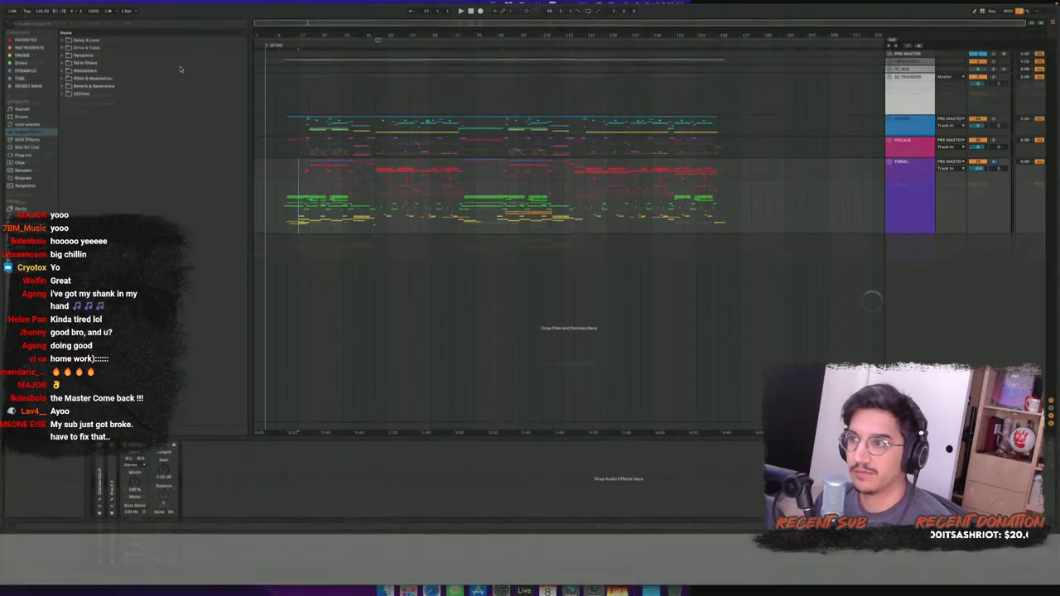
Look over the arrangement and bring up the PRE MASTER track's device chain
left_click(289, 190)
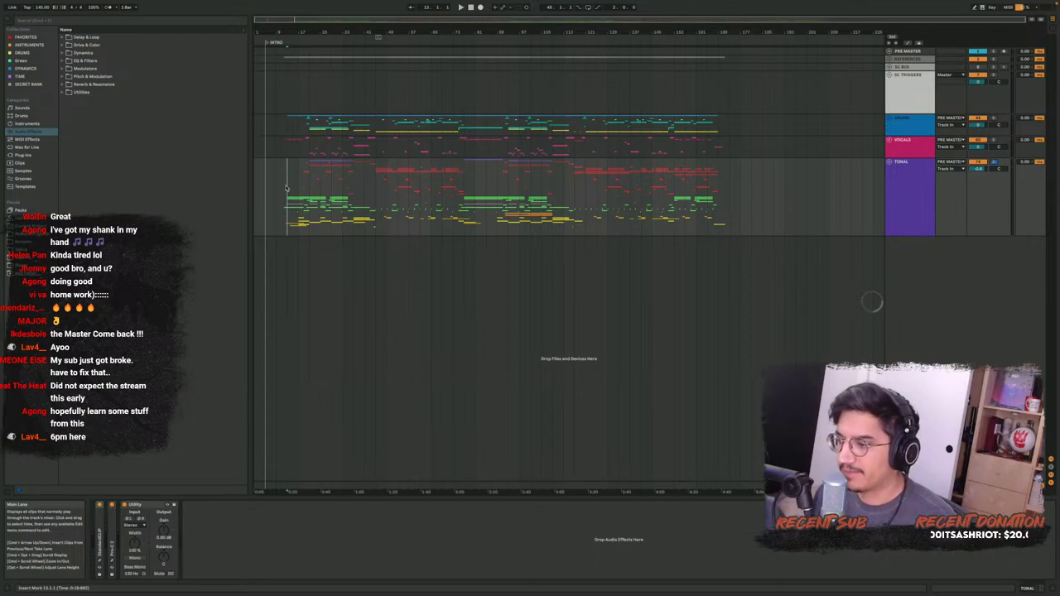
scroll(300, 163, "up", 4)
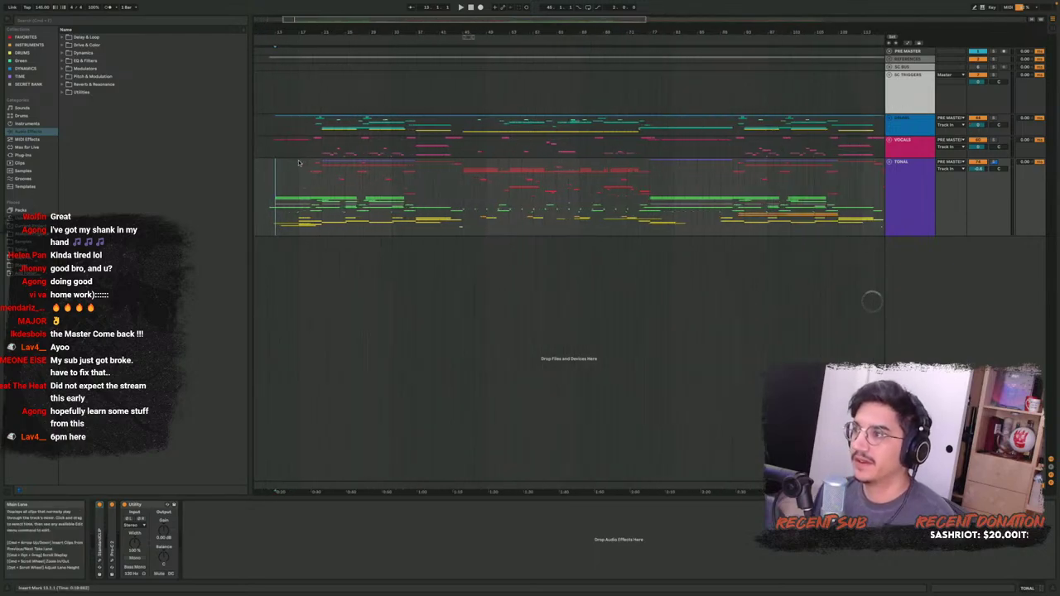
scroll(299, 162, "up", 2)
left_click(911, 59)
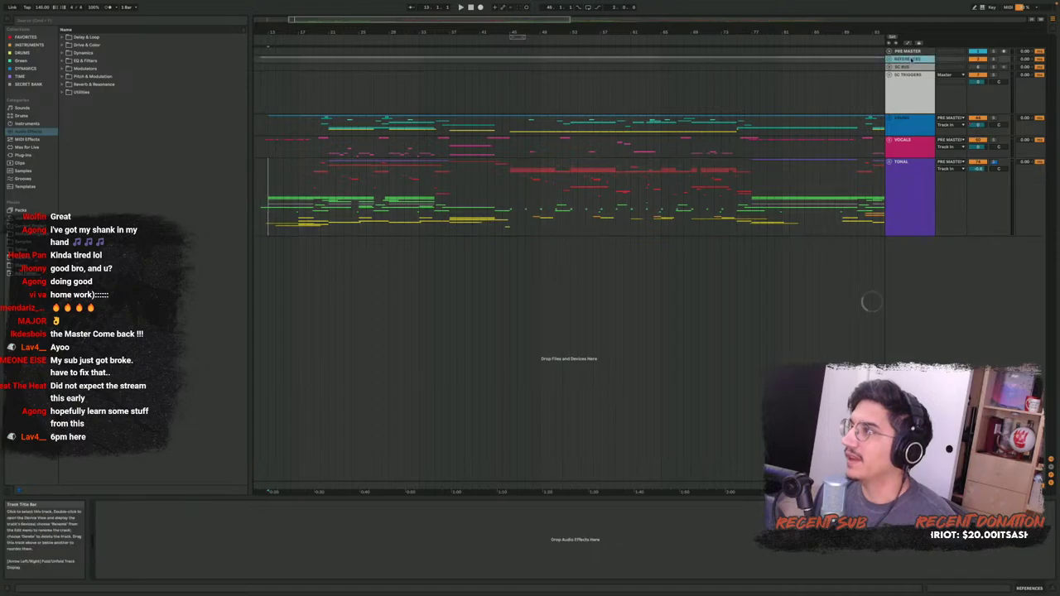
left_click(911, 51)
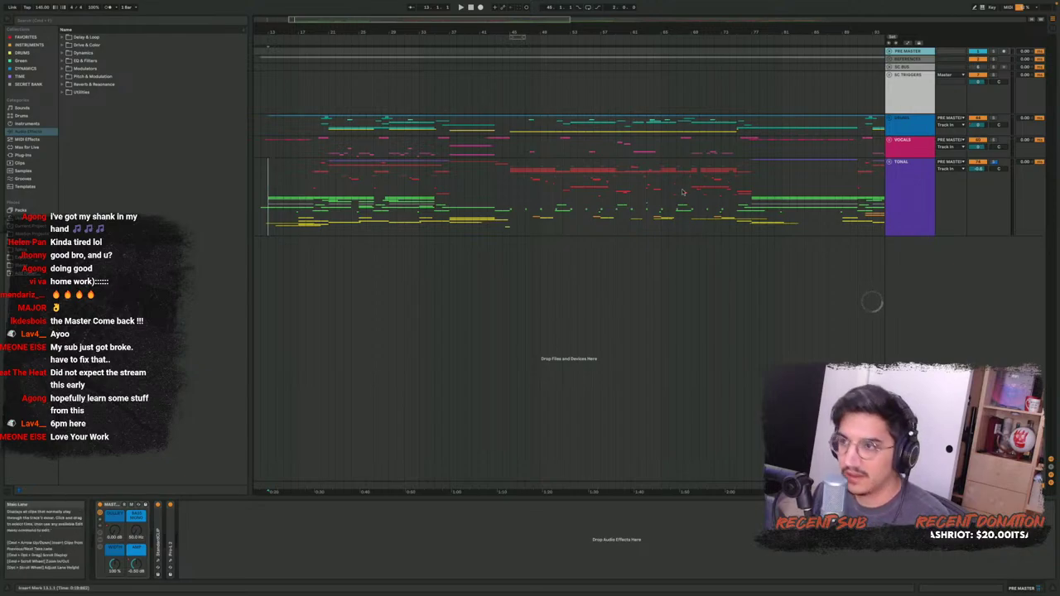
Collapse the Analyzers rack on the Master track and place the audio sender device back inside the Discord rack
left_click(277, 212)
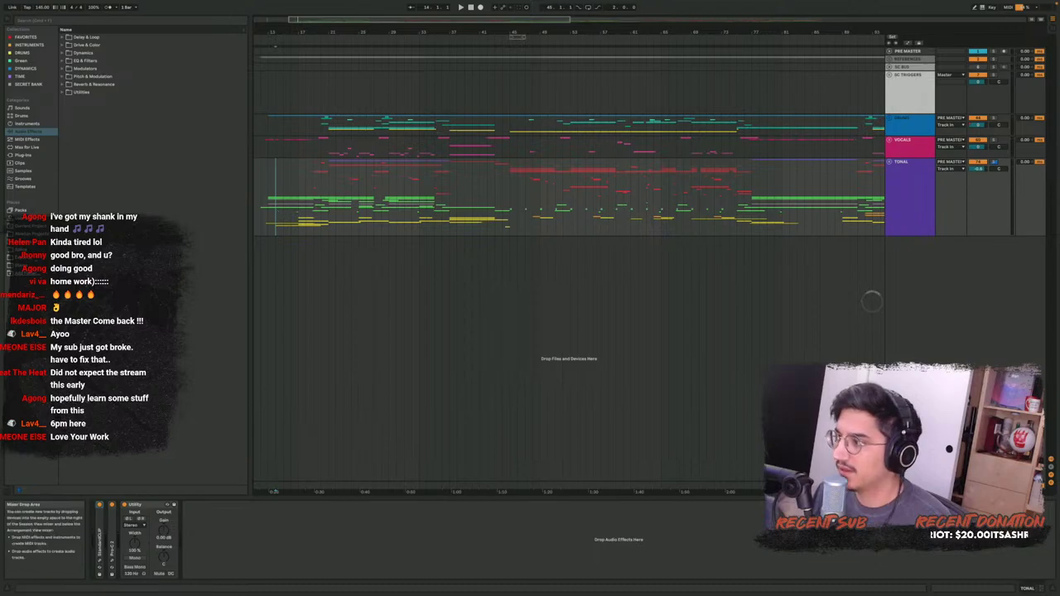
left_click(910, 483)
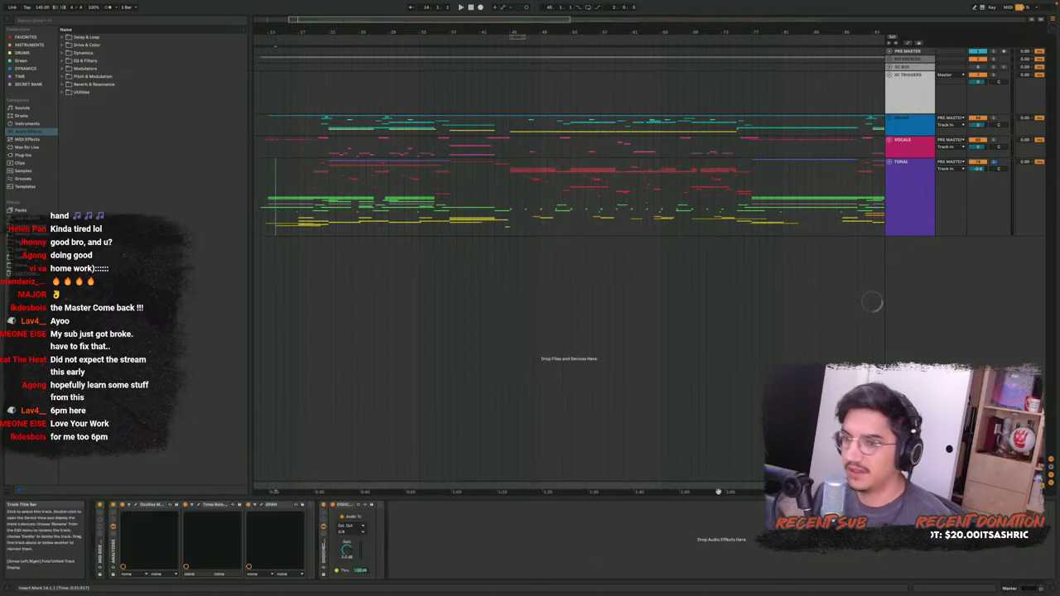
left_click(115, 552)
double_click(114, 553)
left_click_drag(148, 505, 118, 508)
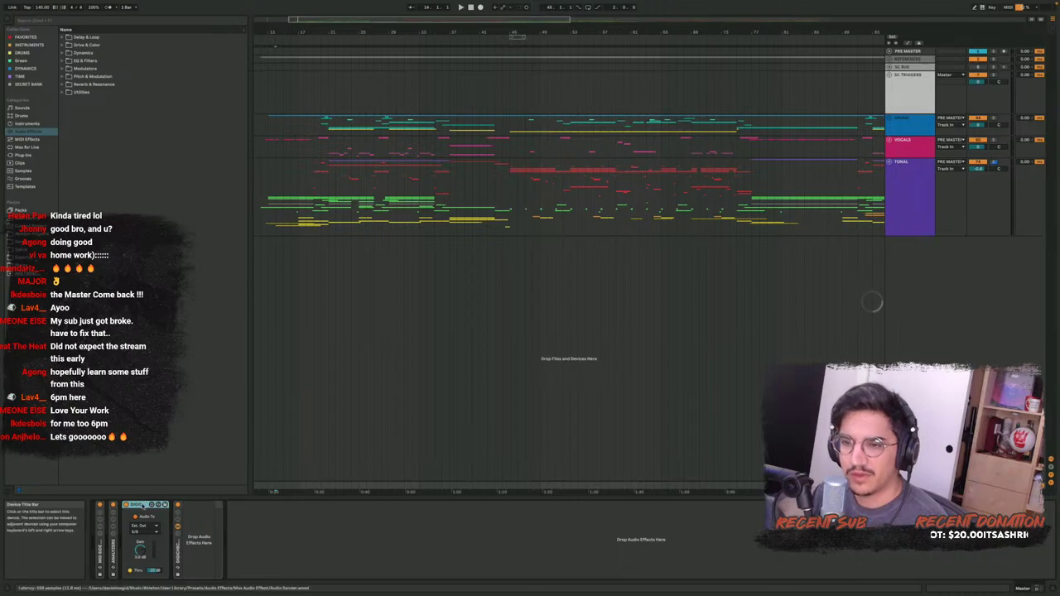
left_click_drag(137, 502, 199, 515)
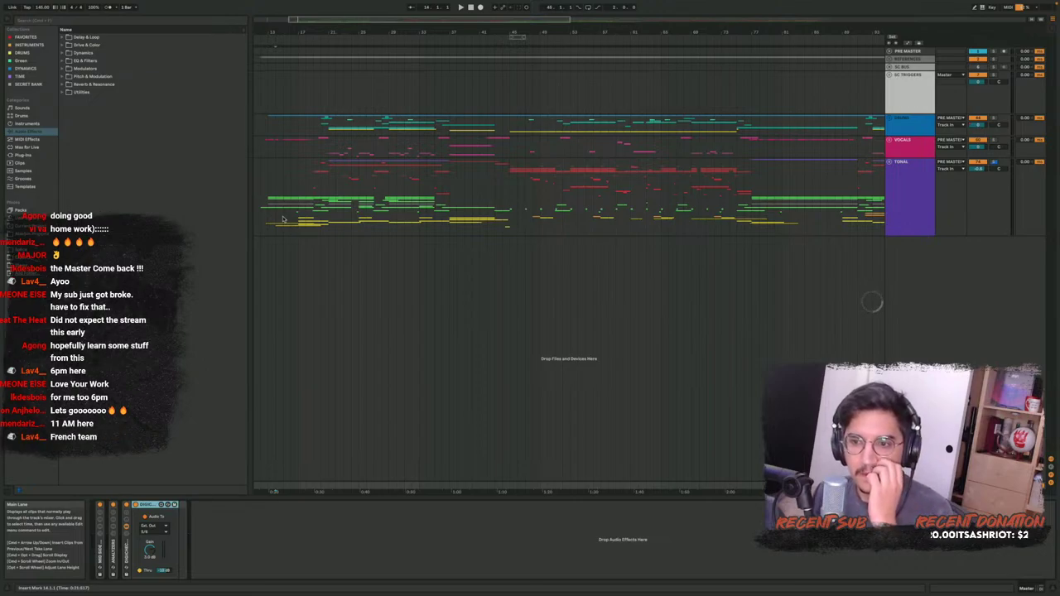
Play the arrangement from bar 13, where the first drum section begins
left_click(283, 219)
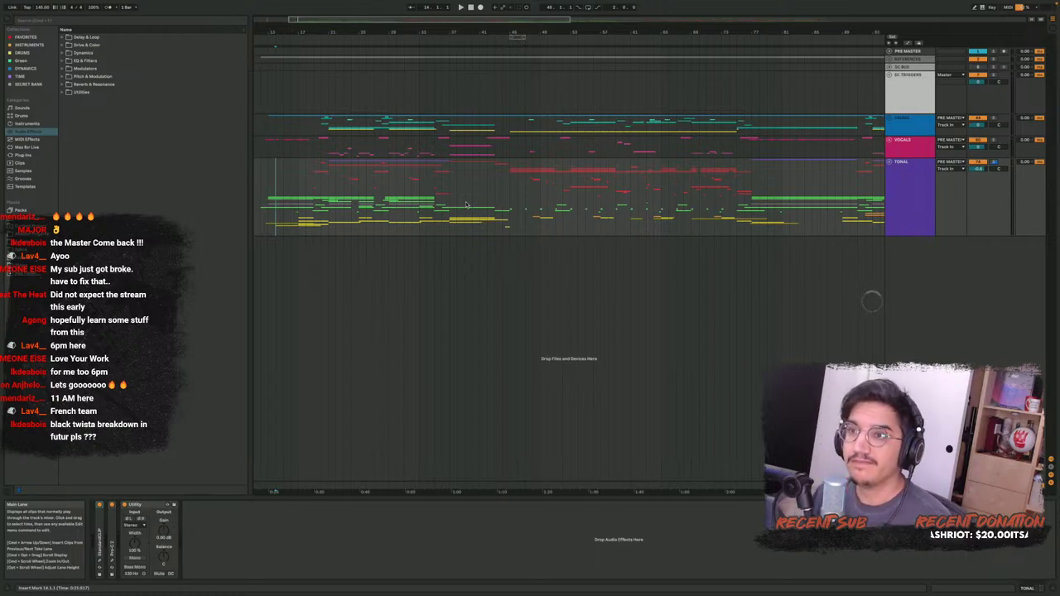
left_click(260, 217)
key("space")
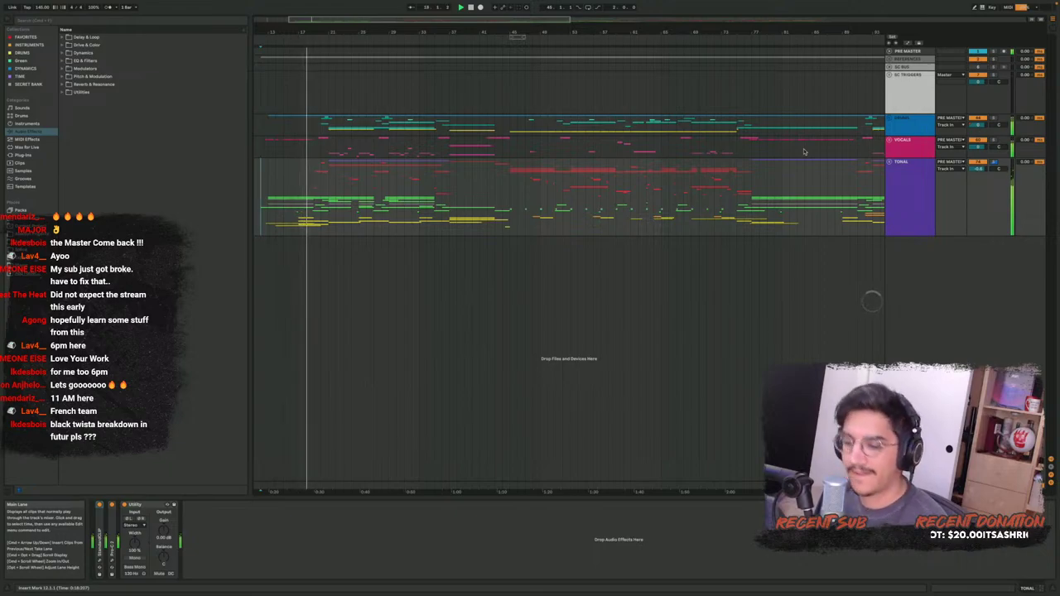
Unfold the DRUMS group and enlarge its KICKSNARE track to reveal the MIDI clips
left_click(891, 119)
left_click(889, 119)
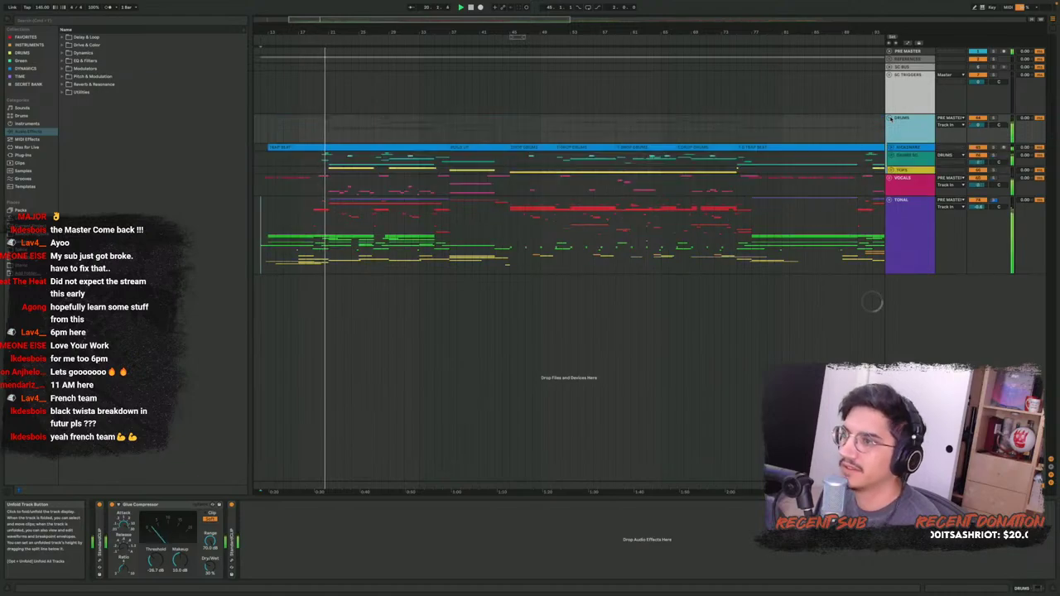
left_click(891, 148)
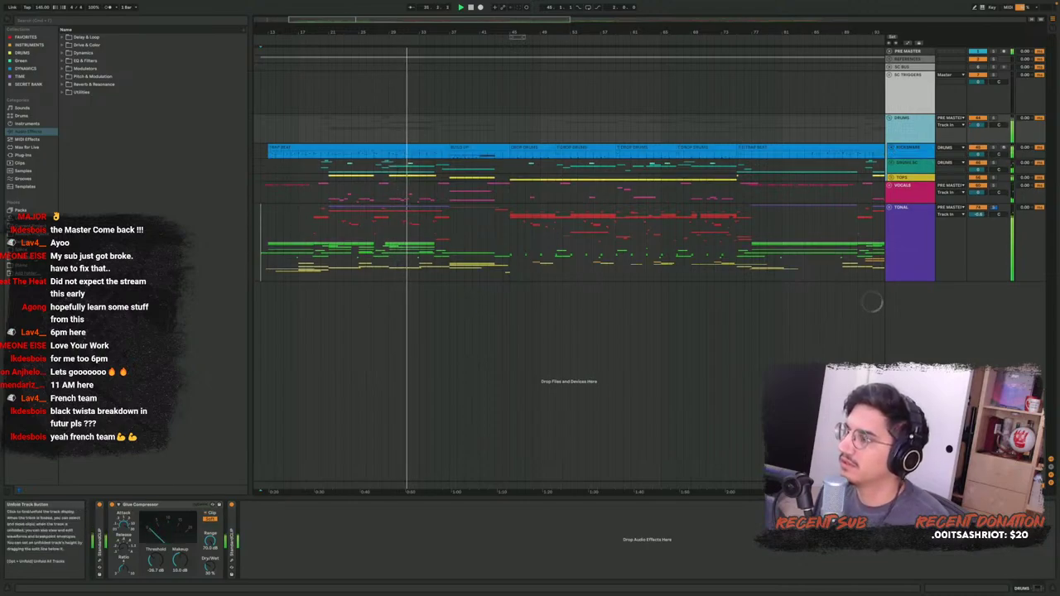
left_click(898, 153)
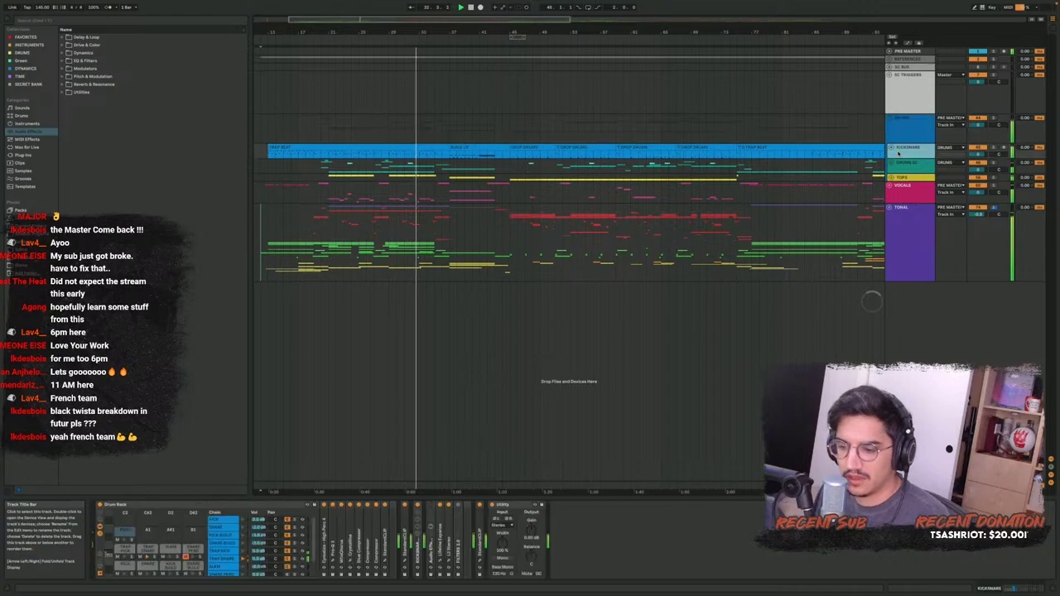
scroll(899, 154, "up", 1)
scroll(898, 153, "up", 1)
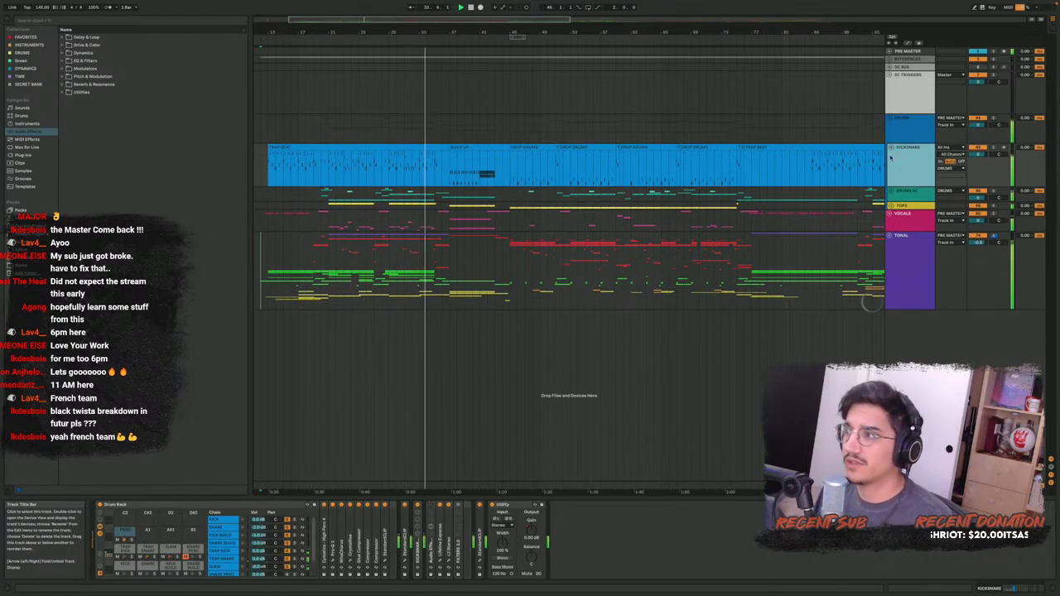
Unfold the drum subgroup below KICKSNARE, stop playback and set the insert marker at bar 21
left_click(893, 192)
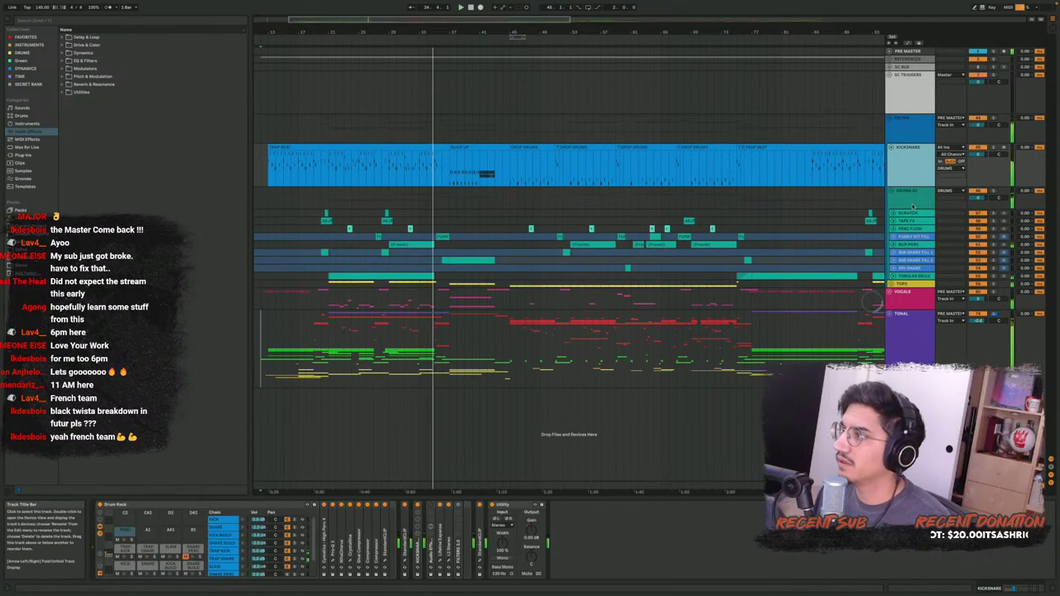
key("space")
left_click(329, 170)
scroll(307, 168, "up", 2)
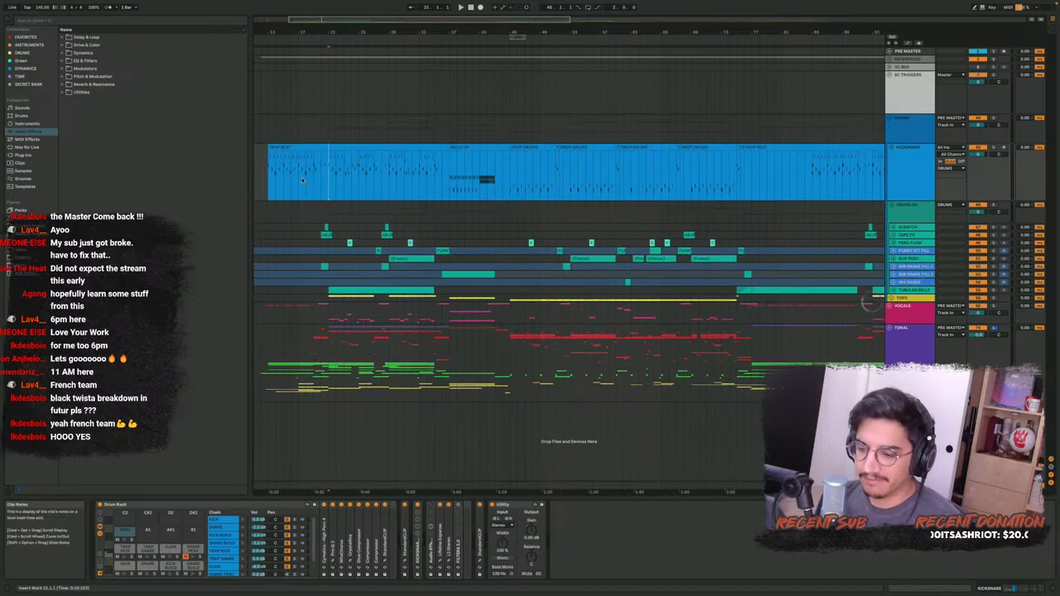
scroll(327, 170, "up", 3)
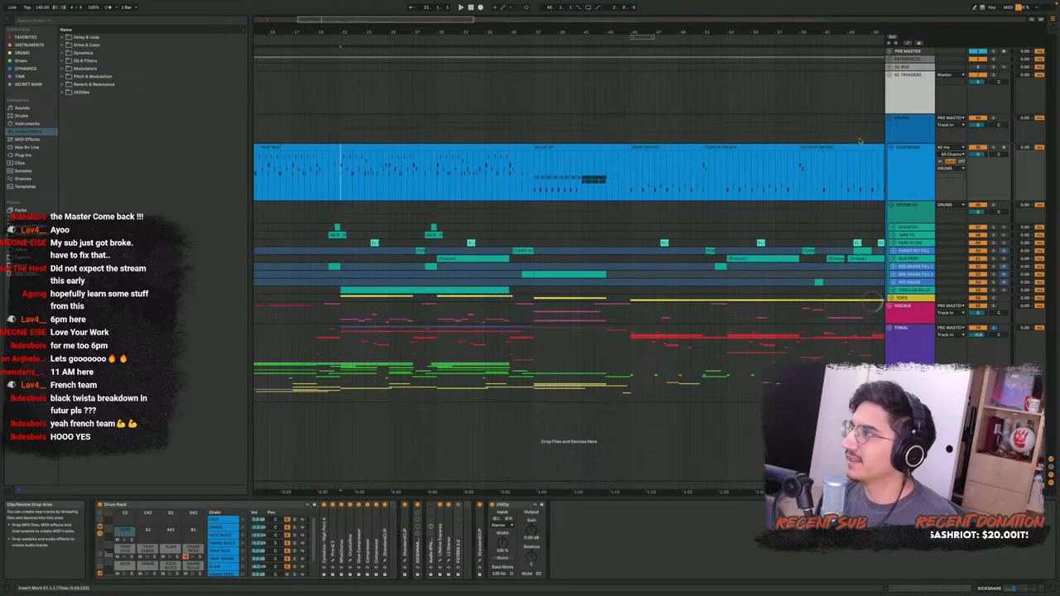
Open the Pro-L 2 and StandardCLIP plug-in windows from the PRE MASTER track and arrange them side by side
left_click(905, 74)
left_click(912, 51)
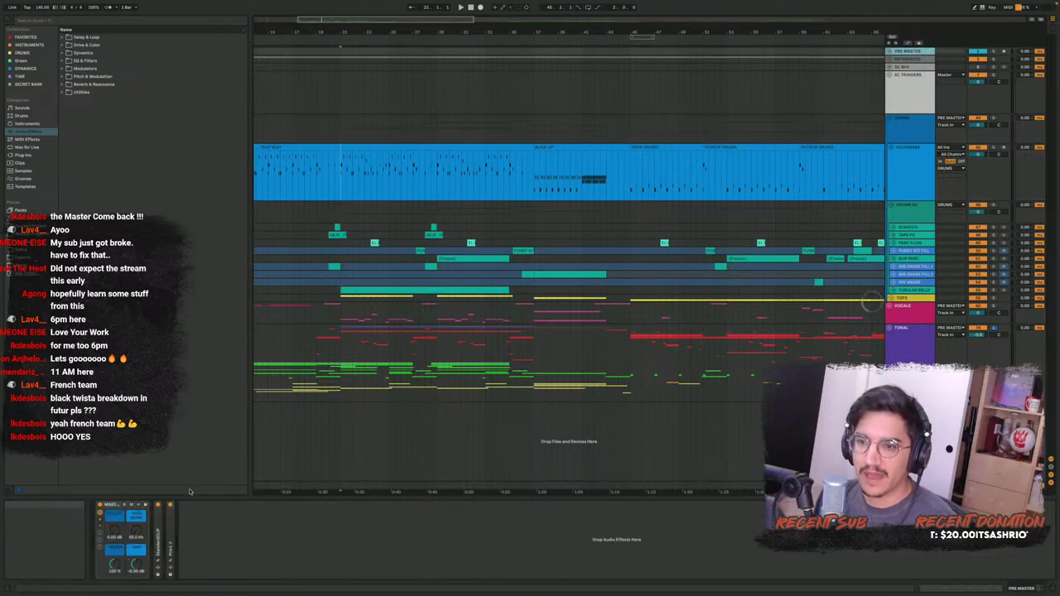
left_click(170, 561)
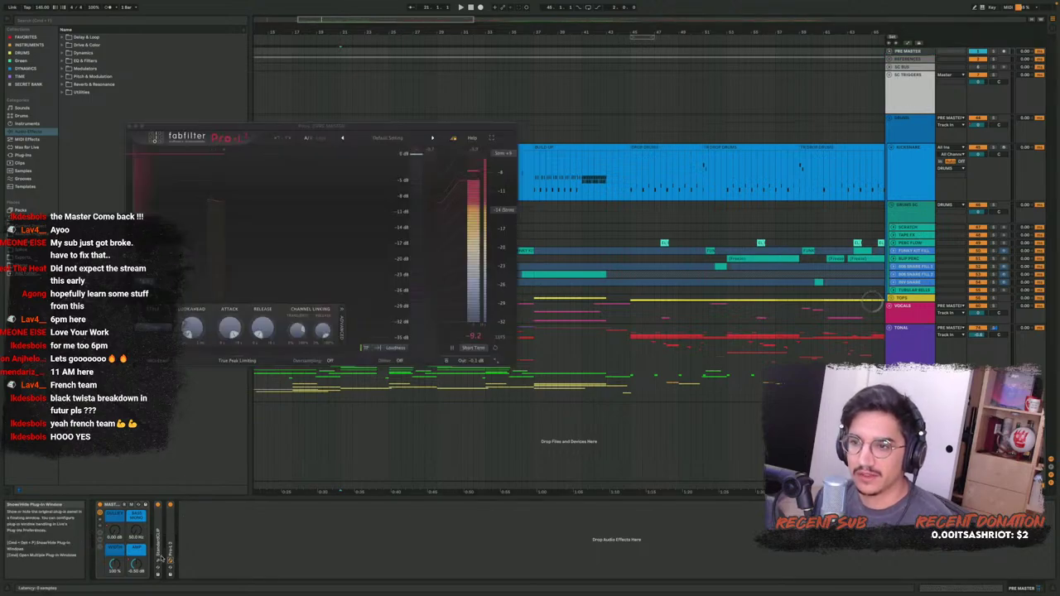
left_click(157, 561)
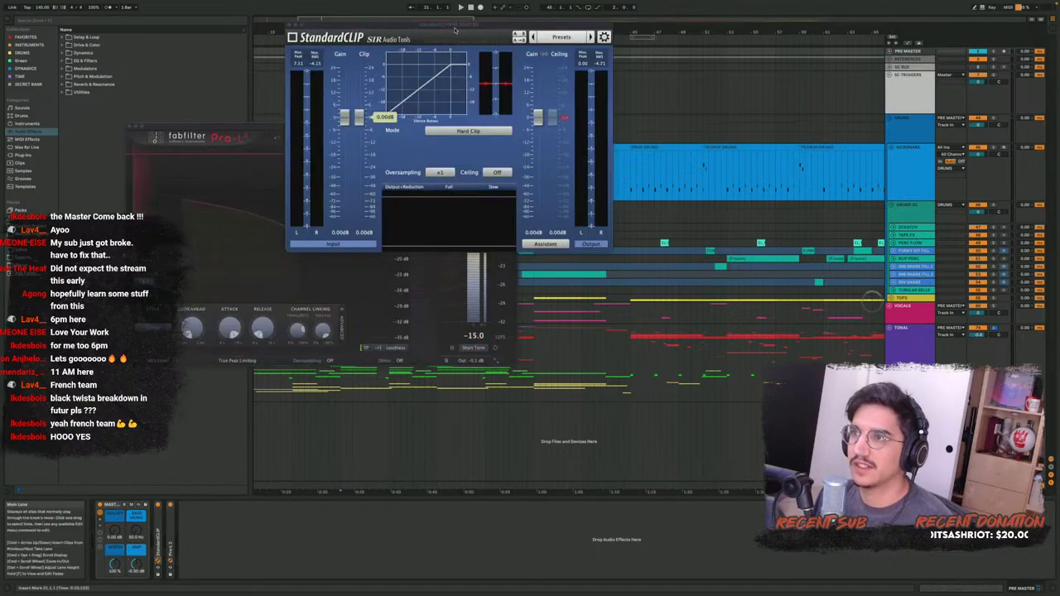
left_click_drag(459, 27, 705, 140)
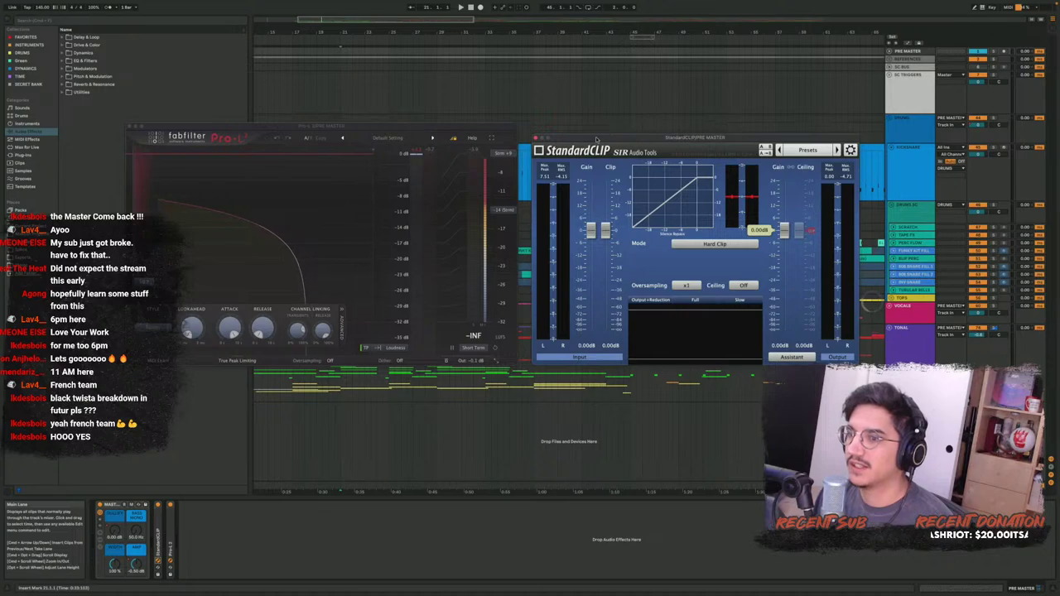
mouse_move(619, 126)
left_mouse_down()
mouse_move(685, 125)
mouse_move(639, 139)
mouse_move(692, 147)
left_mouse_up()
Play the song from bar 24 to examine the limiter and clipper meters, and close both plug-in windows
left_click(383, 89)
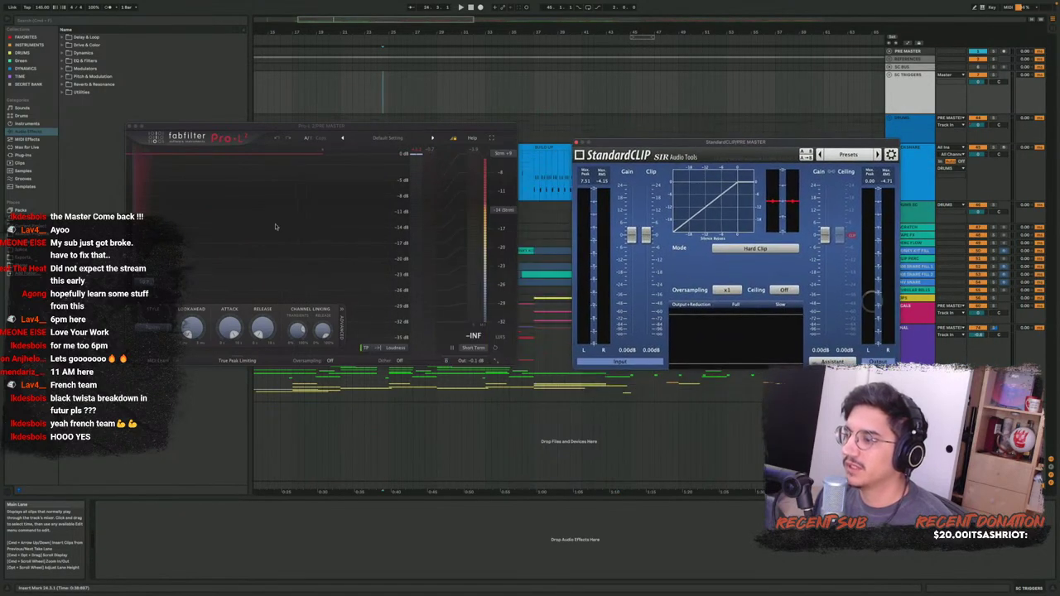
left_click(909, 50)
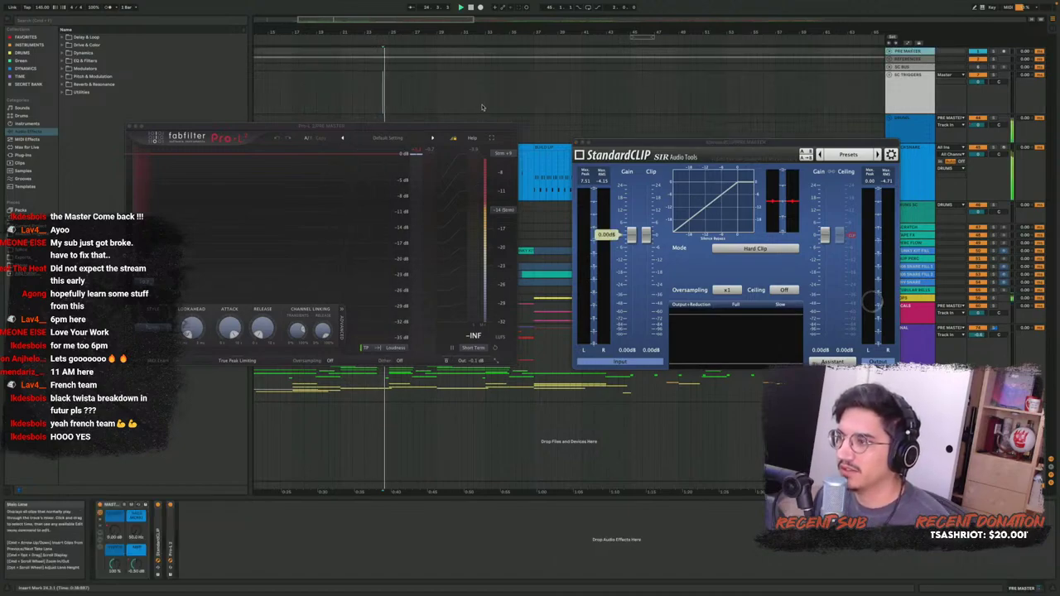
key("space")
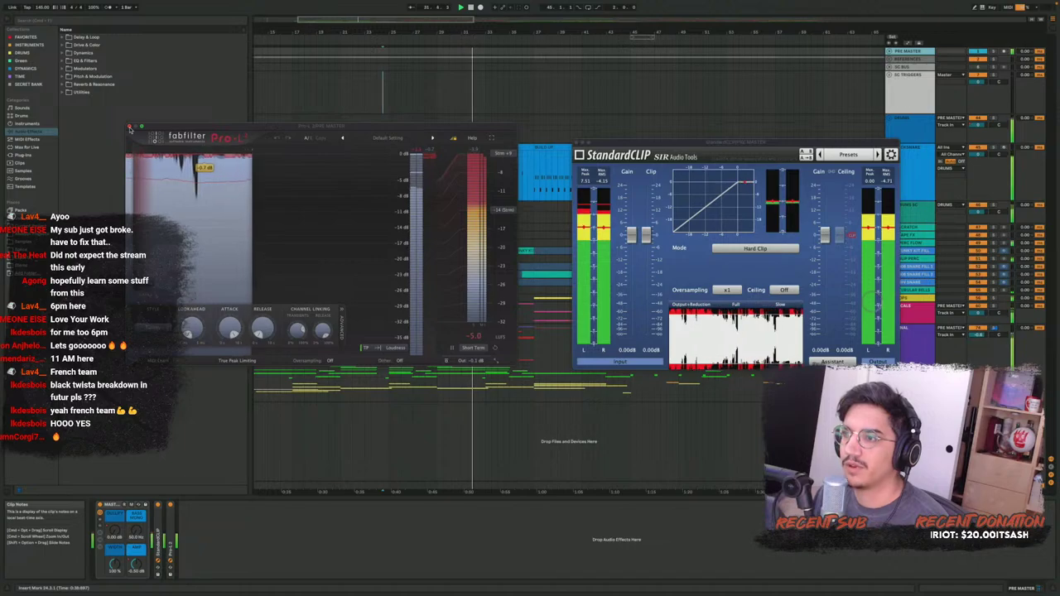
left_click(130, 128)
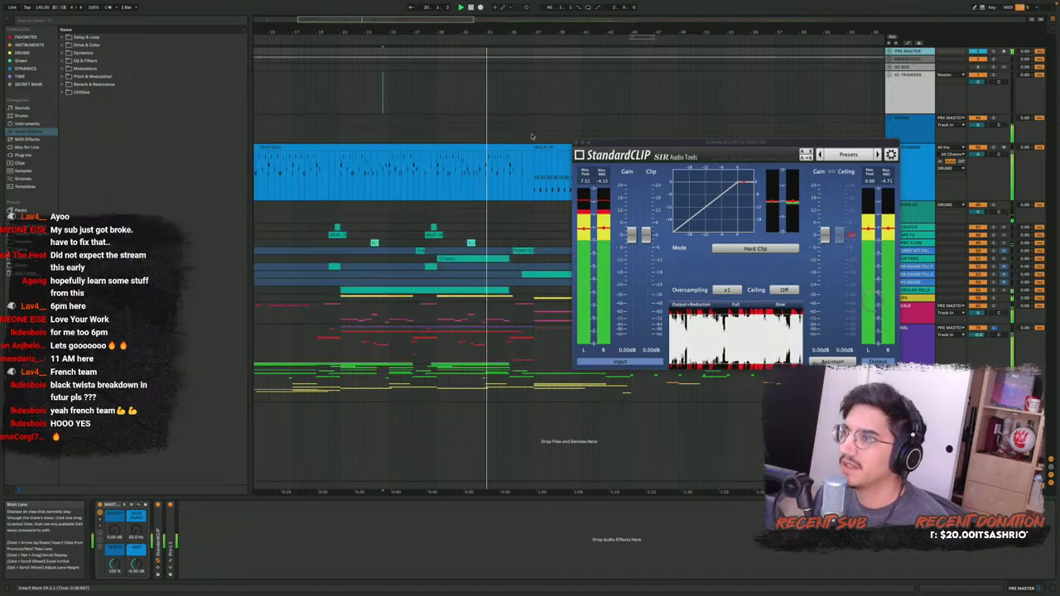
left_click(577, 142)
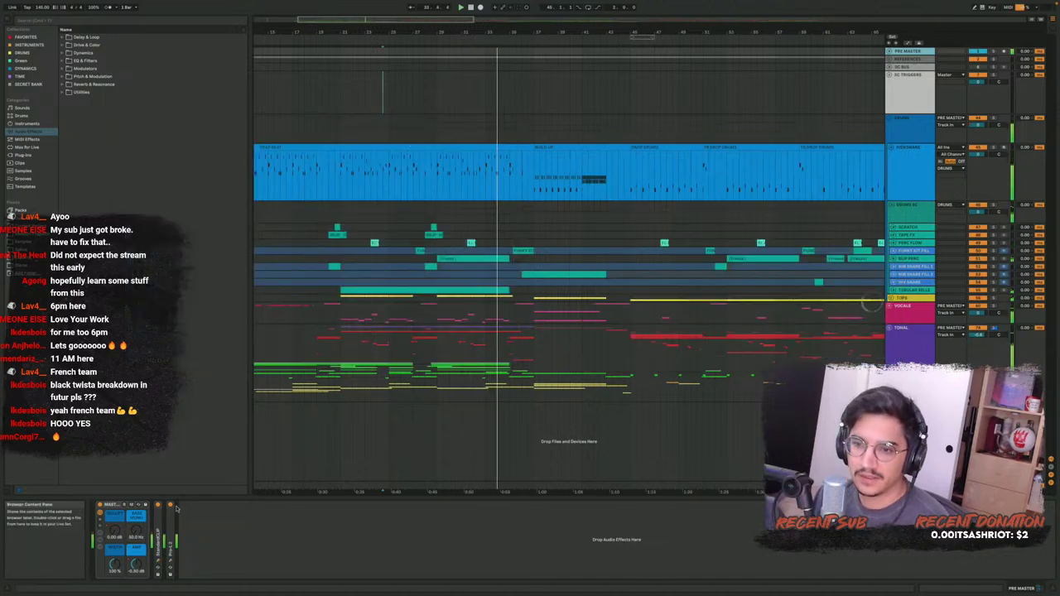
Show automation on the enlarged PRE MASTER track and select bars 45 to 77 of its AMP envelope
key("a")
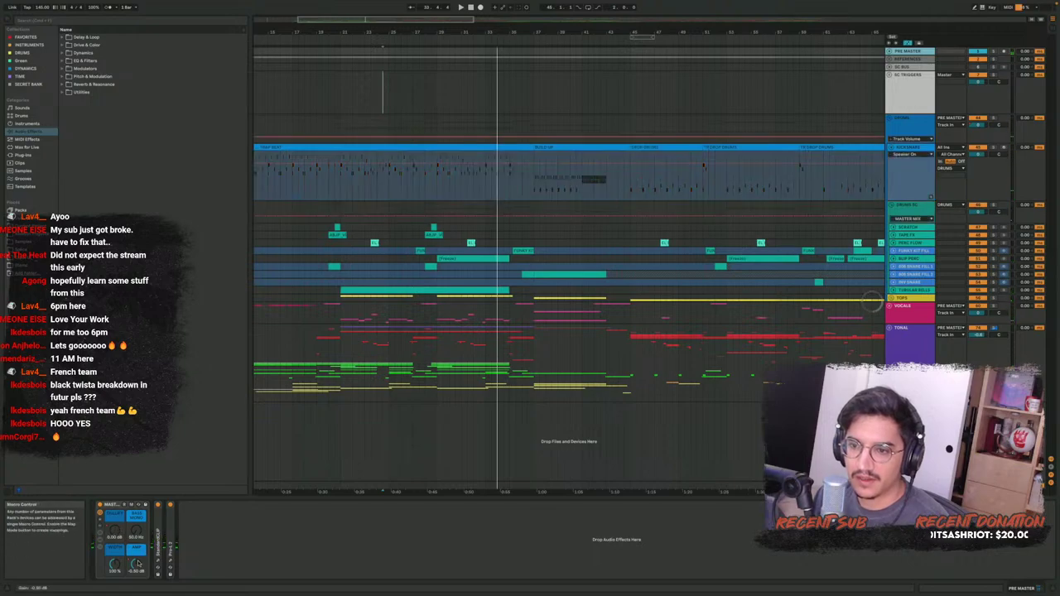
key("a")
key("a")
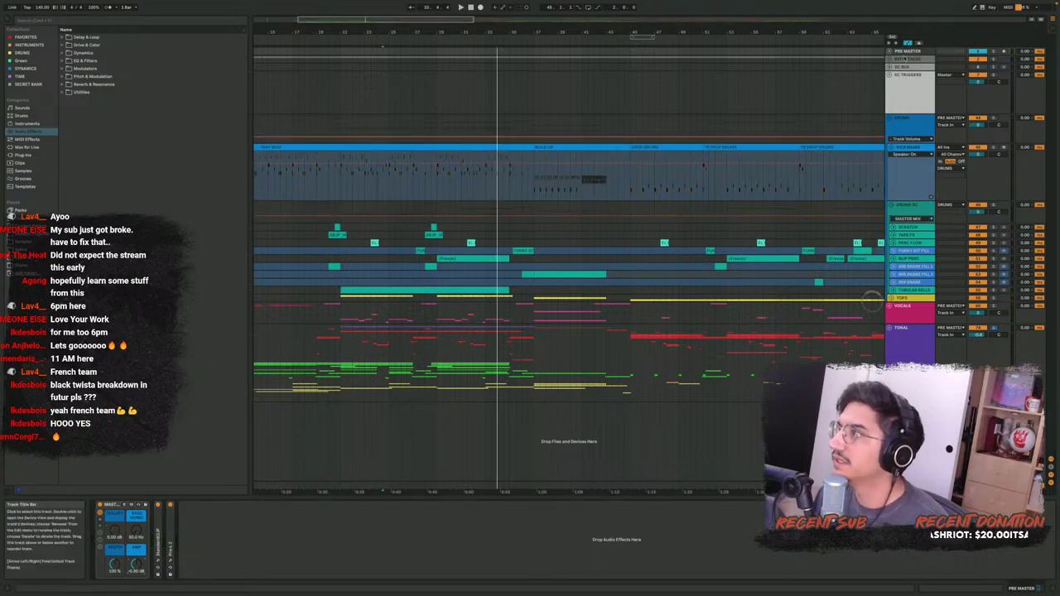
left_click(906, 53)
scroll(621, 143, "down", 4)
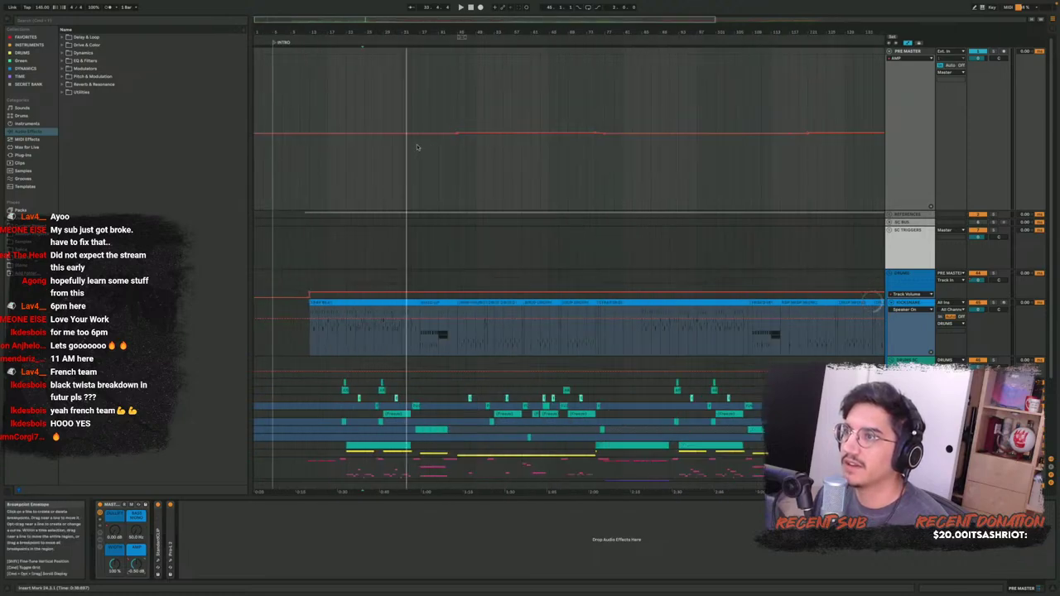
left_click_drag(456, 159, 603, 154)
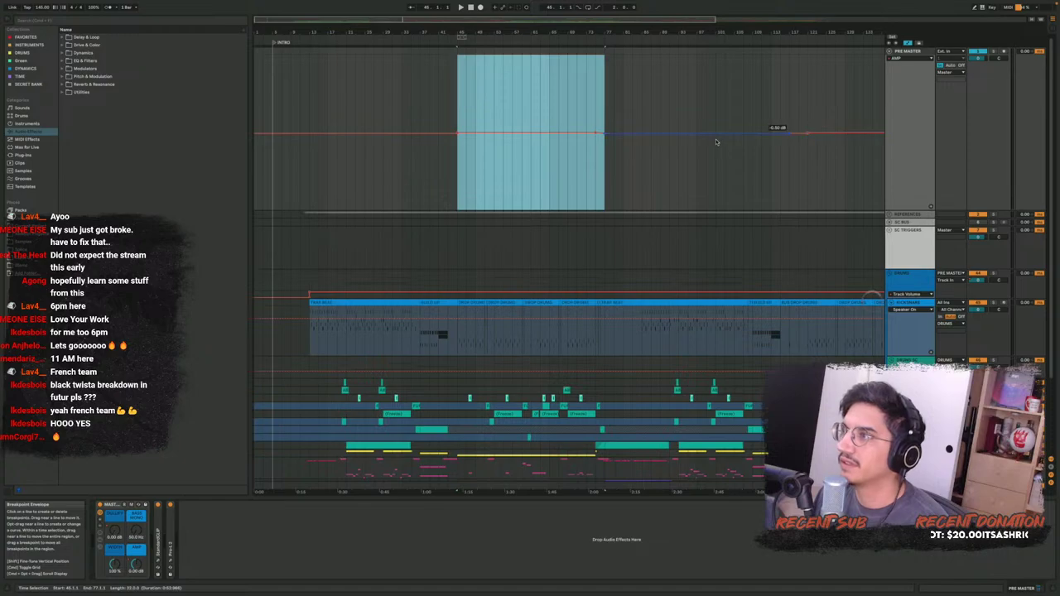
Hide the automation lanes and collapse both the PRE MASTER track and its master rack
key("a")
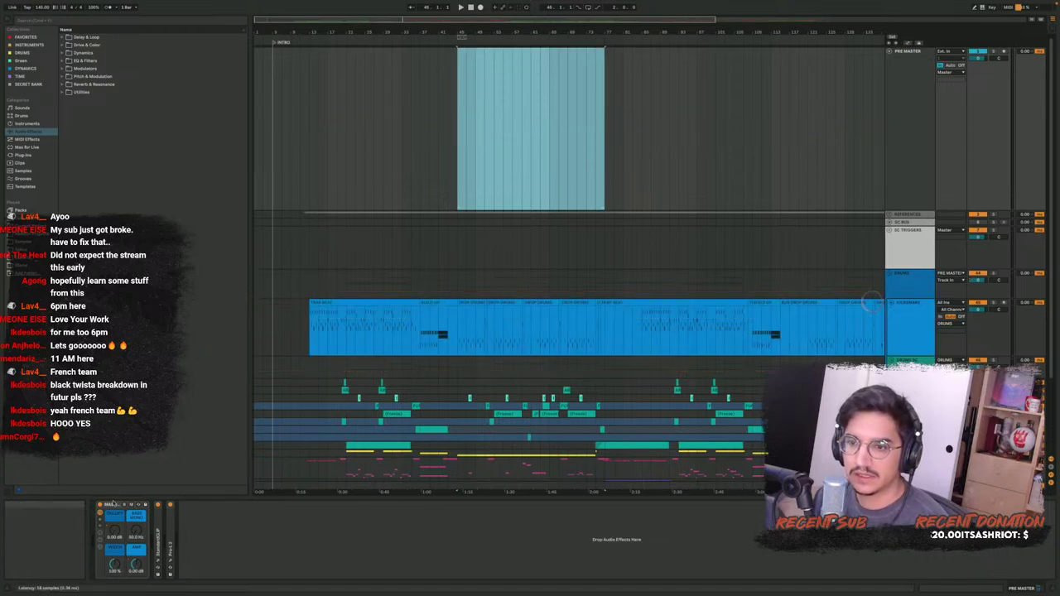
double_click(114, 503)
left_click(897, 94)
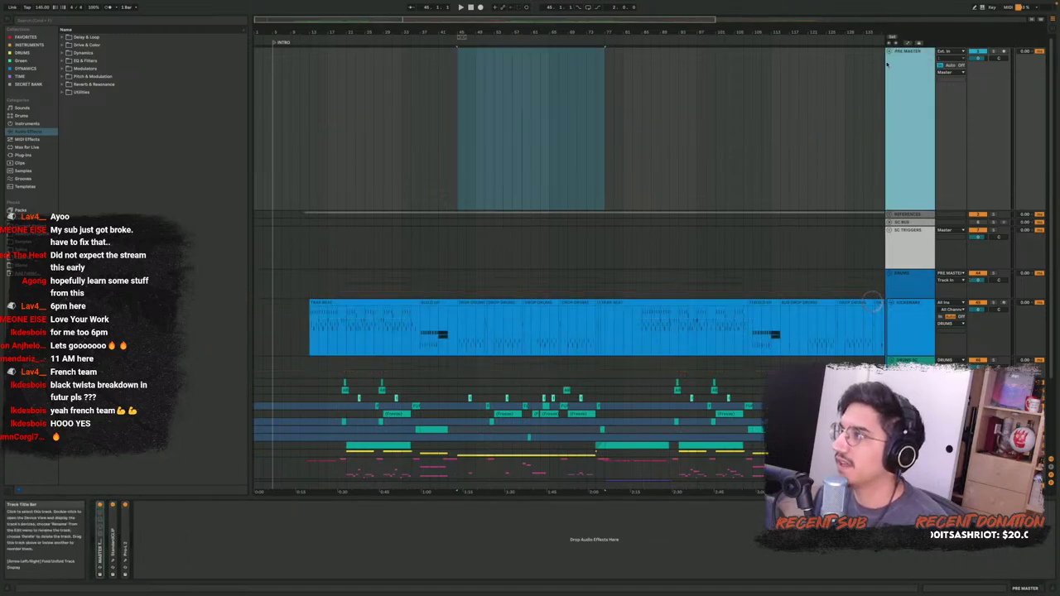
key("Left")
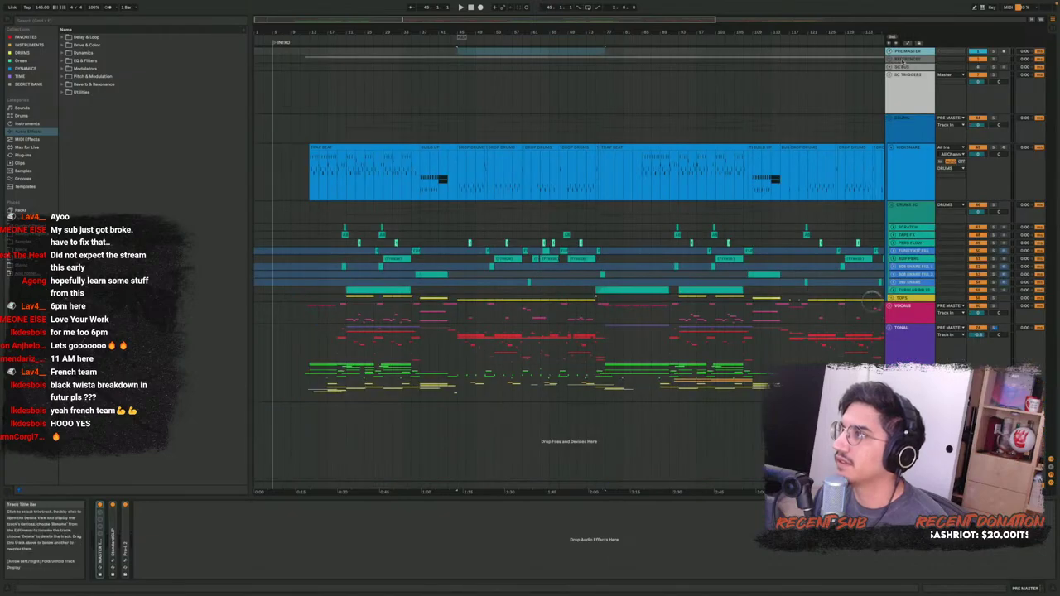
Bring up the SC BUS track's device chain for inspection
left_click(909, 61)
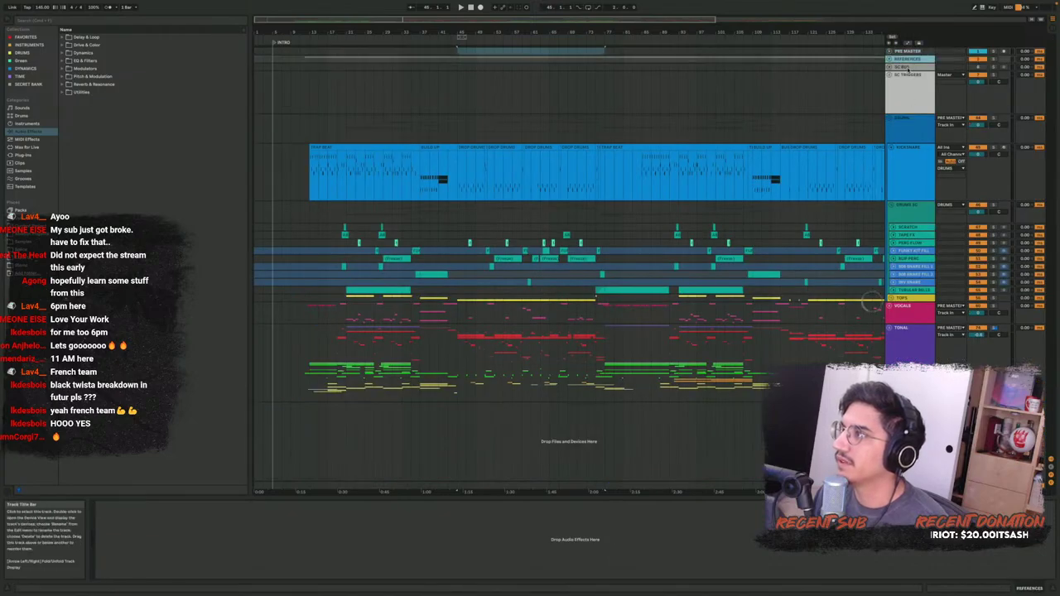
left_click(908, 67)
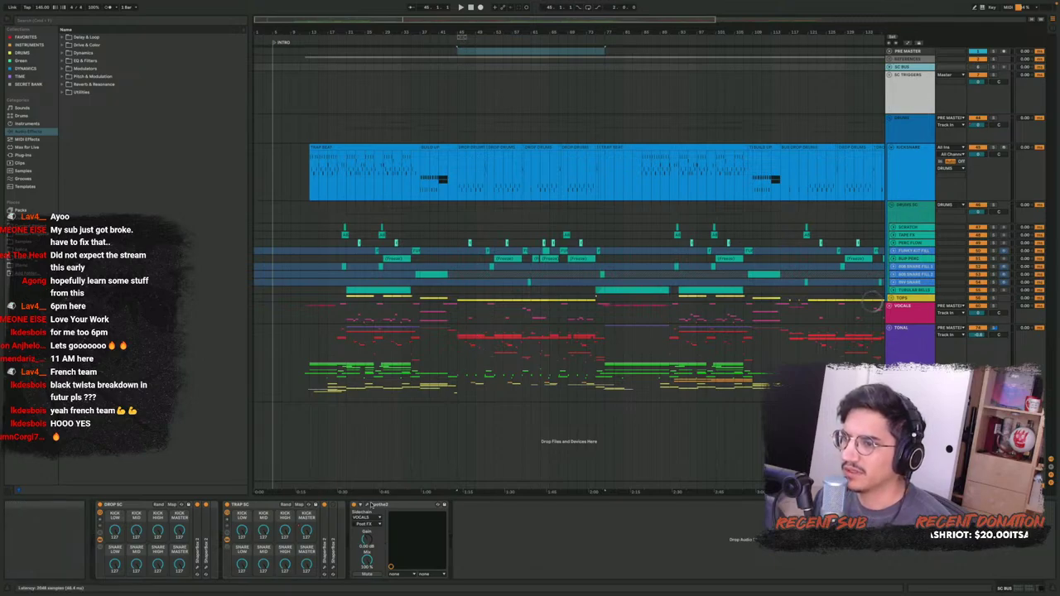
Check the soothe2 plug-in window on the SC BUS track, close it, and enlarge the SC BUS track
left_click(367, 506)
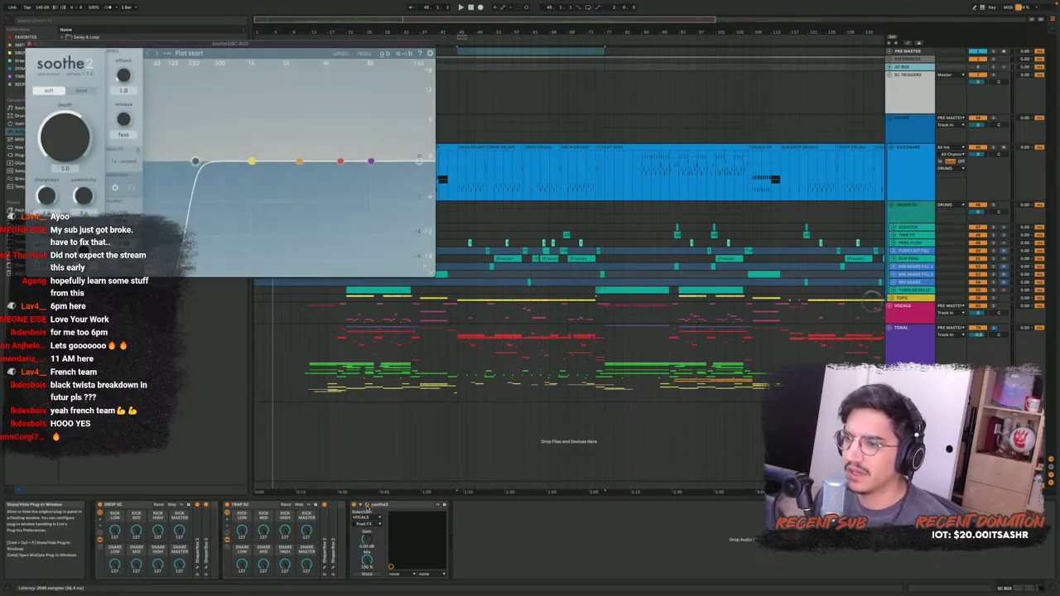
left_click(367, 505)
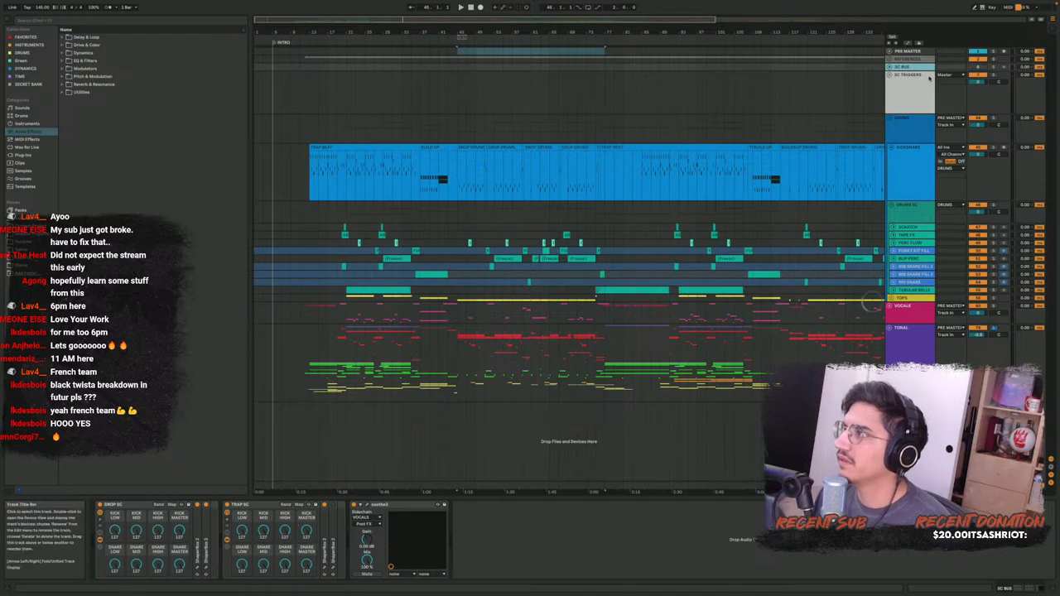
left_click_drag(928, 73, 921, 155)
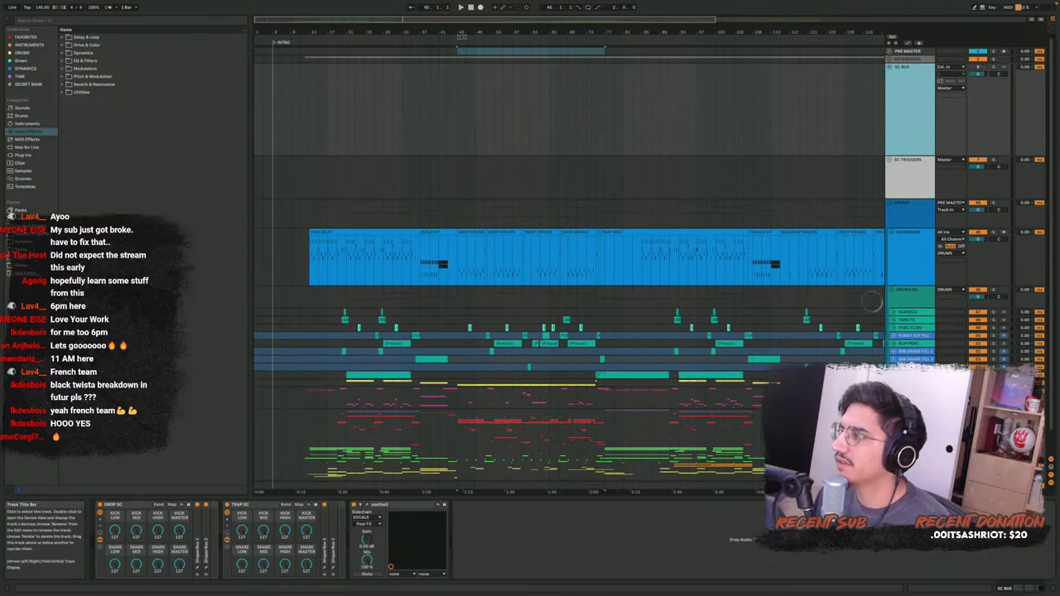
Show the device chains of the TONAL group and the SC BUS track, and collapse the SC BUS track
left_click(910, 413)
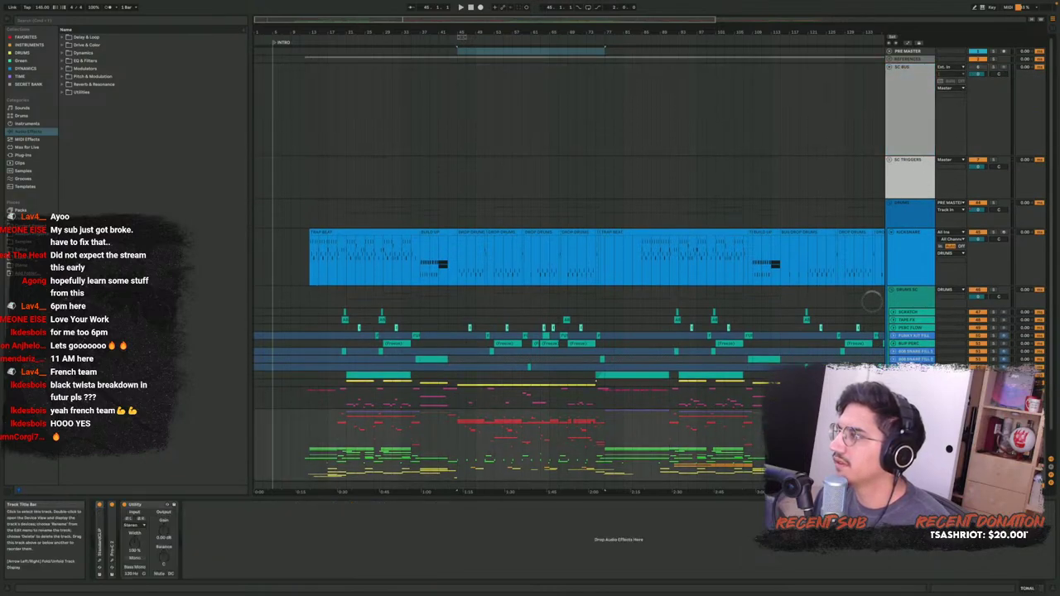
left_click(907, 87)
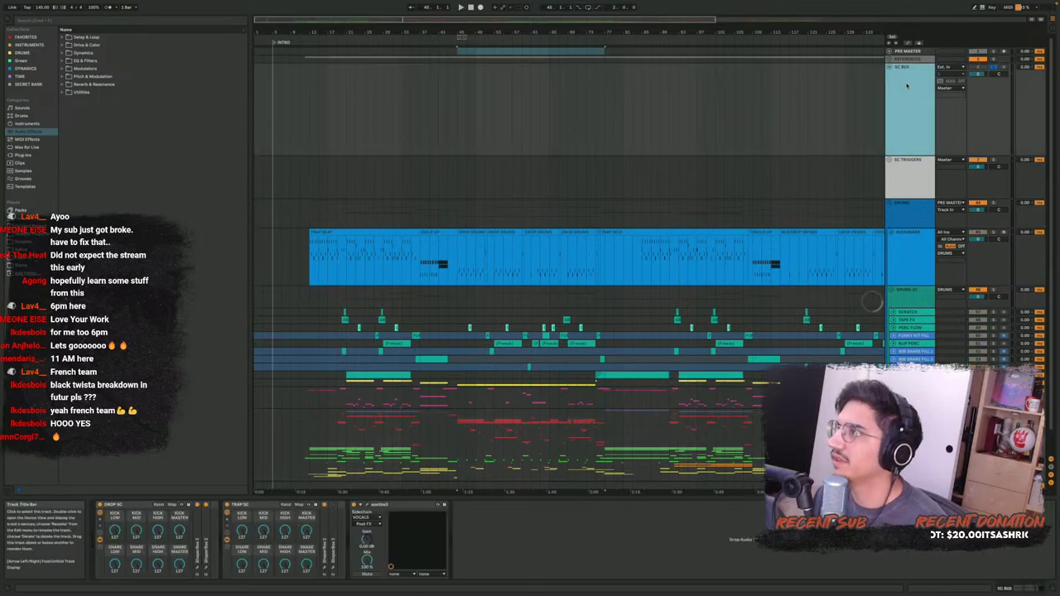
left_click(979, 67)
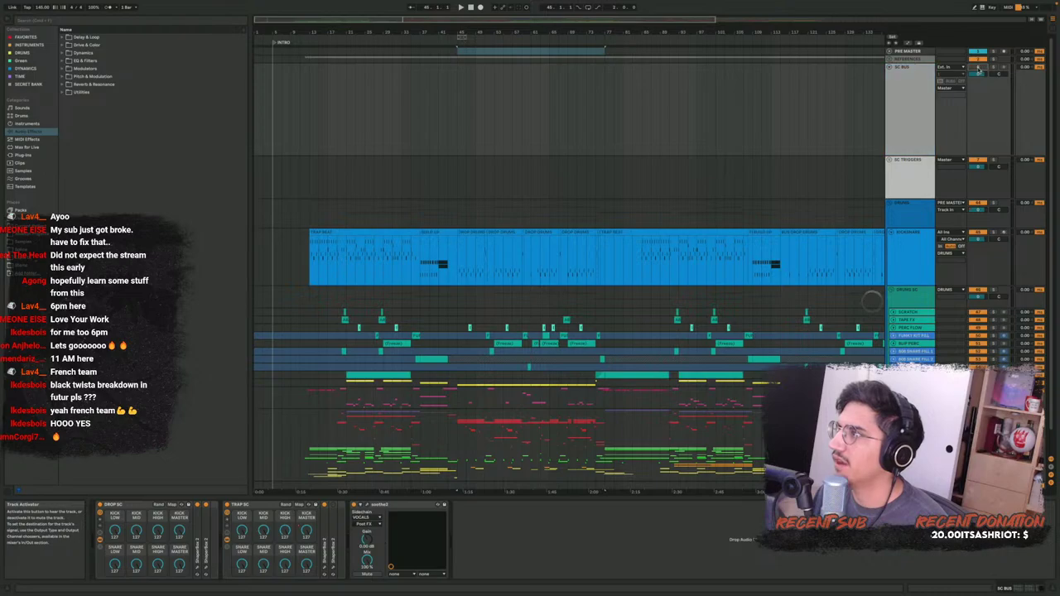
left_click(891, 68)
Examine the SC TRIGGERS, DRUMS and KICKSNARE tracks and their device chains, placing the insert marker at bar 17 of DRUMS
left_click(914, 91)
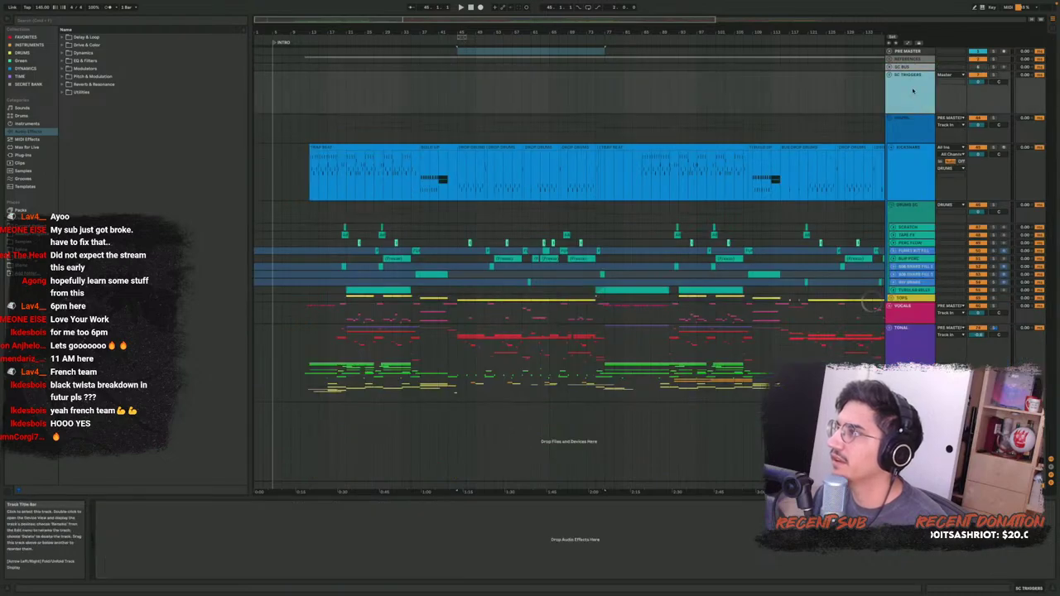
left_click(915, 120)
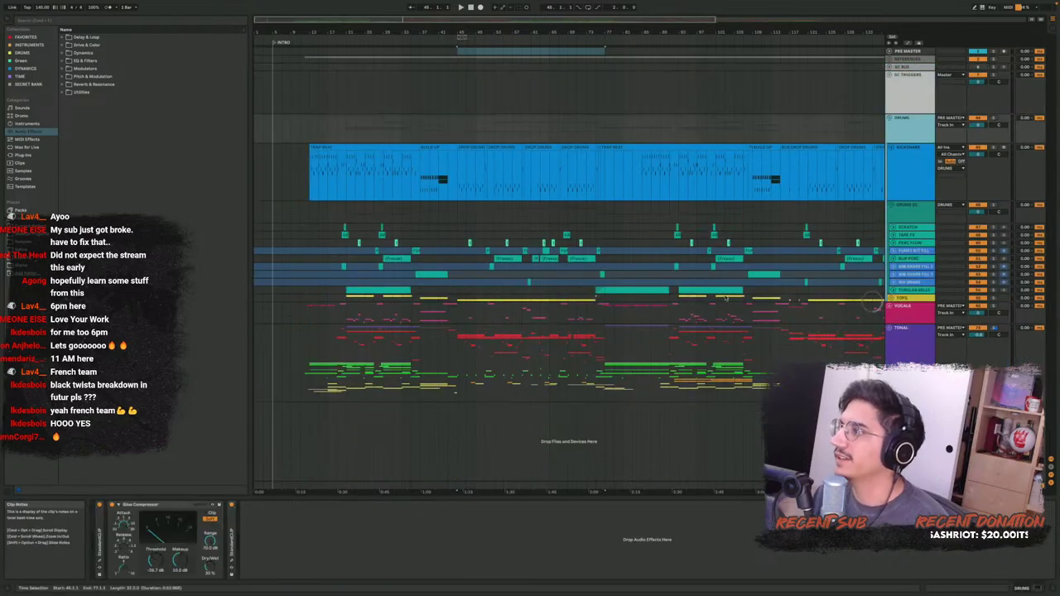
left_click(332, 127)
scroll(332, 127, "up", 3)
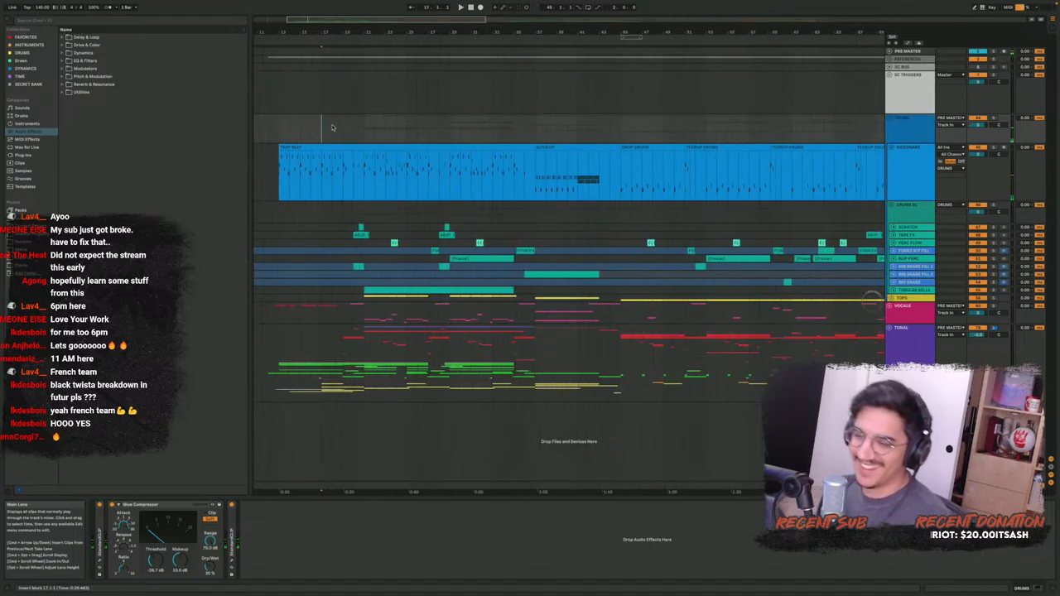
left_click(909, 141)
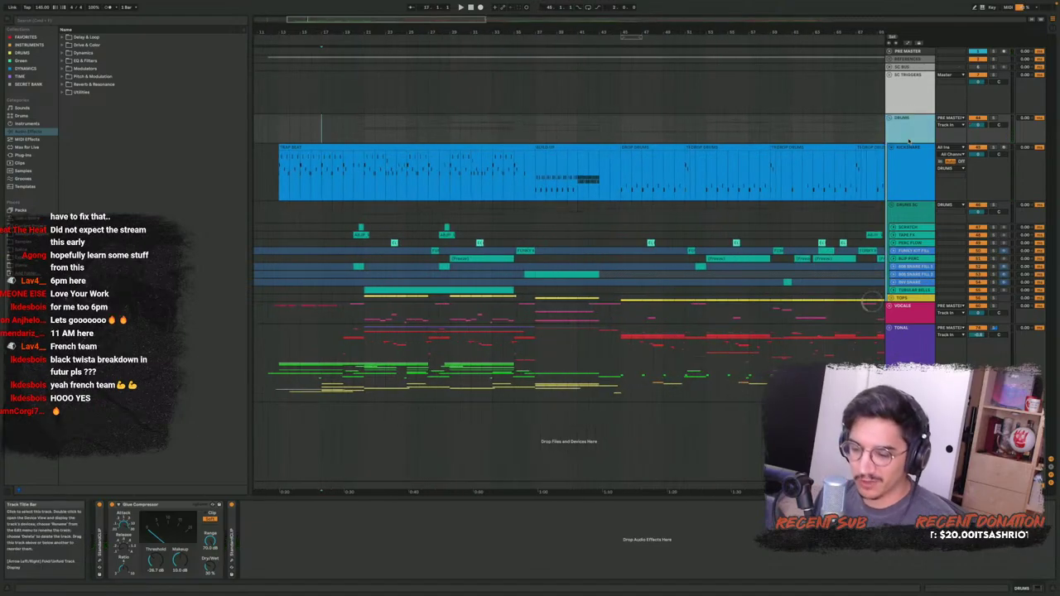
left_click(905, 156)
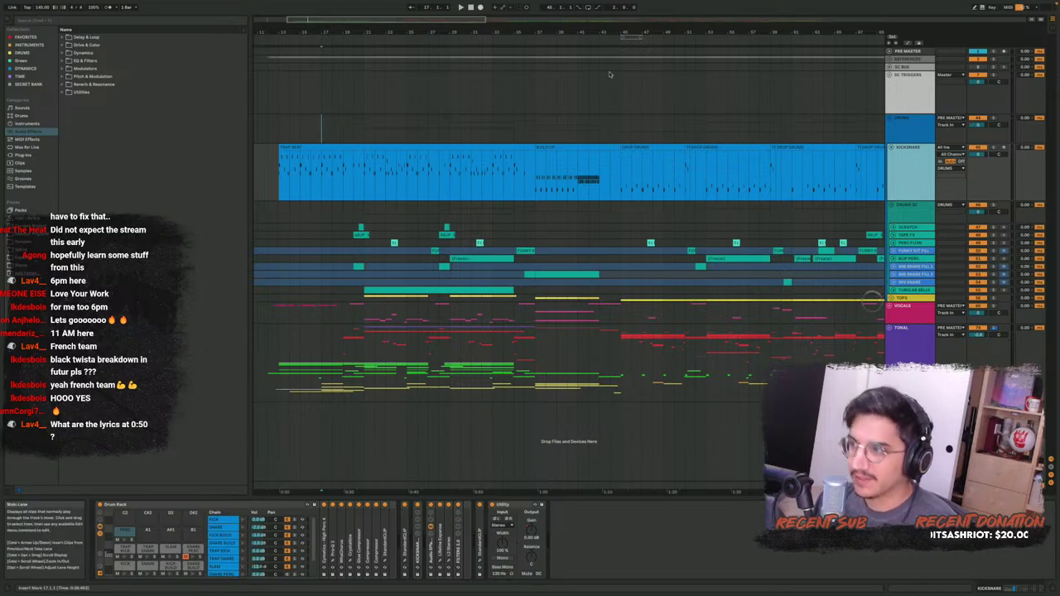
Play the DRUMS group from bar 35 and the soloed KICKSNARE track from bar 13
left_click(493, 130)
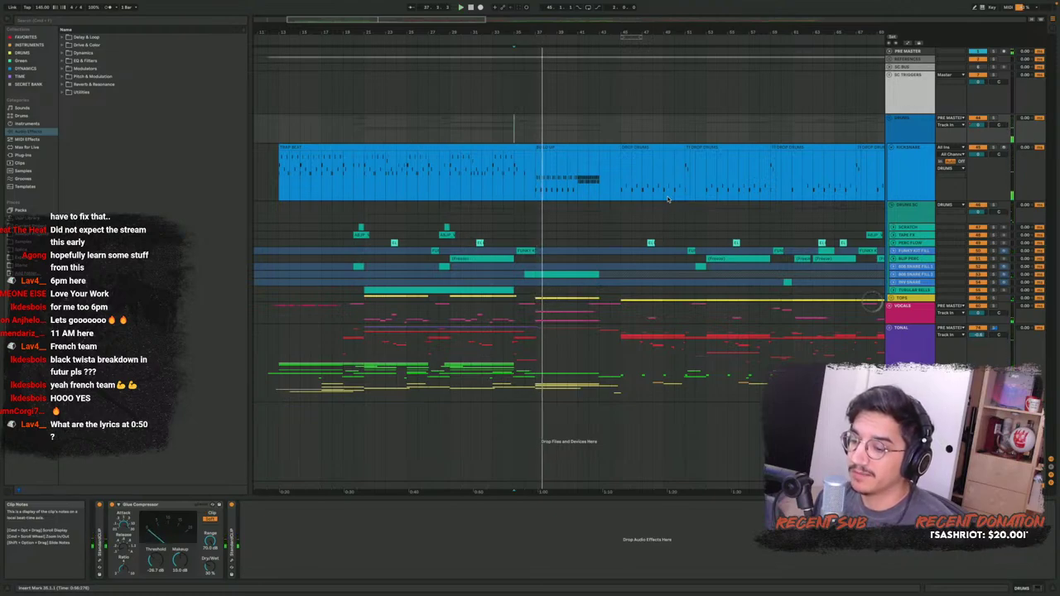
scroll(668, 199, "left", 3)
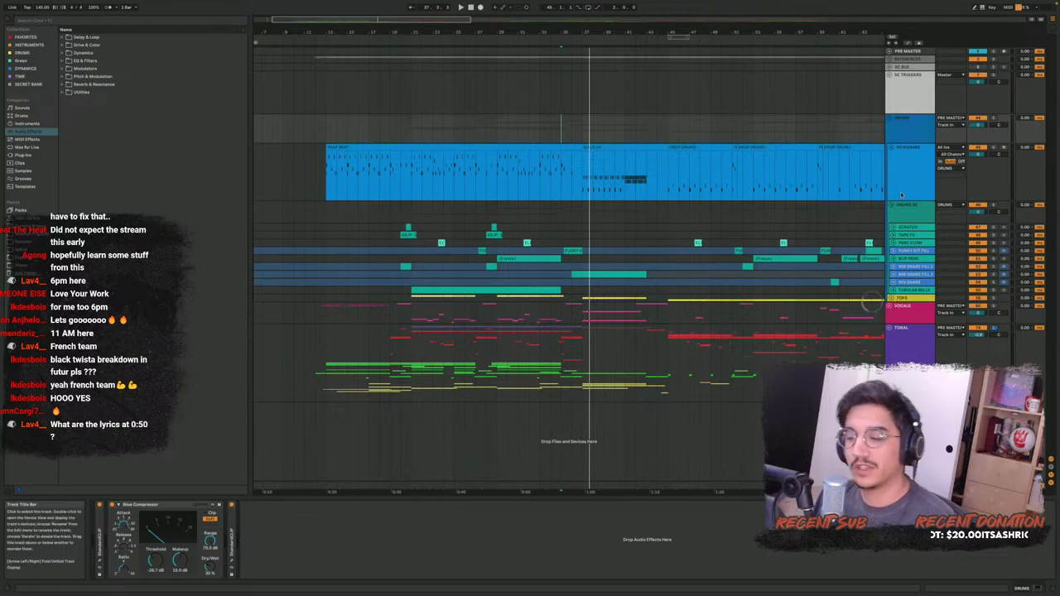
left_click(901, 194)
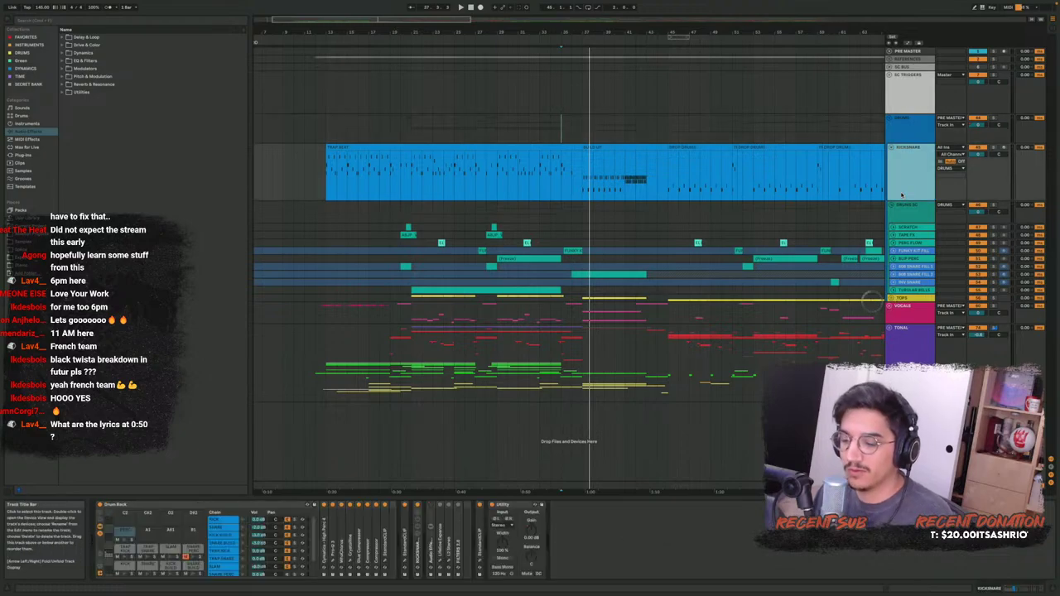
left_click(387, 171)
key("space")
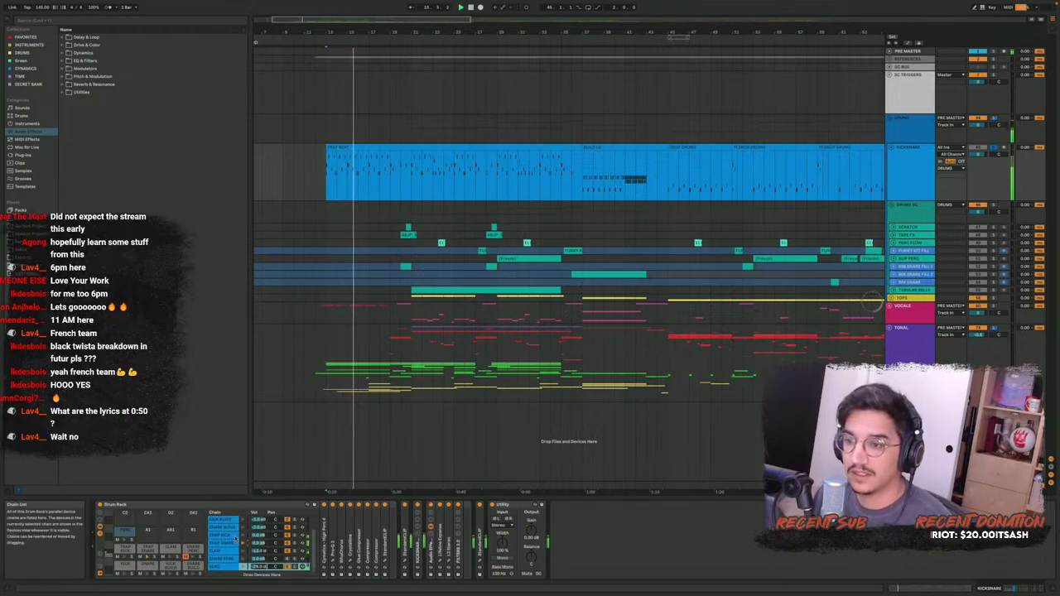
Show the TRAP KICK chain's devices in the KICKSNARE drum rack and play the track from bar 16
scroll(232, 540, "down", 2)
left_click(231, 539)
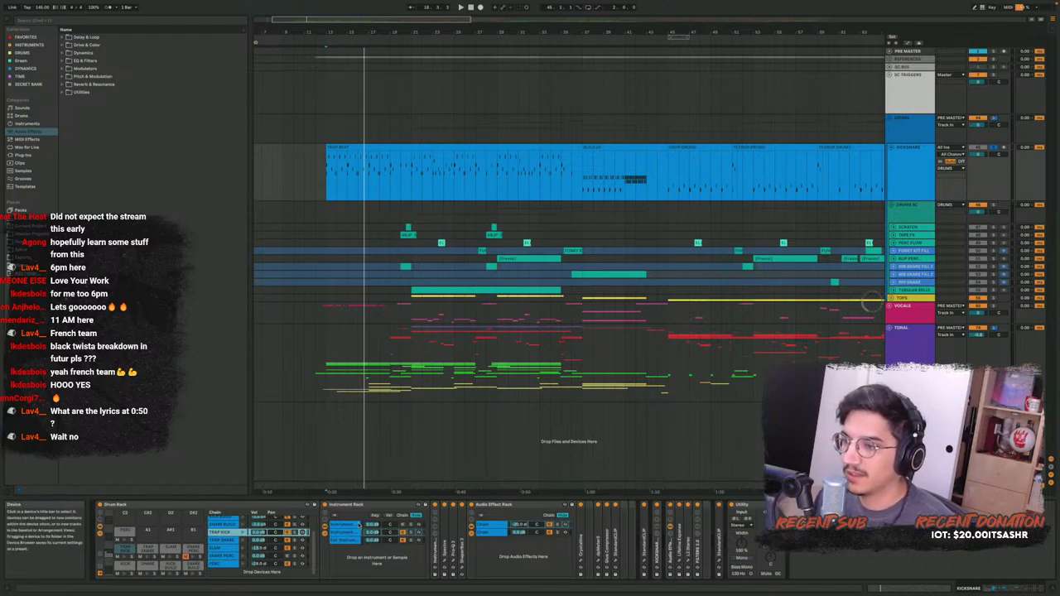
left_click(222, 540)
left_click(228, 531)
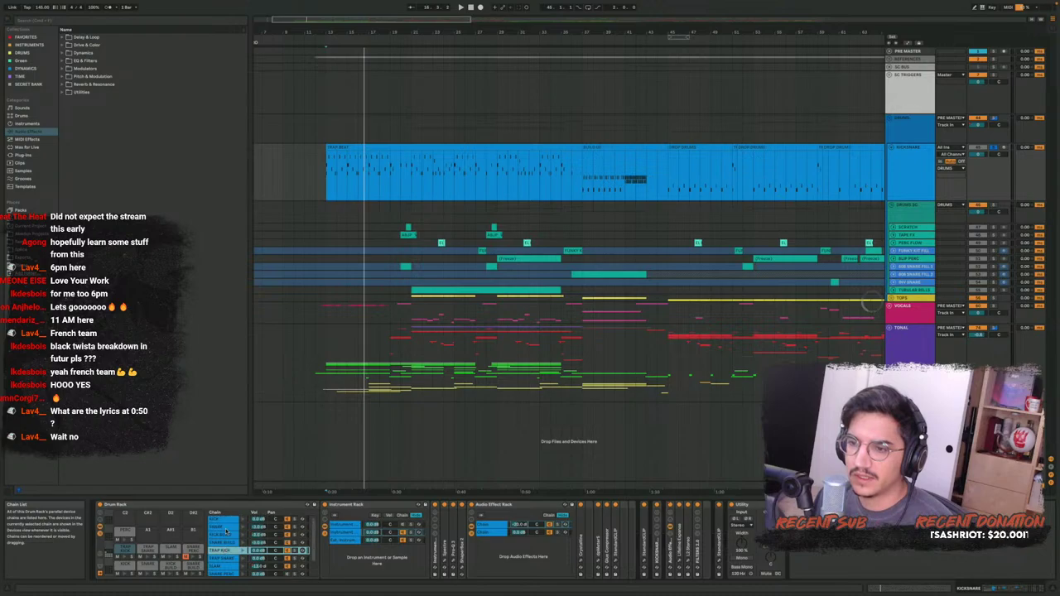
mouse_move(358, 184)
left_mouse_down()
mouse_move(823, 189)
mouse_move(361, 181)
left_mouse_up()
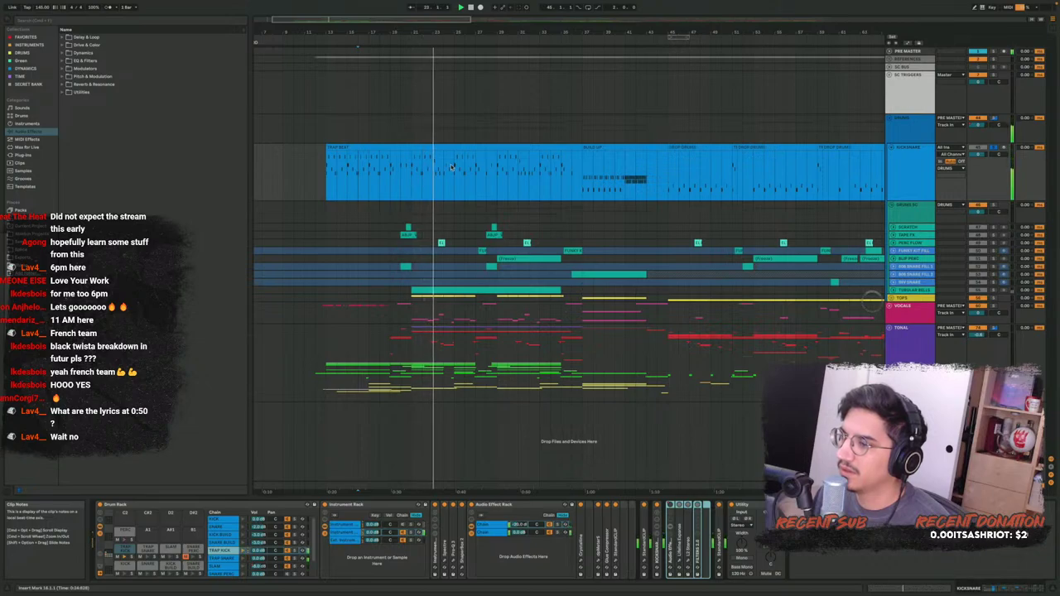
left_click(920, 185)
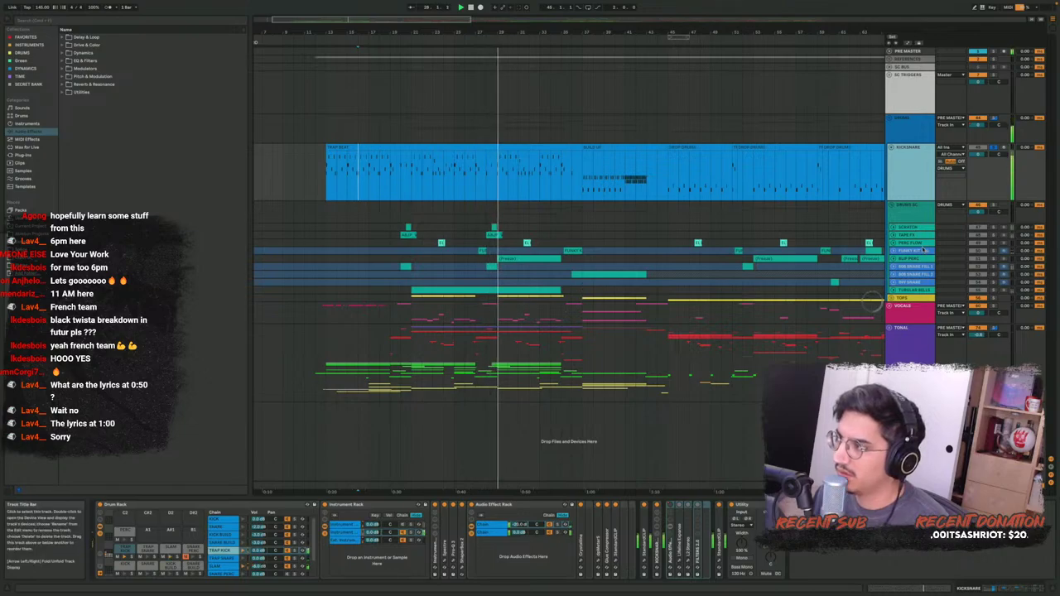
Enlarge the SCRATCH track, solo it and play its first clip from just before bar 21
left_click(910, 226)
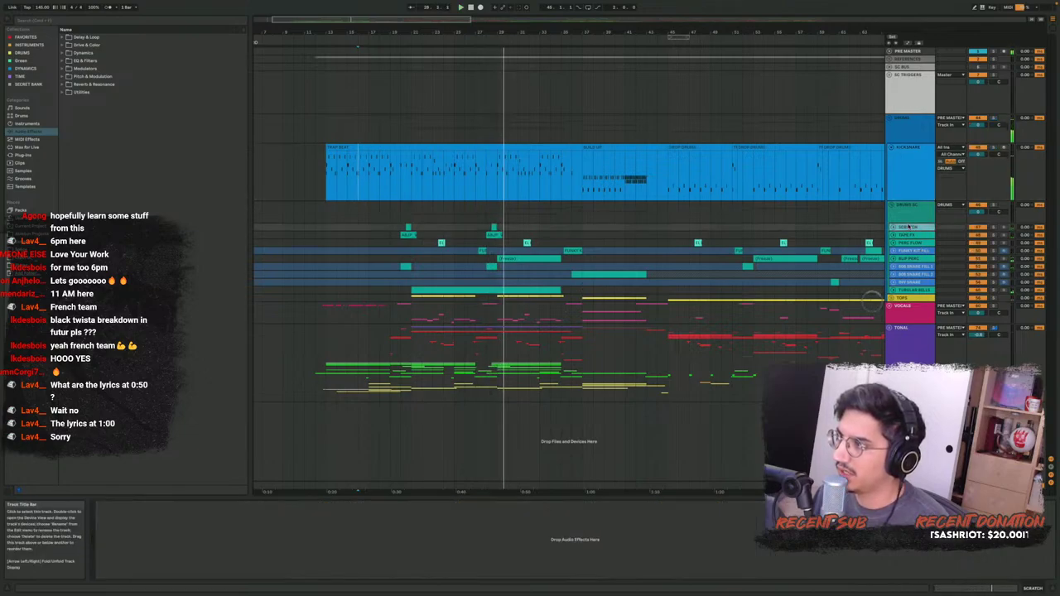
left_click_drag(906, 230, 906, 266)
scroll(406, 246, "up", 5)
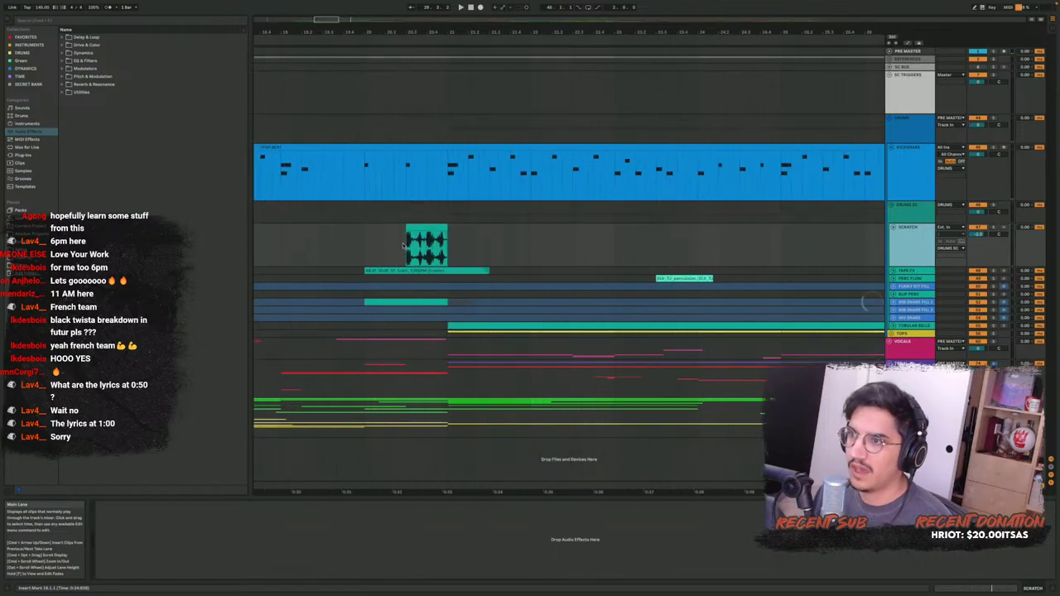
left_click(404, 246)
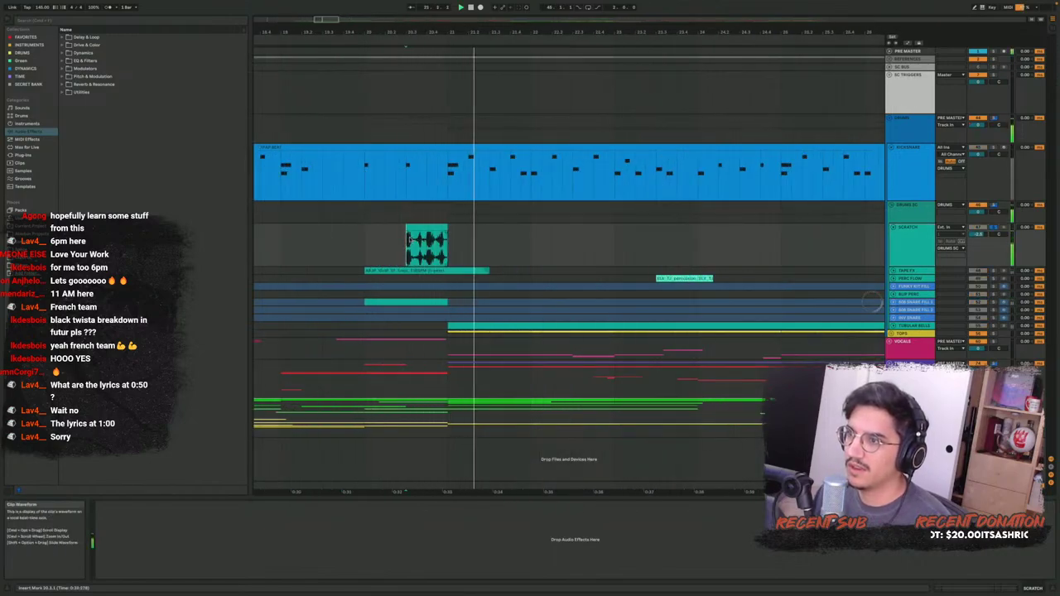
left_click(385, 243)
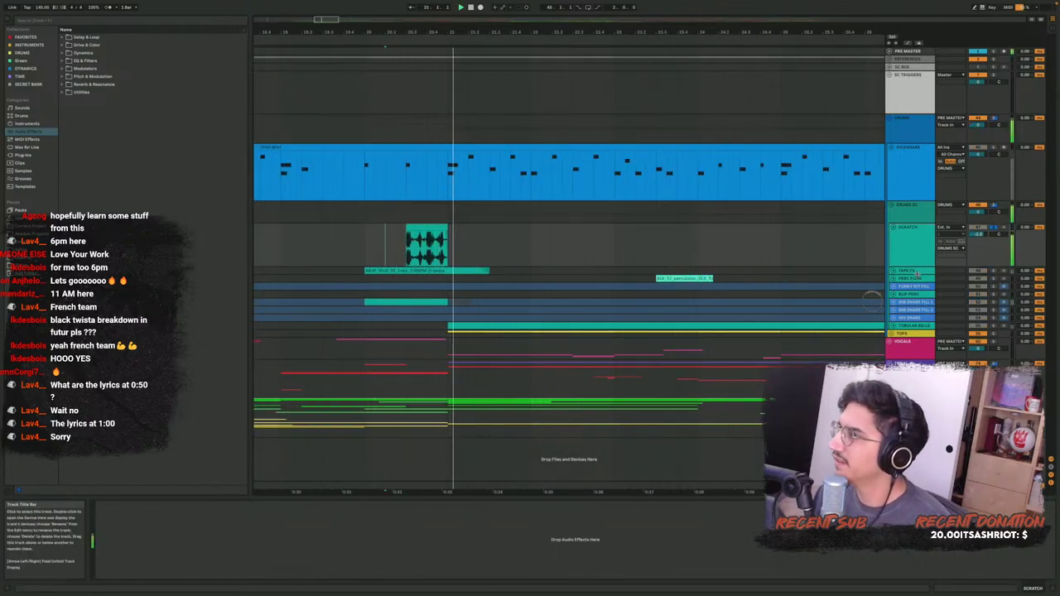
Enlarge the TAPE FX track and play it soloed from just before its first clip
left_click_drag(917, 274, 916, 324)
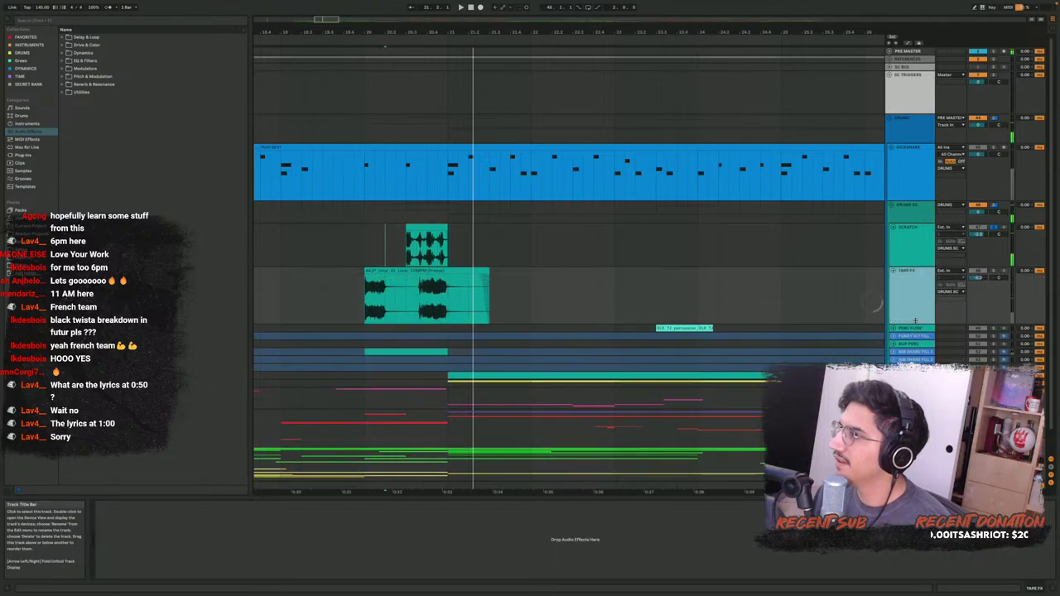
left_click(344, 295)
key("space")
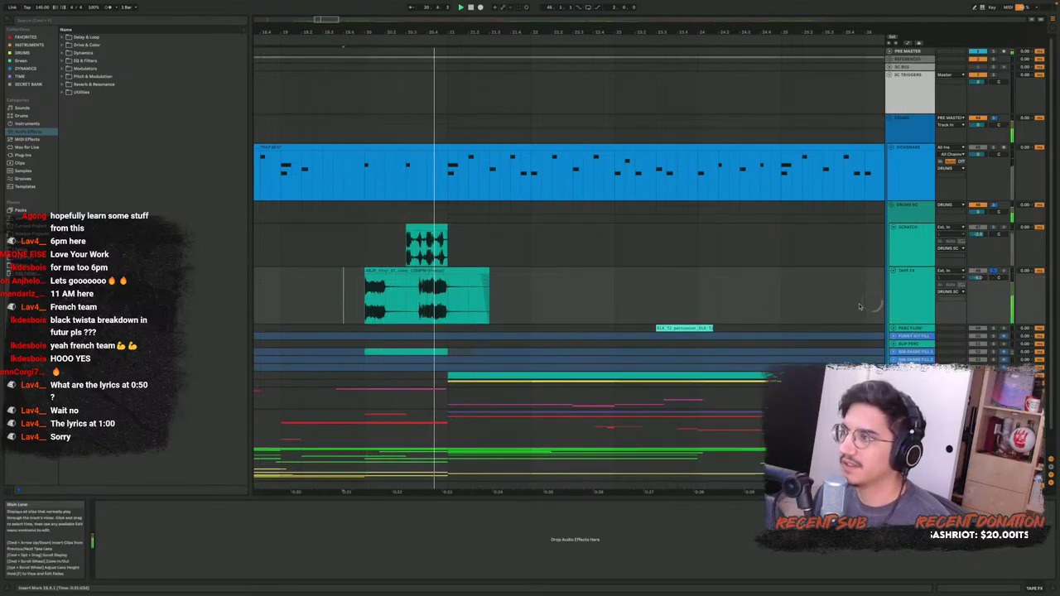
key("space")
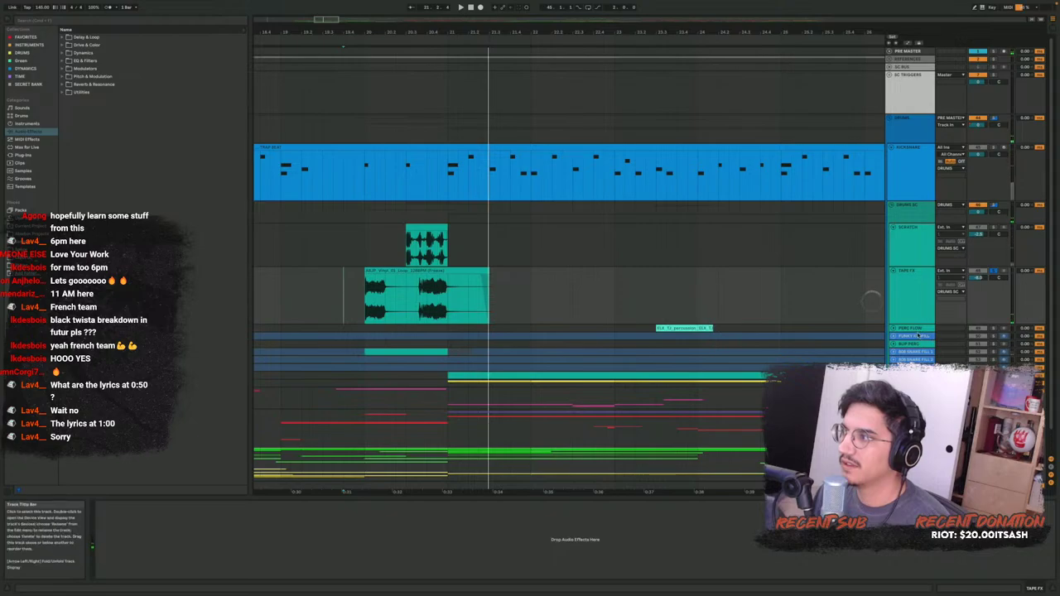
Unsolo TAPE FX, enlarge and solo the PERC FLOW track, and play its clip from bar 23
left_click(994, 271)
left_click(915, 329)
left_click_drag(916, 332, 917, 373)
key("s")
left_click(635, 348)
key("space")
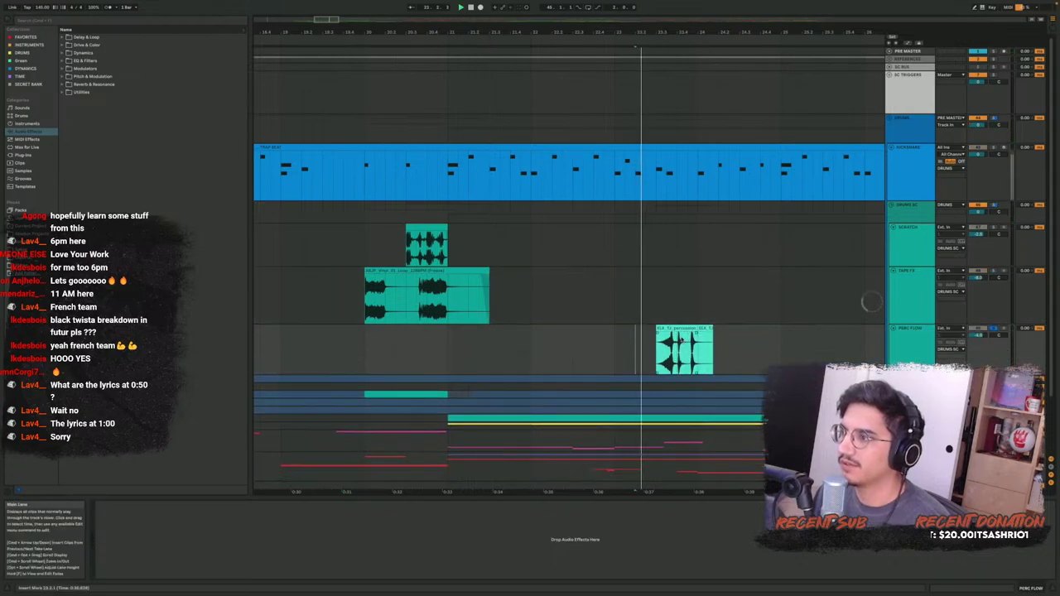
key("space")
key("space")
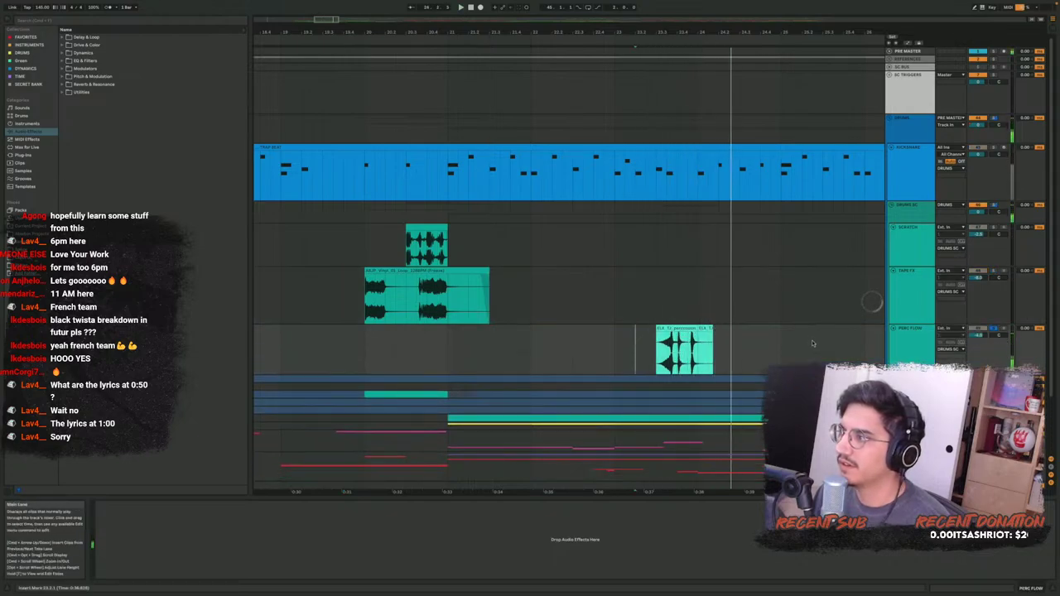
scroll(627, 324, "down", 3)
key("space")
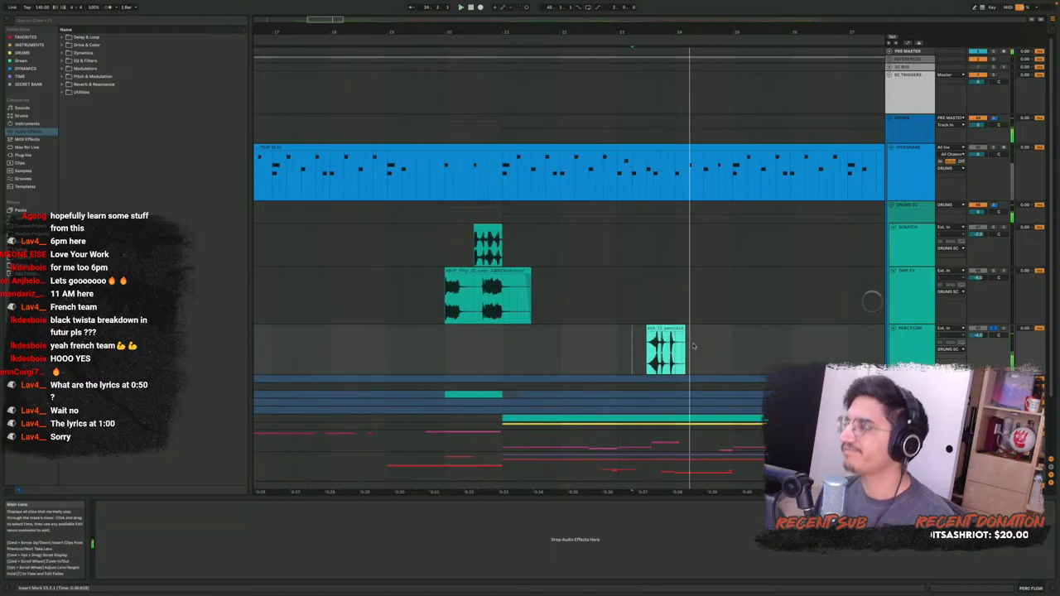
Enlarge and solo the FUNKY KIT FILL track, play its clip at bar 27, and mark the area around the clip
scroll(694, 348, "right", 4)
scroll(630, 384, "up", 5)
scroll(627, 382, "down", 2)
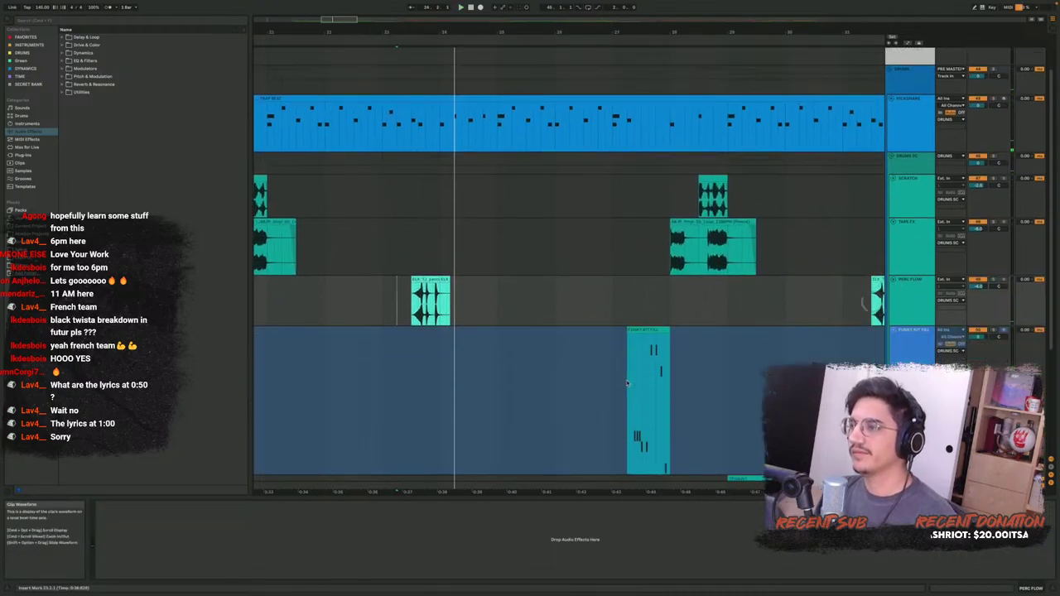
left_click(628, 382)
key("s")
key("space")
scroll(662, 352, "down", 3)
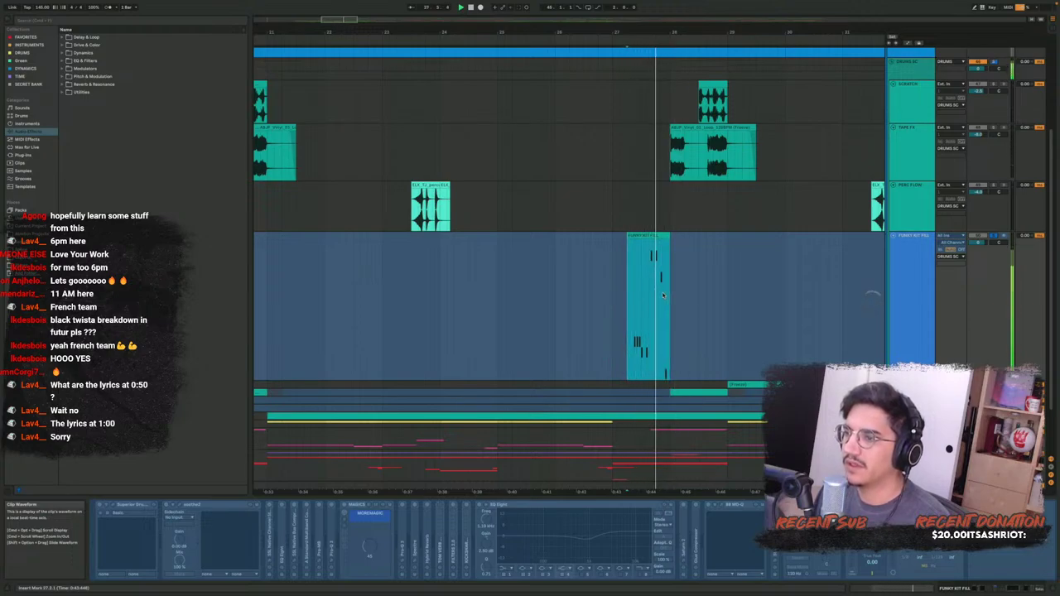
left_click_drag(598, 312, 785, 298)
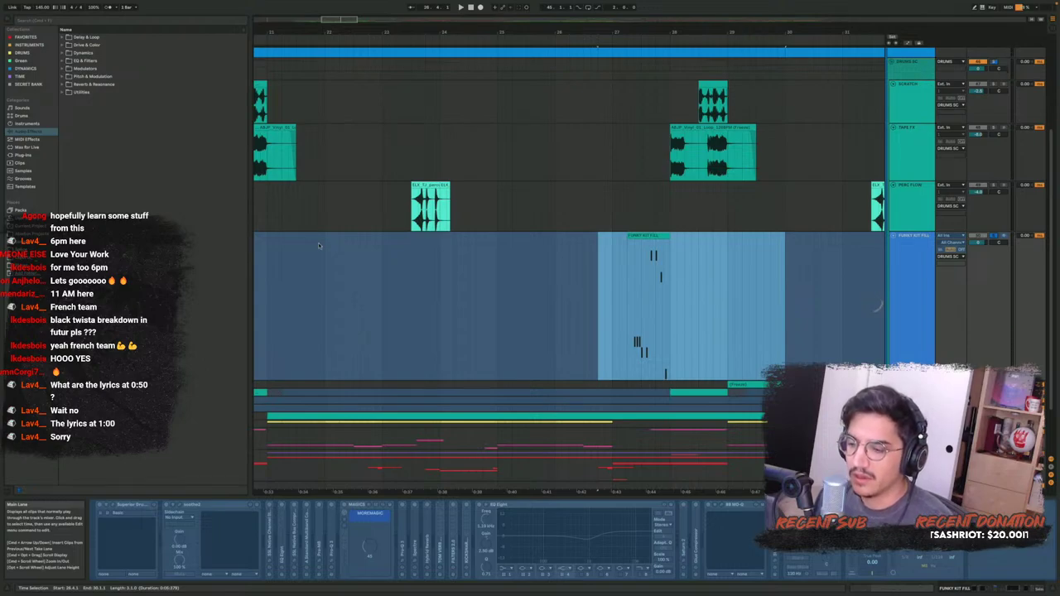
left_click(619, 269)
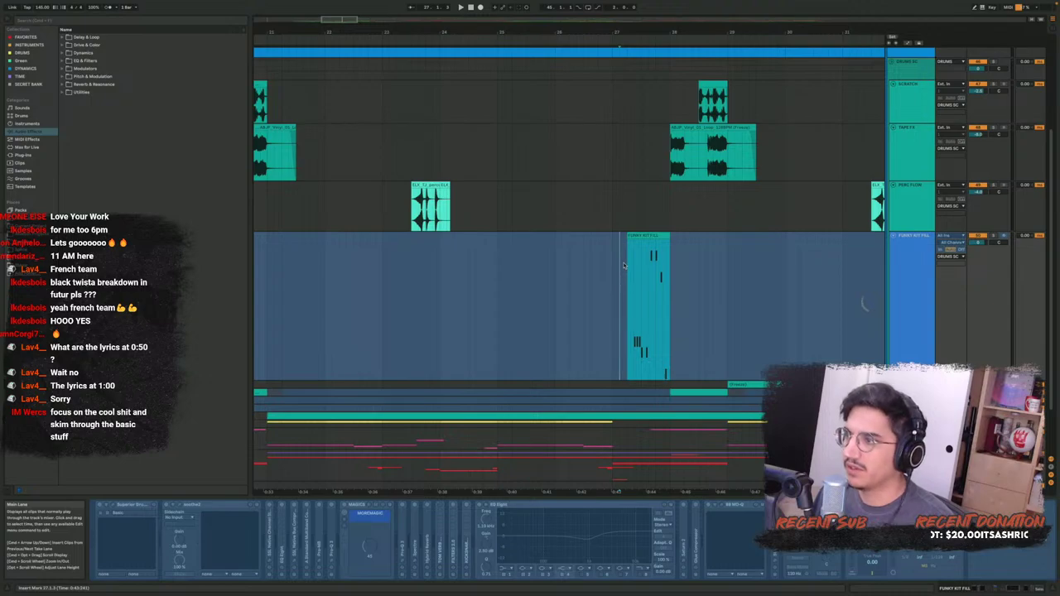
Fold the FUNKY KIT FILL track, enlarge the BLIP PERC track and play it soloed from the start of its clip at bar 29
key("h")
scroll(699, 263, "up", 3)
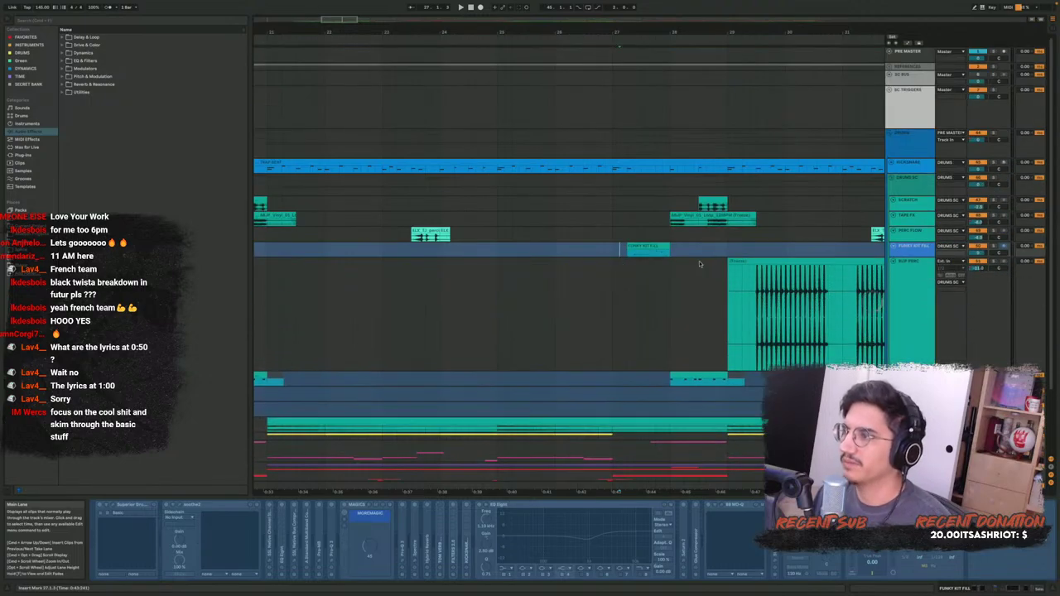
scroll(681, 257, "right", 3)
left_click(616, 293)
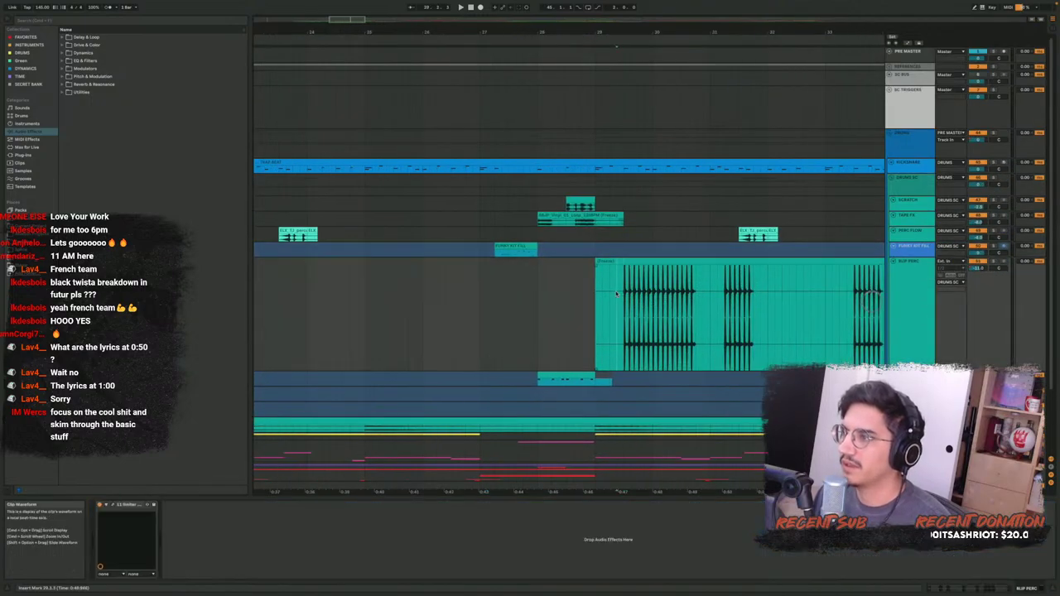
scroll(701, 284, "right", 3)
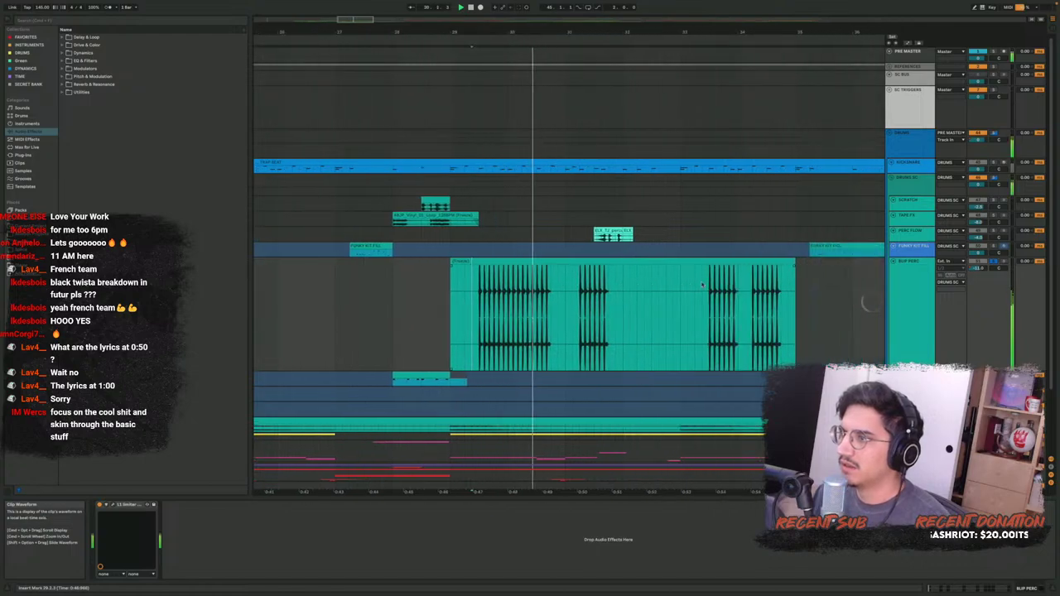
scroll(702, 285, "down", 2)
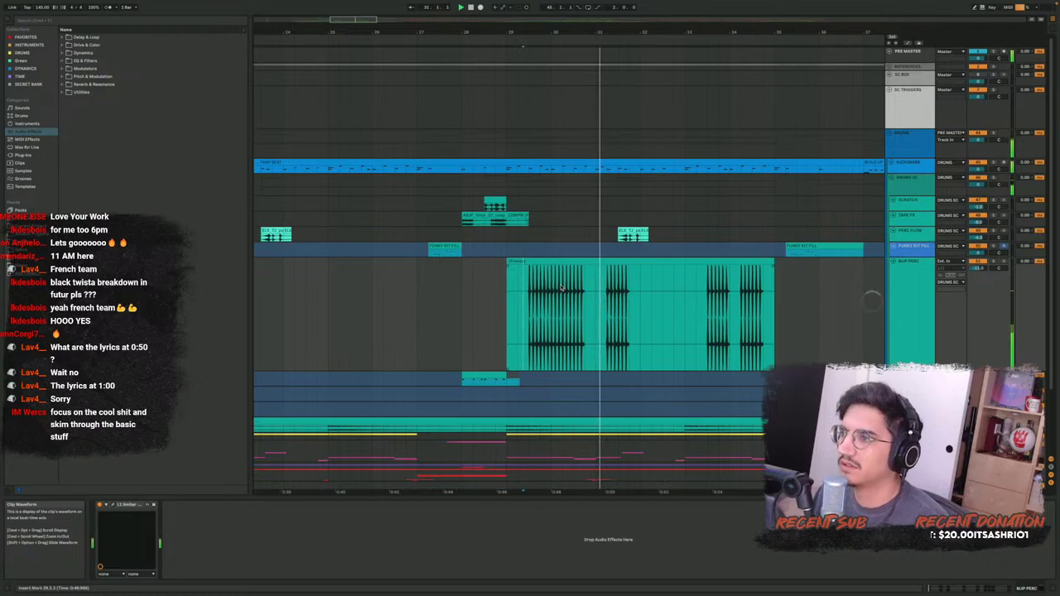
scroll(561, 288, "down", 1)
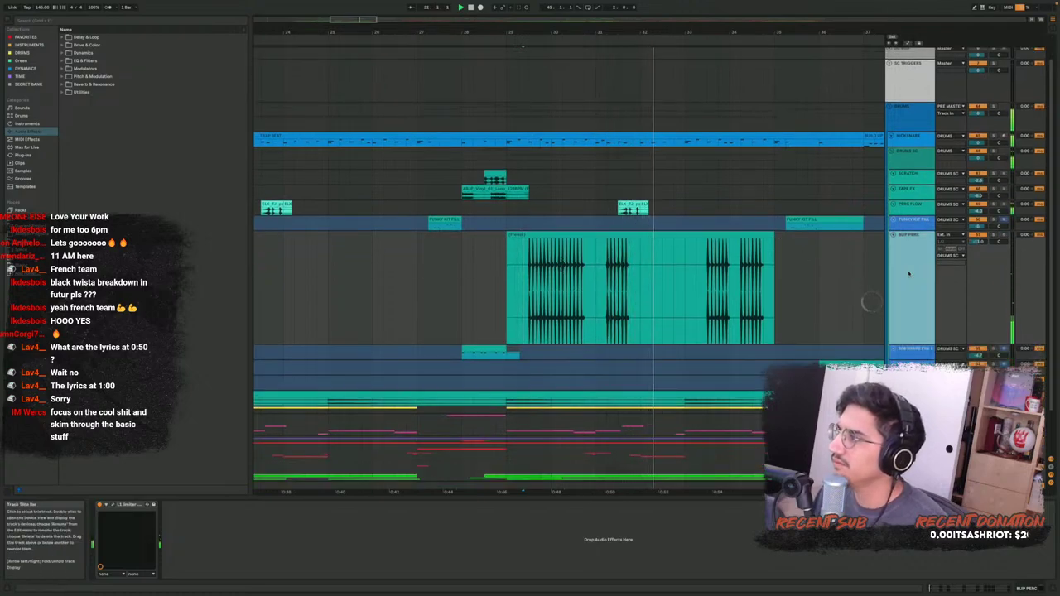
Play the soloed DRUMS group from bar 29, enlarge the first 808 SNARE FILL track and continue listening from bar 35
left_click(507, 118)
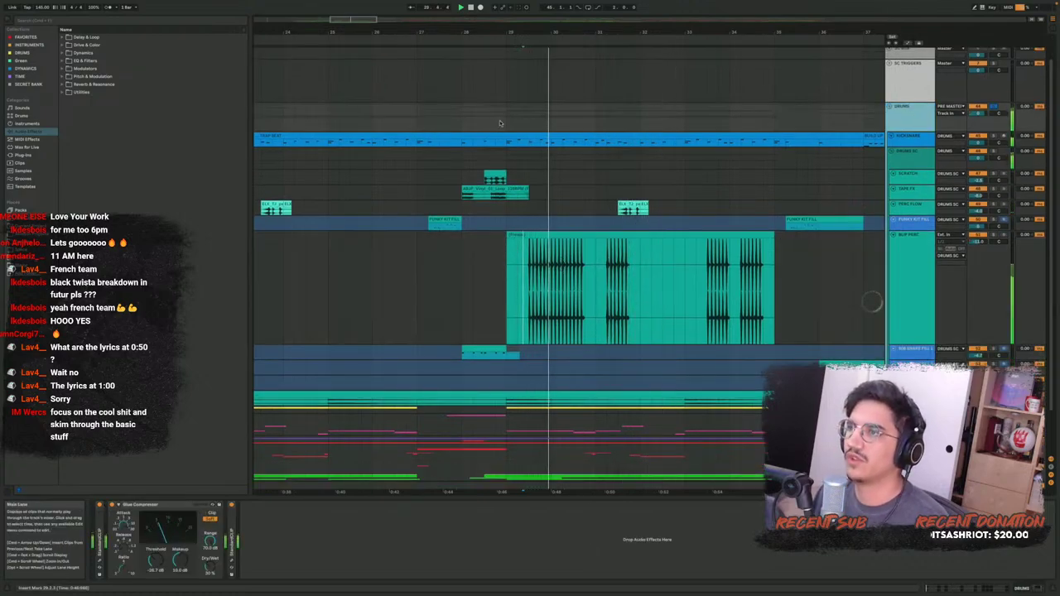
left_click(912, 349)
left_click_drag(913, 359, 913, 380)
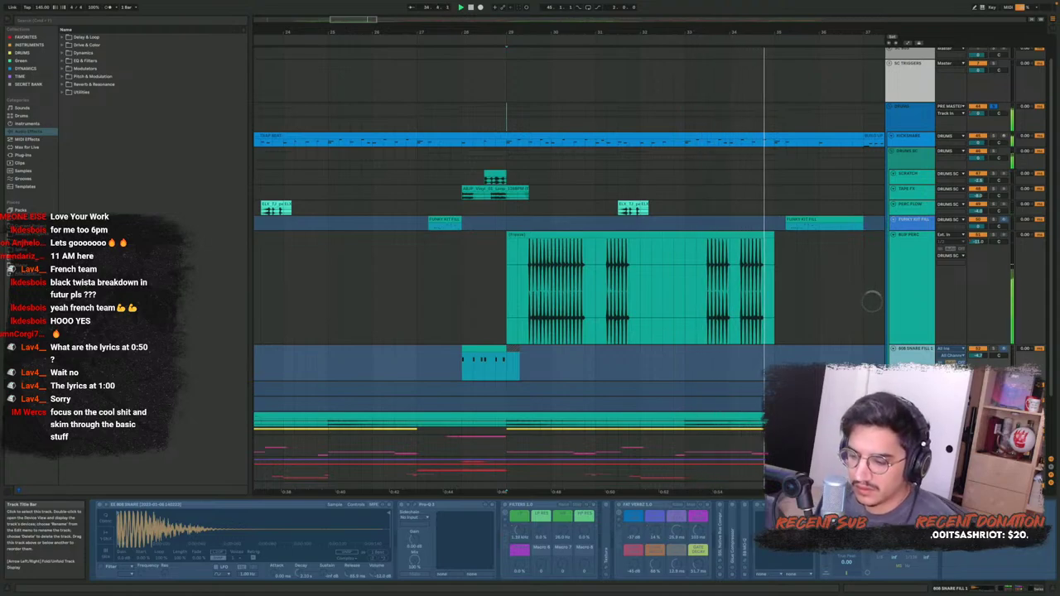
left_click(785, 280)
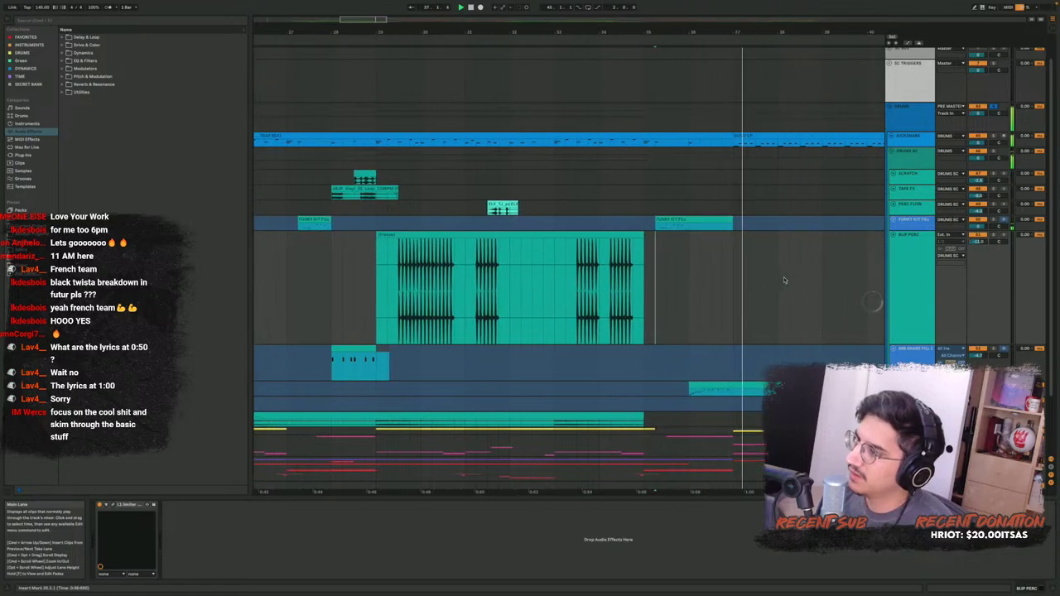
scroll(783, 276, "down", 3)
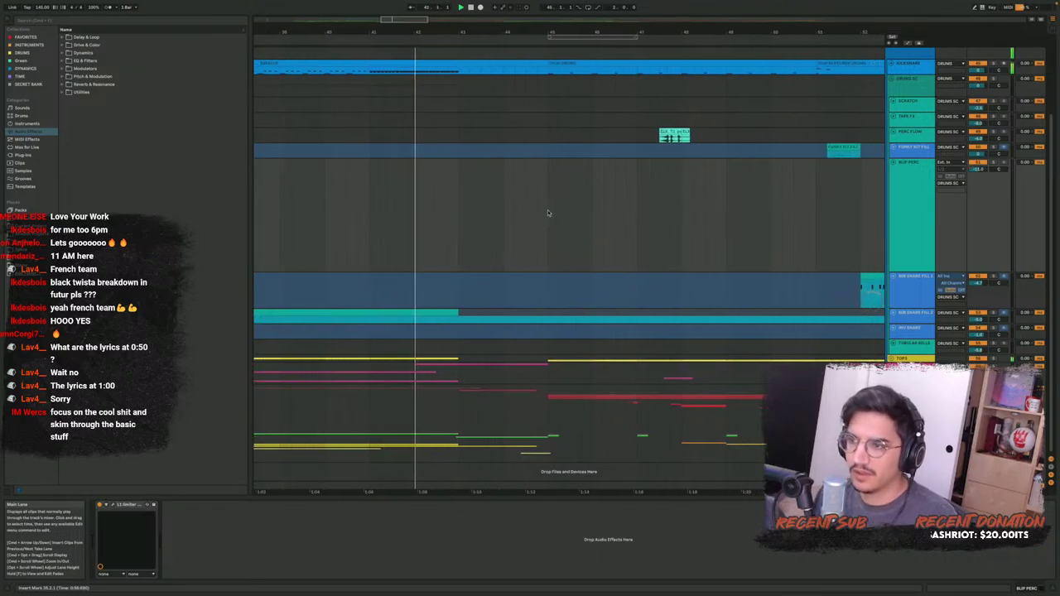
Play the soloed drums again from bar 41 through the drop and unfold the TOPS group
scroll(696, 170, "up", 2)
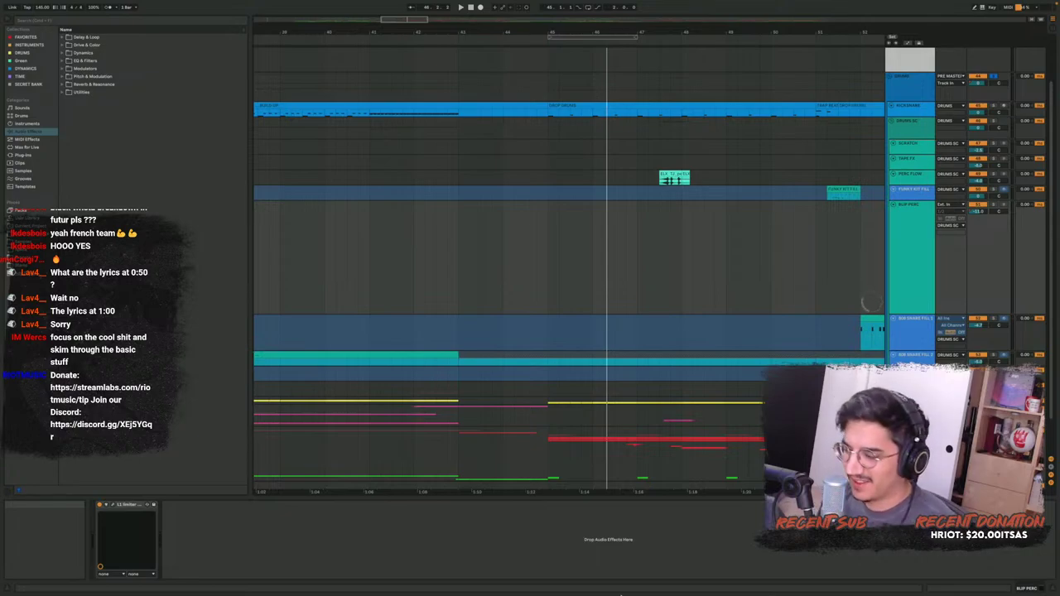
left_click(396, 262)
key("space")
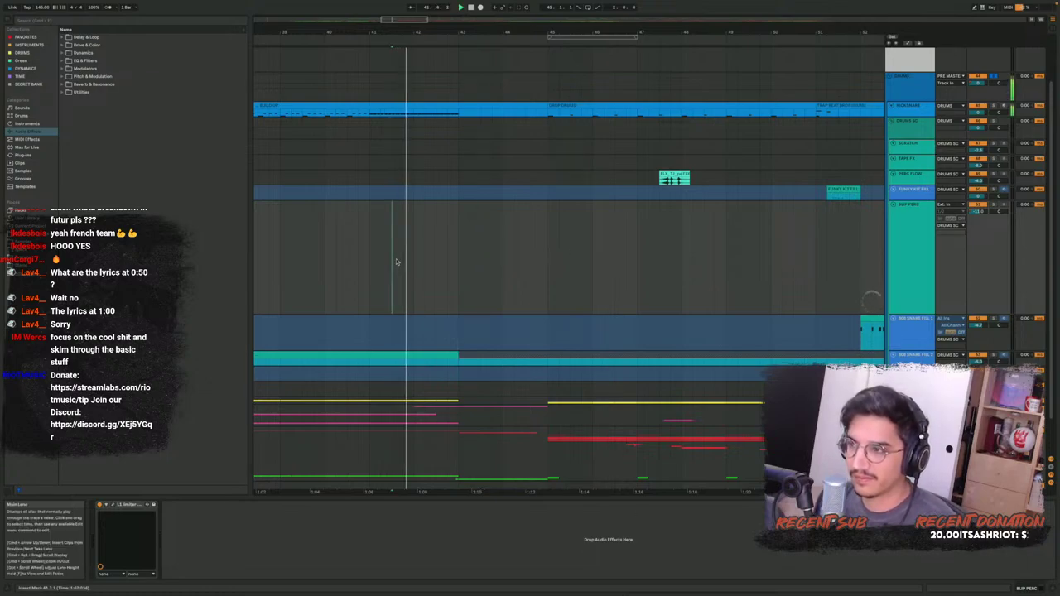
scroll(410, 248, "down", 2)
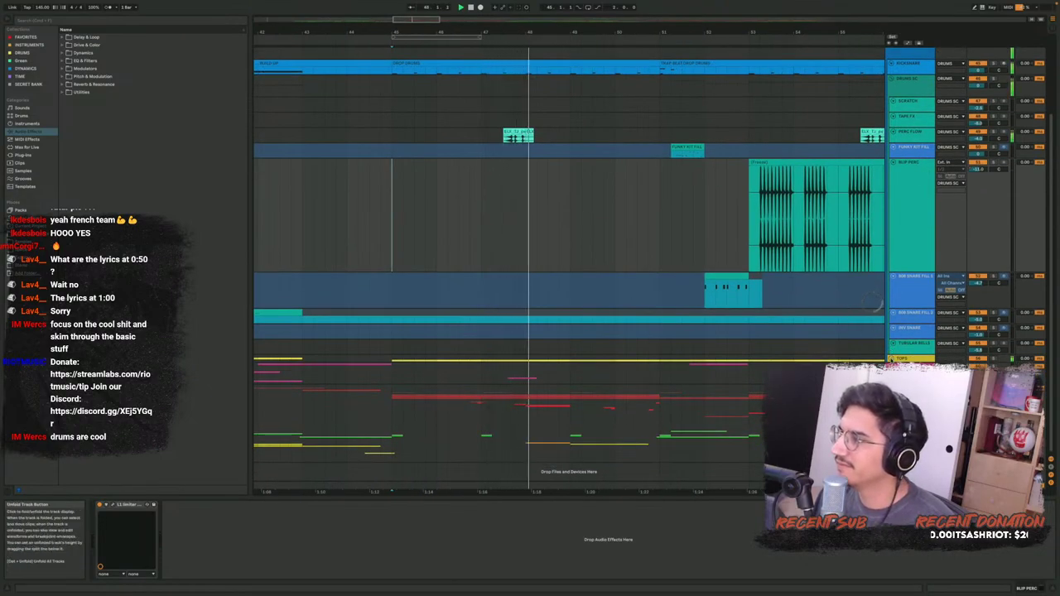
left_click(892, 359)
scroll(743, 320, "down", 1)
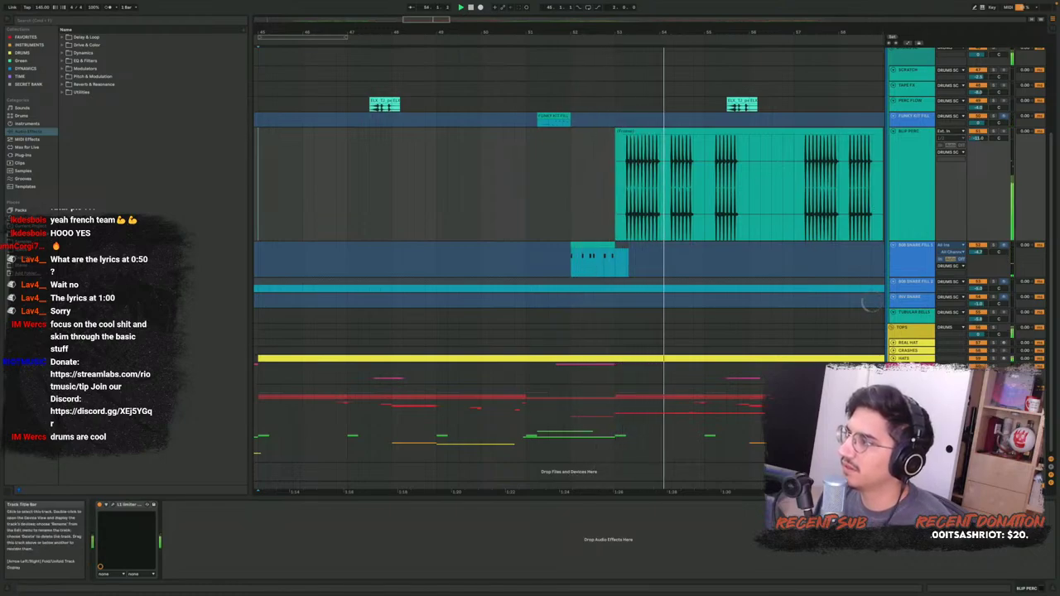
Keep playing the drop drums while examining the effect chains of the DRUMS SC and DRUMS groups
scroll(786, 220, "up", 4)
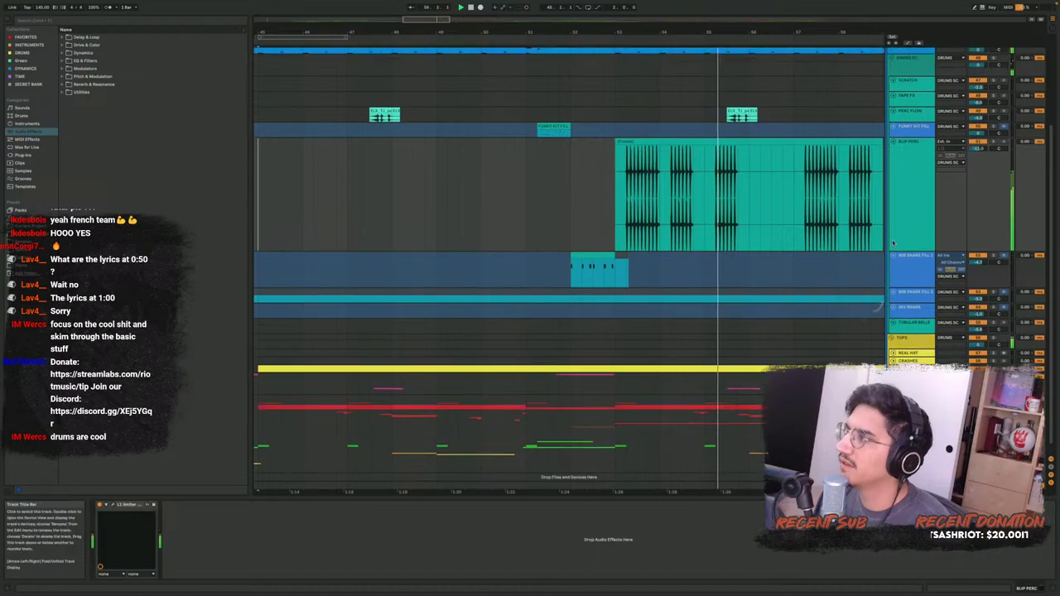
scroll(594, 293, "right", 4)
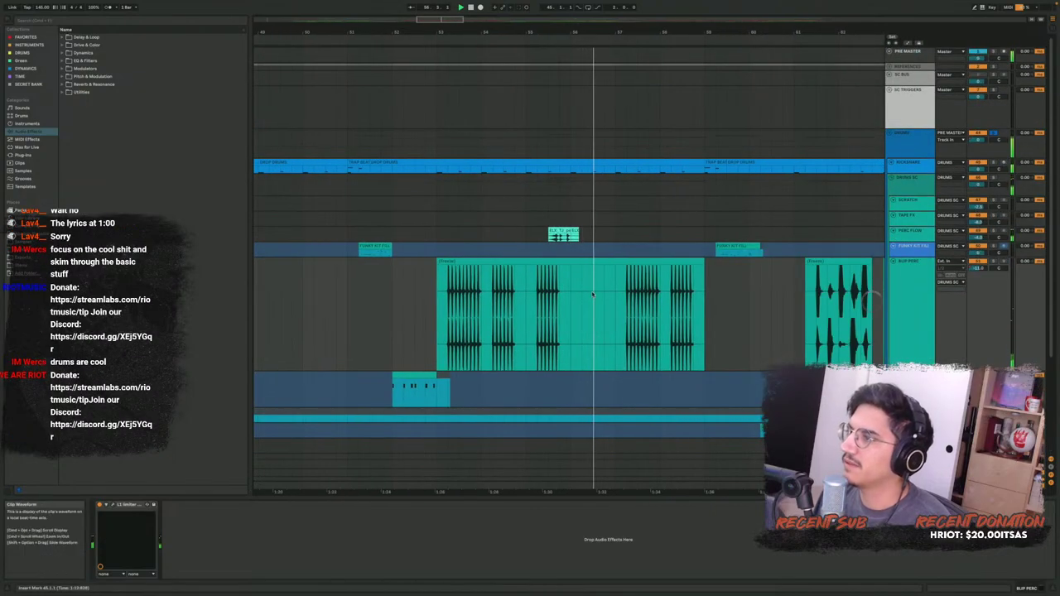
scroll(647, 305, "right", 2)
scroll(684, 317, "down", 1)
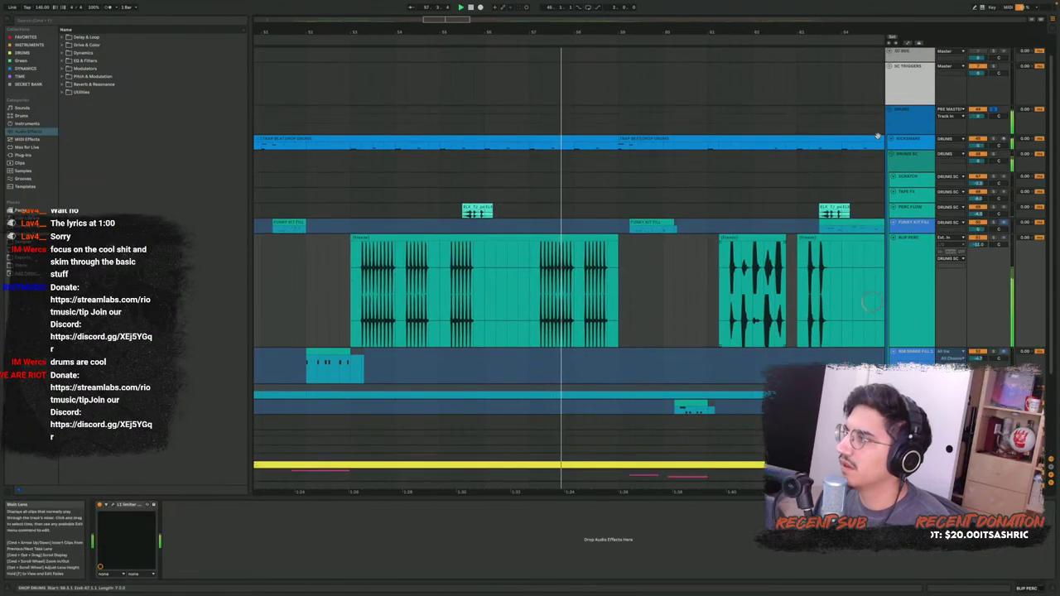
left_click(909, 168)
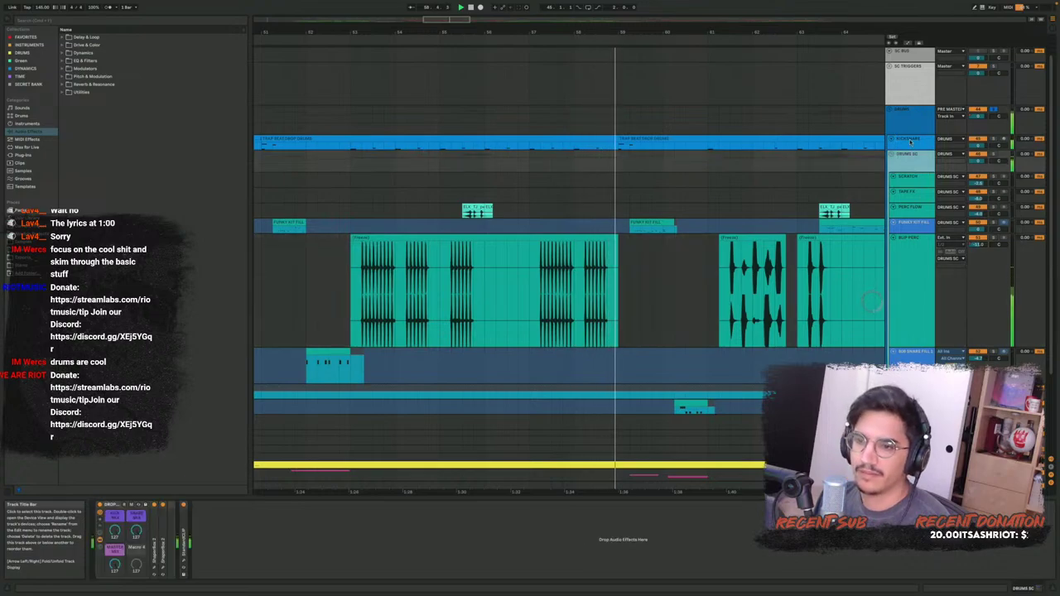
left_click(357, 391)
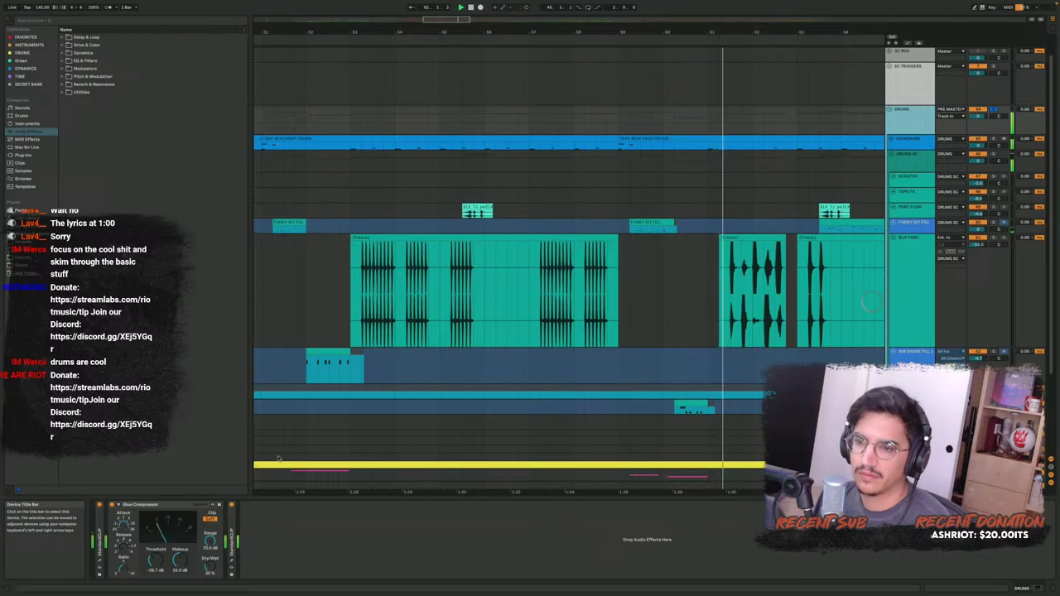
scroll(703, 260, "down", 5)
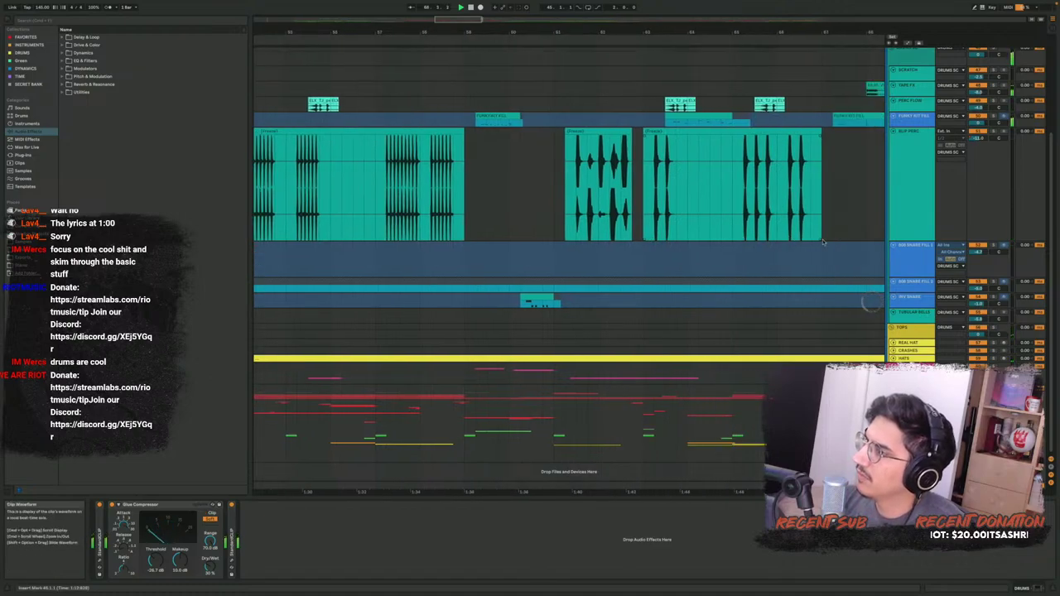
Unfold the VOCALS group, stop playback, fold the DRUMS group and place the insert marker on VOCALS at bar 13
left_click(892, 367)
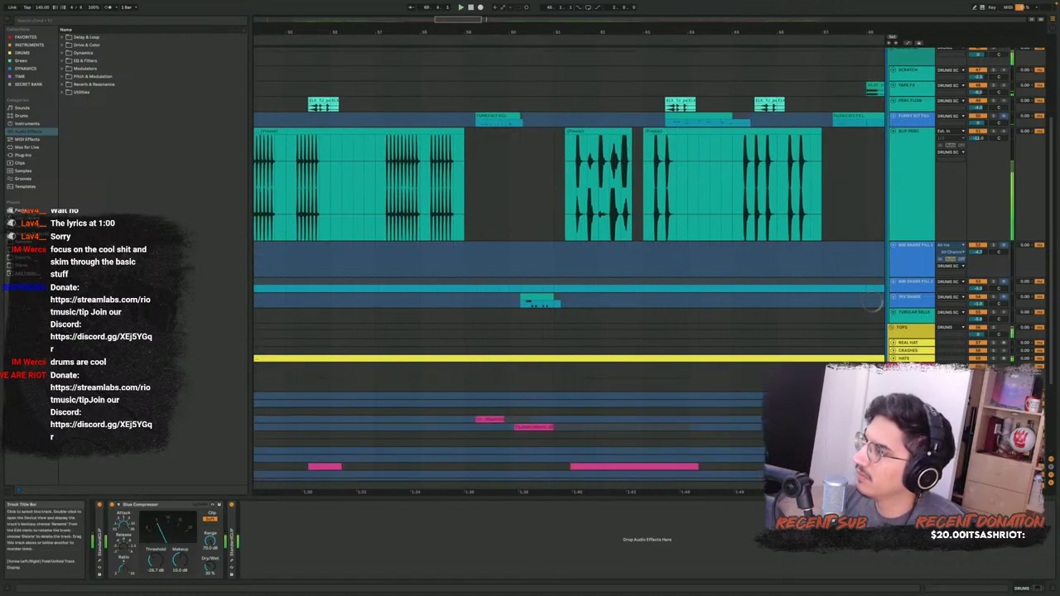
scroll(895, 141, "up", 3)
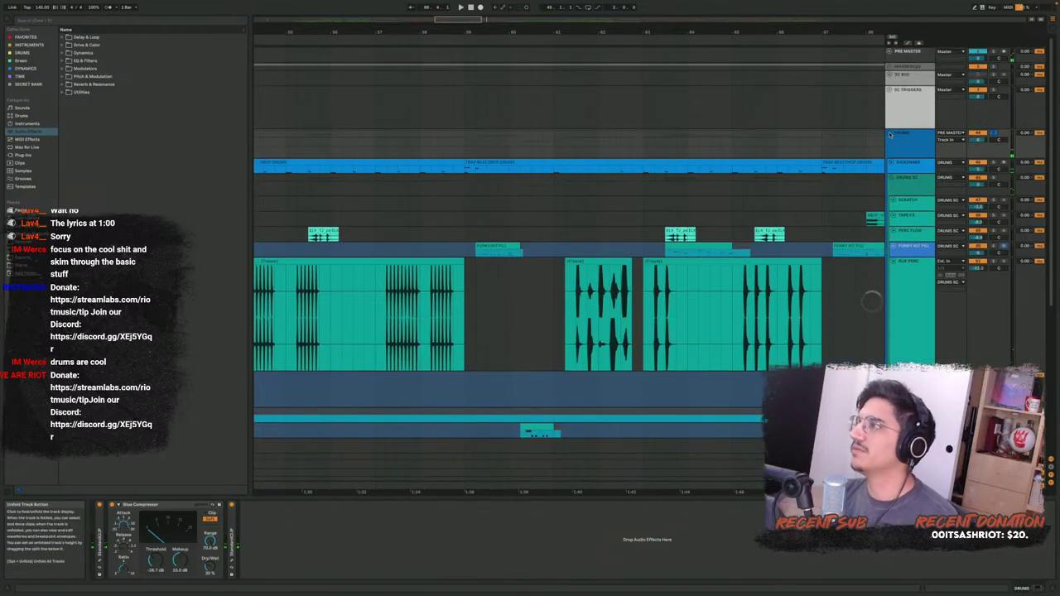
left_click(891, 134)
left_click(904, 137)
scroll(514, 141, "down", 5)
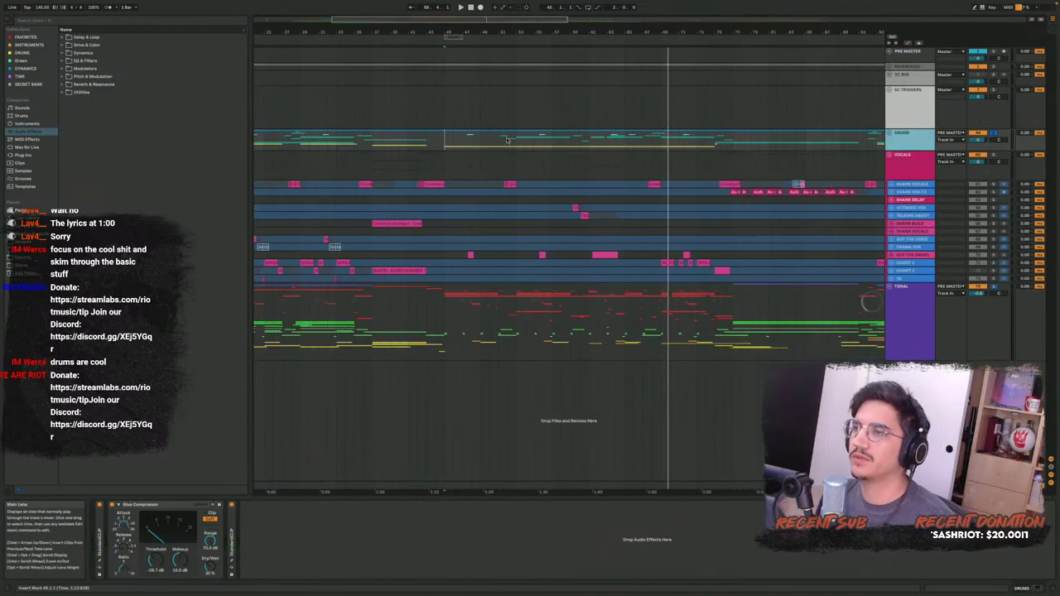
scroll(430, 149, "left", 3)
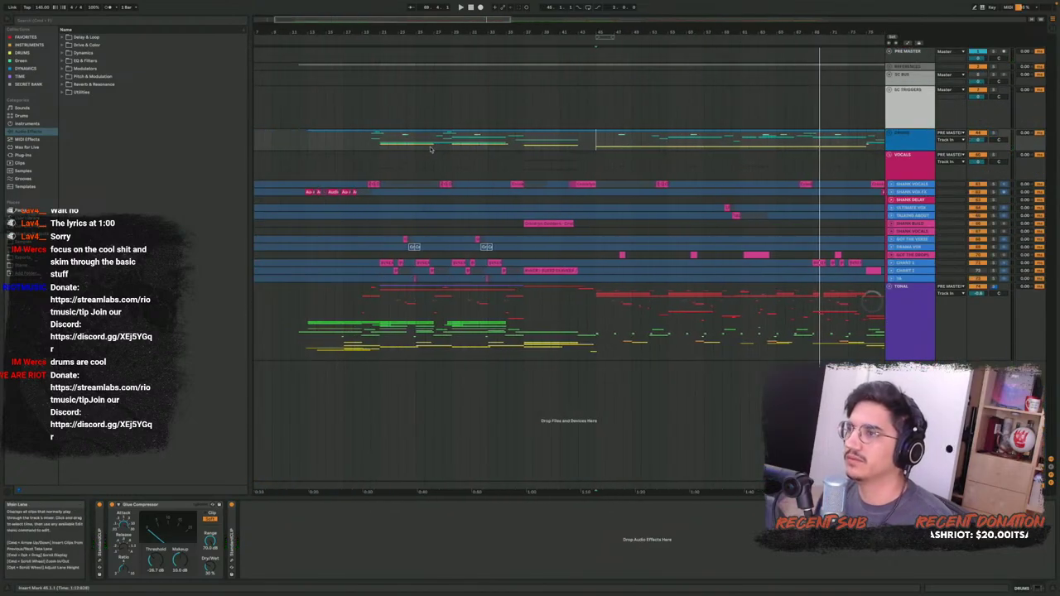
left_click(306, 171)
Enlarge and solo the SHANK VOCALS track and play it from just before its clips near bar 20
scroll(356, 169, "up", 5)
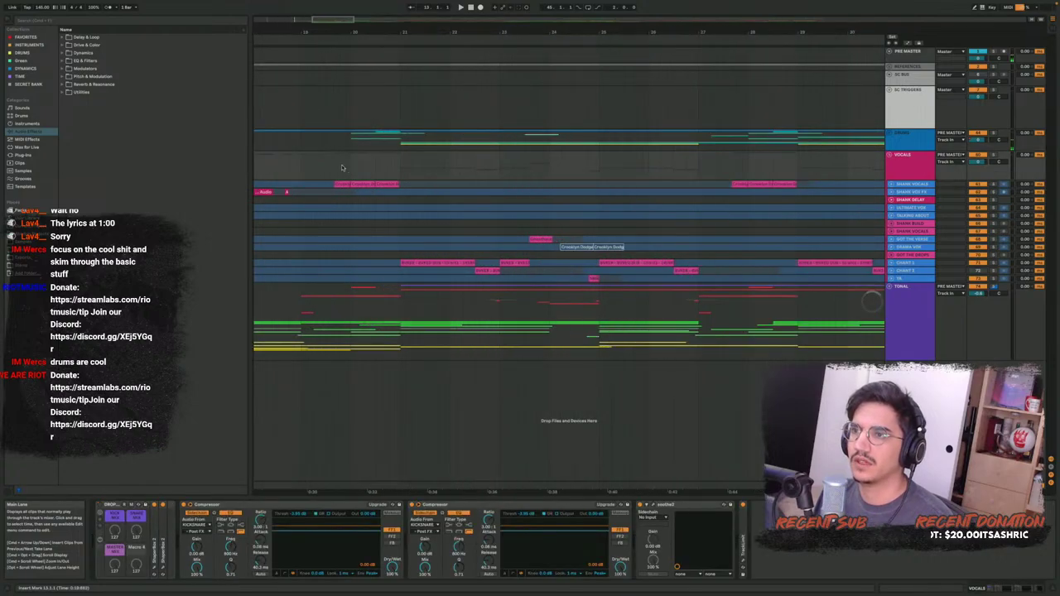
scroll(343, 184, "up", 5)
left_click(306, 208)
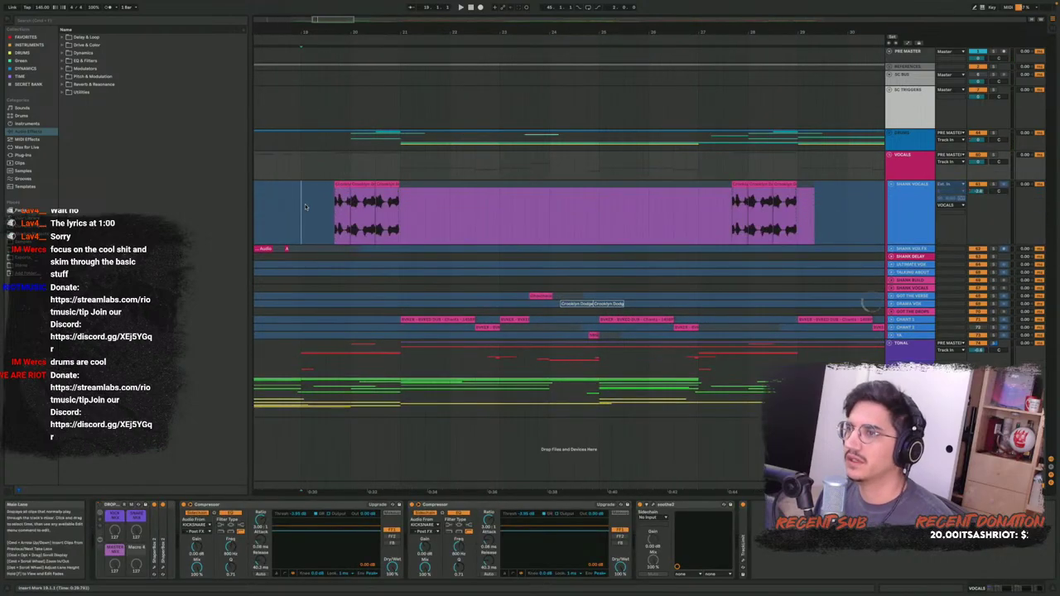
left_click(339, 207)
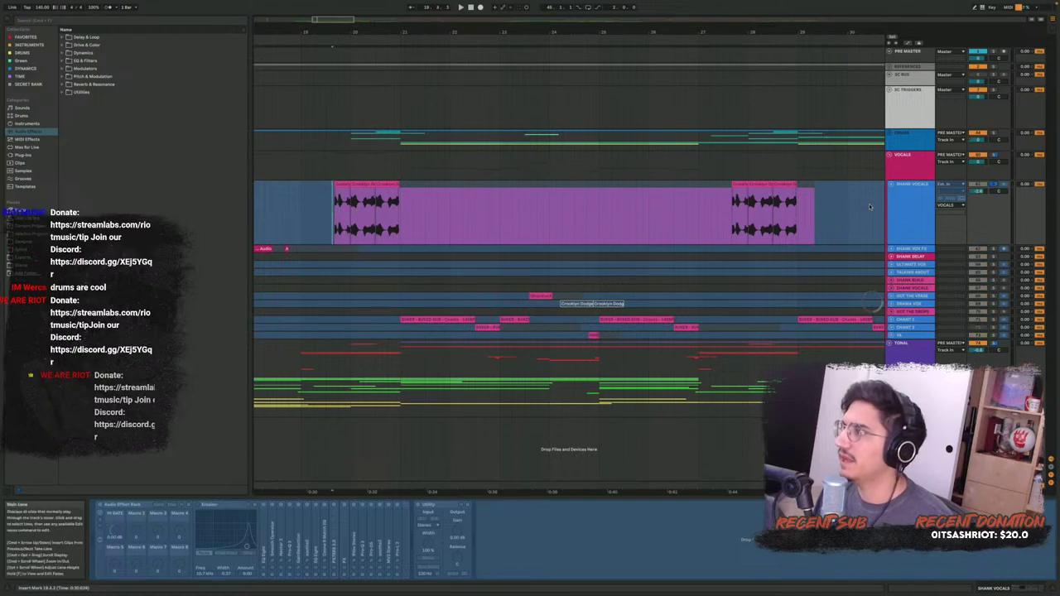
left_click(918, 212)
key("space")
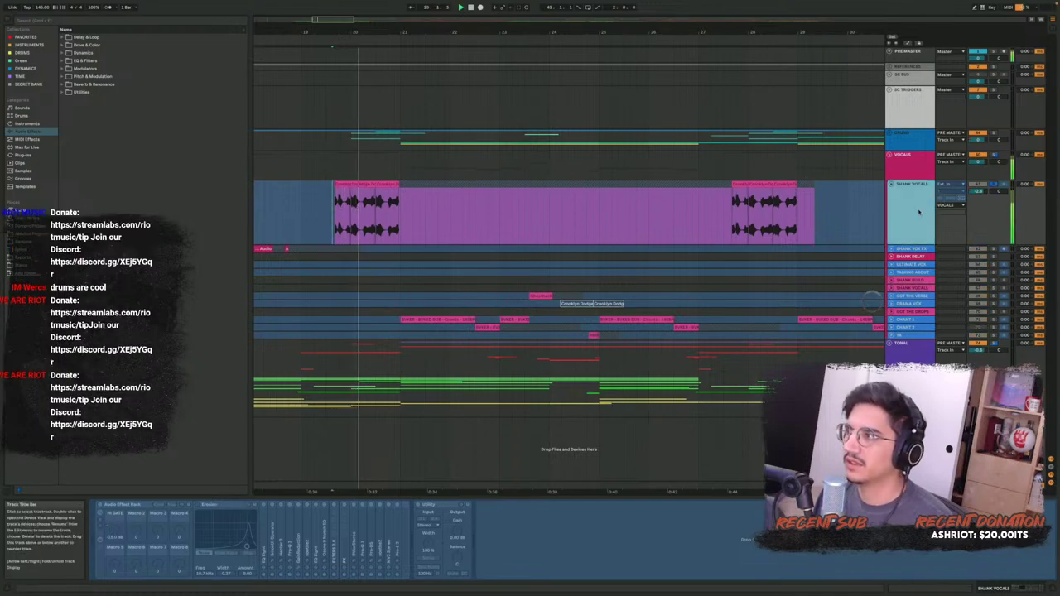
Play the soloed SHANK VOCALS track from bar 41 to hear the build-up vocal before the drop
left_click(728, 217)
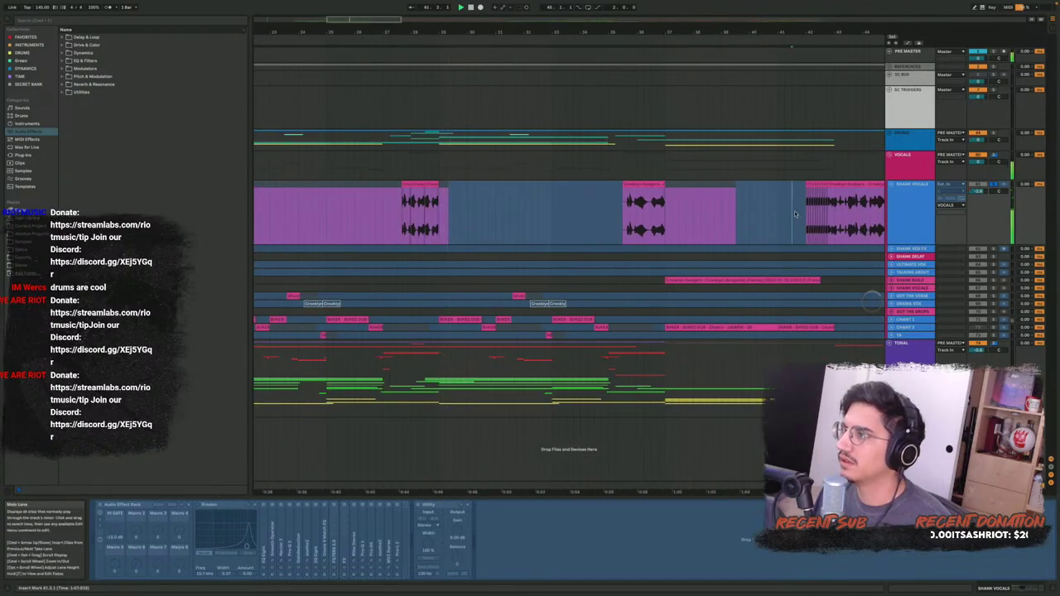
left_click(794, 210)
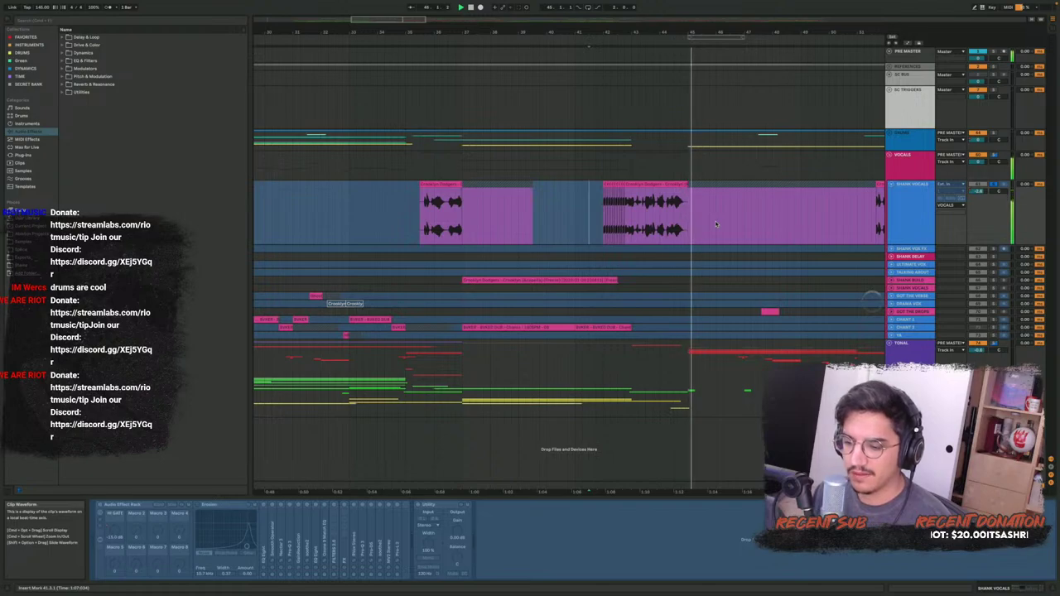
left_click(911, 224)
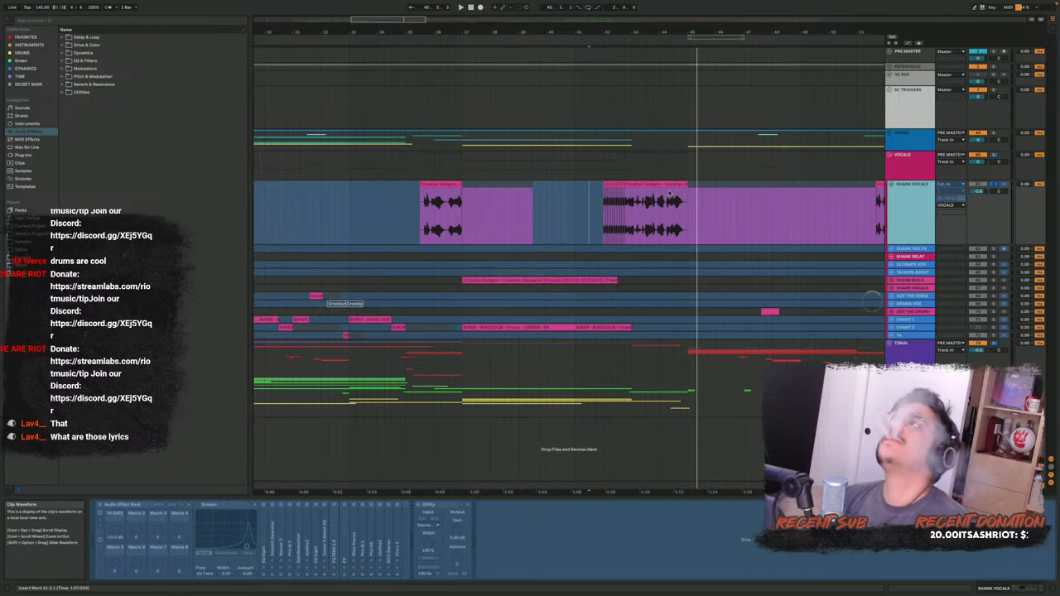
Enlarge and solo the SHANK VOX FX track, play its clips from bar 76 and look over the clip sequence
left_click(915, 248)
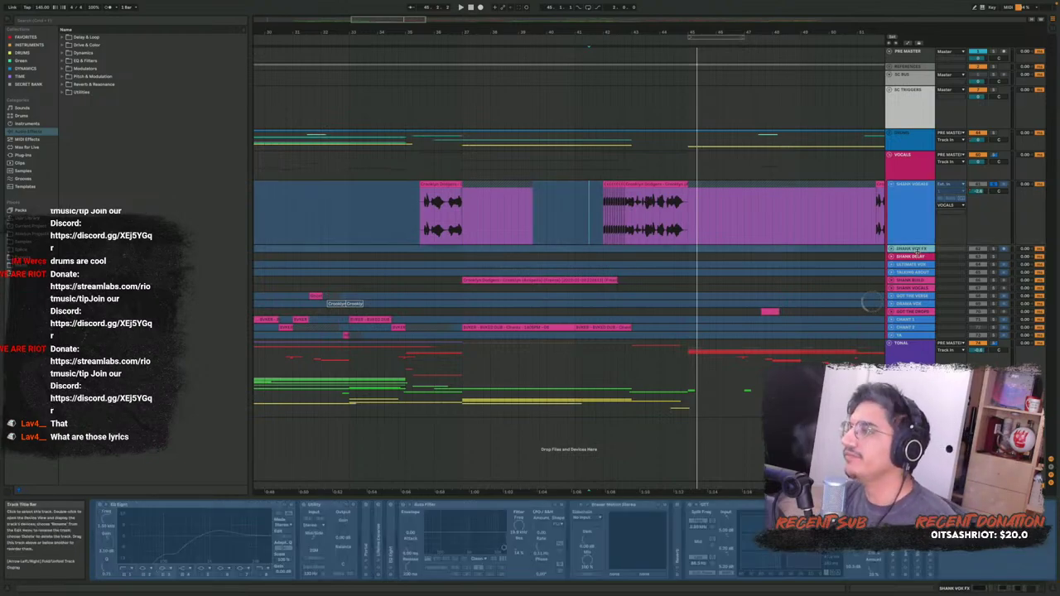
left_click(892, 249)
scroll(373, 262, "down", 8)
scroll(443, 262, "up", 8)
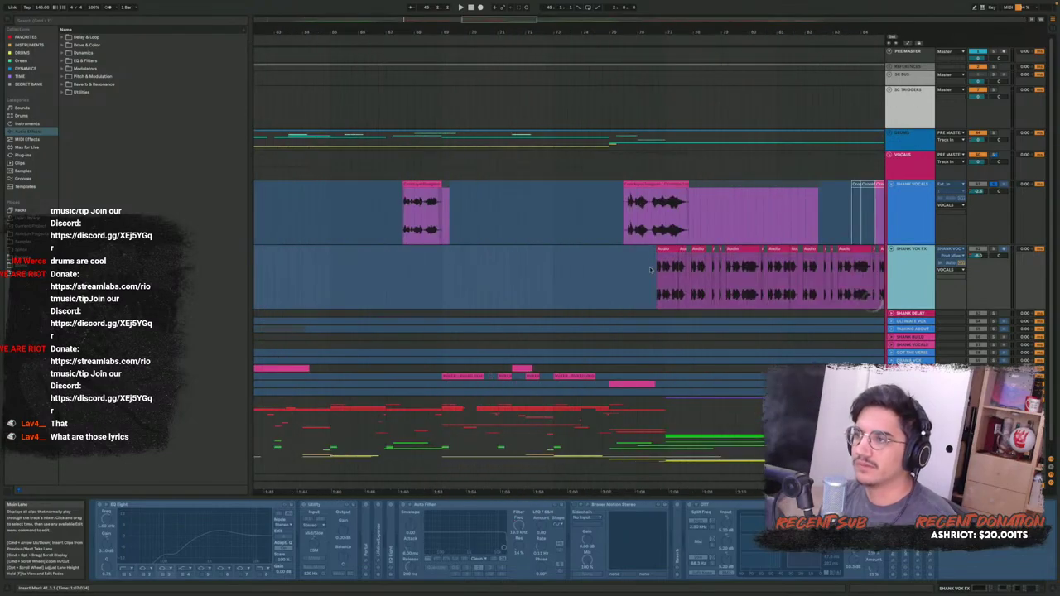
left_click(652, 280)
key("space")
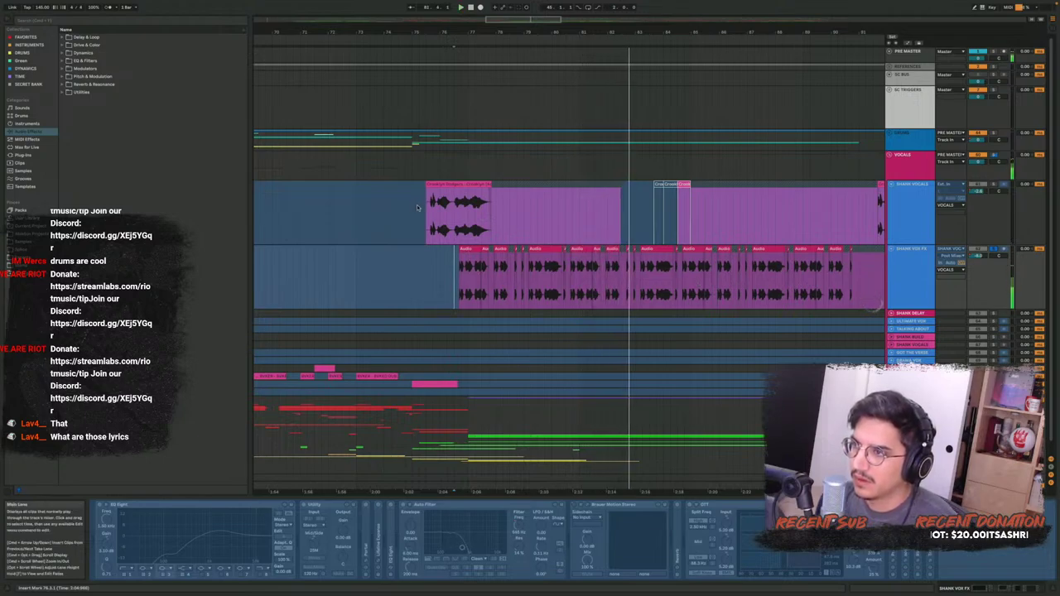
scroll(417, 208, "left", 3)
scroll(418, 208, "right", 8)
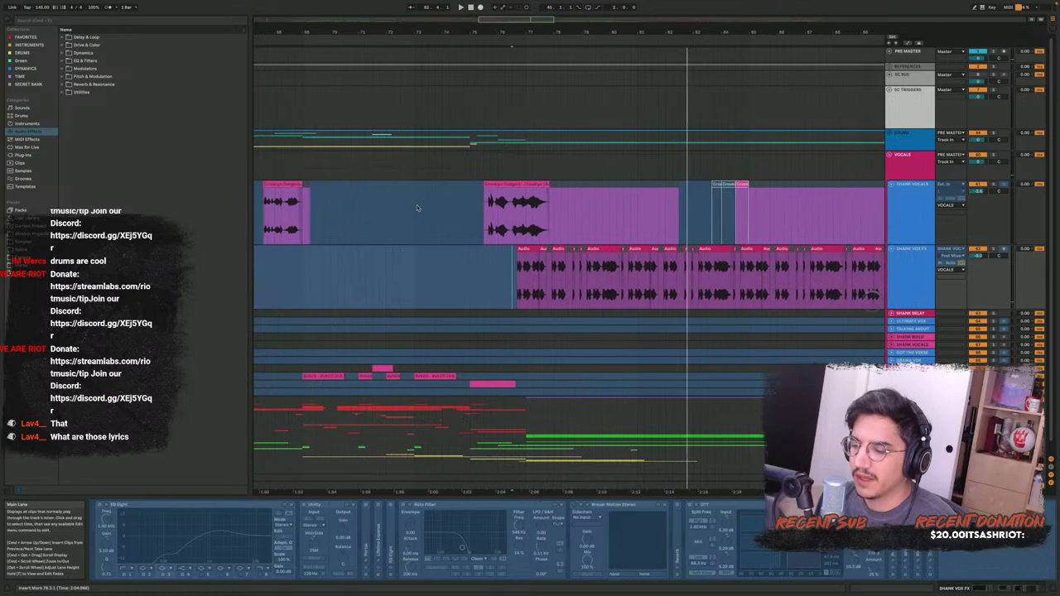
scroll(416, 207, "left", 4)
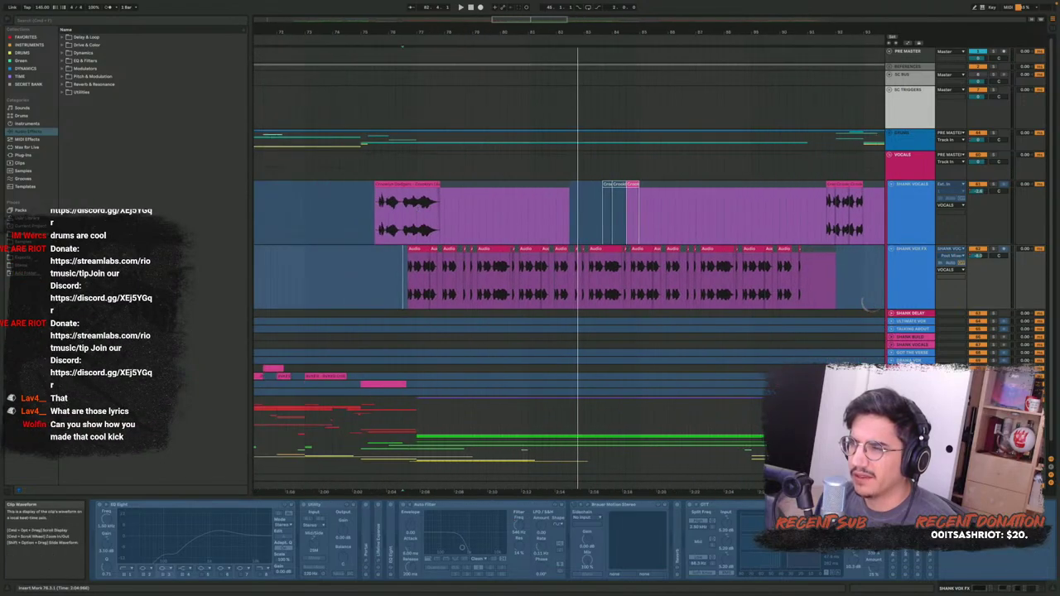
Play the soloed SHANK VOCALS build-up near bar 42 and the soloed SHANK VOX FX clips from about bar 87
scroll(474, 217, "left", 10)
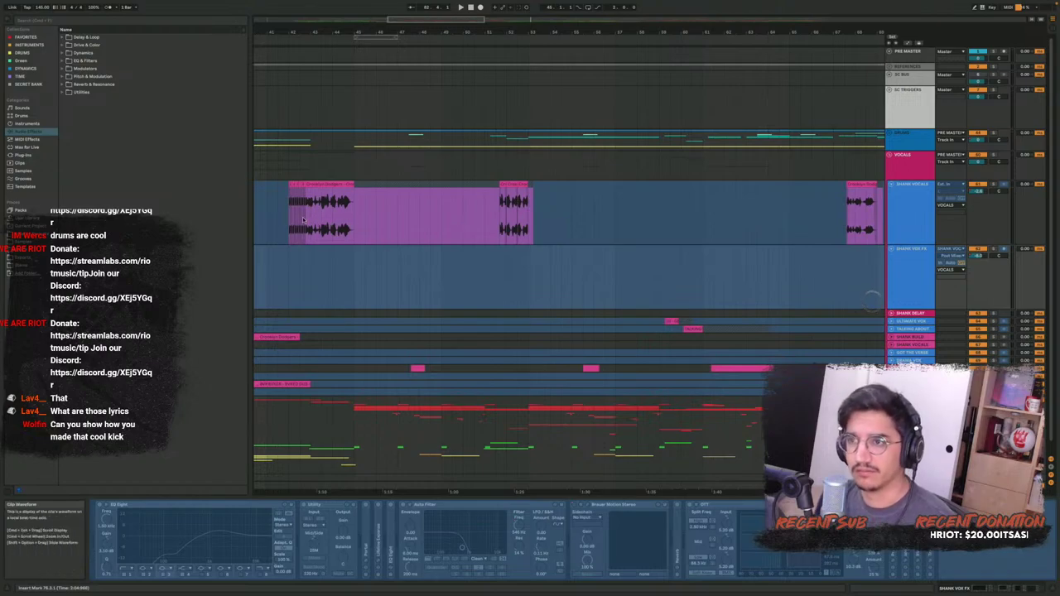
left_click(303, 226)
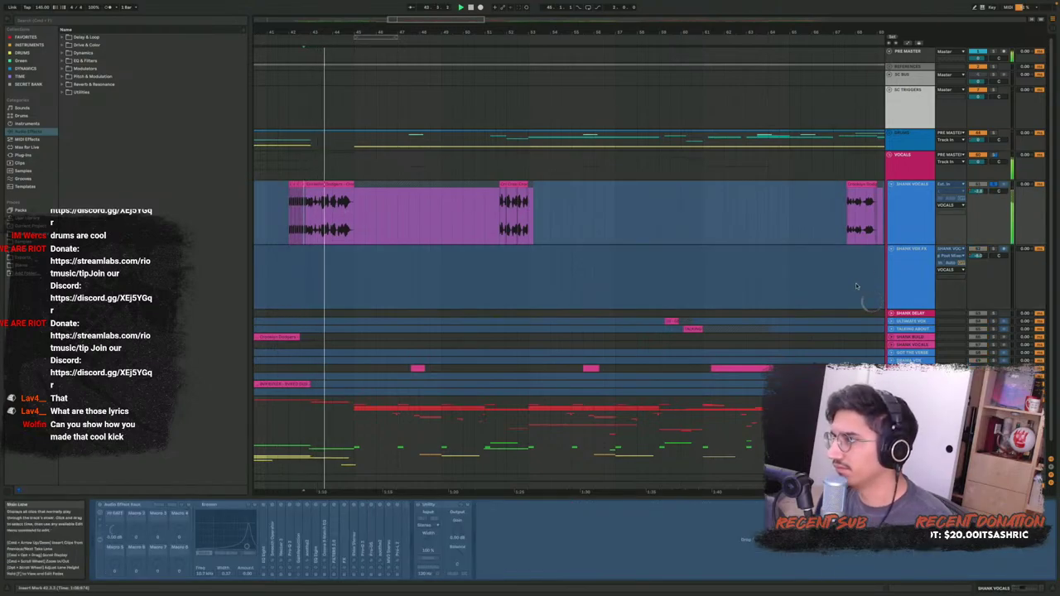
scroll(857, 287, "right", 4)
scroll(819, 288, "right", 5)
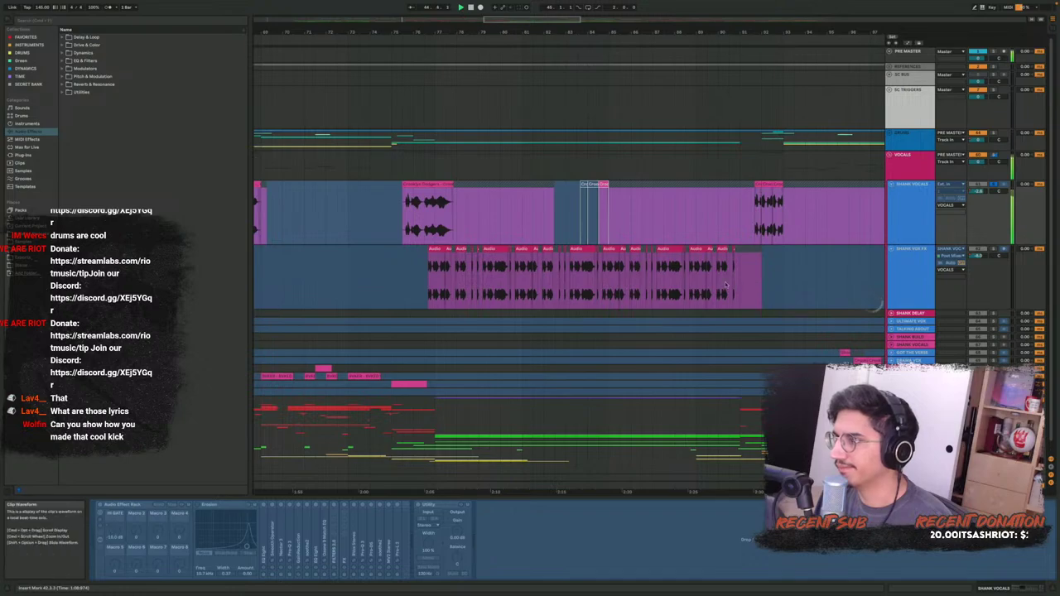
left_click(660, 290)
scroll(734, 285, "down", 1)
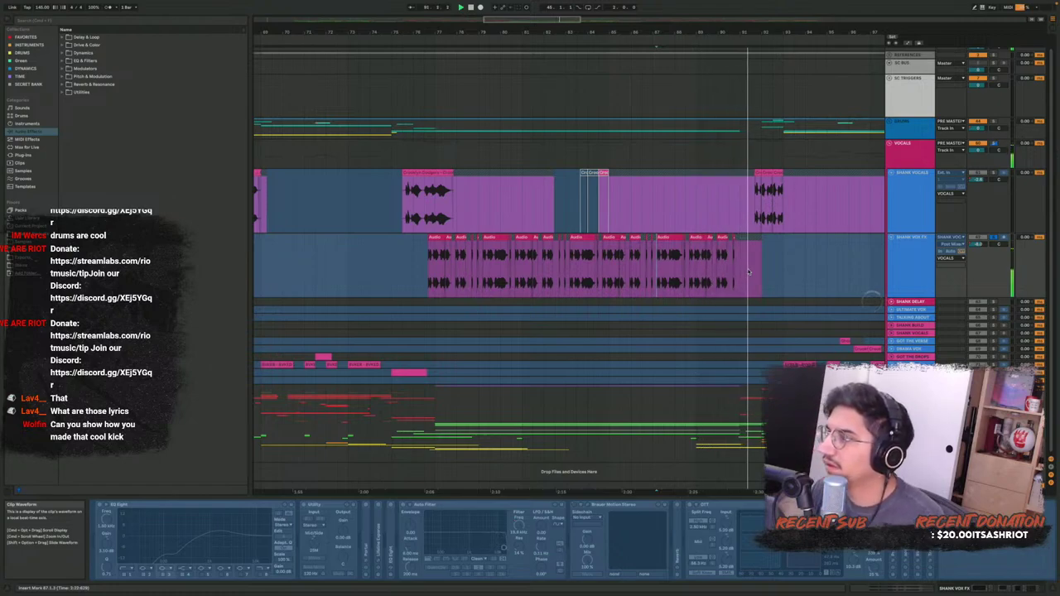
key("space")
left_click(427, 264)
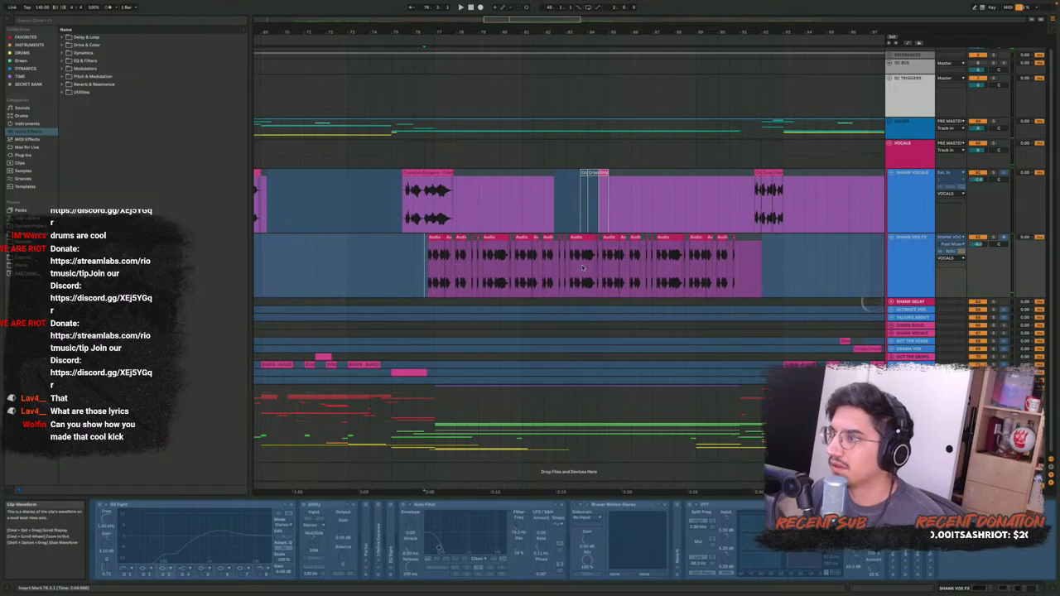
Enlarge and solo the SHANK DELAY track and play its audio clip from just before it, near bar 116
scroll(584, 267, "right", 4)
scroll(628, 265, "right", 3)
scroll(606, 278, "down", 5)
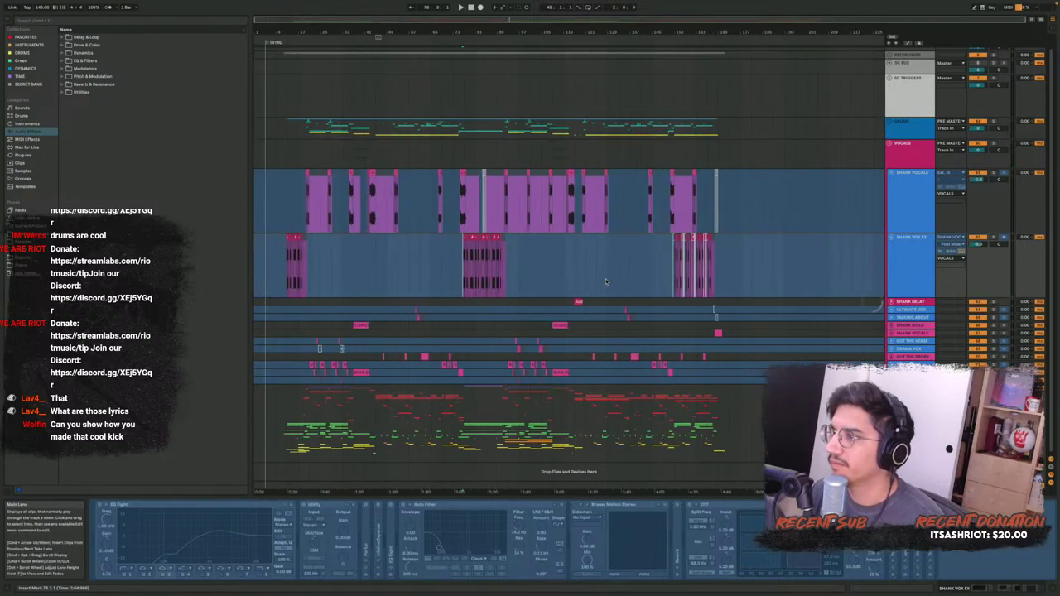
scroll(578, 319, "up", 2)
scroll(578, 319, "up", 3)
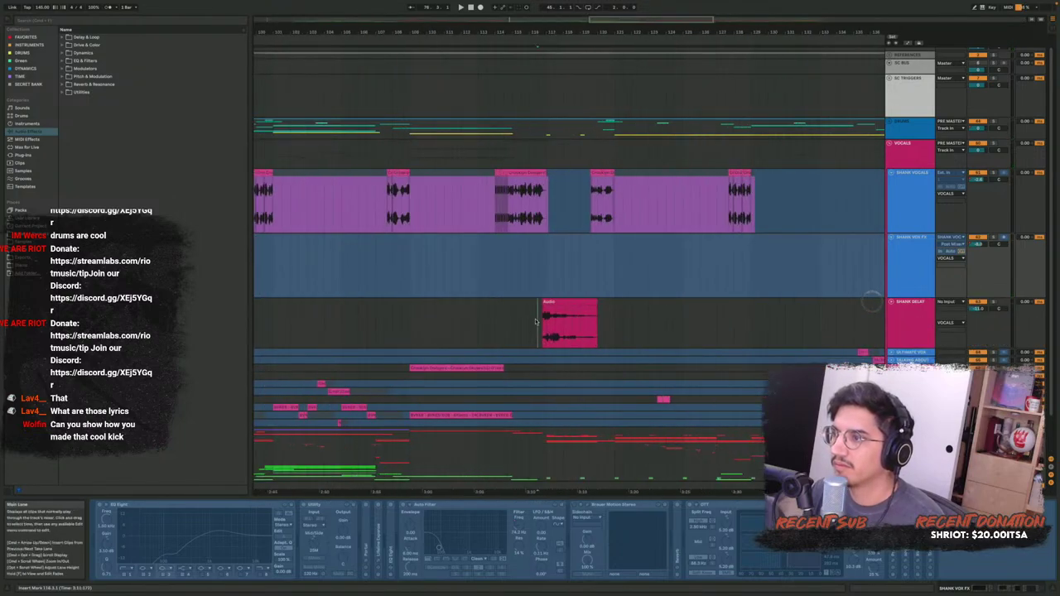
left_click(543, 316)
scroll(542, 316, "up", 5)
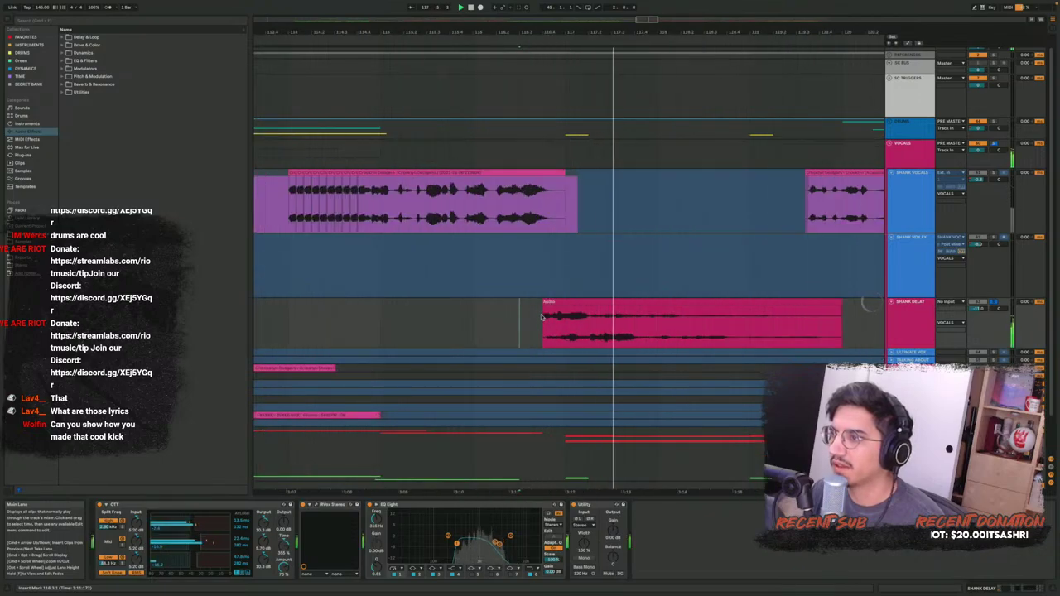
left_click(474, 326)
key("space")
key("space")
scroll(548, 308, "down", 5)
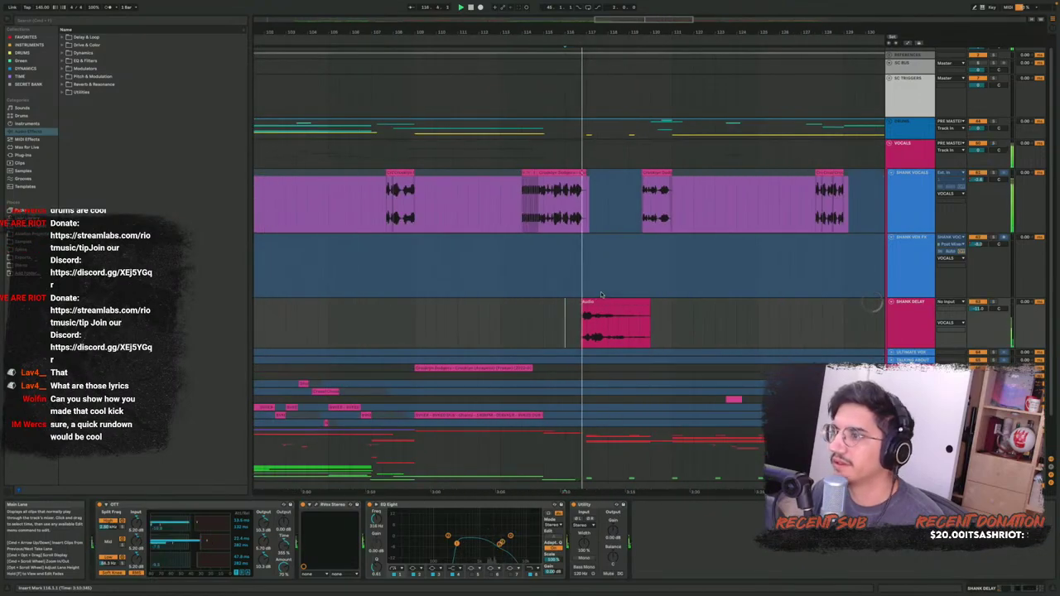
scroll(602, 295, "down", 1)
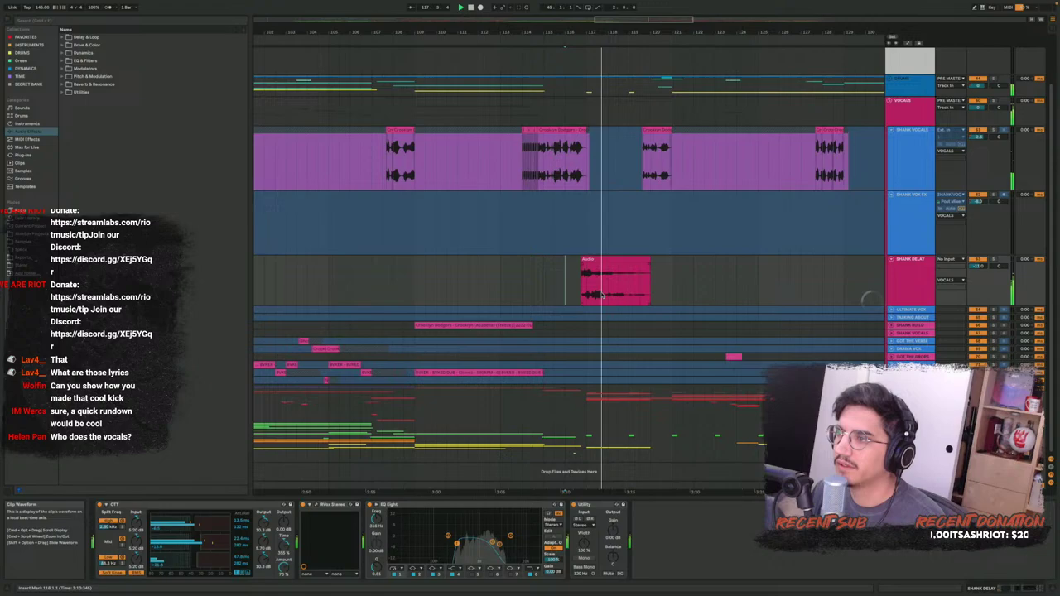
Enlarge the ULTIMATE VOX and TALKING ABOUT tracks and place the insert marker just before the ULTIMATE VOX clip near bar 59
left_click(912, 310)
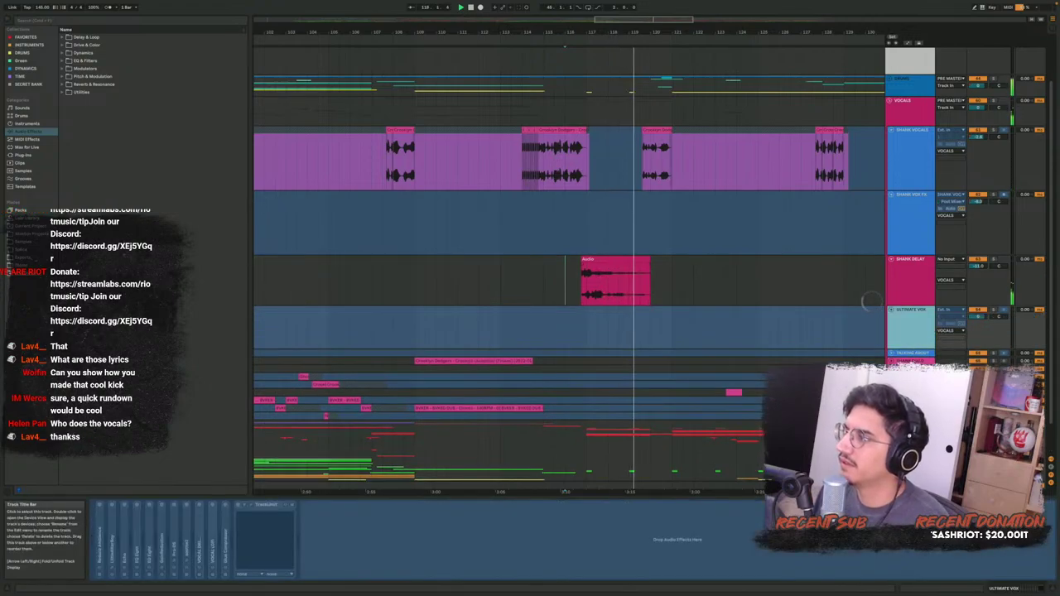
double_click(917, 355)
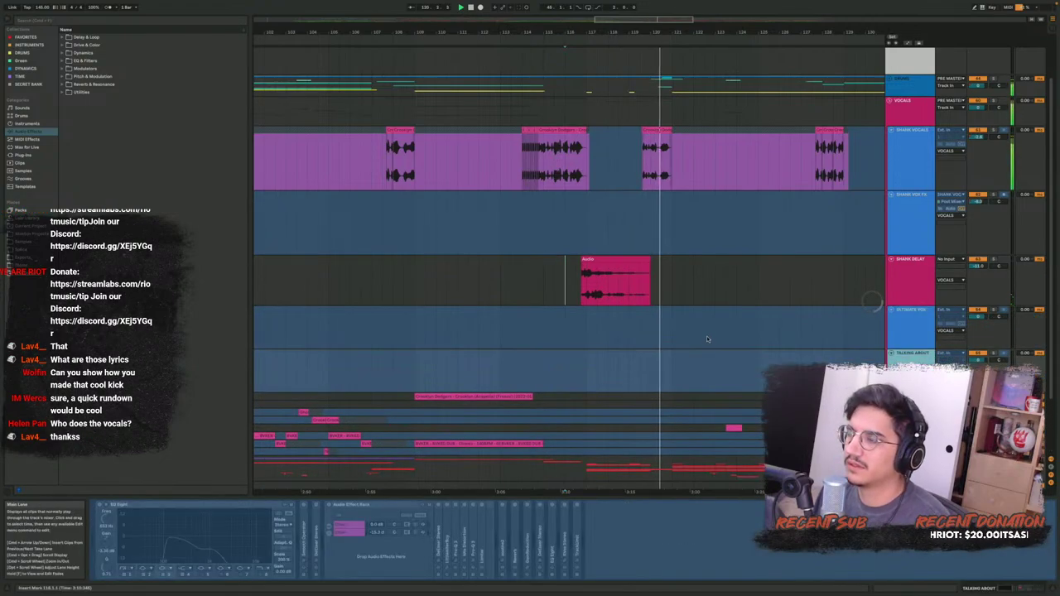
scroll(706, 336, "down", 4)
scroll(527, 335, "left", 5)
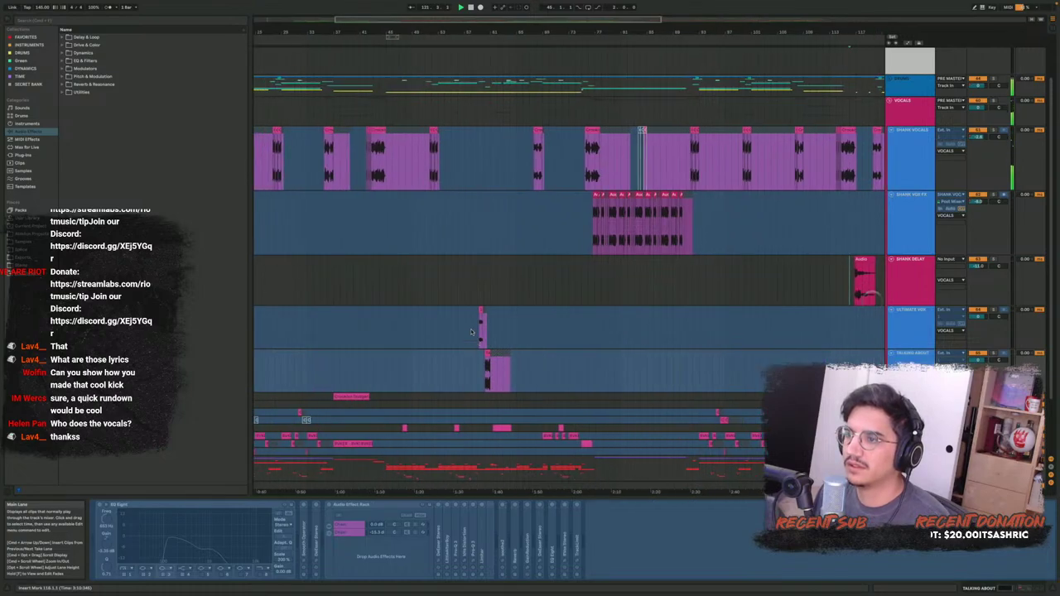
scroll(486, 321, "up", 2)
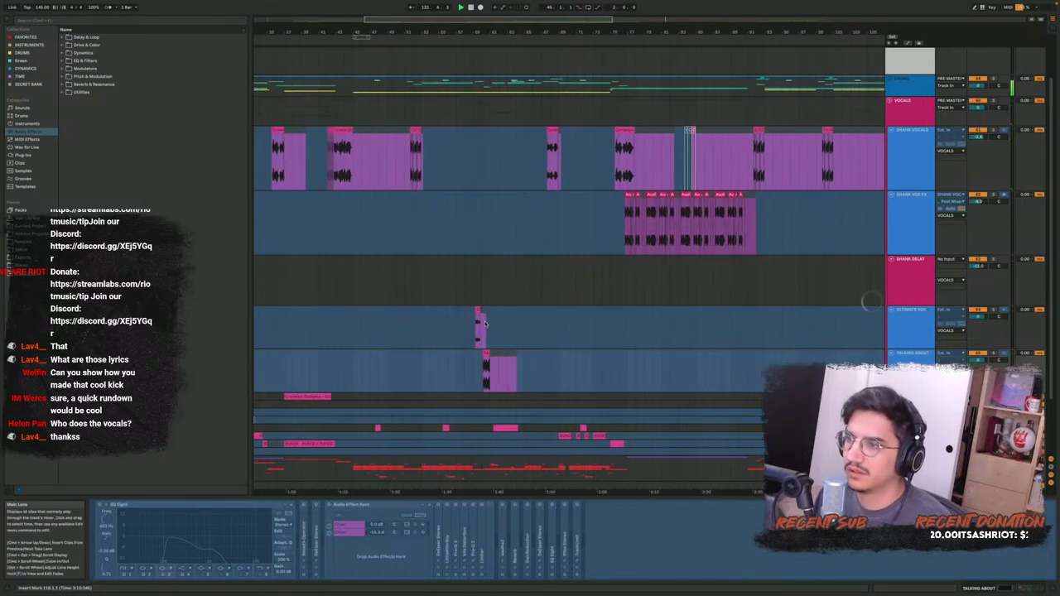
scroll(486, 323, "up", 2)
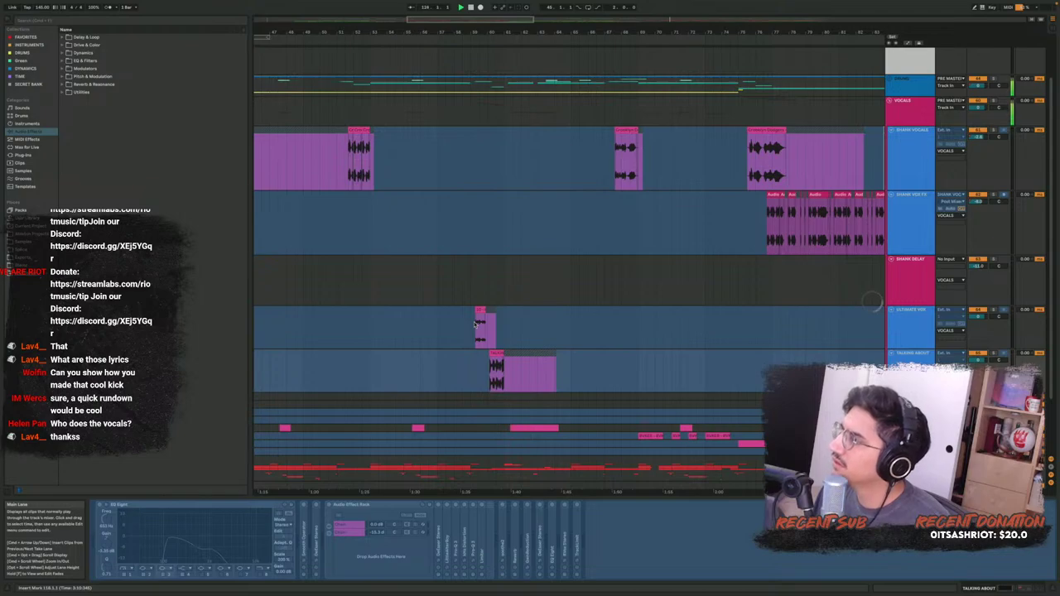
scroll(456, 325, "up", 3)
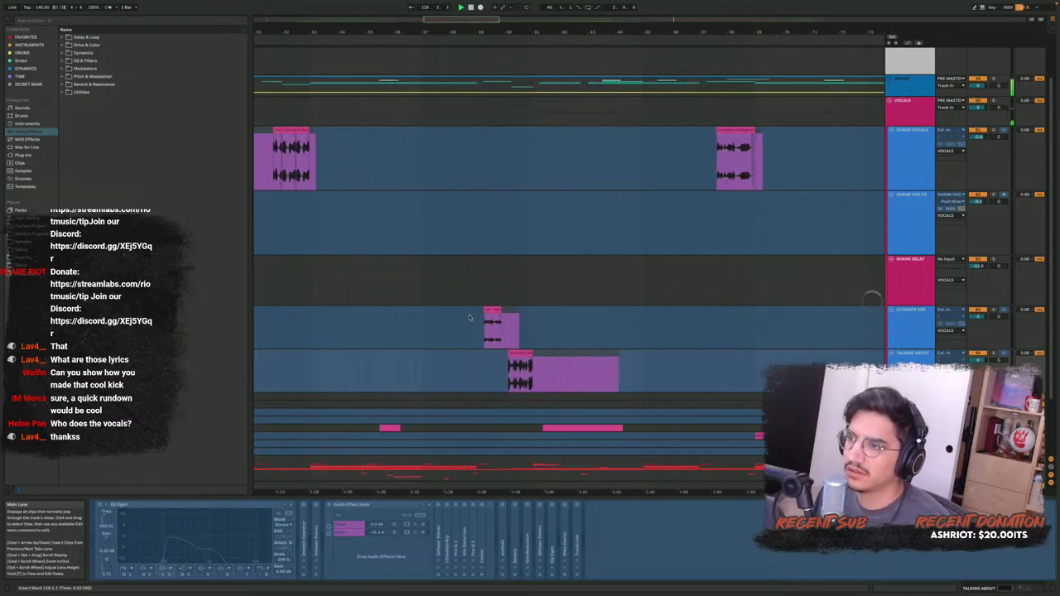
left_click(475, 321)
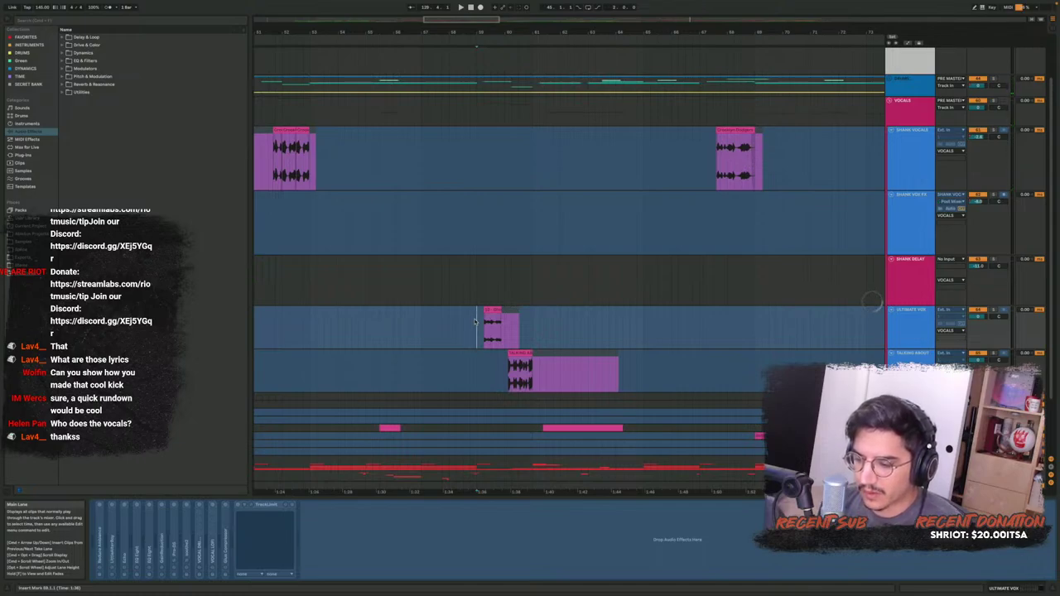
Examine the chopped build-up clips on the SHANK VOCALS track around bars 42 to 45
scroll(475, 321, "up", 3)
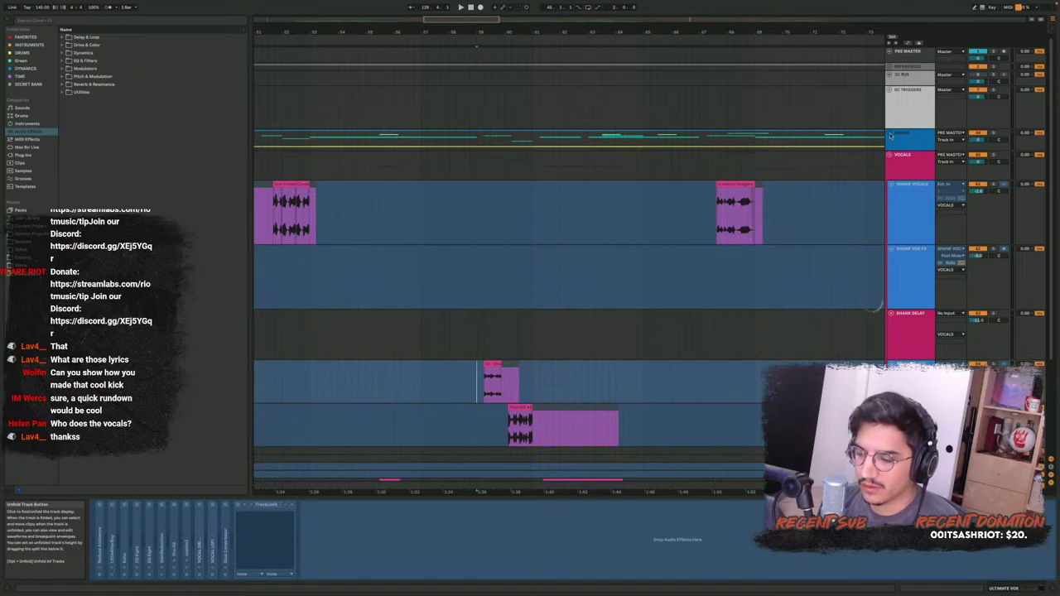
left_click(891, 135)
left_click(891, 135)
scroll(387, 209, "up", 10)
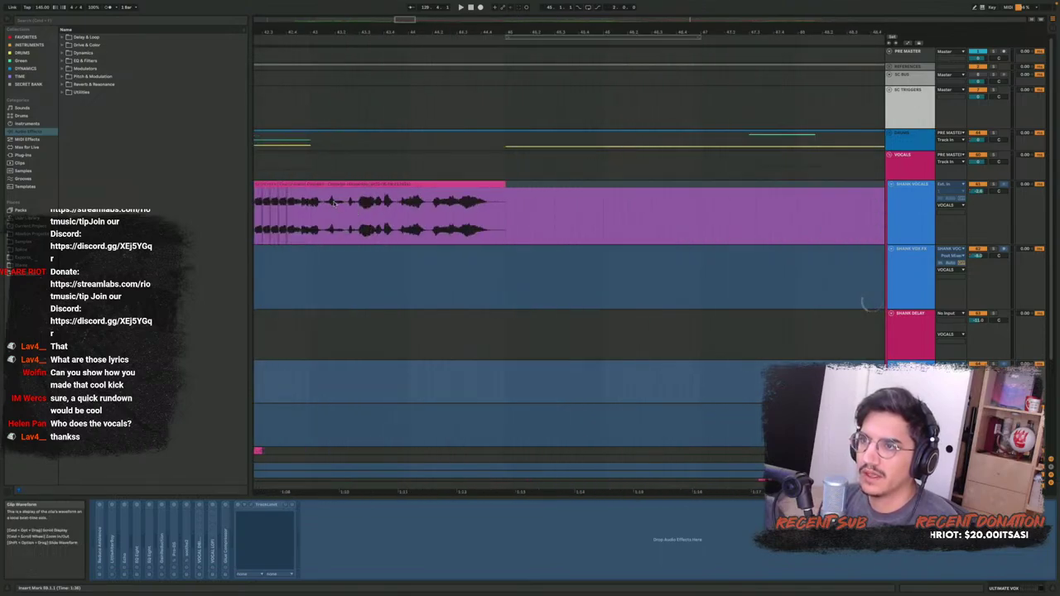
scroll(334, 203, "up", 2)
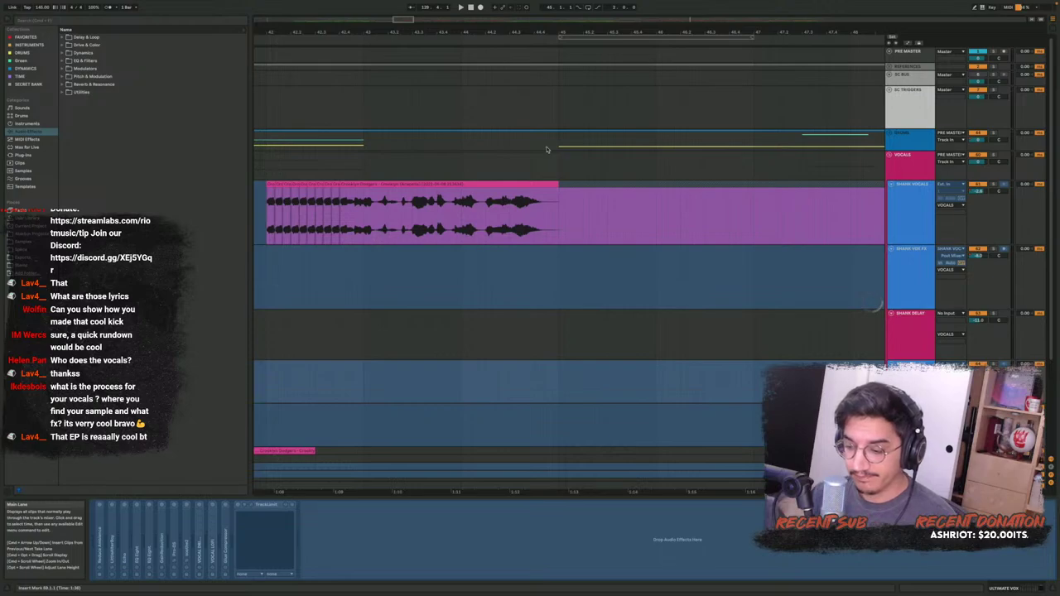
left_click(520, 186)
scroll(575, 150, "down", 6)
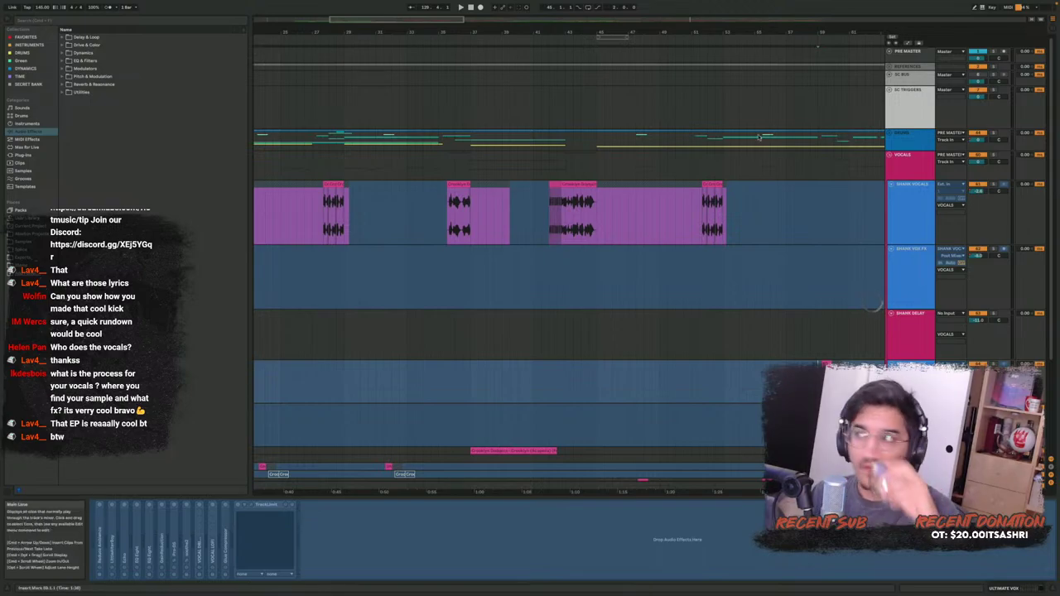
Unfold the DRUMS group and enlarge the KICKSNARE track to show its MIDI notes and Drum Rack
left_click(889, 133)
left_click(909, 165)
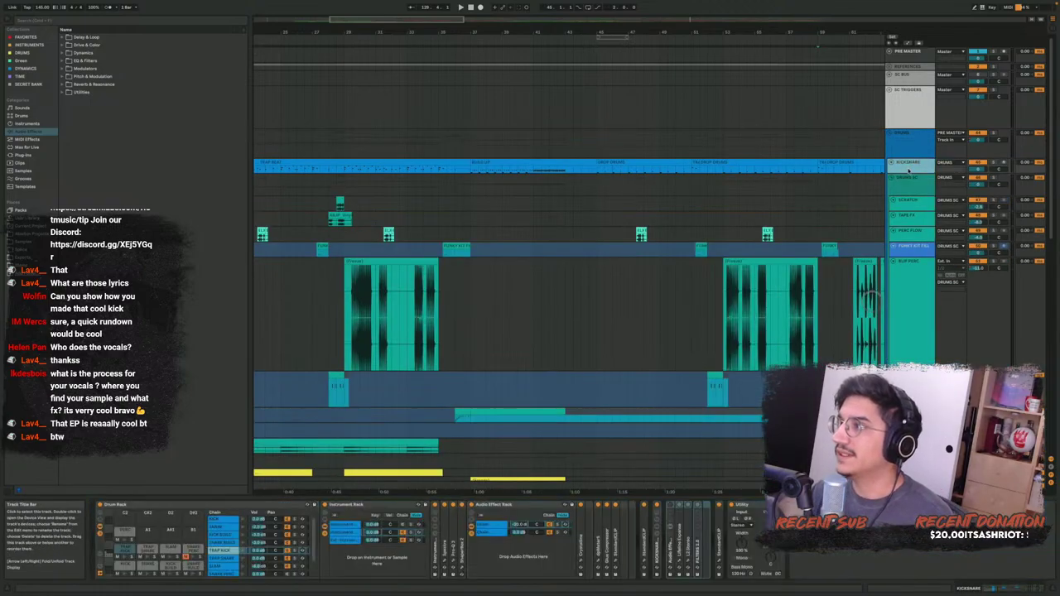
left_click_drag(907, 172, 908, 257)
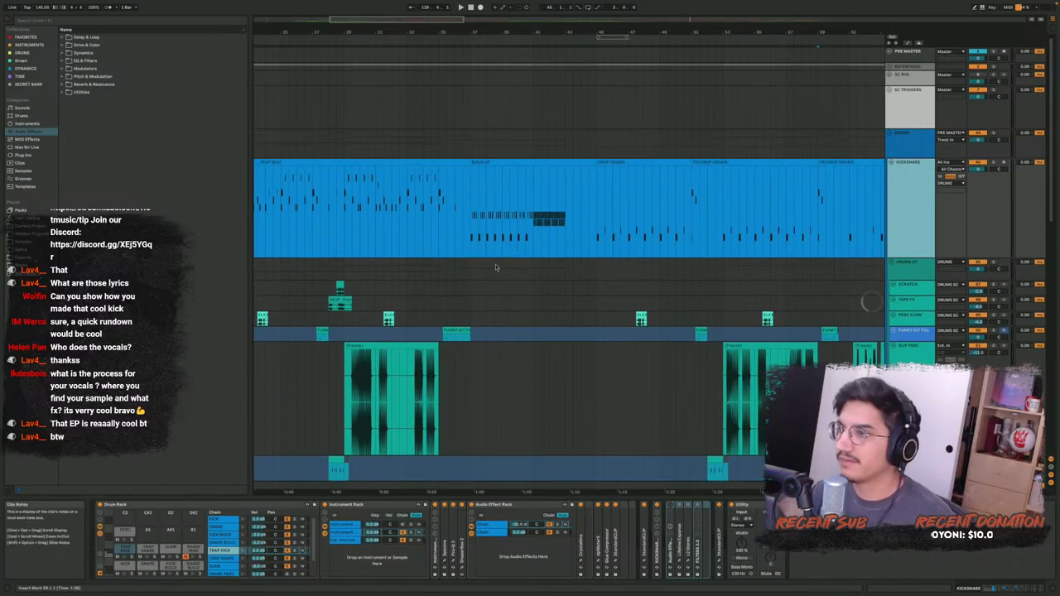
scroll(488, 267, "left", 1)
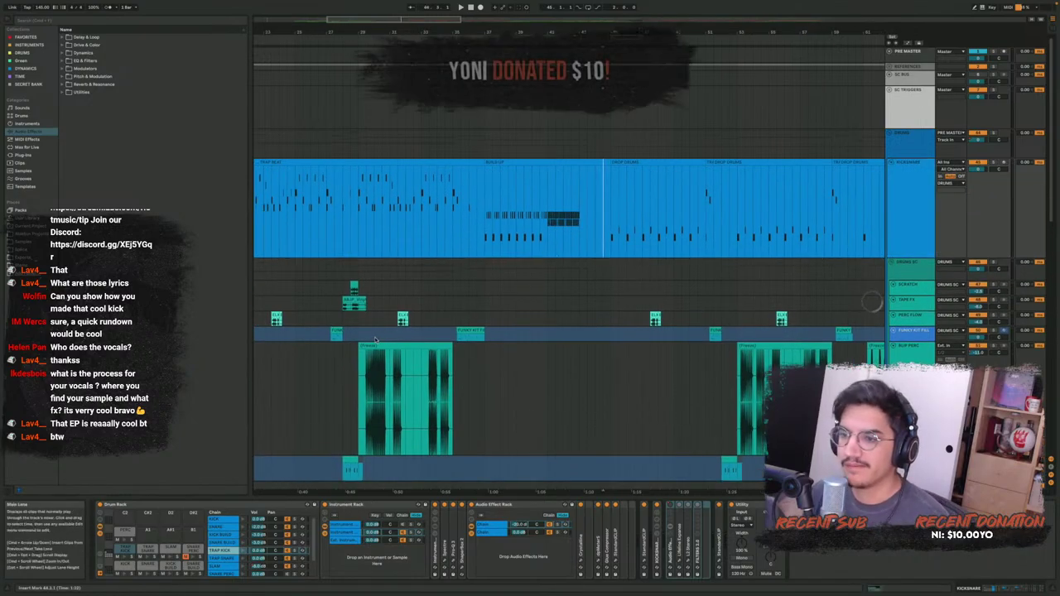
Show the KICK chain of the KICKSNARE Drum Rack, solo it and play the drop drums from bar 45
left_click(220, 520)
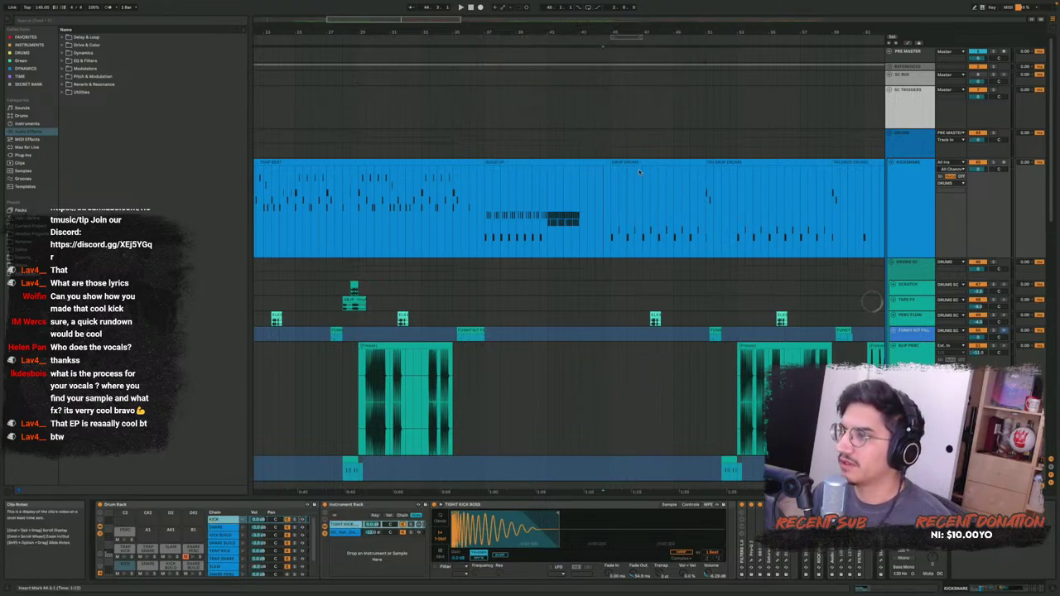
left_click(610, 192)
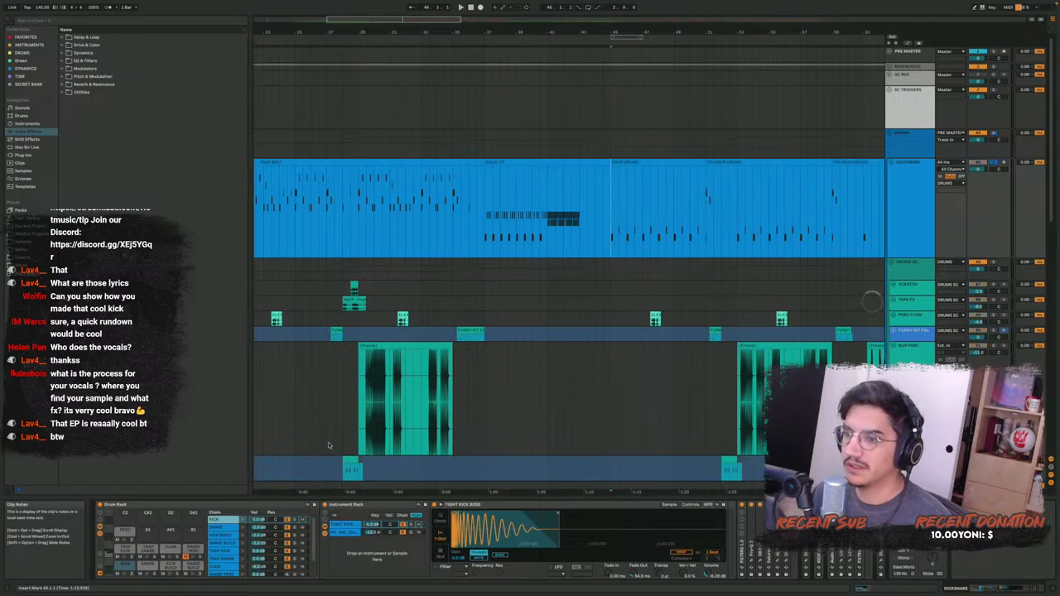
key("space")
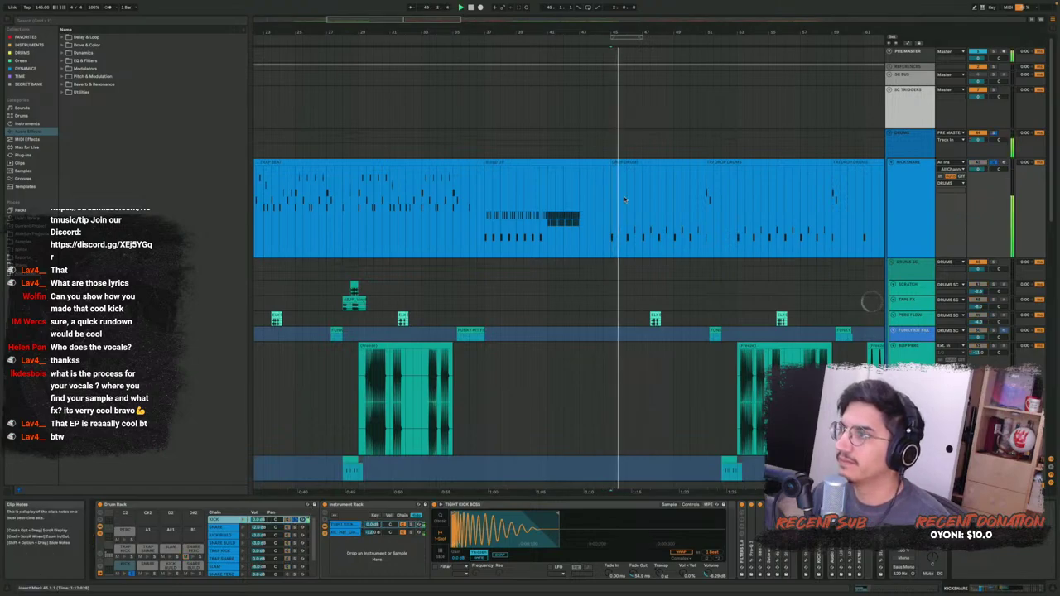
key("space")
Play the kick's closed hat layer in solo and bring up the TIGHT KICK BOSS sample layer
left_click(357, 532)
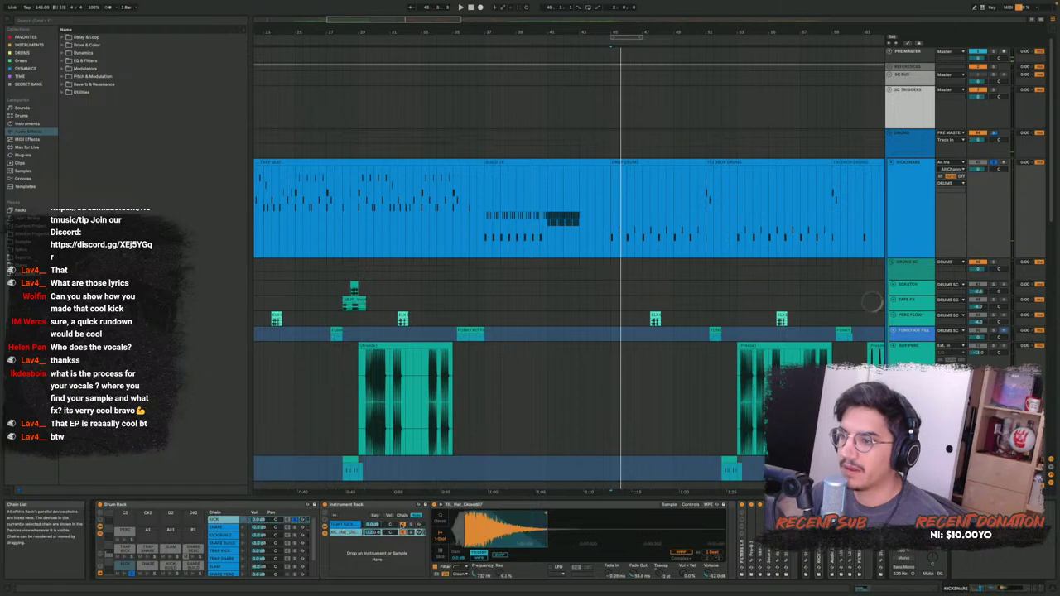
key("space")
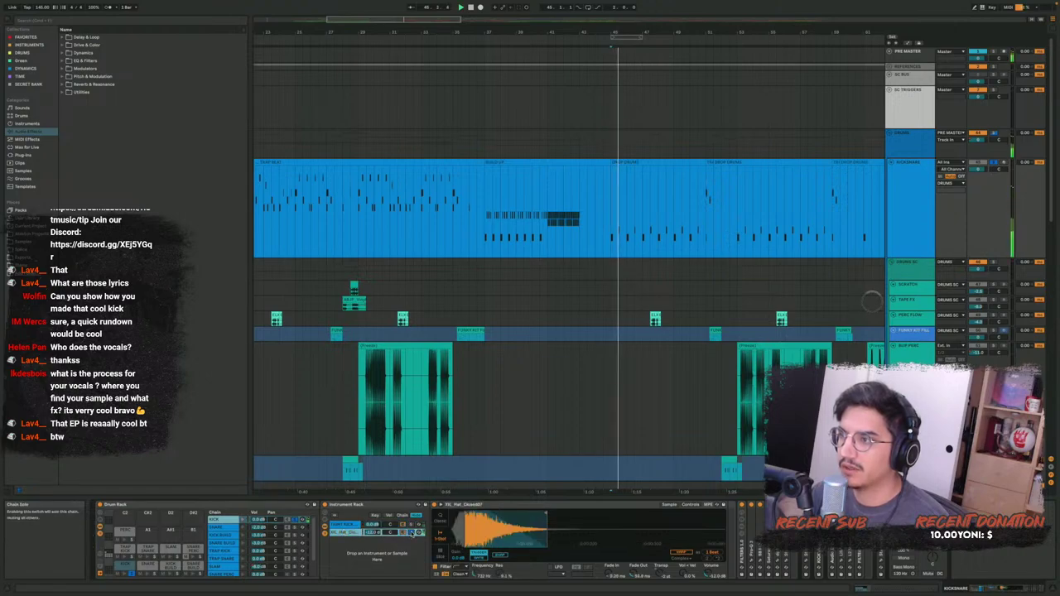
left_click(355, 525)
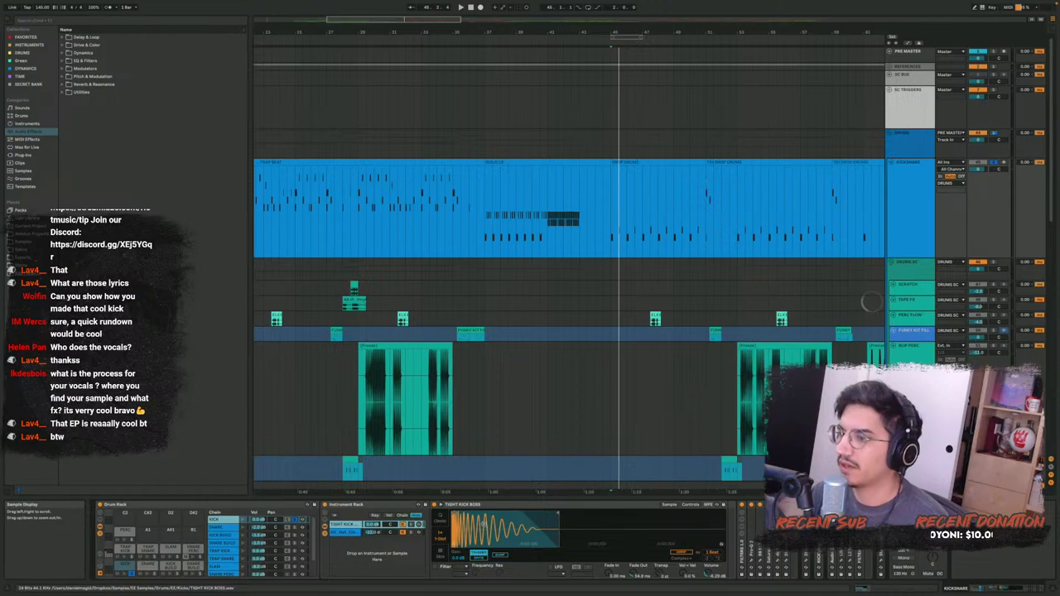
Fold the kick sampler and inspect the kick's Pro-Q 3, MO-Q, Saturator and StandardCLIP effects while playing it
double_click(550, 507)
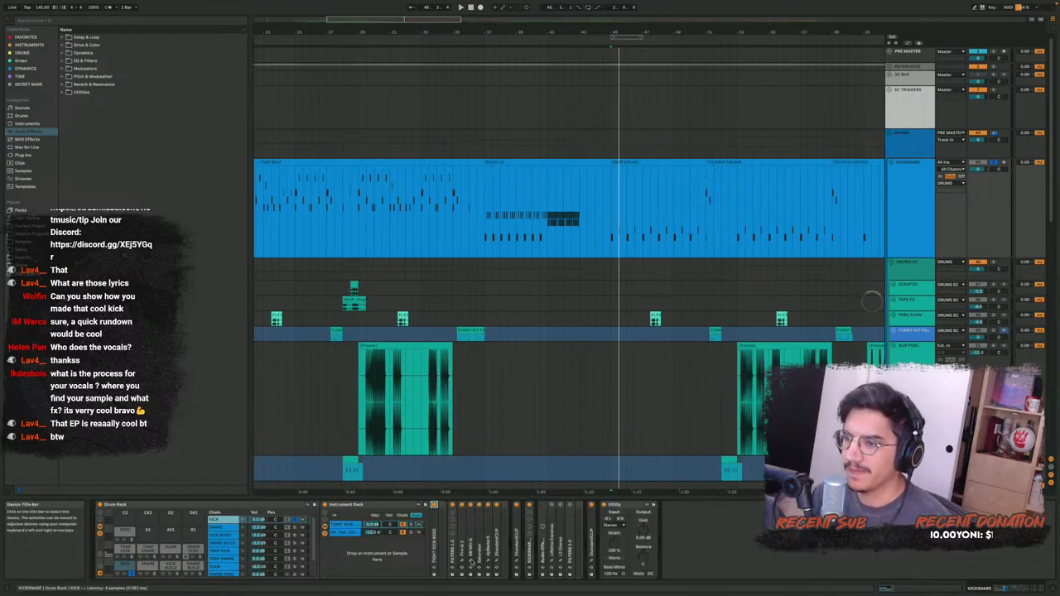
left_click(434, 505)
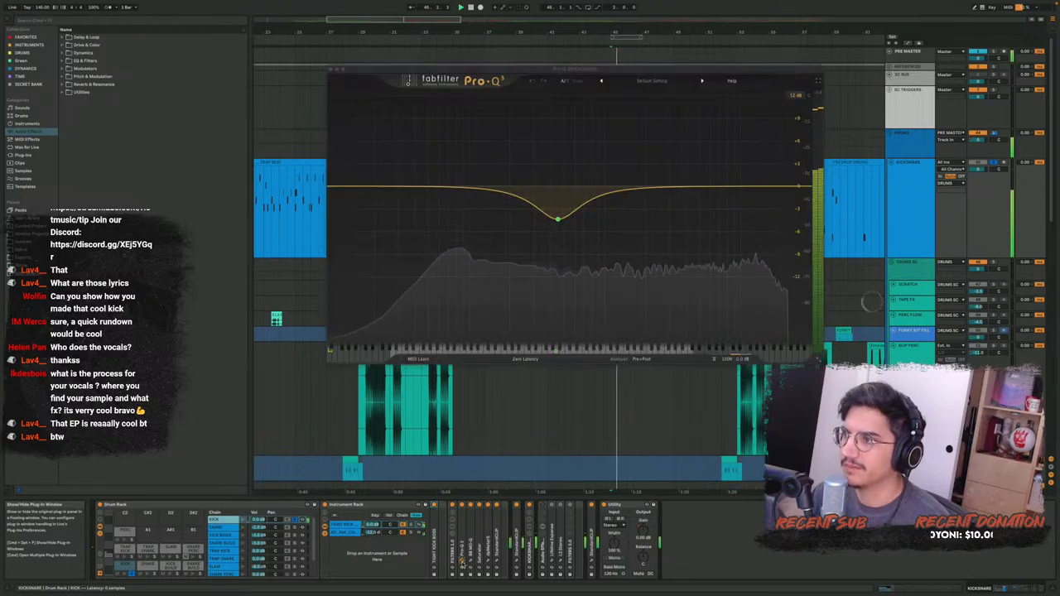
left_click(434, 504)
left_click(470, 562)
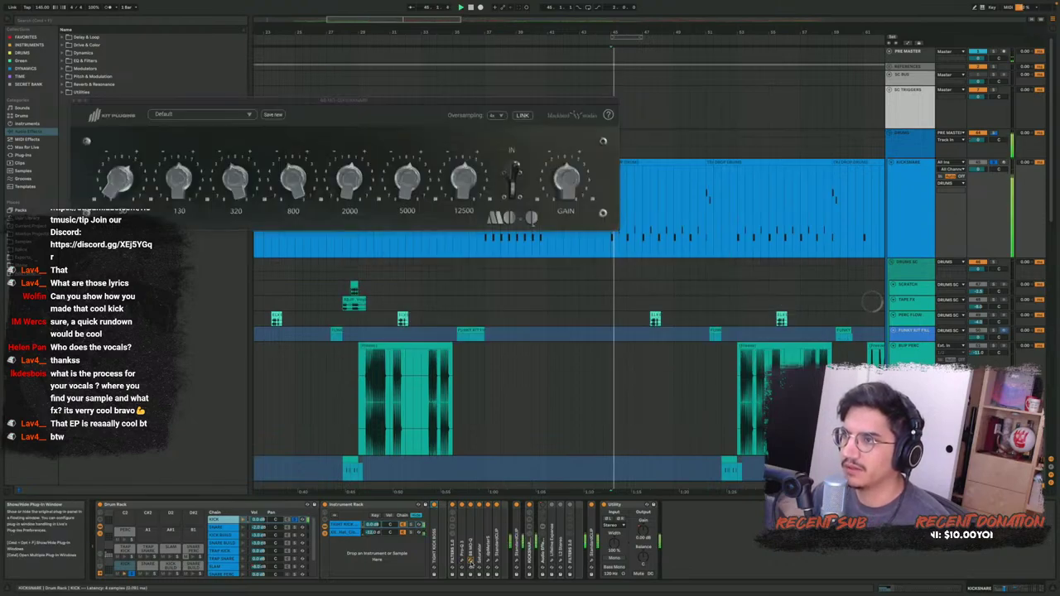
left_click(470, 562)
double_click(480, 549)
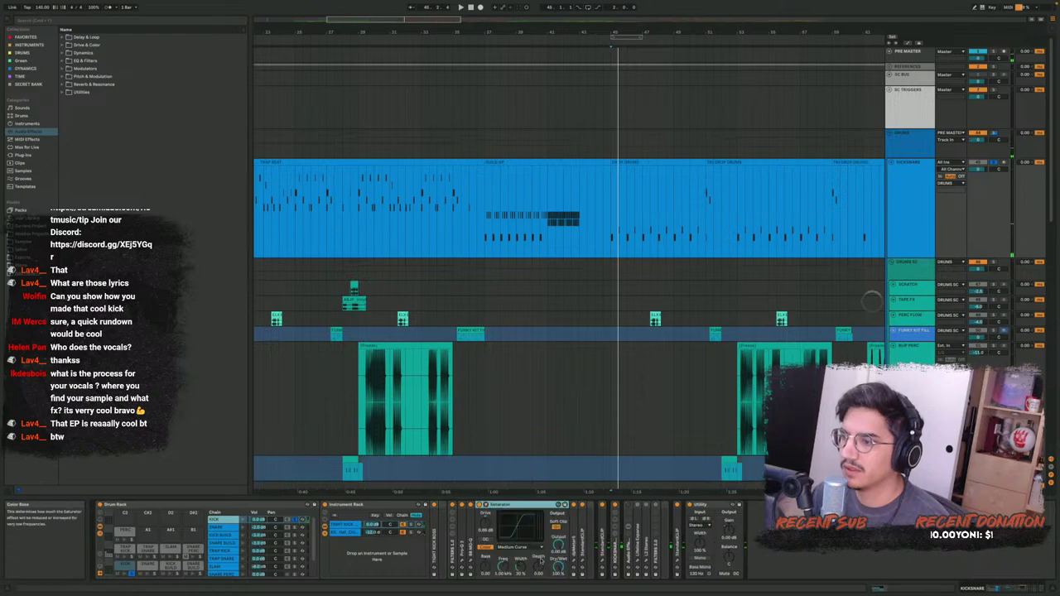
left_click(584, 567)
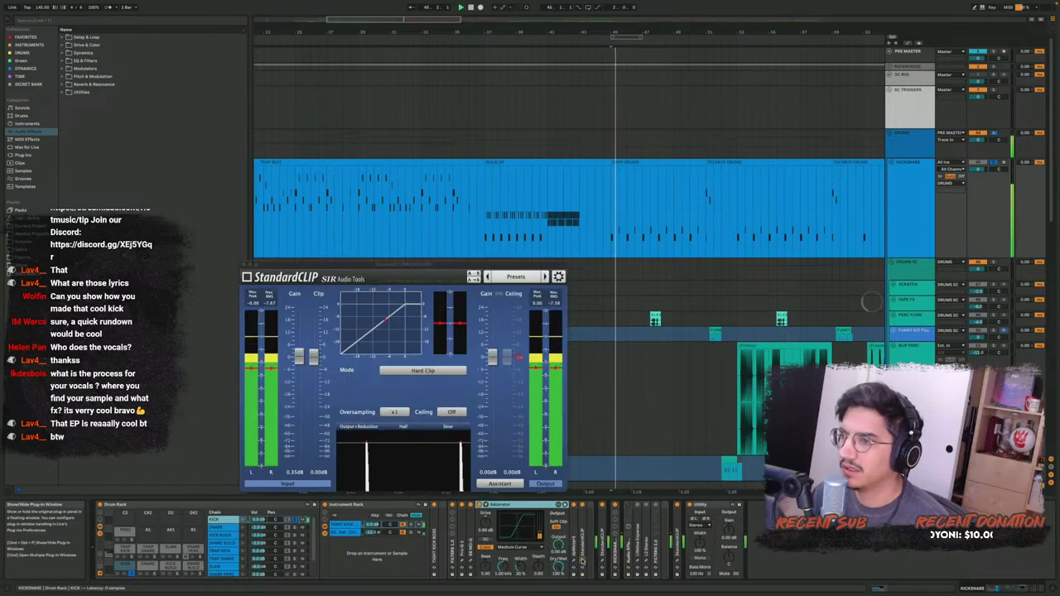
Close the kick's StandardCLIP window and fold the Saturator and the Instrument Rack
left_click(584, 565)
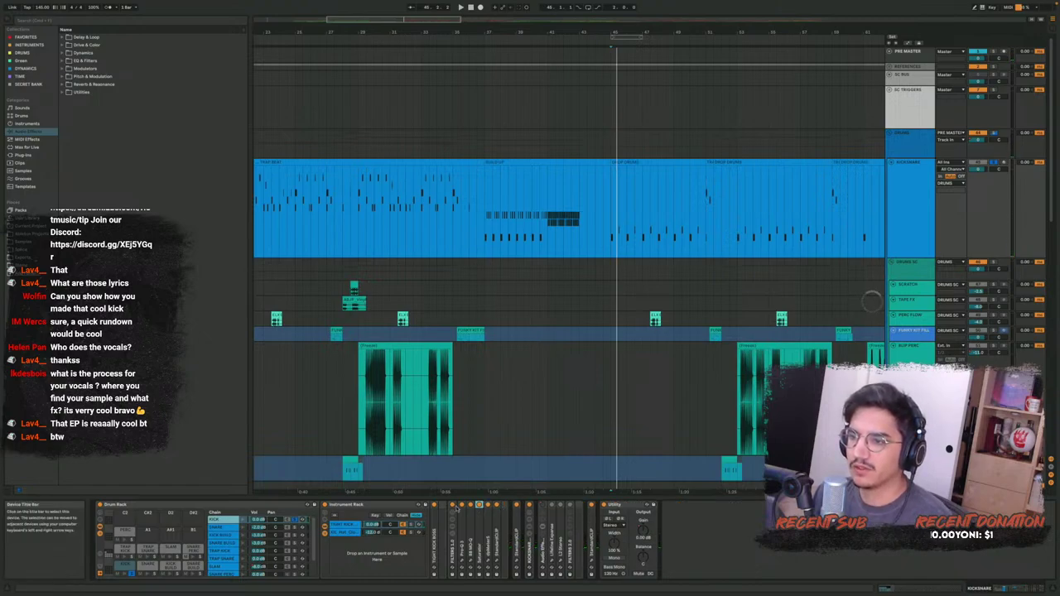
double_click(506, 505)
double_click(378, 507)
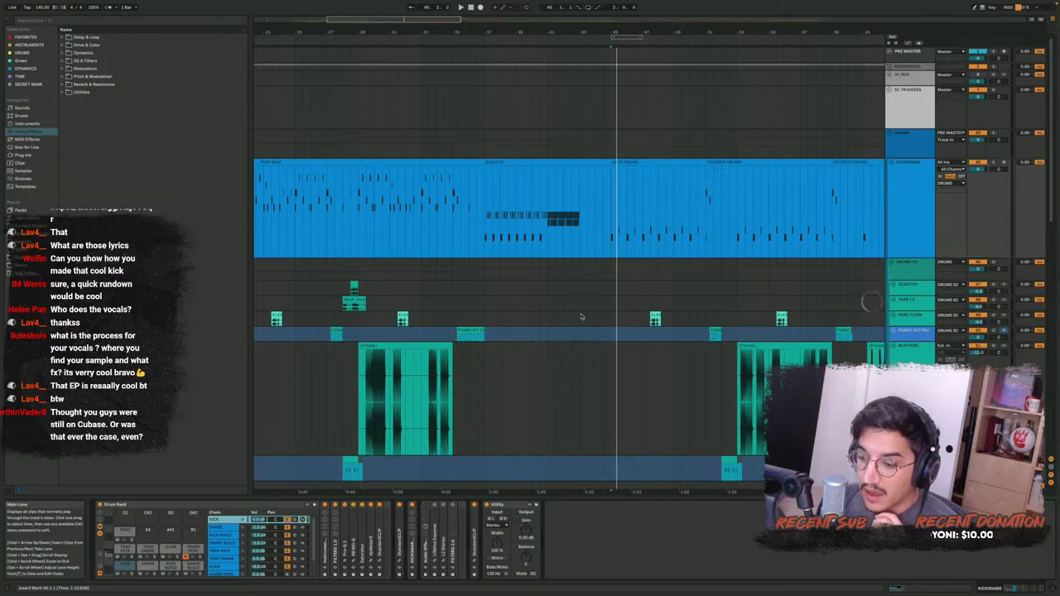
Unfreeze the SHANK VOCALS track in the VOCALS group
scroll(580, 317, "down", 15)
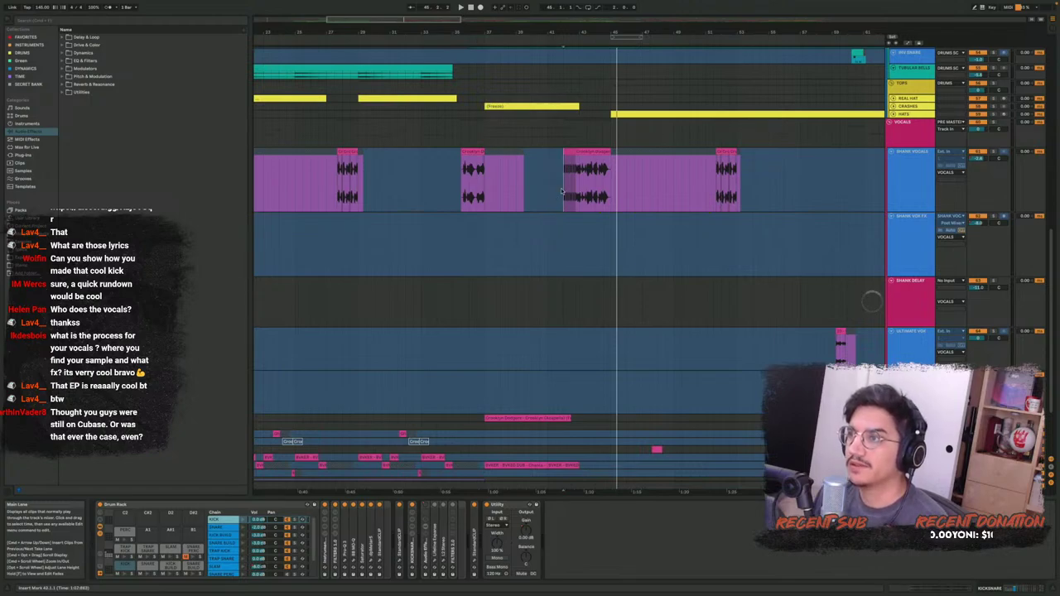
left_click_drag(564, 191, 613, 187)
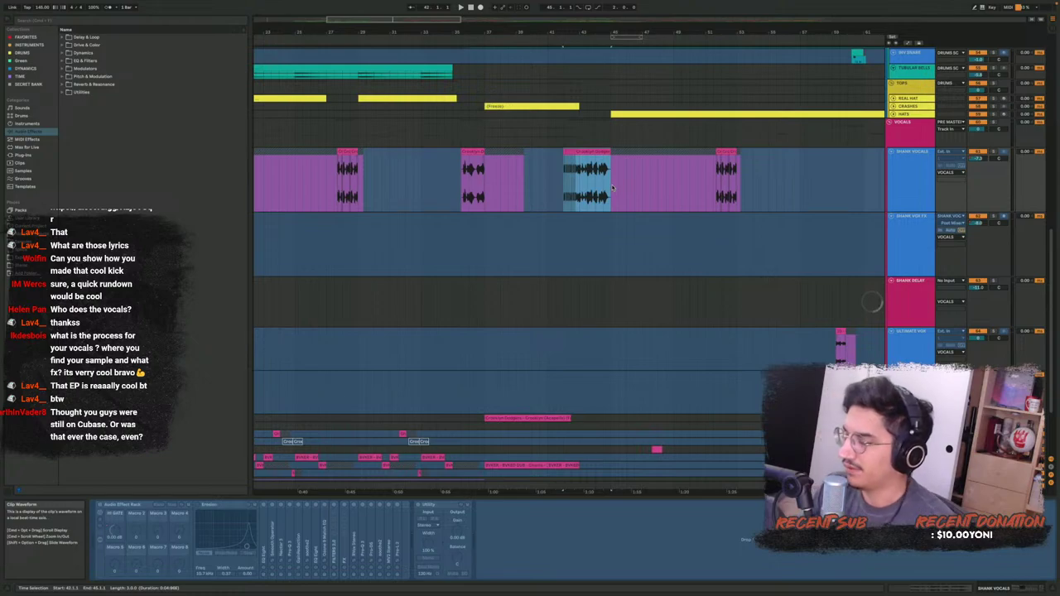
right_click(918, 163)
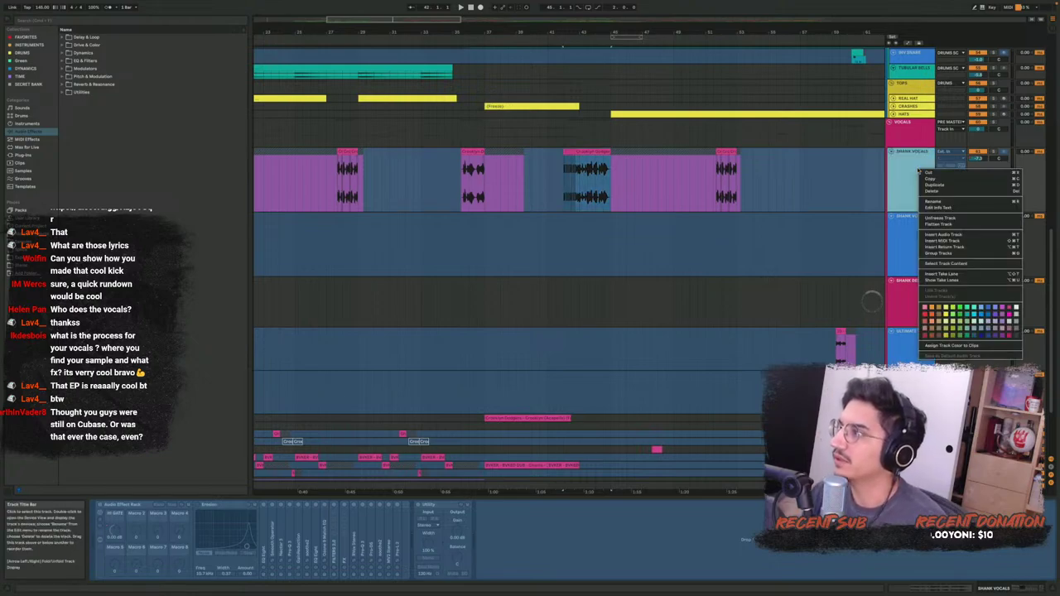
left_click(942, 219)
scroll(588, 177, "down", 1)
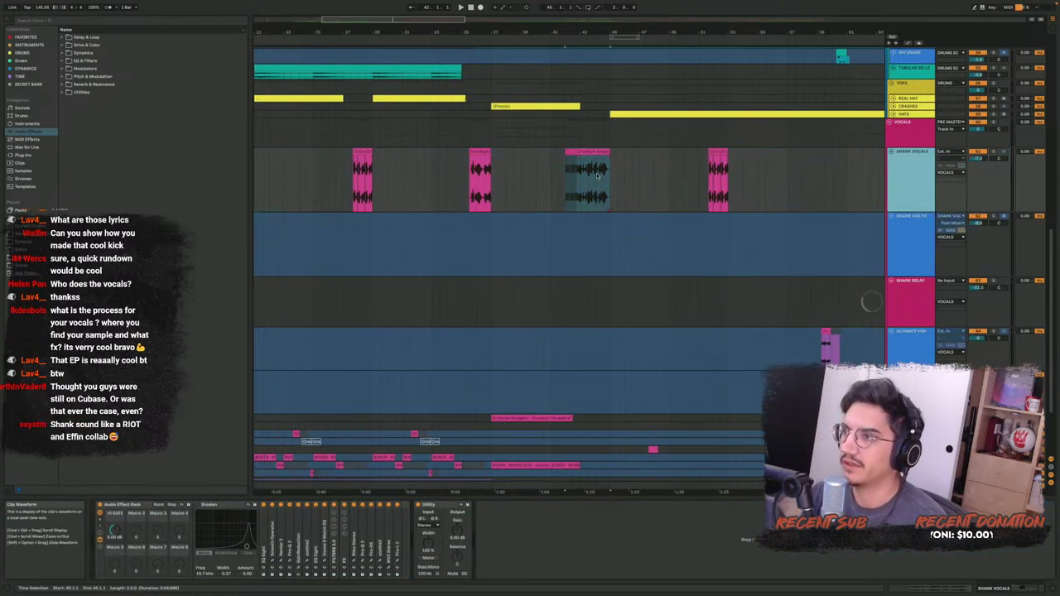
Loop the SHANK VOCALS phrase from bar 41 to bar 45 and solo the track
scroll(587, 177, "up", 3)
left_click_drag(523, 190, 630, 186)
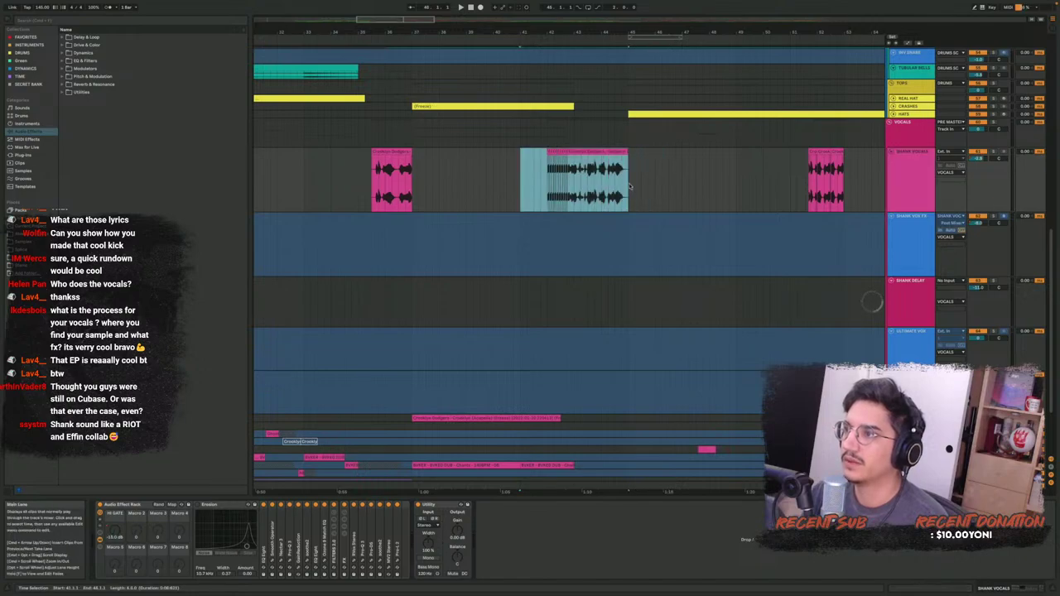
key("ctrl+l")
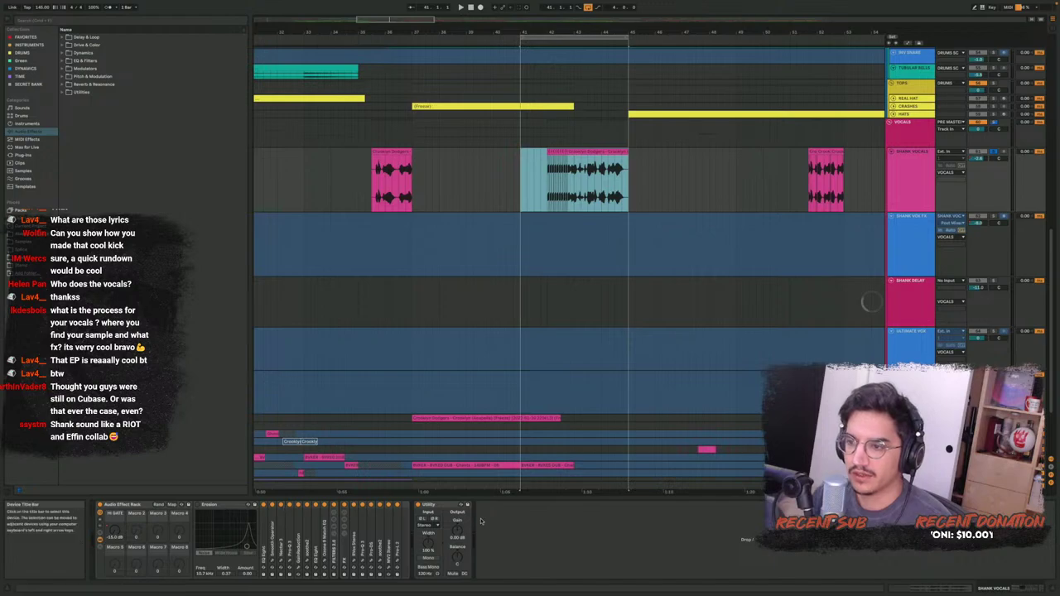
left_click(400, 528)
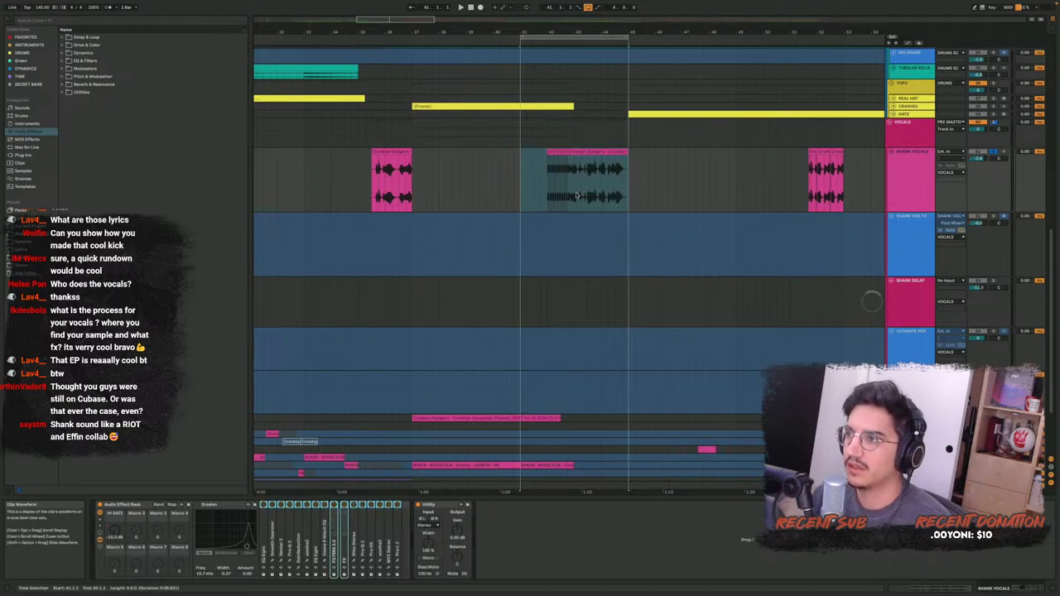
Show the VOCALS group's effects and inspect its limiter and soothe2 plug-in while playing the looped phrase
left_click(919, 133)
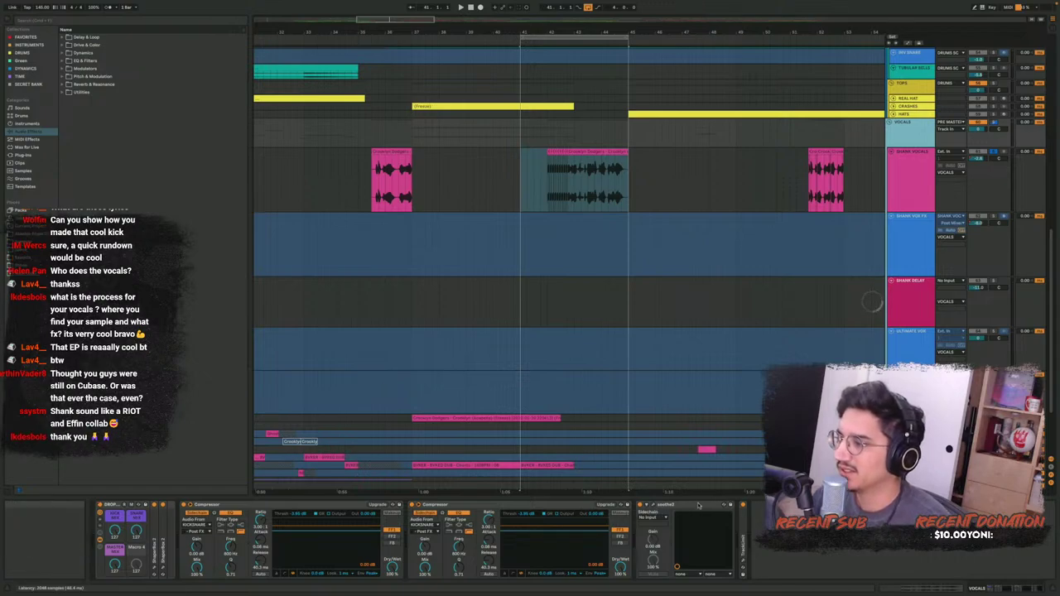
left_click(655, 506)
left_click(654, 505)
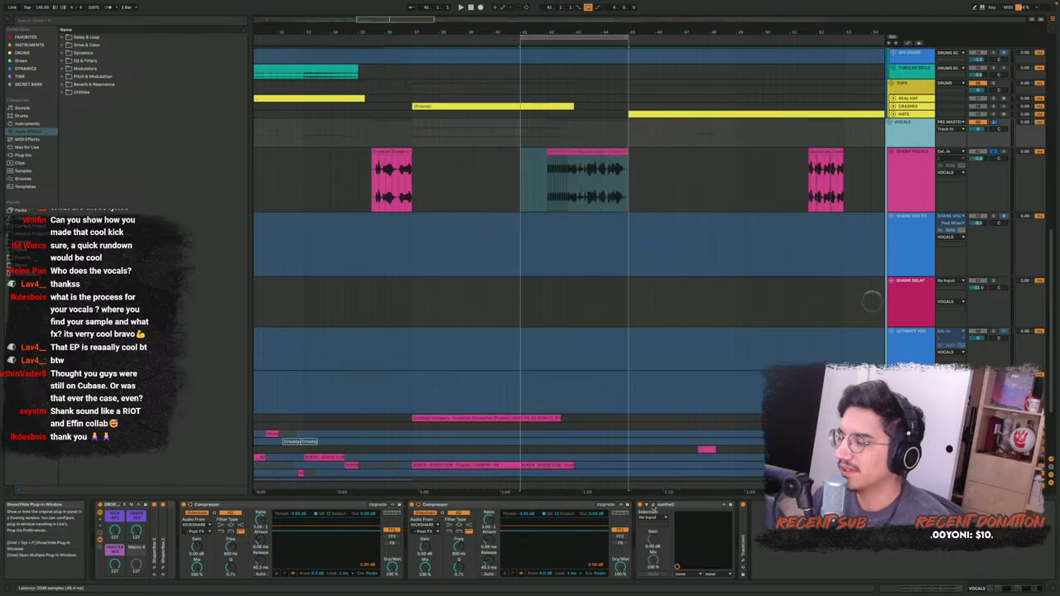
left_click(744, 561)
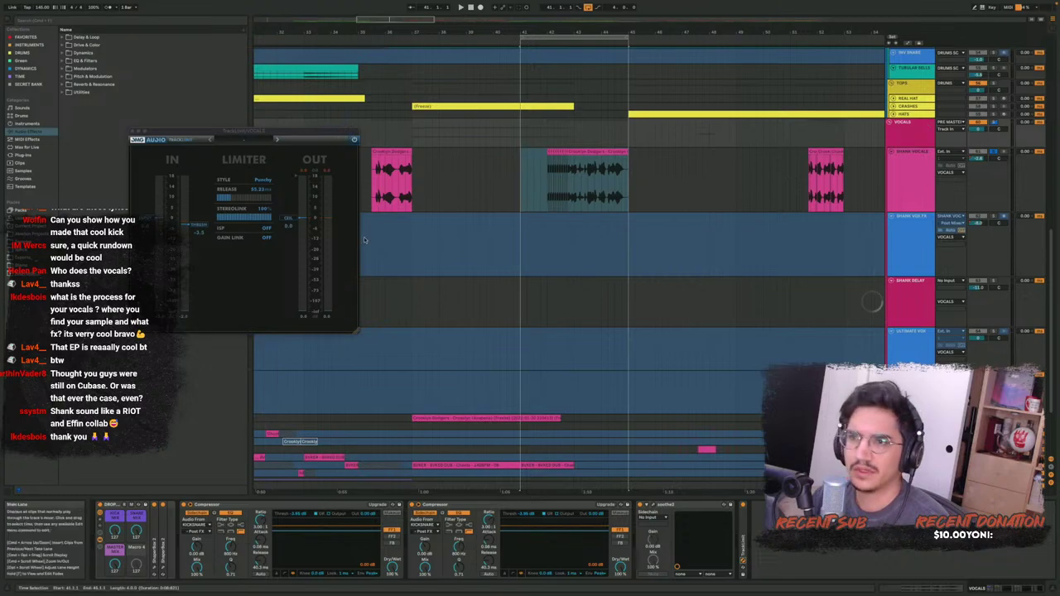
left_click(654, 505)
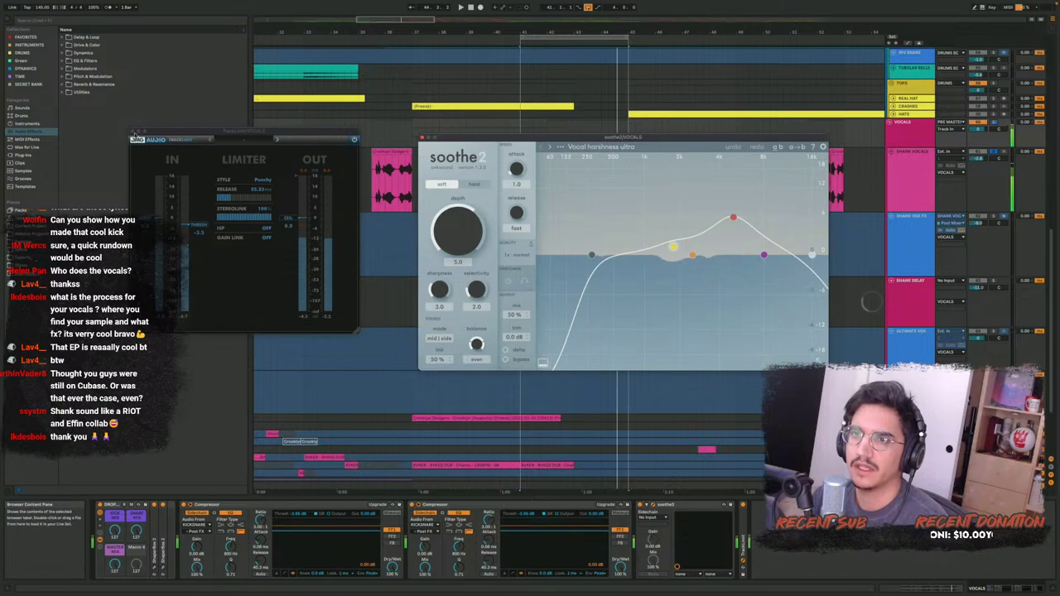
left_click(149, 134)
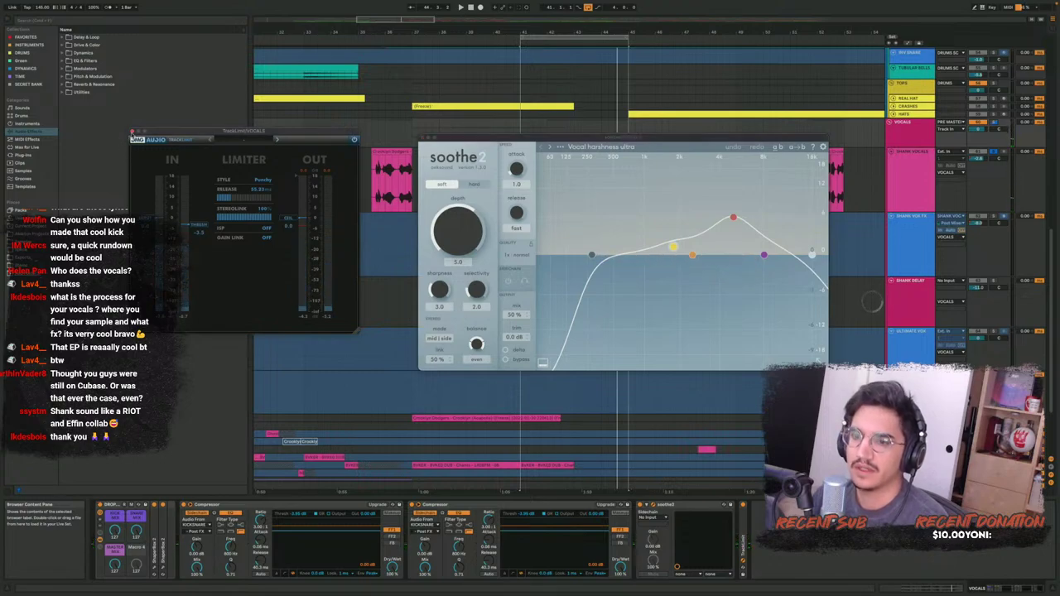
Inspect the volume curves of the two ShaperBox 2 plug-ins in the VOCALS group's rack
left_click(154, 567)
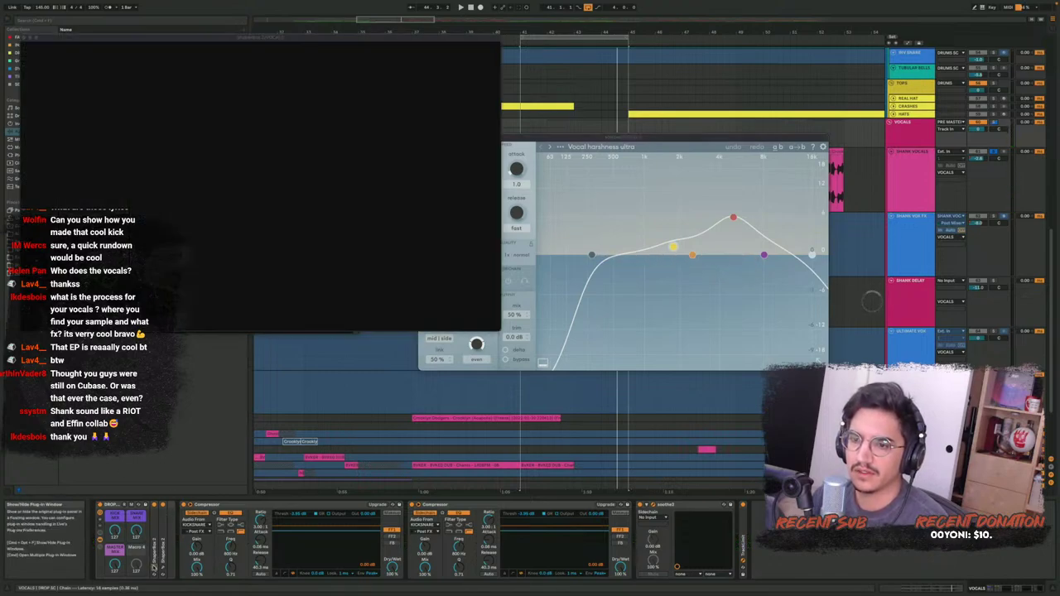
left_click(154, 568)
left_click(163, 569)
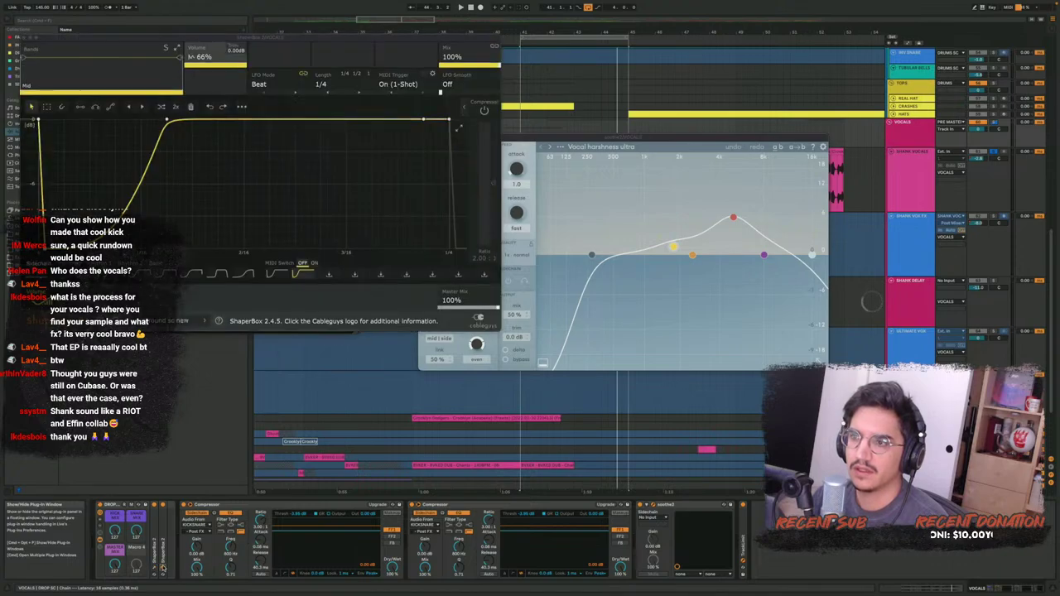
left_click(163, 568)
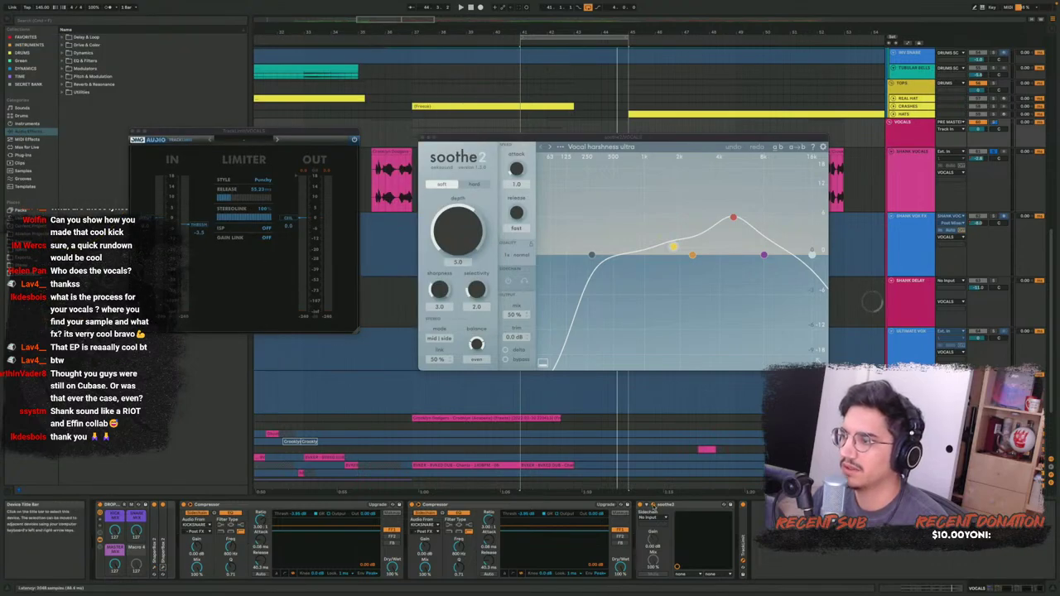
Close and fold the VOCALS group's soothe2, and view the ShaperBox 2 volume curve again
left_click(654, 506)
double_click(656, 505)
left_click(652, 562)
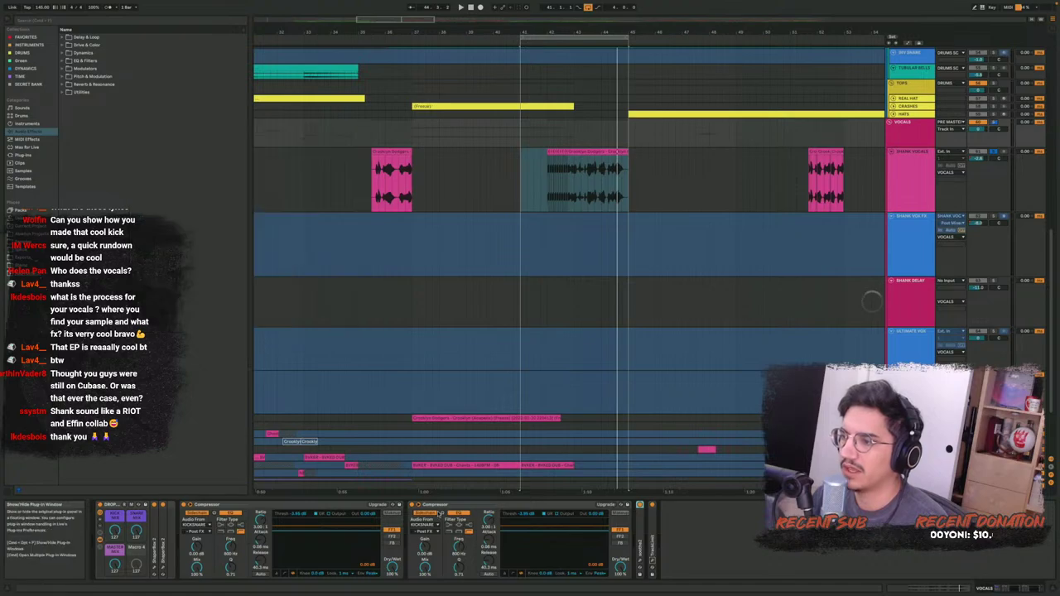
left_click(154, 569)
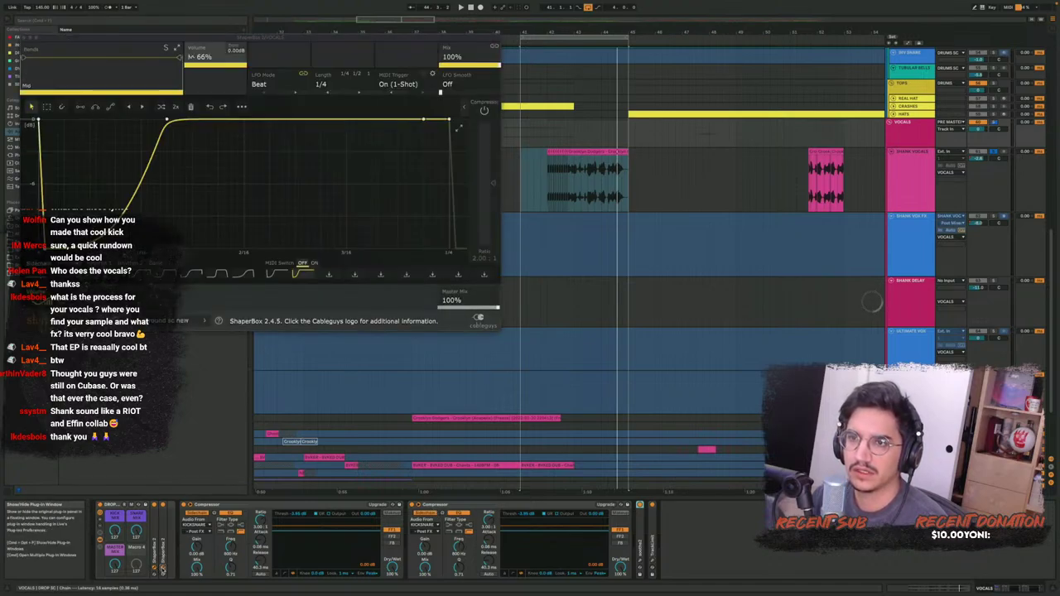
left_click(162, 569)
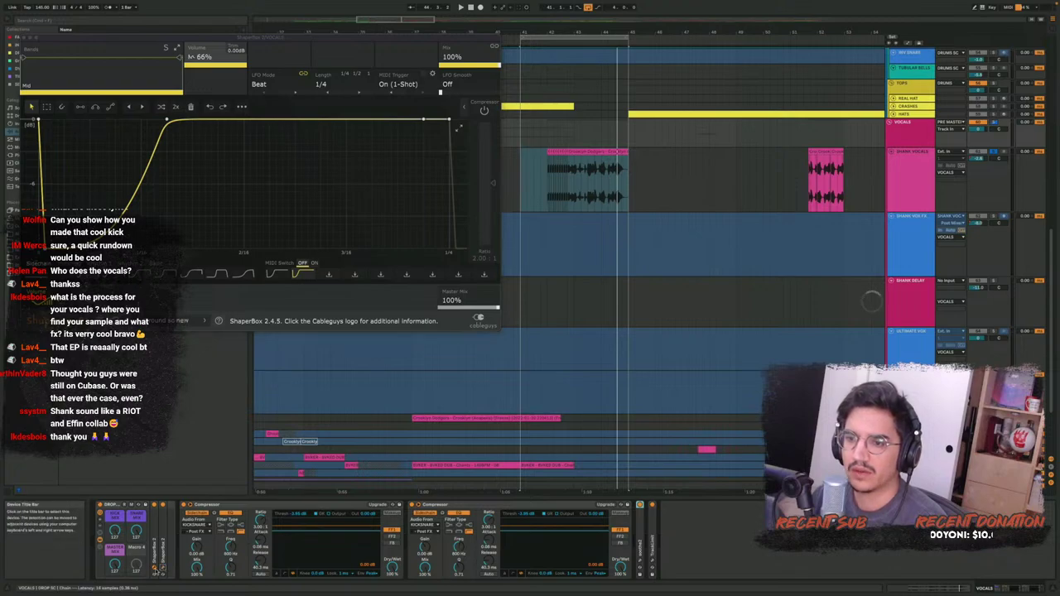
Unfold the EQ Eight in the SHANK VOCALS effect chain and play the vocal from bar 42
left_click(549, 181)
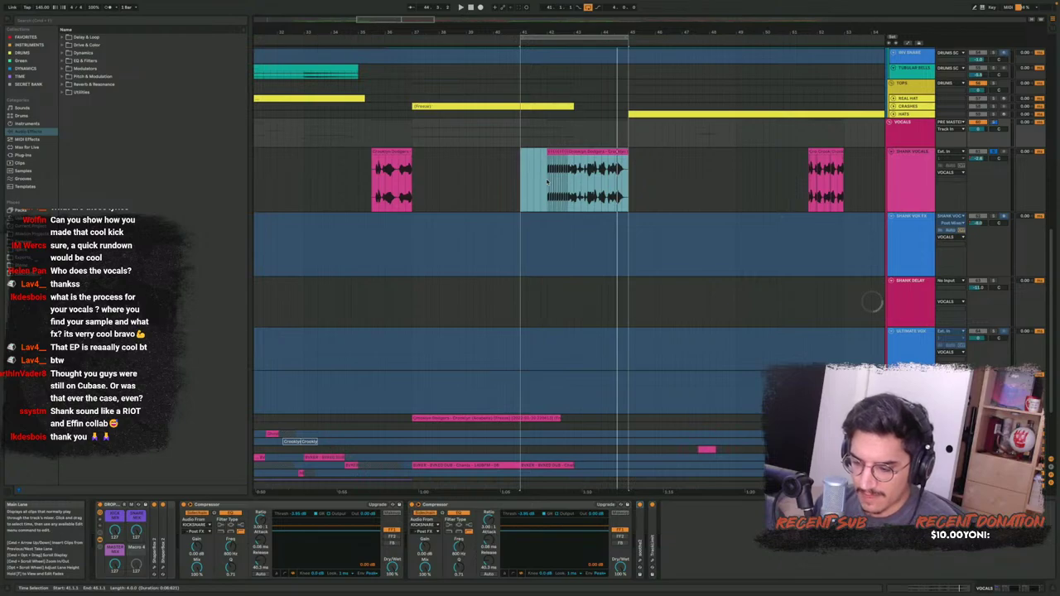
left_click(546, 181)
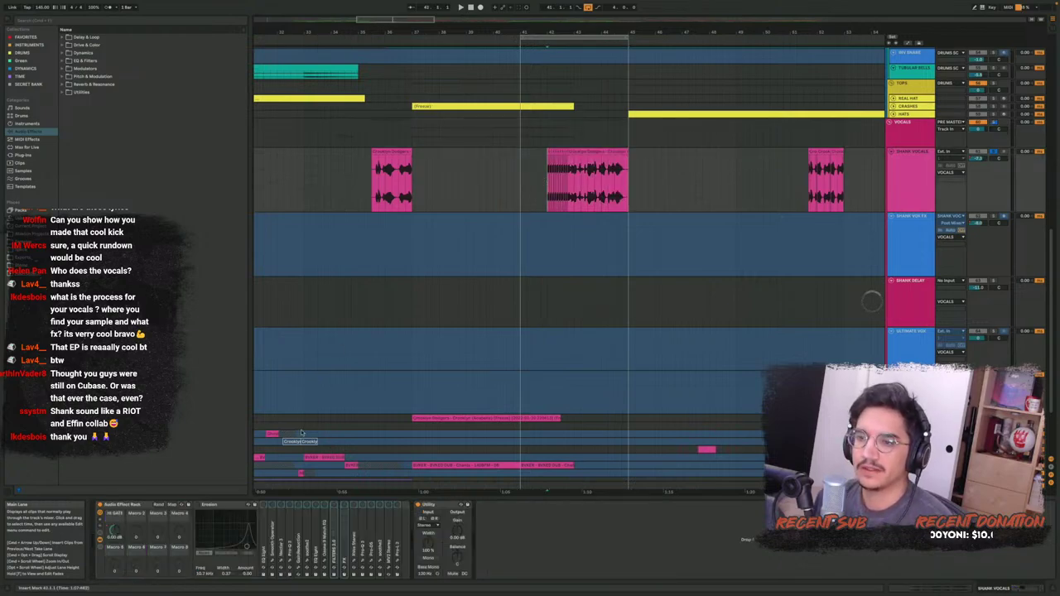
left_click(264, 506)
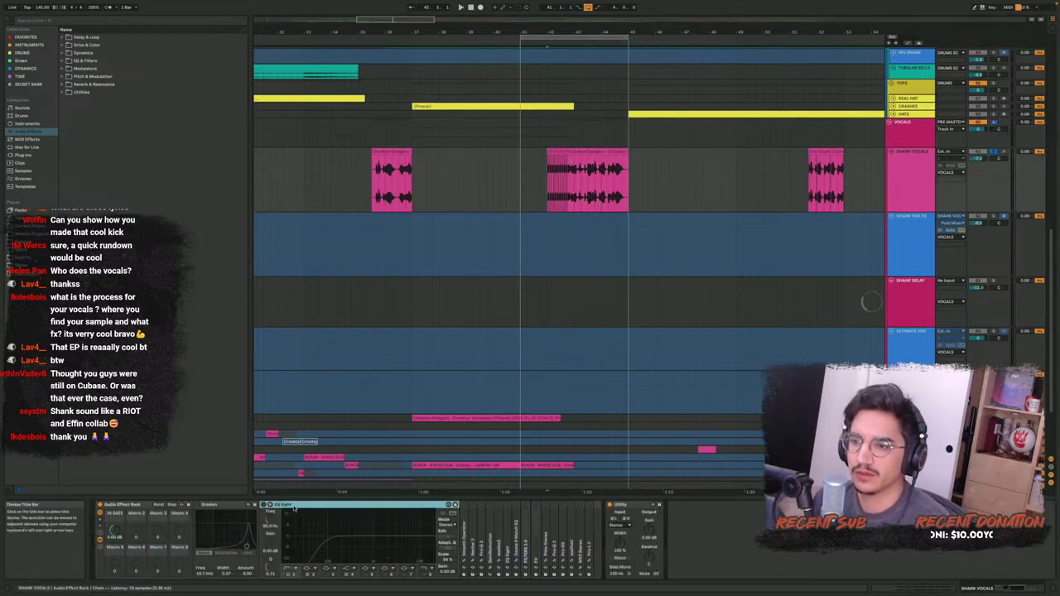
key("space")
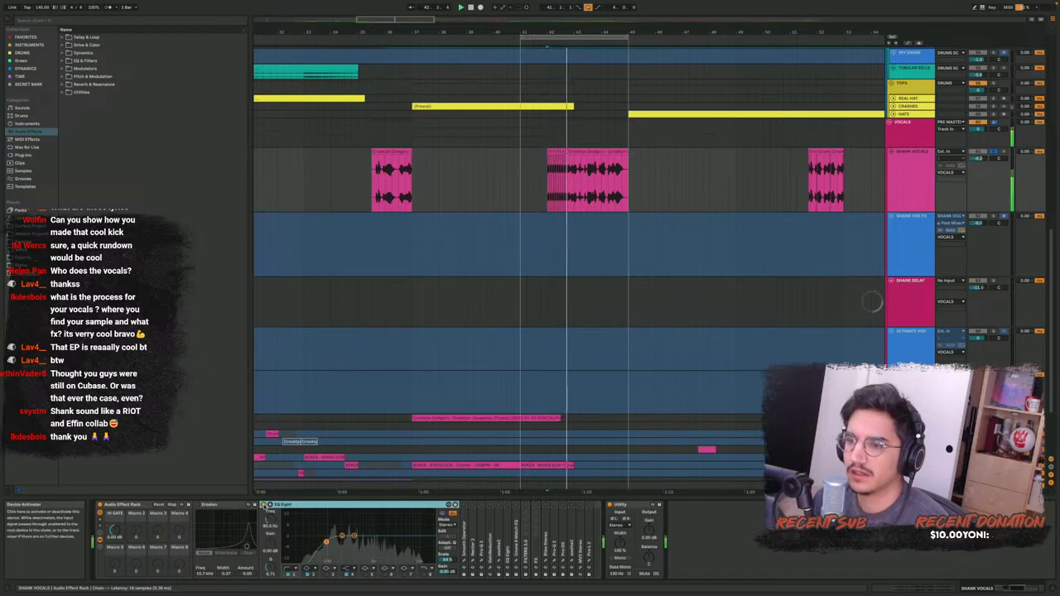
Inspect the Smooth Operator curve on SHANK VOCALS while playing the phrase, and close and fold the plug-in
double_click(465, 514)
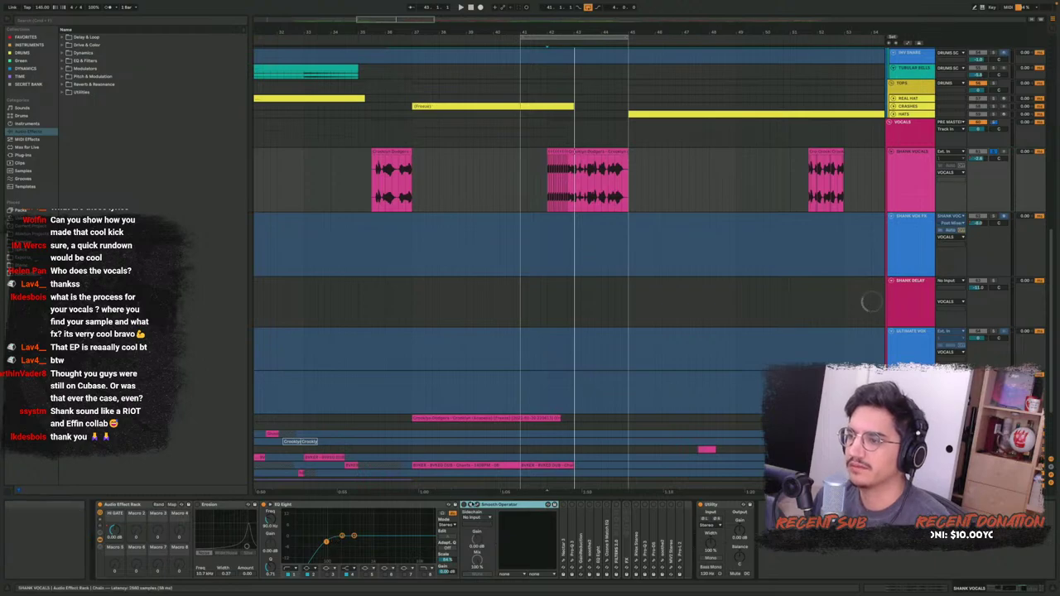
left_click(478, 507)
key("space")
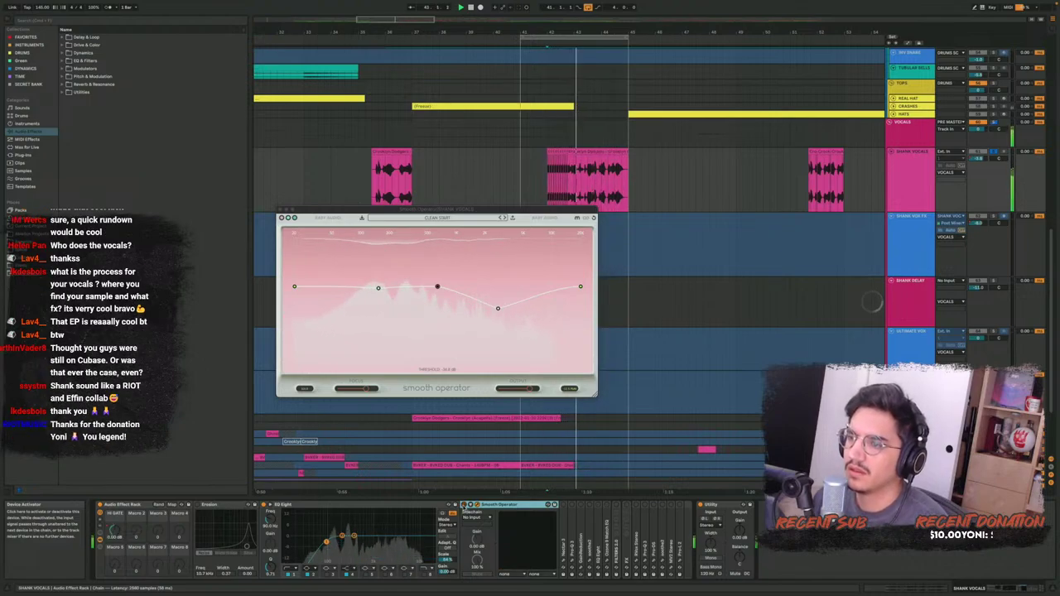
key("space")
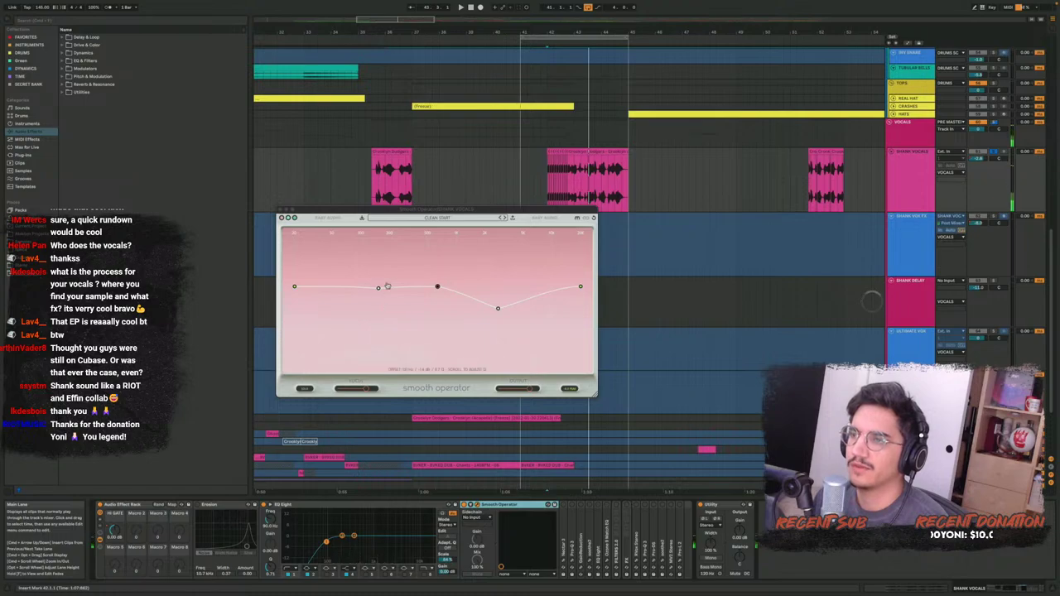
key("space")
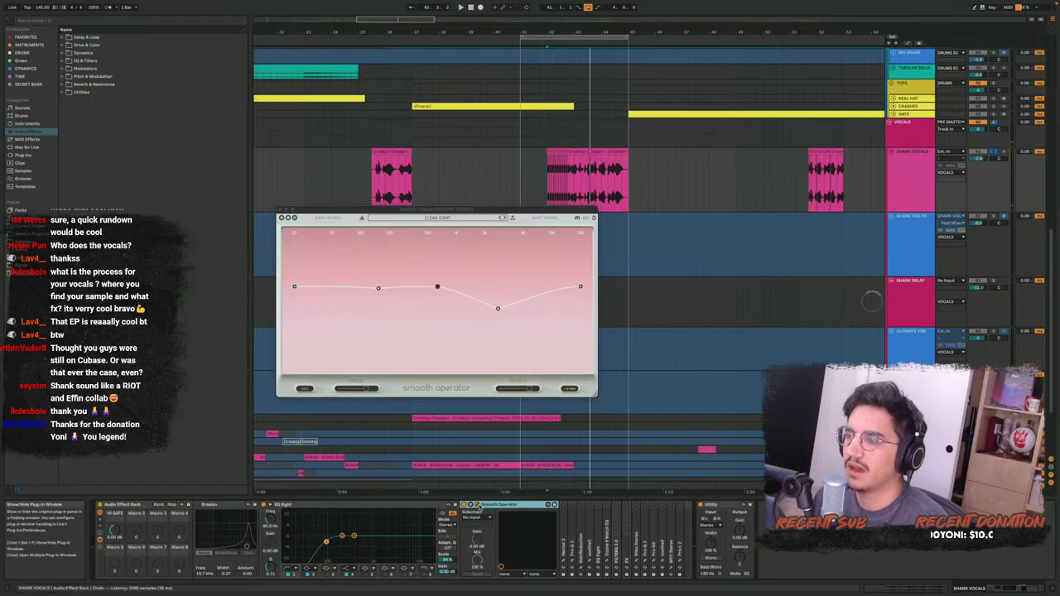
left_click(478, 505)
double_click(489, 504)
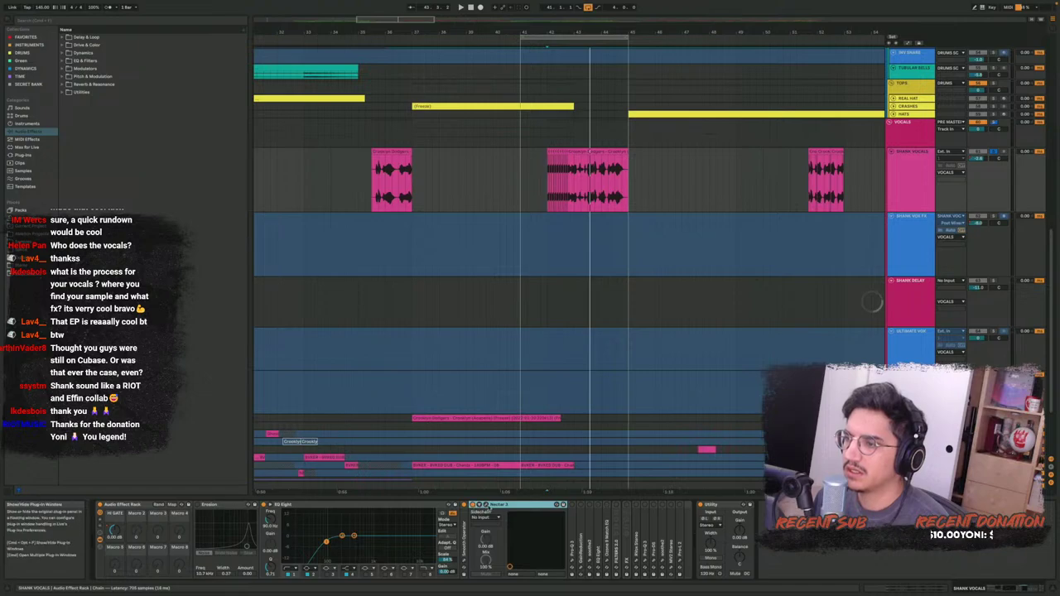
Play the vocal and inspect Nectar 3's EQ 1, De-Esser, EQ 2 and Compressor 1 modules, and close its window
key("space")
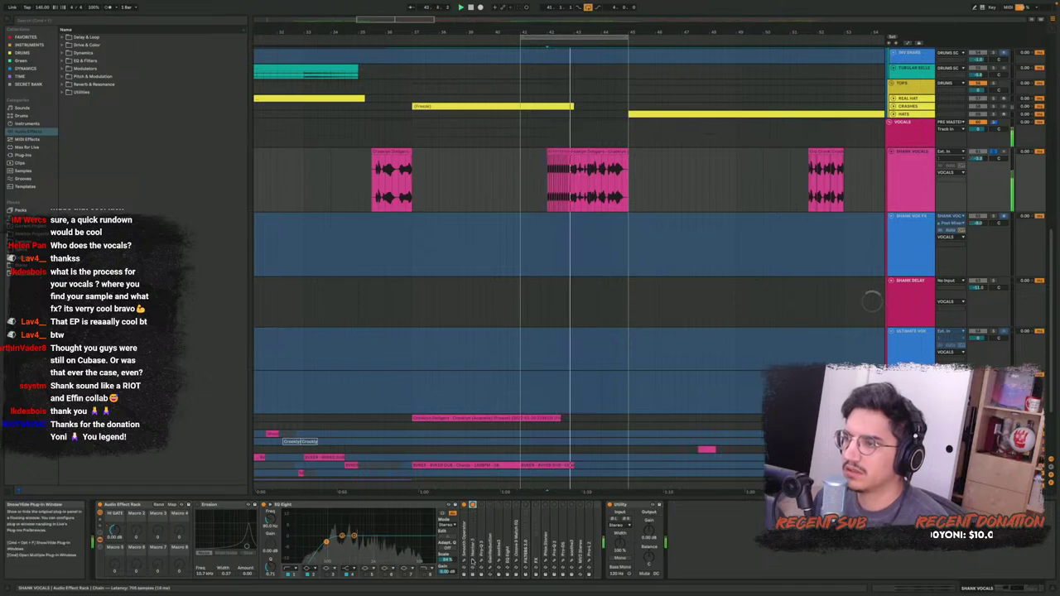
left_click(452, 513)
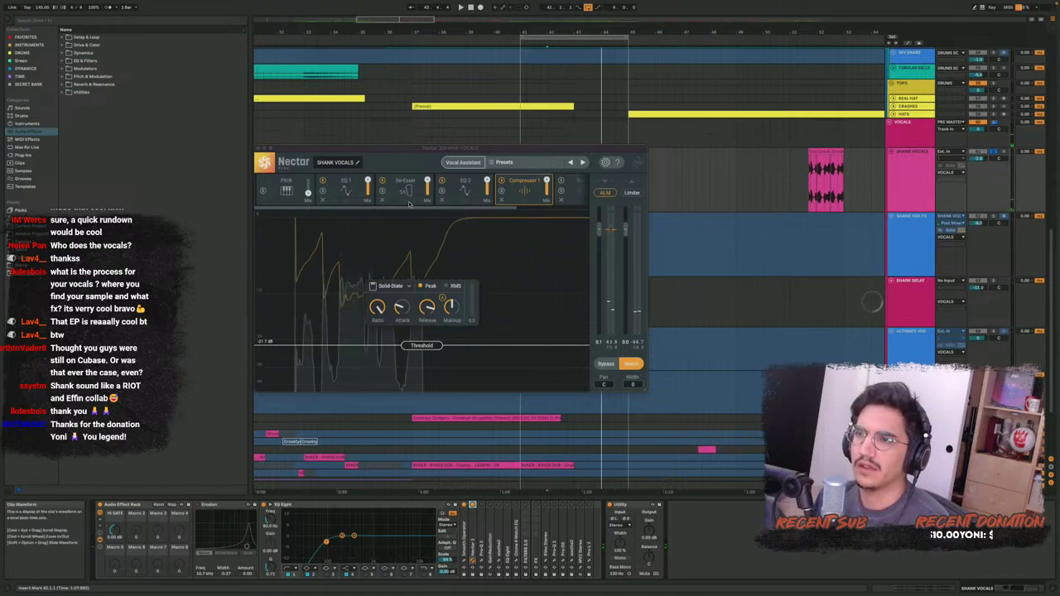
left_click(345, 192)
left_click(404, 192)
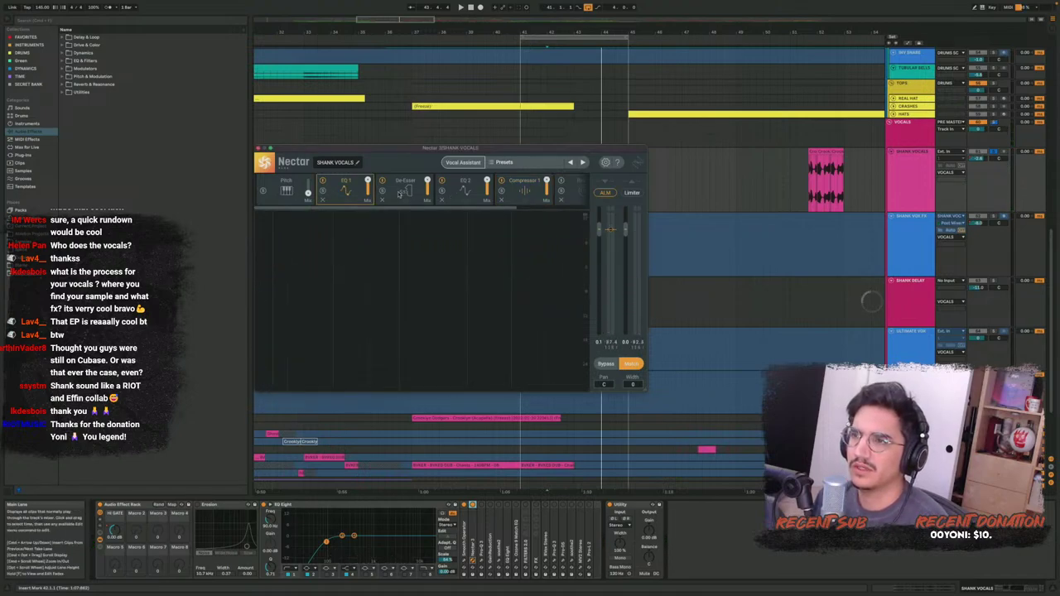
left_click(465, 193)
left_click(524, 192)
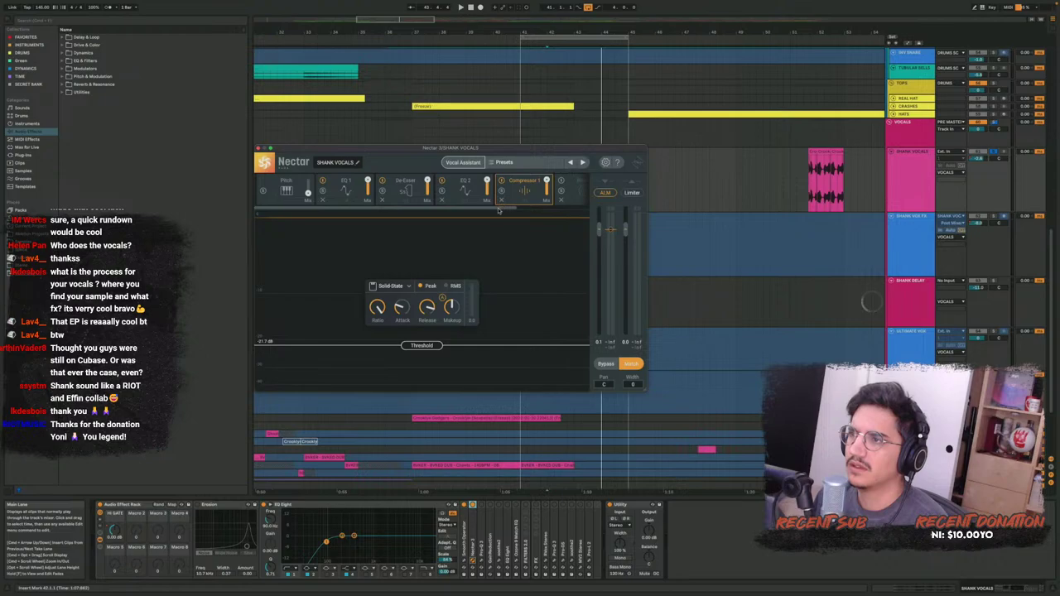
scroll(500, 210, "right", 3)
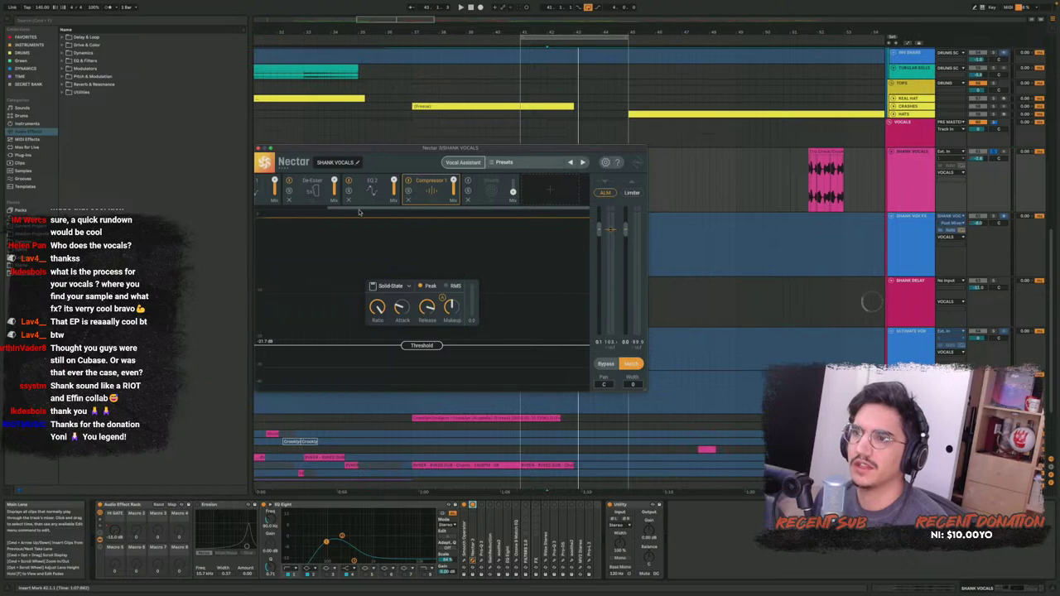
left_click(258, 148)
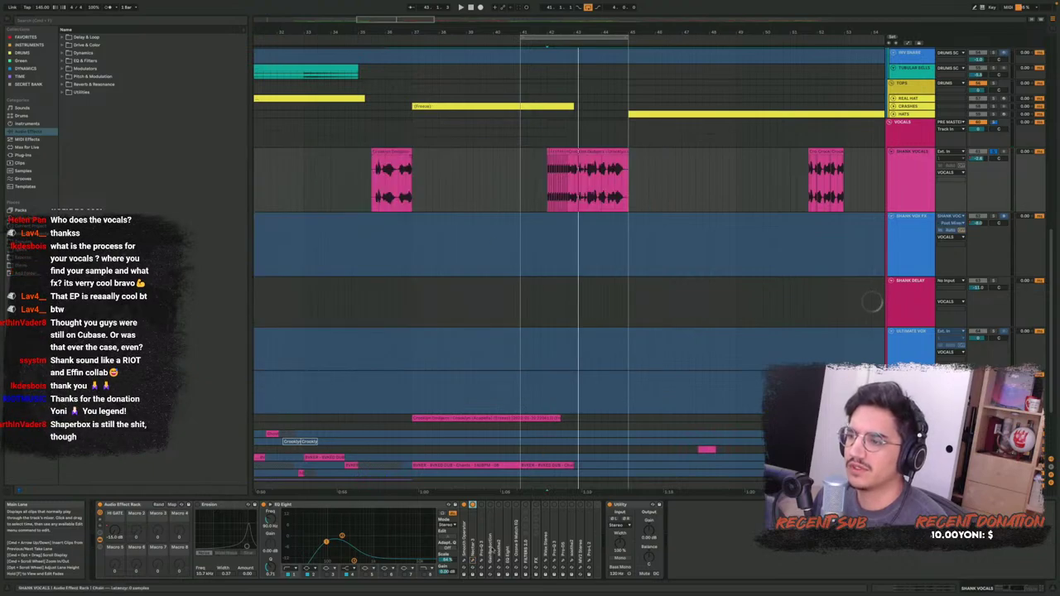
View the Pro-Q 3 curve on SHANK VOCALS while playing the vocal phrase
left_click(473, 504)
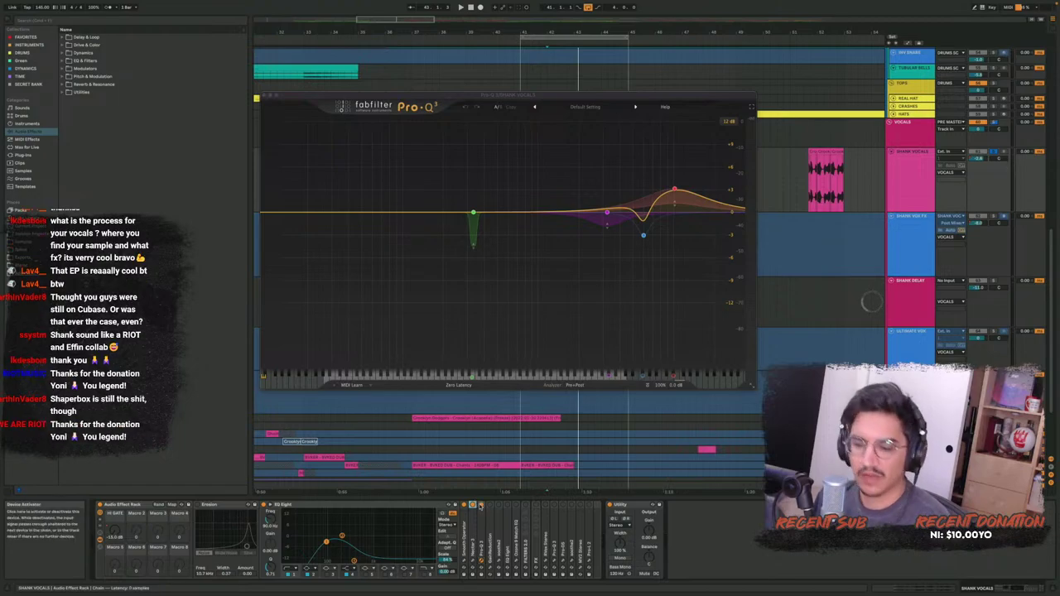
key("space")
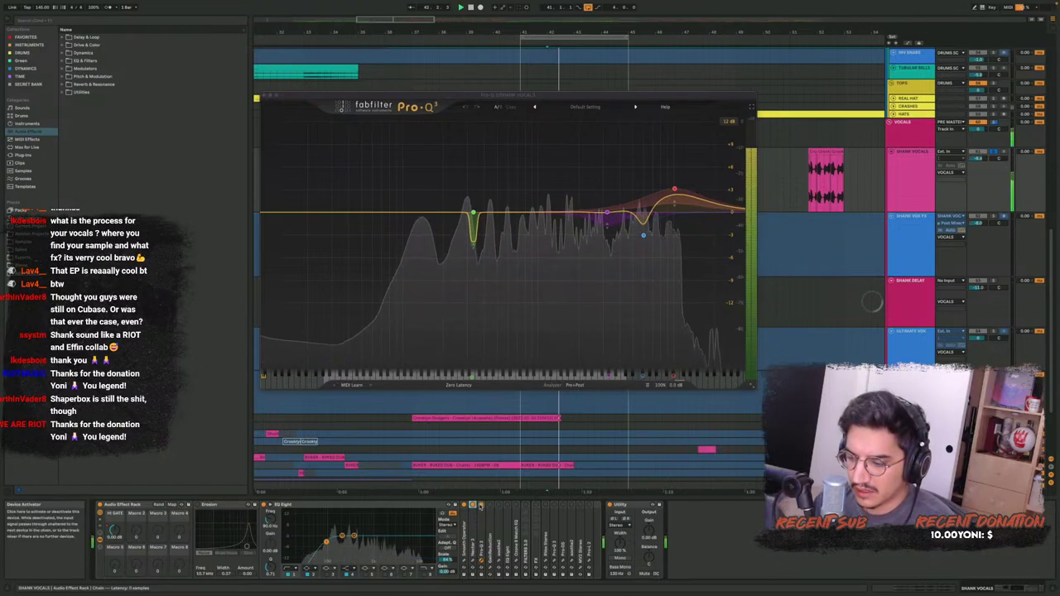
key("space")
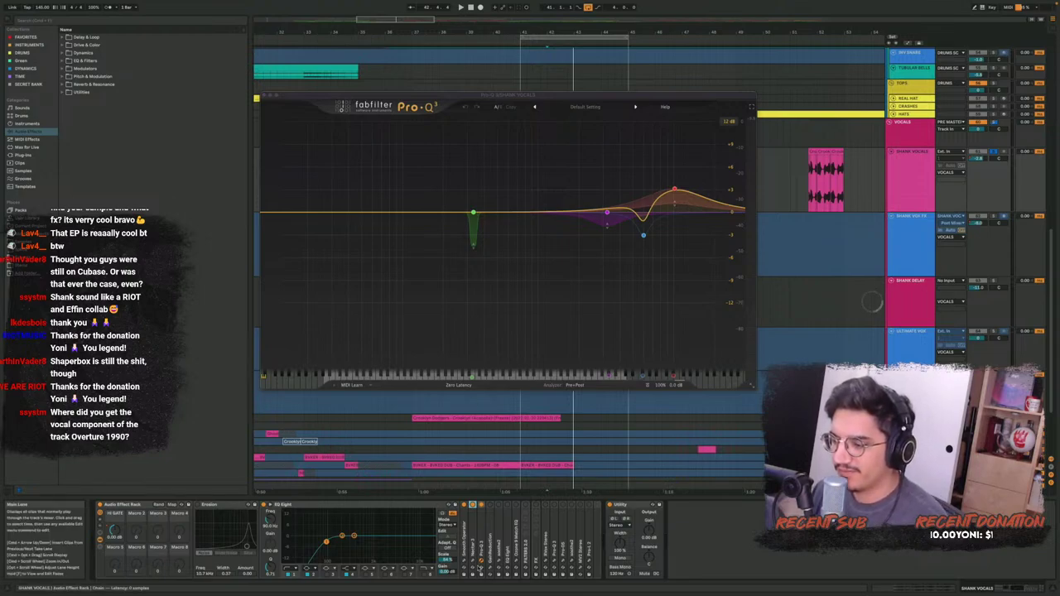
Replay the SHANK VOCALS phrase and solo Pro-Q 3's narrow green cut band to hear it alone
left_click(920, 170)
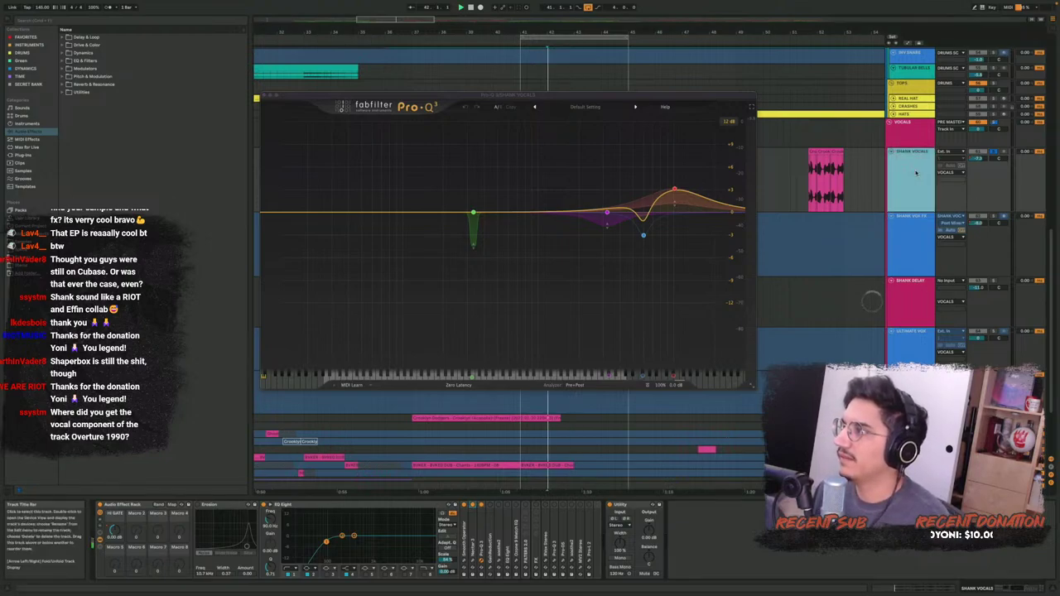
key("space")
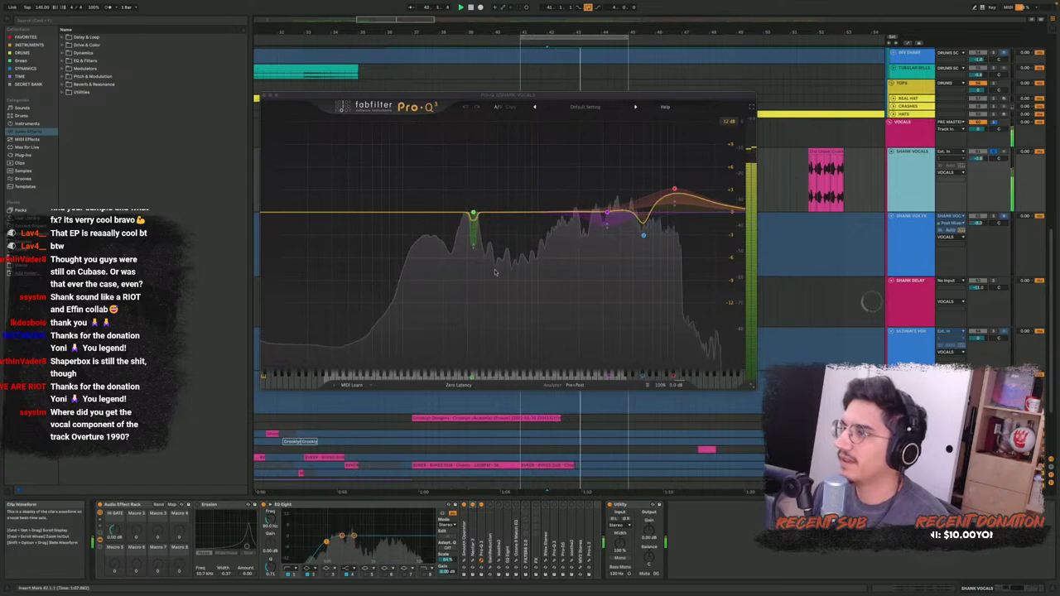
left_click(473, 214)
left_click(485, 183)
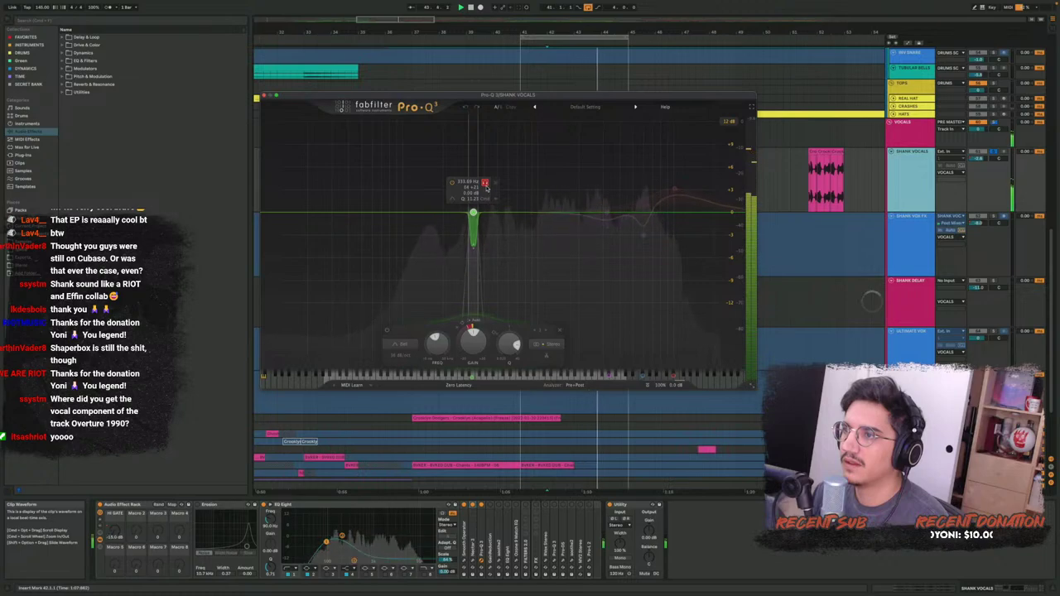
key("space")
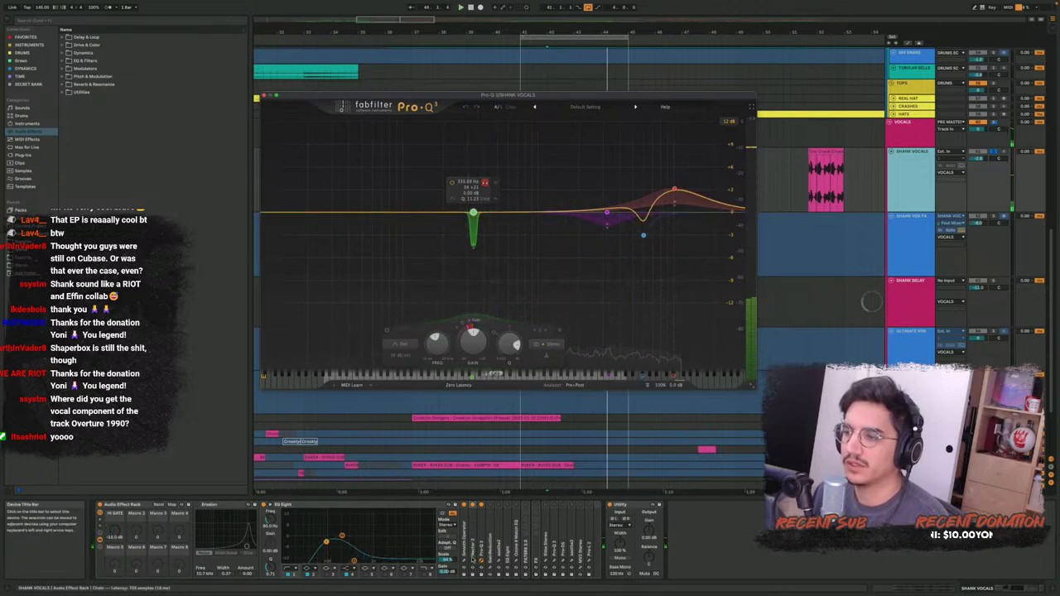
Hide the Pro-Q 3 window and show the HI GATE macro automation on SHANK VOCALS
left_click(372, 525)
key("super+alt+p")
key("space")
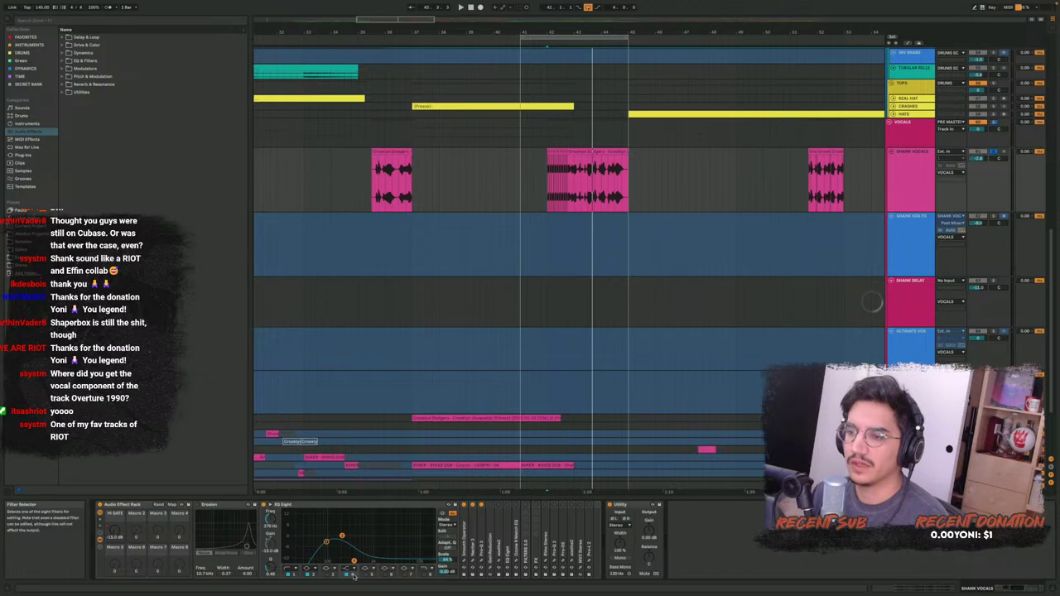
key("a")
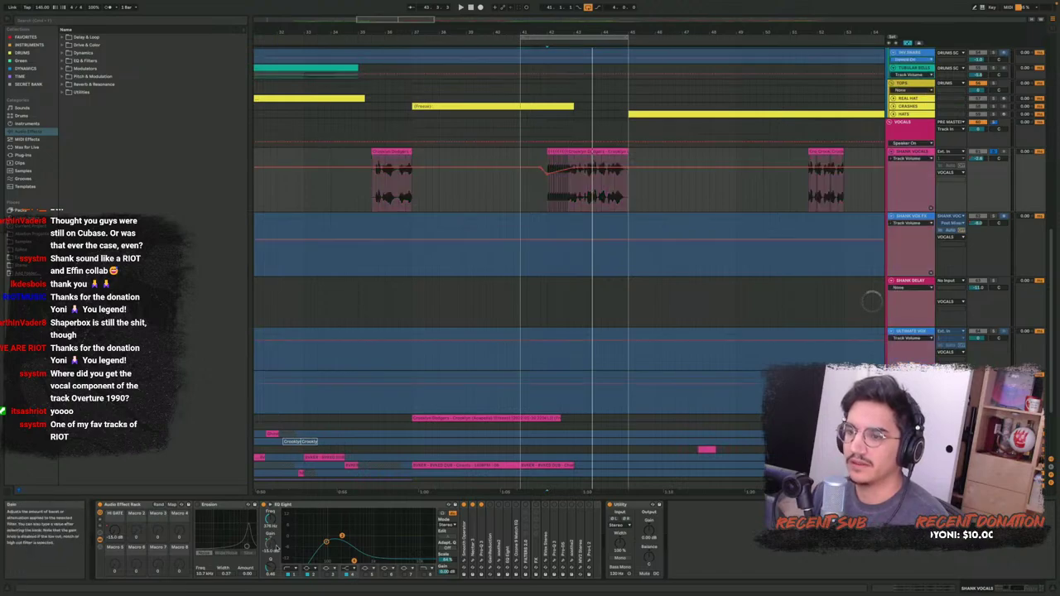
left_click(115, 526)
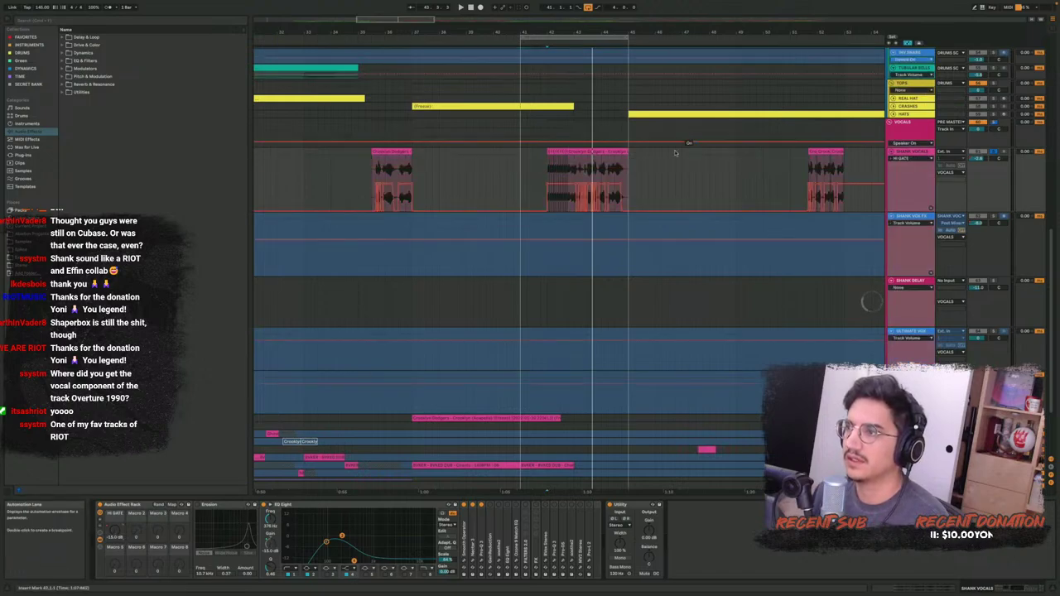
Examine the HI GATE automation dips across the vocal phrase and place the insert marker just after bar 43
scroll(590, 175, "up", 5)
scroll(568, 187, "up", 3)
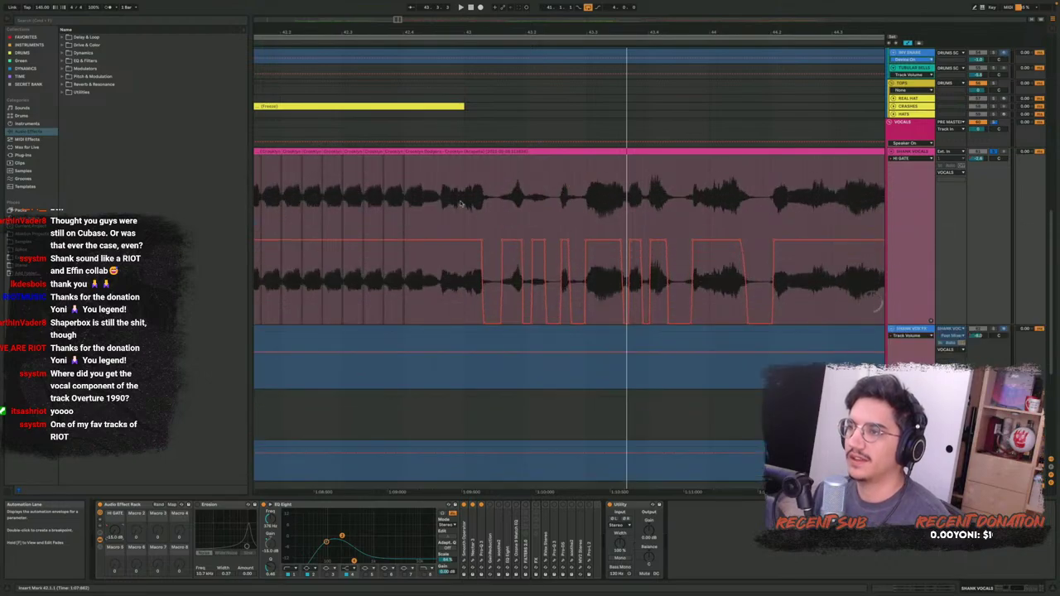
left_click_drag(463, 203, 519, 207)
left_click(494, 214)
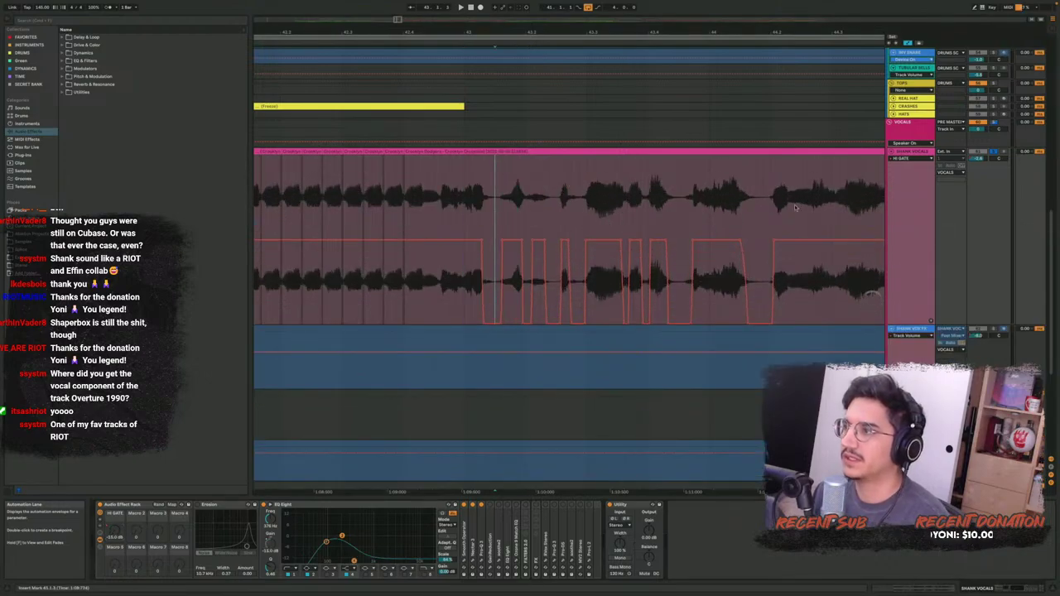
scroll(752, 213, "right", 3)
scroll(645, 232, "left", 2)
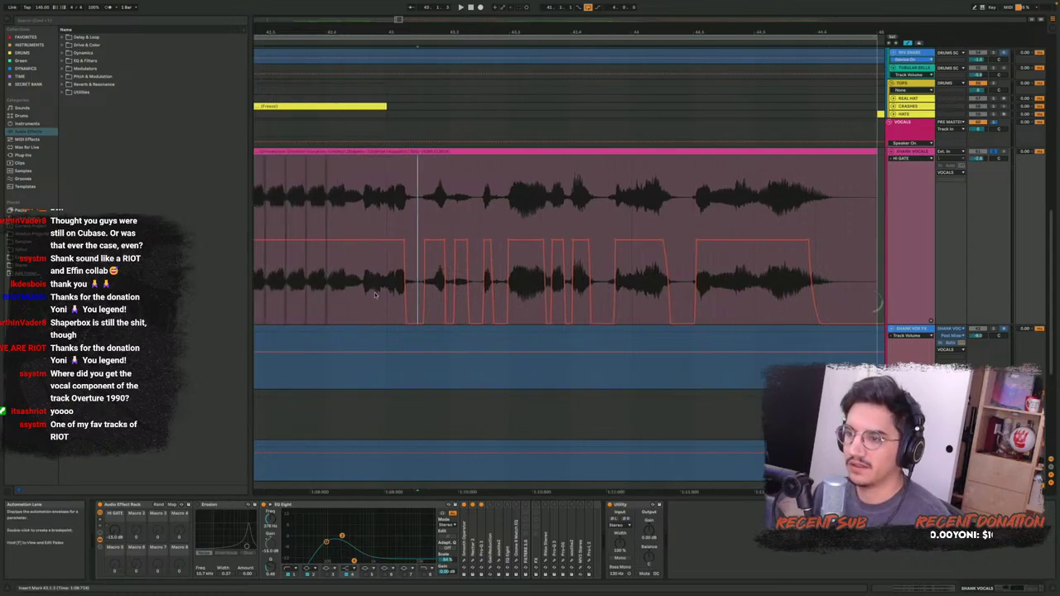
Fold the first EQ Eight, play the phrase with GainReduction open to check its mix amount, and close its window
double_click(285, 504)
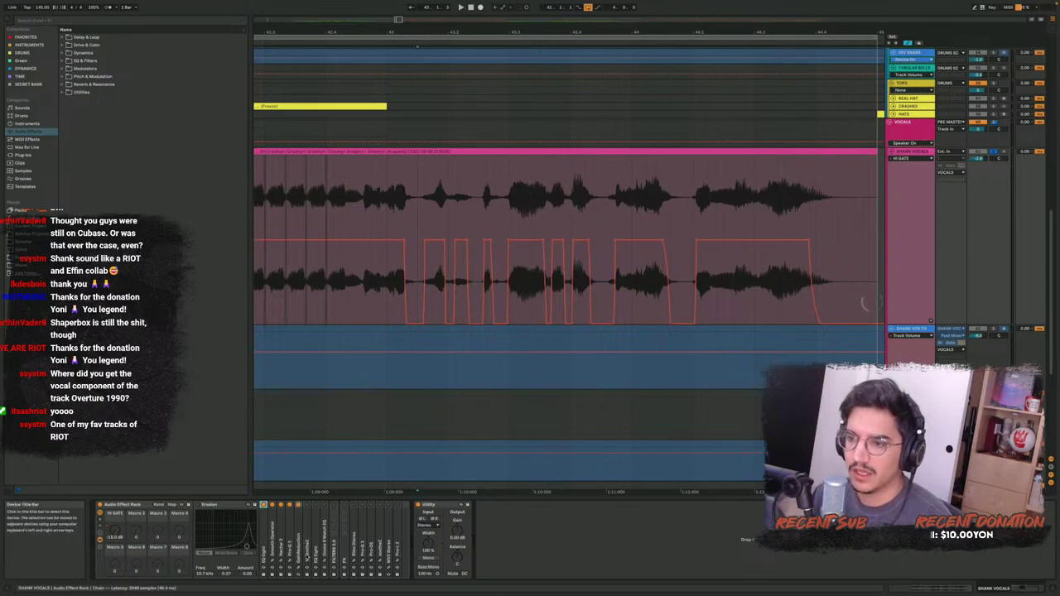
left_click(299, 569)
key("space")
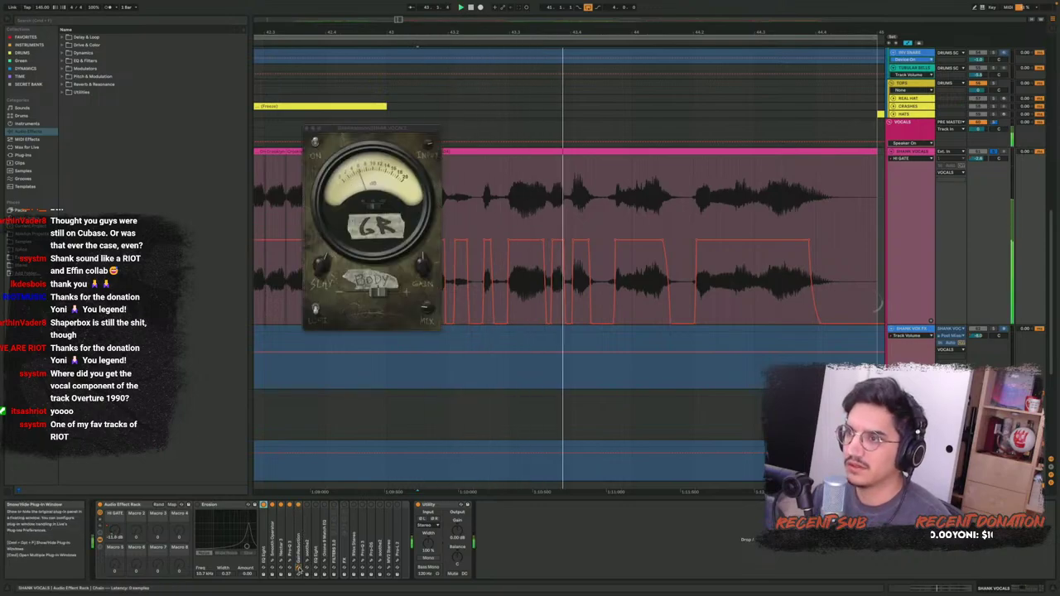
key("space")
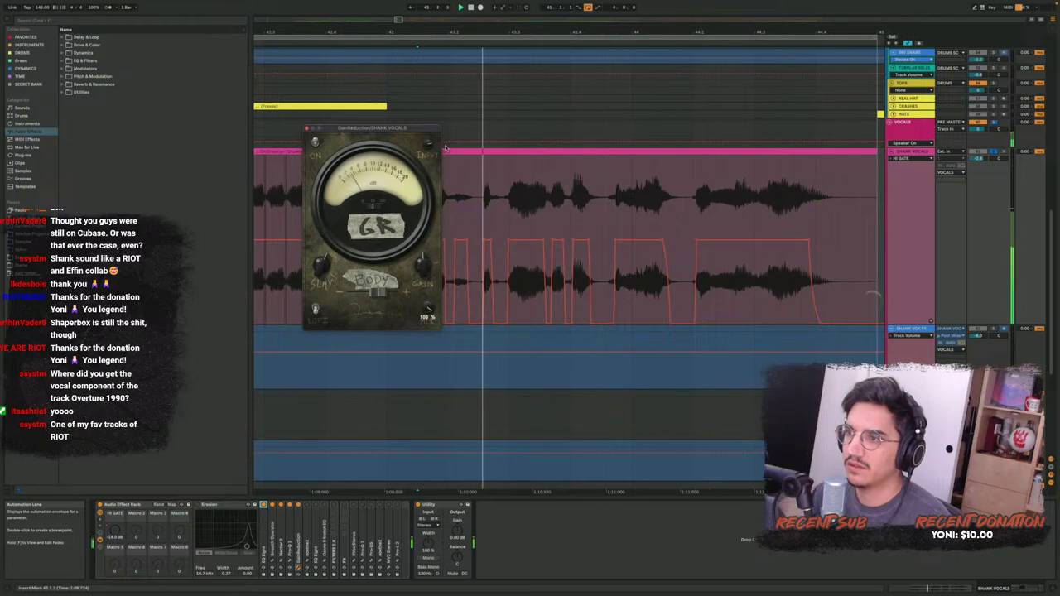
left_click_drag(426, 307, 446, 149)
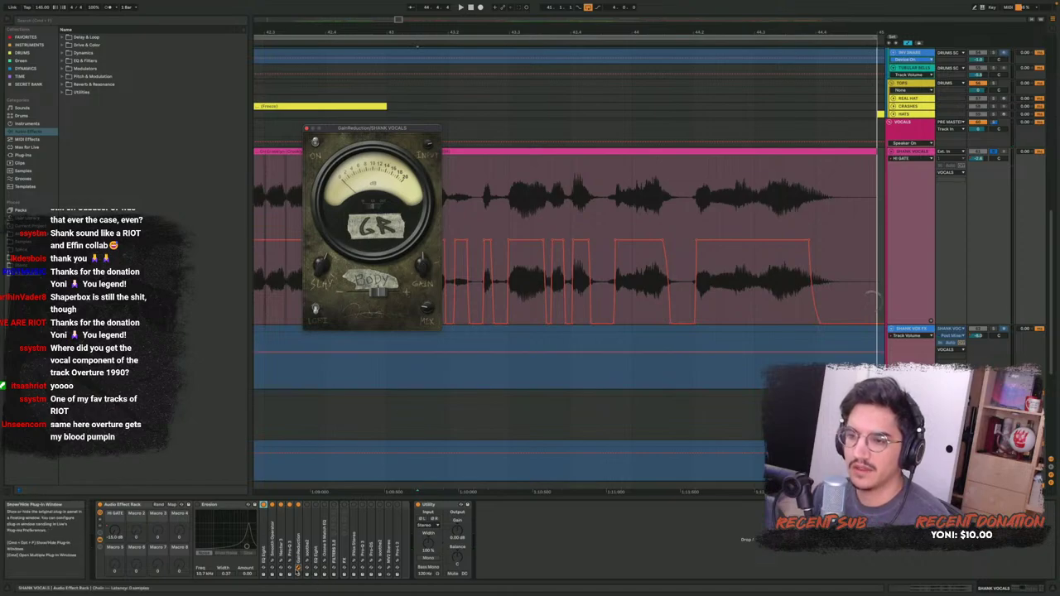
left_click(299, 568)
Inspect soothe2 and the EQ Eight after it while playing the phrase, toggling the EQ to compare, and fold it
left_click(306, 562)
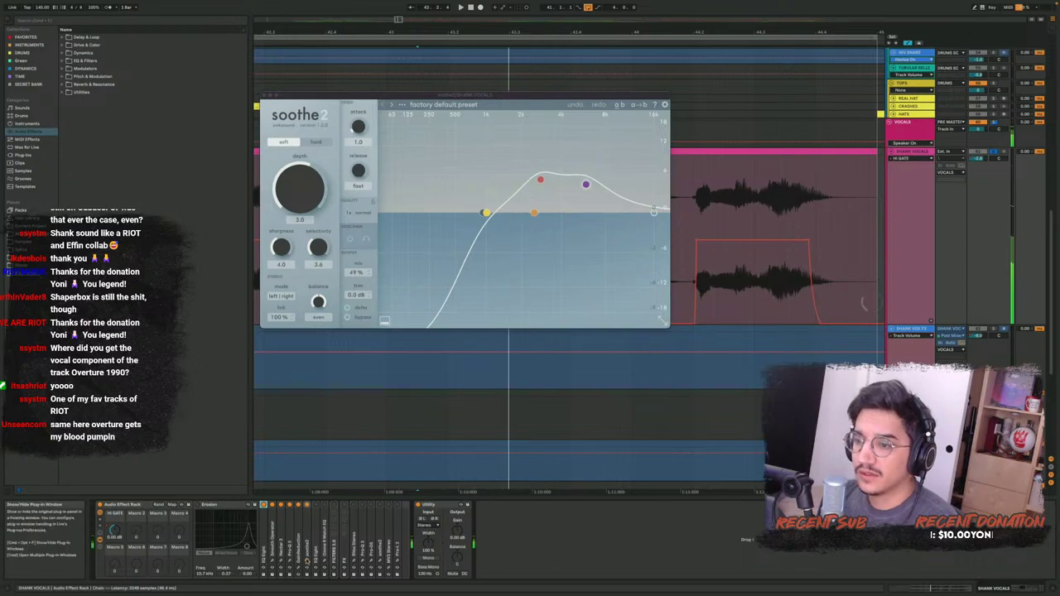
left_click(314, 505)
double_click(316, 539)
key("space")
left_click(316, 505)
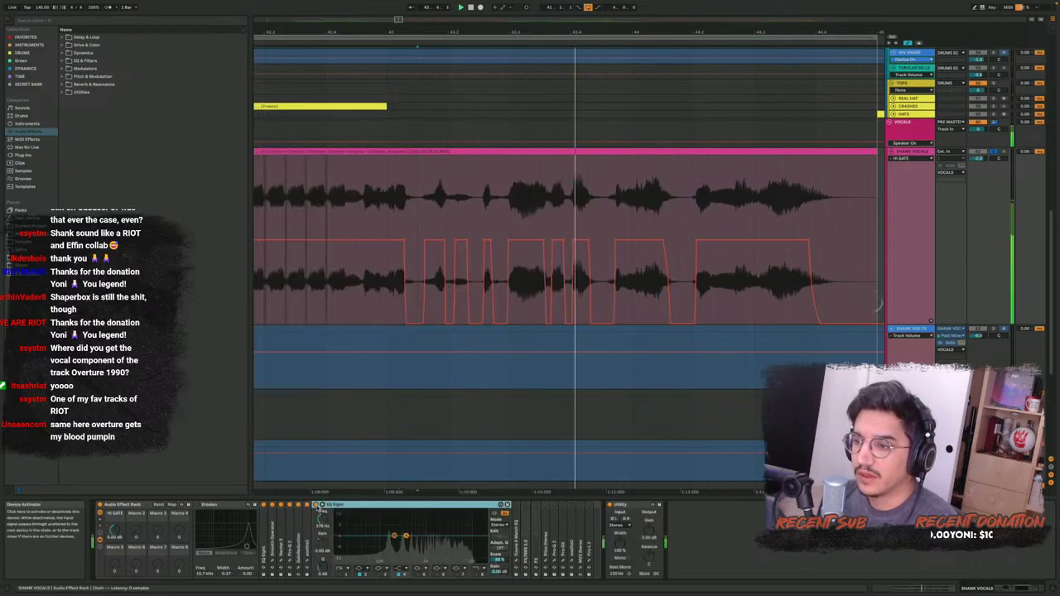
double_click(331, 506)
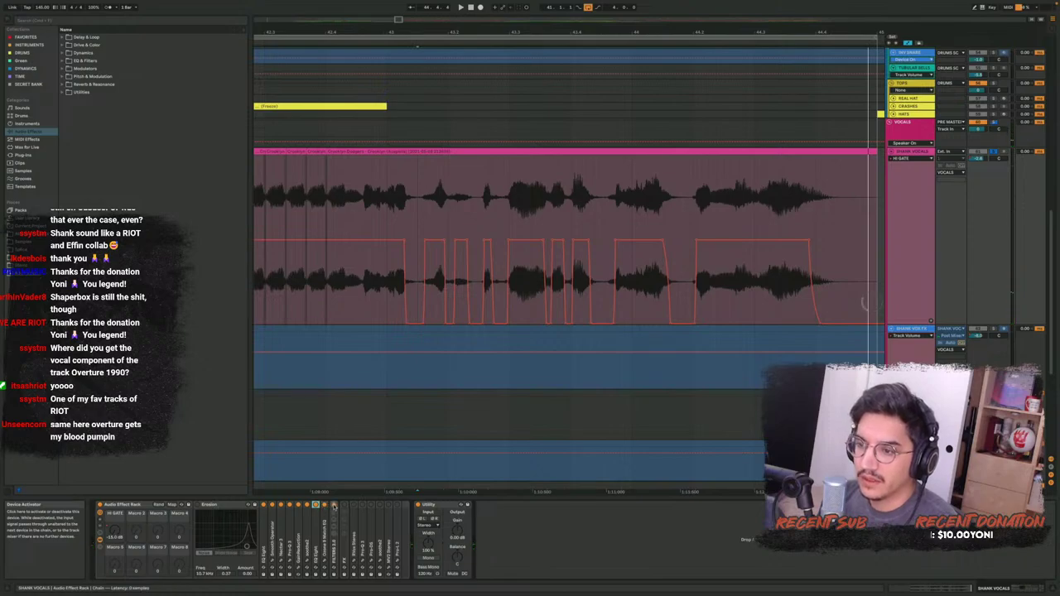
View the Ozone Match EQ, RVox and Pro-L 2 settings in turn, closing each window and playing the phrase
left_click(324, 563)
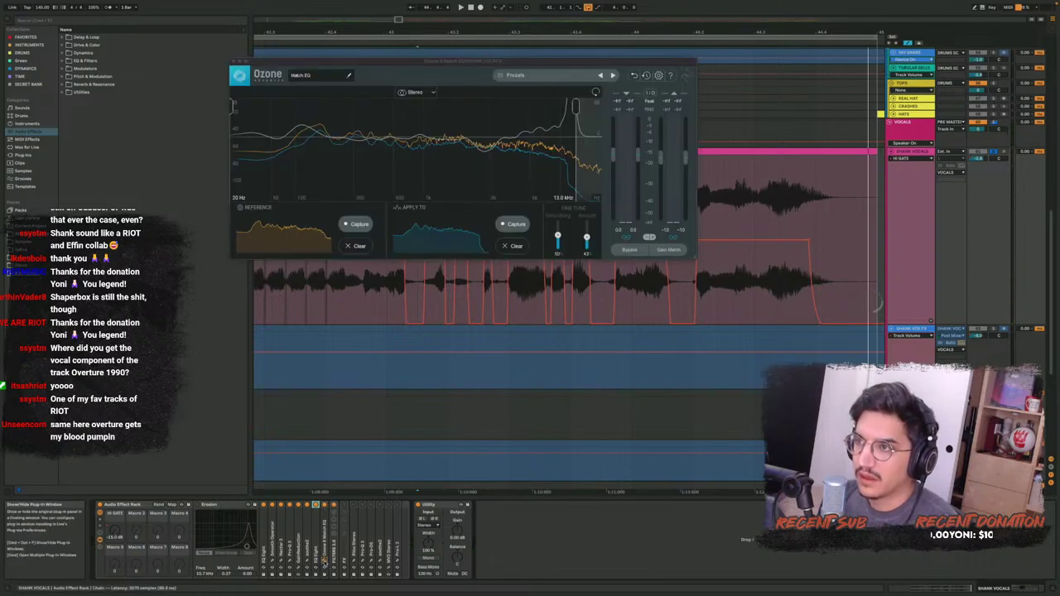
left_click(325, 562)
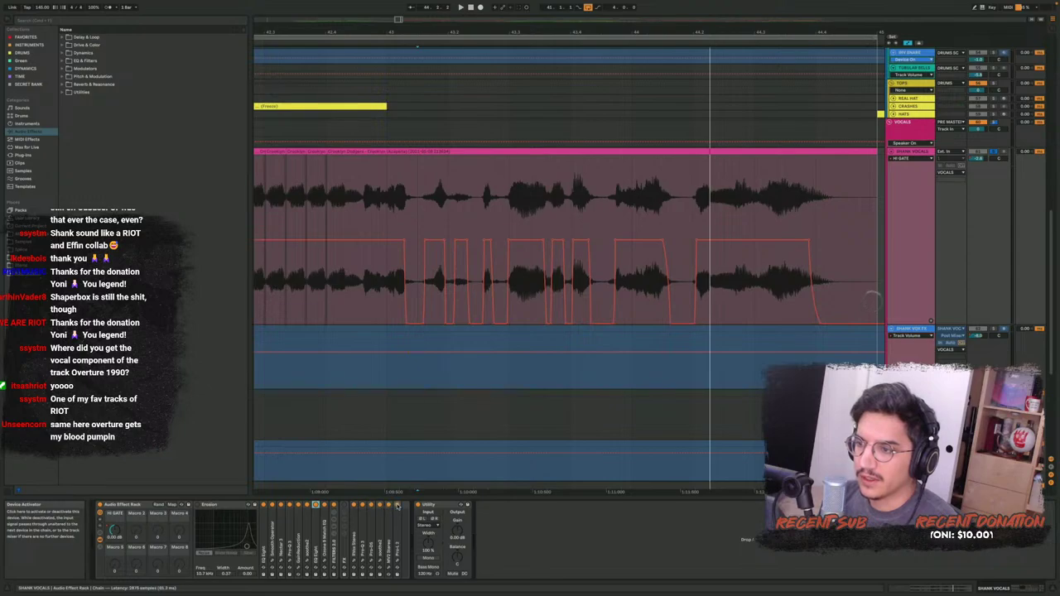
left_click(355, 562)
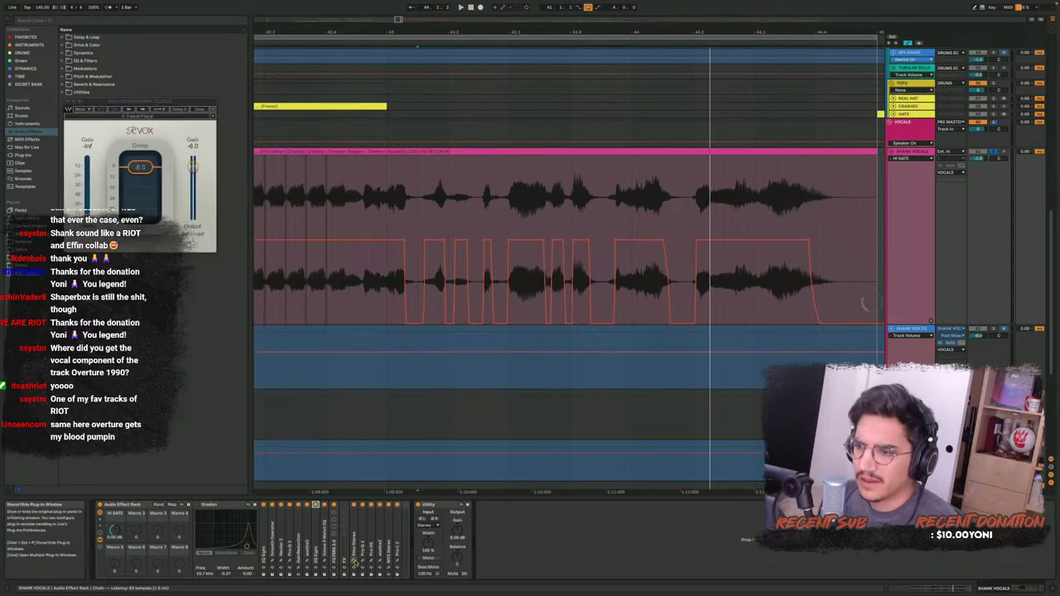
left_click(355, 563)
left_click(398, 563)
key("space")
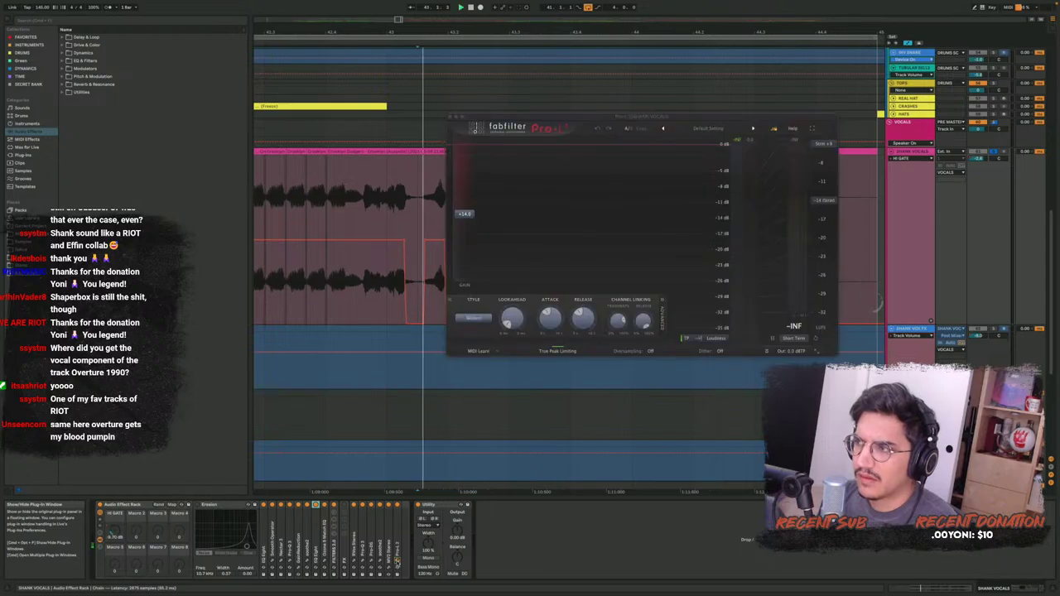
left_click(397, 563)
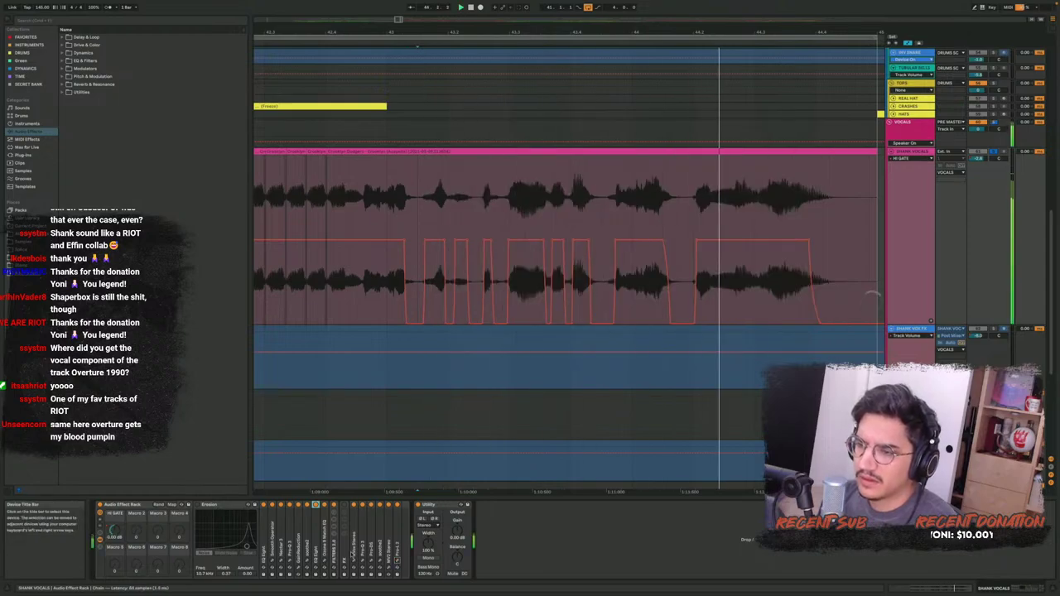
Unfold the FX rack on SHANK VOCALS and look through its chains, including the grain delay and chorus
double_click(351, 504)
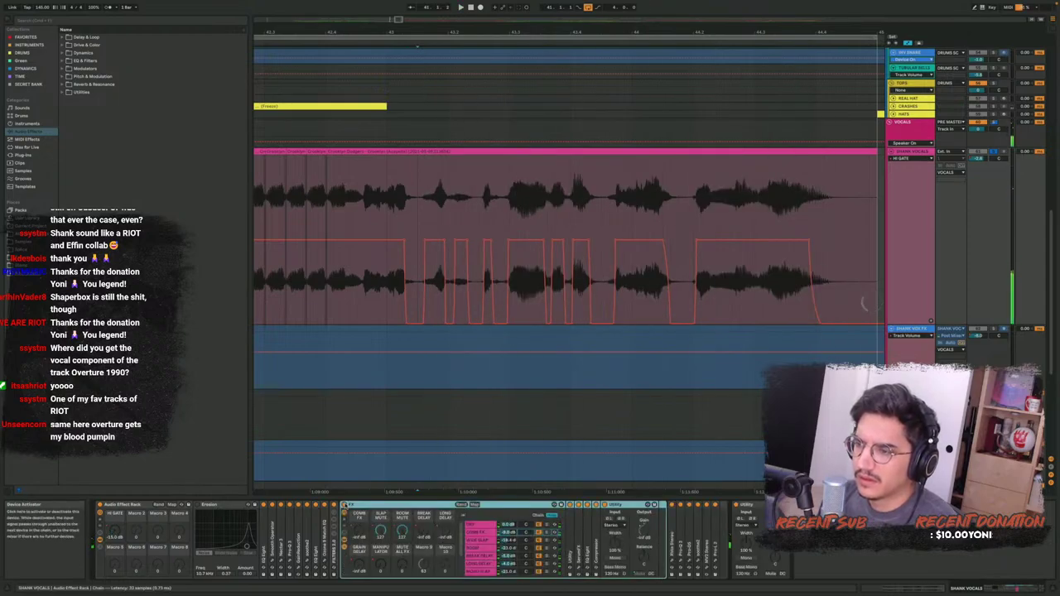
scroll(496, 546, "down", 4)
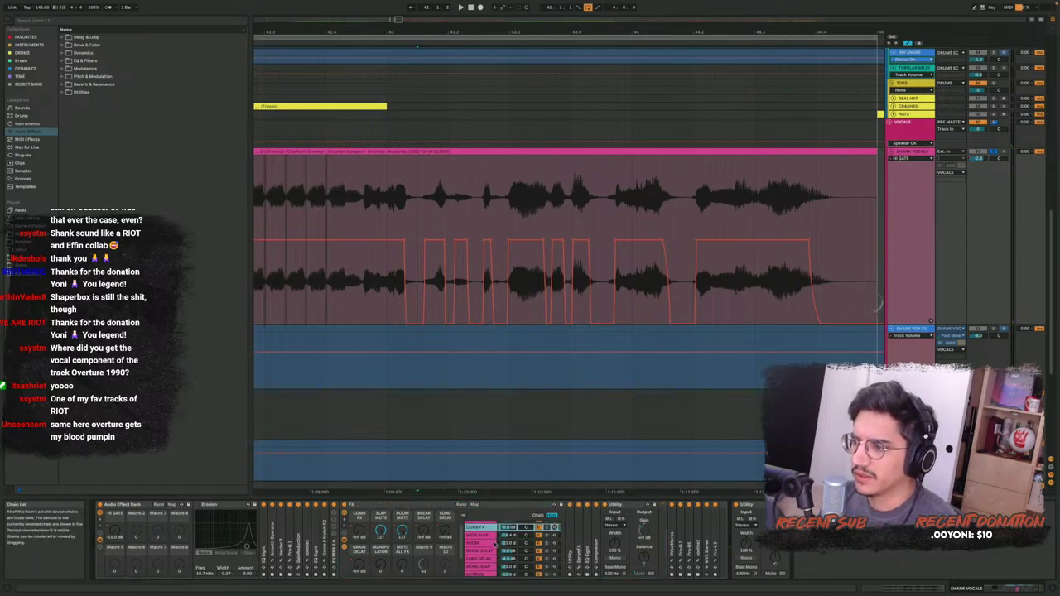
left_click(482, 564)
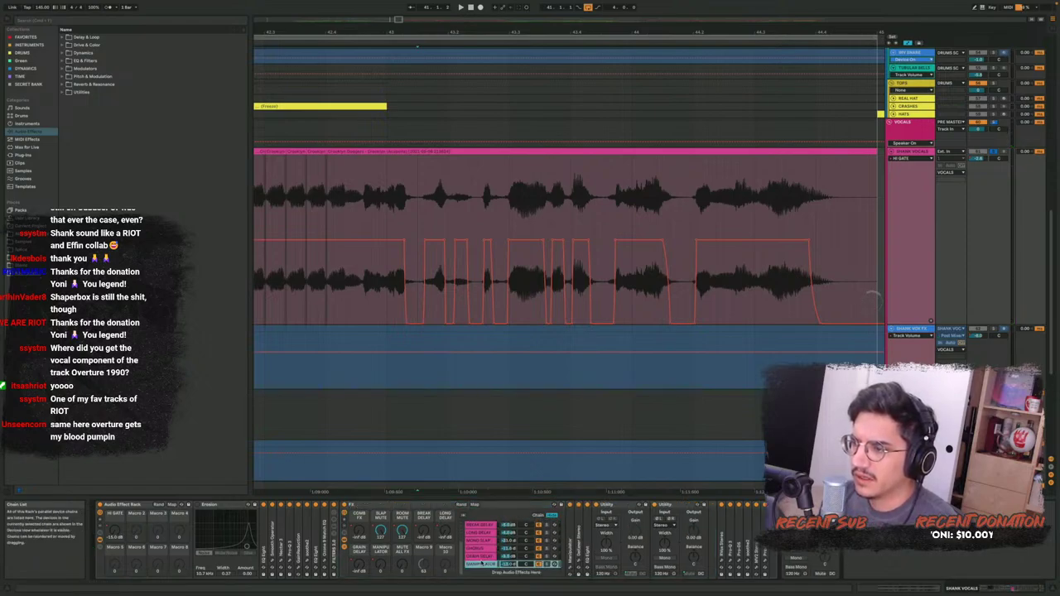
left_click(482, 556)
left_click(483, 550)
scroll(484, 541, "up", 1)
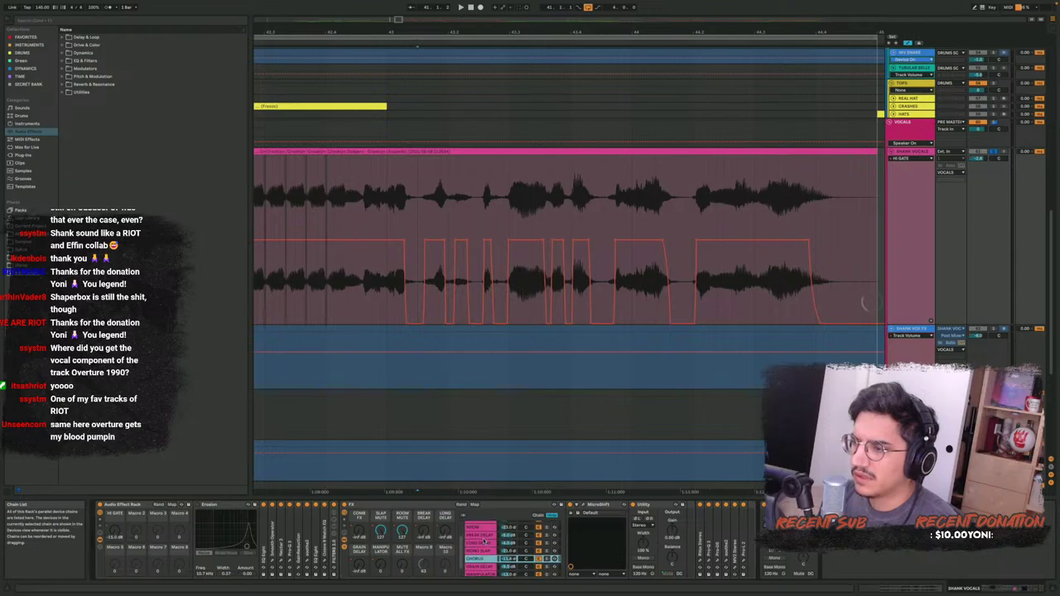
scroll(485, 541, "up", 3)
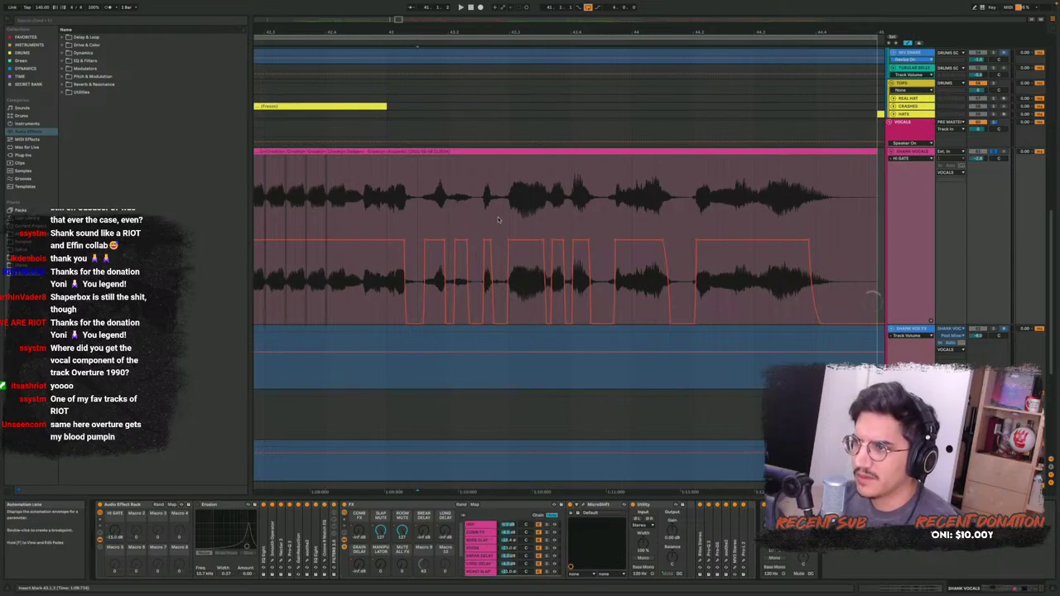
Hide the automation lanes, play the arrangement up to the bar 42 vocal phrase, and turn off looping
scroll(509, 217, "down", 5)
key("a")
left_click(466, 214)
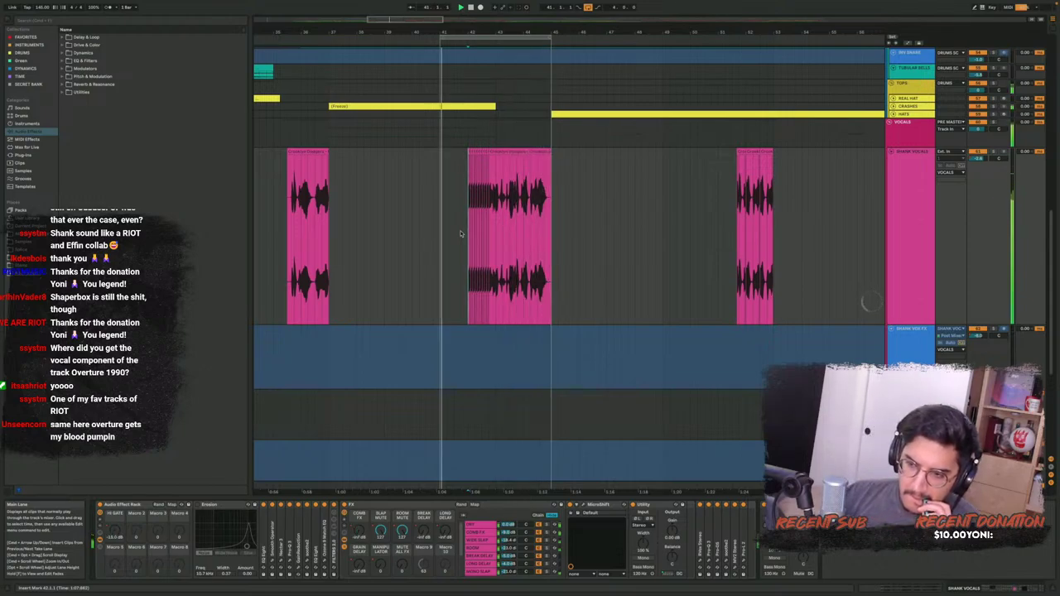
left_click(588, 7)
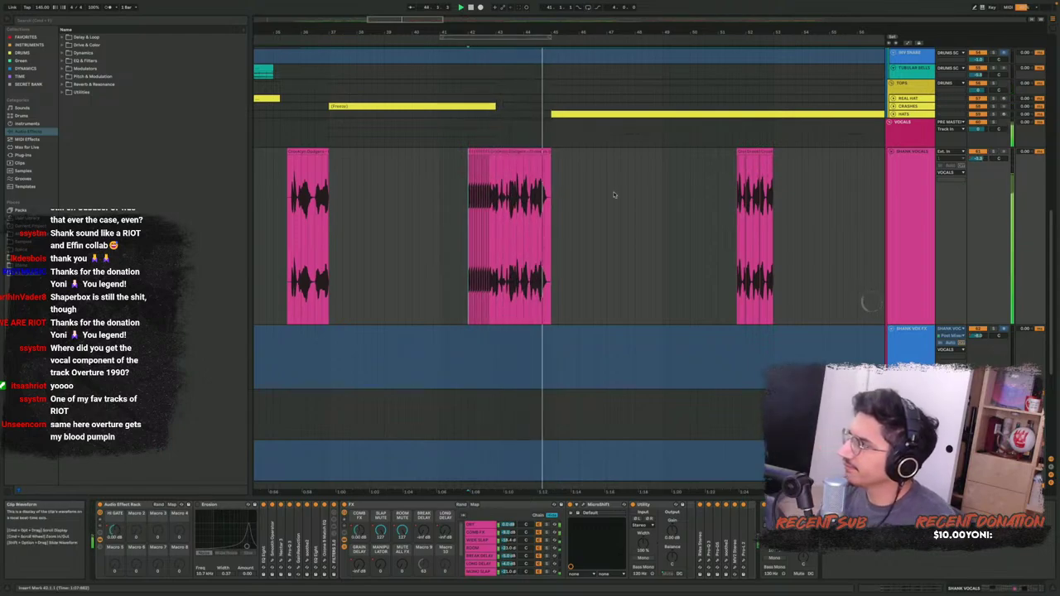
Place the insert marker at bar 46, stop playback, and bring the tracks below SHANK VOCALS into view
left_click(581, 260)
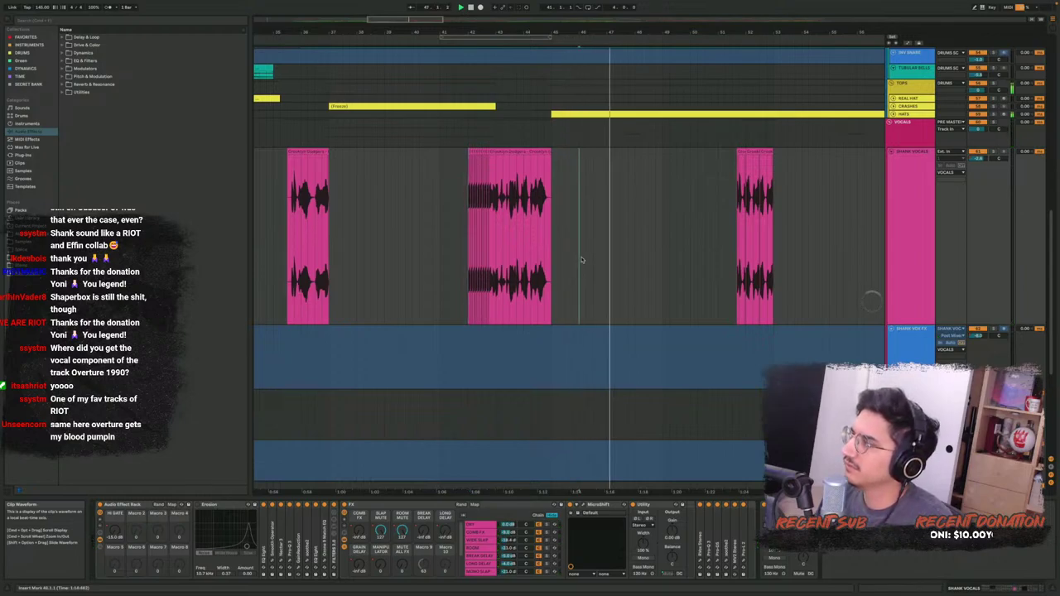
scroll(582, 260, "right", 1)
scroll(582, 260, "down", 4)
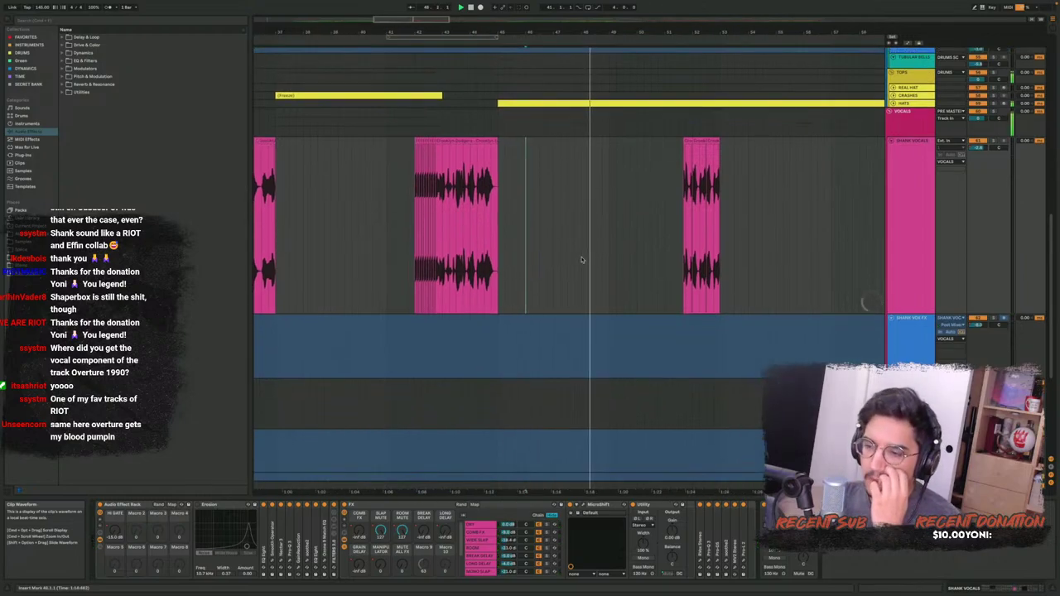
scroll(583, 260, "down", 3)
key("space")
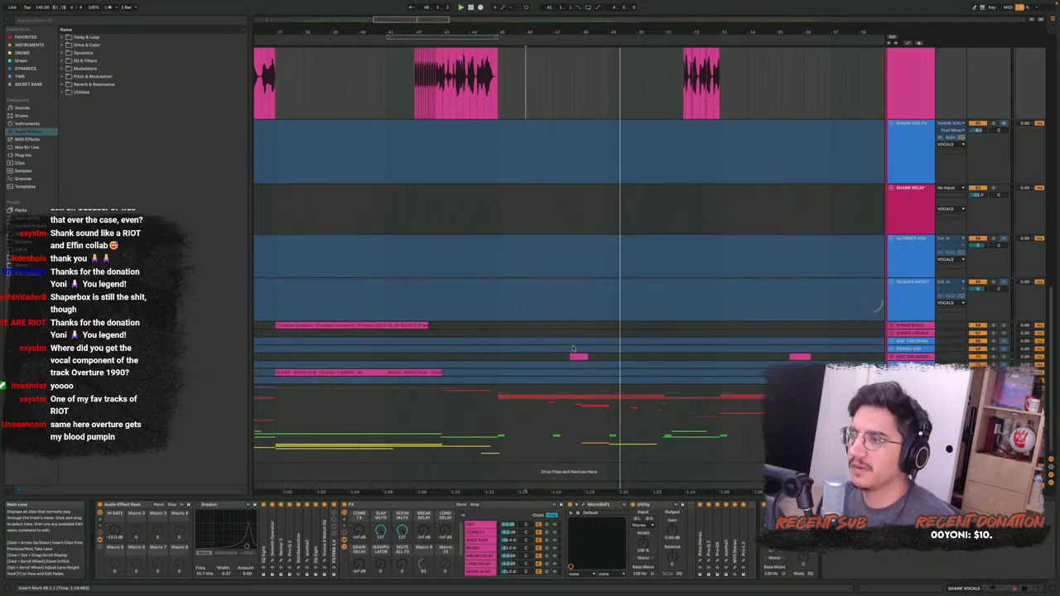
Unfold the GOT THE DROPS track, play its clip near bar 47, and select the one-bar span around it
scroll(571, 357, "up", 1)
left_click(569, 372)
left_click(569, 372)
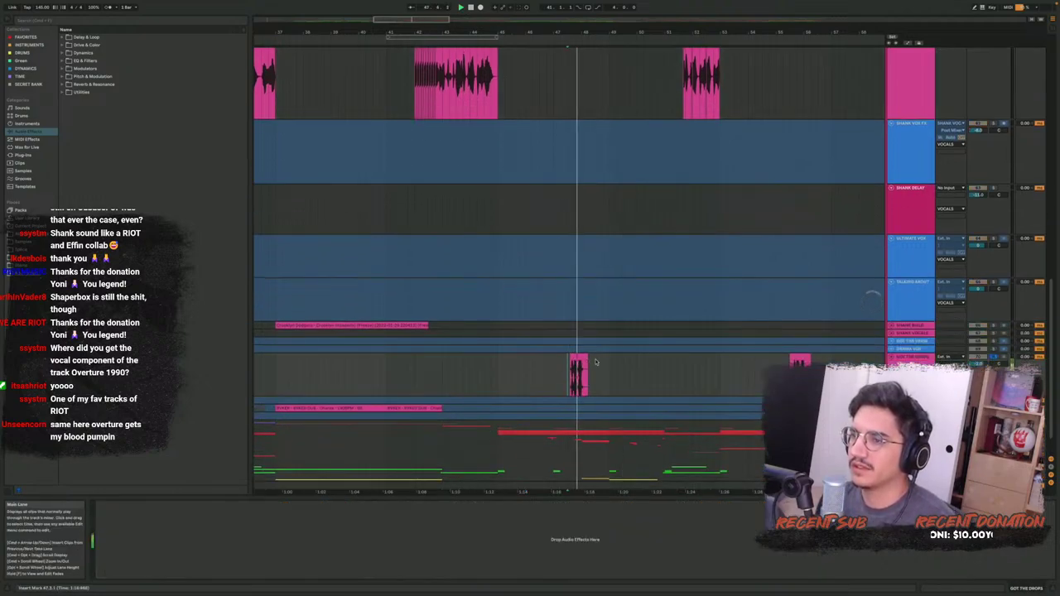
mouse_move(560, 383)
left_mouse_down()
mouse_move(610, 380)
mouse_move(568, 379)
left_mouse_up()
left_click(596, 378)
scroll(568, 379, "up", 5)
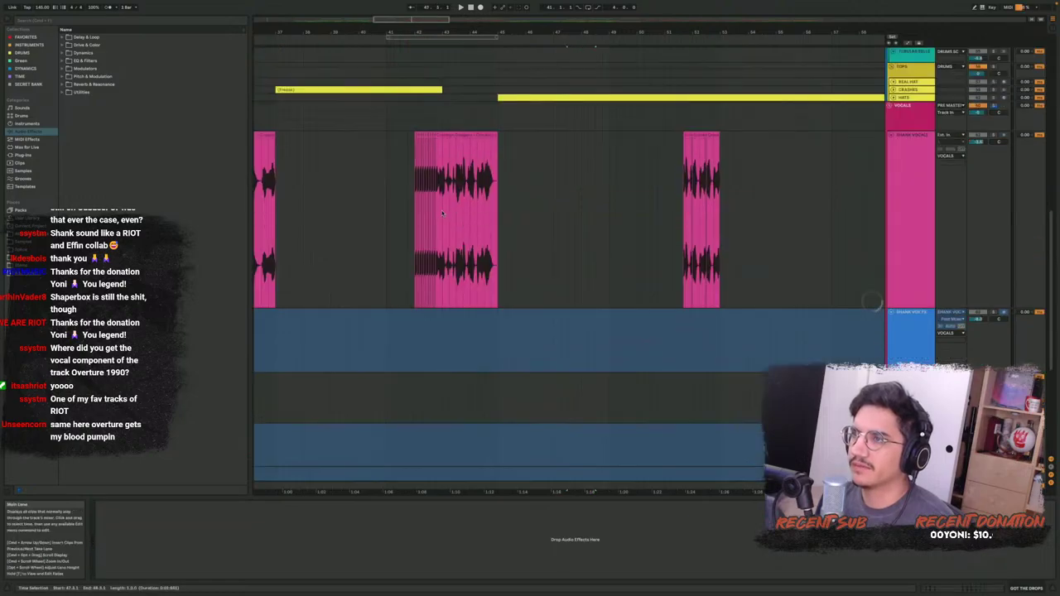
Play SHANK VOCALS from bar 43, then select about two and a half bars around the bar 47 GOT THE DROPS clip
left_click(452, 231)
scroll(497, 265, "down", 8)
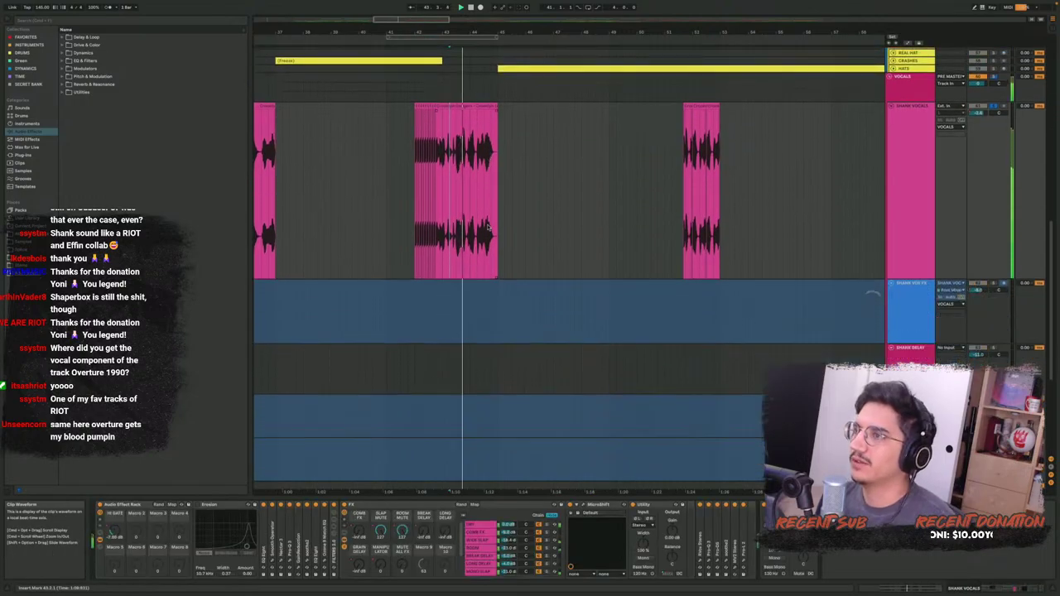
key("space")
left_click_drag(568, 336, 540, 343)
left_click(610, 341)
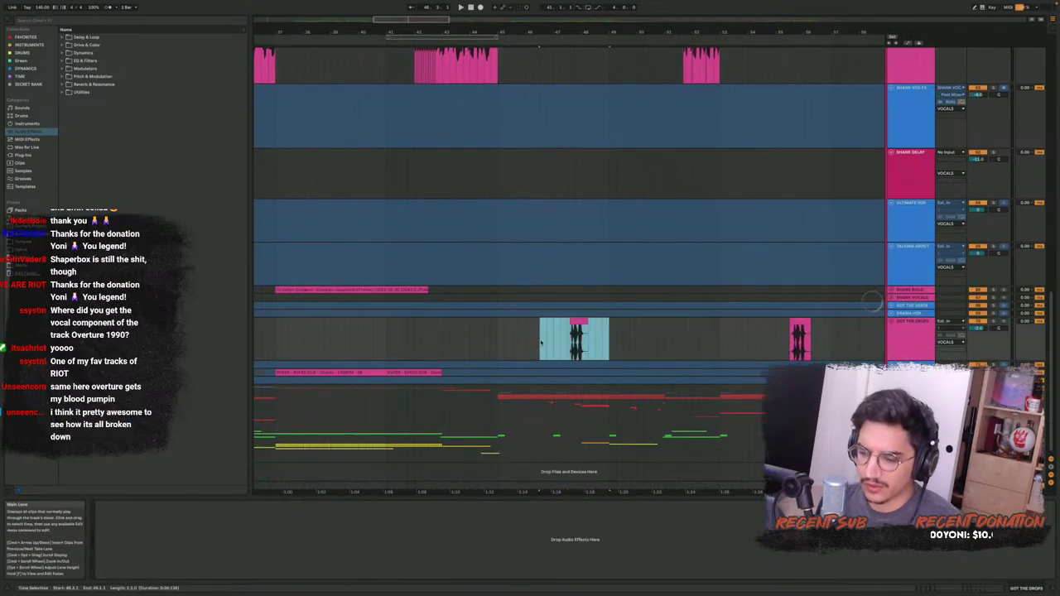
scroll(545, 304, "up", 5)
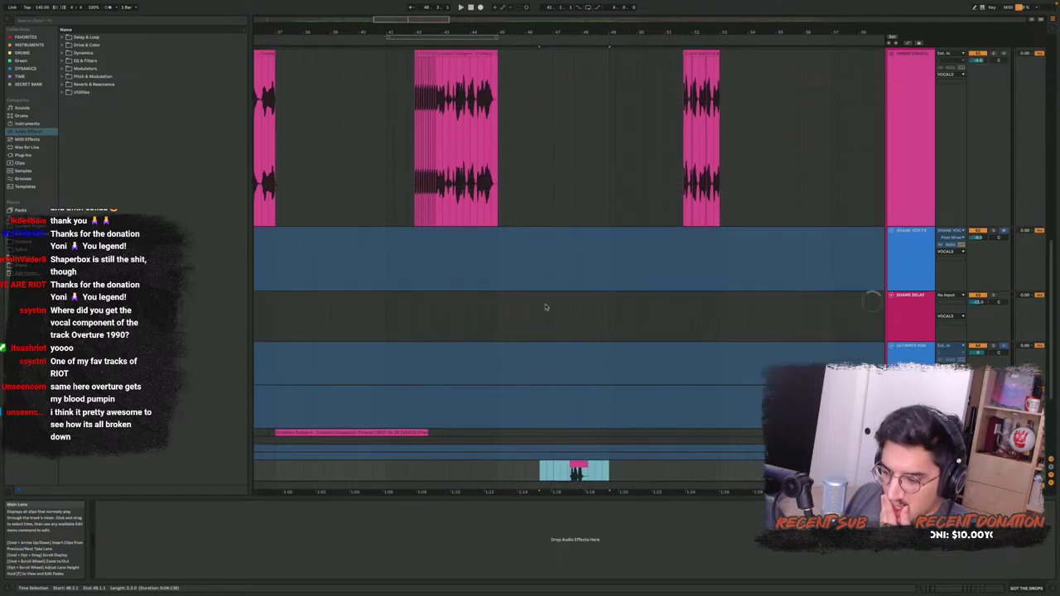
Solo the COMB FX chain in the SHANK VOCALS FX rack and show the COMB FX macro's automation
left_click(456, 190)
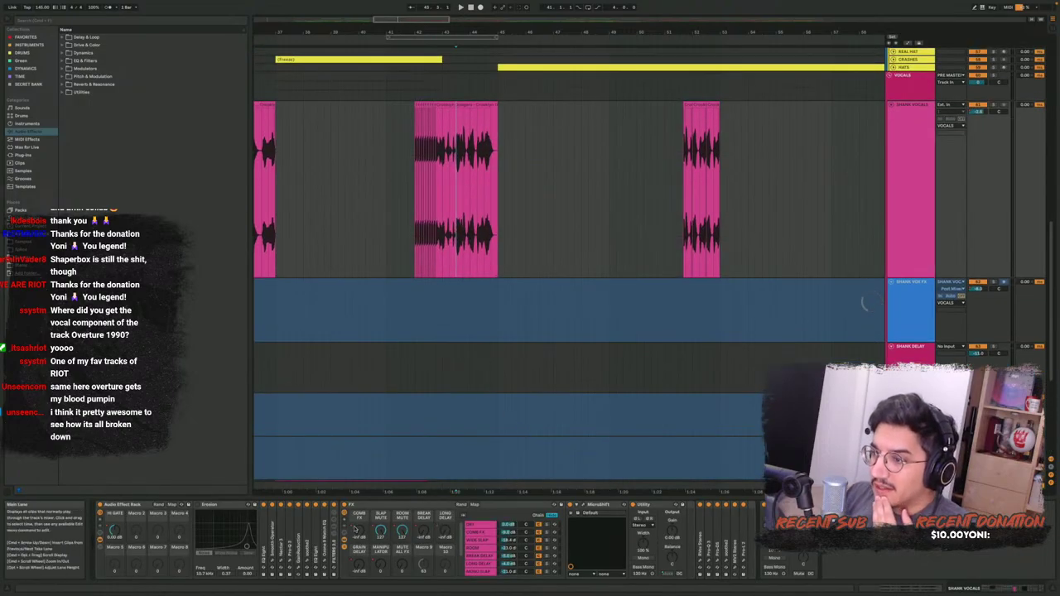
left_click(485, 526)
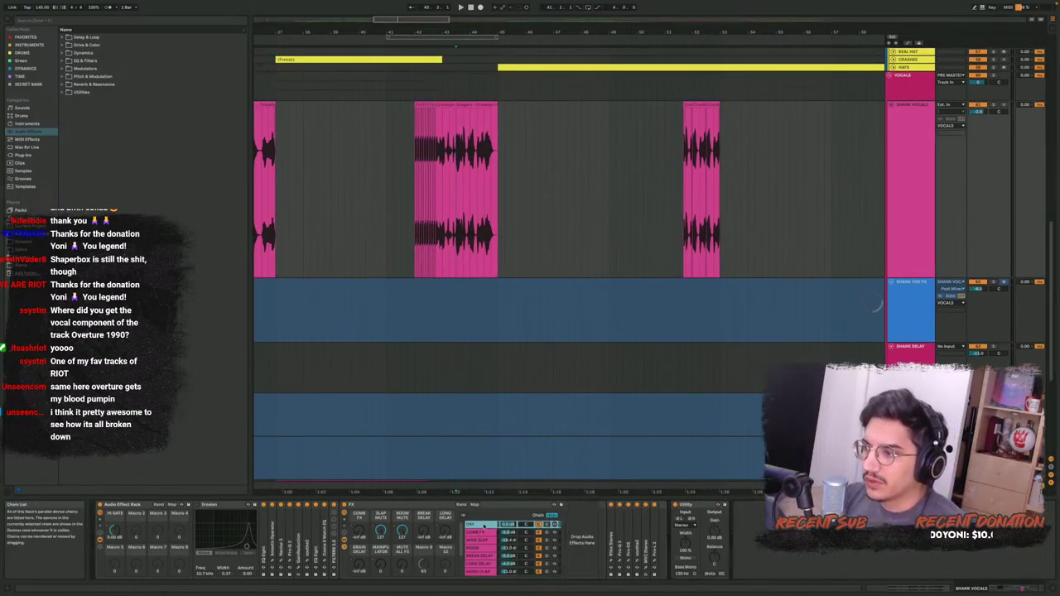
left_click(553, 533)
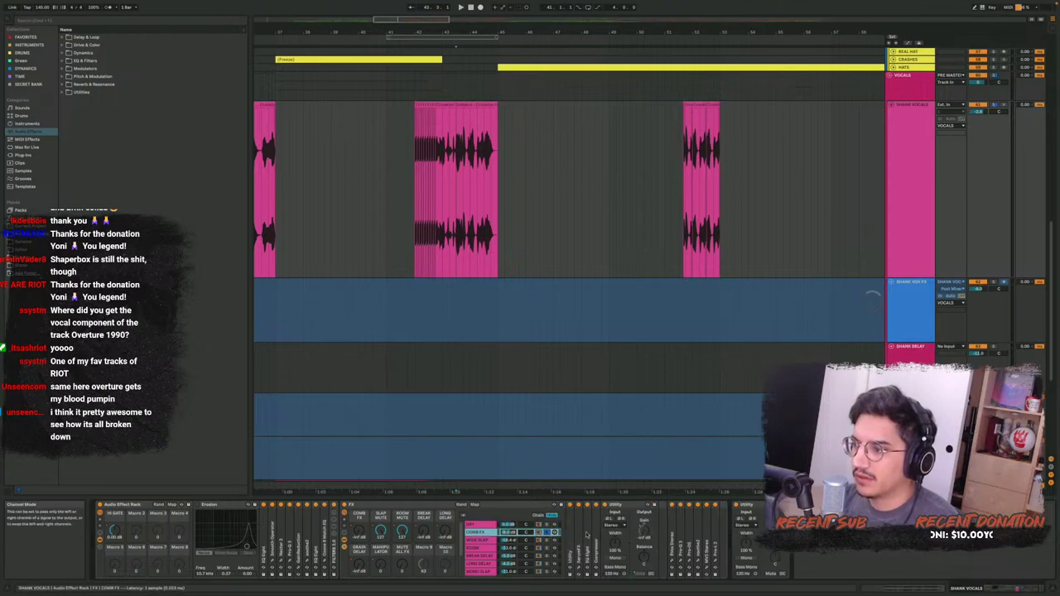
key("a")
left_click(360, 533)
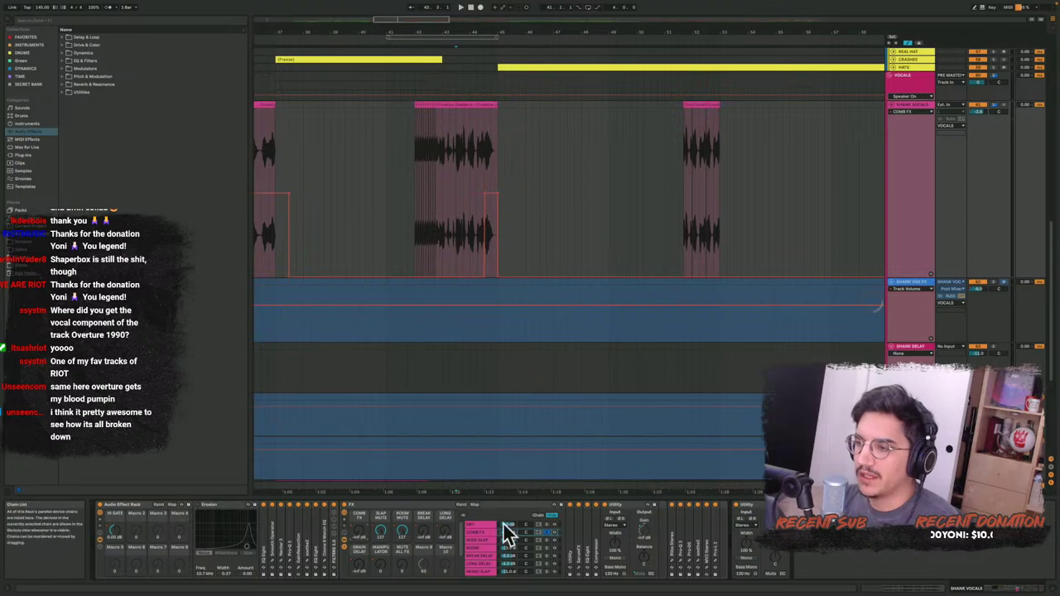
Unfold the COMB FX chain's Utility, play the vocal phrase, and show the Serum FX window over the middle of the arrangement
double_click(570, 540)
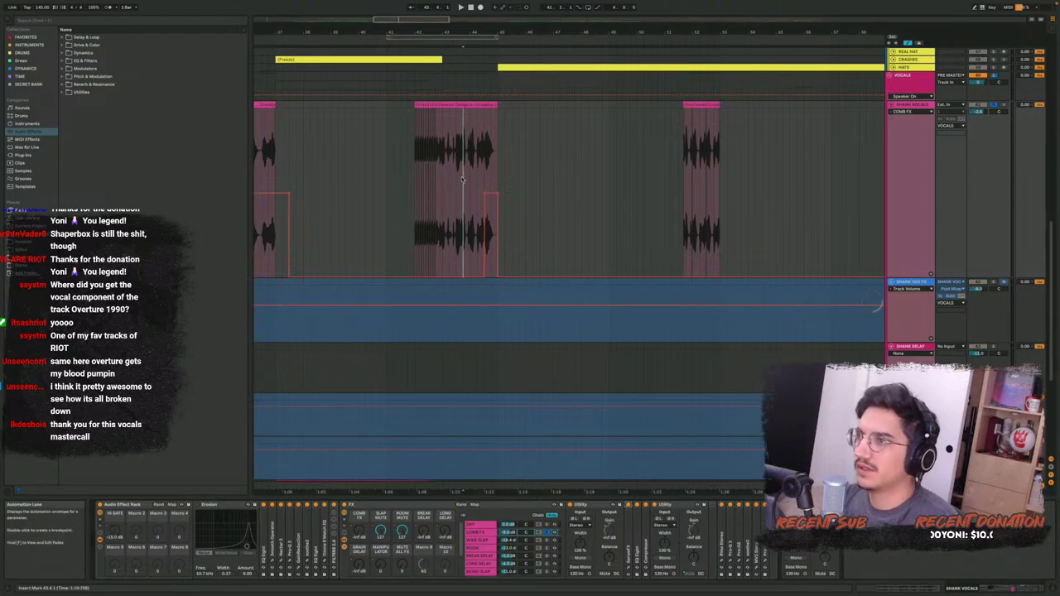
key("space")
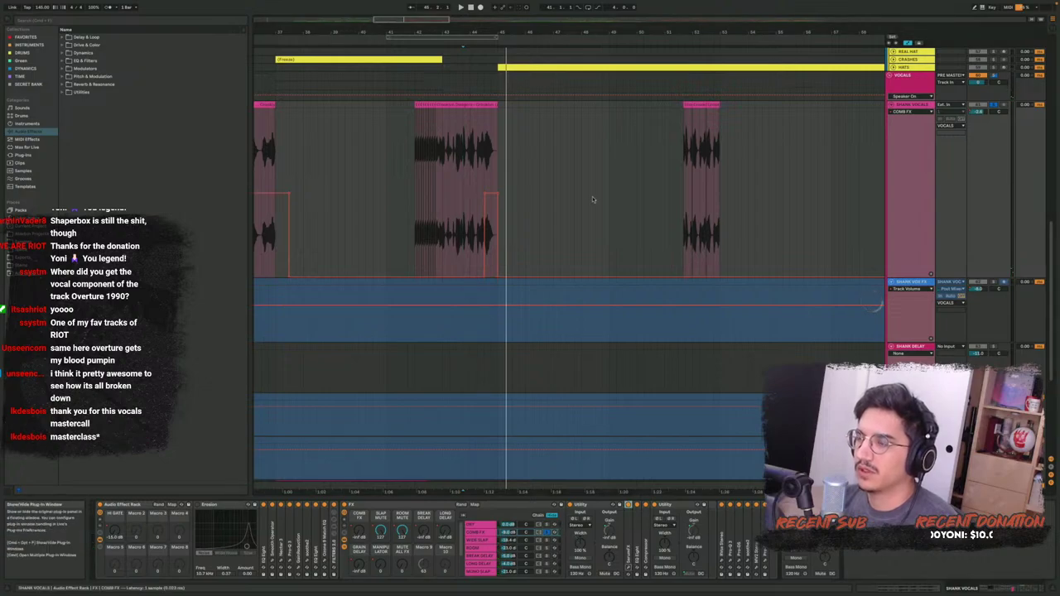
key("ctrl+alt+p")
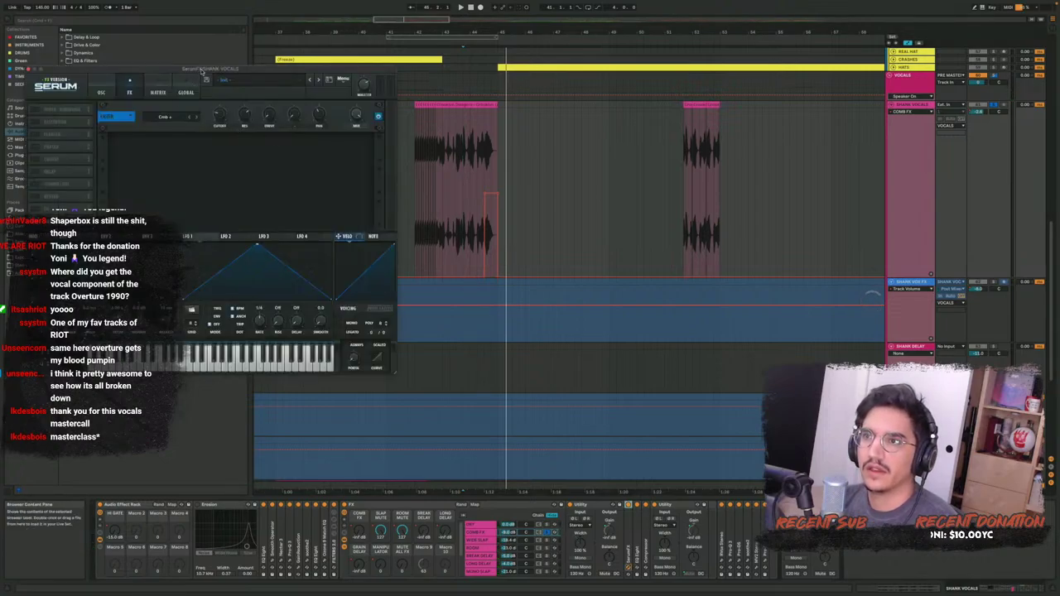
left_click_drag(202, 72, 617, 151)
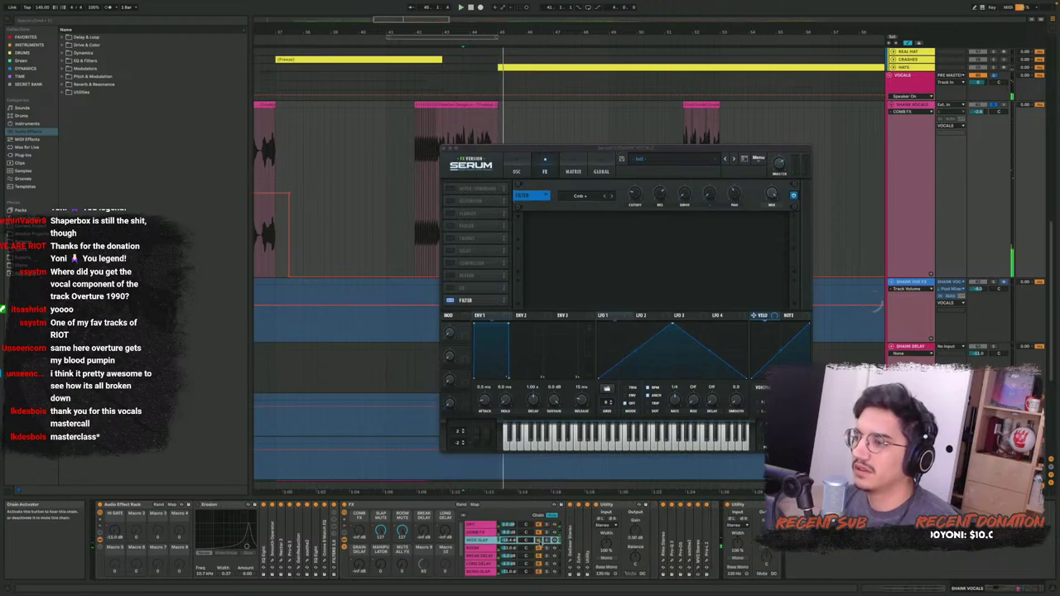
Deactivate the ROOM, BREAK DELAY, LONG DELAY, MONO SLAP, CHORUS, GRAIN DELAY and MANIPULATOR chains in the FX rack
left_click(541, 548)
left_click(539, 559)
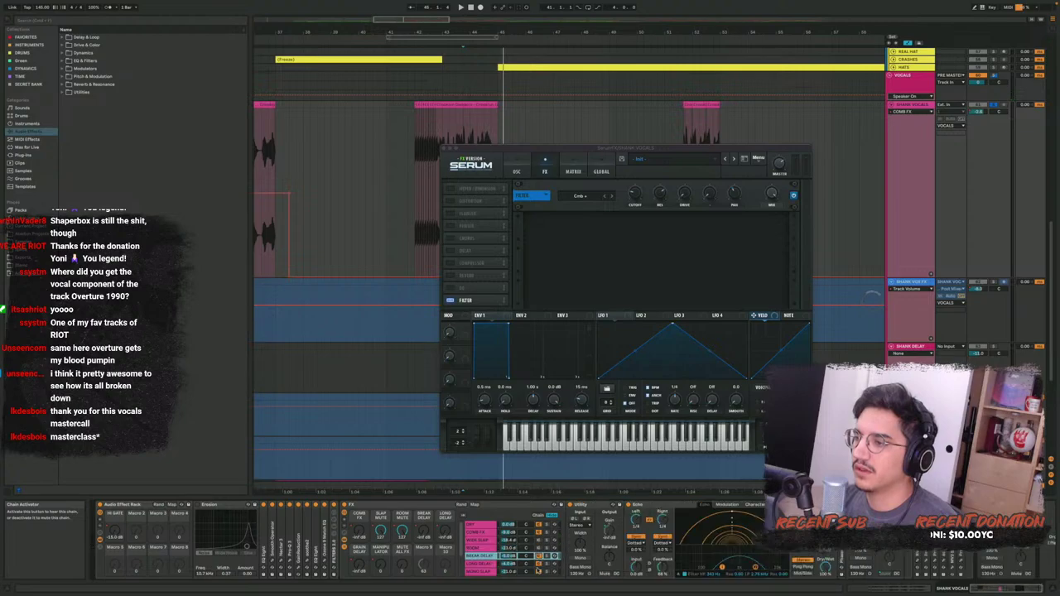
left_click(539, 564)
left_click(538, 573)
scroll(538, 570, "down", 3)
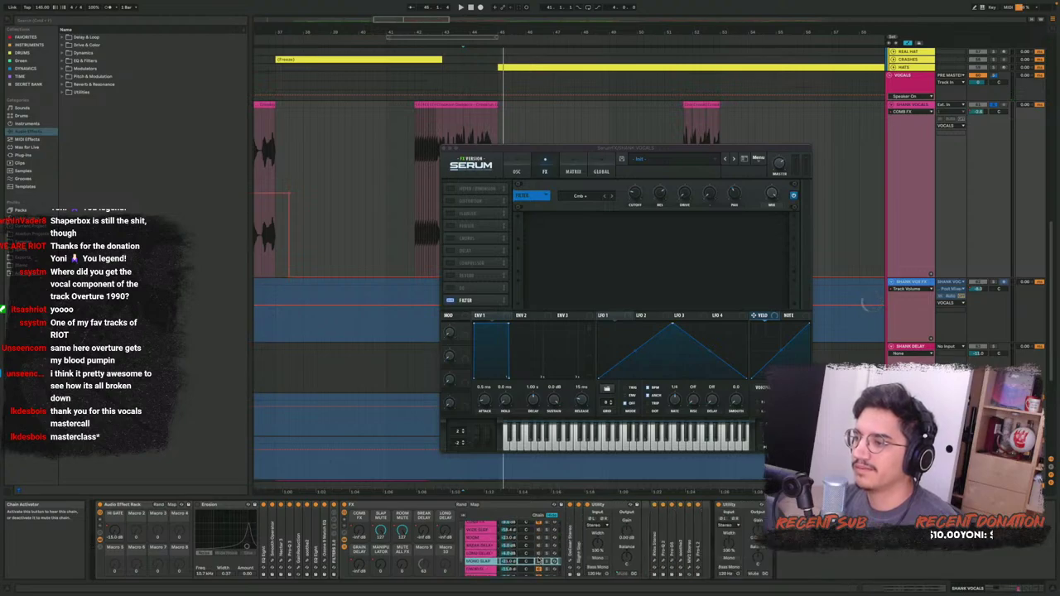
left_click(538, 559)
left_click(538, 567)
left_click(539, 574)
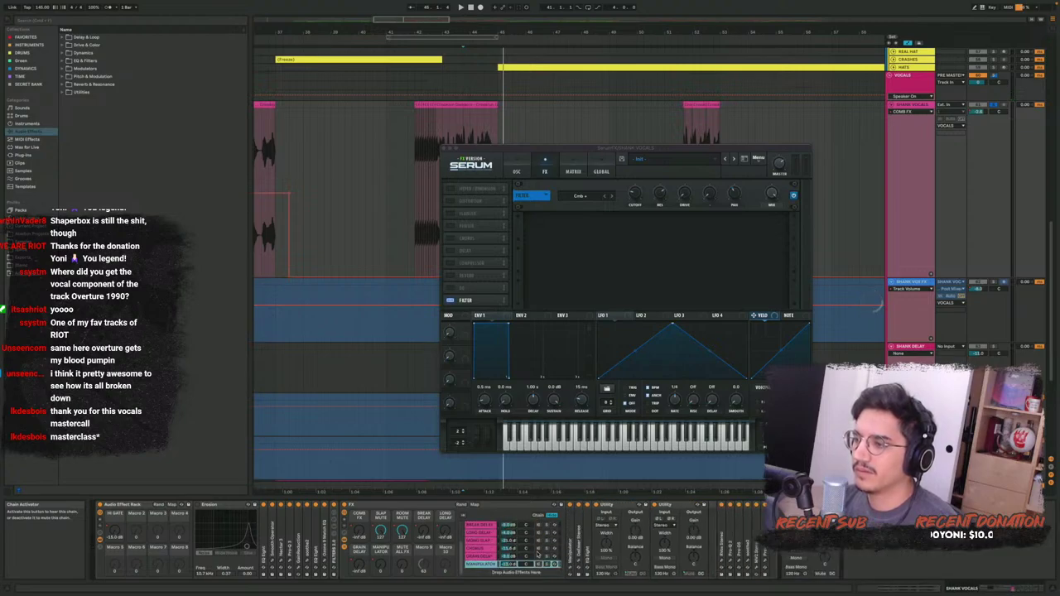
Return to the COMB FX chain, play the phrase with only DRY and COMB FX active, and close the Serum FX window
scroll(539, 560, "up", 3)
left_click(480, 532)
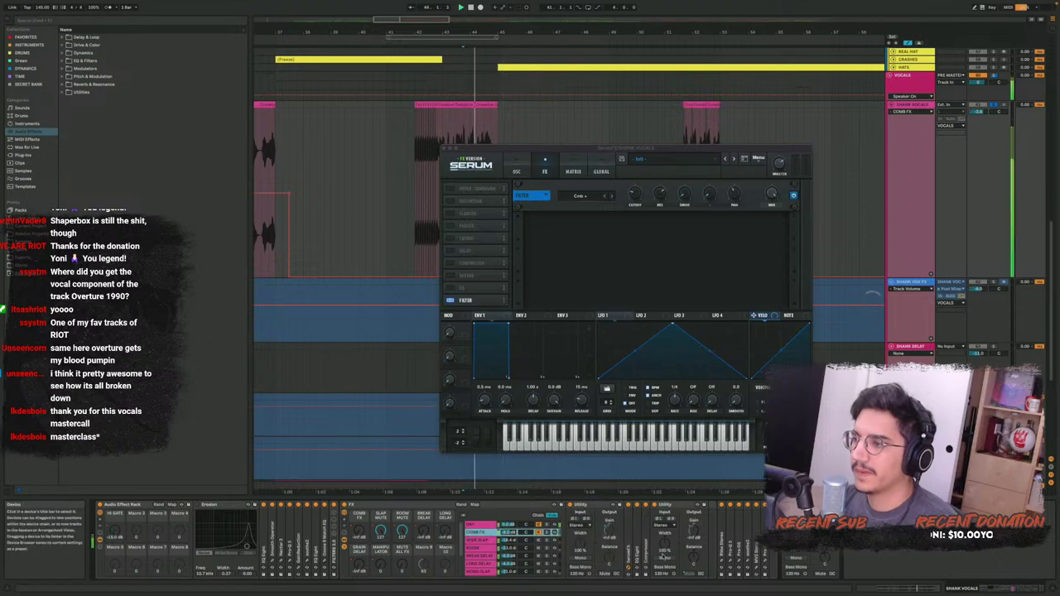
key("space")
left_click(629, 570)
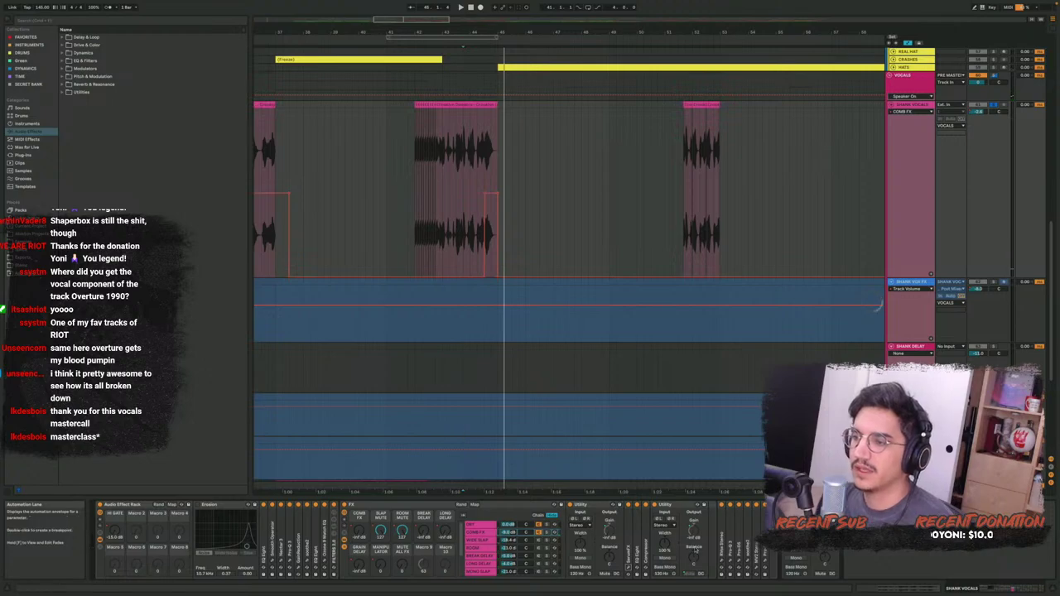
Activate the WIDE SLAP chain, play the phrase from bar 42 with it soloed, and turn its solo off
left_click(538, 541)
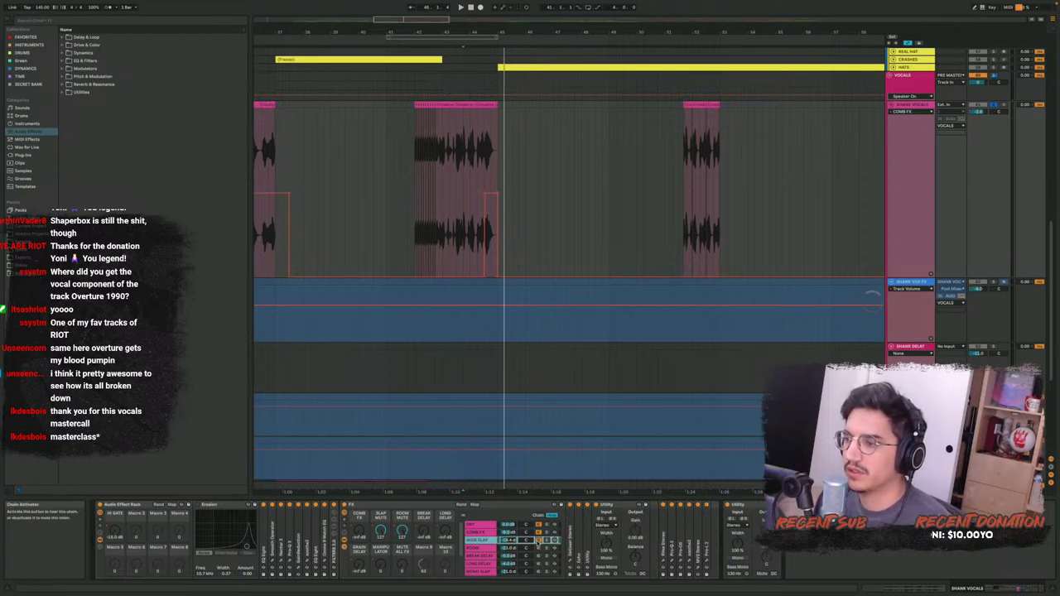
left_click(415, 188)
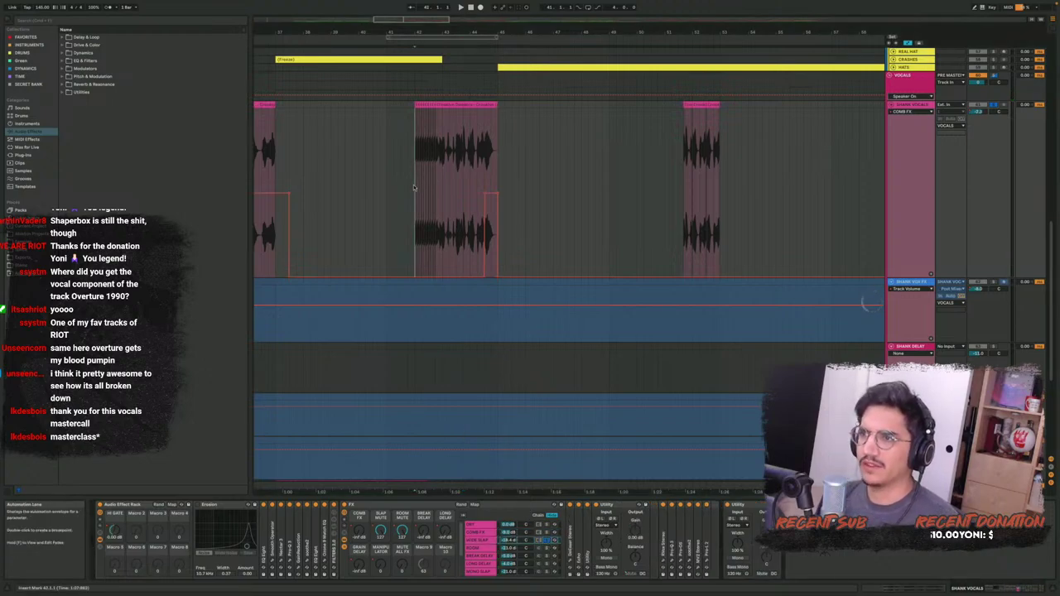
key("space")
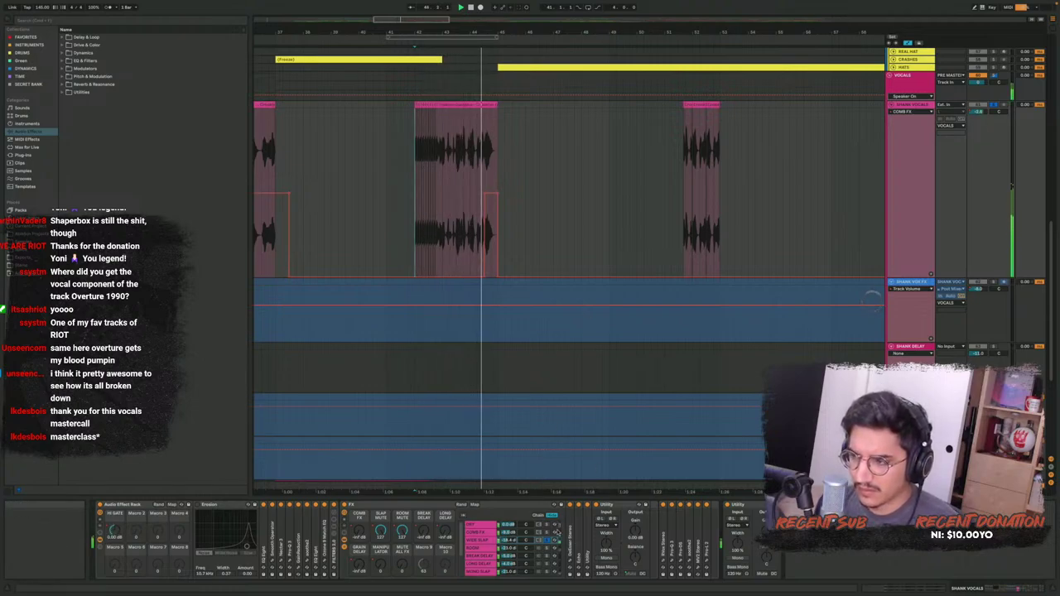
key("space")
left_click(548, 540)
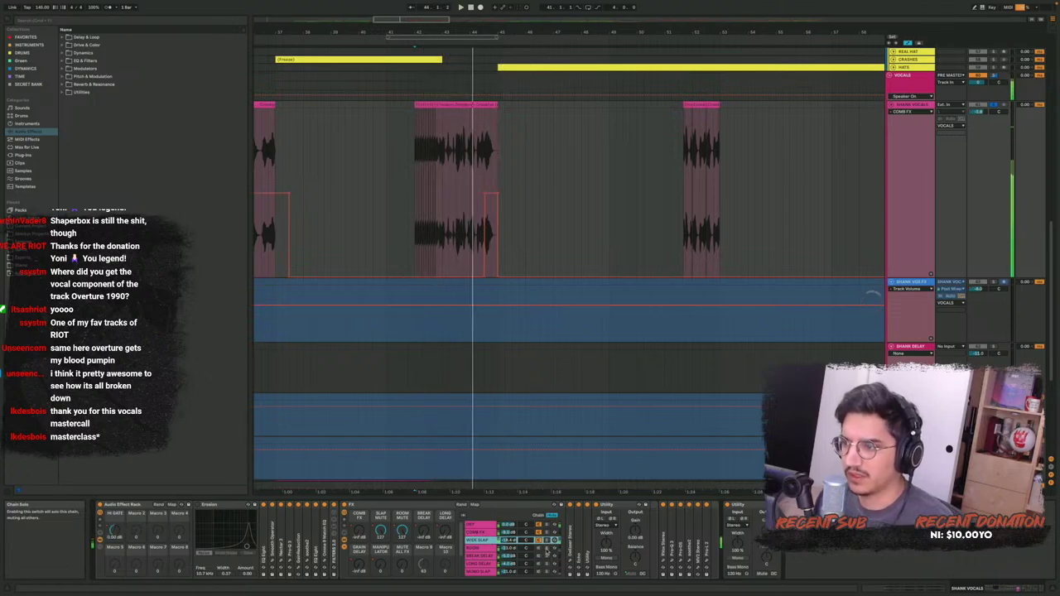
Activate the ROOM chain and play the phrase from bar 43 with ROOM and BREAK DELAY soloed in turn
left_click(539, 548)
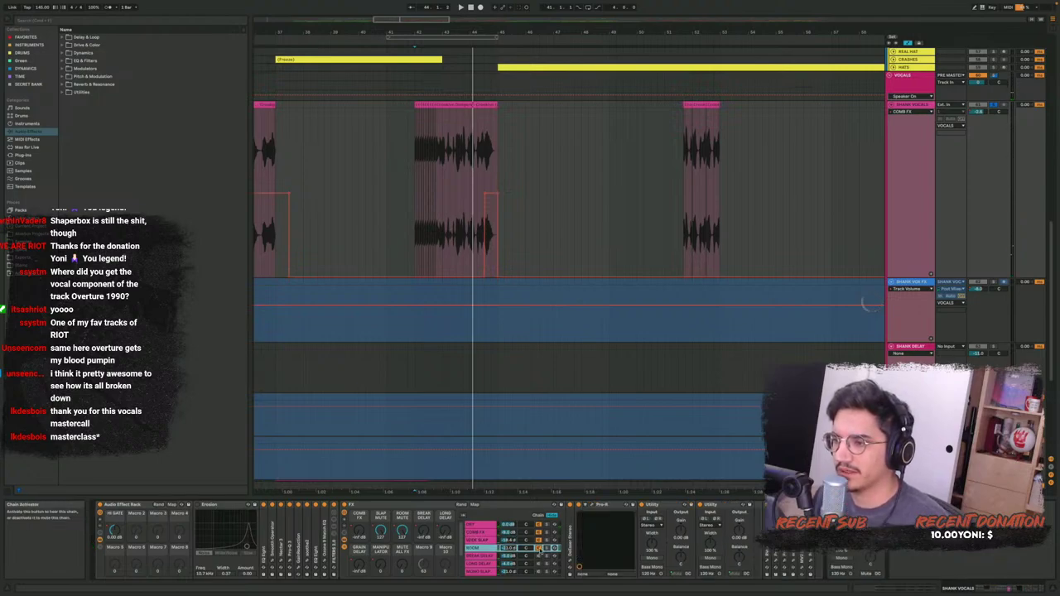
left_click(449, 161)
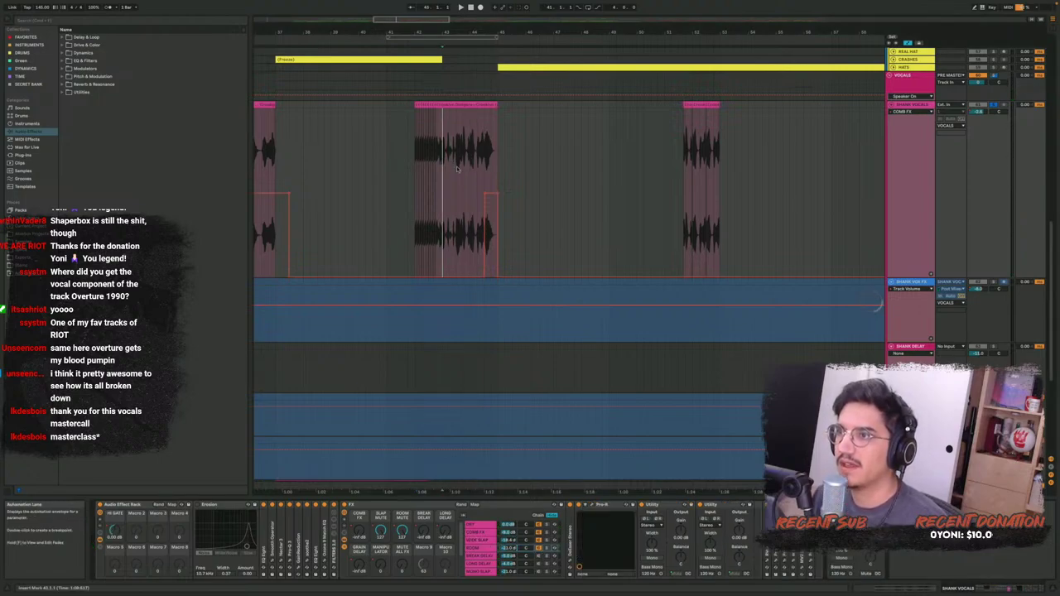
left_click(553, 550)
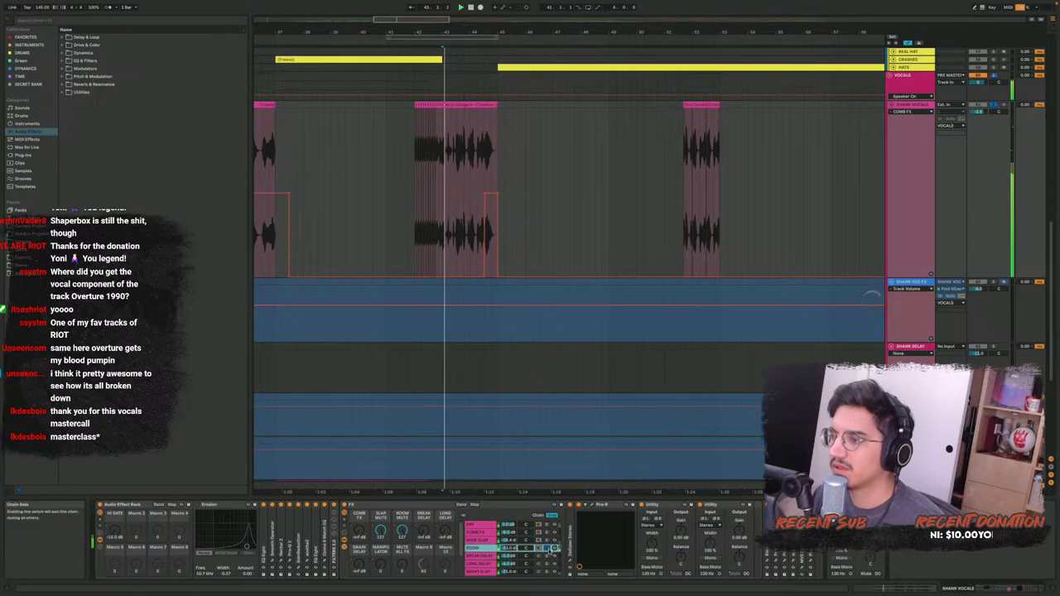
left_click(548, 556)
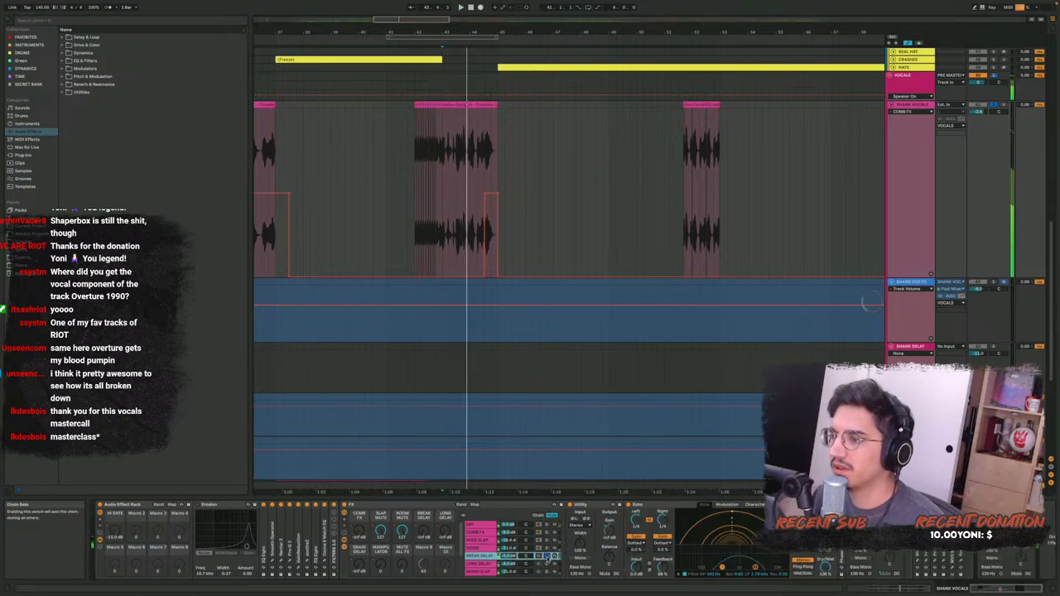
key("space")
key("space")
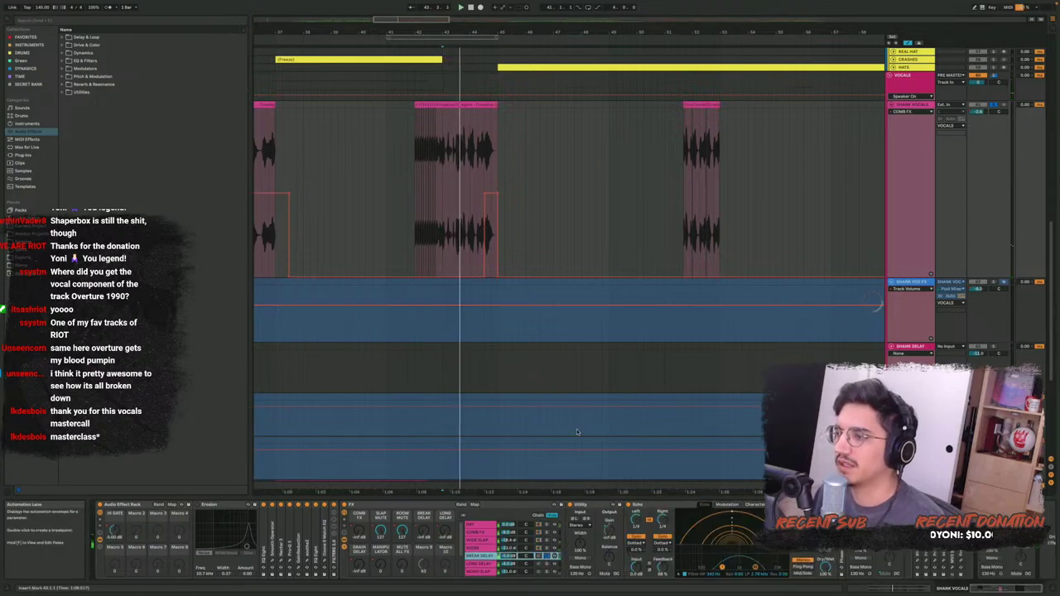
Find the BREAK DELAY macro's automation across the whole song and play the vocal phrase near bar 76 that uses it
key("a")
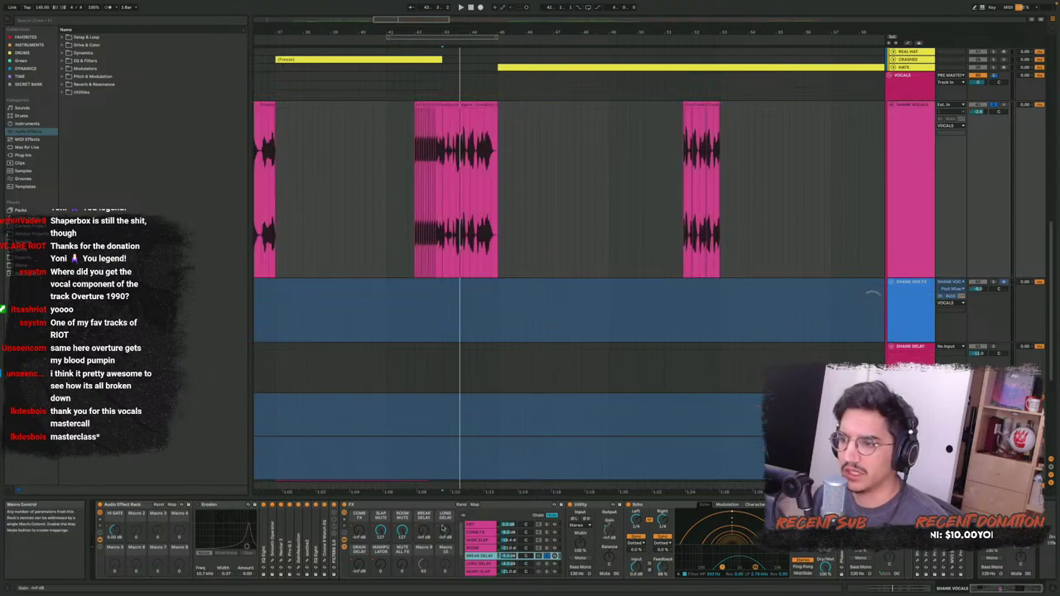
scroll(515, 220, "down", 5)
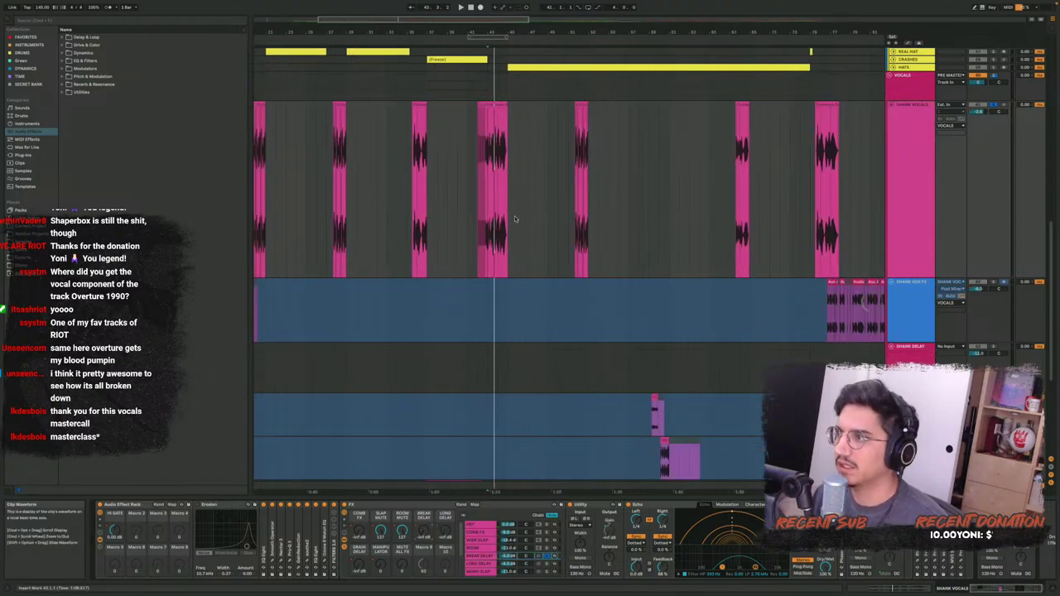
key("a")
scroll(483, 187, "up", 10)
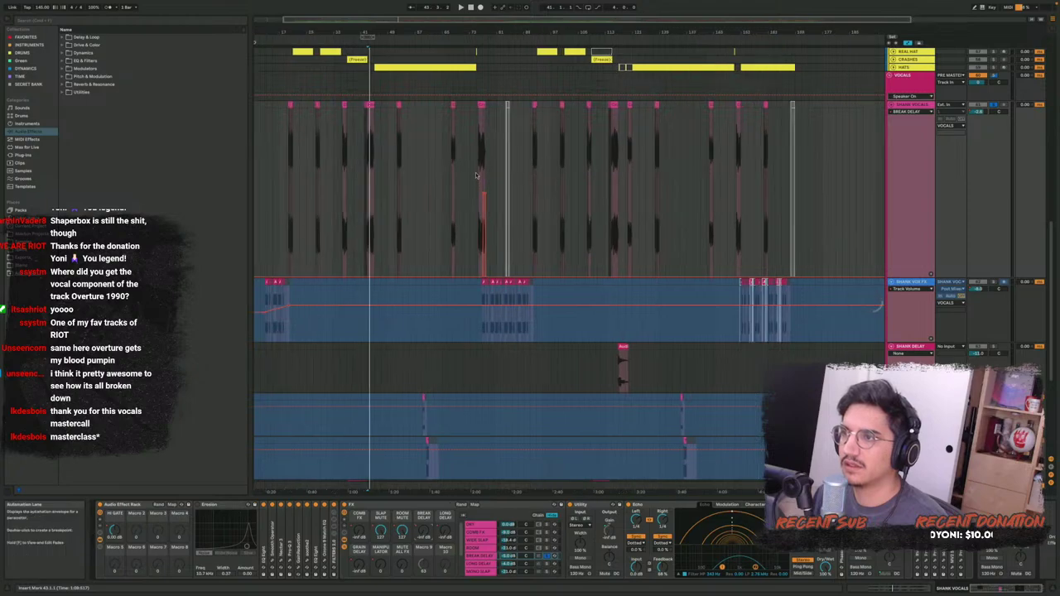
left_click(616, 171)
key("space")
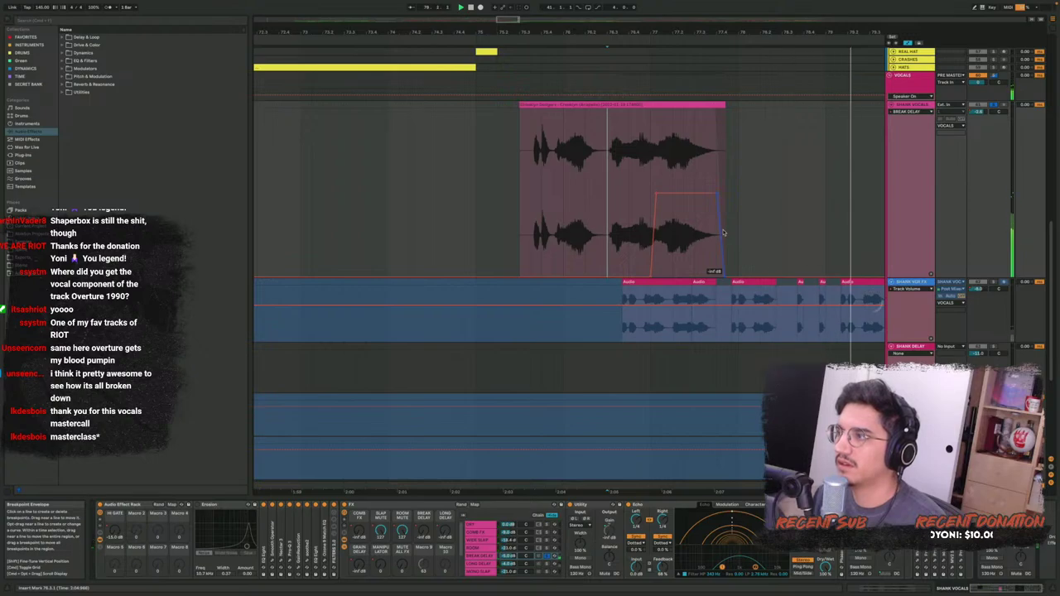
scroll(730, 188, "down", 10)
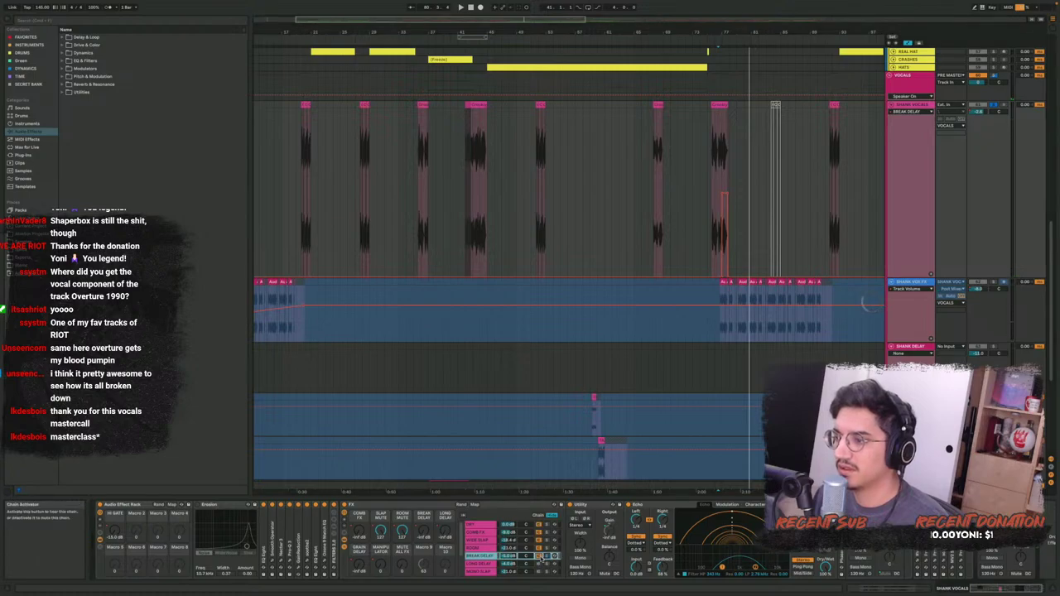
Solo the LONG DELAY chain, show its macro's automation, and play the automated vocal phrase from bar 35
left_click(540, 563)
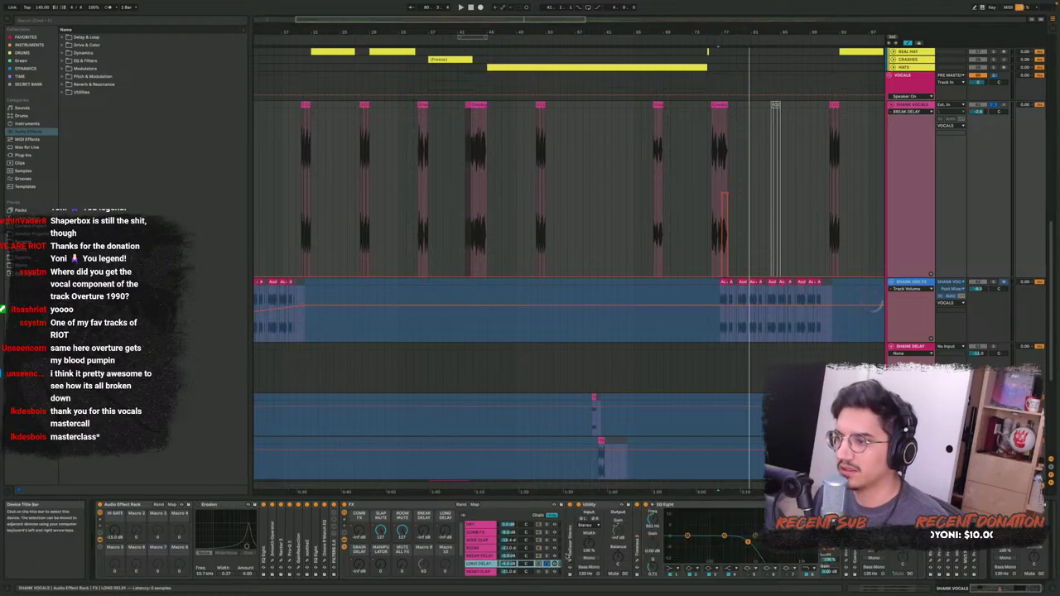
left_click(439, 538)
scroll(417, 146, "up", 7)
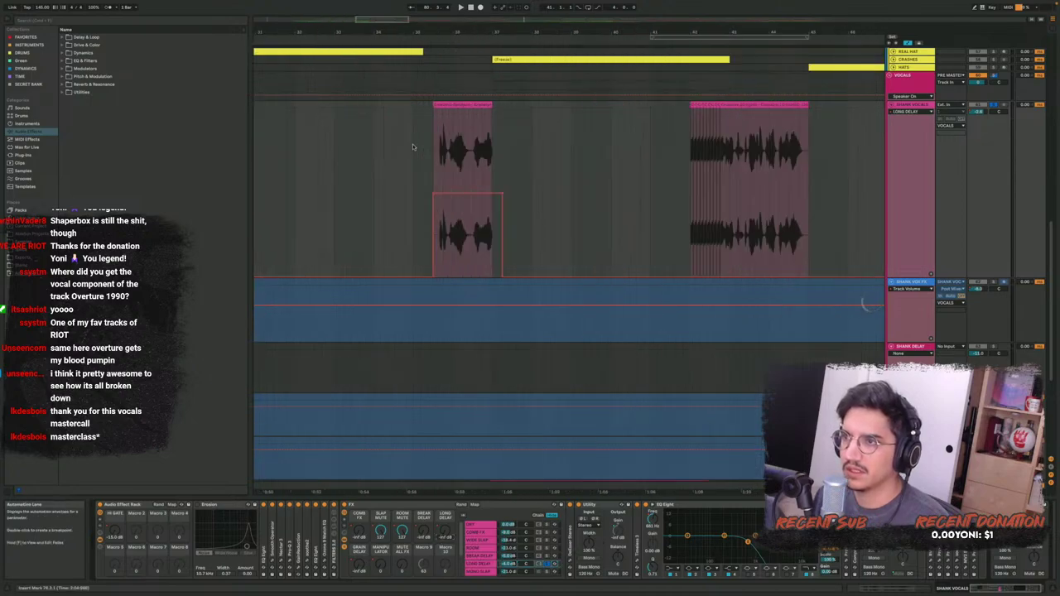
left_click(423, 145)
key("space")
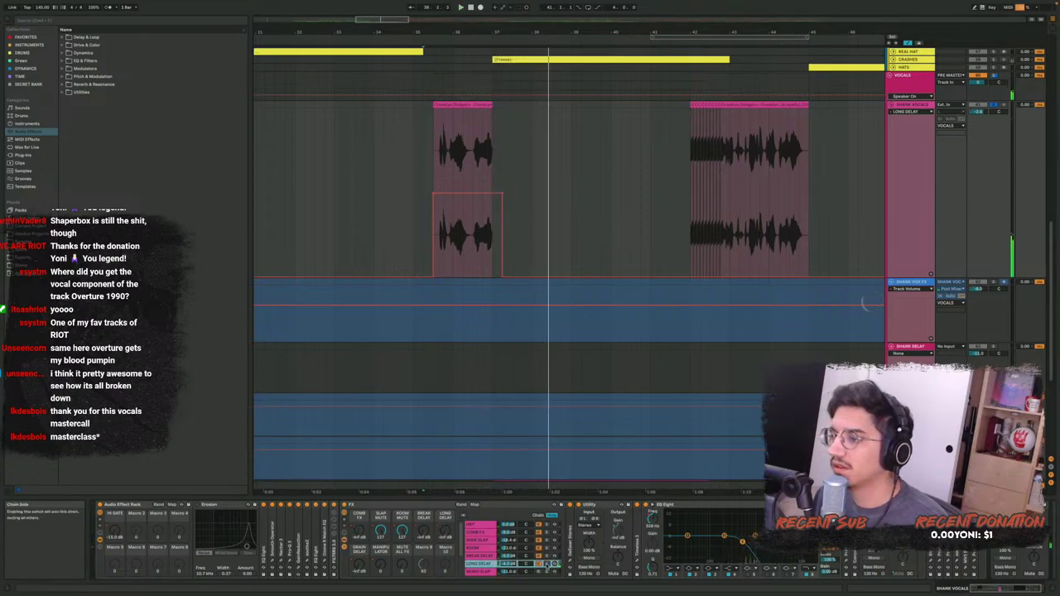
Activate the MONO SLAP chain, play the vocal phrase from bar 35 with it soloed, and turn its solo off
scroll(547, 560, "down", 3)
left_click(540, 545)
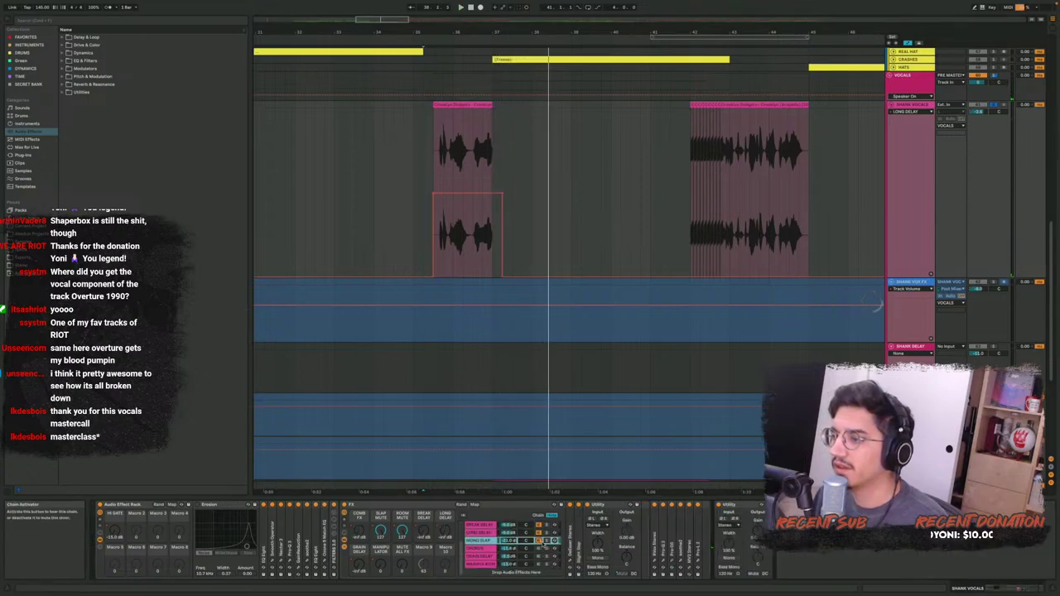
scroll(491, 163, "down", 2)
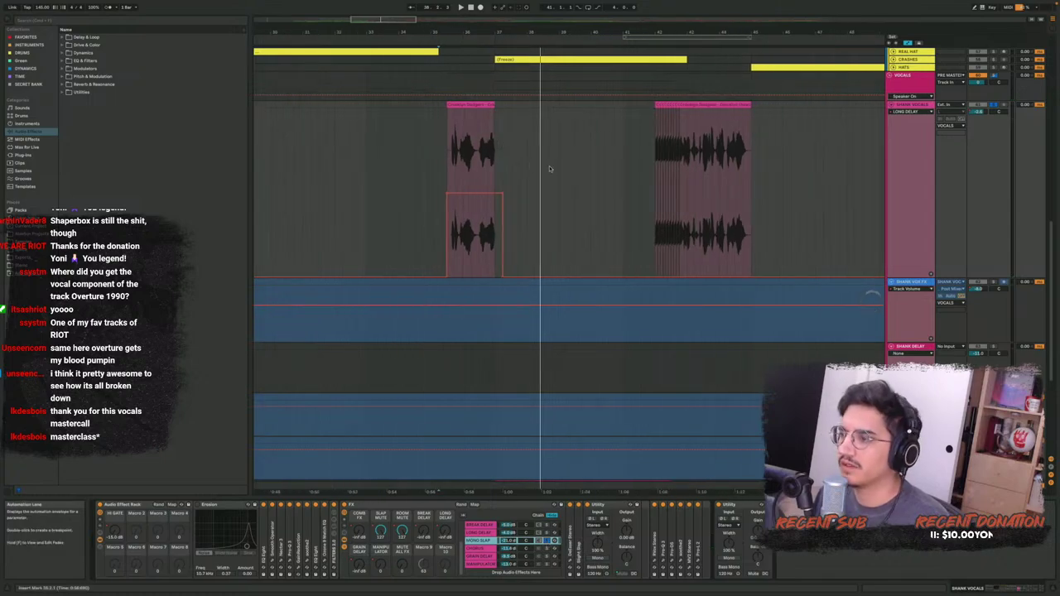
scroll(565, 160, "down", 5)
scroll(352, 147, "up", 6)
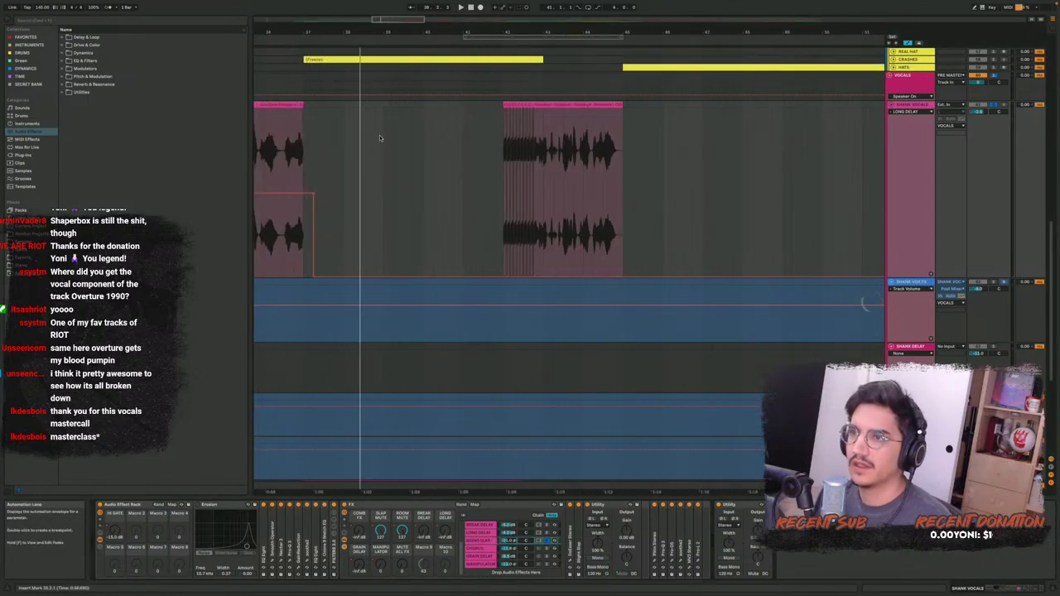
key("space")
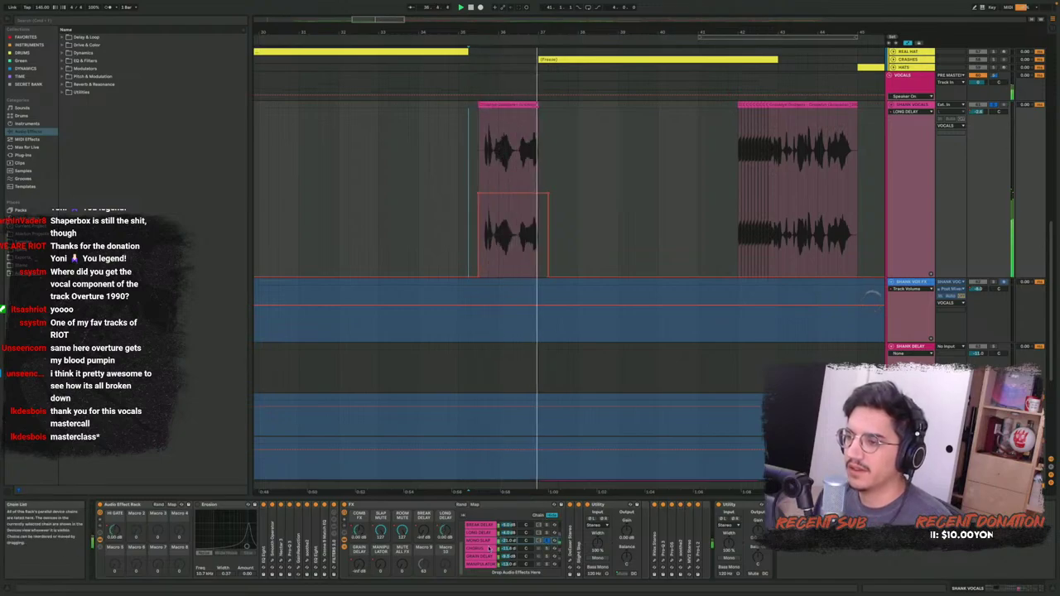
key("space")
key("space")
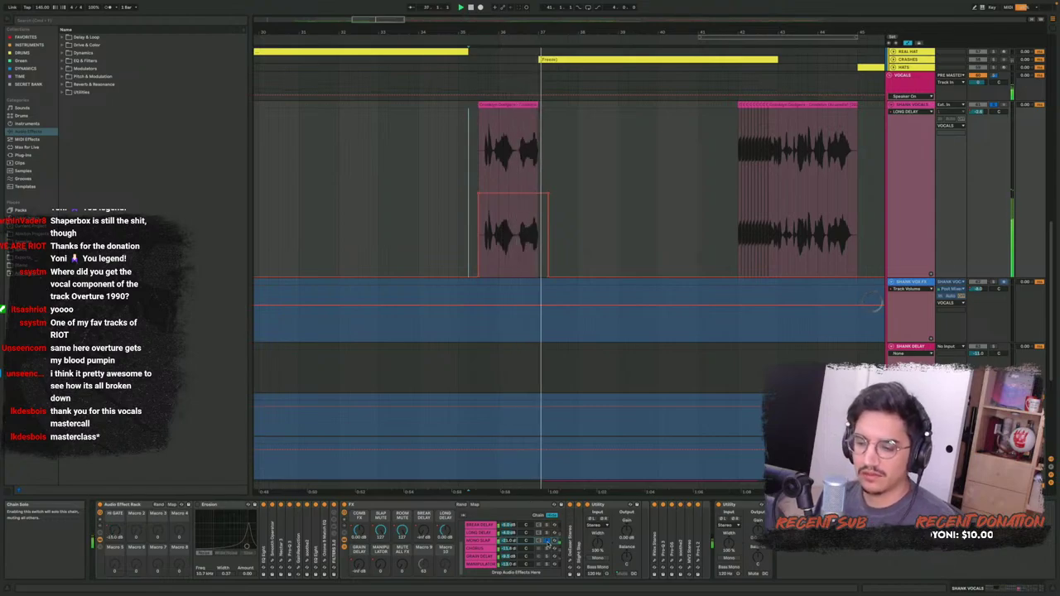
key("space")
left_click(547, 541)
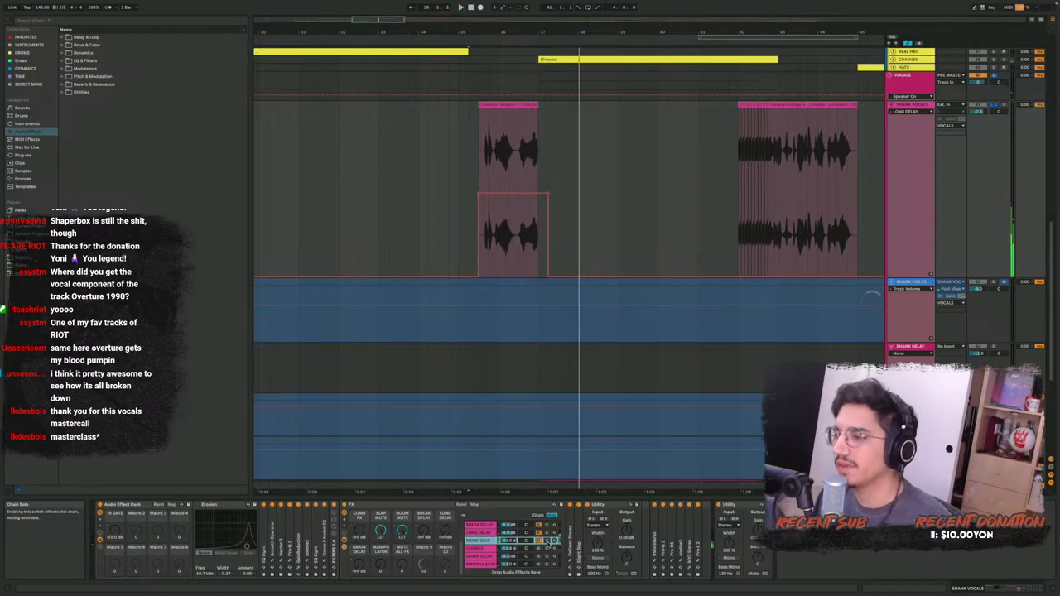
Activate and solo the CHORUS chain, play the bar 35 phrase through it, and view its MicroShift plug-in
left_click(539, 549)
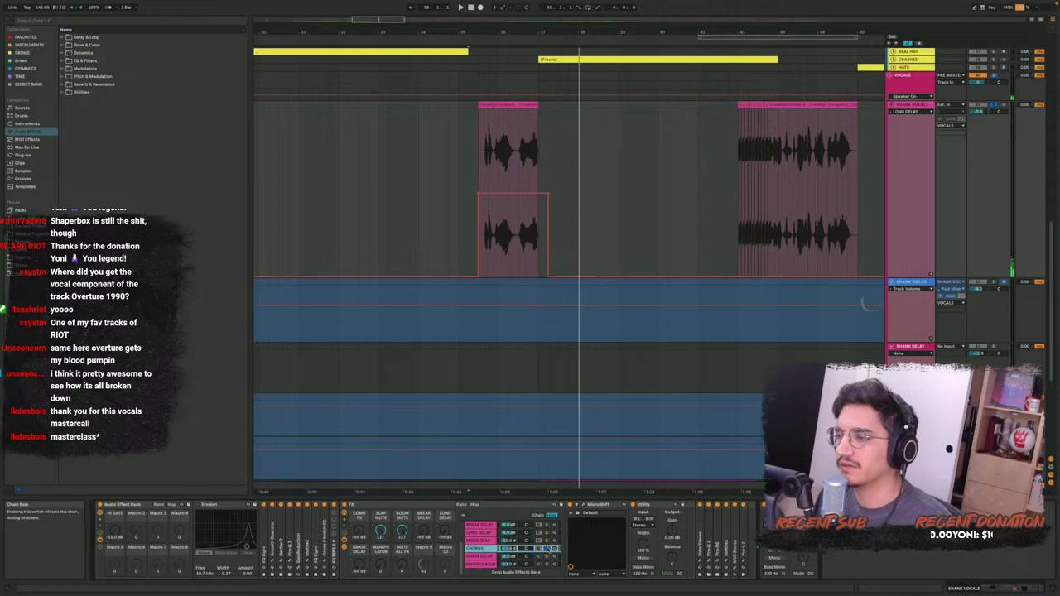
key("space")
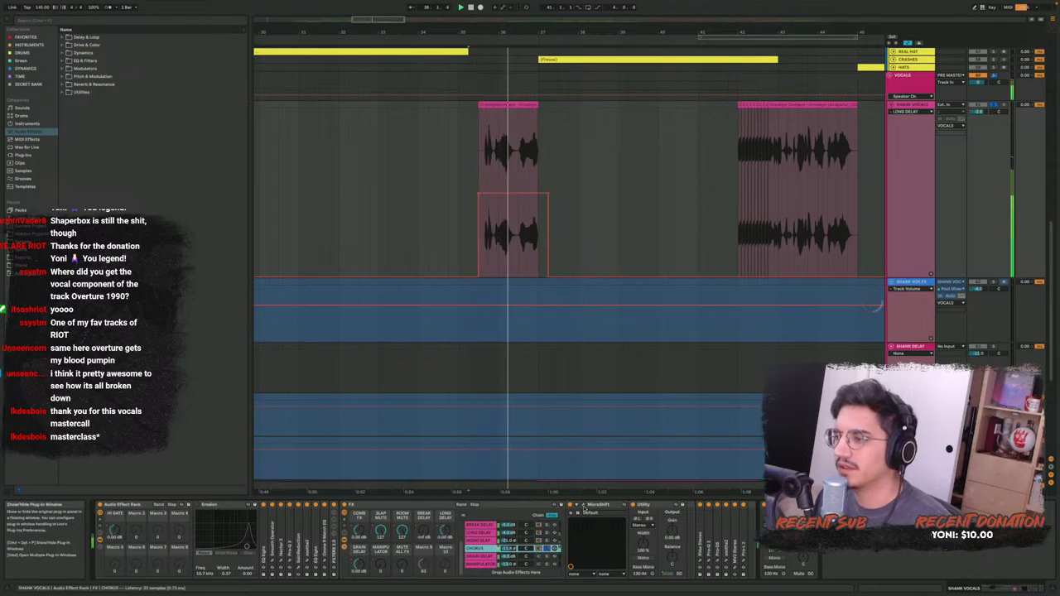
left_click(585, 508)
left_click(585, 508)
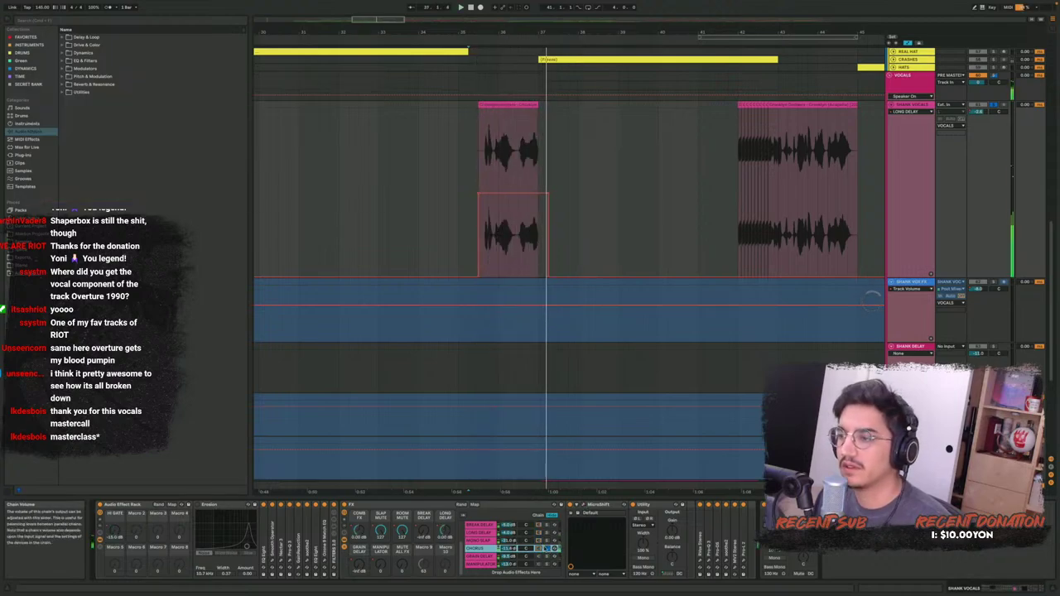
Solo the GRAIN DELAY chain, show its macro's automation, and play the automated vocal phrase near bar 67
left_click(545, 556)
key("space")
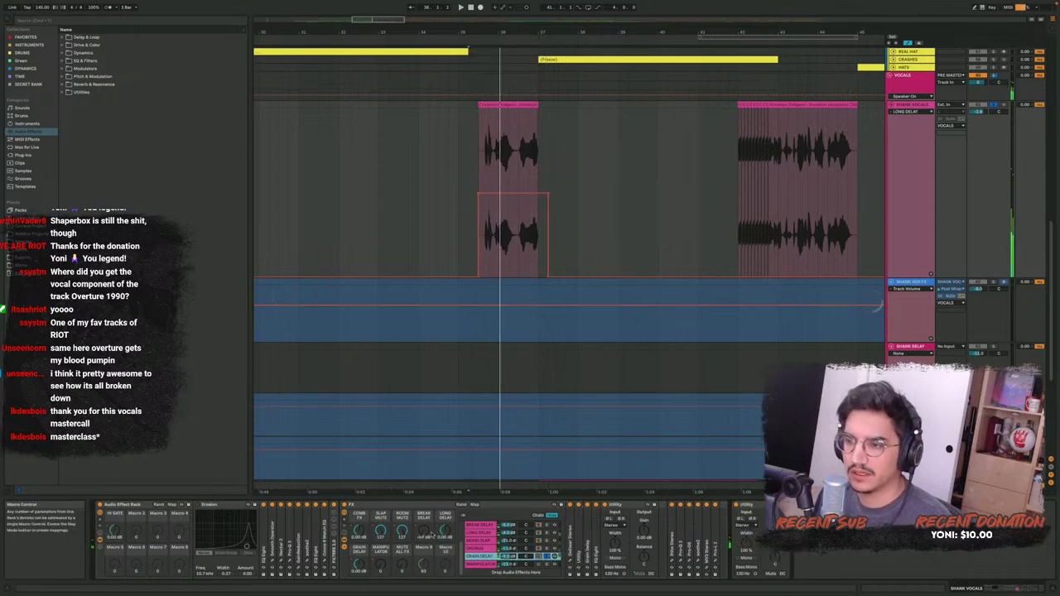
left_click(360, 567)
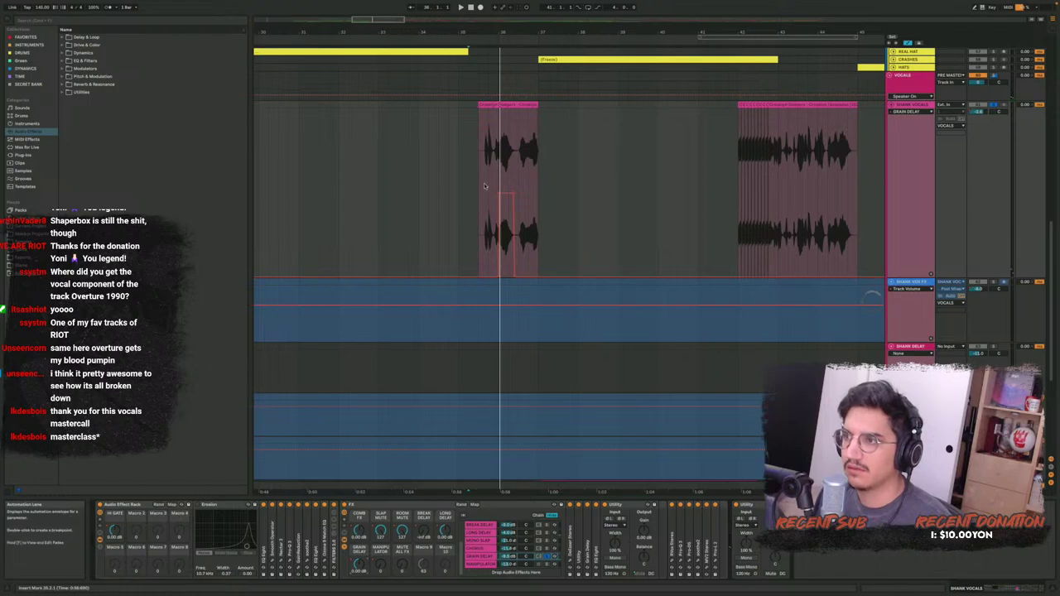
scroll(490, 179, "down", 10)
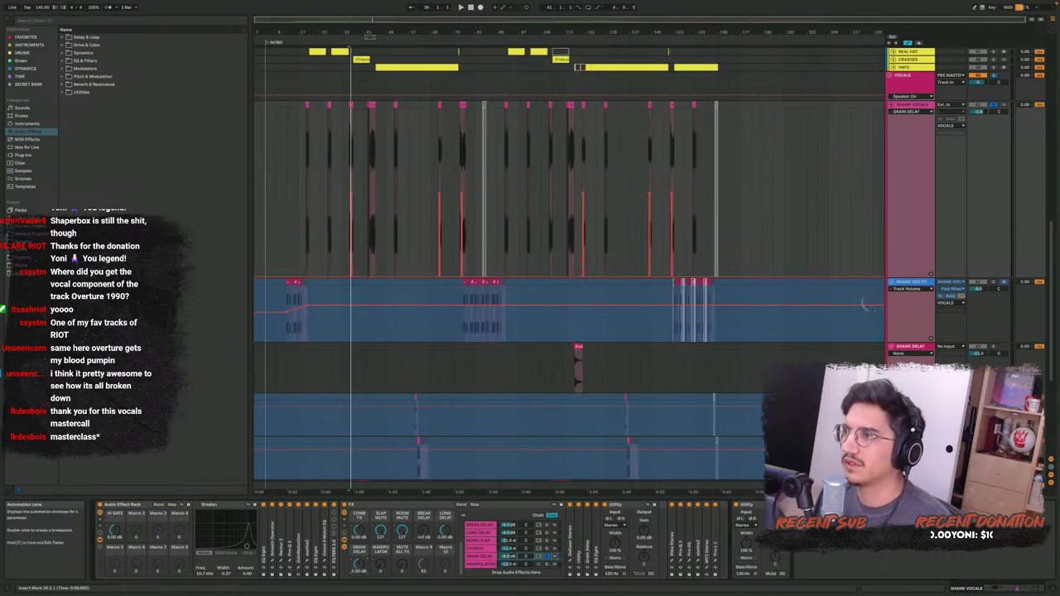
scroll(484, 143, "up", 8)
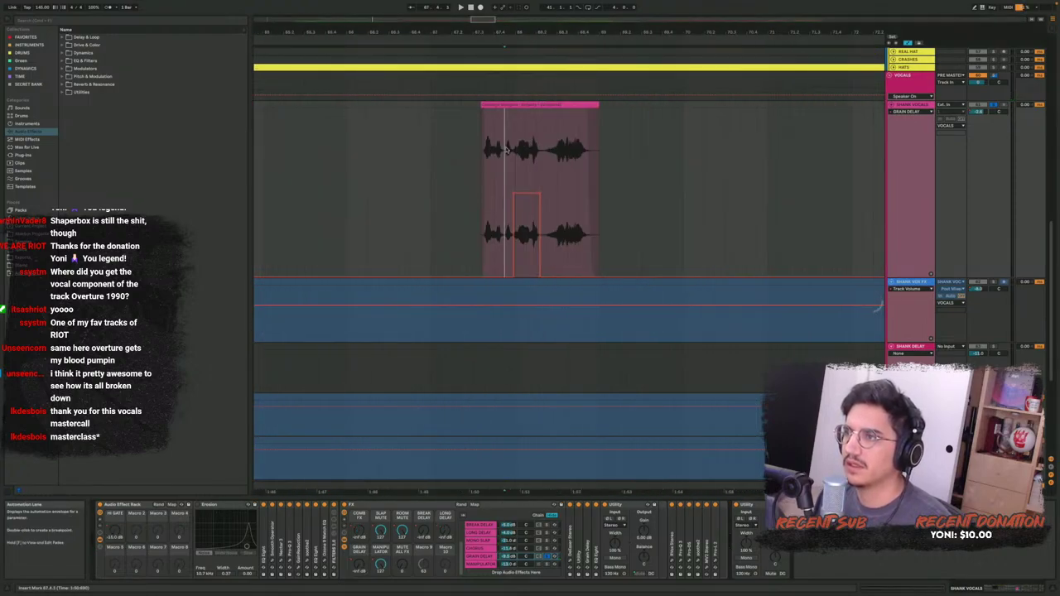
key("space")
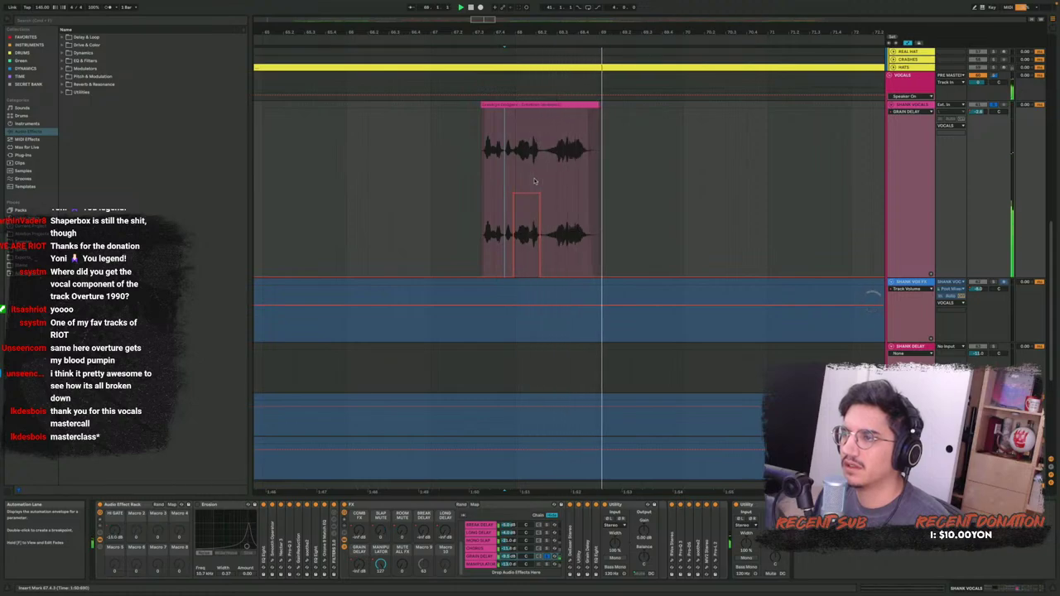
Replay the bar 67 phrase while switching the GRAIN DELAY chain's activator to compare the sound with and without it
key("space")
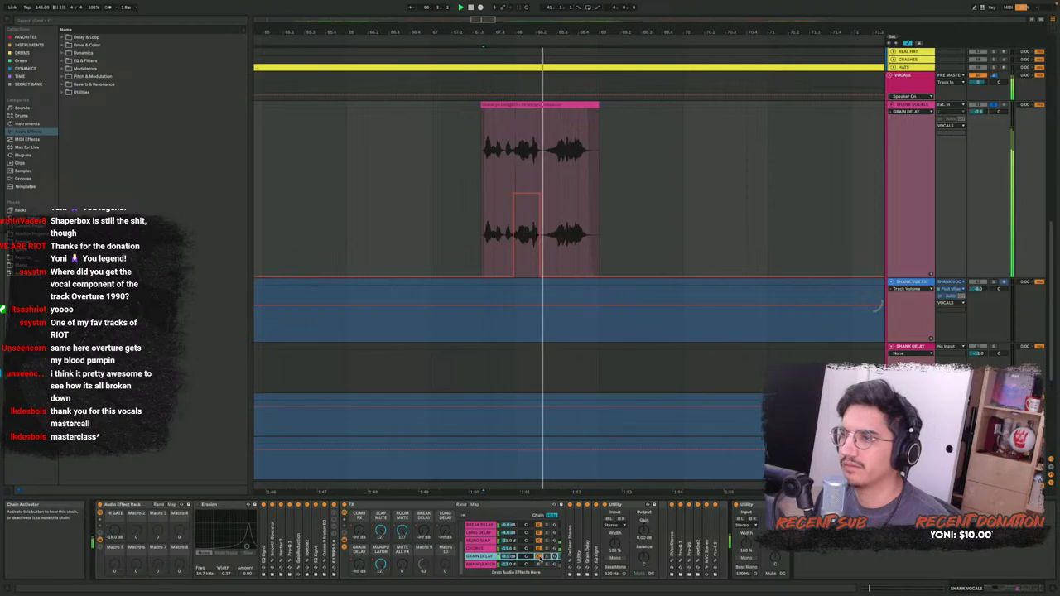
key("space")
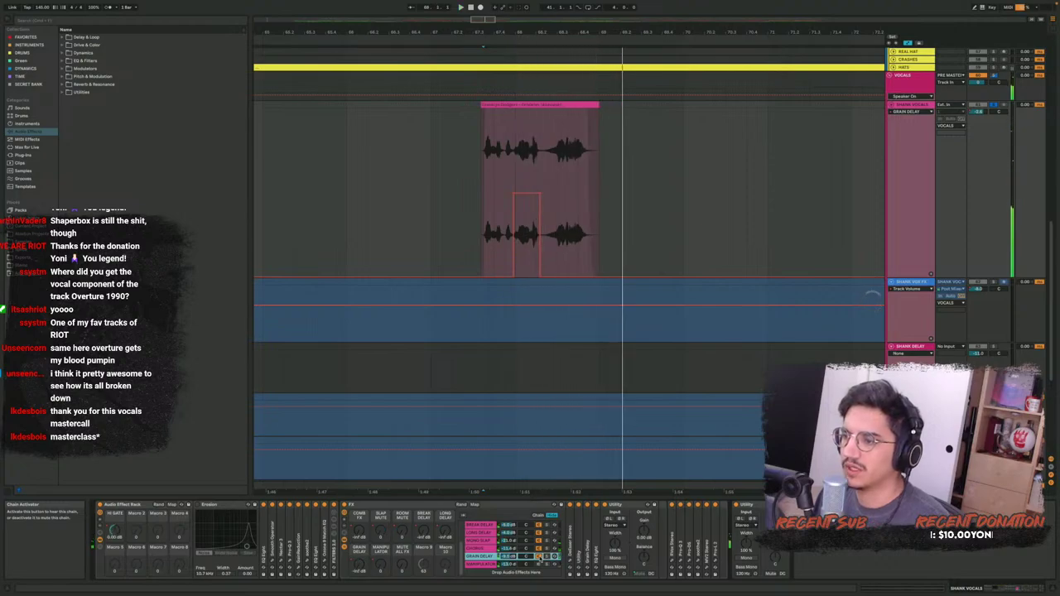
left_click(540, 557)
key("space")
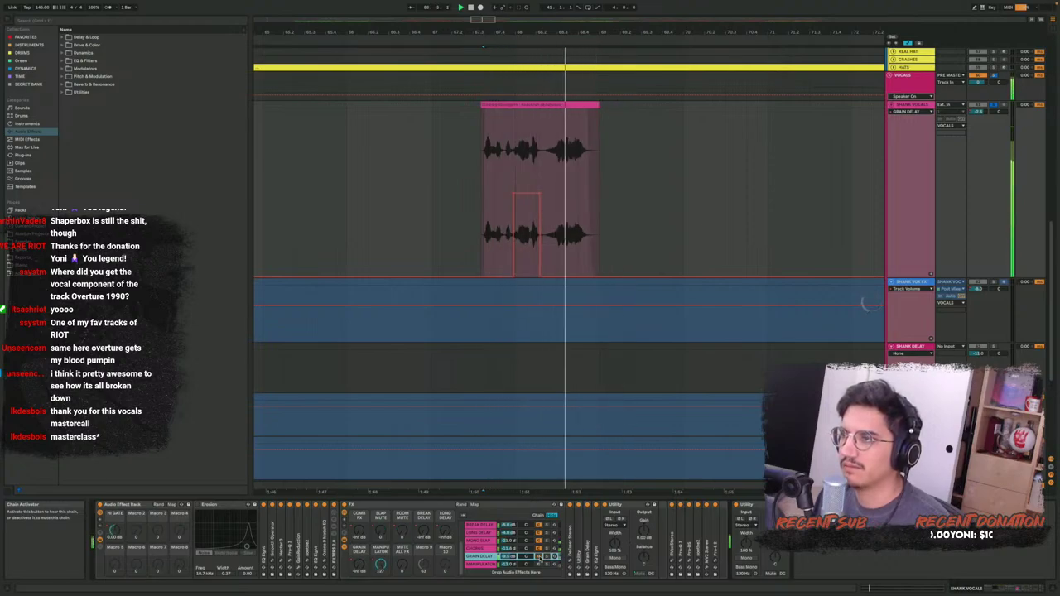
key("space")
key("space")
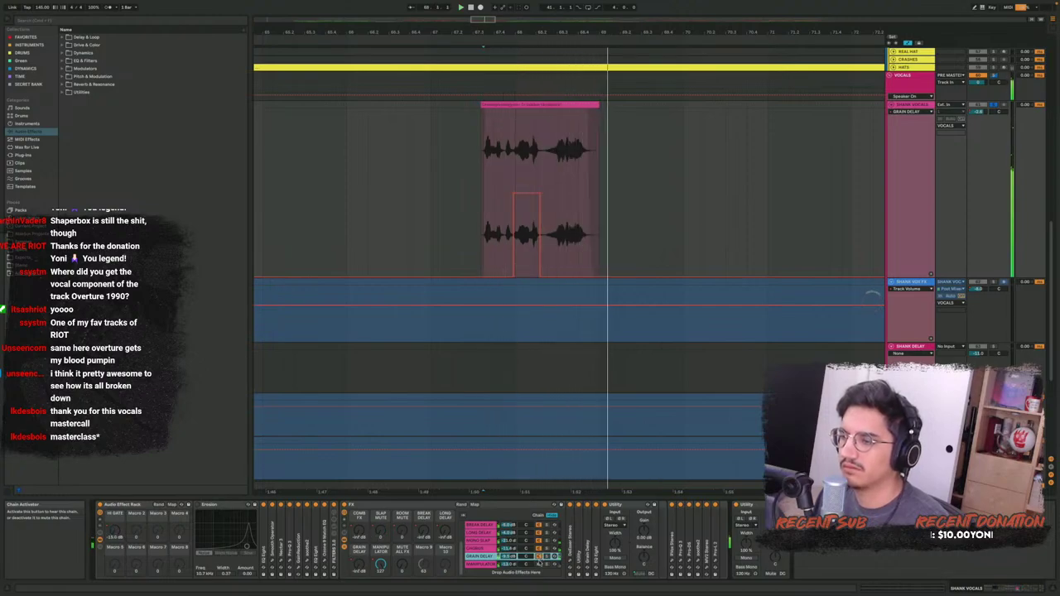
Activate the MANIPULATOR chain, play the phrase with it soloed, and open the Manipulator plug-in window over the arrangement
left_click(539, 564)
key("space")
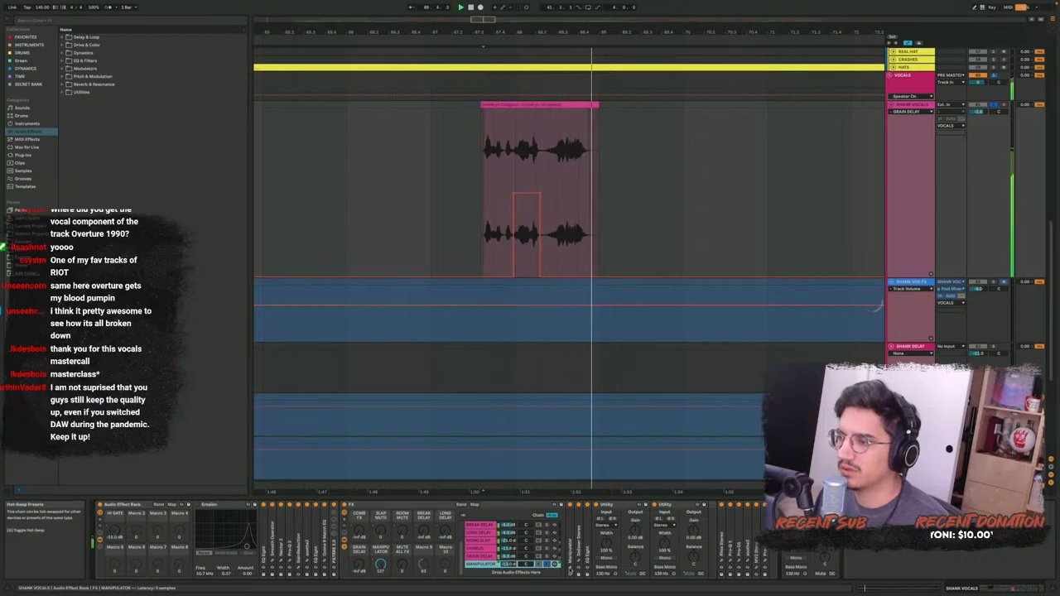
left_click(570, 513)
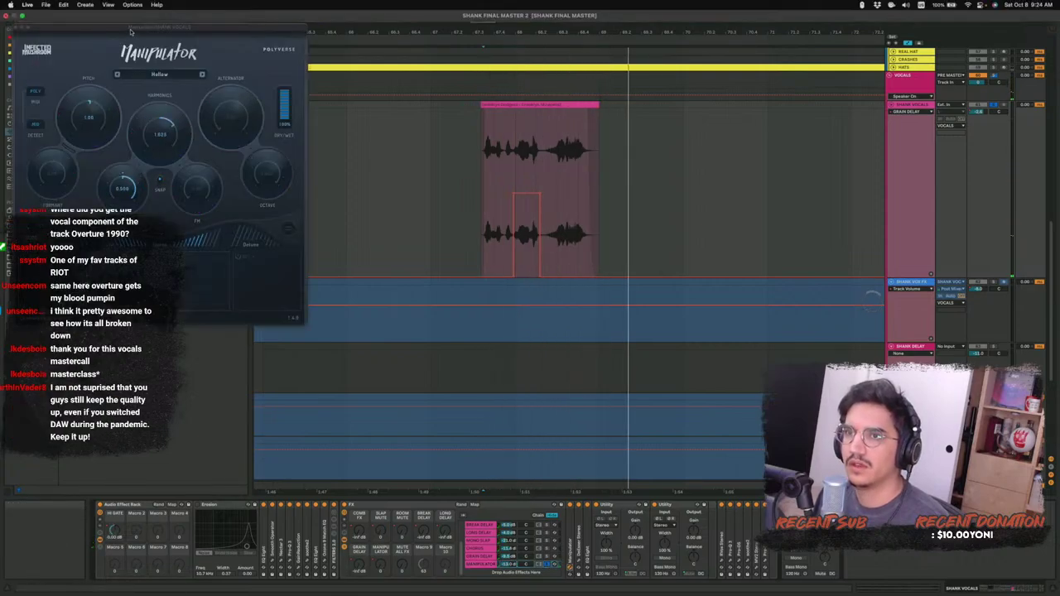
left_click_drag(130, 31, 581, 179)
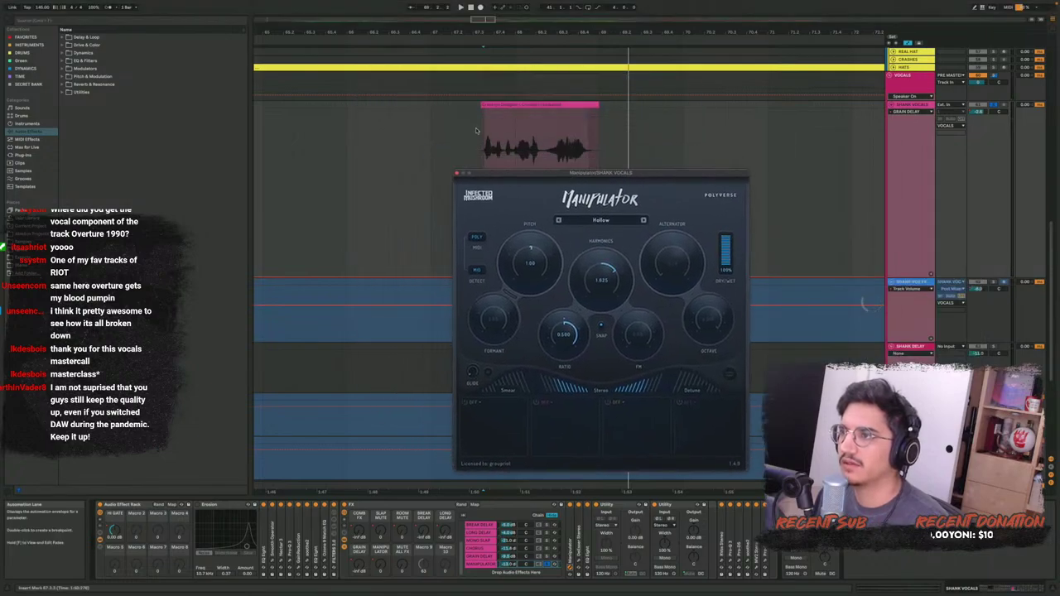
Play the vocal phrase from just before bar 68 through the MANIPULATOR chain with its plug-in window open
left_click(472, 131)
key("space")
scroll(619, 123, "down", 3)
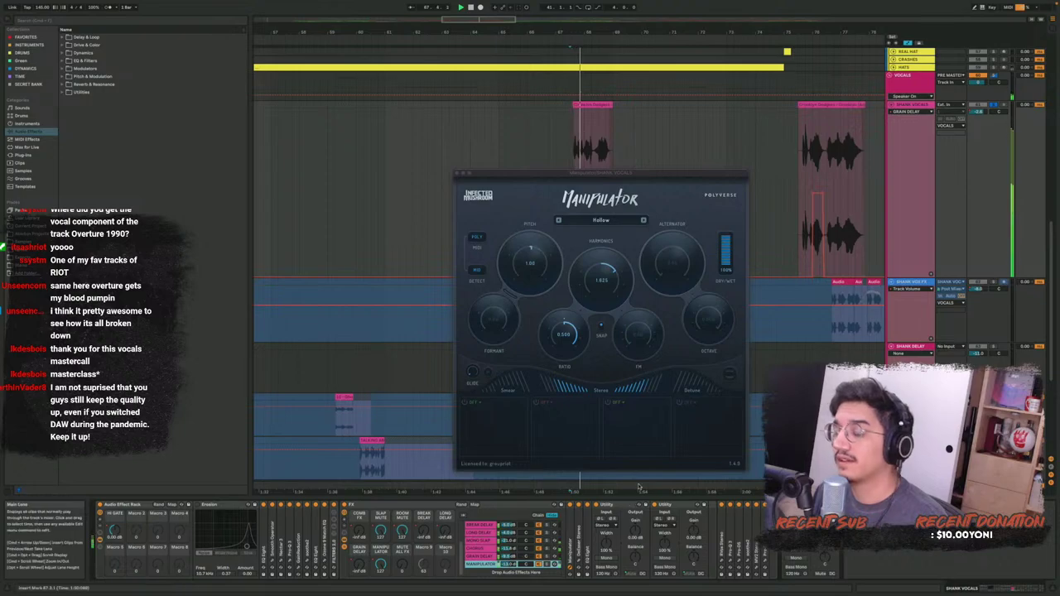
double_click(621, 506)
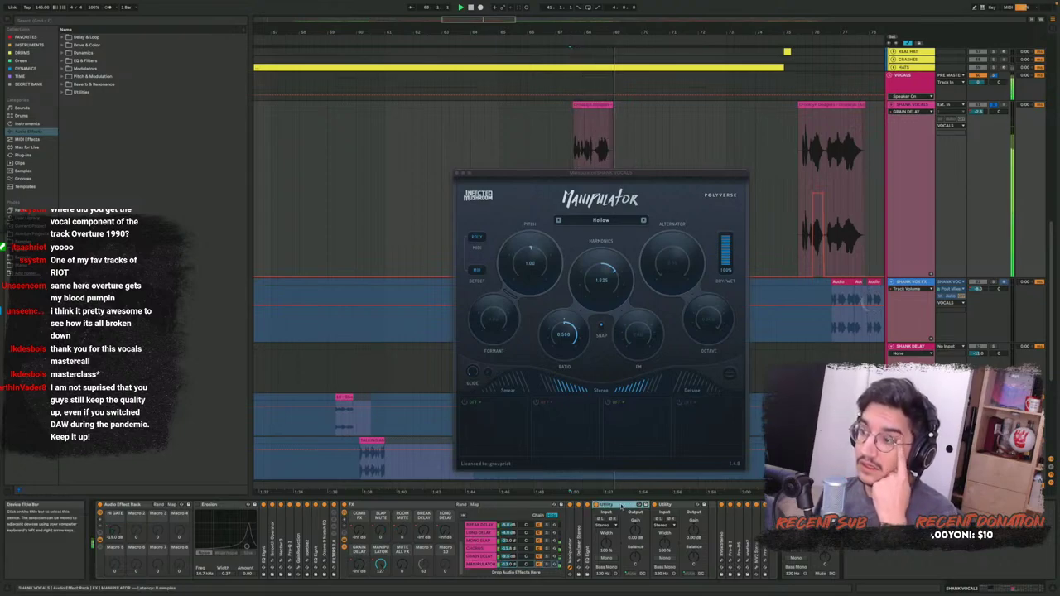
double_click(623, 505)
Collapse the FX rack and close the Manipulator plug-in window
left_click(352, 505)
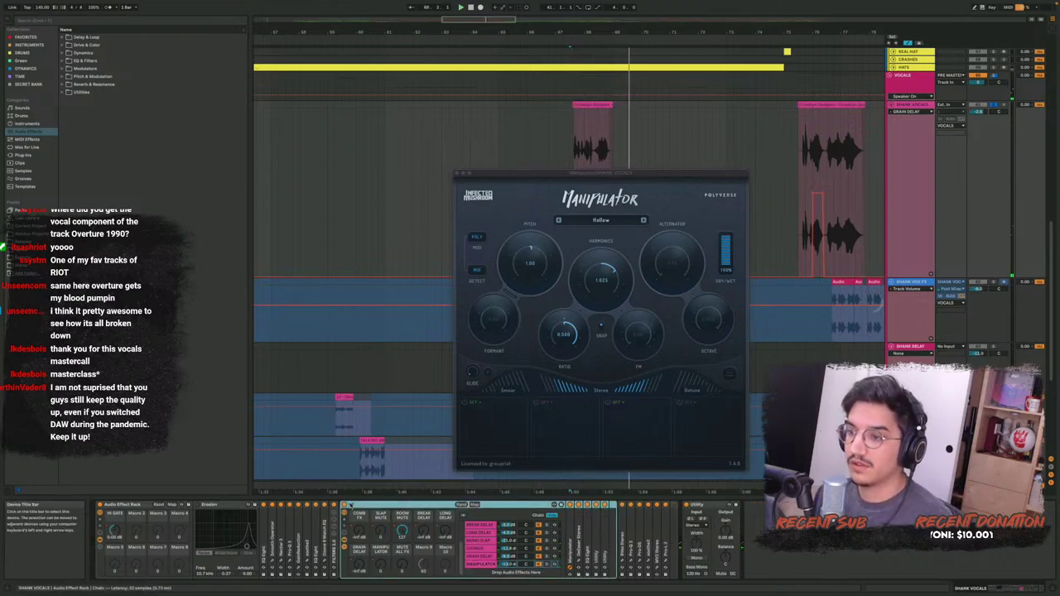
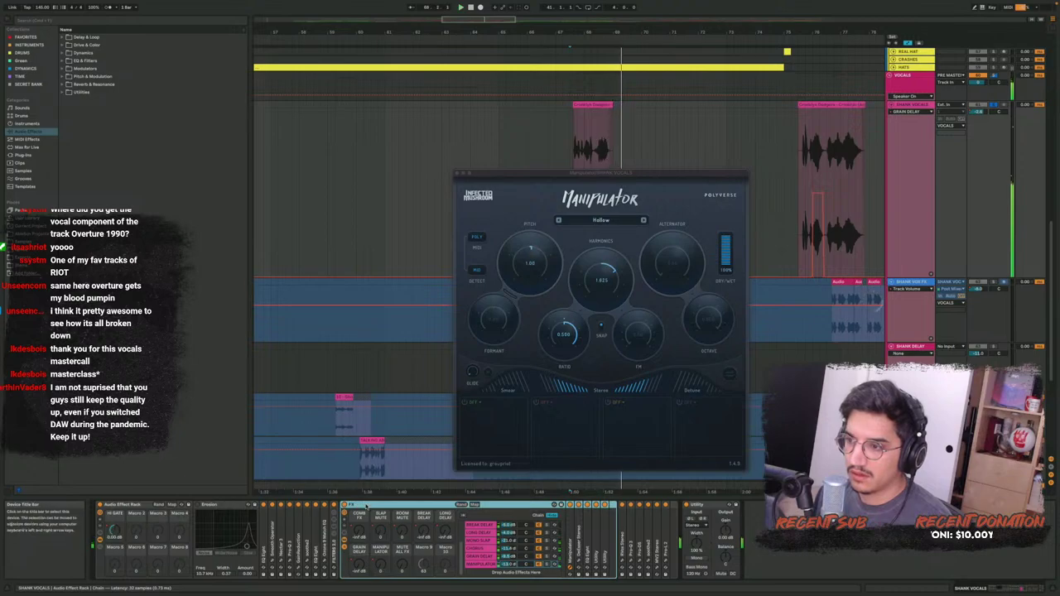
double_click(367, 506)
left_click(458, 173)
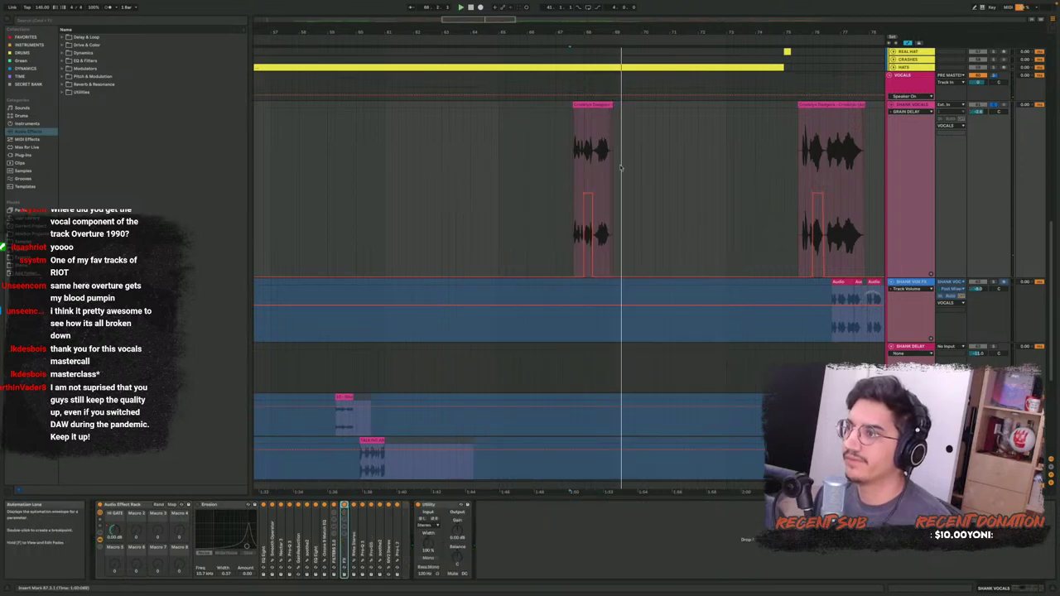
Hide the automation and play the vocal phrase from bar 51, comparing it with the FX rack switched on and off
key("a")
scroll(615, 174, "down", 2)
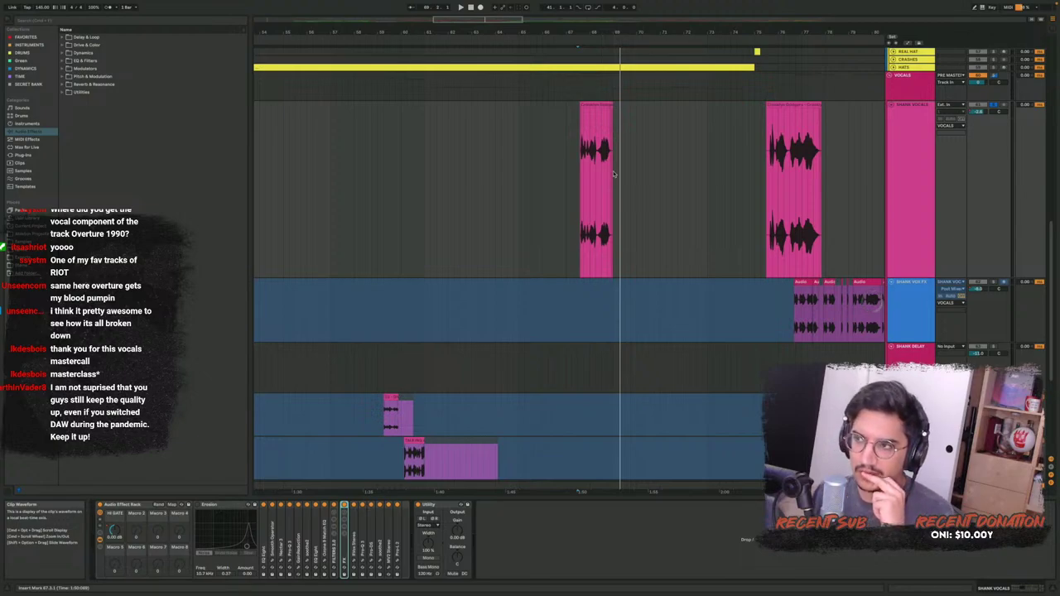
scroll(614, 174, "left", 3)
scroll(614, 174, "left", 12)
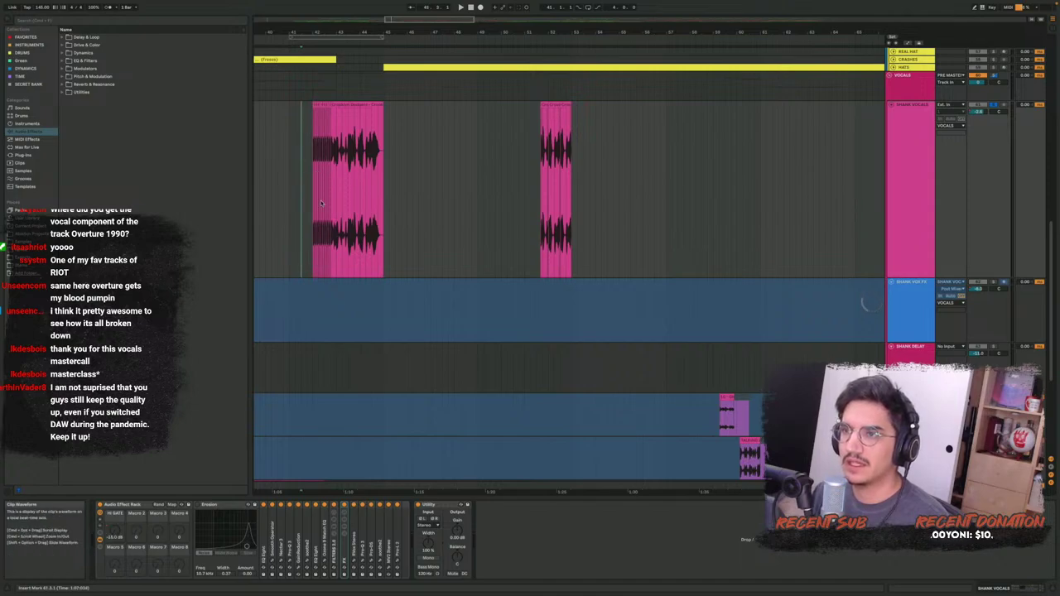
left_click(534, 169)
key("space")
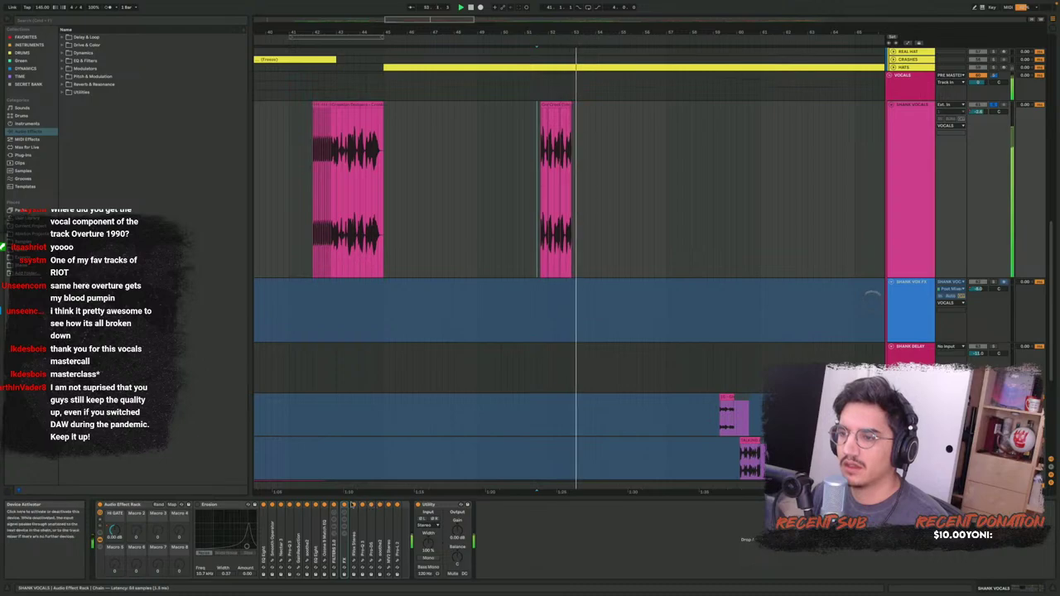
left_click(345, 505)
key("space")
key("space")
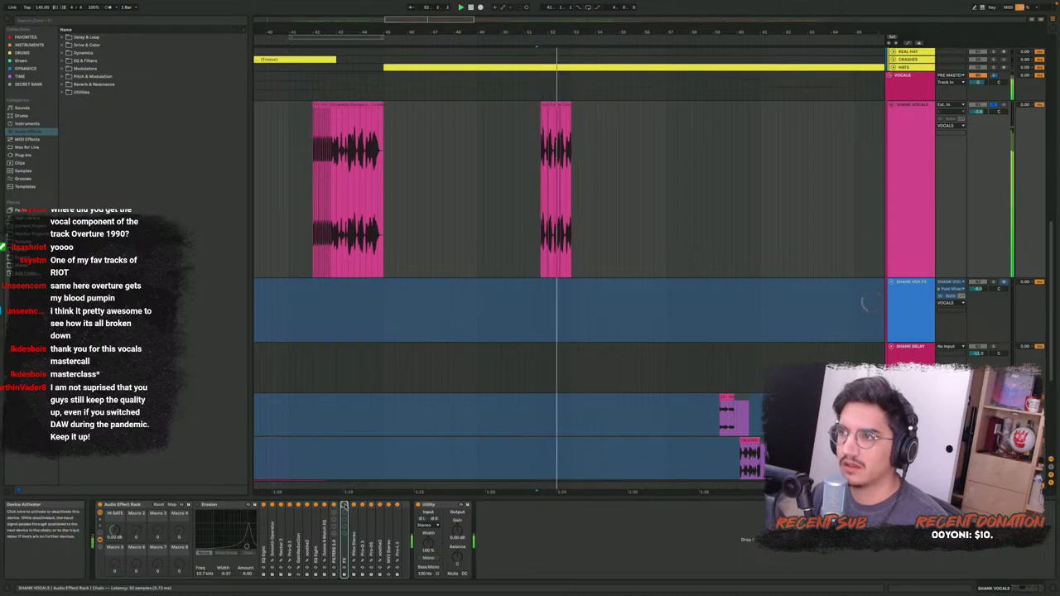
Play the vocal phrase from bar 51 in the full mix, comparing the FX rack switched off and on
left_click(525, 189)
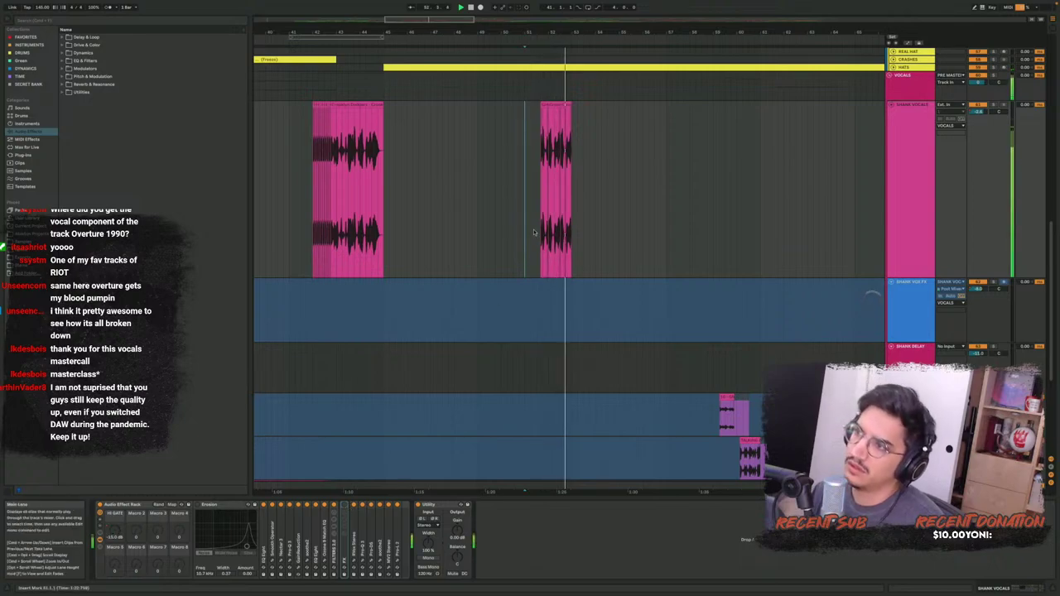
scroll(535, 171, "up", 3)
left_click(527, 172)
key("space")
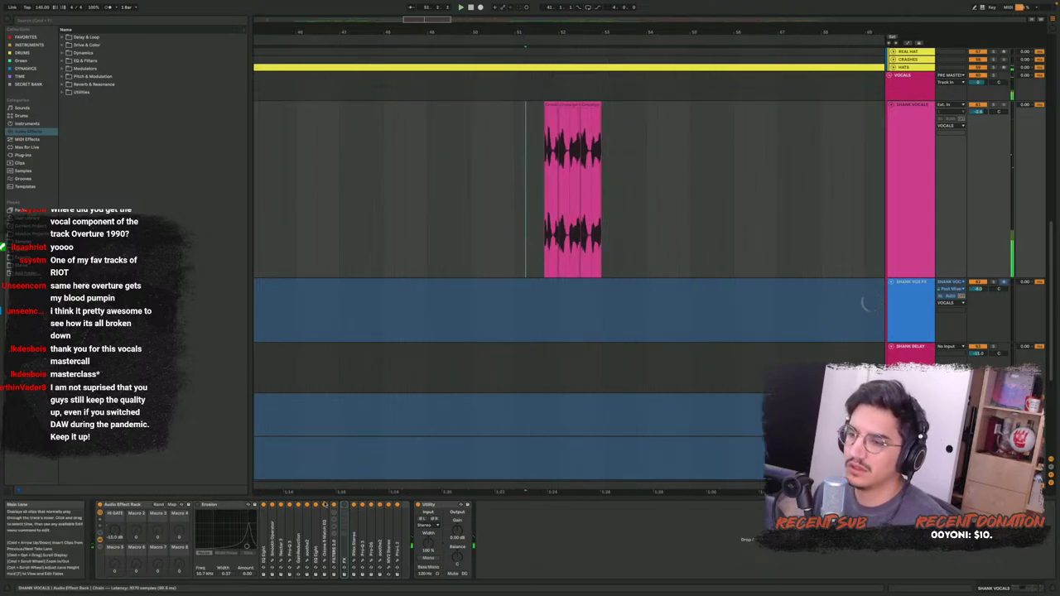
key("space")
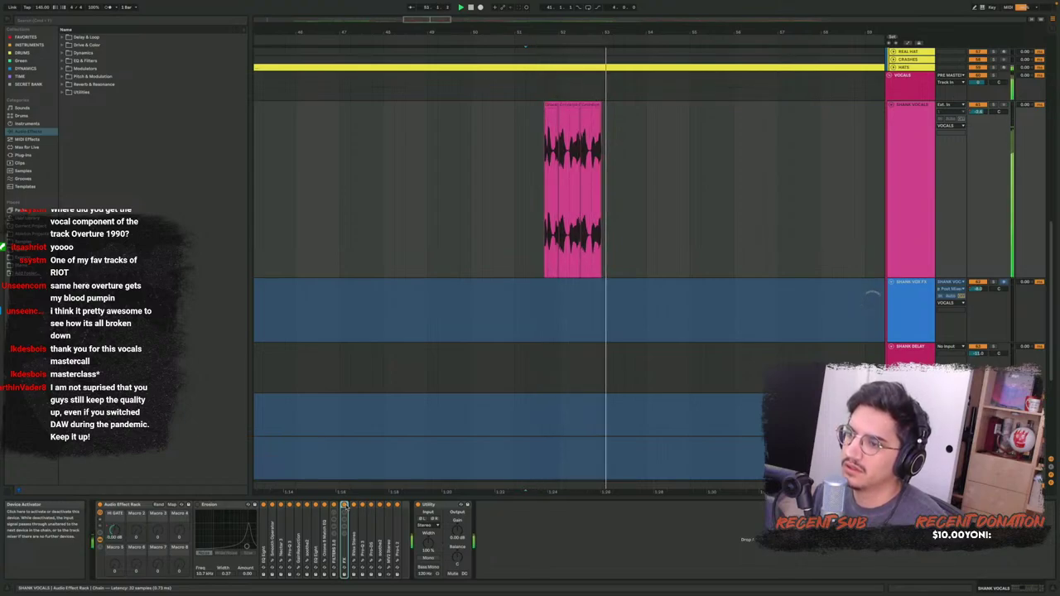
Fit all tracks to the arrangement's height to overview the vocal tracks during playback
scroll(613, 182, "right", 5)
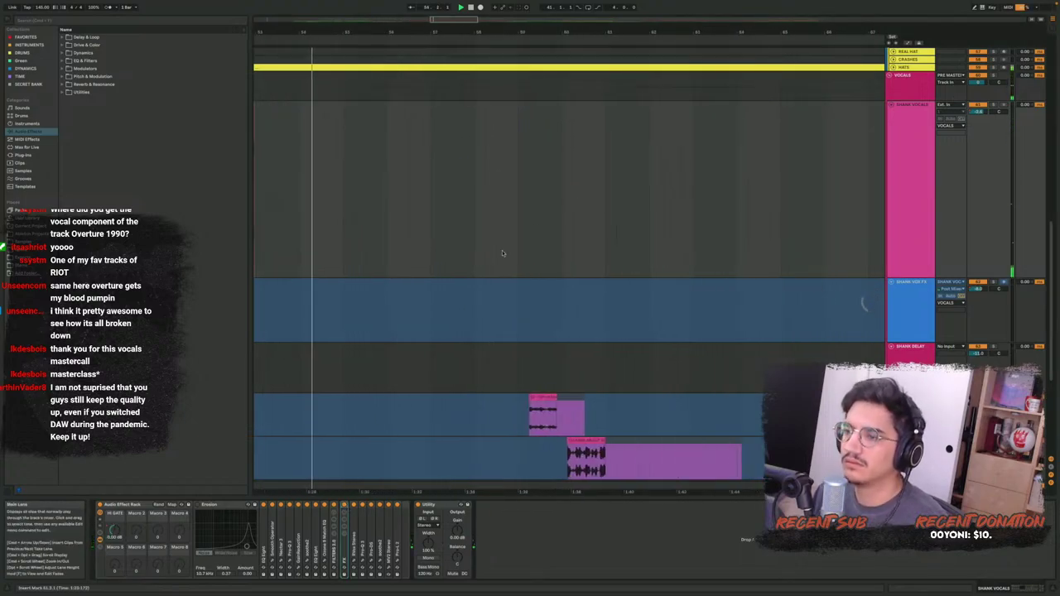
scroll(526, 205, "right", 3)
scroll(526, 205, "down", 3)
scroll(526, 206, "down", 3)
key("h")
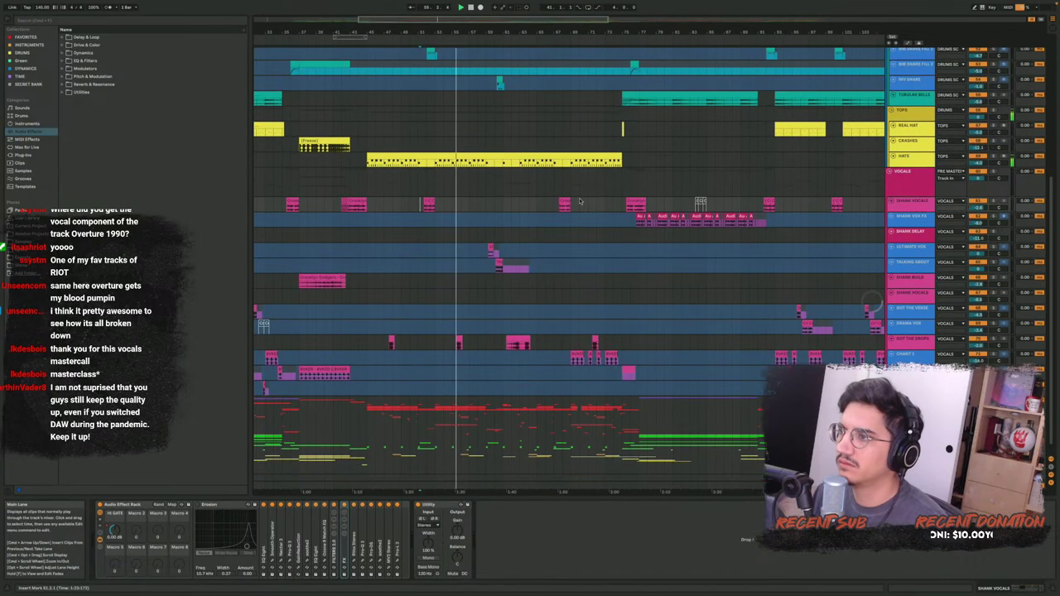
Zoom in on the ULTIMATE VOX clip, listen to it and select the time range around it
left_click(487, 249)
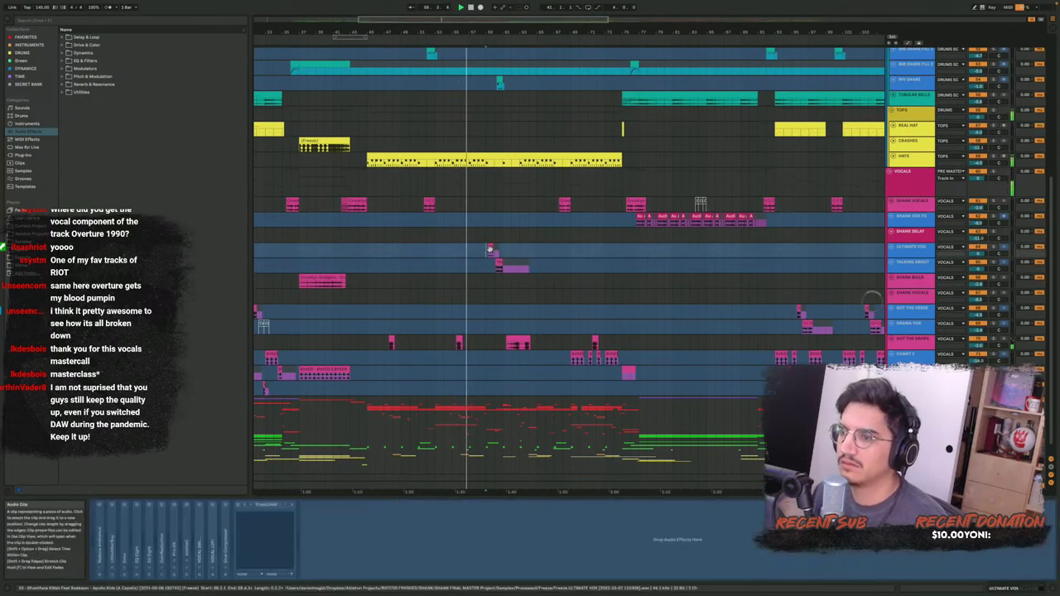
key("z")
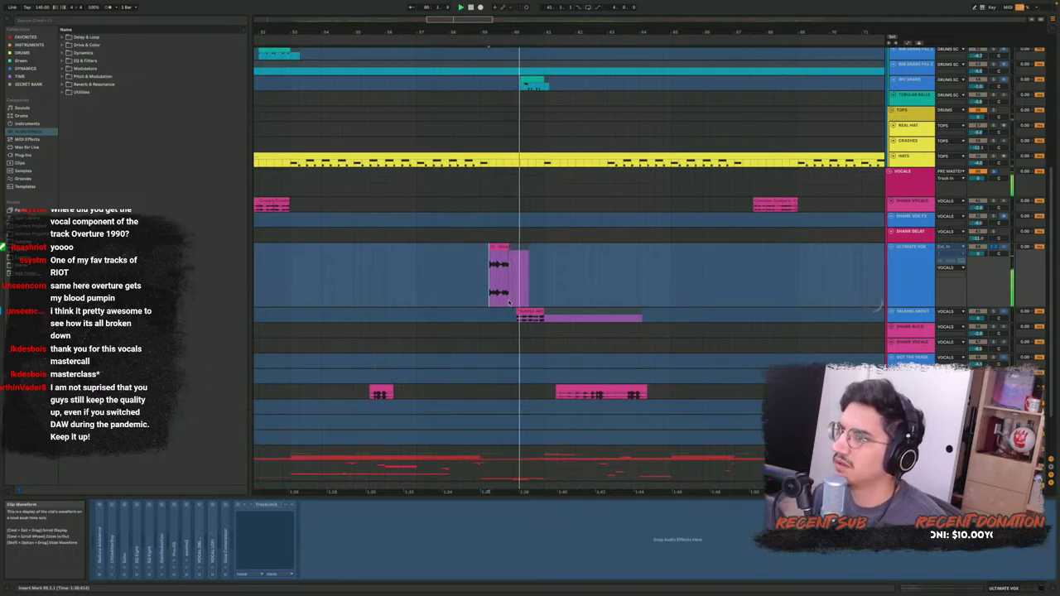
left_click_drag(474, 280, 538, 284)
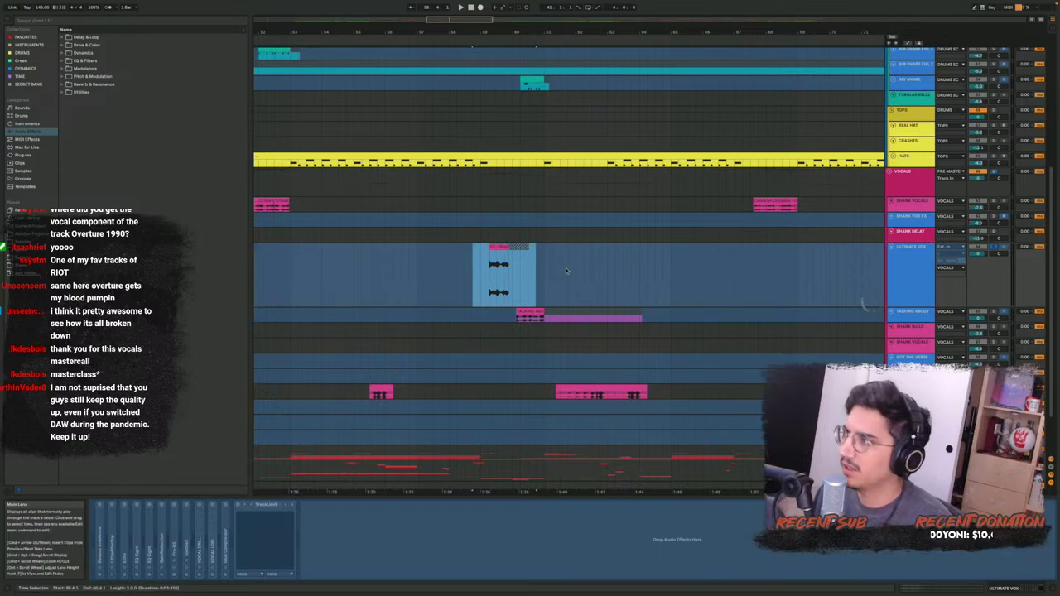
Enlarge the TALKING ABOUT track and play its vocal clip from bar 60
scroll(498, 323, "up", 4)
left_click(512, 347)
scroll(512, 348, "down", 1)
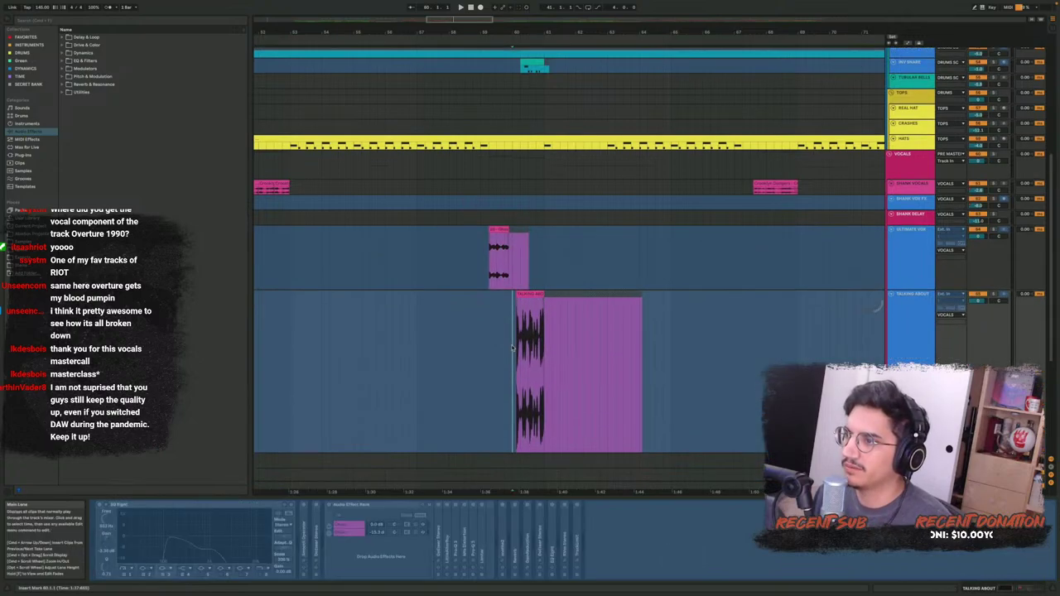
key("space")
scroll(511, 346, "down", 3)
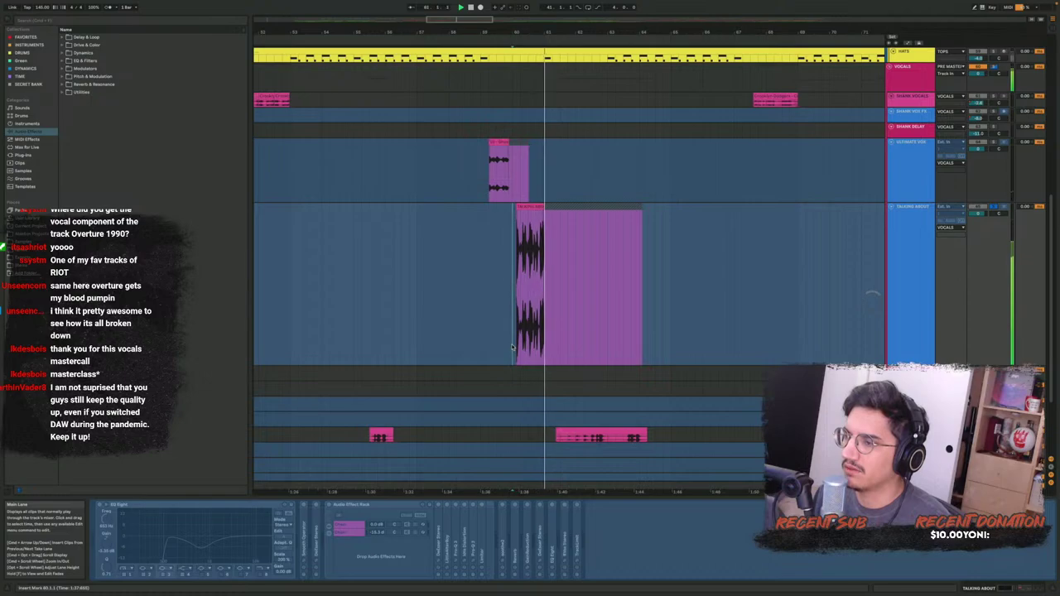
scroll(512, 348, "down", 1)
scroll(513, 347, "down", 1)
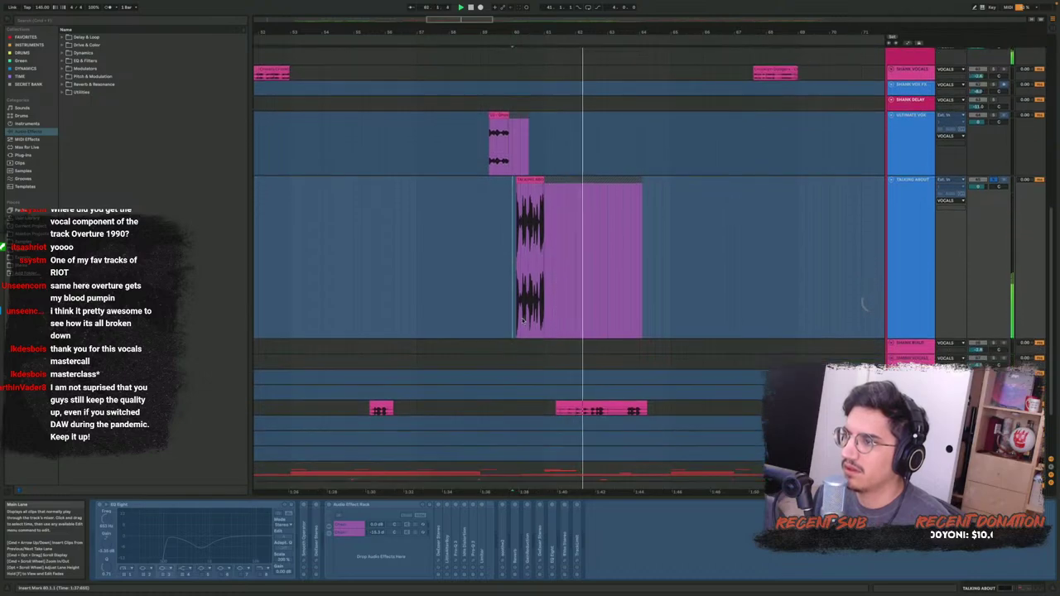
scroll(525, 308, "down", 3)
key("space")
key("space")
Solo the SHANK BUILD track, play its clip from bar 111 and select the stuttering part of the enlarged waveform
scroll(525, 307, "right", 3)
scroll(524, 306, "right", 5)
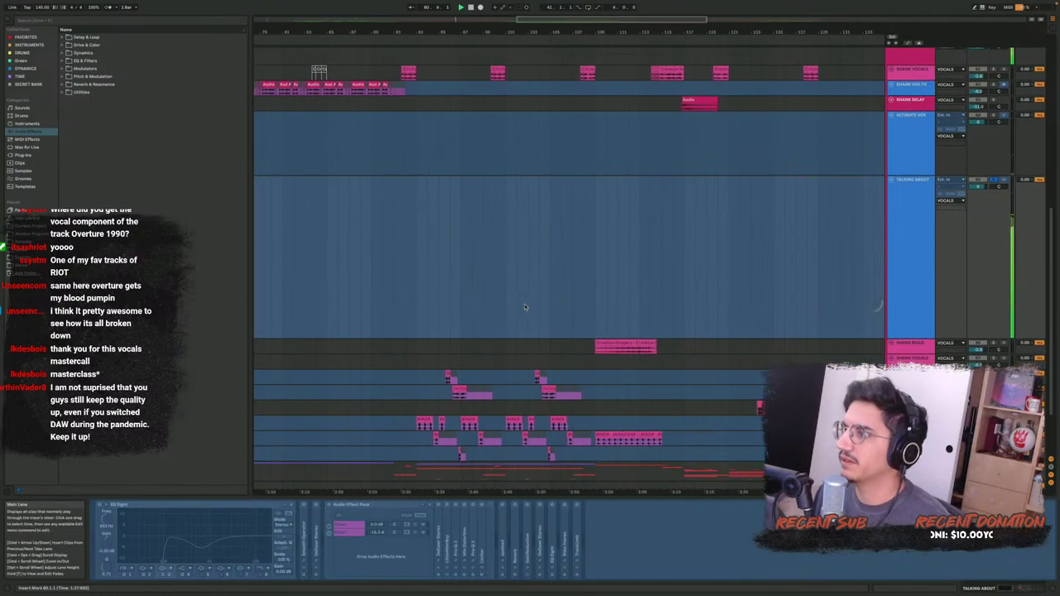
left_click(618, 348)
key("s")
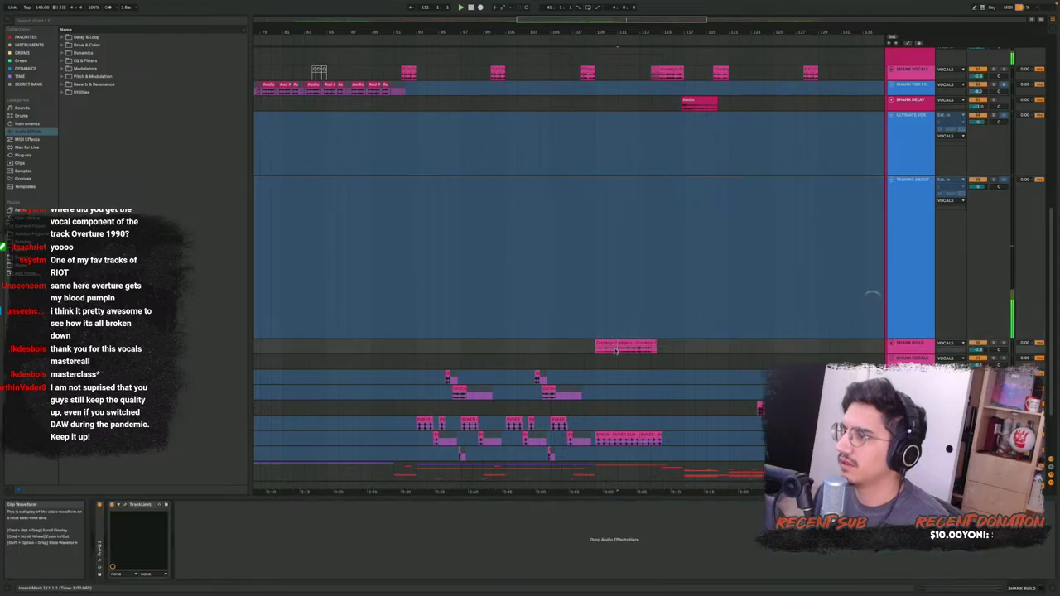
key("space")
key("space")
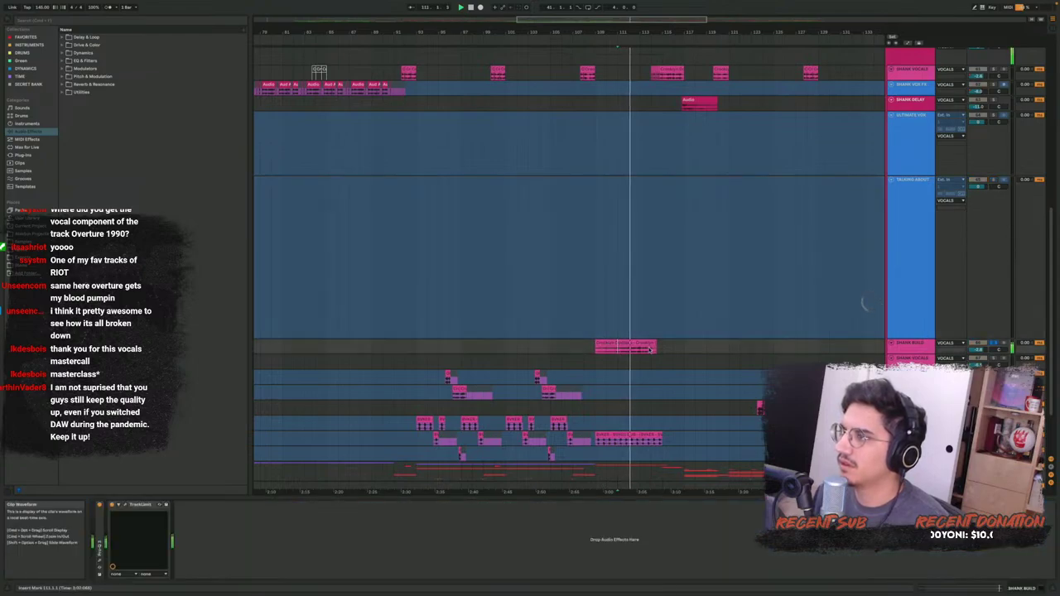
scroll(651, 350, "up", 3)
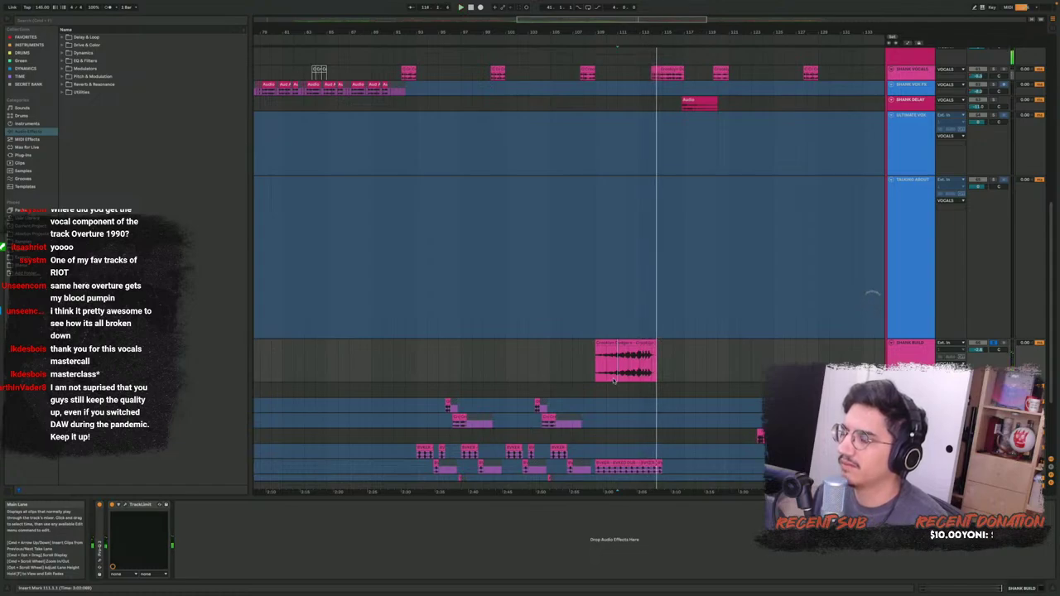
left_click(663, 364, "shift")
left_click_drag(667, 365, 639, 370)
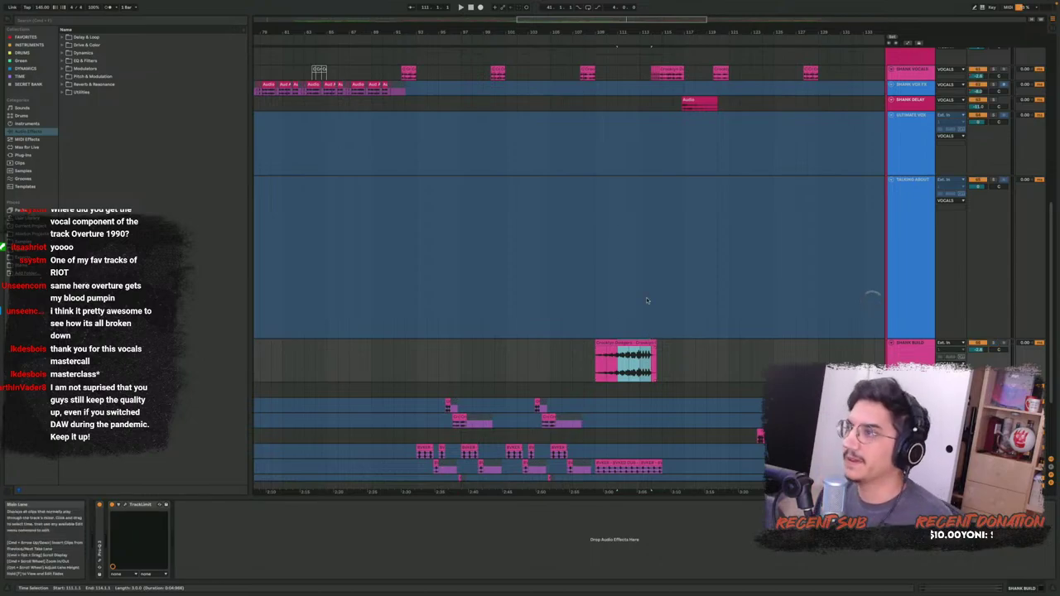
Copy a half-bar piece of the SHANK VOCALS clip at bar 100 and insert a new audio track below SHANK VOCALS
key("w")
key("h")
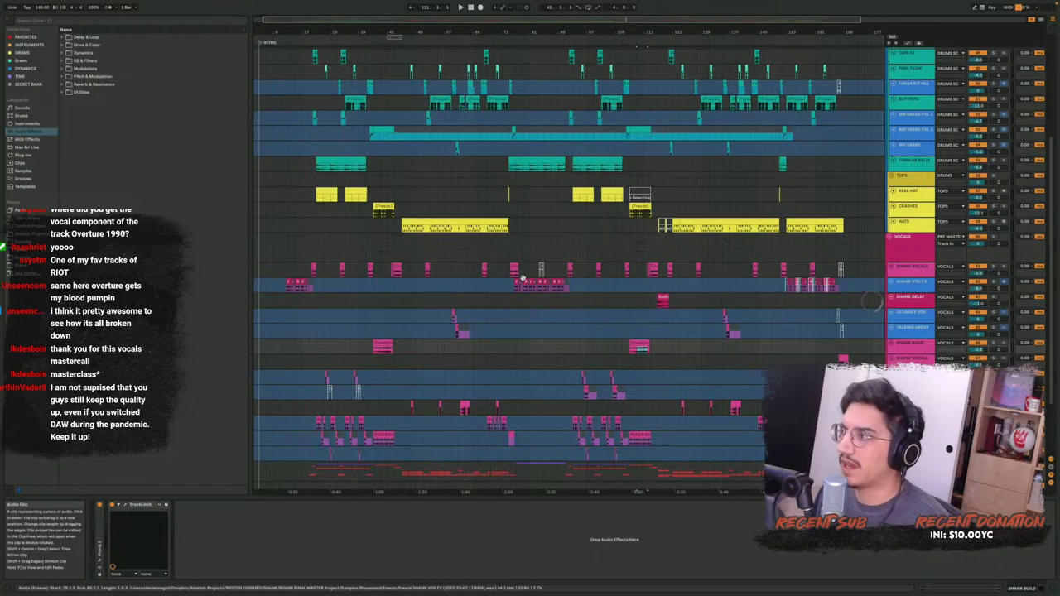
key("z")
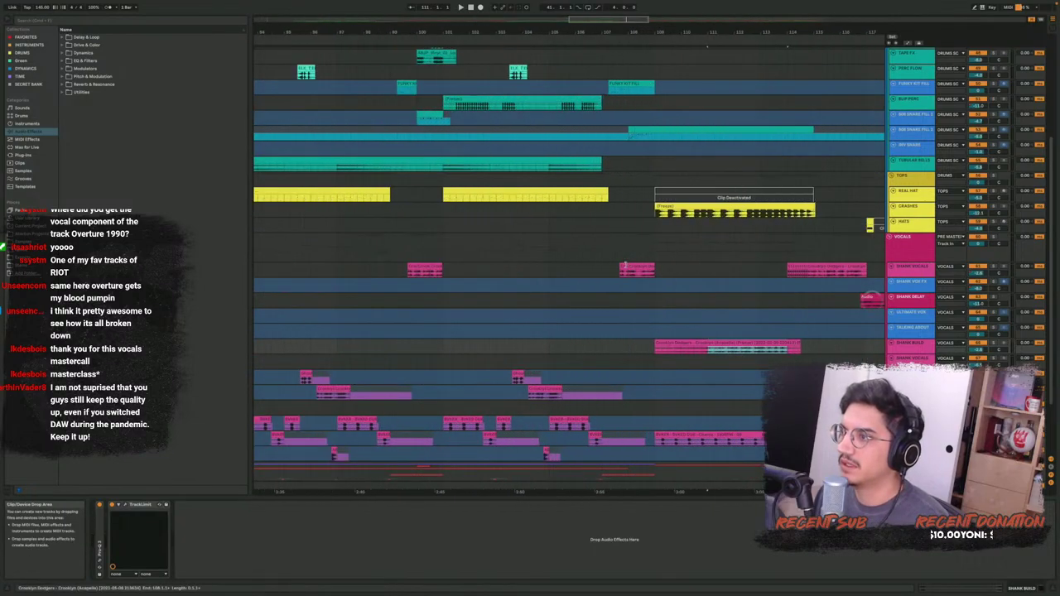
left_click(424, 271)
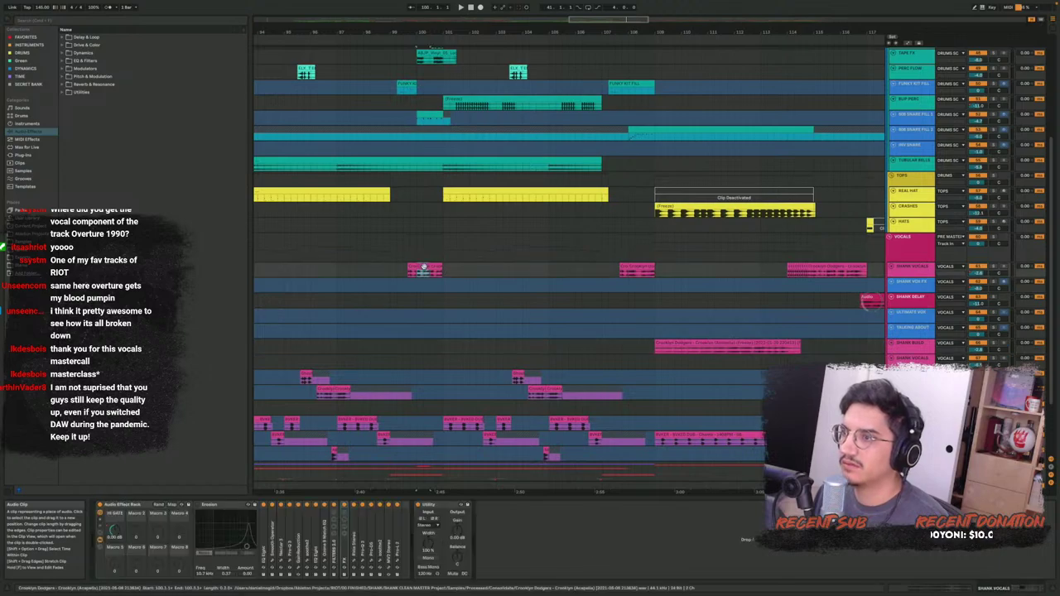
left_click(910, 267)
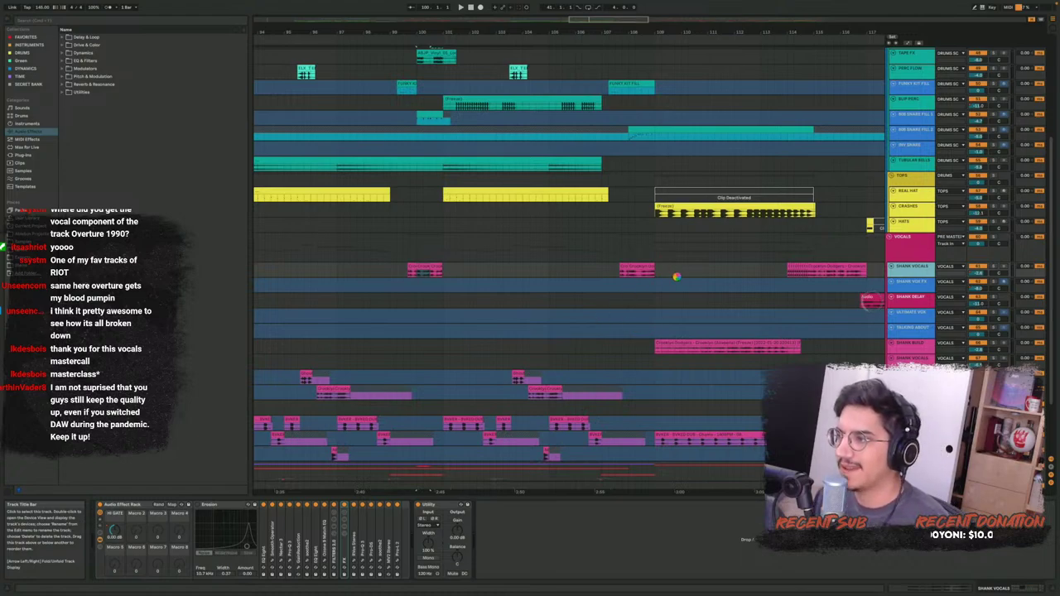
Paste the half-bar vocal piece on the new audio track at bar 109 and duplicate it repeatedly into bar 114
left_click(657, 330)
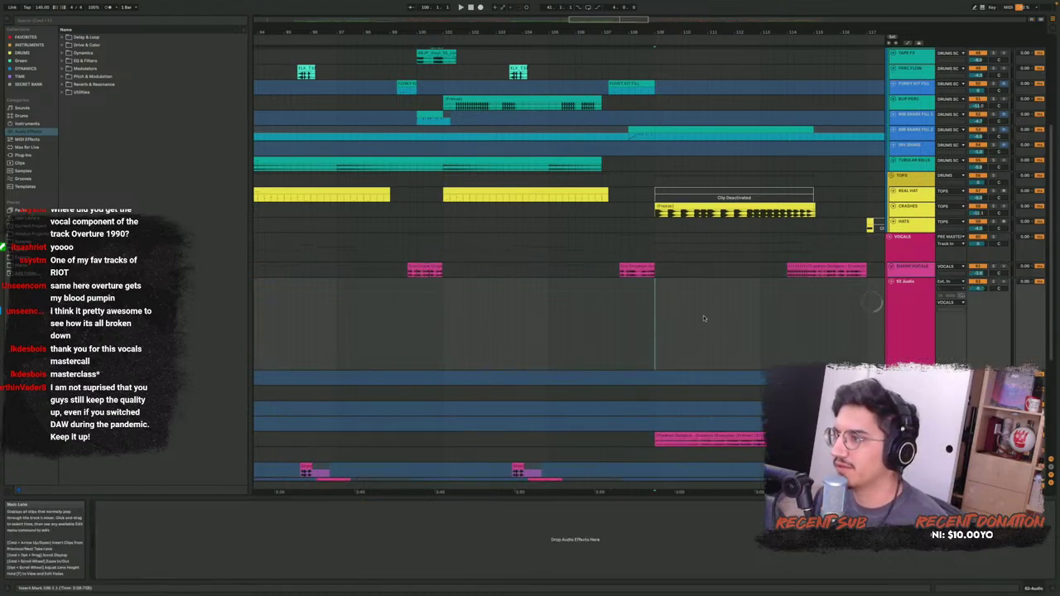
key("super+v")
left_click_drag(653, 310, 669, 315)
key("super+d")
key("super+d")
key("super+d")
key("super+d")
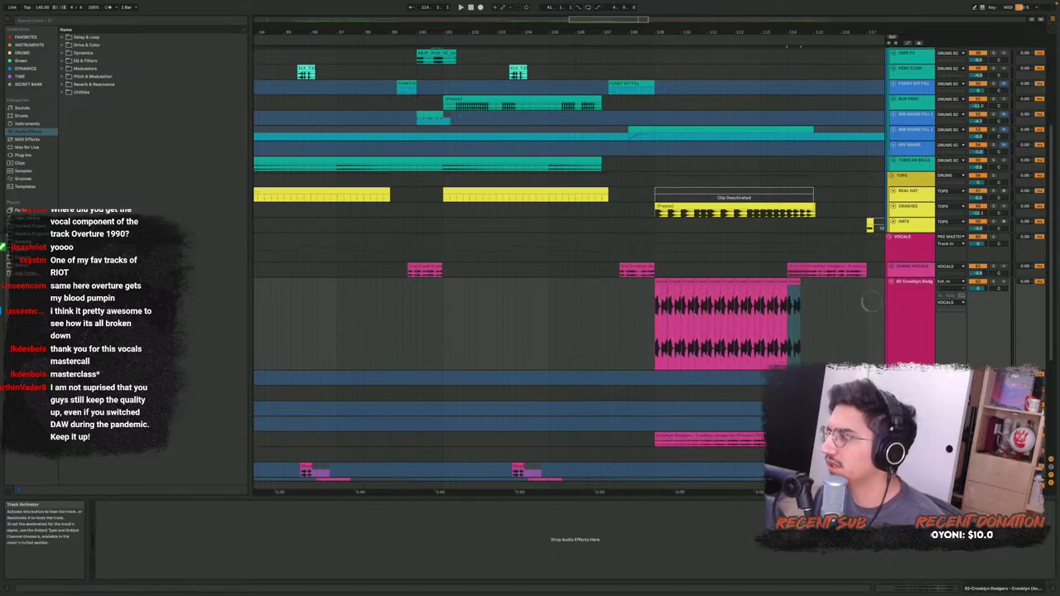
Solo the new vocal track and play the repeated pieces from bar 109
left_click(993, 282)
key("space")
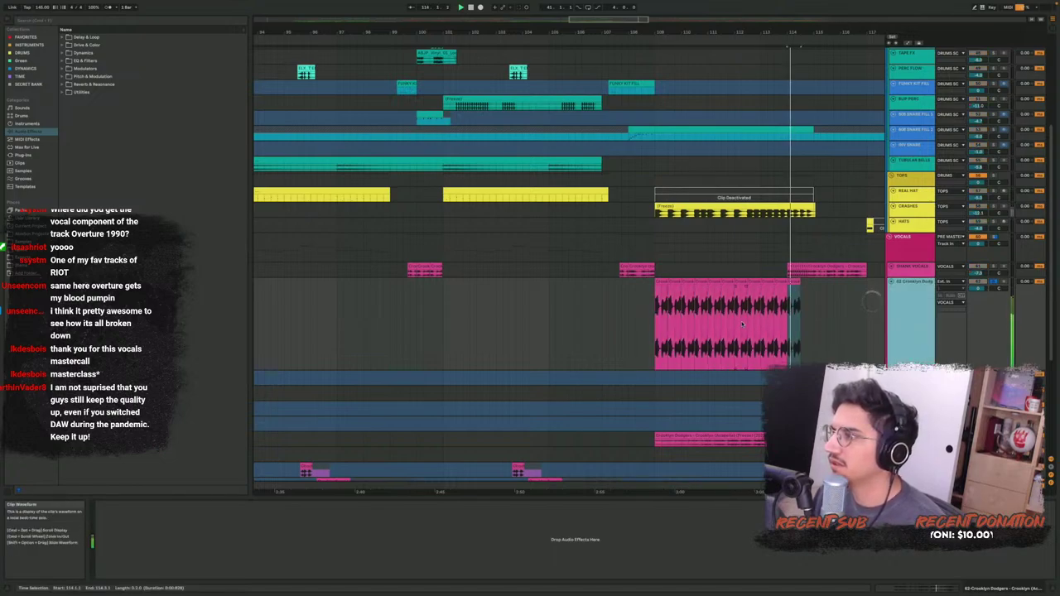
left_click(662, 282)
key("space")
key("space")
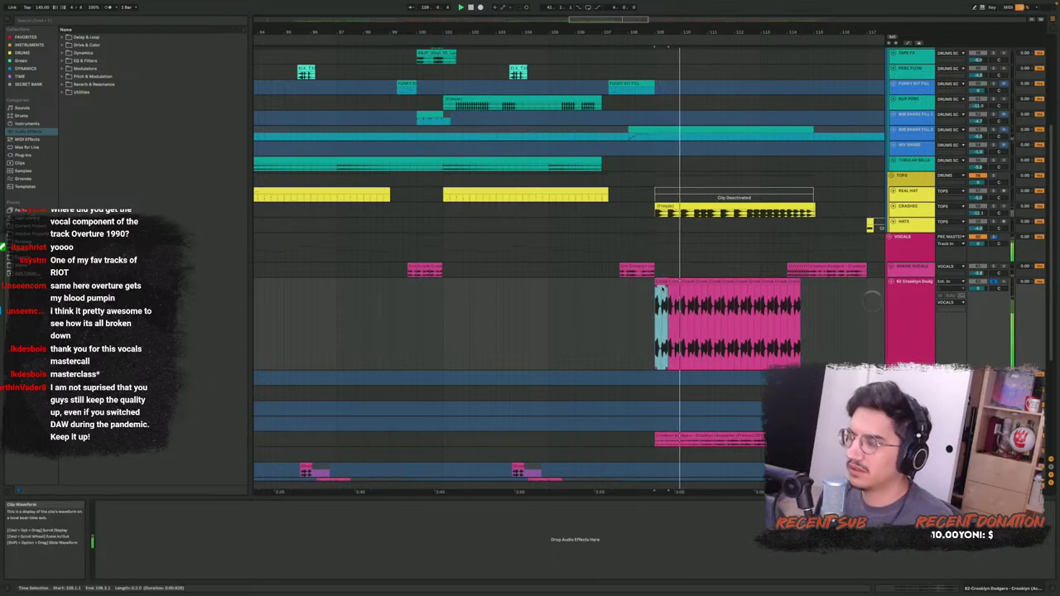
Search the browser for "portal" and load the Portal plug-in on the repeated vocal track
key("super+f")
type("porta")
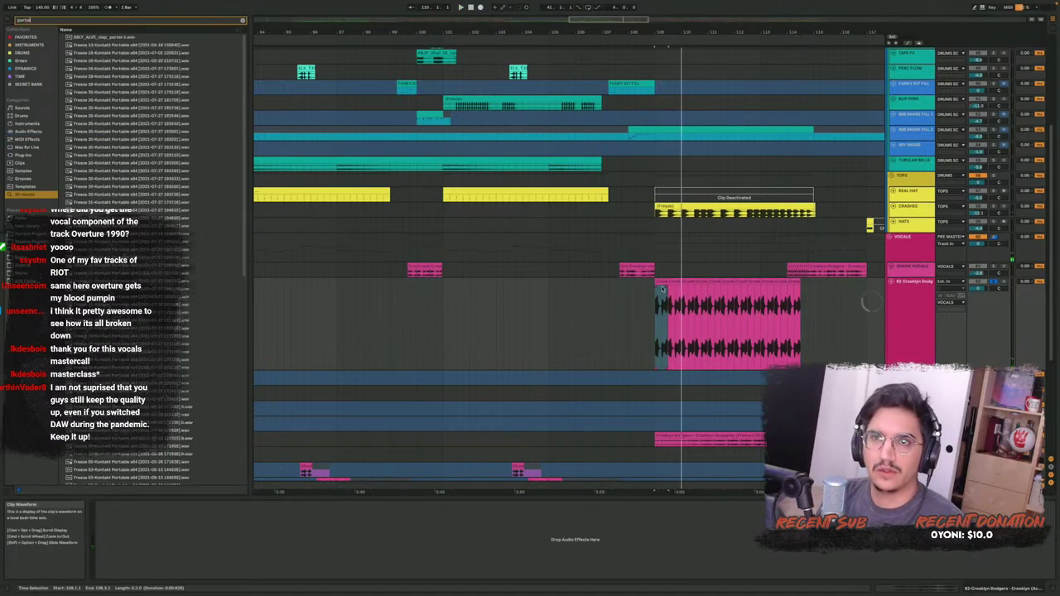
type("l")
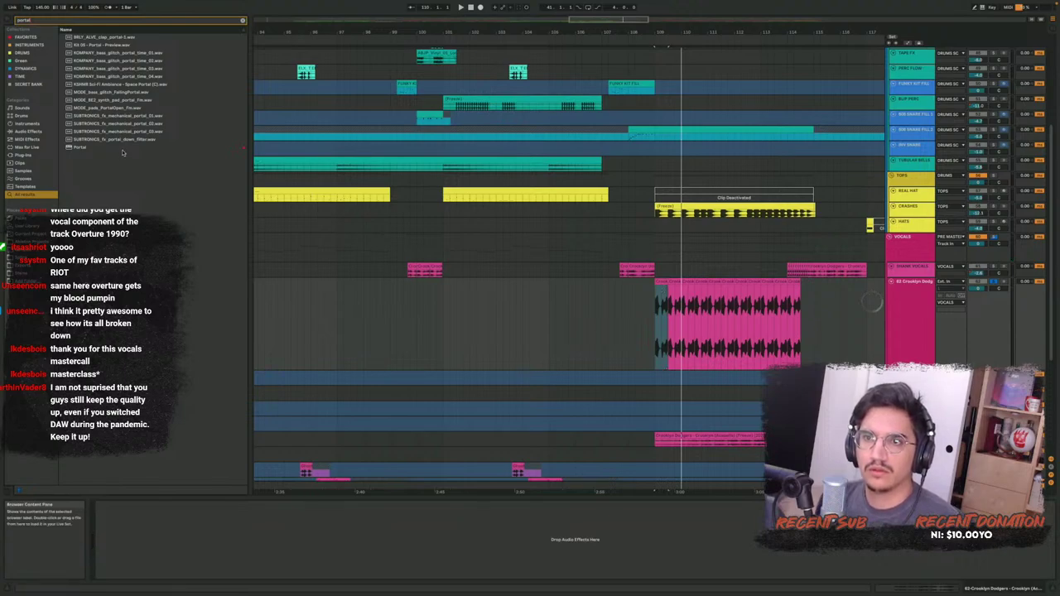
left_click(121, 149)
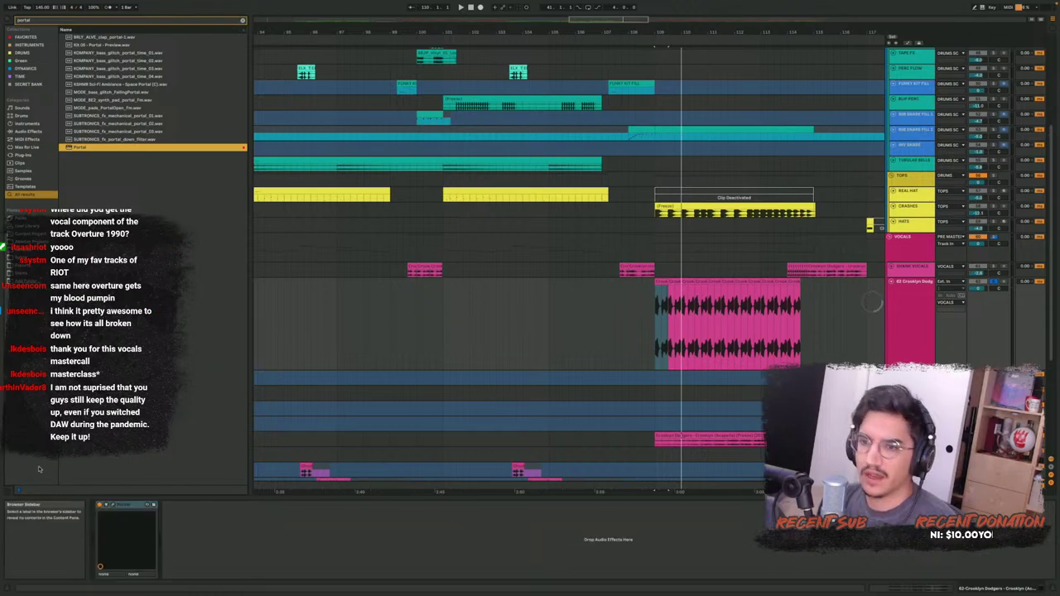
Open the Portal plug-in window, move it clear of the vocal track and browse its STRETCH & SMEAR presets during playback
left_click(114, 506)
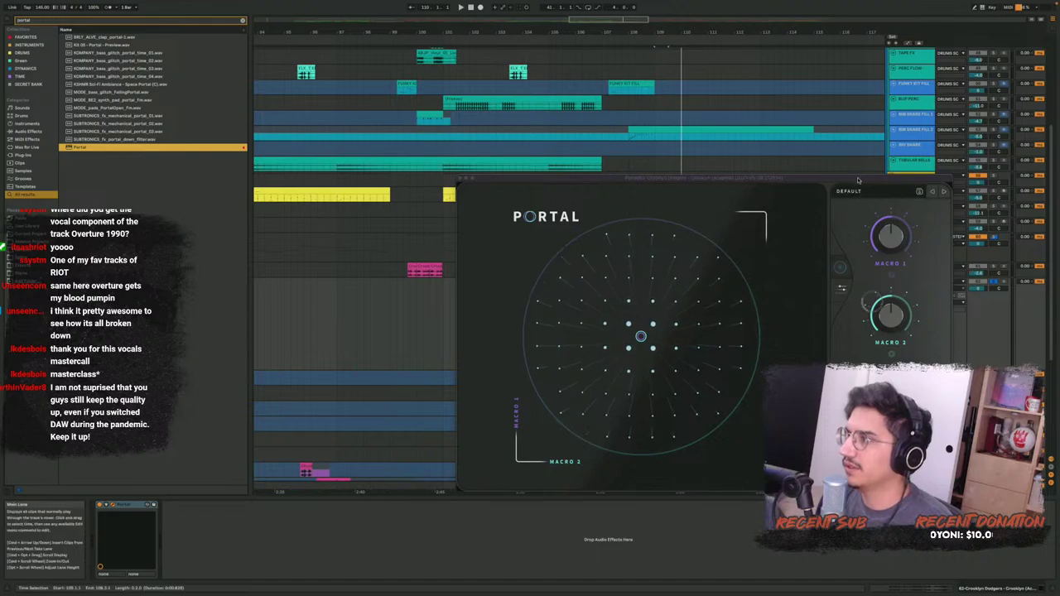
left_click_drag(860, 178, 685, 182)
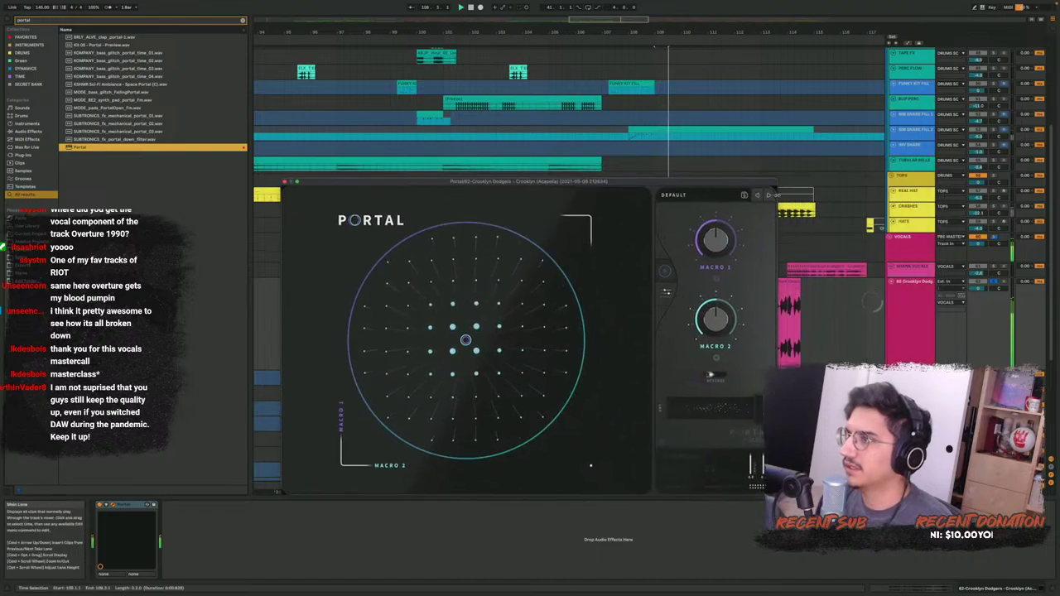
left_click(712, 195)
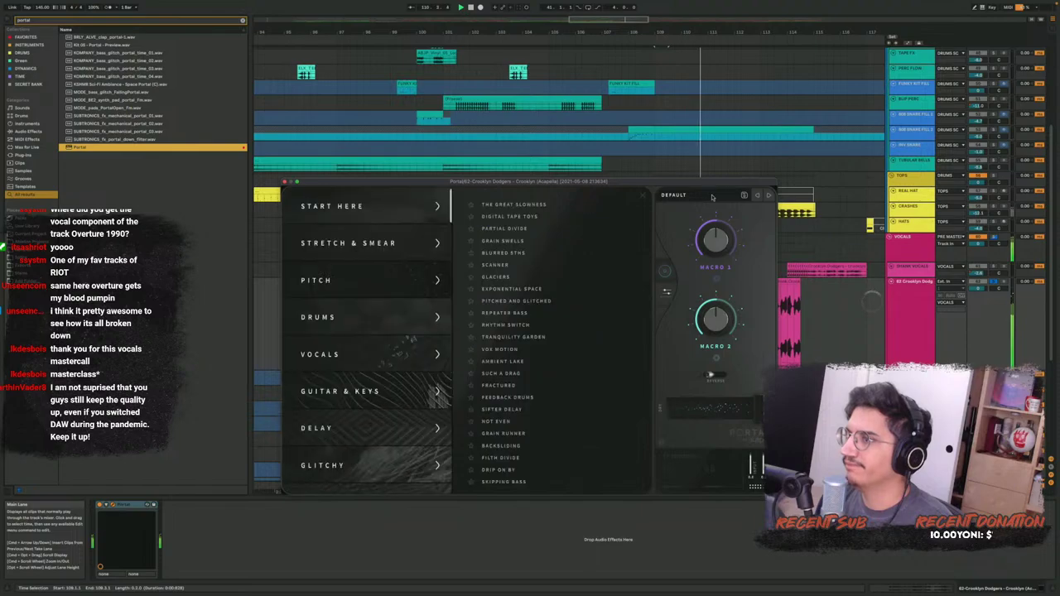
left_click(929, 330)
key("space")
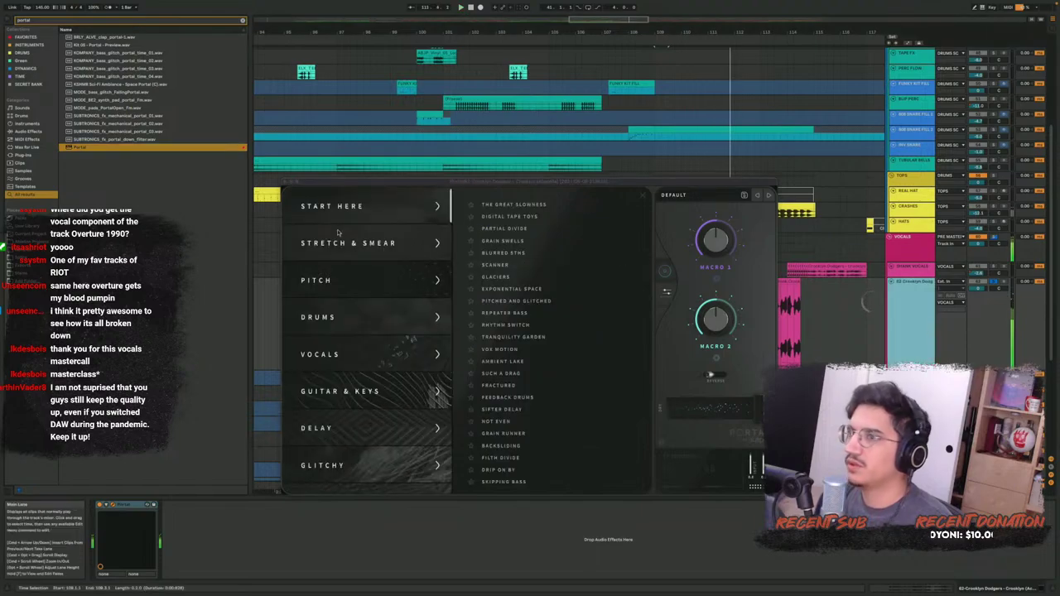
left_click(423, 244)
Try Portal's SHIFT AND BLUR and CHORDAL CLOUDS presets on the vocal, adjusting the first macro and setting Dry/Wet to 0
left_click(490, 278)
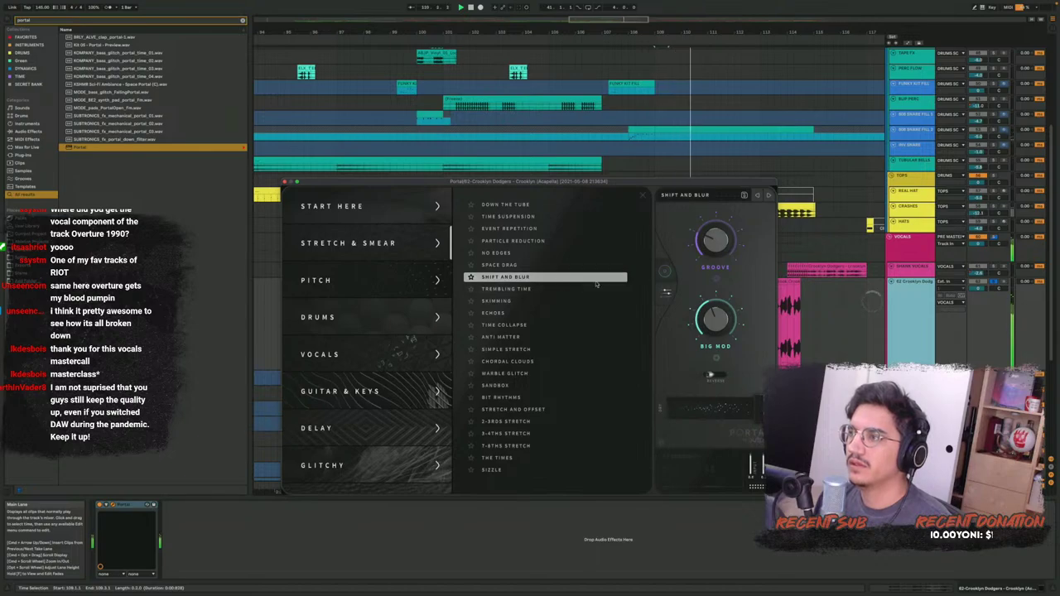
left_click_drag(720, 241, 724, 292)
left_click(512, 361)
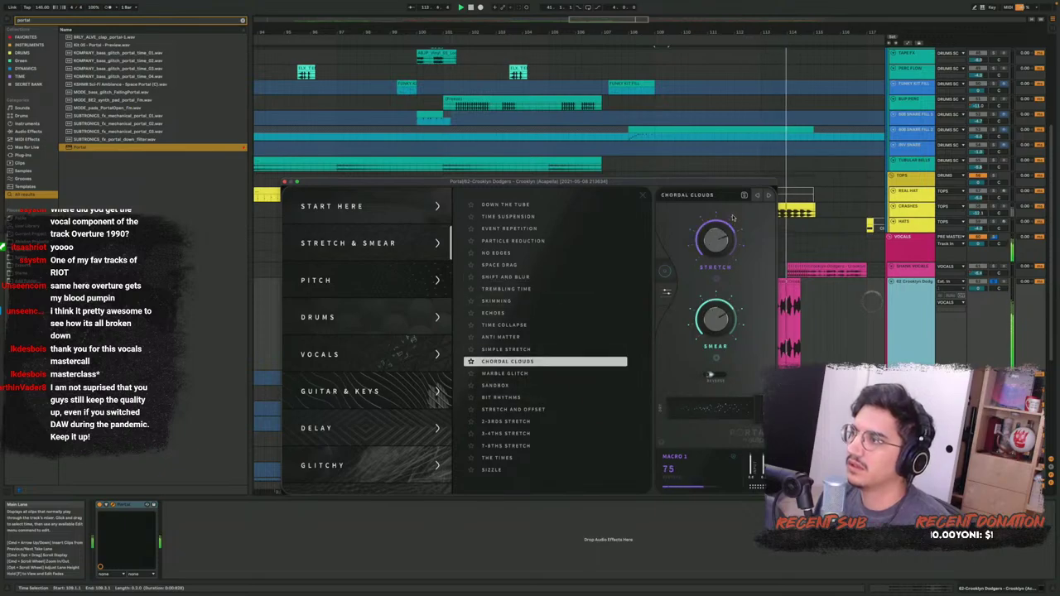
left_click_drag(675, 410, 607, 435)
key("space")
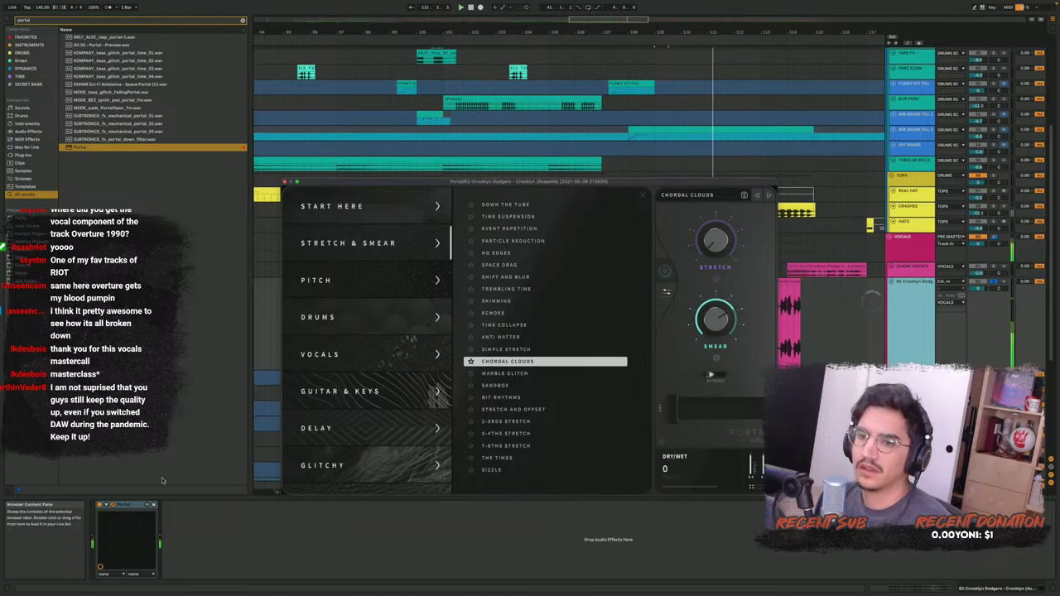
Close the Portal window, search the browser for "shifter" and add the Shifter device after Portal
left_click(112, 505)
key("super+f")
type("d")
key("ctrl+f")
type("shifter")
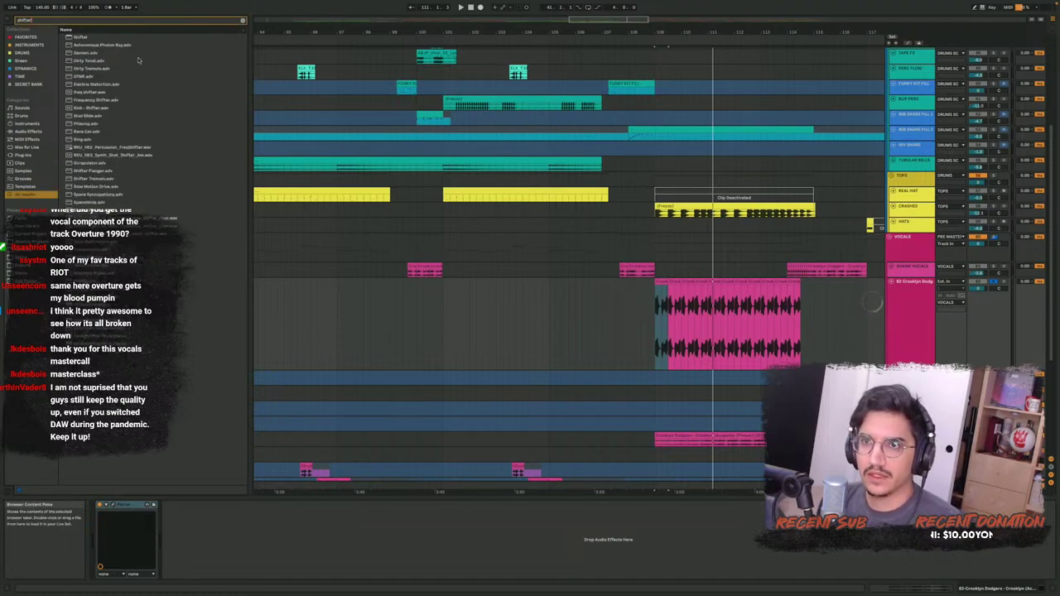
left_click(89, 37)
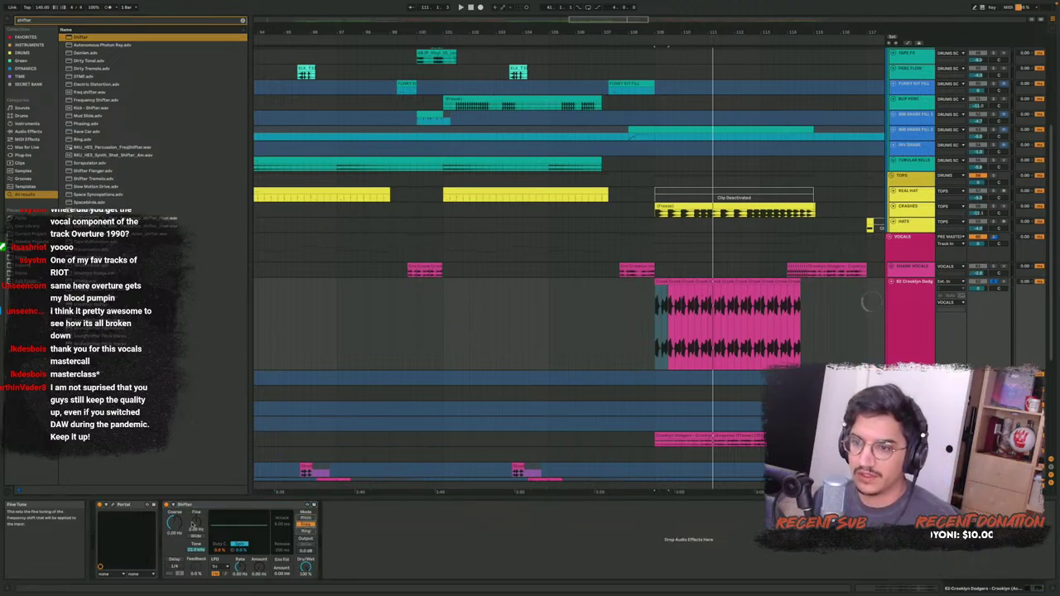
Automate Shifter's Fine frequency to ramp upward from 0 Hz at bar 109 to the end of the repeated pieces, and play it
right_click(192, 523)
left_click(207, 527)
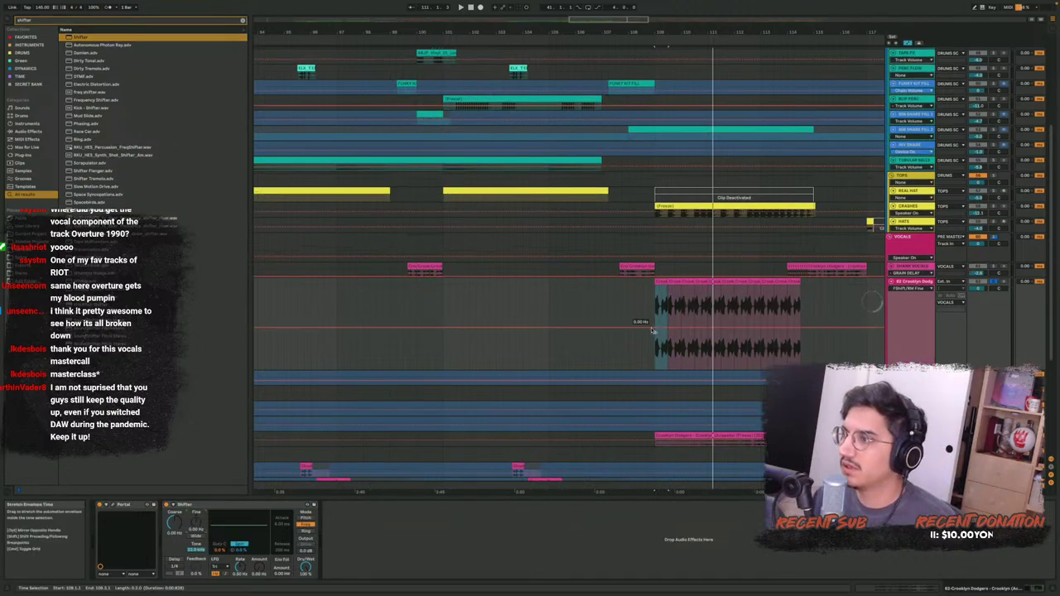
left_click(652, 330)
left_click_drag(801, 327, 799, 290)
key("space")
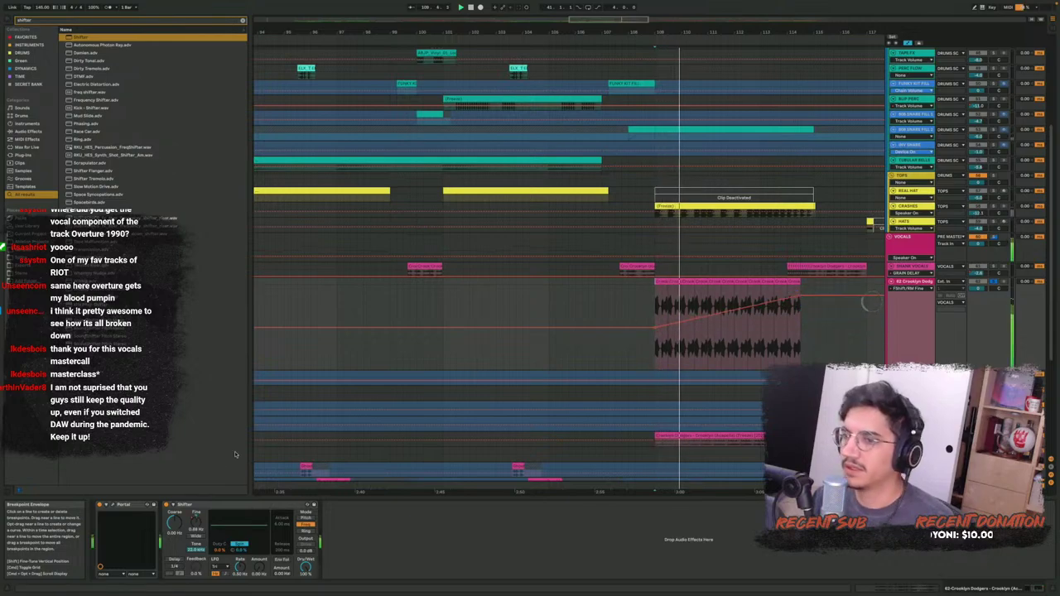
Reopen the Portal window and load the STRETCH AND OFFSET preset during playback
left_click(116, 509)
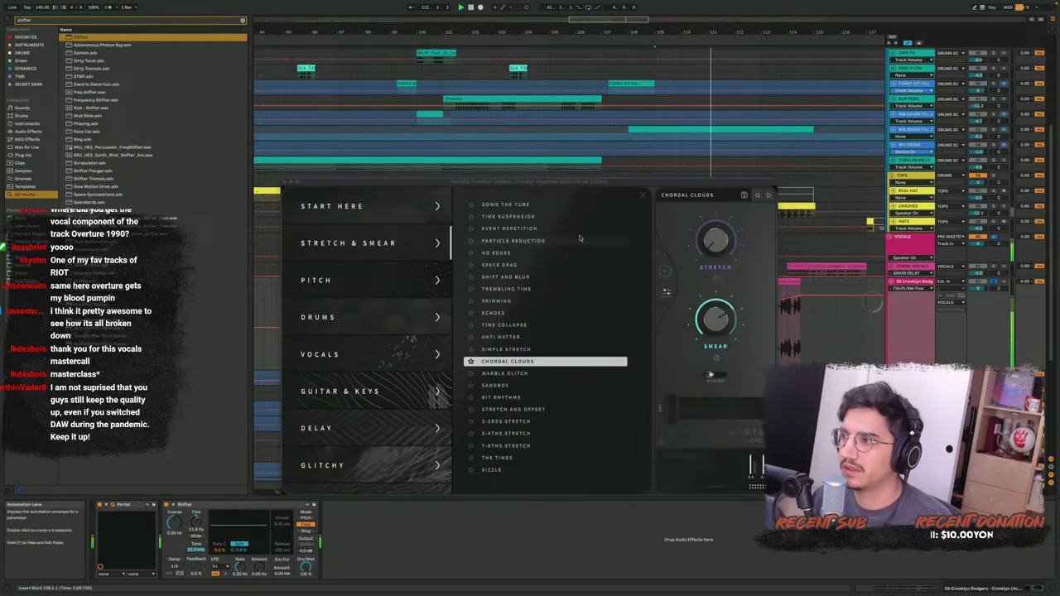
left_click(512, 410)
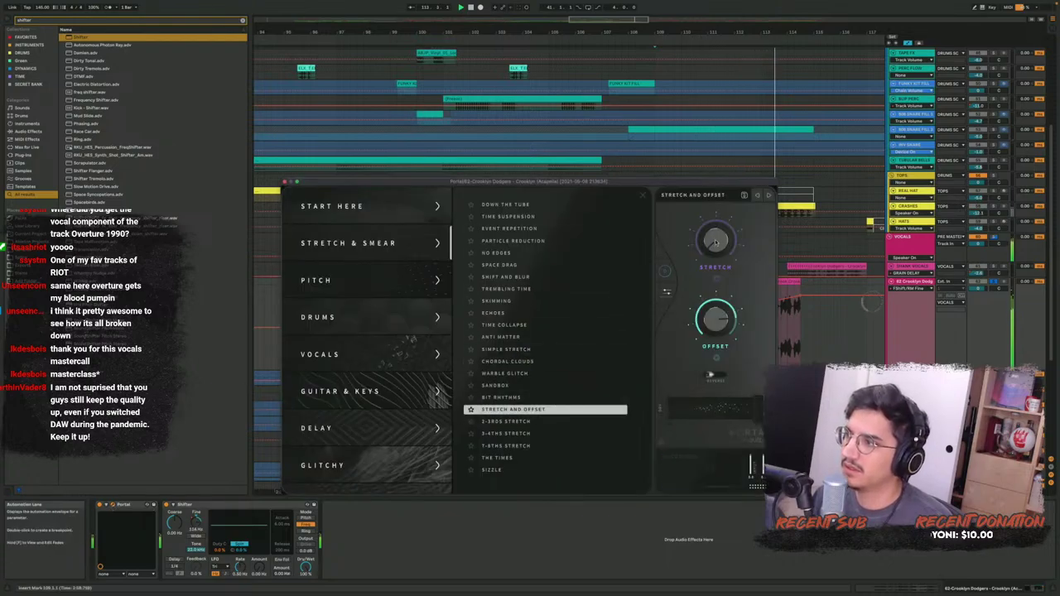
Turn up Portal's STRETCH macro, turn down its OFFSET macro and stop playback
left_click_drag(716, 240, 716, 199)
left_click_drag(716, 320, 716, 366)
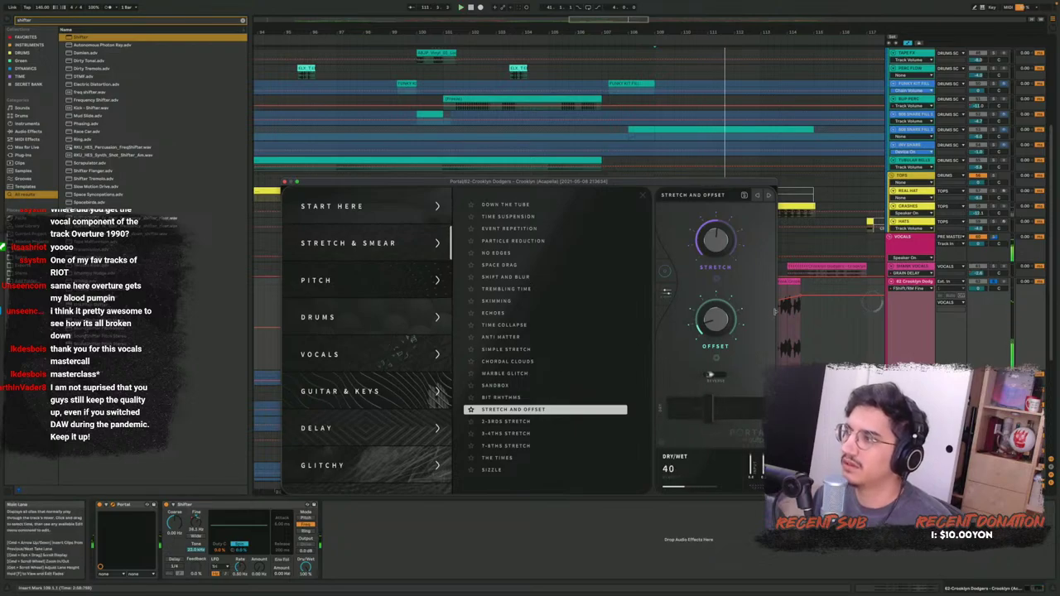
key("space")
Hide the automation lanes and move the Portal window aside to uncover the repeated vocal clips
key("a")
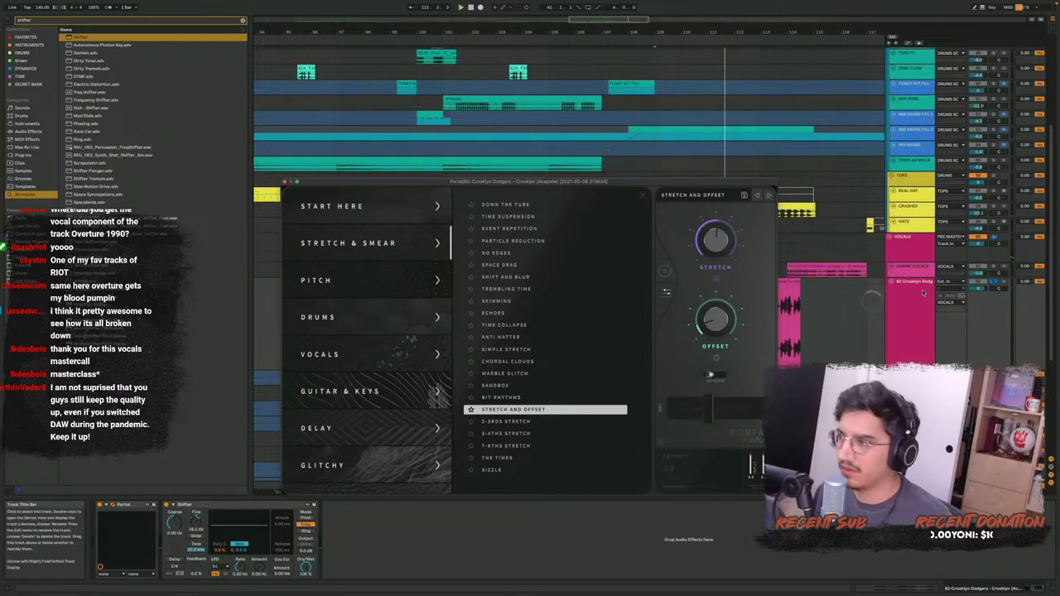
left_click_drag(565, 182, 432, 146)
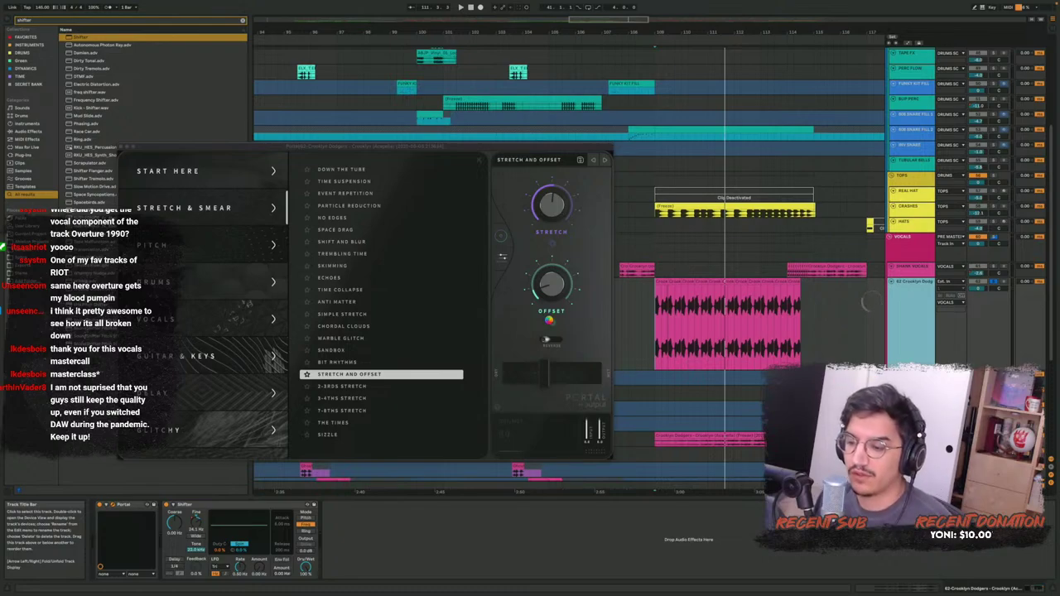
left_click(548, 322)
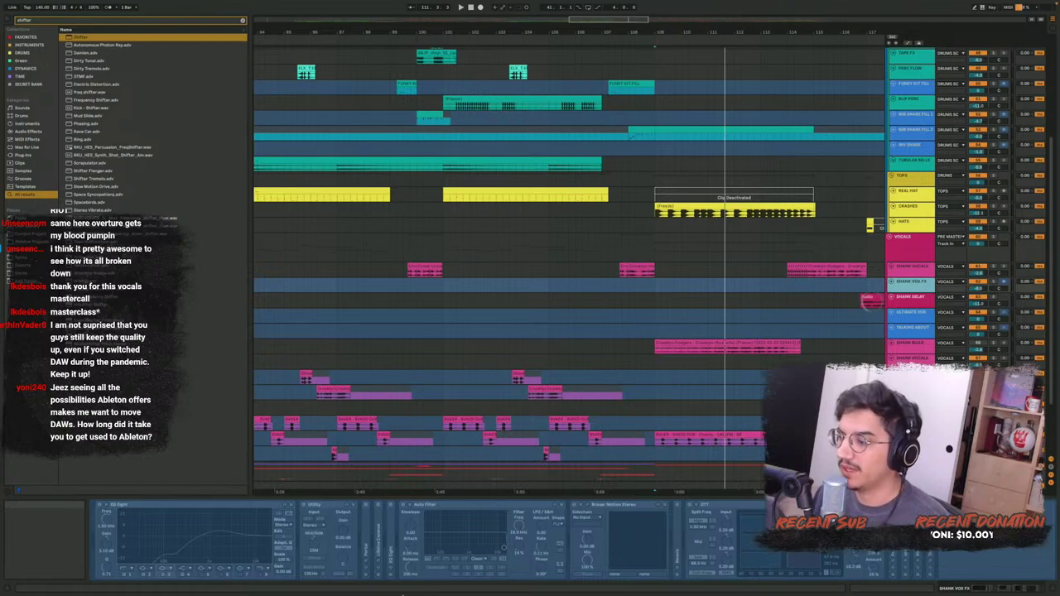
Expand the SHANK VOCALS track below SHANK BUILD, solo it and play its clip near bar 168
left_click(540, 248)
scroll(541, 246, "down", 2)
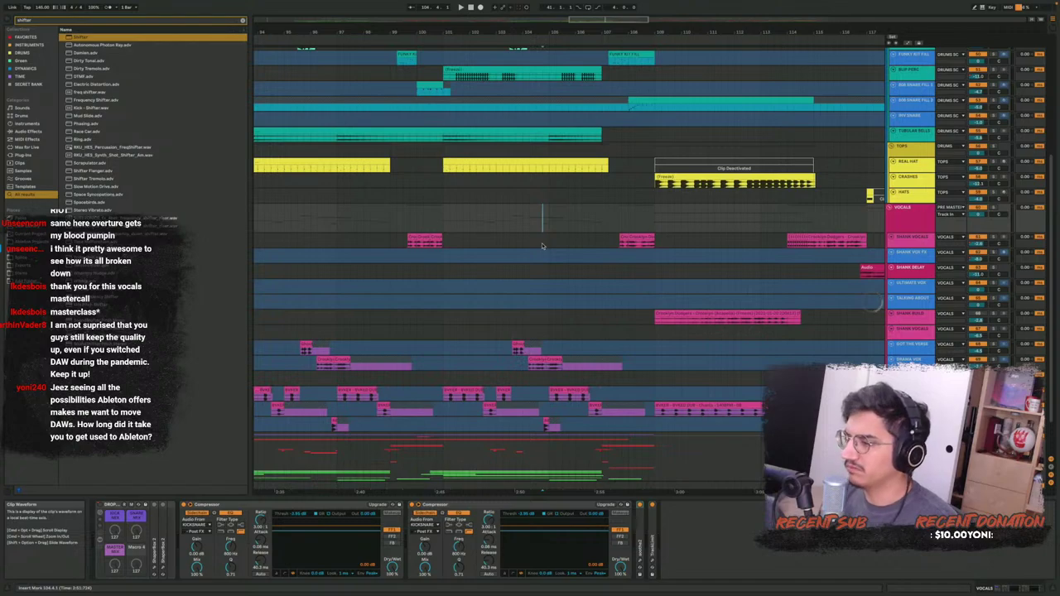
scroll(542, 243, "down", 3)
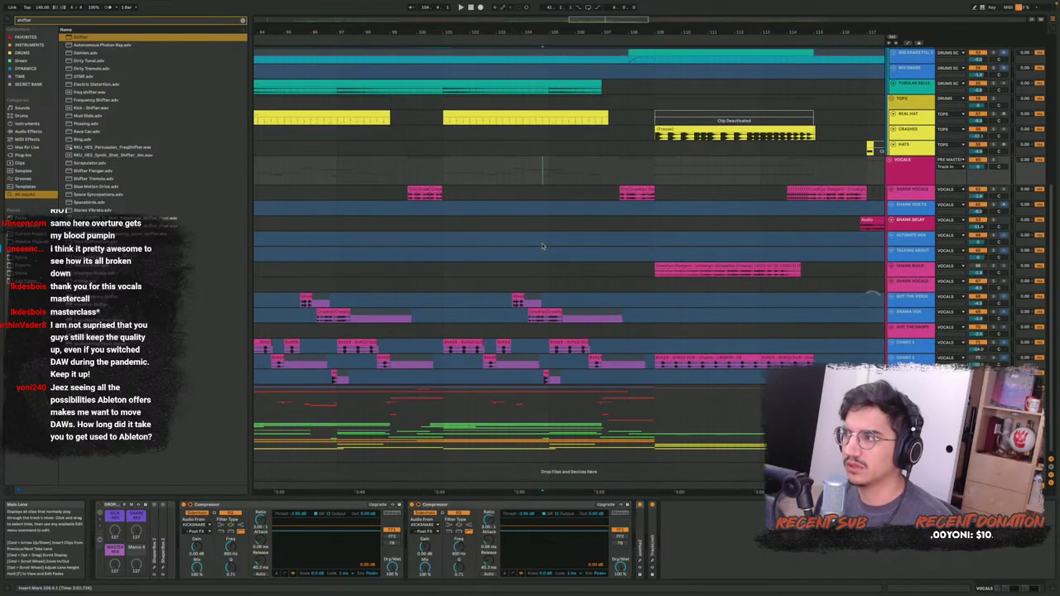
scroll(542, 245, "up", 4)
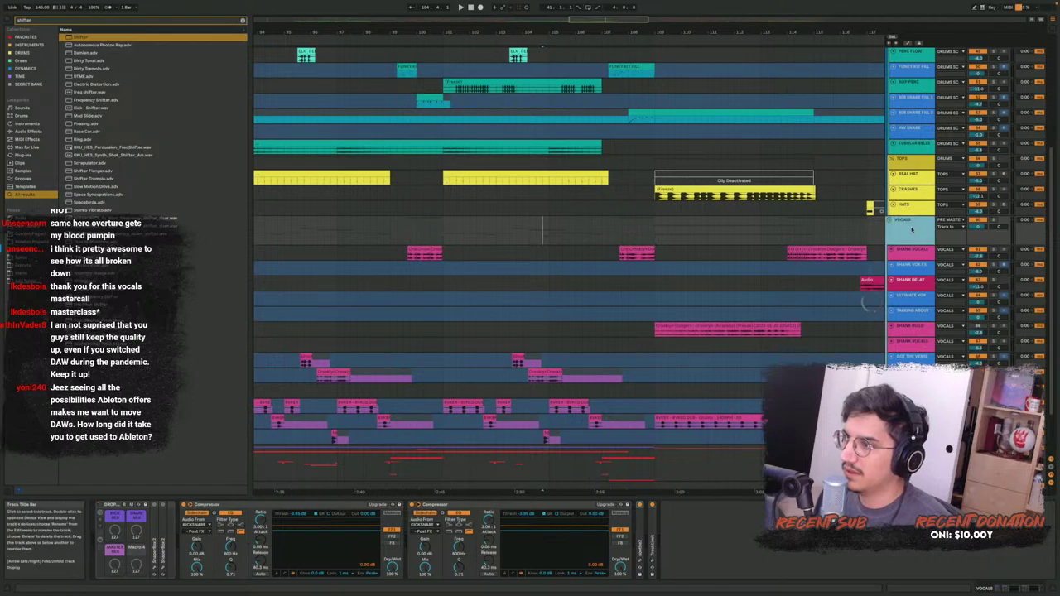
scroll(704, 230, "down", 1)
scroll(696, 238, "down", 4)
left_click(915, 285)
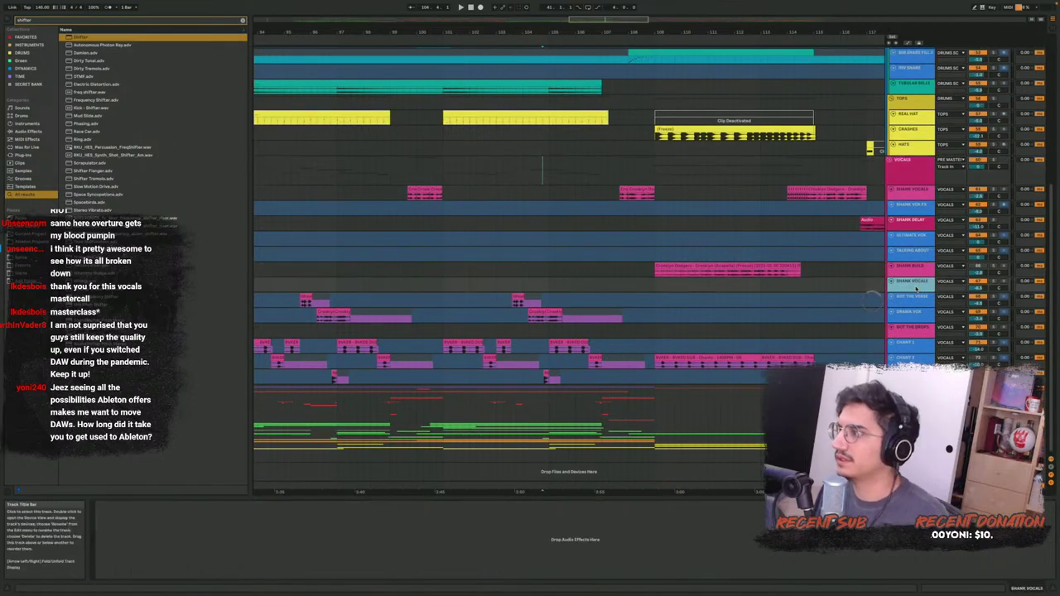
key("z")
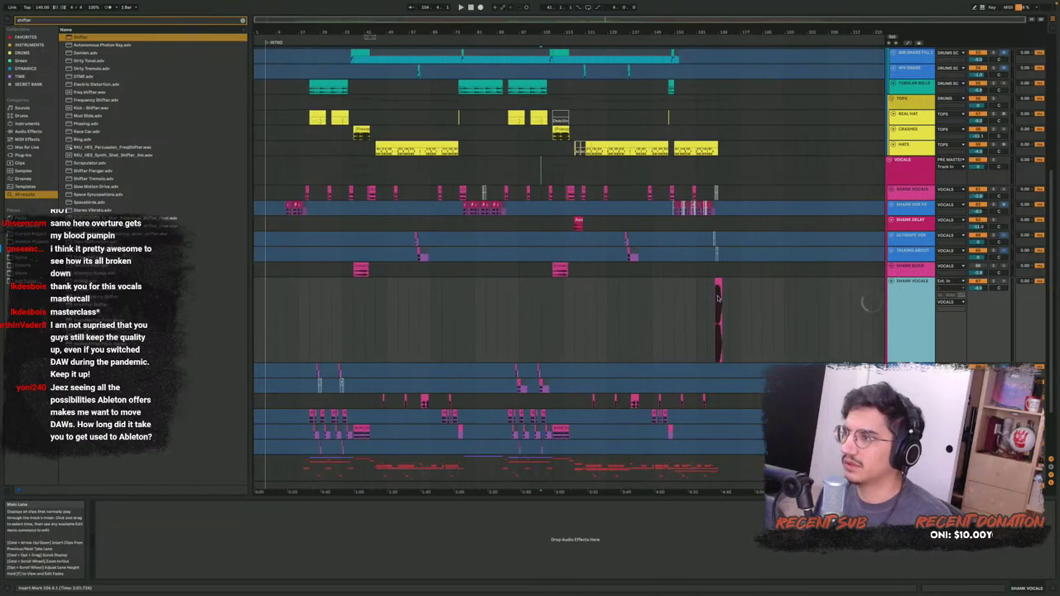
scroll(718, 298, "up", 10)
left_click(644, 316)
key("s")
key("space")
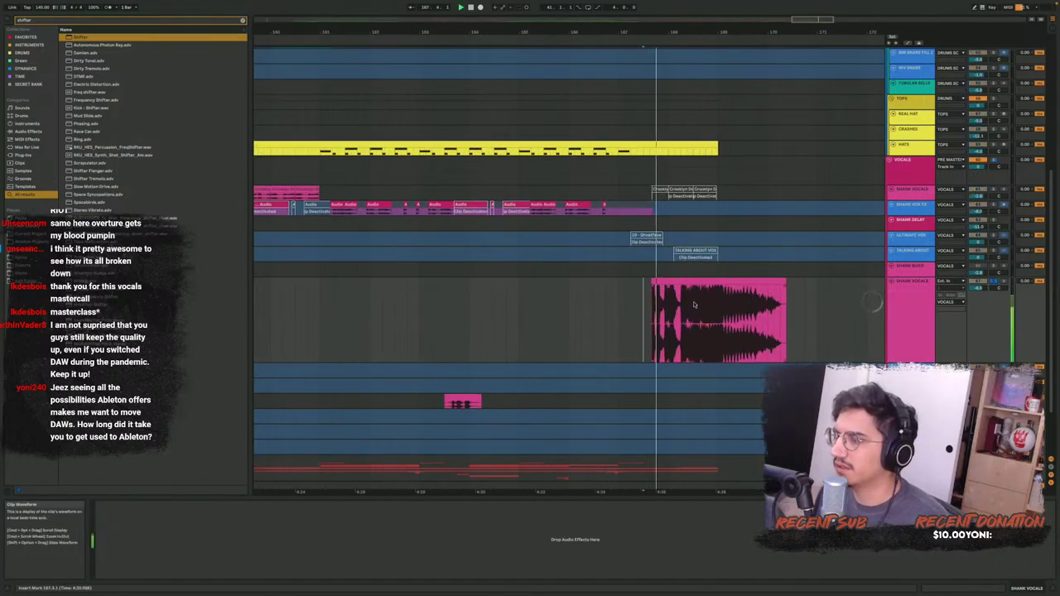
Collapse the soloed SHANK VOCALS track, stop its playback and turn its solo off
key("x")
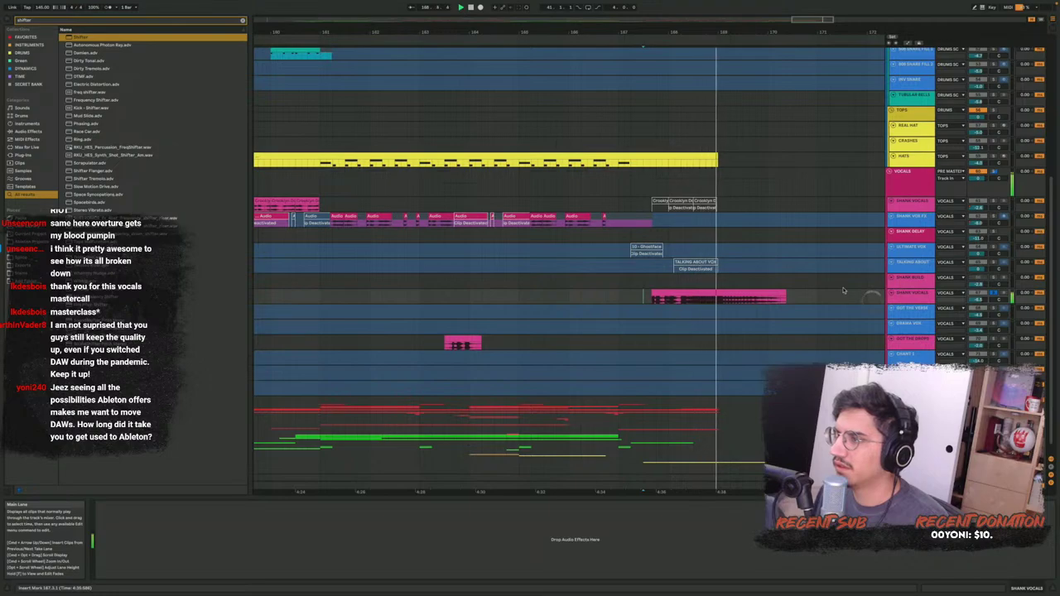
left_click(911, 296)
scroll(835, 302, "down", 3)
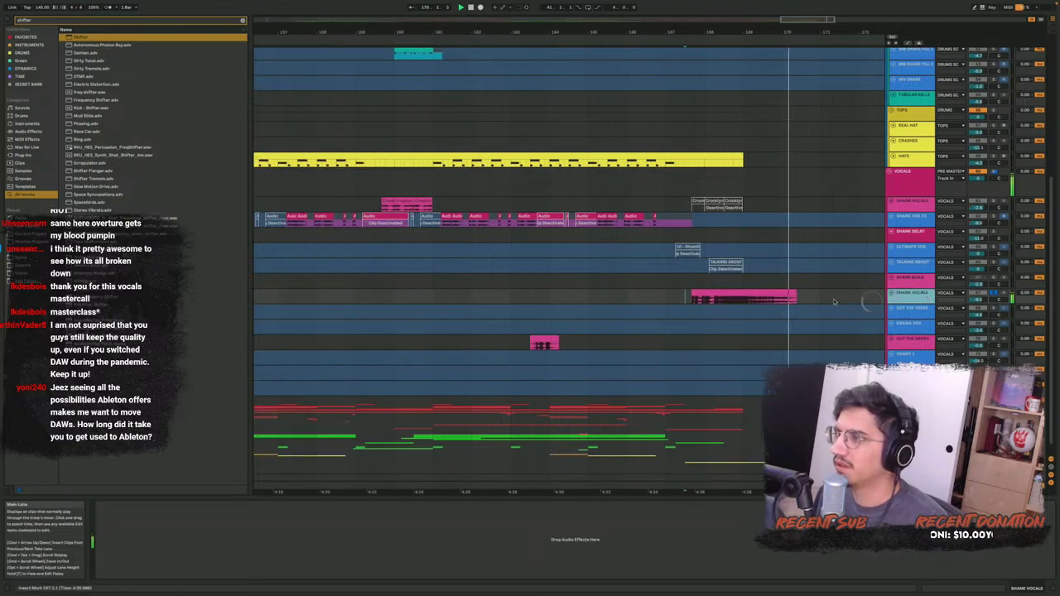
key("minus")
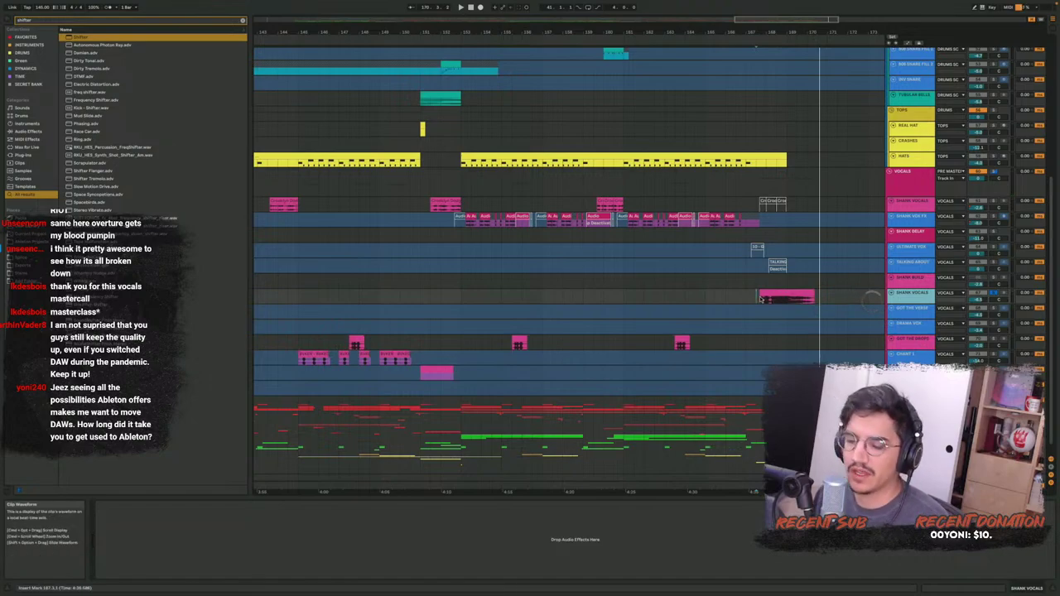
key("s")
Expand GOT THE VERSE and audition its clip near bar 104 in solo, followed by the neighbouring DRAMA VOX clip
double_click(898, 309)
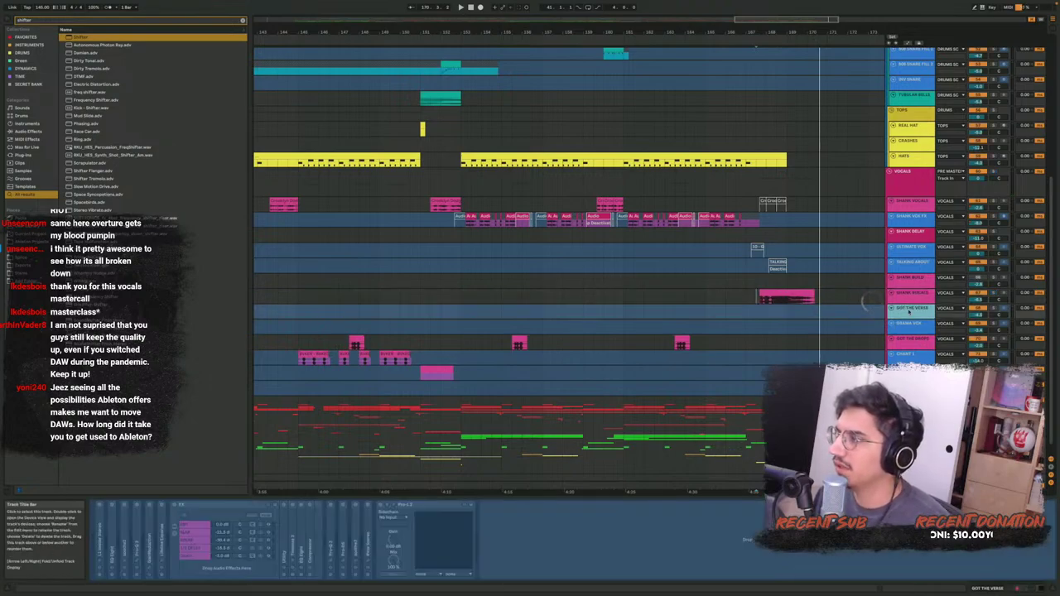
scroll(616, 324, "left", 5)
scroll(616, 321, "left", 15)
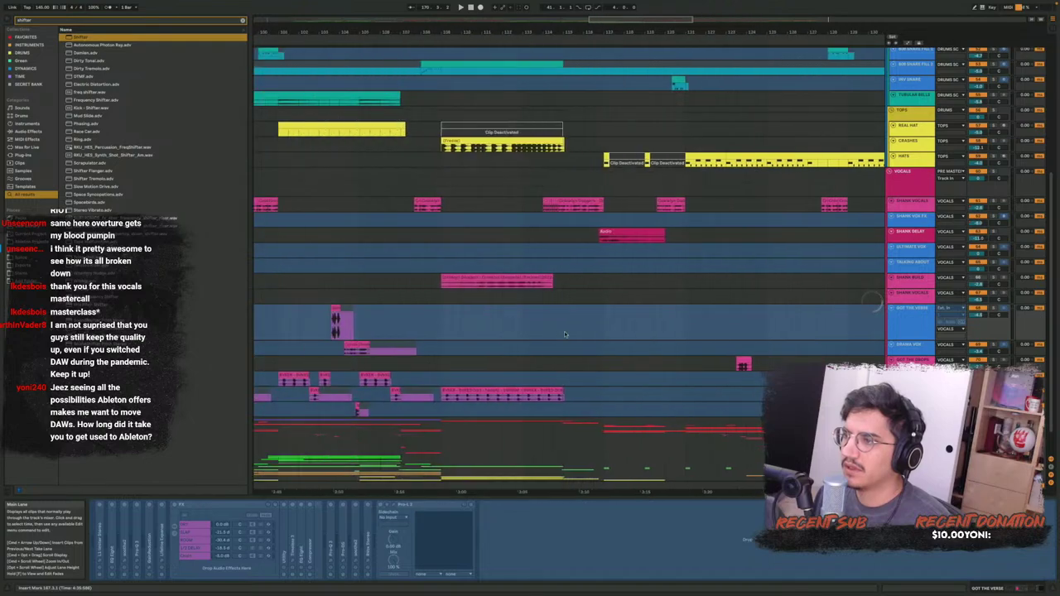
scroll(512, 321, "up", 3)
left_click(525, 322)
key("space")
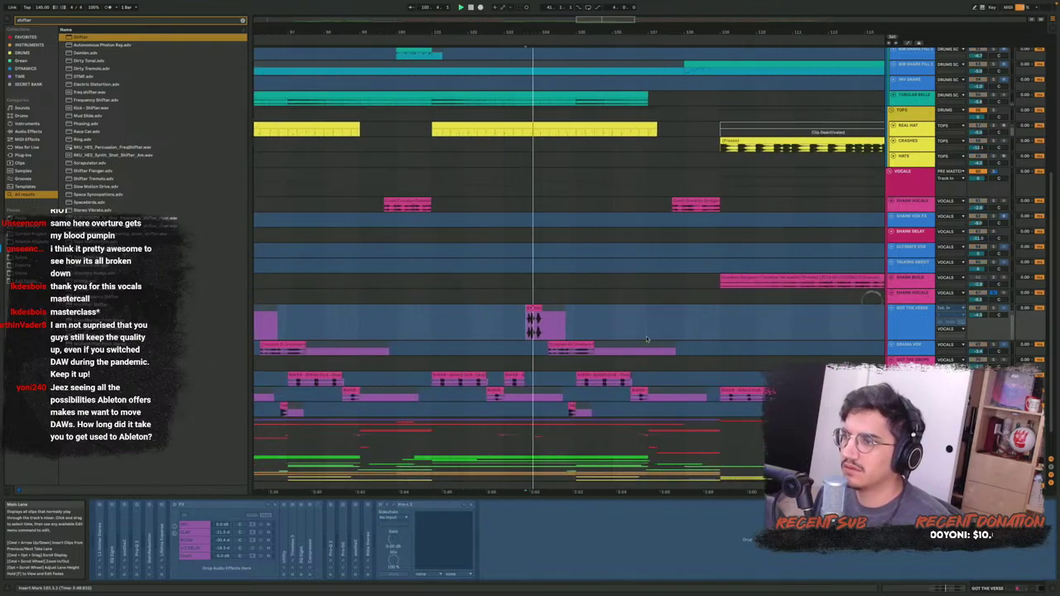
key("space")
key("space")
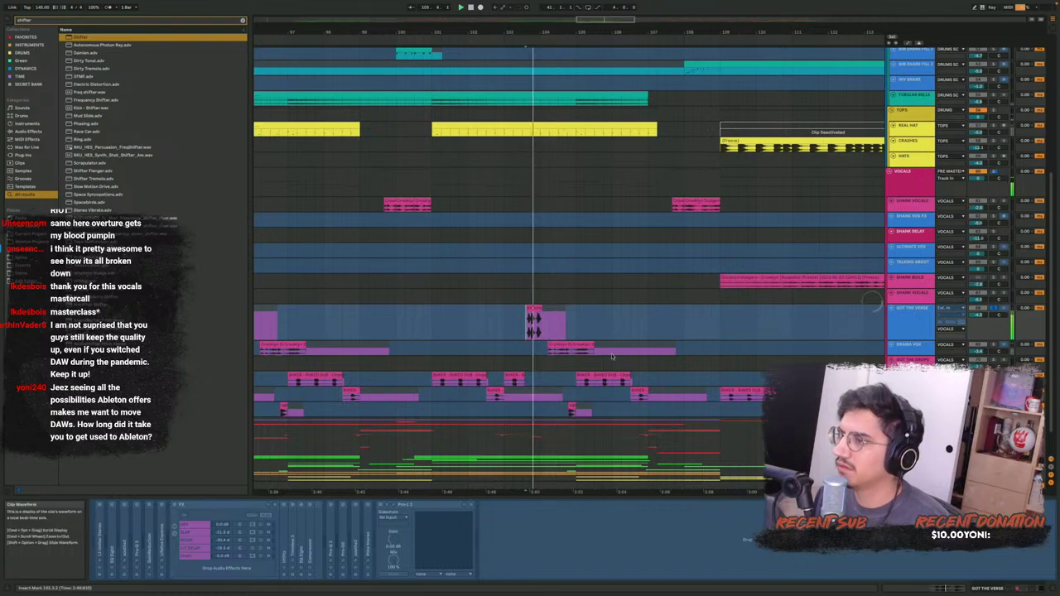
left_click(549, 349)
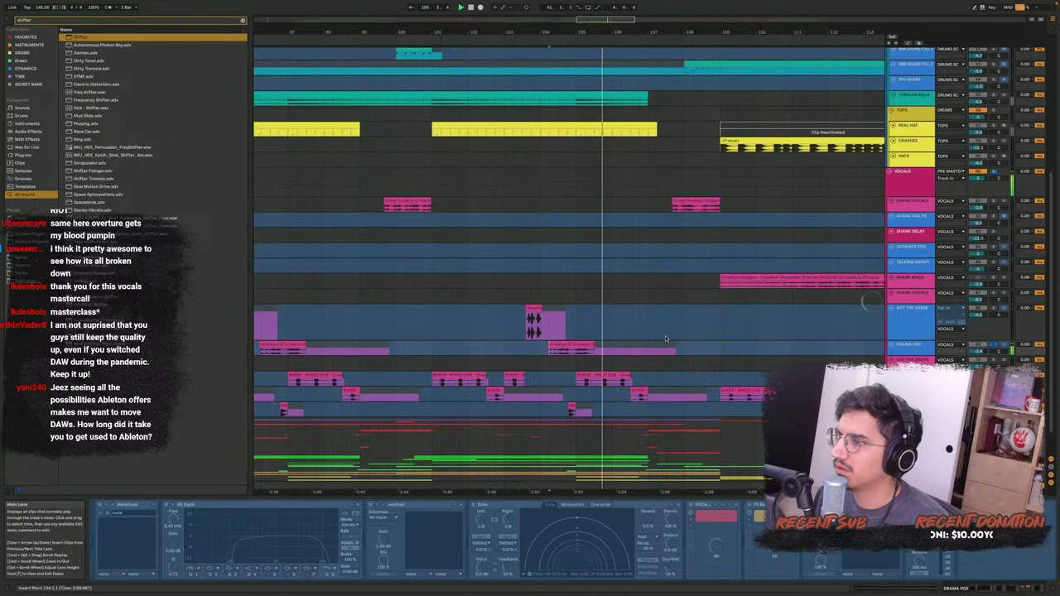
Audition the GOT THE DROPS track in solo from its clip near bar 123
scroll(619, 351, "down", 3)
scroll(597, 356, "down", 5)
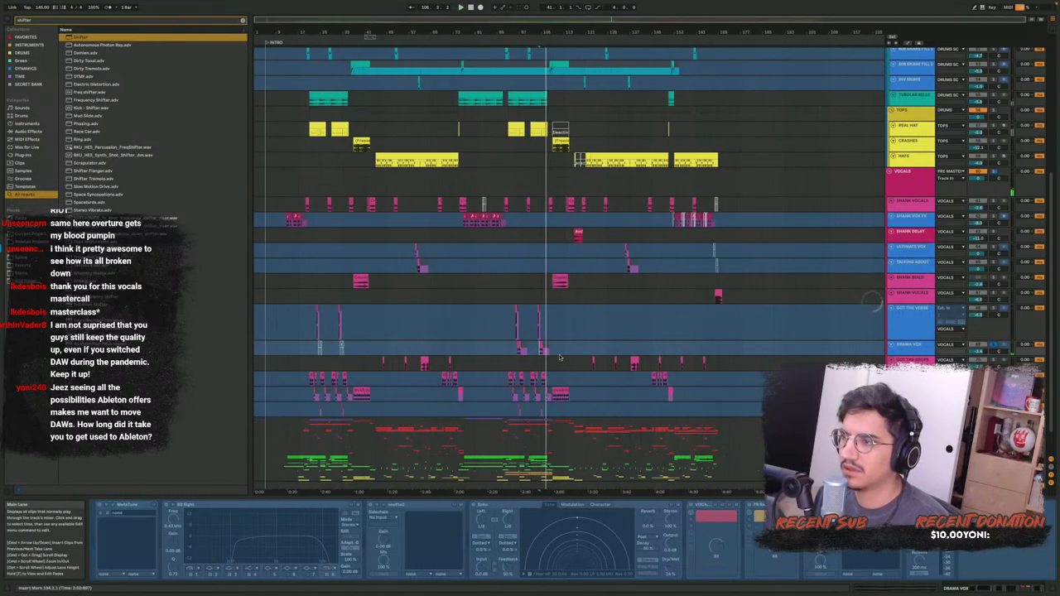
scroll(603, 359, "up", 5)
left_click(597, 364)
key("space")
key("space")
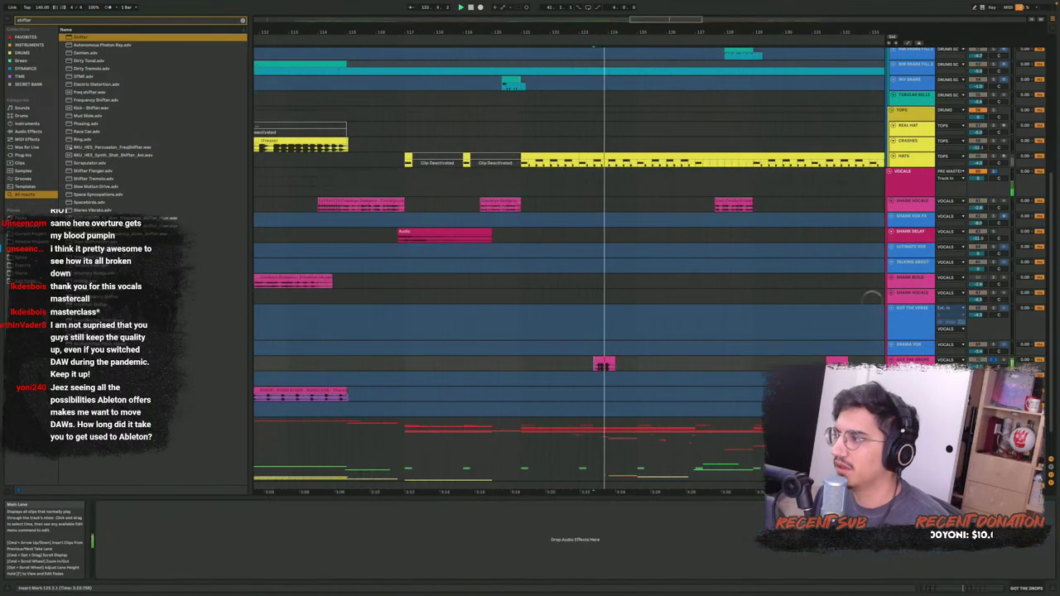
Expand the CHANT 1 track and audition its repeated clips in solo from bar 93
left_click(717, 383)
scroll(717, 383, "down", 2)
scroll(718, 382, "down", 5)
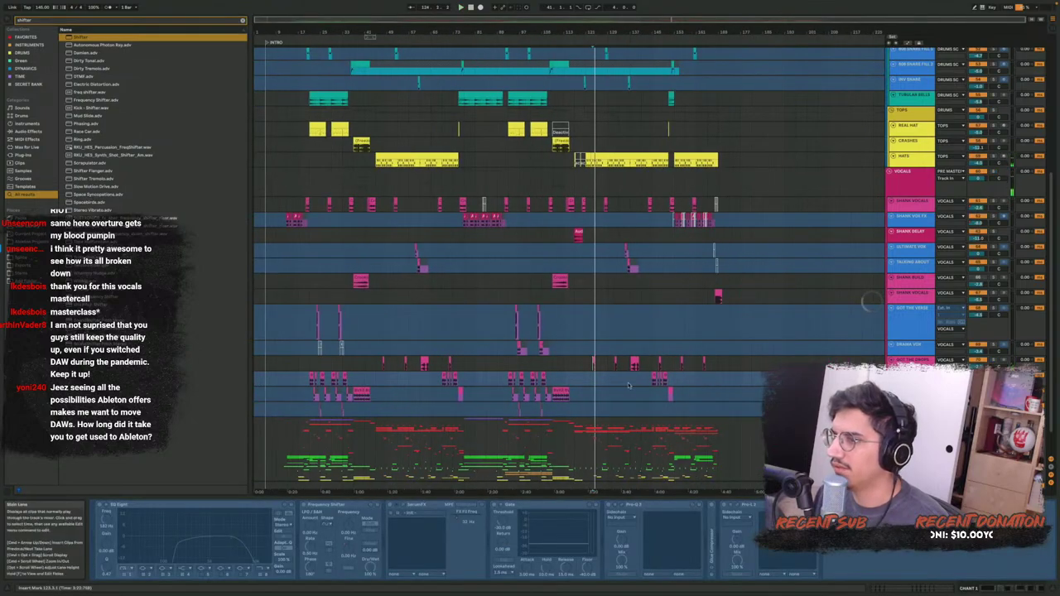
scroll(623, 385, "up", 5)
scroll(497, 406, "up", 6)
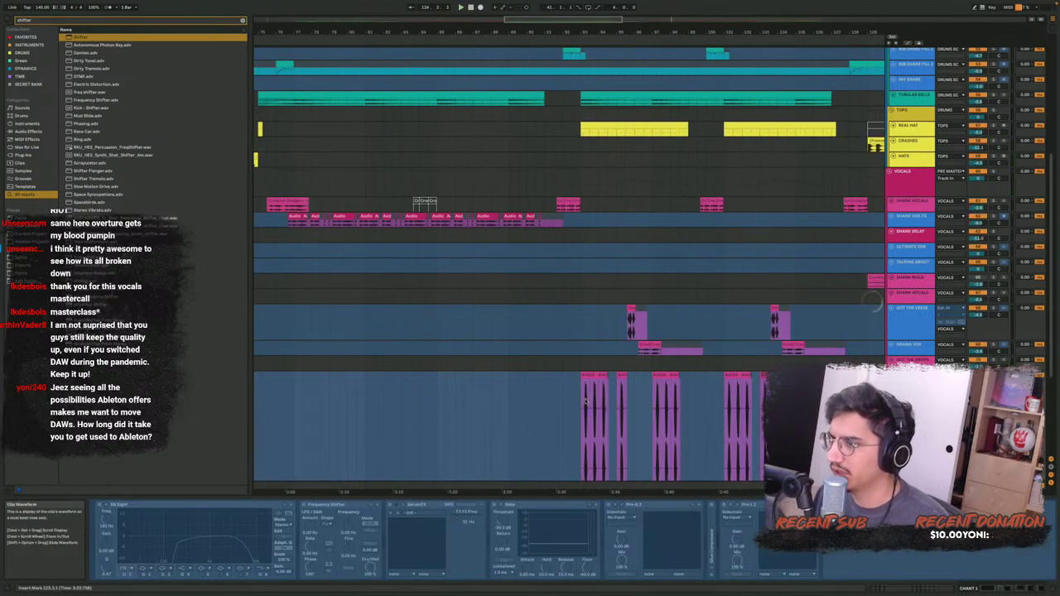
left_click(585, 397)
key("space")
scroll(622, 396, "down", 2)
scroll(622, 395, "down", 2)
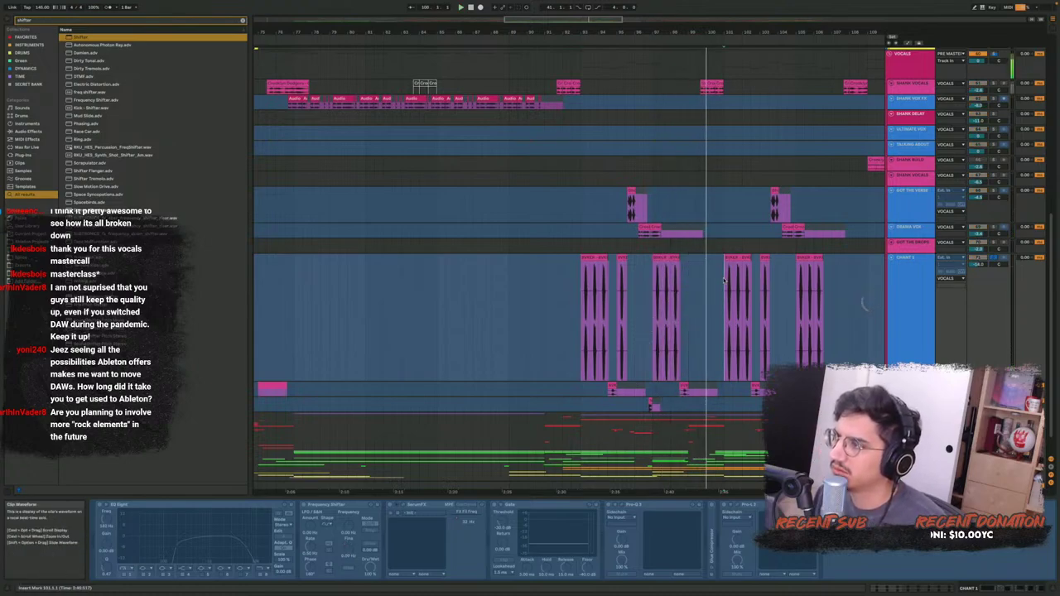
Collapse the expanded vocal tracks, expand CHANT 2 and play it from its clip near bar 94
left_click(876, 295)
key("alt+u")
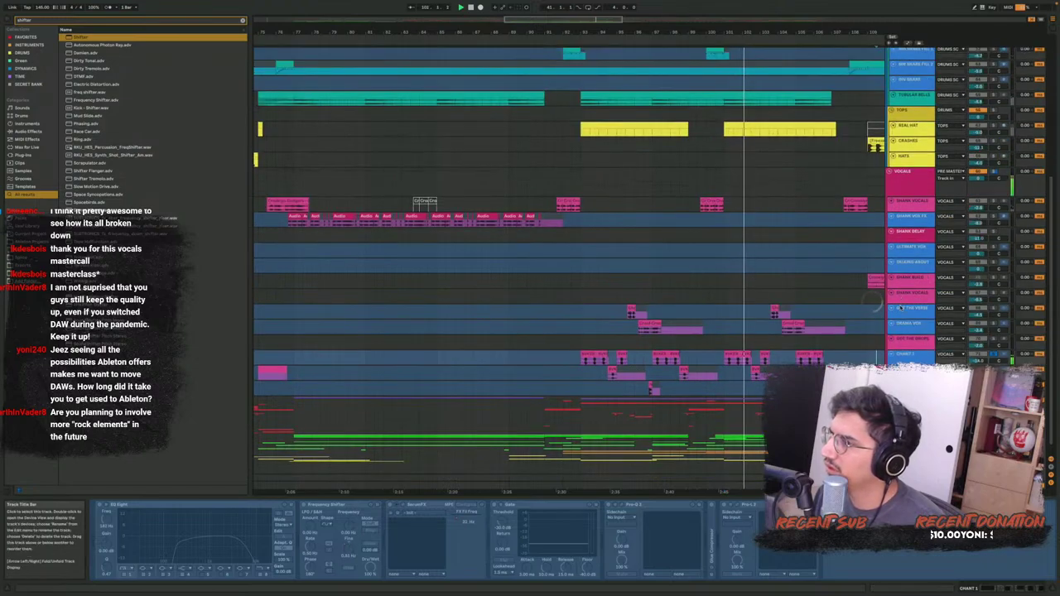
key("Down")
key("u")
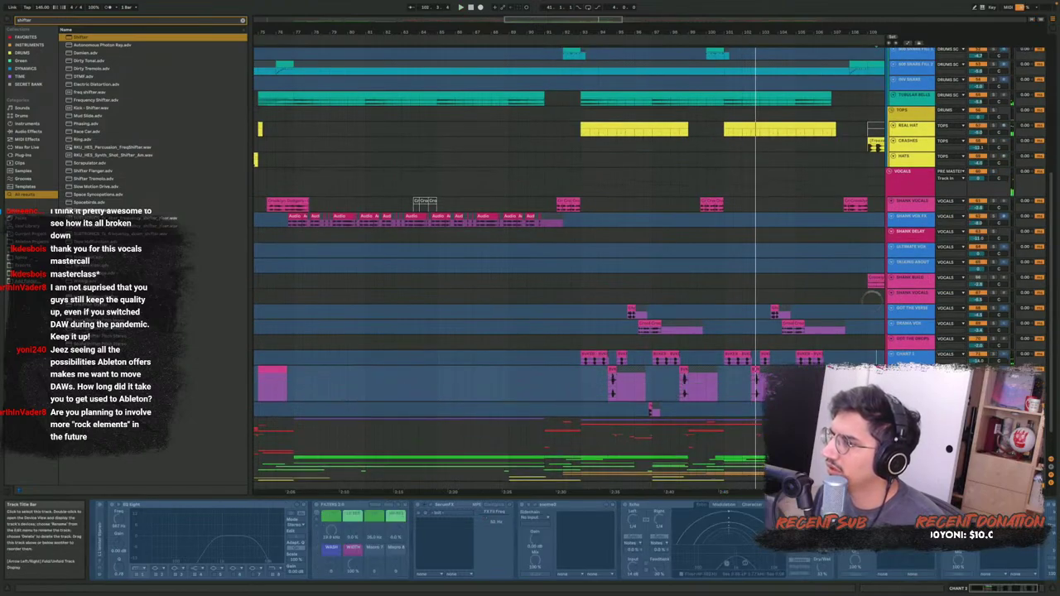
left_click(612, 395)
key("space")
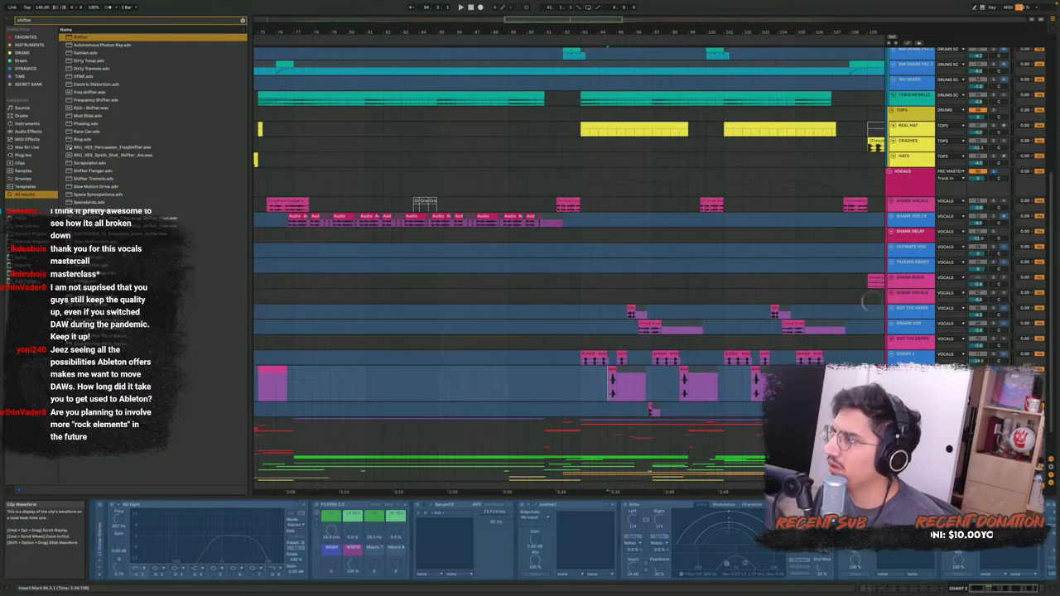
key("space")
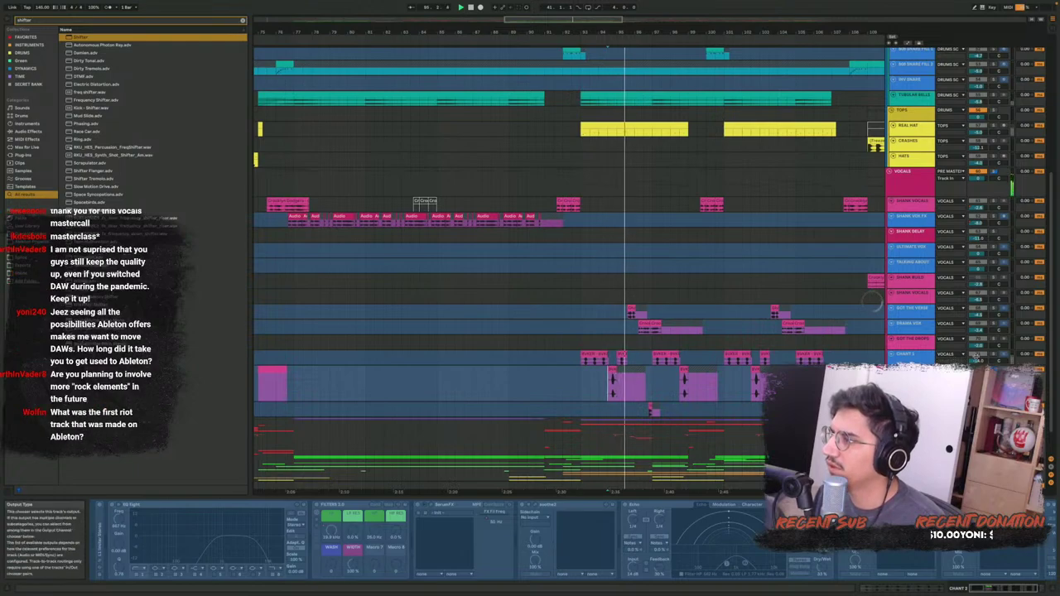
Play back the CHANT 2 clip around bar 94 and the short vocal clip on the track below around bar 96
left_click(598, 385)
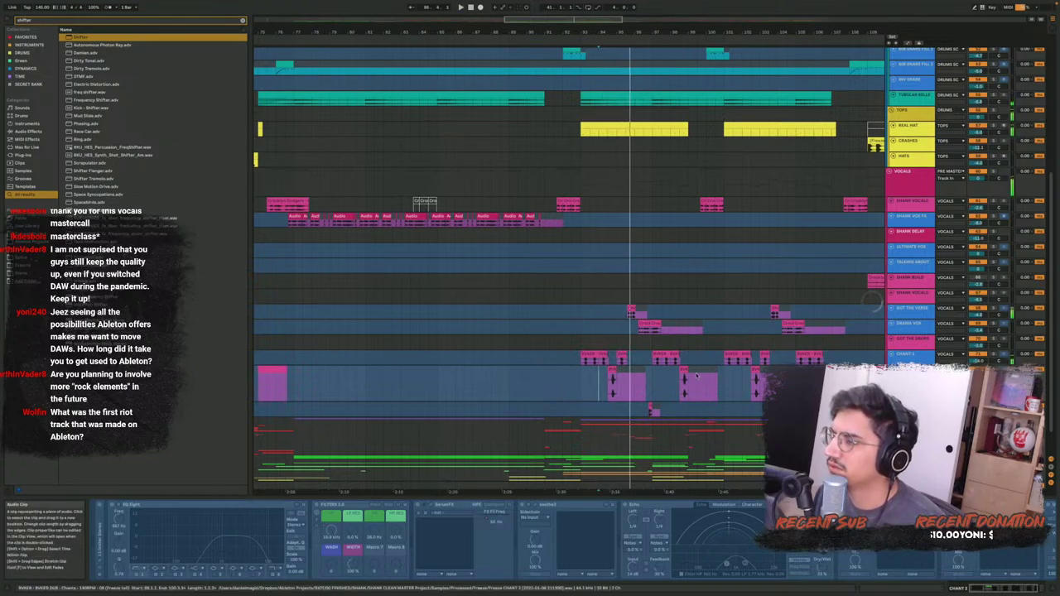
left_click(602, 382)
key("space")
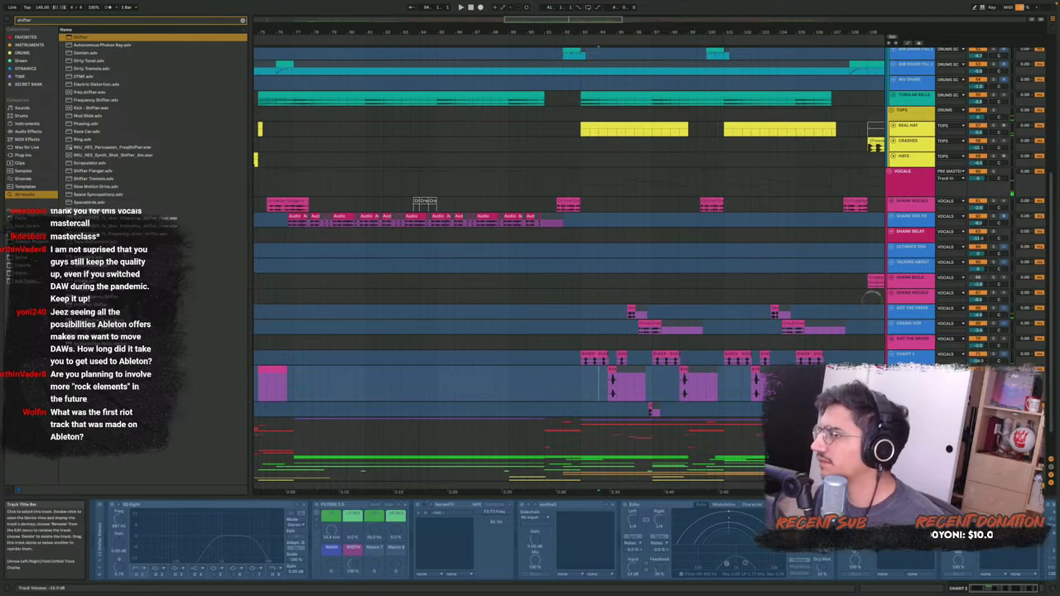
scroll(659, 383, "down", 1)
left_click(645, 407)
key("space")
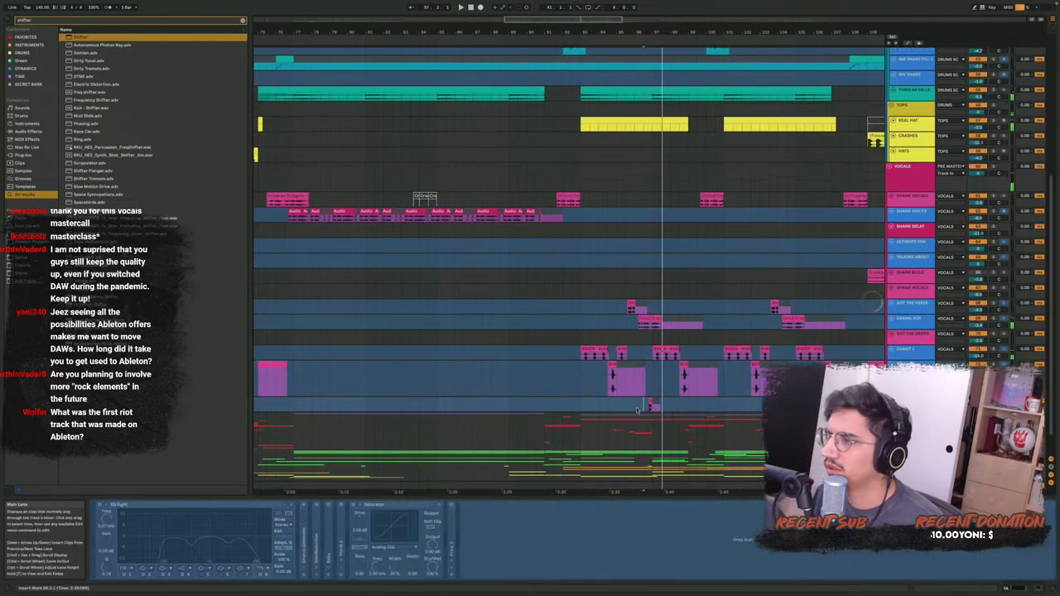
key("space")
key("space")
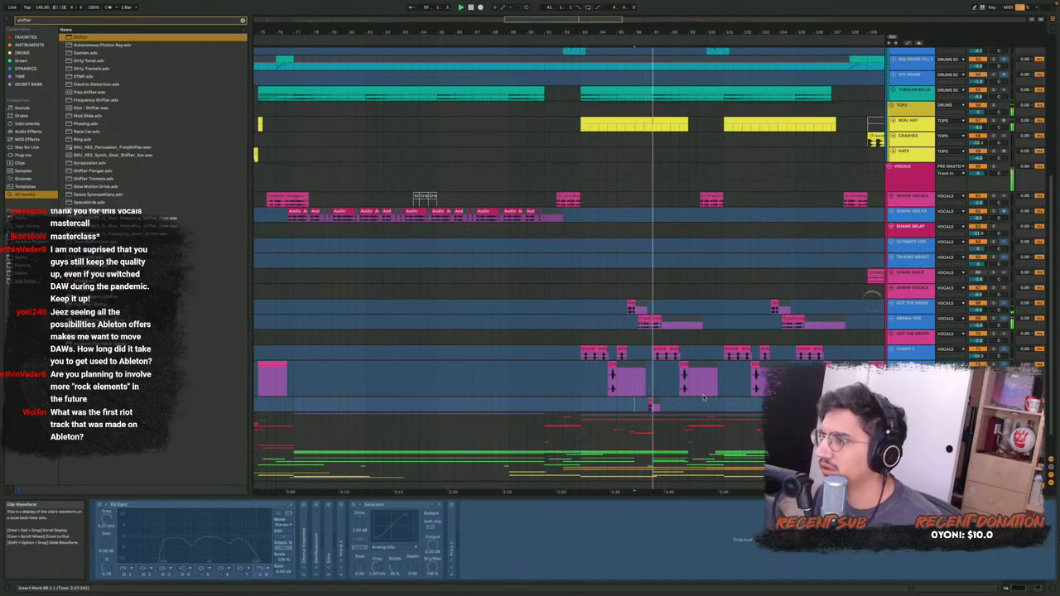
key("space")
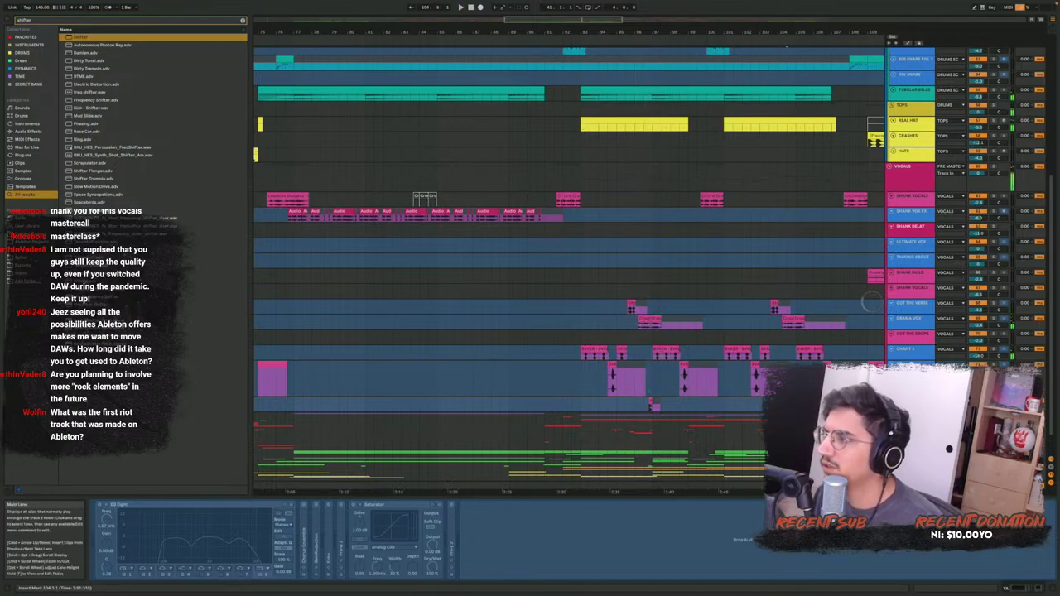
Play back the arrangement from around bar 104, where the DRAMA VOX clip begins
left_click(787, 404)
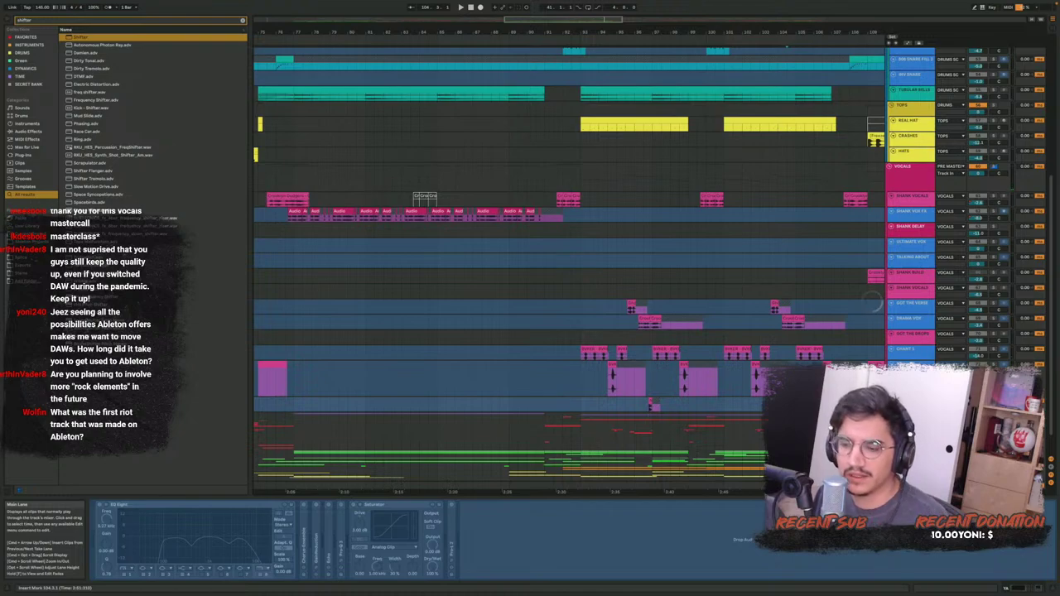
key("space")
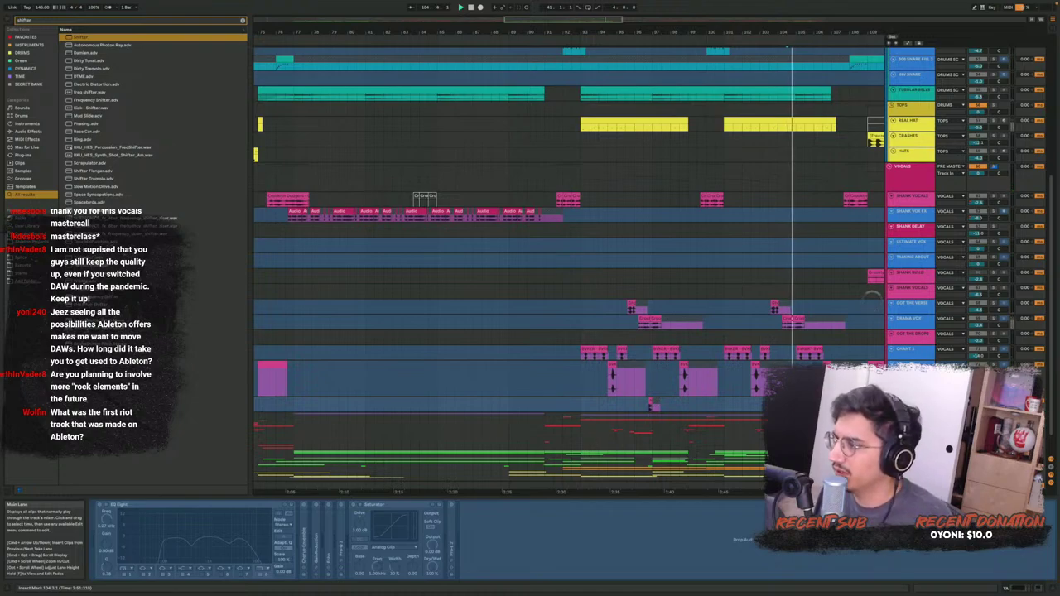
key("space")
left_click(779, 323)
key("space")
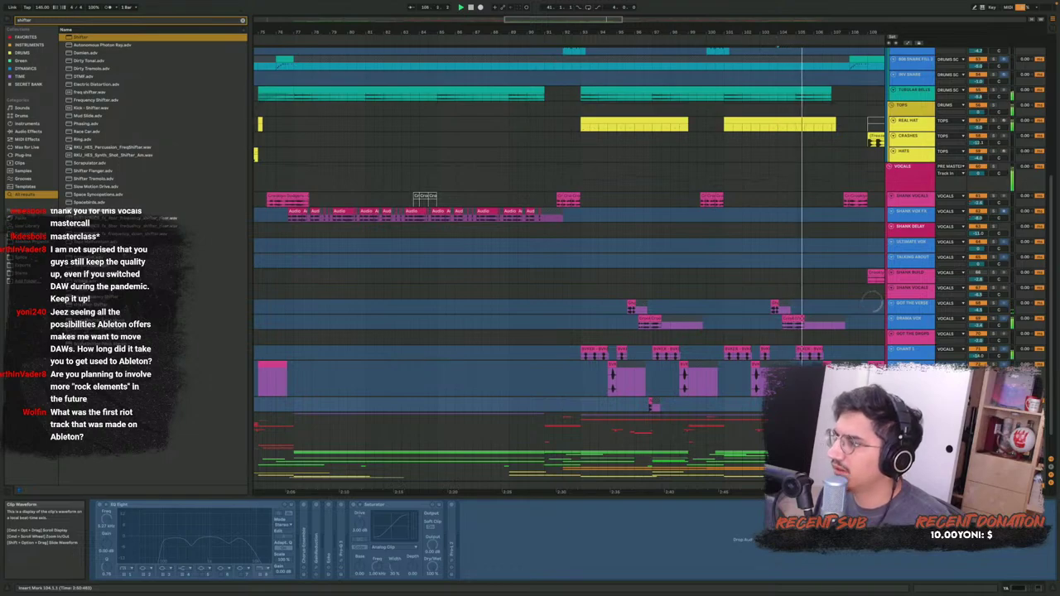
Audition the DRAMA VOX clip near bar 104 in solo and turn the solo off again
scroll(834, 264, "right", 4)
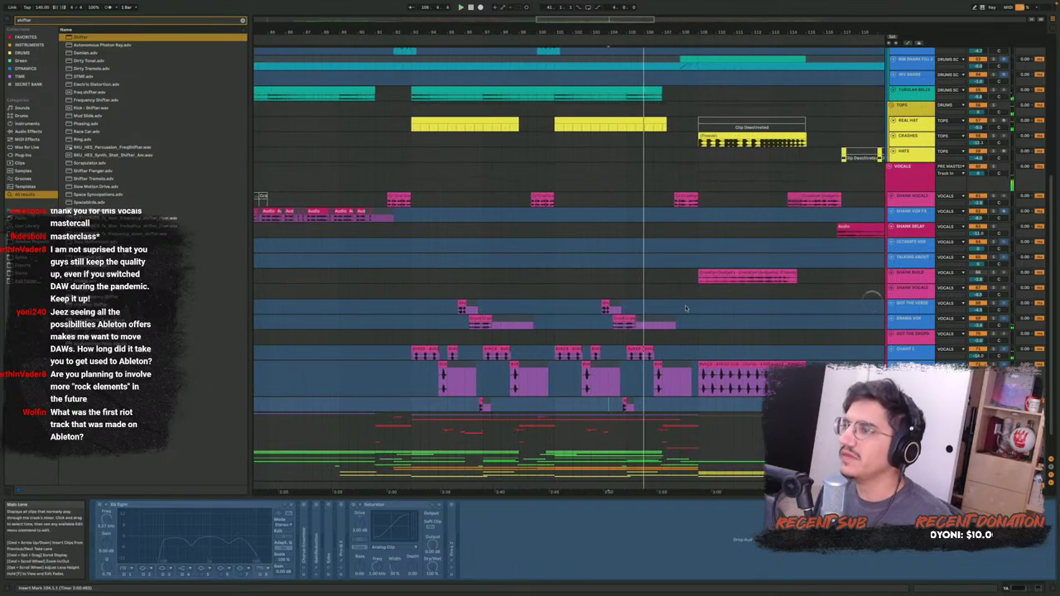
key("space")
scroll(637, 322, "up", 5)
left_click(541, 327)
key("s")
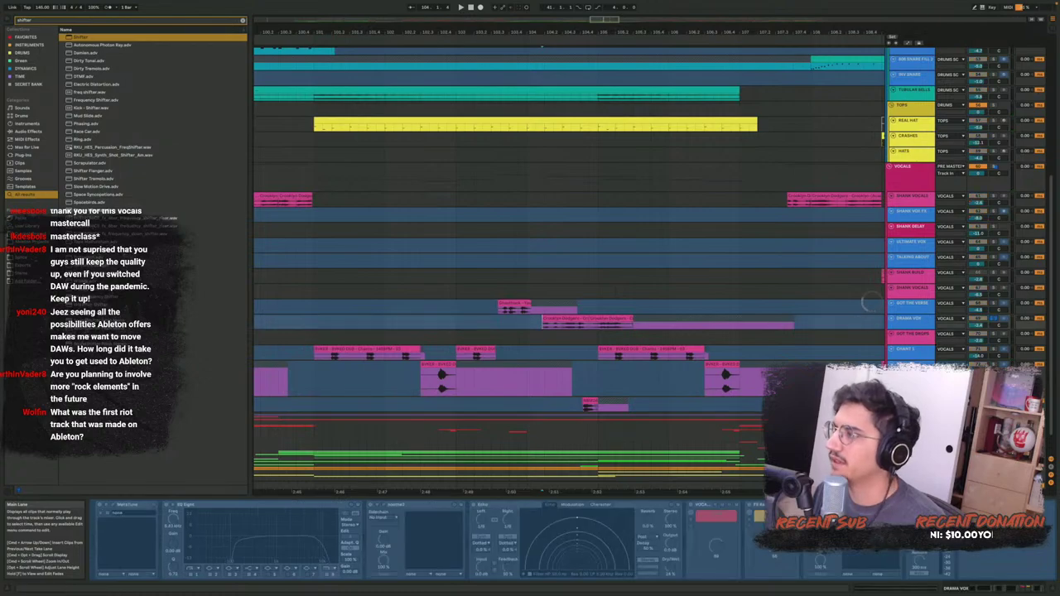
key("space")
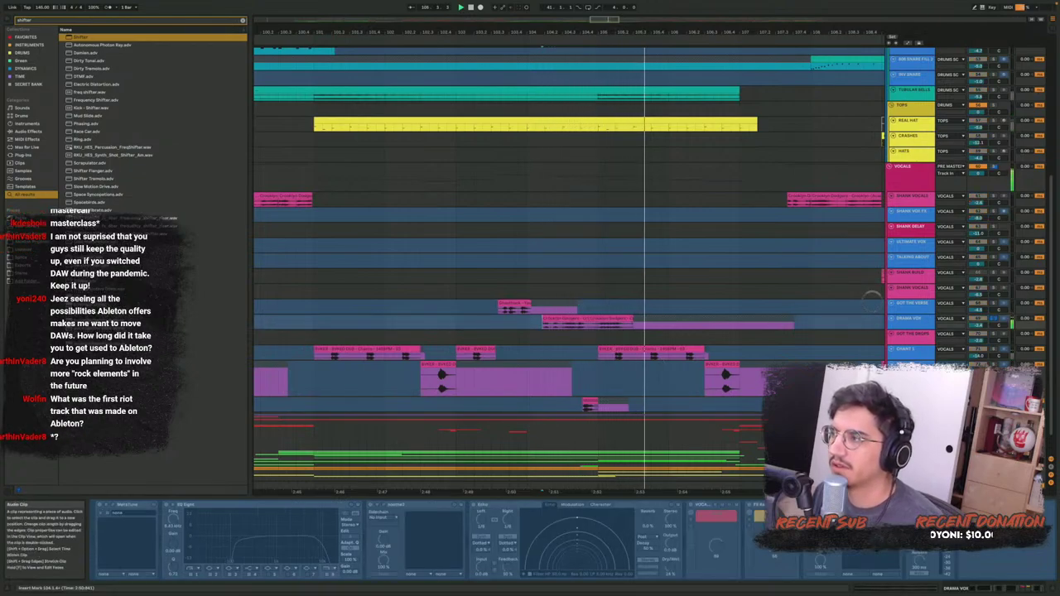
key("space")
key("s")
Fold the CHANT 2 track and collapse the VOCALS group
scroll(598, 368, "down", 8)
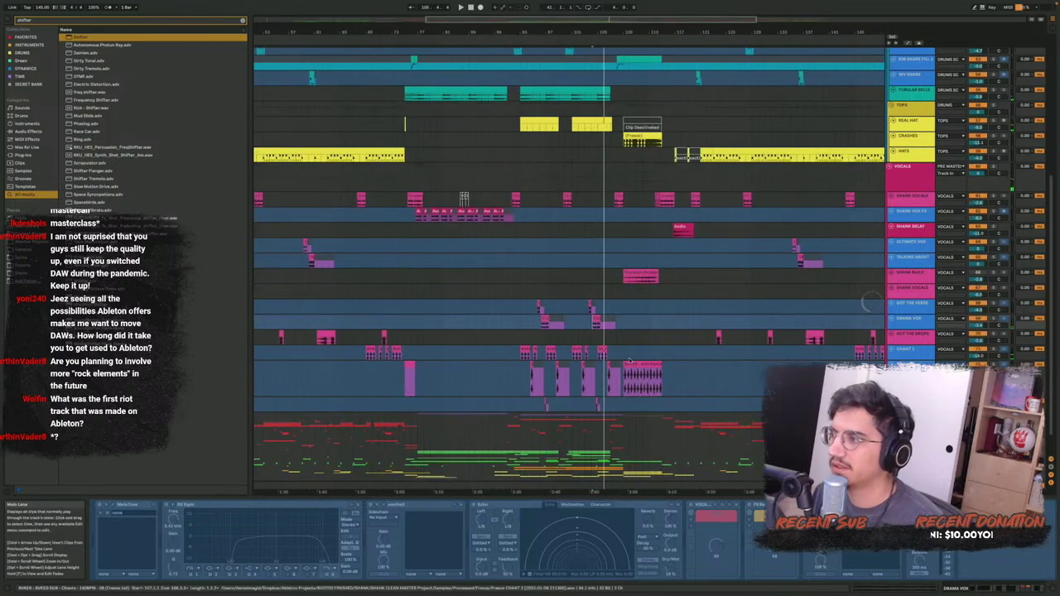
left_click(911, 374)
key("Left")
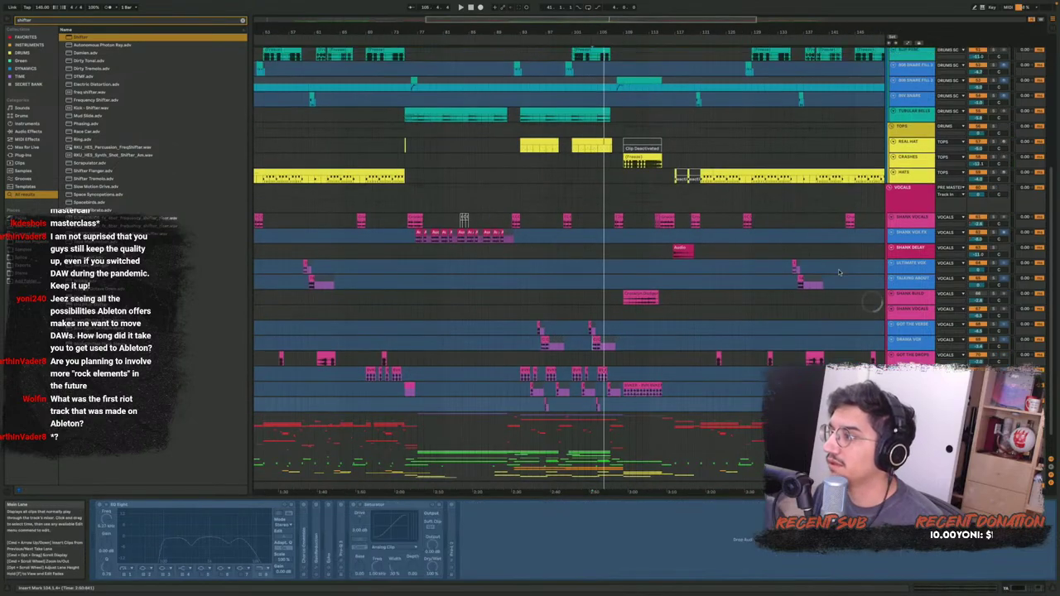
left_click(891, 189)
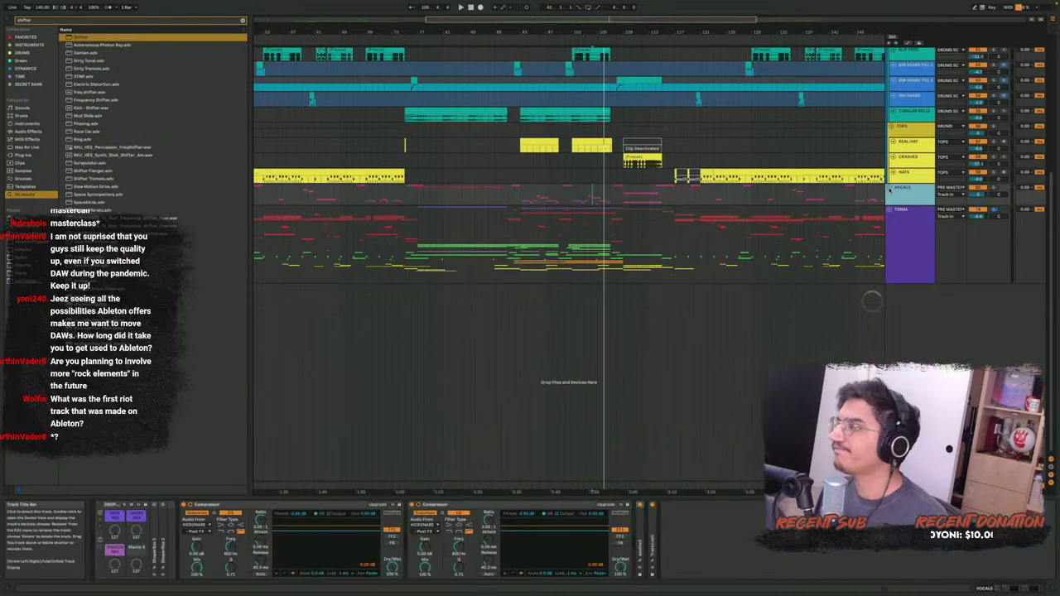
Expand the TONAL group and collapse the DRUMS group
left_click(903, 223)
left_click(889, 210)
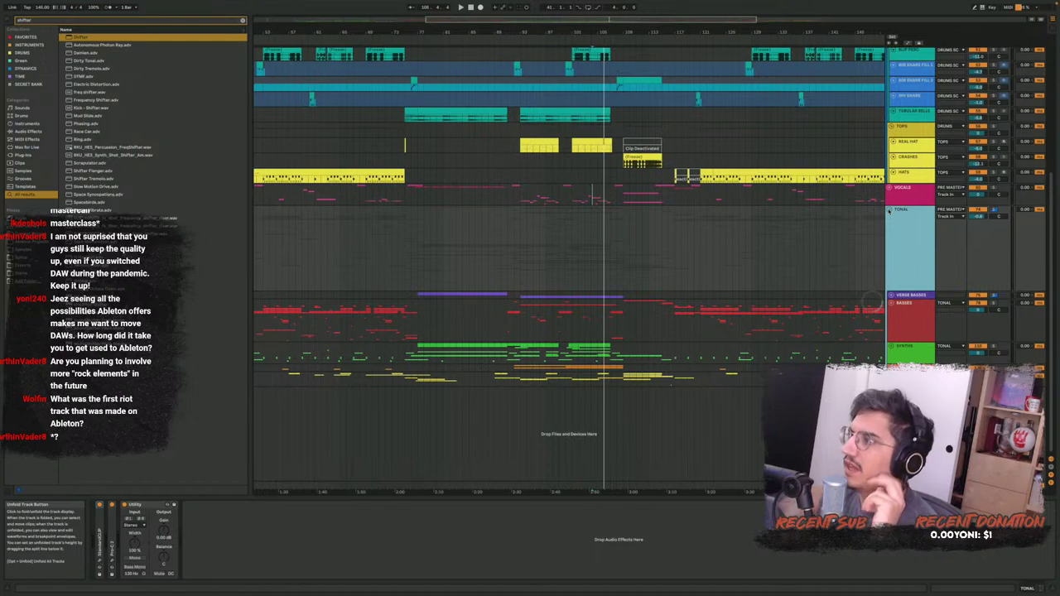
scroll(889, 211, "up", 5)
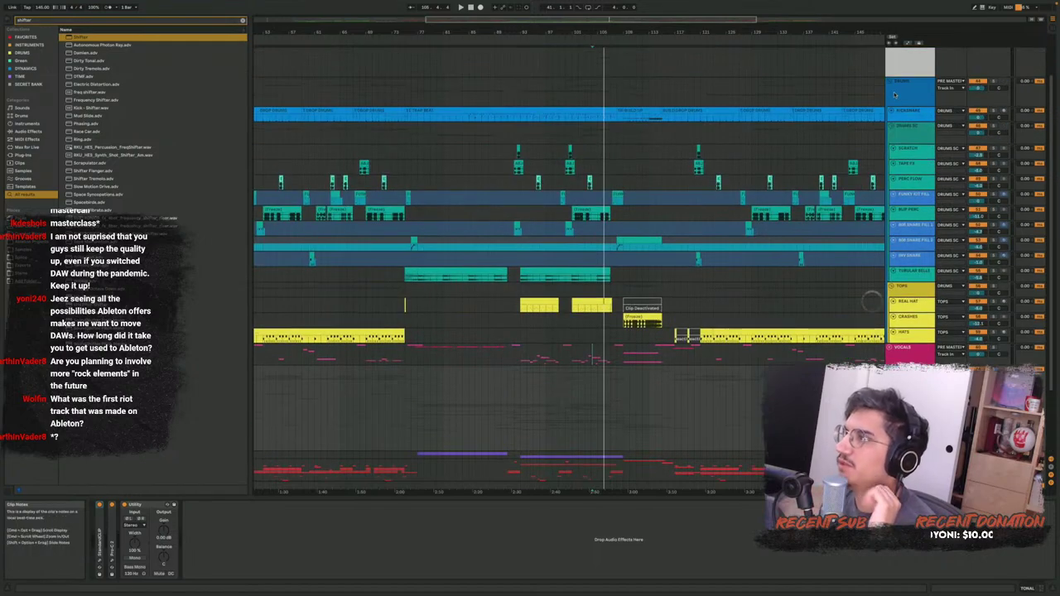
left_click(892, 86)
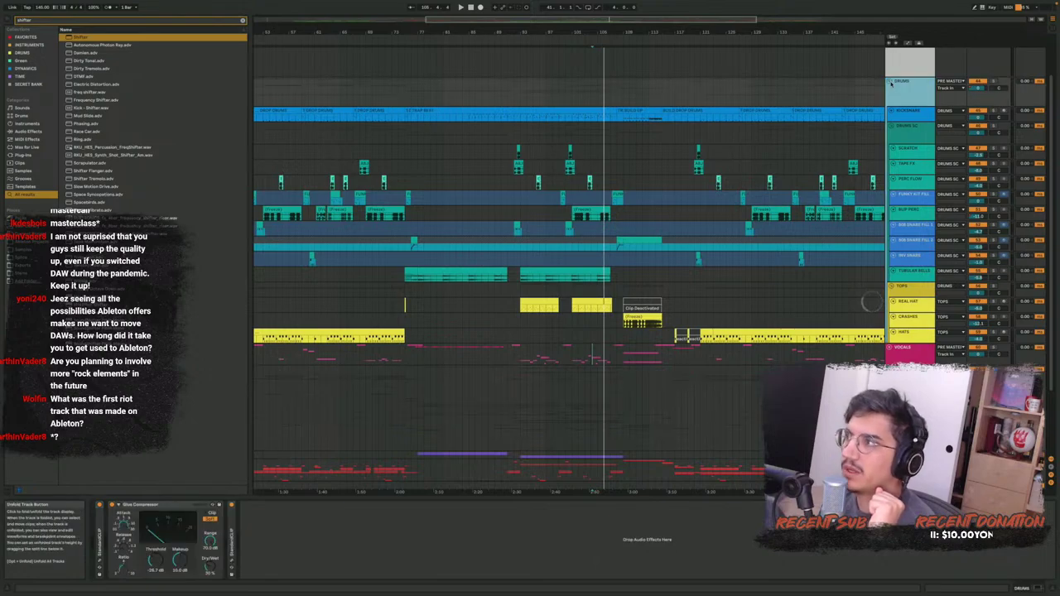
left_click(892, 81)
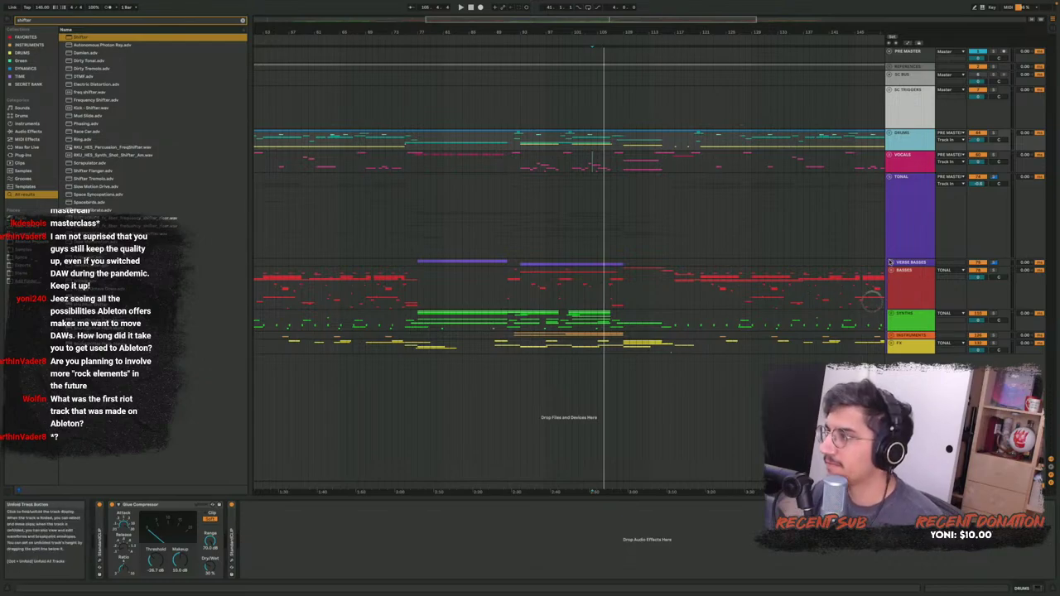
Expand the VERSE BASSES group and unfold its FEAR MY HORNS and 808 BULLY tracks
left_click(892, 262)
left_click(909, 280)
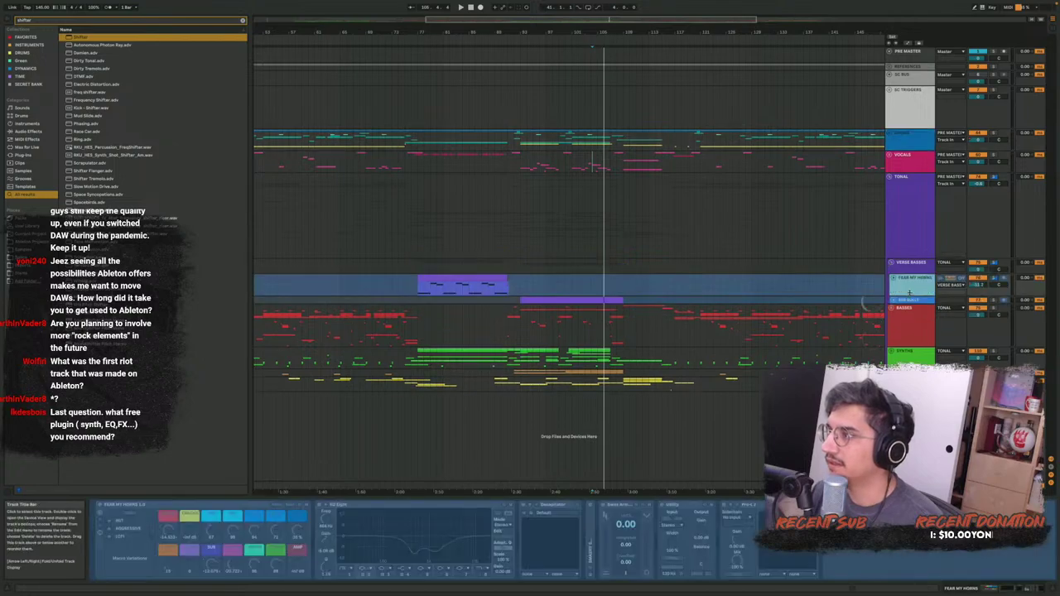
left_click(909, 307)
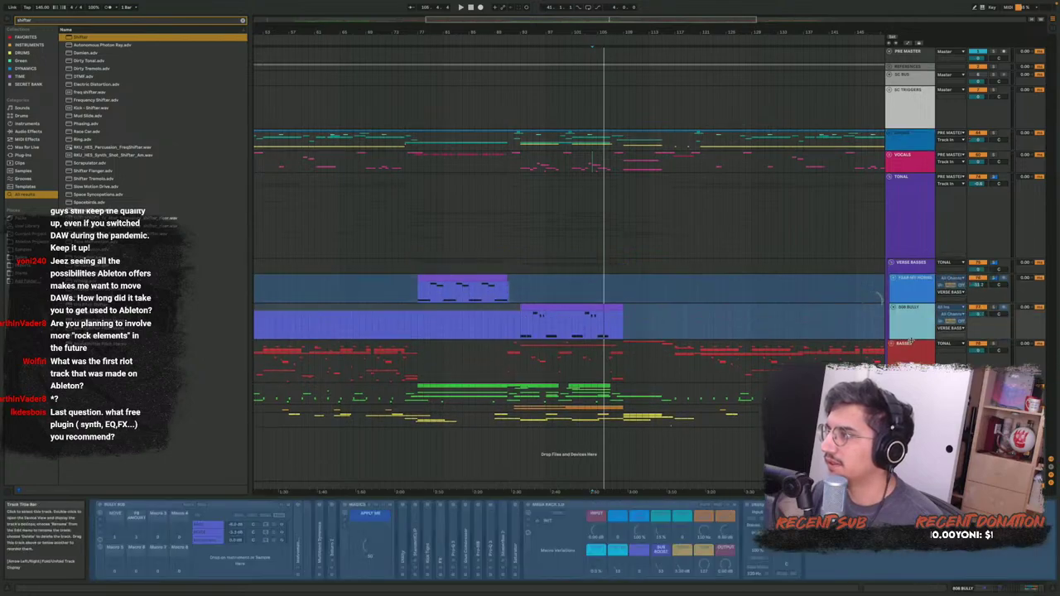
left_click(911, 266)
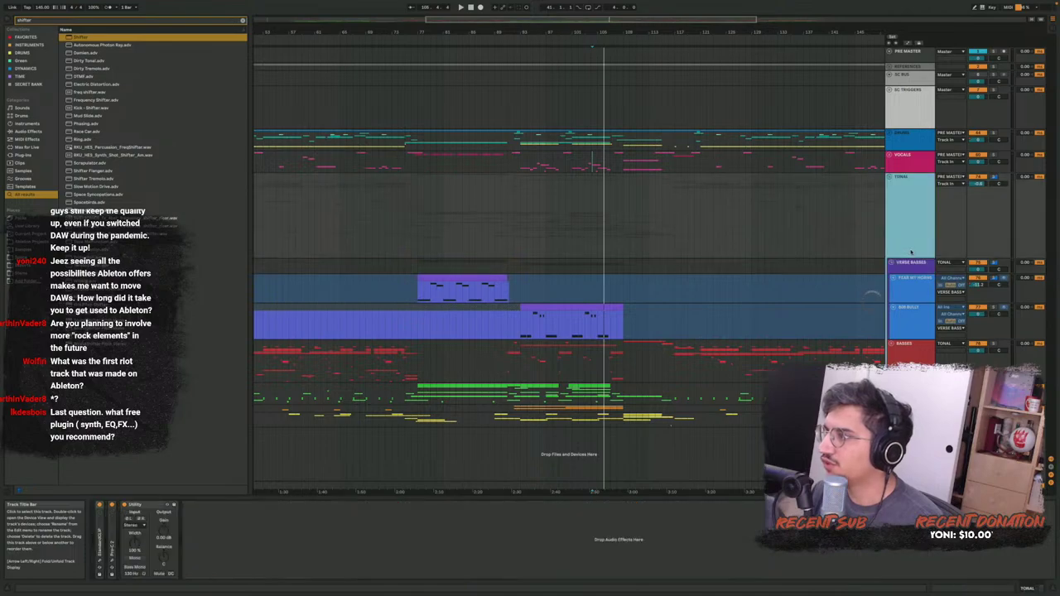
Play back the first 808 BULLY clip from its start at bar 21
scroll(489, 288, "left", 5)
scroll(489, 287, "left", 2)
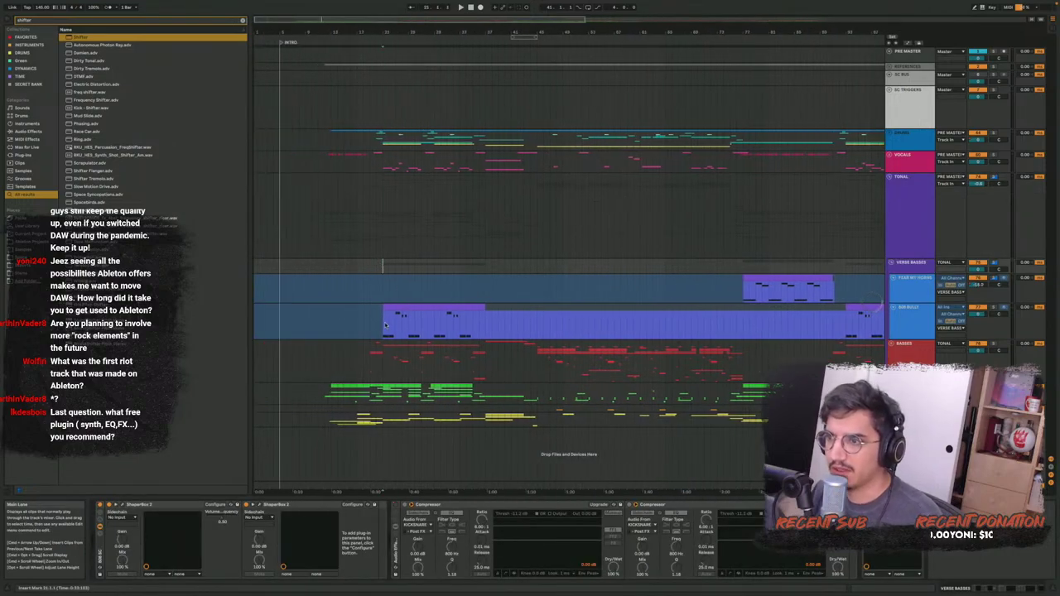
left_click(404, 307)
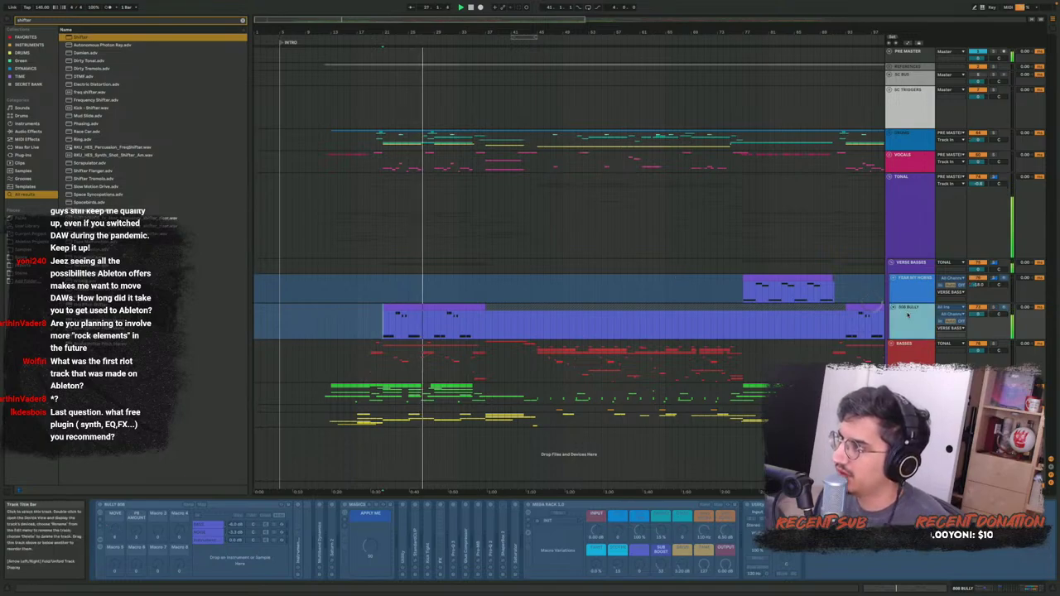
scroll(431, 307, "up", 4)
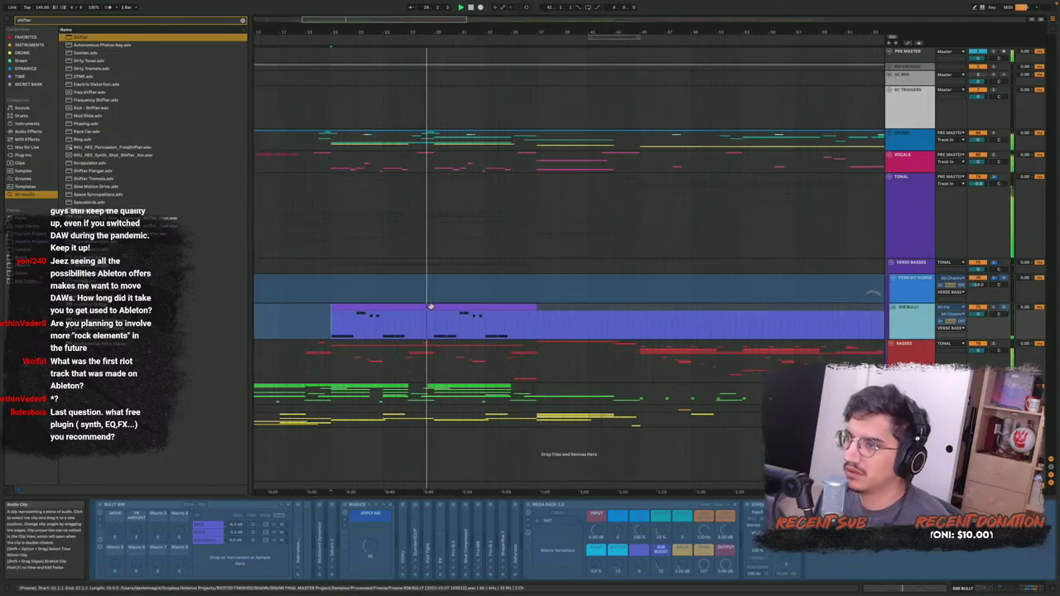
scroll(430, 307, "up", 1)
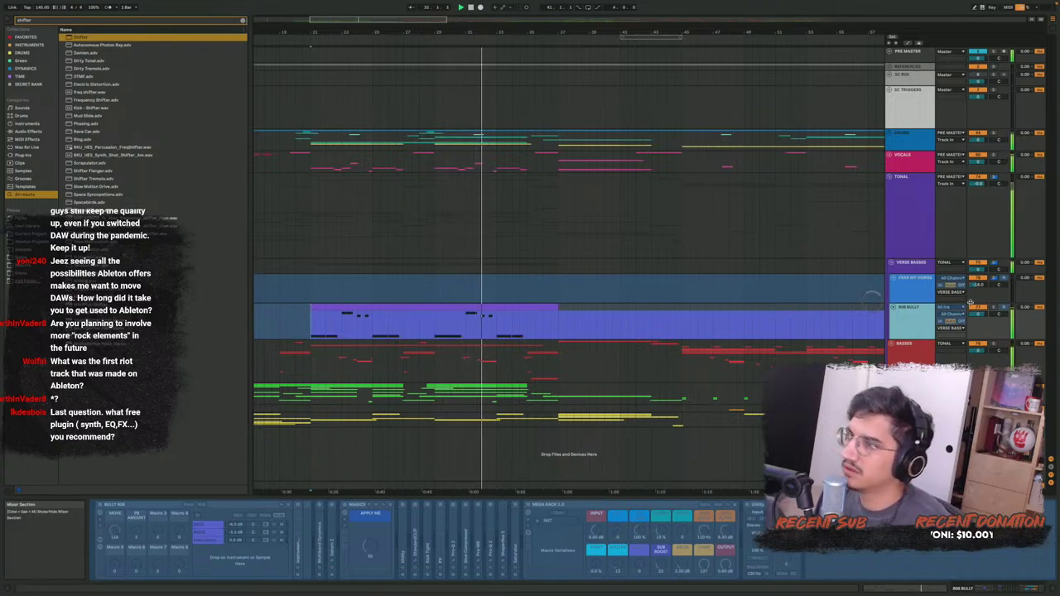
Play back the last part of the first 808 BULLY clip from bar 33
left_click(495, 323)
scroll(452, 330, "right", 3)
scroll(406, 337, "left", 2)
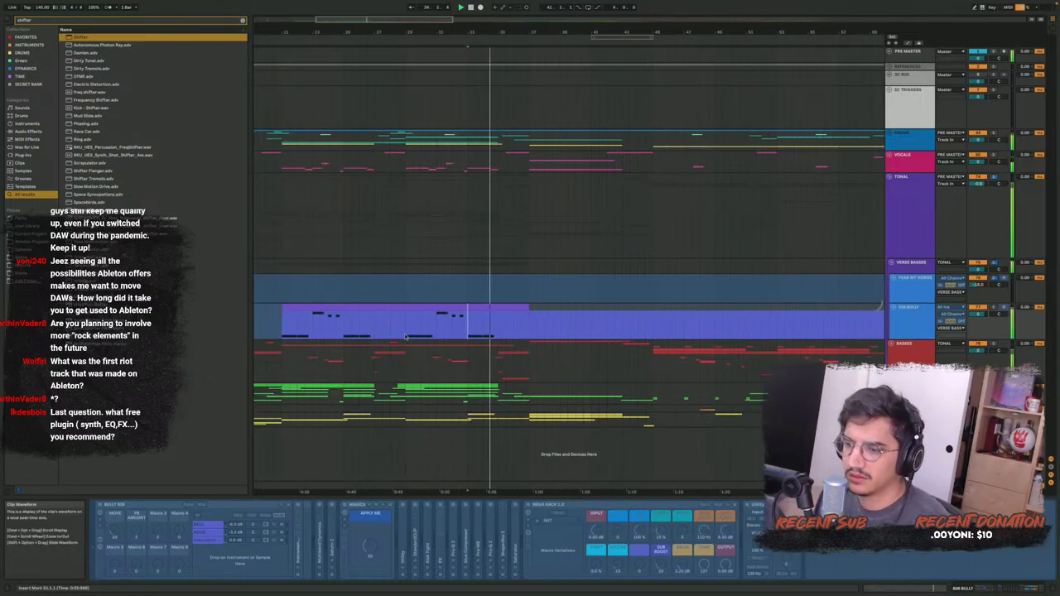
scroll(406, 337, "left", 3)
scroll(406, 336, "left", 5)
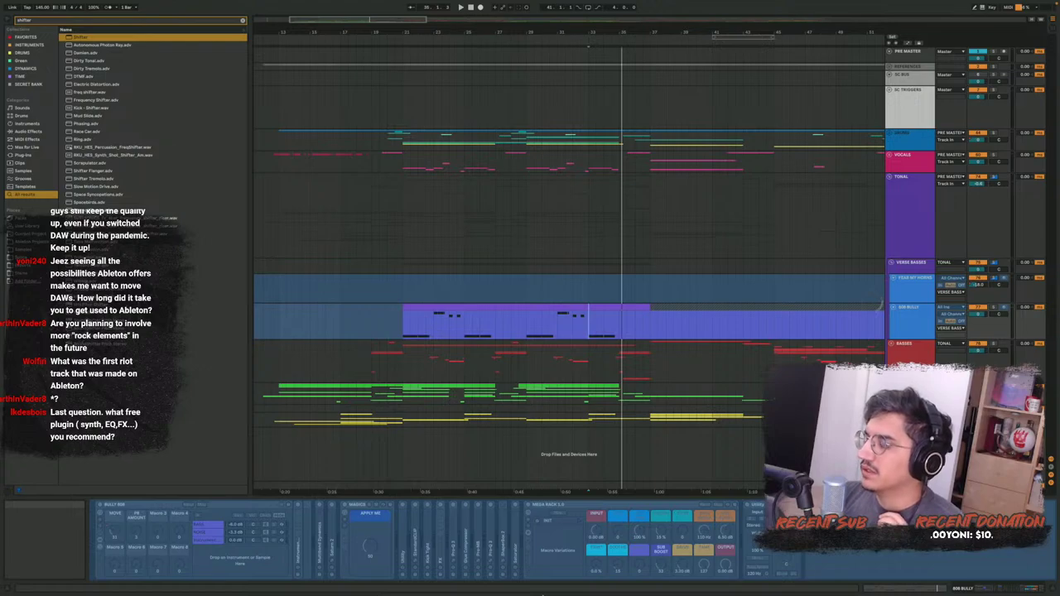
Clear the browser search and select the Vital synth in the INSTRUMENTS collection
left_click(400, 325)
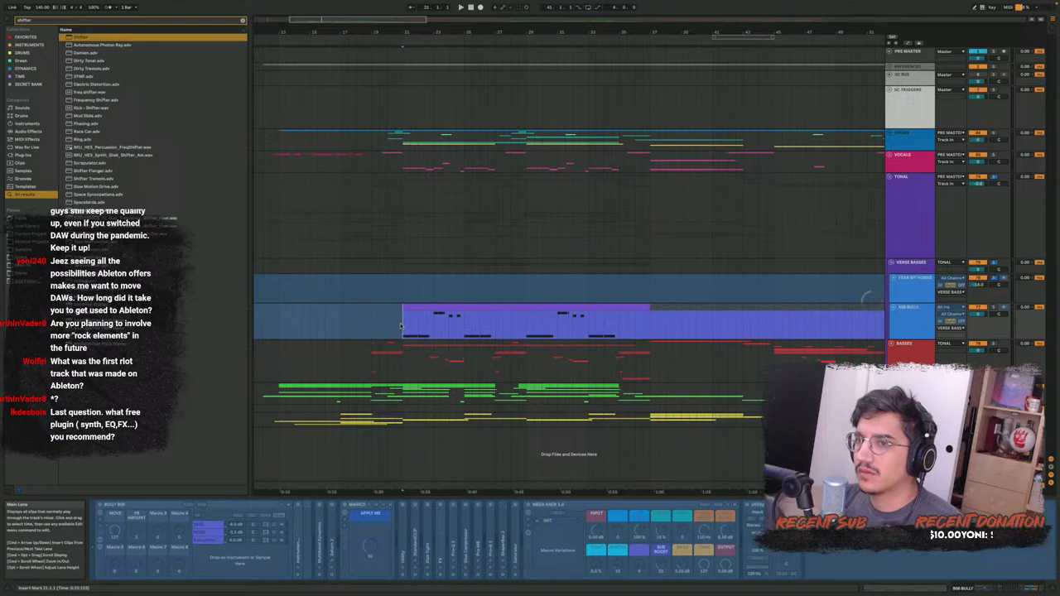
left_click(243, 20)
left_click(30, 45)
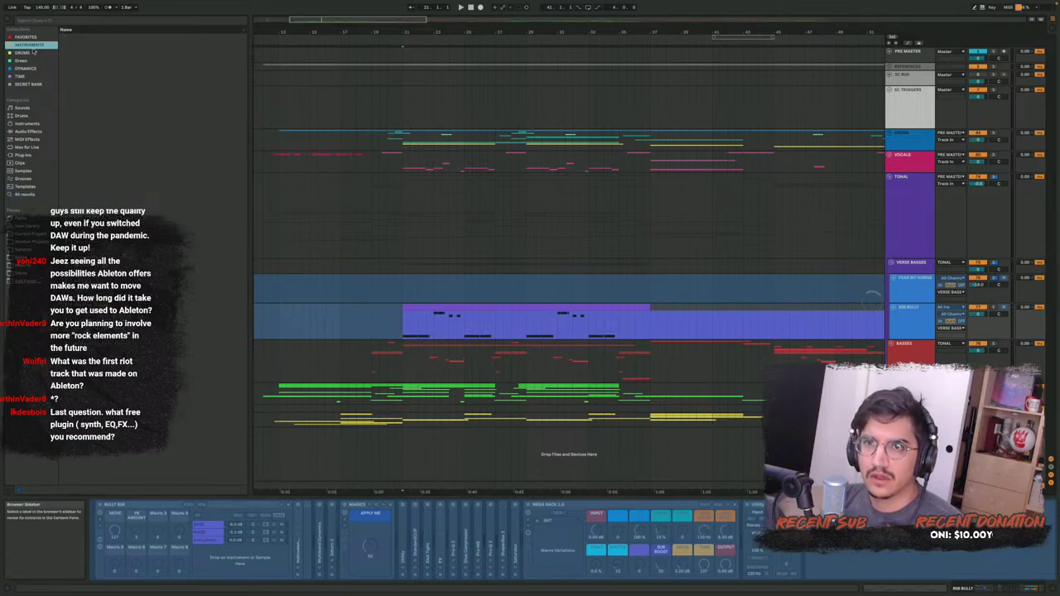
left_click(97, 124)
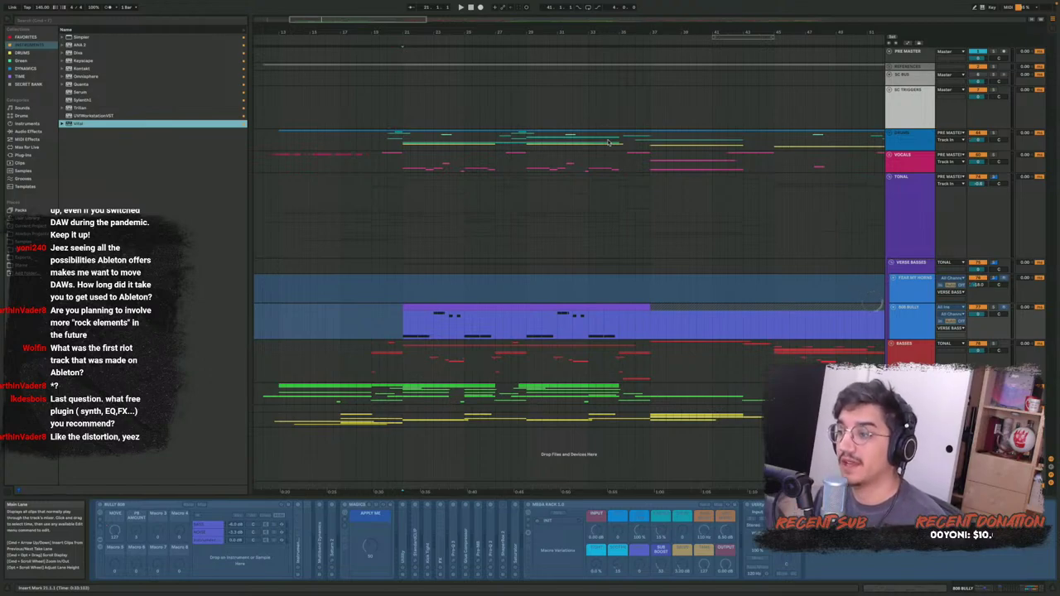
left_click(922, 319)
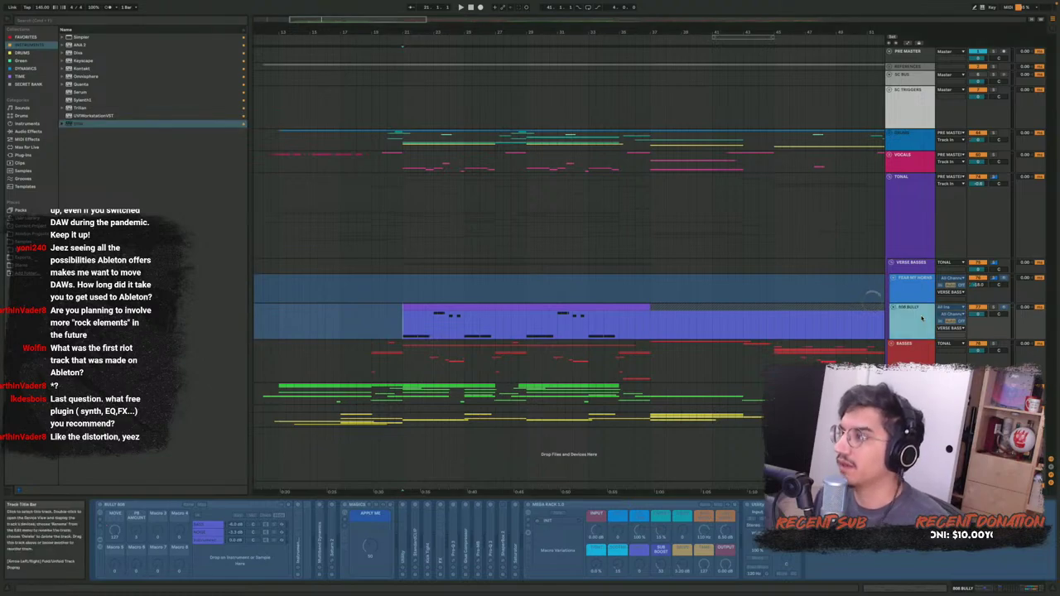
right_click(923, 318)
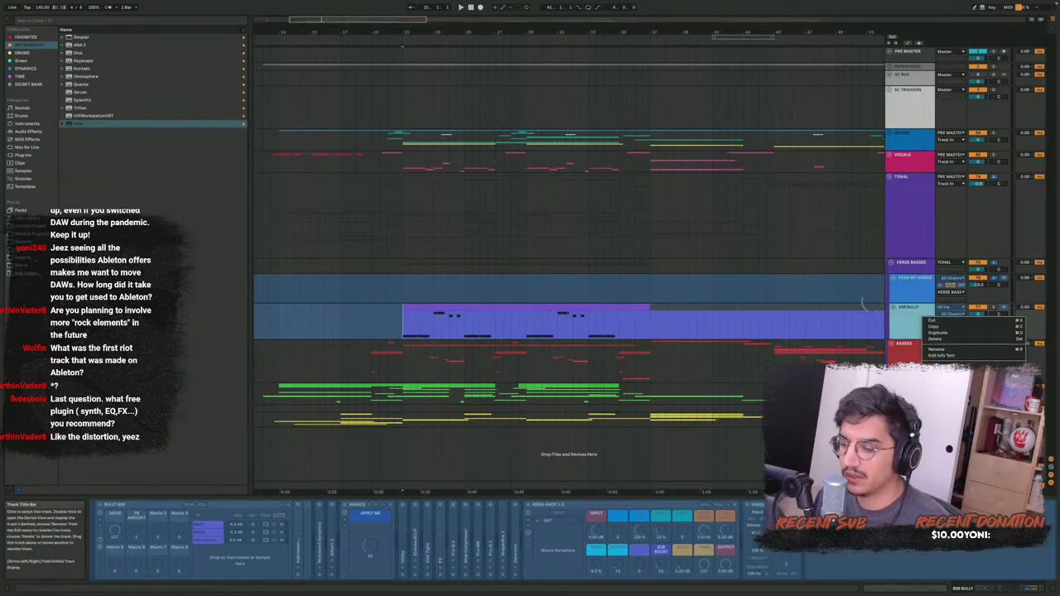
left_click(914, 318)
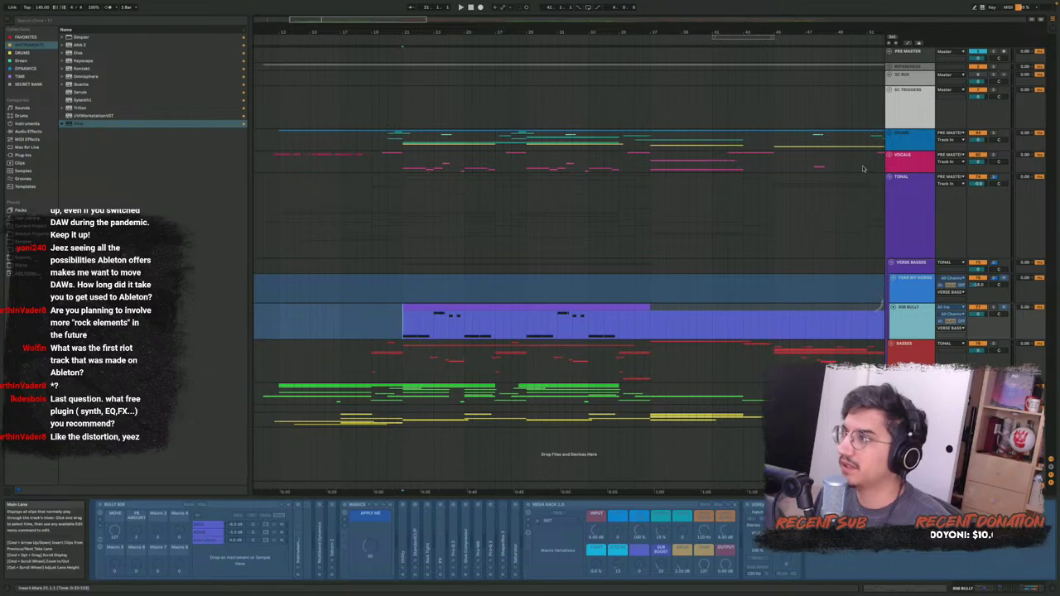
Select bars 21 to 36 of the 808 BULLY clip and unfreeze the track
left_click_drag(403, 319, 636, 317)
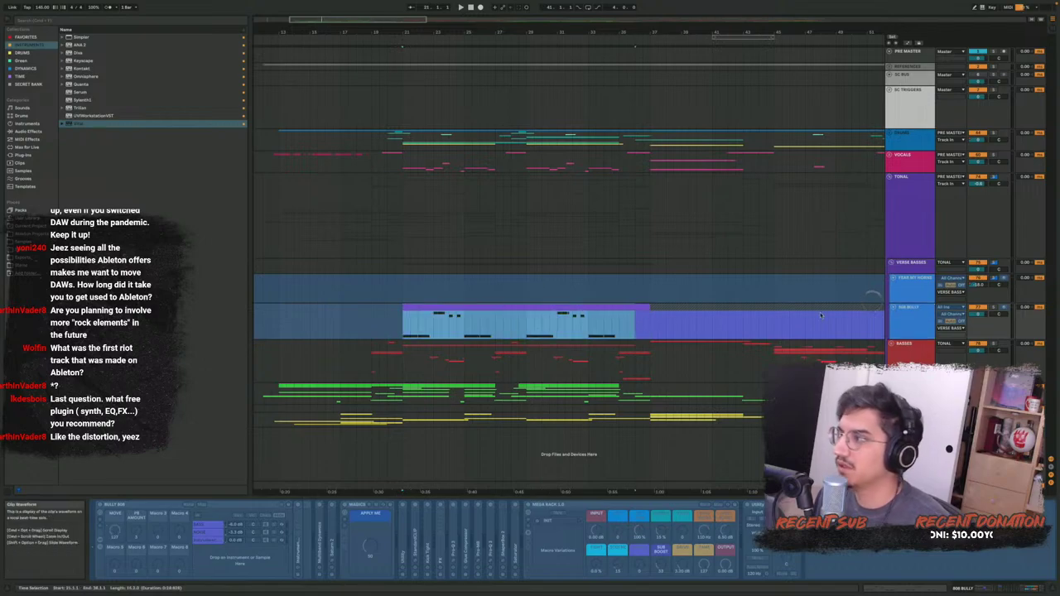
right_click(899, 311)
left_click(936, 365)
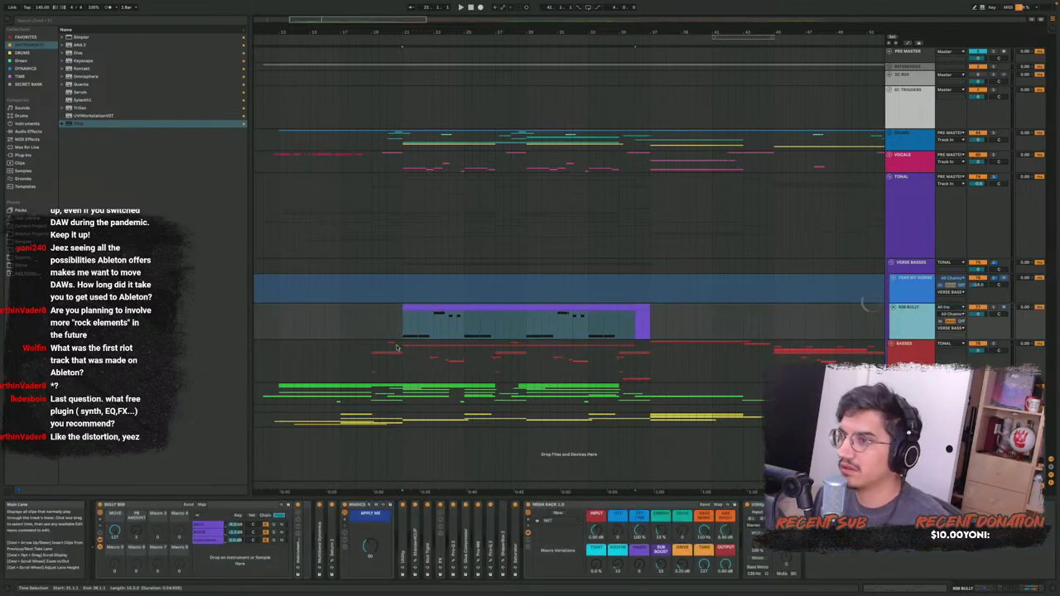
Play back the 808 BULLY clip from bar 21 and select the whole clip
left_click(392, 333)
key("space")
left_click(416, 309)
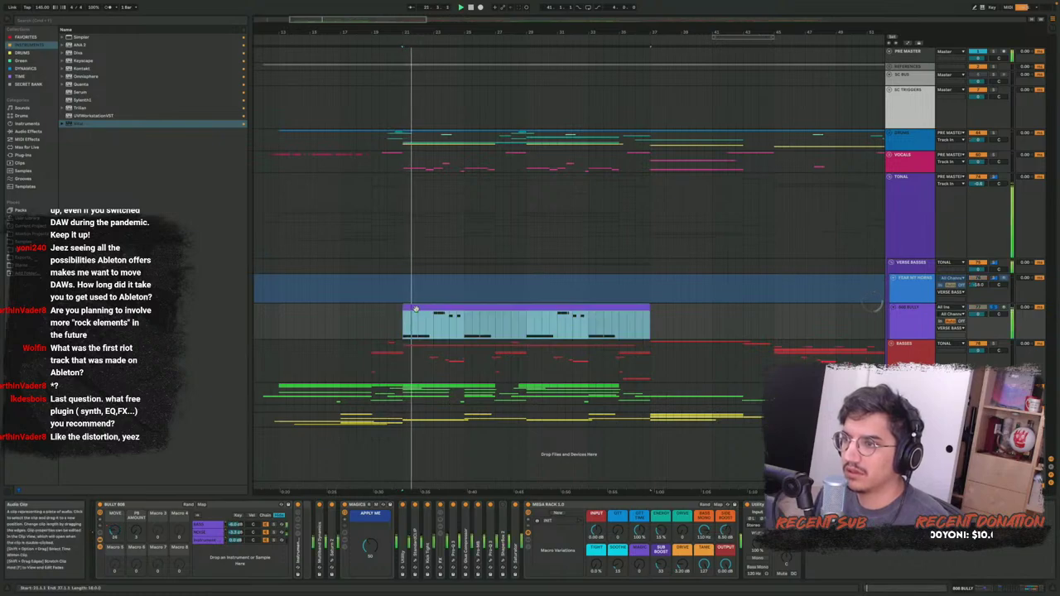
key("space")
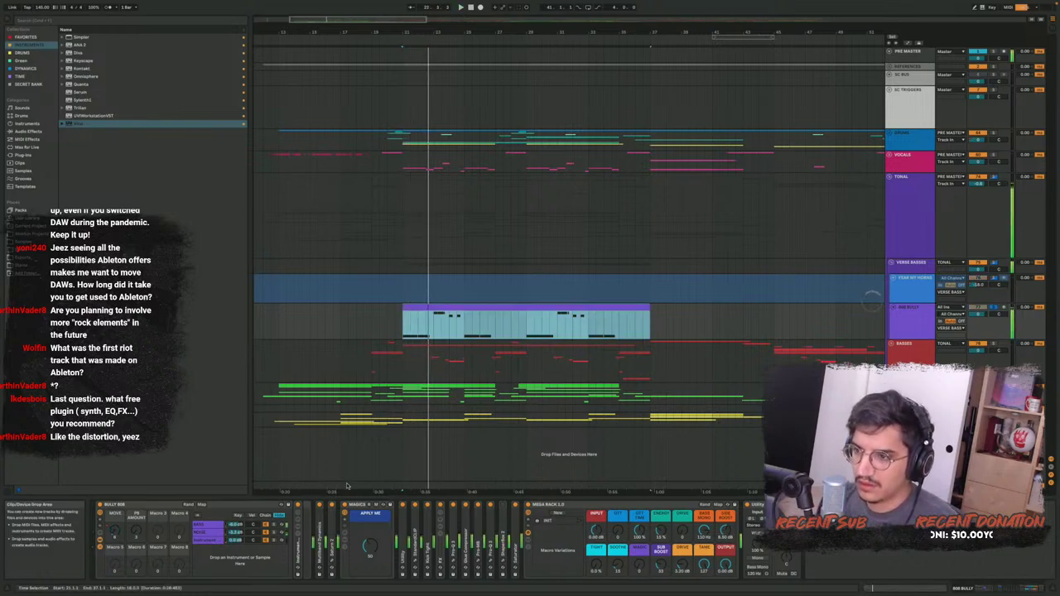
Collapse the MAGICS rack and show the BULLY 808 rack's BASS chain with its Note Follower collapsed
double_click(360, 504)
left_click(199, 530)
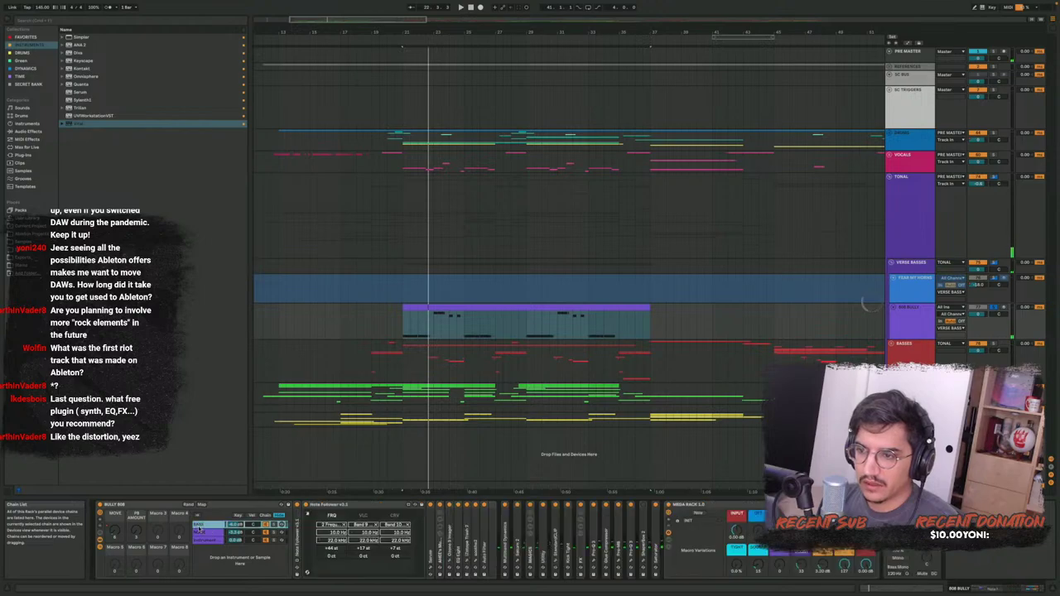
double_click(353, 503)
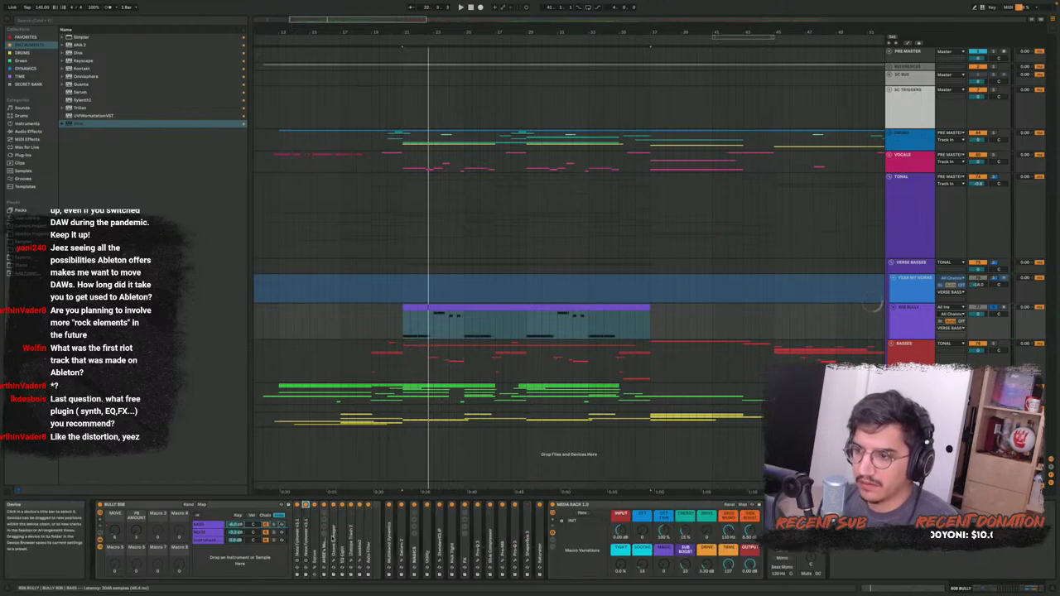
Bypass the BASS chain effects that follow Serum, from AHEE's Multiband Amp through Auto Filter
left_click(559, 514)
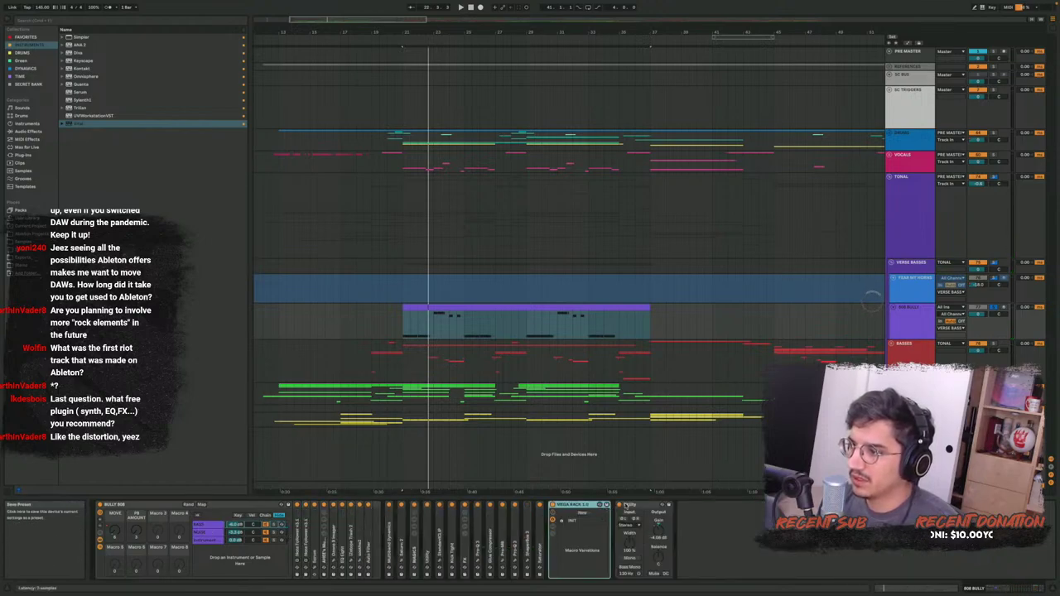
left_click(557, 515)
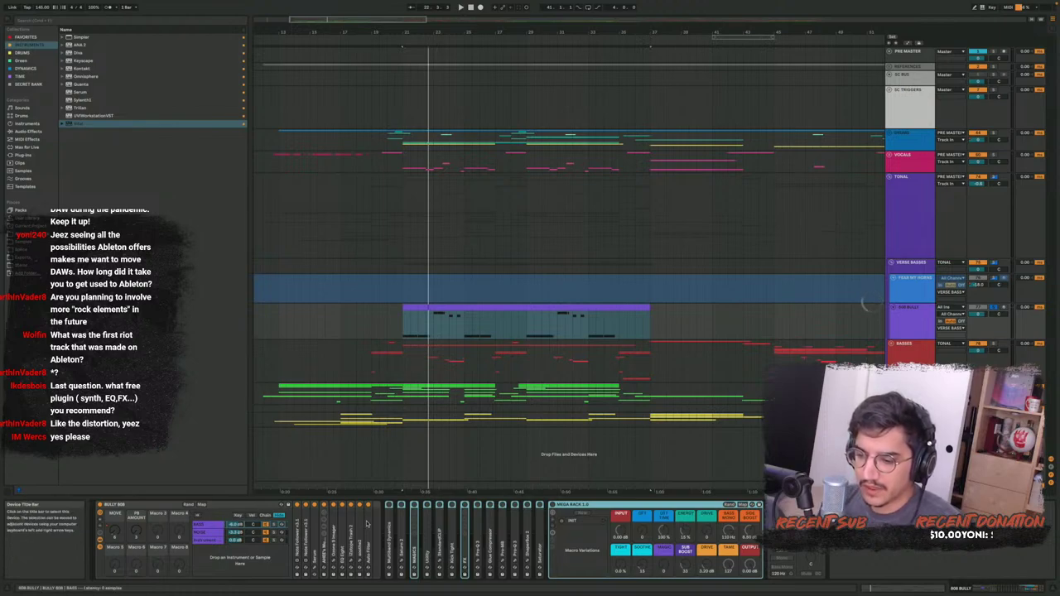
left_click(368, 523)
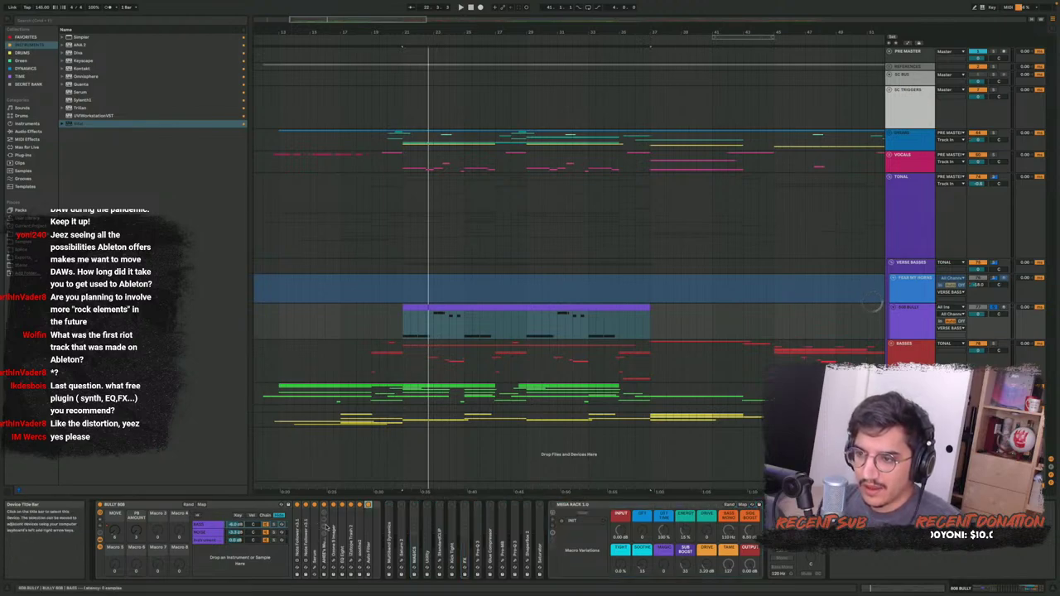
left_click(324, 518, "shift")
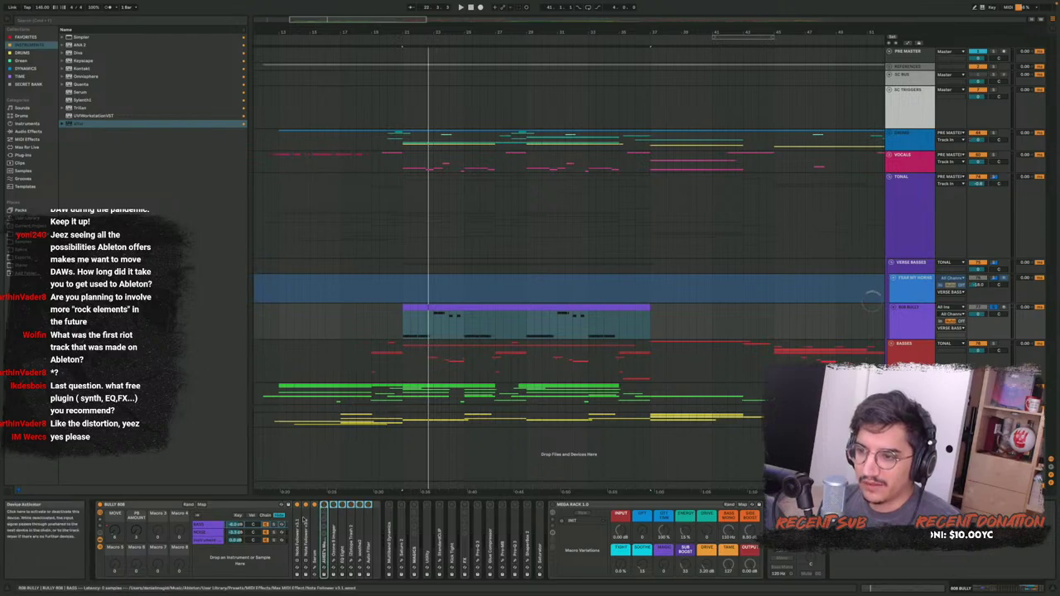
Look at the NOISE chain's devices, return to the BASS chain and play the 808 BULLY clip from bar 21
left_click(204, 533)
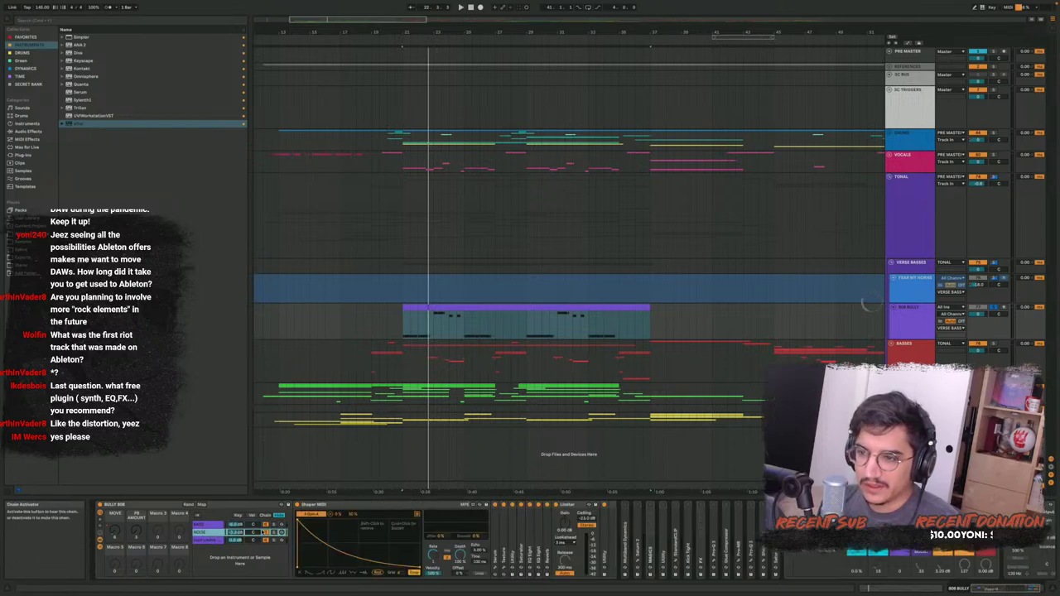
left_click(236, 525)
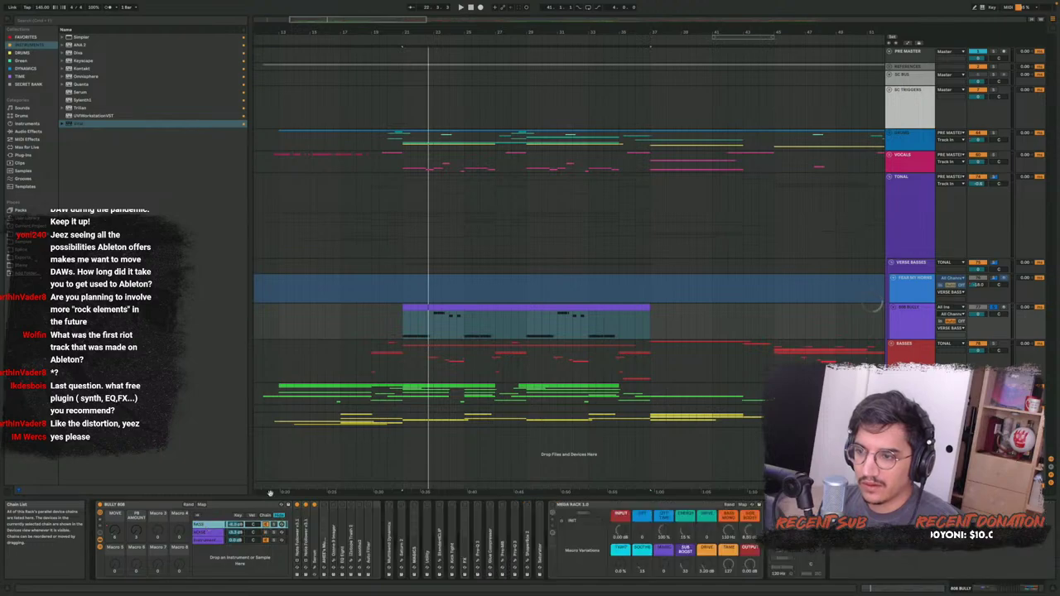
left_click(404, 323)
key("space")
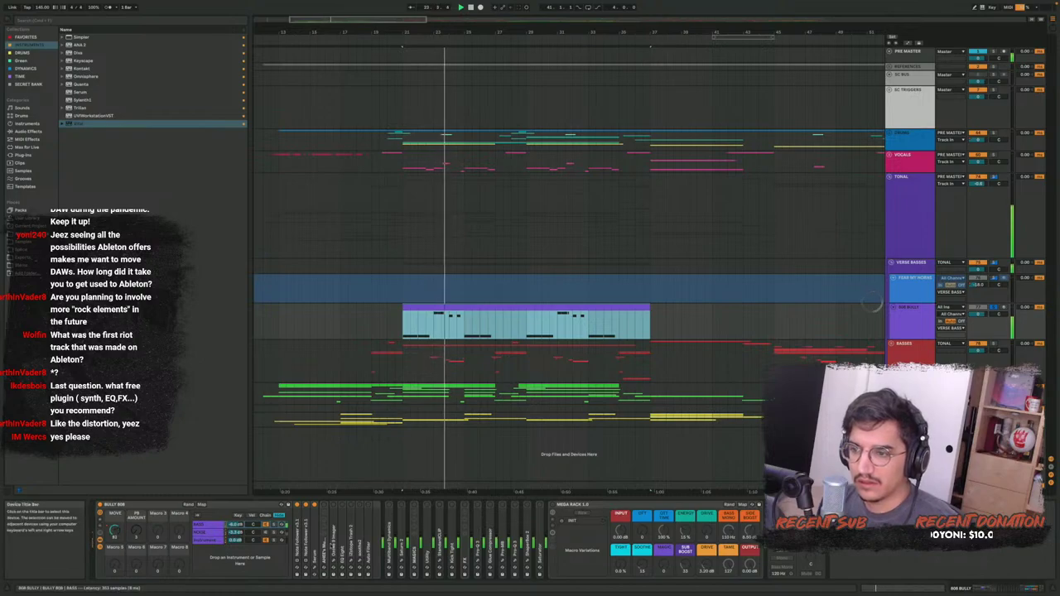
Open the BASS chain's Serum window and examine oscillator A's waveform in the wavetable editor
left_click(437, 380)
key("super+alt+p")
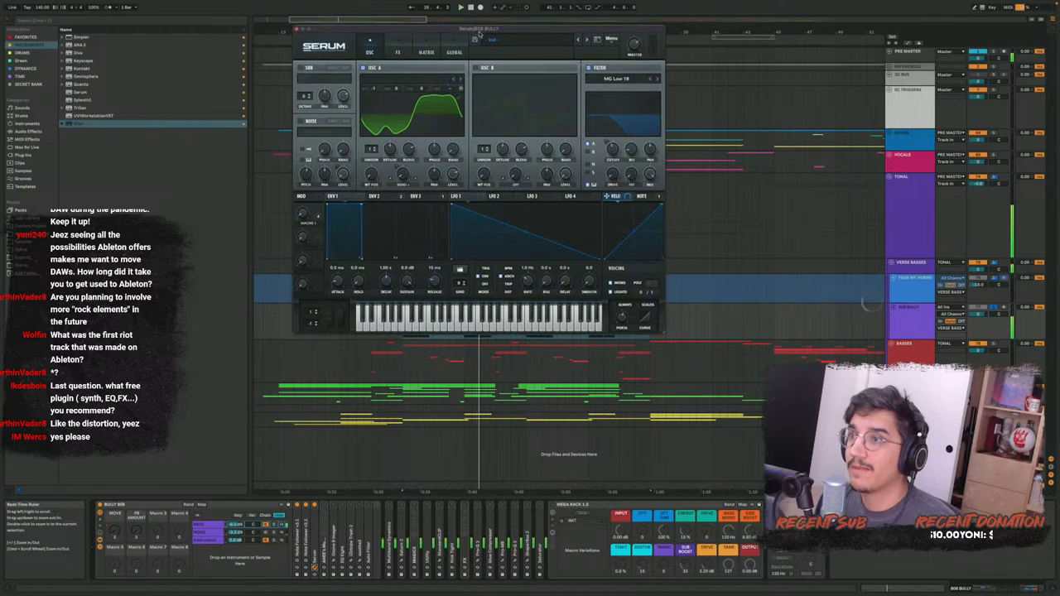
left_click_drag(474, 30, 521, 136)
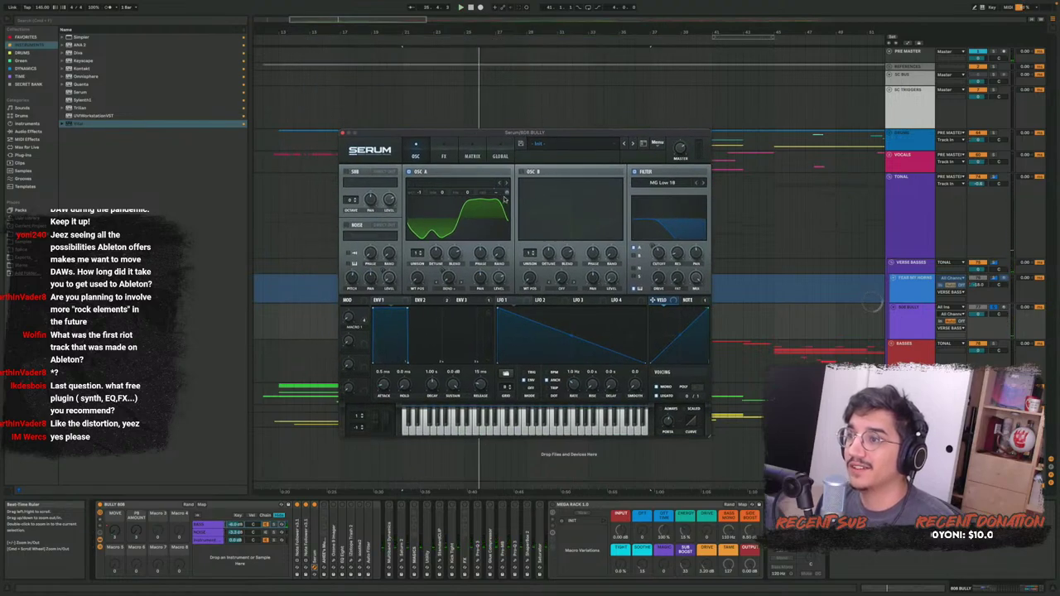
left_click(506, 196)
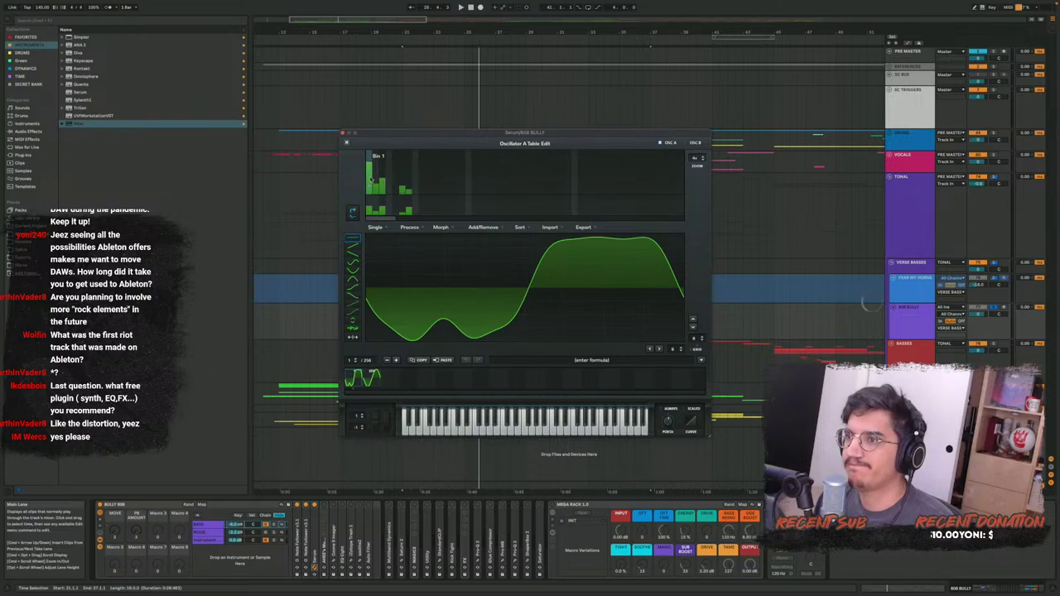
left_click(346, 143)
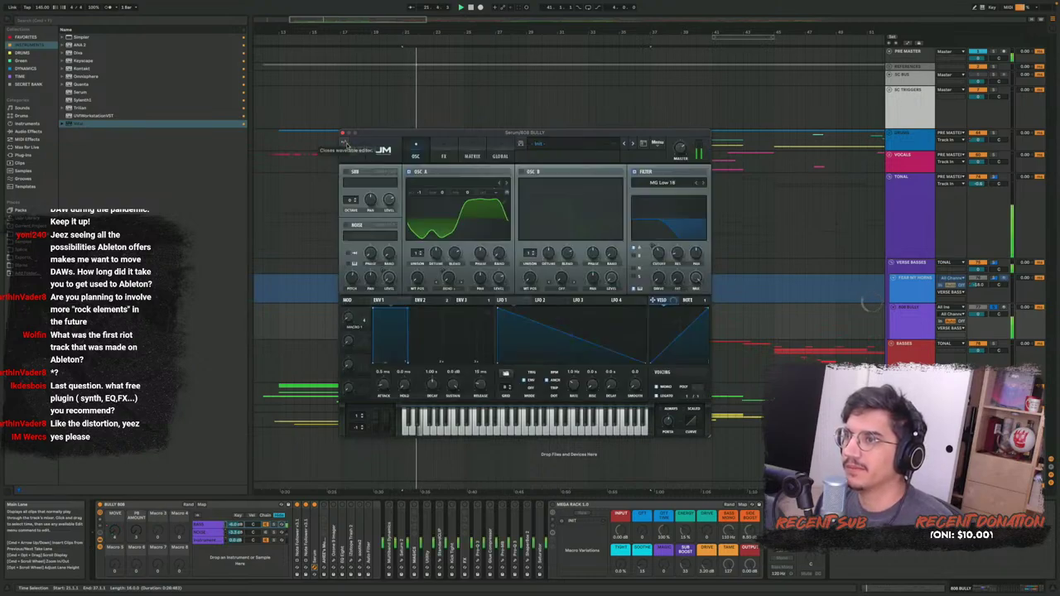
Check the distortion among Serum's effects, close the synth window and stop playback
left_click(452, 155)
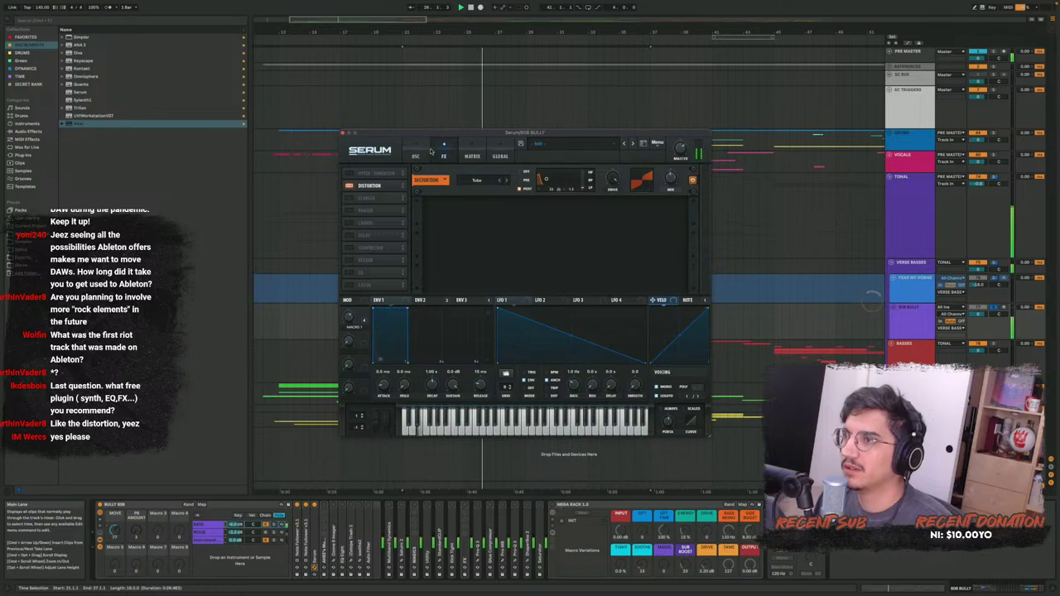
left_click(343, 132)
key("space")
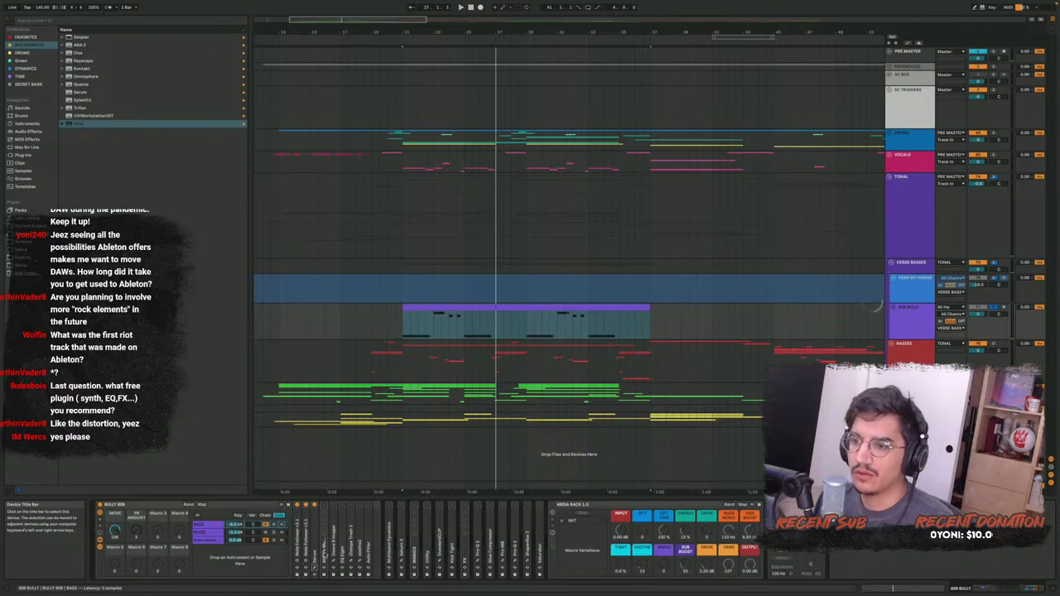
Expand AHEE's Multiband Amp to show its chains and devices, and set the playback start to bar 21
double_click(324, 555)
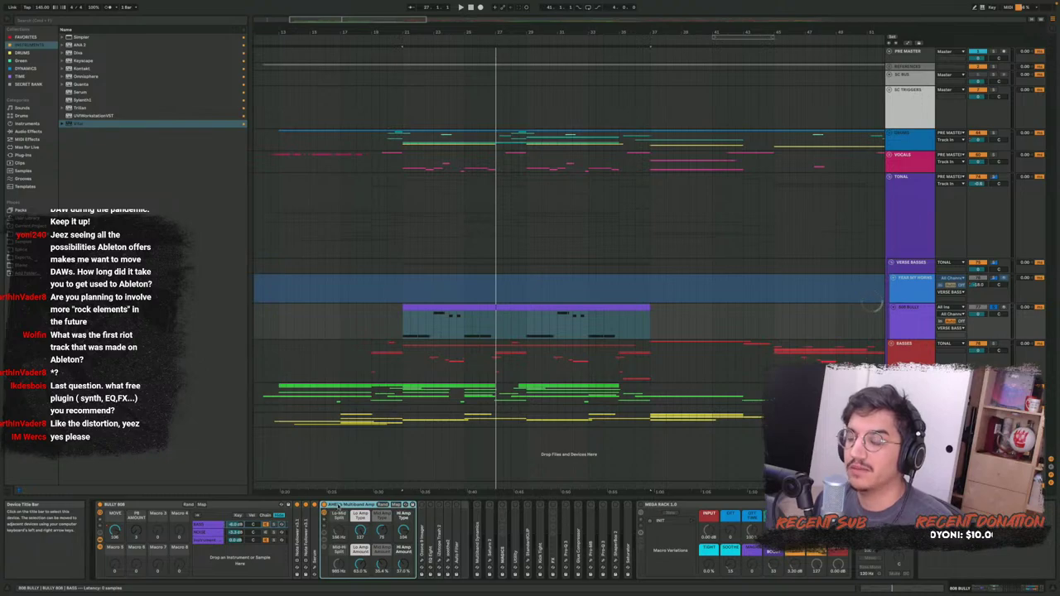
left_click(430, 330)
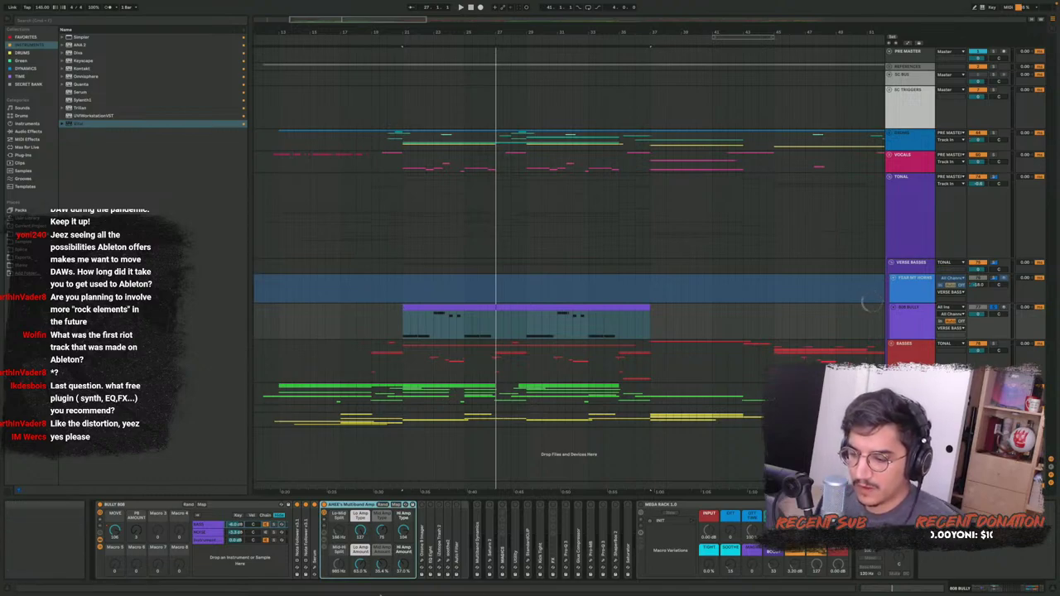
left_click(405, 324)
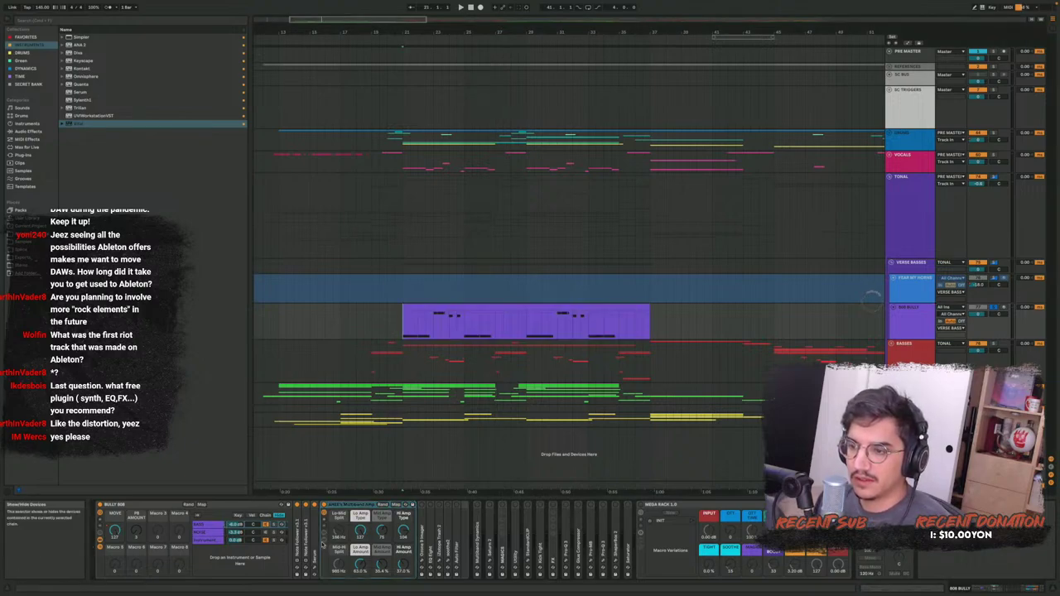
left_click(324, 546)
Examine the EQ Eight and Amp devices in the low, mid and high chains of AHEE's Multiband Amp
left_click(428, 527)
left_click(429, 528)
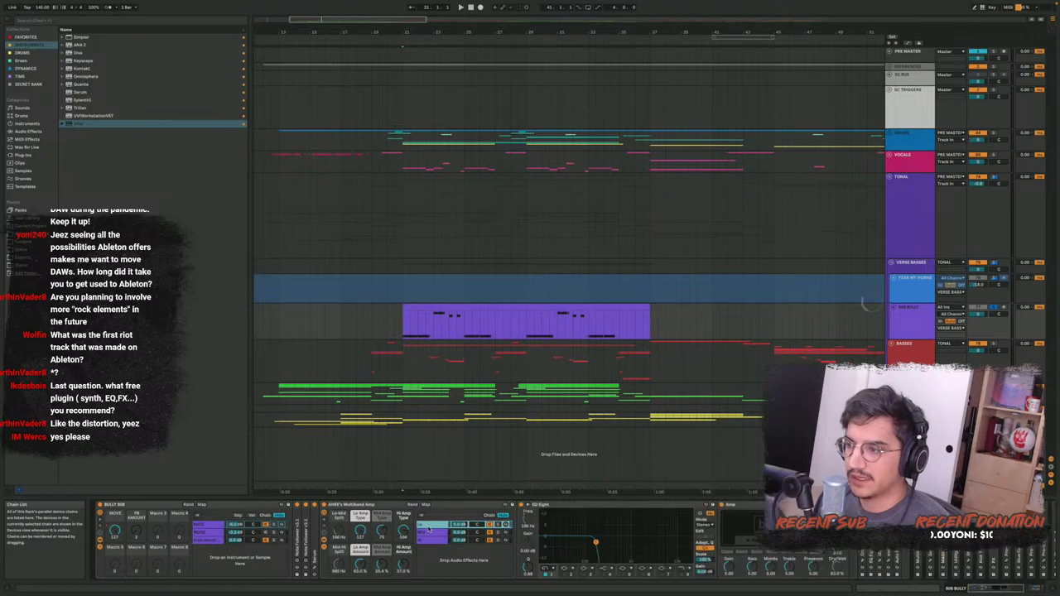
left_click(432, 533)
left_click(432, 540)
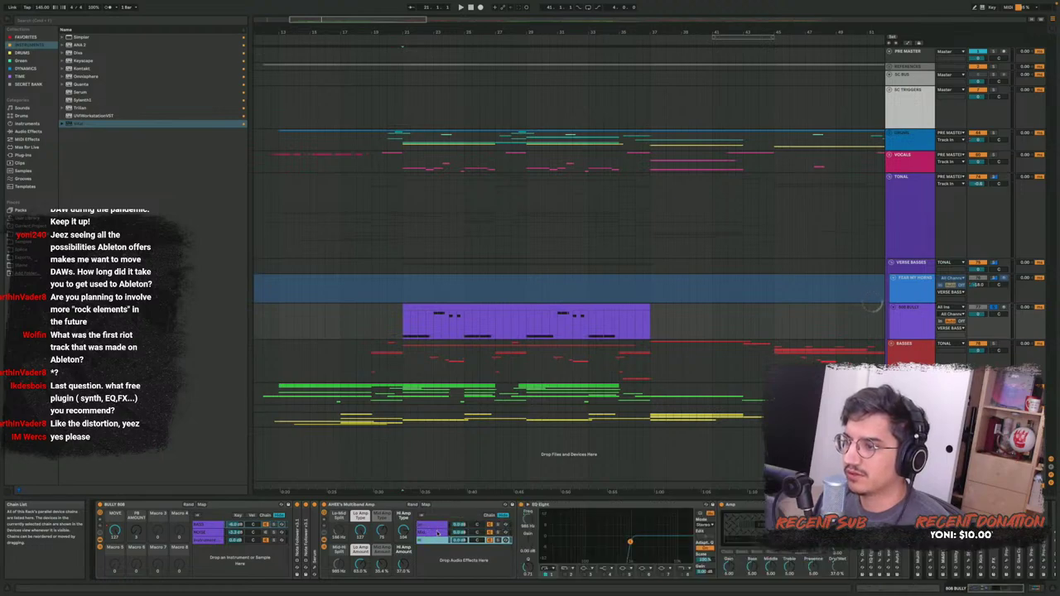
left_click(437, 533)
left_click(438, 525)
left_click(442, 534)
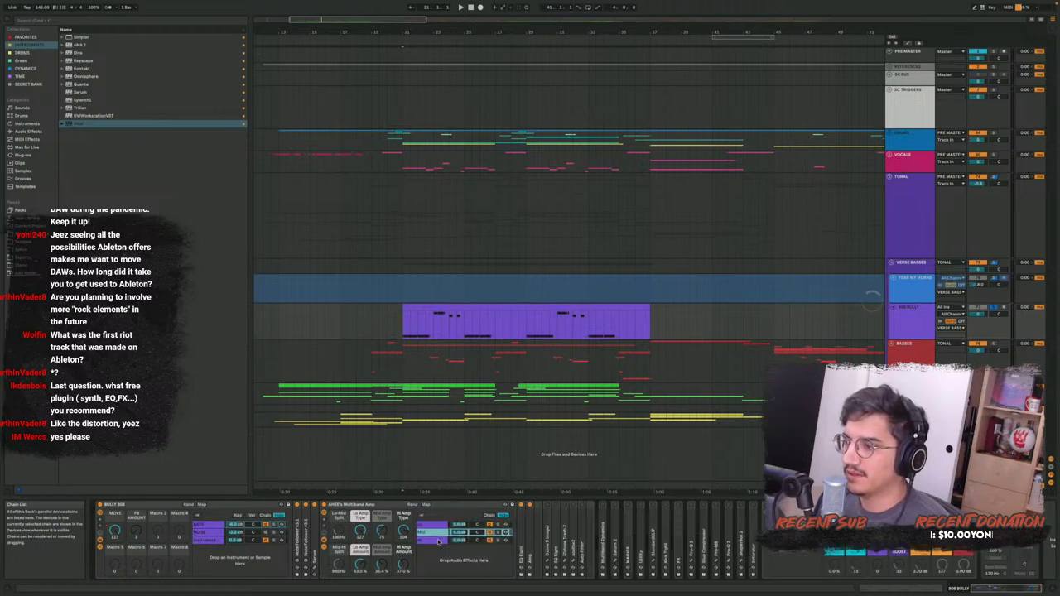
left_click(439, 541)
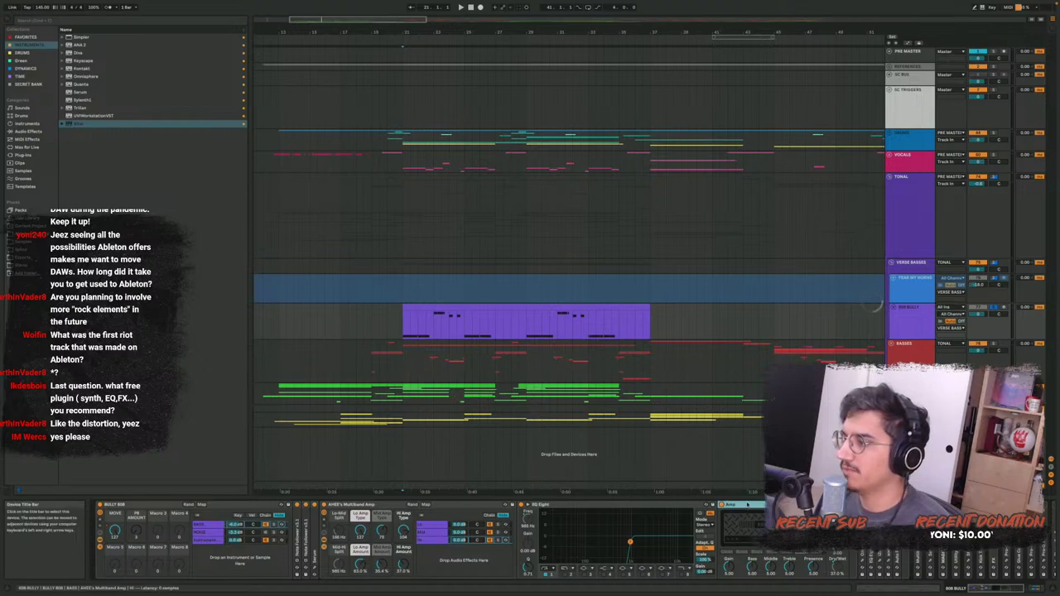
left_click(435, 532)
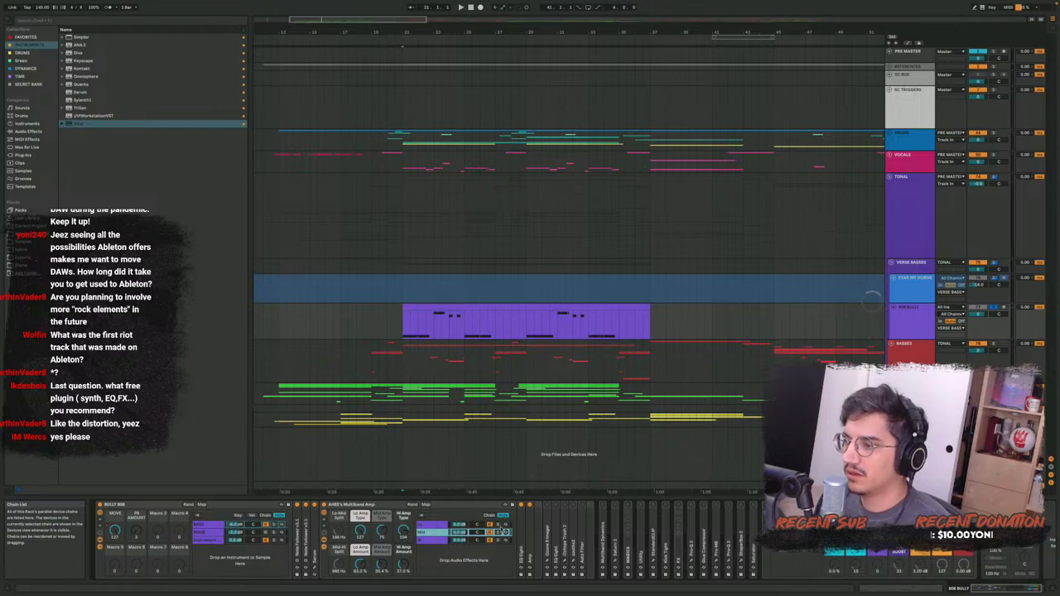
left_click(502, 525)
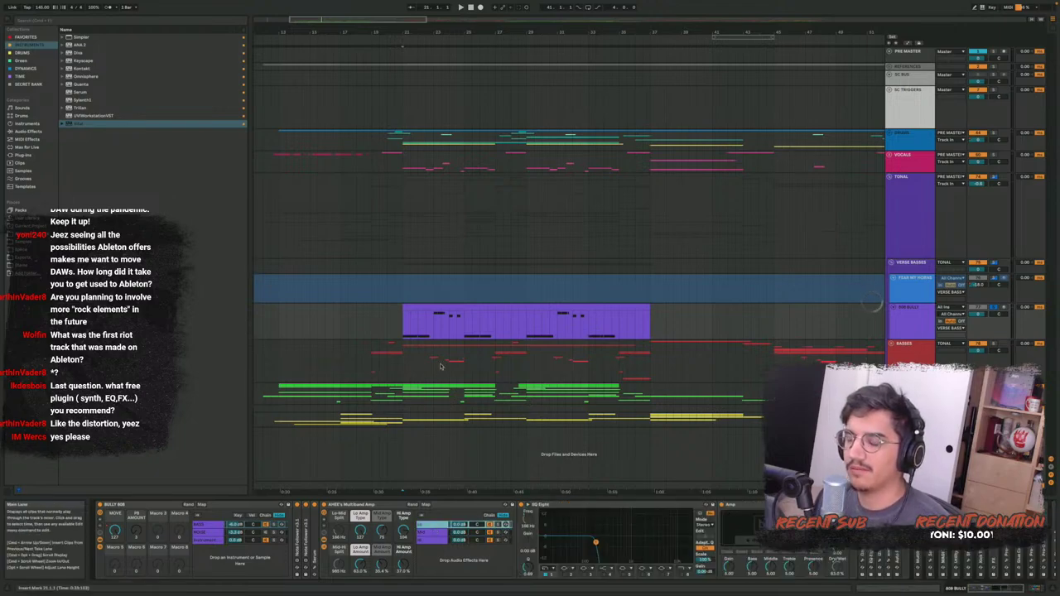
Play the 808 BULLY clip from bar 22 and expand the first Note Follower to examine its split-frequency mappings
scroll(411, 340, "up", 2)
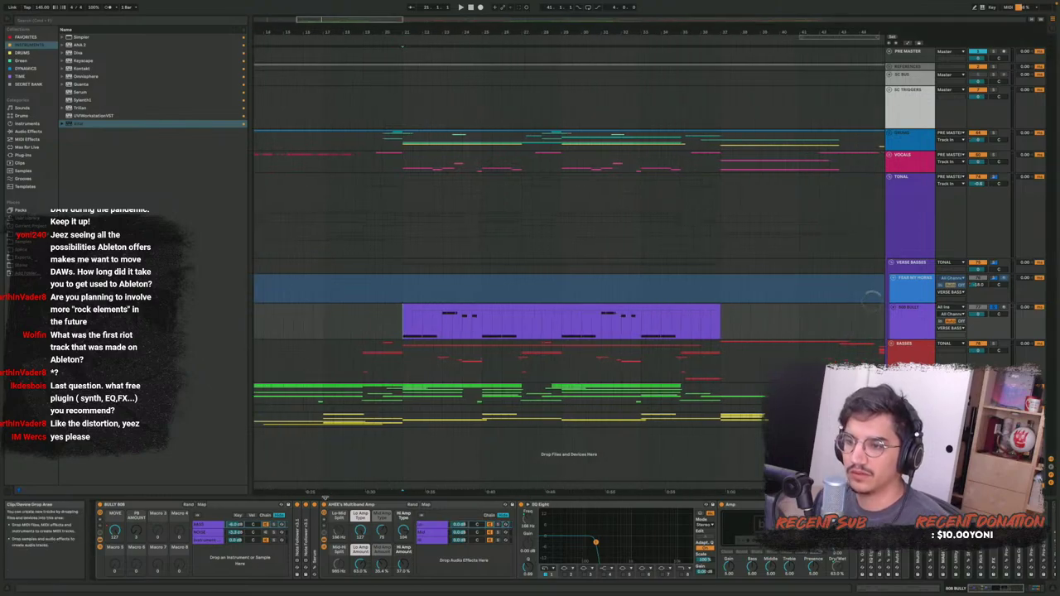
key("space")
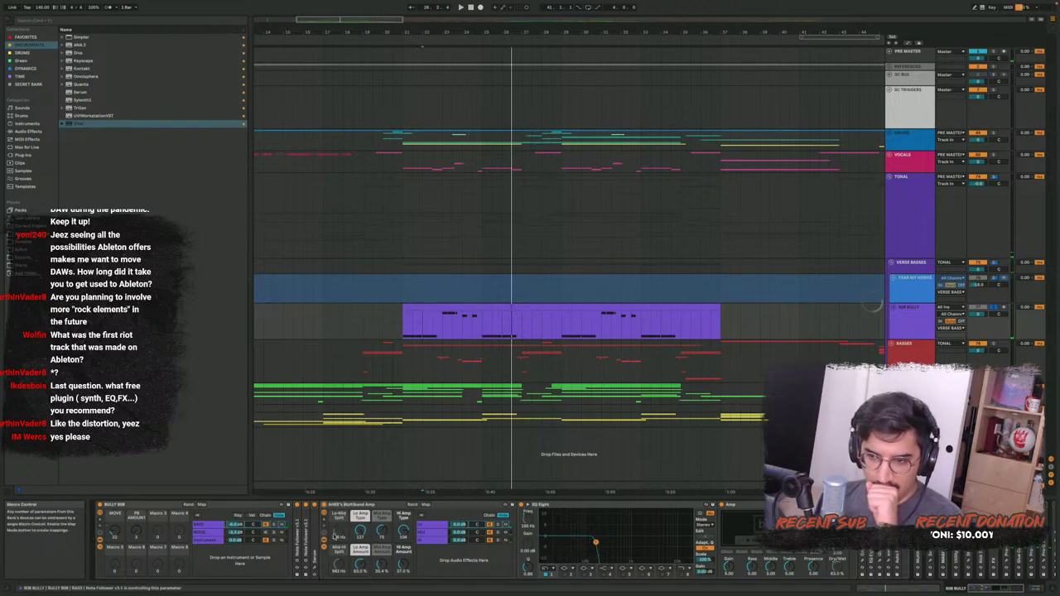
double_click(298, 540)
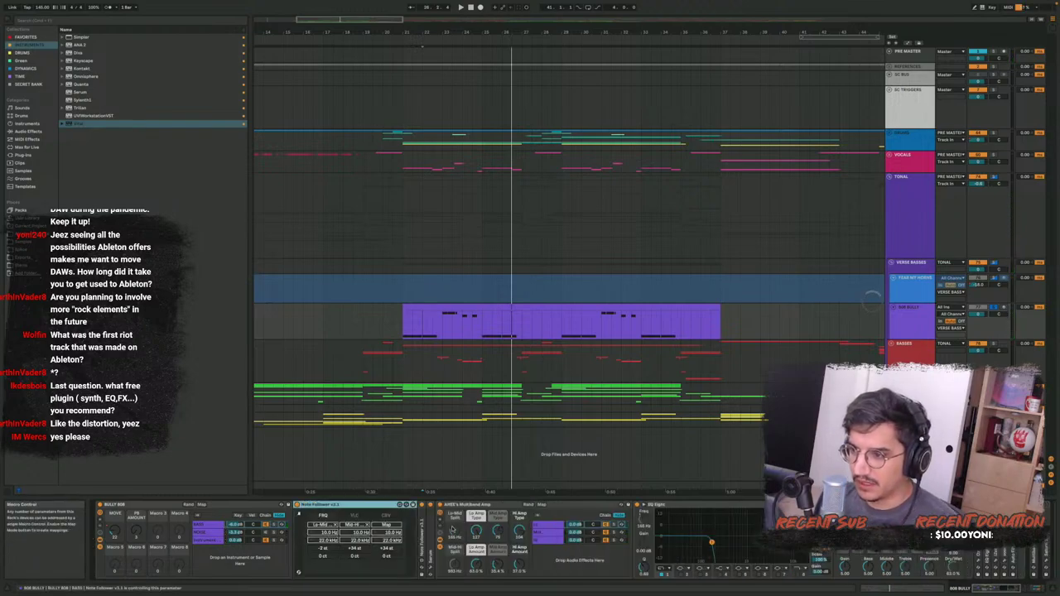
key("space")
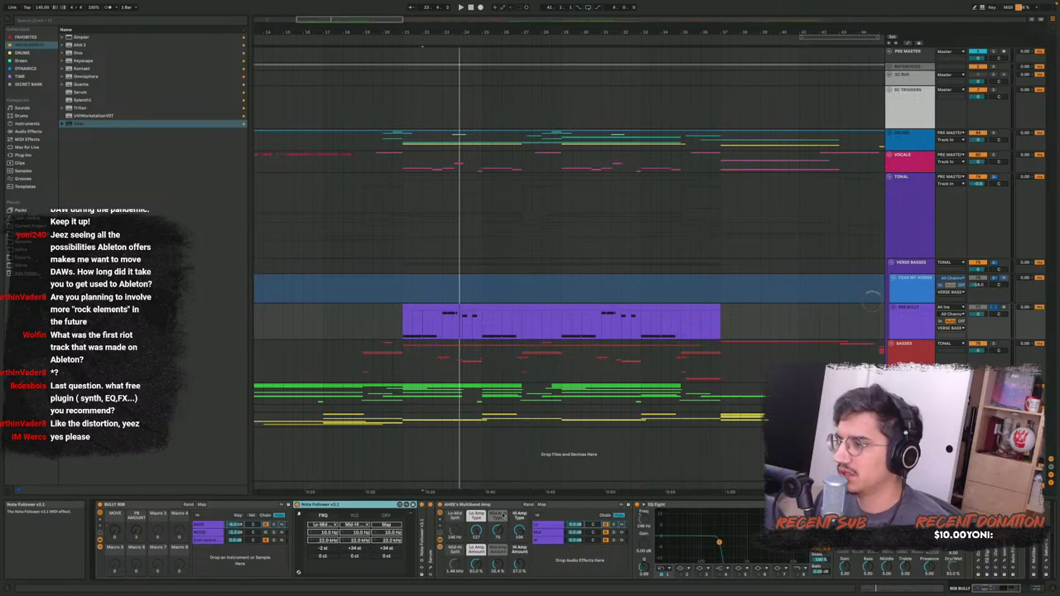
Collapse AHEE's Multiband Amp, switch on the Ozone Imager in the BASS chain and view its band widths during playback
double_click(455, 507)
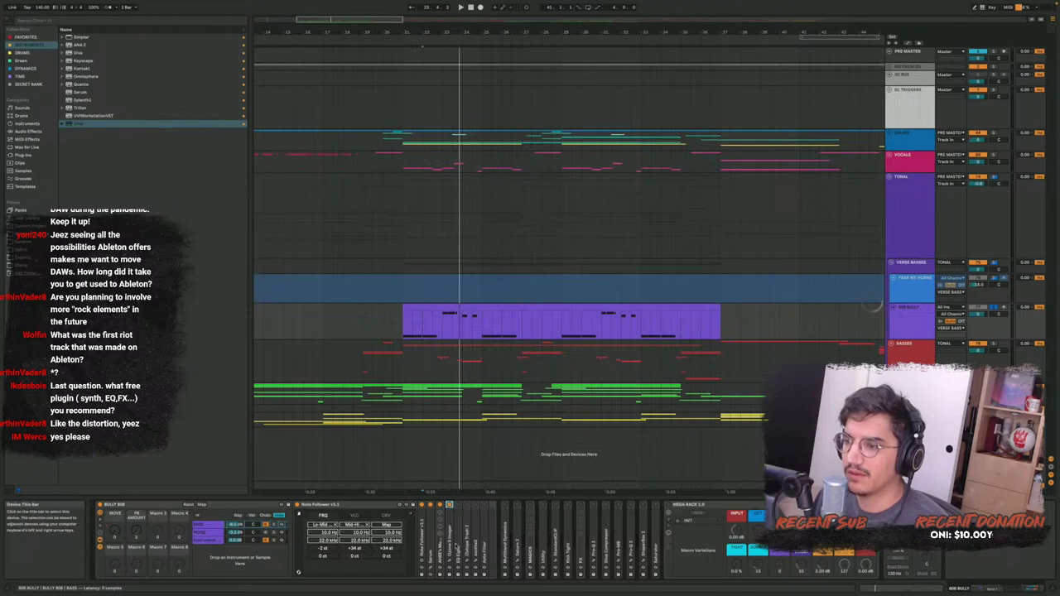
left_click(449, 504)
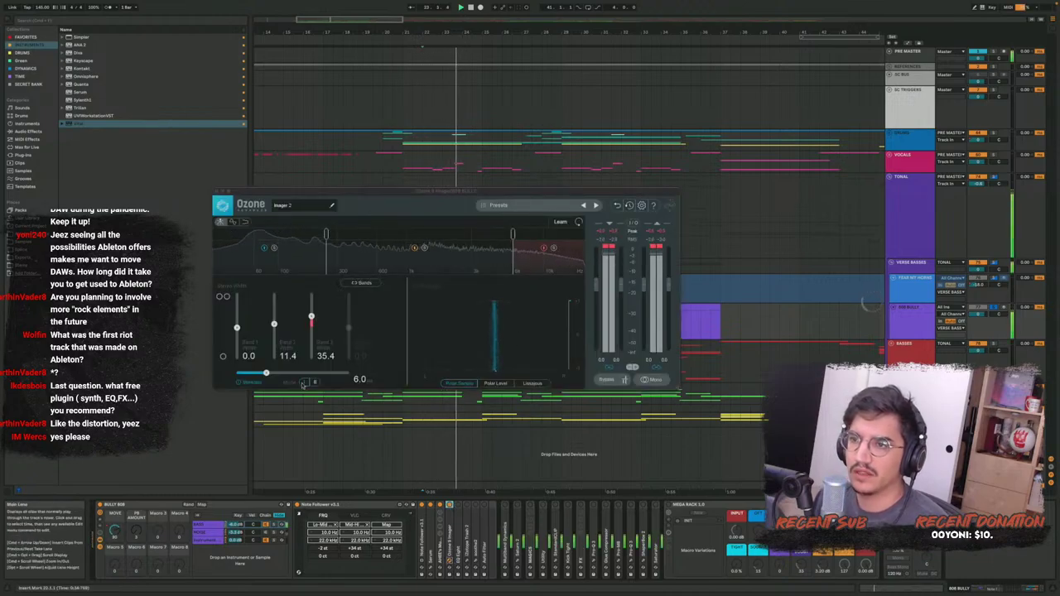
left_click(450, 560)
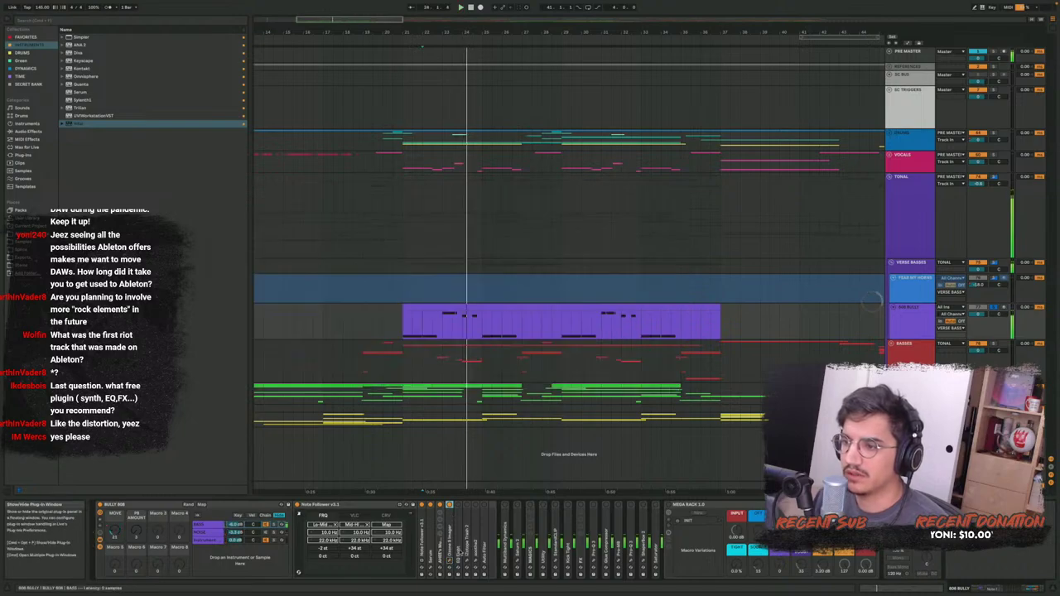
Expand the EQ Eight after the Ozone Imager to examine its curve, and collapse it again
double_click(458, 538)
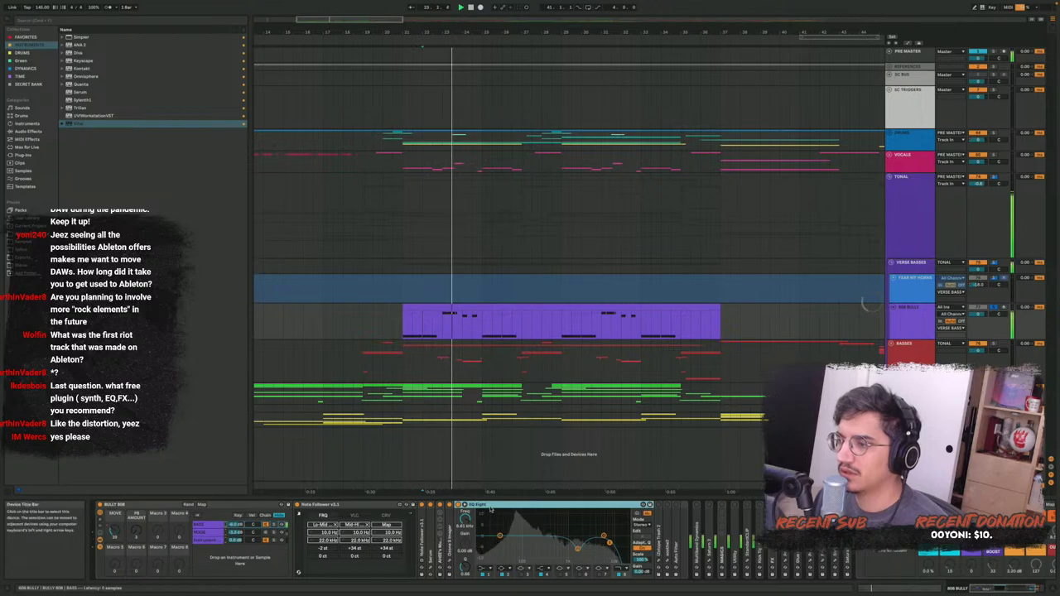
double_click(492, 505)
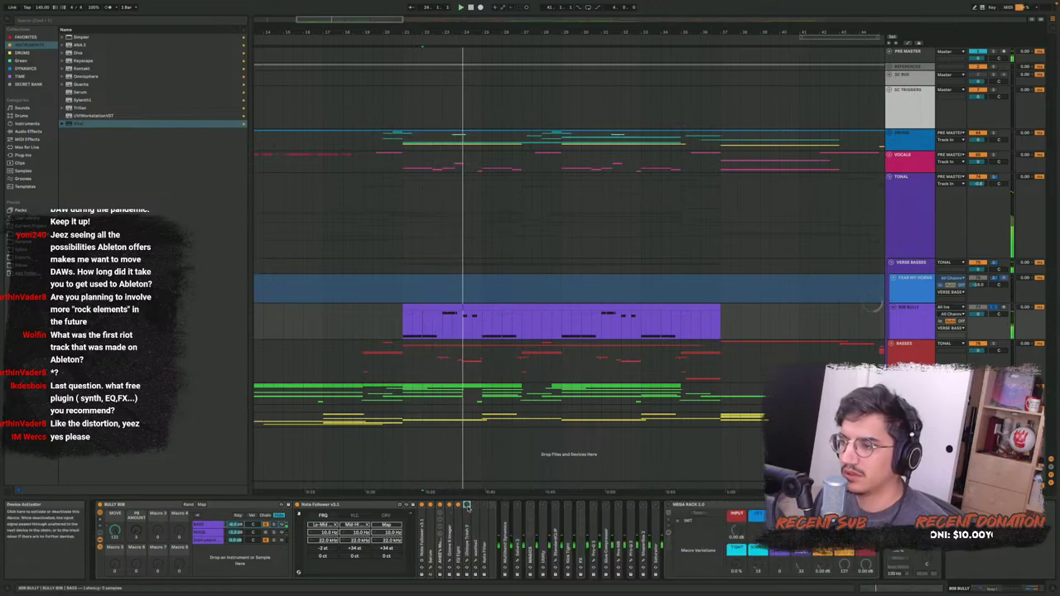
Open the iZotope Trash 2 window in the BASS chain to view its distortion stage during playback, and close it
left_click(467, 562)
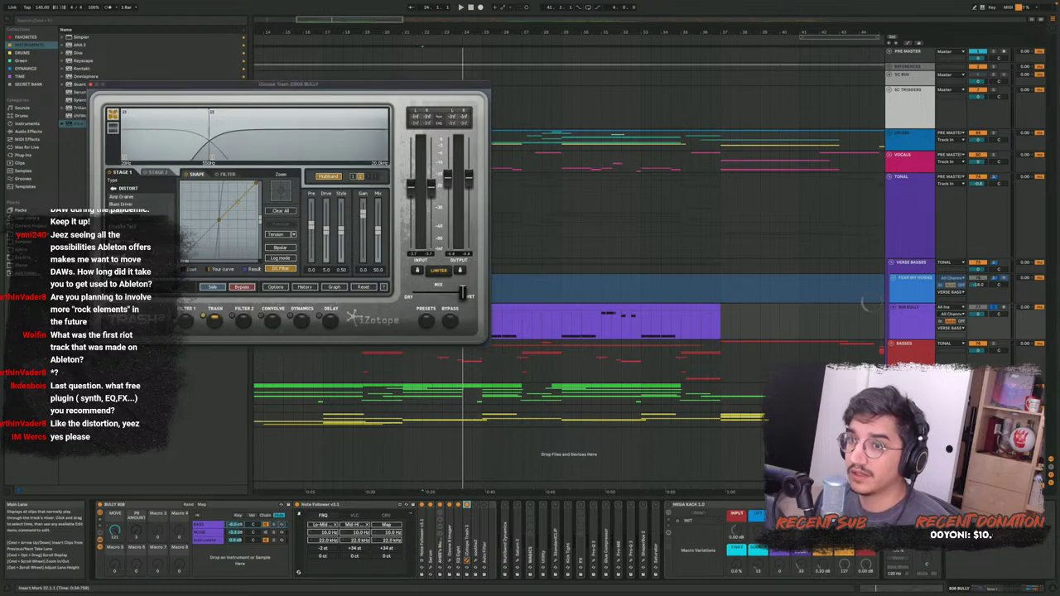
key("space")
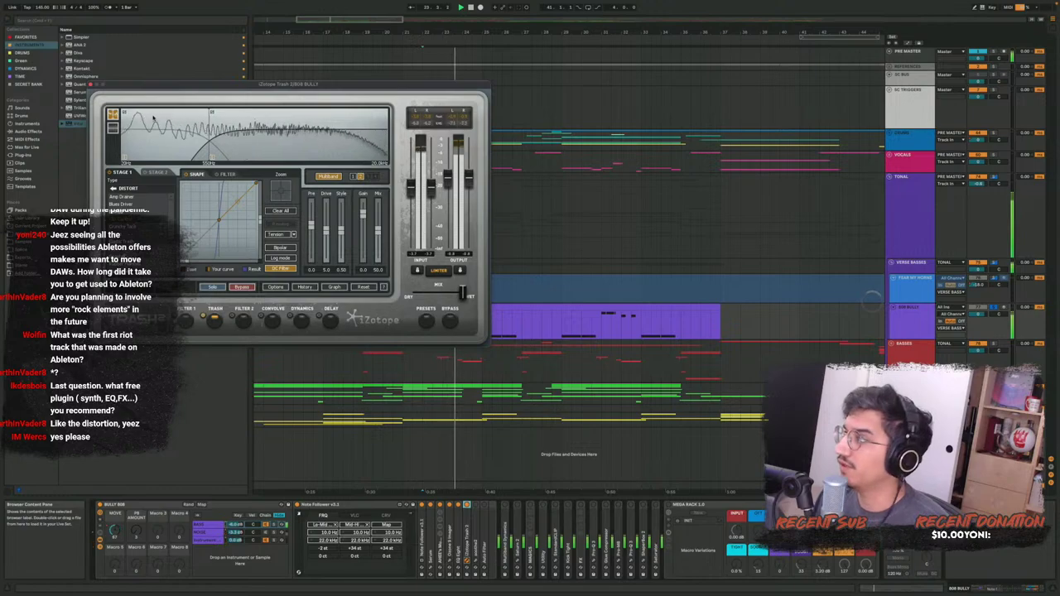
left_click(90, 84)
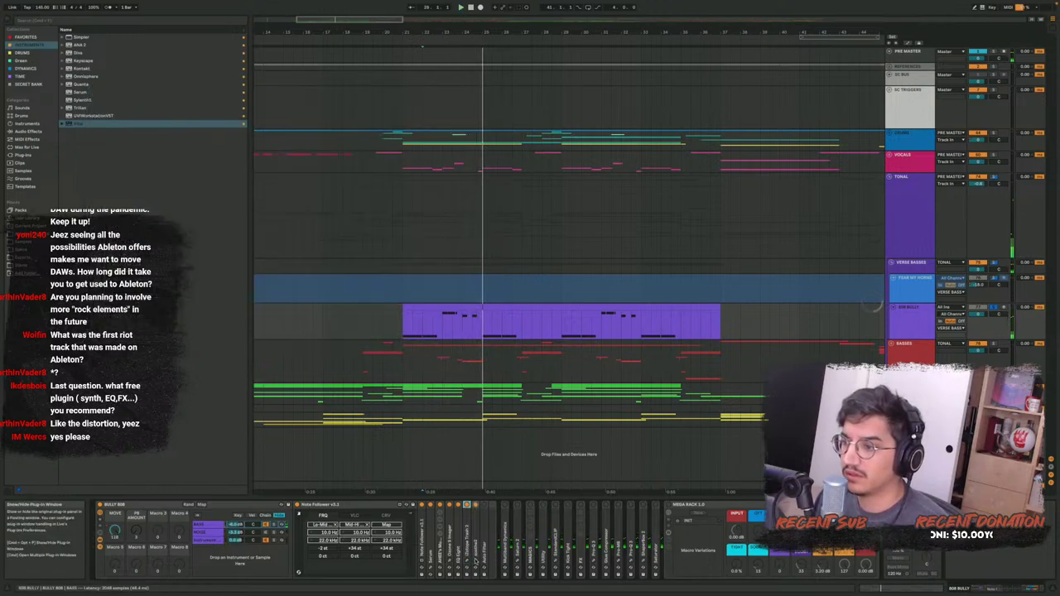
Switch on the Auto Filter at the end of the BASS chain, expand it to examine its filter curve, and collapse it
left_click(485, 511)
left_click(484, 511)
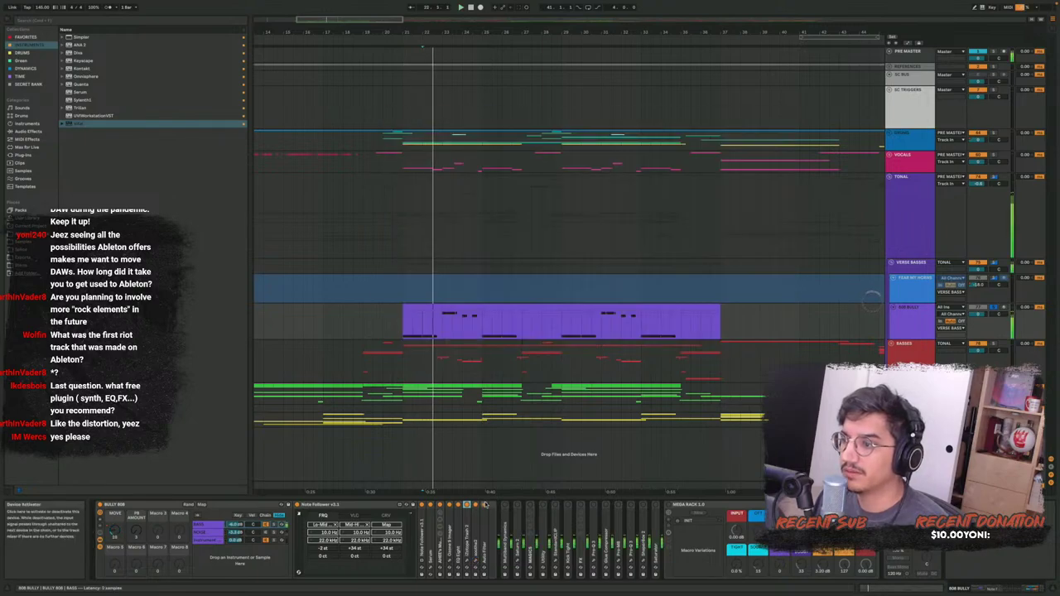
double_click(484, 519)
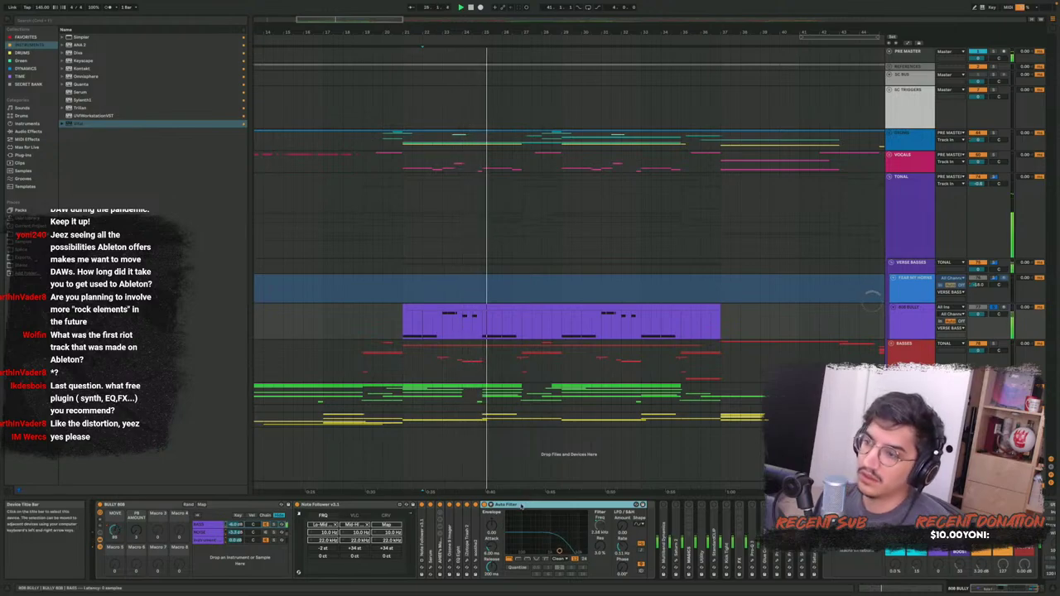
double_click(521, 505)
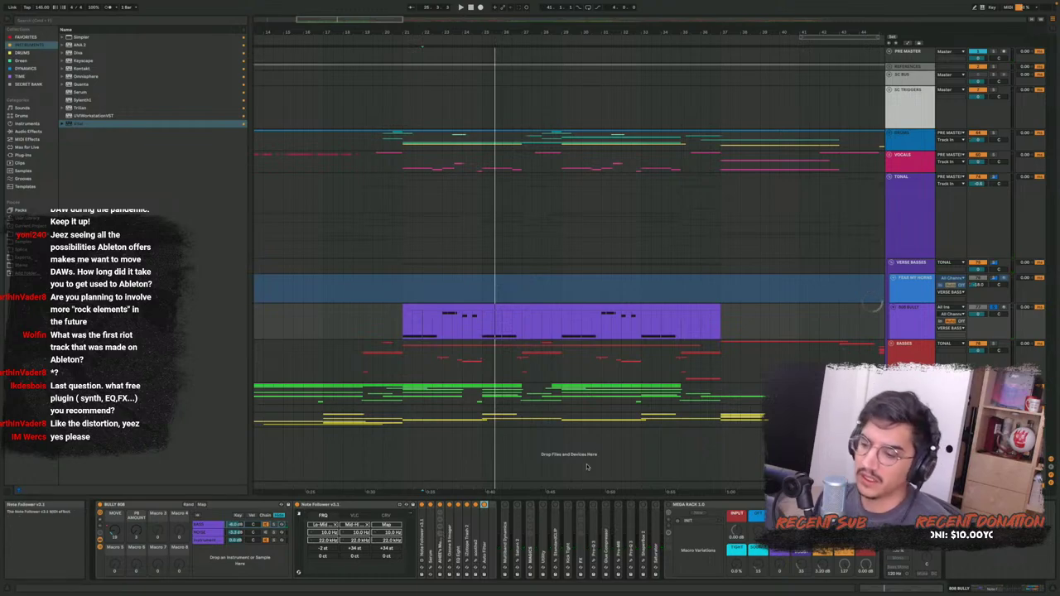
Play the 808 BULLY clip from bar 23 and expand the Multiband Dynamics device to examine its band settings
scroll(408, 314, "left", 2)
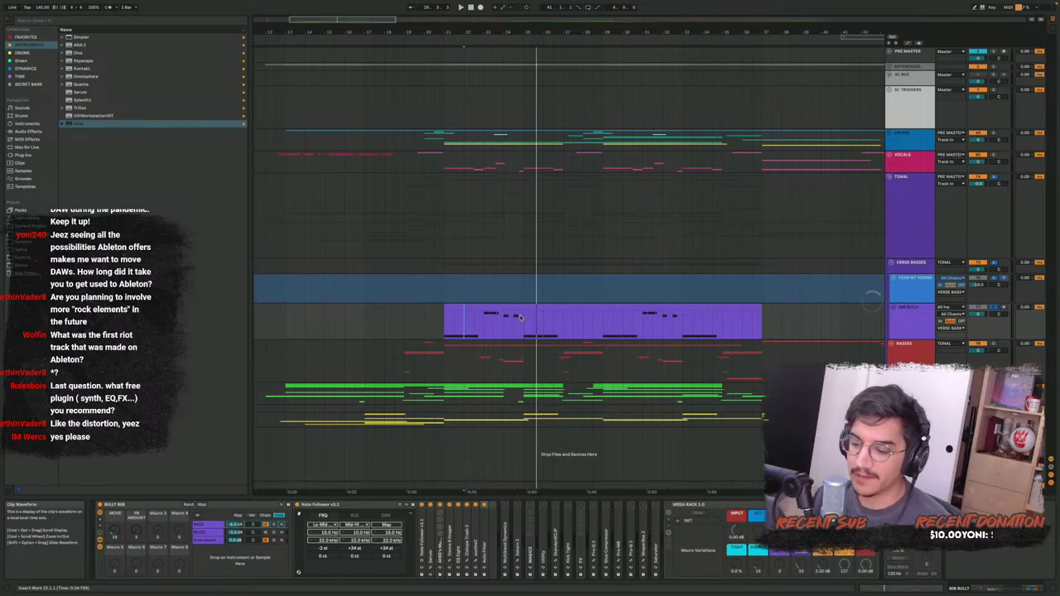
left_click(485, 326)
key("space")
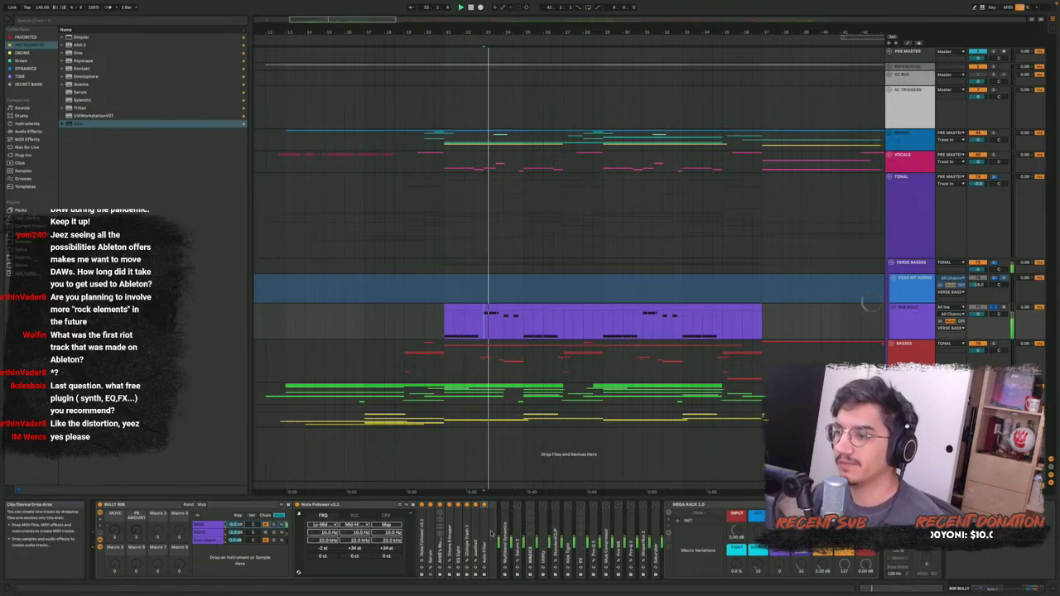
double_click(505, 530)
key("space")
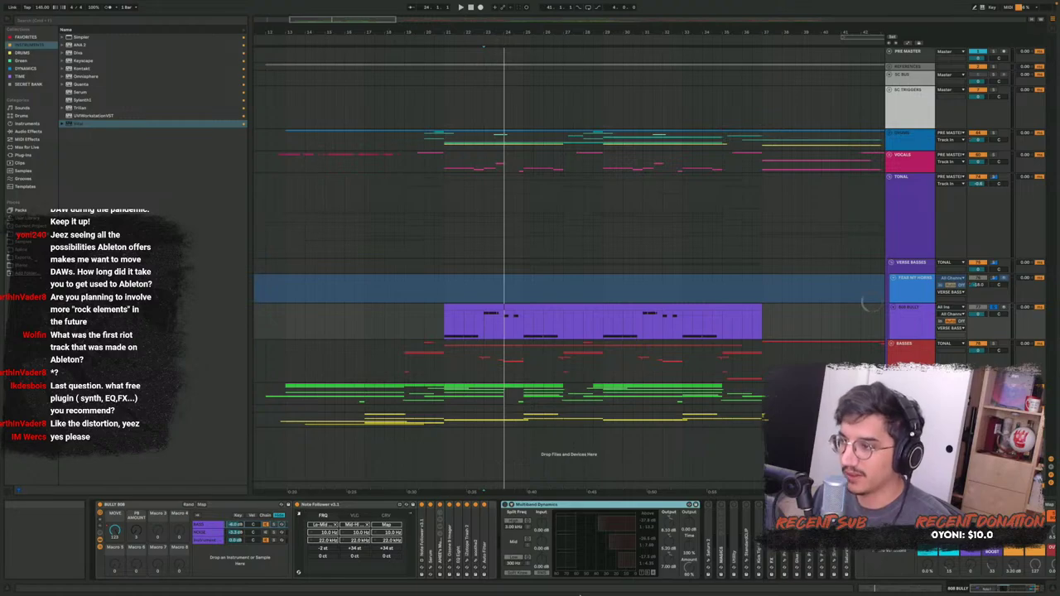
Switch on Multiband Dynamics, audition it on the 808 BULLY clip from bar 26, and collapse the device
left_click(543, 330)
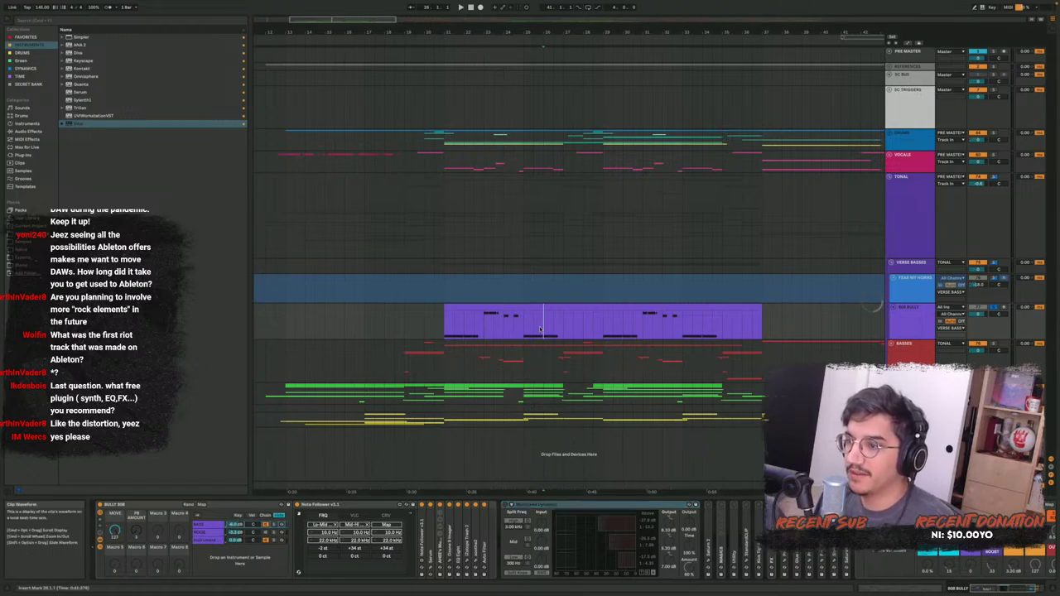
left_click(505, 504)
key("space")
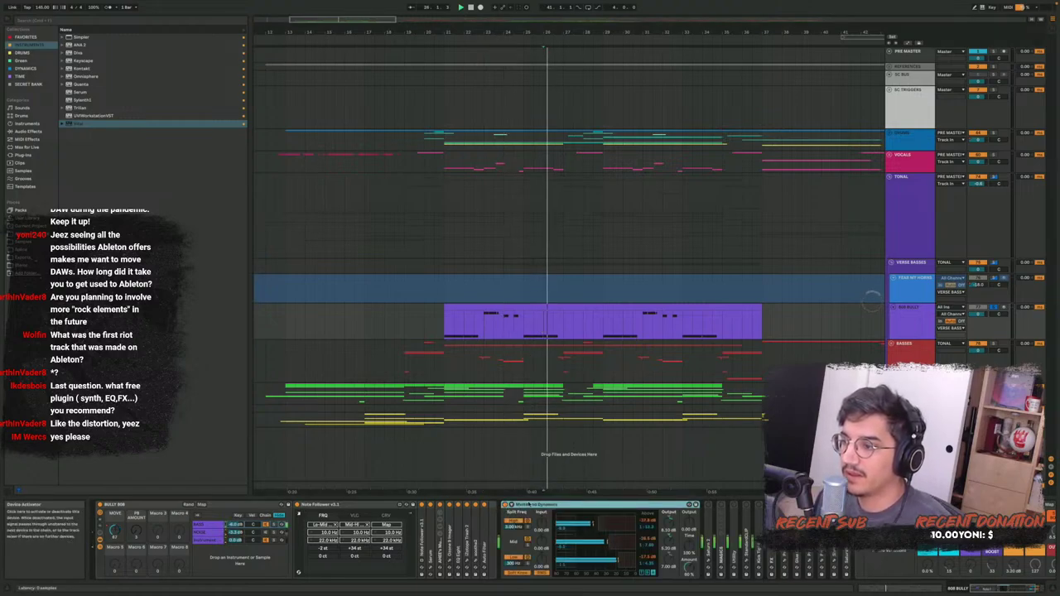
double_click(532, 504)
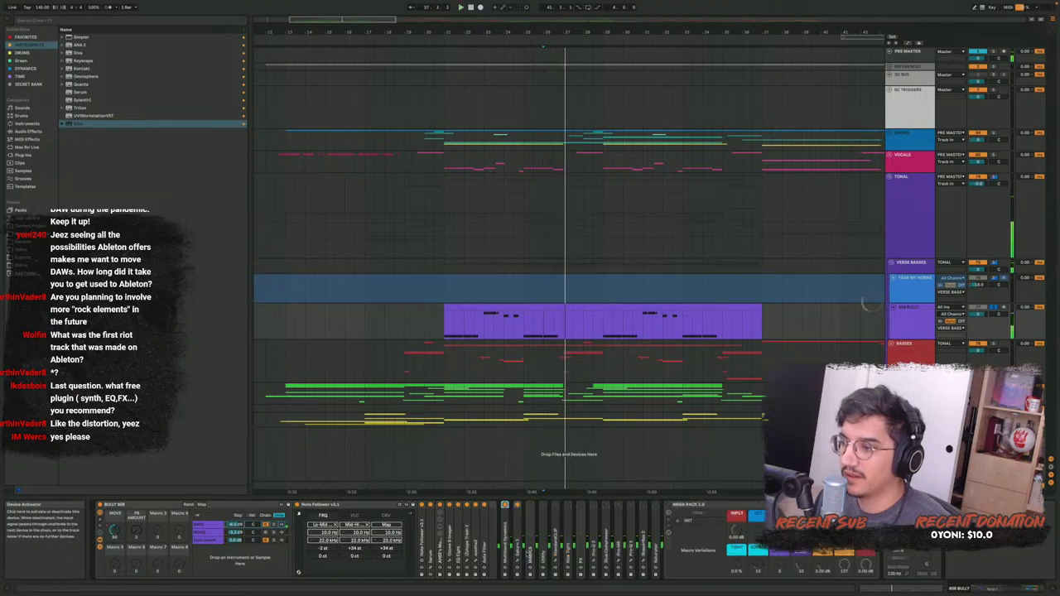
Switch on the effects from Saturn 2 through StandardCLIP, viewing the Saturn 2 and StandardCLIP plug-in windows
left_click(518, 507)
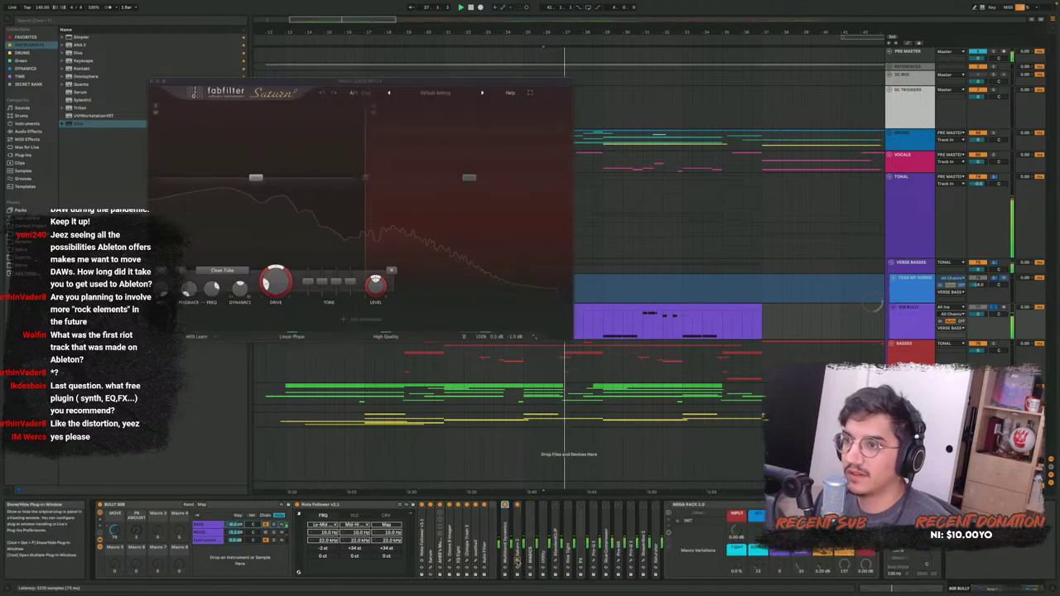
left_click(517, 562)
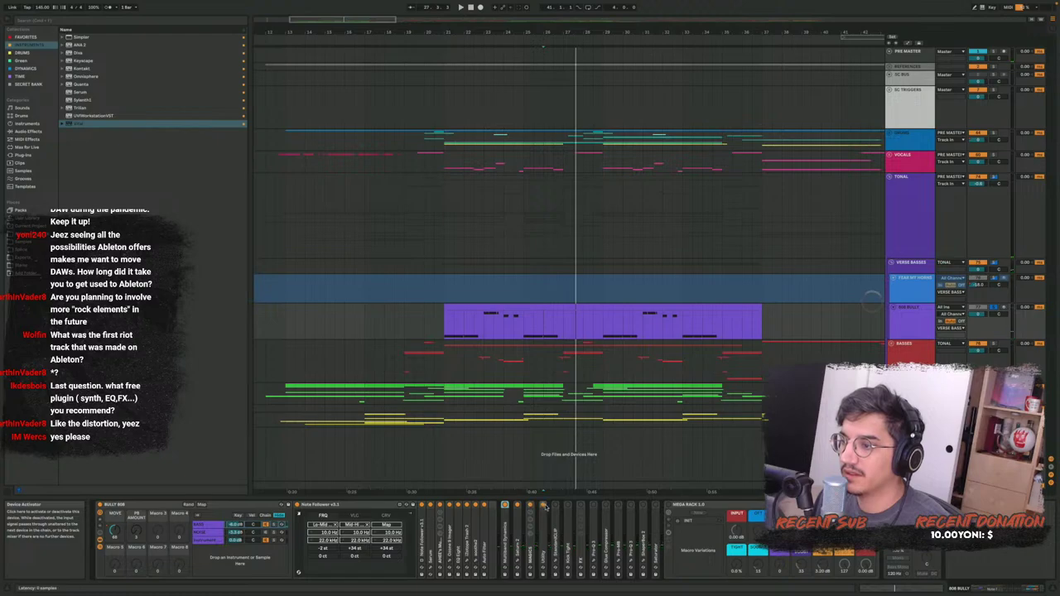
left_click(555, 505)
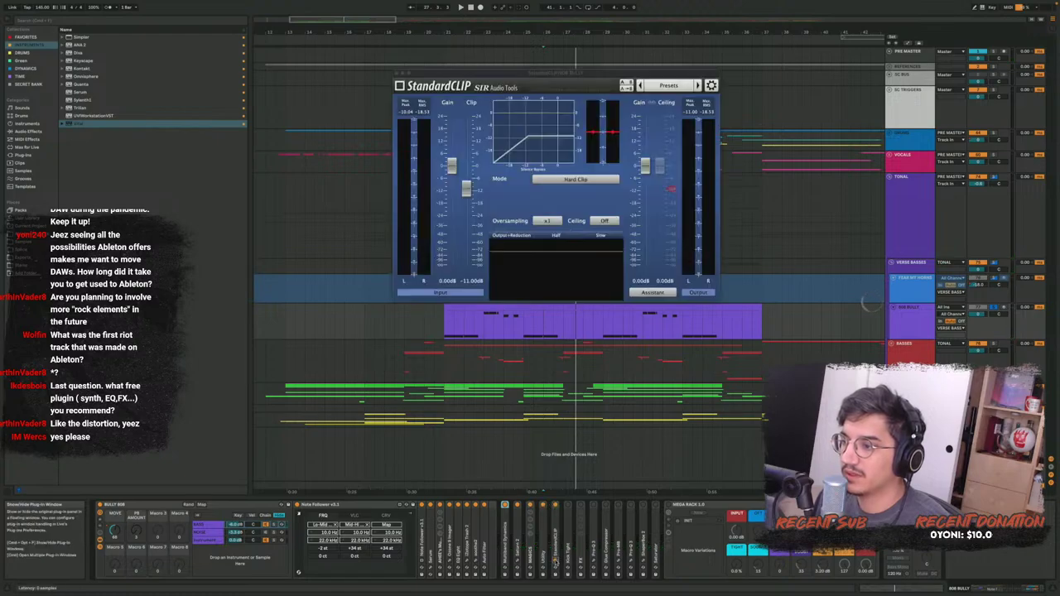
left_click(555, 505)
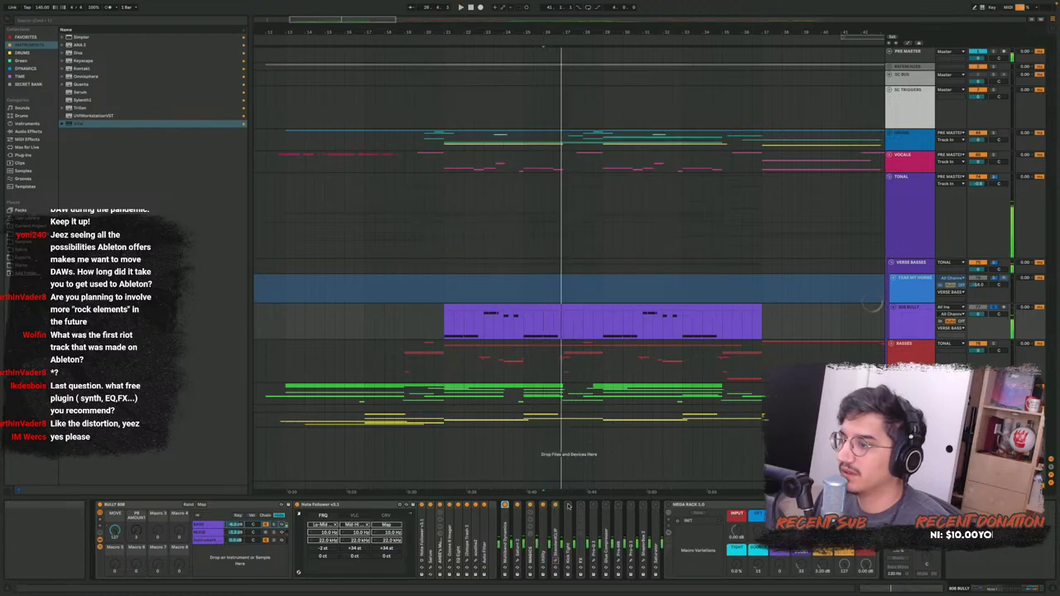
Switch on the Kick Tight Corpus device and audition it on the 808 BULLY clip from bar 25
left_click(567, 504)
key("space")
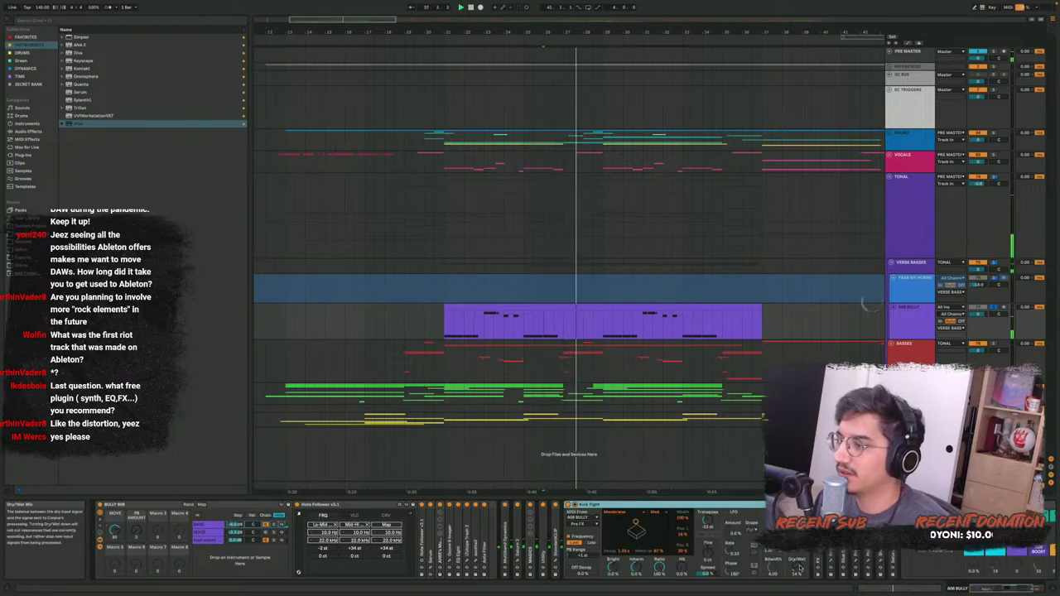
left_click(531, 321)
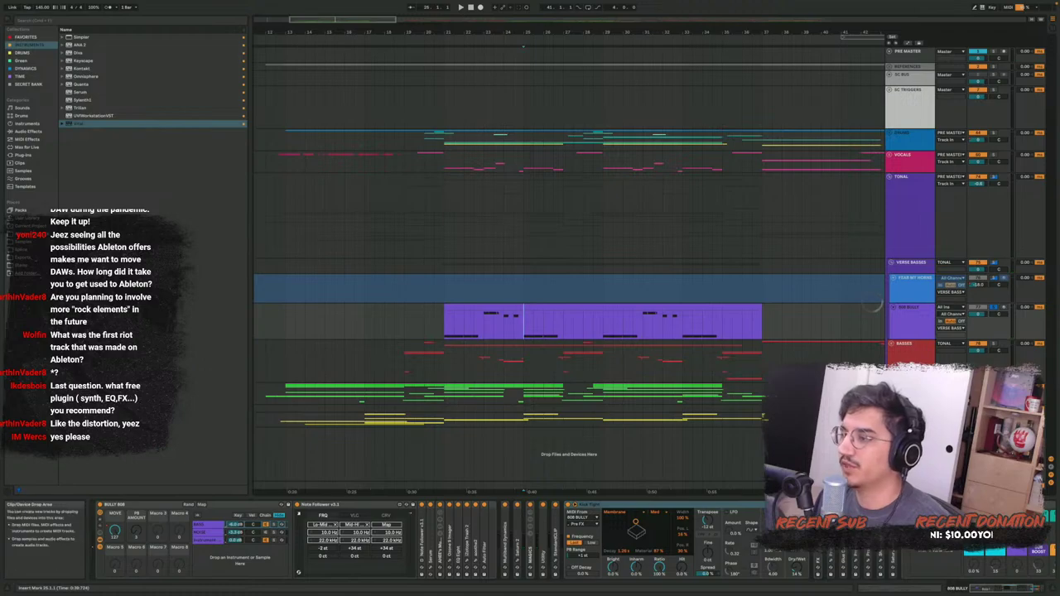
key("space")
Audition Kick Tight at 100% Dry/Wet, restore the mix to 14%, and collapse the device
left_click_drag(799, 567, 799, 498)
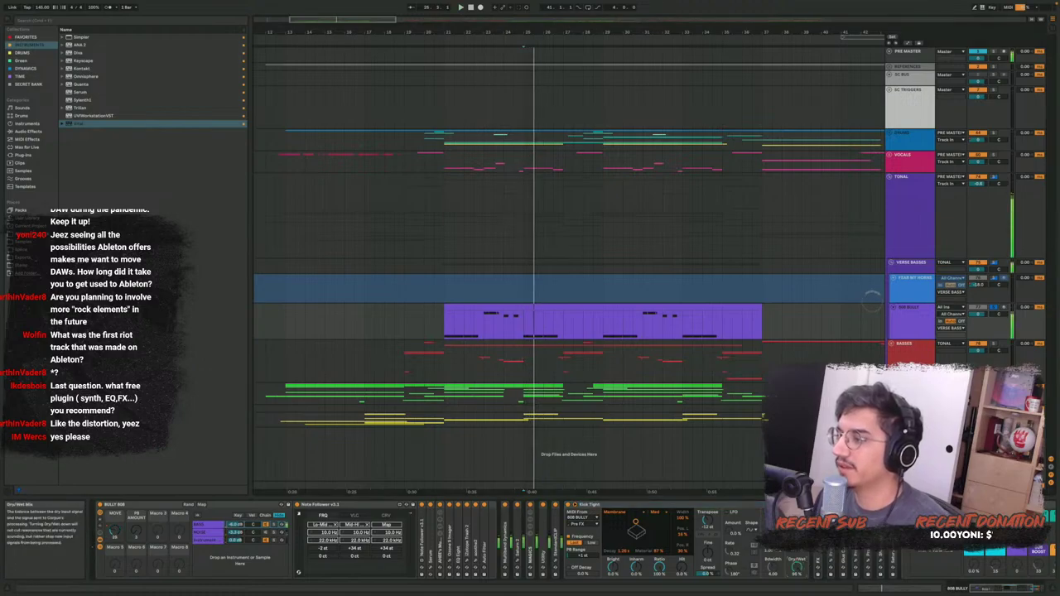
key("space")
key("space")
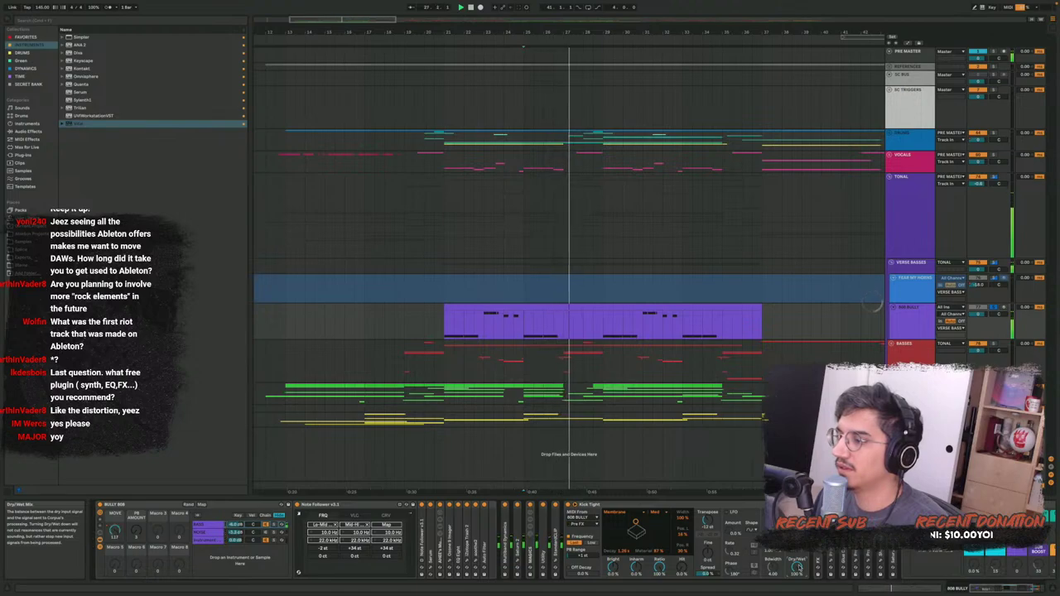
key("space")
key("space")
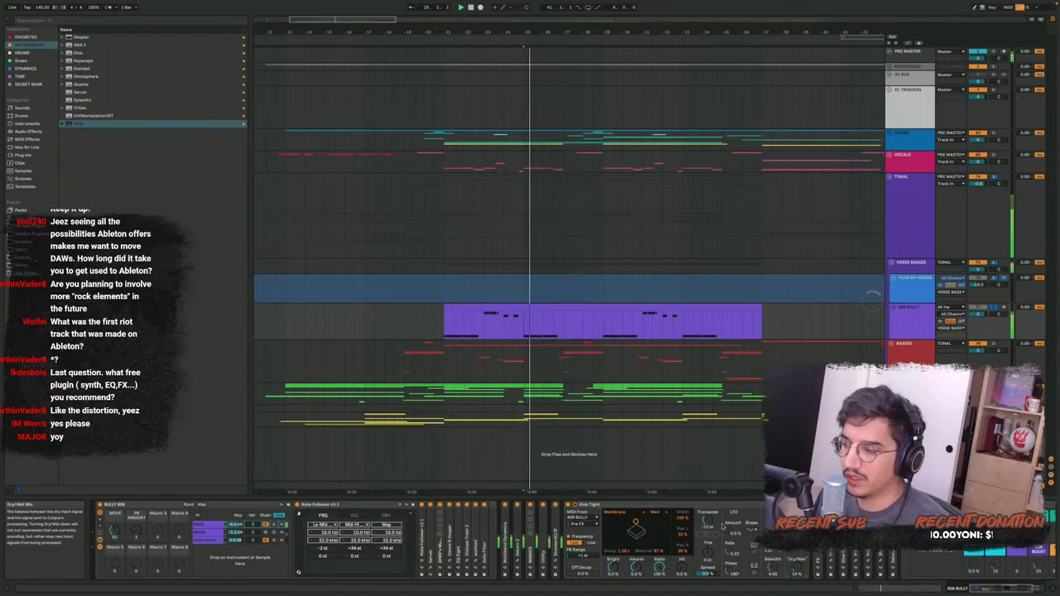
double_click(588, 505)
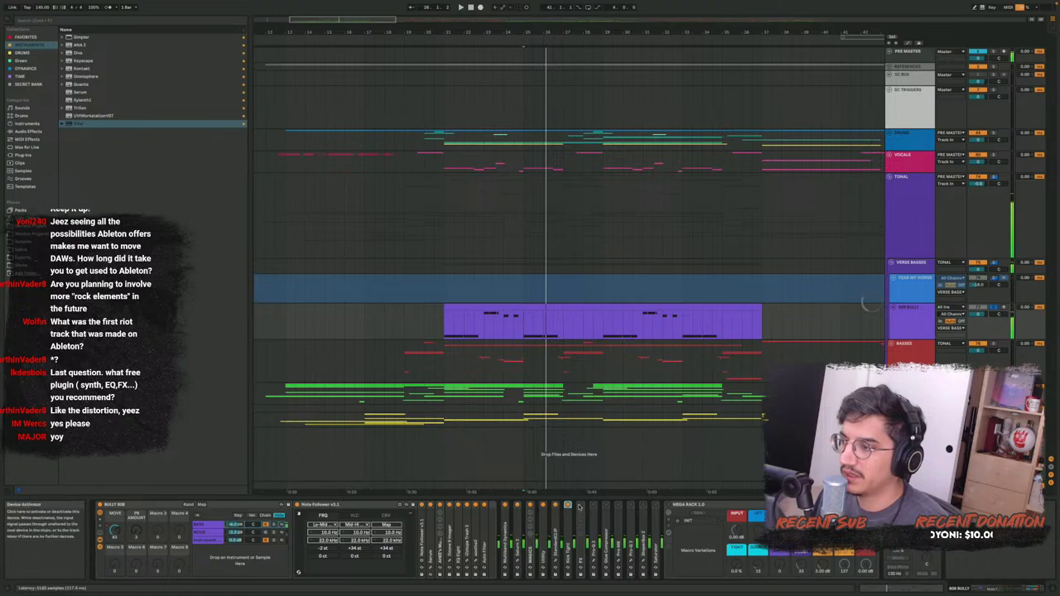
Switch on and expand the FX rack, and look through the devices in its reverb, distortion and last chains
double_click(581, 505)
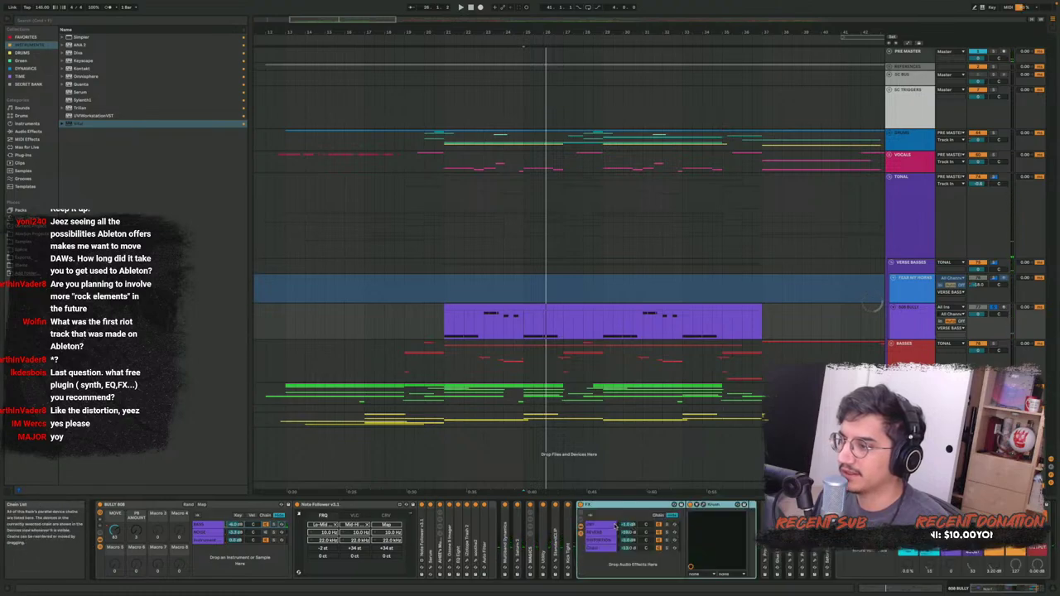
left_click(612, 533)
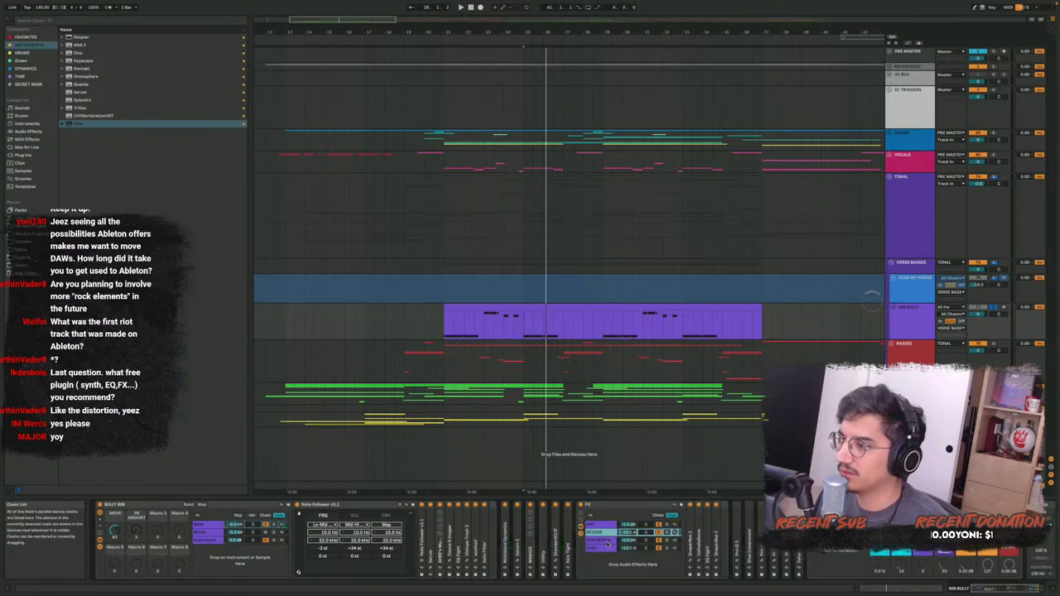
left_click(608, 542)
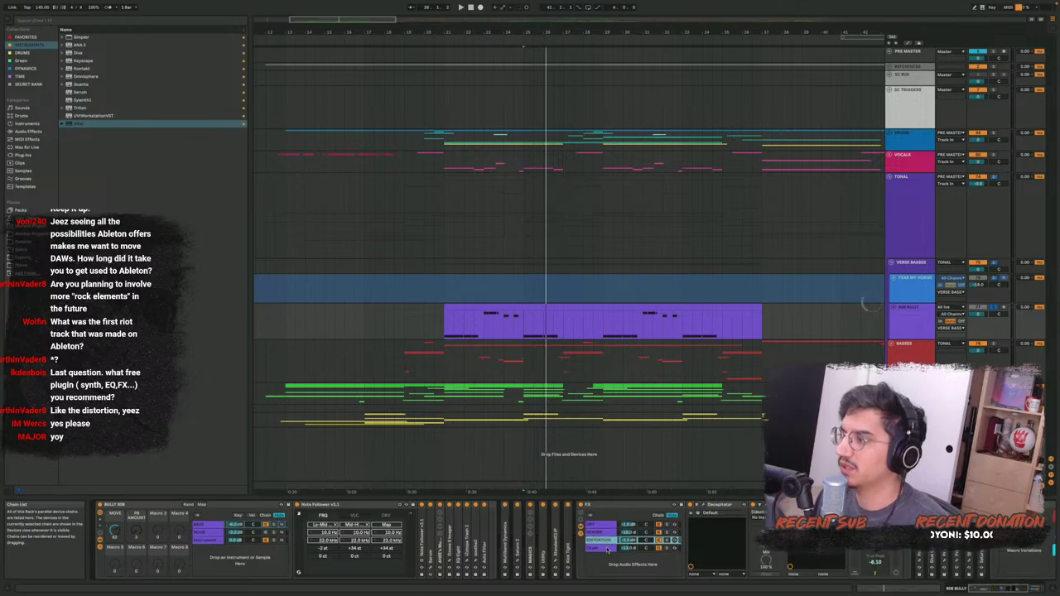
left_click(608, 548)
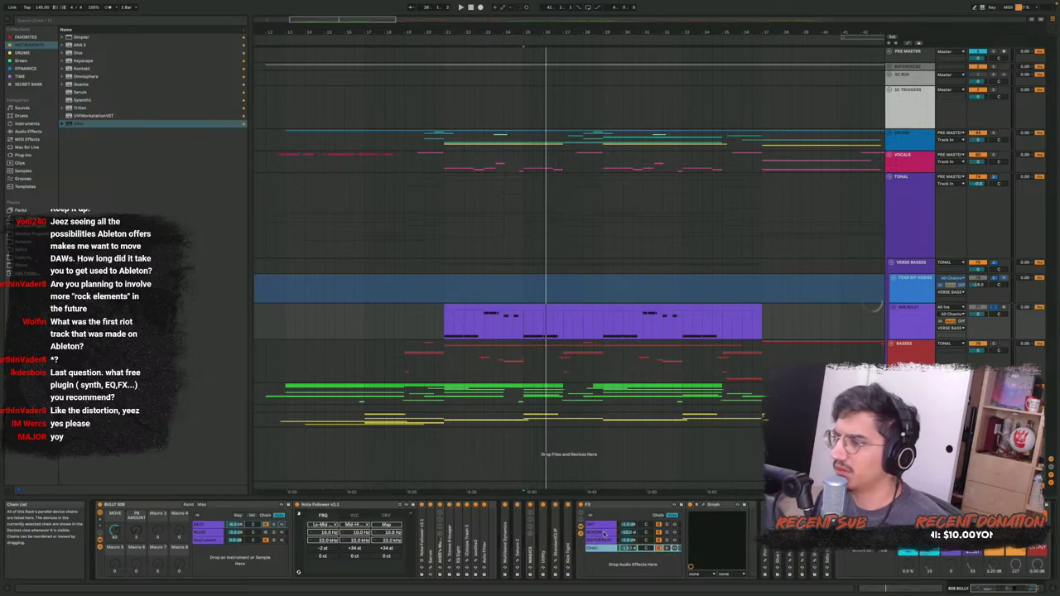
View the Krush settings in the FX rack's last chain, audition that chain soloed, and collapse the rack
left_click(700, 507)
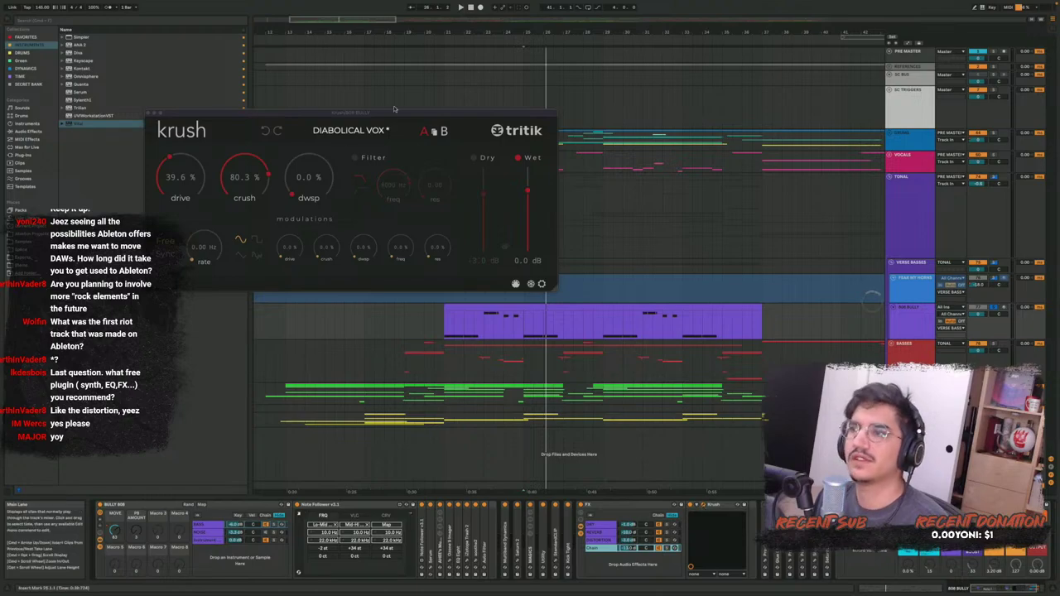
left_click_drag(384, 117, 522, 244)
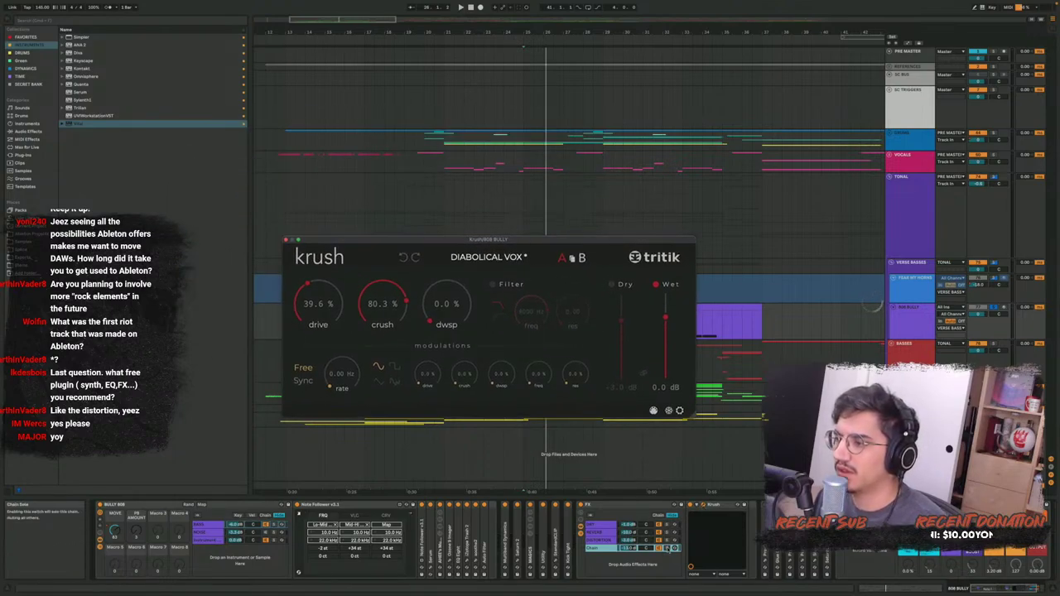
left_click(668, 548)
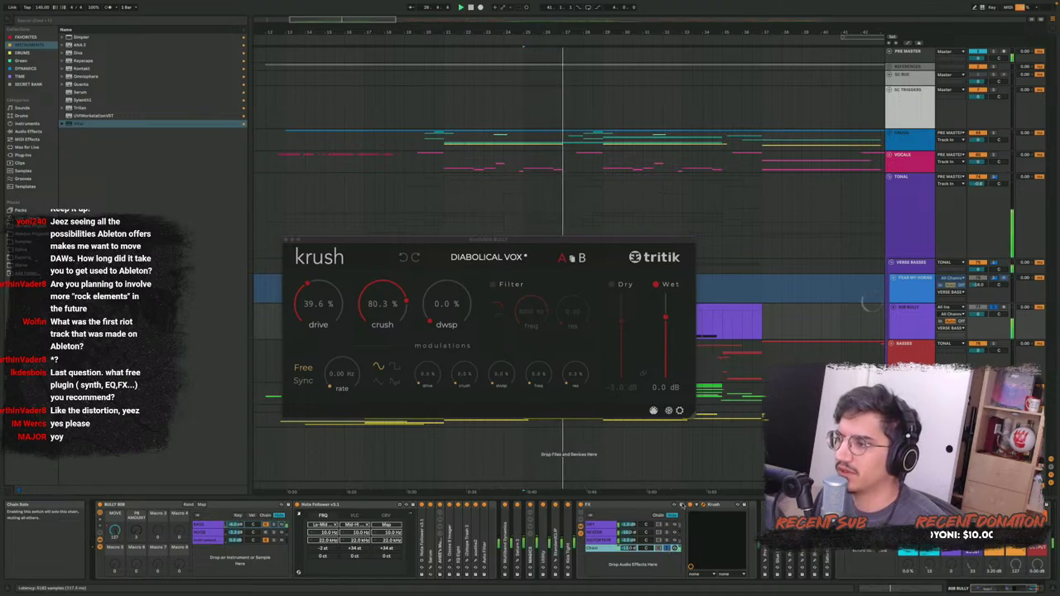
left_click(690, 505)
key("space")
key("space")
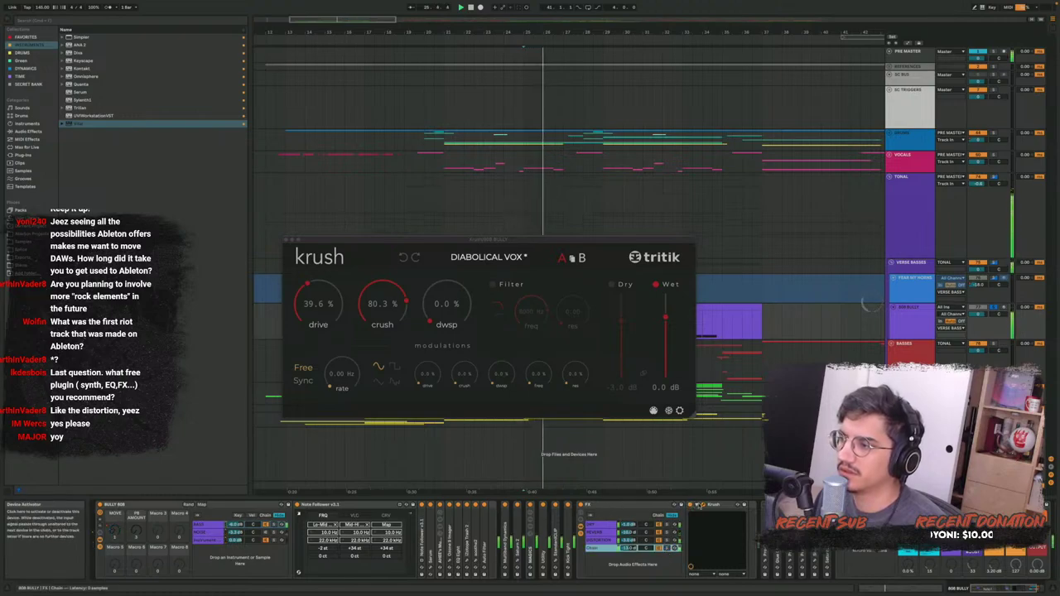
key("super+alt+p")
double_click(613, 507)
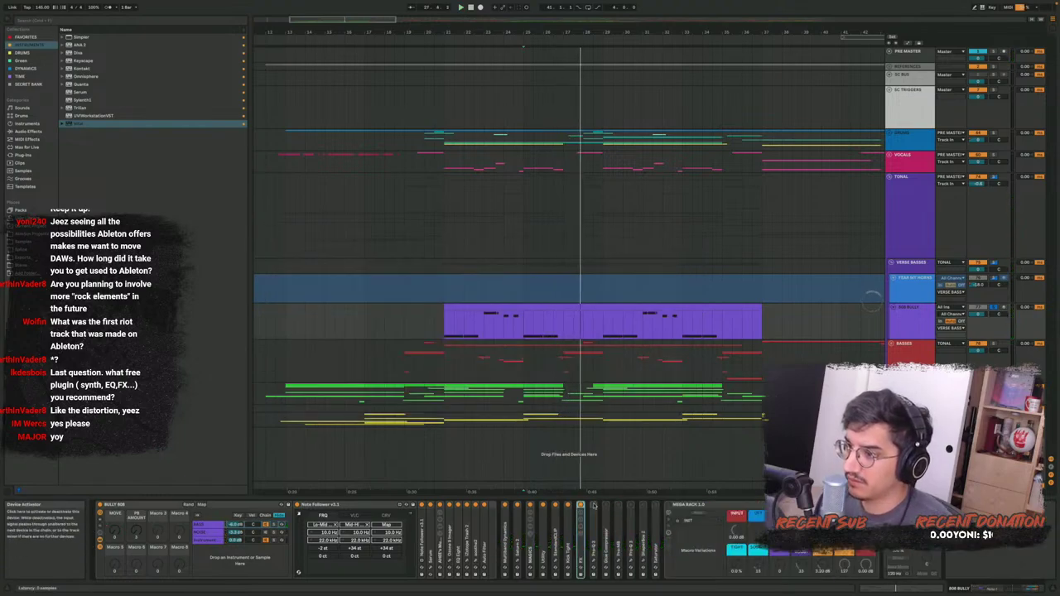
Switch on the Pro-Q 3 after the FX rack, view its EQ curve during playback, and close its window
left_click(594, 561)
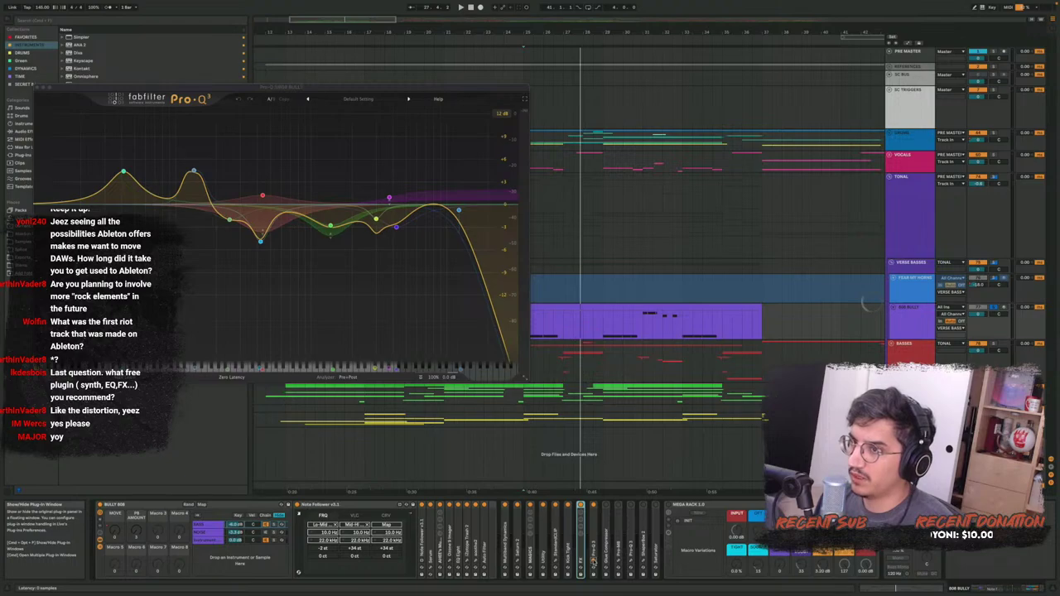
key("space")
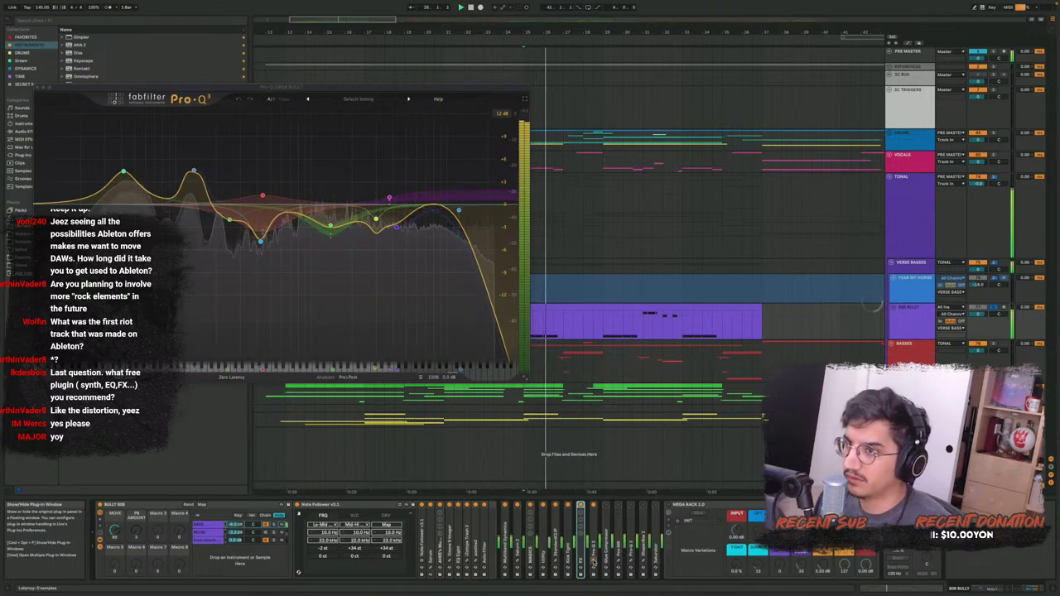
left_click(594, 561)
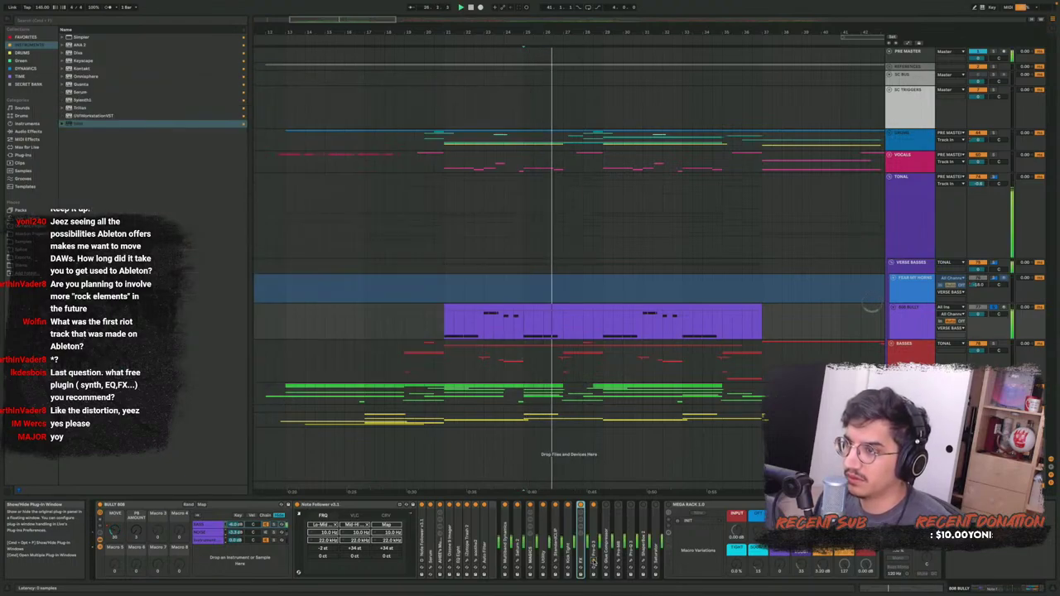
Look at the Glue Compressor's settings during playback, collapse it, and switch on the Pro-MB while viewing its band curve
double_click(607, 515)
key("space")
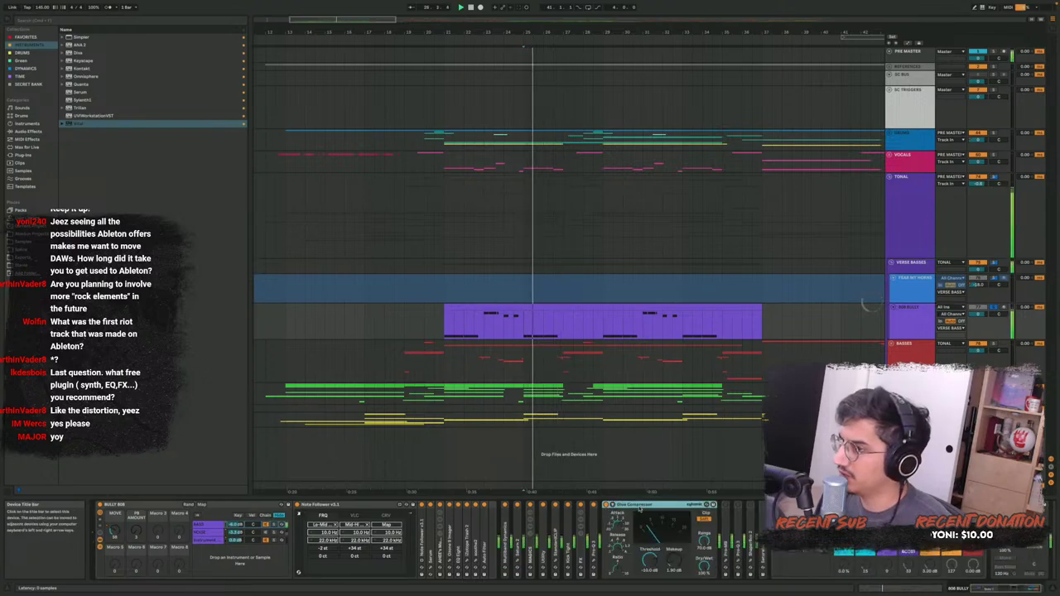
double_click(620, 507)
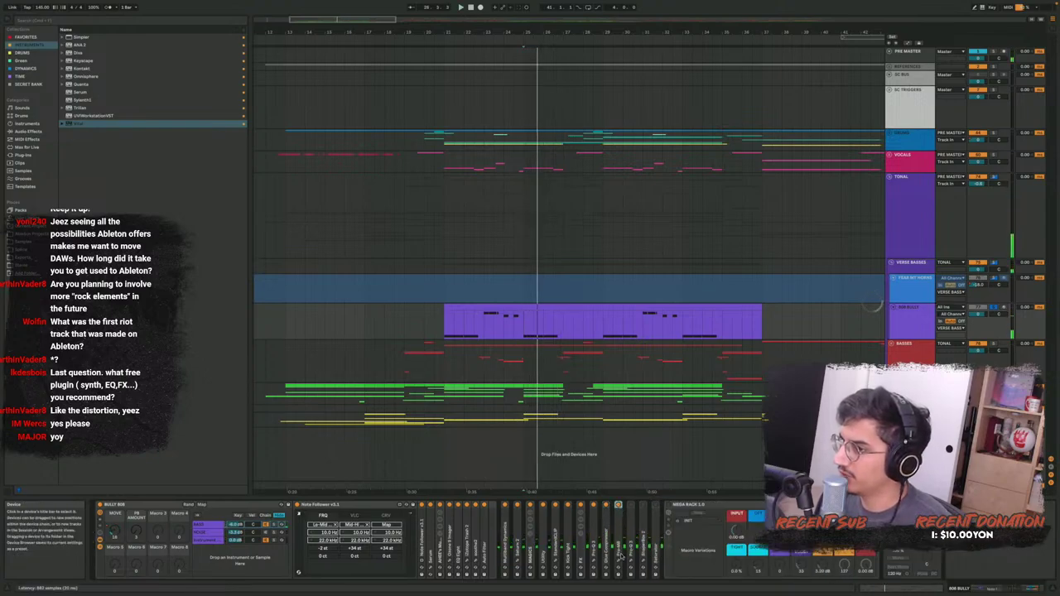
left_click(618, 504)
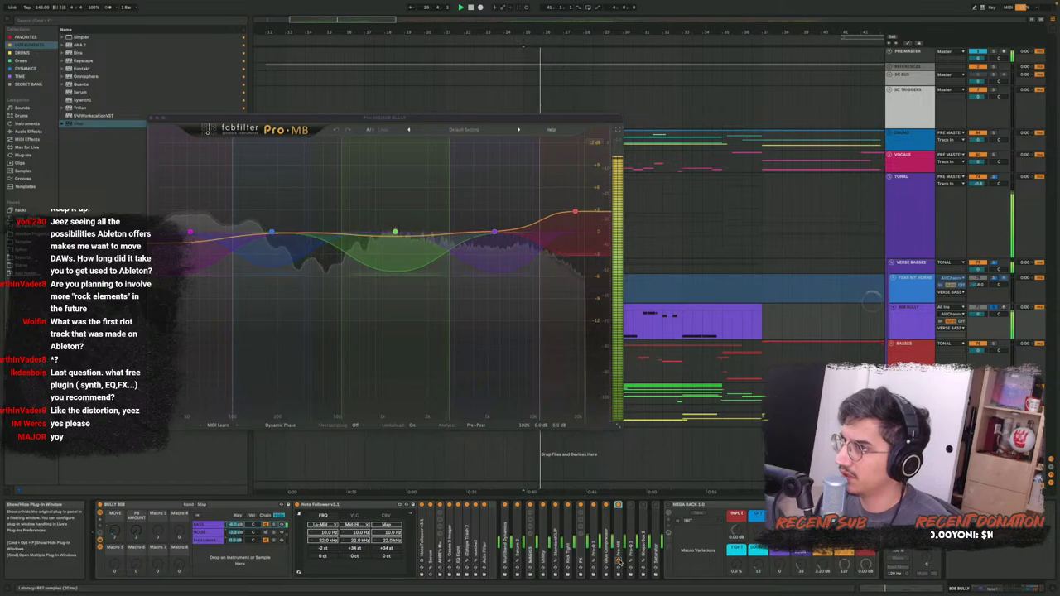
left_click(618, 505)
Switch on the Pro-Q 3 after Pro-MB and view its EQ curve, and audition ShaperBox 2 switched on and off with its volume curve
left_click(630, 563)
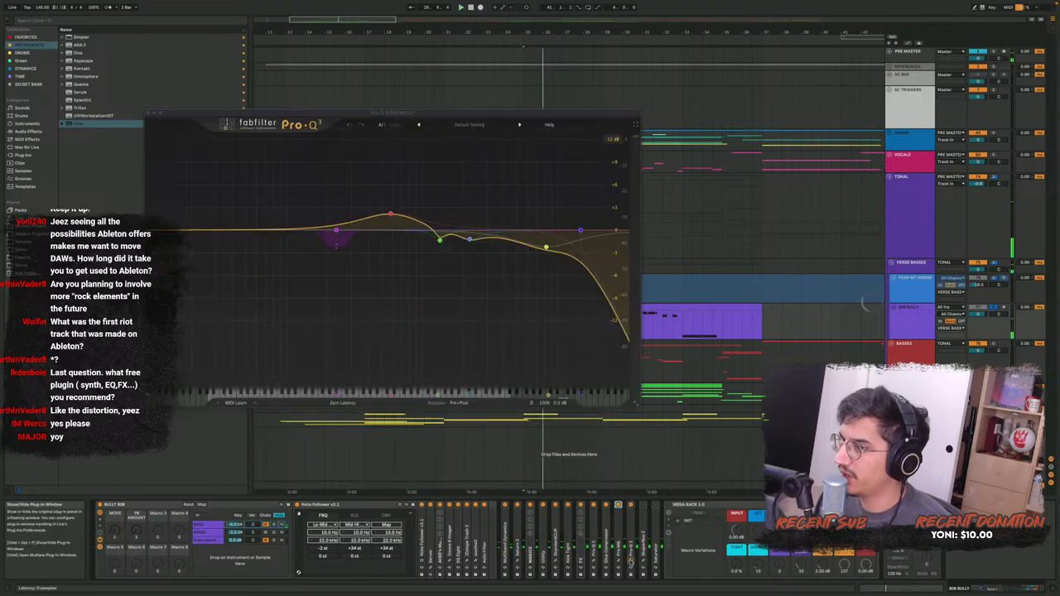
left_click(630, 504)
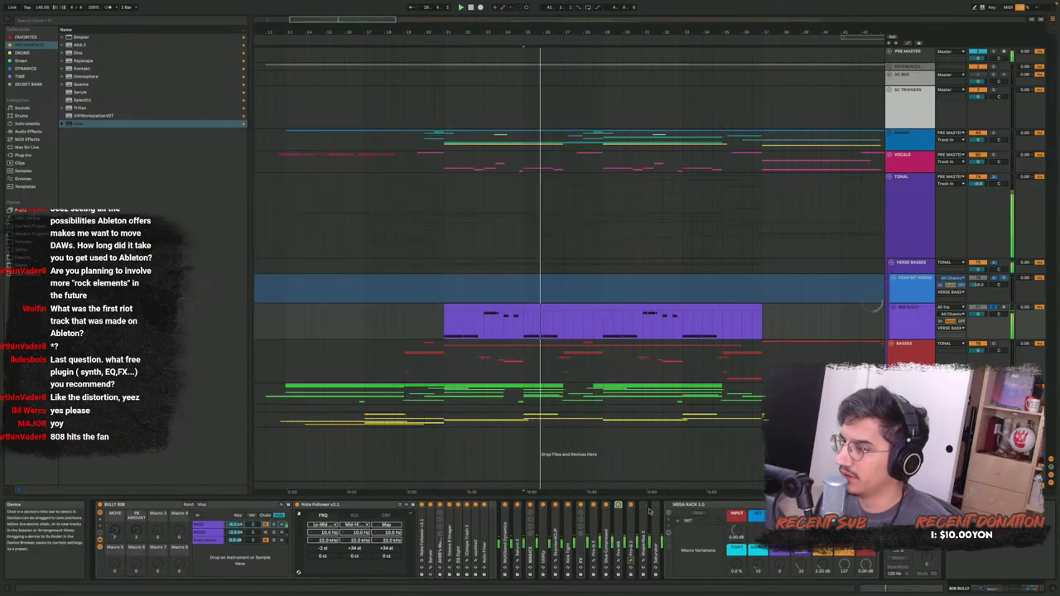
left_click(644, 504)
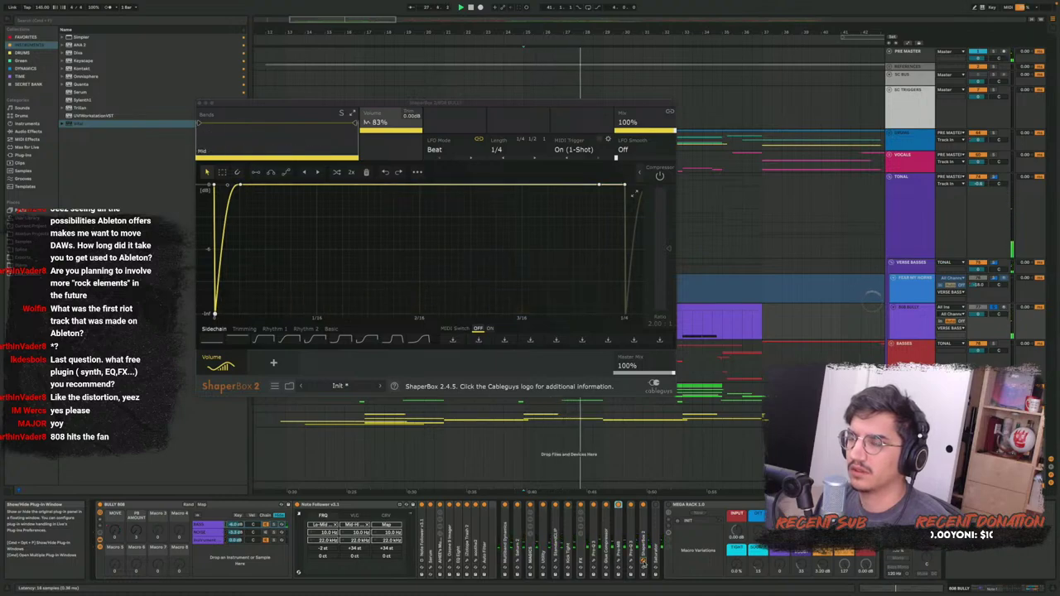
left_click(643, 505)
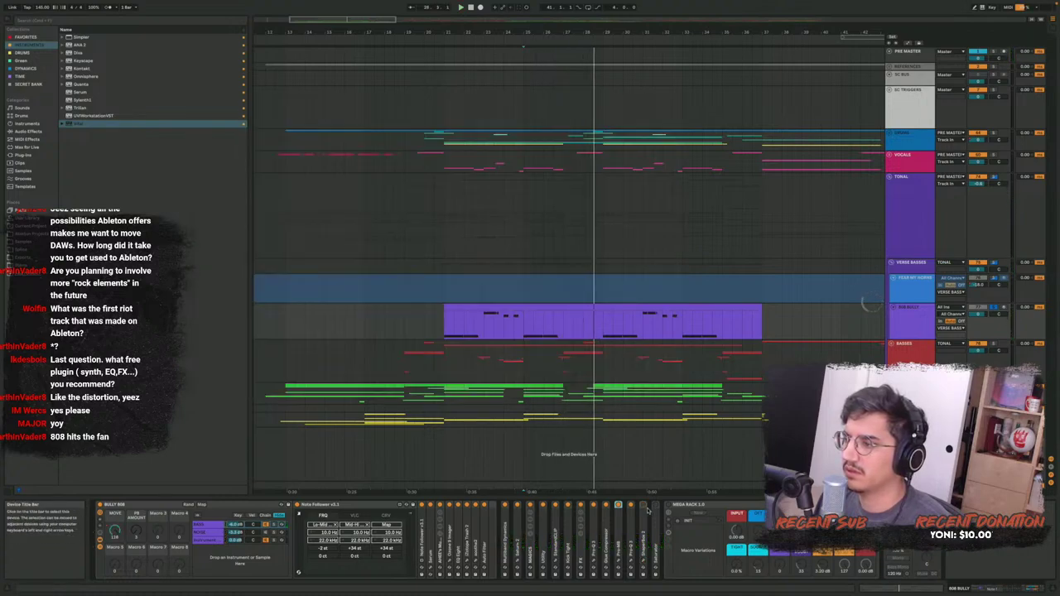
Expand the Saturator to view its settings, collapse it, and hide the macro controls of MEGA RACK 1.0
double_click(655, 507)
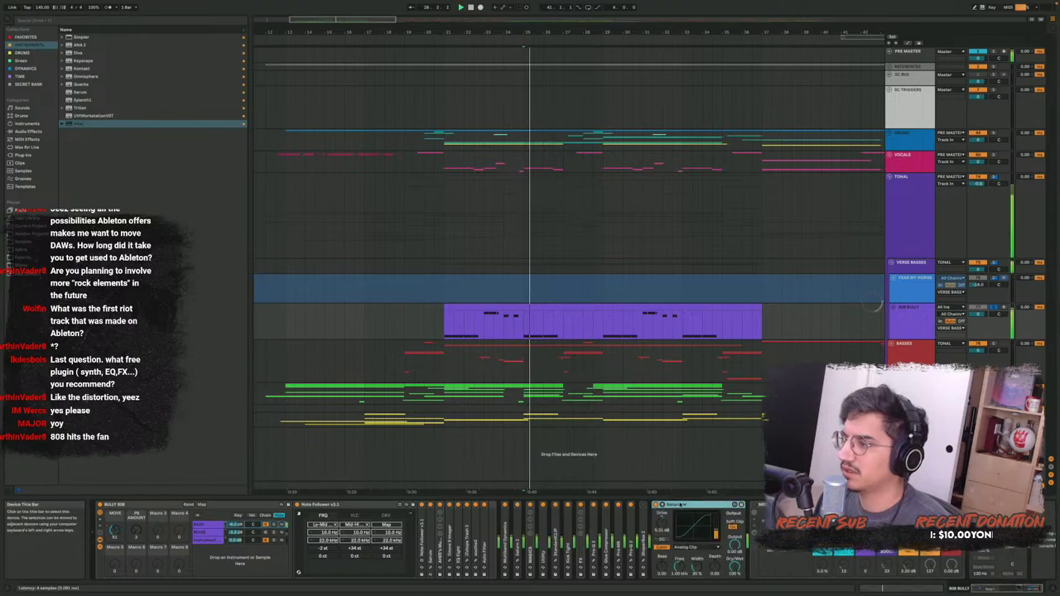
double_click(674, 506)
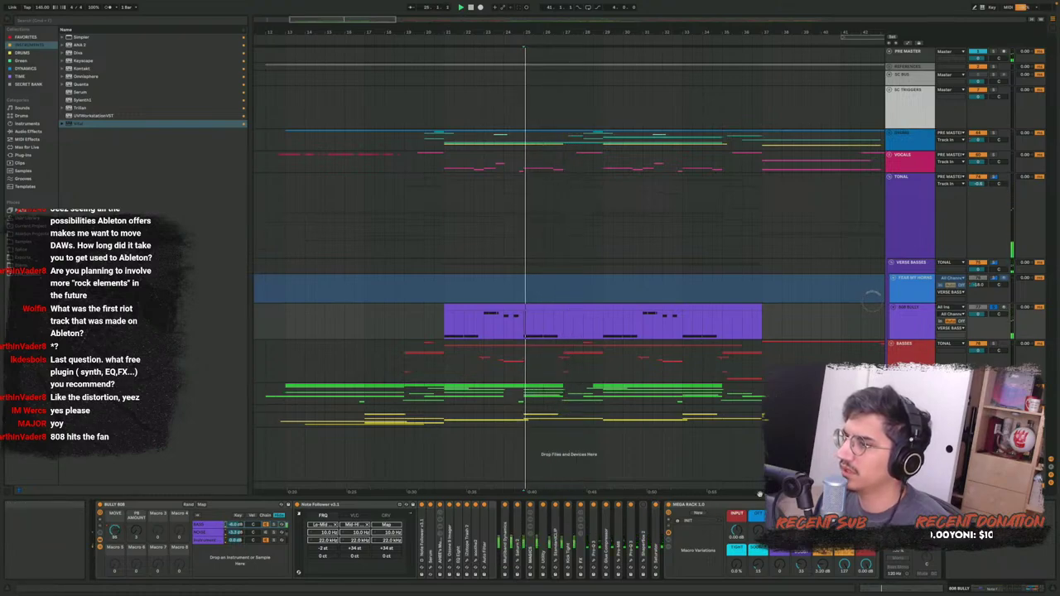
left_click(722, 505)
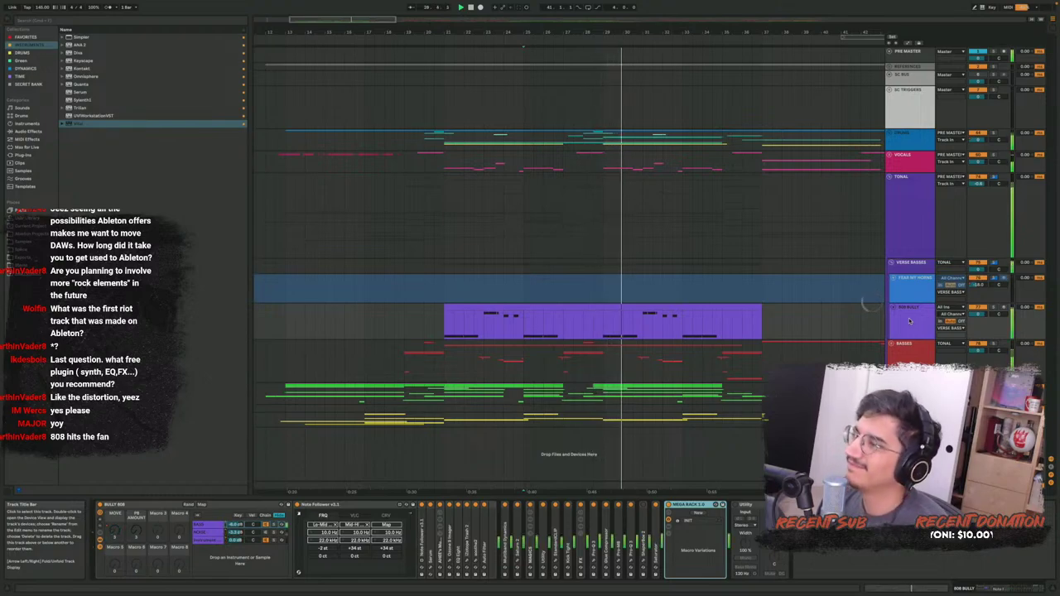
Stop playback, unfold the VOCALS group, and freeze the SHANK VOCALS and 808 BULLY tracks
left_click(910, 321)
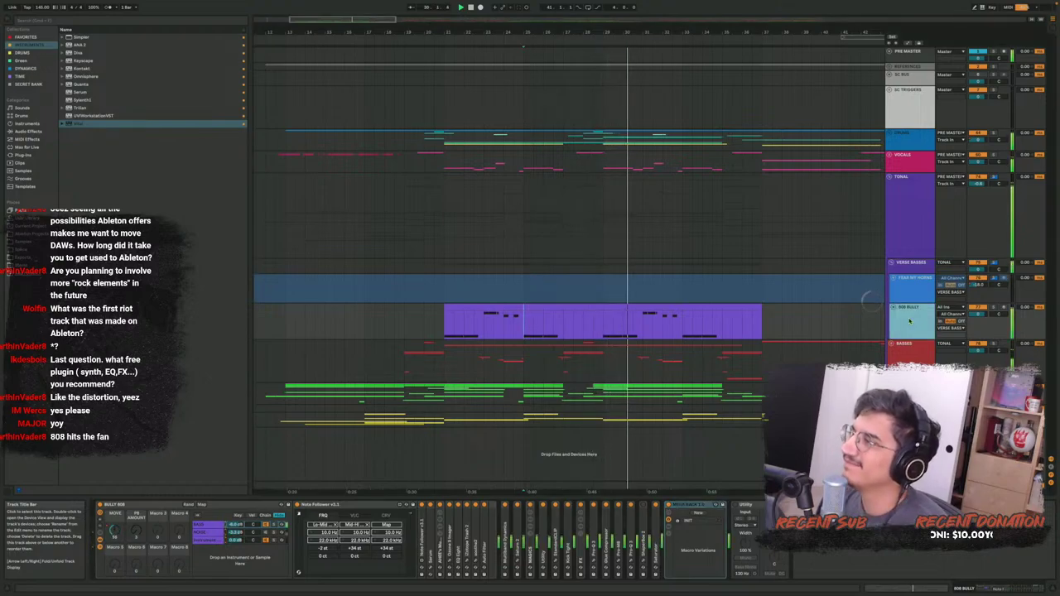
left_click(891, 156)
key("space")
left_click(906, 187)
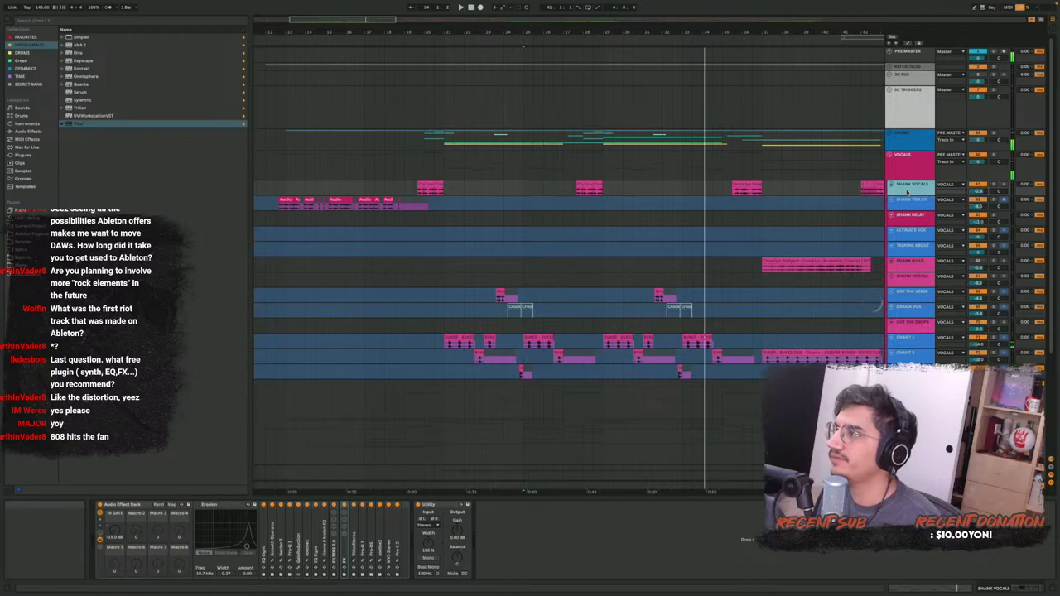
scroll(906, 189, "down", 4)
left_click(918, 364)
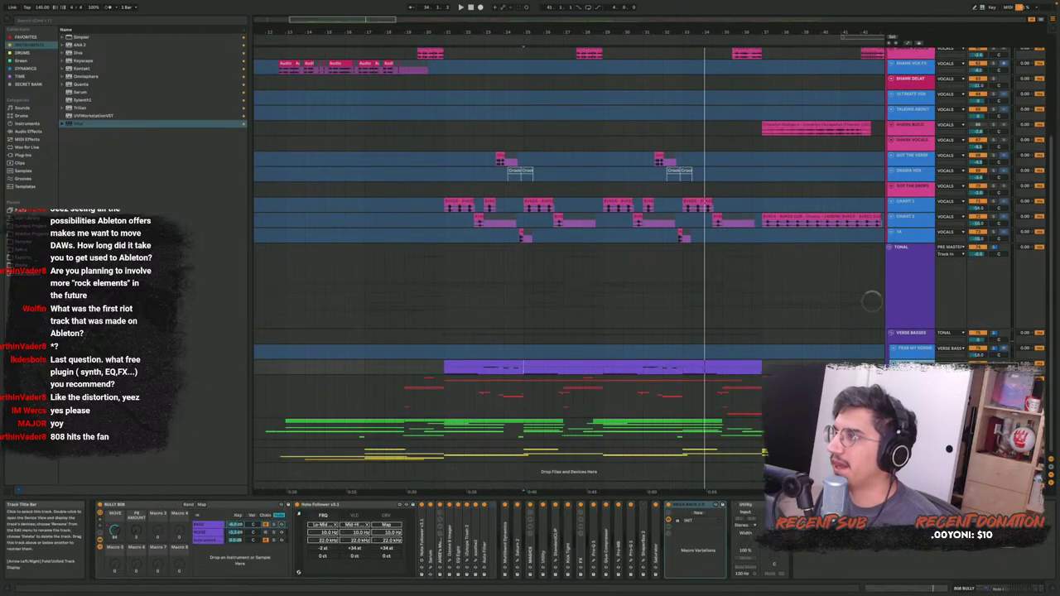
scroll(872, 301, "up", 4)
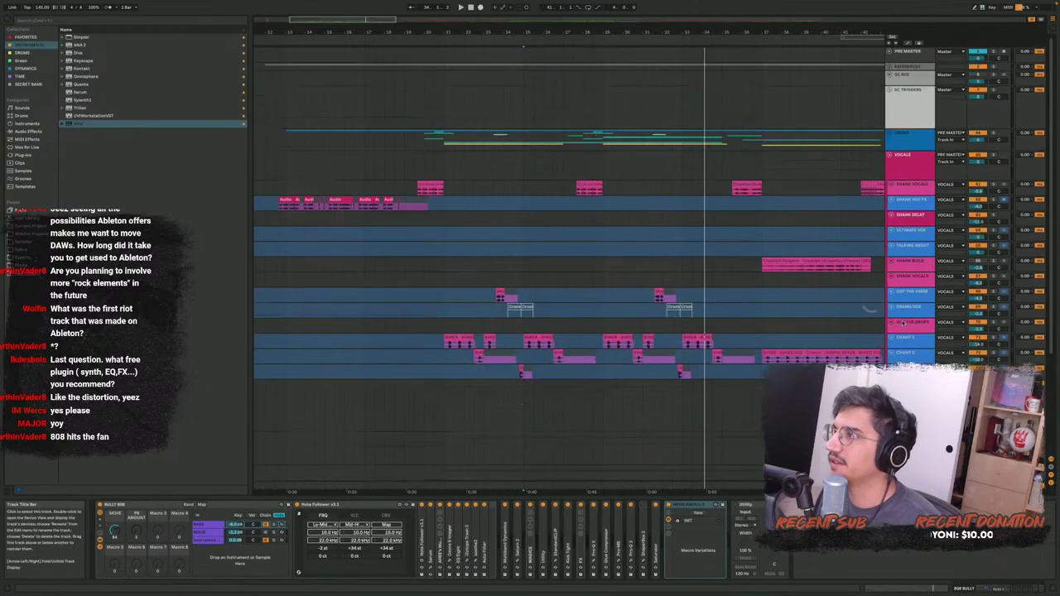
left_click(895, 162)
scroll(903, 268, "down", 4)
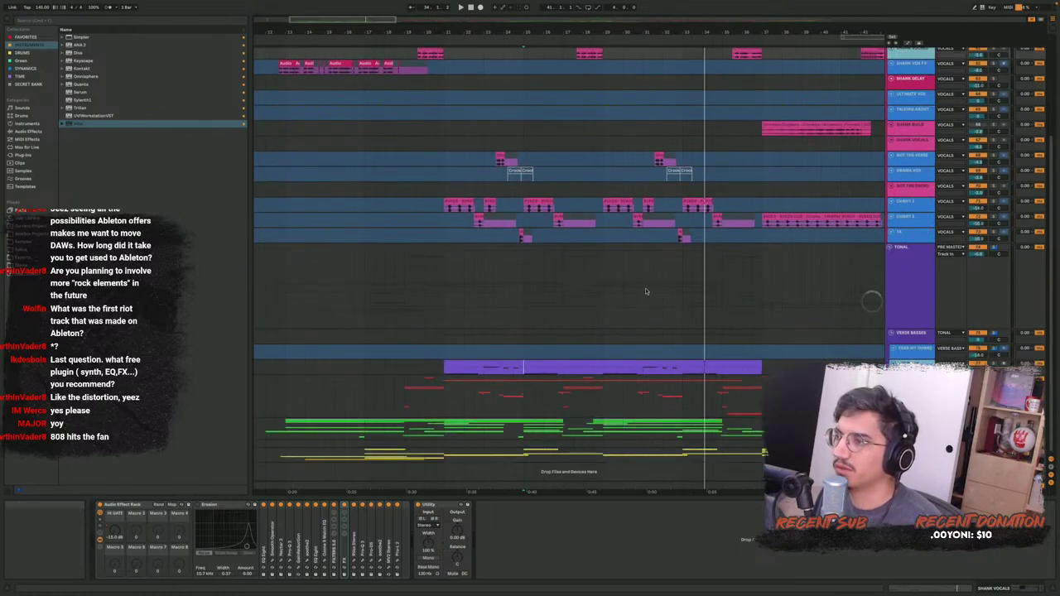
key("super+alt+shift+f")
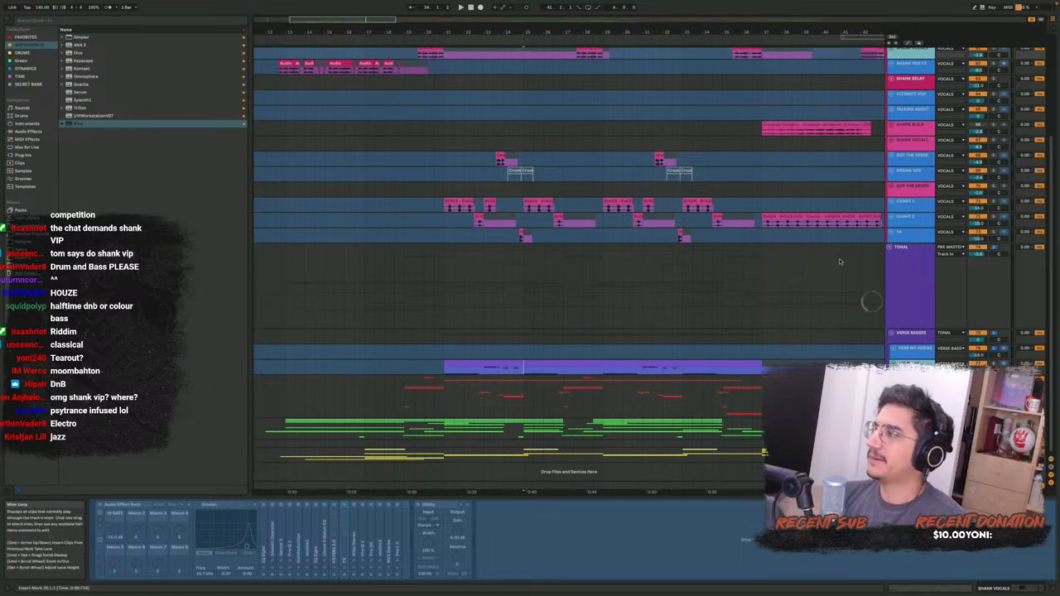
Display the VERSE BASSES group's devices and place the insert marker at bar 21 in its lane
left_click(913, 348)
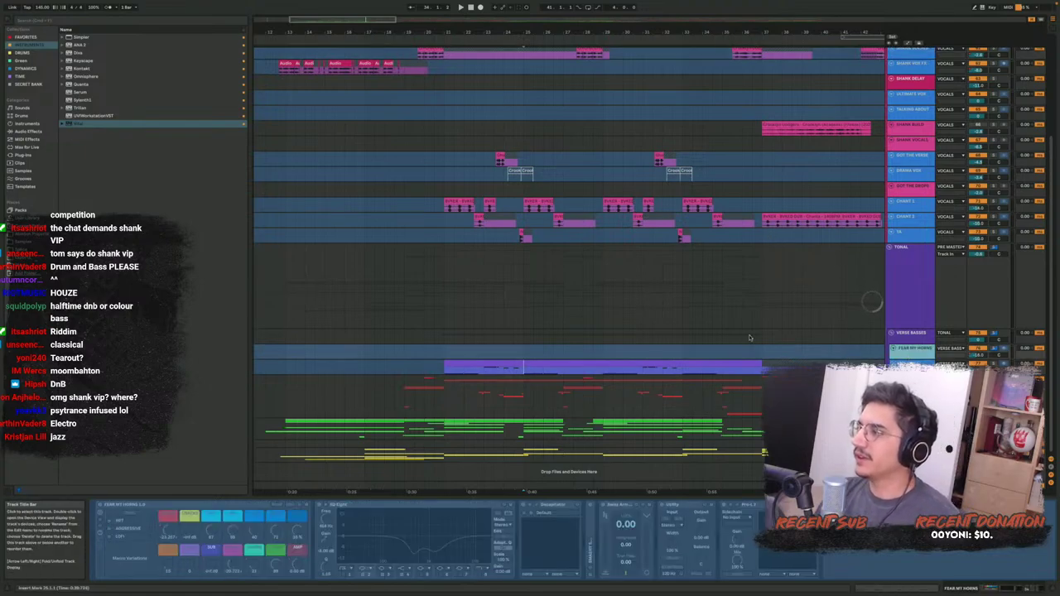
scroll(734, 338, "down", 3)
left_click(910, 334)
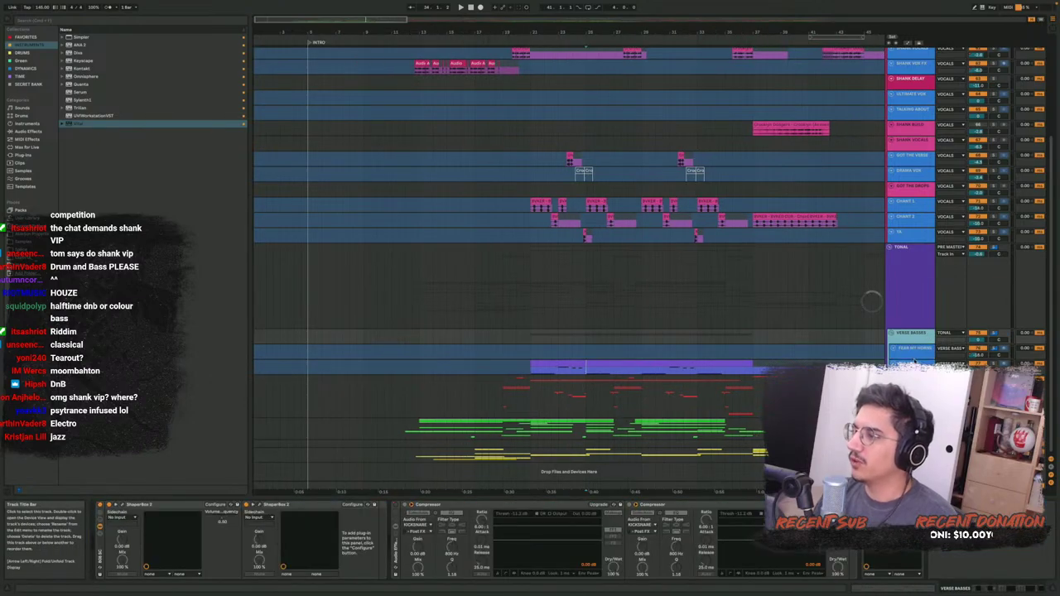
left_click(531, 337)
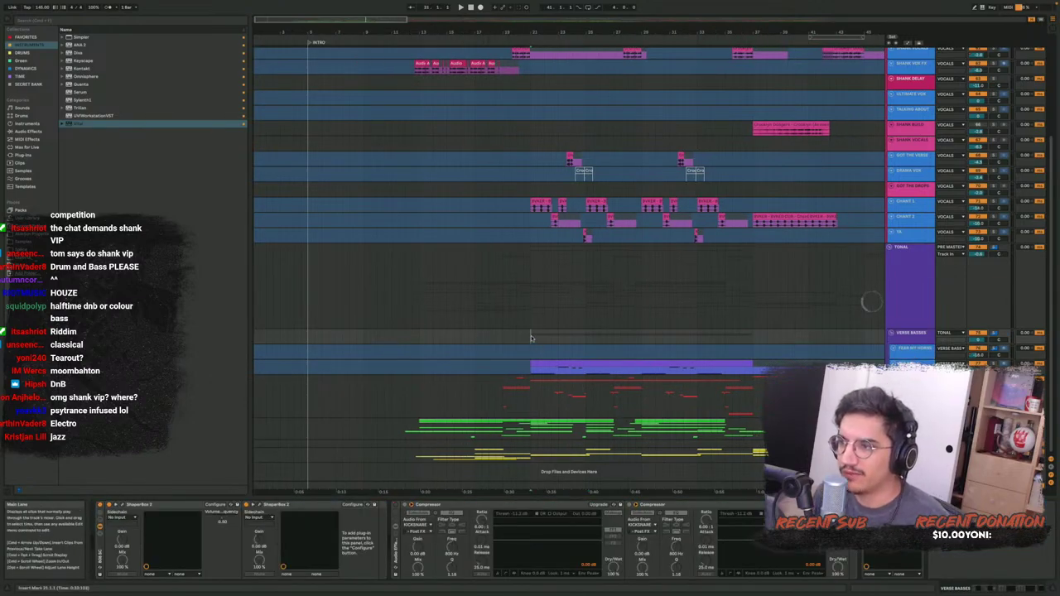
View the volume curves of both ShaperBox 2 plug-ins on VERSE BASSES, and reposition the first one's window during playback
left_click(122, 506)
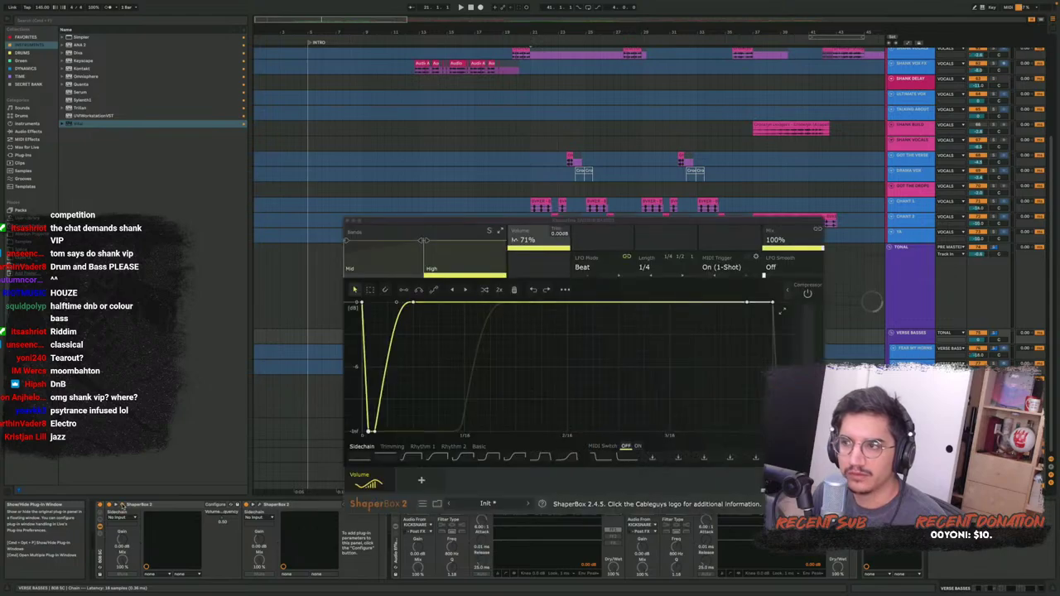
left_click(258, 506)
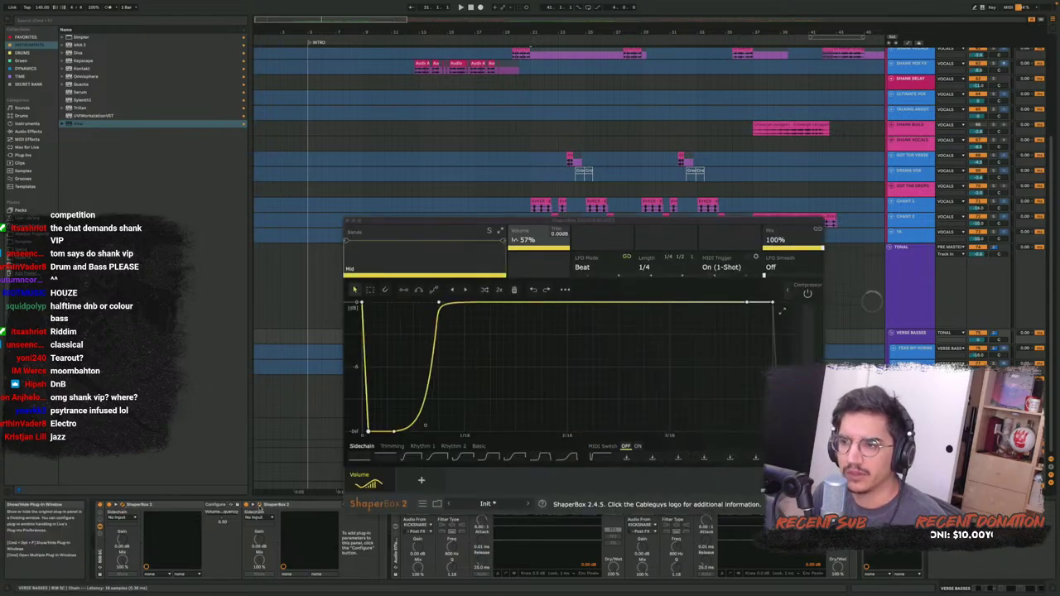
left_click_drag(509, 223, 1054, 232)
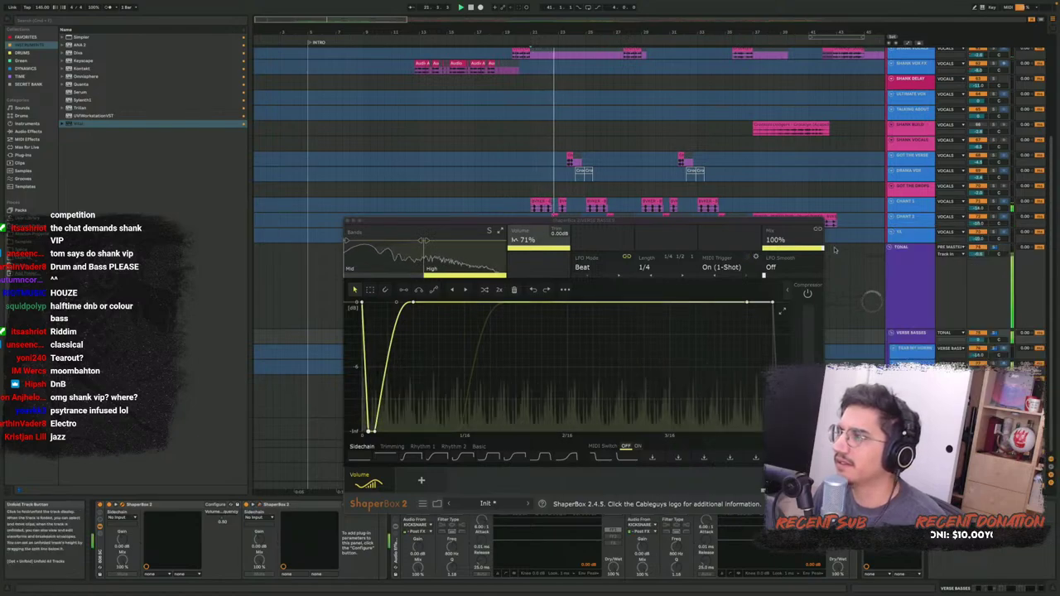
left_click_drag(609, 221, 611, 179)
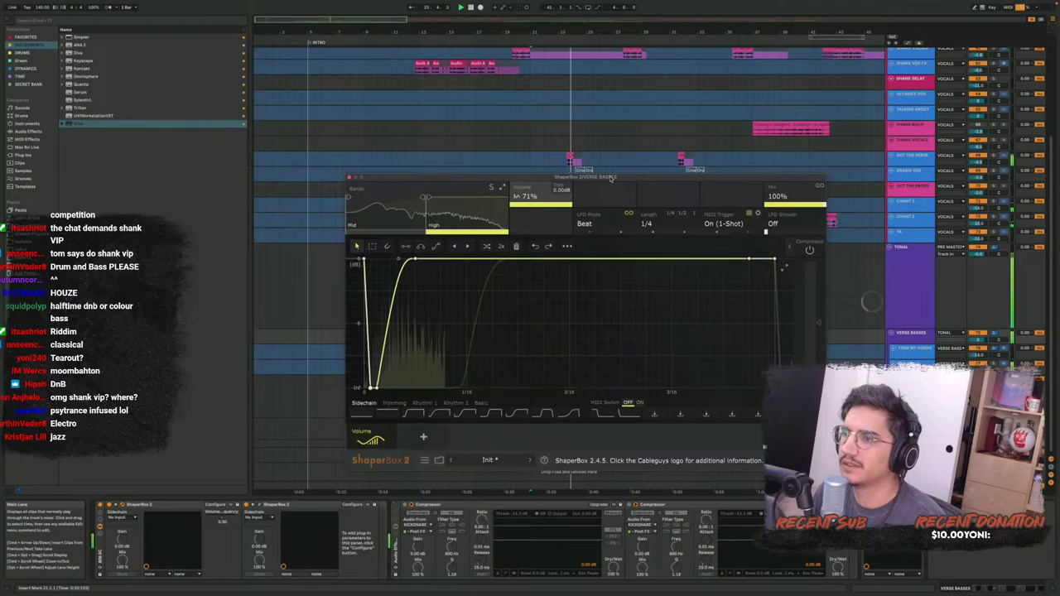
Audition the Mid band of ShaperBox 2 soloed, and return to the High band's curve
left_click(417, 213)
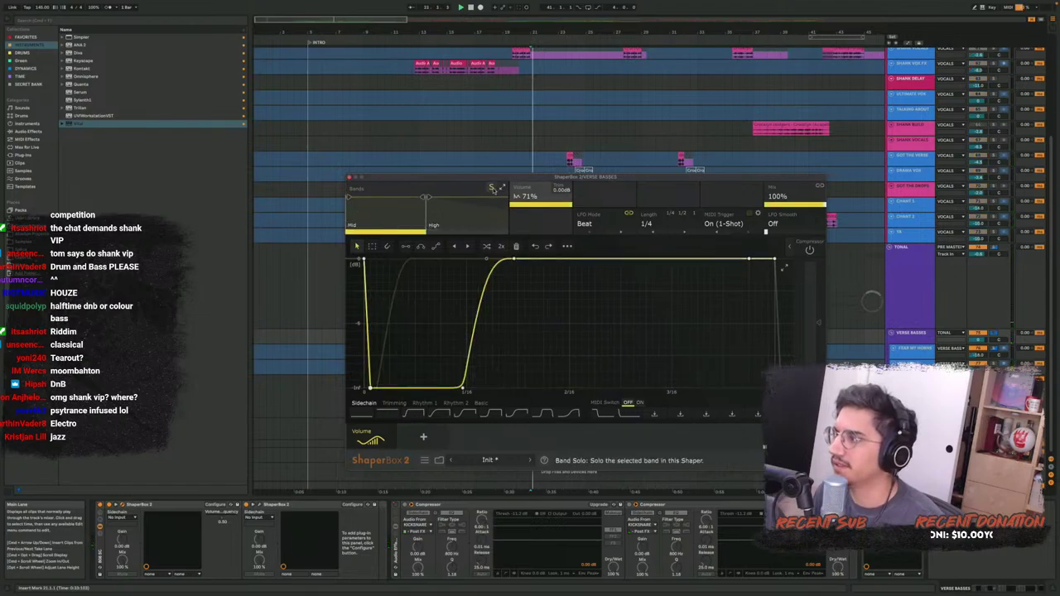
left_click(491, 187)
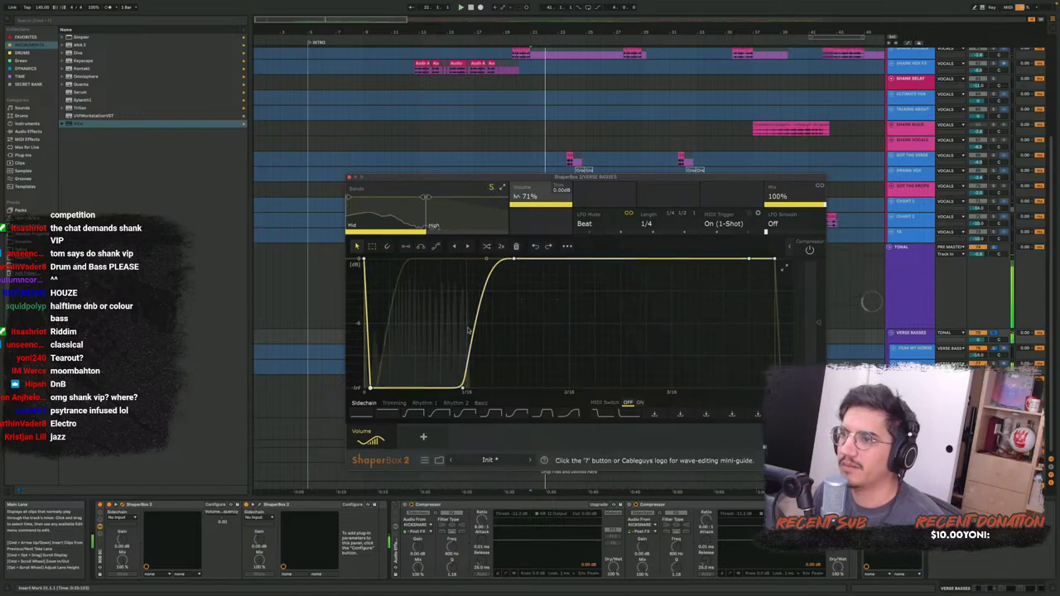
left_click(454, 228)
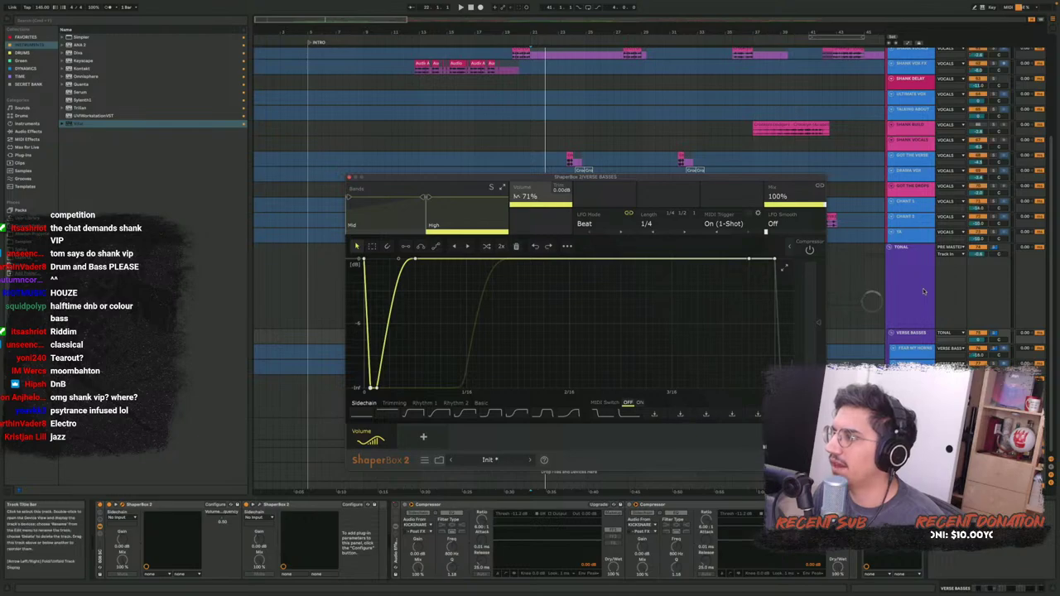
Unfold the DRUMS group, solo the KICKSNARE track, and audition it together with the soloed VERSE BASSES group
scroll(905, 268, "up", 5)
left_click(890, 133)
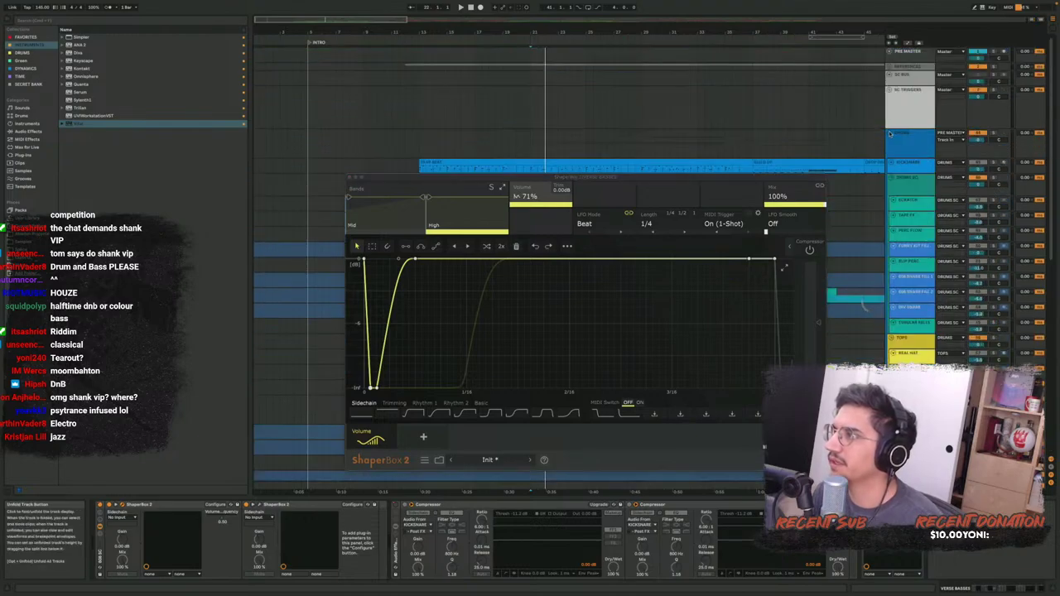
left_click(916, 164)
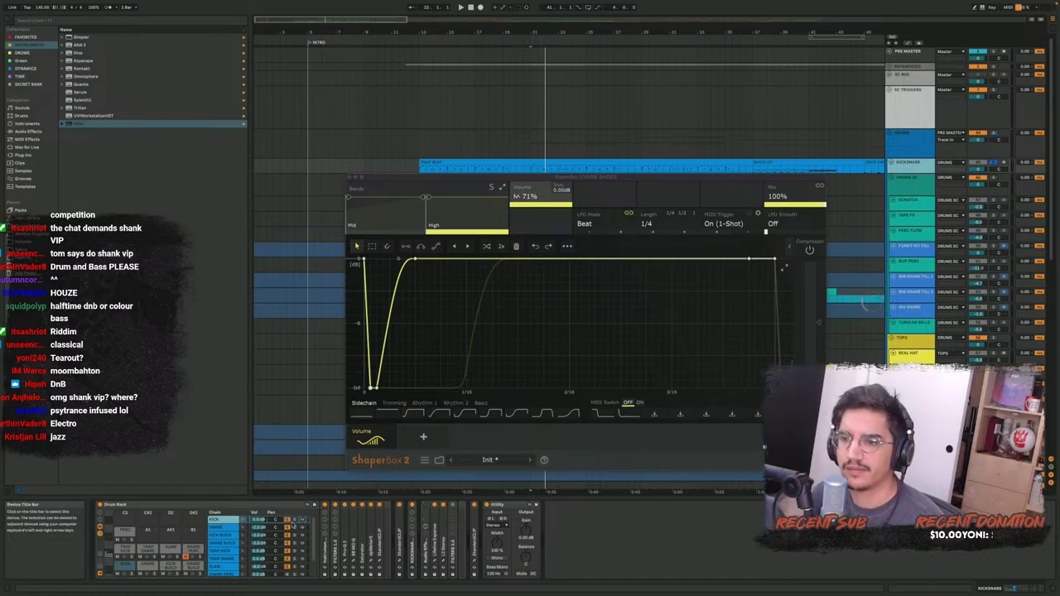
scroll(930, 247, "down", 10)
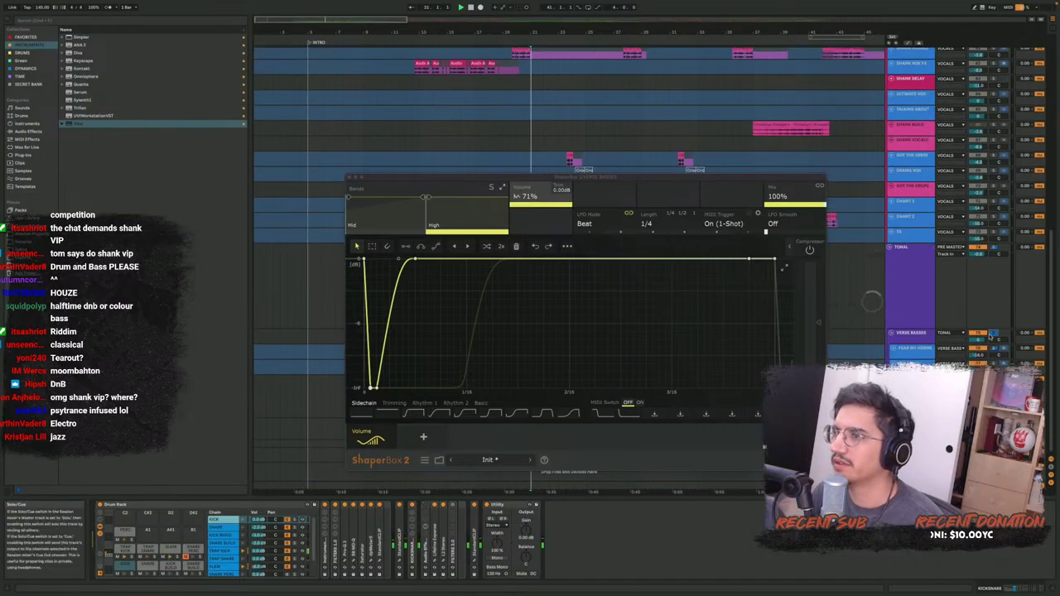
left_click(990, 336)
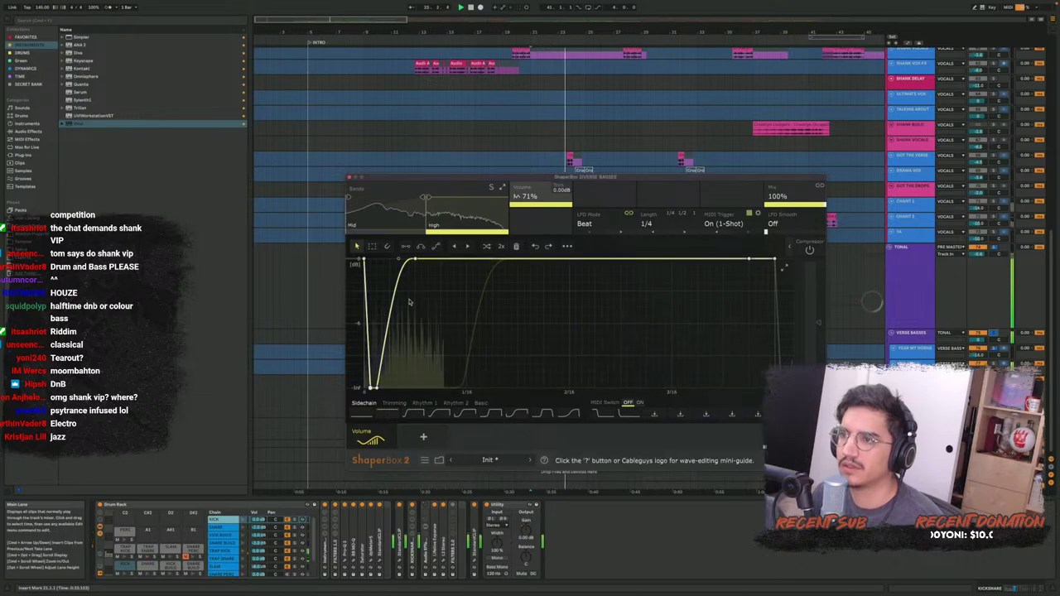
Reselect VERSE BASSES, compare the Mid and High band curves in ShaperBox 2 during playback, and close its window
left_click(904, 338)
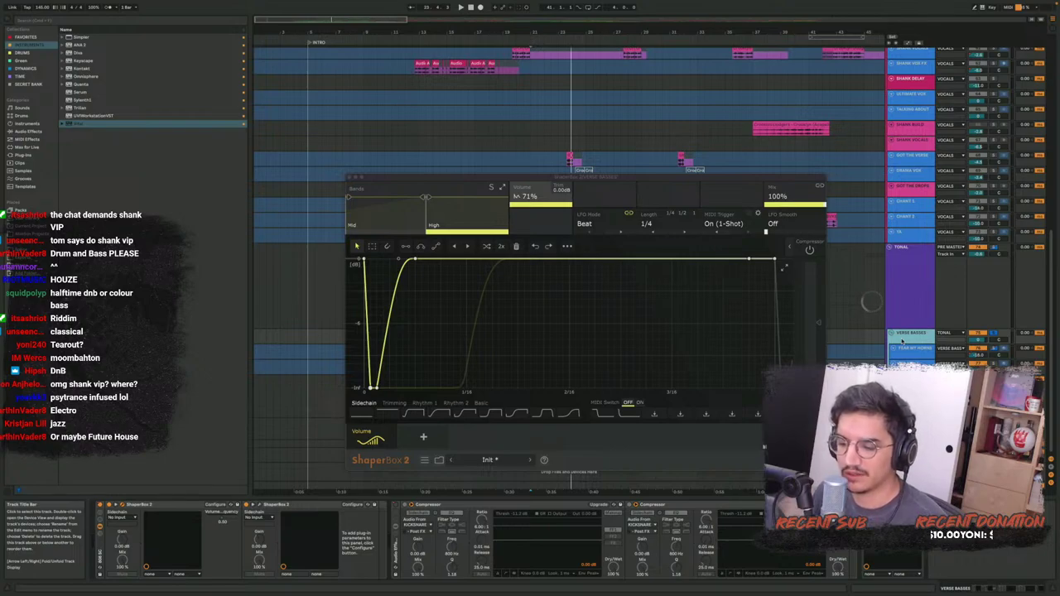
key("space")
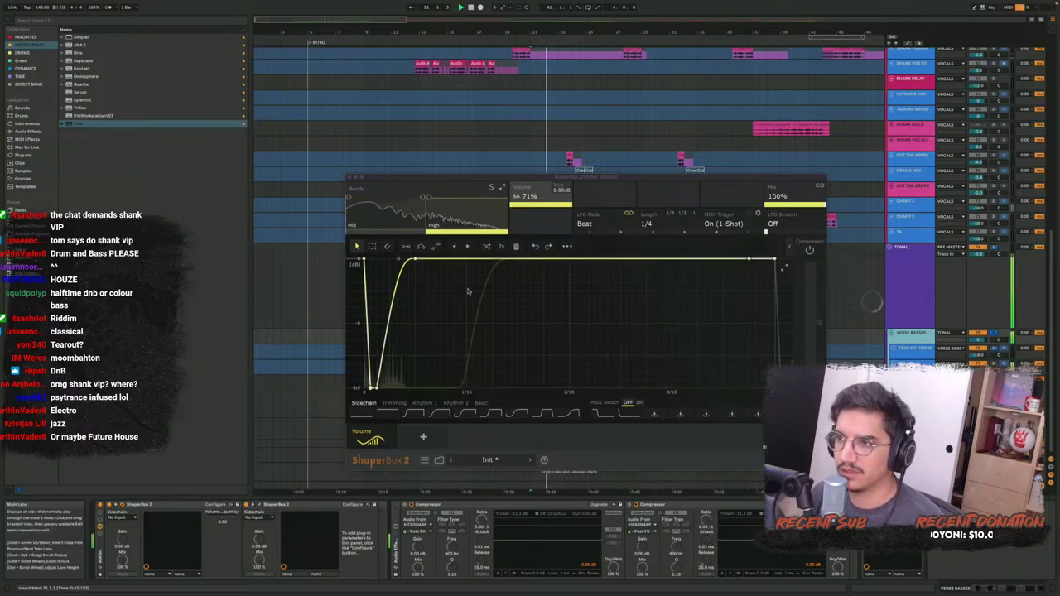
left_click(395, 215)
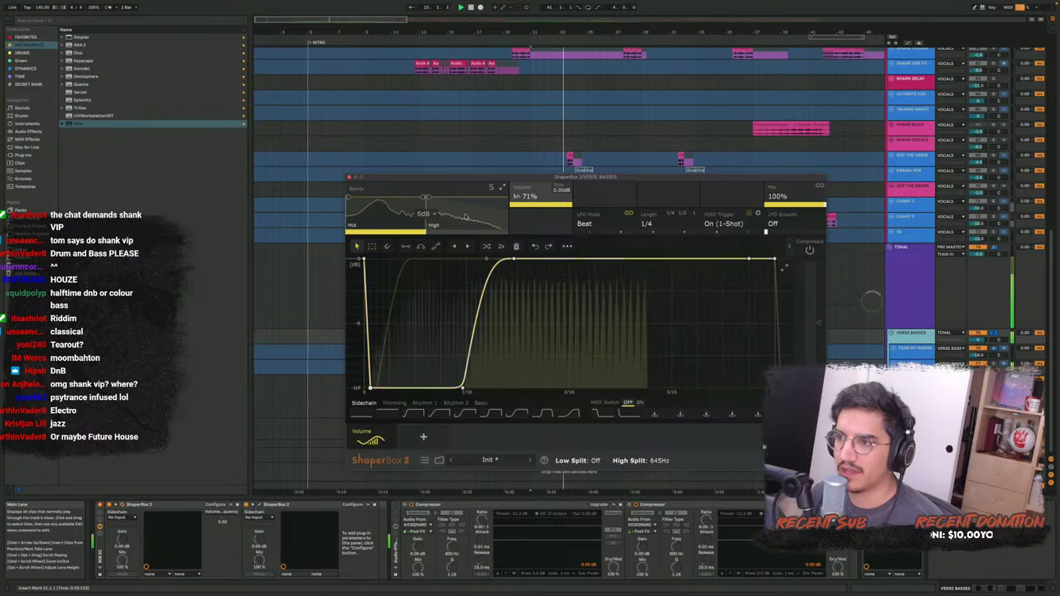
left_click(466, 217)
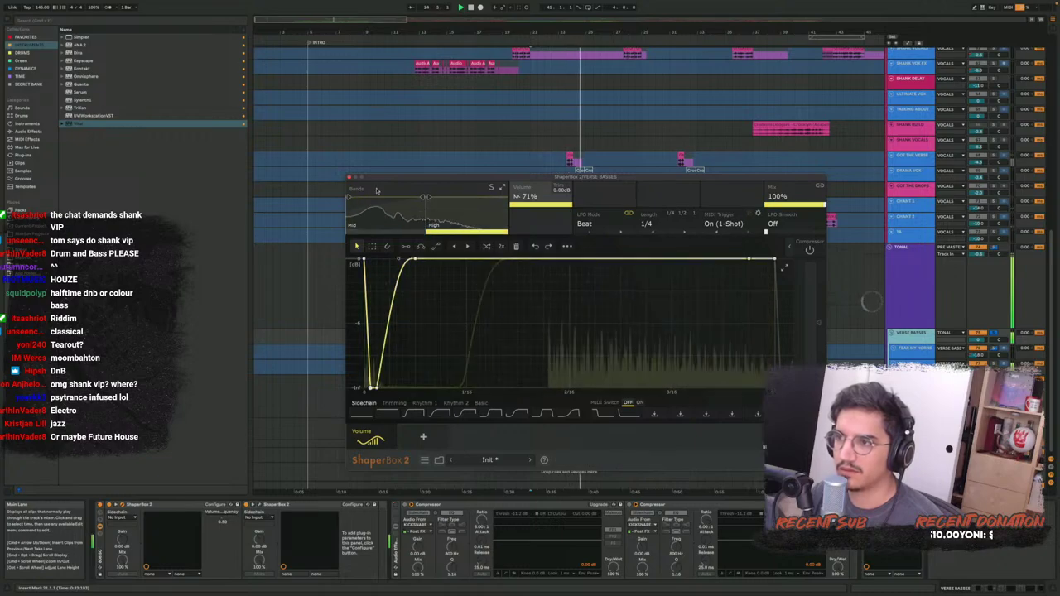
left_click(349, 176)
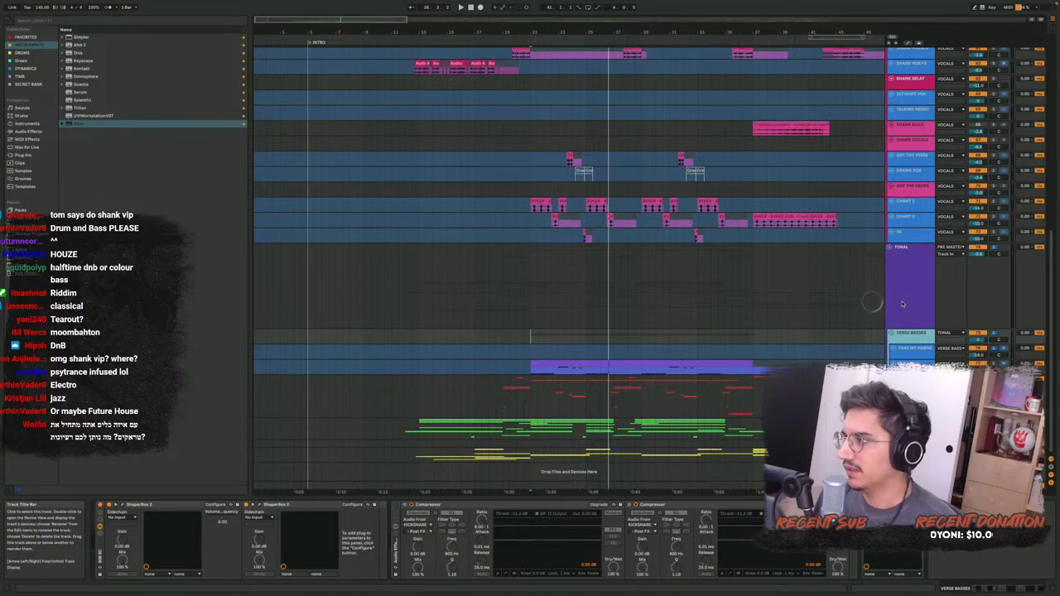
Unfold the FEAR MY HORNS track and audition its MIDI clip from bar 77
scroll(721, 351, "right", 10)
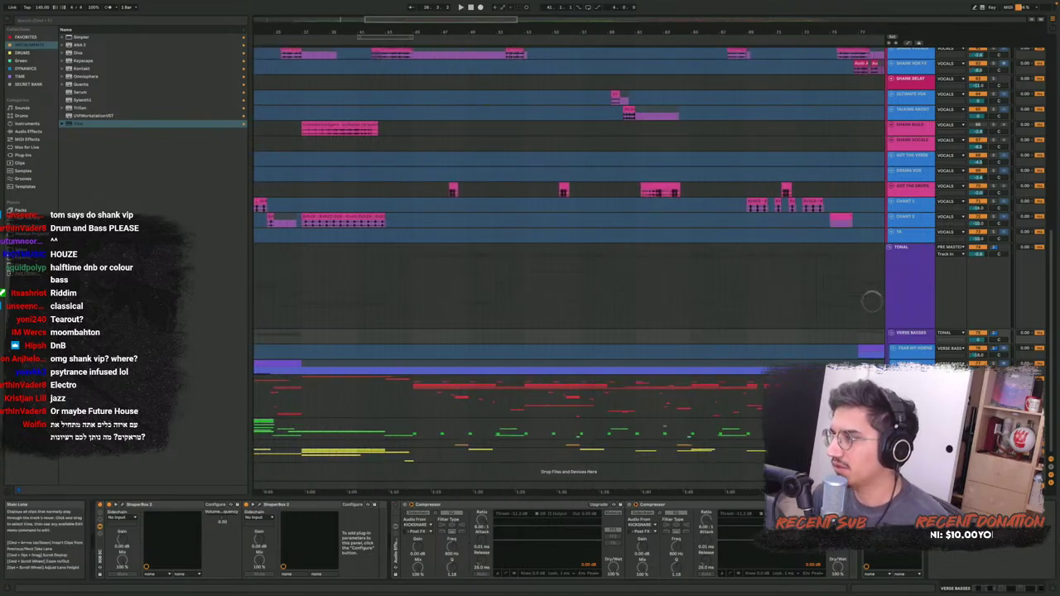
key("Down")
scroll(565, 349, "up", 4)
scroll(564, 348, "right", 7)
scroll(564, 348, "down", 3)
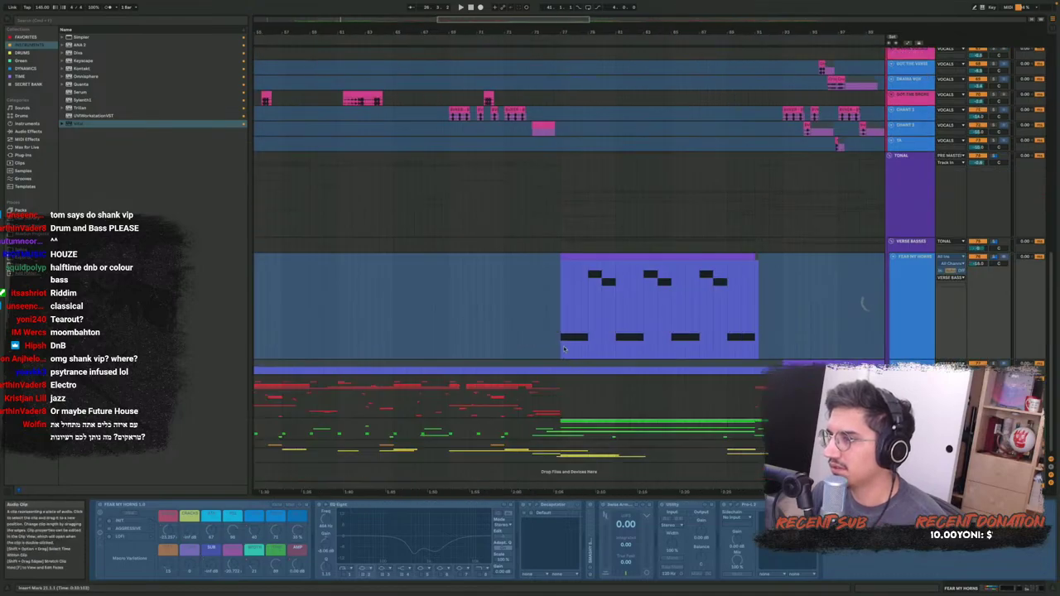
left_click(564, 349)
key("space")
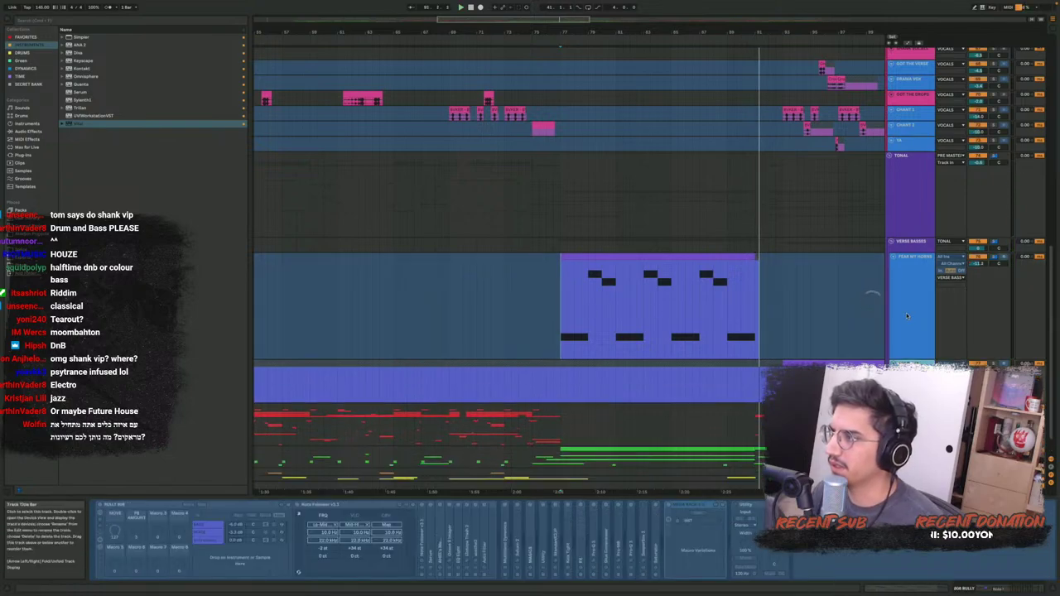
Fold the VERSE BASSES group, unfold the BASSES group, and audition it soloed from bar 19
scroll(902, 278, "up", 3)
left_click(891, 345)
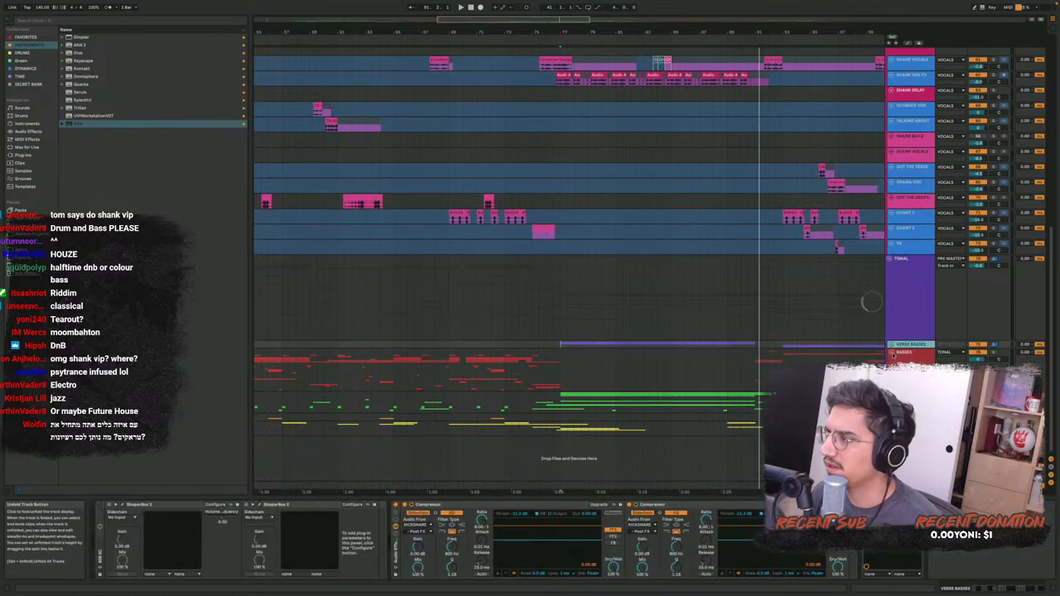
left_click(897, 351)
left_click(892, 353)
scroll(604, 352, "down", 6)
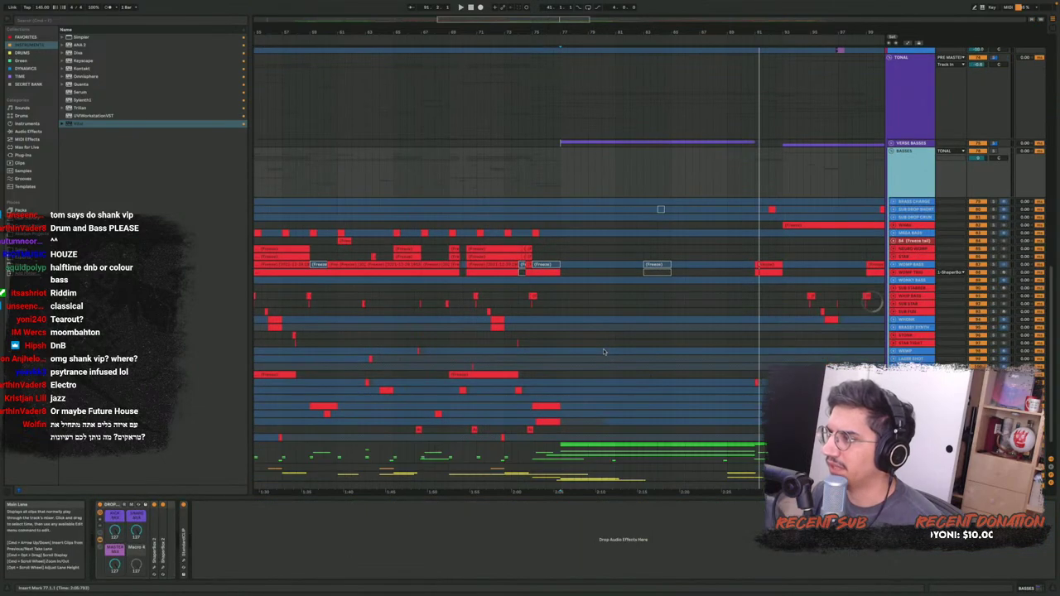
scroll(621, 179, "left", 15)
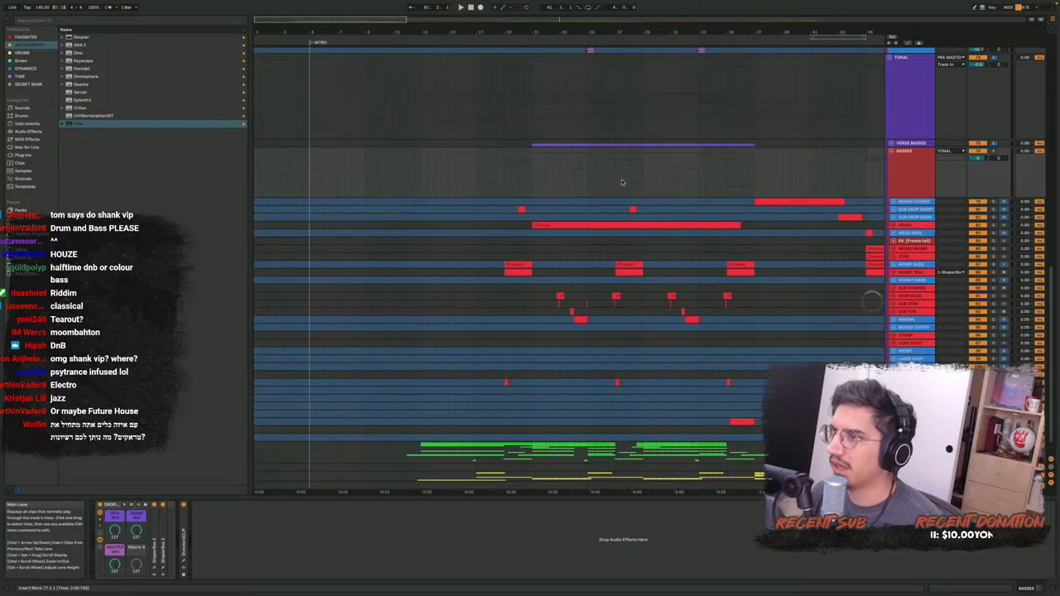
scroll(503, 174, "up", 5)
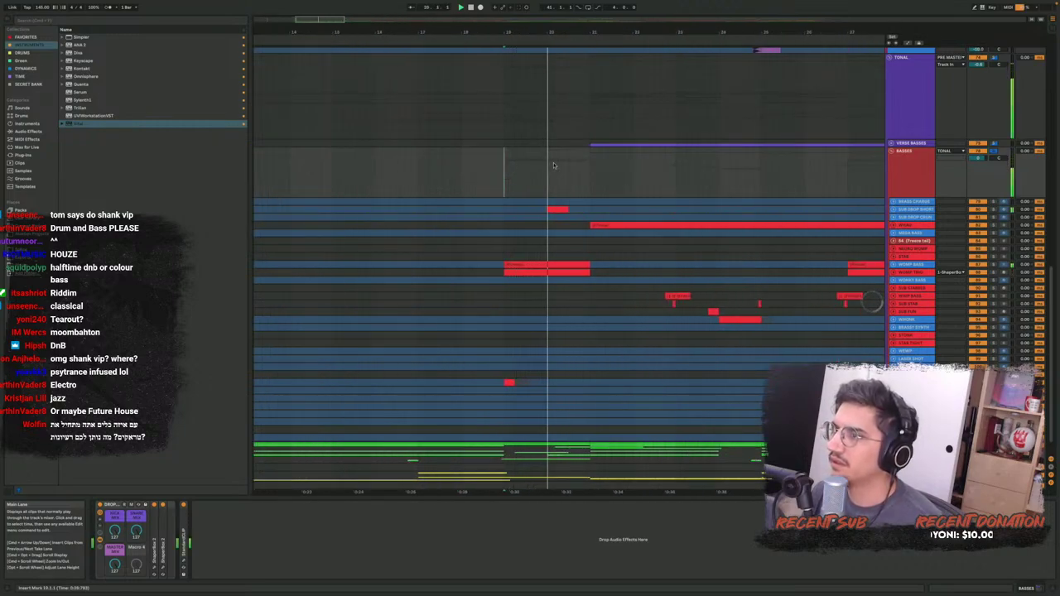
scroll(617, 172, "down", 5)
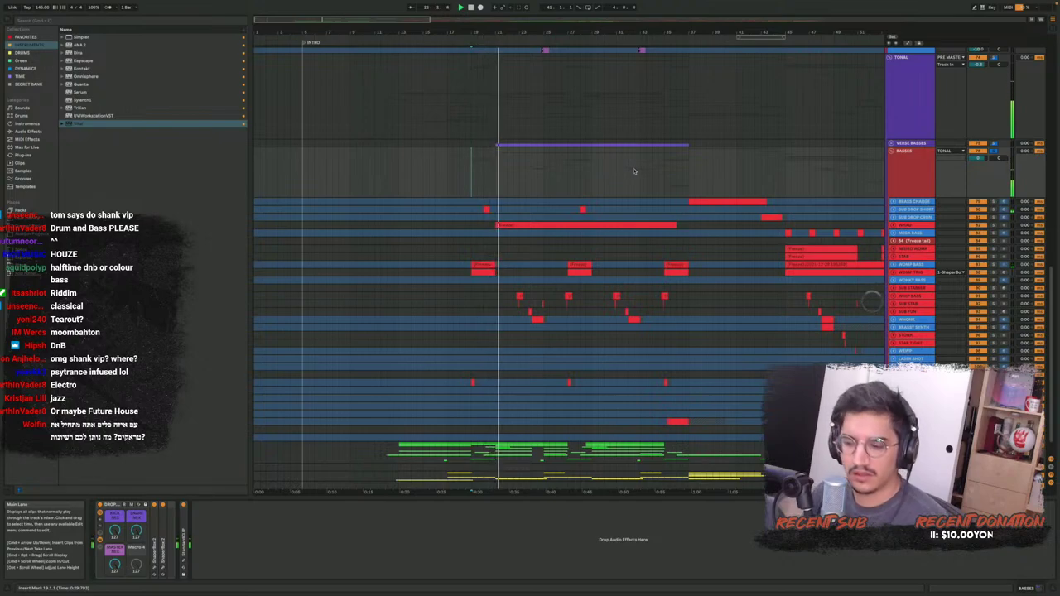
scroll(633, 172, "right", 3)
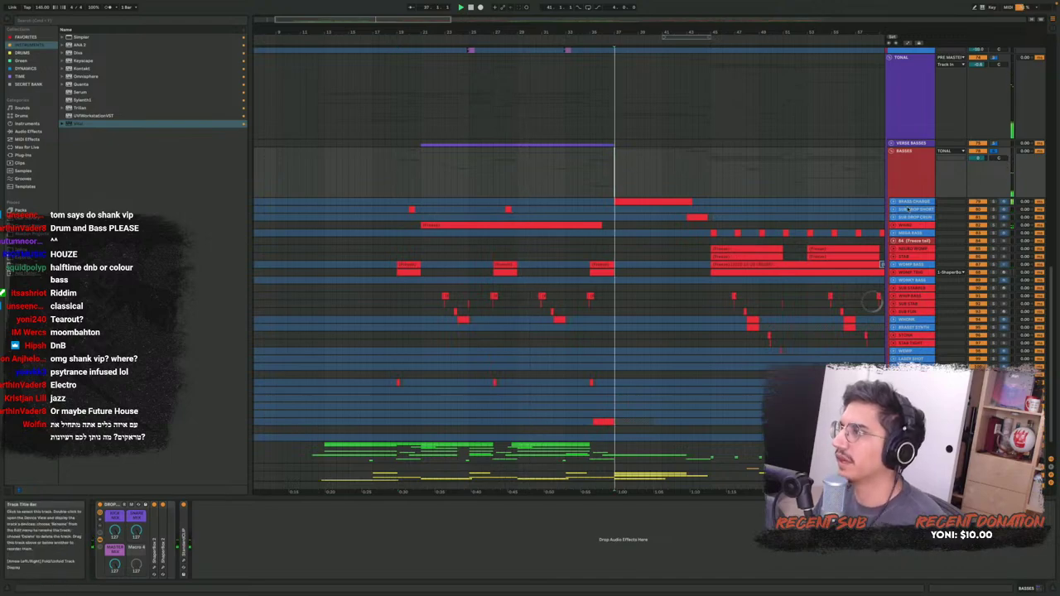
Unfold the BRASS CHARGE track and audition its MIDI clip from bar 37
left_click(911, 202)
left_click_drag(911, 205, 910, 255)
scroll(694, 190, "down", 3)
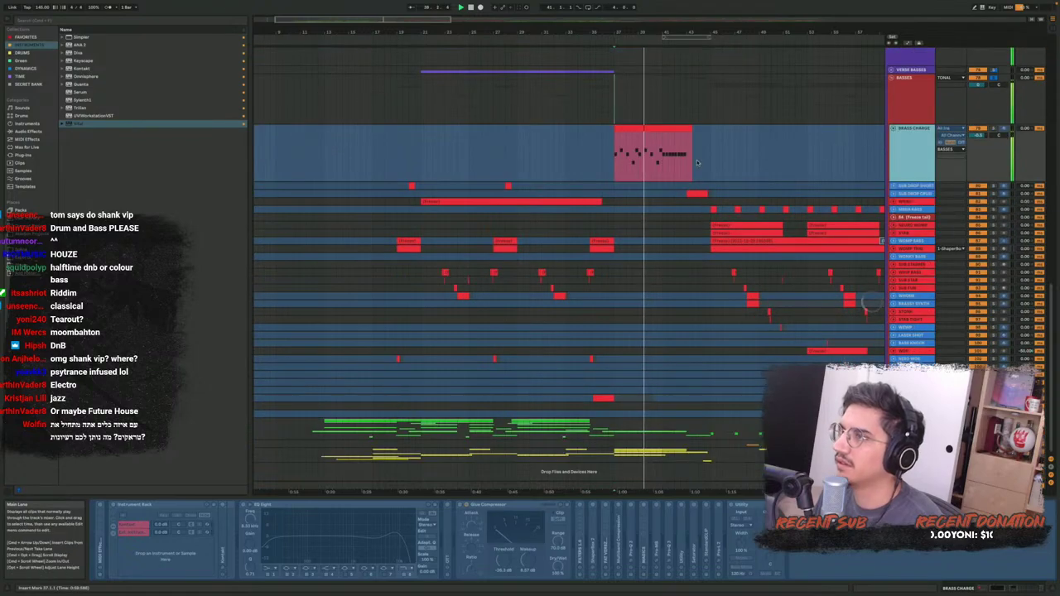
scroll(680, 136, "up", 5)
key("x")
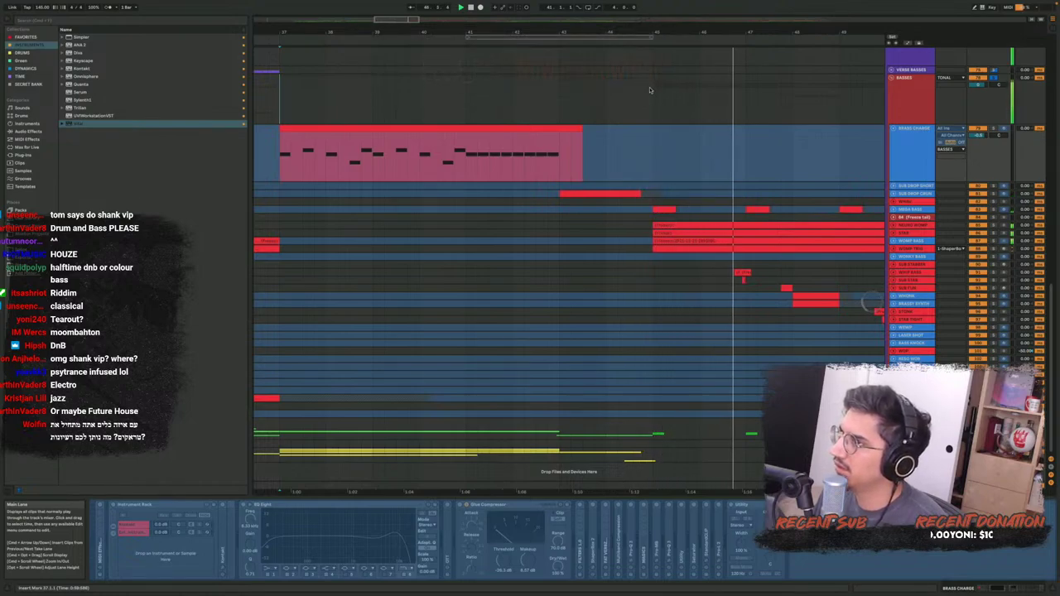
View the BASSES group's kick and snare ShaperBox 2 curves side by side during playback from bar 45, and close both windows
left_click(652, 90)
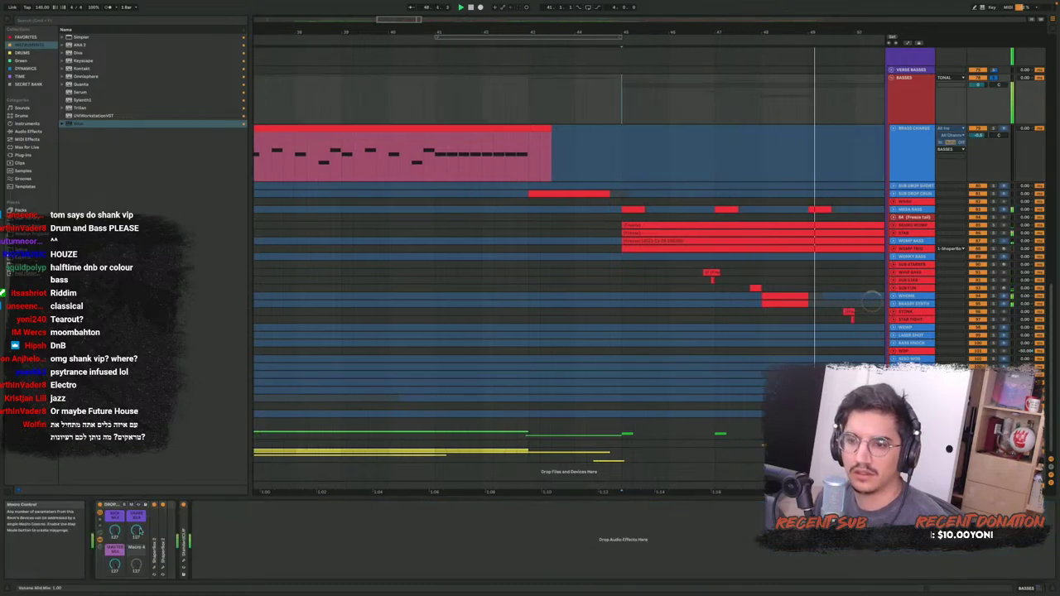
left_click(155, 571)
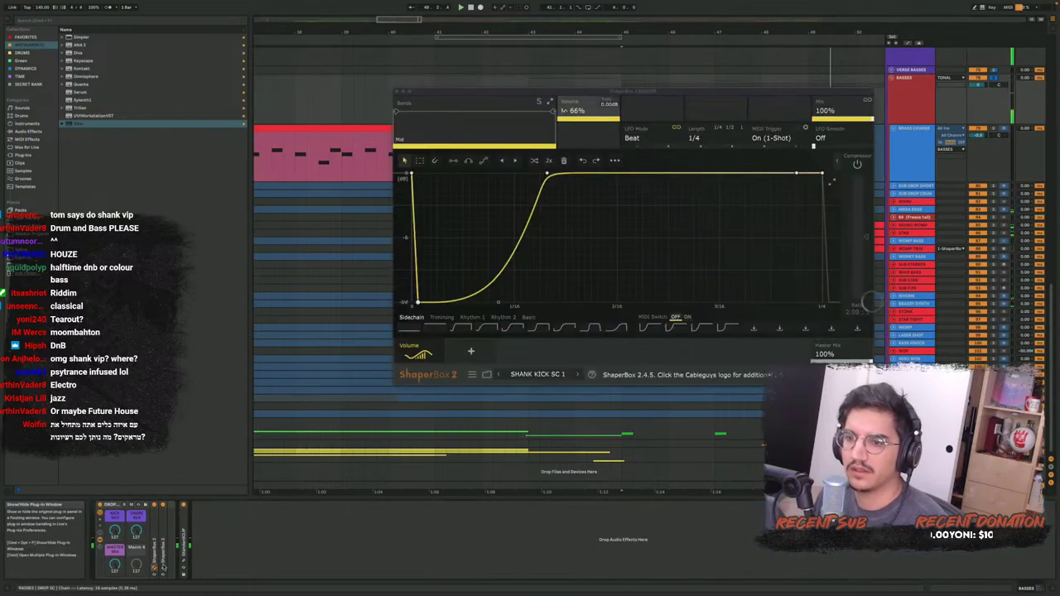
left_click_drag(597, 63, 611, 212)
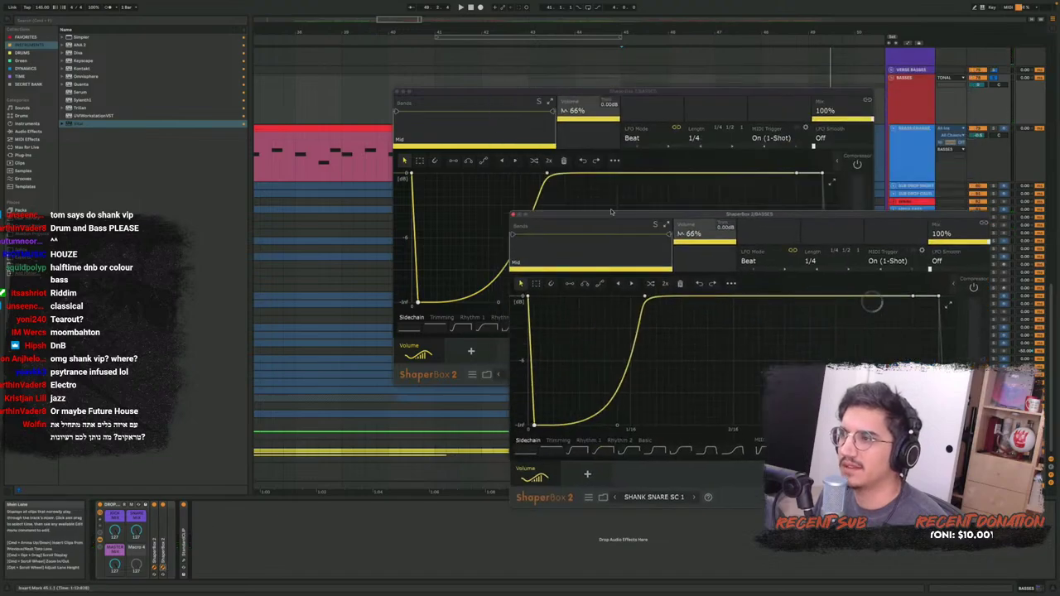
left_click_drag(603, 88, 296, 19)
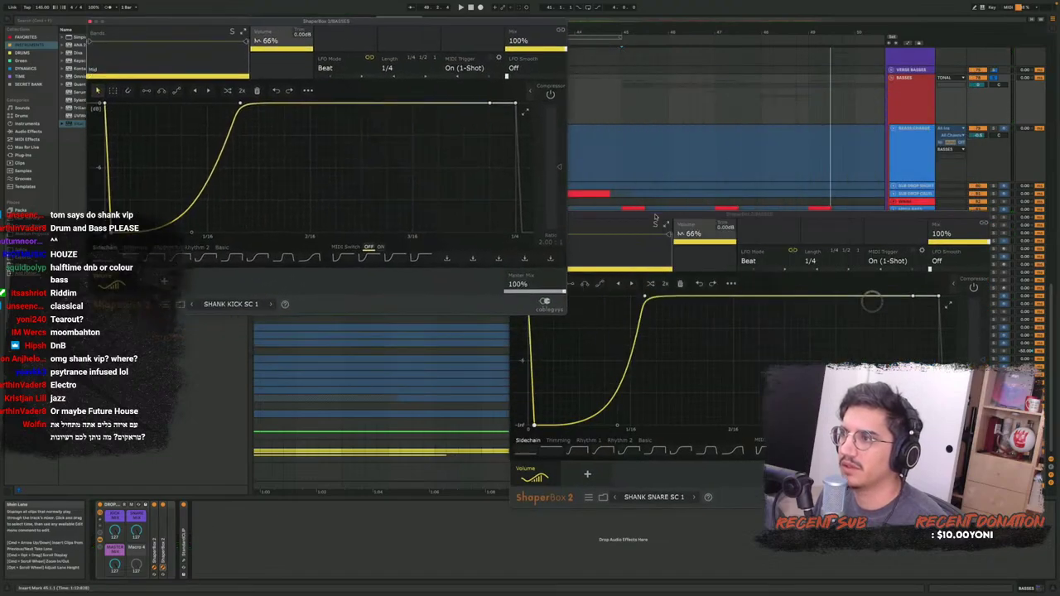
left_click_drag(655, 217, 719, 63)
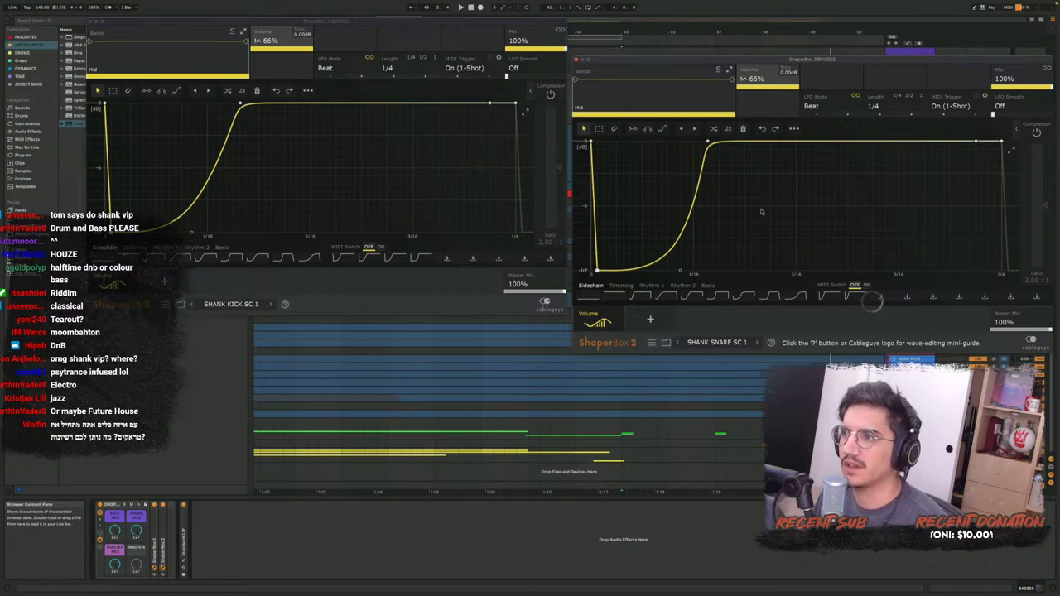
key("space")
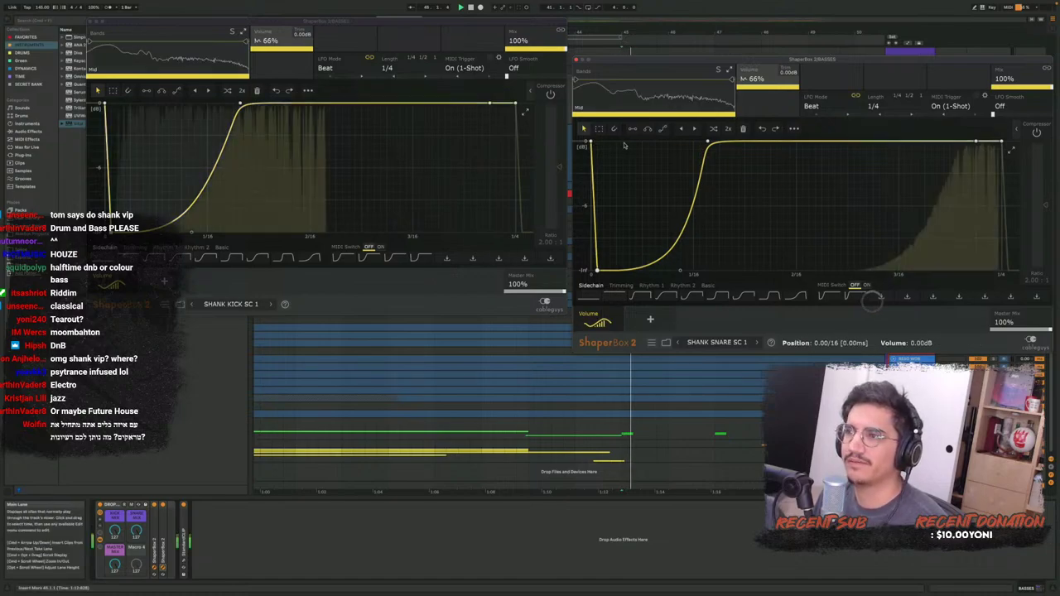
left_click(577, 60)
left_click(92, 21)
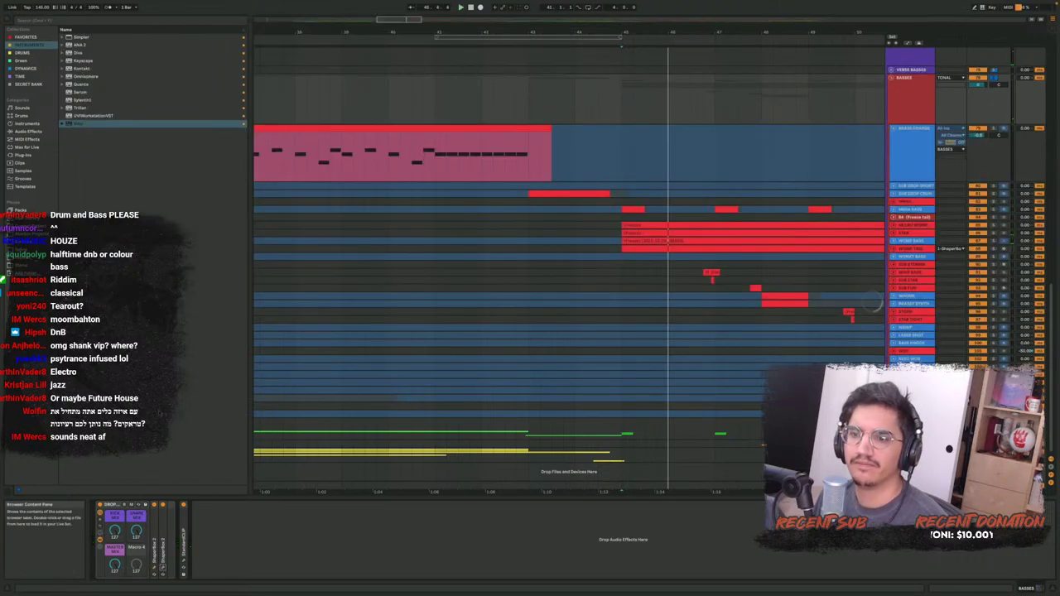
Open StandardCLIP on the BASSES group and watch its clipping during playback from bar 45
left_click(183, 561)
key("space")
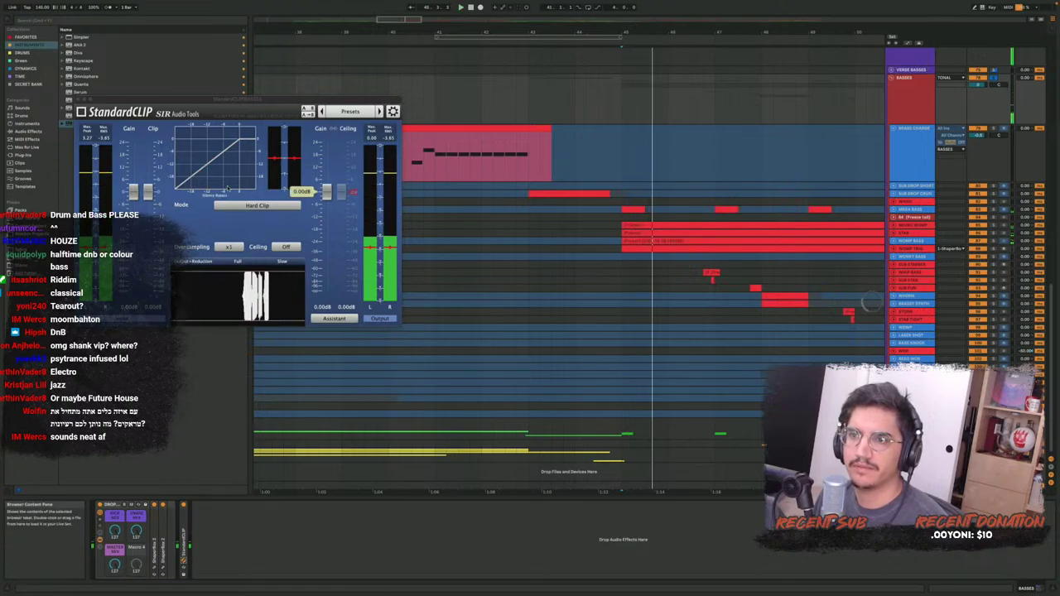
left_click(667, 179)
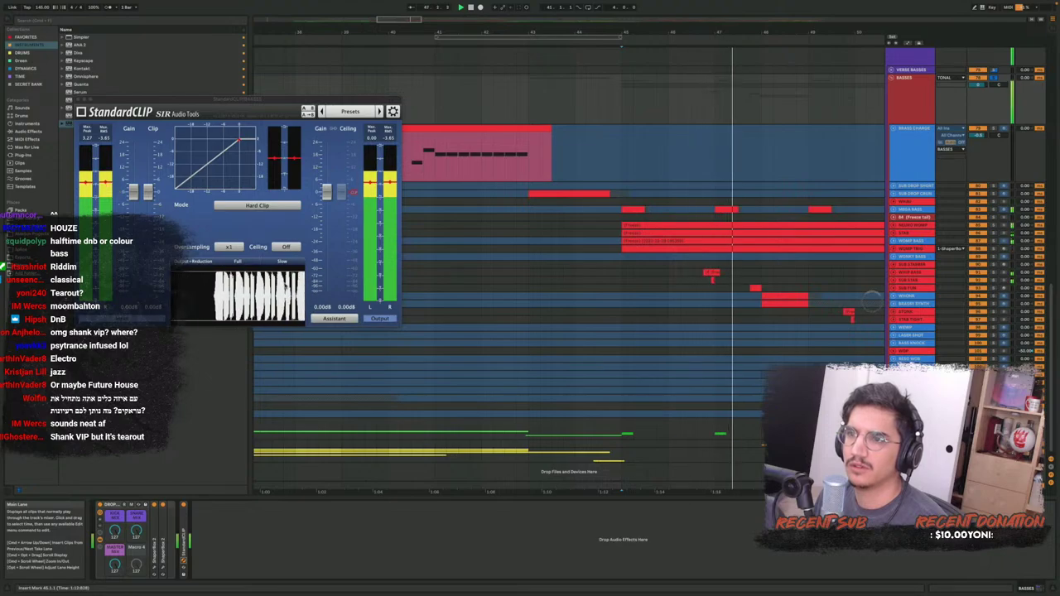
Unfold the NEURO WOMP track and mark the gap after its first bass hit in bar 45
left_click(913, 226)
key("Right")
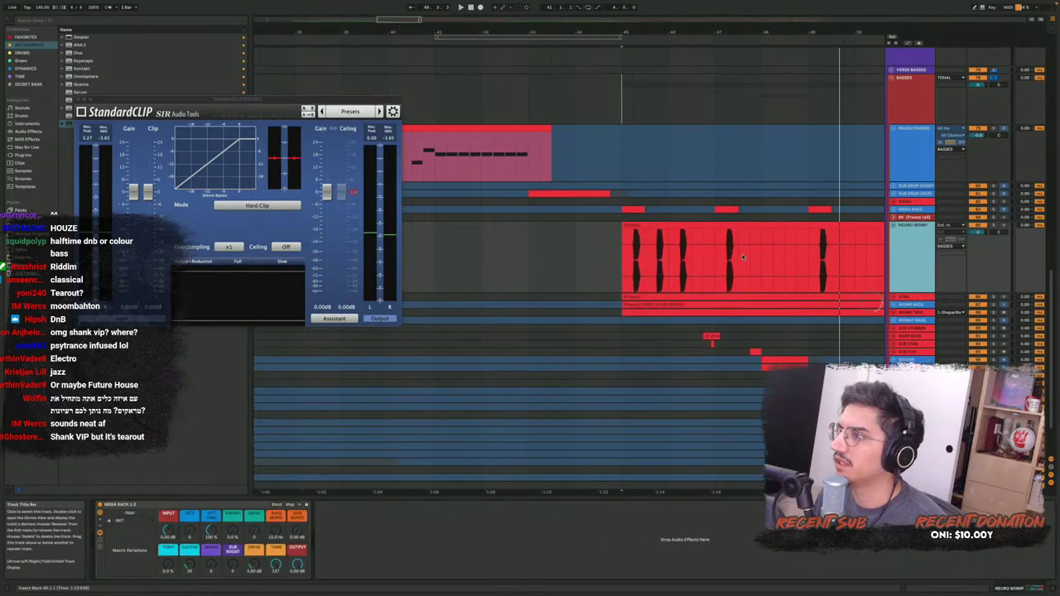
scroll(639, 248, "up", 5)
left_click_drag(646, 255, 684, 254)
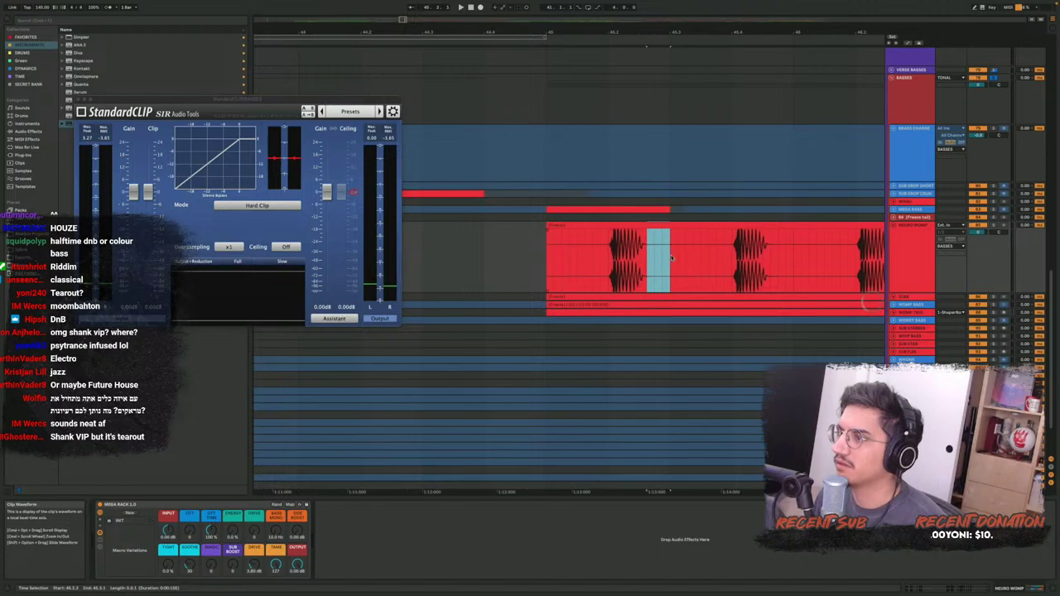
left_click(671, 259)
scroll(662, 260, "up", 3)
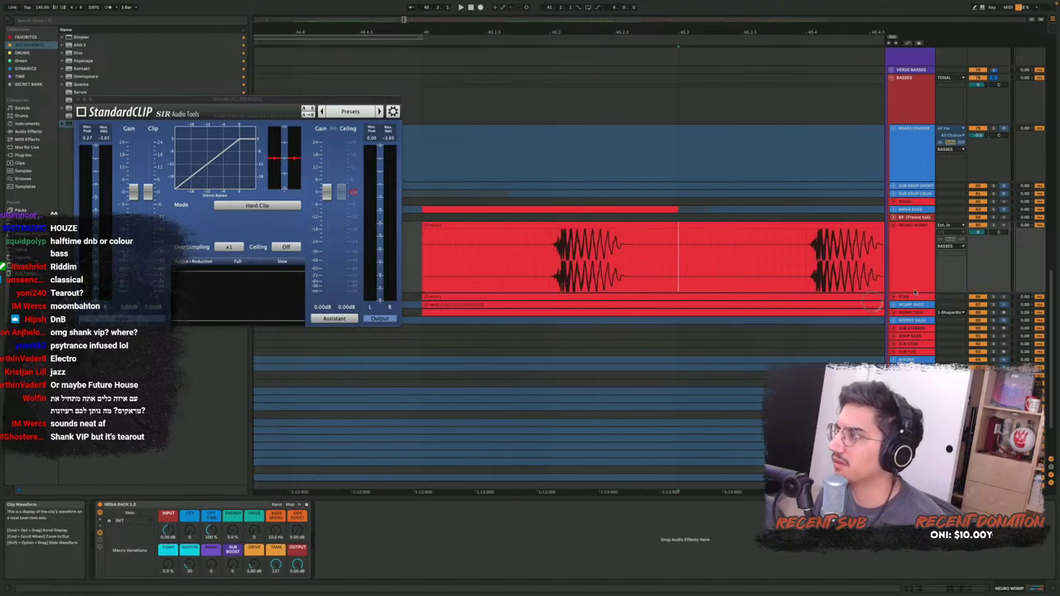
Unfold the STAB track and highlight the short gaps between the NEURO WOMP hits and the STAB hits
left_click(909, 299)
left_click(893, 296)
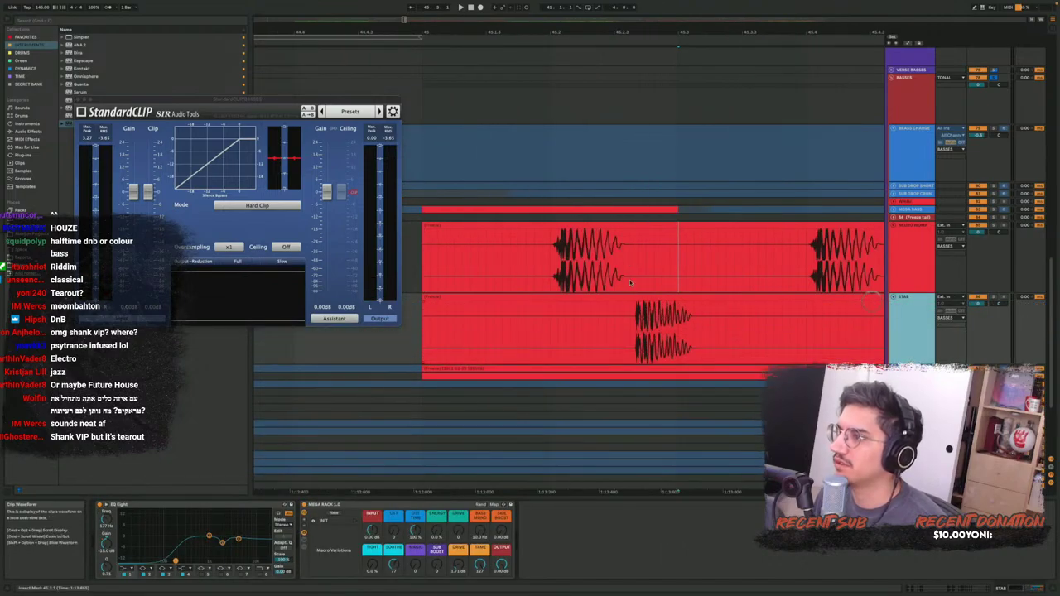
scroll(636, 265, "up", 5)
left_click_drag(595, 257, 628, 257)
scroll(663, 274, "down", 5)
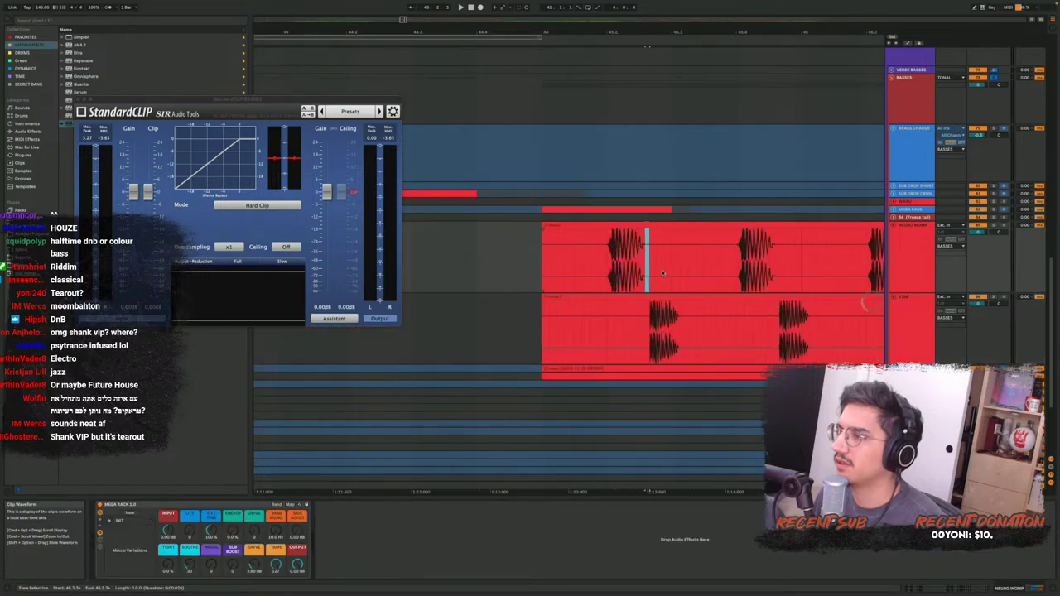
left_click_drag(784, 258, 777, 263)
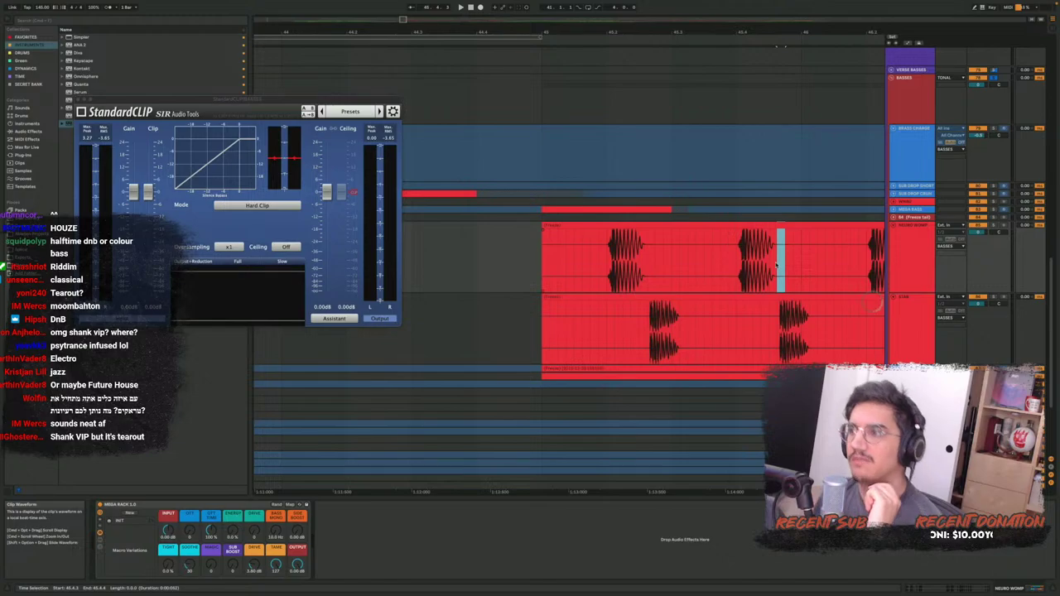
Audition the alternating NEURO WOMP and STAB hits in bar 45, and close the StandardCLIP window
left_click(614, 269)
key("space")
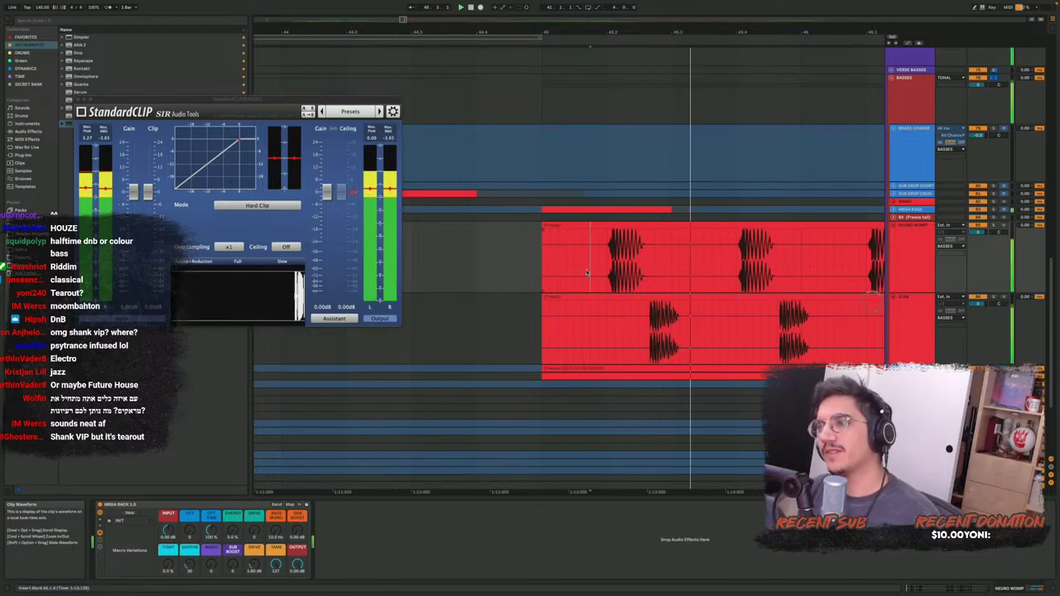
left_click(78, 99)
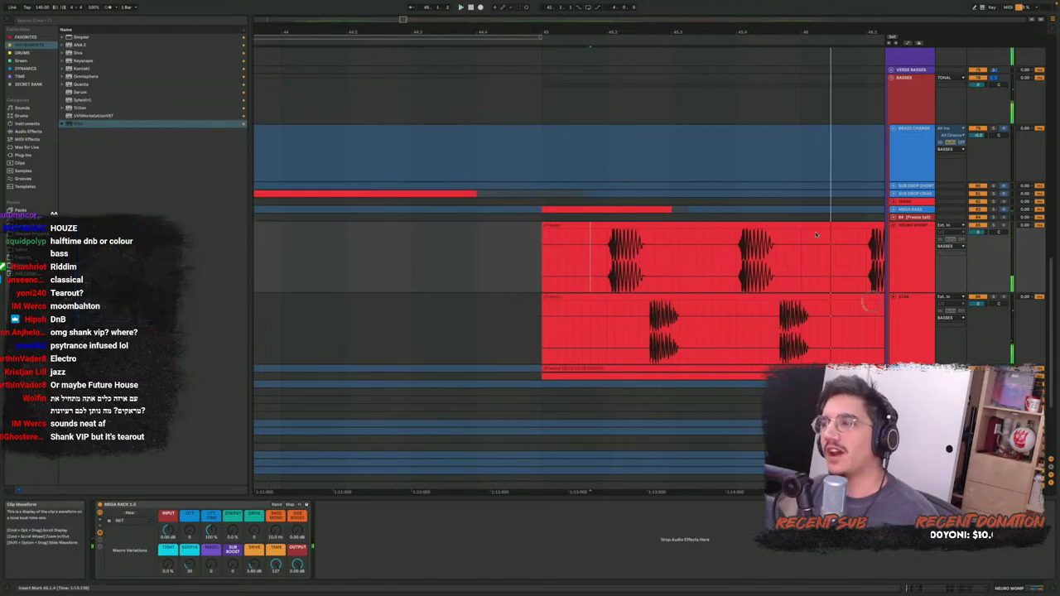
Reselect the BASSES group and play the drop from bar 45 while reviewing its layered bass tracks
left_click(907, 101)
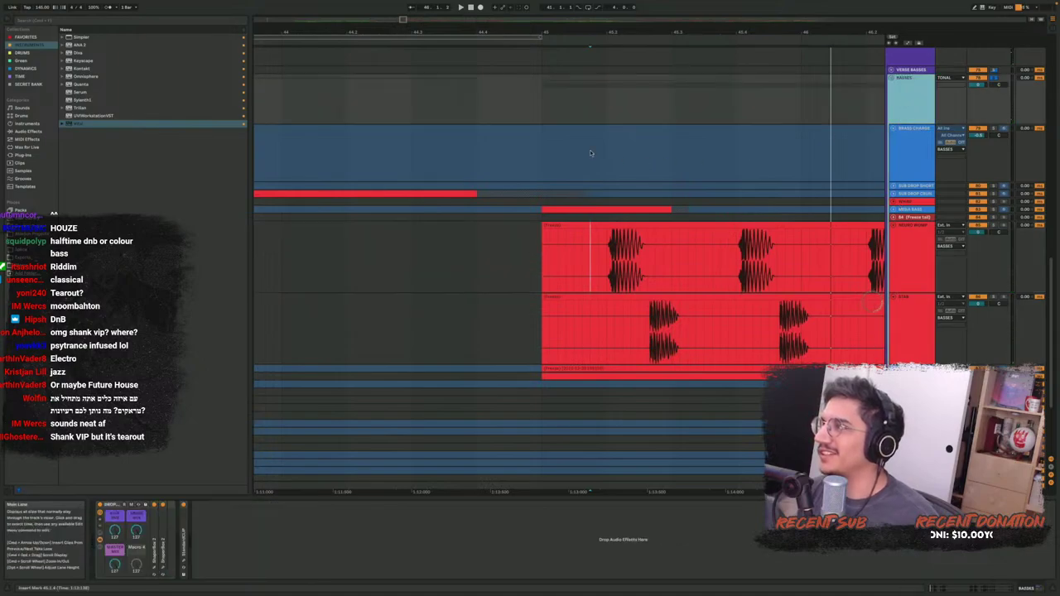
left_click(541, 109)
key("space")
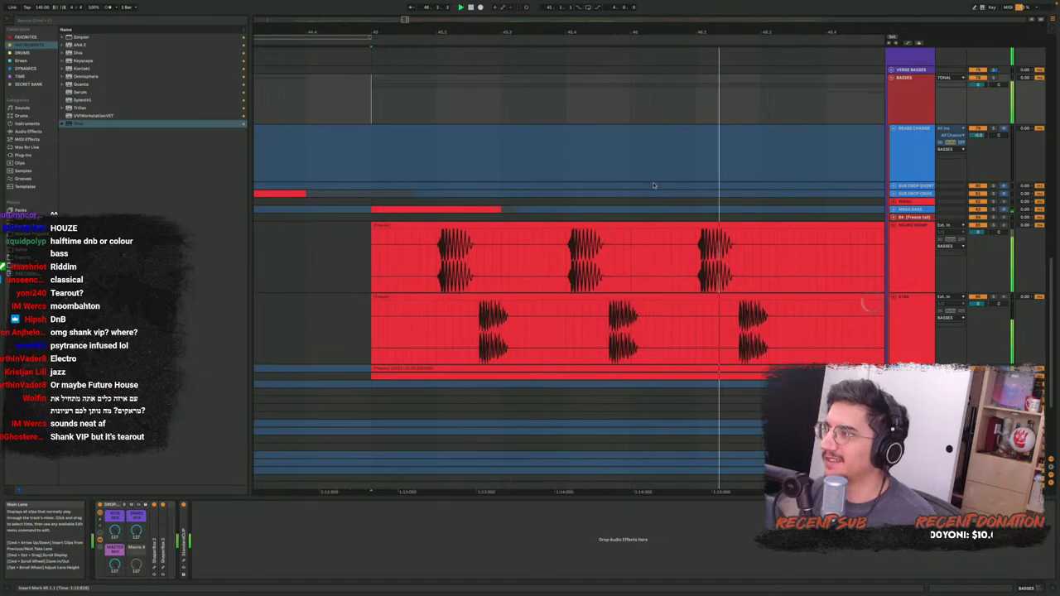
scroll(689, 272, "down", 3)
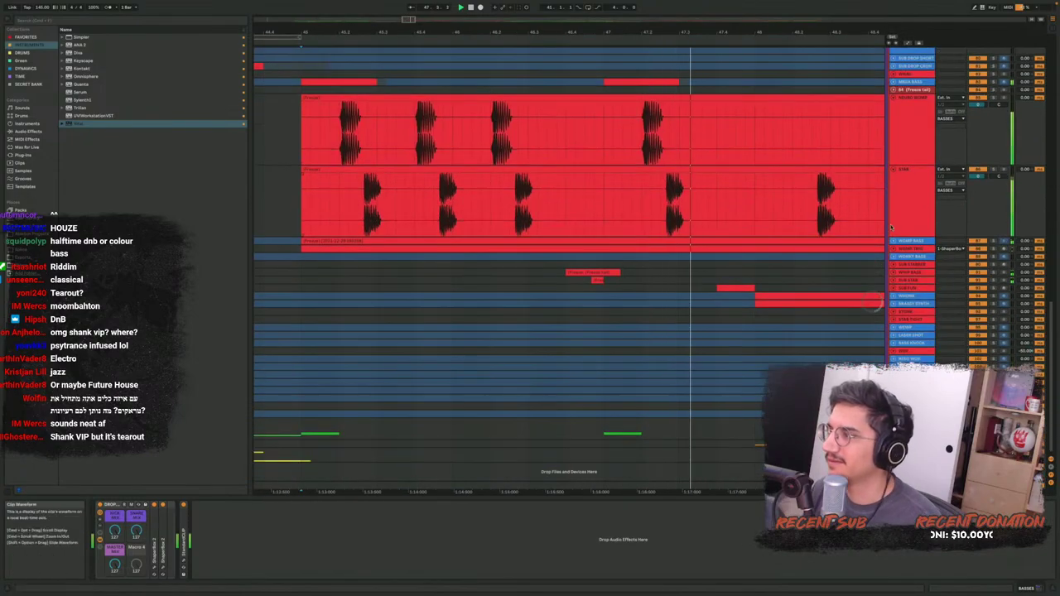
scroll(908, 114, "up", 3)
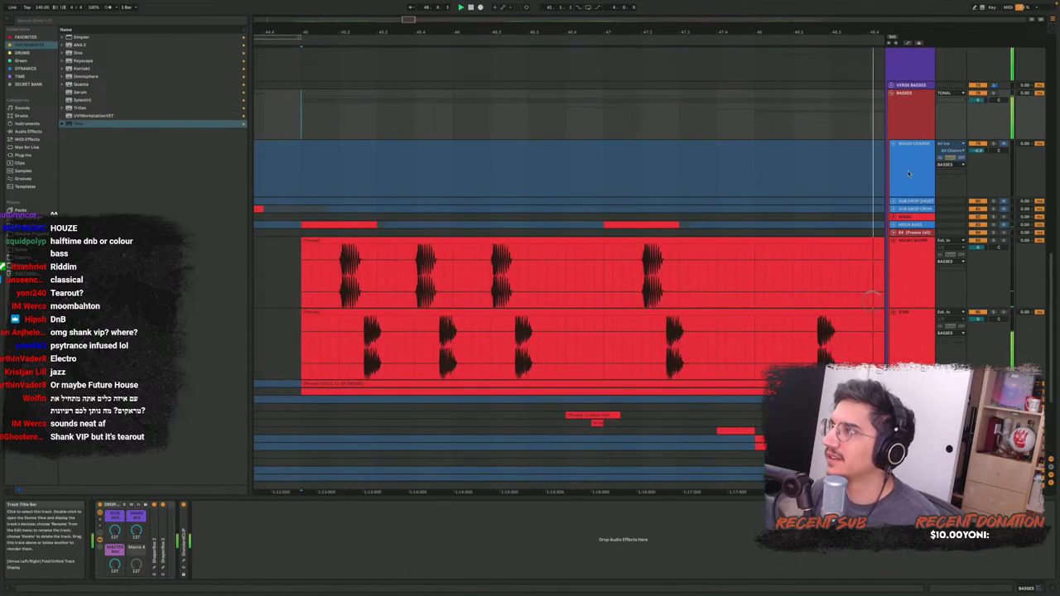
scroll(742, 203, "down", 5)
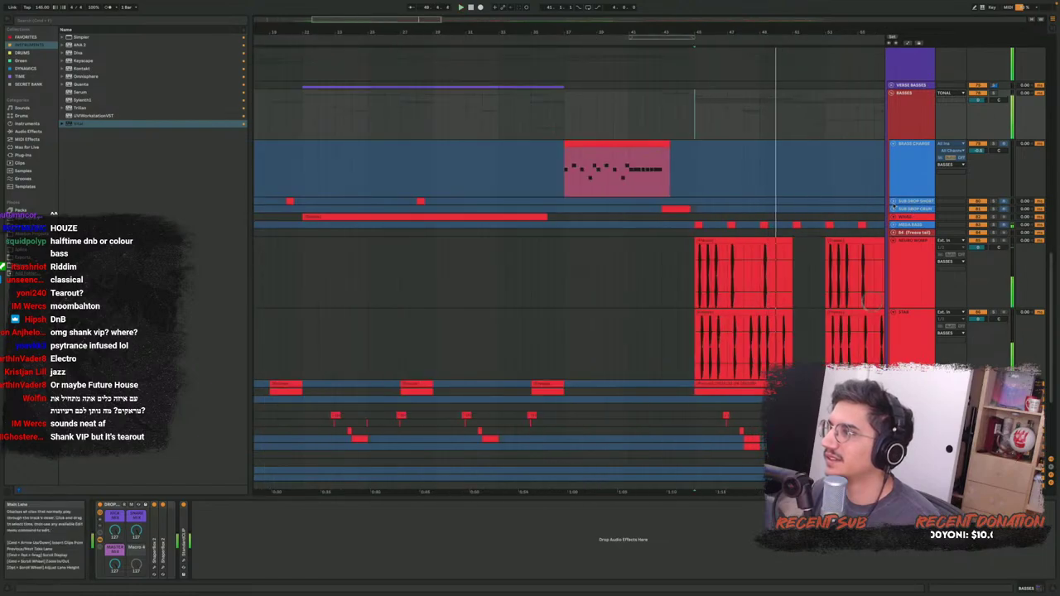
Unfold the SUB DROP SHORT track and audition its first short MIDI clip
left_click_drag(773, 203, 778, 250)
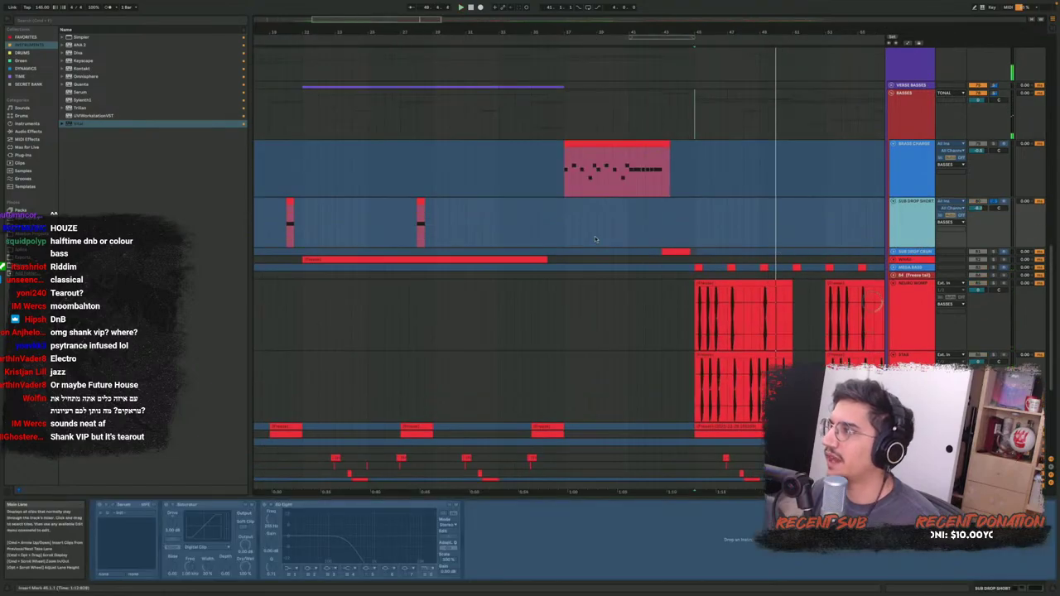
scroll(543, 235, "left", 5)
scroll(475, 226, "up", 4)
left_click(527, 219)
key("space")
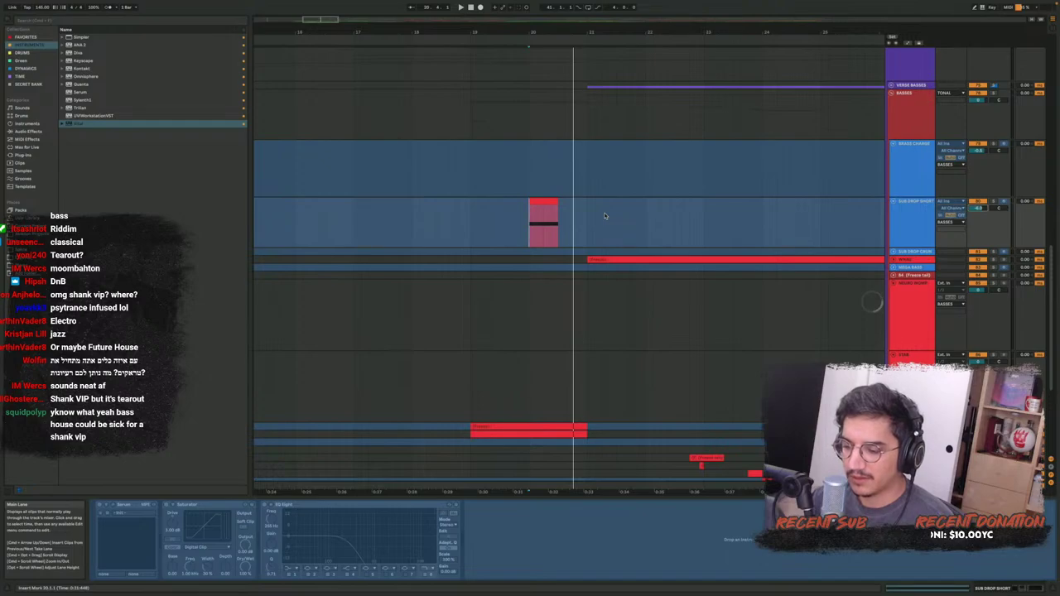
Unfold the SUB DROP CRUNCH track and audition its MIDI clip from bar 43
scroll(574, 254, "up", 3)
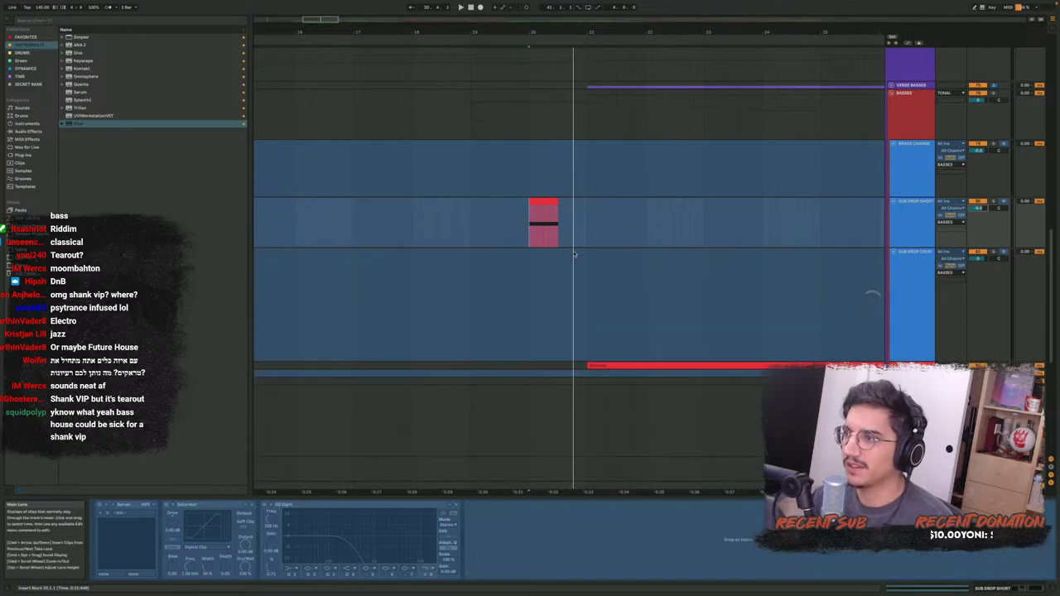
scroll(574, 255, "down", 5)
scroll(667, 277, "up", 5)
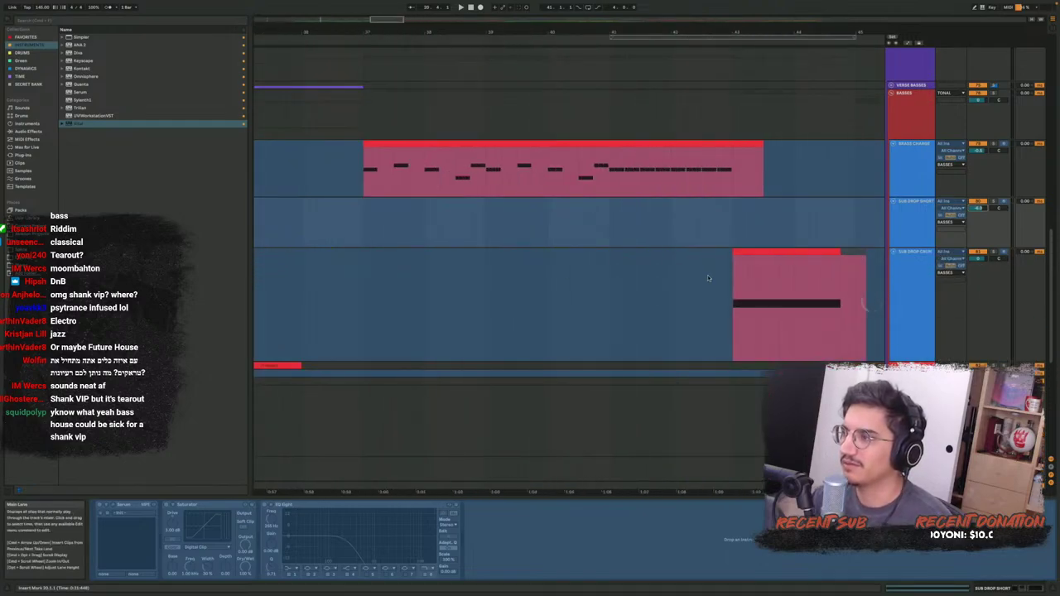
left_click(728, 285)
key("space")
scroll(729, 289, "right", 1)
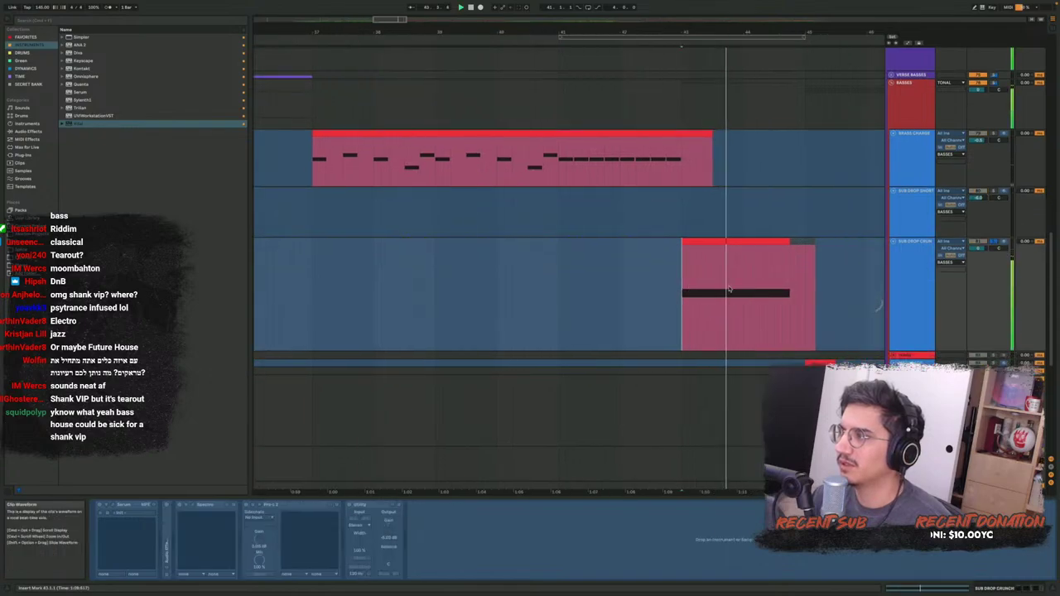
scroll(729, 290, "right", 3)
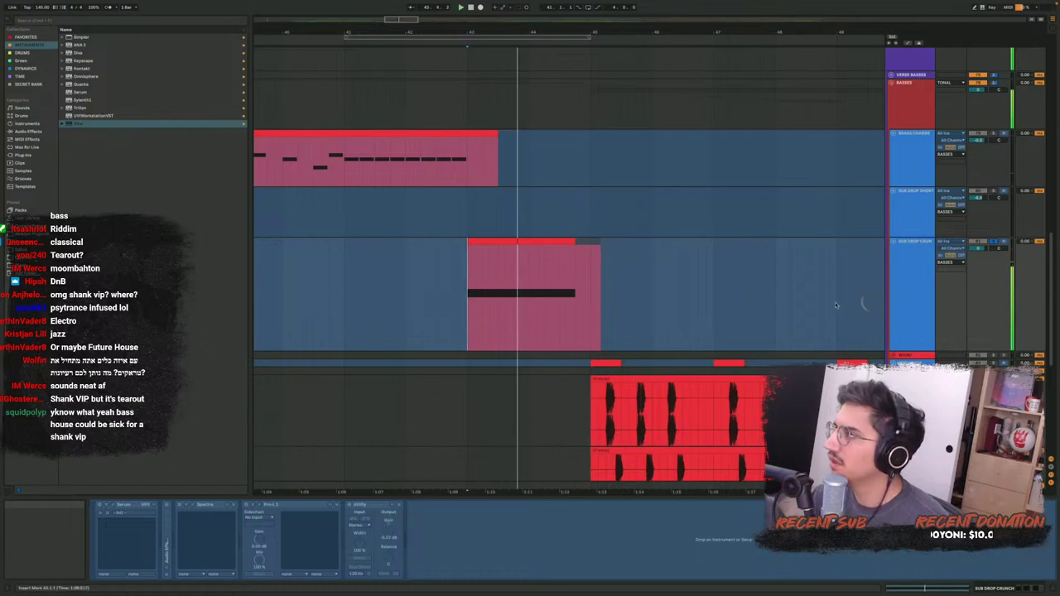
Unfold the WHAU track and audition its frozen clip from bar 21
left_click(892, 355)
scroll(762, 399, "down", 5)
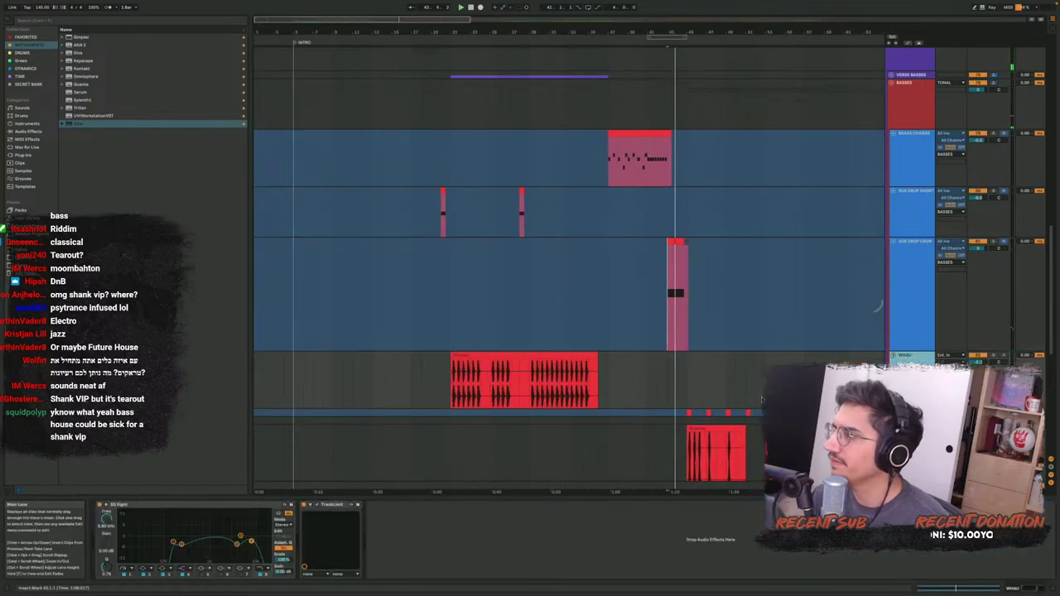
scroll(762, 400, "down", 3)
scroll(370, 372, "up", 10)
scroll(367, 371, "left", 3)
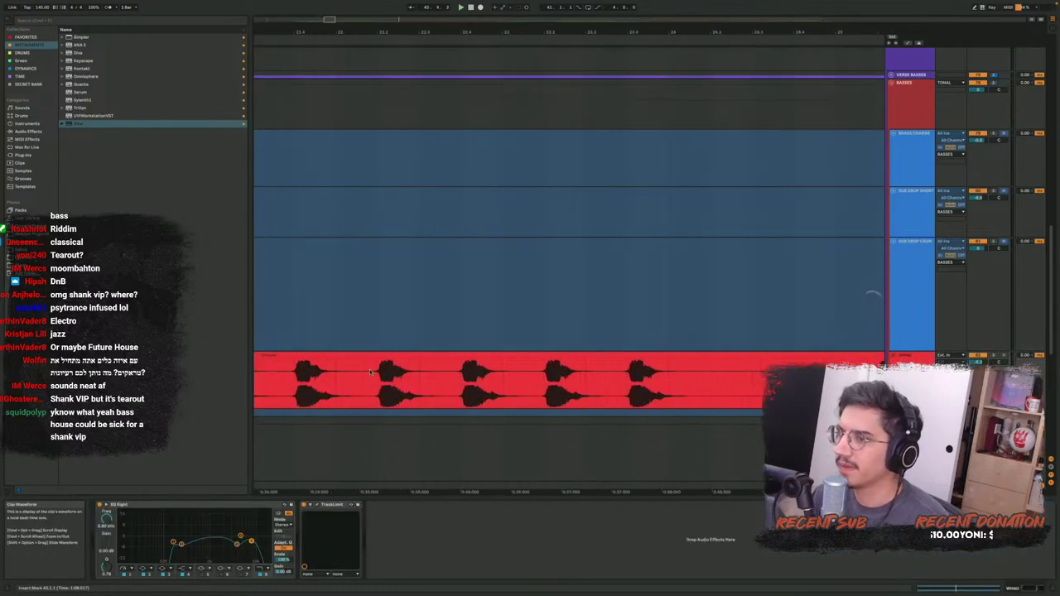
scroll(370, 372, "left", 3)
left_click(356, 372)
key("space")
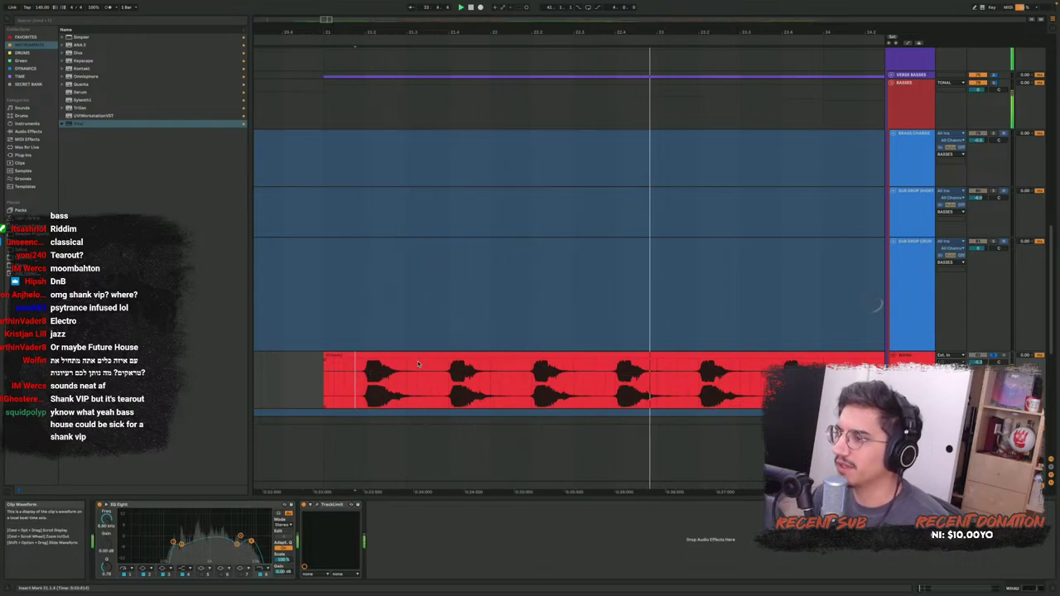
Highlight the final run of hits in the WHAU clip, from bar 32 to bar 35
scroll(418, 365, "down", 8)
scroll(420, 363, "down", 3)
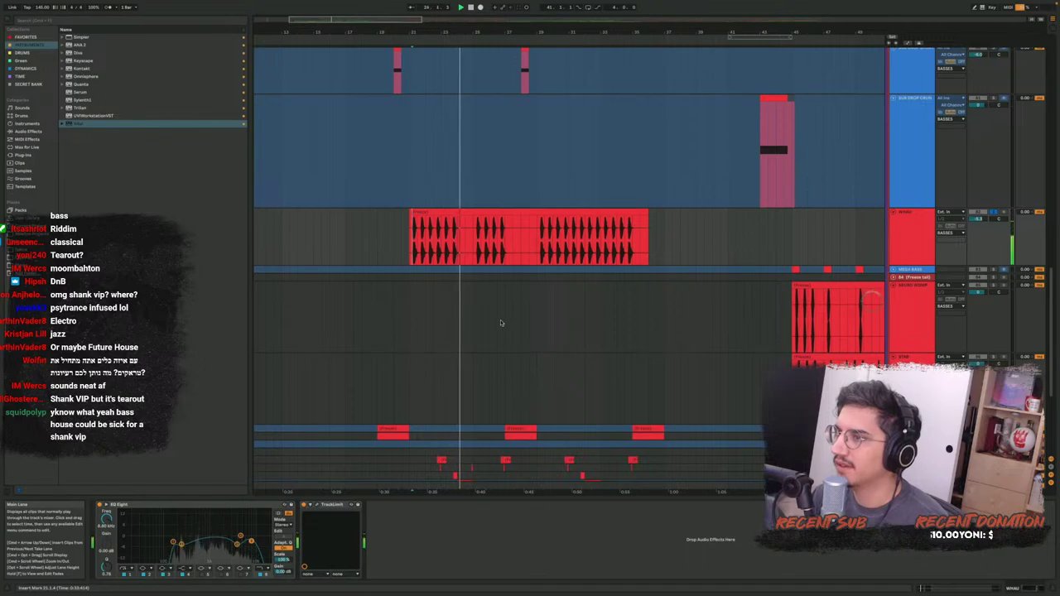
scroll(500, 323, "right", 4)
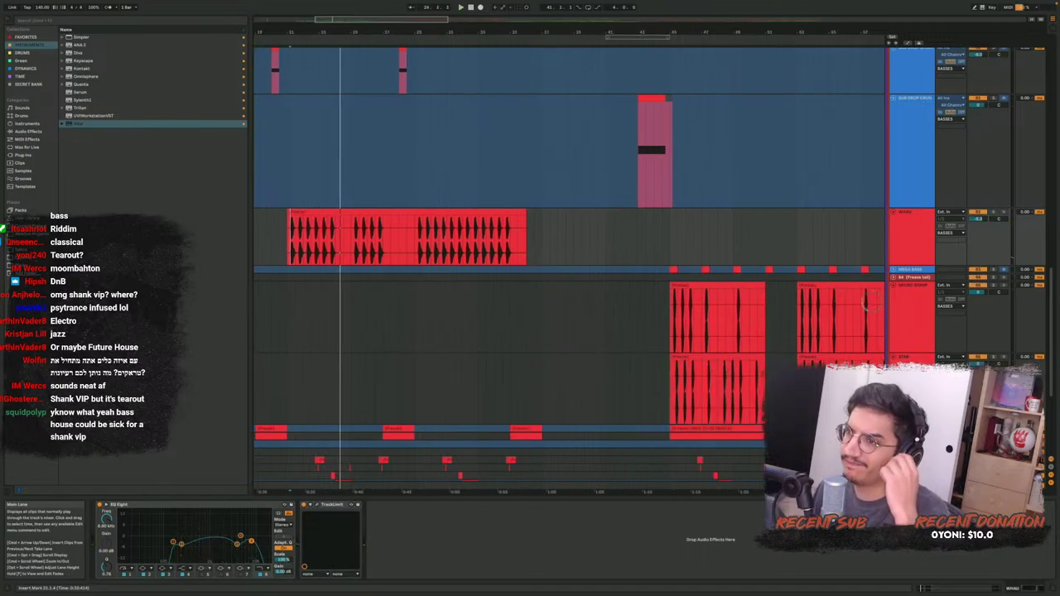
left_click_drag(462, 242, 511, 242)
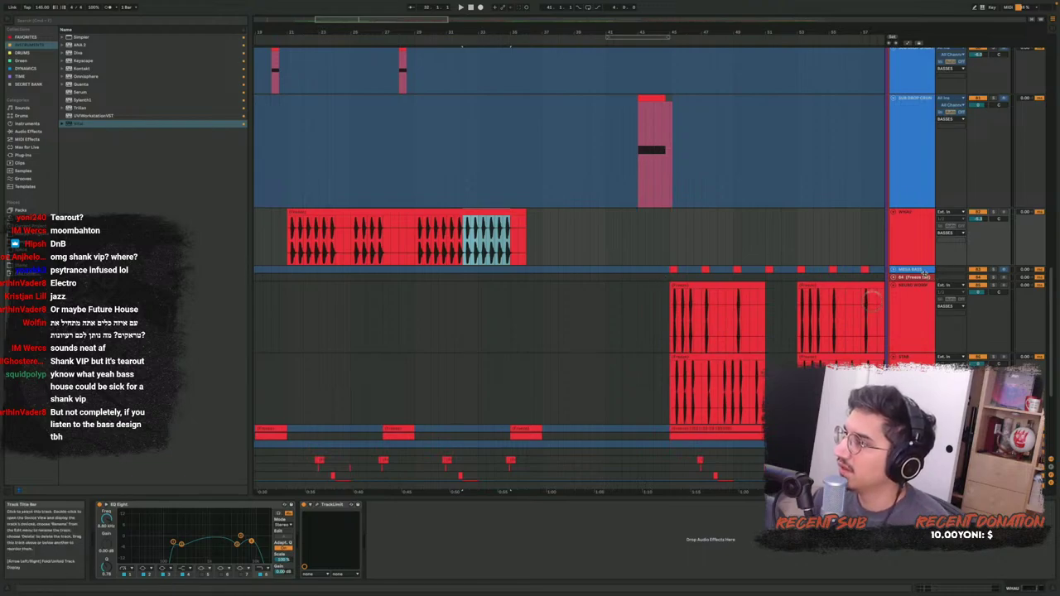
Enlarge the MEGA BASS track and audition its first clip from bar 45
left_click_drag(925, 273, 924, 351)
scroll(690, 313, "up", 3)
left_click(650, 313)
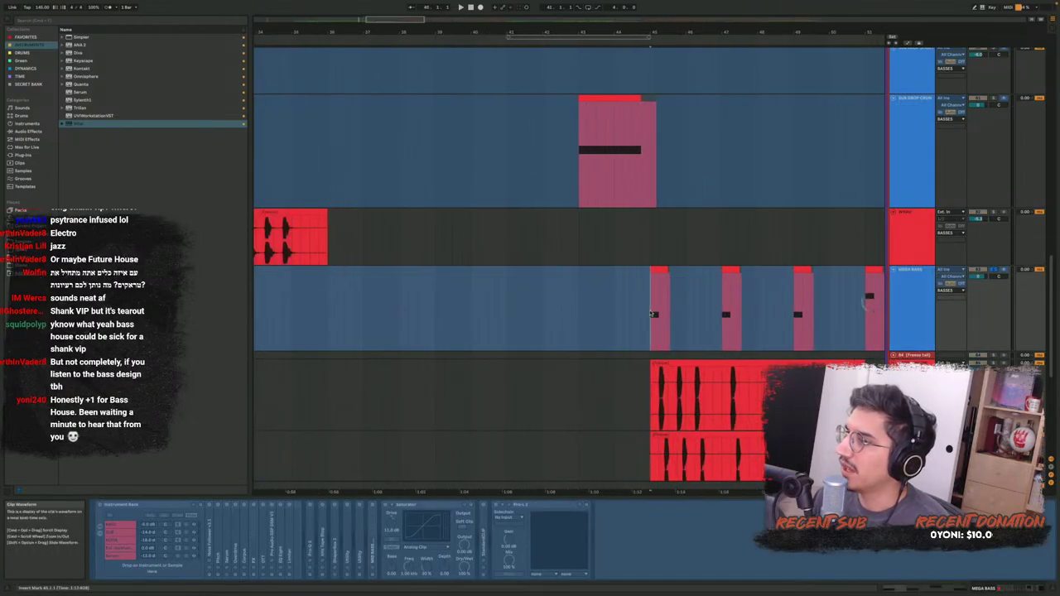
key("space")
key("space")
key("space")
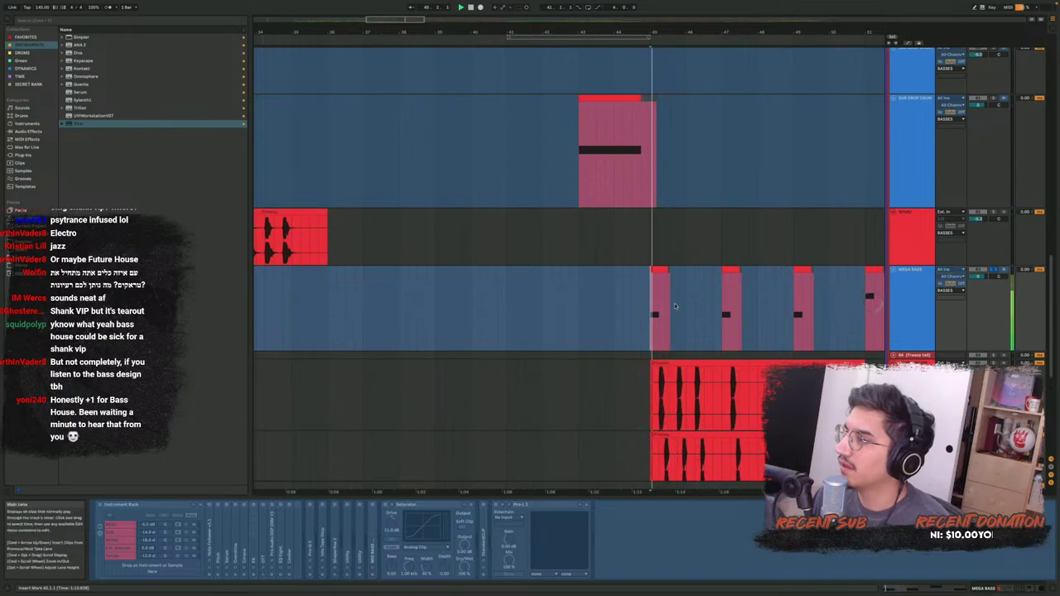
Highlight the first MEGA BASS clip and replay the track from bar 44
scroll(675, 307, "right", 6)
left_click_drag(431, 330, 485, 332)
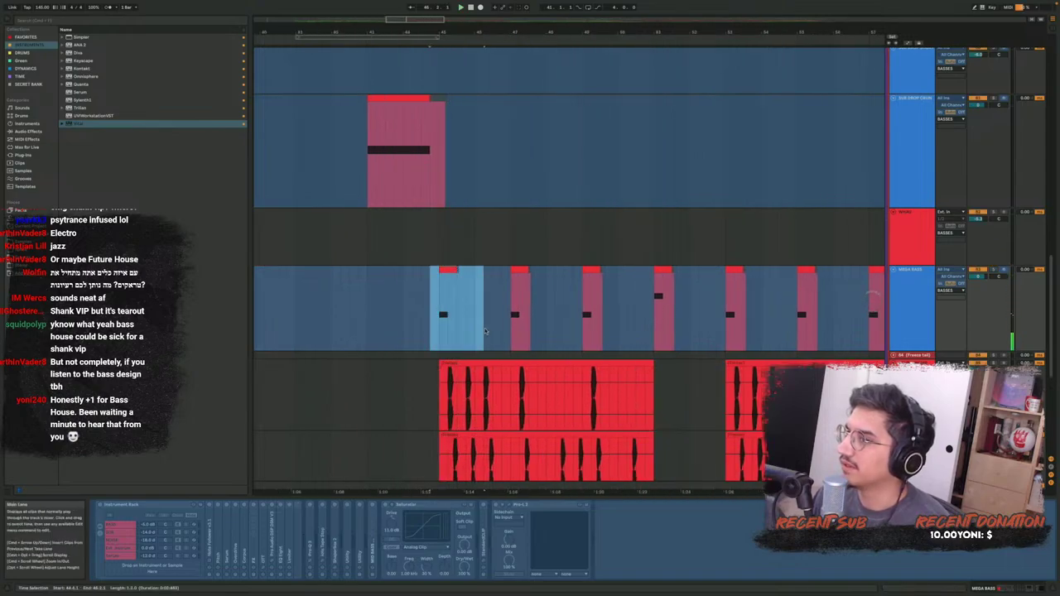
left_click(412, 325)
key("space")
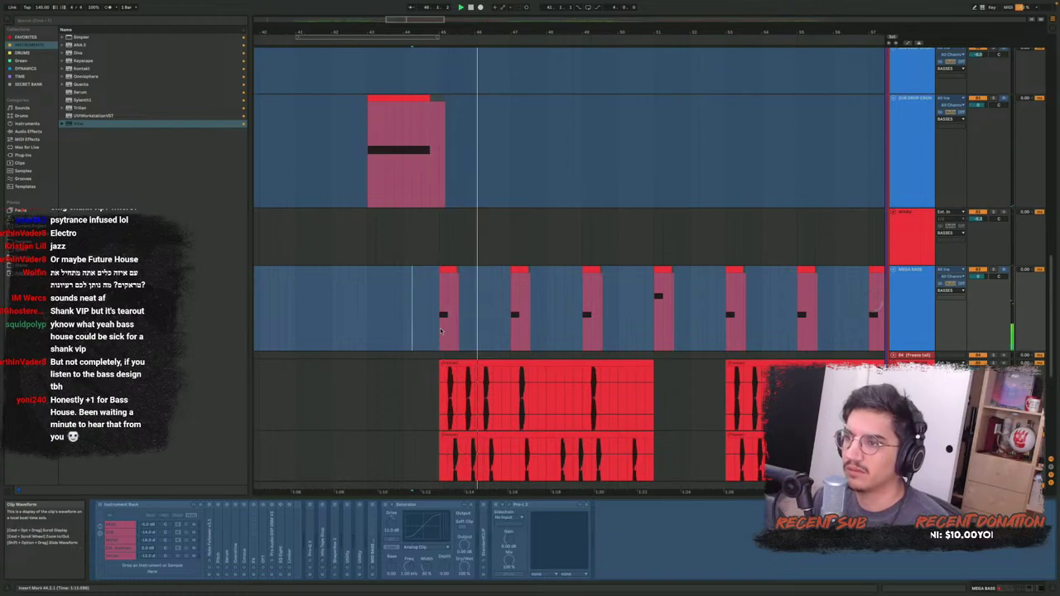
Fit the track lanes to the arrangement height and play the NEURO WOMP clip from bar 45
scroll(441, 335, "down", 2)
left_click(449, 350)
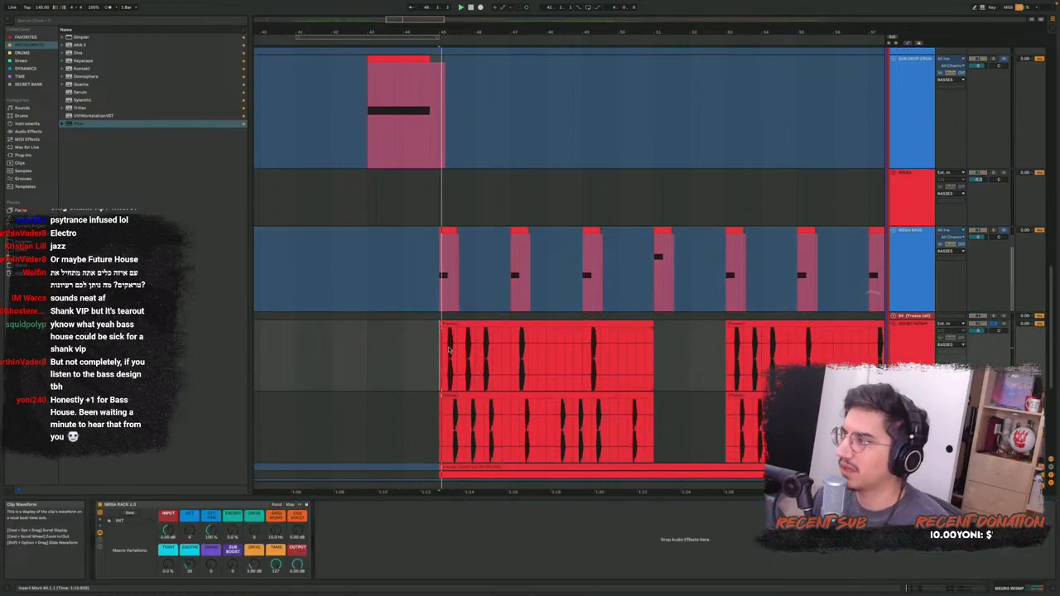
key("h")
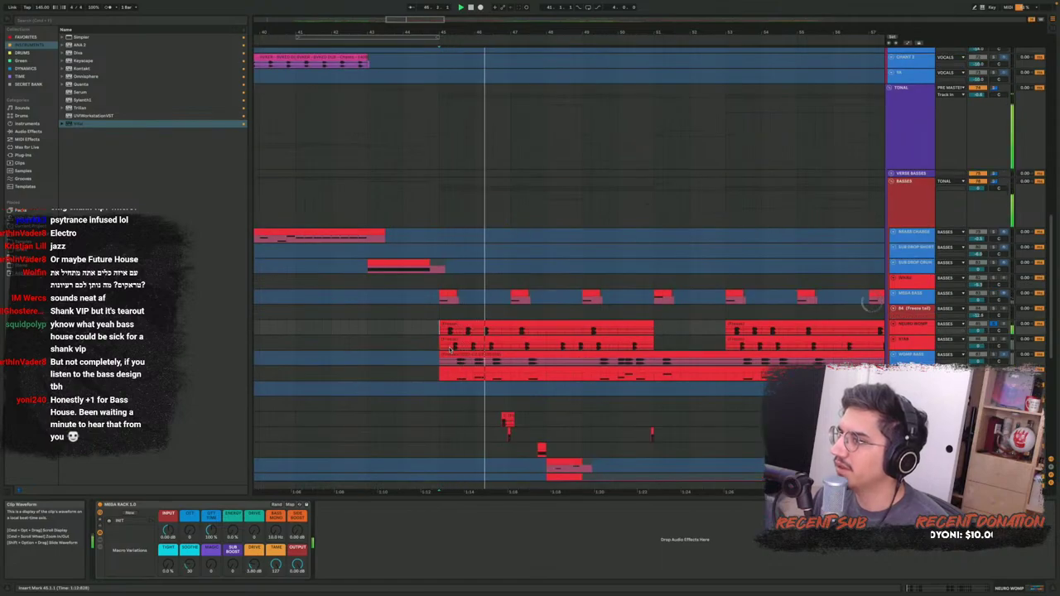
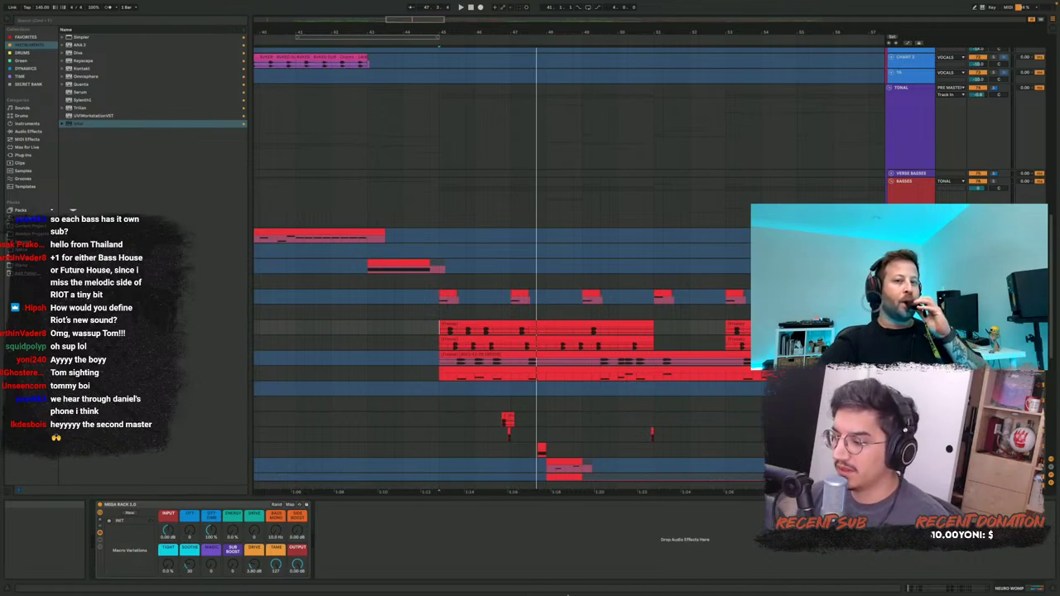
left_click(441, 330)
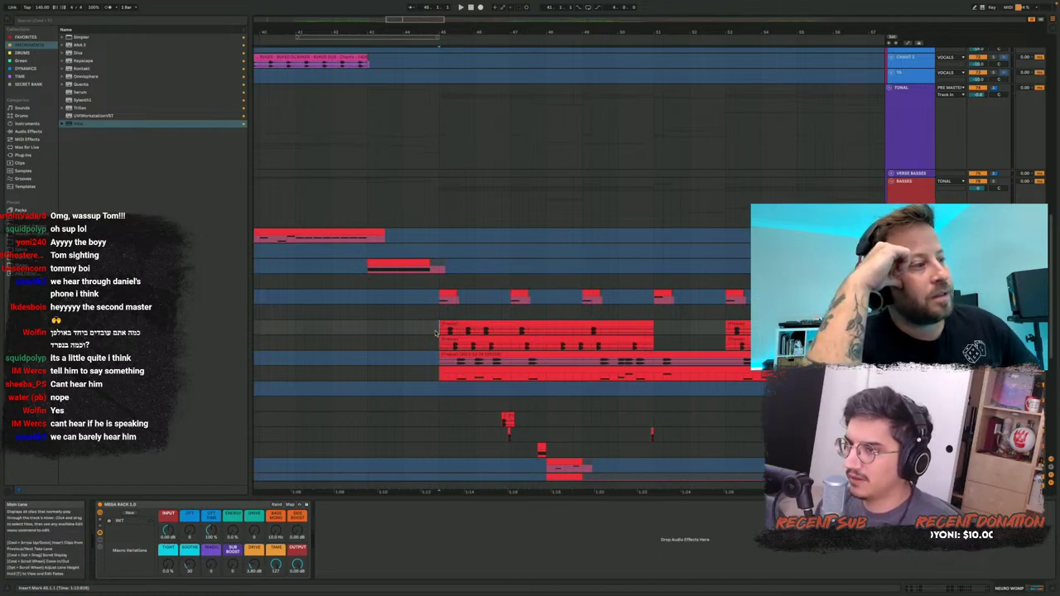
key("space")
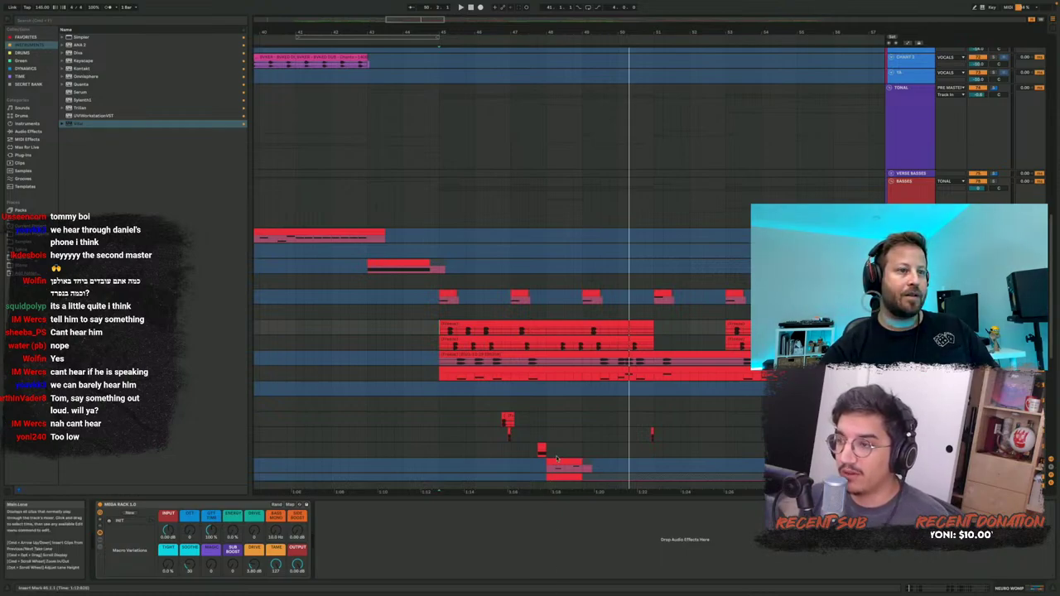
Enlarge the WOMP BASS and WOMP TRIG tracks to examine their hits and MIDI notes from bar 45
left_click(440, 348)
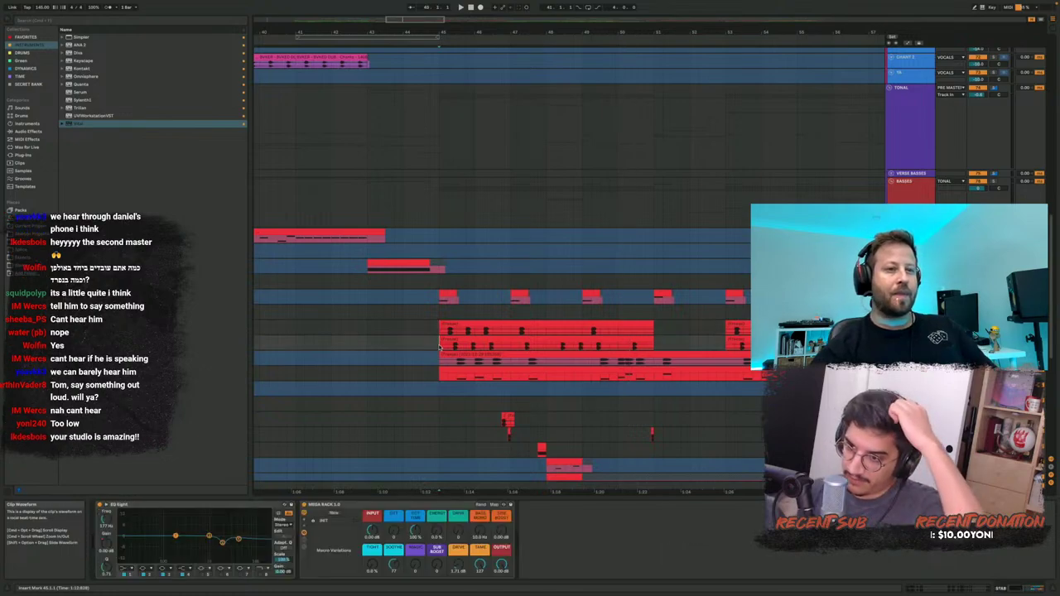
scroll(439, 346, "down", 1)
scroll(440, 345, "down", 3)
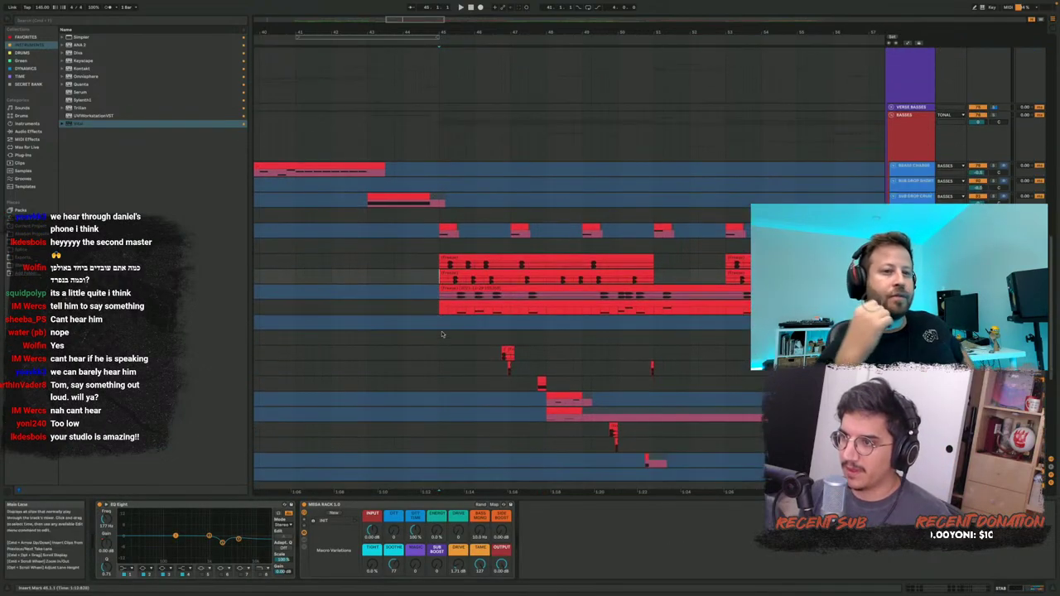
scroll(449, 296, "up", 1)
scroll(449, 297, "right", 3)
scroll(450, 297, "up", 5)
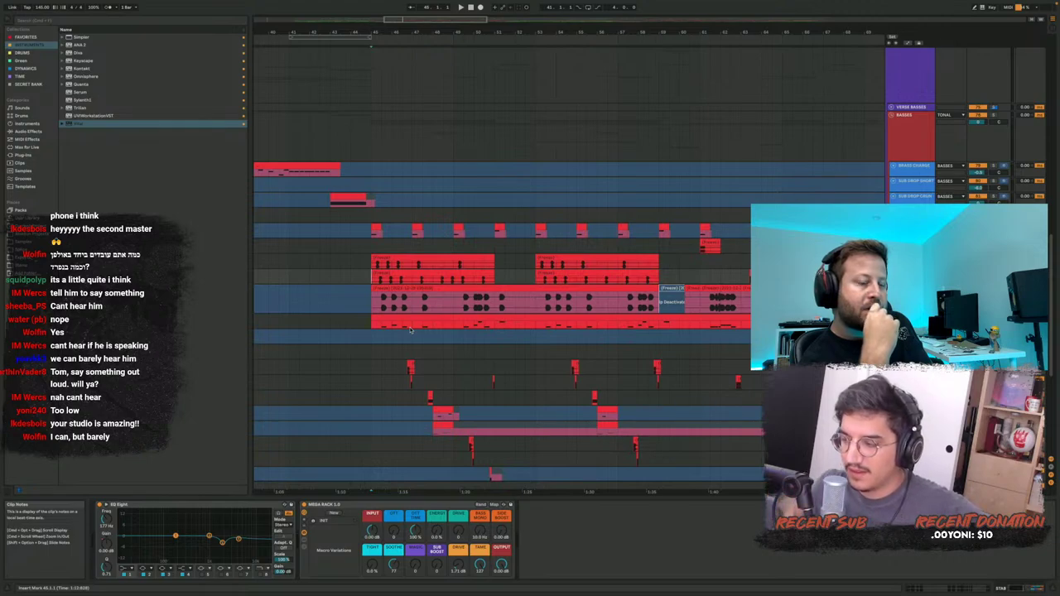
left_click(380, 328)
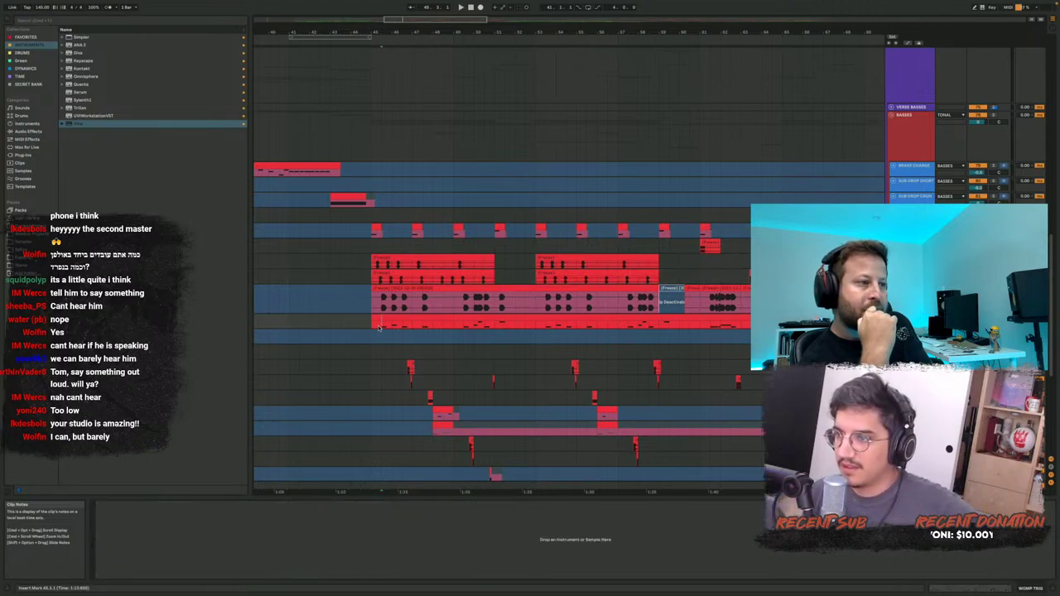
scroll(380, 328, "up", 3)
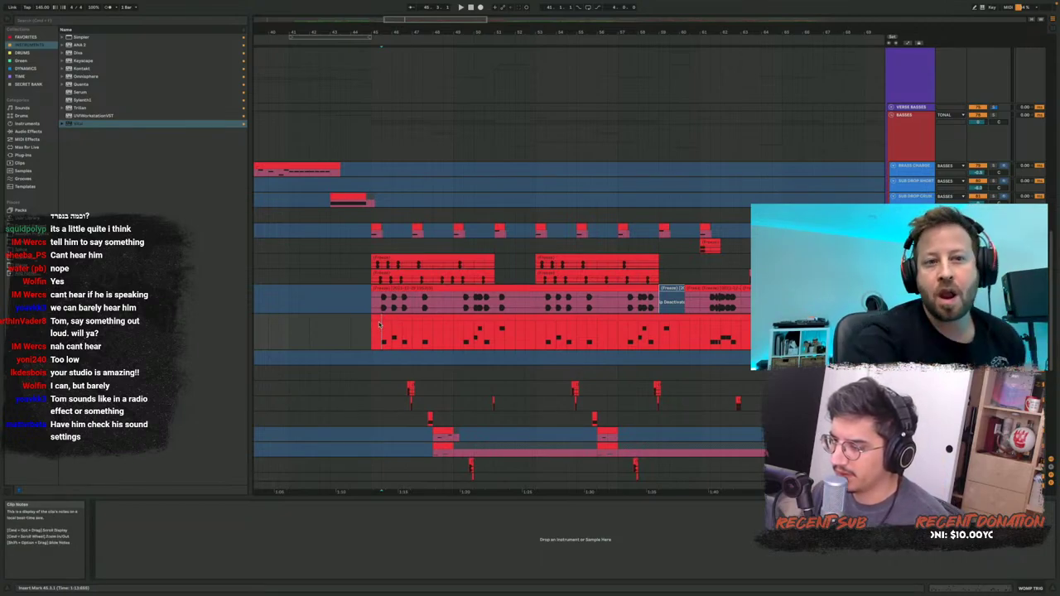
left_click(385, 313)
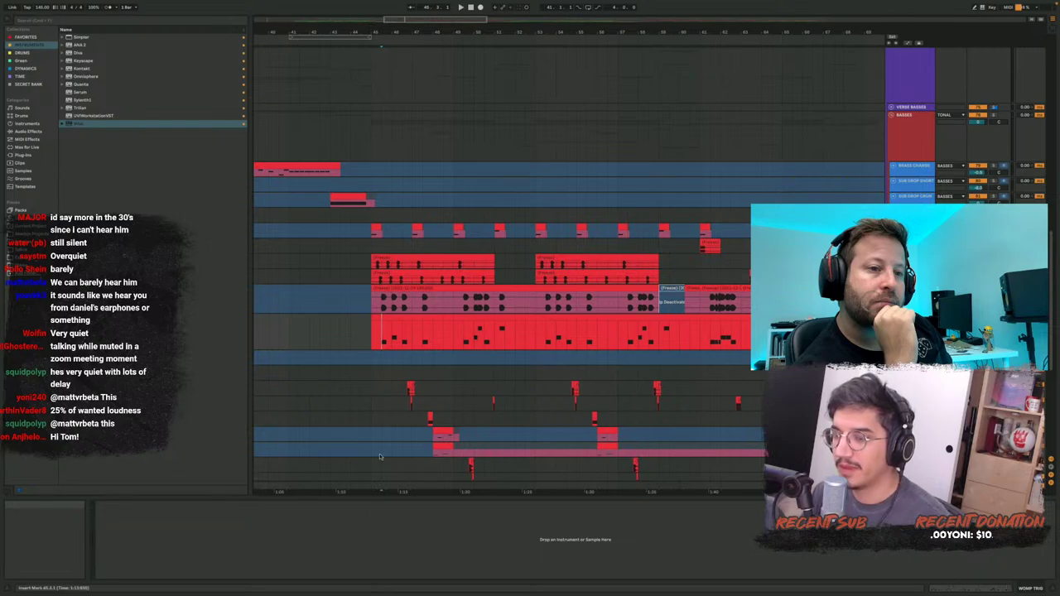
Play the WOMP TRIG pattern from bar 45 while reviewing the shorter bass clips on the tracks below it
left_click(374, 342)
key("space")
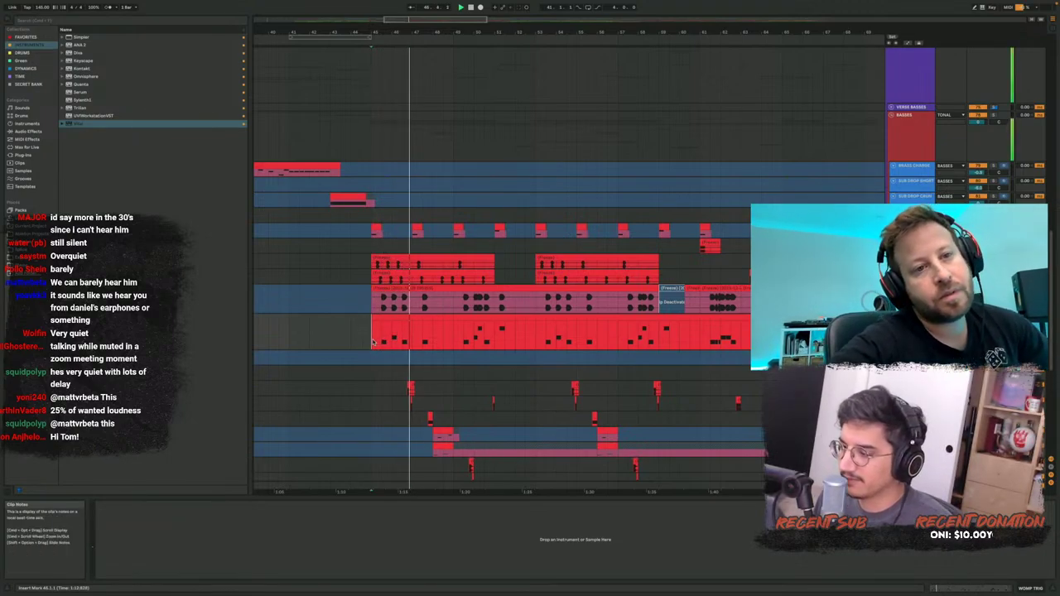
scroll(407, 316, "down", 3)
scroll(407, 316, "up", 3)
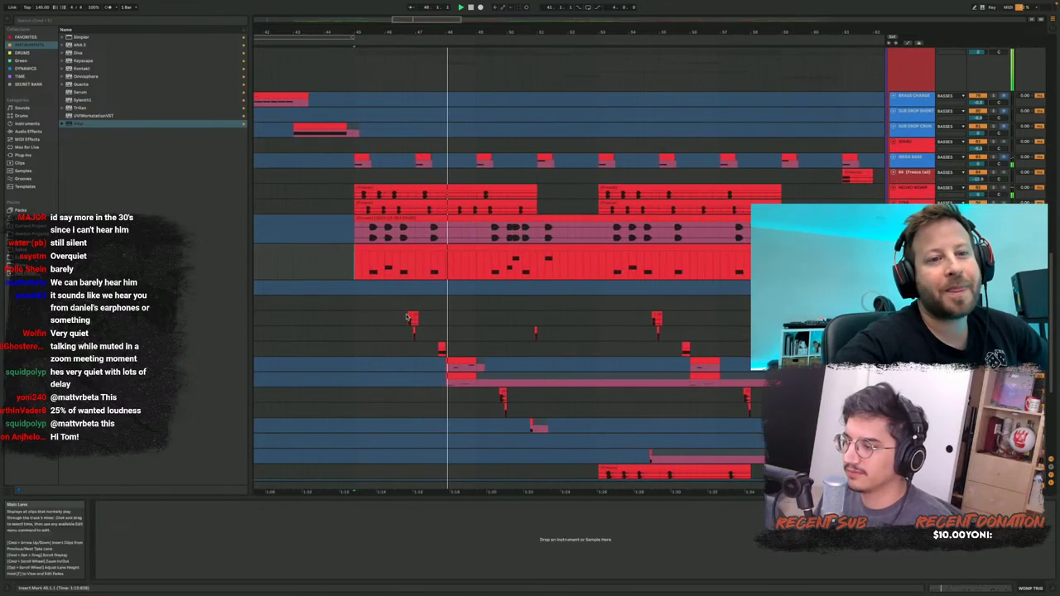
scroll(412, 316, "up", 3)
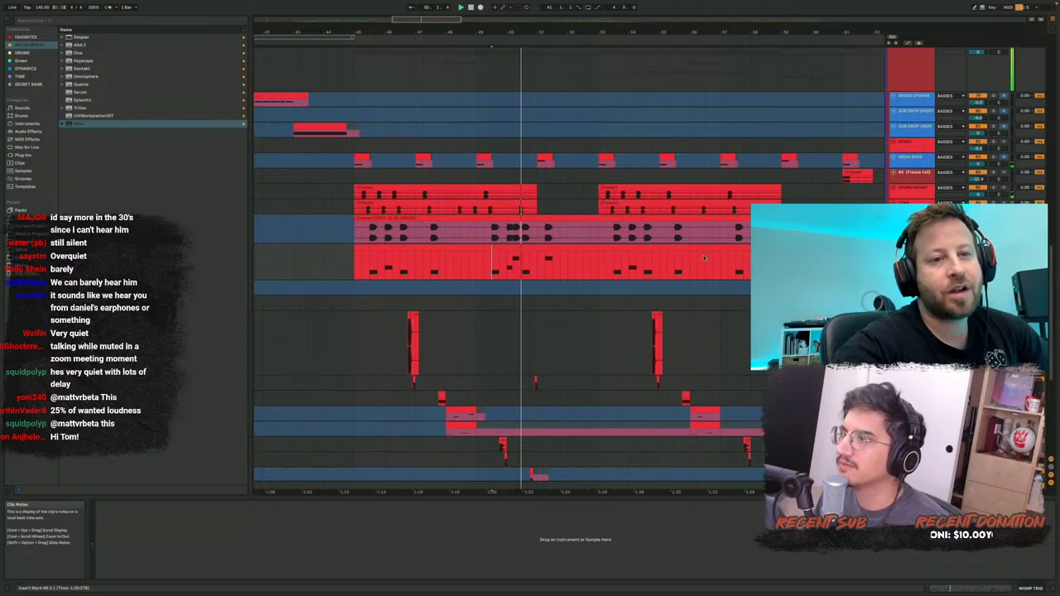
scroll(489, 263, "down", 3)
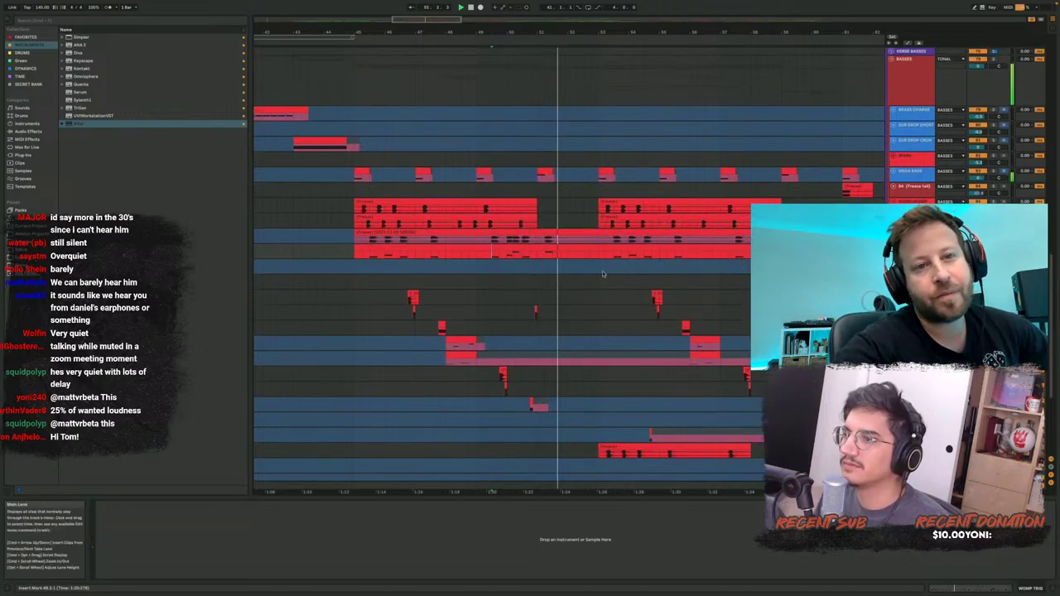
Audition the first WHIP BASS clip near the end of bar 46, and the short sub clip directly below it
left_click(409, 305)
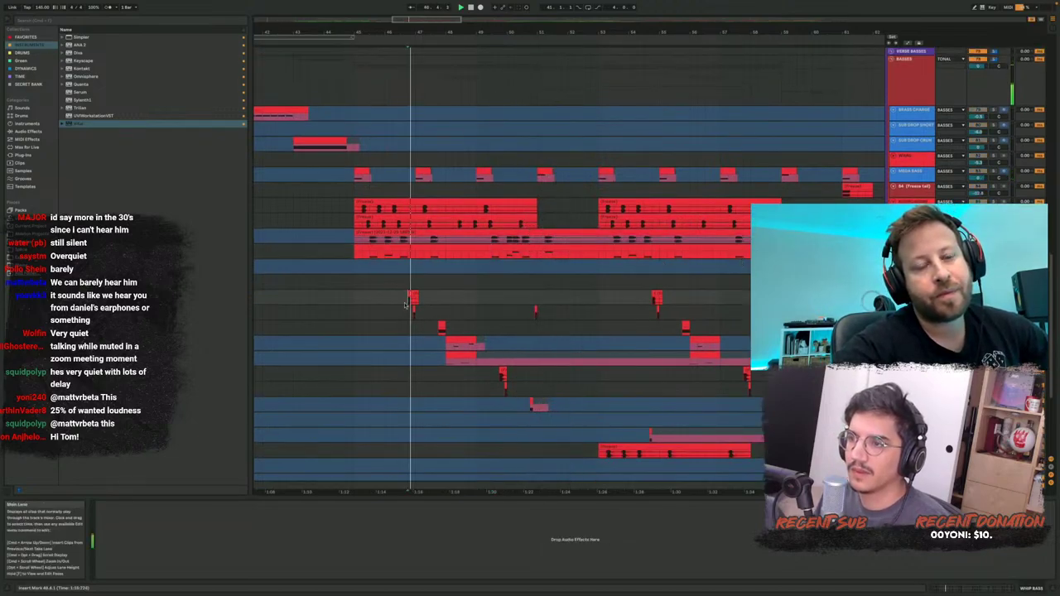
key("space")
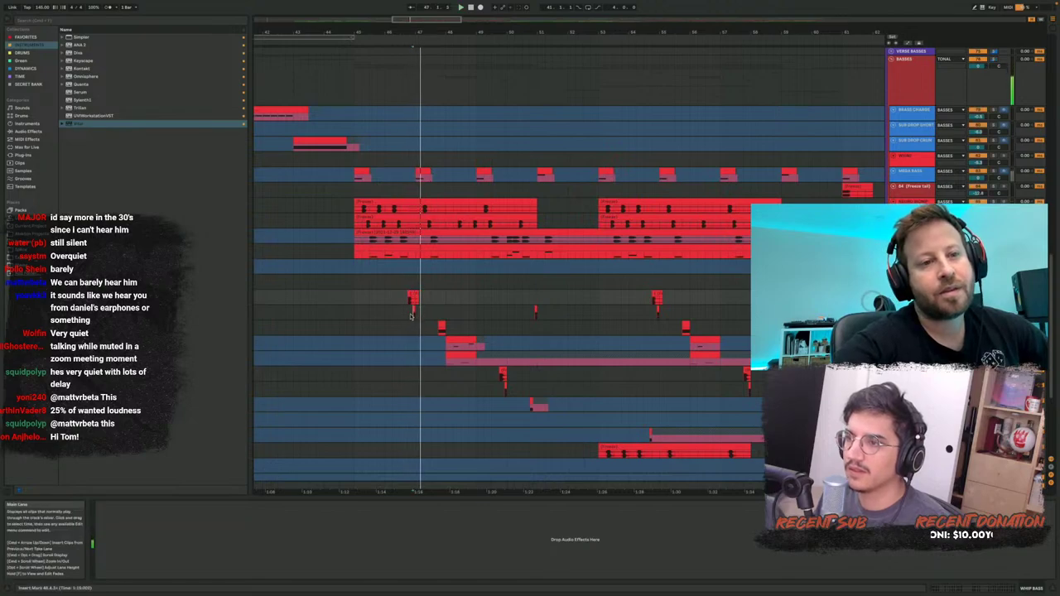
left_click(414, 313)
key("space")
key("space")
key("space")
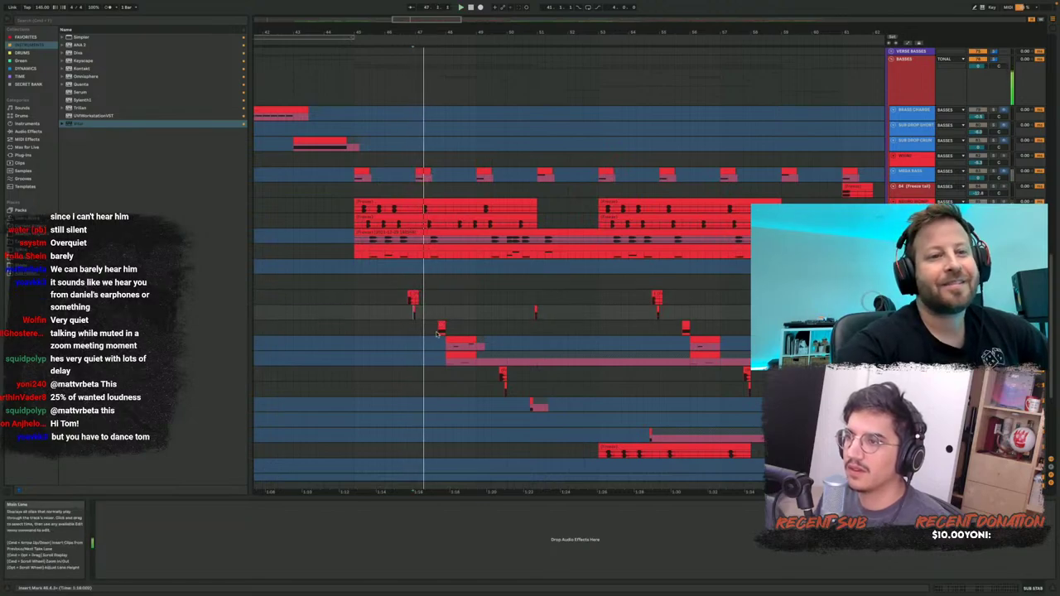
Audition the SUB FUN clip in bar 47 and review the remaining bass tracks below it
left_click(441, 332)
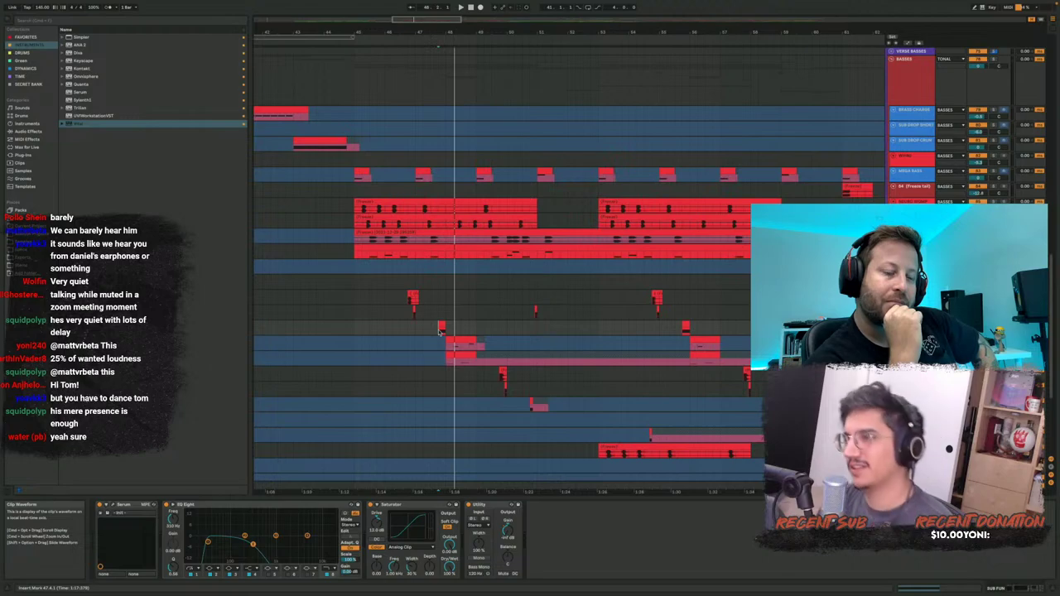
left_click(453, 342)
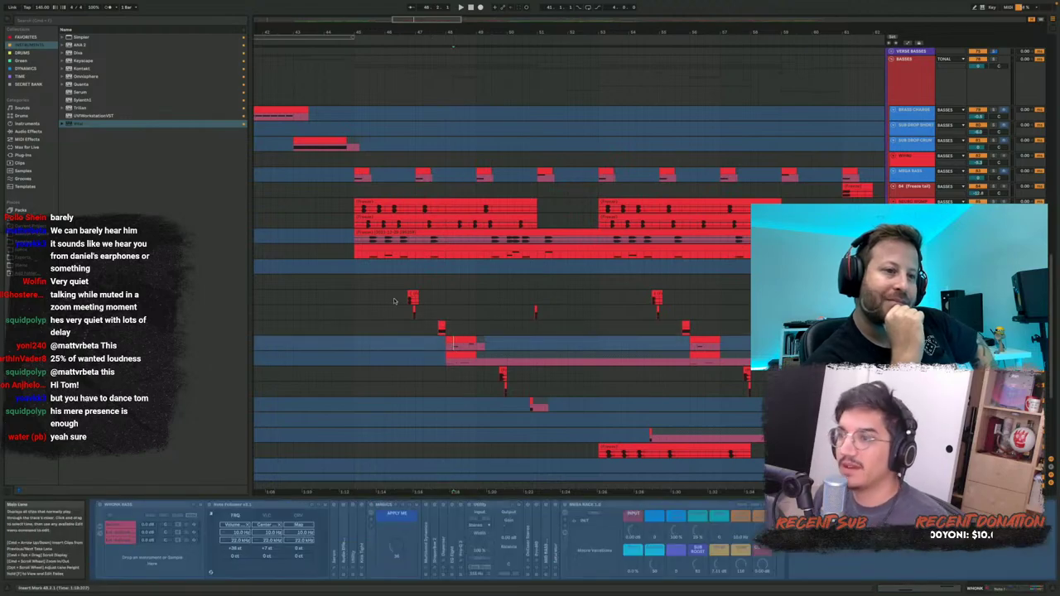
left_click(400, 300)
scroll(419, 298, "down", 4)
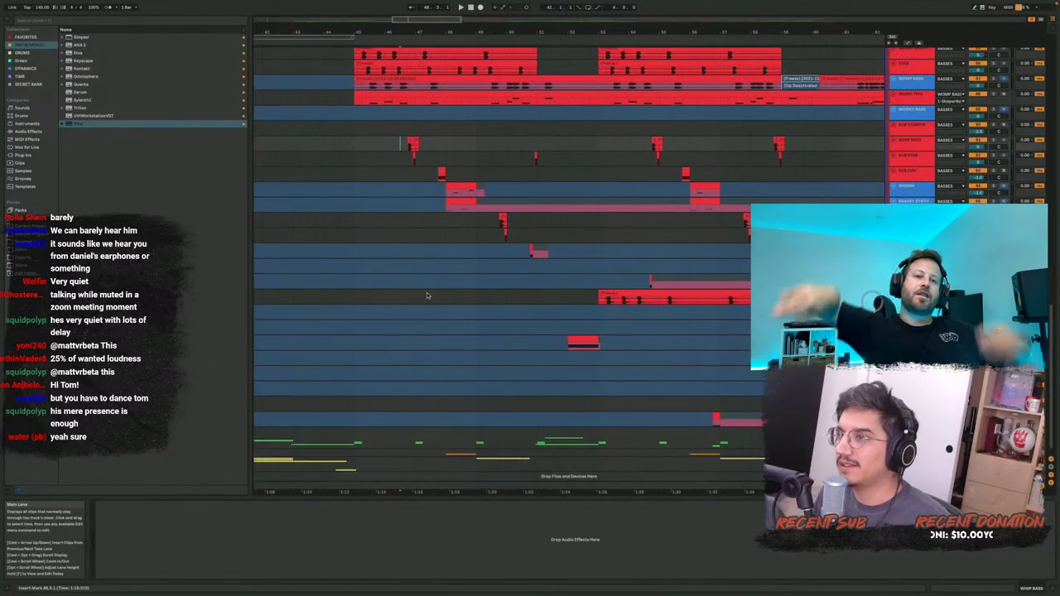
Audition the WOMP BASS track from bar 45 and again from its hits in bar 49
scroll(427, 296, "up", 5)
left_click(368, 275)
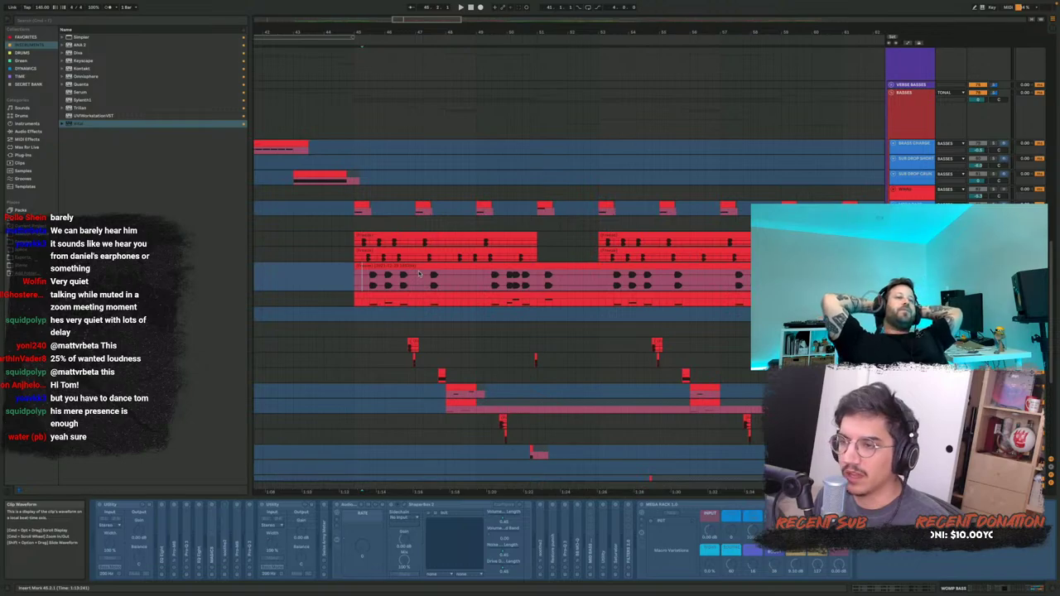
key("space")
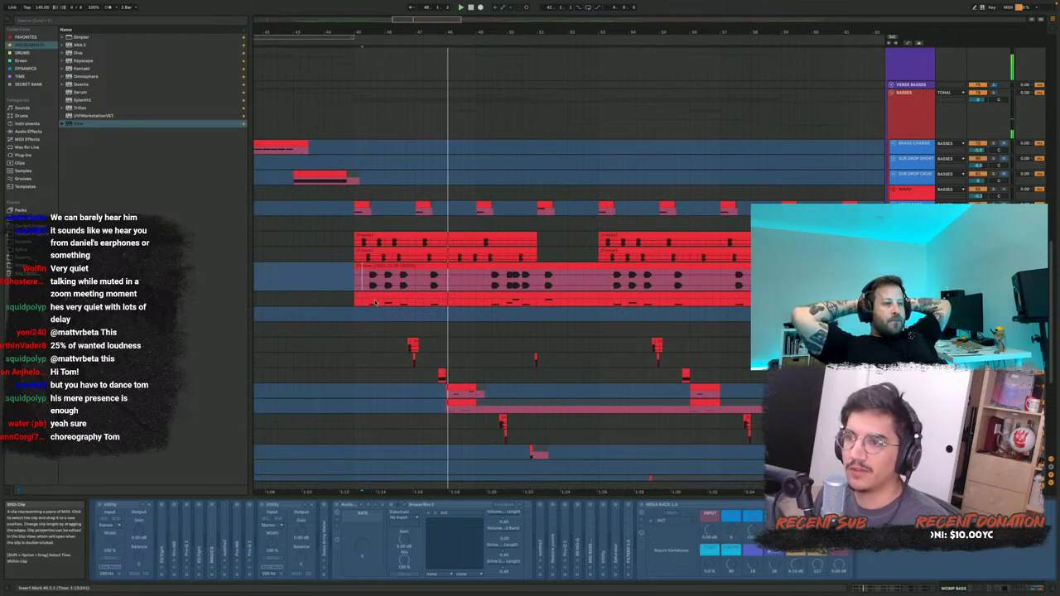
left_click(495, 284)
key("space")
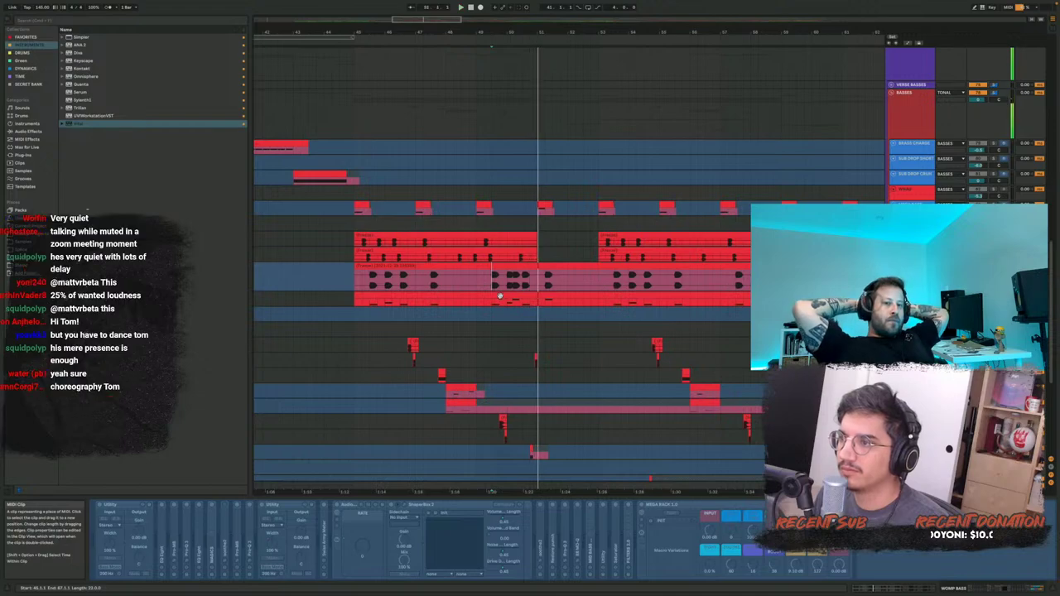
Play the NEURO WOMP and STAB layers from bar 45 to hear them against the womp bass
left_click(365, 256)
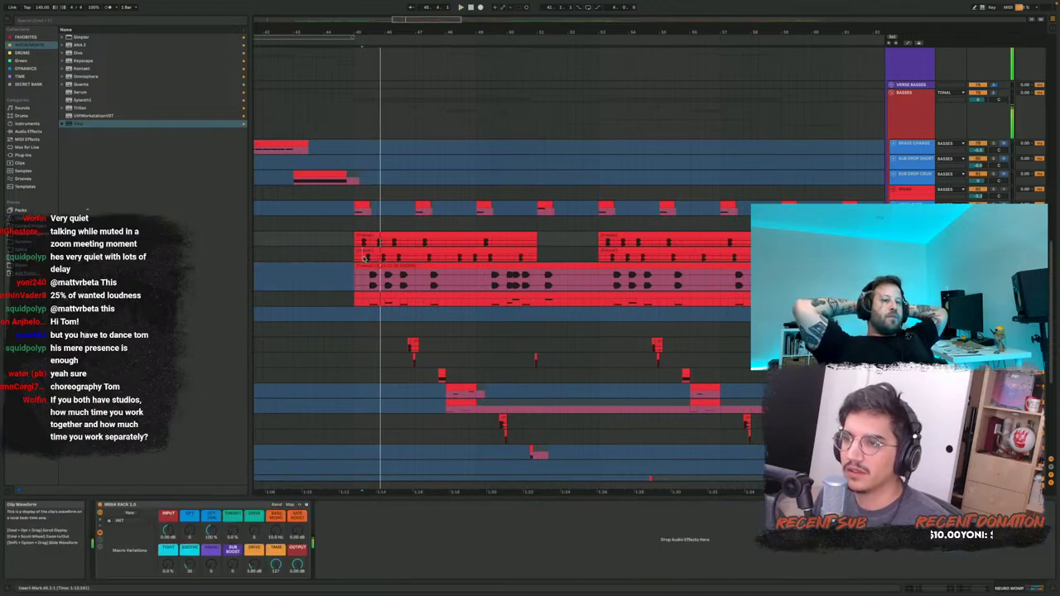
left_click(409, 258)
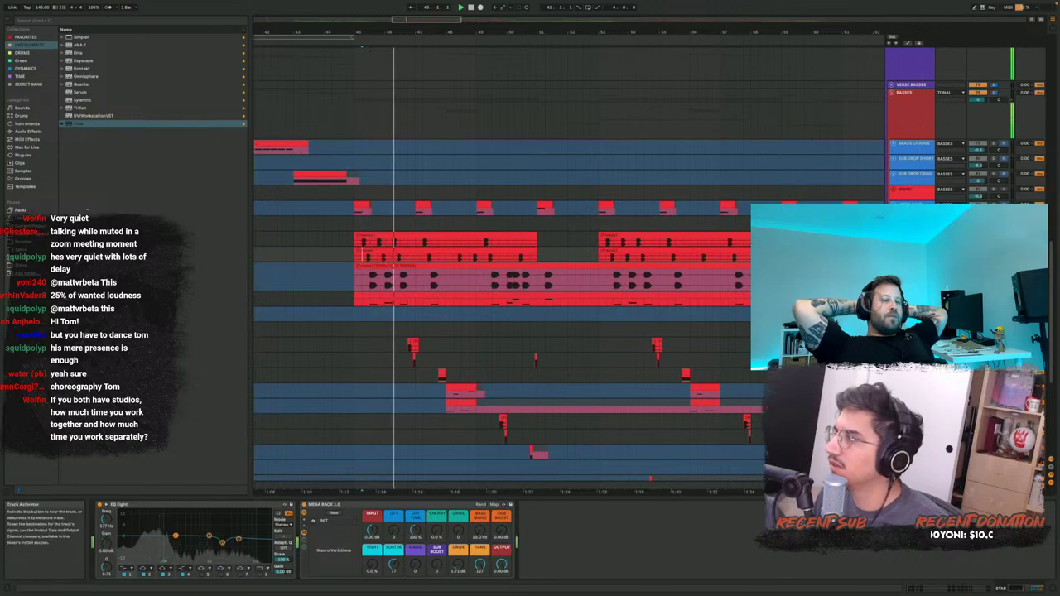
key("space")
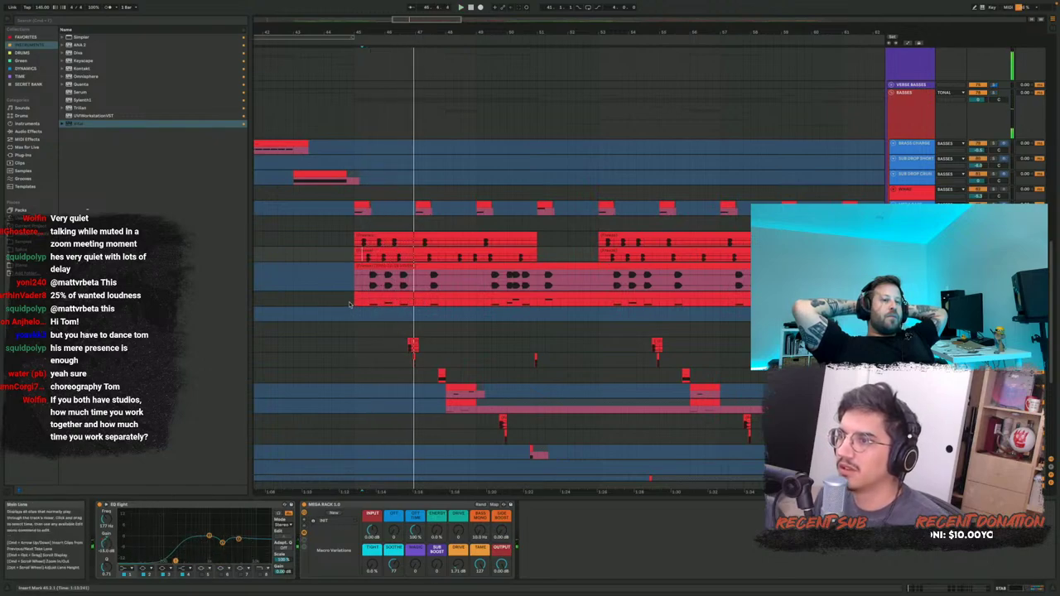
Select bars 45 to 52 across the NEURO WOMP through WONKY BASS tracks and review the surrounding bass layers
mouse_move(355, 247)
left_mouse_down()
mouse_move(445, 290)
mouse_move(582, 321)
left_mouse_up()
scroll(583, 322, "down", 5)
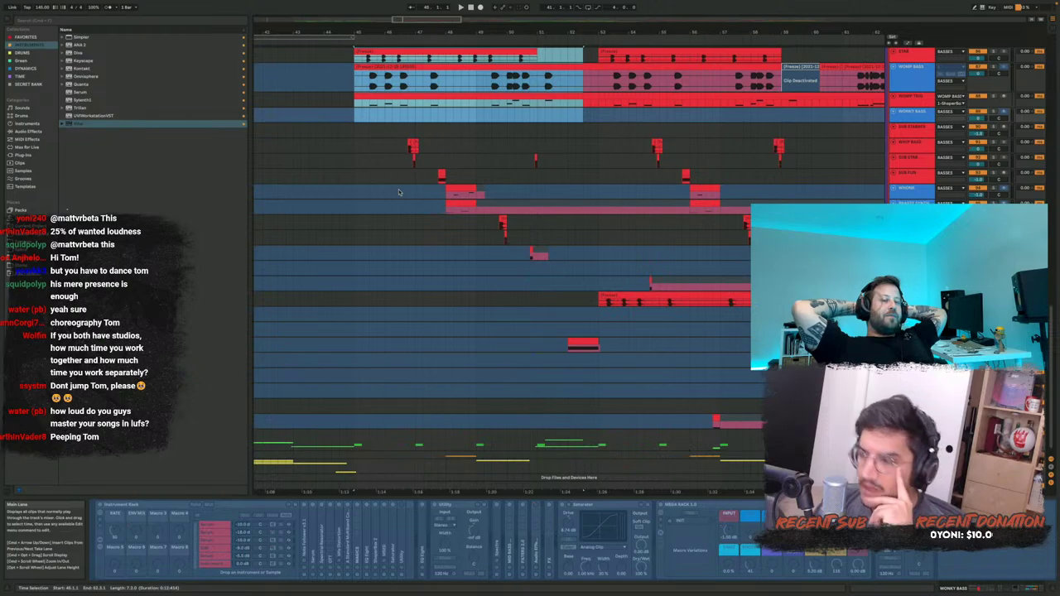
scroll(396, 191, "up", 2)
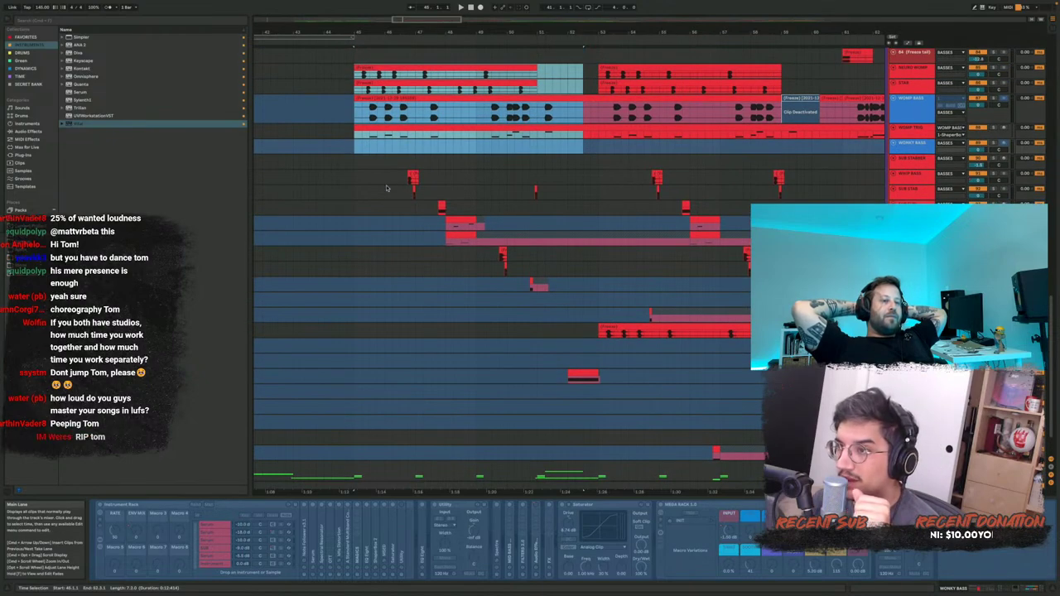
scroll(386, 189, "up", 4)
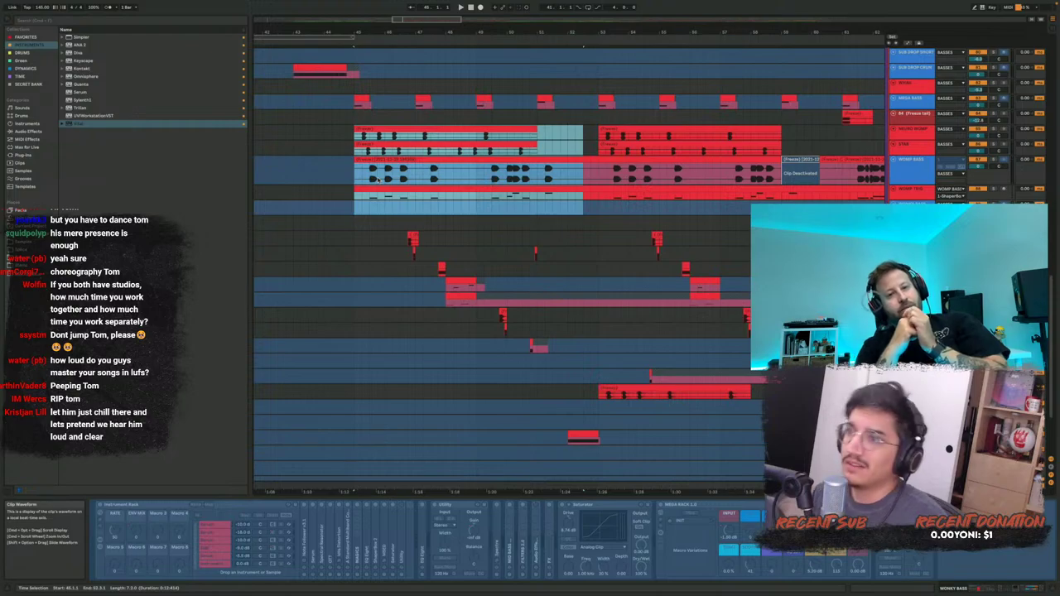
scroll(376, 179, "up", 6)
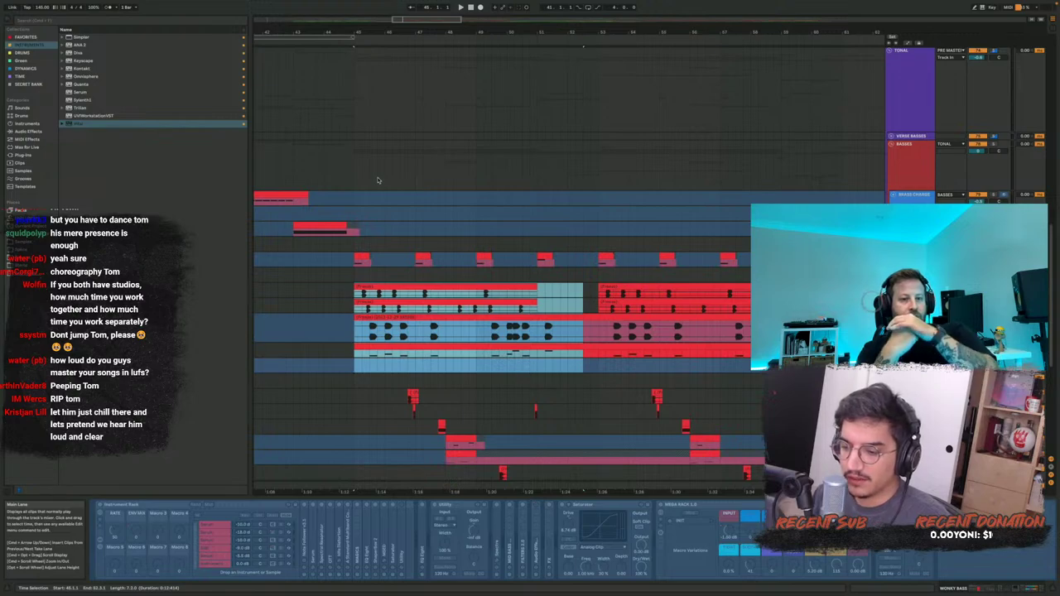
scroll(377, 179, "down", 4)
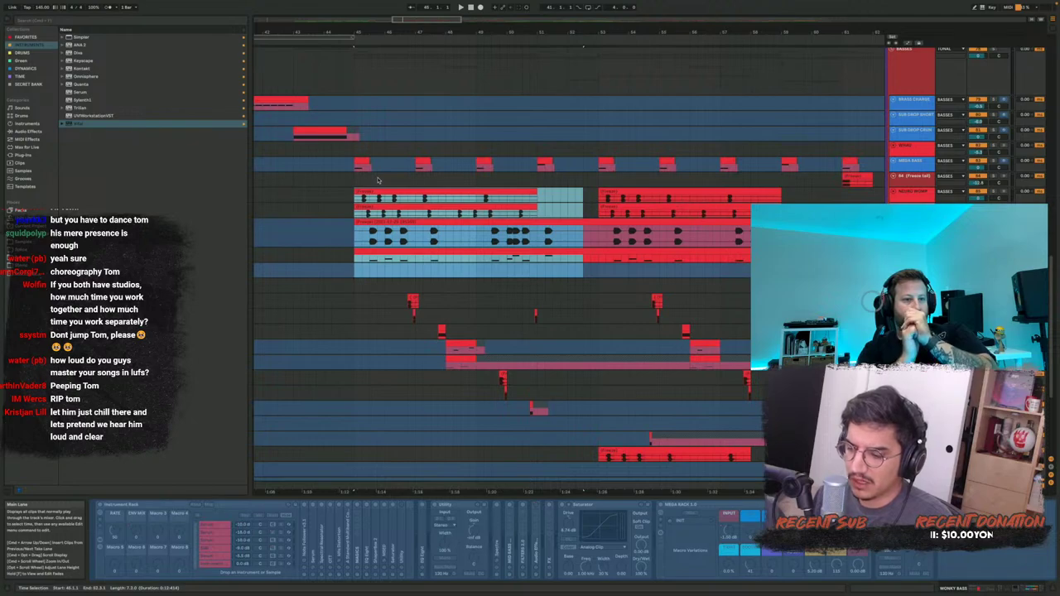
scroll(377, 179, "down", 1)
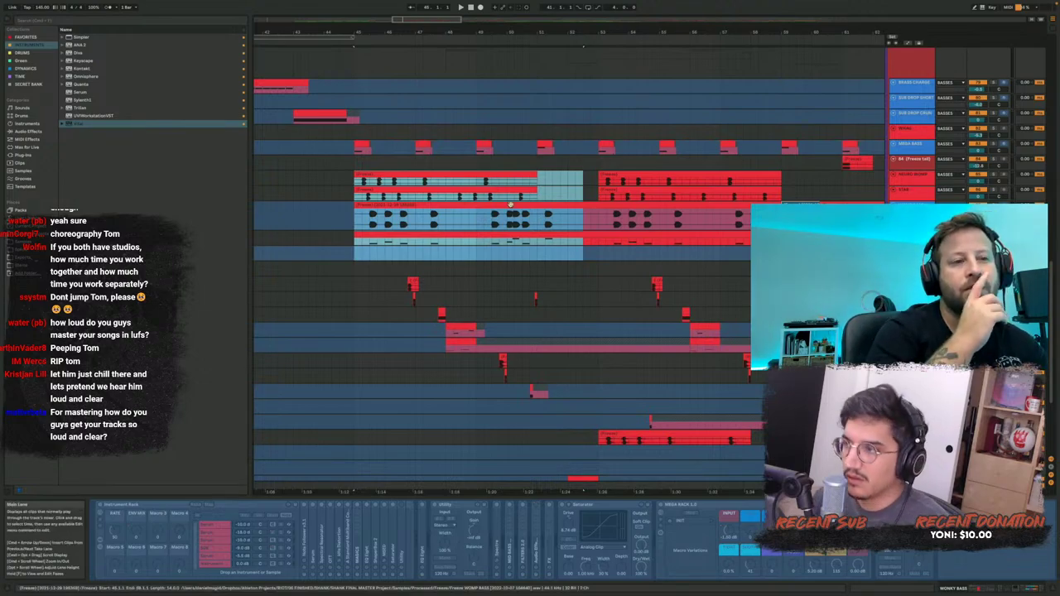
Collapse the VOCALS, BASSES and DRUMS groups and select the DRUMS group to show its devices
scroll(428, 236, "up", 10)
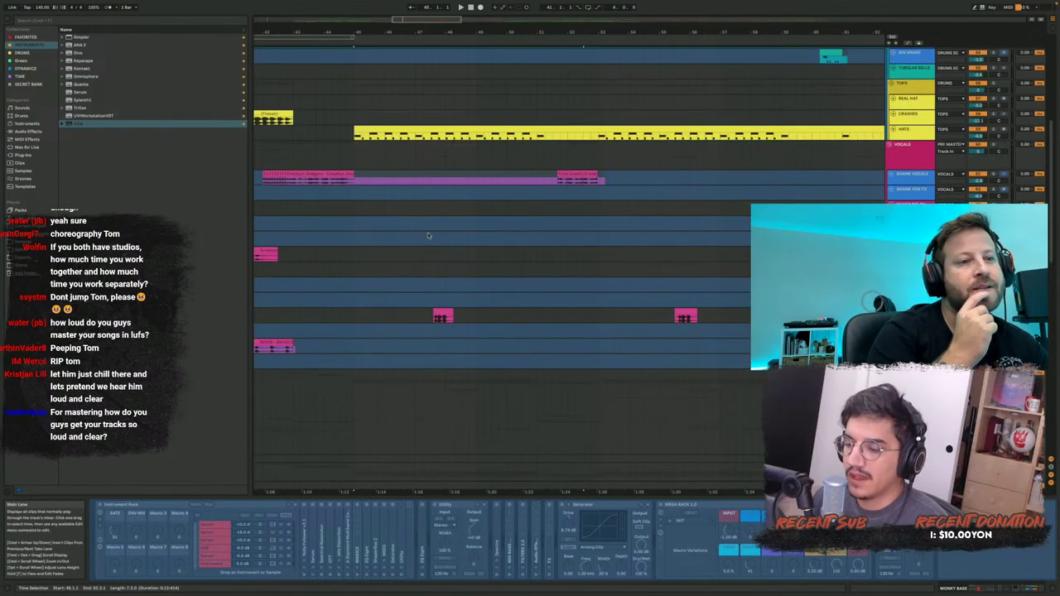
scroll(428, 236, "up", 1)
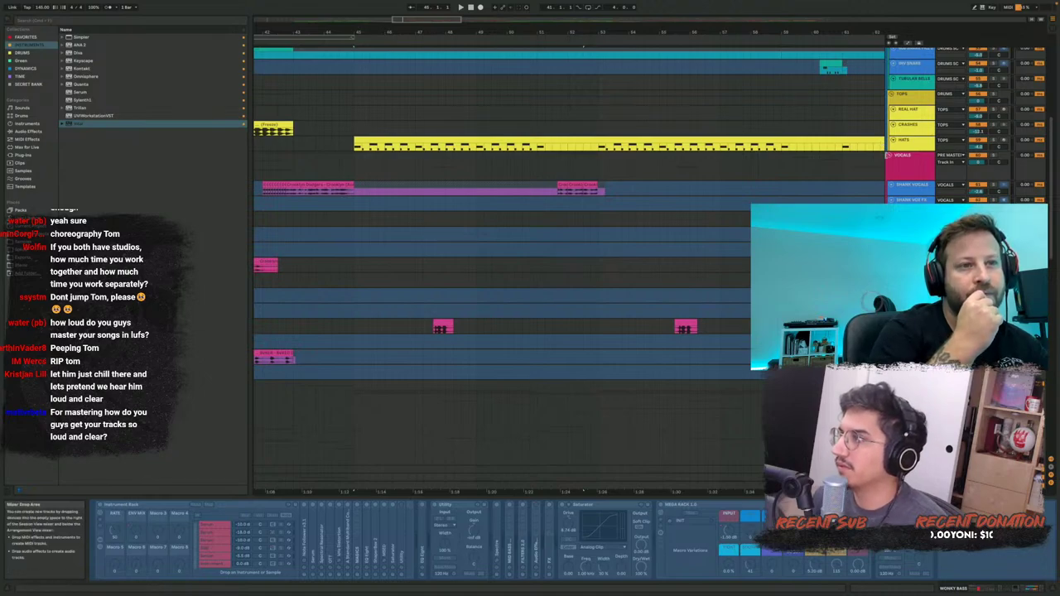
left_click(889, 154)
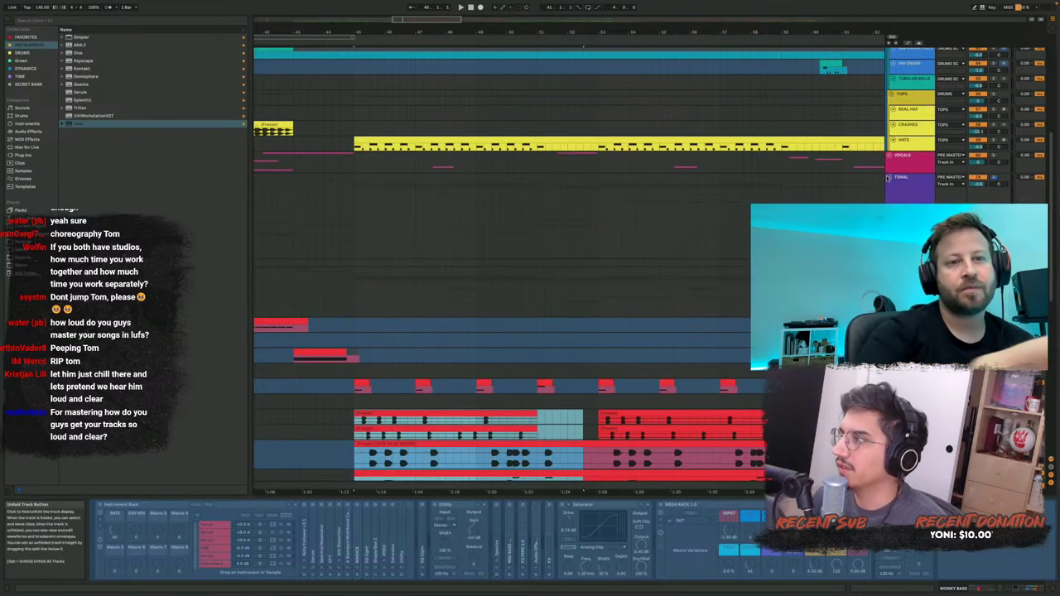
left_click(889, 177)
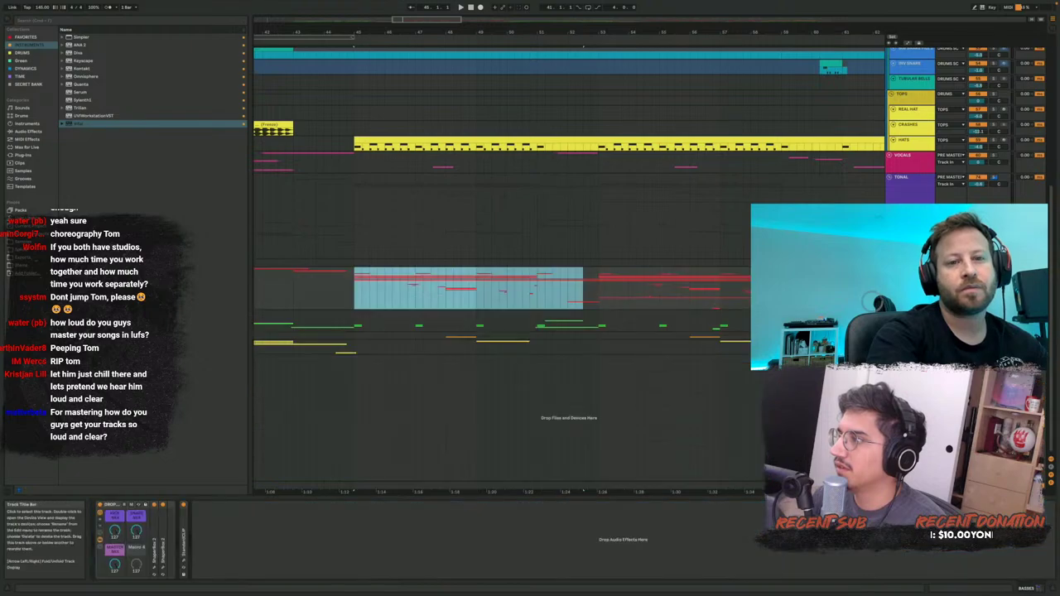
scroll(889, 193, "up", 5)
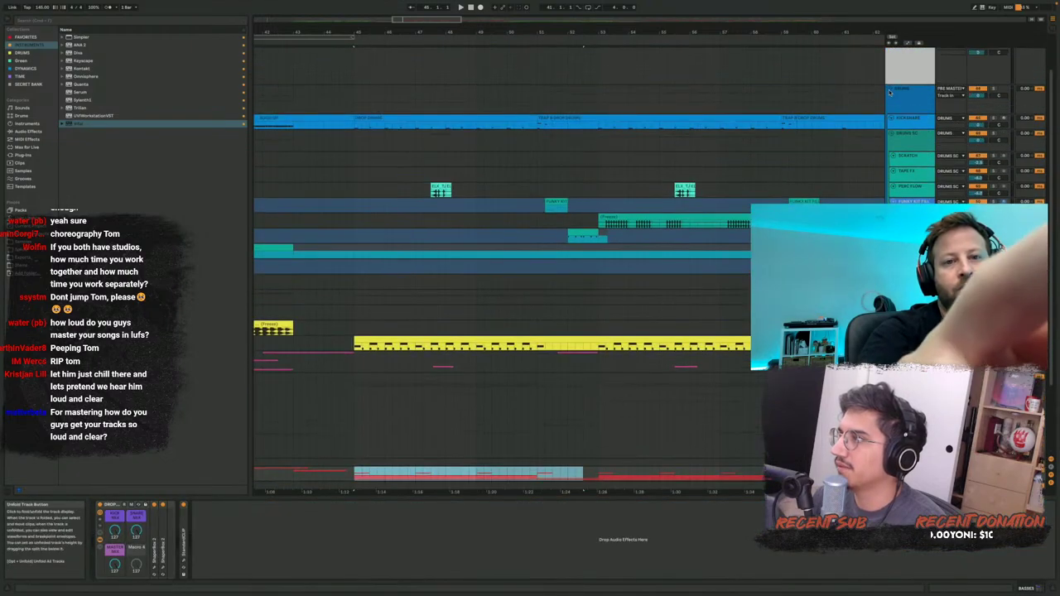
left_click(891, 90)
left_click(907, 144)
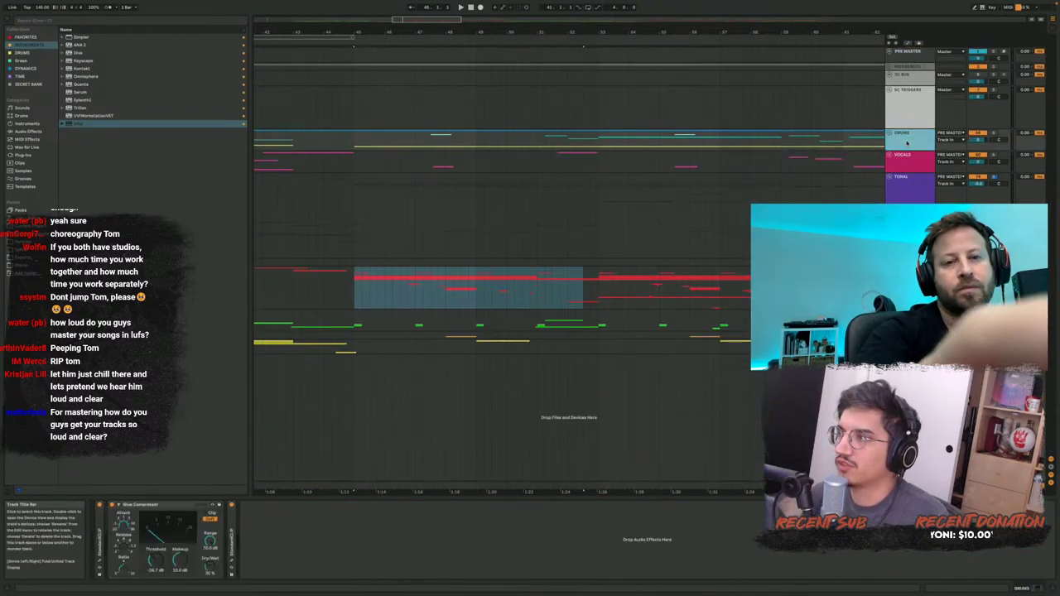
Bring up the master's SPAN analyzer, enlarge its window and place it over the middle of the arrangement
left_click(896, 143)
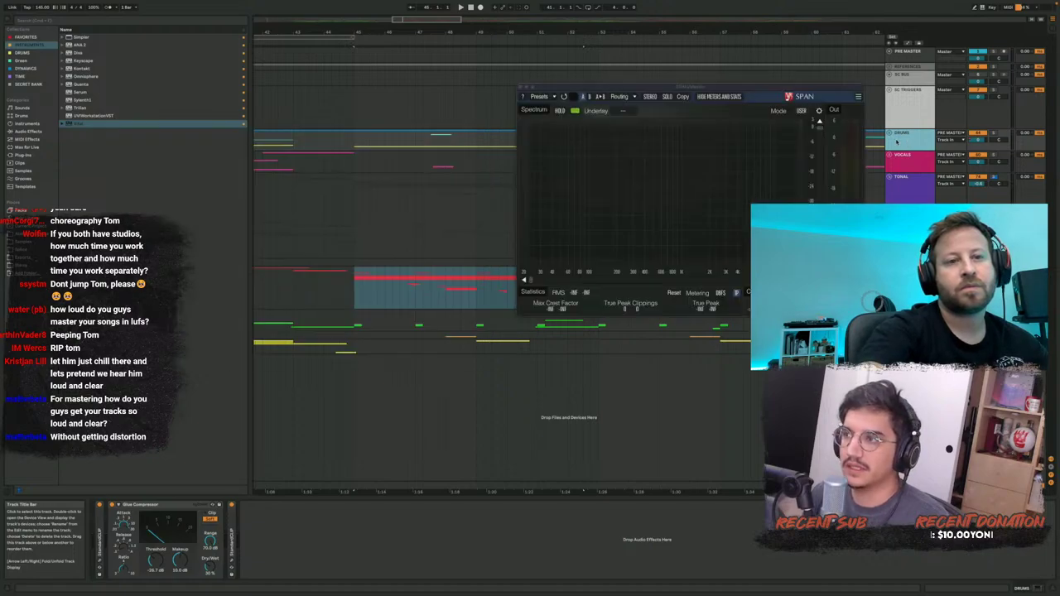
left_click_drag(634, 87, 520, 149)
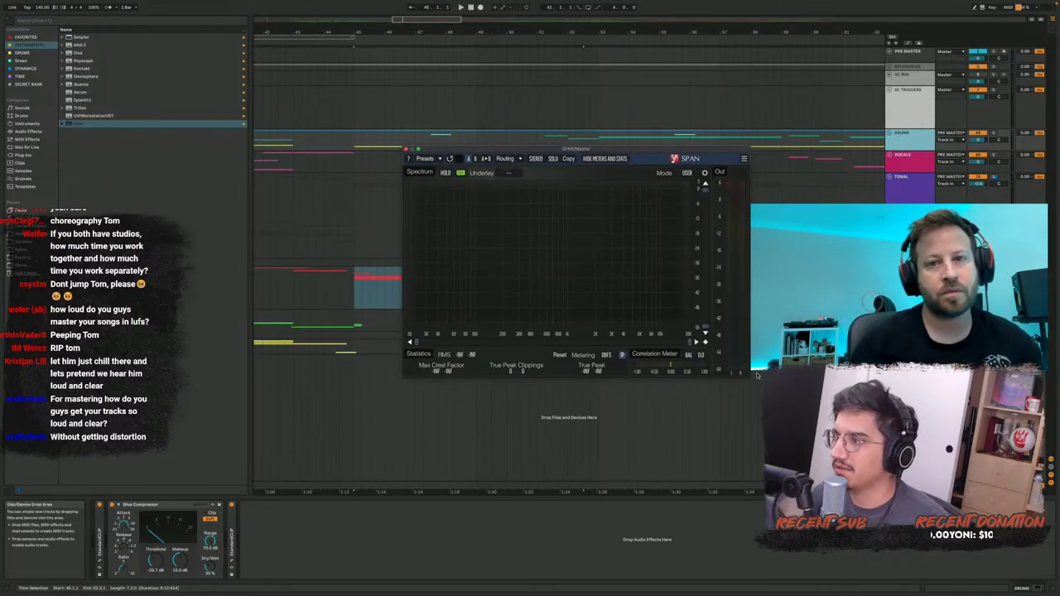
left_click_drag(748, 378, 820, 418)
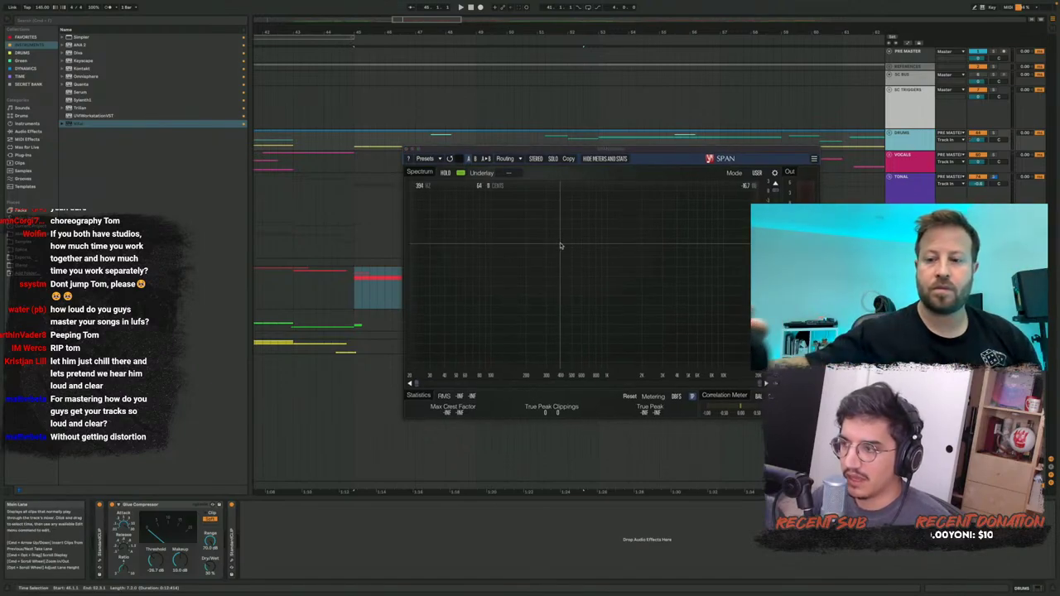
left_click_drag(644, 151, 610, 137)
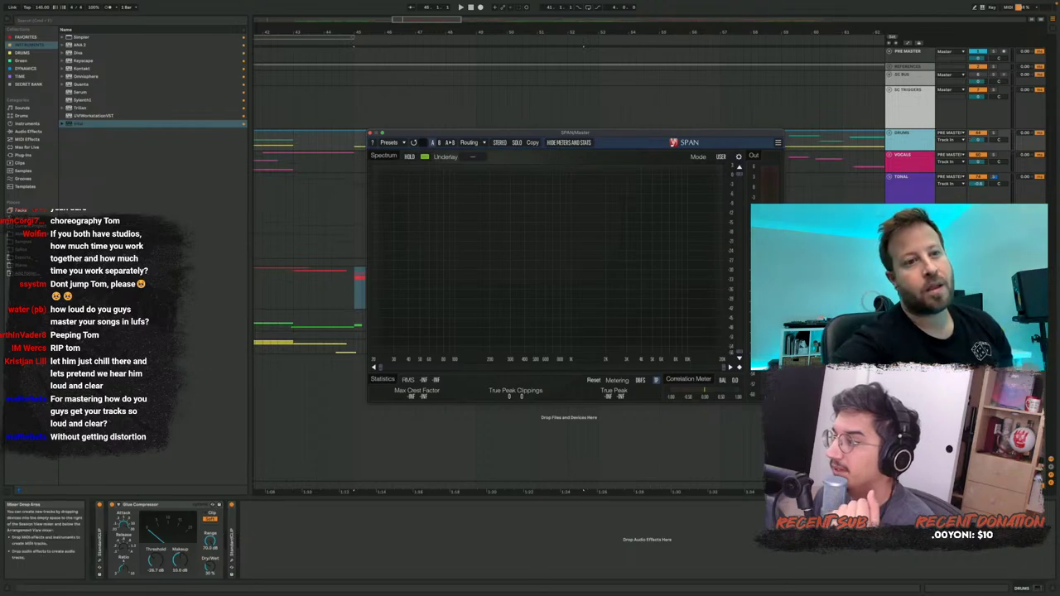
Show the Master track's devices and expand the ANALYZERS rack
left_click(910, 486)
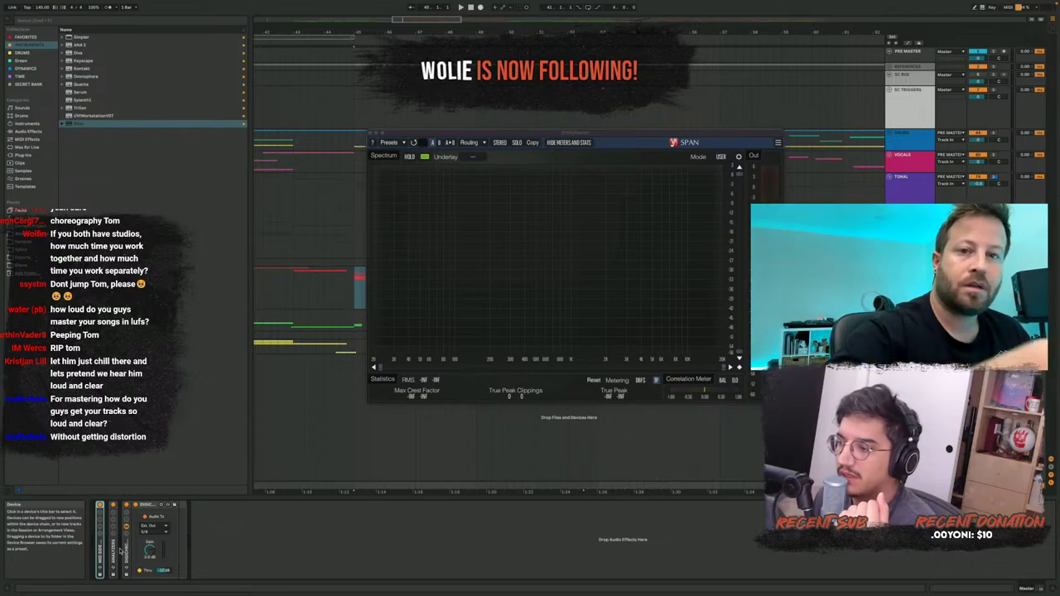
double_click(114, 551)
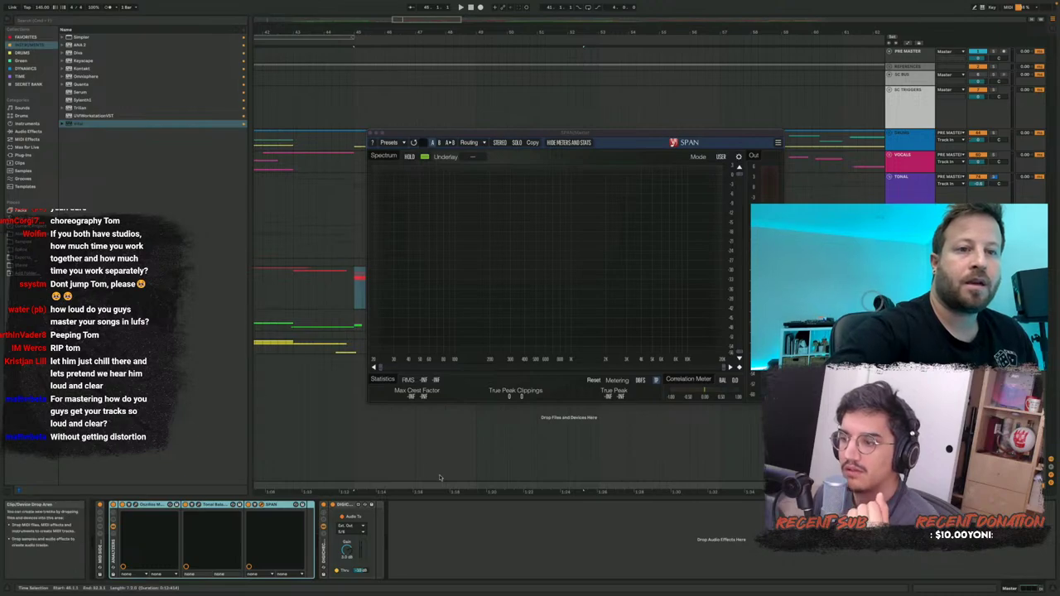
left_click(470, 518)
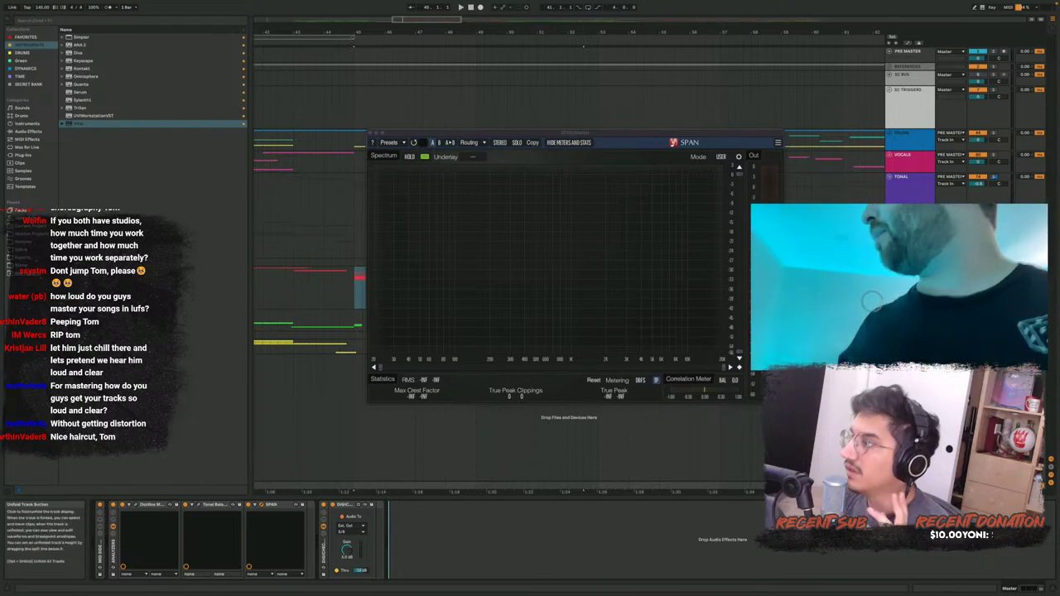
Play the drop from bar 45 with SPAN open, then solo the DRUMS group and play it briefly
left_click(914, 185)
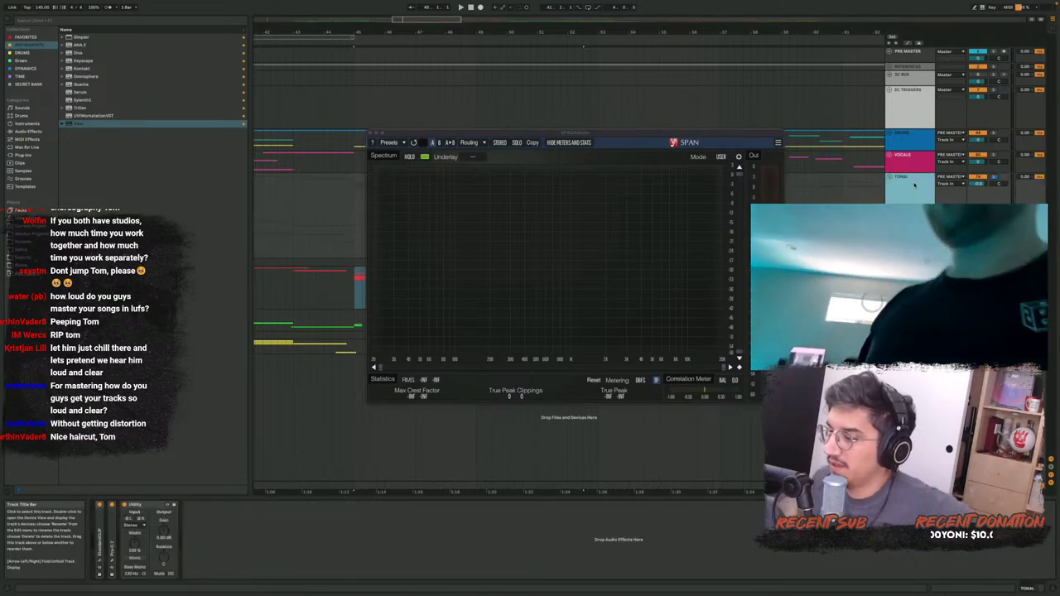
key("space")
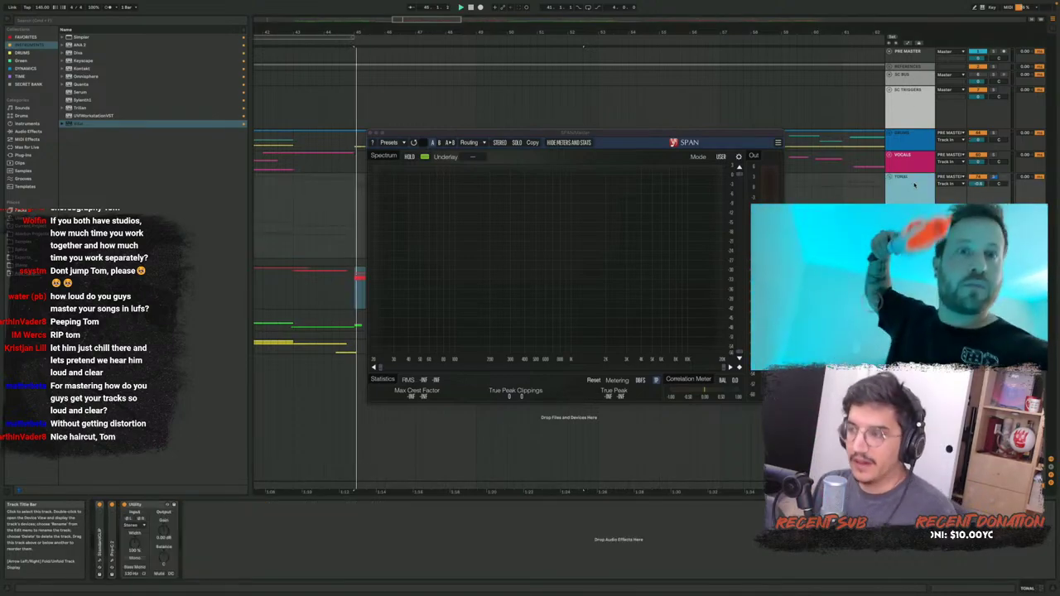
key("space")
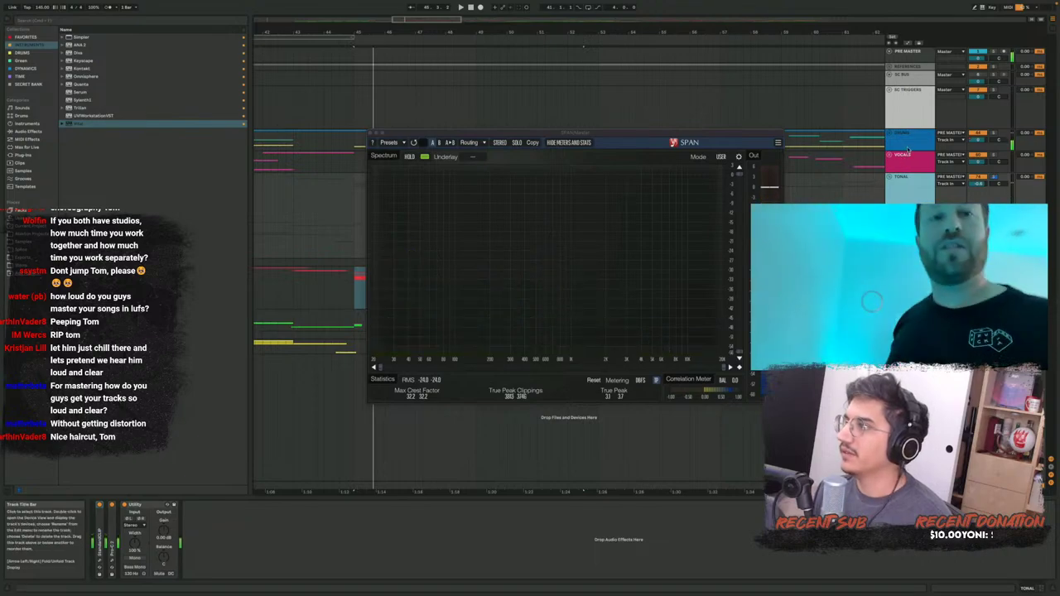
left_click(912, 136)
key("s")
key("space")
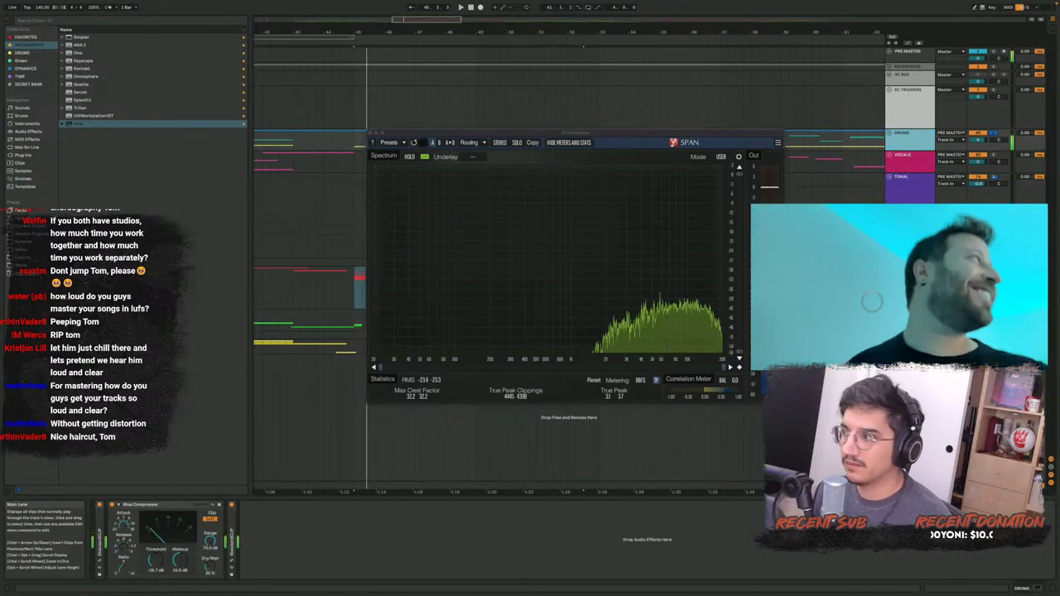
Open Oszillos Mega Scope and Tonal Balance Control from the Master's ANALYZERS rack and move the Tonal Balance window aside
left_click(911, 483)
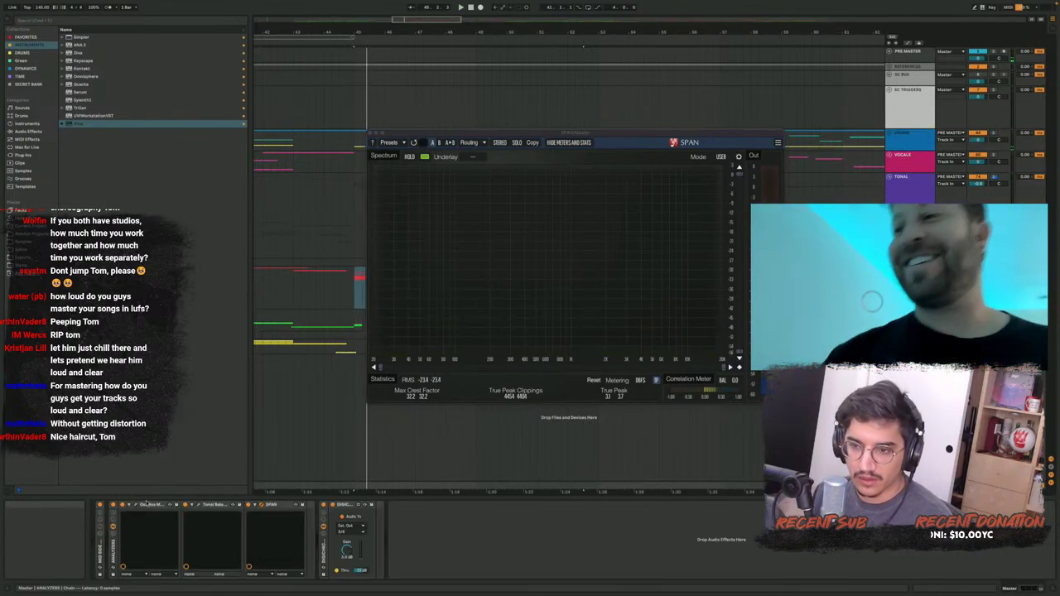
left_click(143, 506)
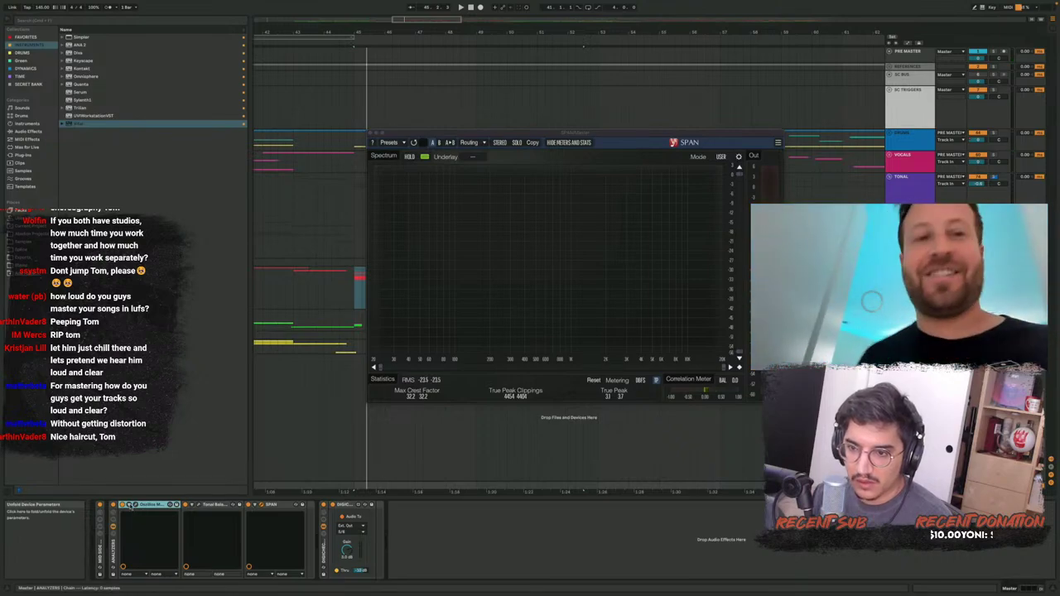
left_click(170, 504)
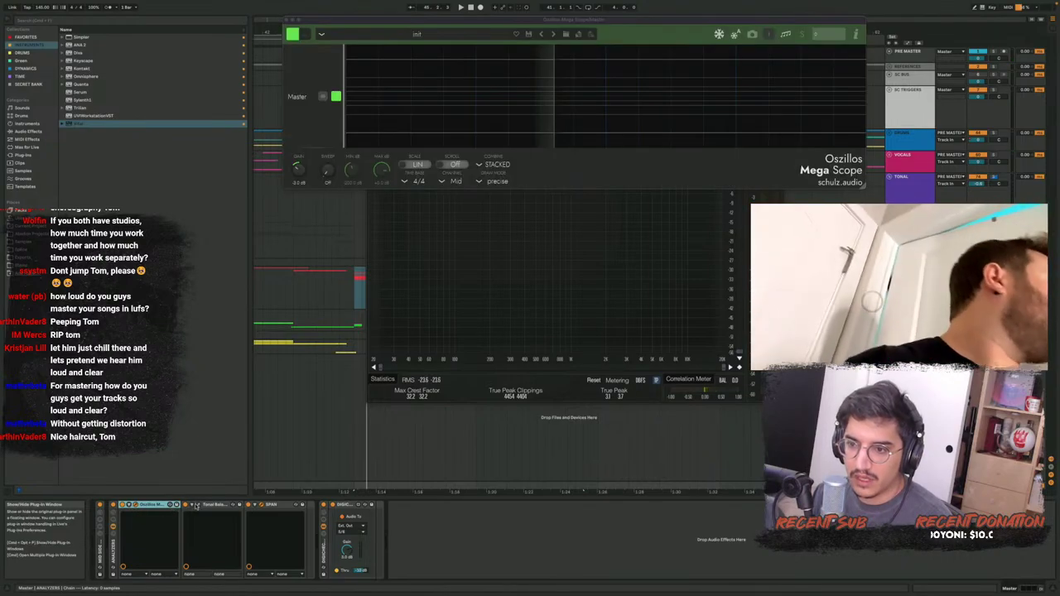
left_click(234, 504)
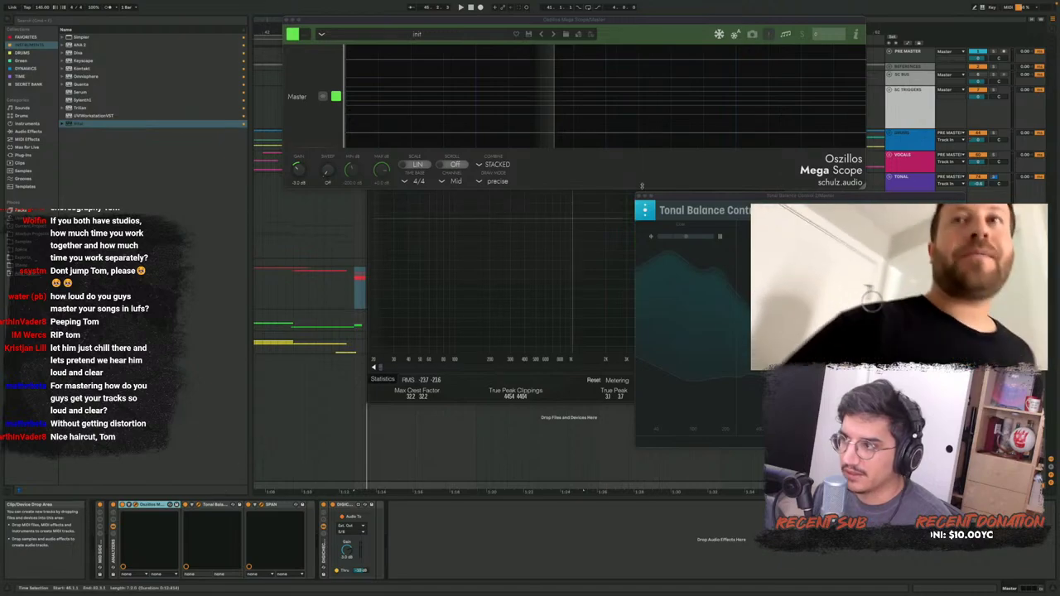
left_click_drag(763, 197, 801, 212)
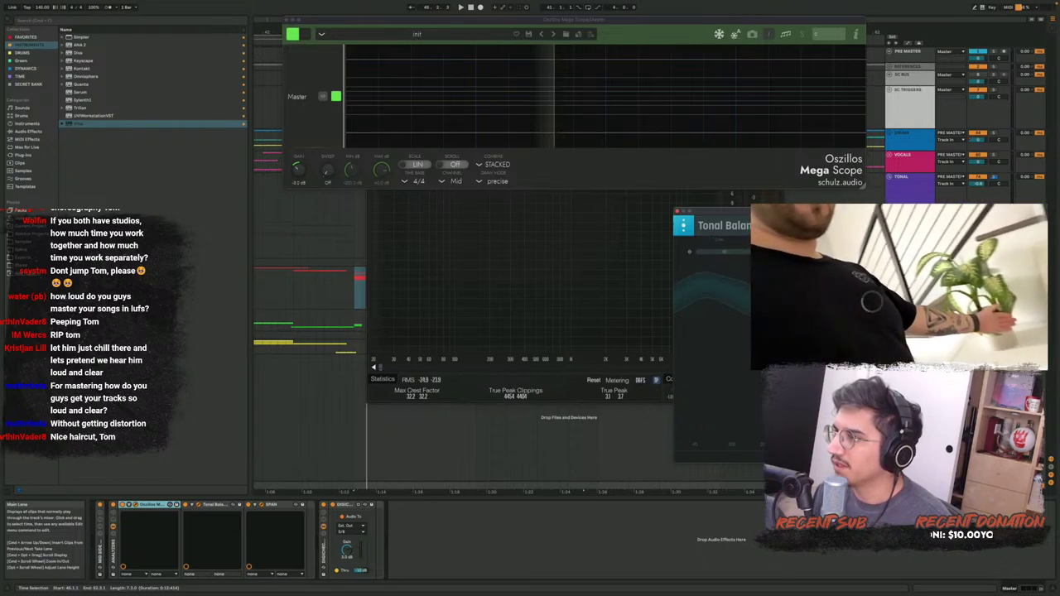
left_click_drag(801, 212, 851, 203)
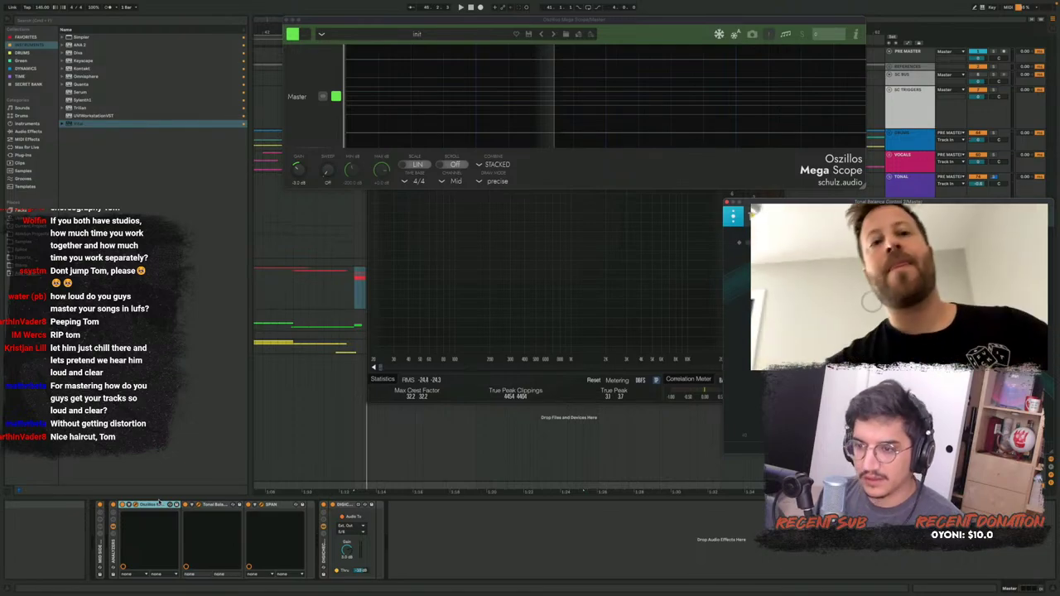
Look over the key mappings for the analyzer windows, and toggle the open plug-in windows off and on
key("super+k")
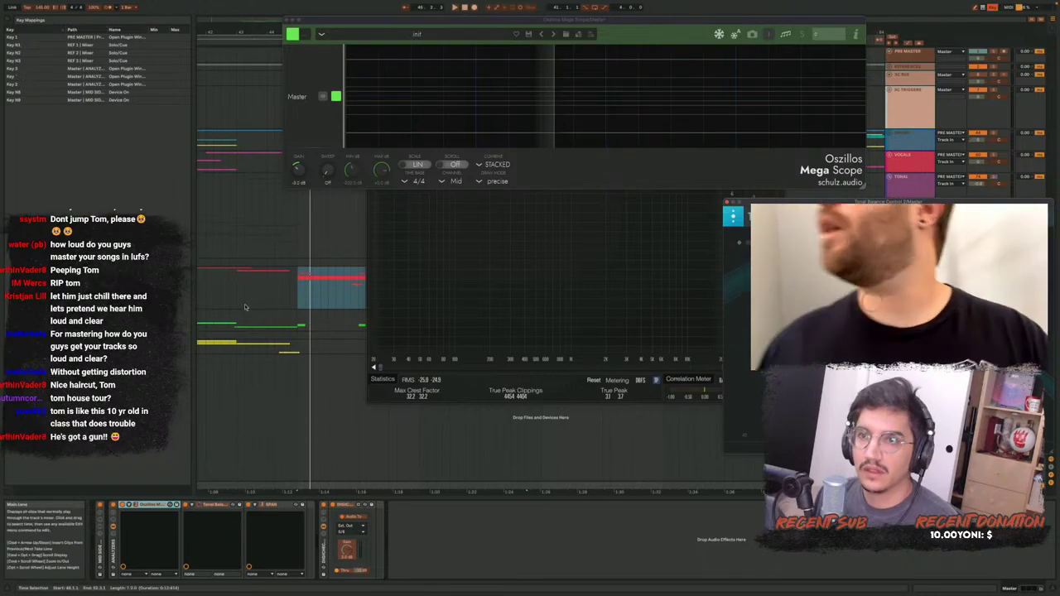
key("super+k")
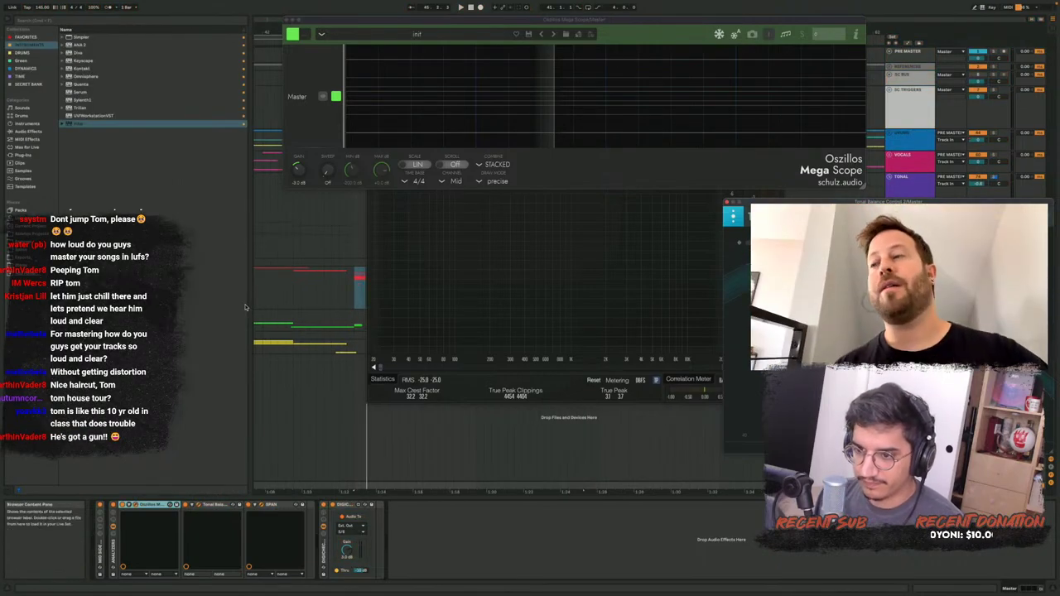
key("super+alt+p")
key("super+alt+p")
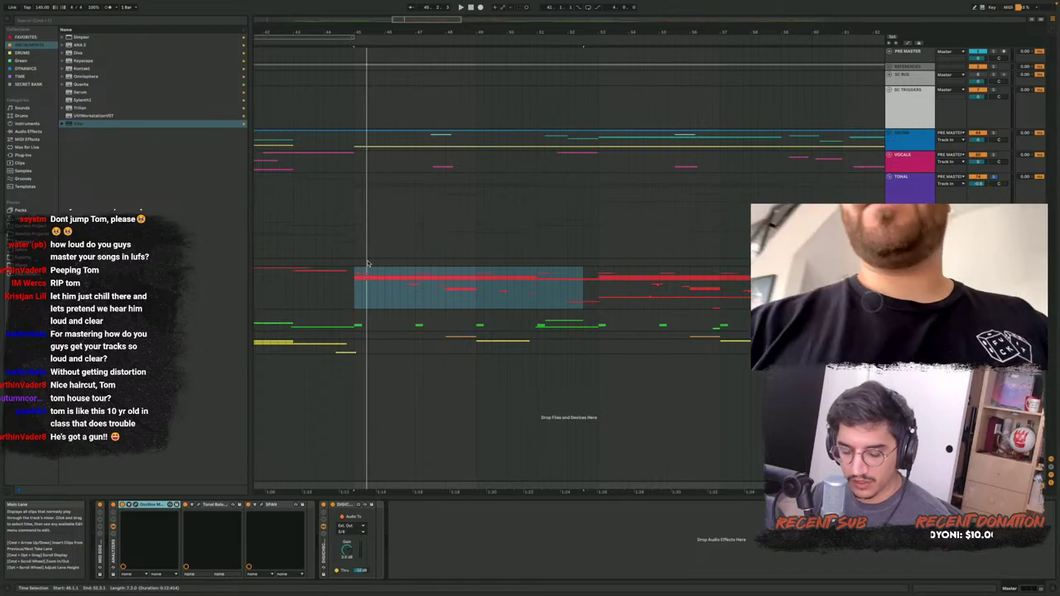
key("super+alt+p")
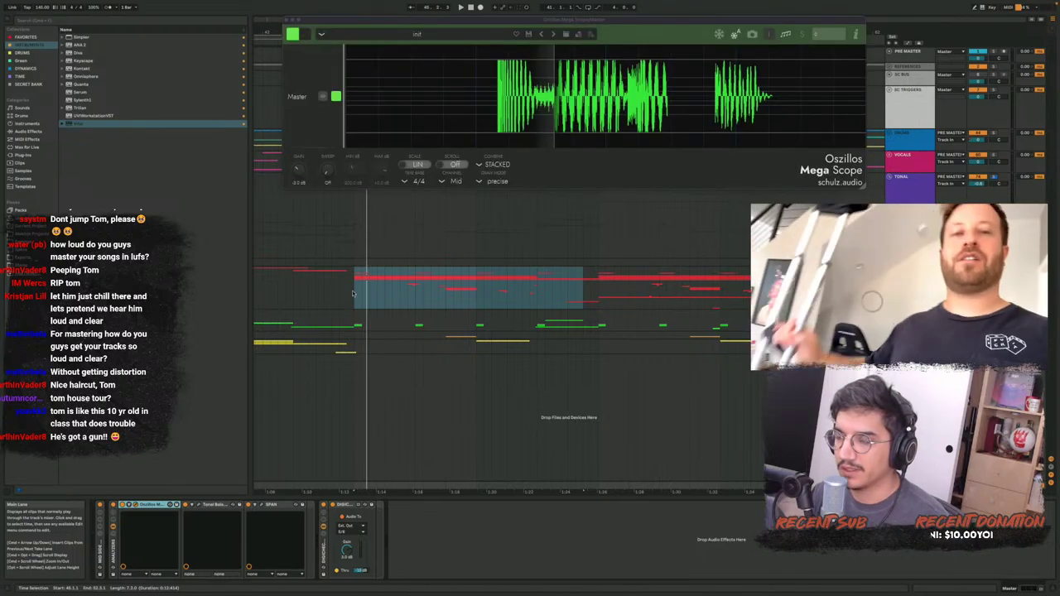
Place the insert marker at bar 45 on the BASSES group and toggle the plug-in windows repeatedly, leaving SPAN open
left_click(353, 293)
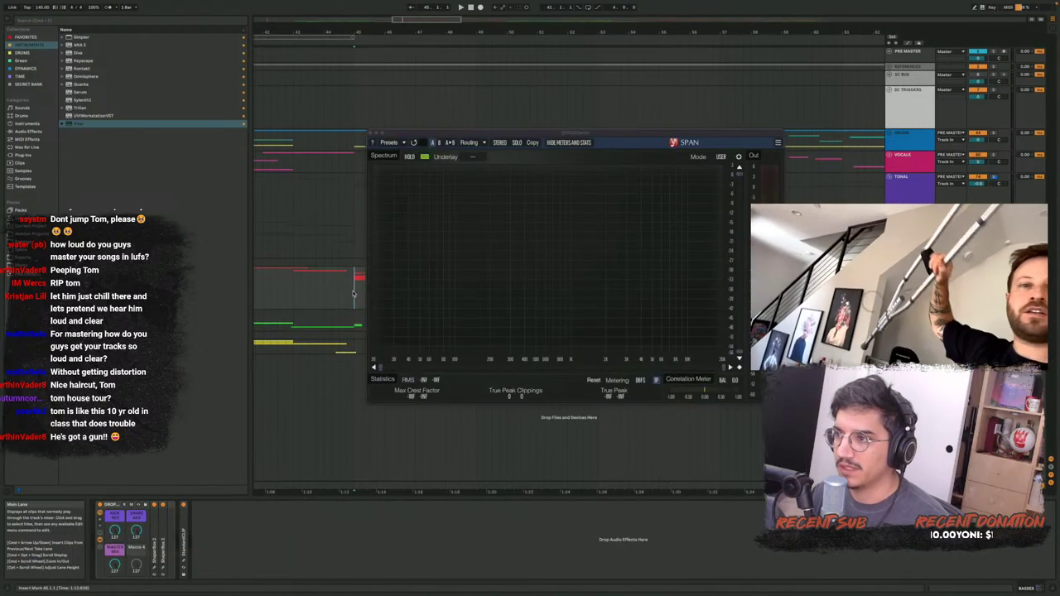
key("super+alt+p")
key("super+alt+p")
key("super+alt+p")
key("super+alt+p")
key("super+alt+p")
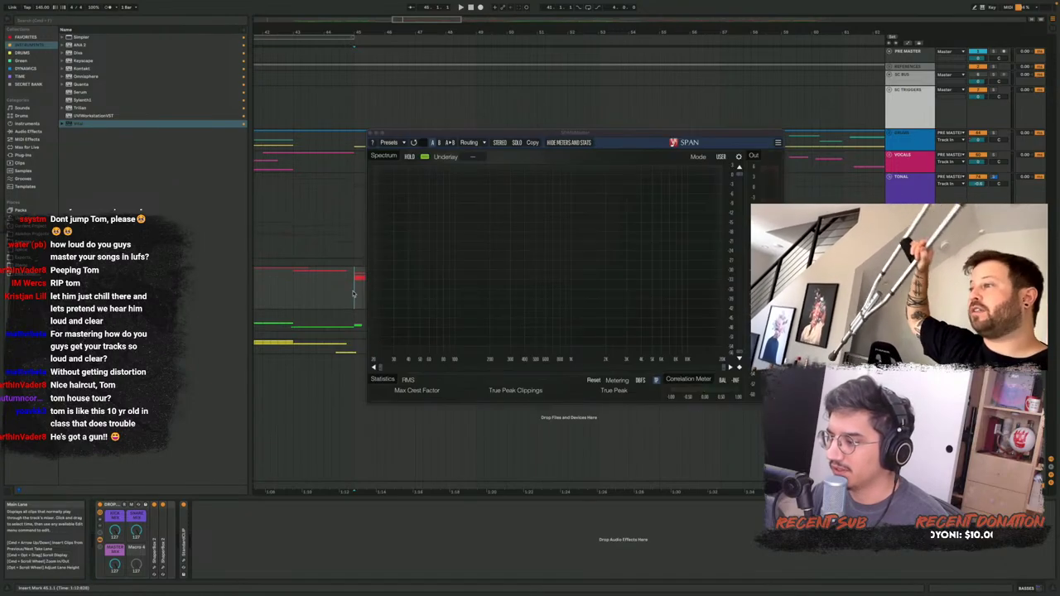
key("super+alt+p")
key("super+alt+p")
key("super+alt+p")
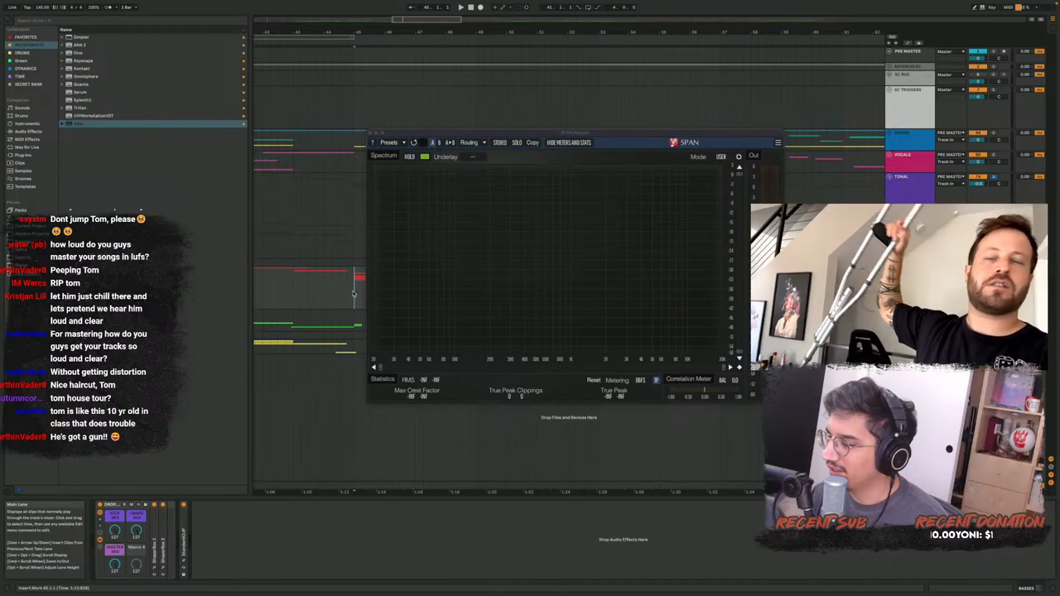
key("super+alt+p")
key("super+alt+p")
key("super+alt+p")
key("super+alt+p")
key("super+alt+p")
key("super+alt+p")
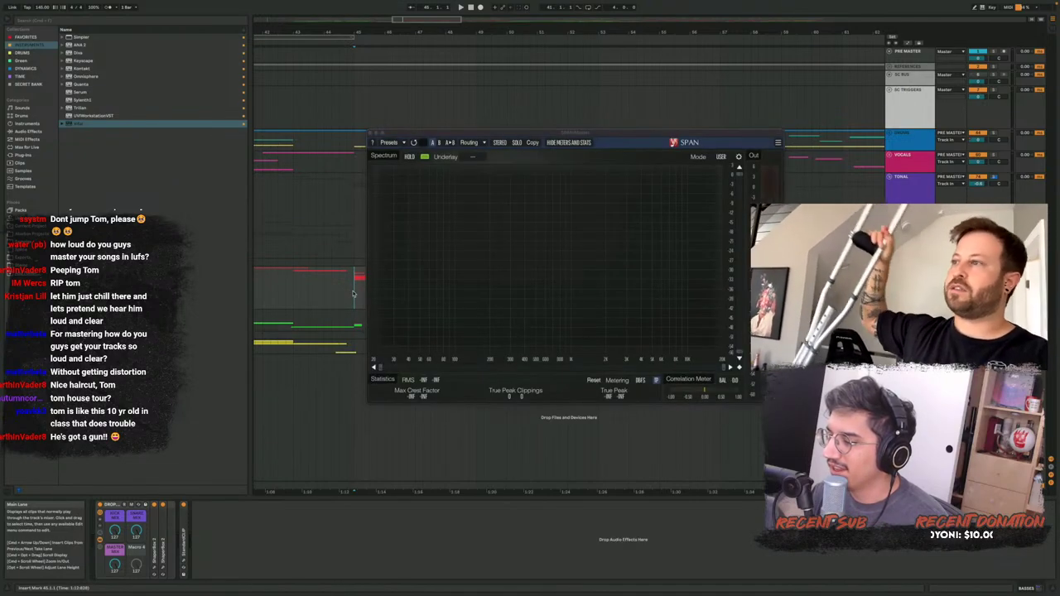
key("super+alt+p")
key("super+alt+p")
key("super+alt+p")
key("super+alt+p")
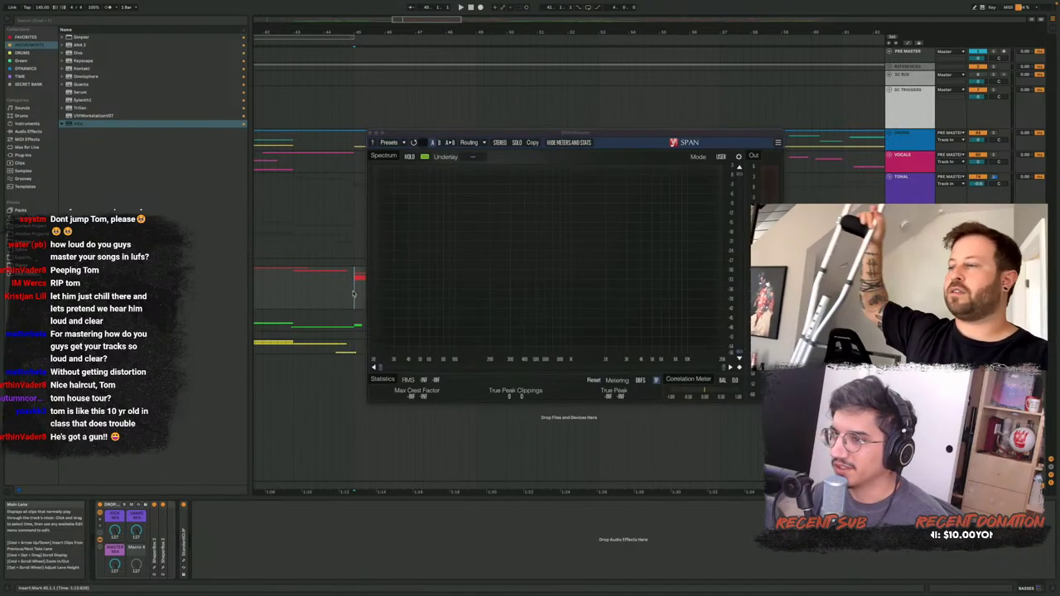
Play the DRUMS group from bar 45 with SPAN open, and replay it with the PRE MASTER's StandardCLIP window open
left_click(918, 138)
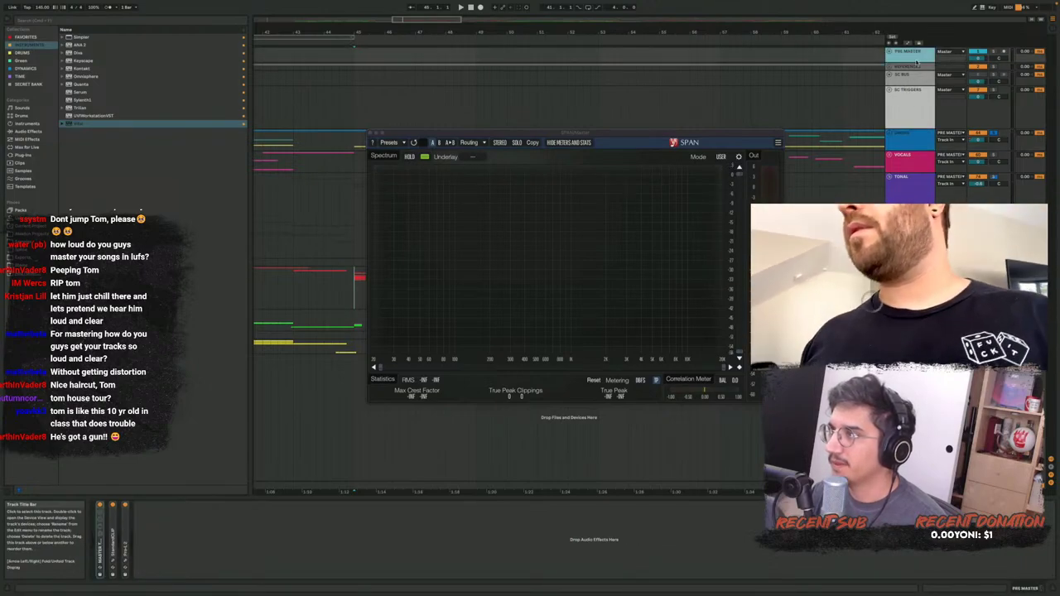
key("space")
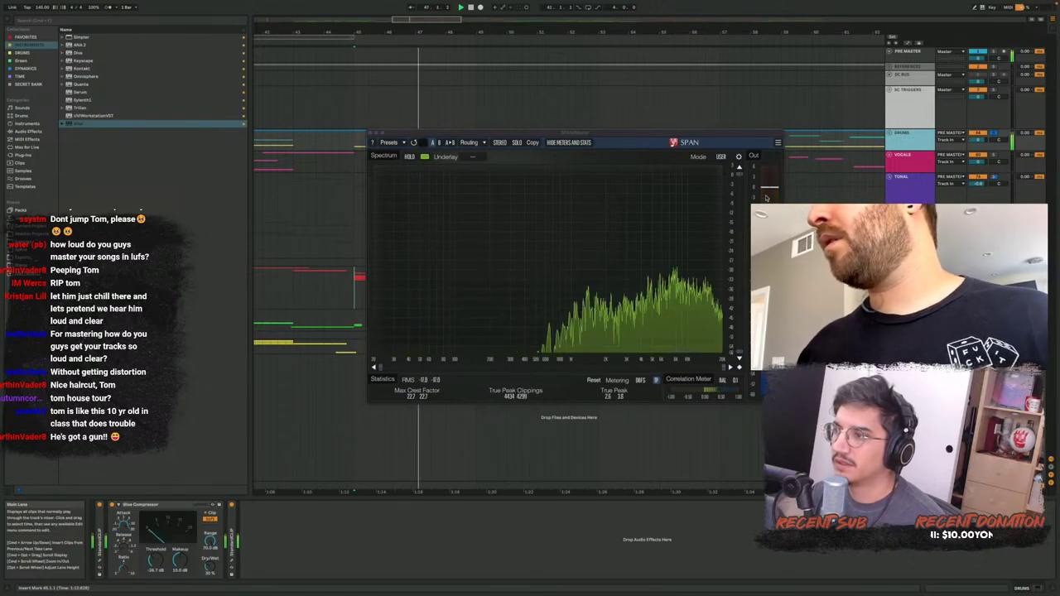
left_click(912, 53)
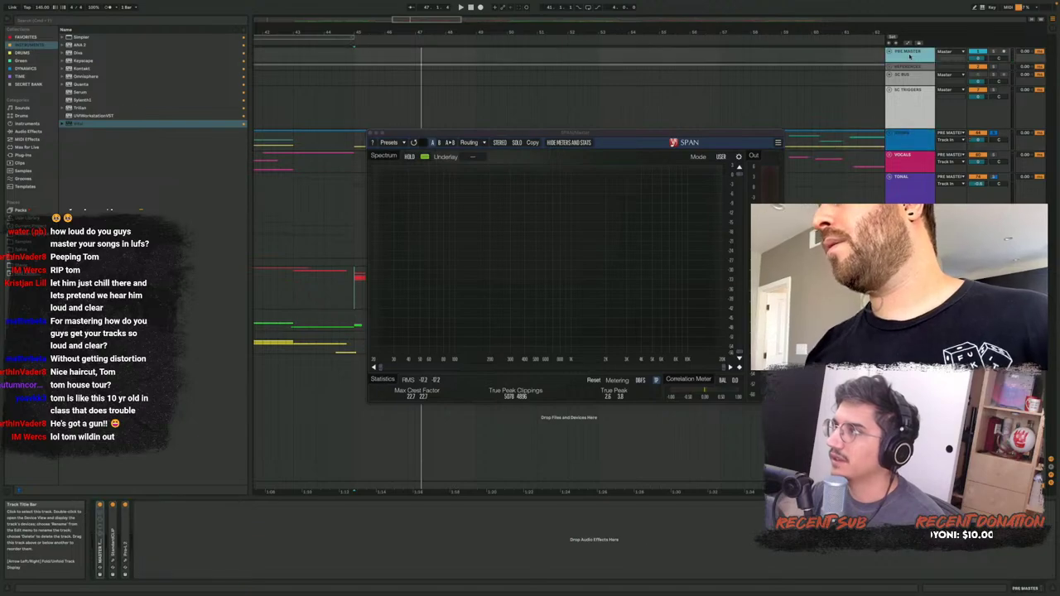
left_click(115, 556)
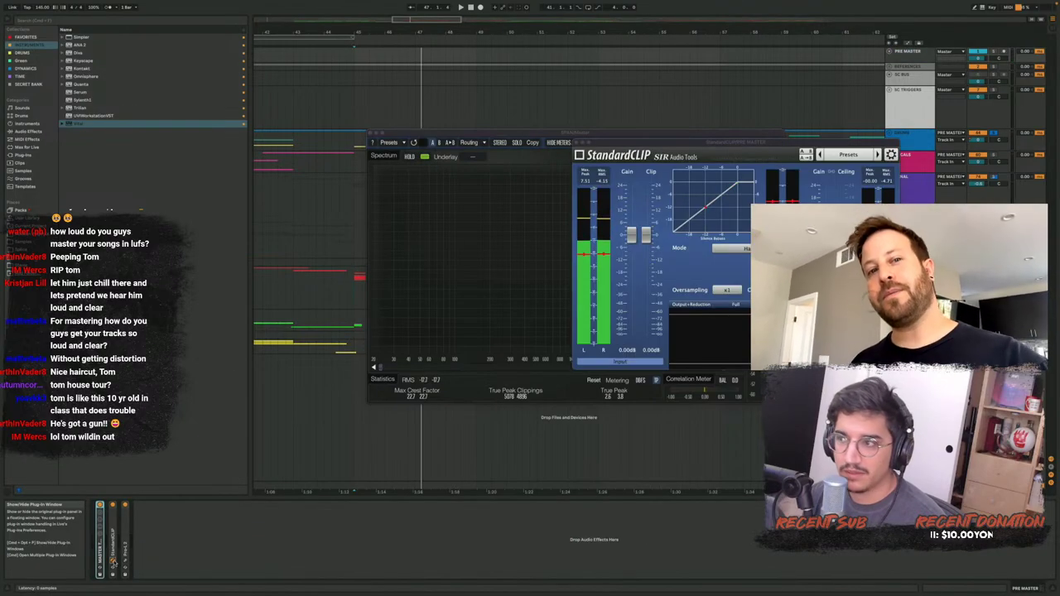
key("space")
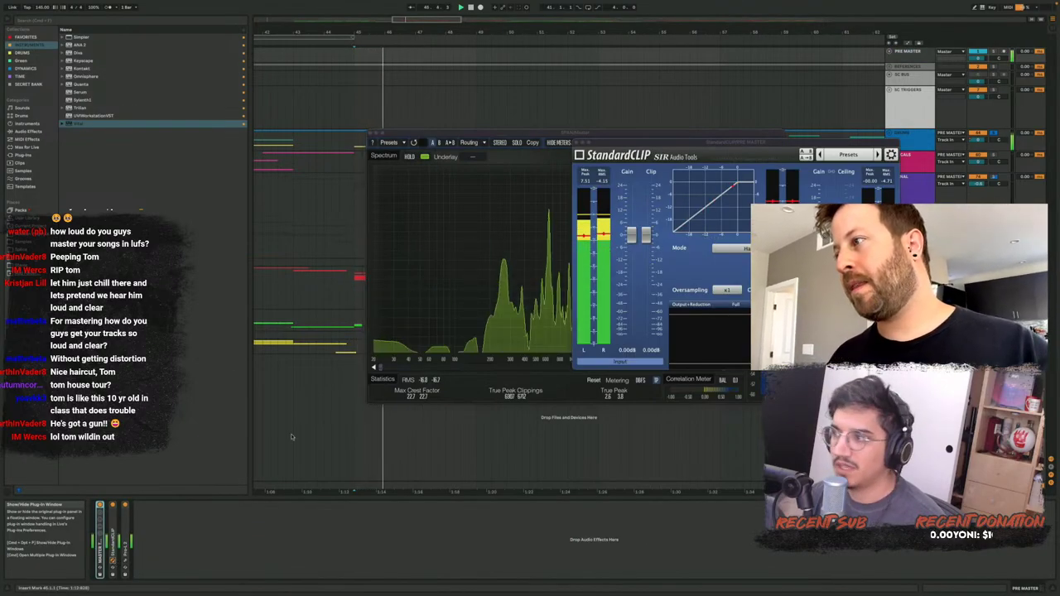
key("space")
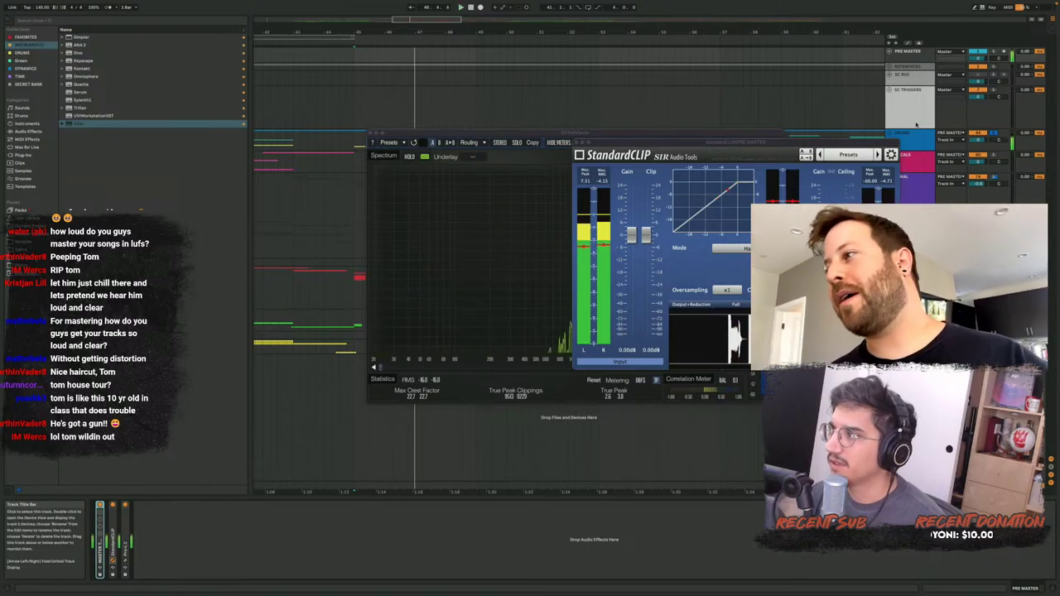
Inspect the DRUMS group's StandardCLIP plug-ins during playback, and close them along with the PRE MASTER's StandardCLIP and SPAN windows
left_click(909, 133)
left_click(233, 564)
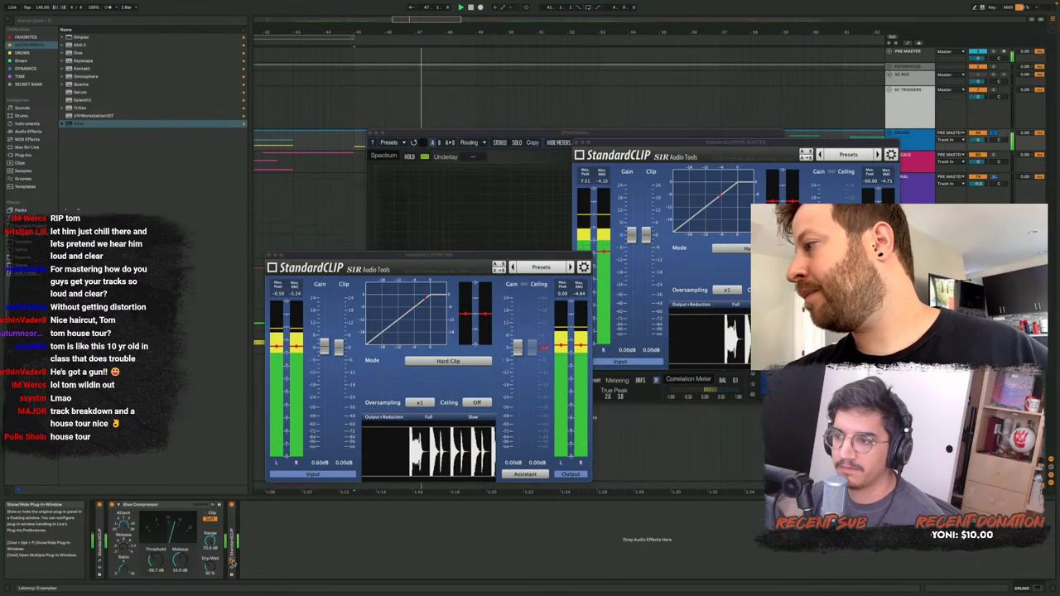
left_click(233, 564)
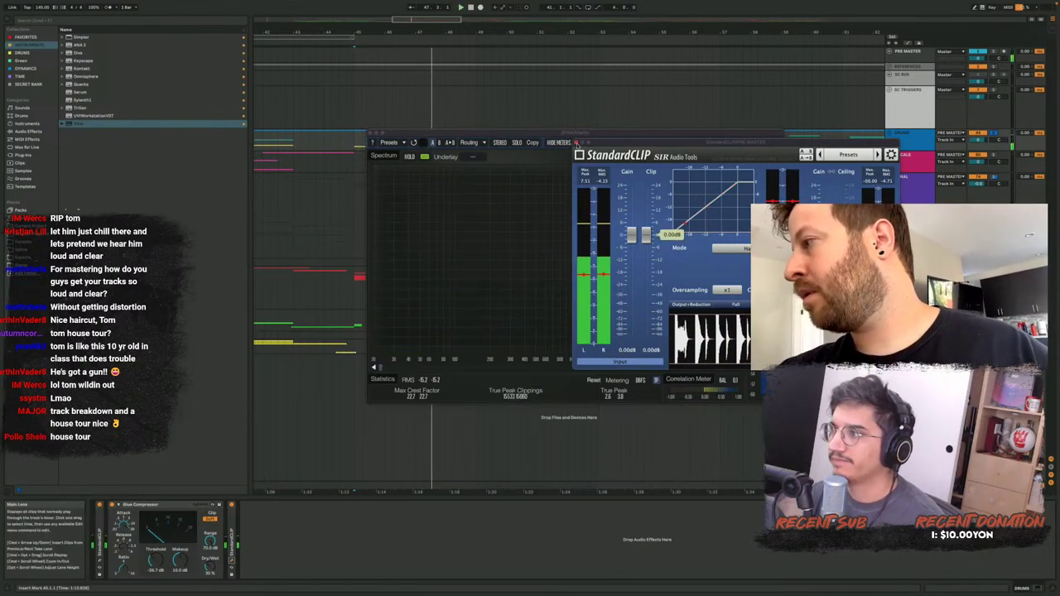
left_click(232, 565)
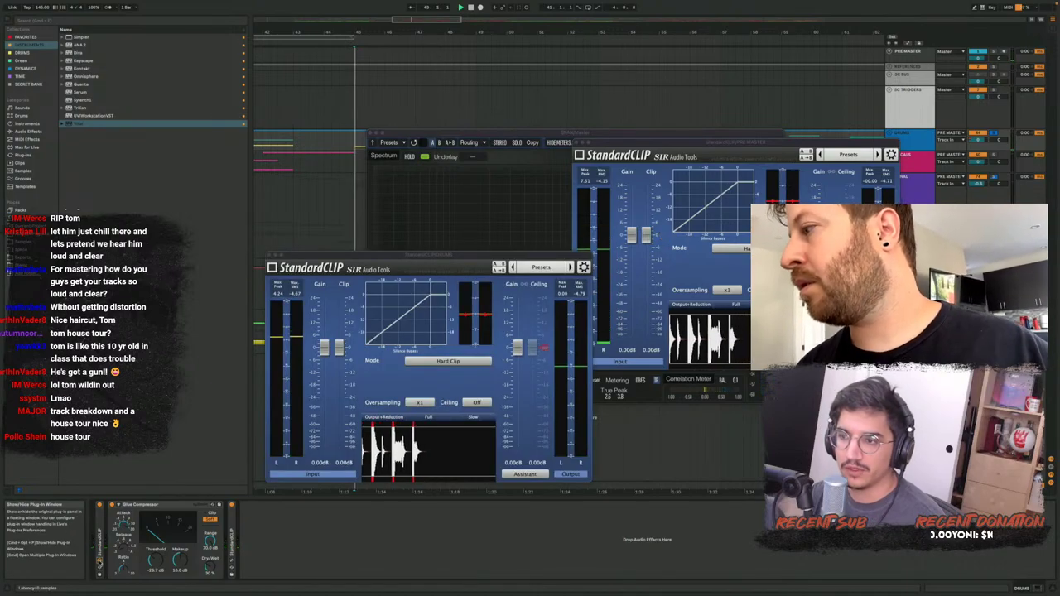
left_click(233, 564)
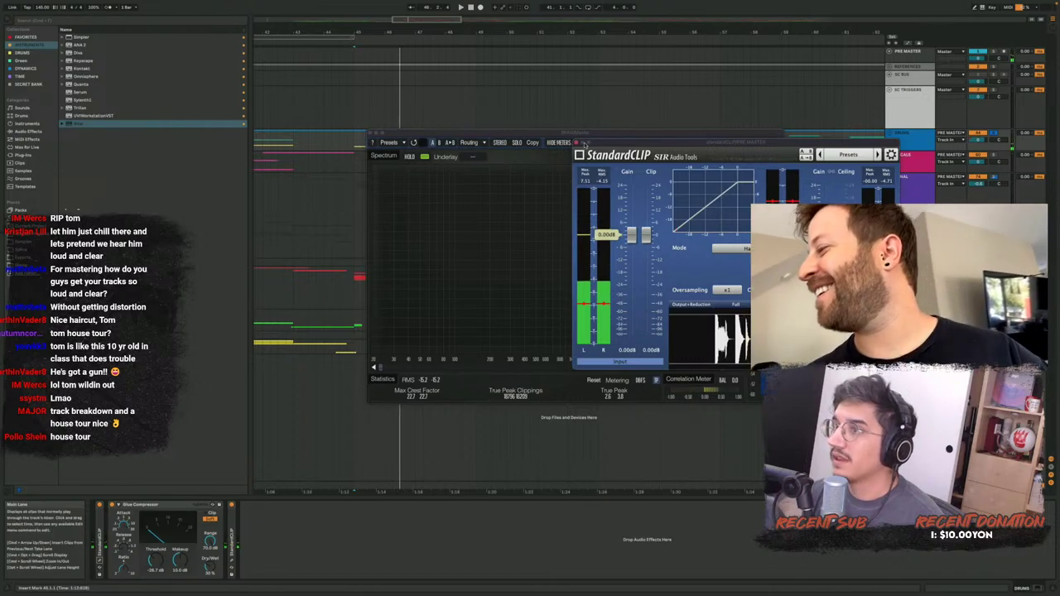
left_click(574, 144)
left_click(371, 134)
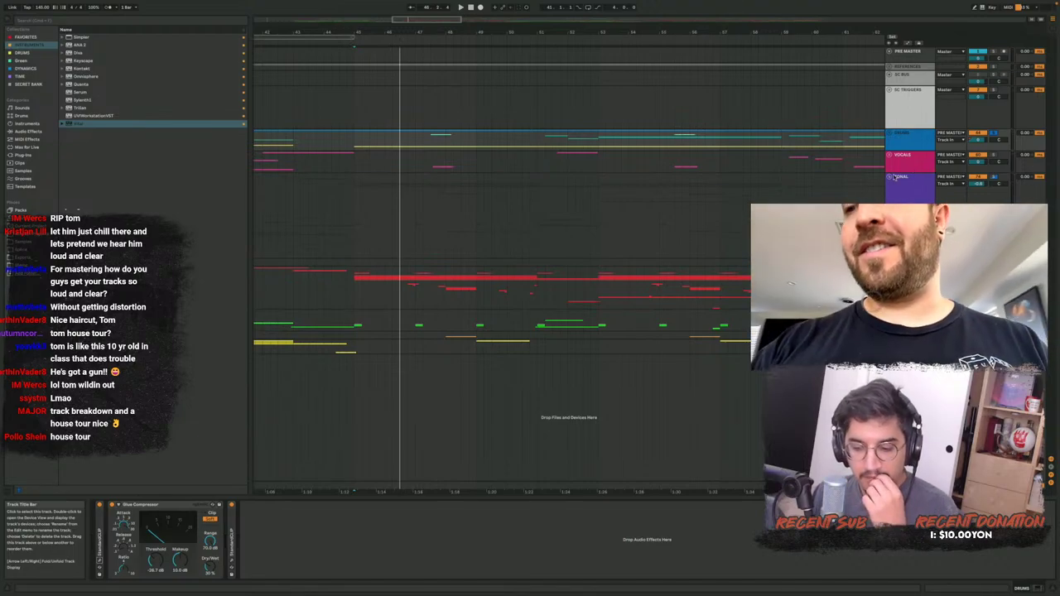
Show the BASSES group's devices, reopen SPAN and play the basses from bar 45 to check their level
left_click(909, 272)
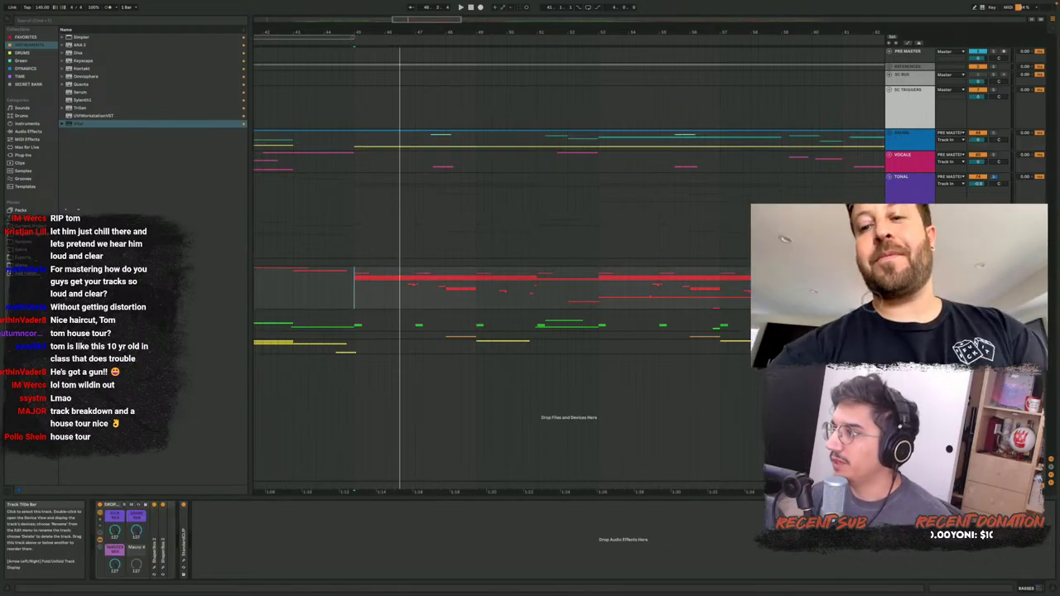
key("super+alt+p")
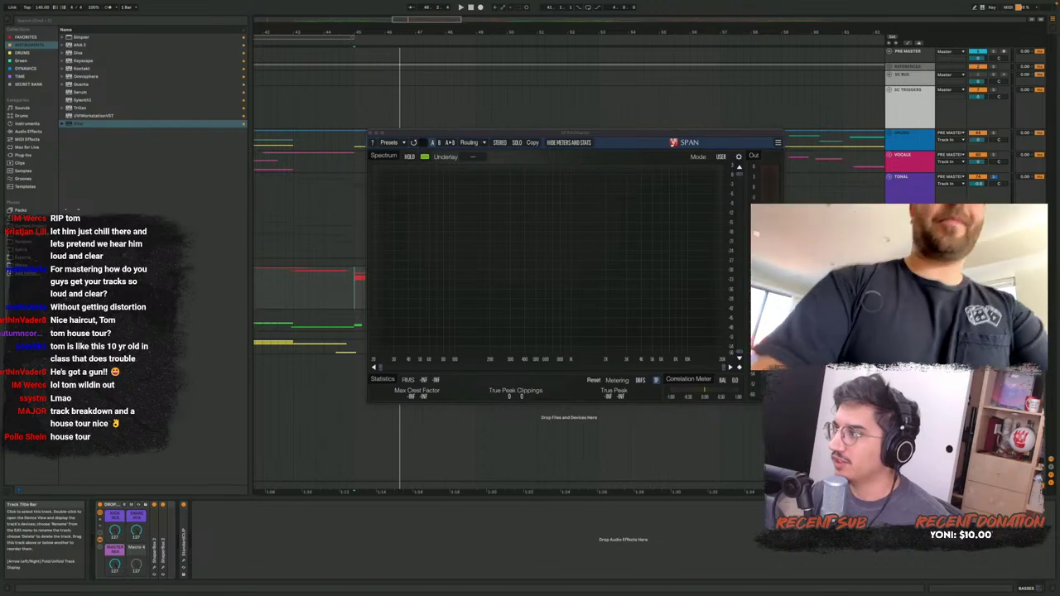
key("space")
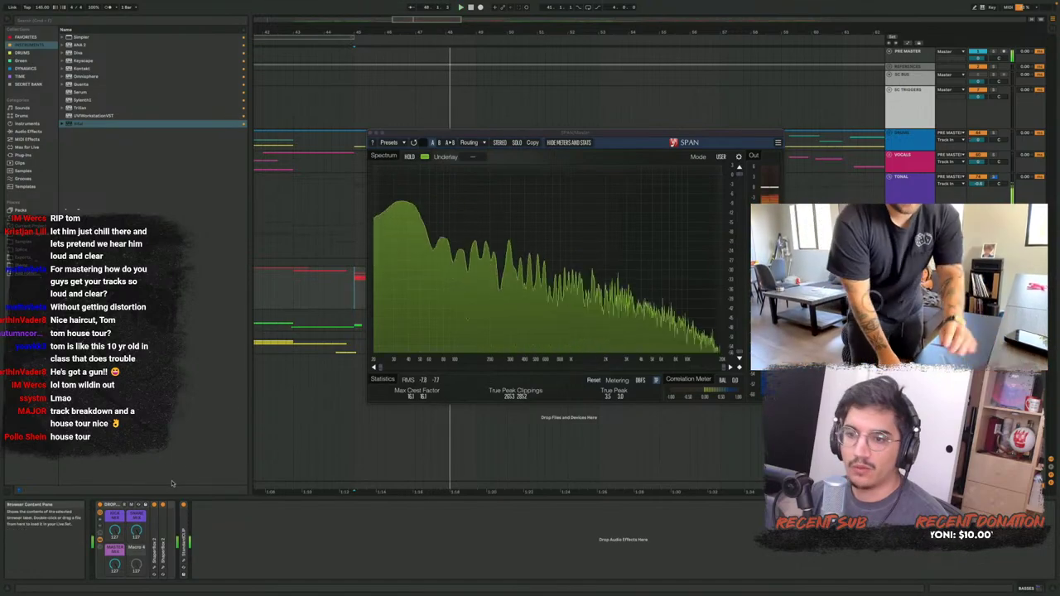
key("space")
Inspect both ShaperBox sidechain curves in the BASSES group's DROP SC rack during playback, and close their windows
left_click(163, 570)
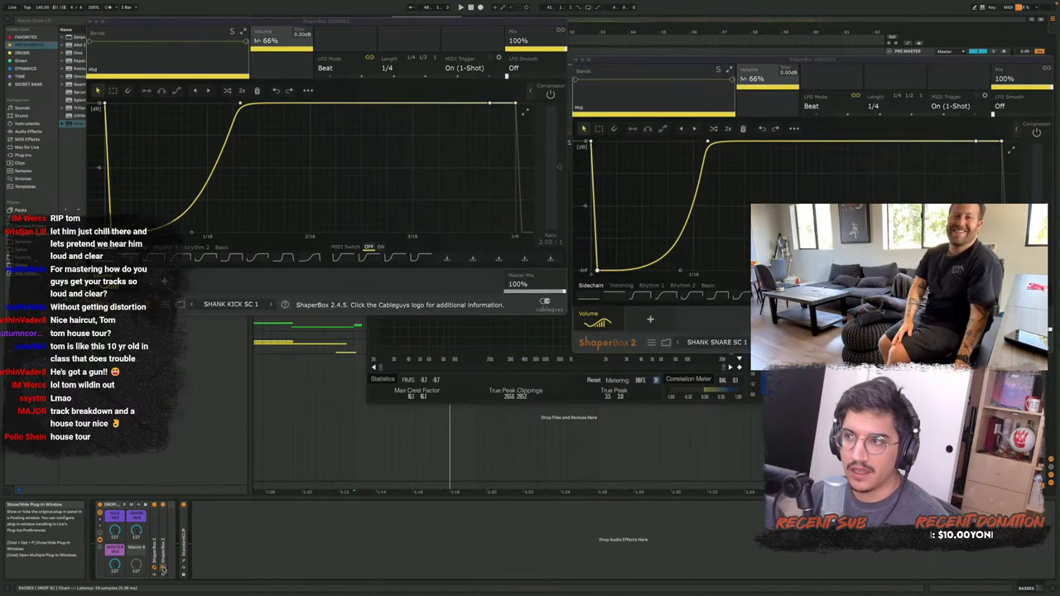
key("space")
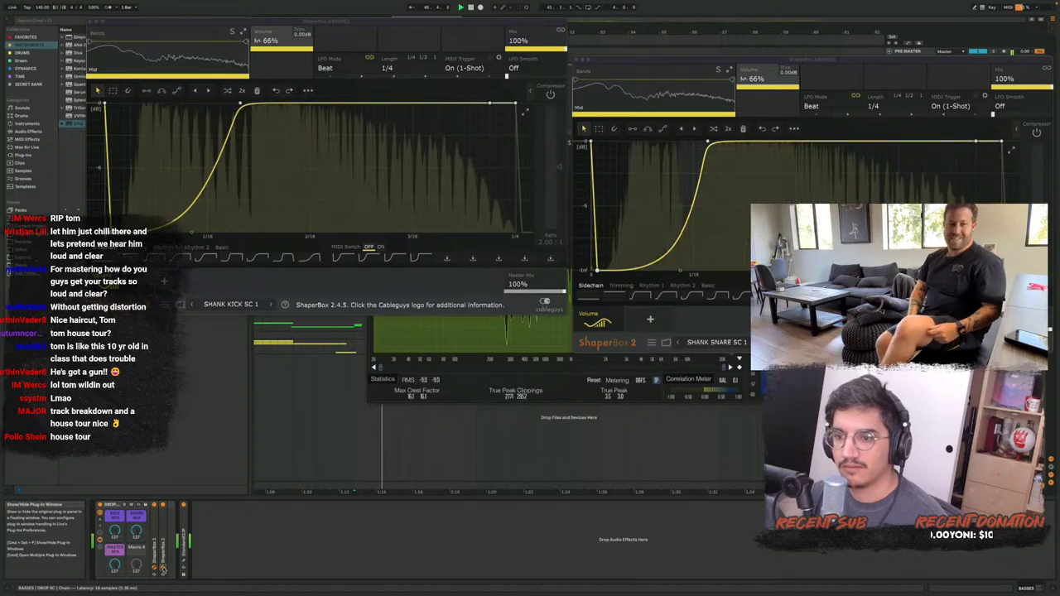
left_click(163, 569)
left_click(154, 569)
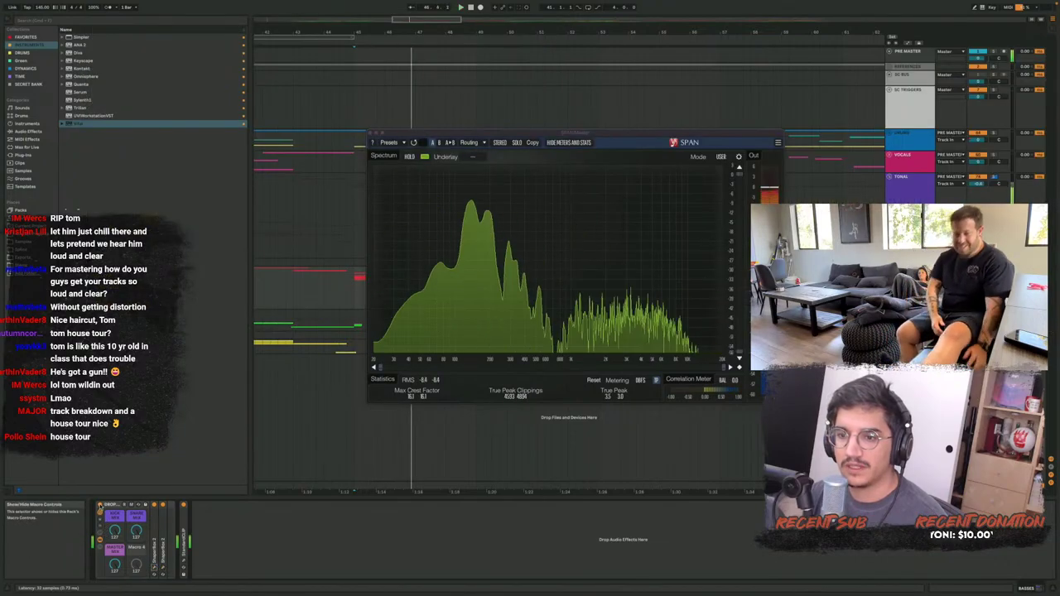
Bypass the BASSES group's DROP SC rack to hear the basses without sidechaining, re-enable it and stop playback
left_click(100, 505)
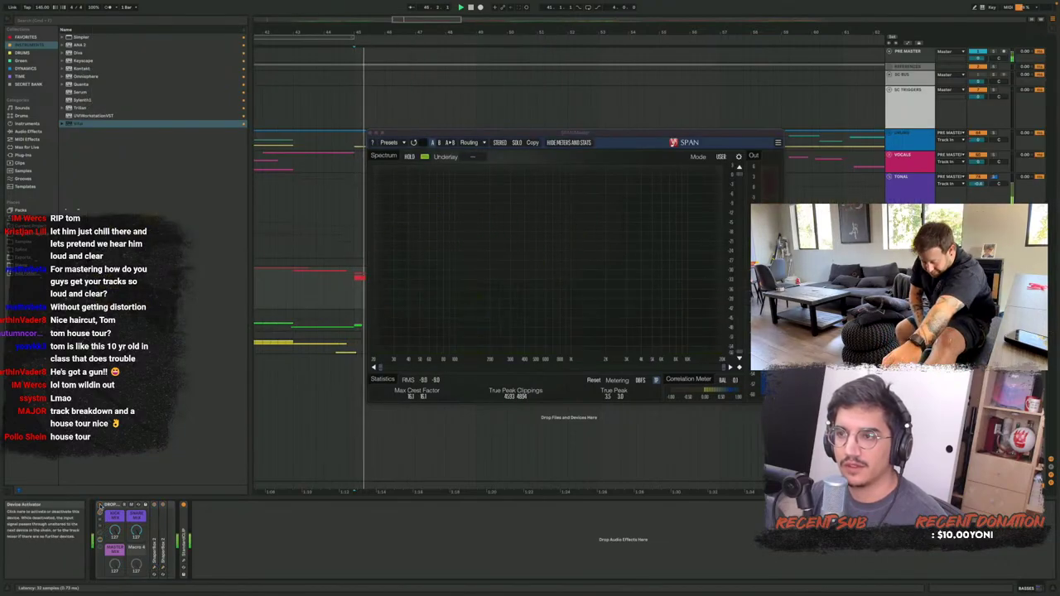
left_click(100, 505)
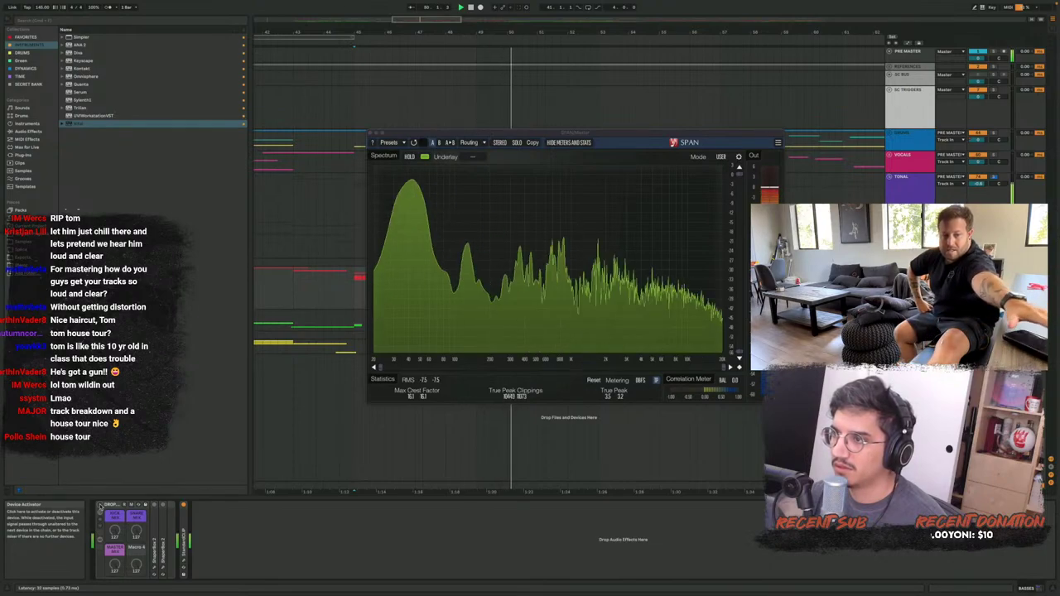
key("space")
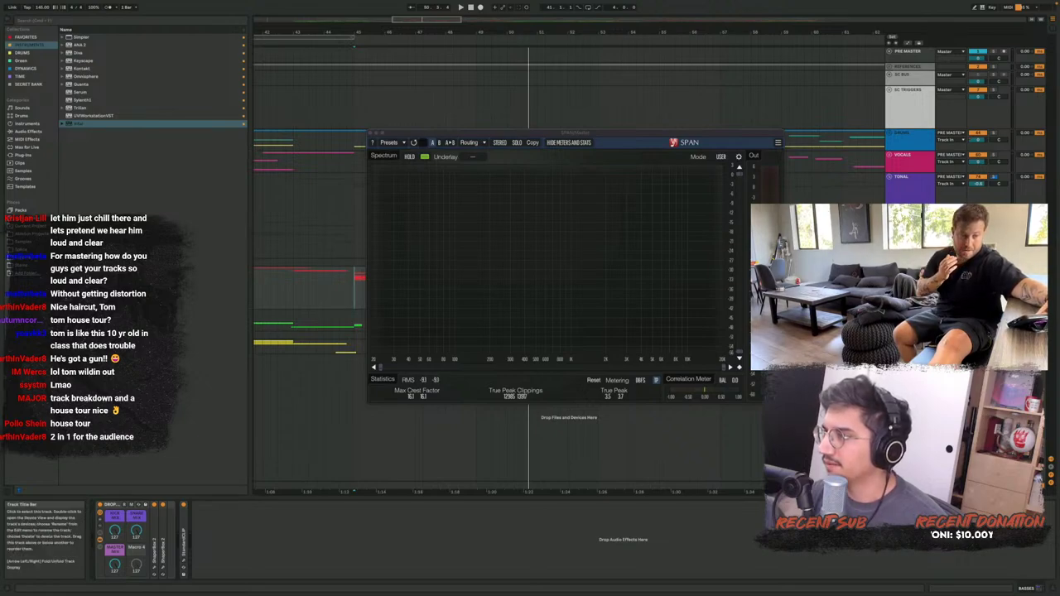
Review the DRUMS and PRE MASTER device chains, and play the mix from bar 45 while checking SPAN's RMS reading
left_click(907, 177)
left_click(904, 147)
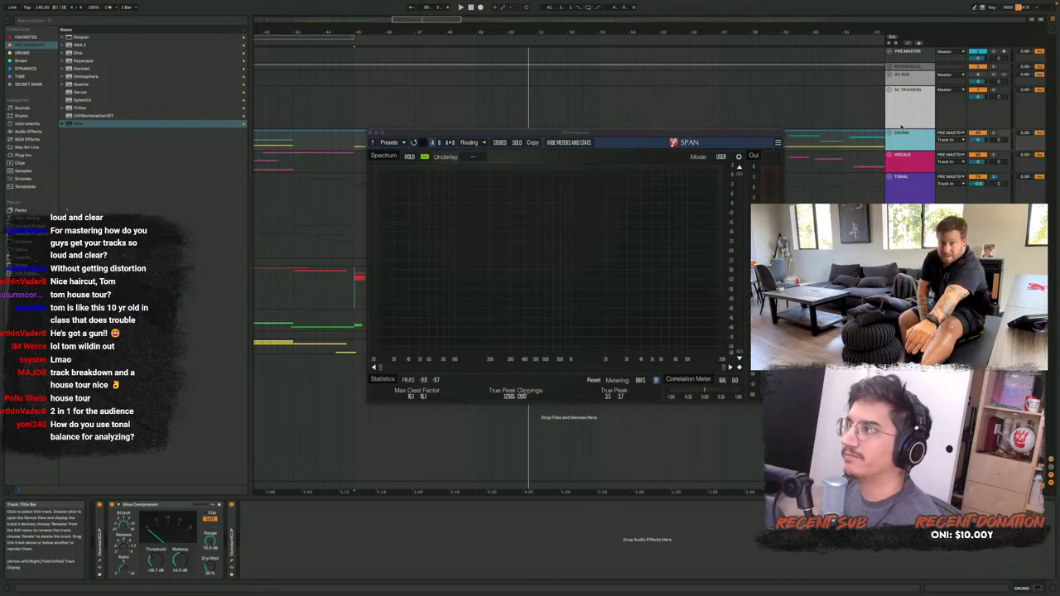
left_click(921, 56)
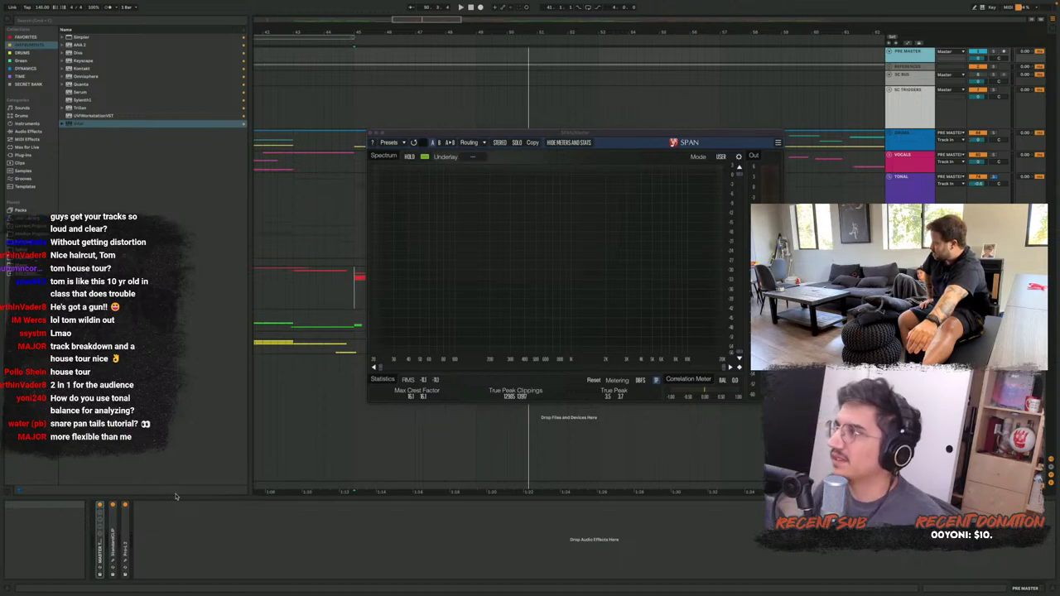
key("space")
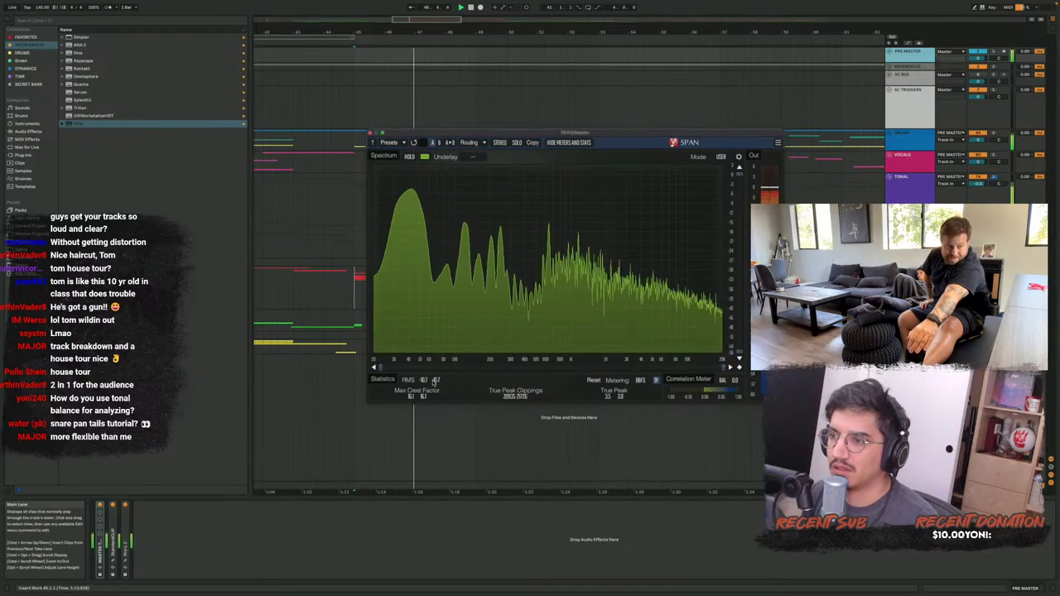
key("space")
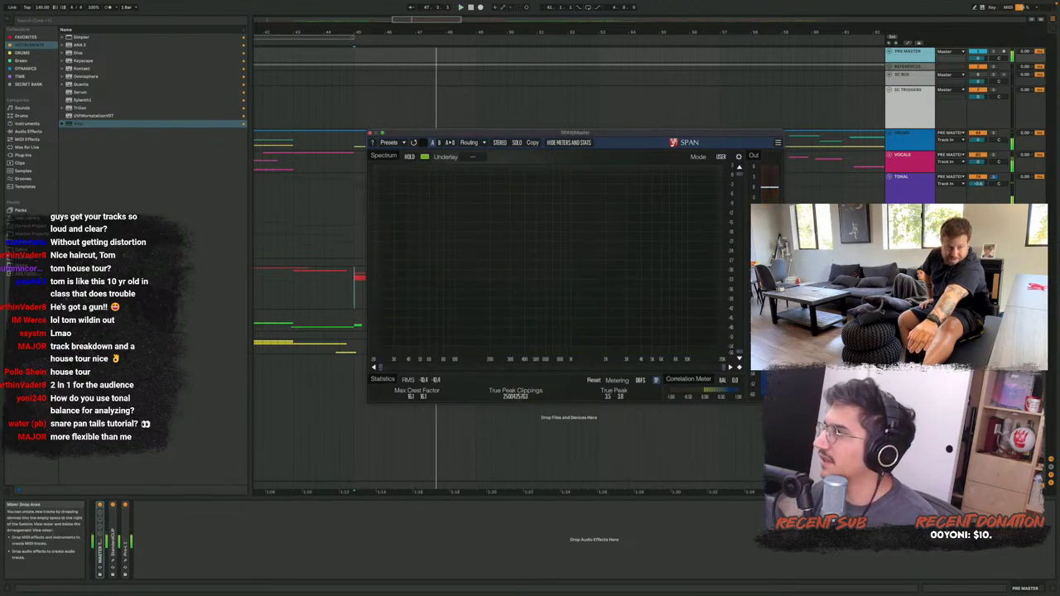
Take the arrangement window out of full screen and bring the DigiCheck NG meter window over onto this display
key("super+alt+p")
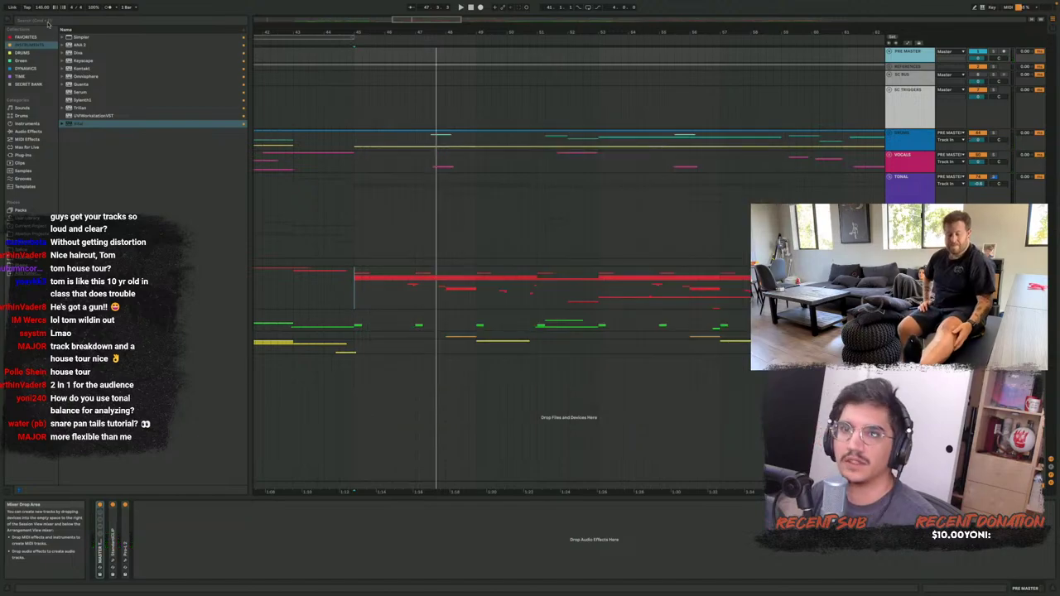
key("super+alt+p")
left_click(21, 15)
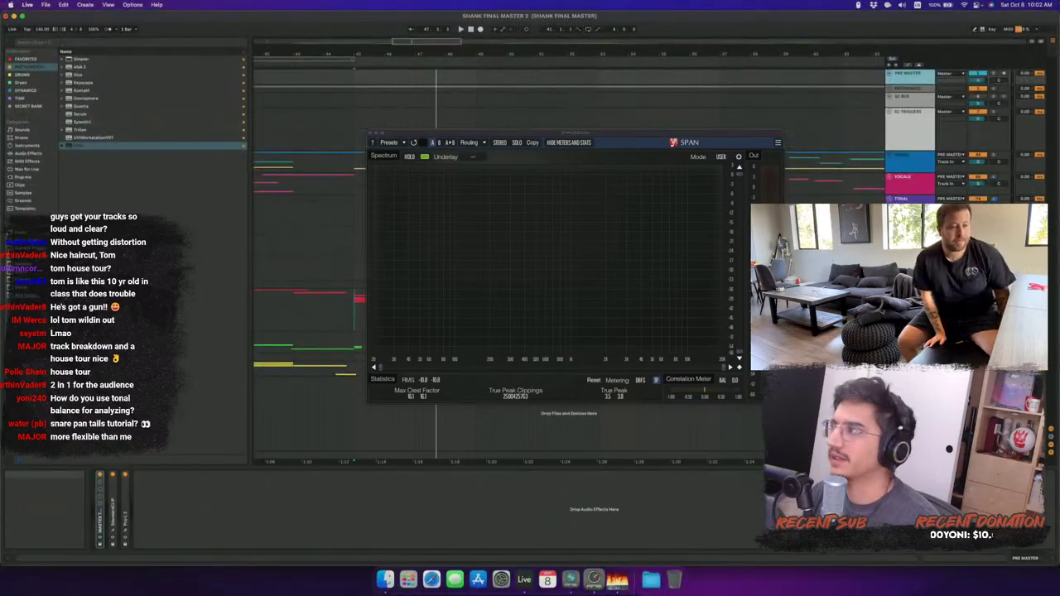
left_click_drag(0, 44, 392, 93)
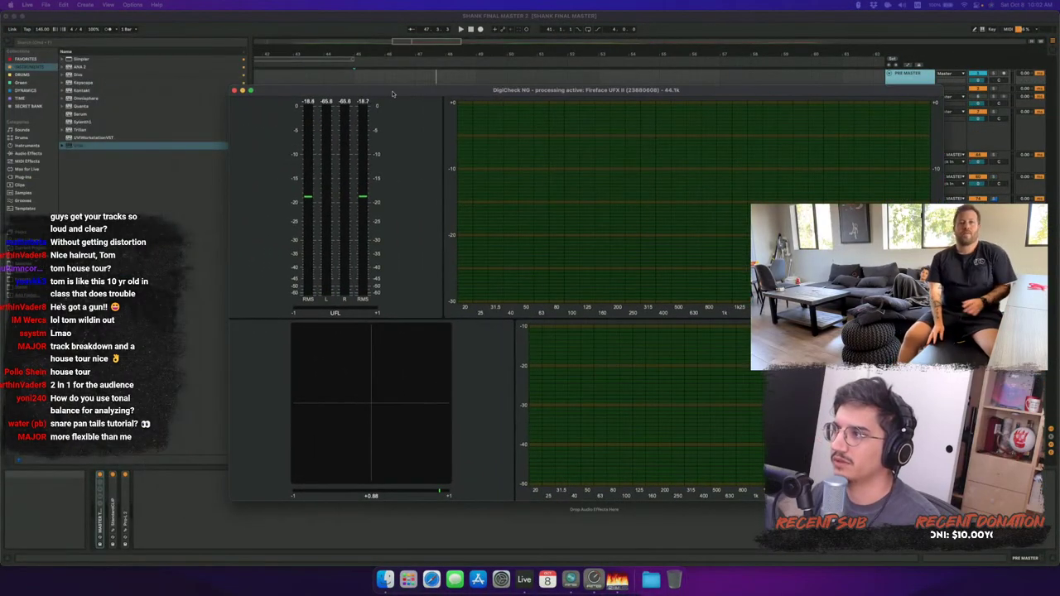
Play the mix from bar 45 and examine its levels, spectrum and stereo image in DigiCheck NG
key("super+Tab")
key("space")
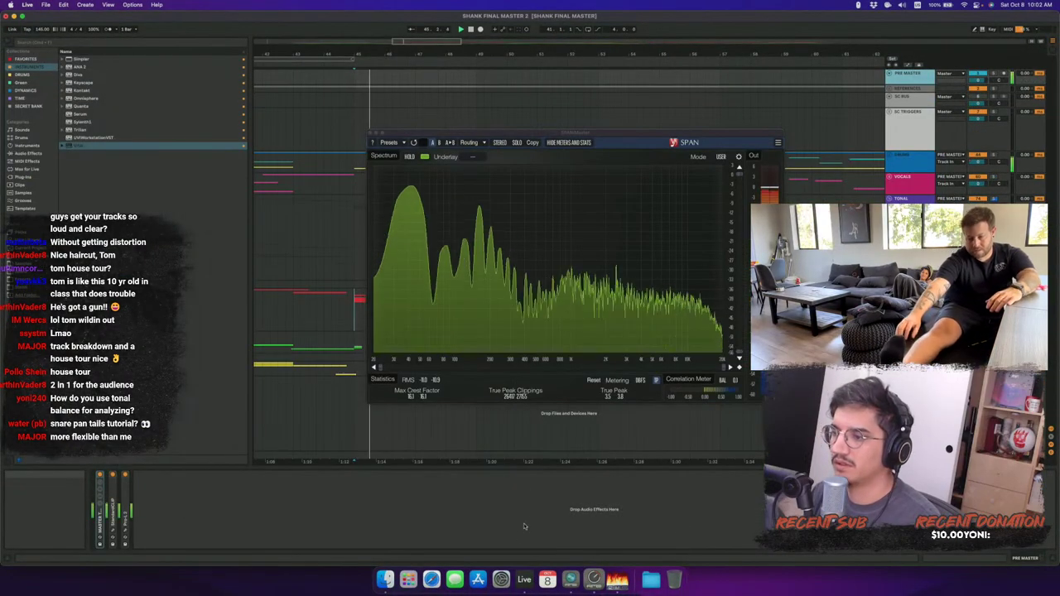
key("super+Tab")
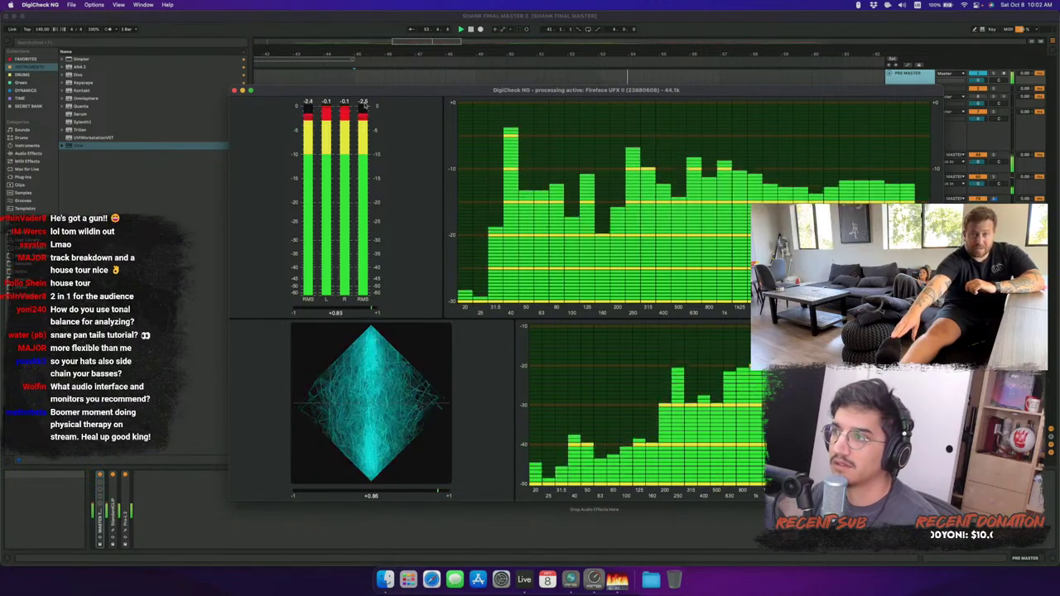
Move the DigiCheck NG window off this display and return the arrangement to full screen
left_click_drag(397, 90, 1059, 170)
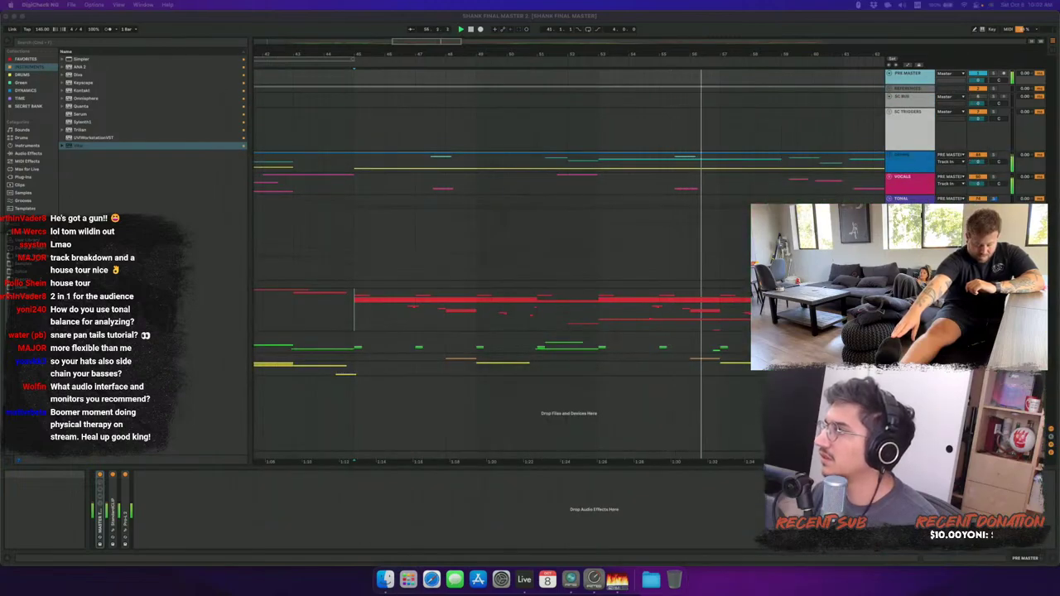
left_click(21, 26)
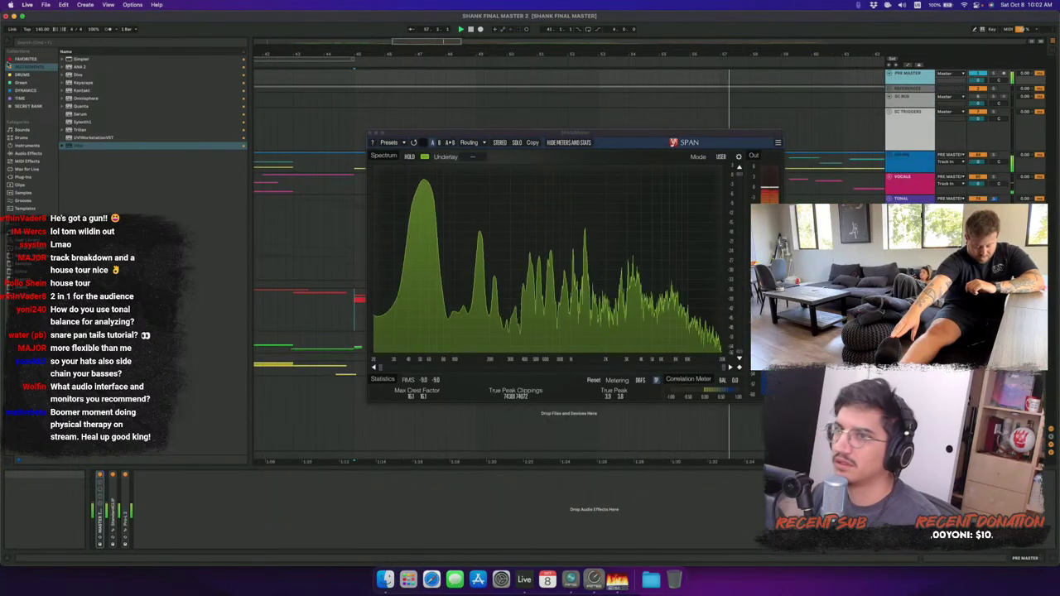
left_click(22, 16)
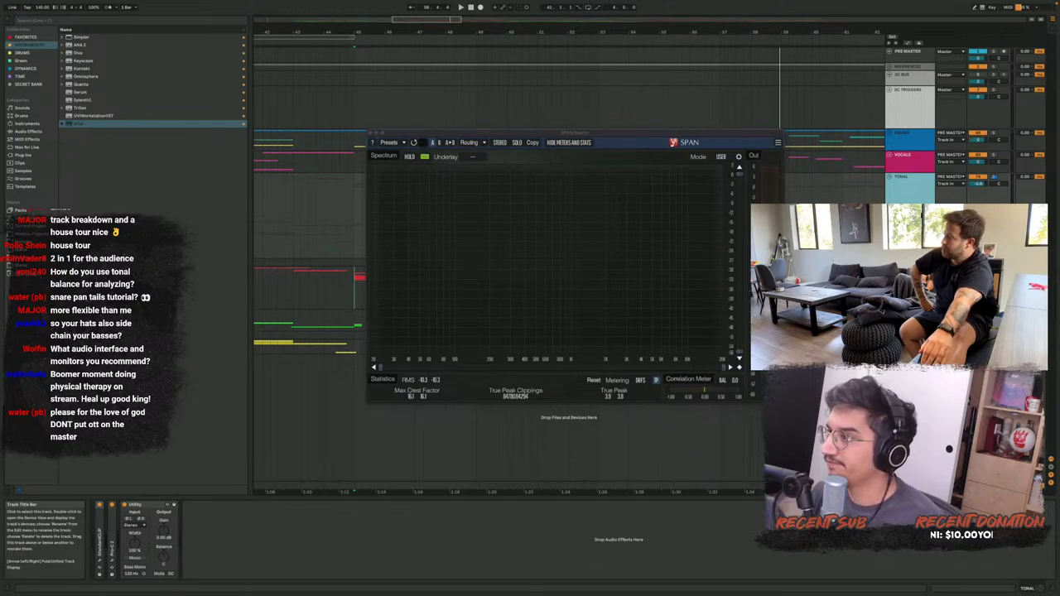
Select the BASSES group and unfold it to show its individual bass tracks
left_click(909, 273)
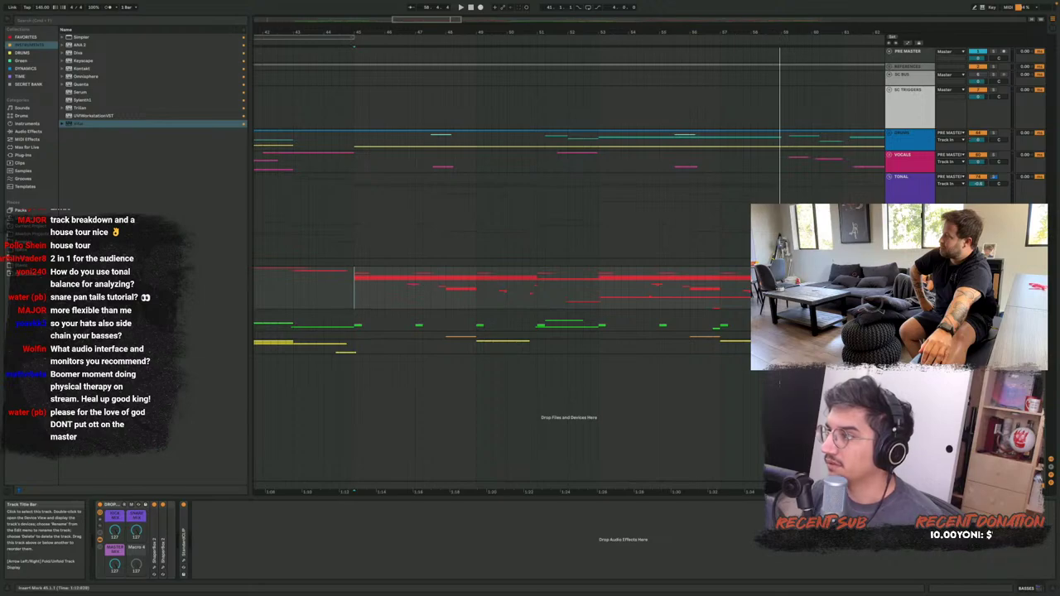
scroll(627, 299, "right", 3)
left_click(496, 290)
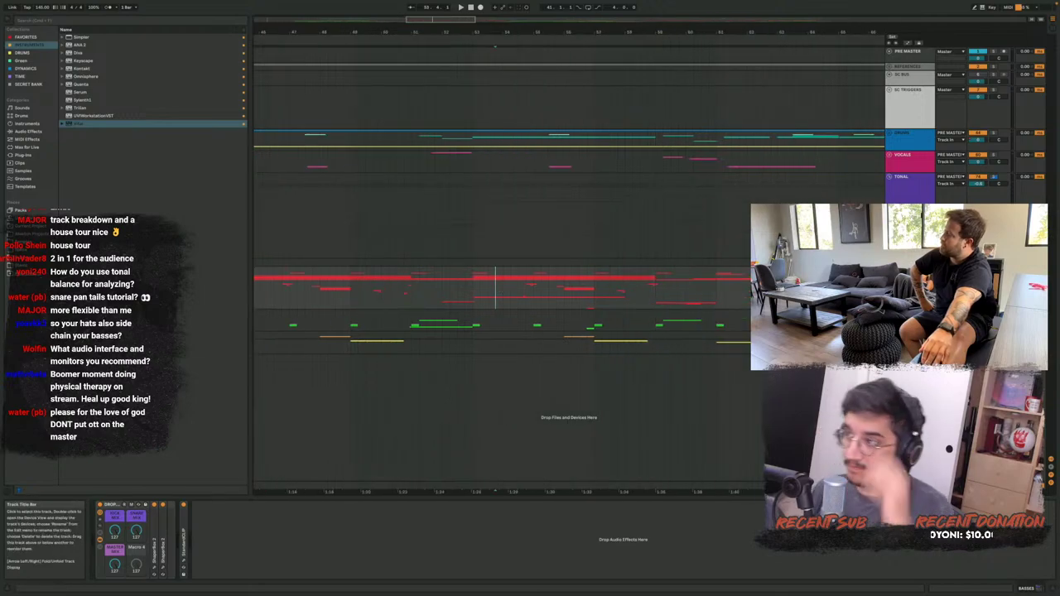
left_click(890, 272)
scroll(618, 288, "down", 5)
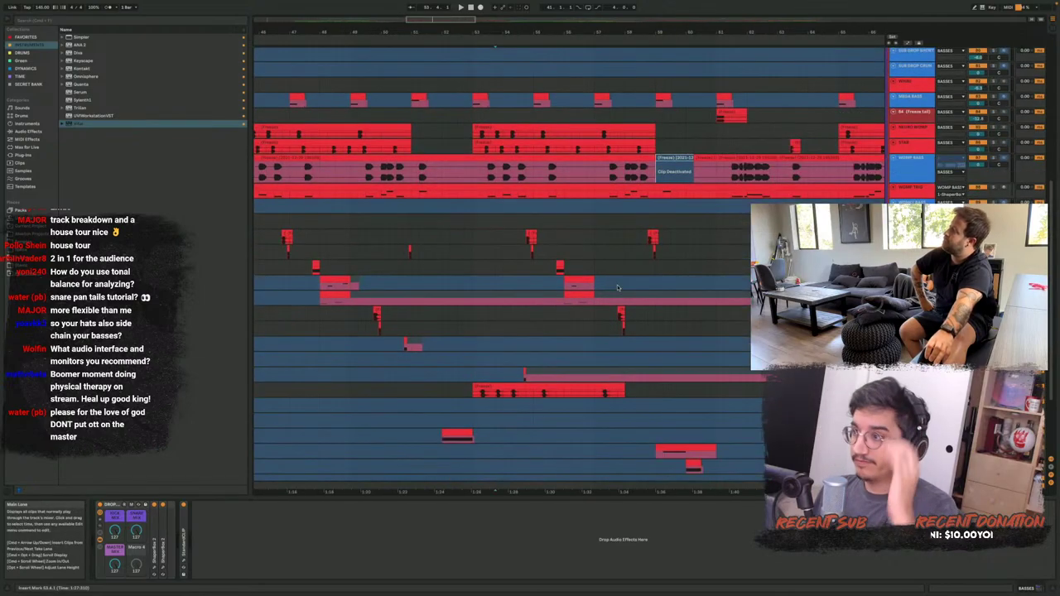
Play the SUB DOWN clip in the BASSES group from bar 52
scroll(521, 198, "left", 5)
scroll(487, 329, "down", 3)
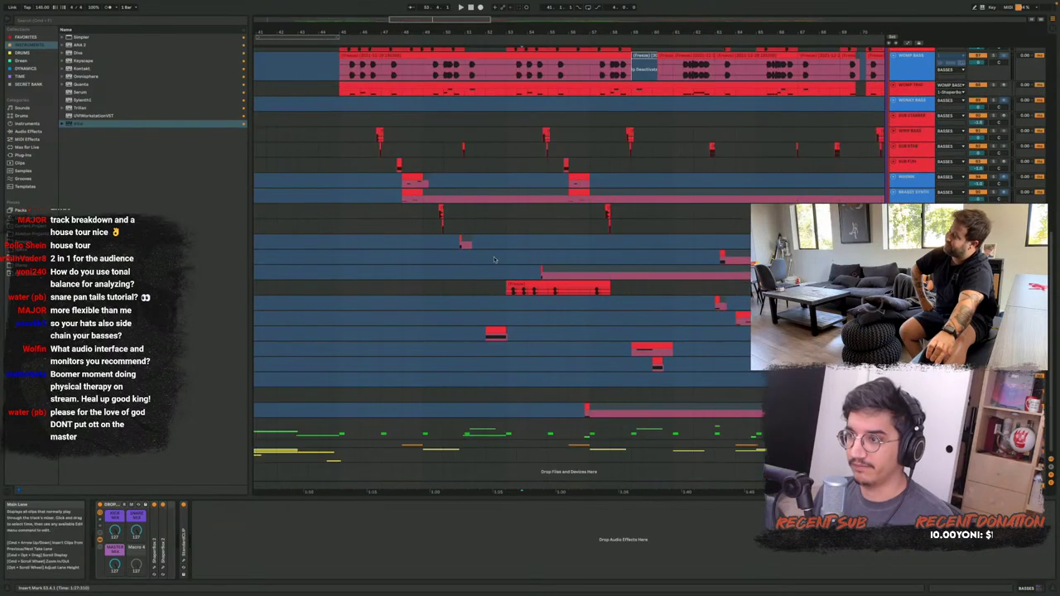
left_click(487, 329)
key("space")
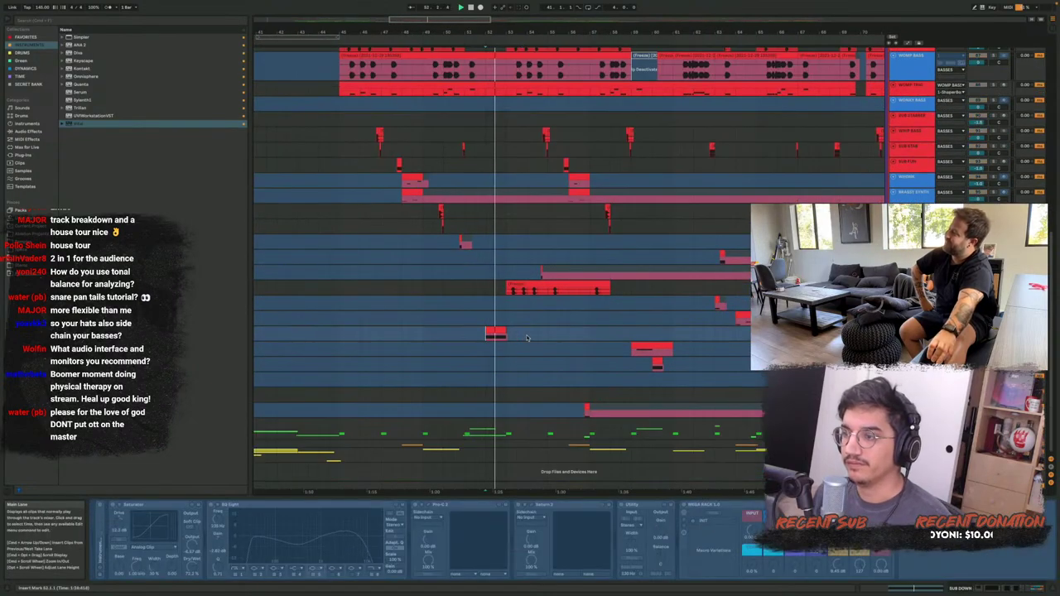
Audition the WHONK and BRASSY SYNTH layers from bar 56, restarting playback to compare them
scroll(527, 337, "up", 3)
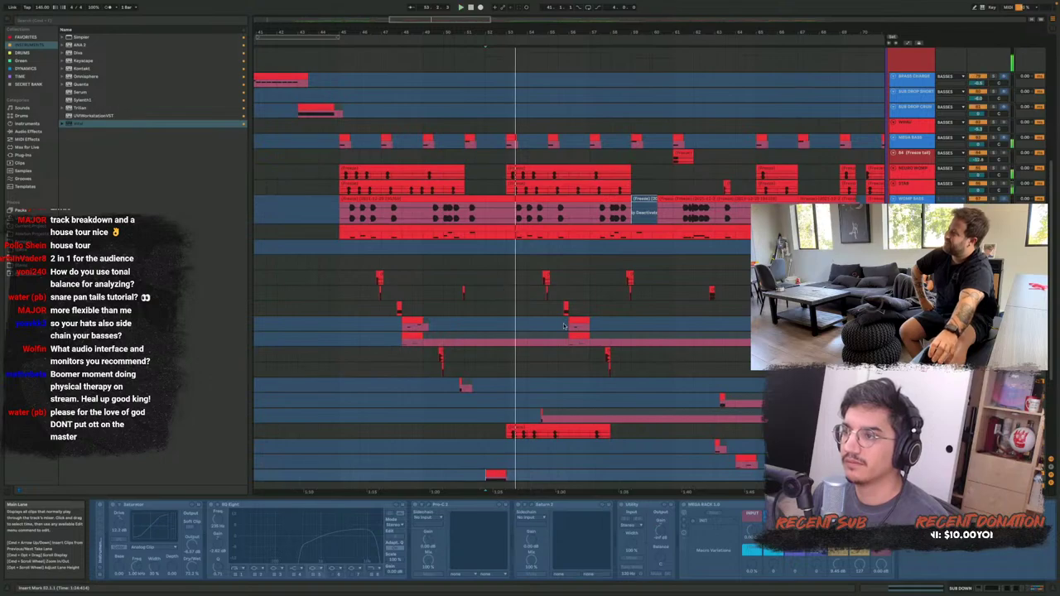
left_click(570, 327)
scroll(571, 330, "down", 1)
key("space")
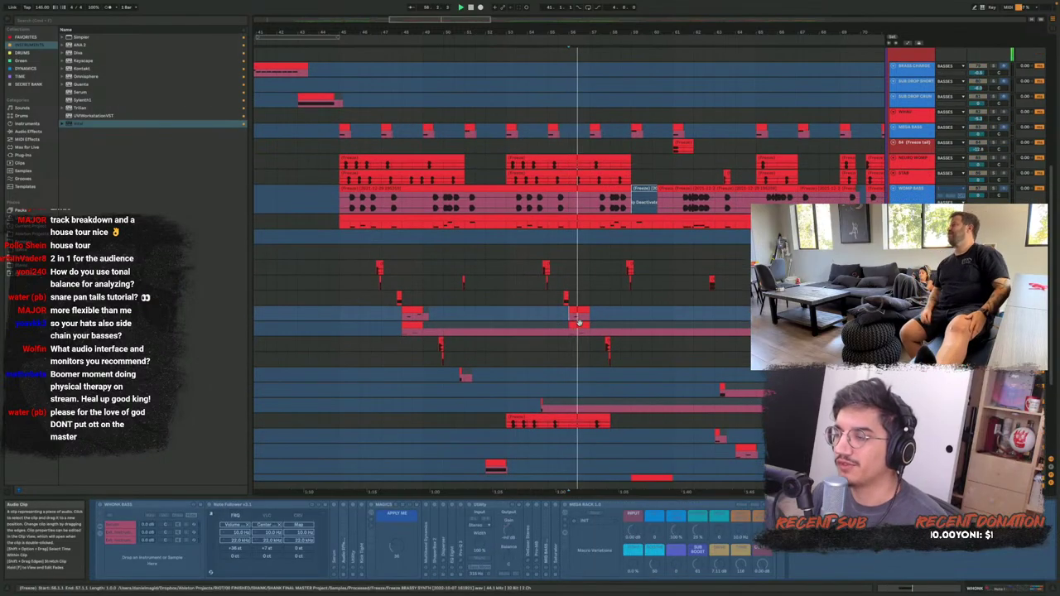
key("space")
key("space")
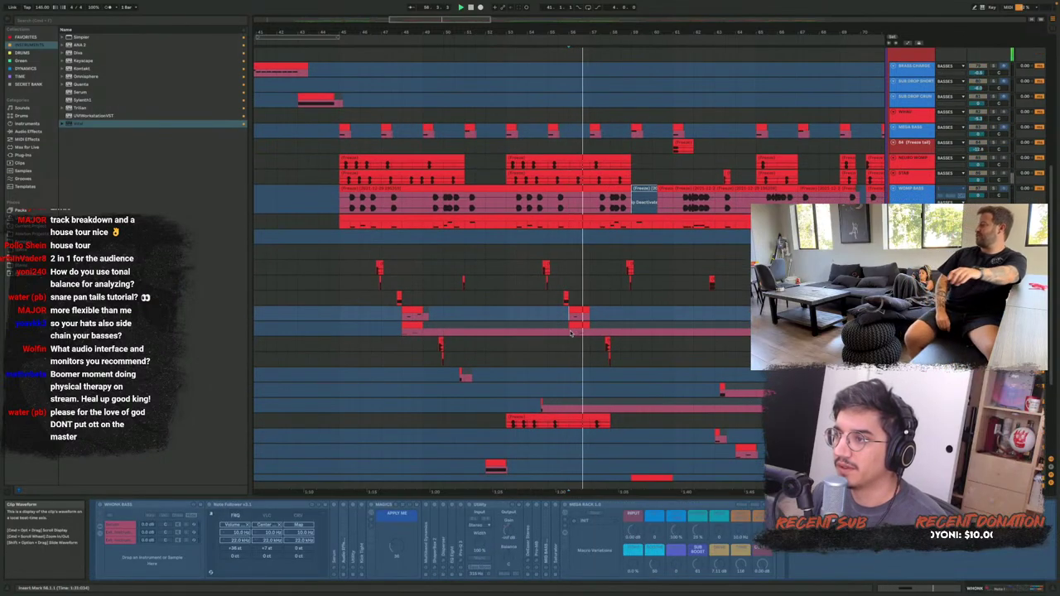
key("space")
left_click(571, 334)
key("space")
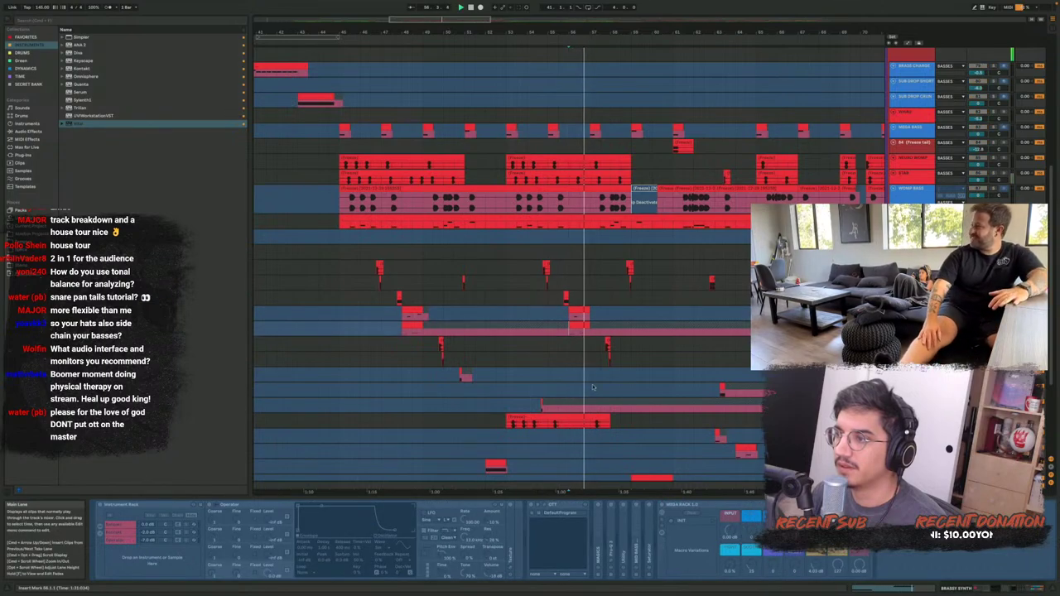
Inspect the BASS KNOCK track near bar 54, and the STAB TIGHT track and the one above it near bar 57
scroll(590, 402, "down", 1)
left_click(543, 399)
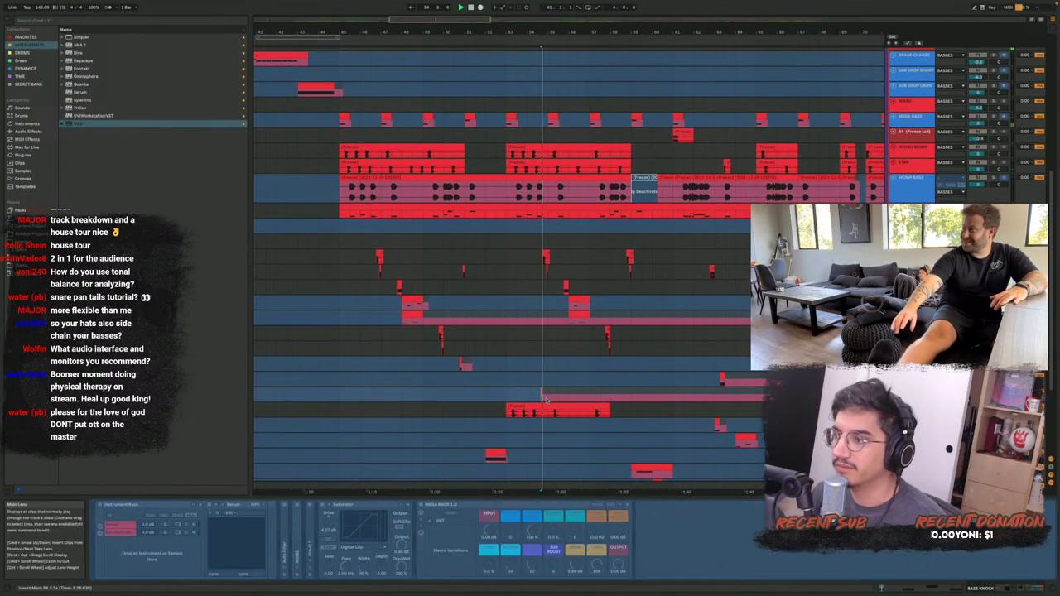
left_click(600, 334)
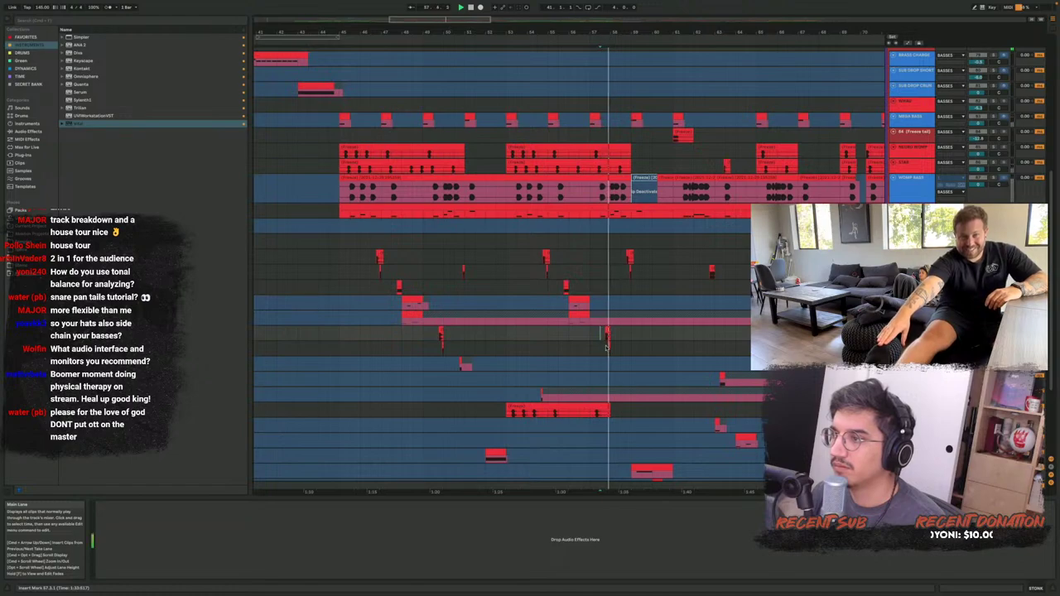
left_click(608, 353)
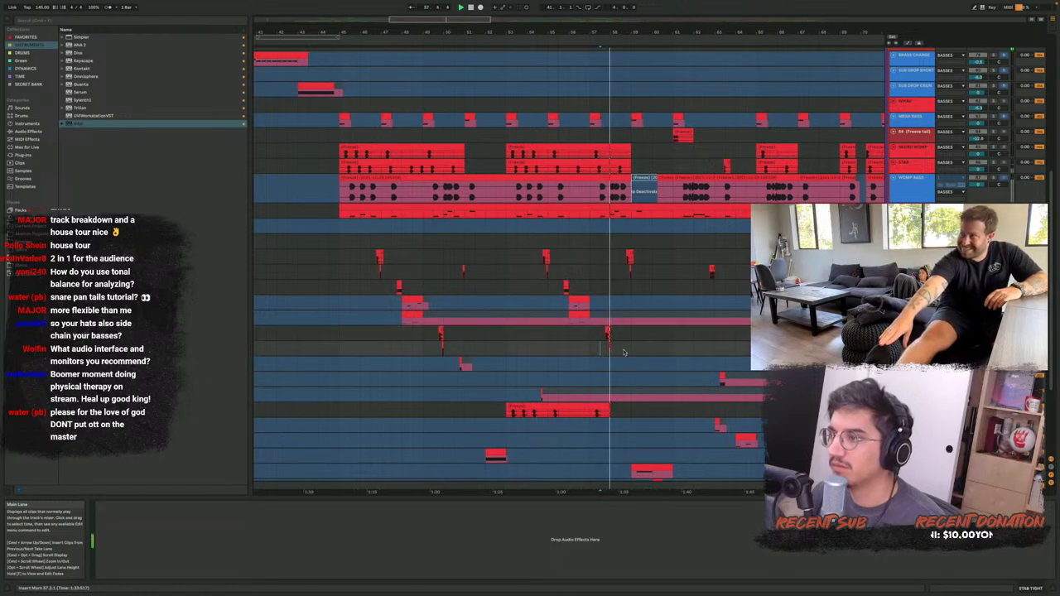
Audition the LASER SHOT clip at bar 63 and the short bass clip starting at the same bar a few tracks below
scroll(624, 353, "down", 1)
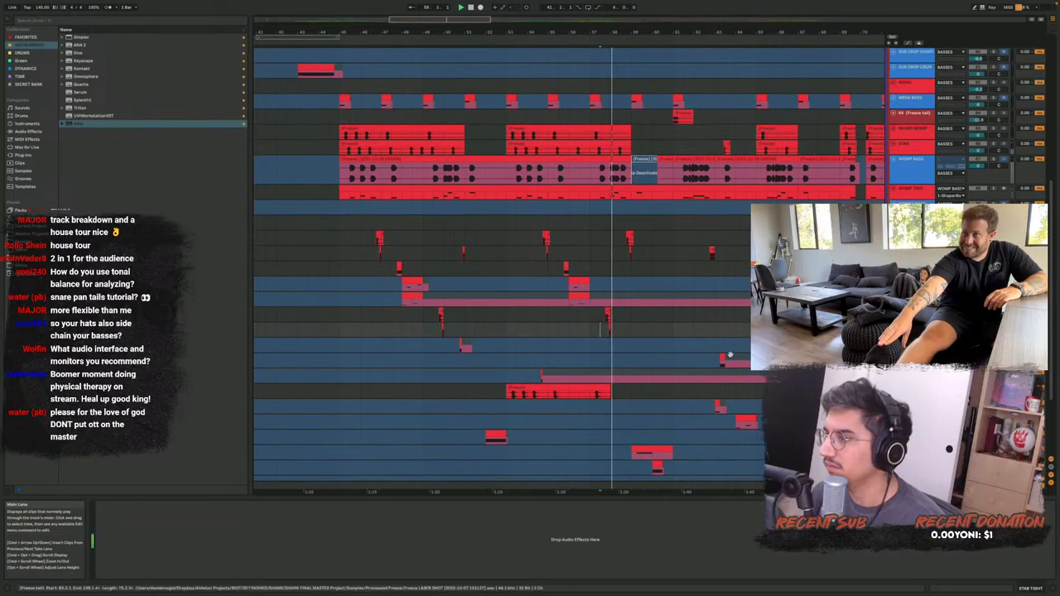
left_click(718, 361)
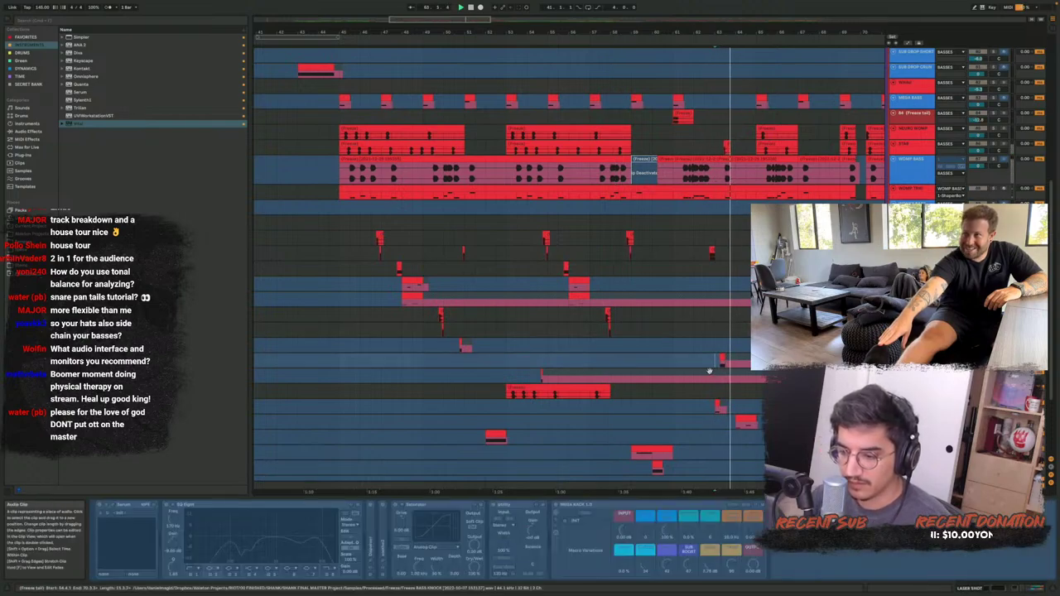
scroll(709, 368, "down", 1)
scroll(709, 368, "down", 3)
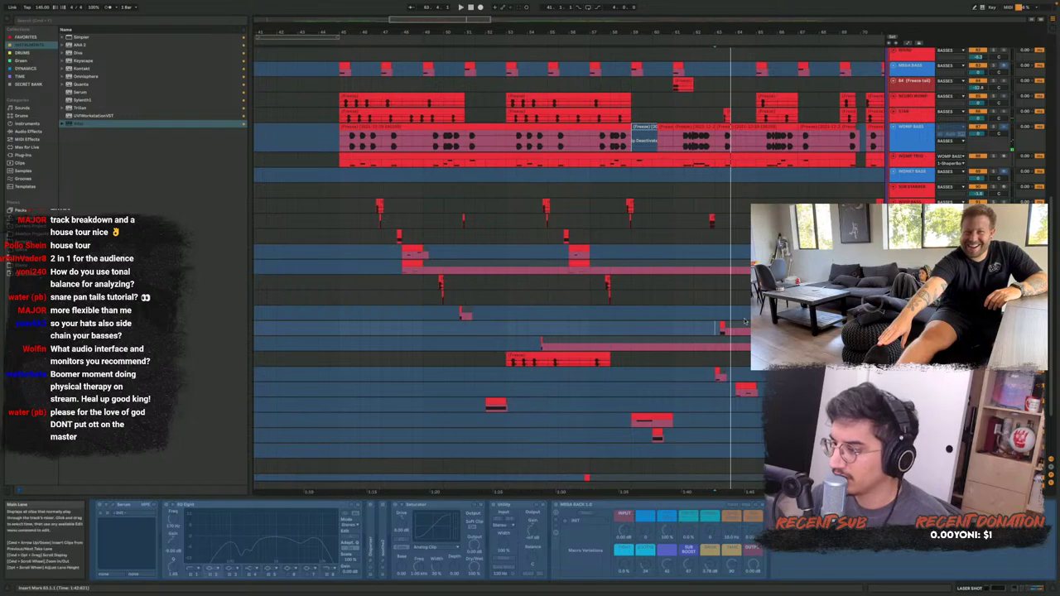
left_click(716, 374)
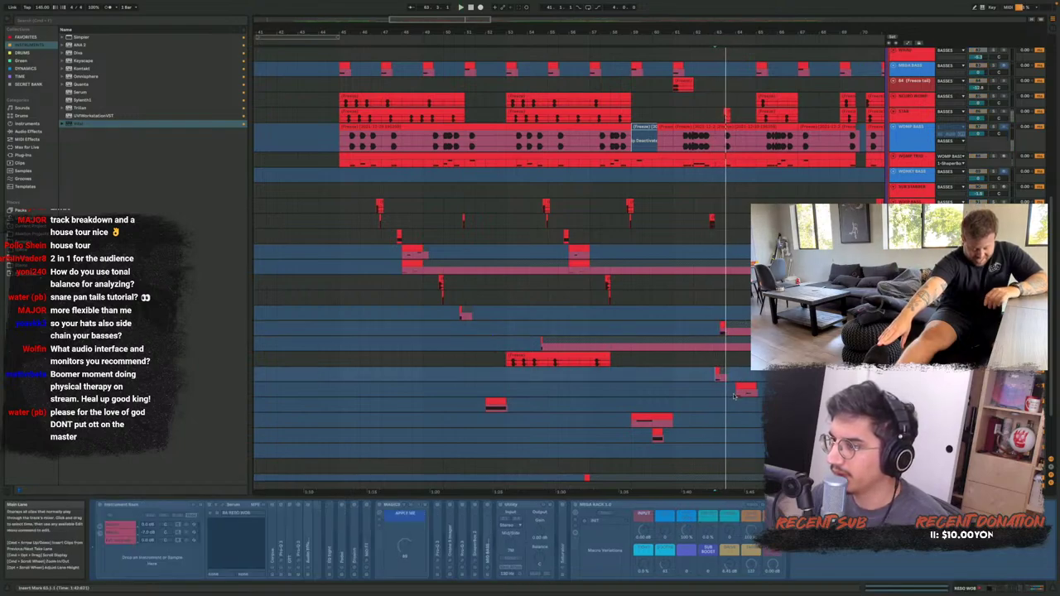
Audition the BURN BRASS clip at bar 64 and its repeat just before bar 70
left_click(736, 395)
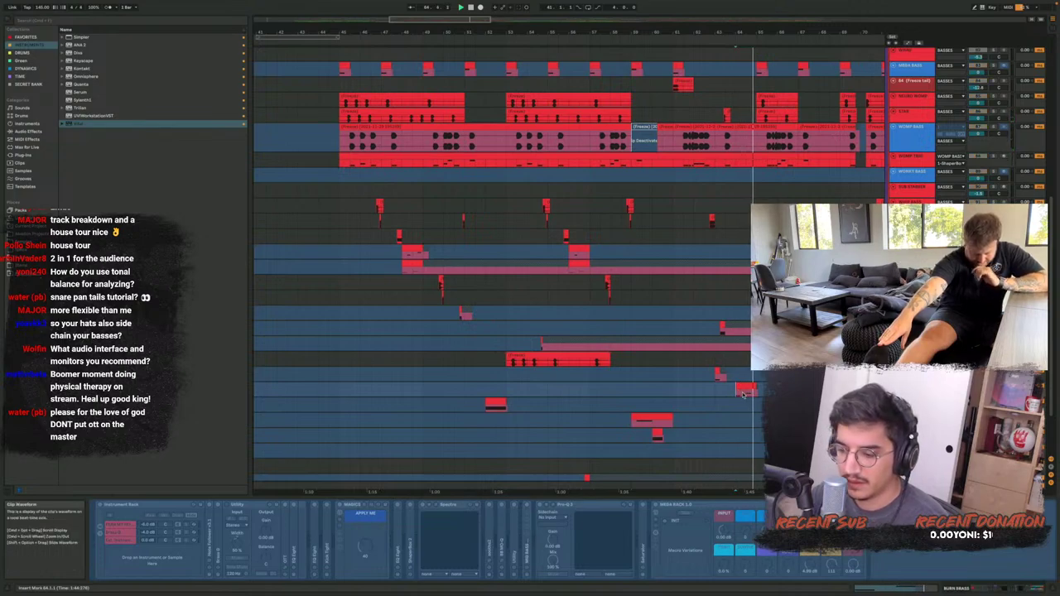
left_click(531, 395)
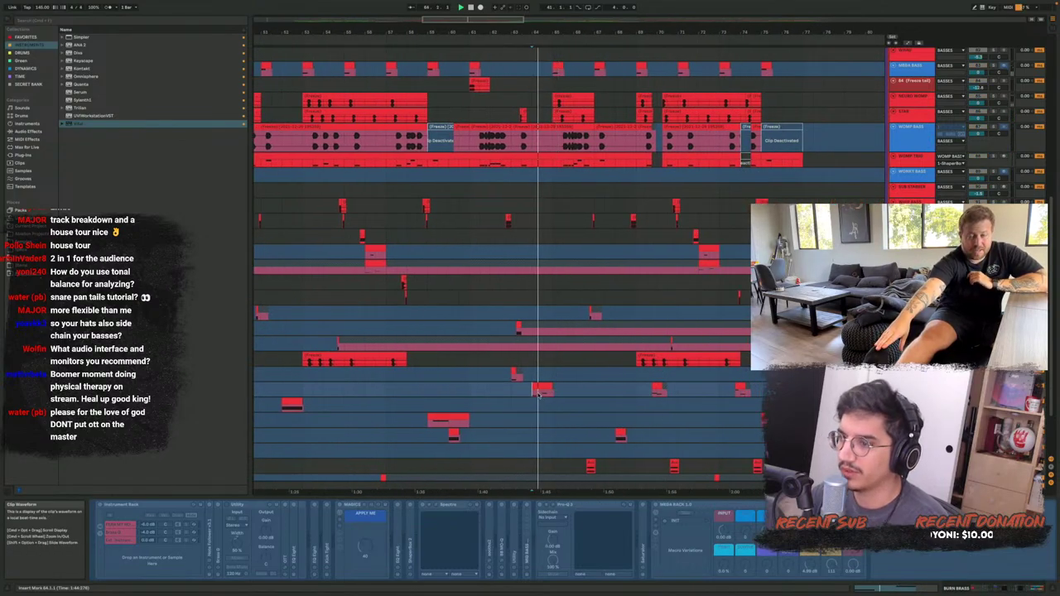
left_click(655, 390)
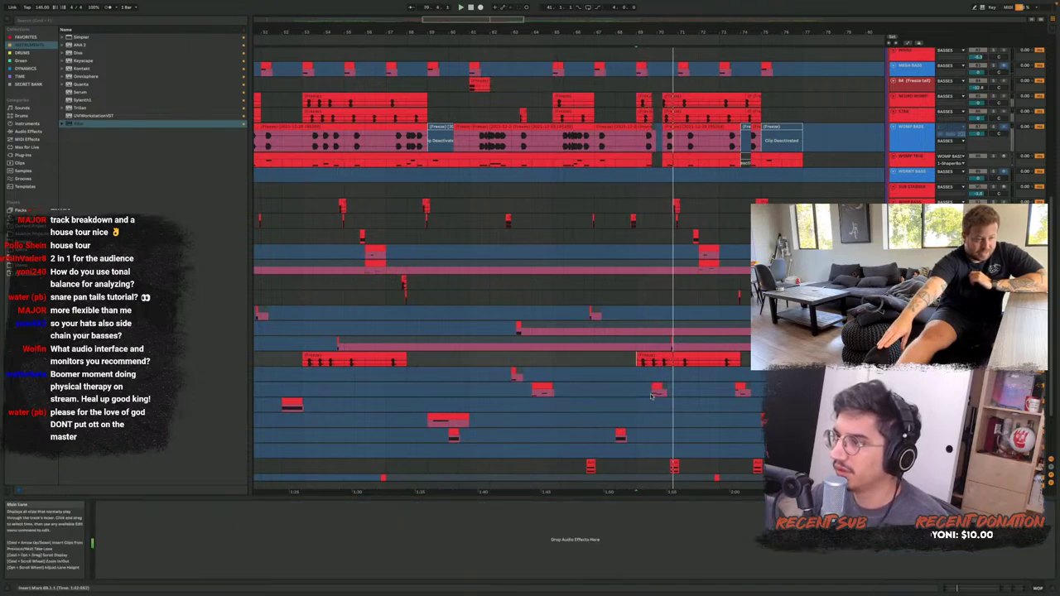
left_click(662, 395)
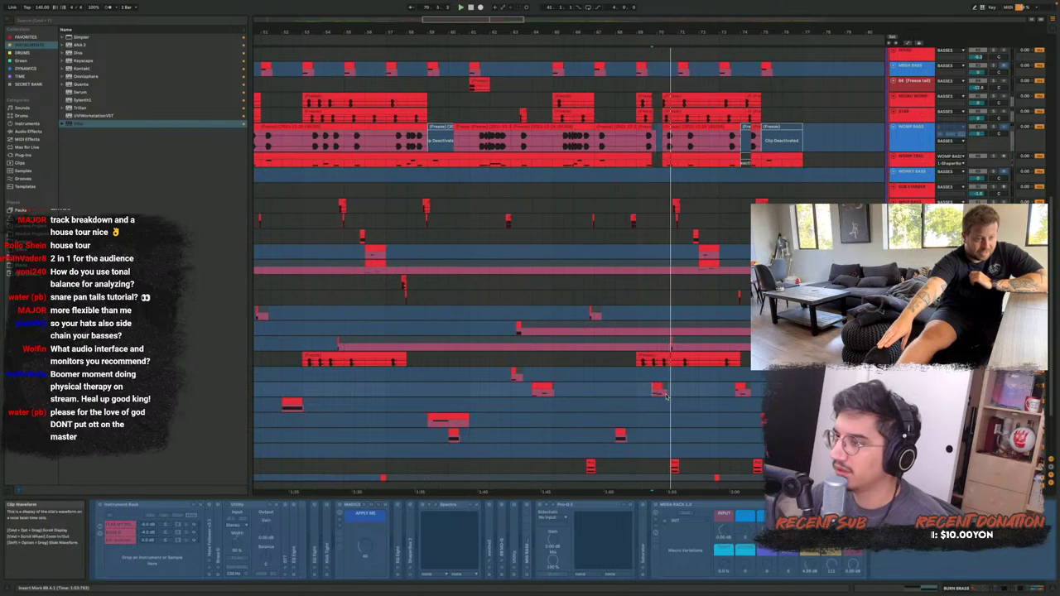
Audition the GLITCH FX clip near bar 70, the LONG SUB DOWN around bar 75, and the BASS ROLL around bar 76
scroll(667, 401, "down", 3)
left_click(667, 401)
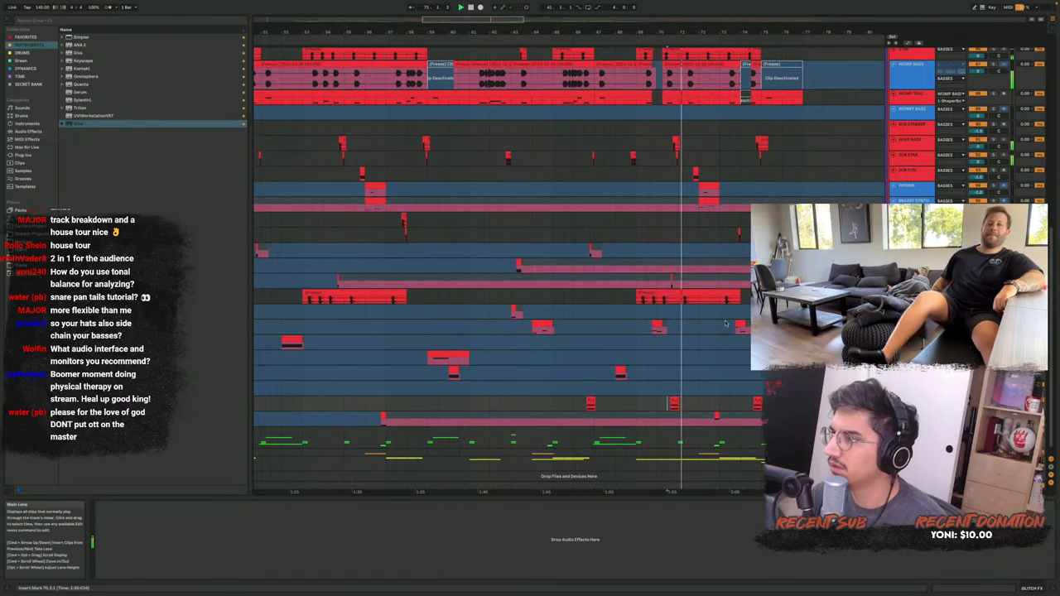
left_click(762, 420)
key("space")
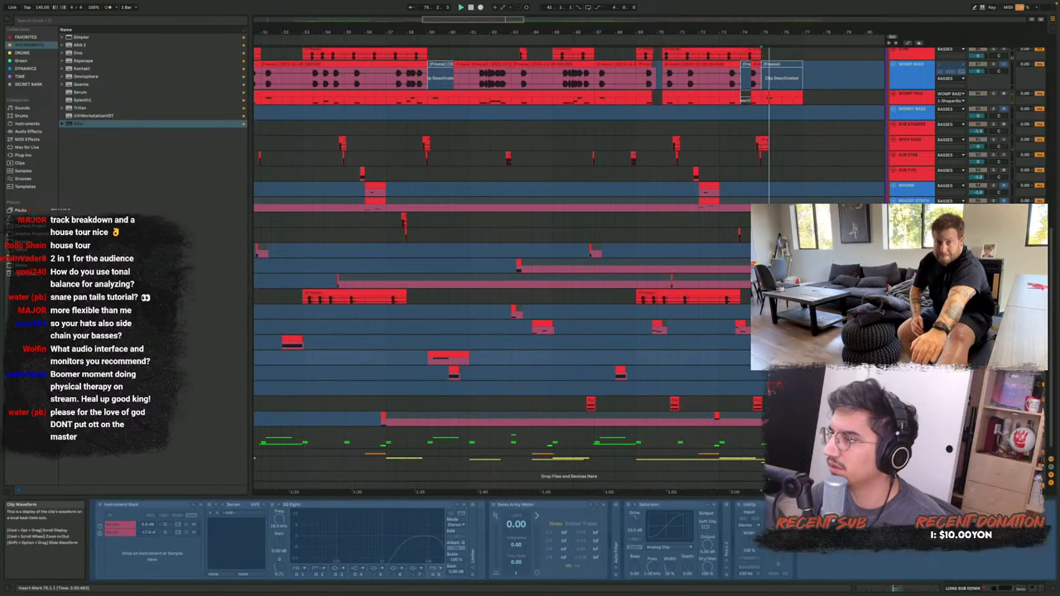
key("space")
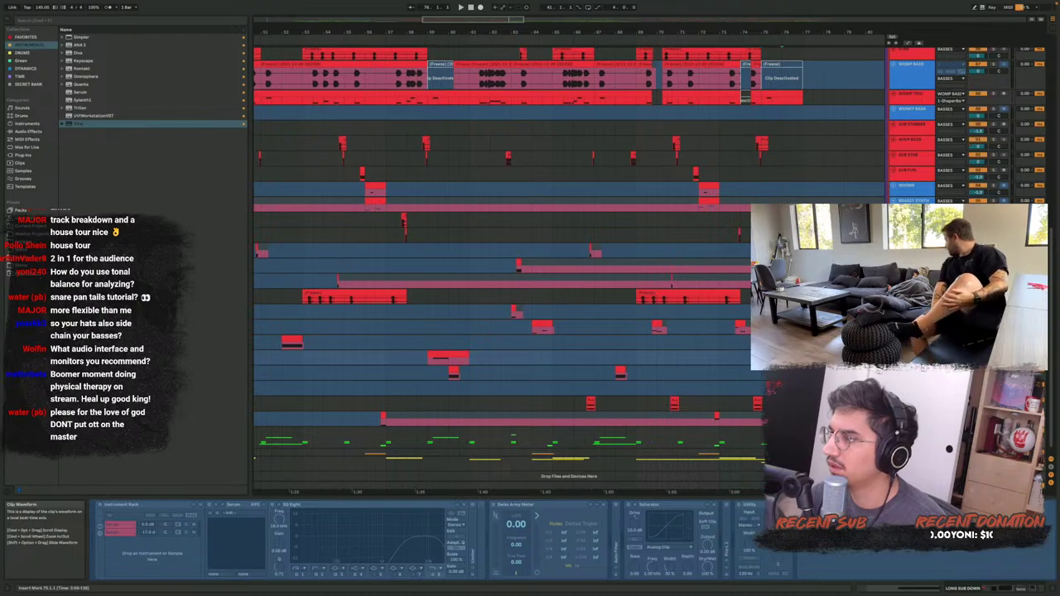
left_click(782, 388)
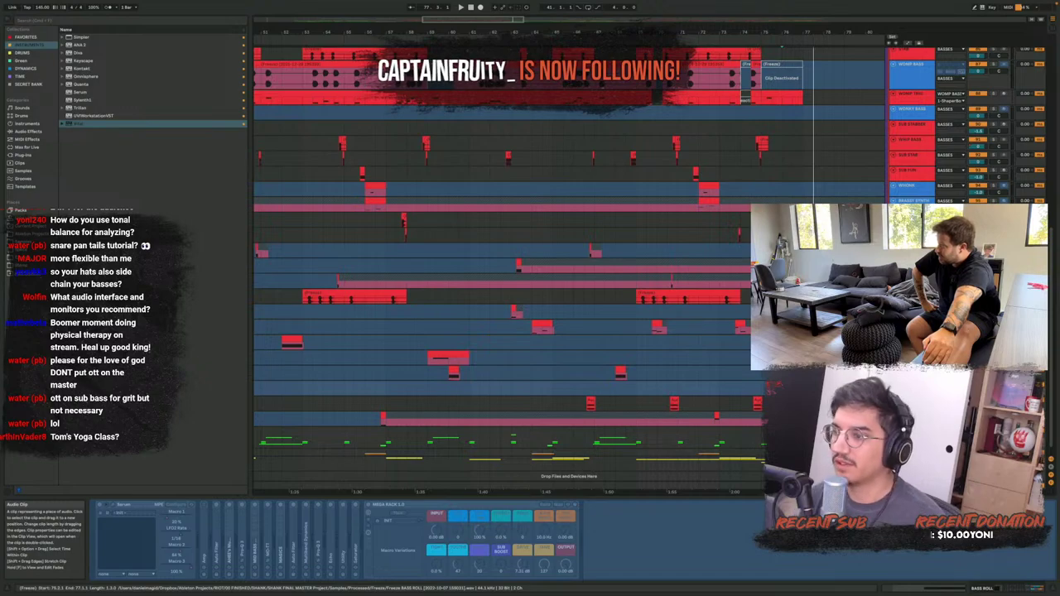
Audition the WHIP BASS clip late in bar 70 and the SUB STAB clip just below it
scroll(448, 306, "up", 3)
scroll(449, 306, "left", 5)
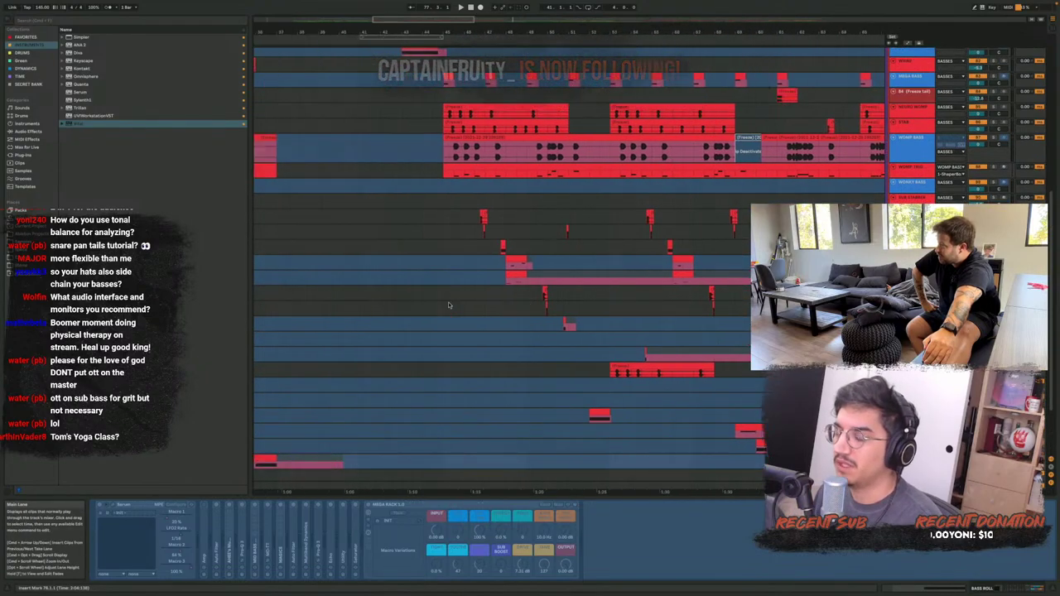
scroll(448, 305, "up", 4)
scroll(665, 296, "right", 5)
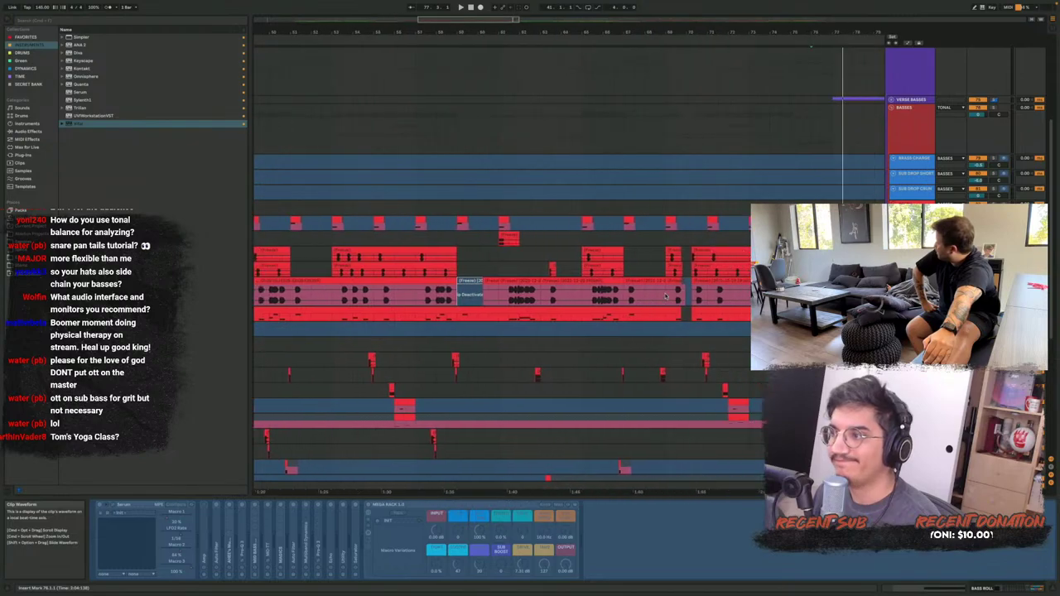
scroll(666, 296, "right", 3)
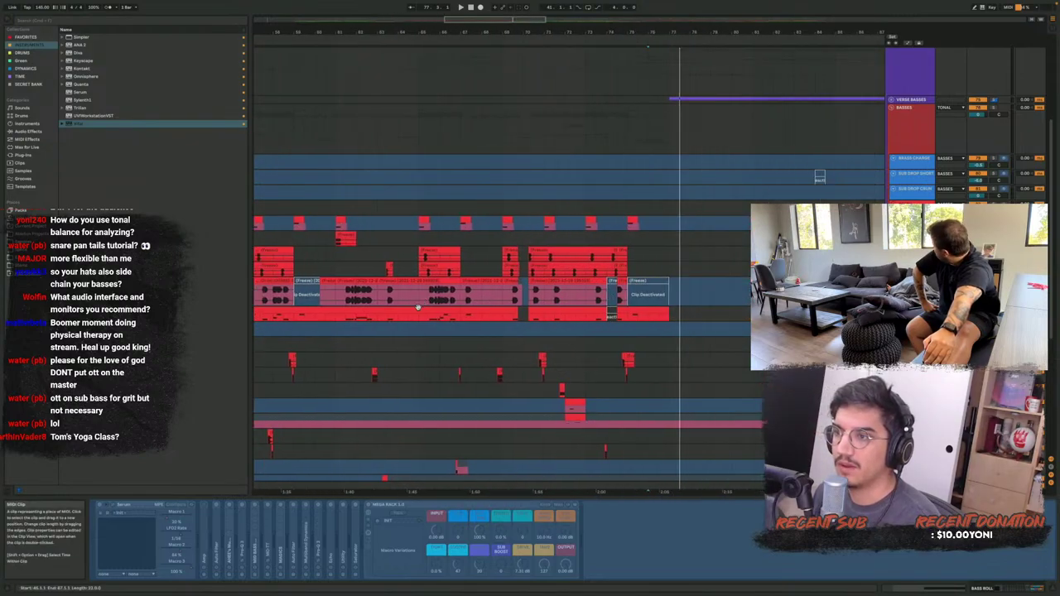
scroll(416, 313, "down", 1)
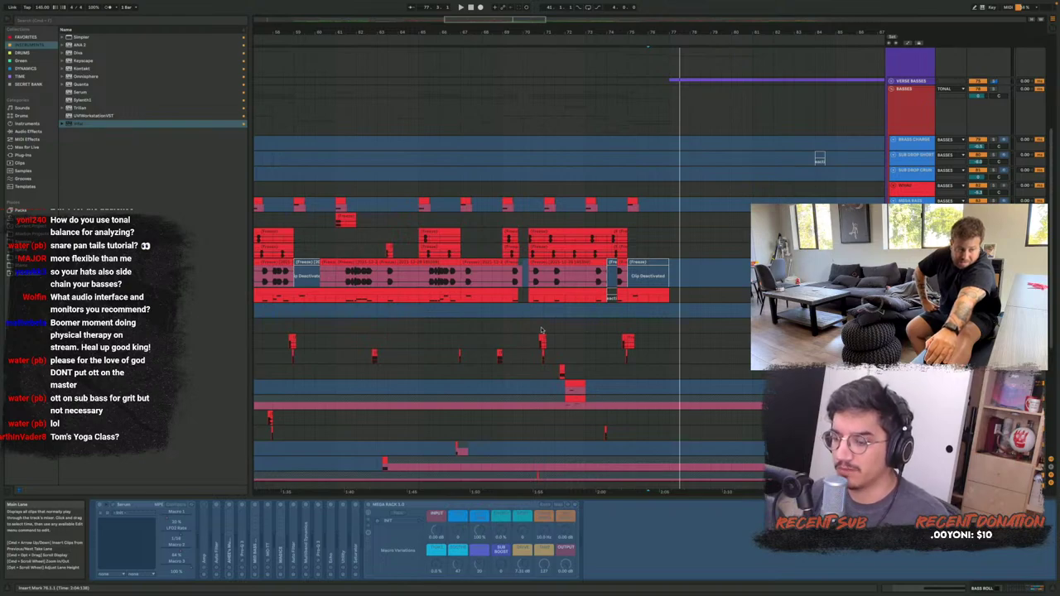
scroll(541, 330, "down", 1)
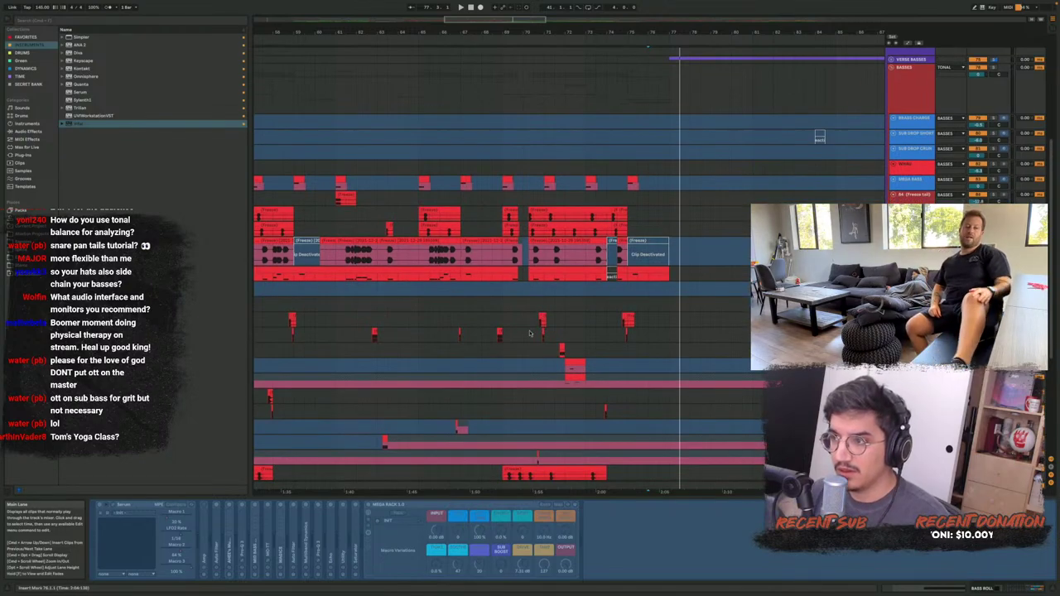
left_click(536, 324)
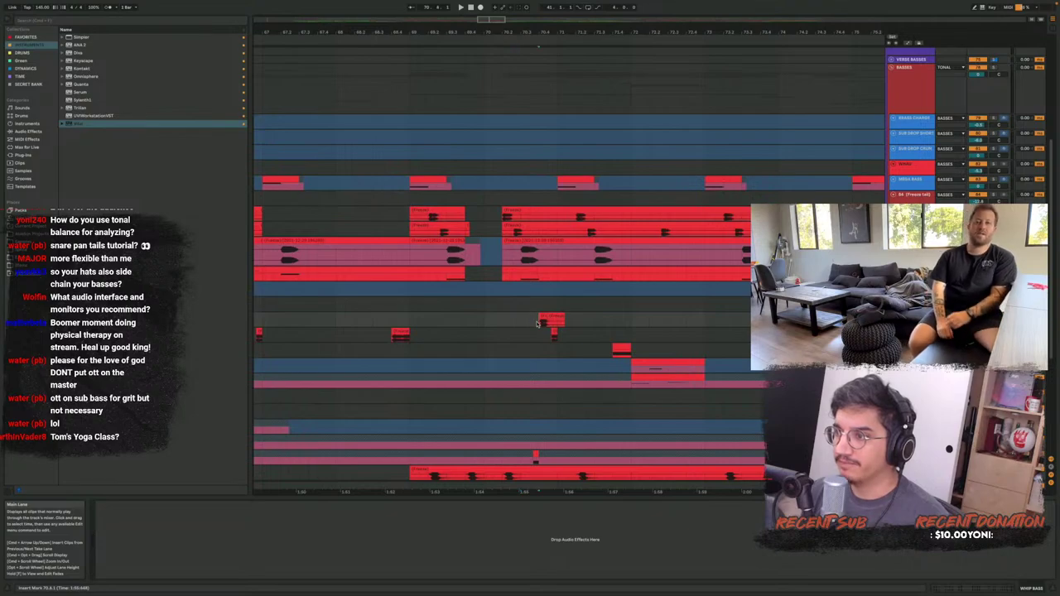
key("space")
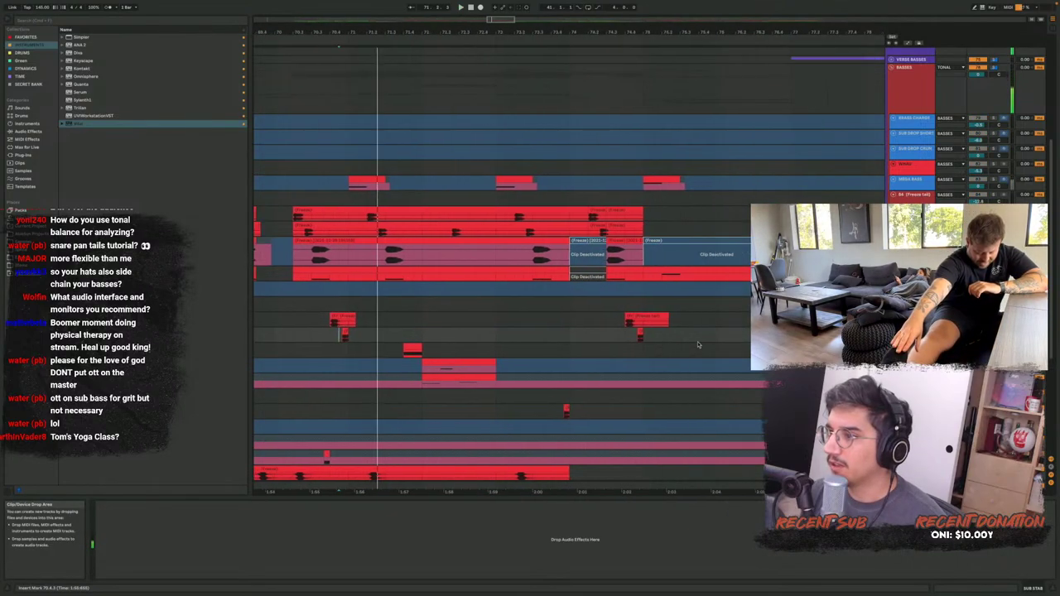
Enlarge the WHIP BASS track and audition its clip at bar 74.4, examining the waveform up close
left_click(616, 321)
scroll(621, 327, "up", 5)
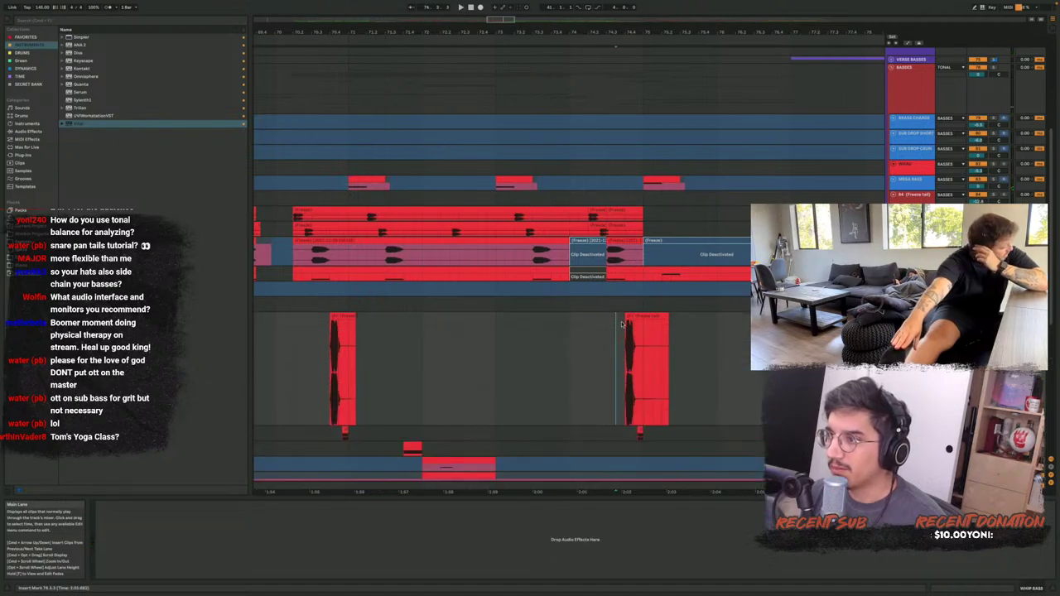
scroll(626, 329, "up", 8)
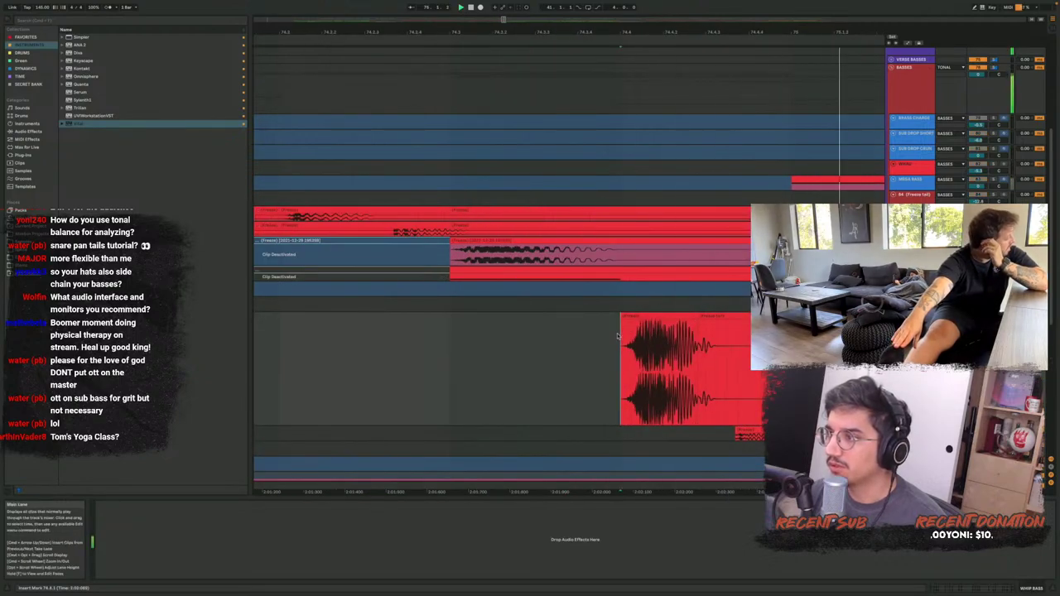
key("x")
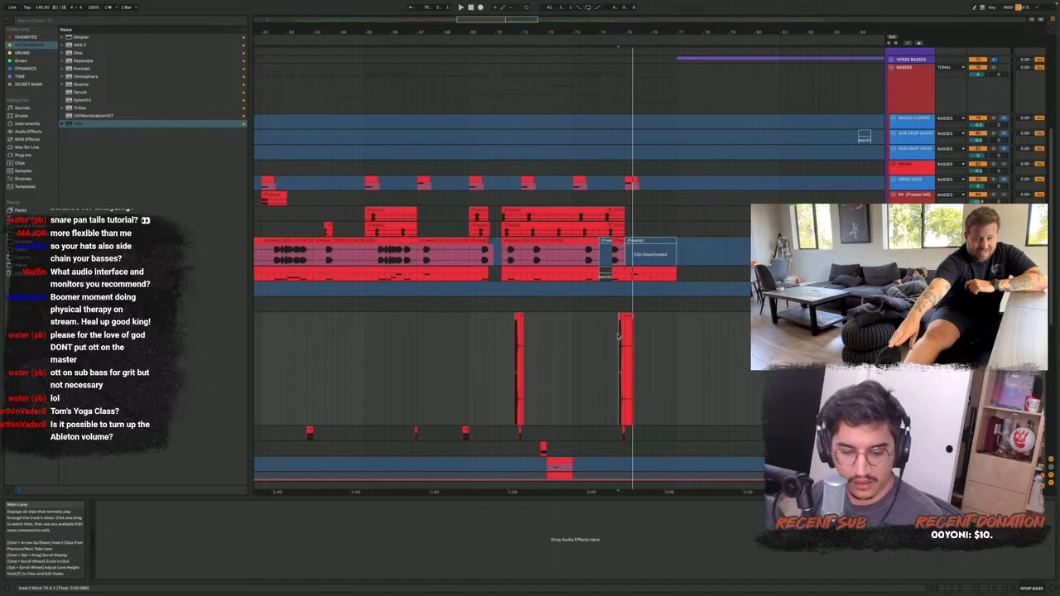
Audition the WOMP BASS track from bar 65.3
left_click(391, 356)
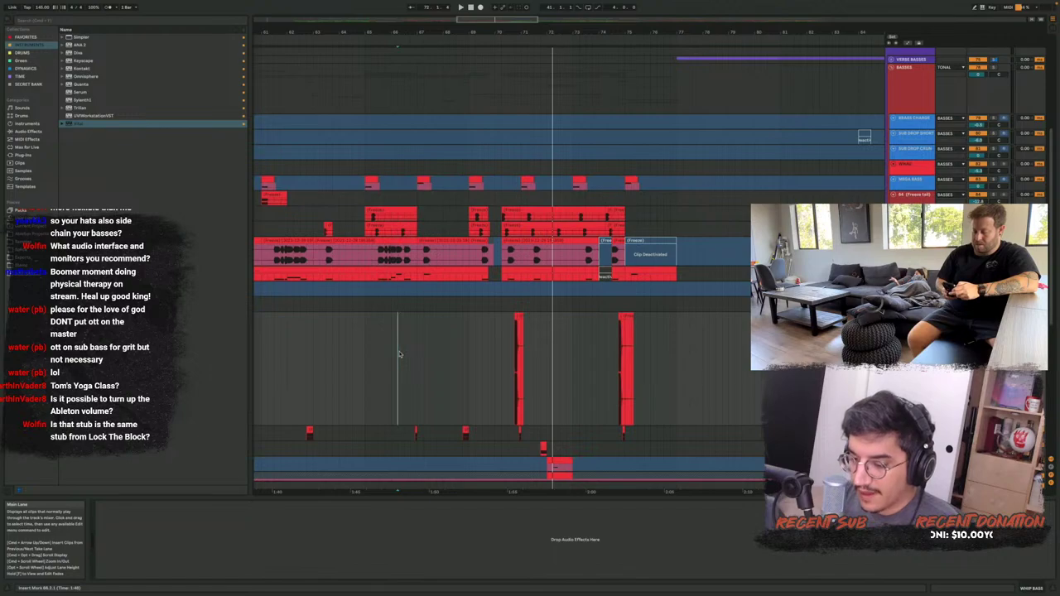
scroll(406, 347, "left", 5)
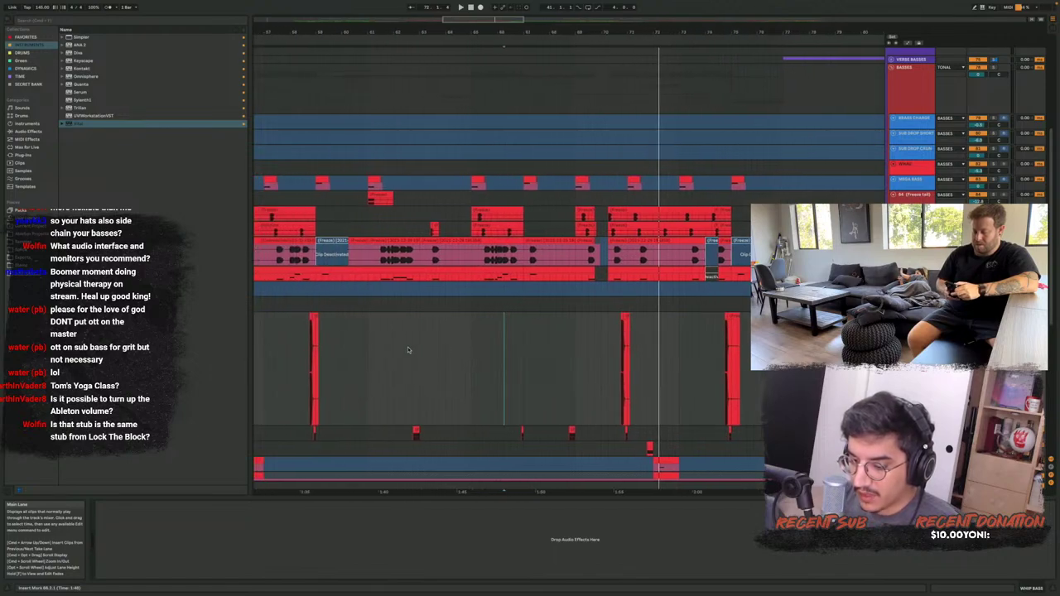
scroll(407, 350, "right", 3)
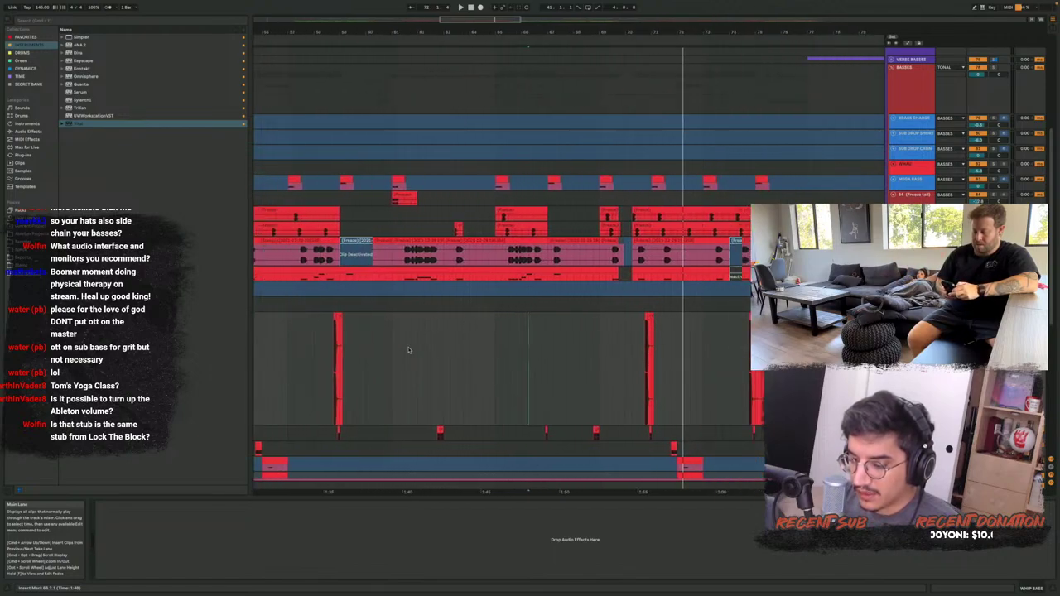
scroll(407, 350, "left", 4)
scroll(407, 350, "down", 2)
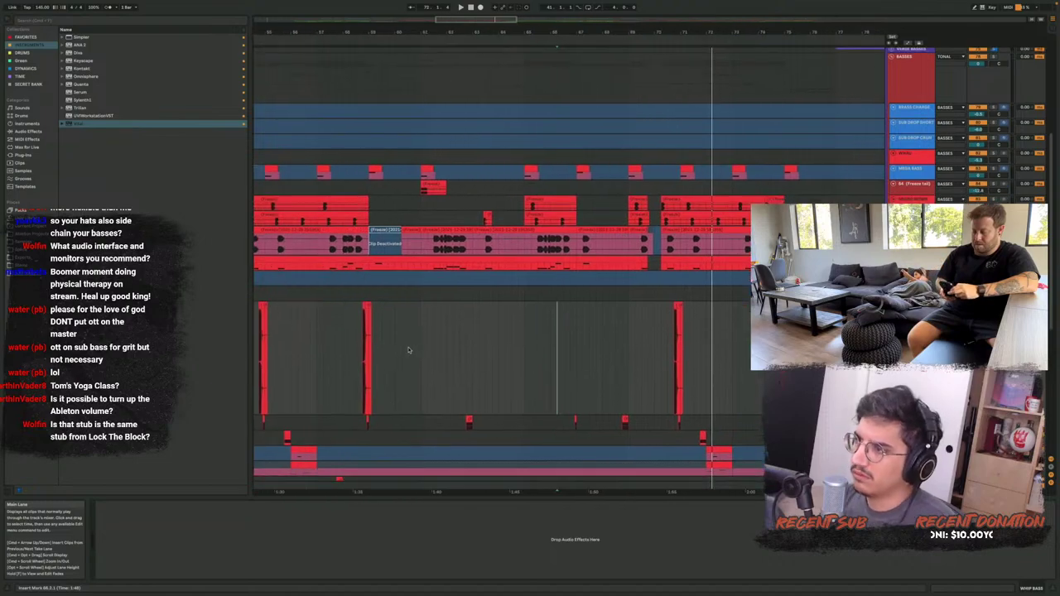
left_click(537, 223)
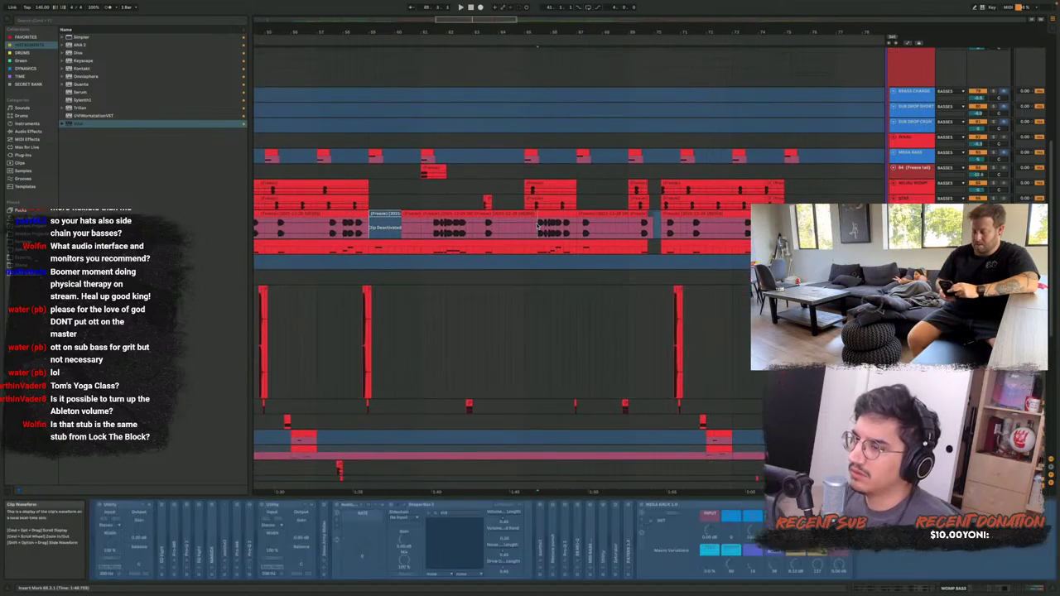
key("space")
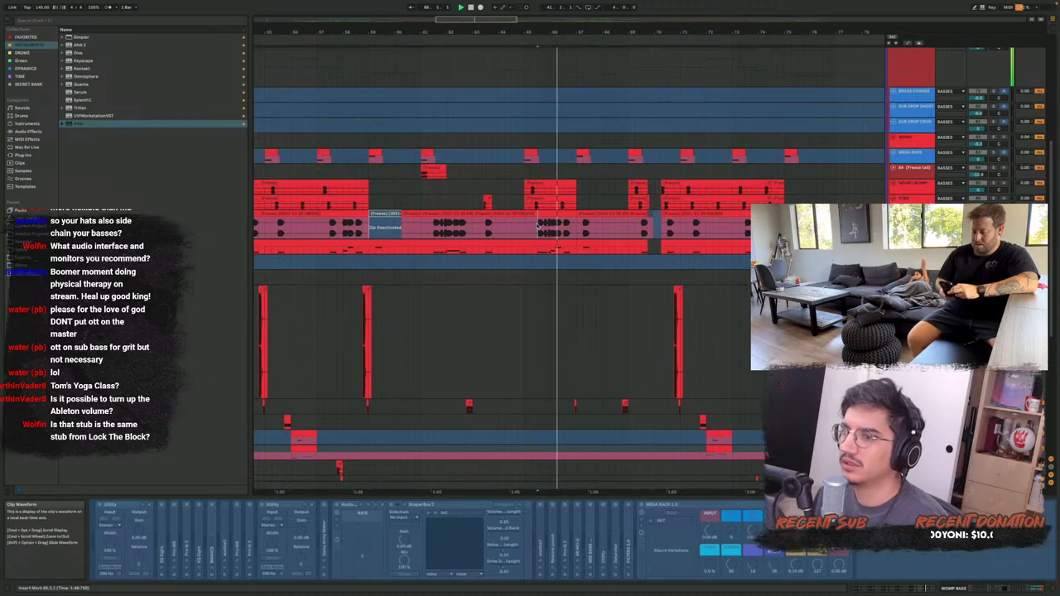
Audition the WONKY BASS track in the second drop, starting at bar 117.3
scroll(537, 223, "down", 15)
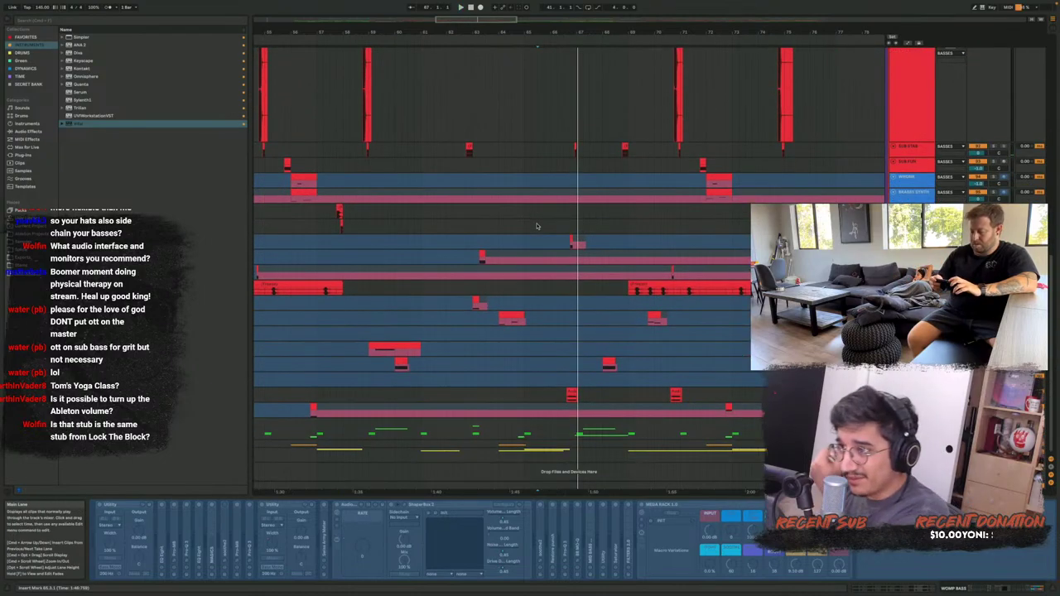
scroll(605, 221, "up", 20)
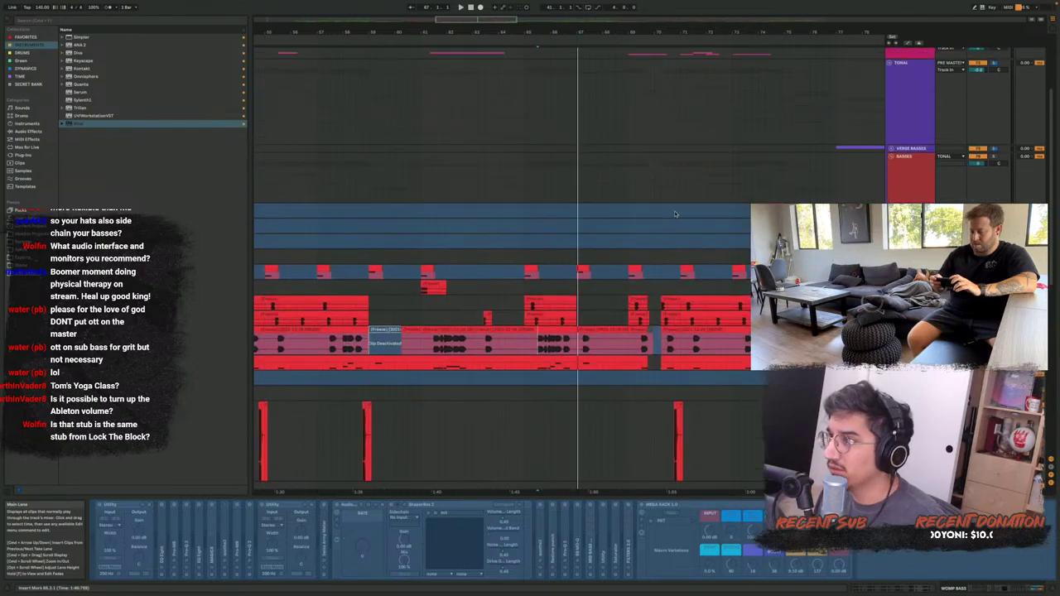
scroll(546, 312, "down", 10)
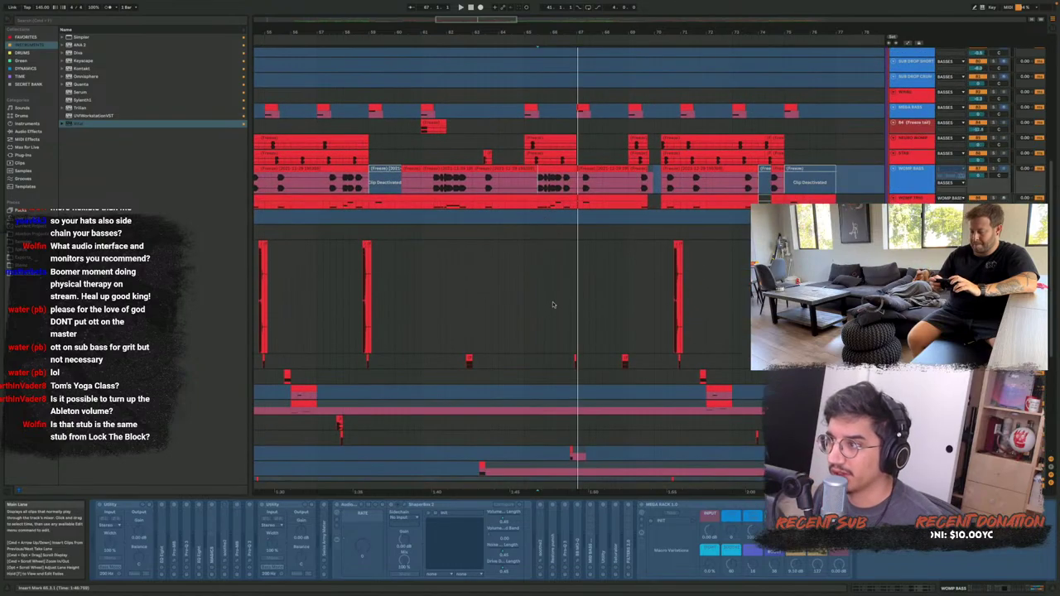
scroll(551, 306, "down", 5)
scroll(651, 281, "right", 6)
key("h")
scroll(667, 185, "up", 5)
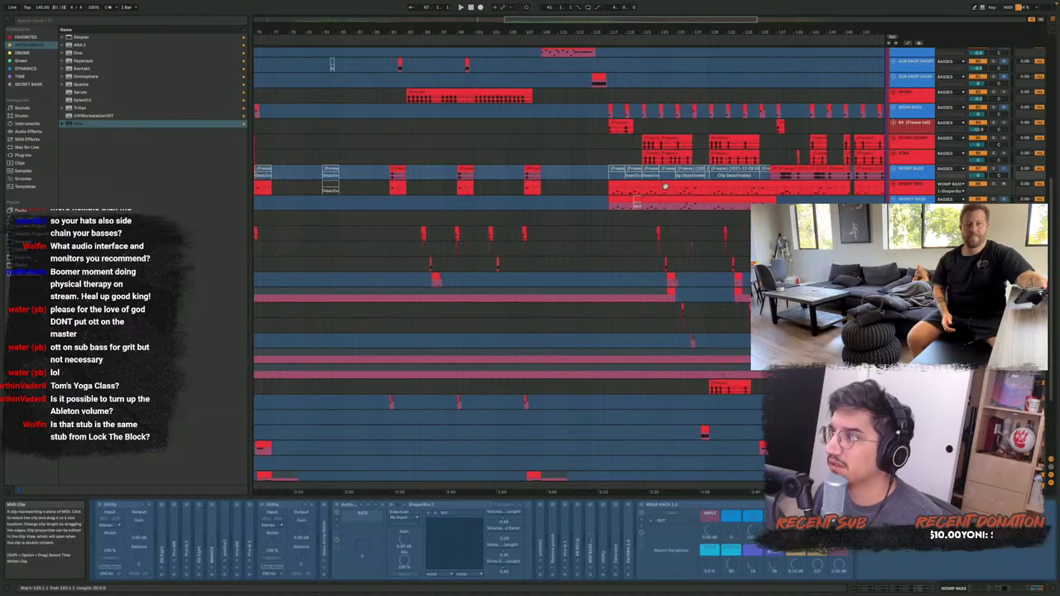
left_click(584, 208)
key("space")
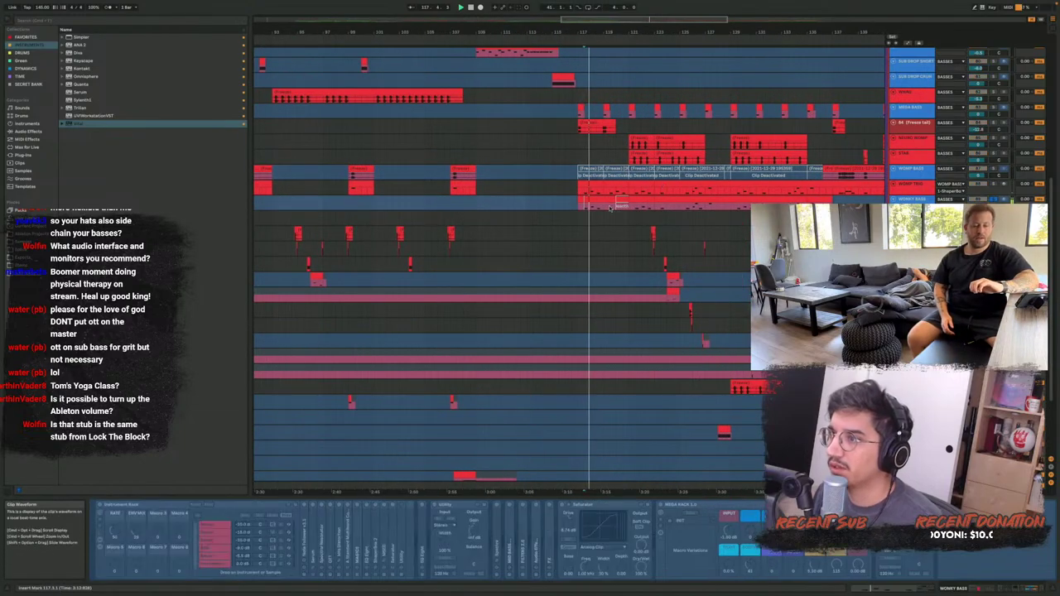
Enlarge the WONKY BASS track and examine its note pattern through the second drop during playback
key("u")
scroll(610, 208, "up", 5)
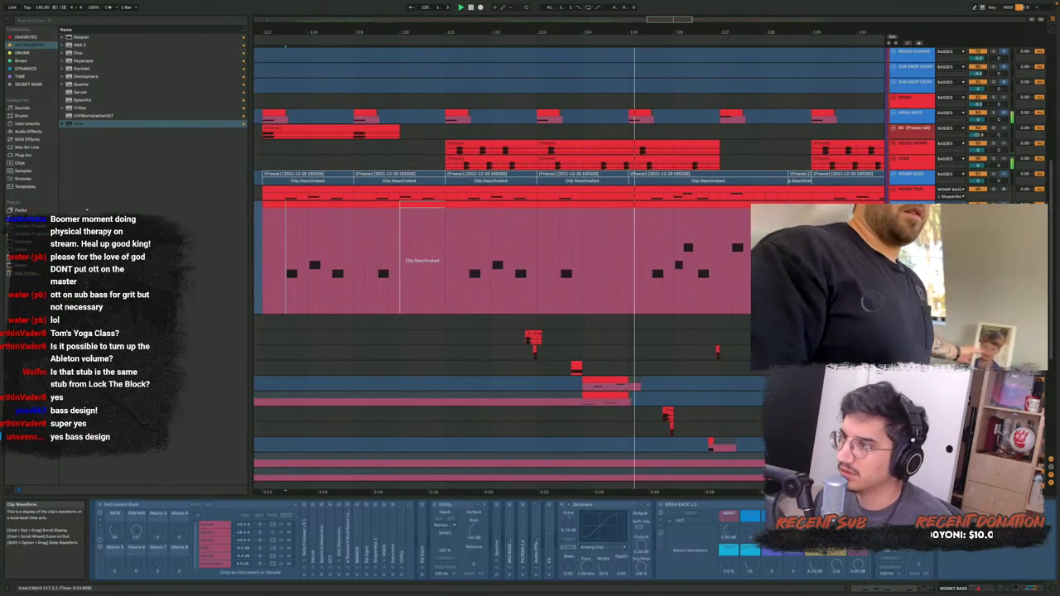
scroll(706, 268, "right", 2)
scroll(603, 245, "down", 3)
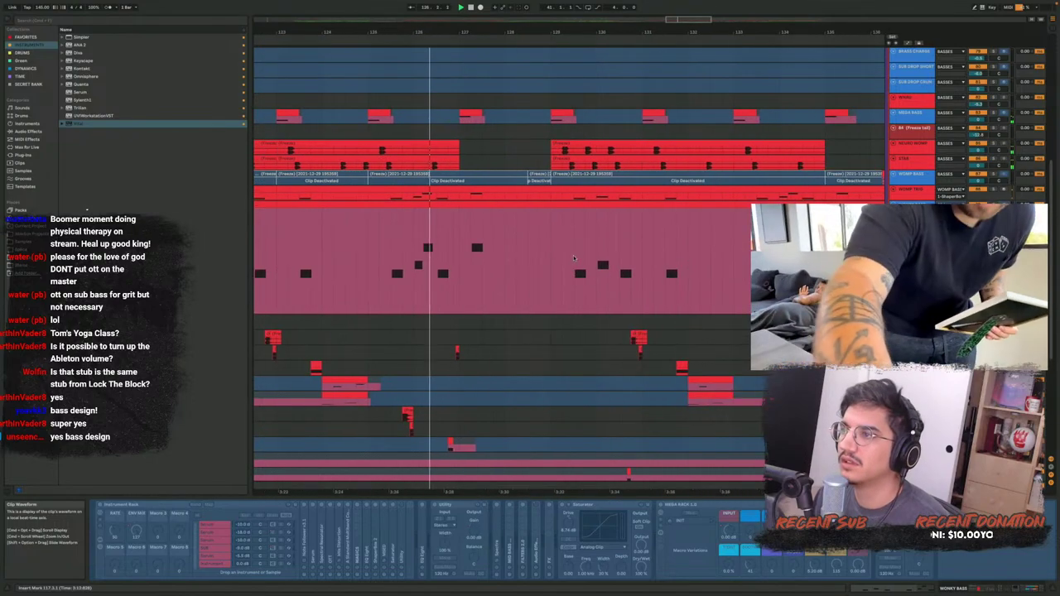
scroll(605, 243, "down", 3)
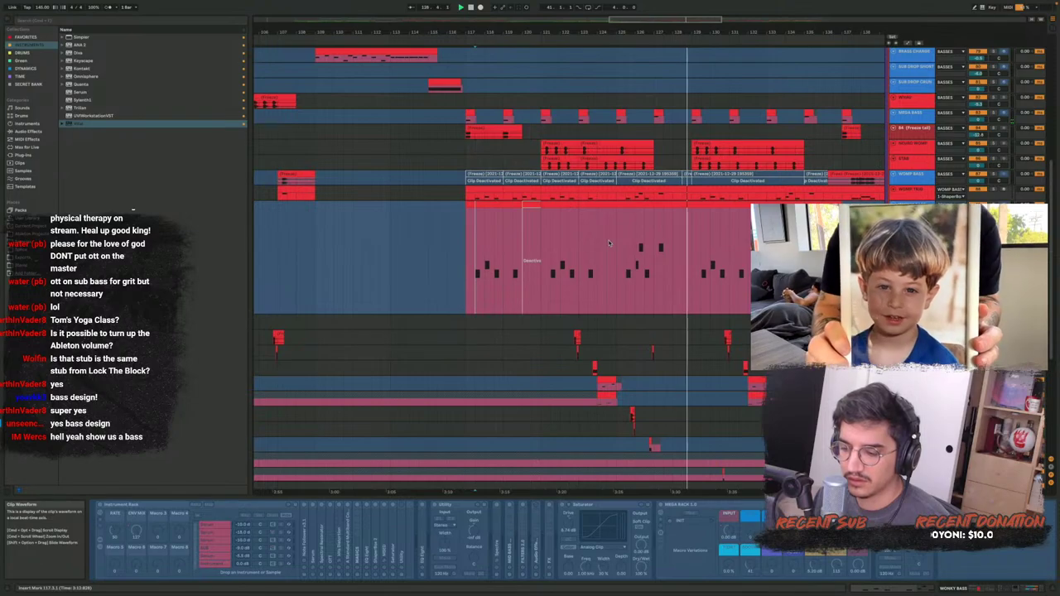
Go back to the first drop at bar 45 and inspect the device chains of the NEURO WOMP and MEGA BASS tracks
scroll(608, 243, "up", 3)
scroll(608, 243, "left", 10)
scroll(527, 273, "up", 3)
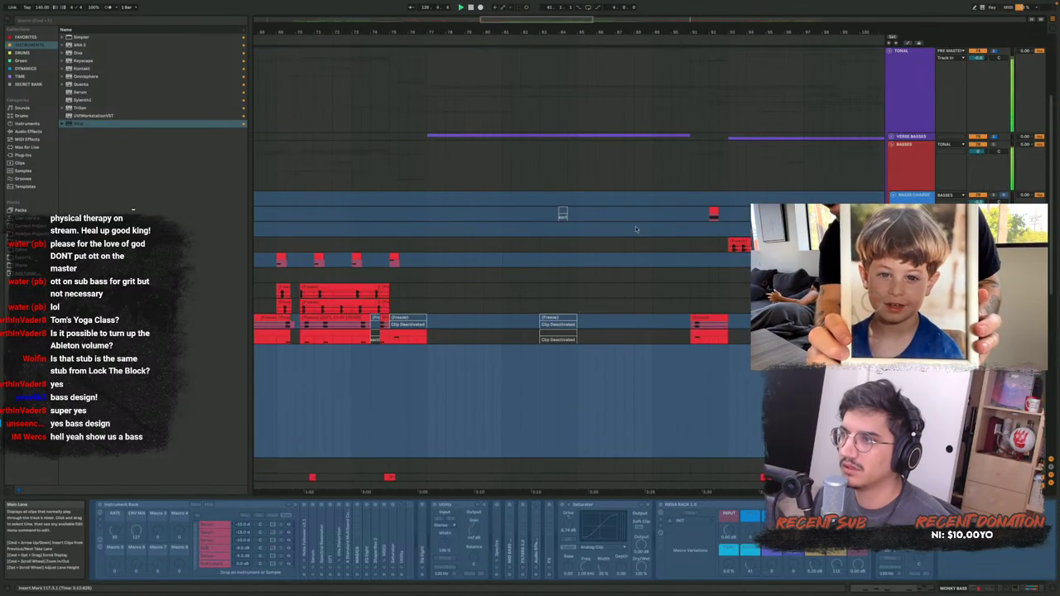
scroll(528, 273, "left", 5)
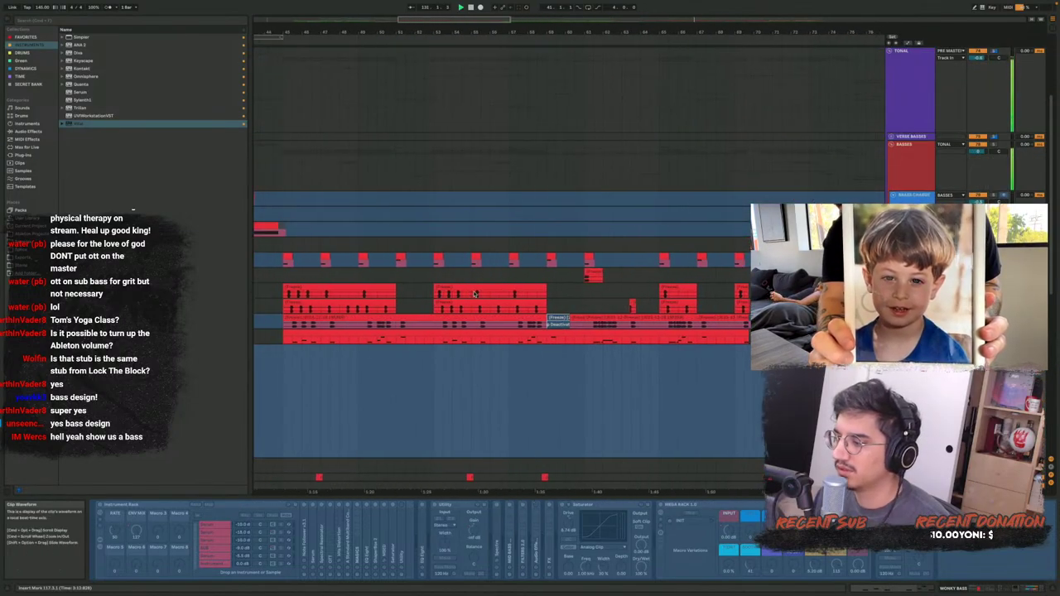
scroll(475, 294, "left", 3)
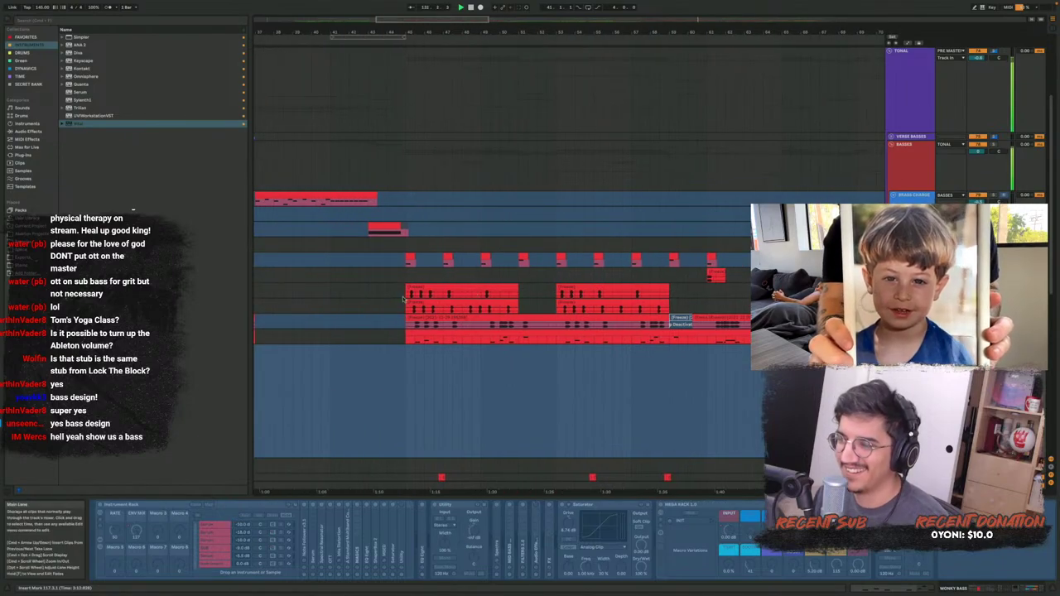
scroll(406, 297, "up", 3)
left_click(406, 296)
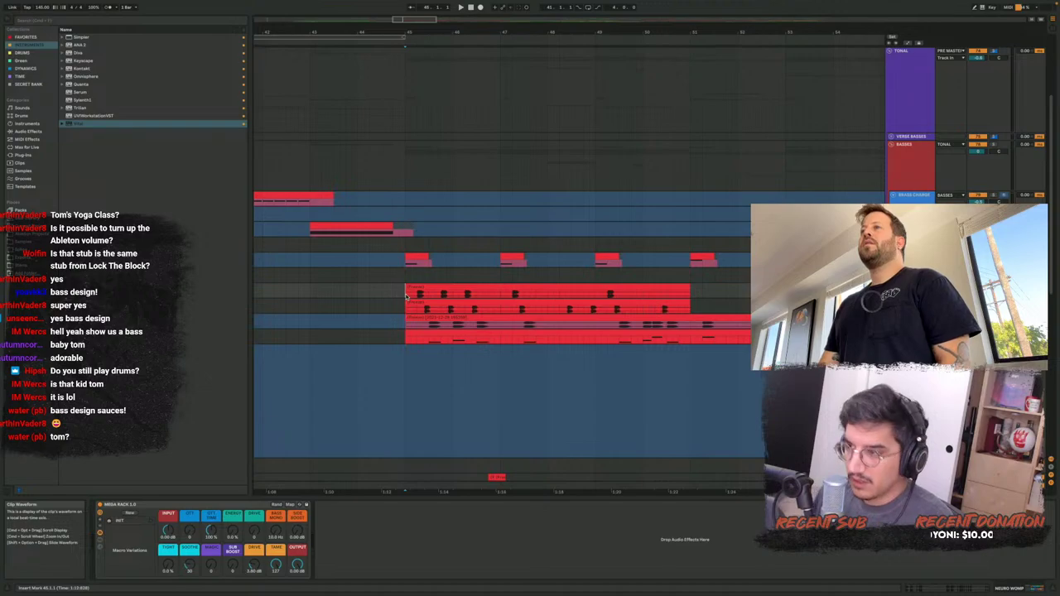
scroll(406, 296, "left", 5)
left_click(499, 263)
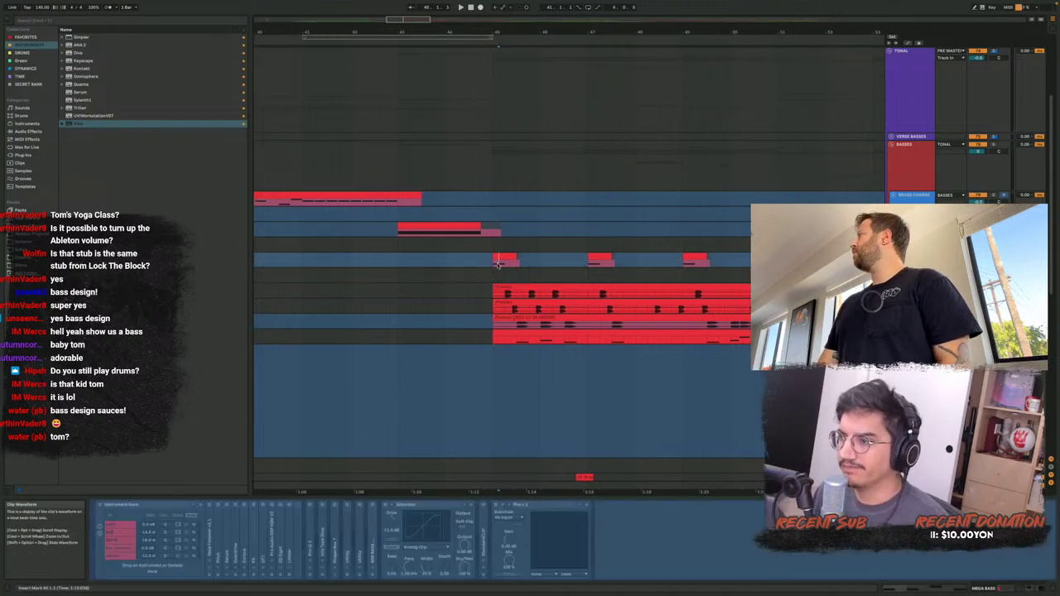
Enlarge the WOMP BASS track, select a stretch of its clip from bar 45.3, and examine the waveform of the hit at bar 46
left_click(511, 323)
scroll(512, 325, "up", 5)
scroll(512, 324, "down", 4)
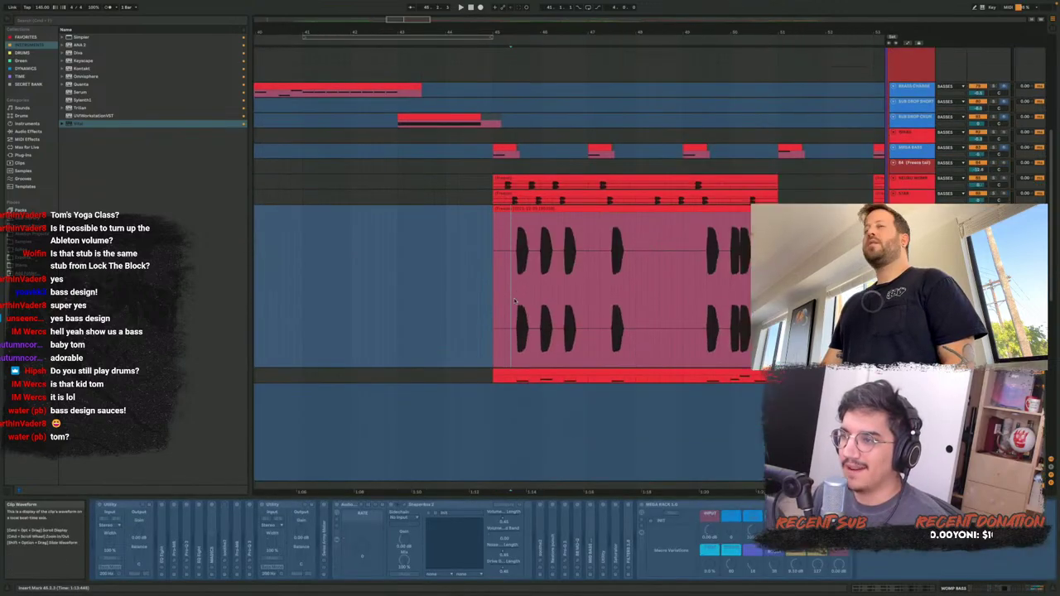
scroll(517, 314, "up", 5)
left_click_drag(517, 303, 883, 303)
scroll(722, 305, "up", 5)
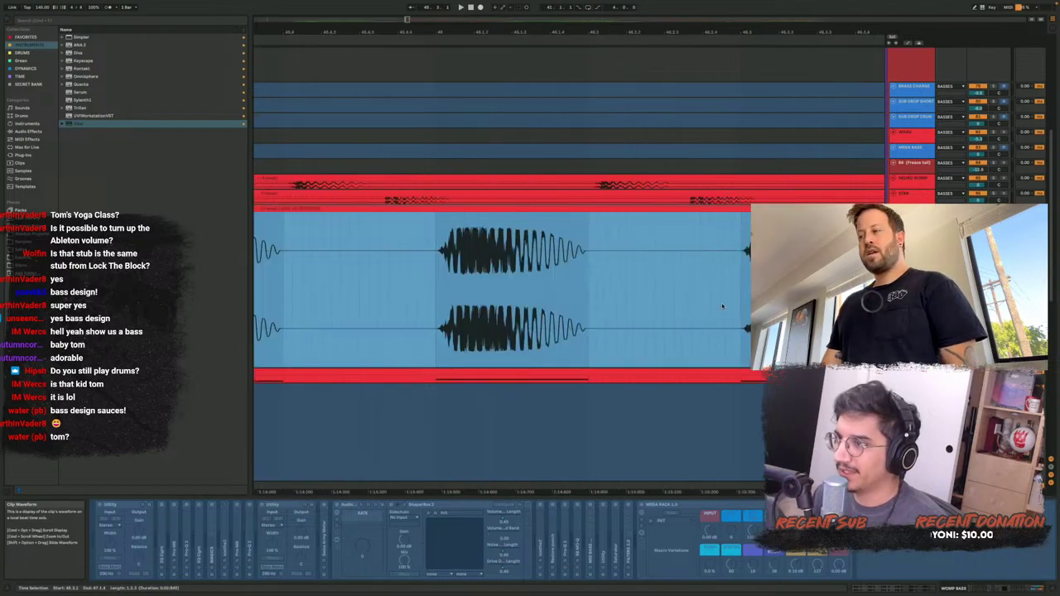
Select the passage covering the first two bass hits in the WOMP BASS track's large audio clip
scroll(683, 306, "down", 4)
scroll(683, 306, "down", 3)
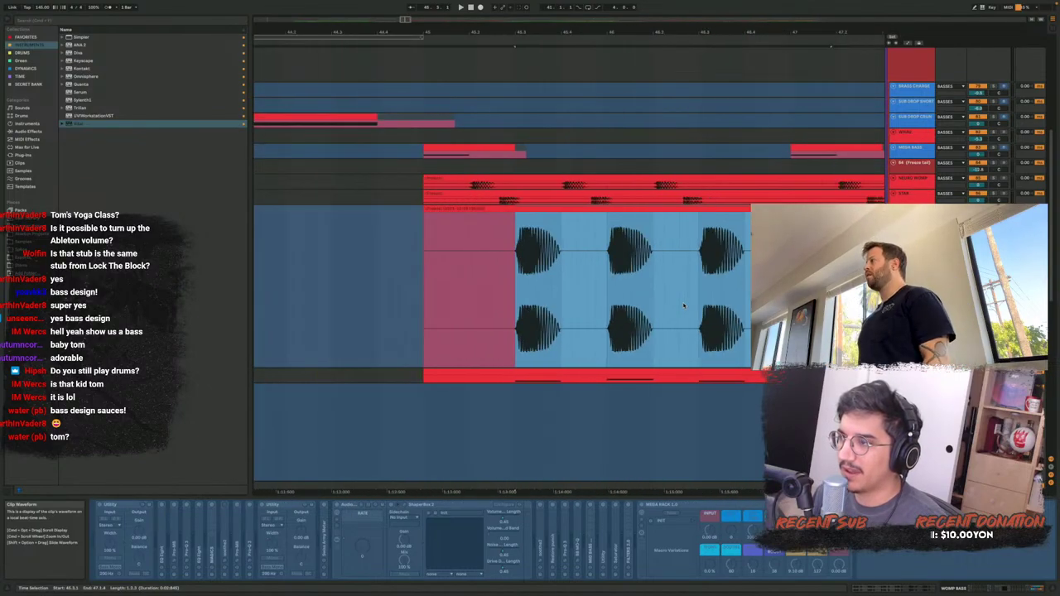
left_click(684, 305)
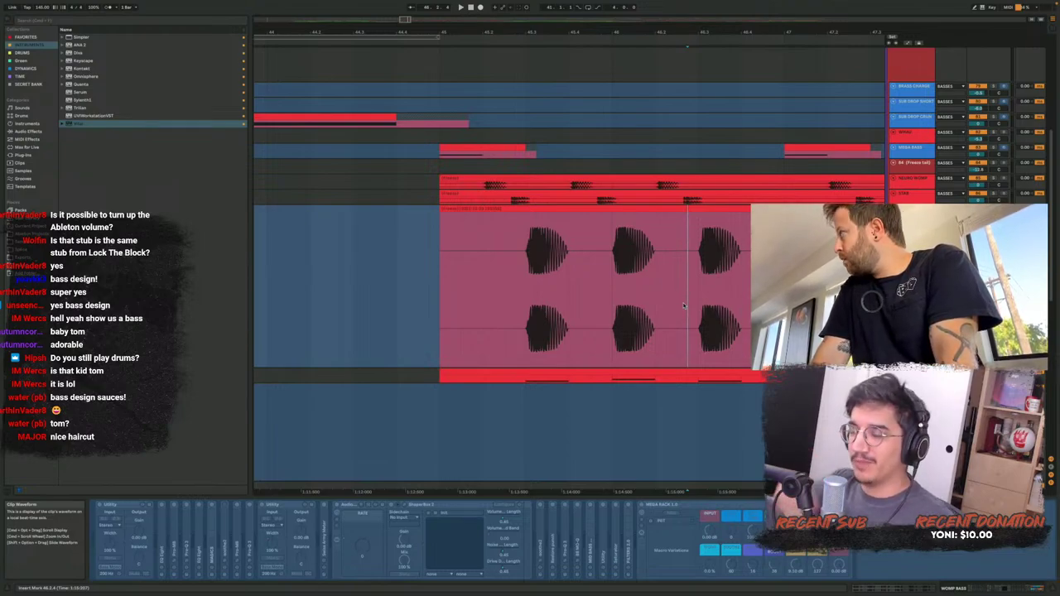
scroll(684, 305, "right", 3)
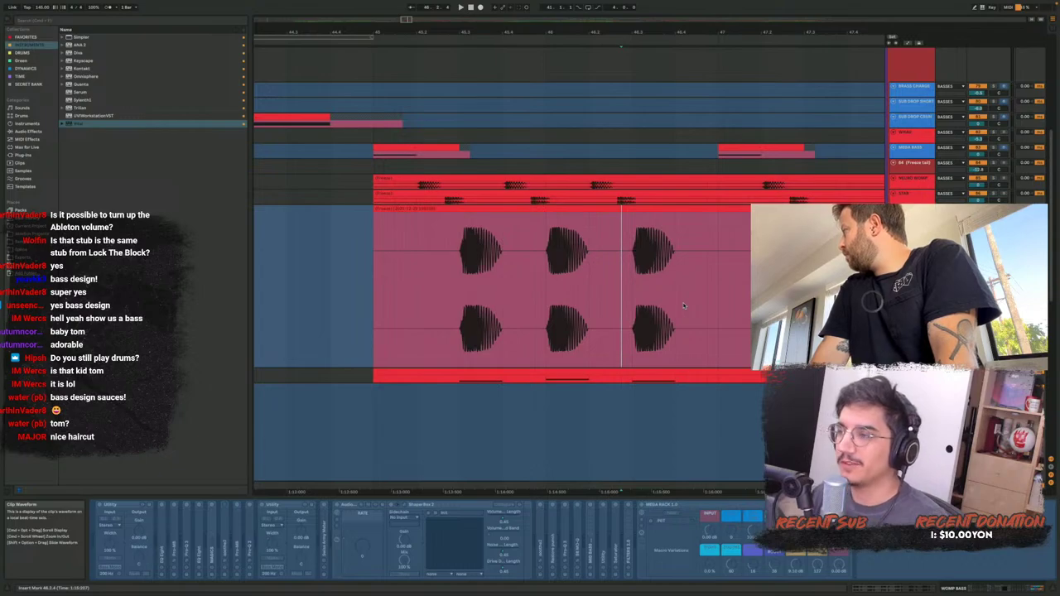
scroll(684, 306, "right", 3)
scroll(379, 274, "up", 3)
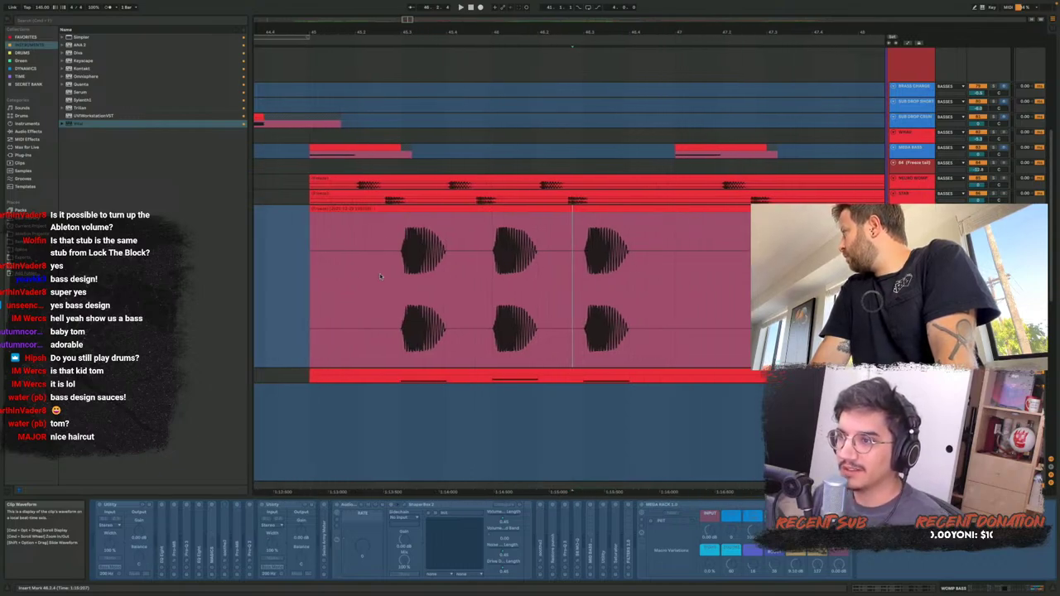
scroll(397, 270, "up", 2)
left_click_drag(401, 268, 755, 278)
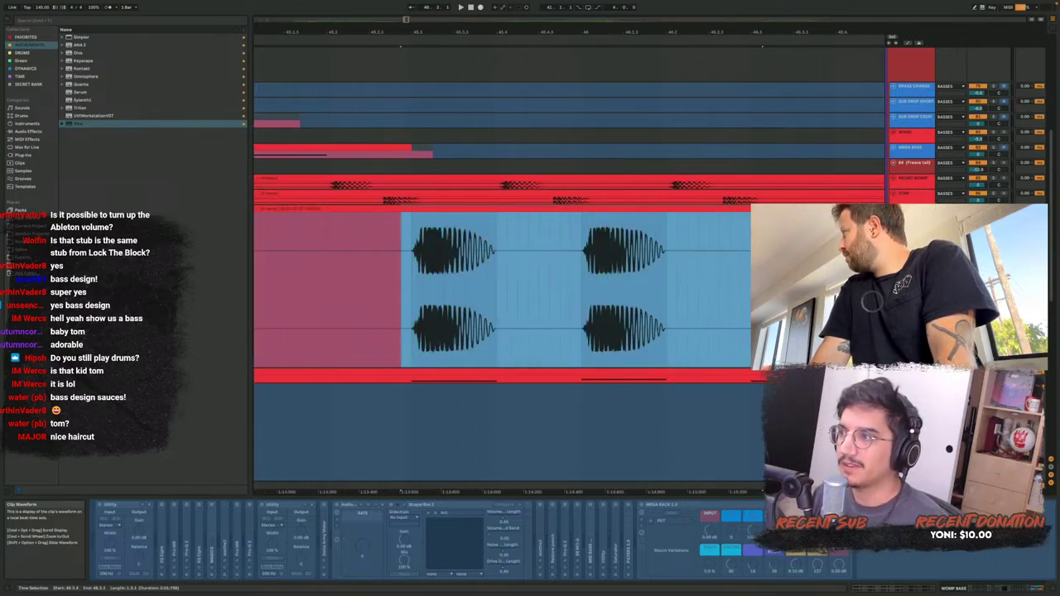
left_click_drag(847, 290, 754, 290)
scroll(403, 287, "up", 3)
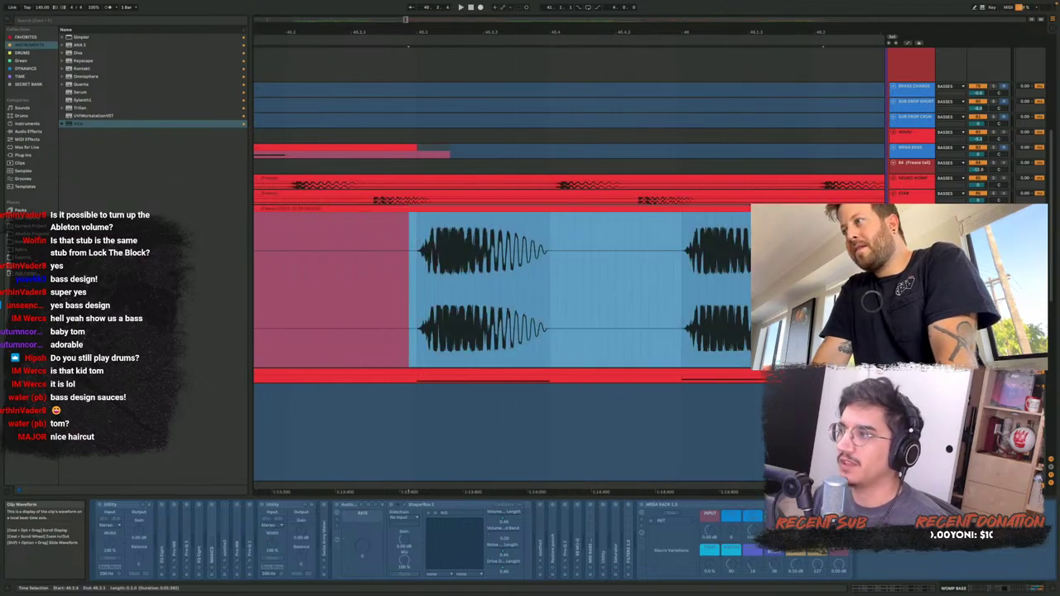
scroll(577, 284, "down", 4)
Select the WOMP BASS track to display its device chain and play the selected passage
left_click(911, 284)
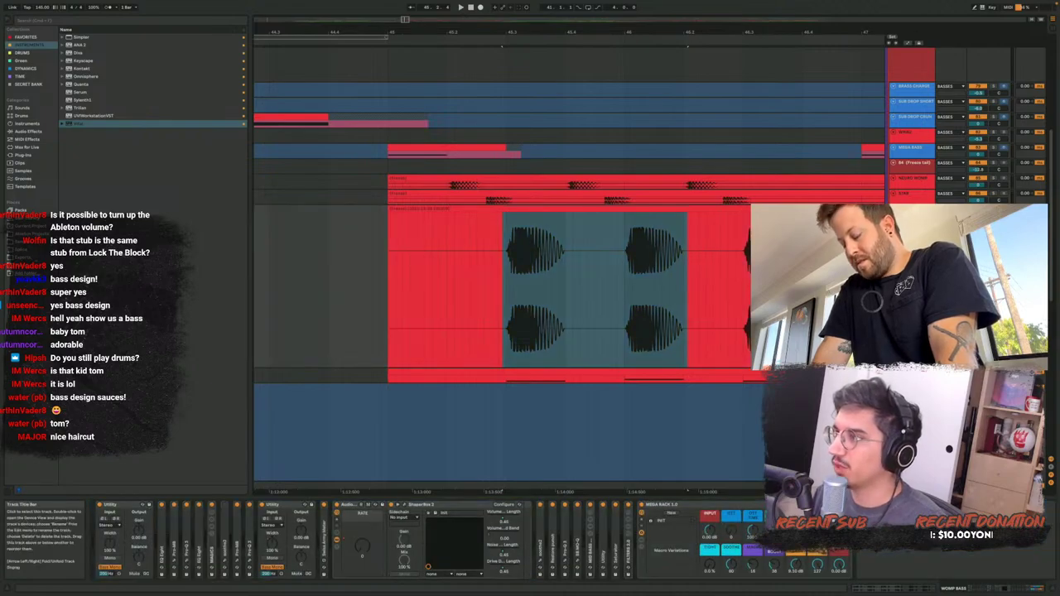
key("space")
key("space")
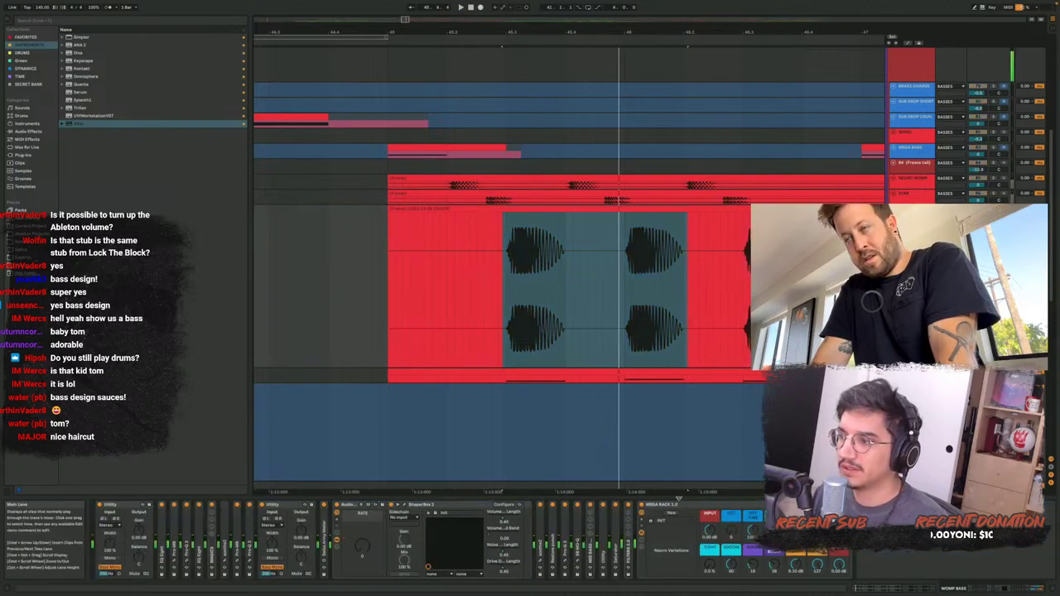
Deactivate all devices in the WOMP BASS chain and play the selected hits without processing
left_click(642, 513)
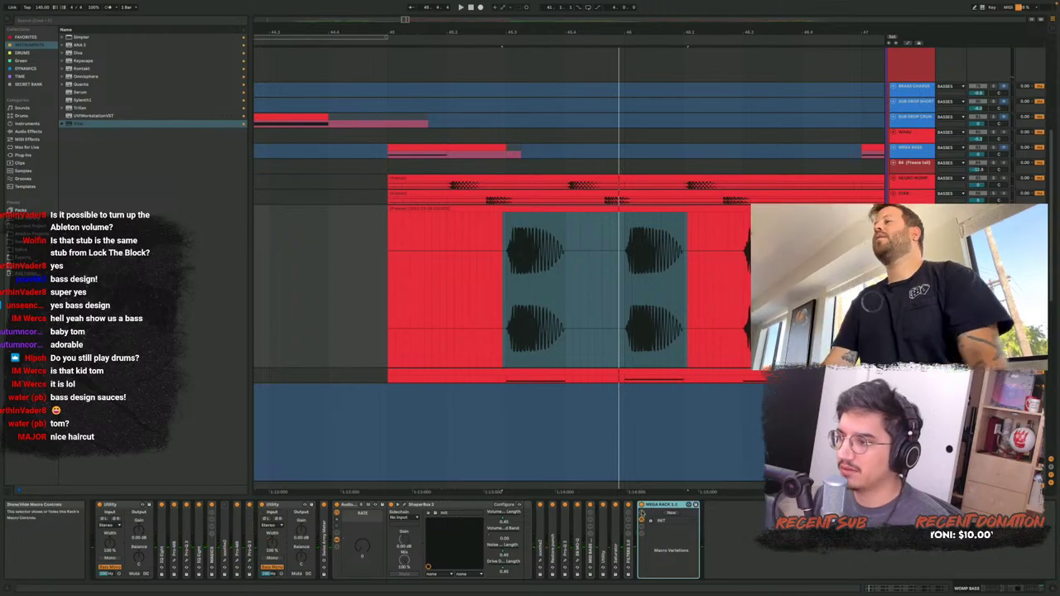
left_click(642, 513)
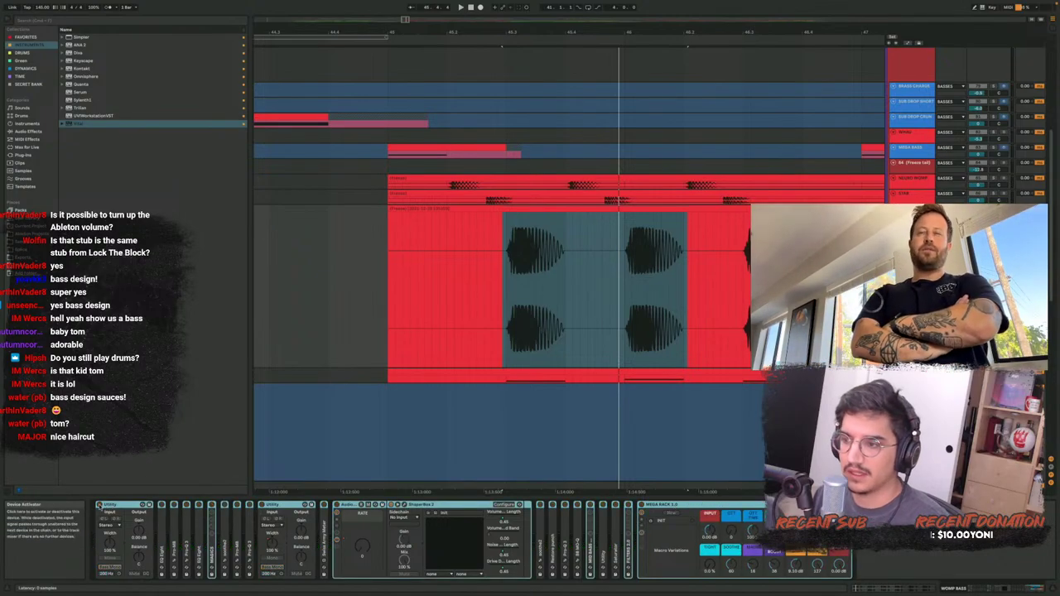
left_click(504, 274)
left_click(505, 273)
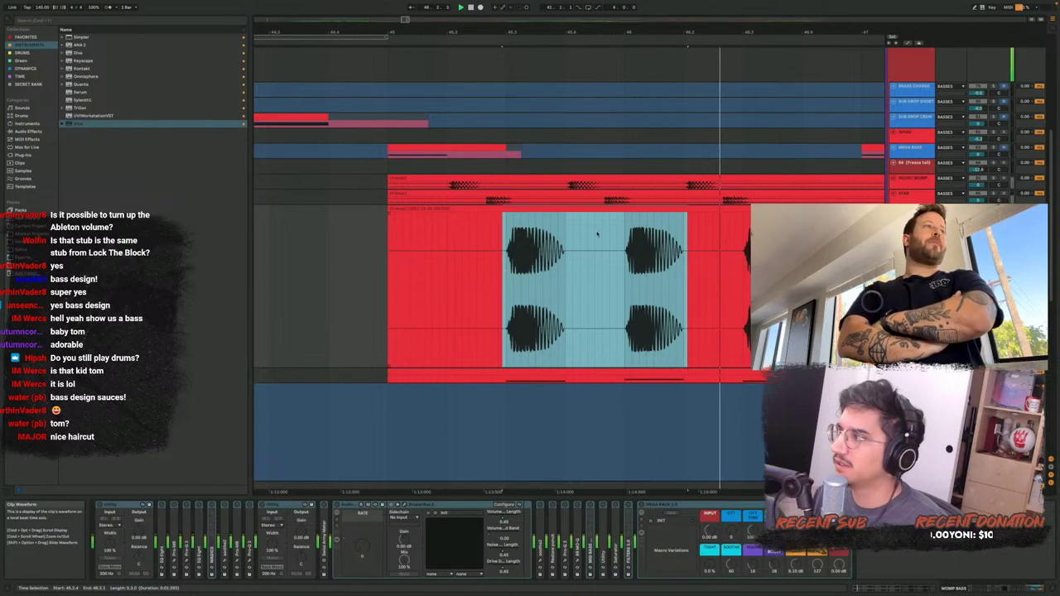
key("space")
key("space")
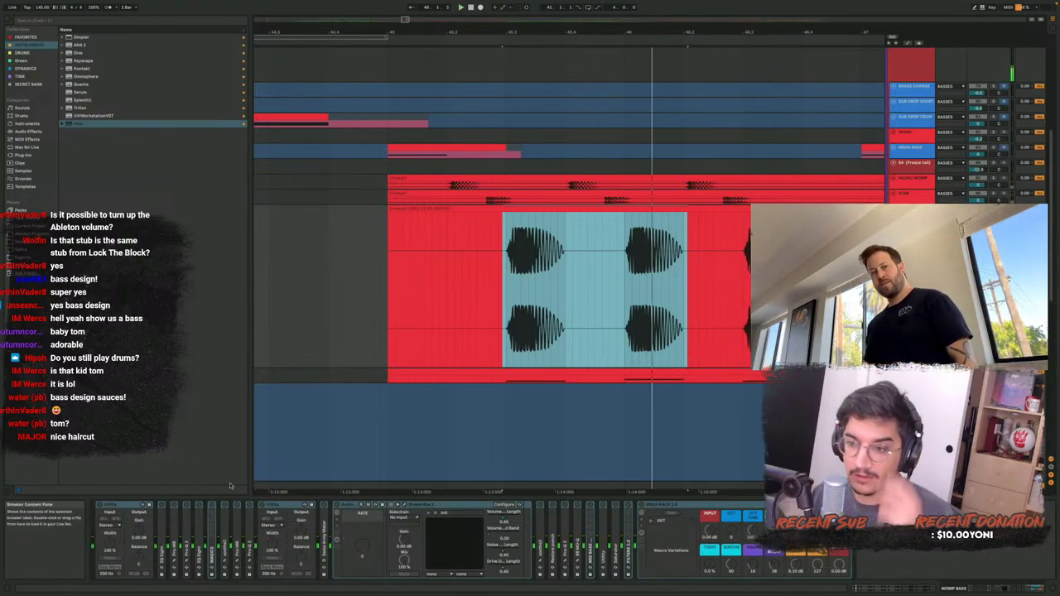
Reactivate the first Utility, EQ Eight and Pro-MB, and play the bass with the Pro-MB window open
left_click(157, 507)
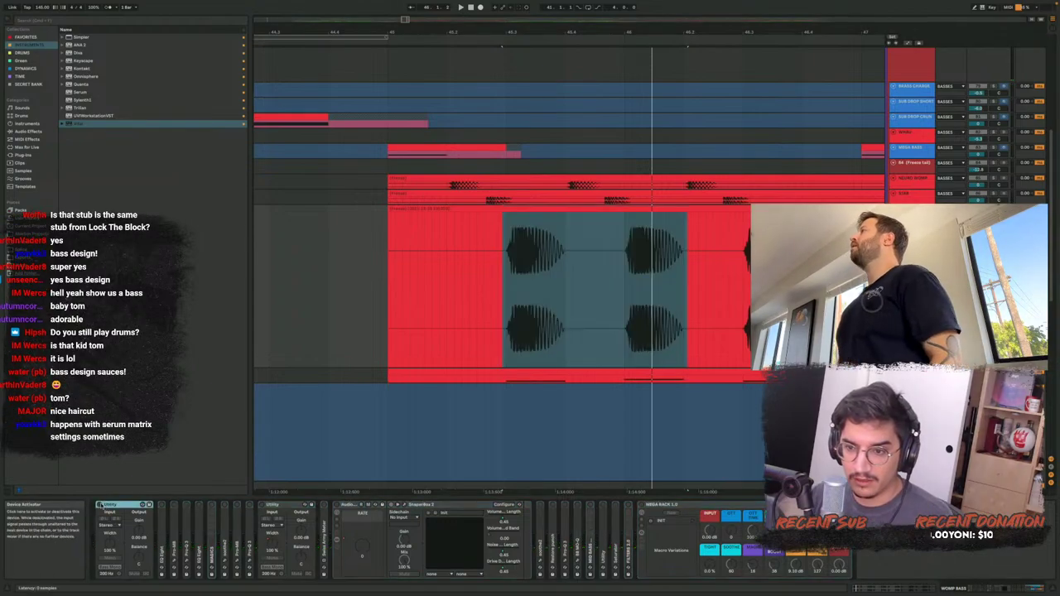
double_click(164, 517)
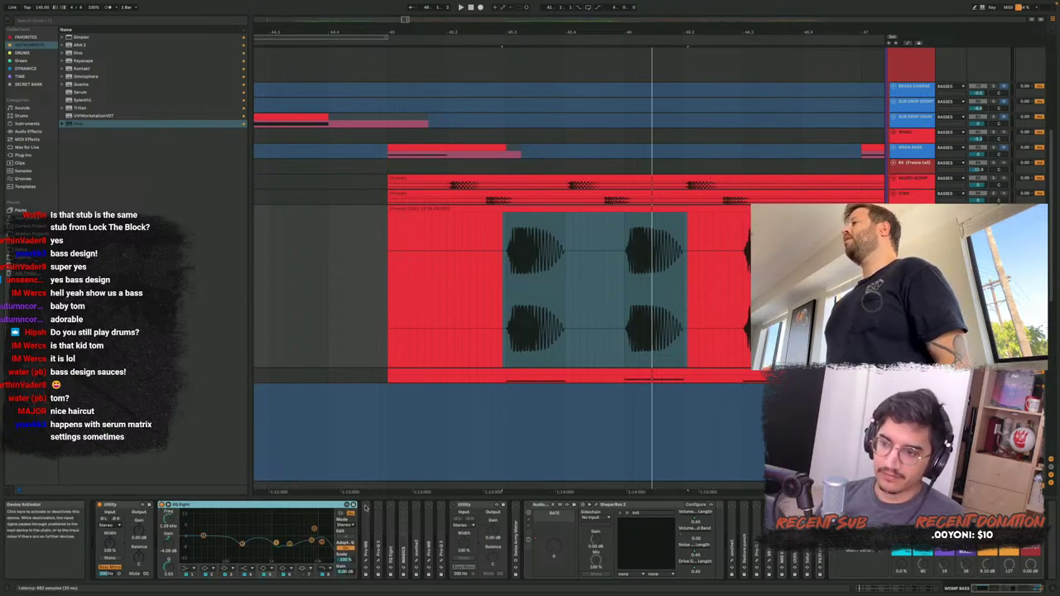
left_click(365, 562)
key("space")
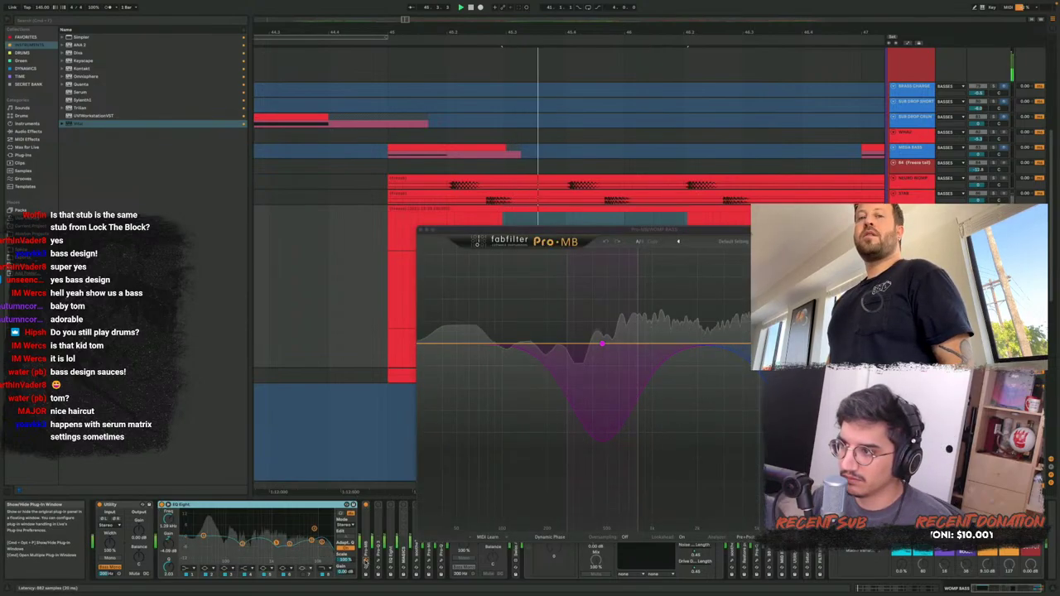
key("space")
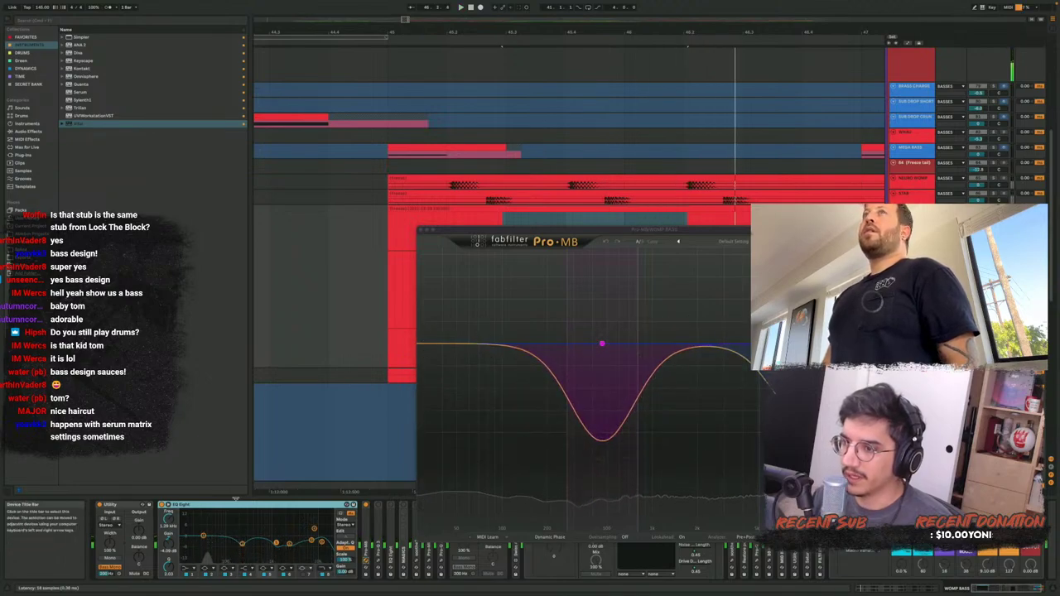
Place the playback start just before the first bass hit and reposition the Pro-MB window over the arrangement
left_click(467, 224)
left_click_drag(467, 223, 695, 166)
left_click(493, 268)
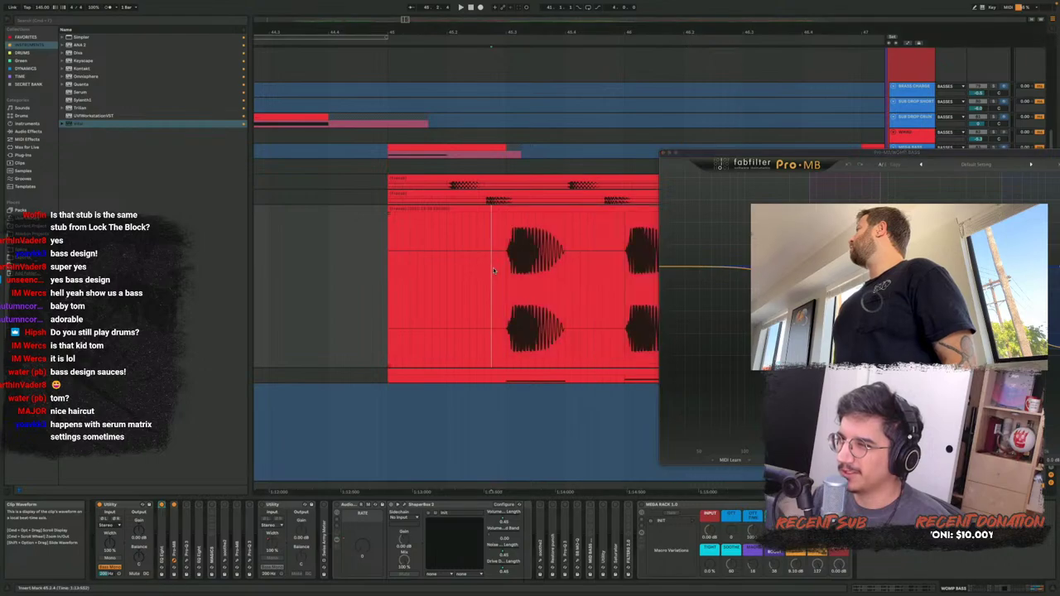
scroll(494, 269, "right", 5)
scroll(494, 271, "left", 2)
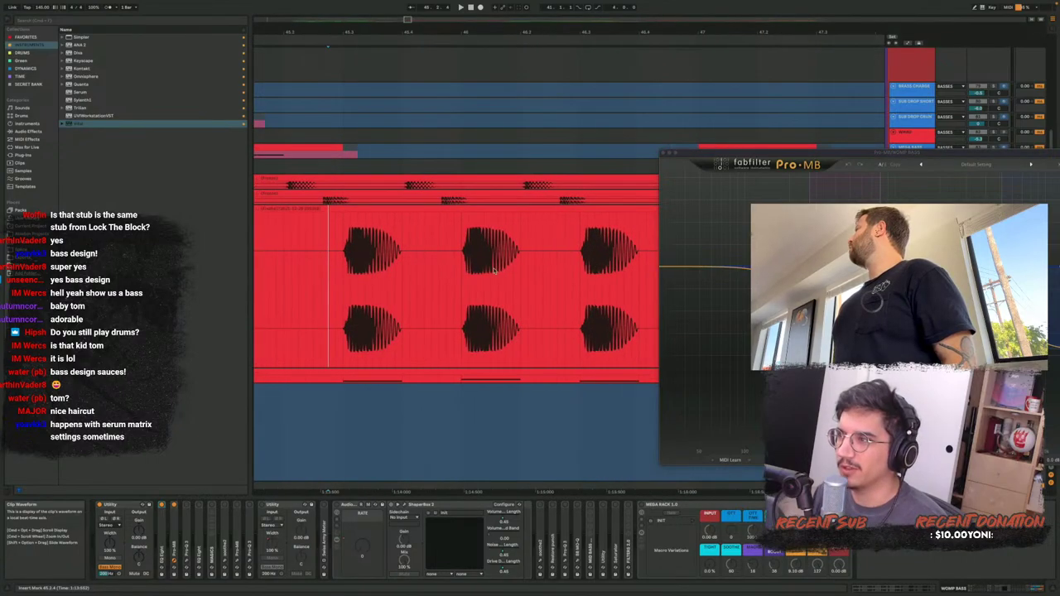
left_click_drag(765, 154, 509, 145)
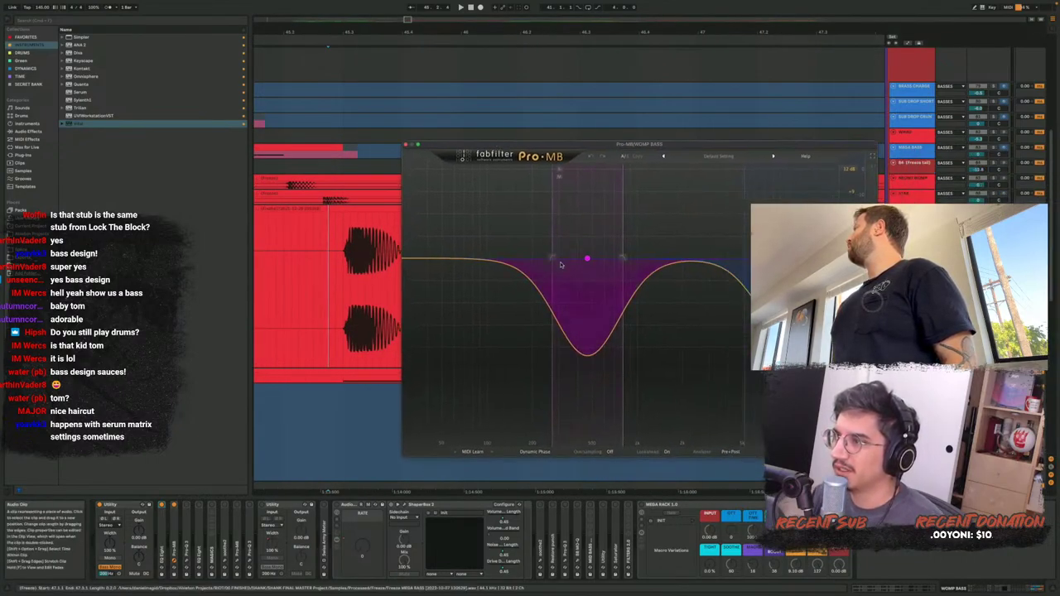
Select band 1 in Pro-MB and compare it bypassed, soloed and re-enabled during playback
left_click(572, 285)
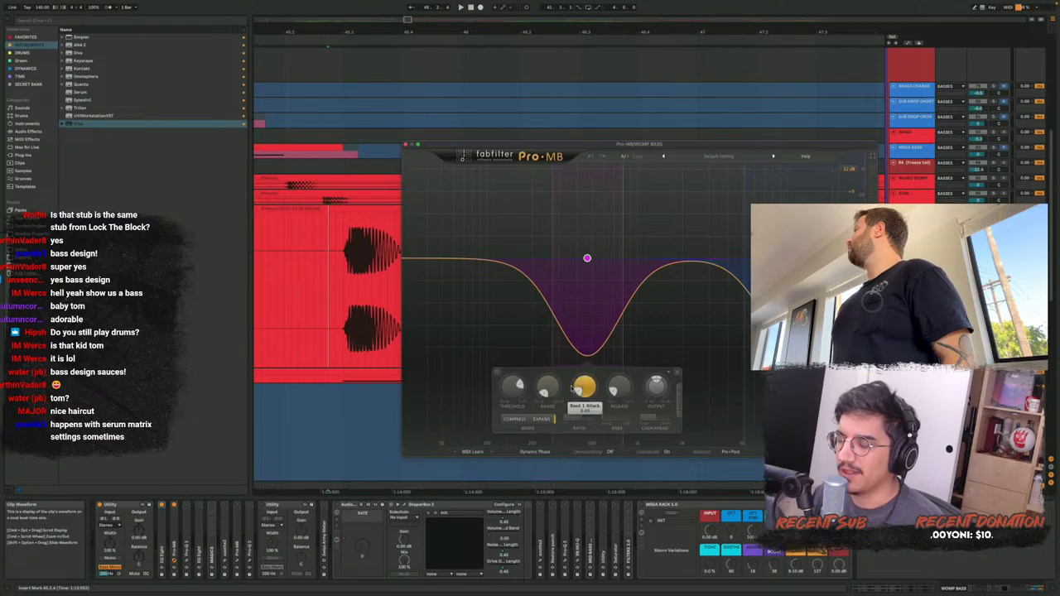
mouse_move(573, 389)
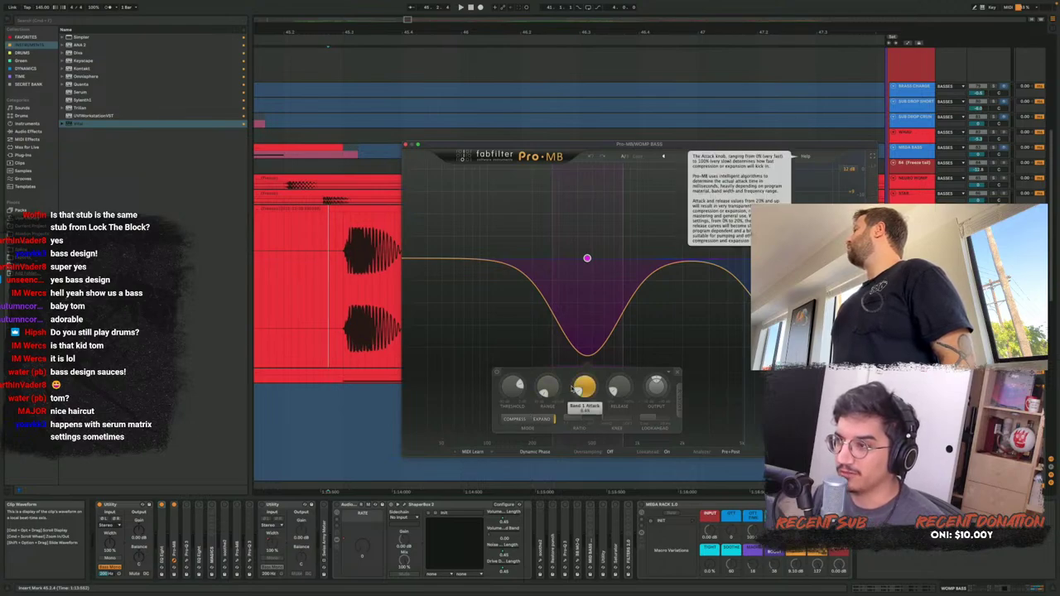
key("space")
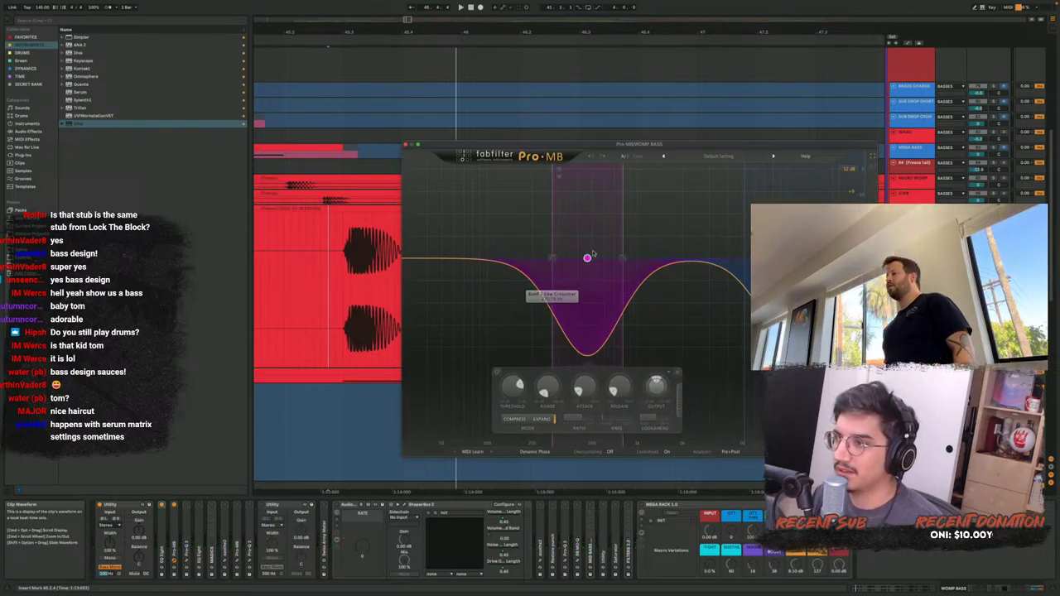
left_click(497, 373)
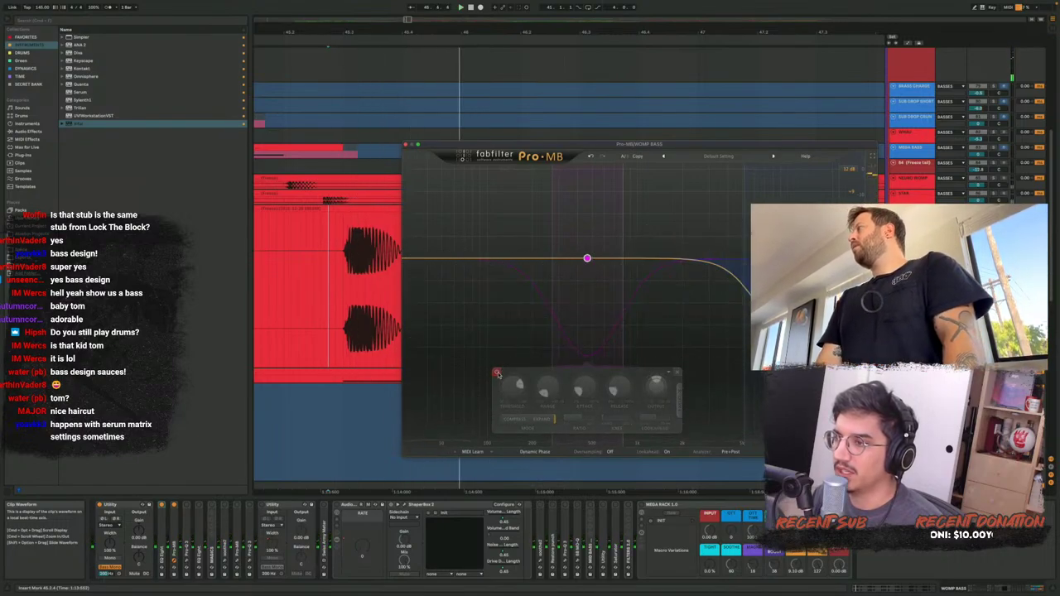
left_click(559, 170)
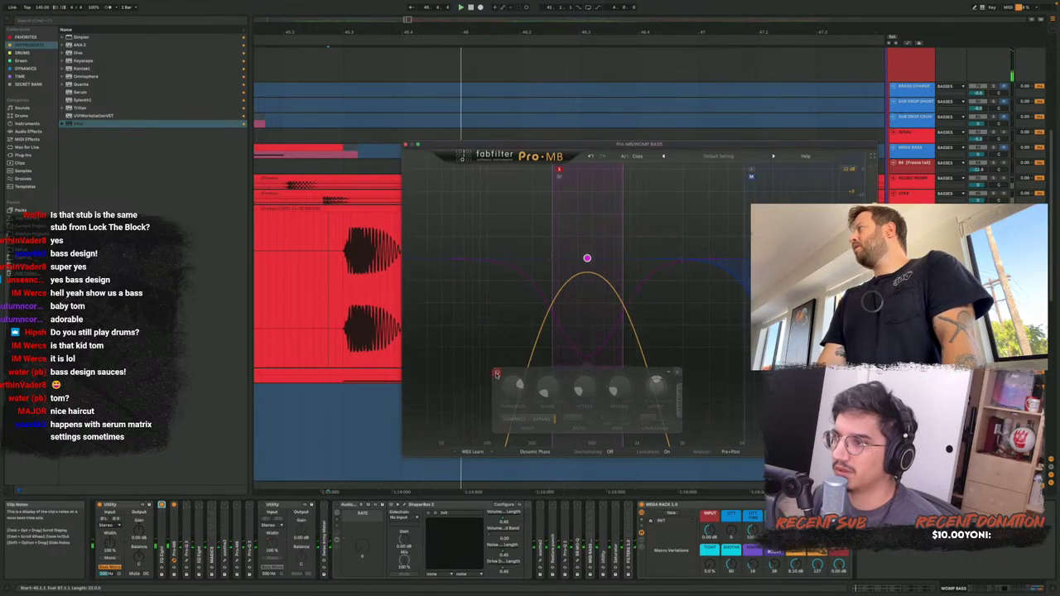
left_click(496, 373)
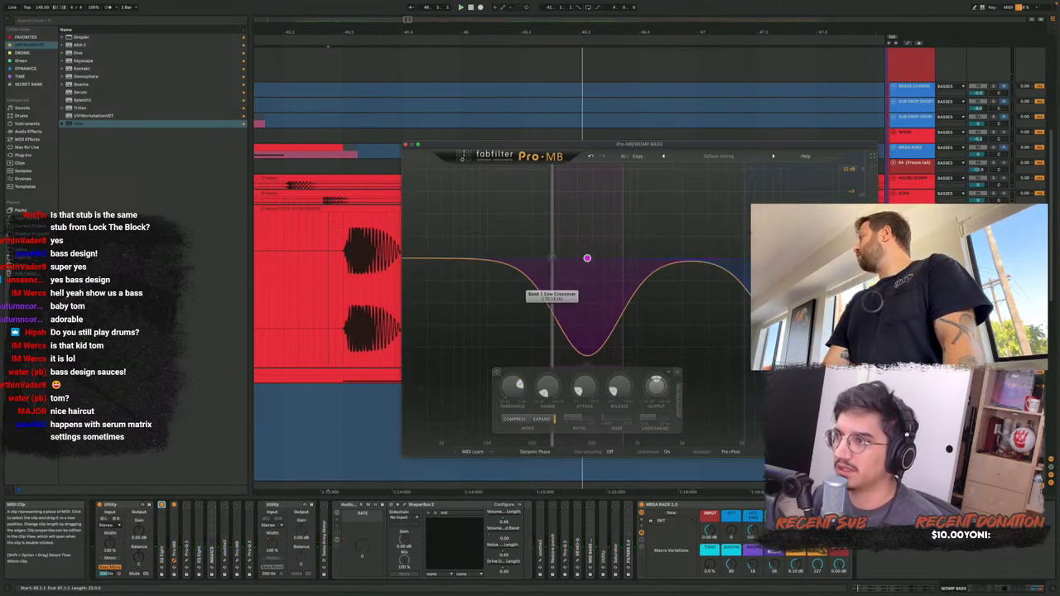
Solo Pro-MB's band 2 during playback, compare it switched off and on, and close the plug-in window
key("space")
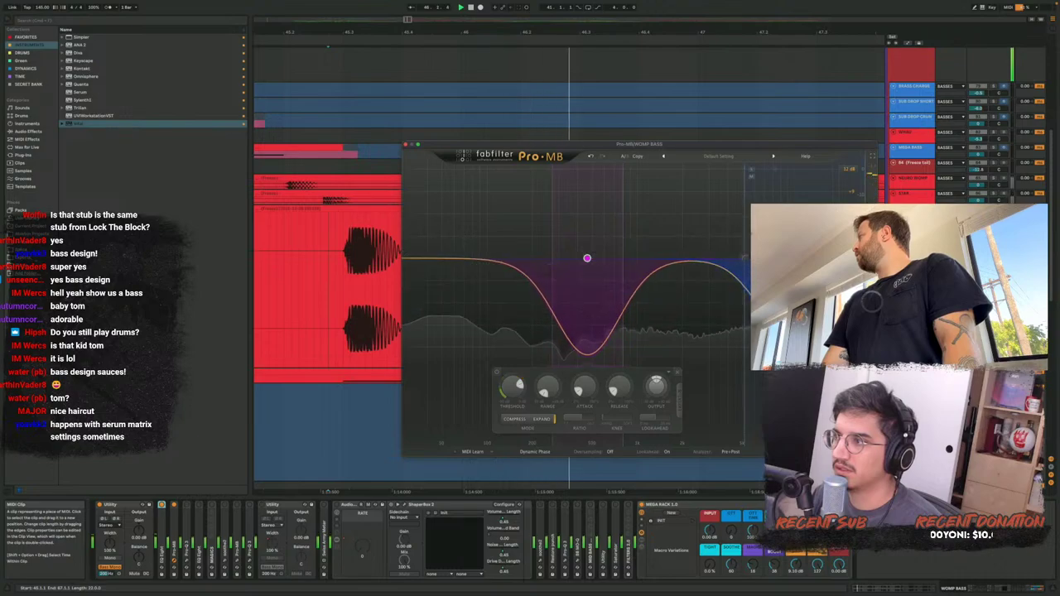
left_click(745, 256)
left_click(752, 169)
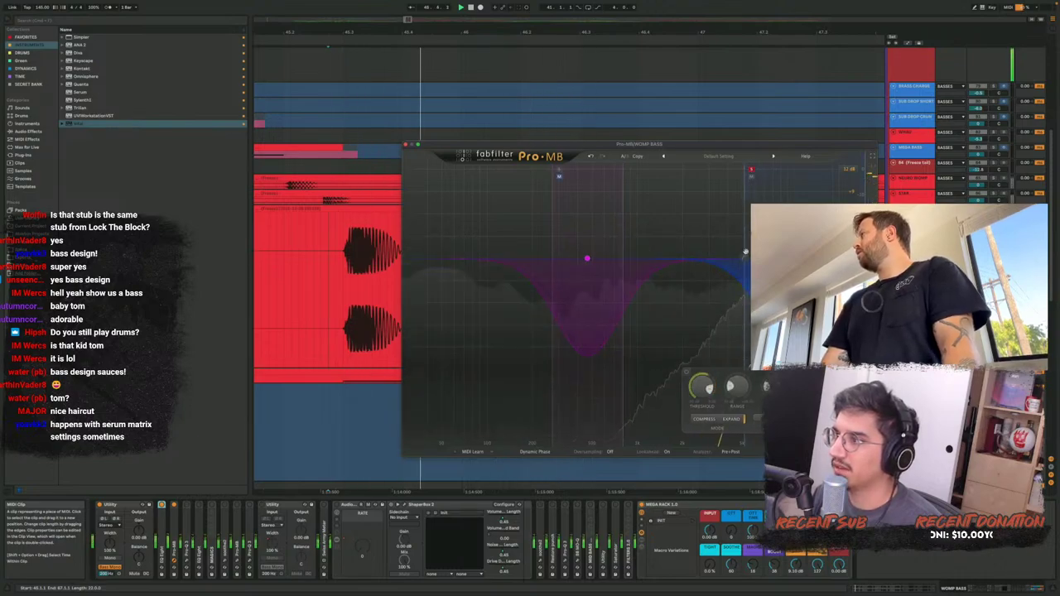
left_click(687, 373)
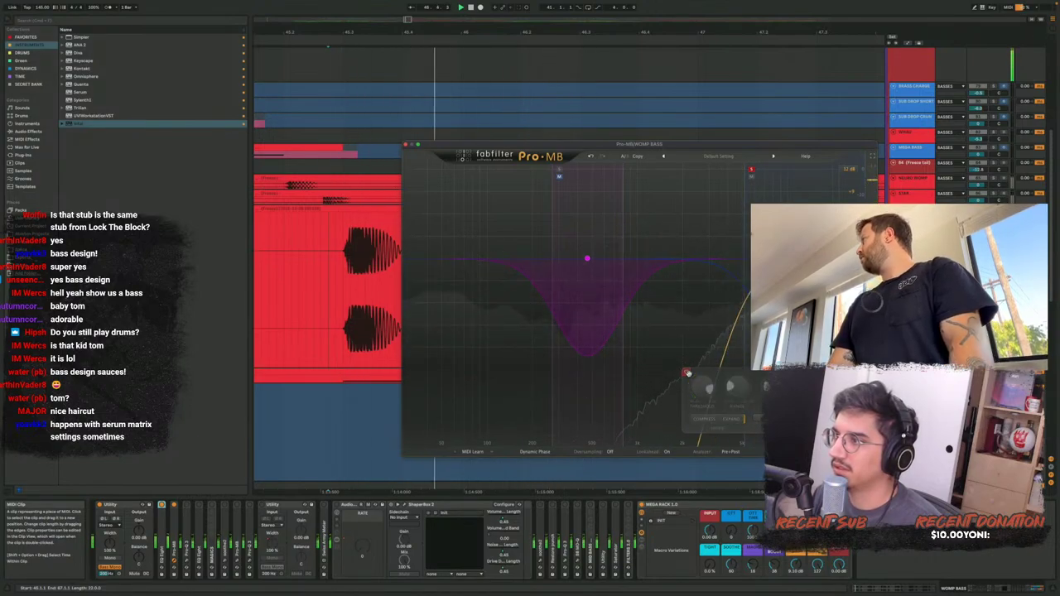
left_click(688, 373)
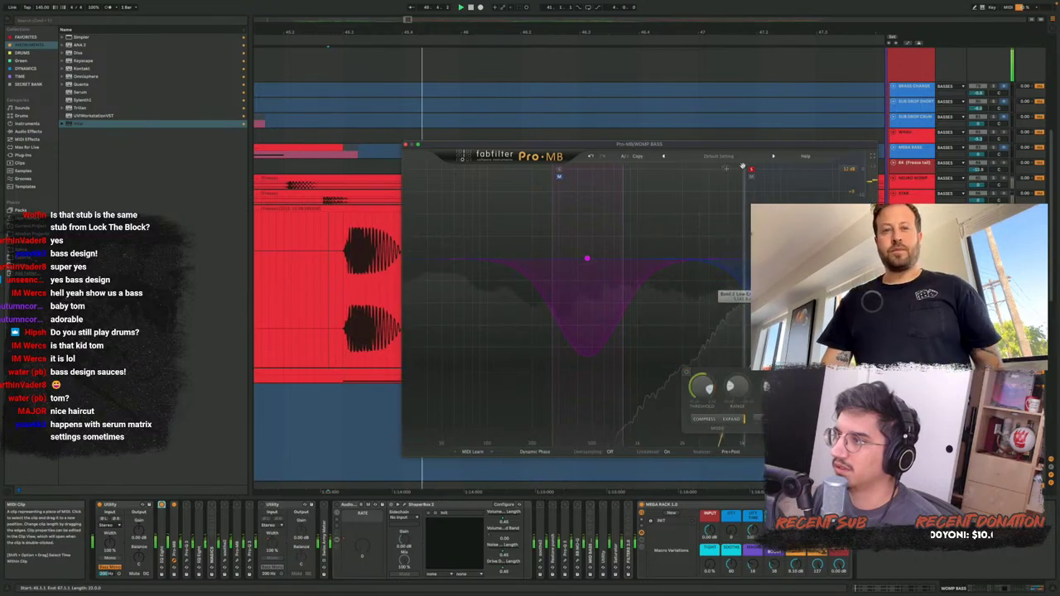
left_click(406, 145)
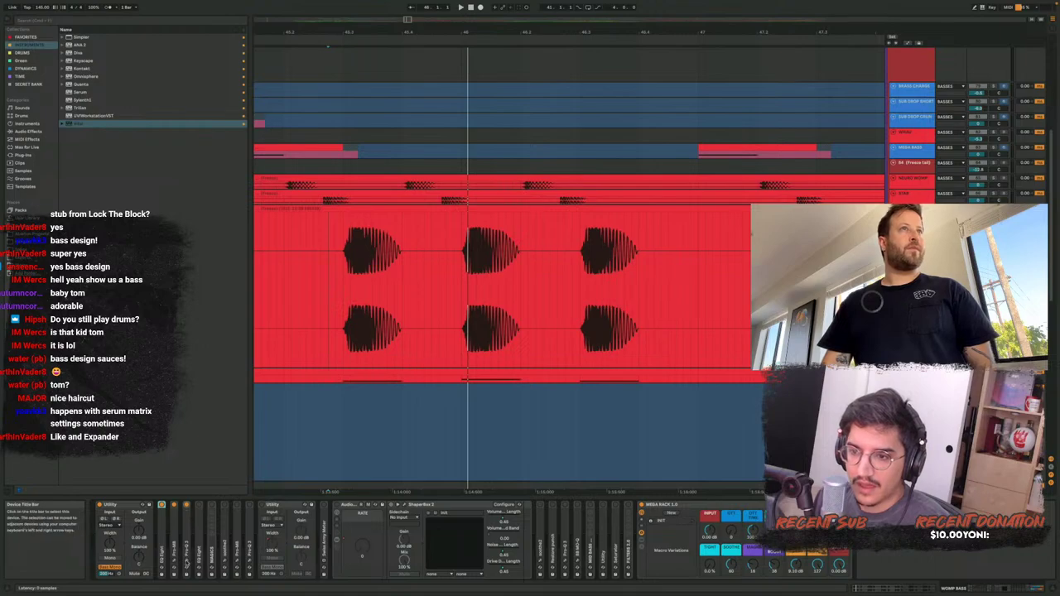
Reactivate the devices from Pro-Q through soothe2 and play the bass with soothe2's settings open
left_click(187, 562)
left_click(187, 504)
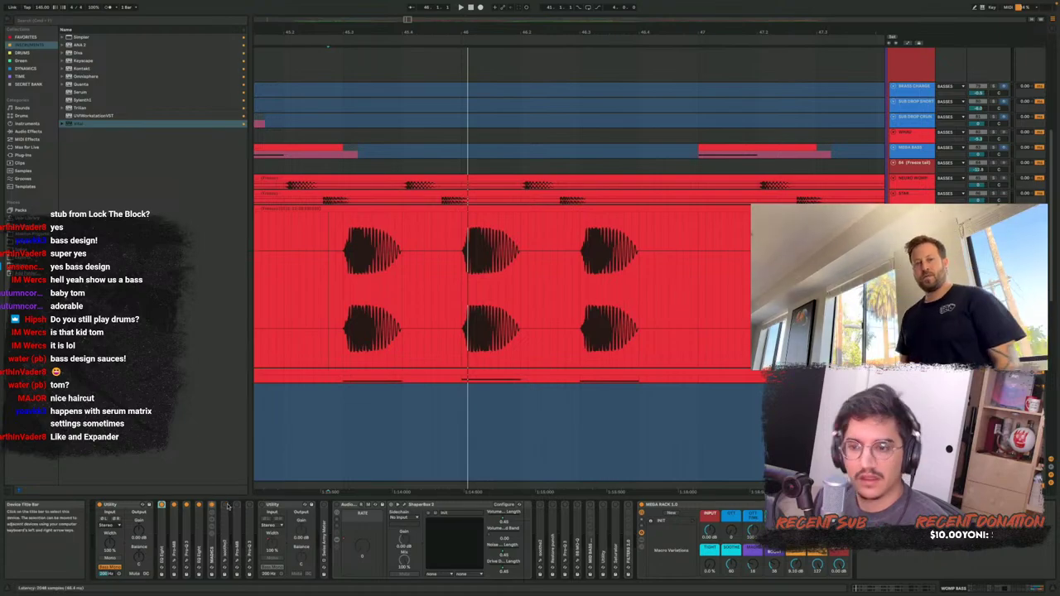
left_click(225, 563)
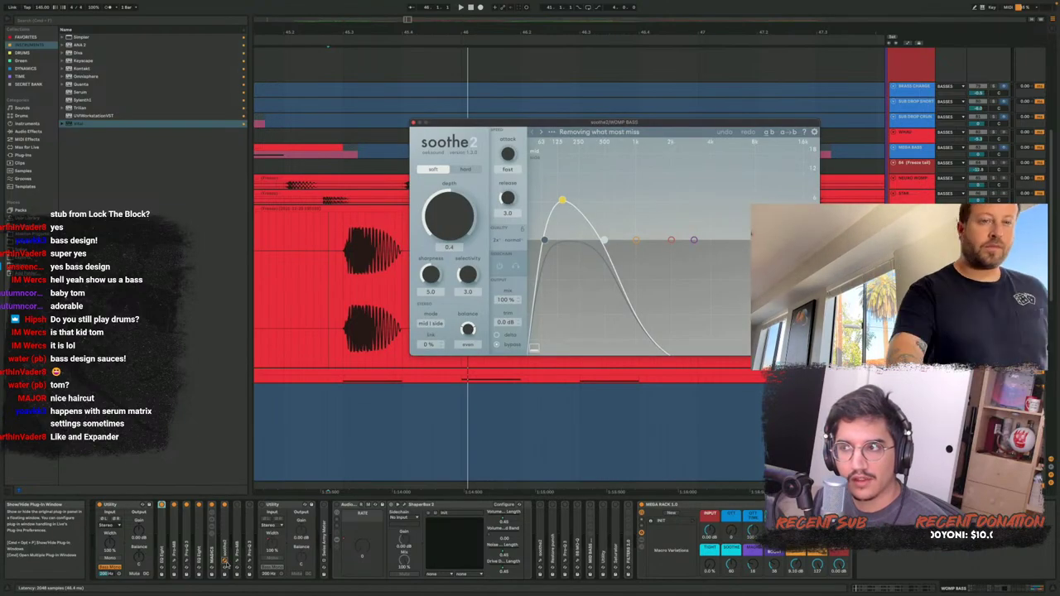
key("space")
left_click(223, 506)
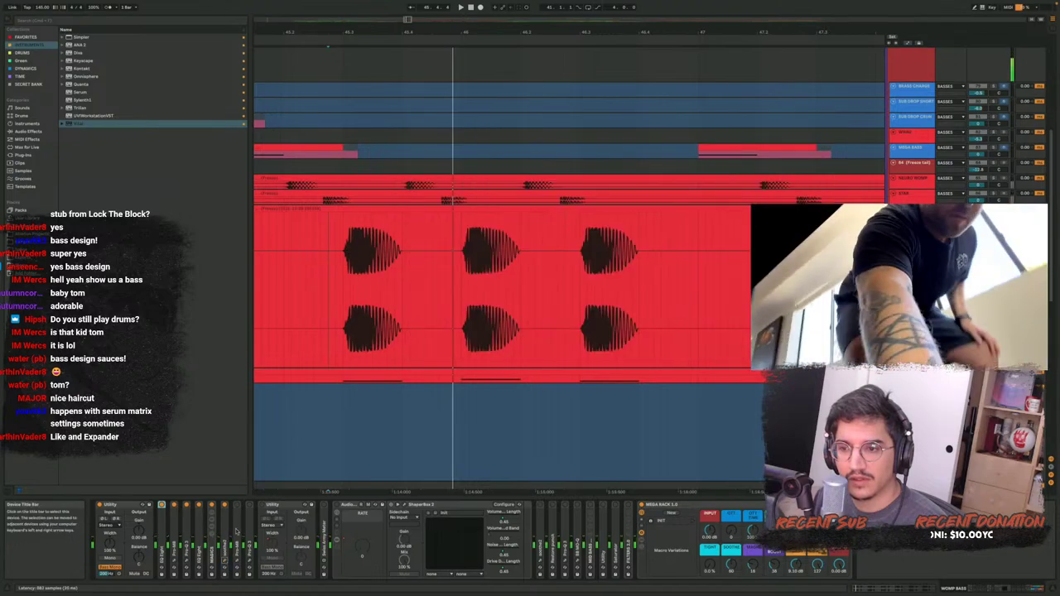
Open the second Pro-MB after soothe2, play the bass through it, and close its window
left_click(237, 561)
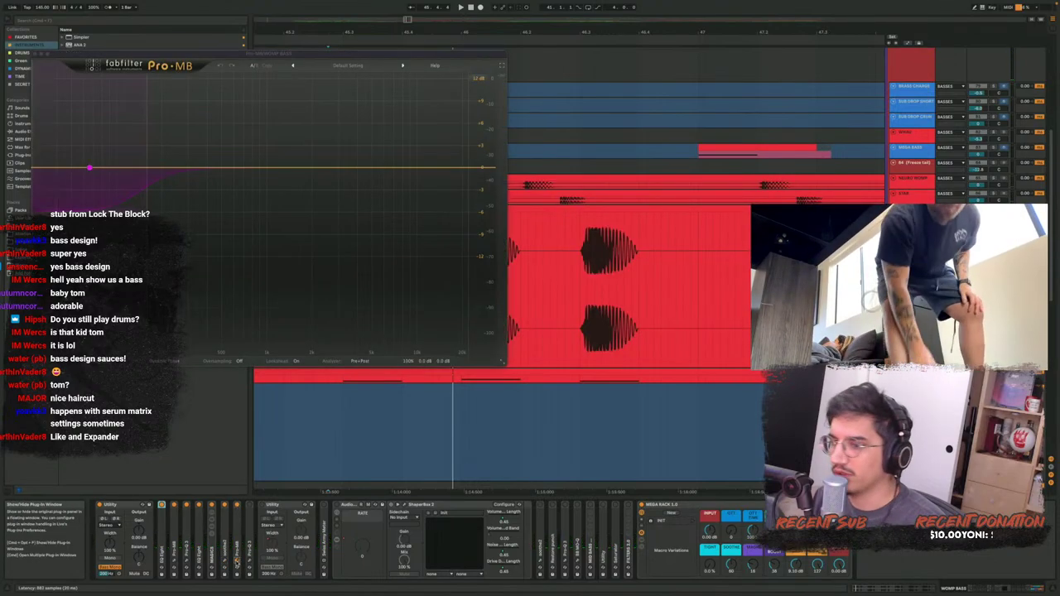
key("space")
left_click(237, 562)
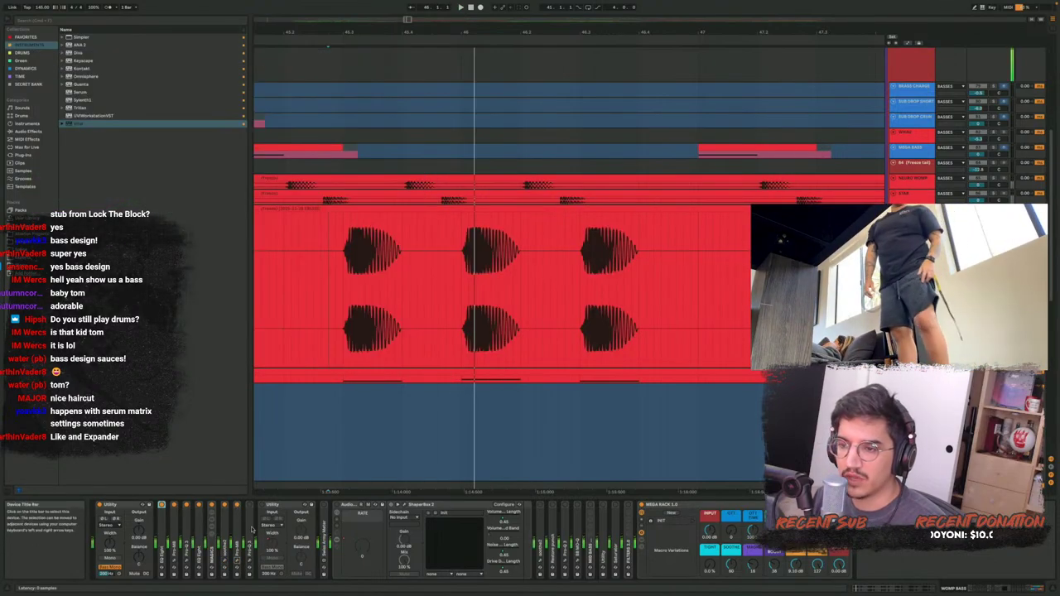
View the curve of the Pro-Q 3 before the second Utility while the bass plays, and close its window
left_click(248, 563)
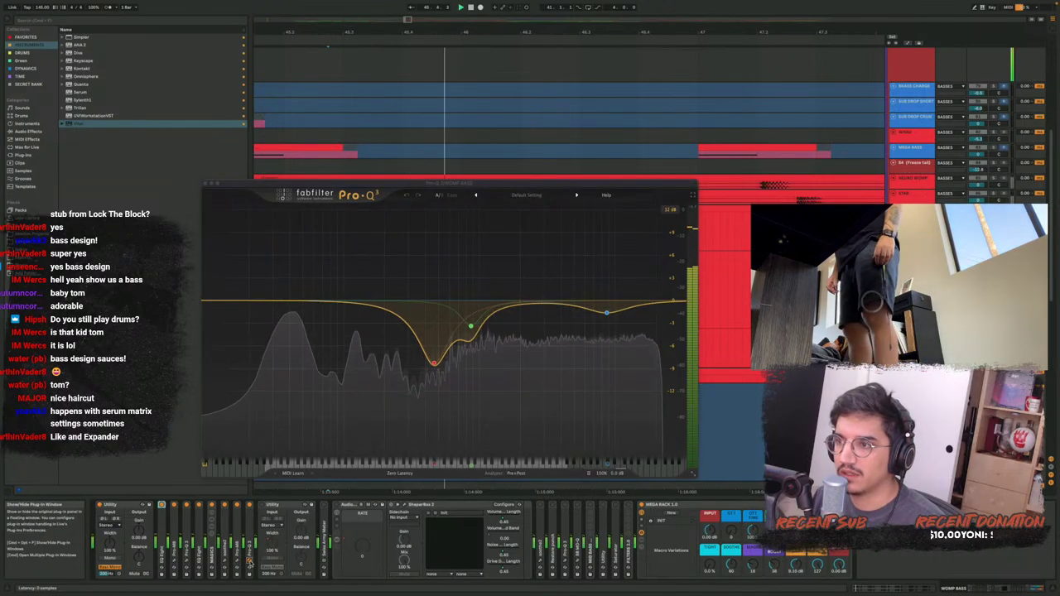
left_click(249, 564)
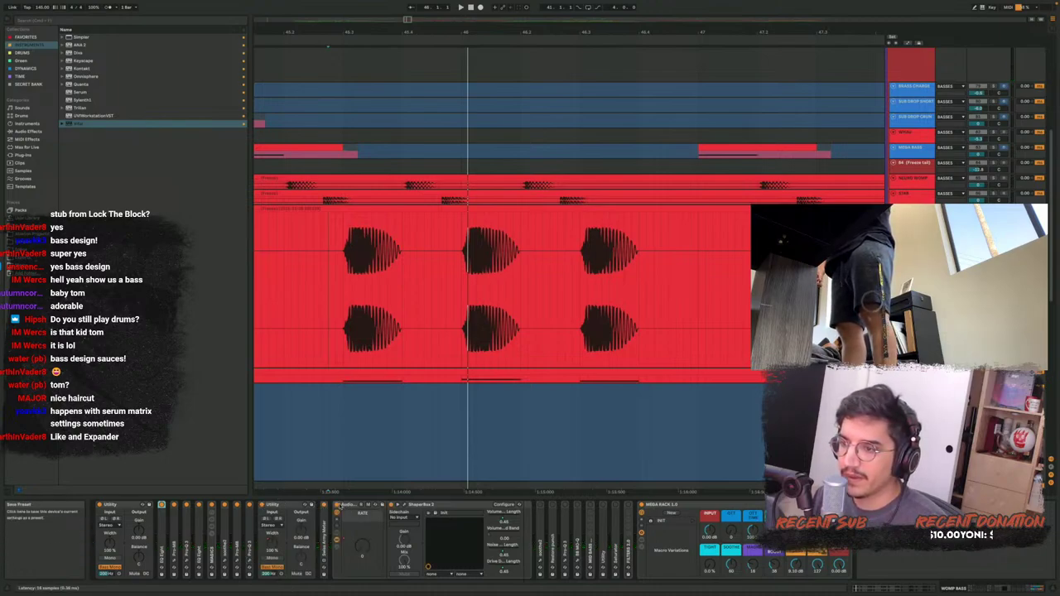
Reactivate the rack holding ShaperBox 2, inspect its Low, Mid and High volume curves, and play the bass with the Low band soloed
left_click(340, 507)
left_click(404, 505)
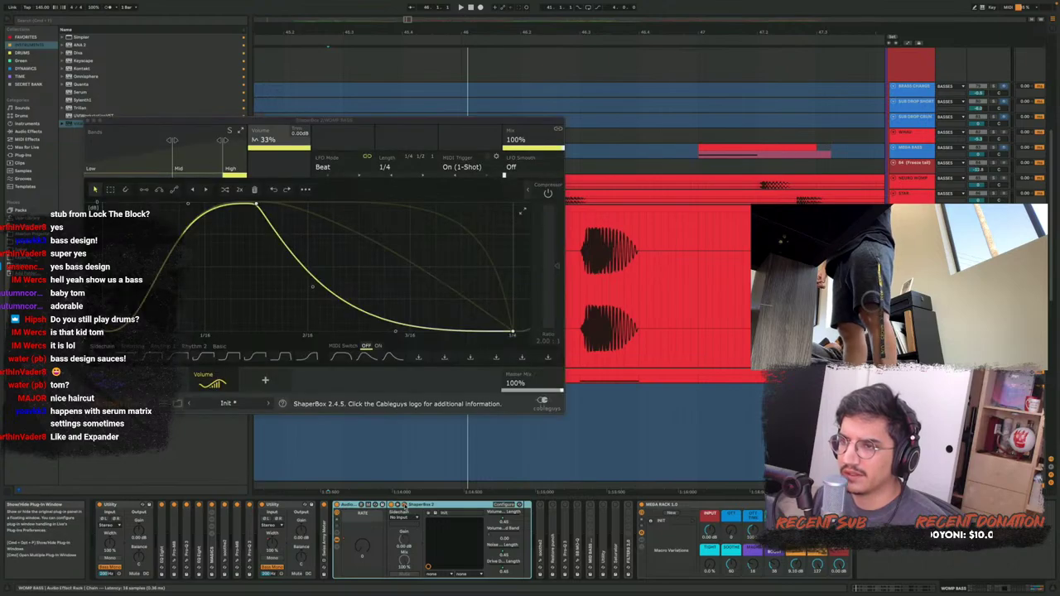
left_click(126, 144)
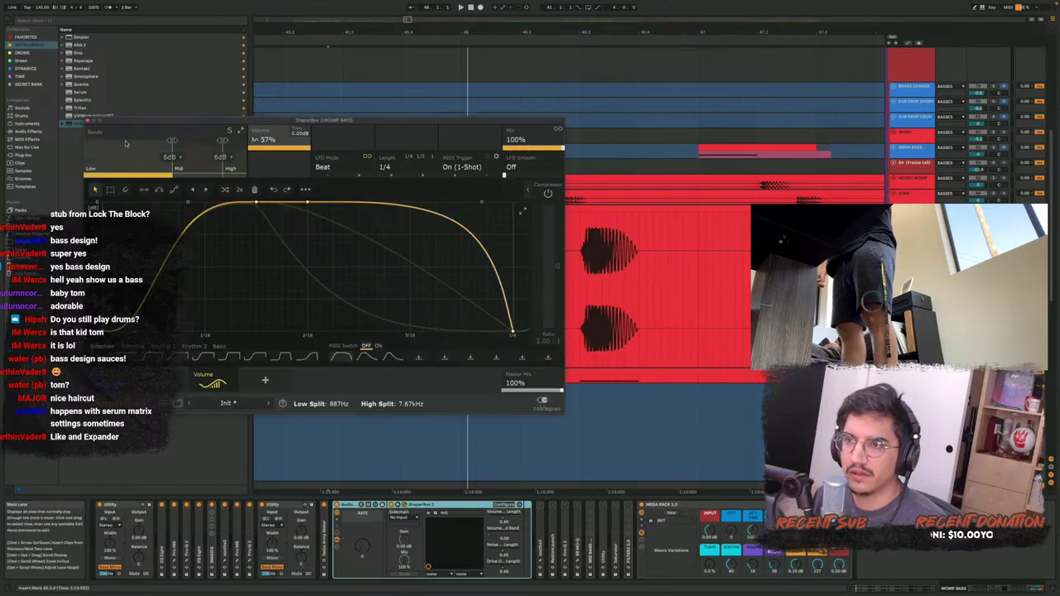
left_click(199, 146)
left_click(234, 152)
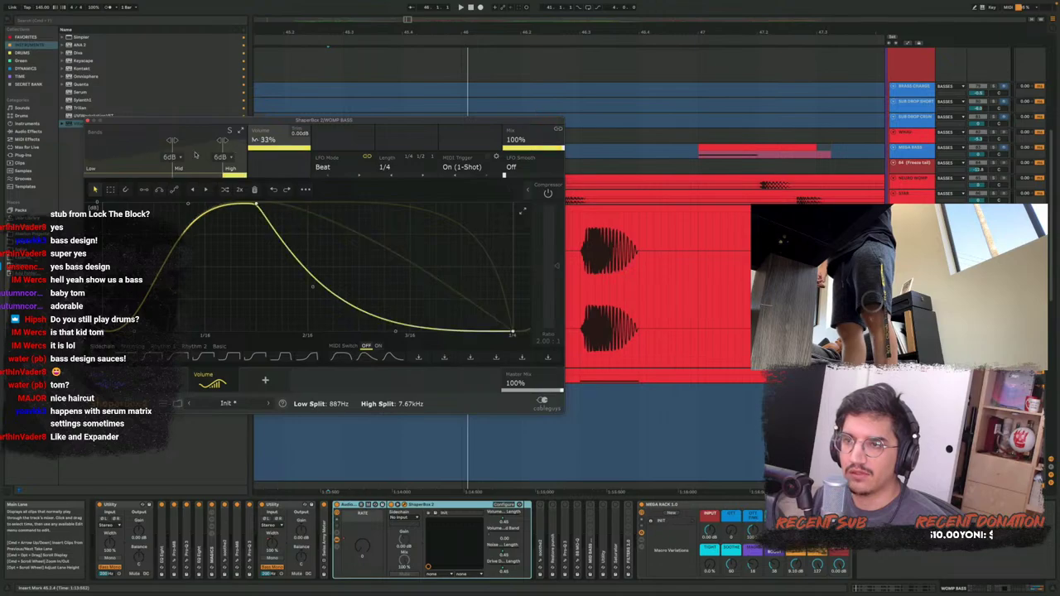
left_click(198, 152)
left_click(139, 148)
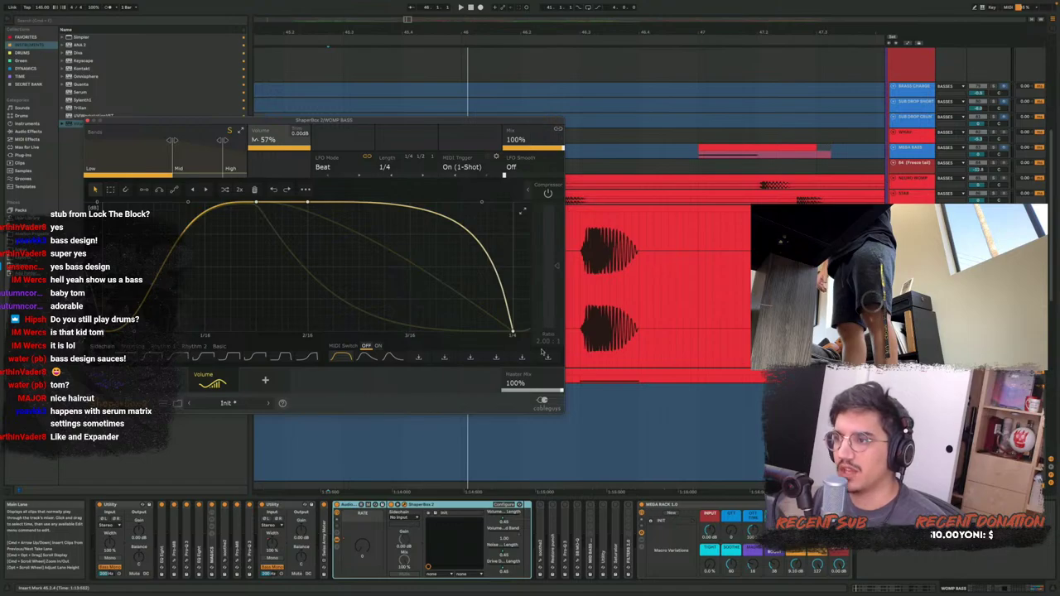
key("space")
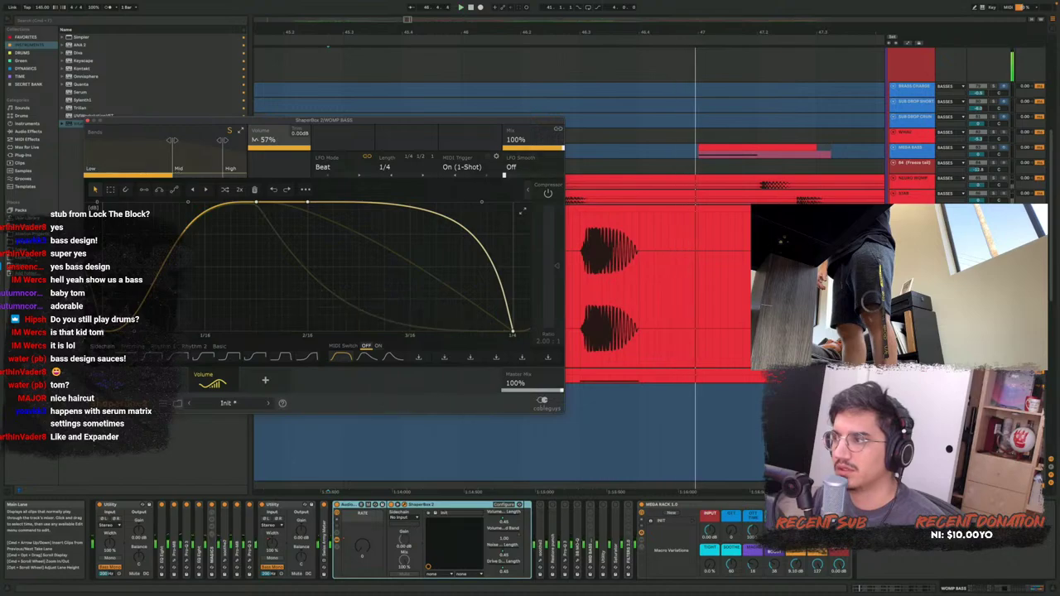
Enlarge the WOMP TRIG track and move the ShaperBox 2 window aside so the trigger notes line up visibly with the bass hits
left_click(911, 375)
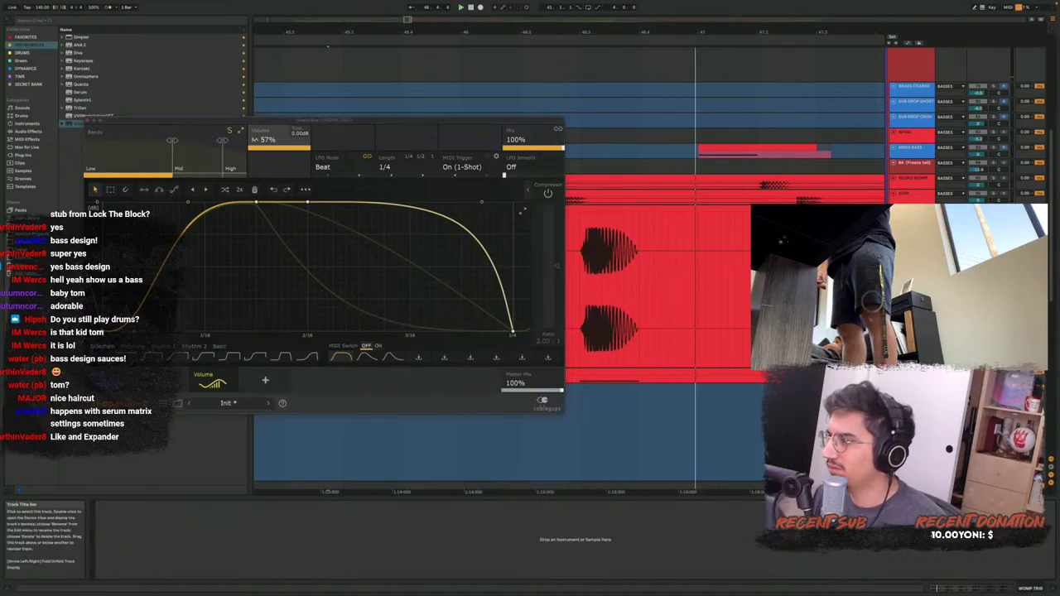
left_click_drag(912, 382, 912, 426)
scroll(613, 292, "up", 1)
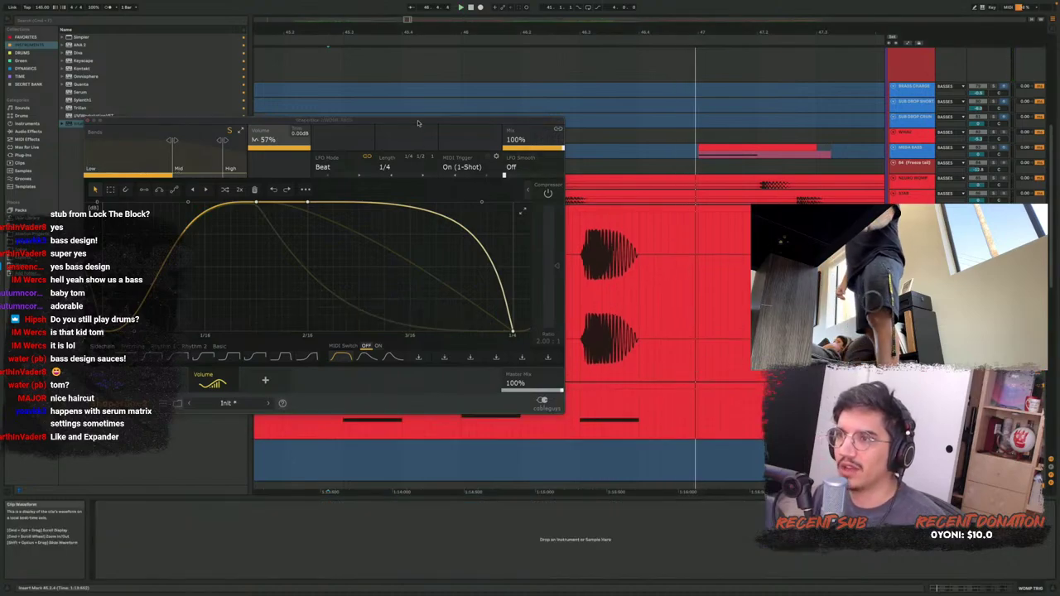
left_click_drag(418, 123, 685, 9)
scroll(439, 395, "down", 1)
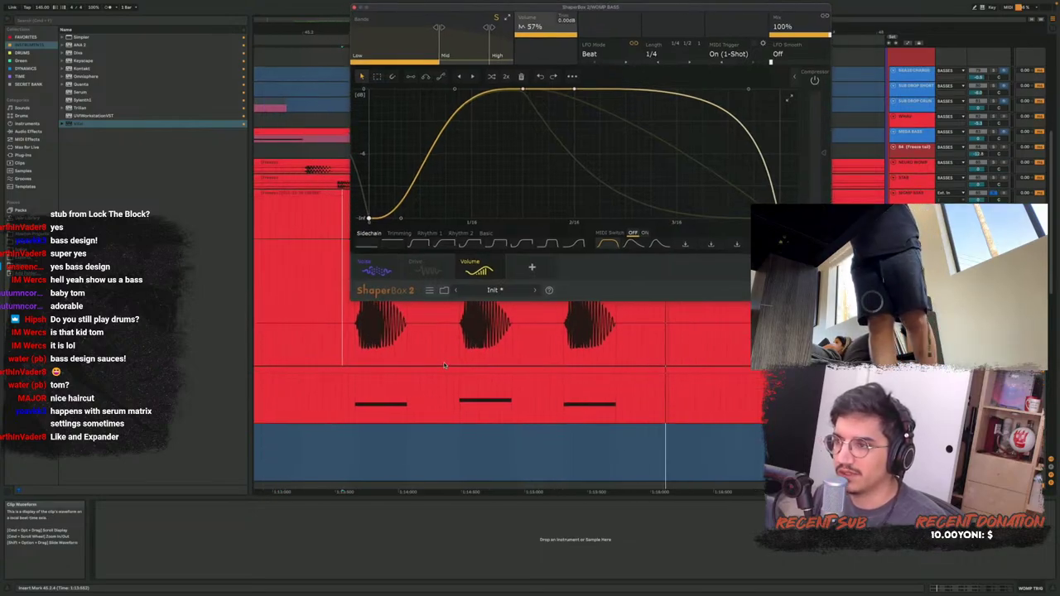
scroll(443, 362, "down", 3)
scroll(443, 364, "up", 2)
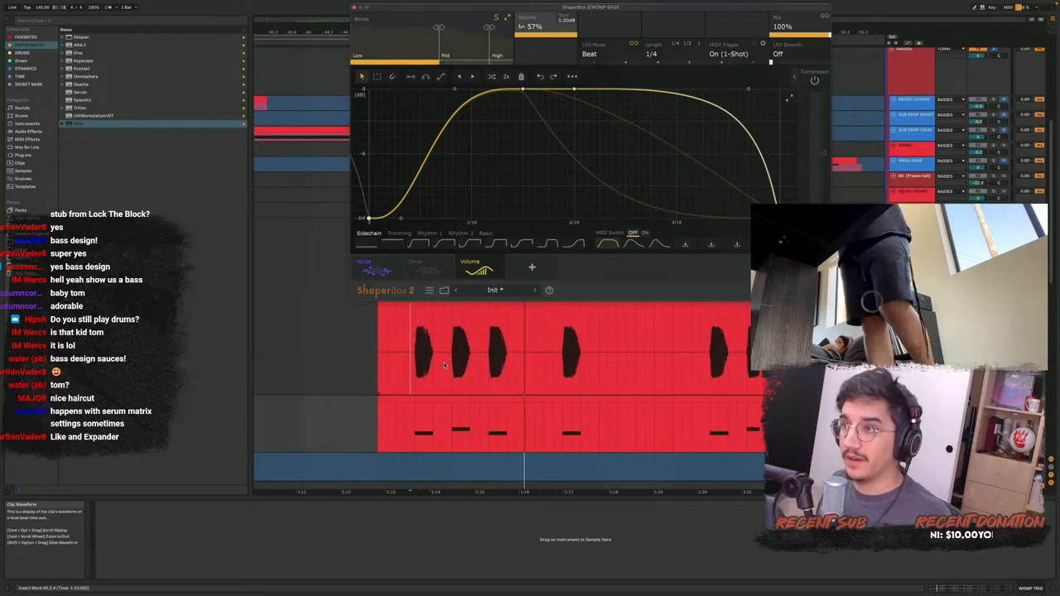
Audition ShaperBox 2's Mid and High bands in turn during playback, comparing each with its Mix lowered and back at 100%
key("space")
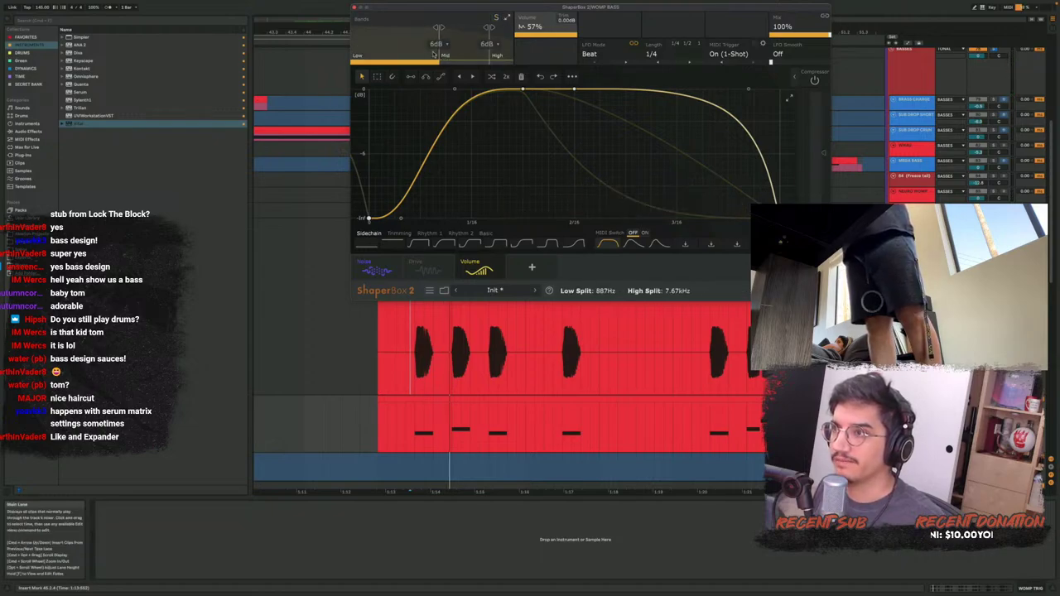
left_click(469, 51)
key("space")
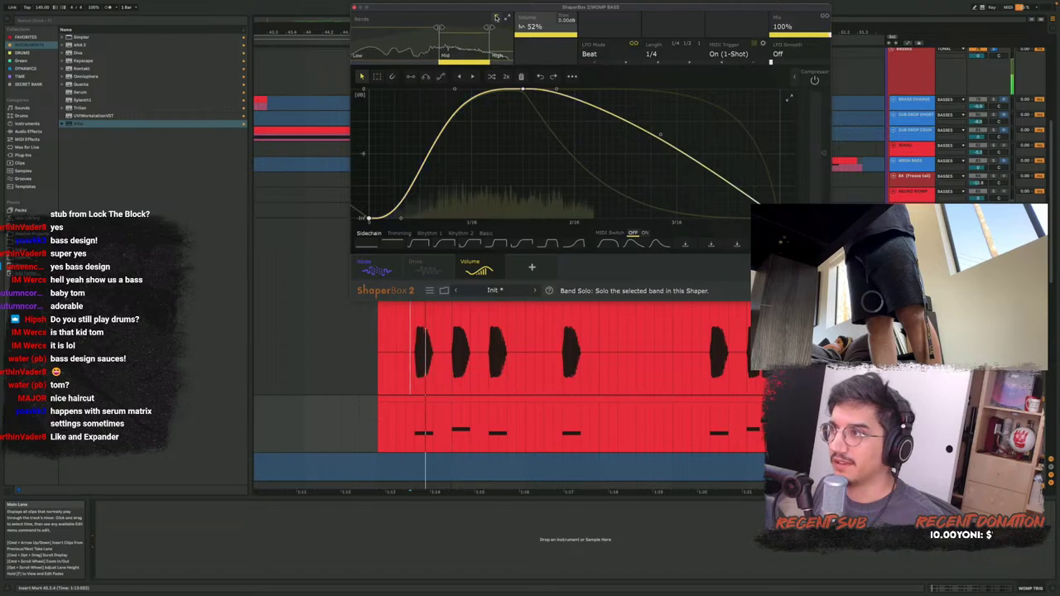
left_click(497, 16)
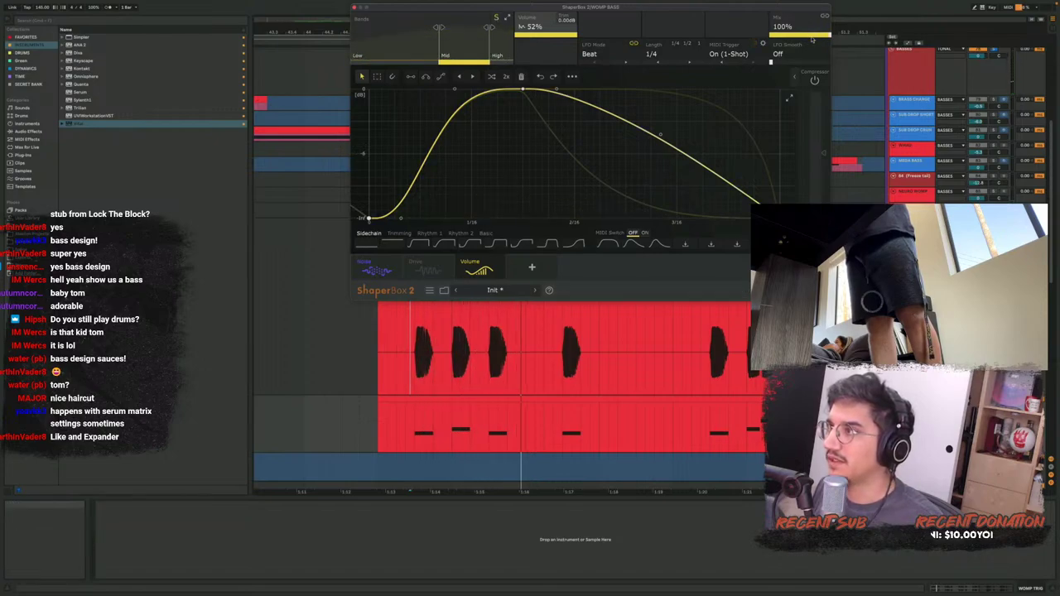
left_click_drag(800, 27, 771, 27)
key("space")
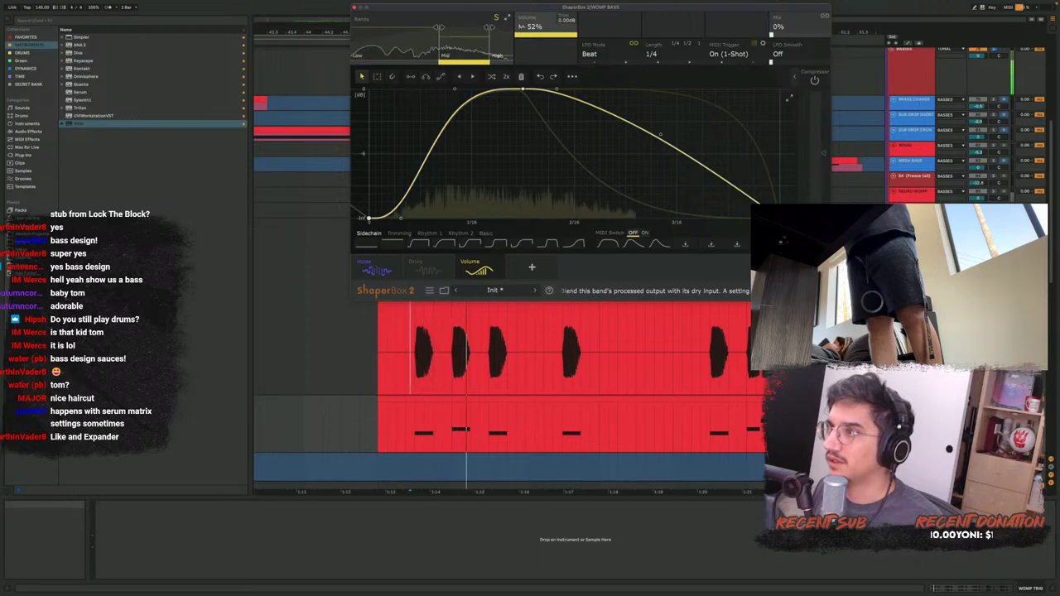
left_click_drag(772, 26, 816, 33)
key("space")
key("space")
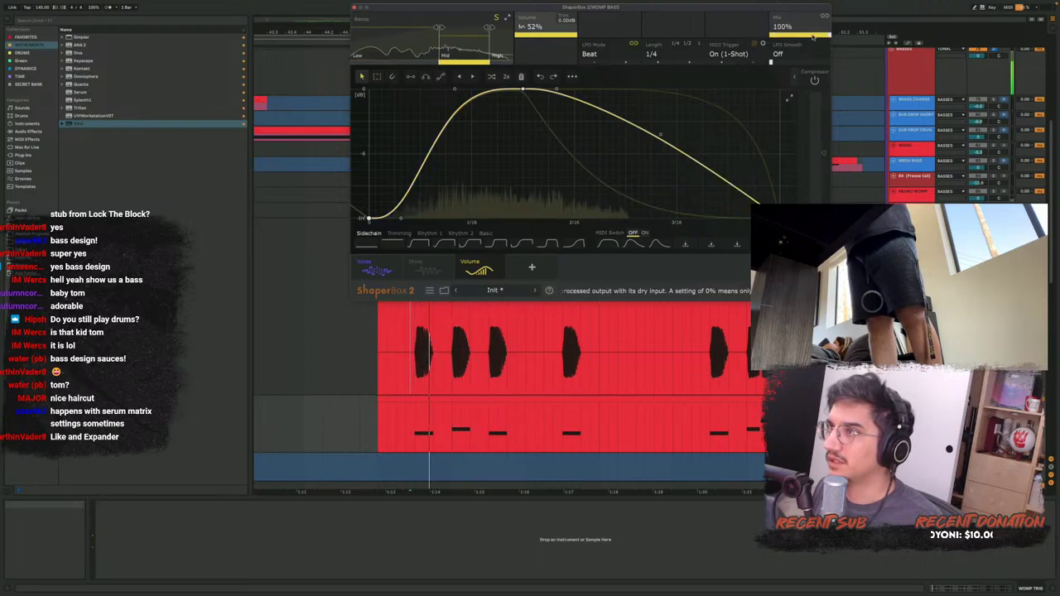
left_click(501, 37)
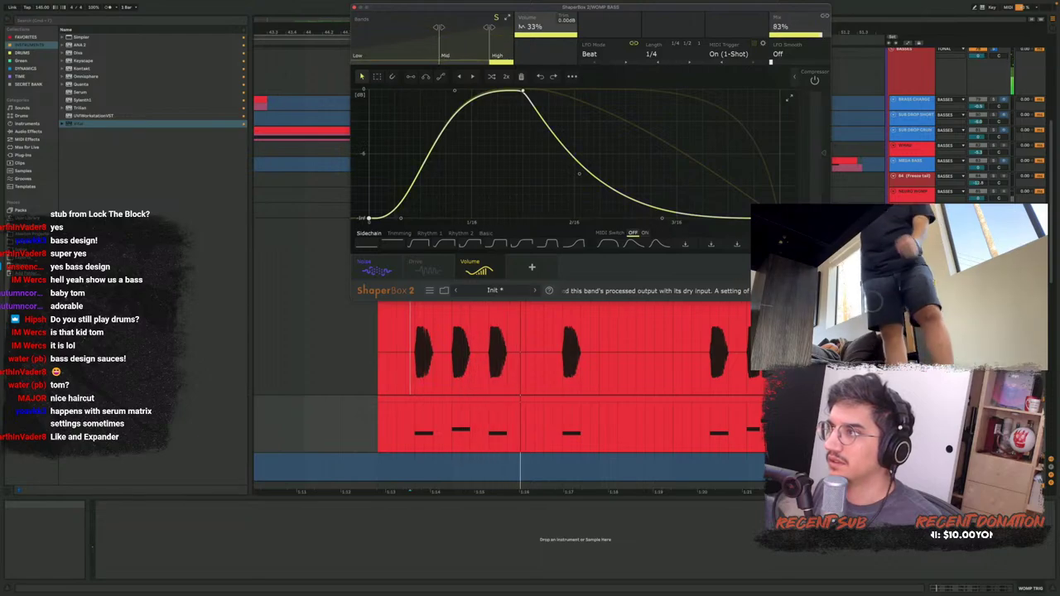
left_click_drag(817, 37, 817, 18)
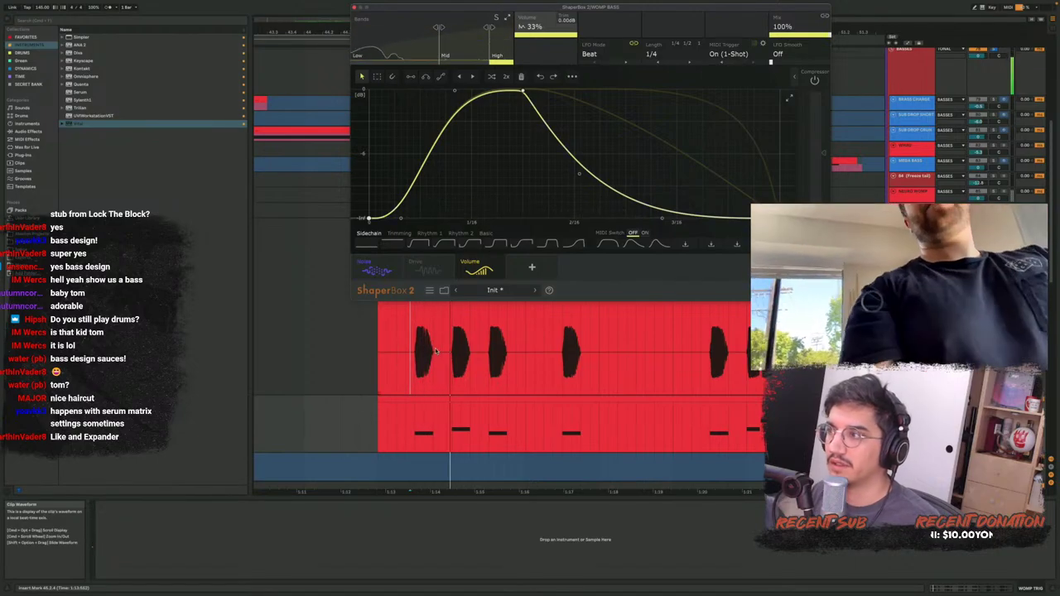
Play WOMP BASS from just before its first hit and compare the ShaperBox 2 rack bypassed and active
left_click(406, 367)
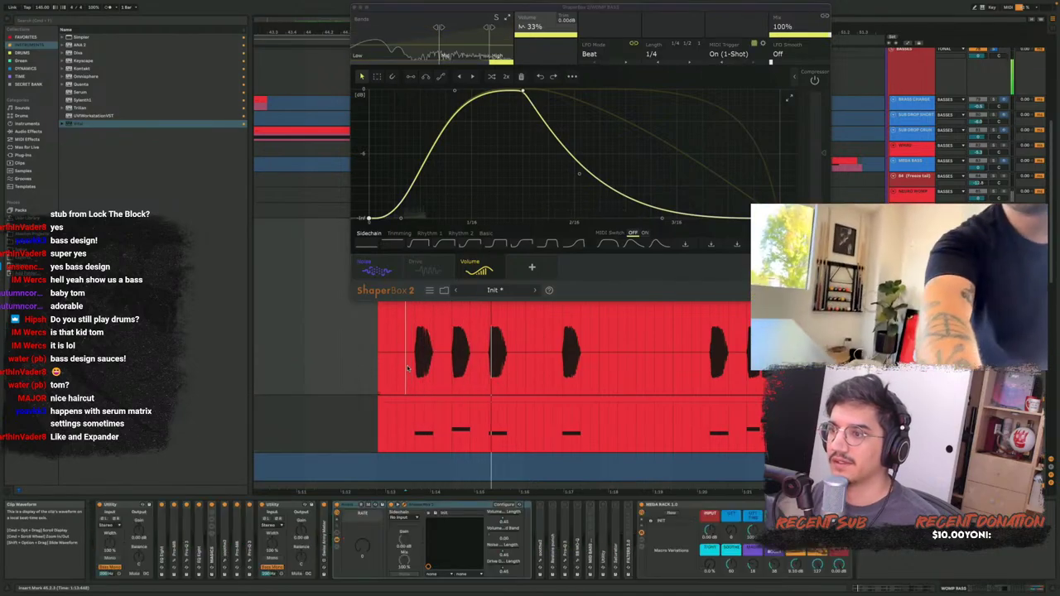
key("space")
left_click(337, 504)
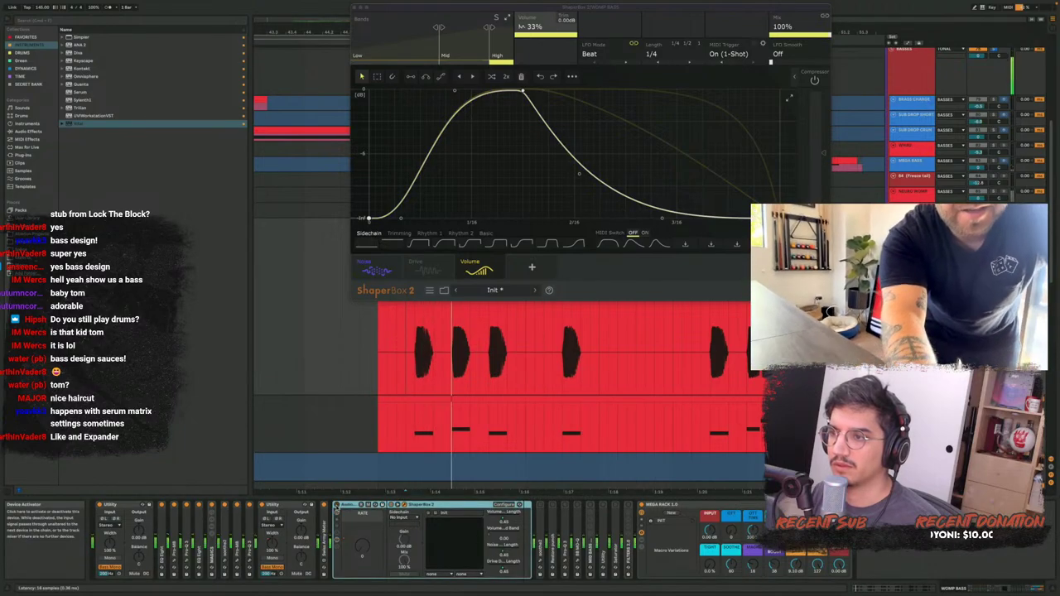
key("space")
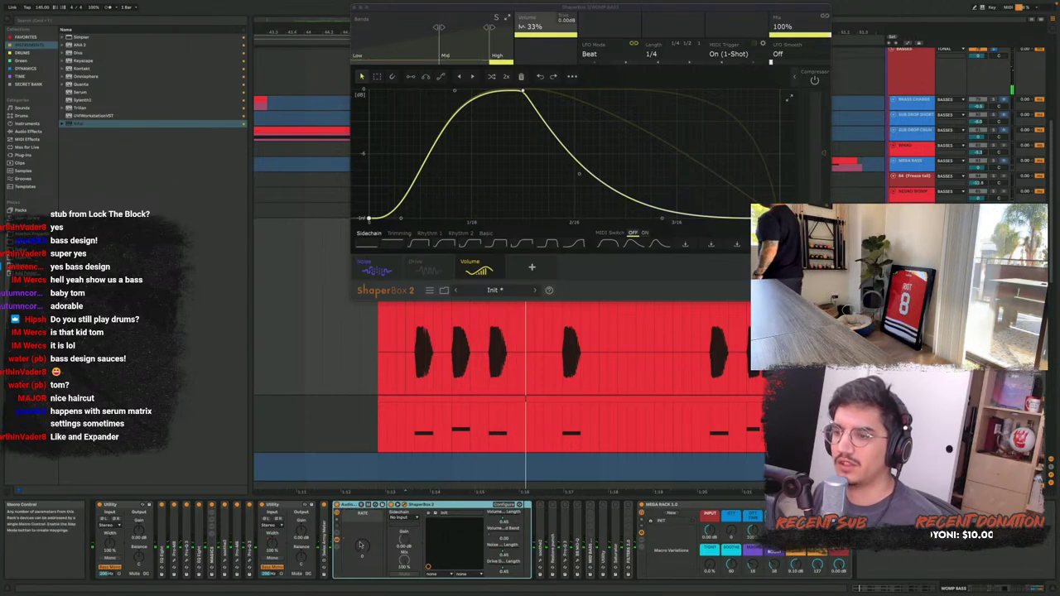
Show the automation lanes and play the chopped WOMP BASS clips near bar 61 with ShaperBox 2 open, closing its window
key("a")
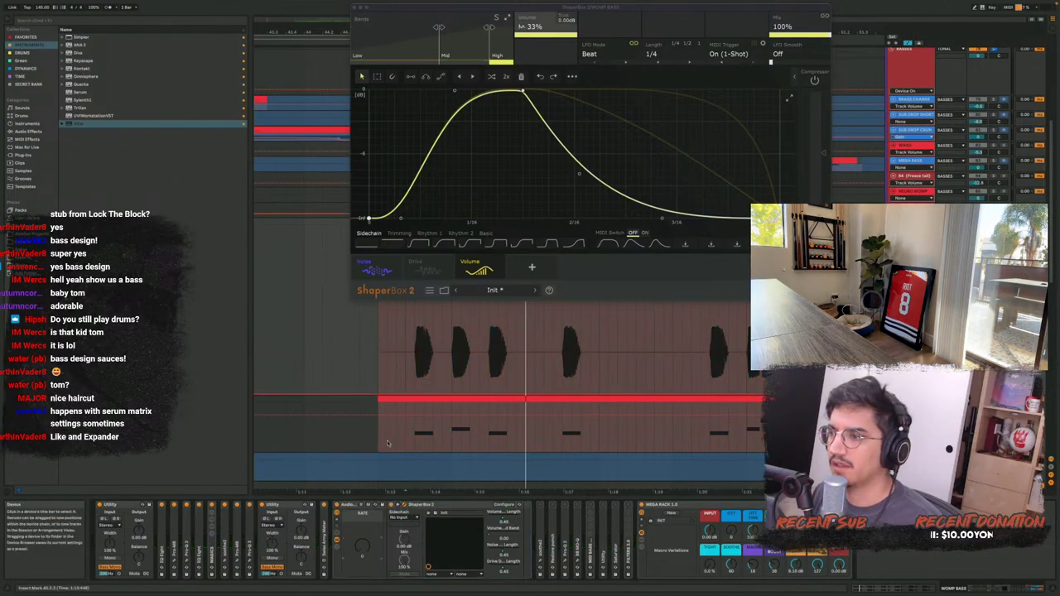
left_click(354, 8)
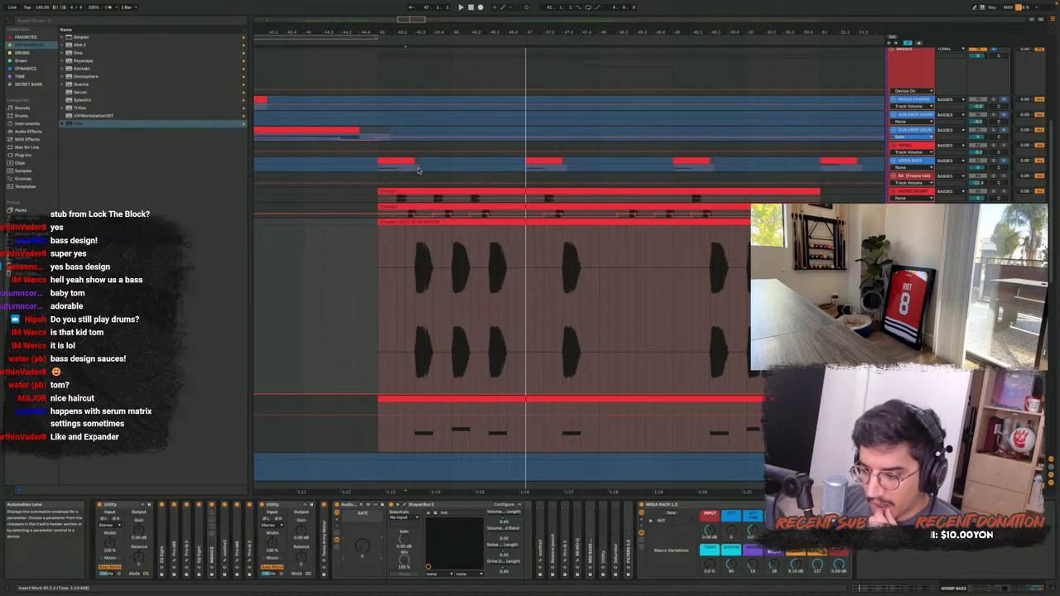
scroll(419, 170, "down", 6)
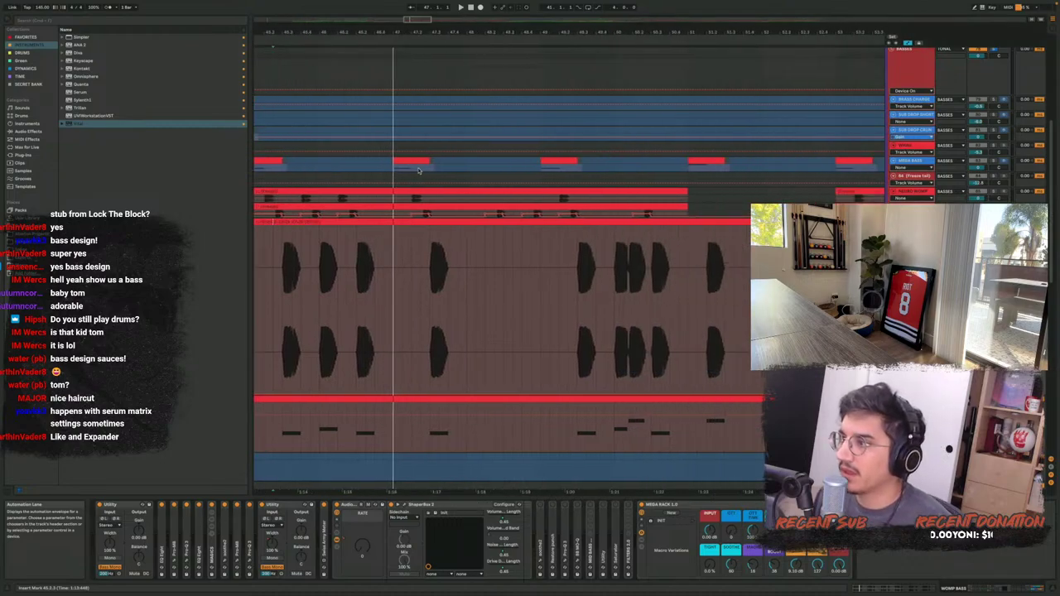
scroll(579, 280, "up", 8)
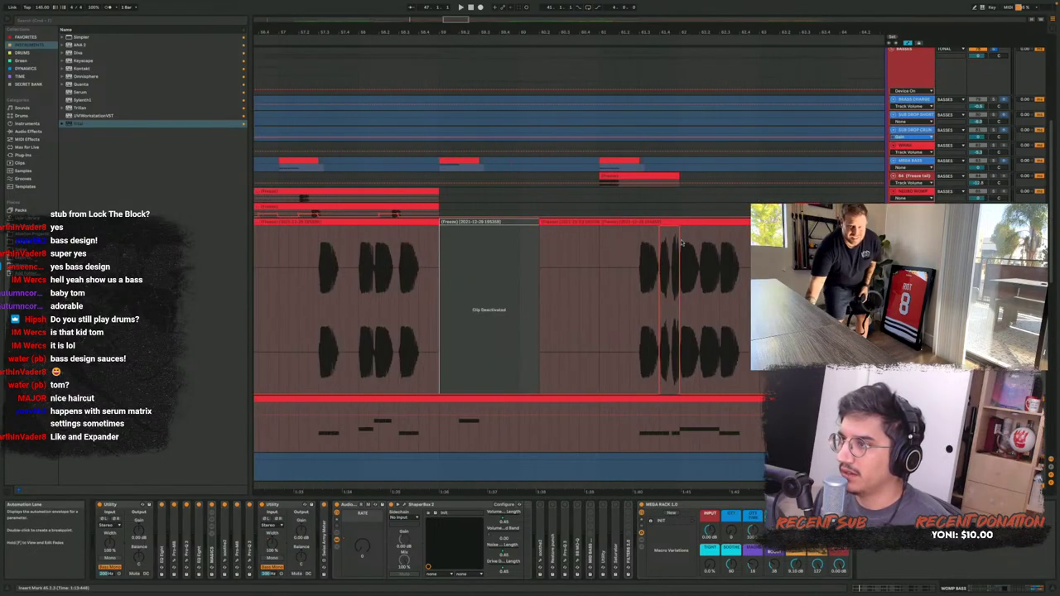
left_click(405, 505)
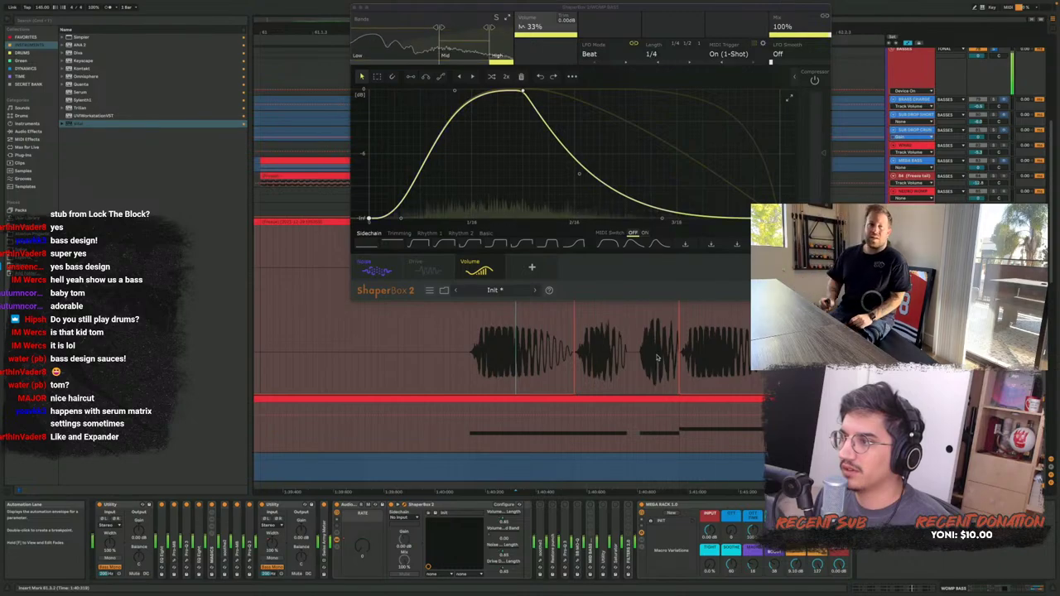
left_click(356, 7)
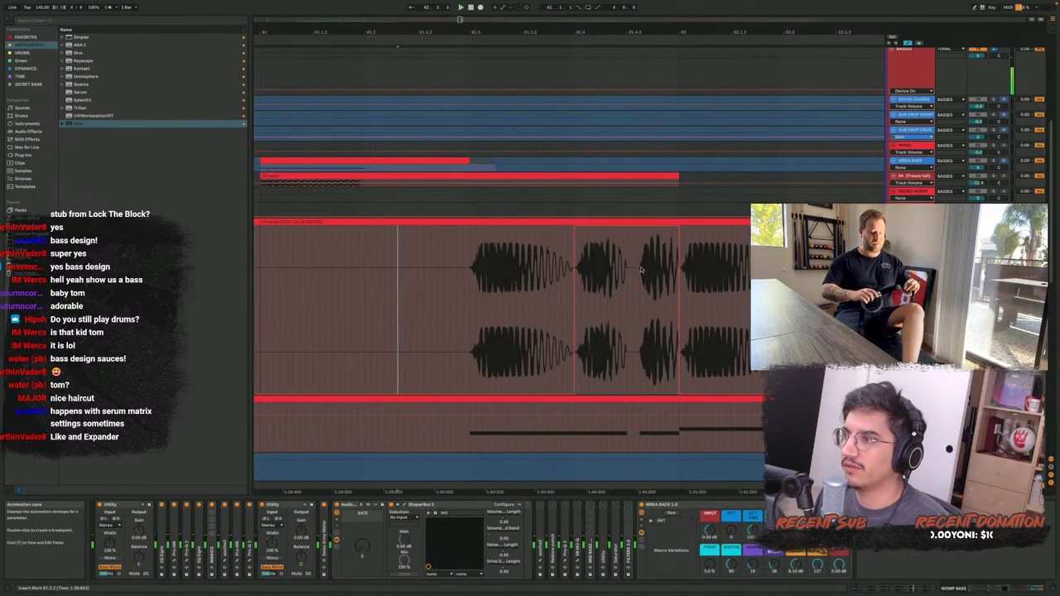
Return to the bass hits at bar 45, collapse the ShaperBox 2 rack, and reactivate and audition the following soothe2 with its window open
scroll(558, 307, "down", 10)
scroll(555, 306, "left", 5)
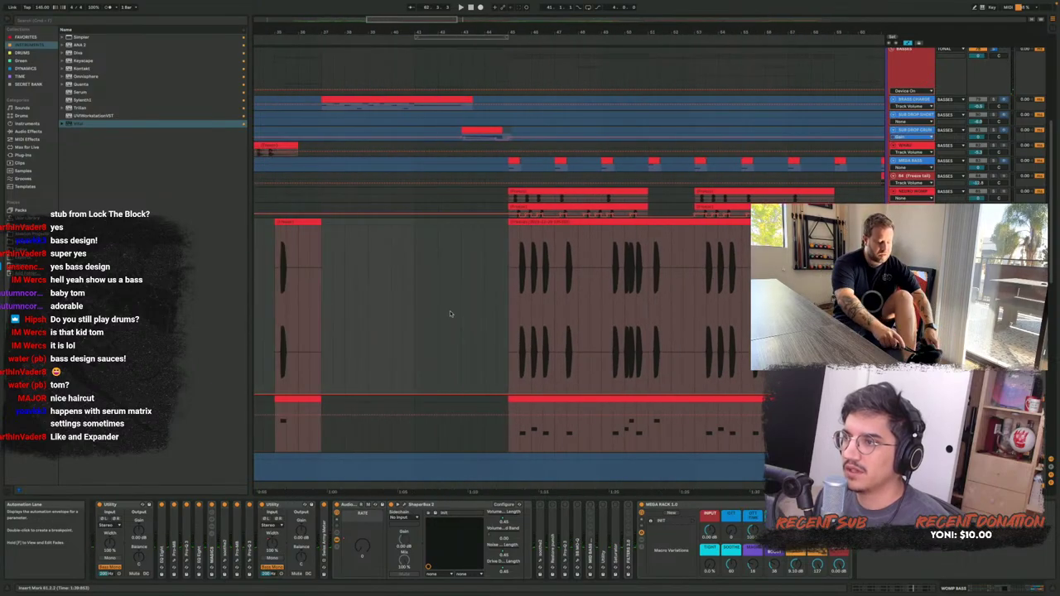
key("minus")
key("minus")
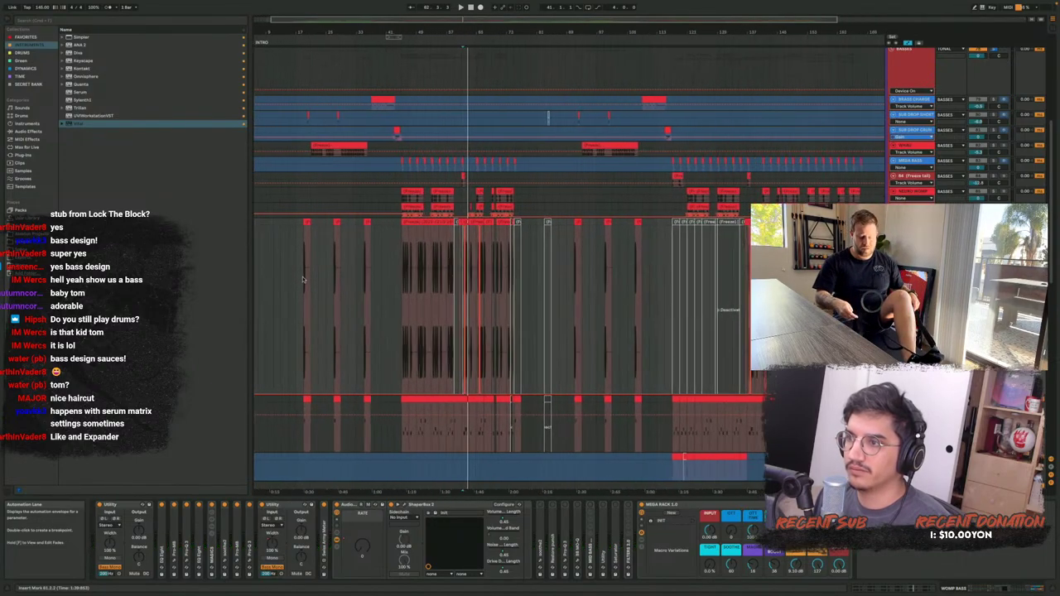
scroll(304, 278, "up", 3)
scroll(505, 254, "up", 10)
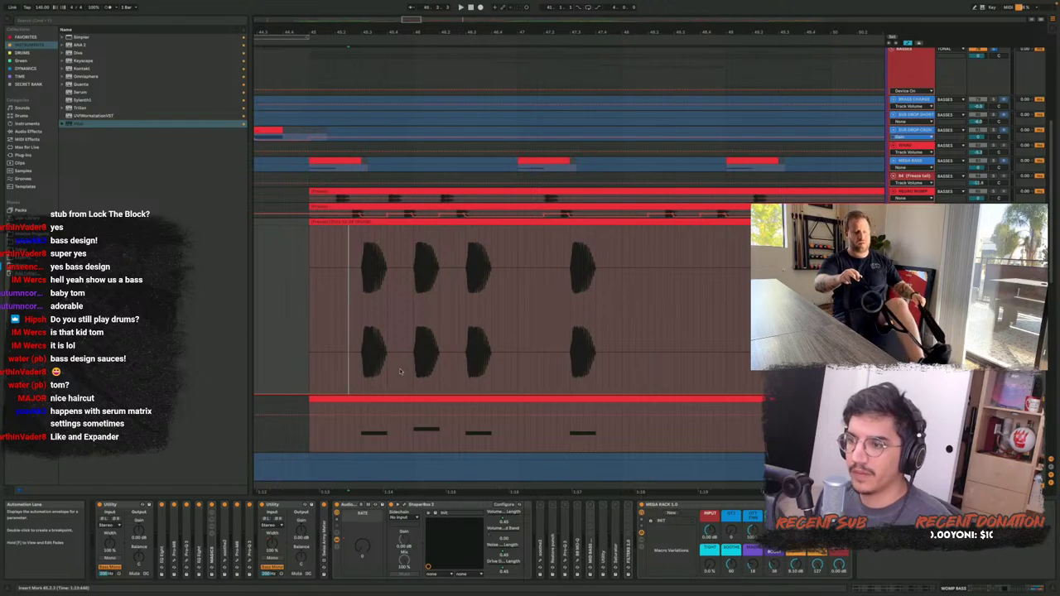
double_click(354, 503)
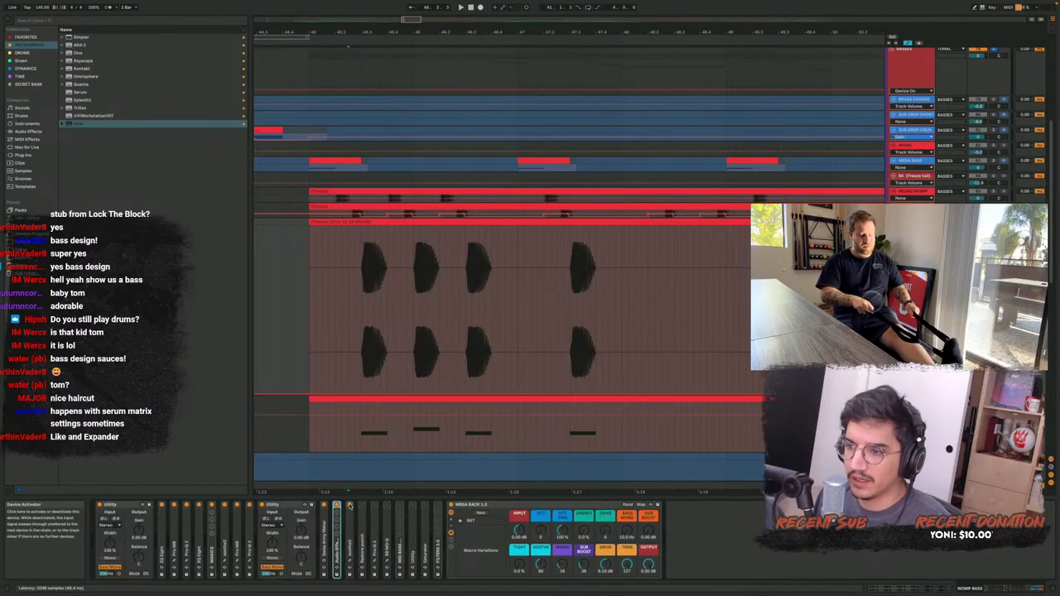
left_click(348, 563)
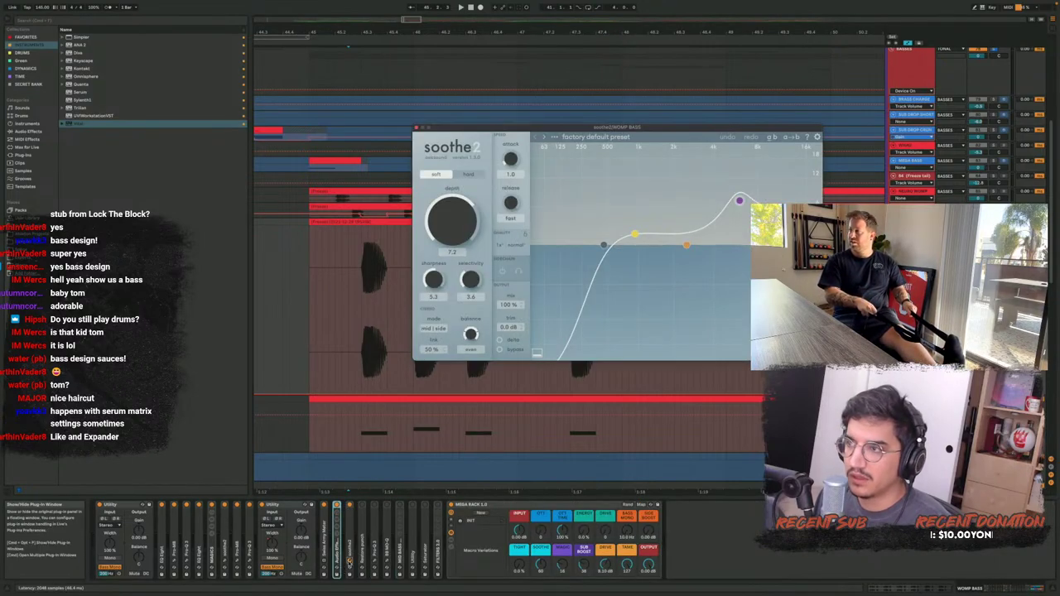
key("space")
left_click(350, 563)
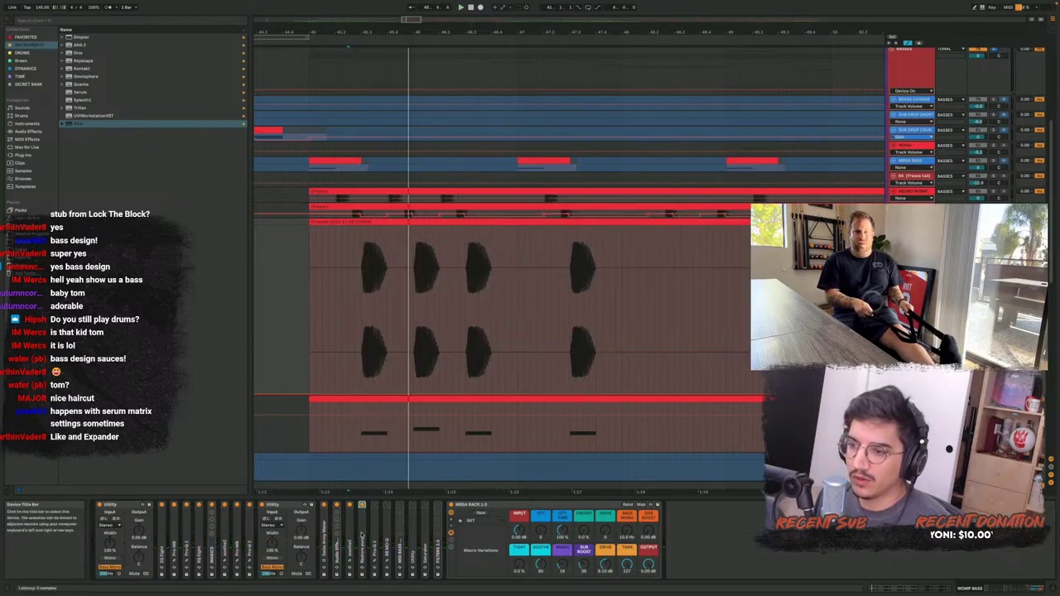
Expand the Restore punch device to view its settings while the bass plays, and collapse it
double_click(362, 509)
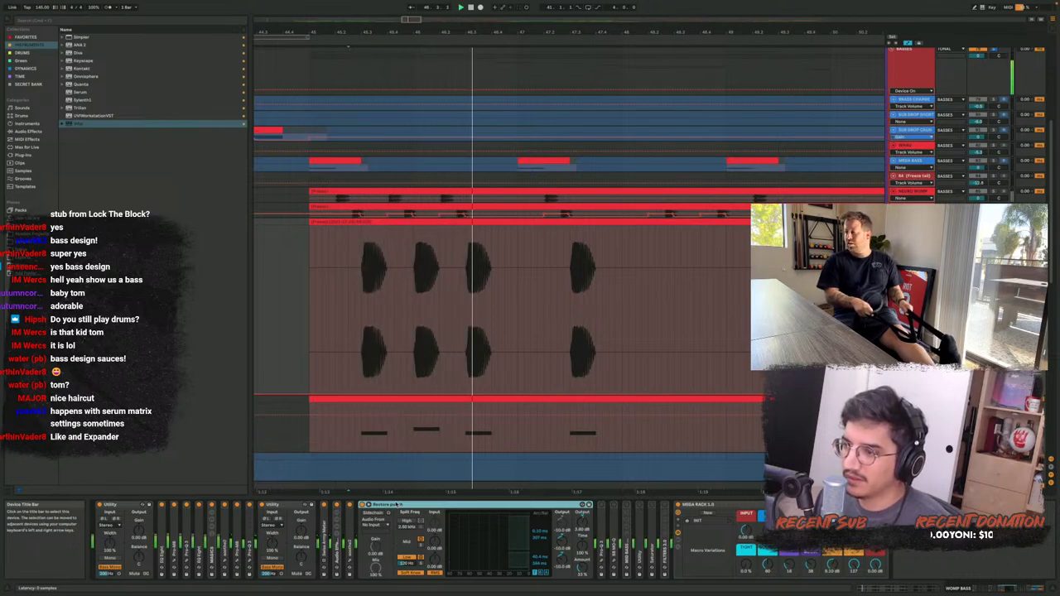
double_click(397, 503)
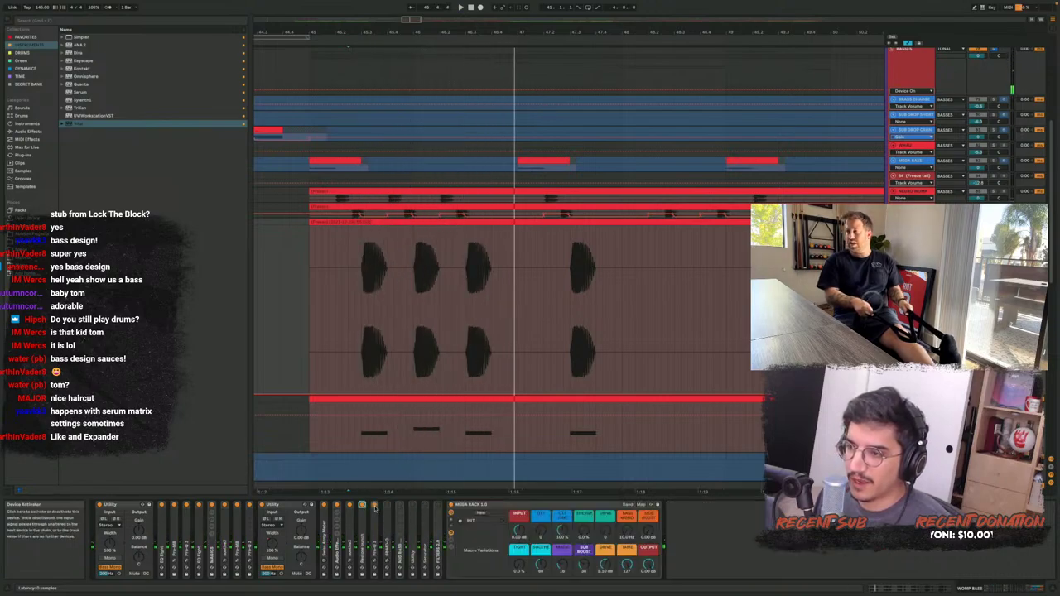
Open and close the windows of the two plug-ins after Restore punch, ending with the MO-Q equalizer
left_click(374, 560)
left_click(374, 560)
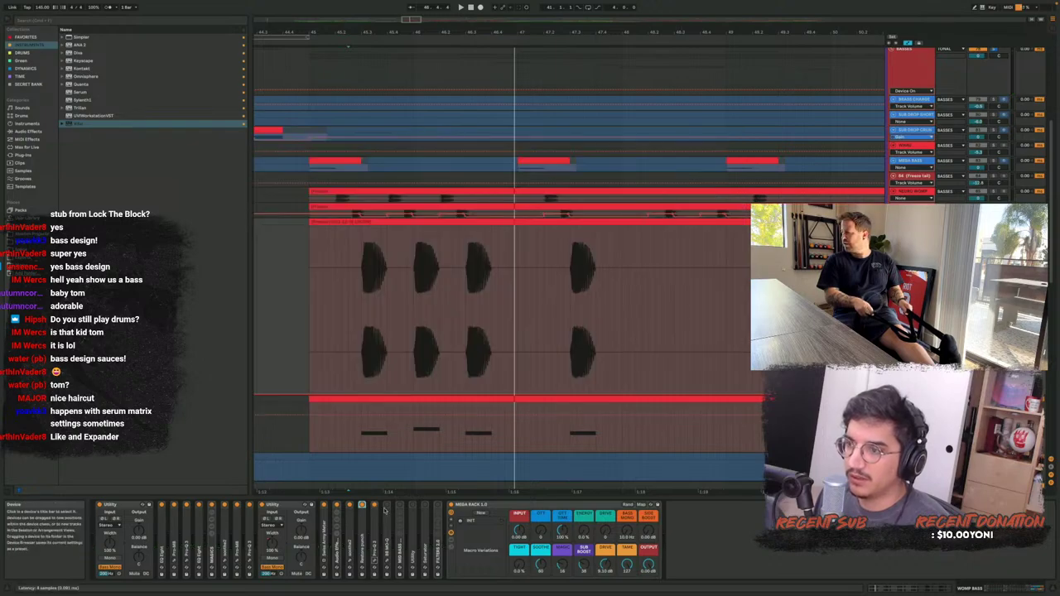
left_click(387, 561)
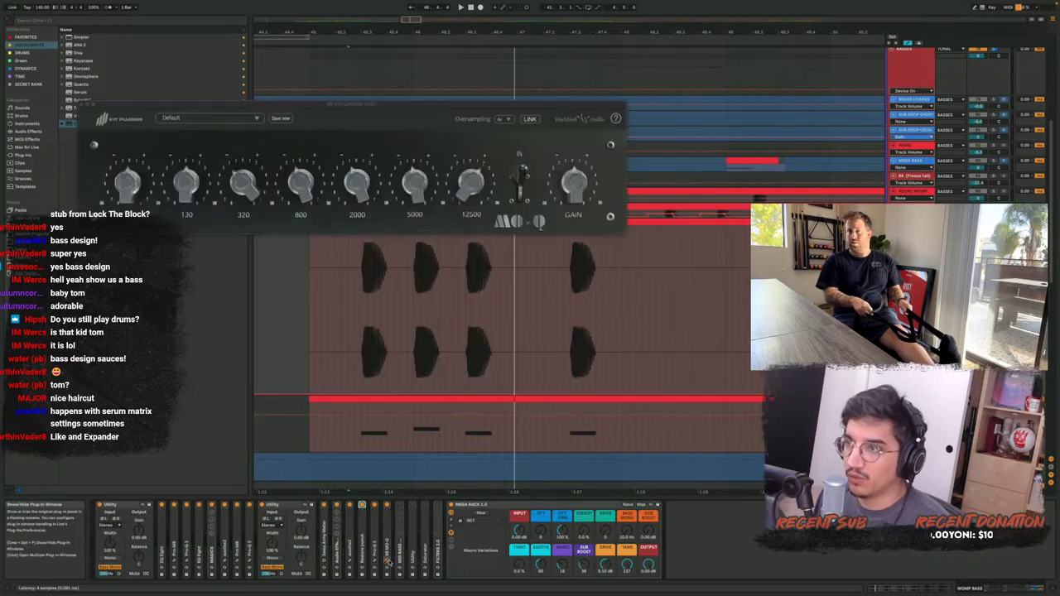
left_click(387, 561)
Expand the bass room rack after MO-Q, audition its second chain soloed at bar 45, and collapse the rack
double_click(399, 552)
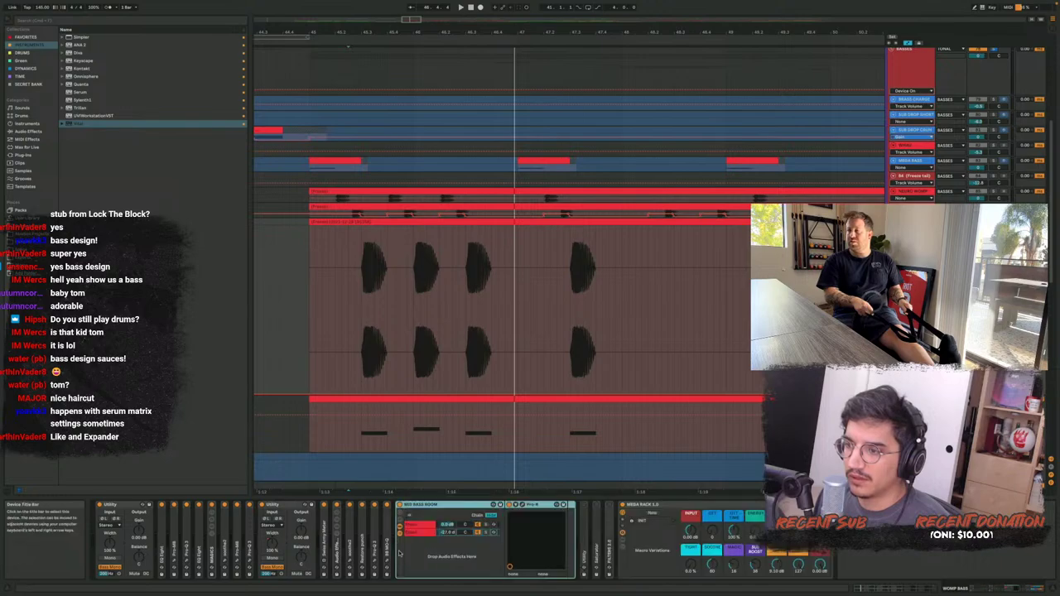
left_click(417, 534)
key("space")
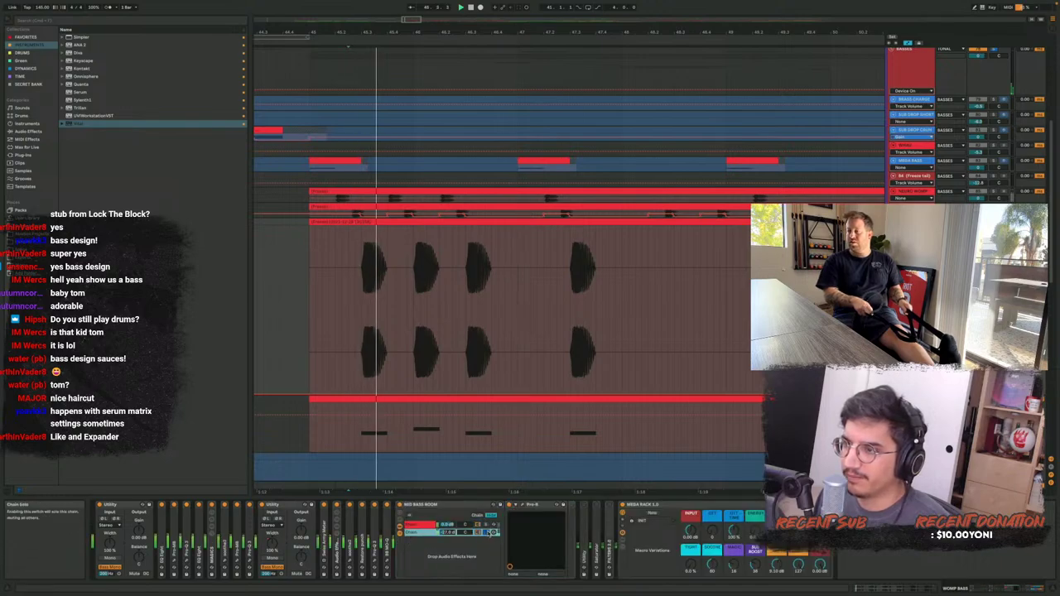
key("space")
key("space")
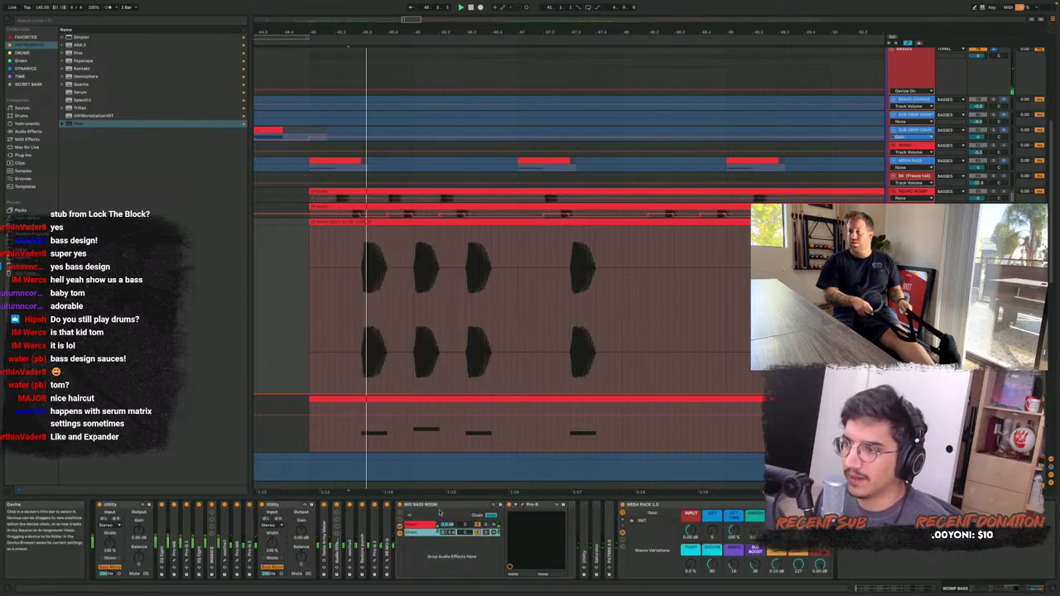
double_click(426, 505)
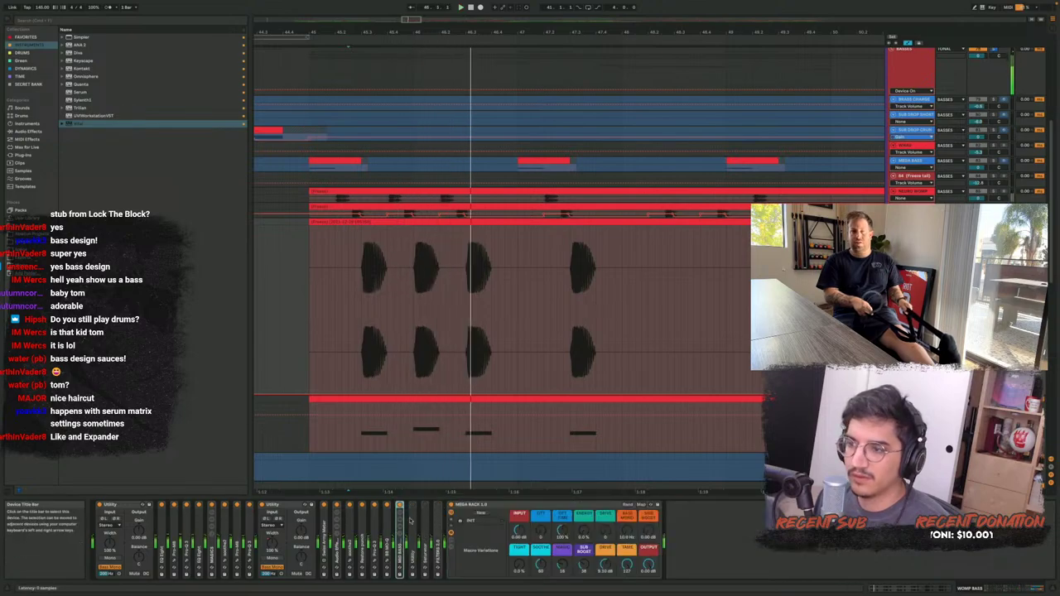
Expand the Utility after the bass room rack, play the bass, and expand the Saturator to view its settings
double_click(411, 519)
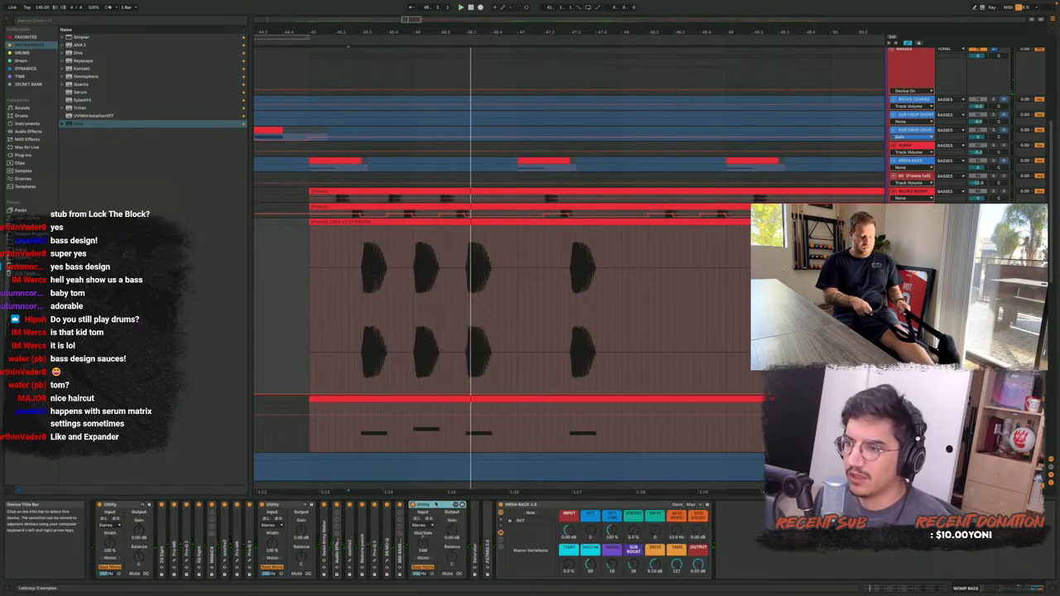
key("space")
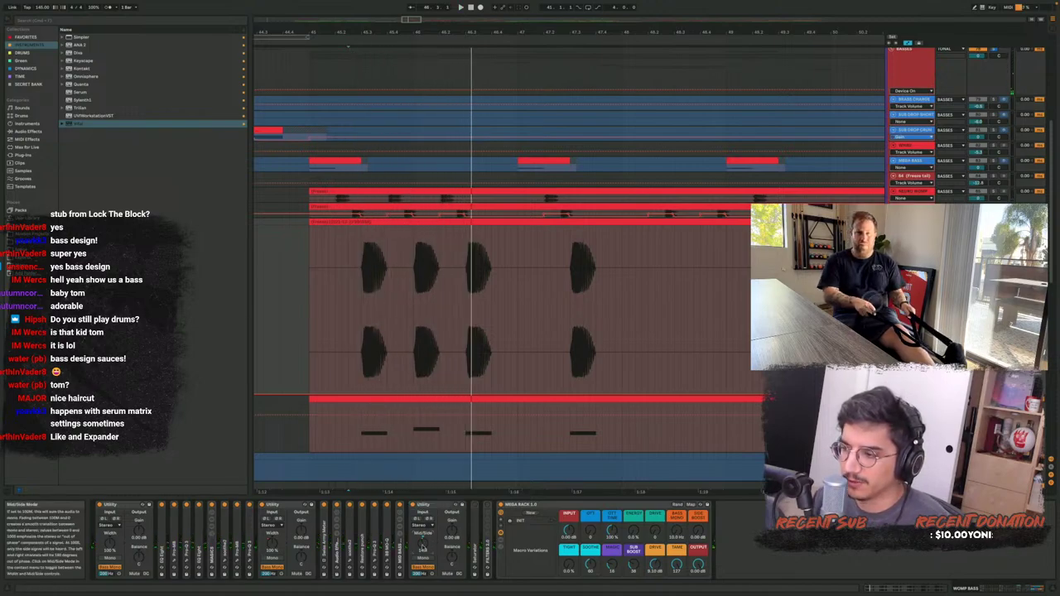
left_click(477, 505)
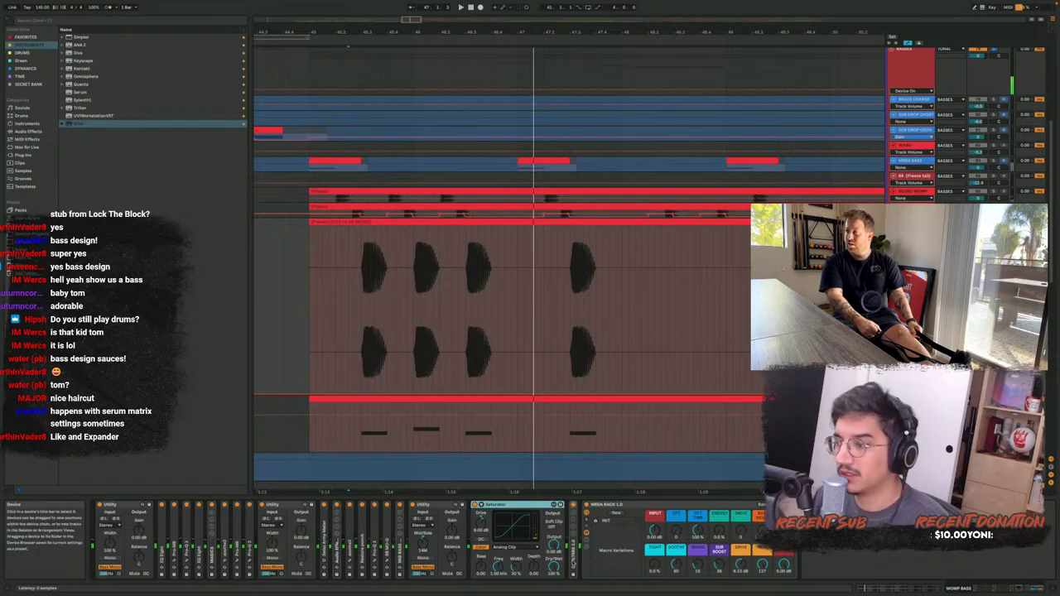
Expand the FILTERS 2.0 rack, show its LP macro's automation, and play the automated WOMP BASS section near bar 137
double_click(572, 565)
key("a")
left_click(588, 534)
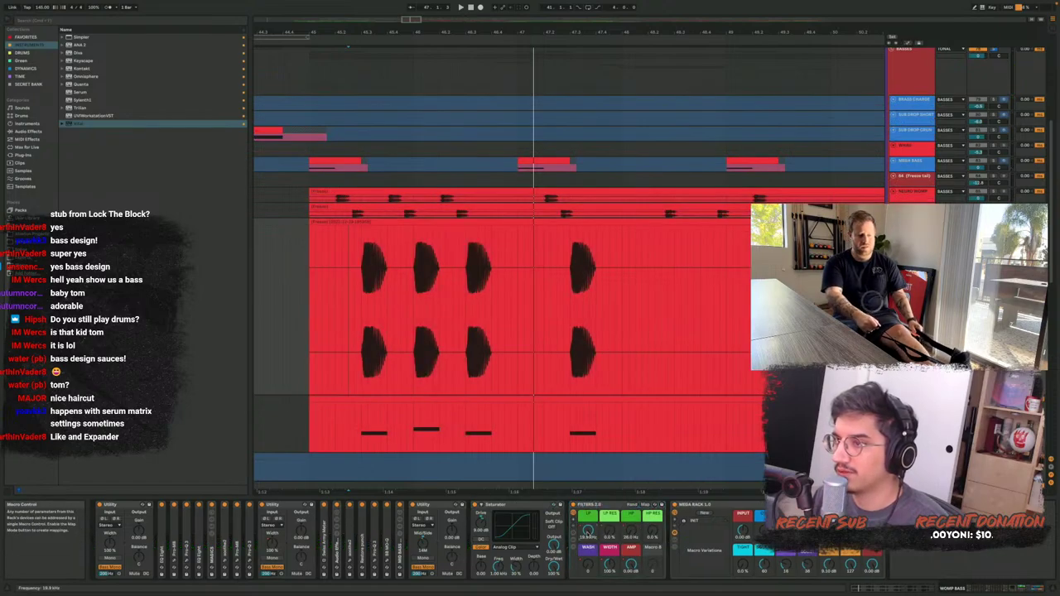
key("a")
key("x")
key("x")
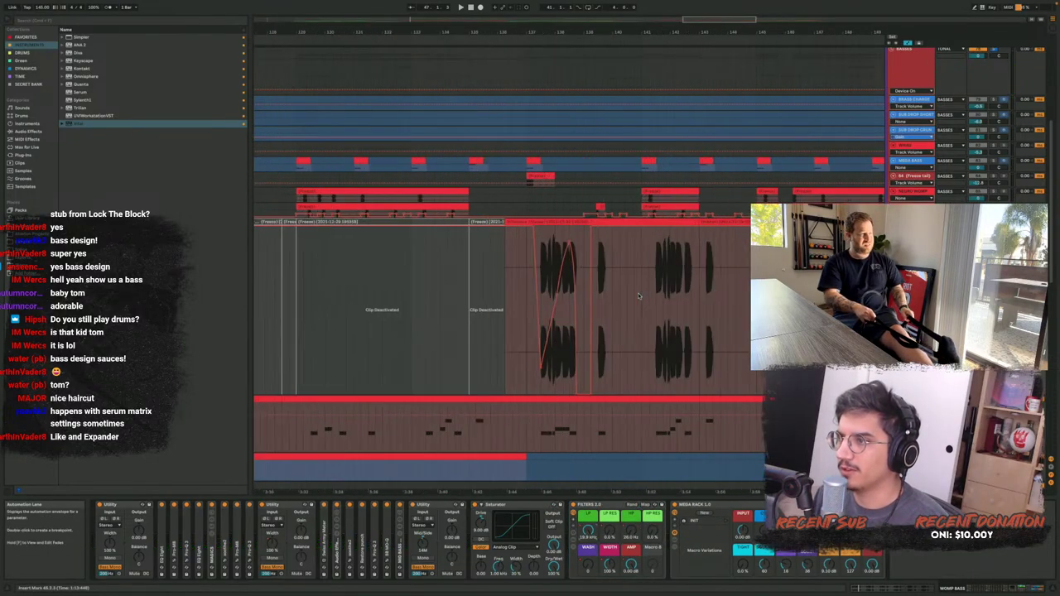
left_click(531, 311)
key("space")
scroll(570, 329, "up", 3)
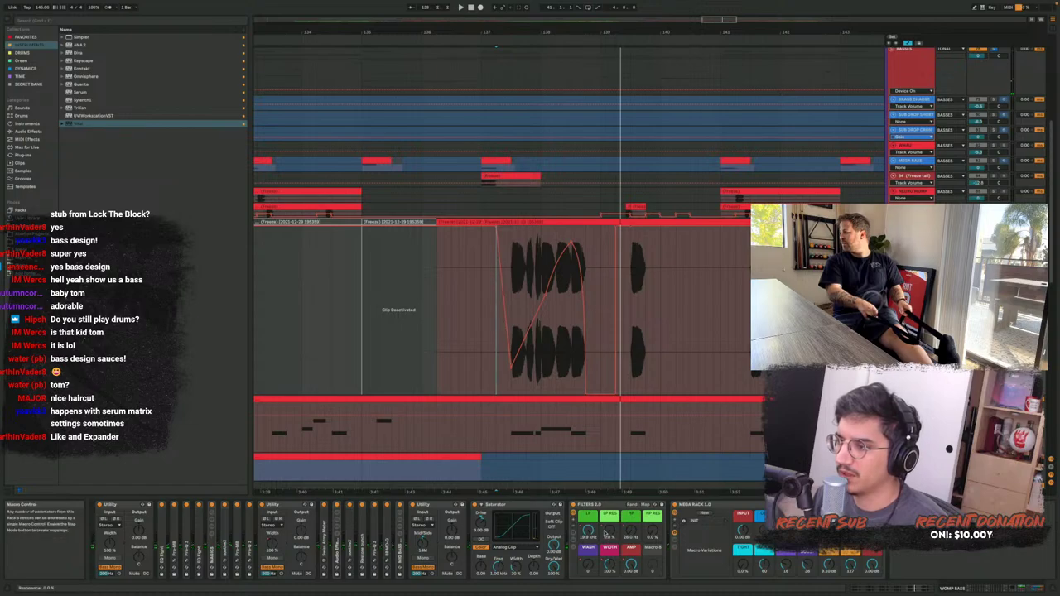
Show the automation curves of the WASH and WIDTH macros in FILTERS 2.0 and play the same section again
left_click(590, 565)
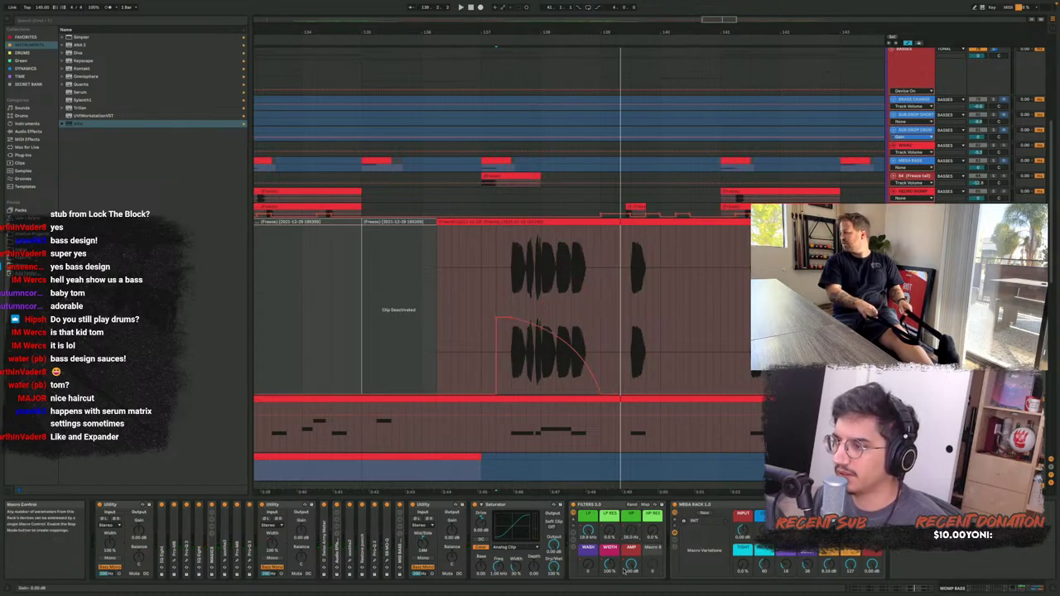
left_click(591, 567)
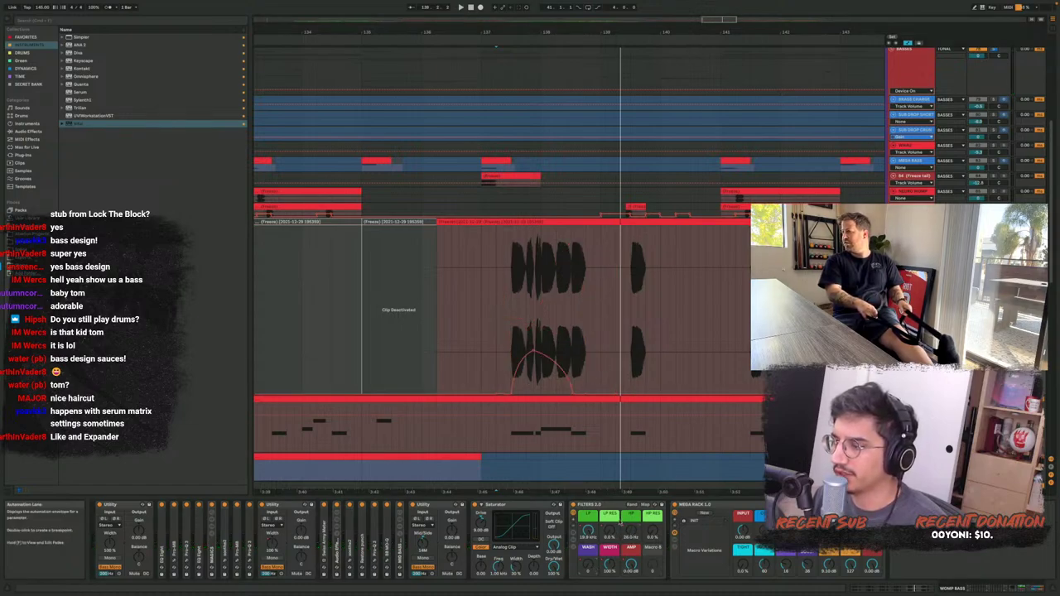
left_click(609, 565)
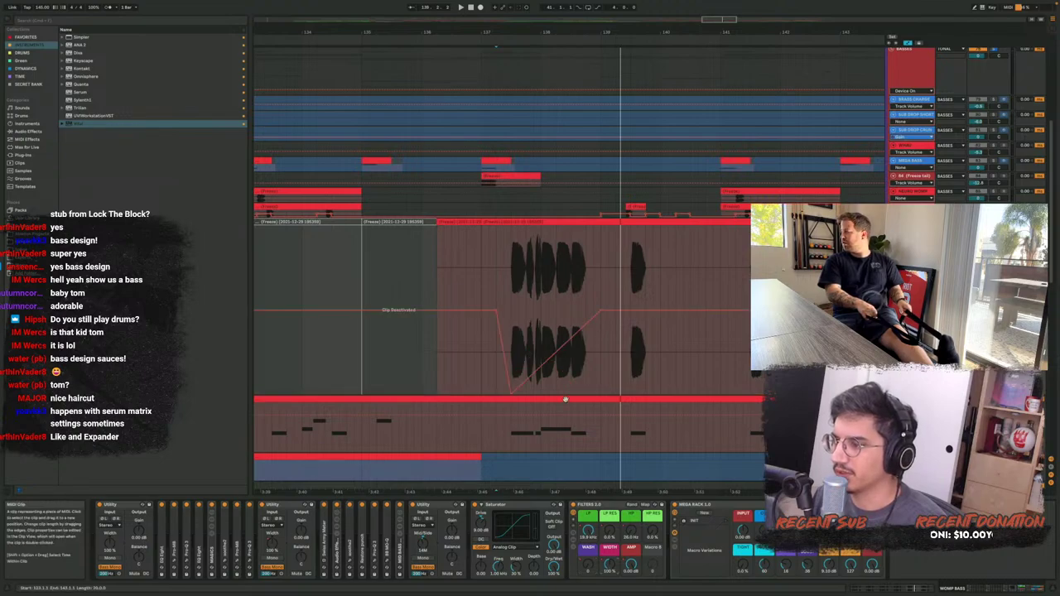
key("space")
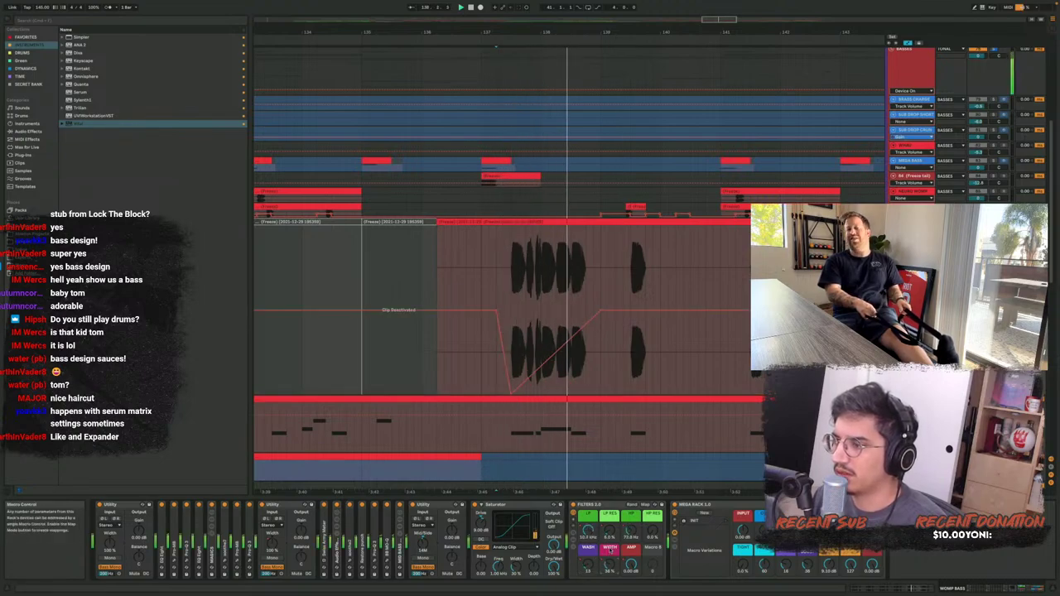
key("space")
Hide the automation lanes and return to the WOMP BASS clips at bar 45, adjusting the track height
scroll(606, 253, "down", 5)
scroll(606, 254, "down", 3)
key("a")
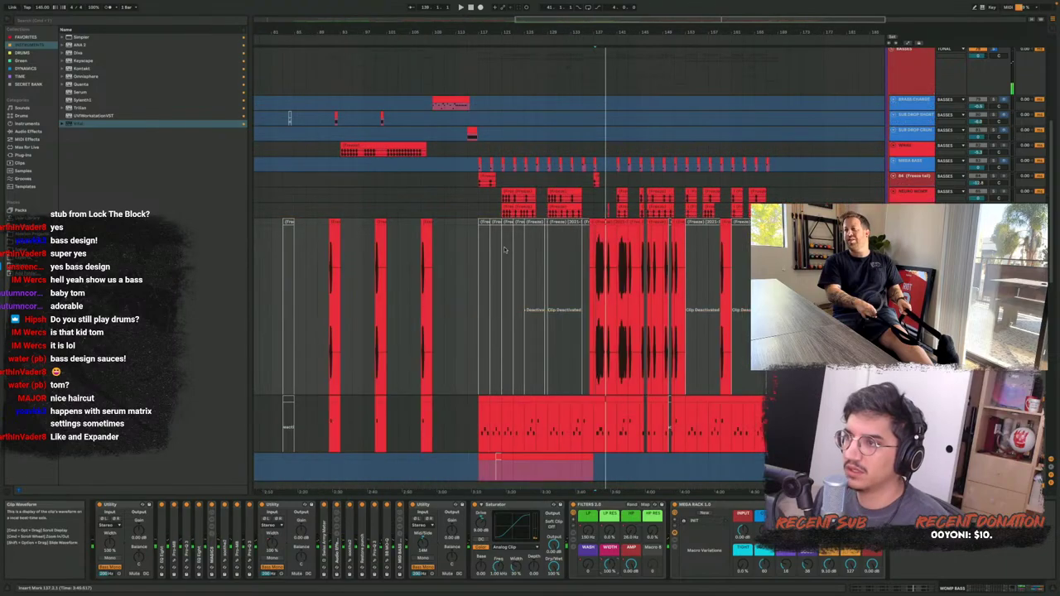
scroll(606, 253, "left", 6)
scroll(524, 265, "up", 2)
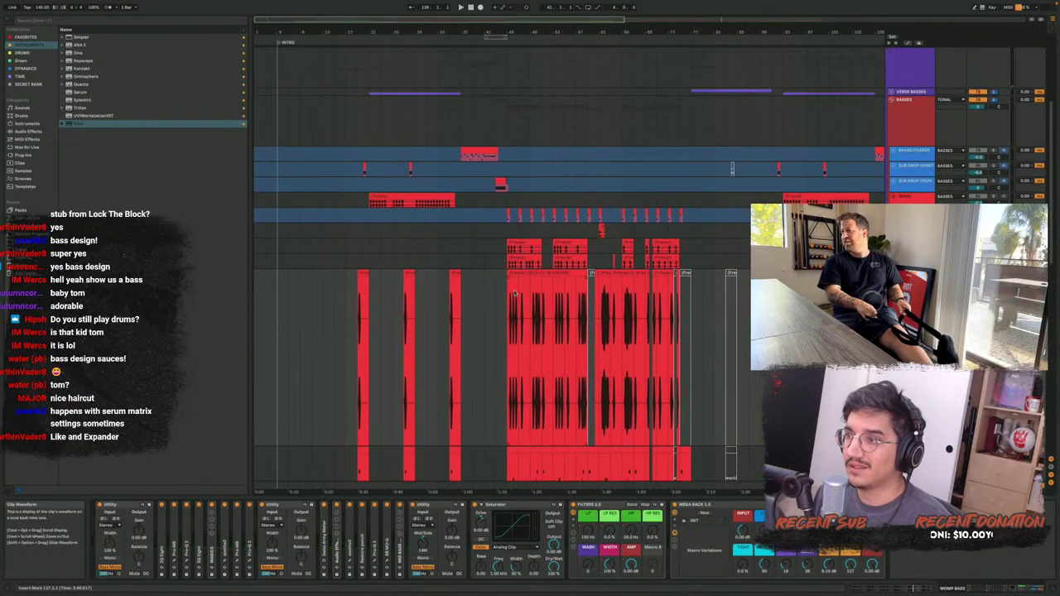
scroll(493, 332, "up", 5)
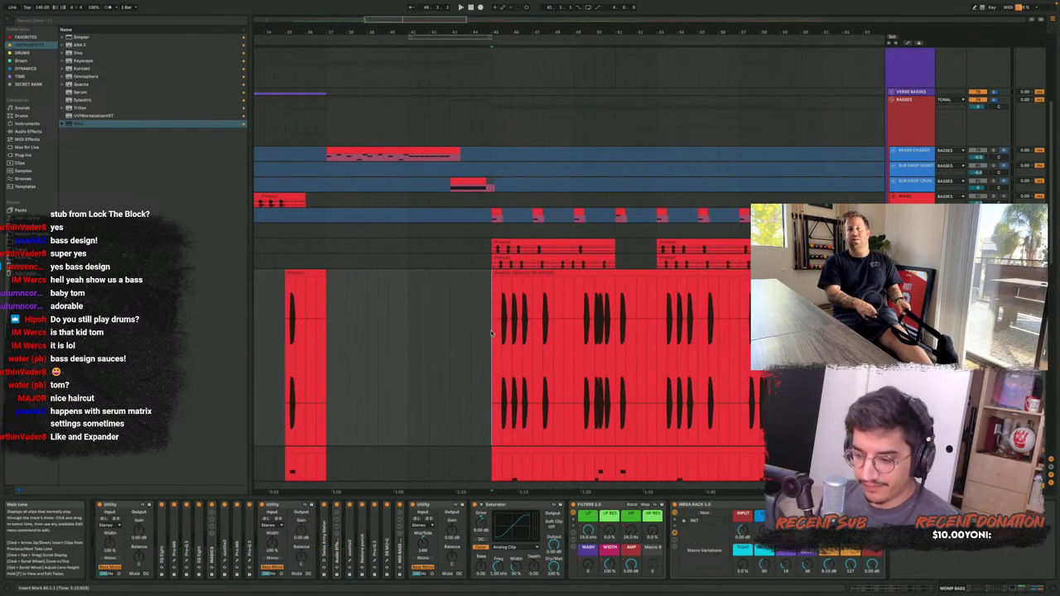
scroll(491, 333, "down", 5)
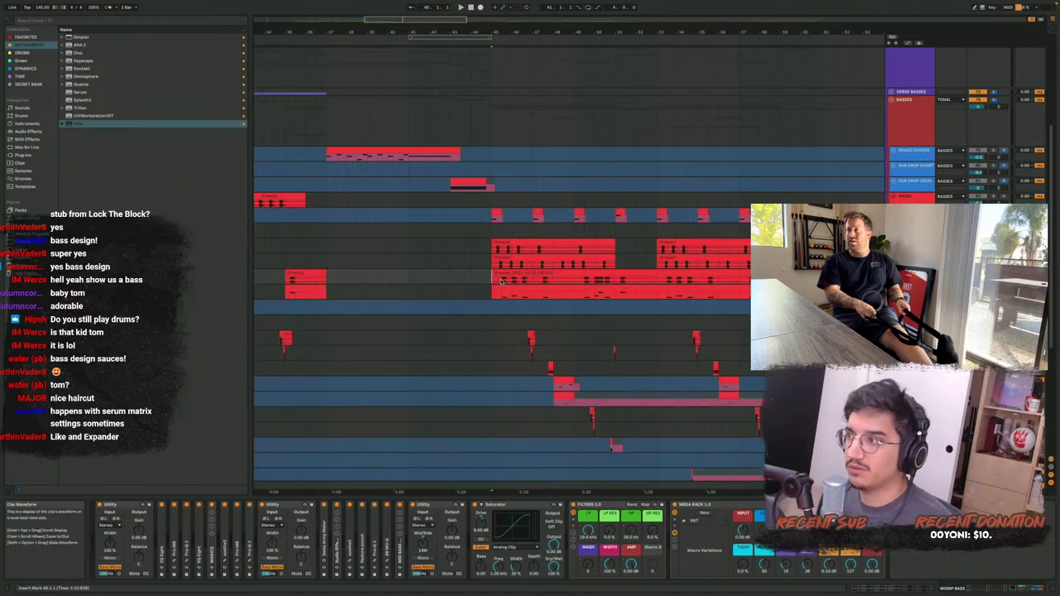
scroll(476, 282, "up", 4)
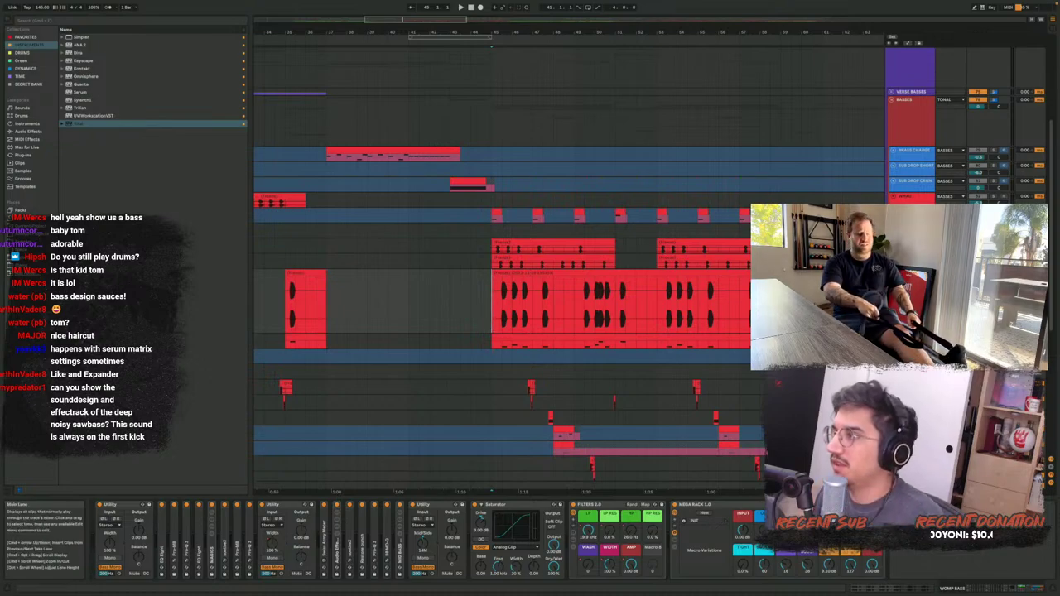
Select the MEGA BASS track to show its device chain and play the drop from bar 45
left_click(911, 216)
key("space")
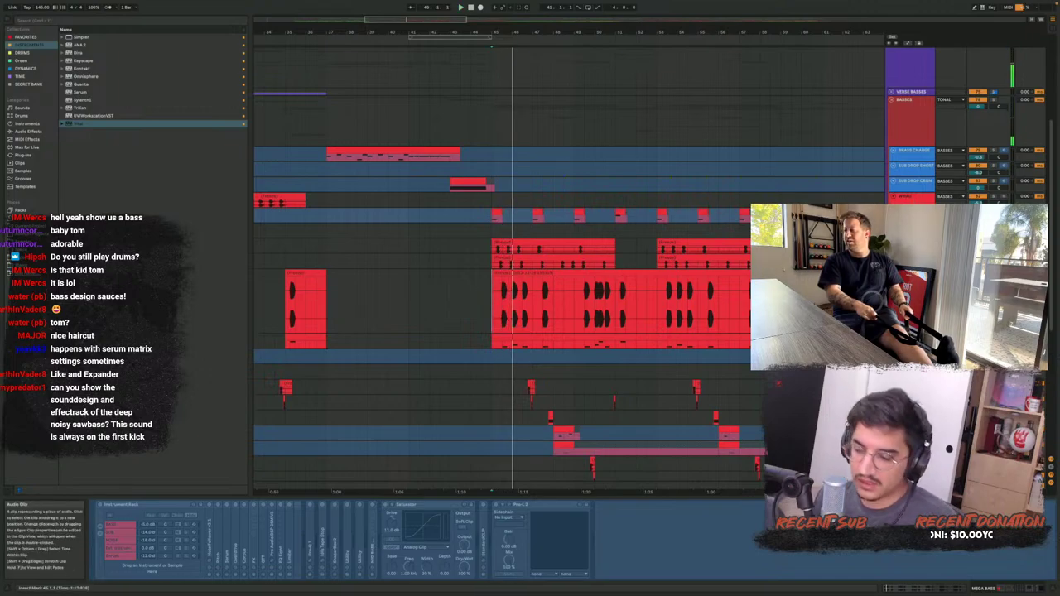
Unfold the DRUMS group, select its HATS track, and enlarge that track's lane
scroll(912, 199, "up", 5)
left_click(892, 136)
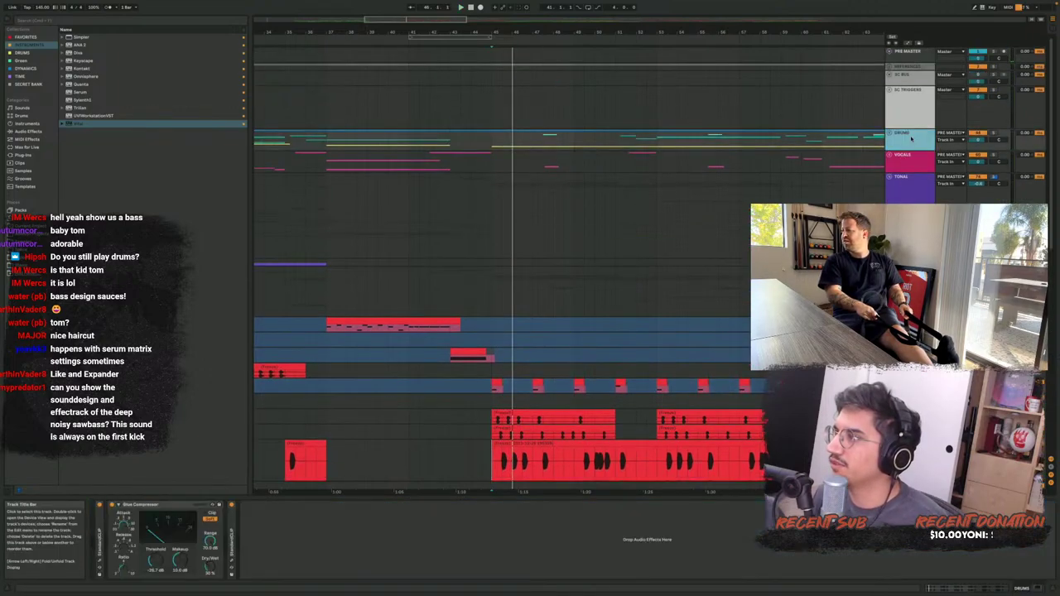
left_click(890, 132)
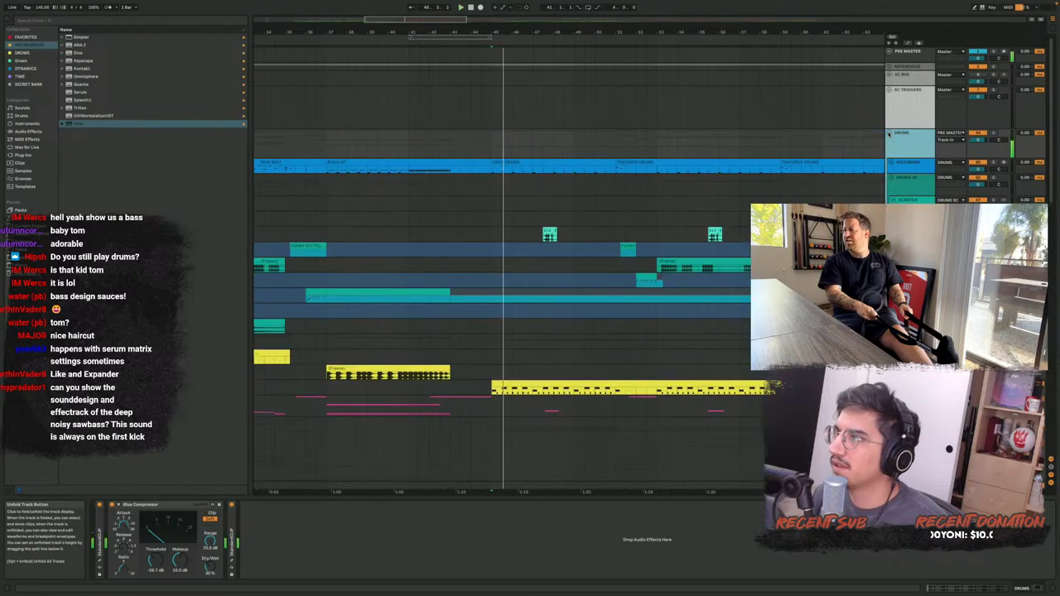
left_click(909, 388)
left_click_drag(910, 396, 910, 430)
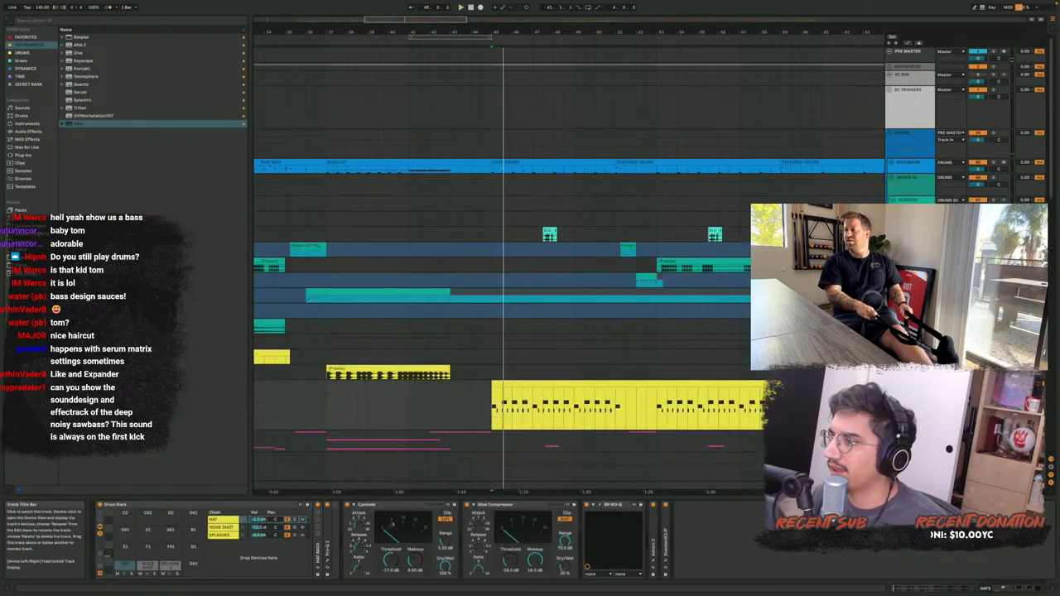
Solo the HATS track and audition the NOISE SHOT chain of its Drum Rack on its own
key("s")
key("space")
left_click(292, 528)
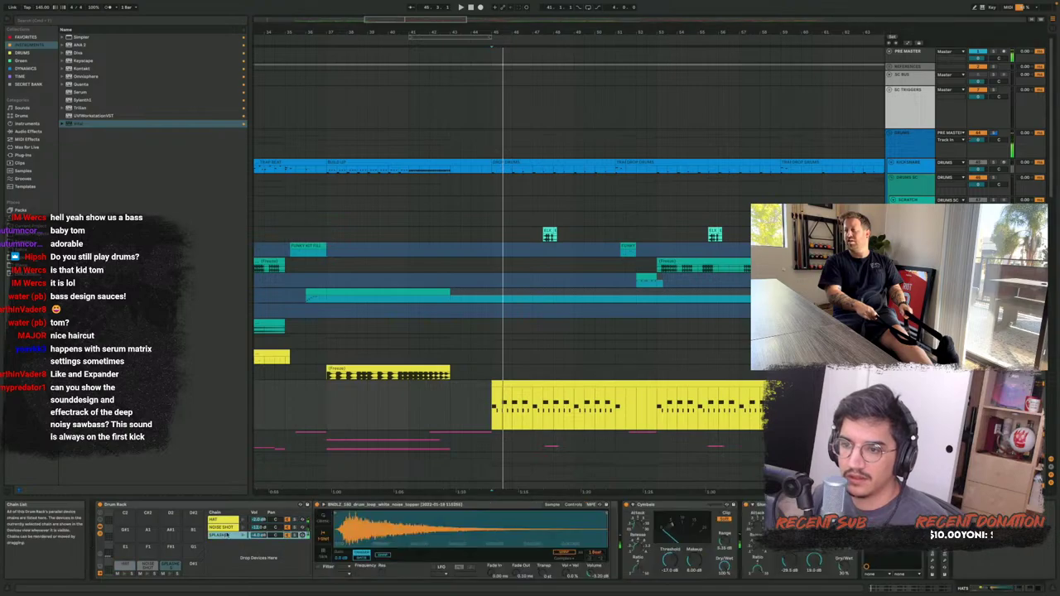
left_click(296, 528)
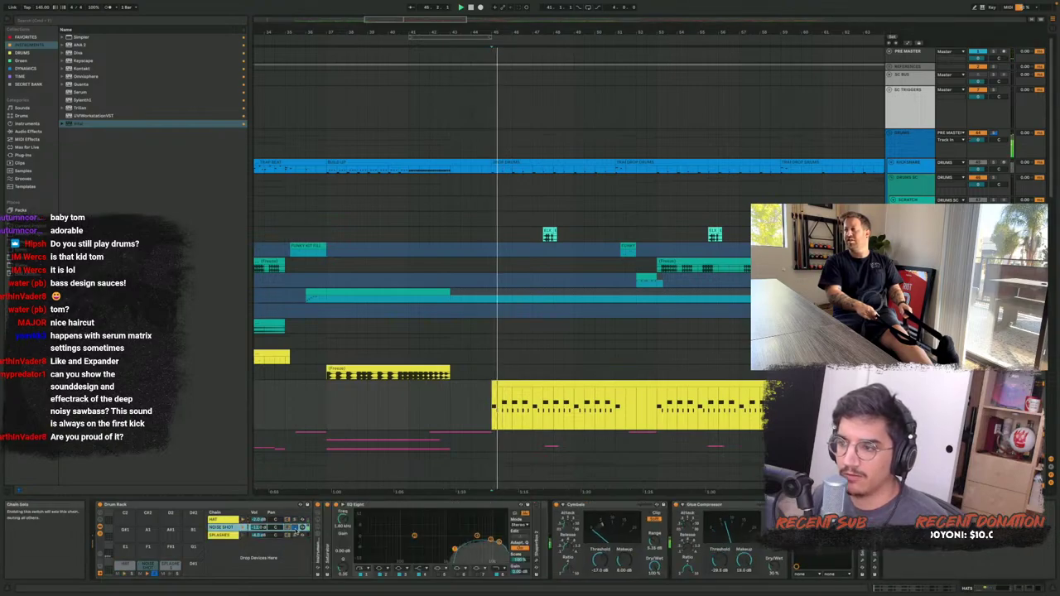
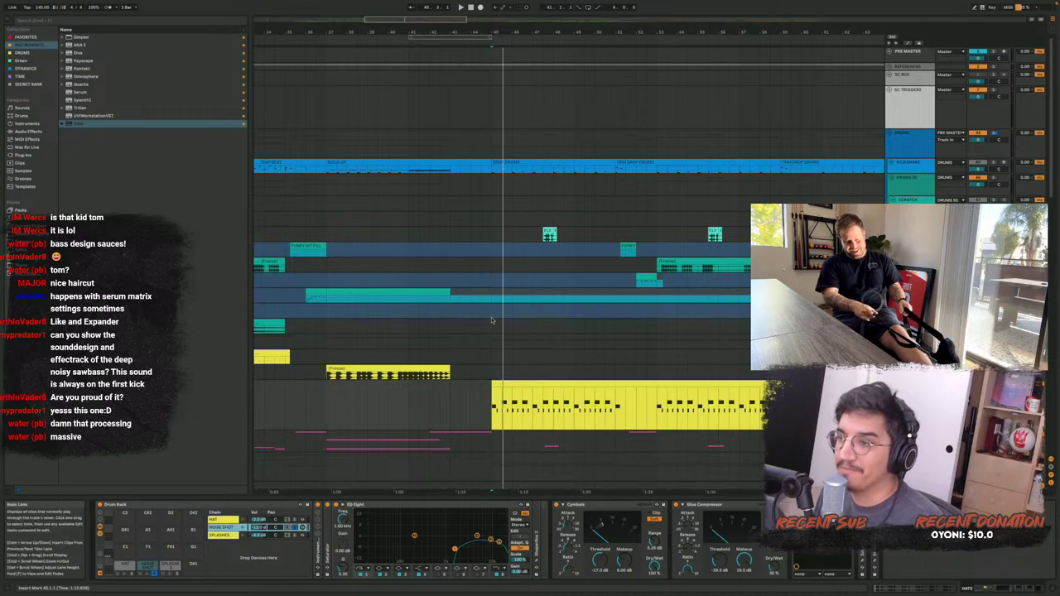
Play the soloed noise shot from just before bar 45 and place the insert marker at bar 45
scroll(487, 392, "up", 6)
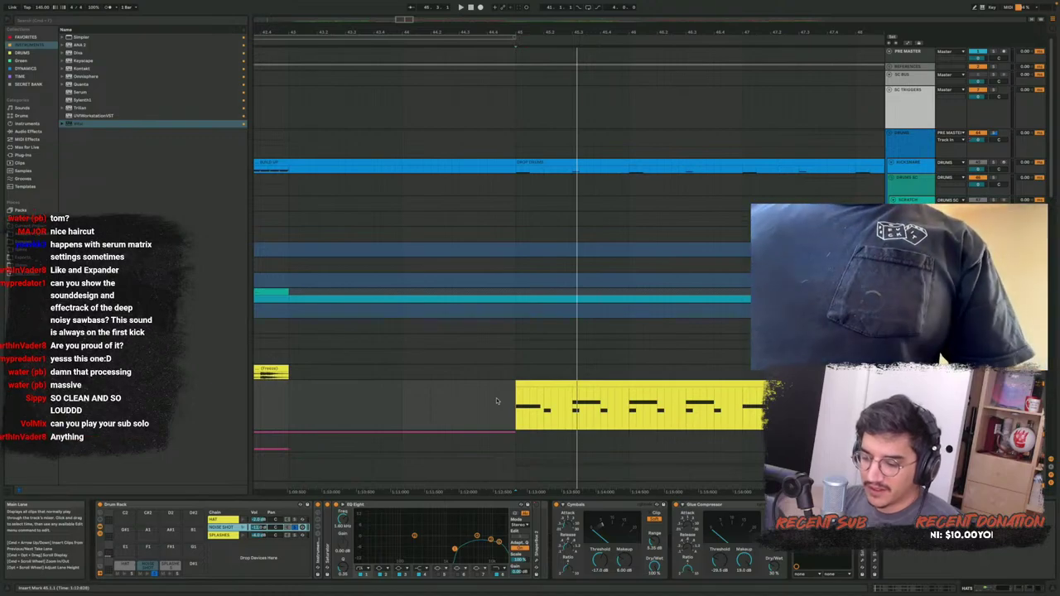
key("space")
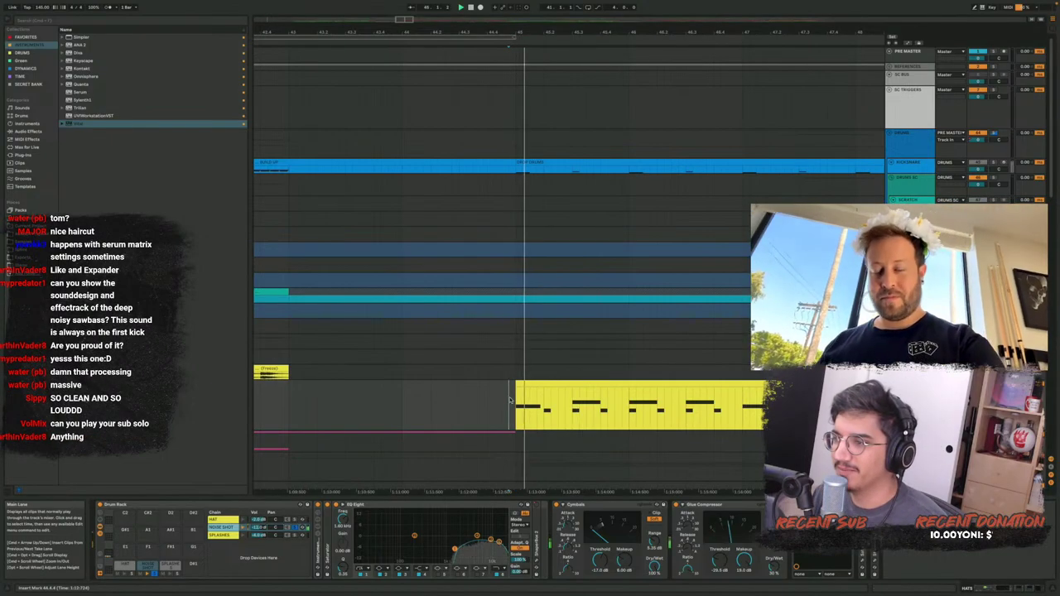
key("space")
left_click(510, 411)
left_click(514, 413)
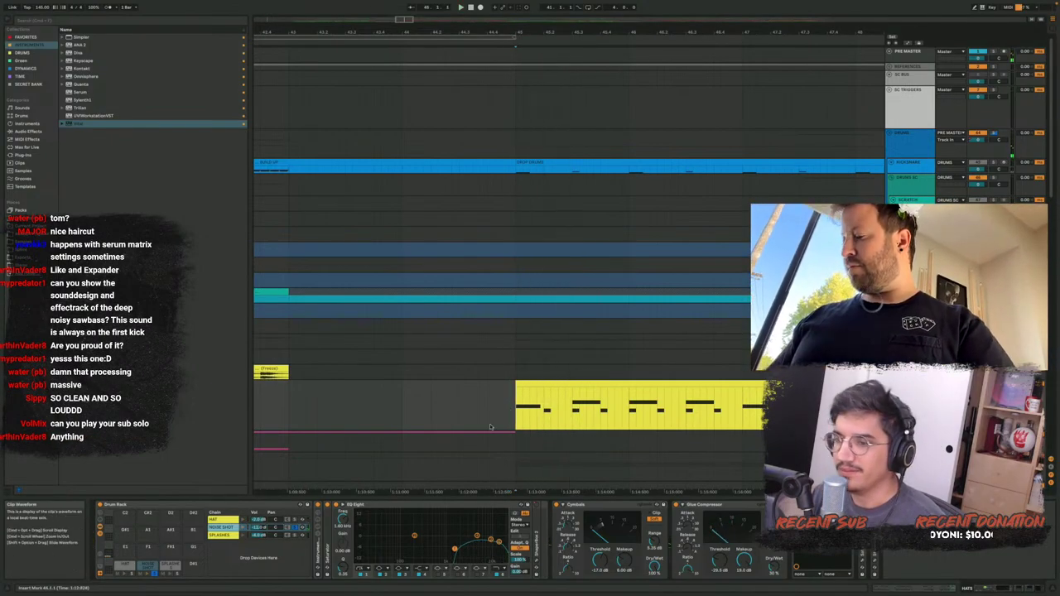
Expand the noise shot's Instrument Rack, solo its first Operator chain, collapse the effects after it, and play the sound
double_click(319, 537)
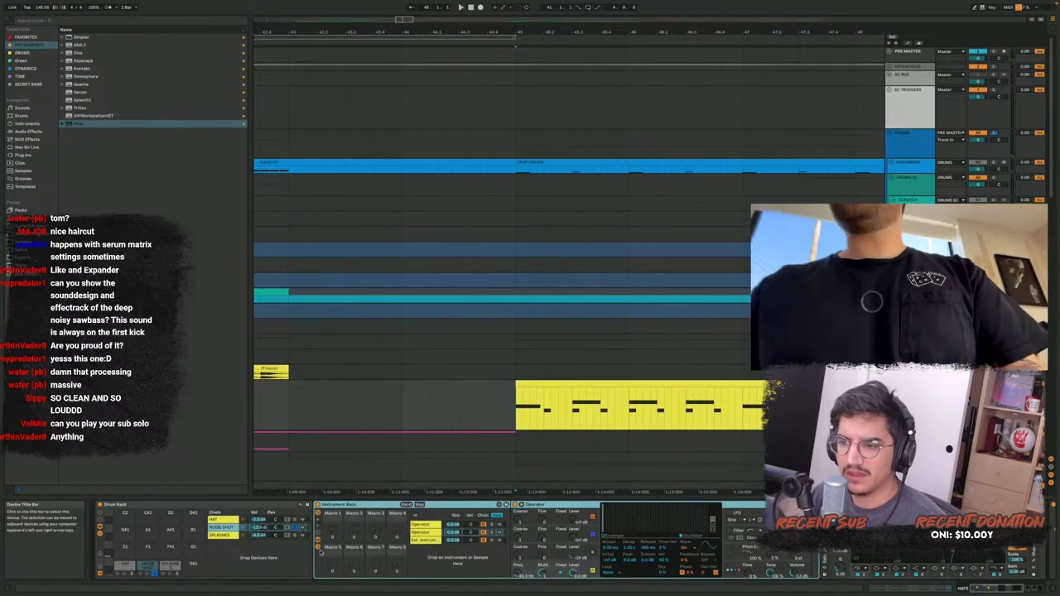
left_click(430, 525)
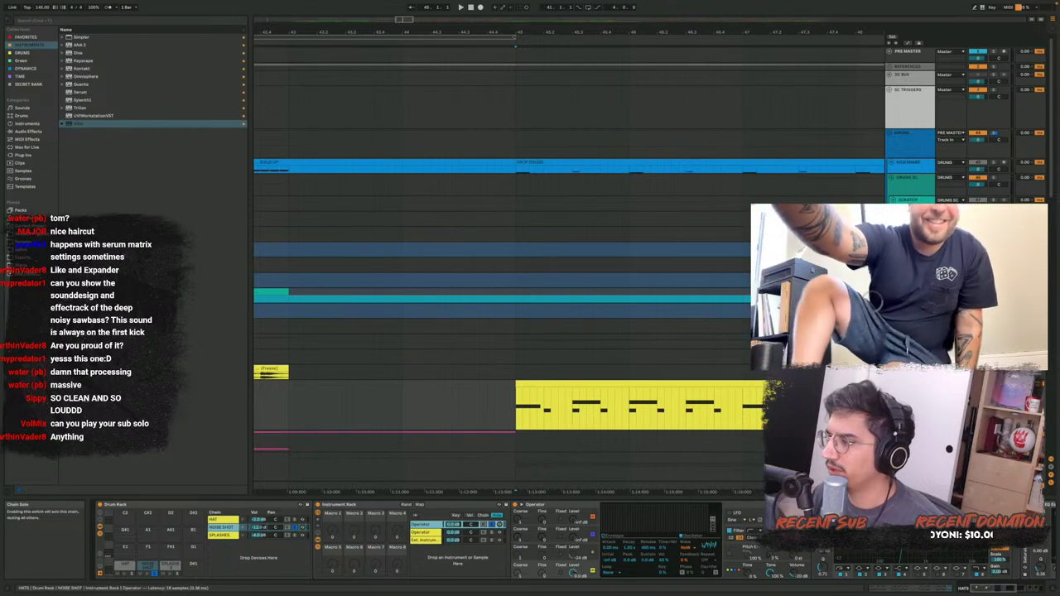
double_click(829, 505)
double_click(868, 505)
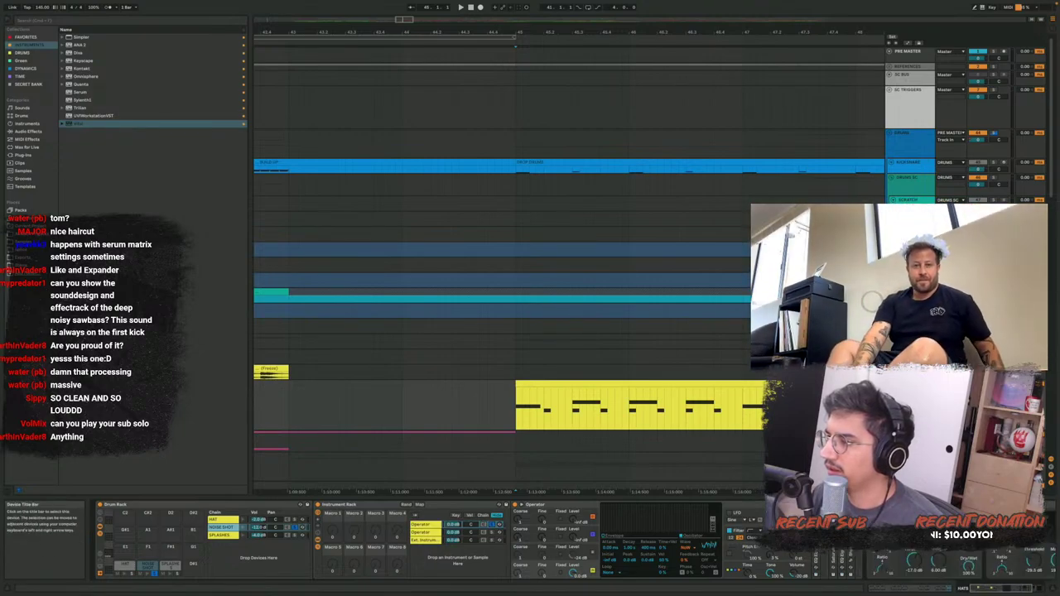
key("space")
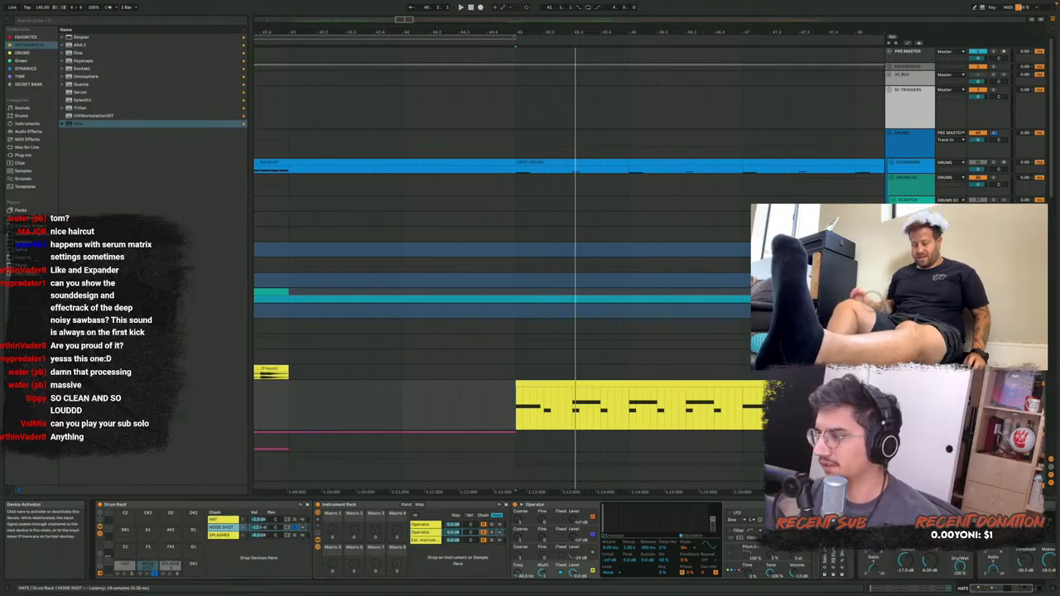
Solo the second Operator chain in the noise shot's Instrument Rack, play it on its own, and unsolo it
left_click(492, 533)
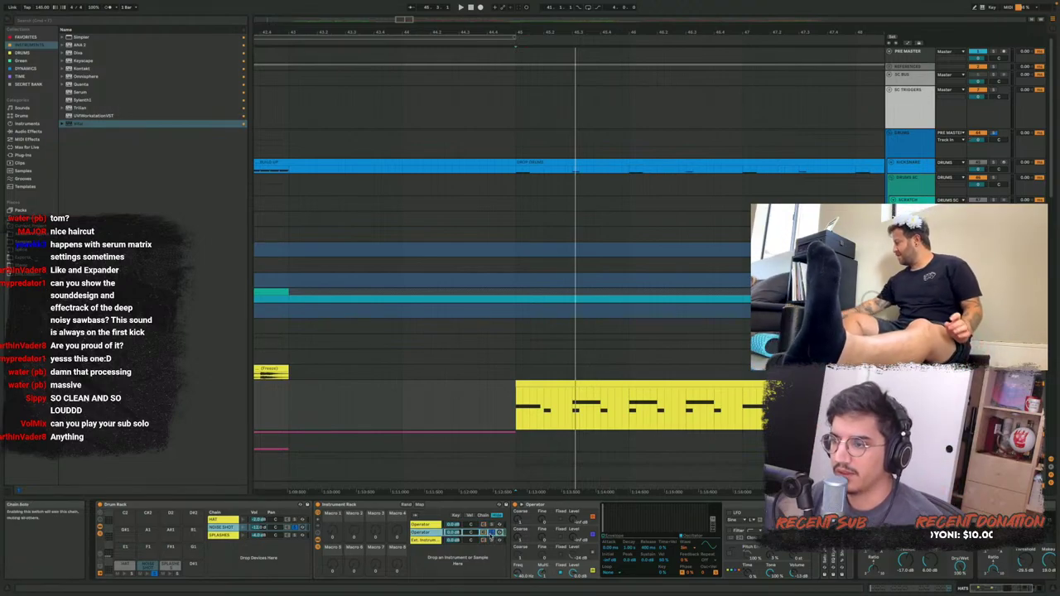
key("space")
key("space")
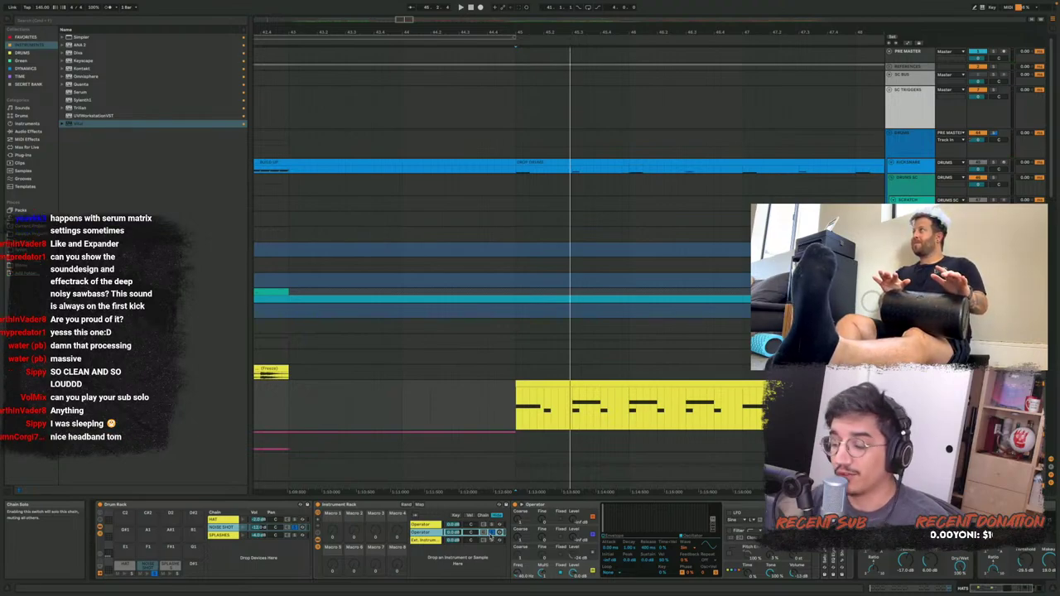
key("space")
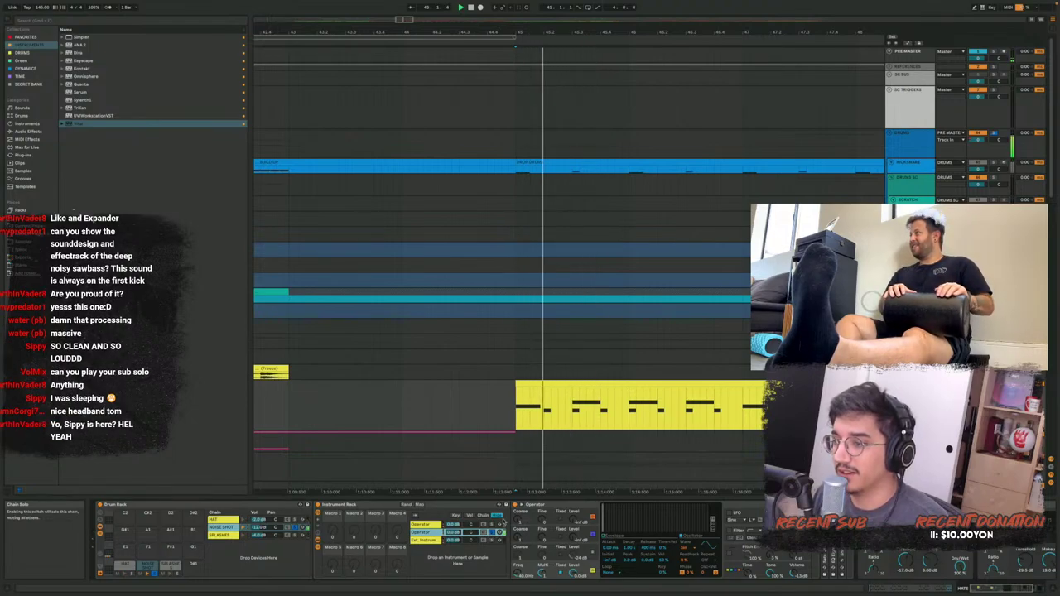
key("space")
left_click(491, 533)
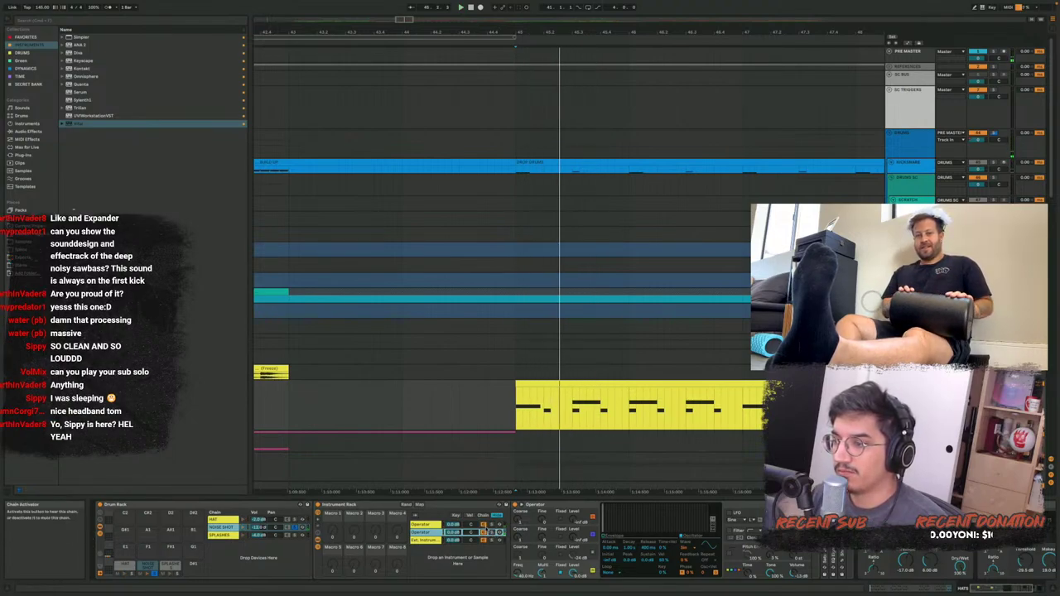
Collapse the noise shot's Instrument Rack, expand its Saturator and EQ Eight, and play the processed sound
left_click(419, 525)
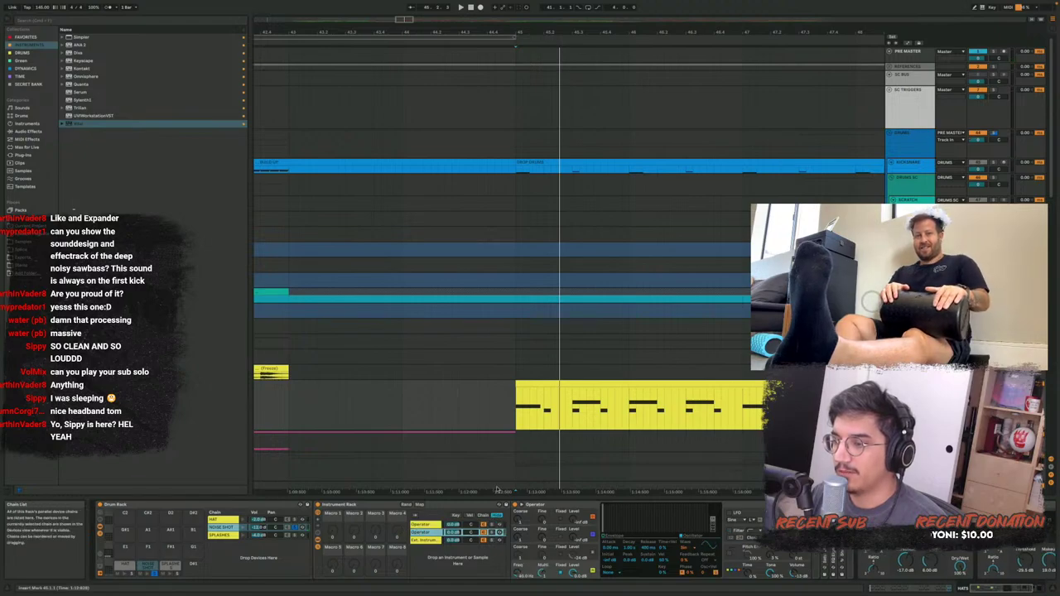
left_click(450, 505)
key("Delete")
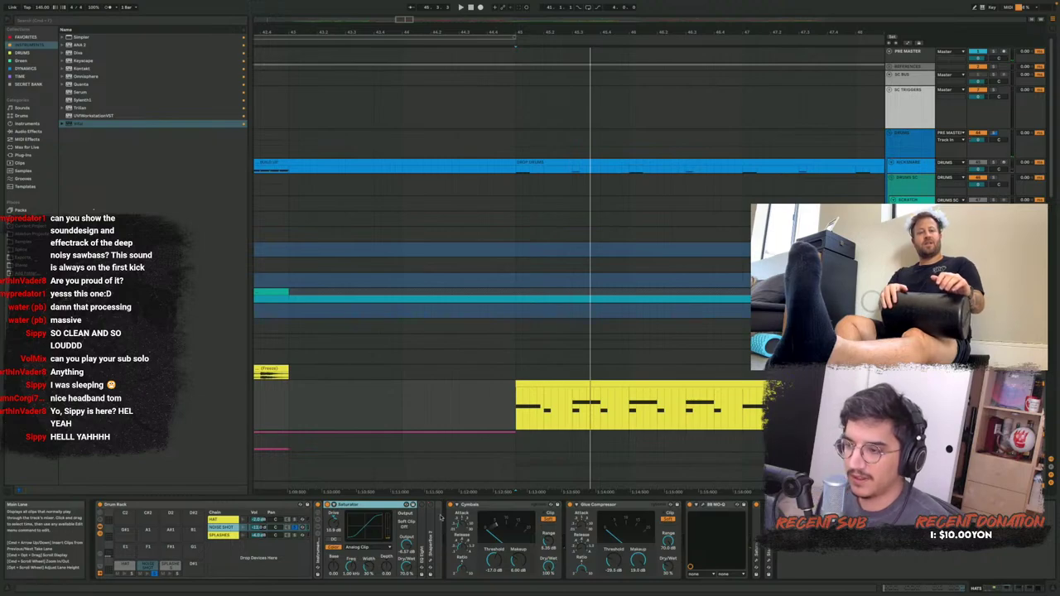
double_click(421, 530)
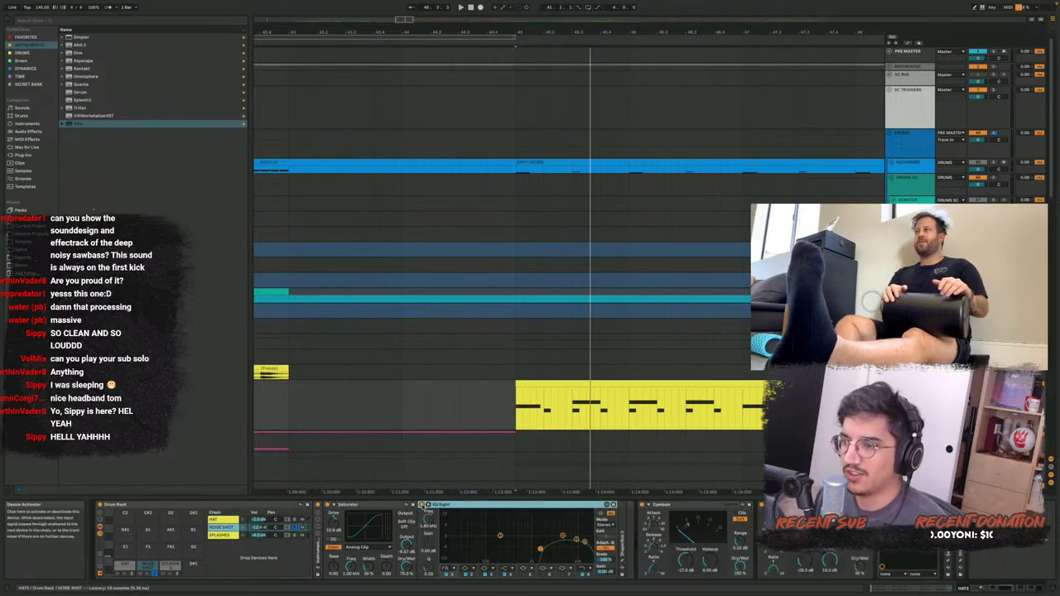
key("space")
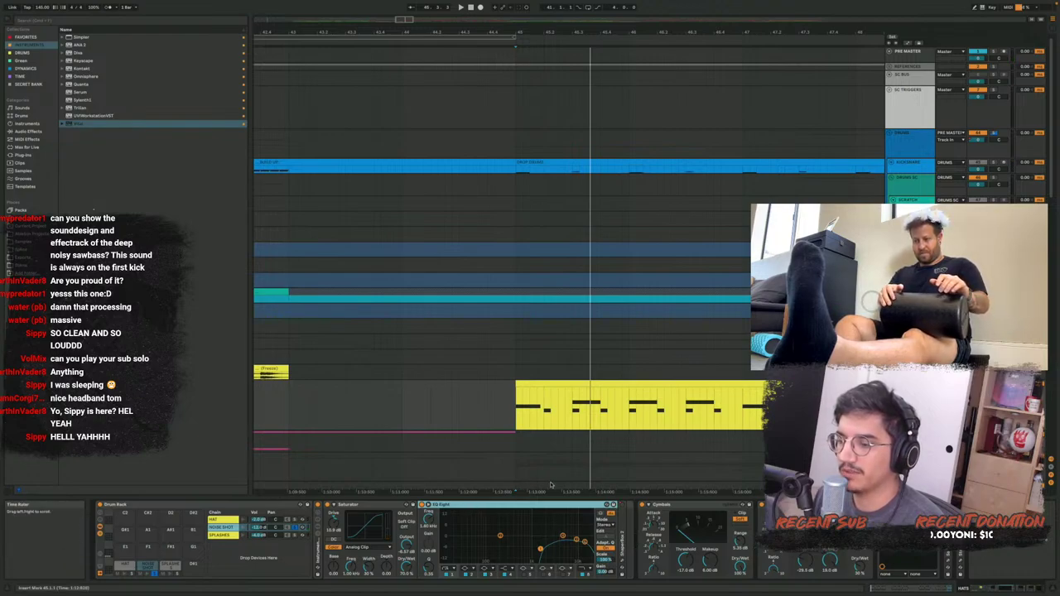
key("space")
key("space")
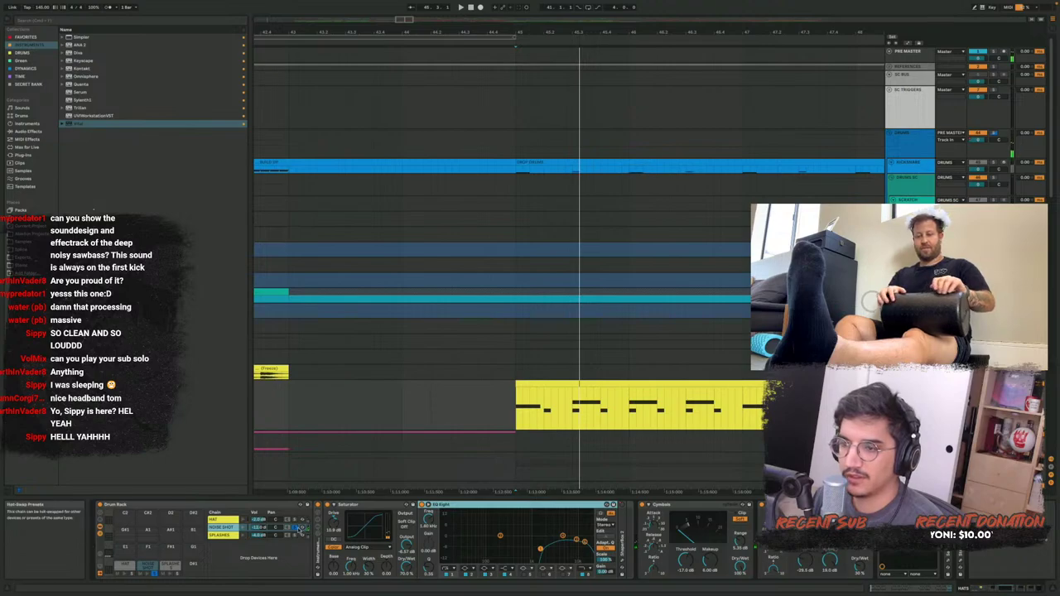
Collapse the Saturator and EQ Eight, unsolo the noise shot, play from bar 45, and select the MEGA BASS track
left_click(627, 295)
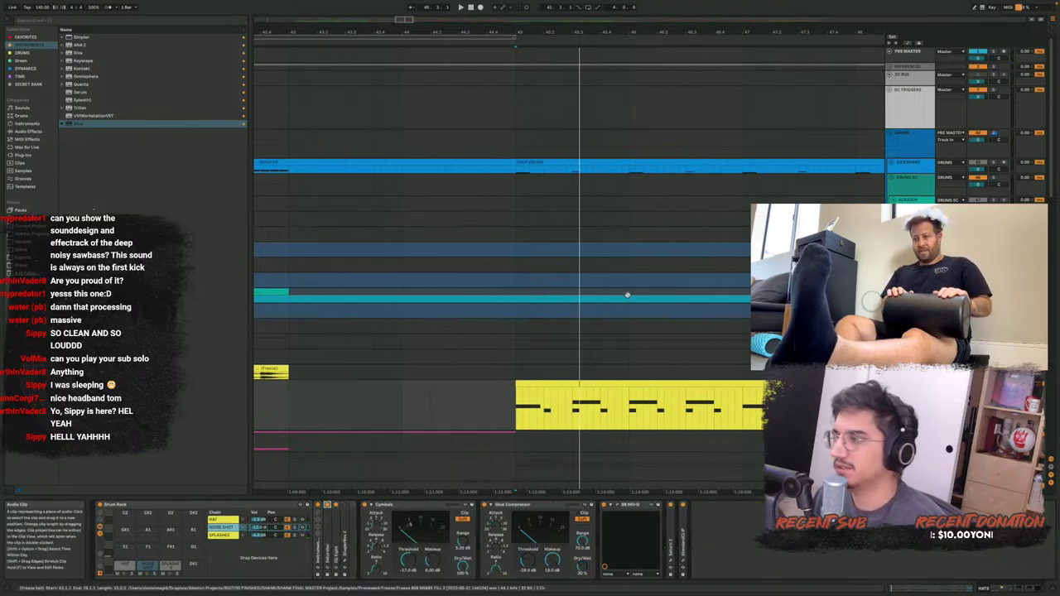
scroll(556, 353, "down", 5)
scroll(561, 341, "up", 3)
scroll(550, 324, "down", 4)
key("space")
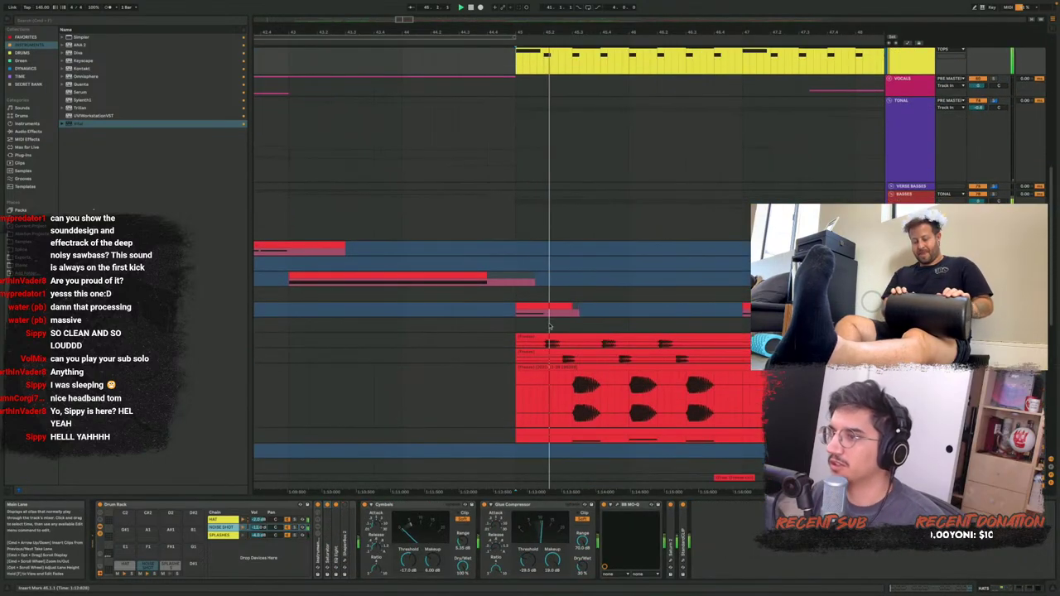
key("space")
left_click(912, 310)
scroll(912, 310, "up", 4)
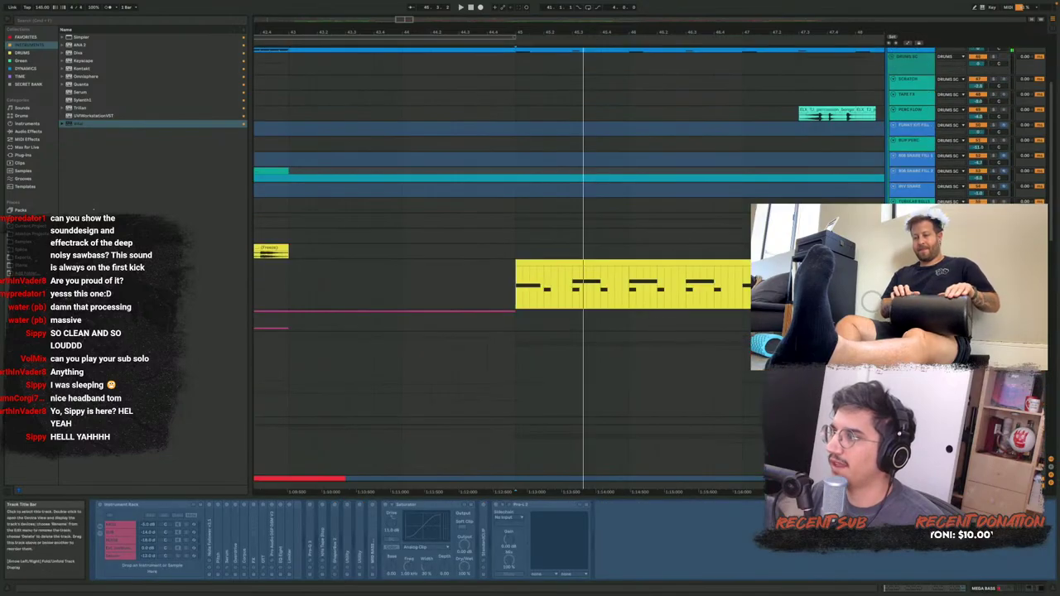
Reselect the HATS track and play the drop while toggling the NOISE SHOT chain to compare it on and off
left_click(912, 285)
left_click(288, 528)
key("space")
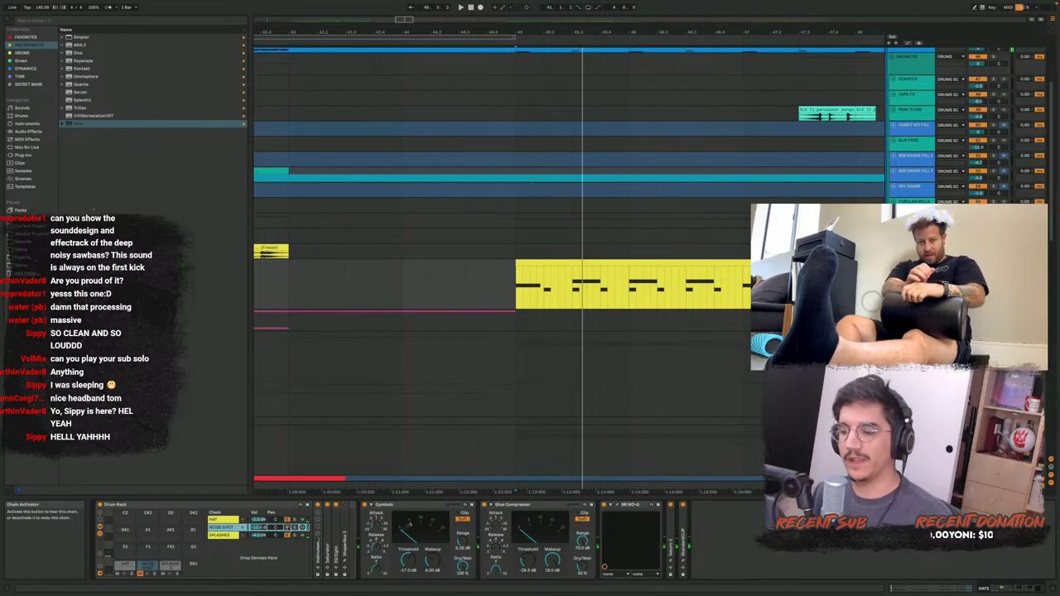
left_click(511, 277)
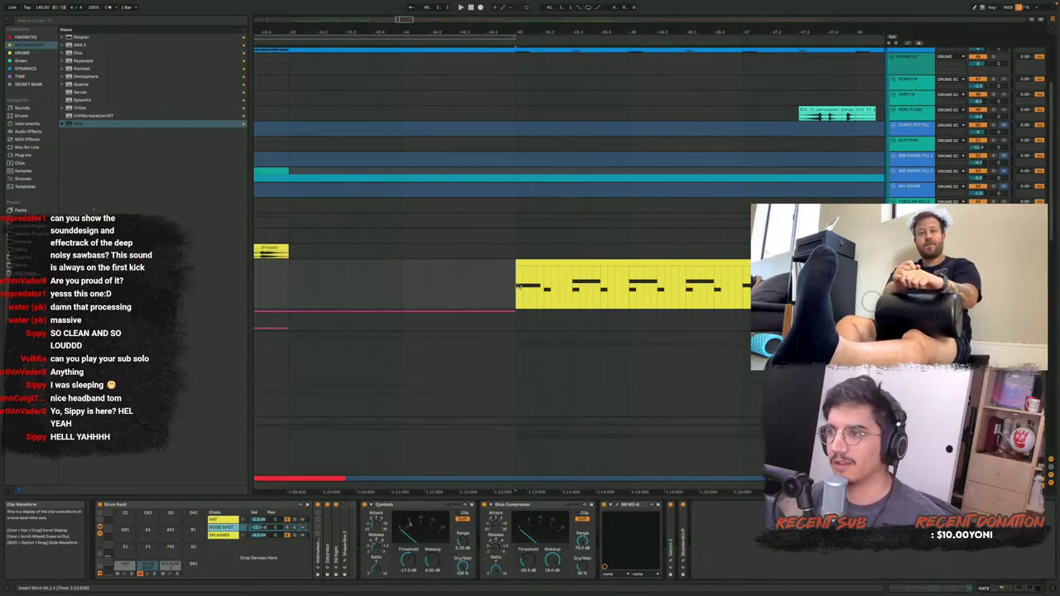
key("space")
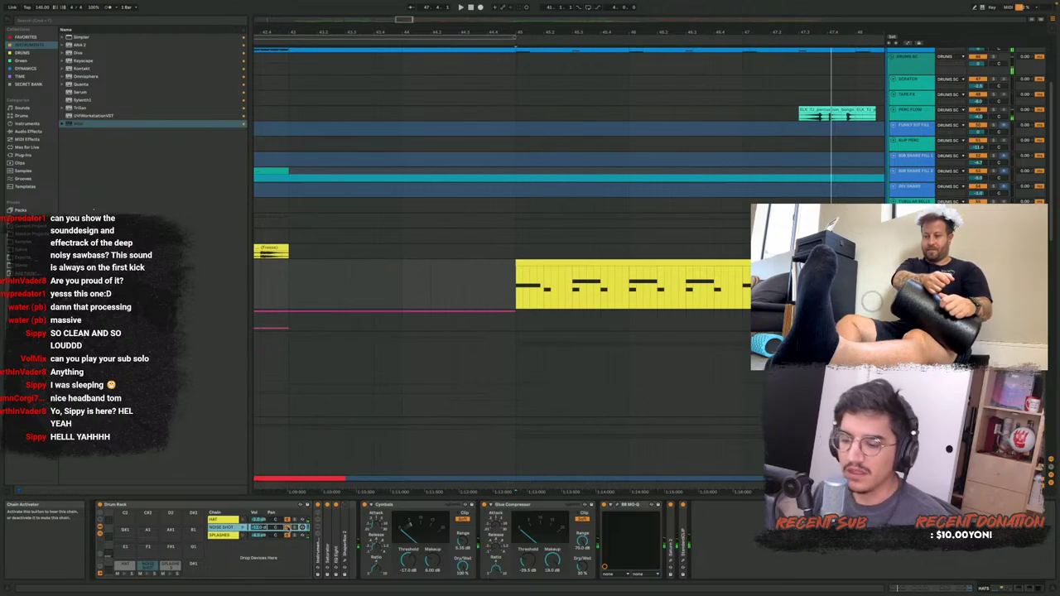
key("space")
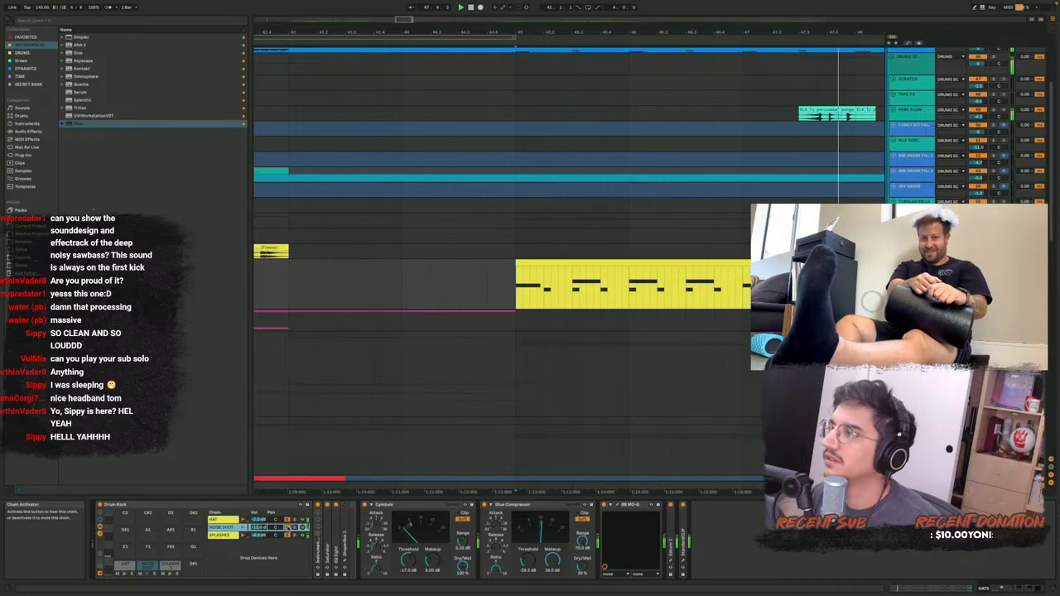
key("space")
Expand ShaperBox 2 on the noise shot chain, inspect its volume curve, and close the plug-in window
double_click(345, 523)
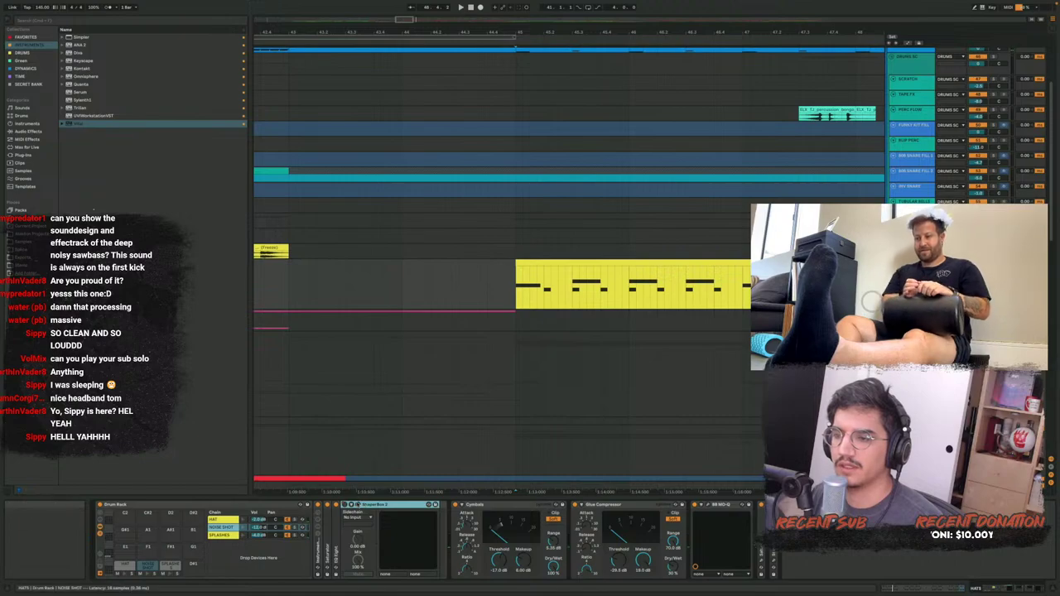
left_click(353, 505)
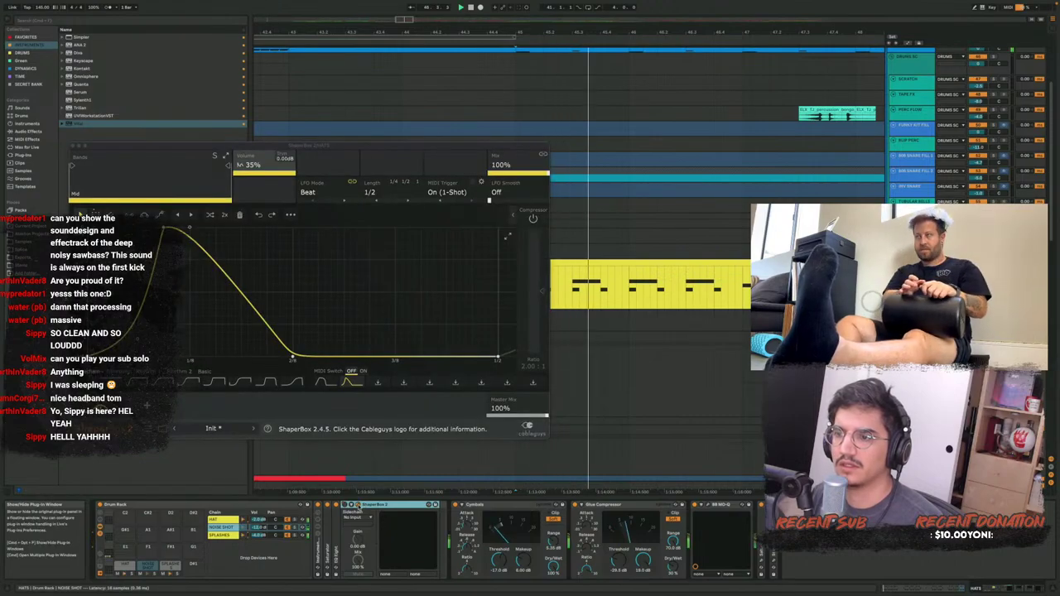
left_click(353, 504)
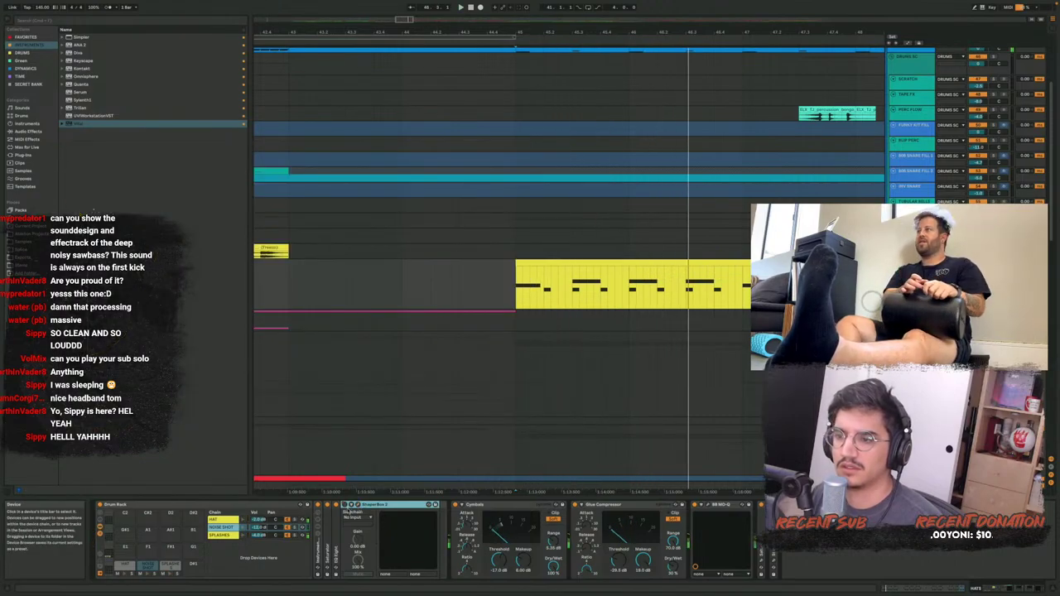
Show the ShaperBox 2 automation on the HATS track, play its raised section near bar 63, and recheck the plug-in window
right_click(348, 506)
left_click(513, 274)
scroll(512, 275, "down", 8)
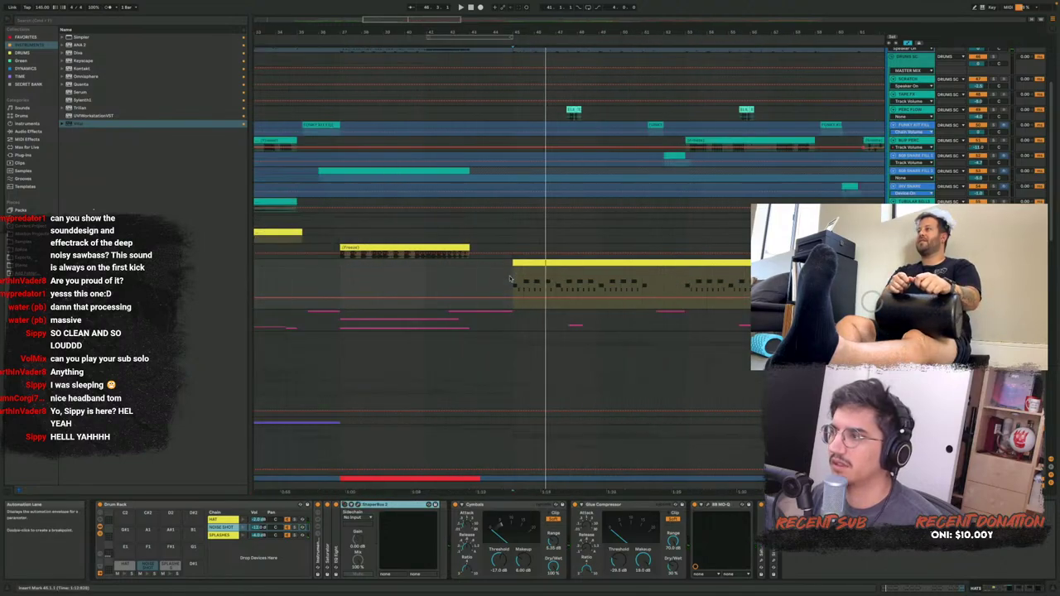
scroll(645, 276, "up", 4)
scroll(645, 277, "up", 4)
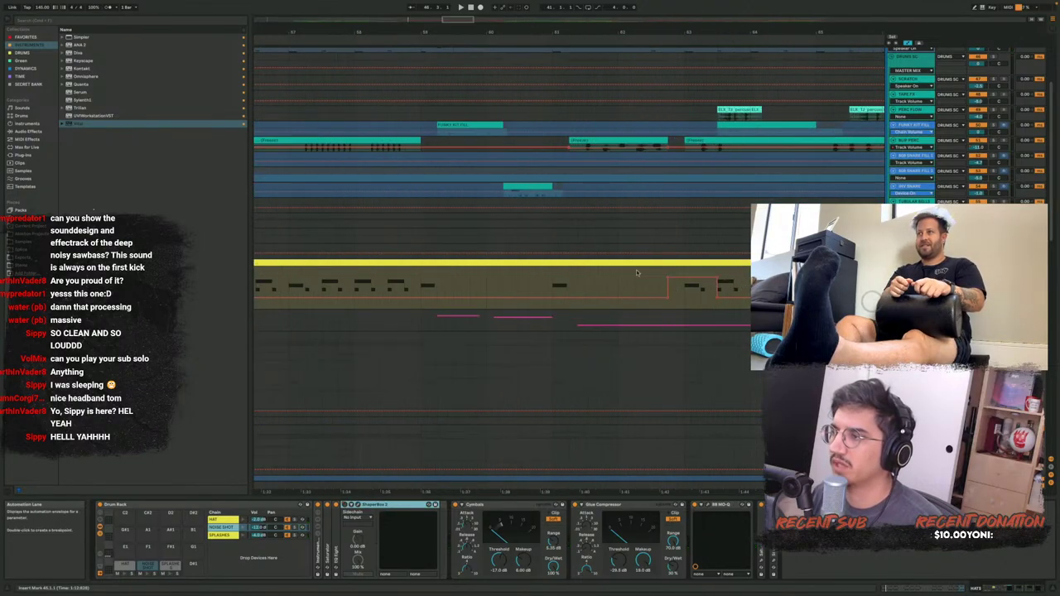
left_click(659, 274)
key("space")
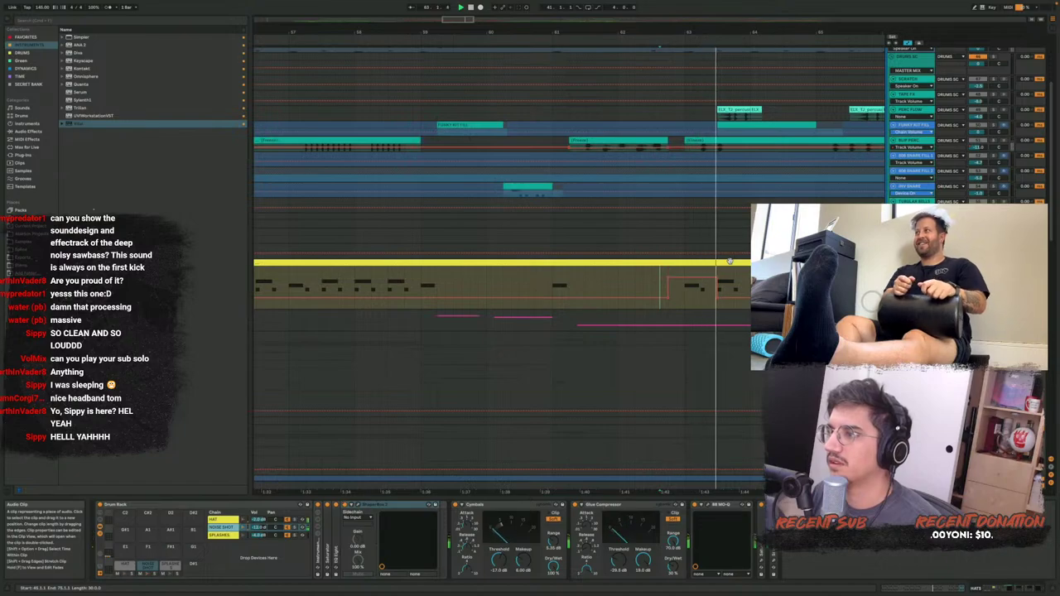
left_click(356, 505)
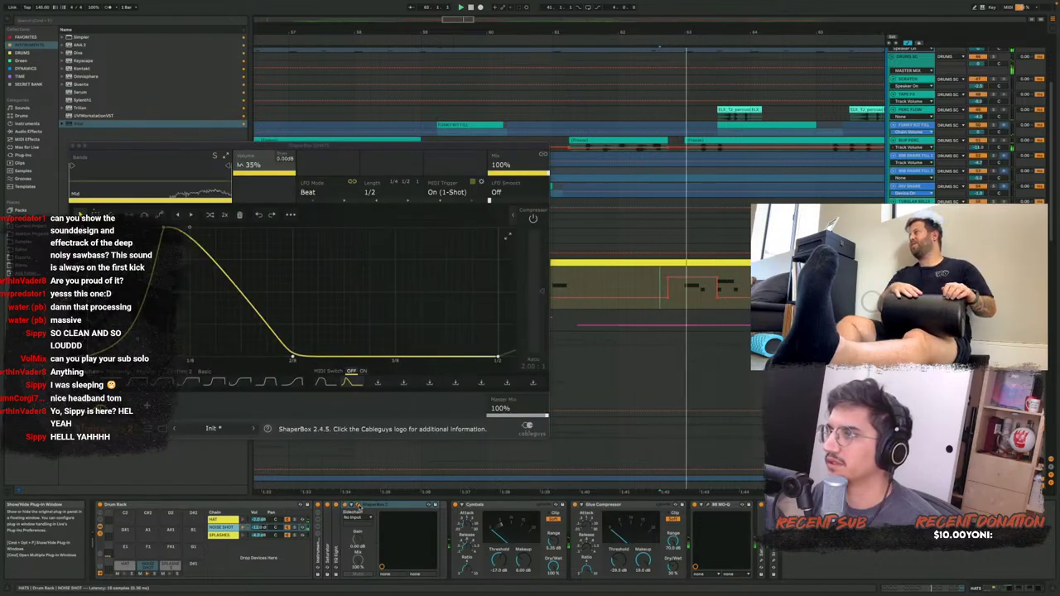
left_click(356, 506)
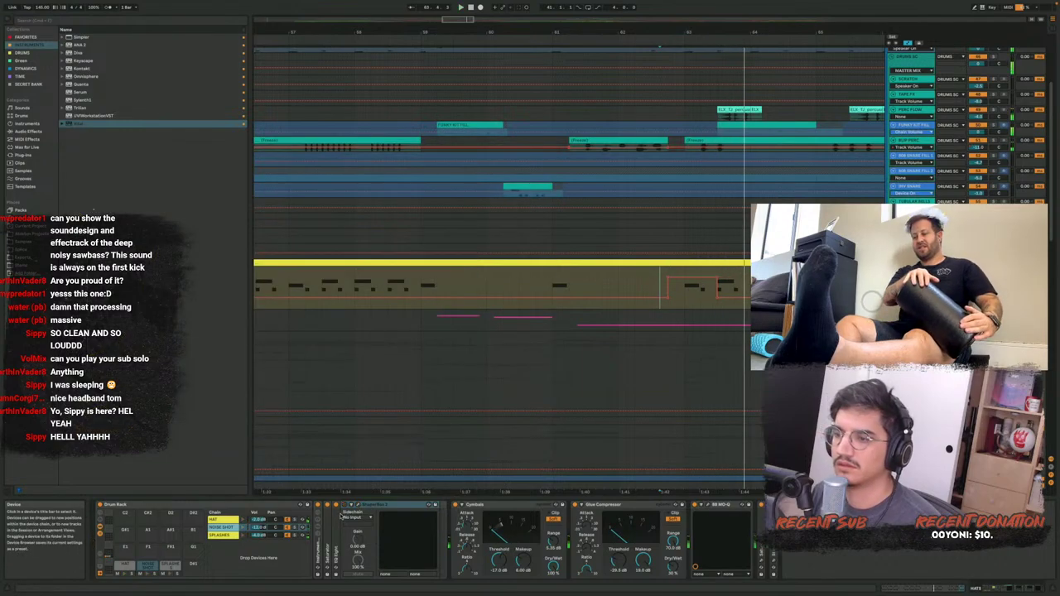
Hide the automation lanes, fold the HATS track lane, and return to the start of the drop
scroll(711, 261, "down", 5)
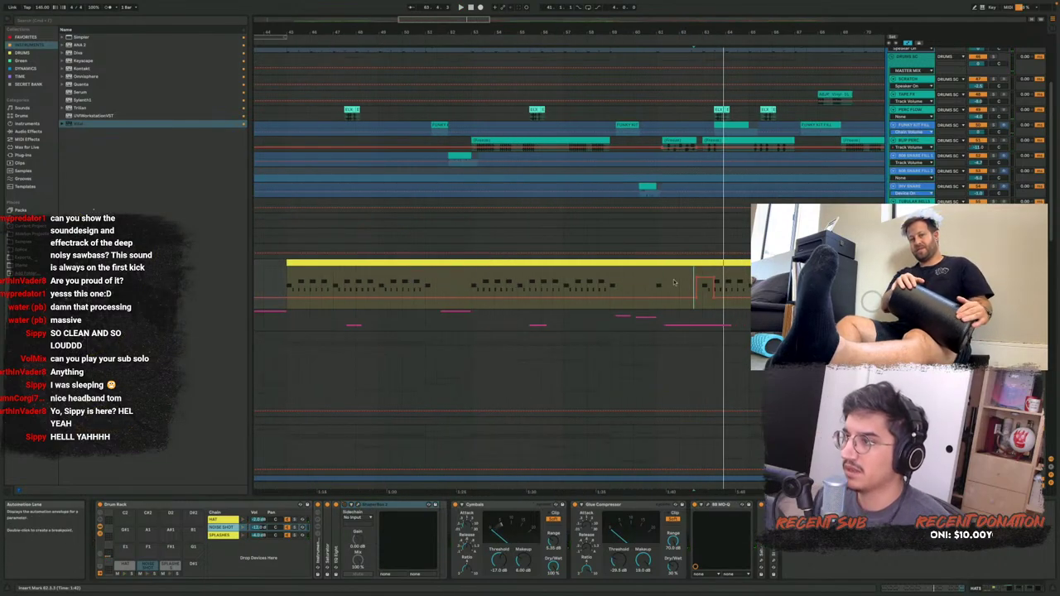
key("a")
key("u")
scroll(421, 294, "left", 3)
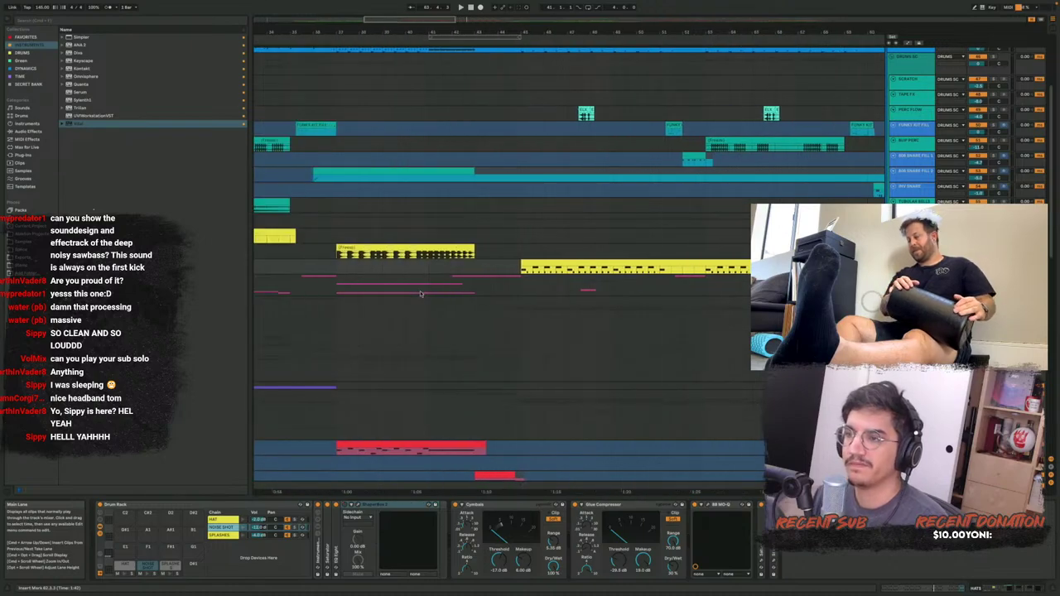
Place the insert marker at bar 45 on the MEGA BASS track, unfold its lane, and unfreeze the track
scroll(563, 294, "down", 5)
scroll(543, 265, "up", 3)
scroll(530, 247, "down", 4)
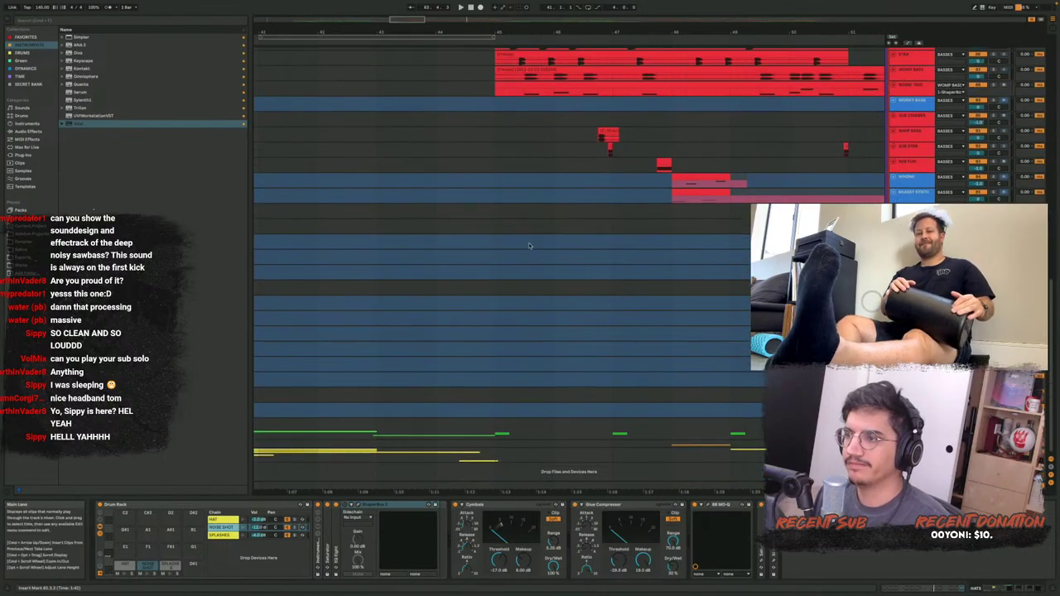
scroll(531, 246, "up", 4)
left_click(499, 214)
left_click(498, 198)
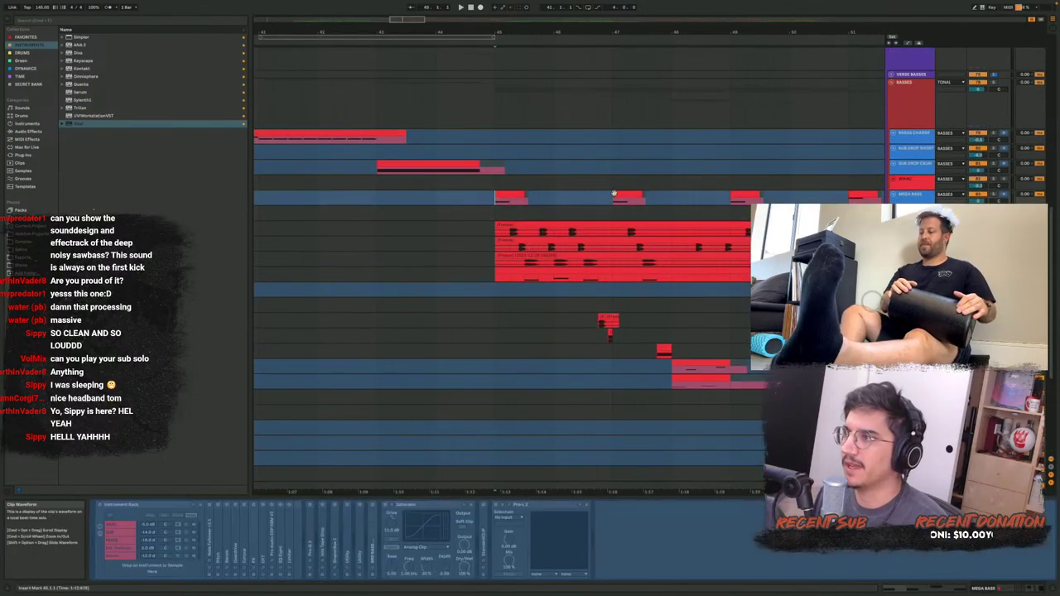
key("u")
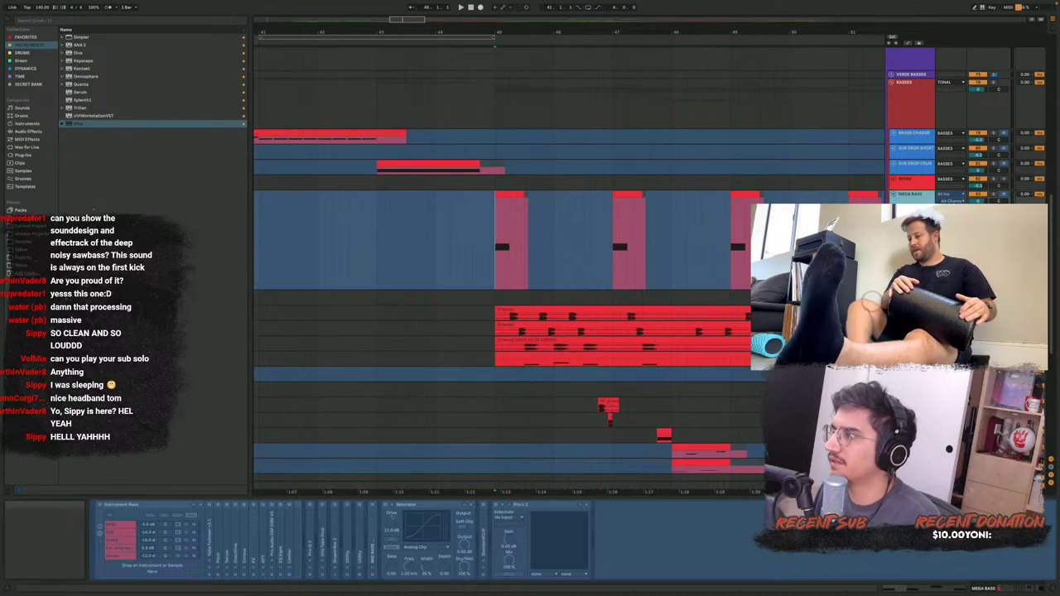
key("super+alt+shift+f")
Collapse the Pro-L 2 and Saturator on MEGA BASS, and play the track soloed from bar 45
double_click(539, 506)
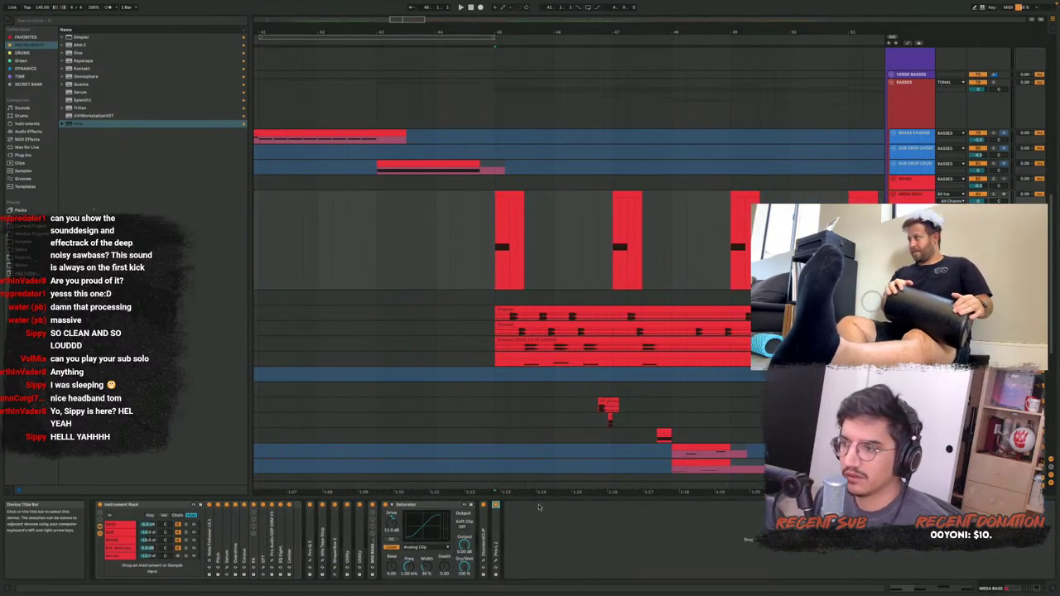
double_click(420, 507)
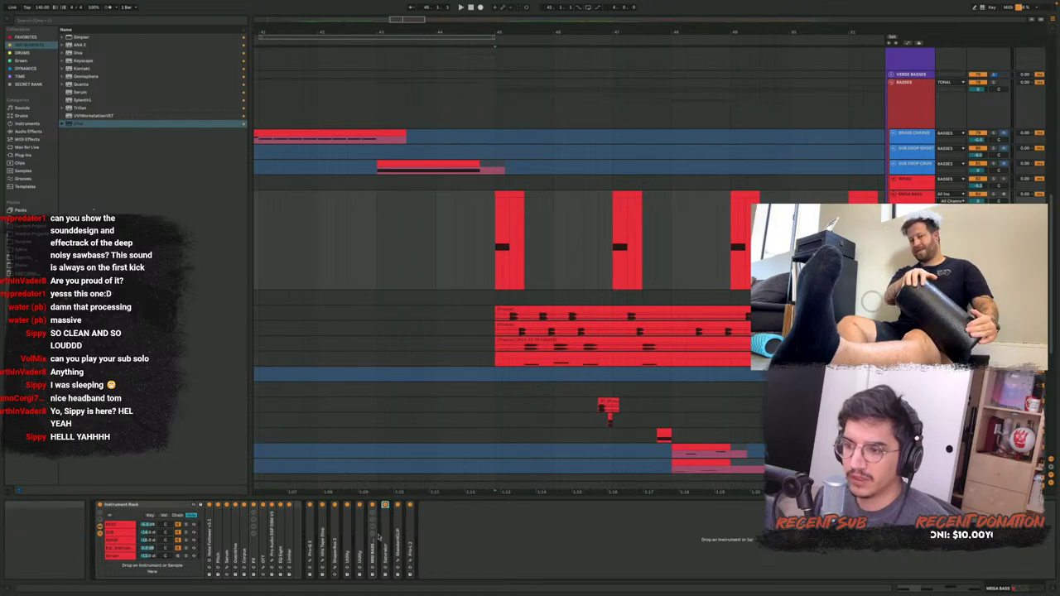
key("space")
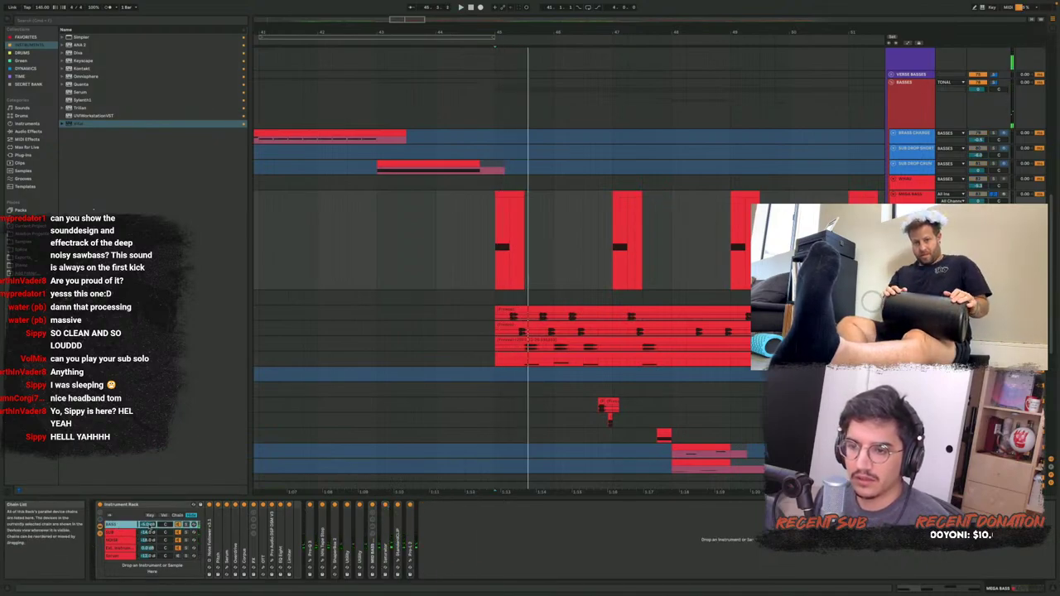
Look through the BASS, SUB and NOISE chains of the MEGA BASS rack, open the BASS chain's Serum, and solo that chain
left_click(123, 539)
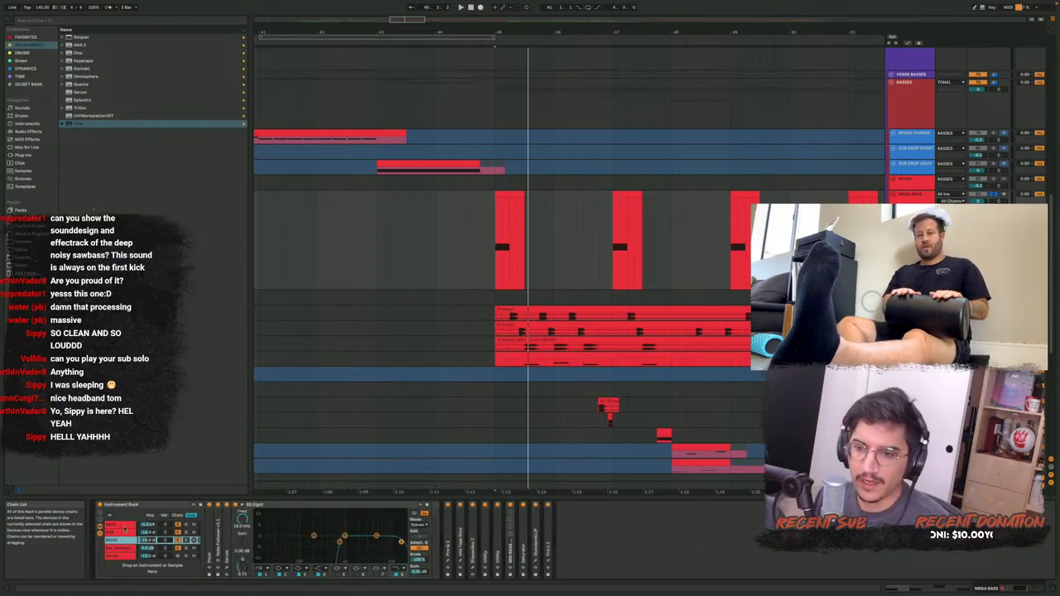
left_click(124, 525)
left_click(124, 532)
left_click(122, 540)
left_click(124, 525)
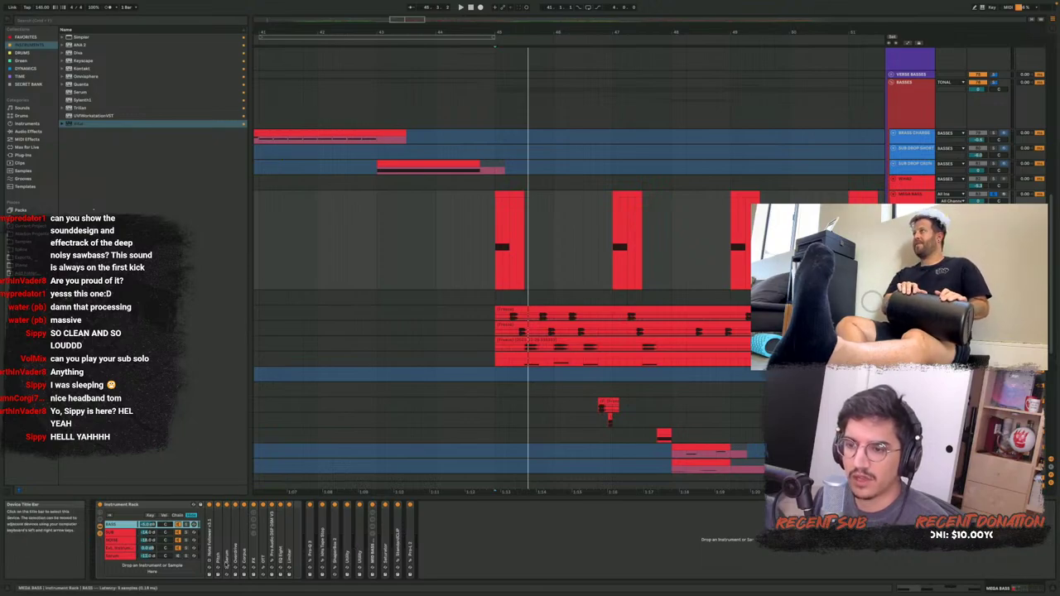
left_click(185, 528)
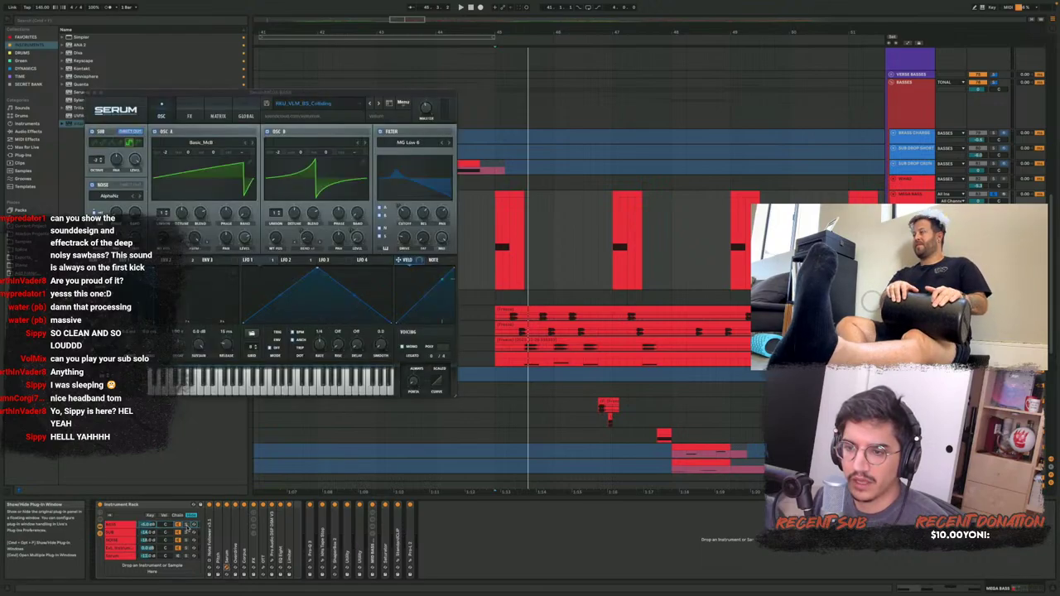
Bypass the MEGA BASS devices from Pro-Q 3 to StandardCLIP and the BASS chain's effects after Serum, and play the dry Serum patch
key("space")
key("space")
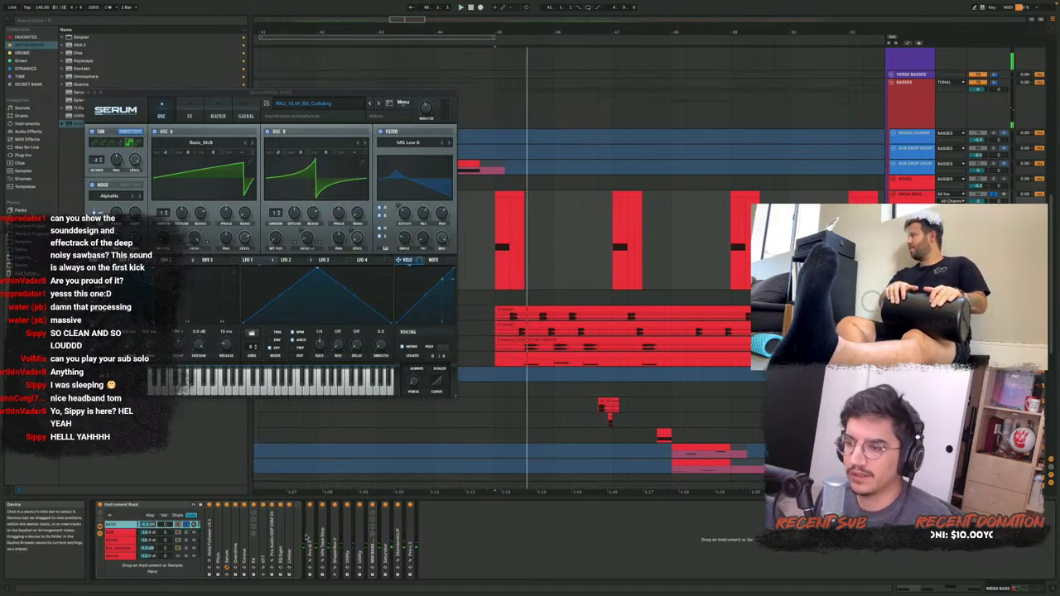
left_click(310, 568)
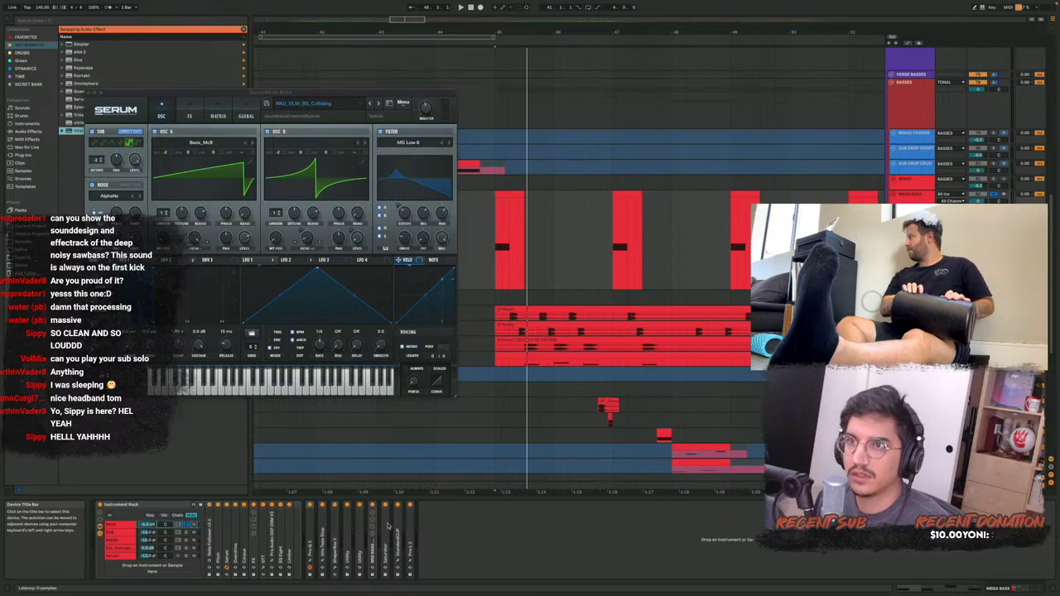
left_click(310, 568)
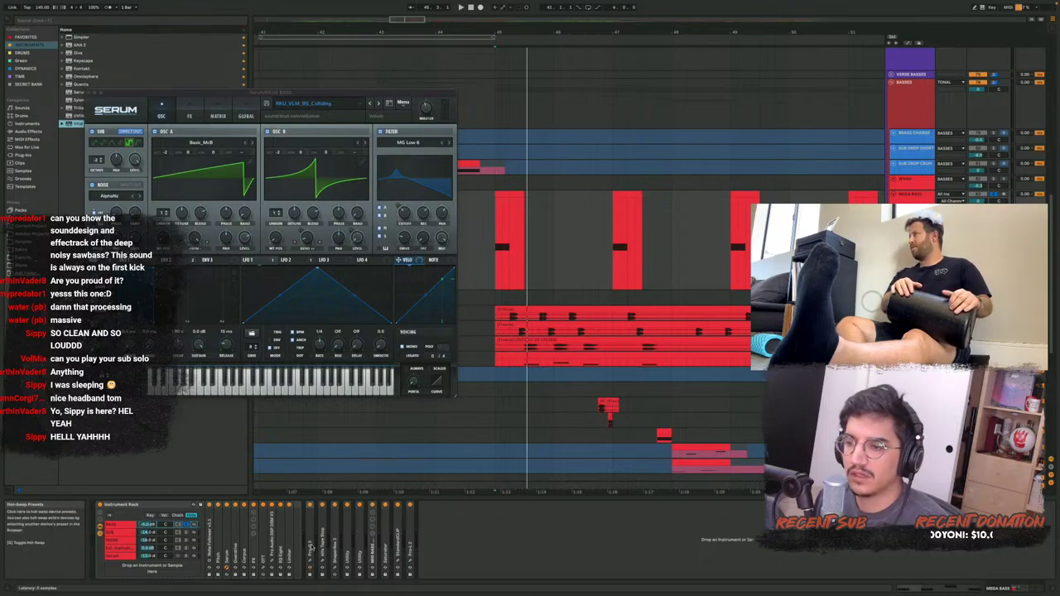
left_click(397, 518, "shift")
key("0")
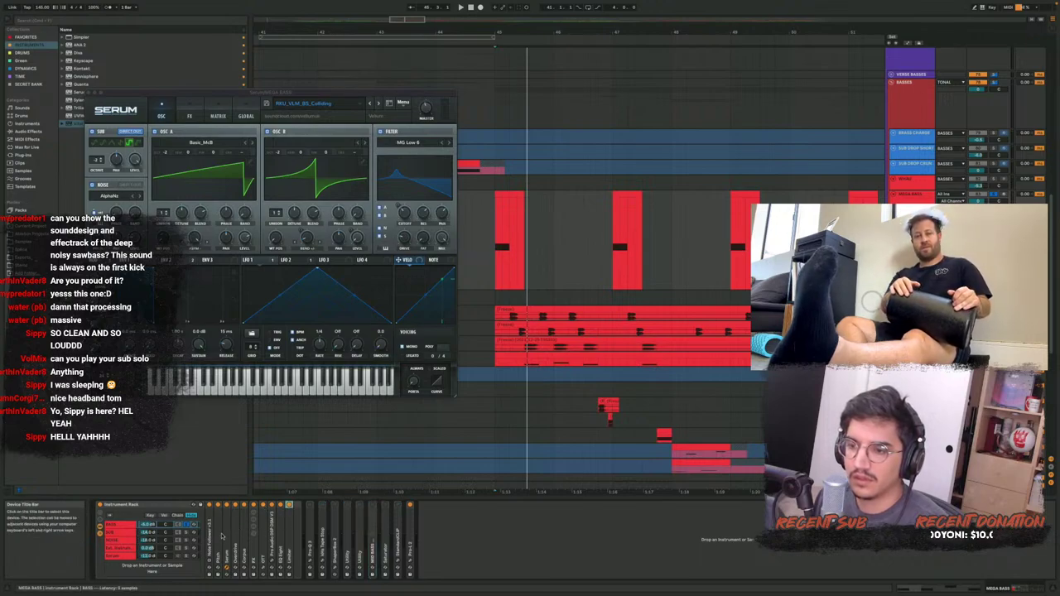
key("space")
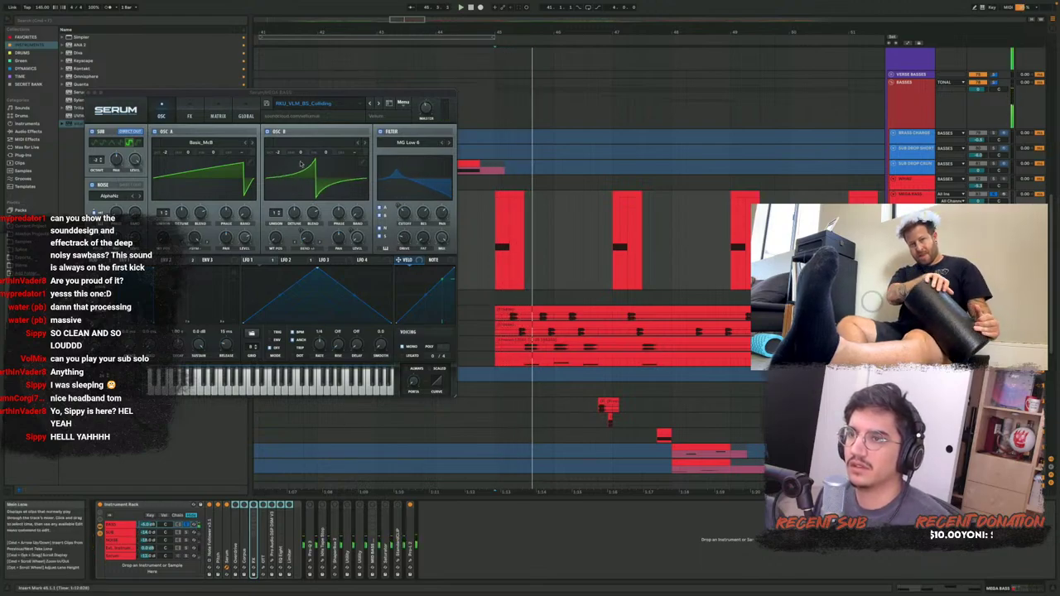
left_click_drag(351, 97, 549, 155)
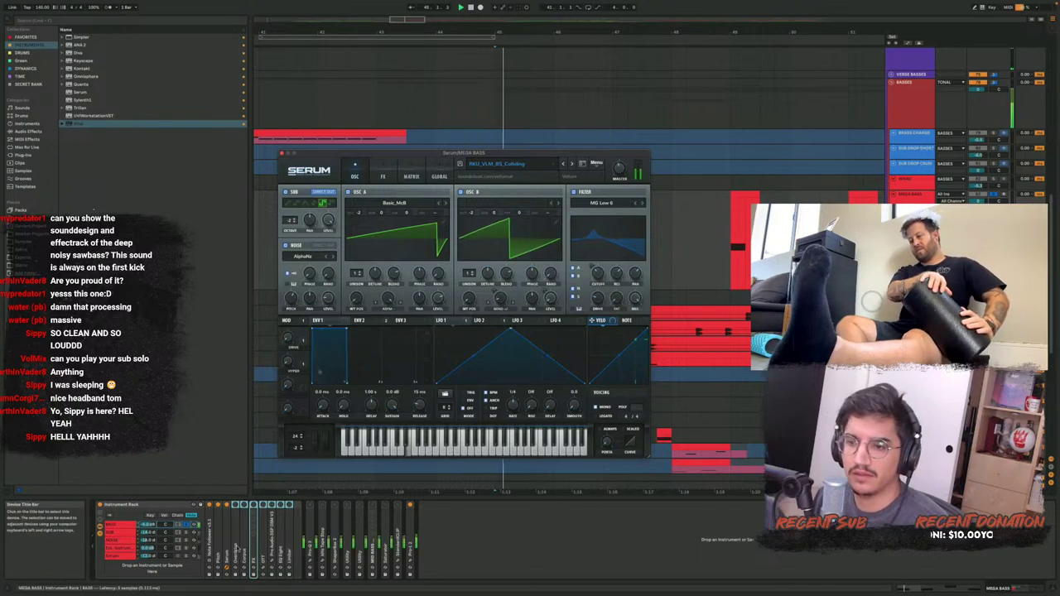
Reactivate the BASS chain's Overdrive and Corpus one after the other, checking each device's settings and playing the bass through them
left_click(236, 506)
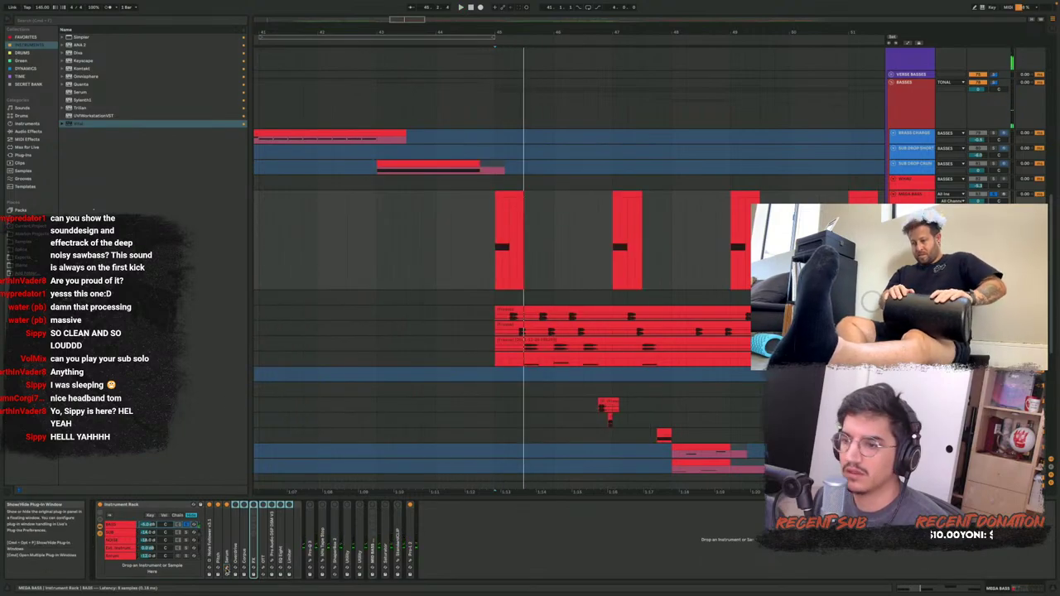
left_click(237, 505)
left_click(236, 505)
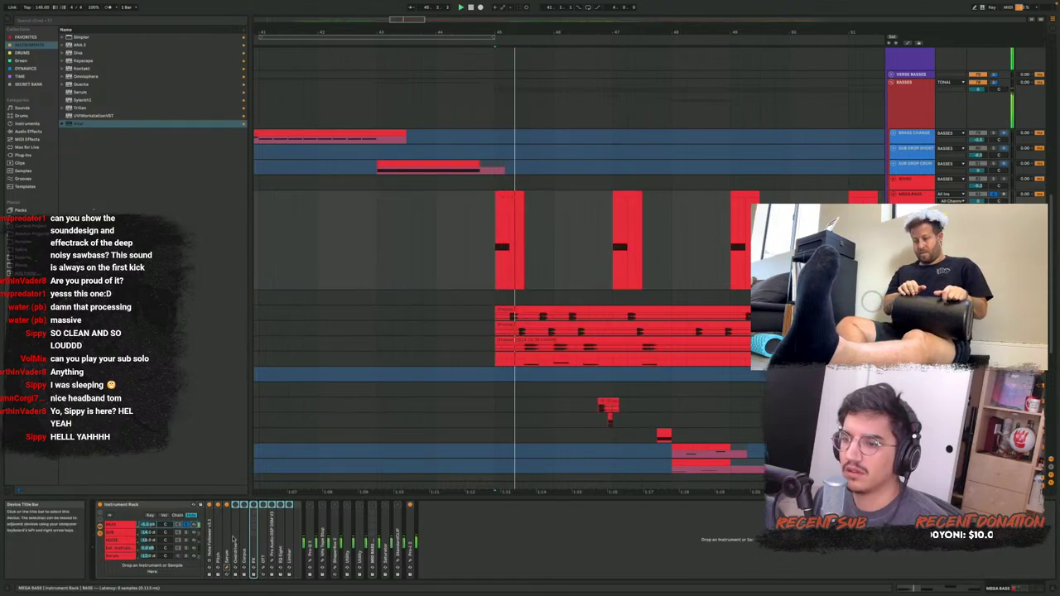
double_click(236, 515)
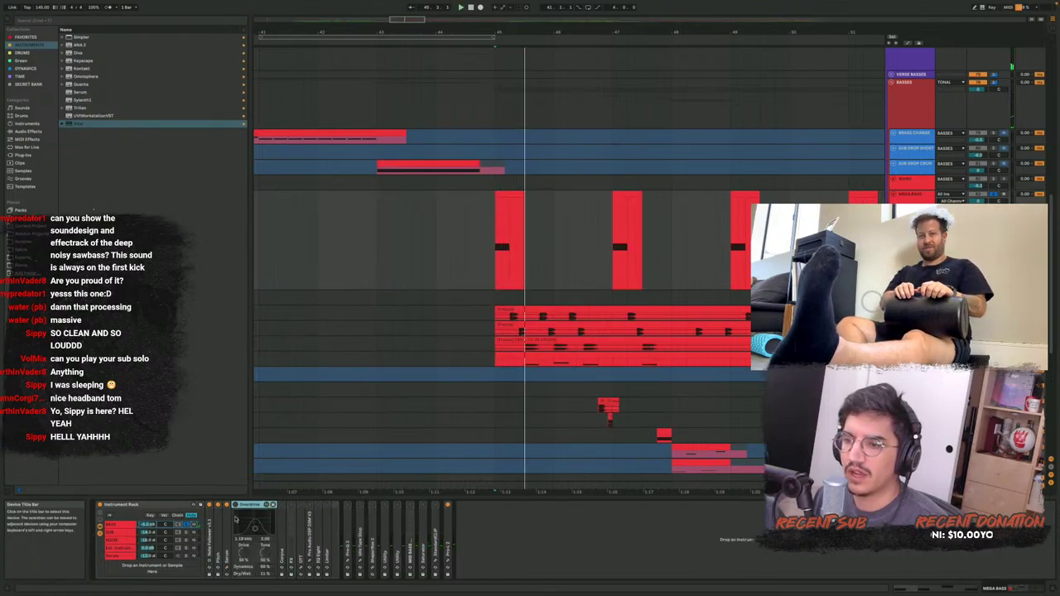
key("space")
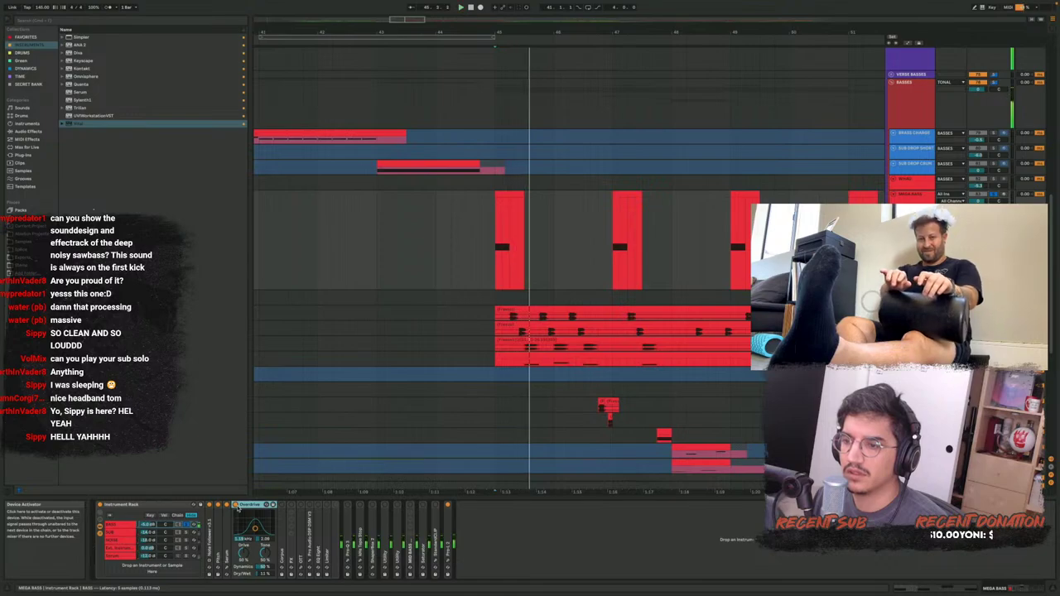
double_click(249, 506)
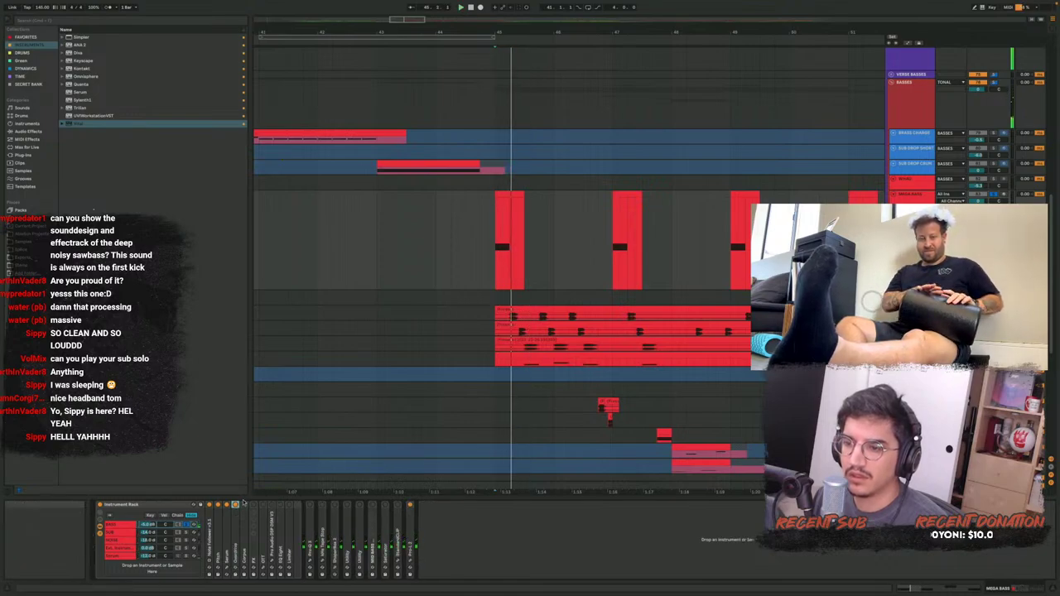
double_click(242, 531)
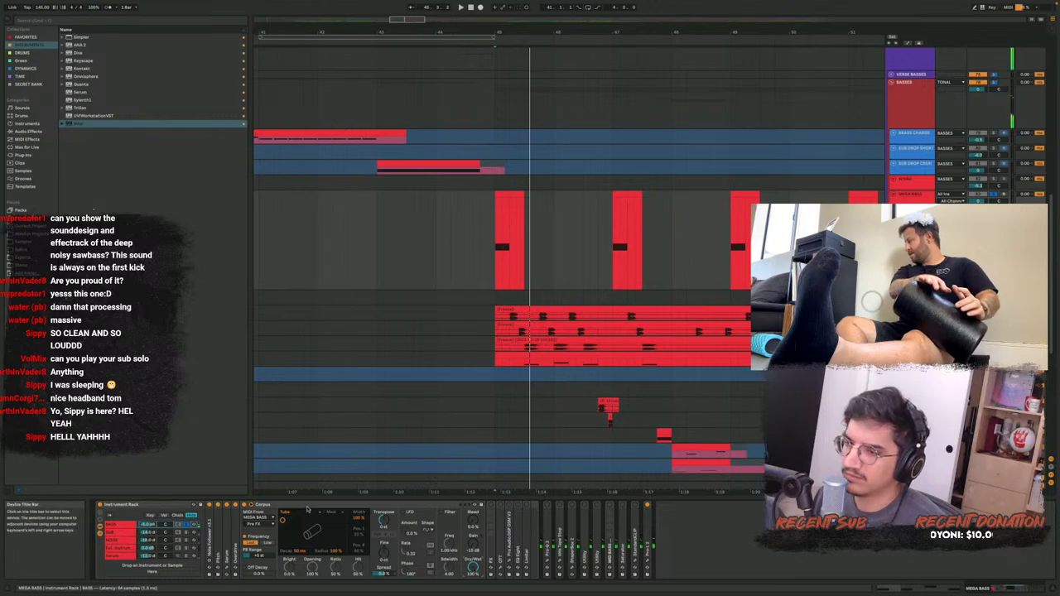
double_click(307, 507)
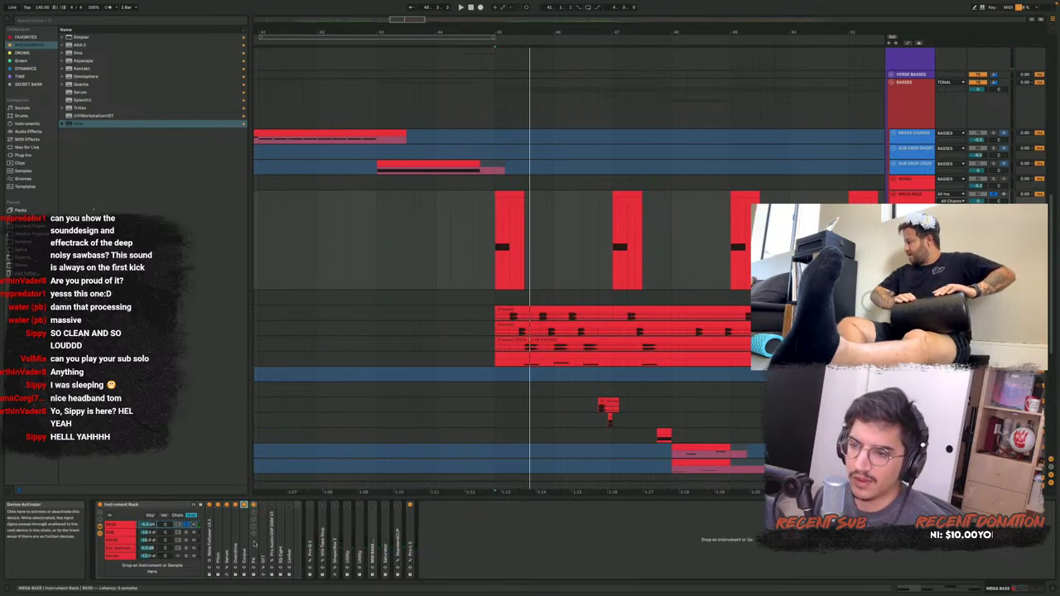
Reactivate and expand the BASS chain's FX rack, and play the bass with its WET chain soloed
double_click(249, 531)
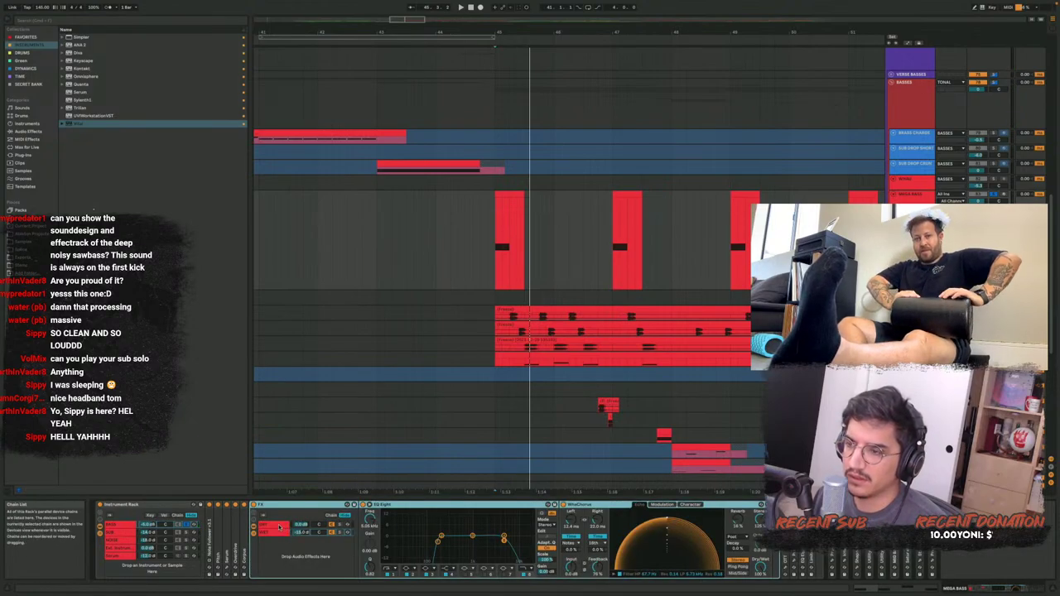
left_click(319, 533)
key("space")
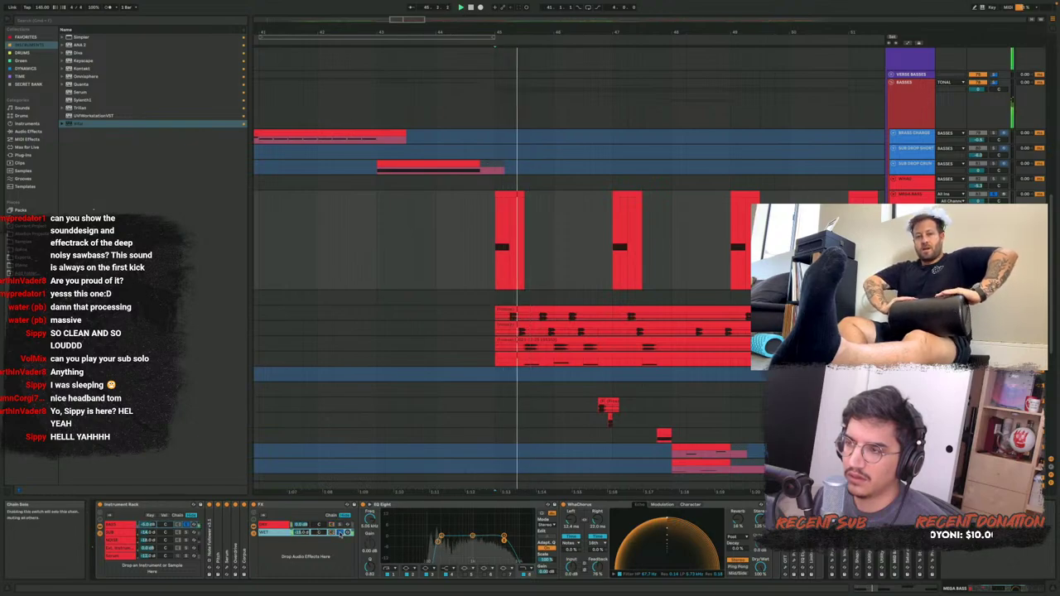
key("space")
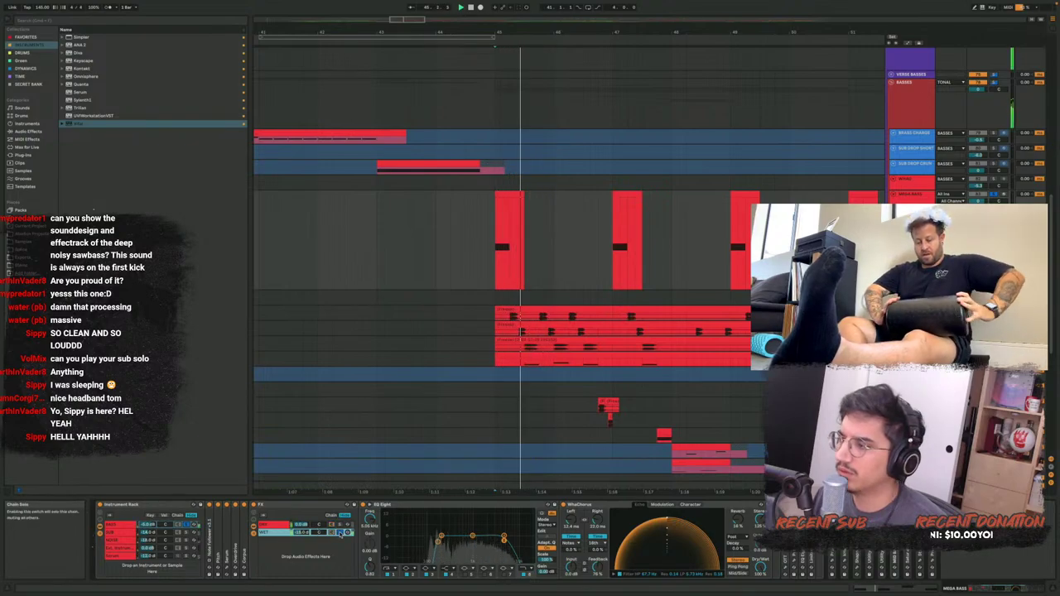
key("space")
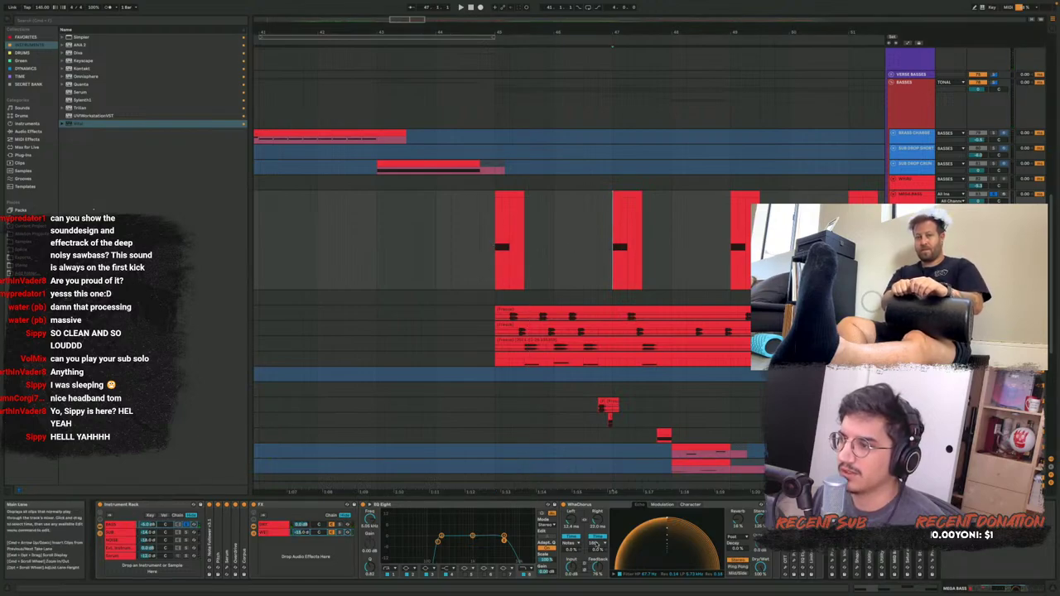
Show the modulation settings of WhaChorus, play the bass from before bar 45, and collapse the FX rack
left_click(663, 505)
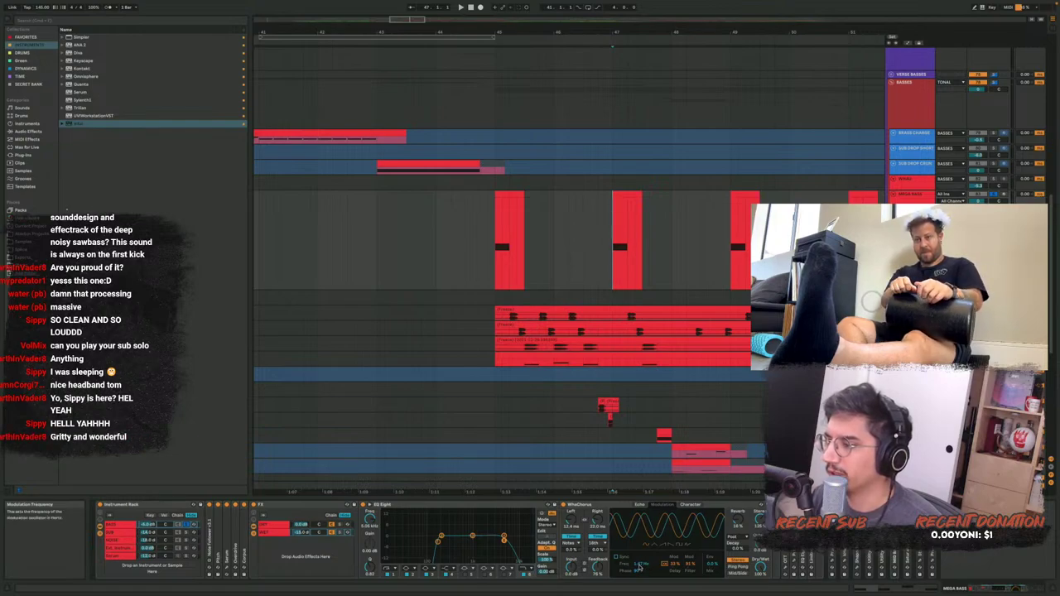
left_click(481, 229)
key("space")
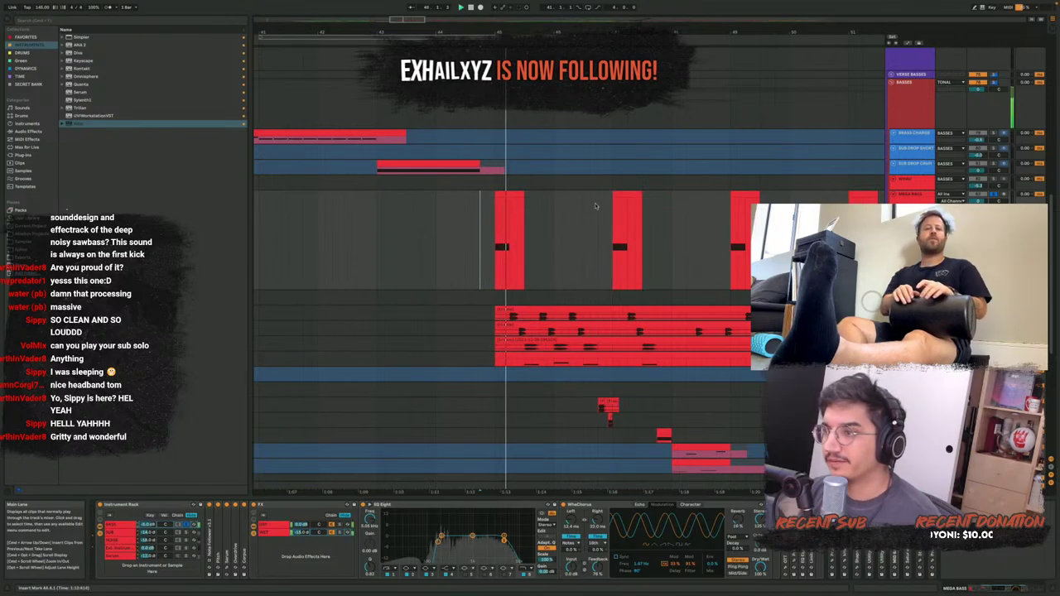
left_click_drag(605, 249, 657, 249)
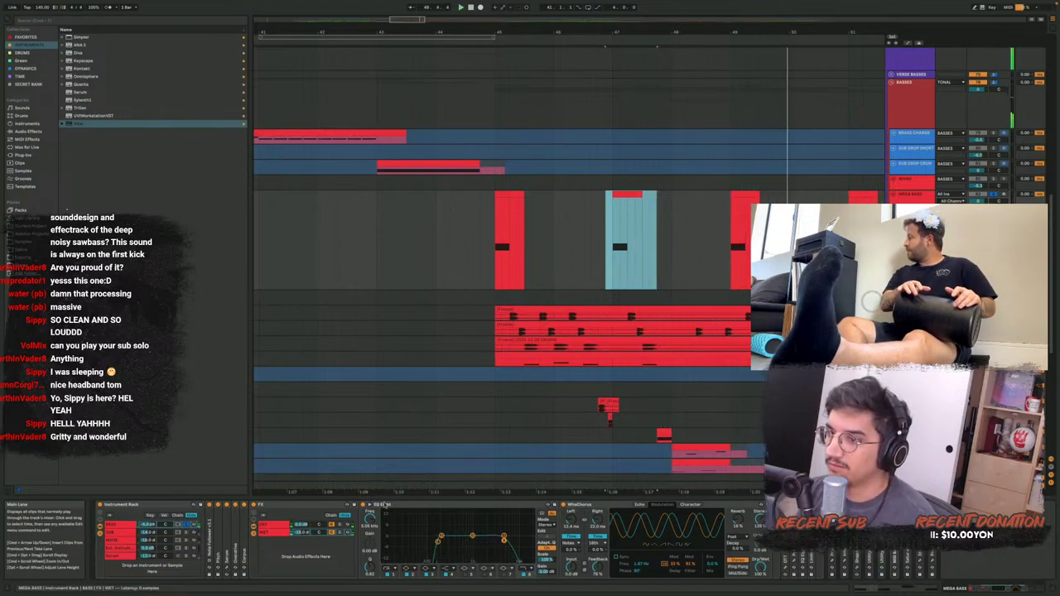
key("space")
double_click(289, 507)
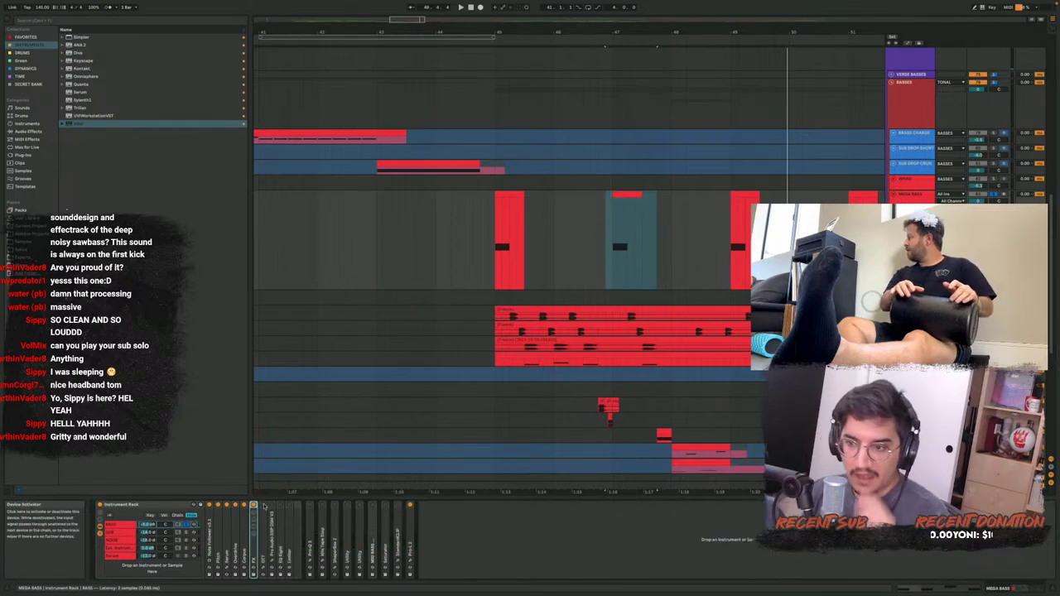
Reactivate OTT in the BASS chain and view its plug-in window while playing from just before bar 45
double_click(266, 530)
left_click(276, 504)
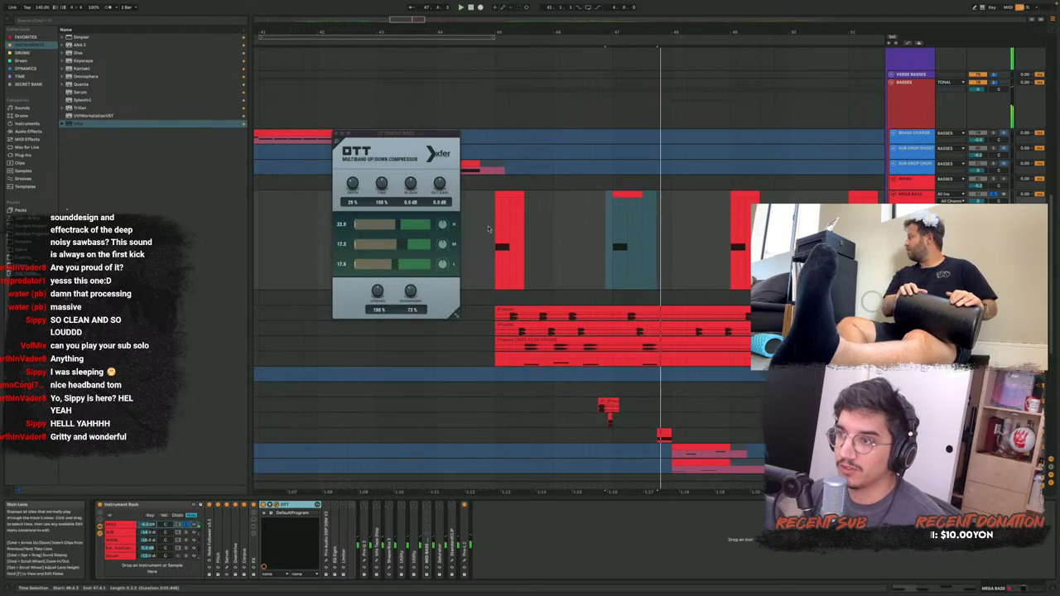
left_click(493, 262)
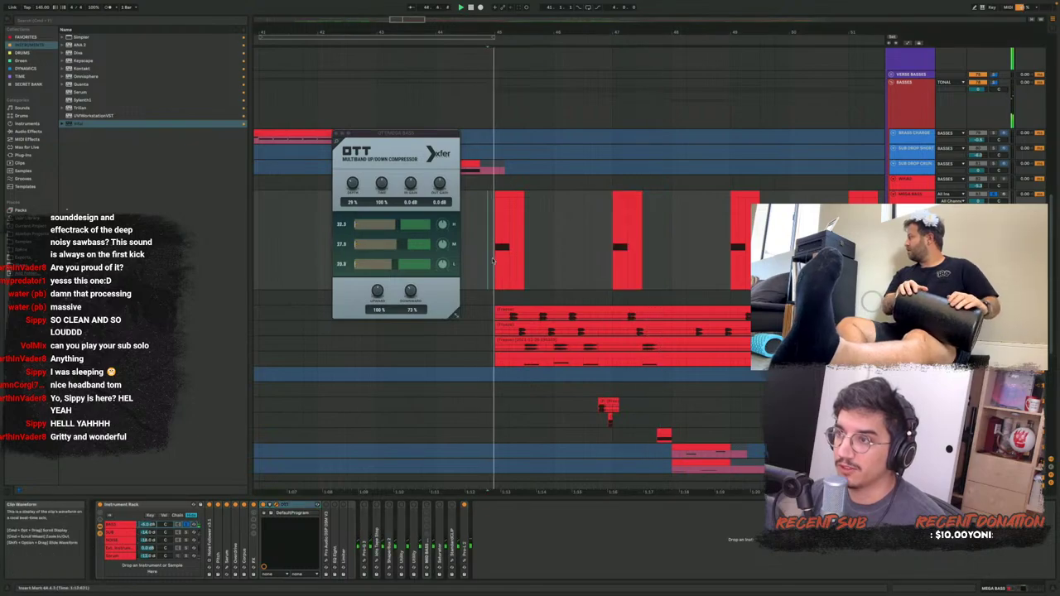
left_click(336, 134)
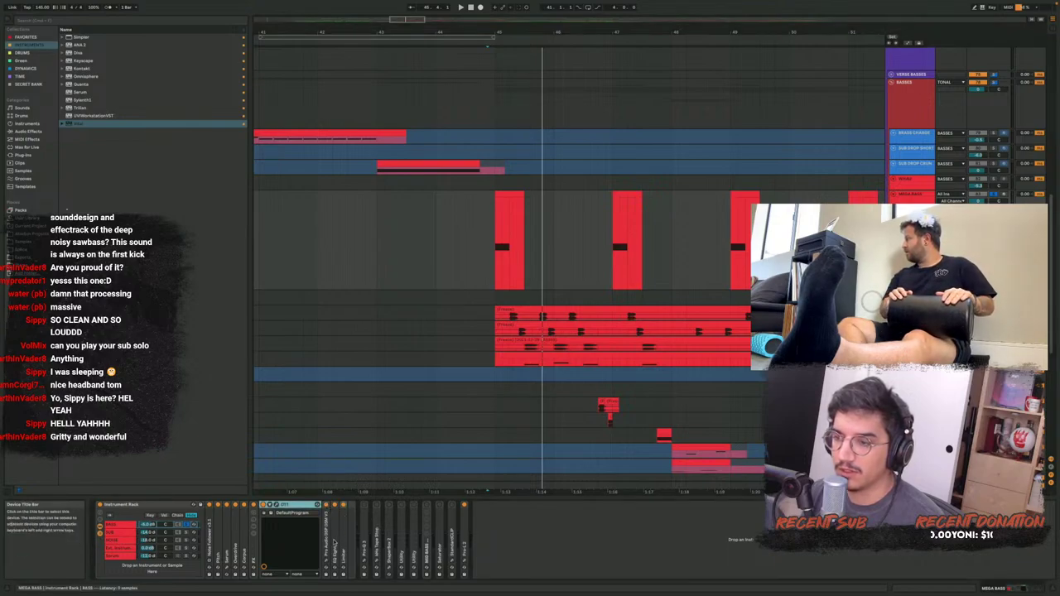
Examine the BASS chain's EQ Eight curve during playback, and collapse EQ Eight and OTT
double_click(335, 505)
key("space")
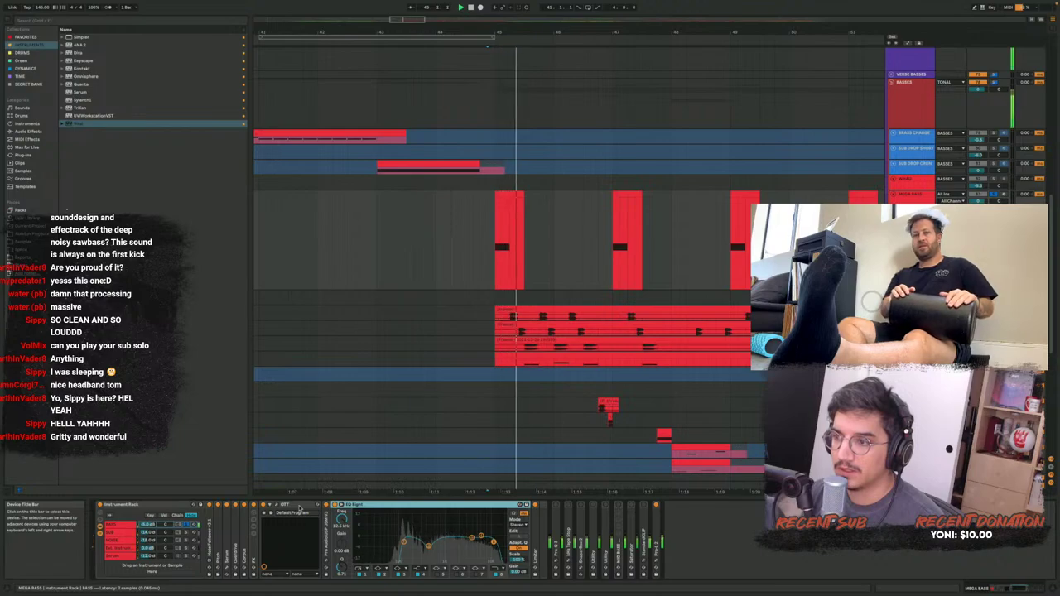
key("space")
double_click(300, 507)
double_click(300, 507)
Expand the BASS chain's Limiter, play the bass through the full chain, and collapse the device
left_click(289, 548)
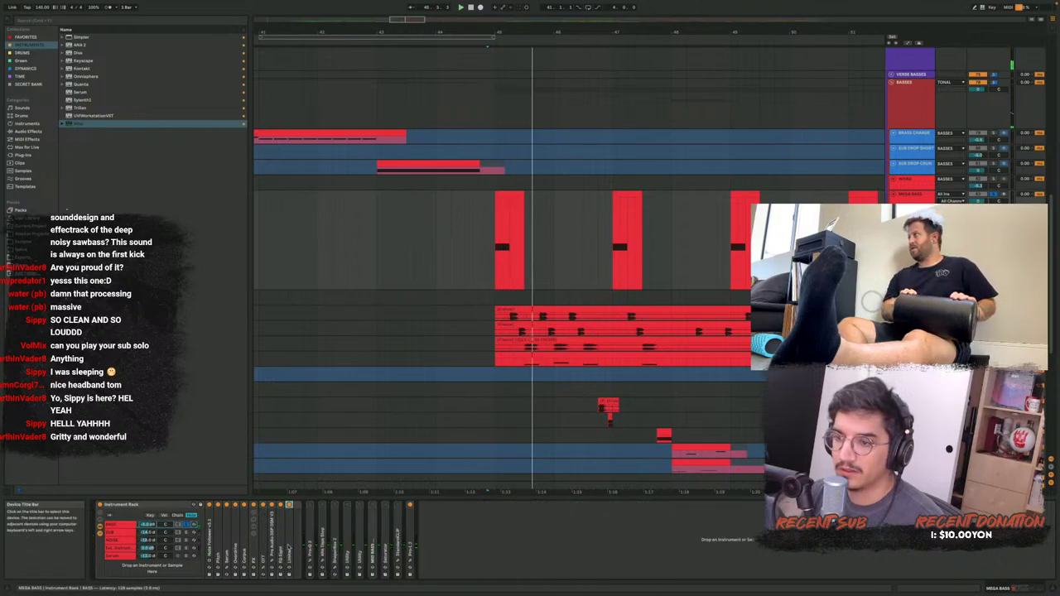
double_click(289, 507)
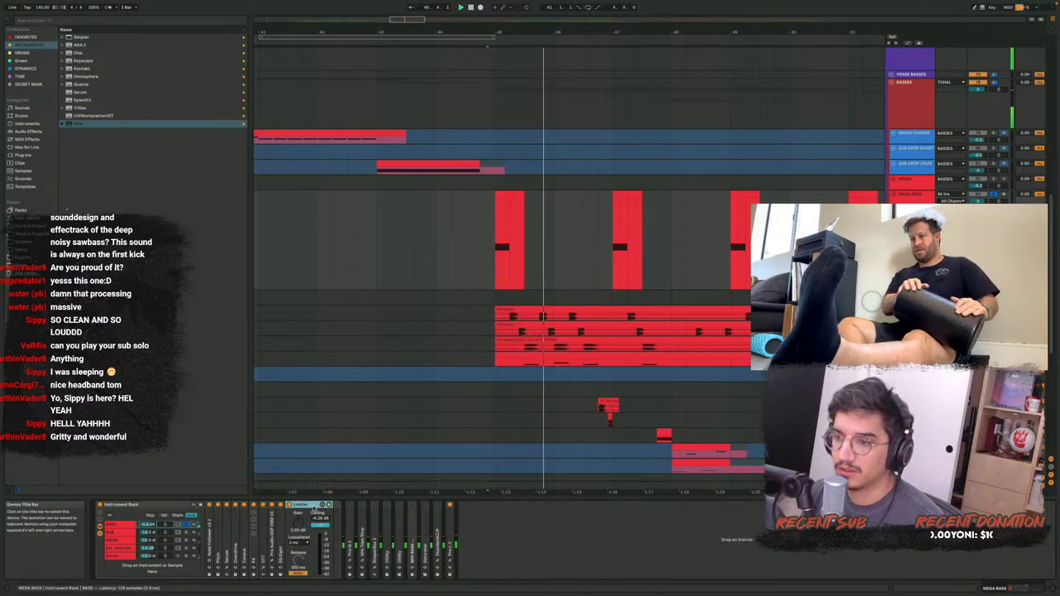
key("space")
key("space")
key("space")
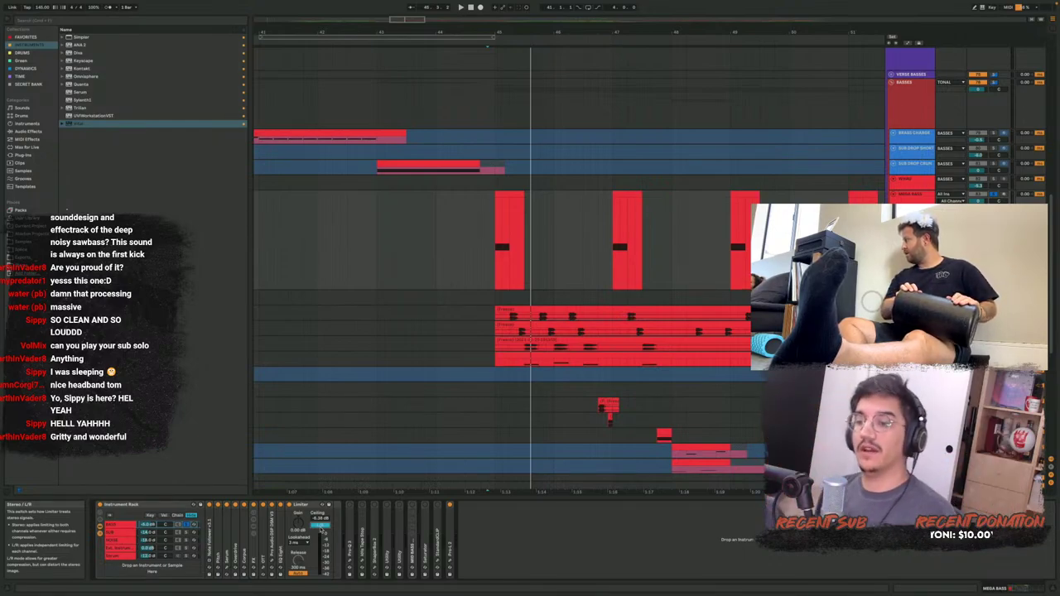
double_click(301, 505)
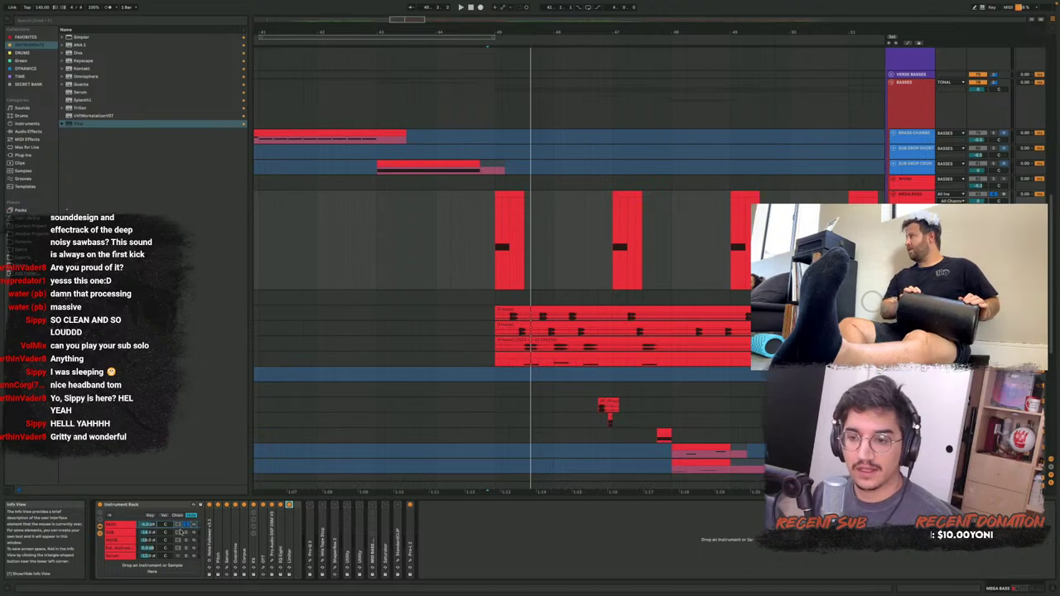
Solo the SUB chain and examine its Serum patch, including oscillator A's wavetable in the table editor
left_click(180, 532)
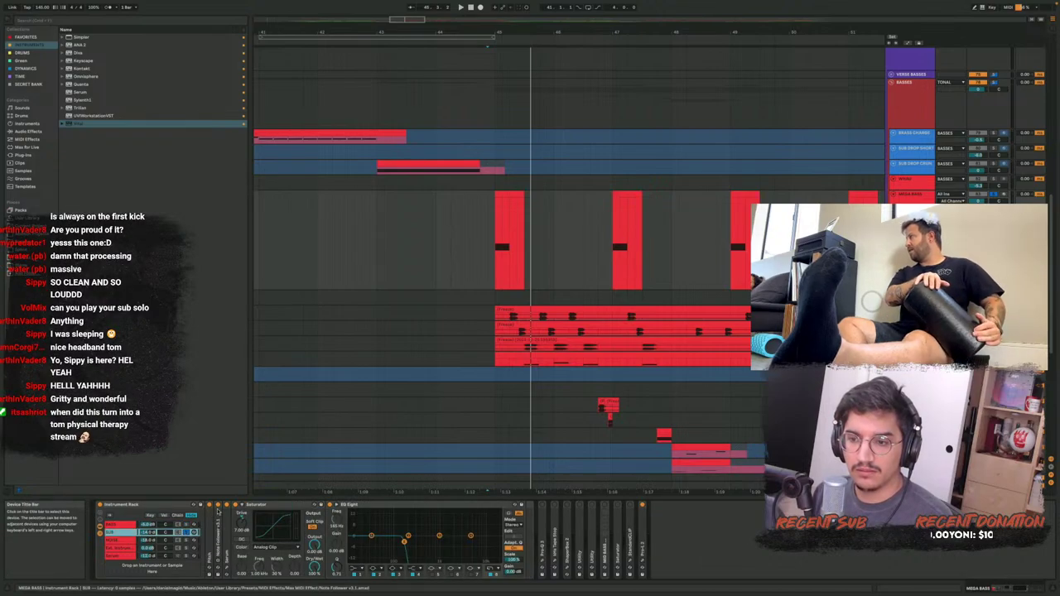
left_click(227, 571)
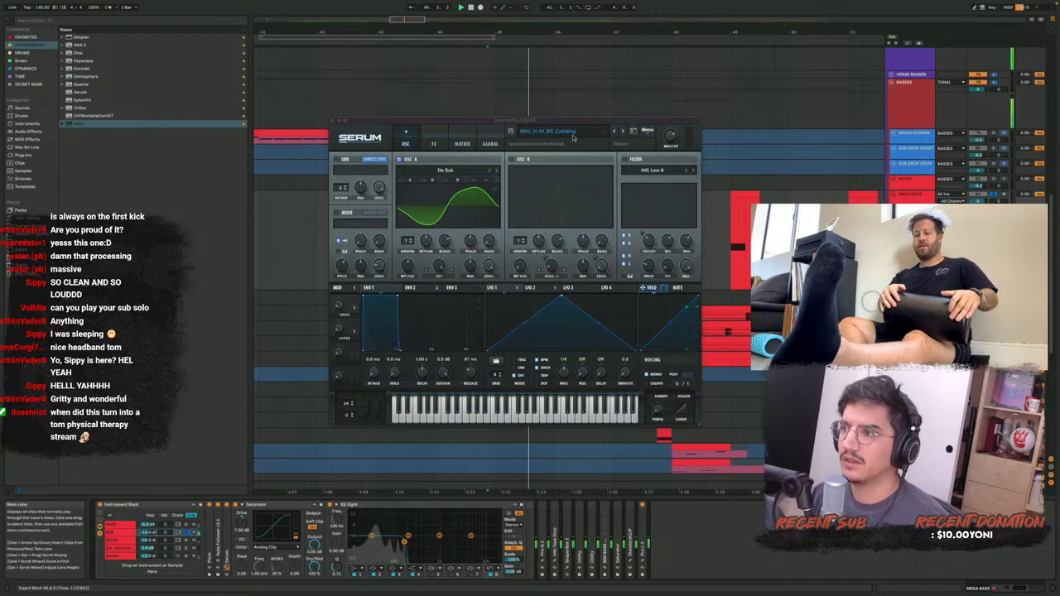
left_click(496, 180)
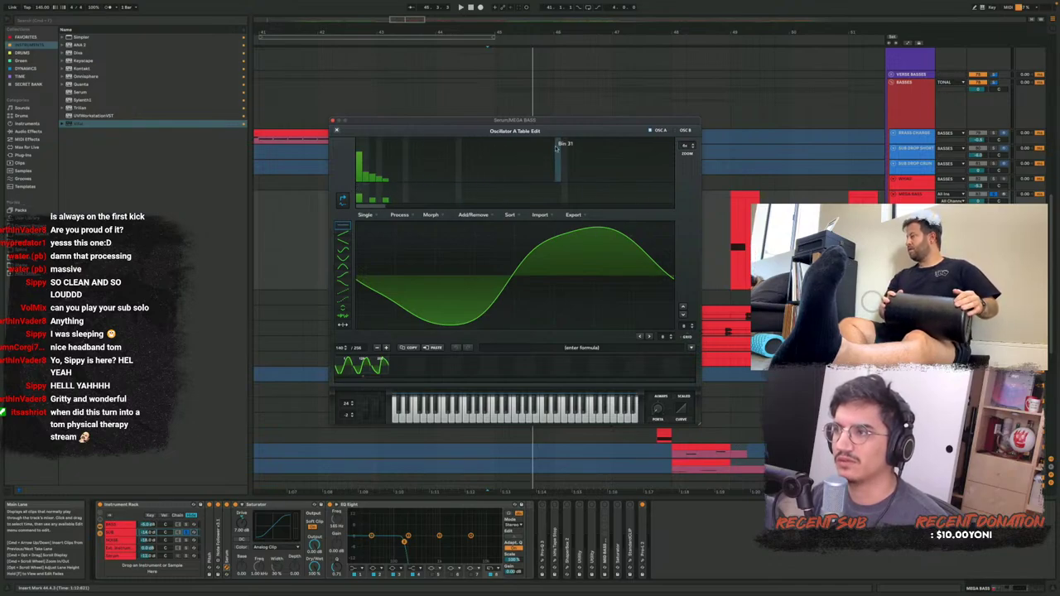
left_click_drag(545, 125, 643, 156)
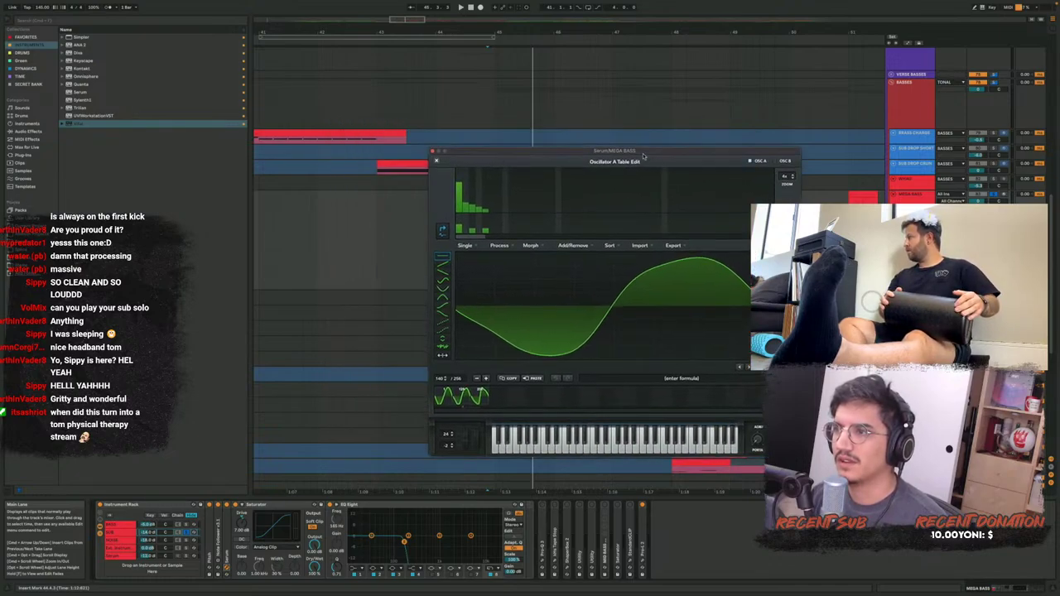
left_click(438, 161)
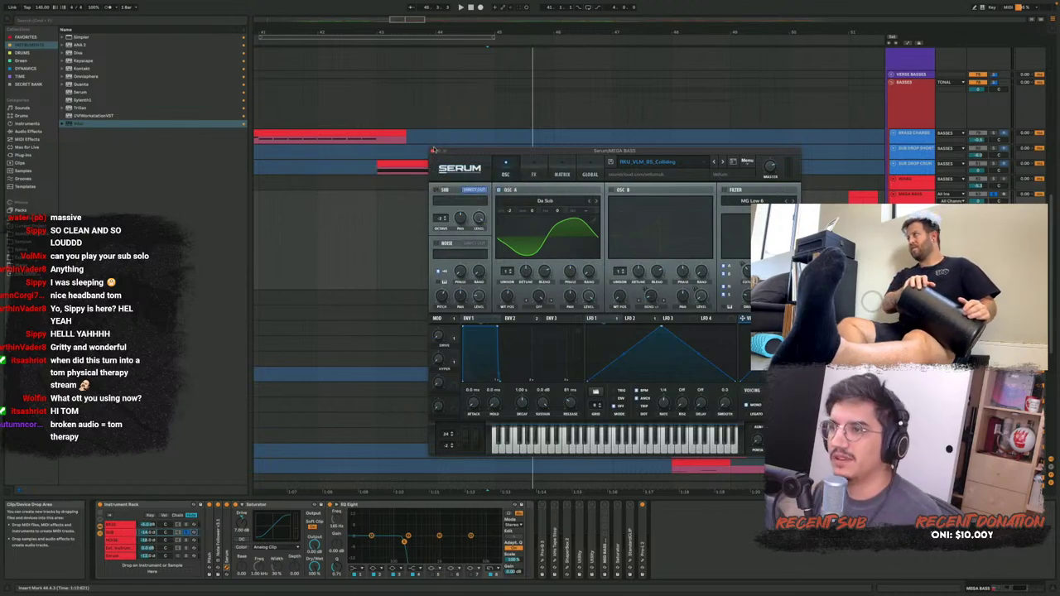
left_click(433, 152)
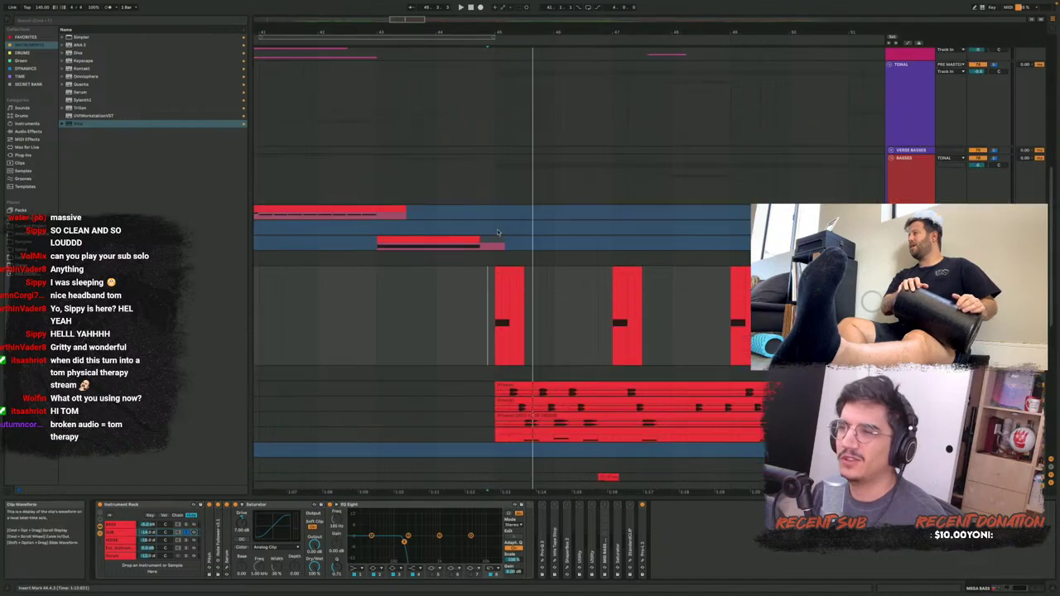
Collapse and re-expand the SUB chain's Saturator, and play the sub through it
scroll(485, 305, "up", 3)
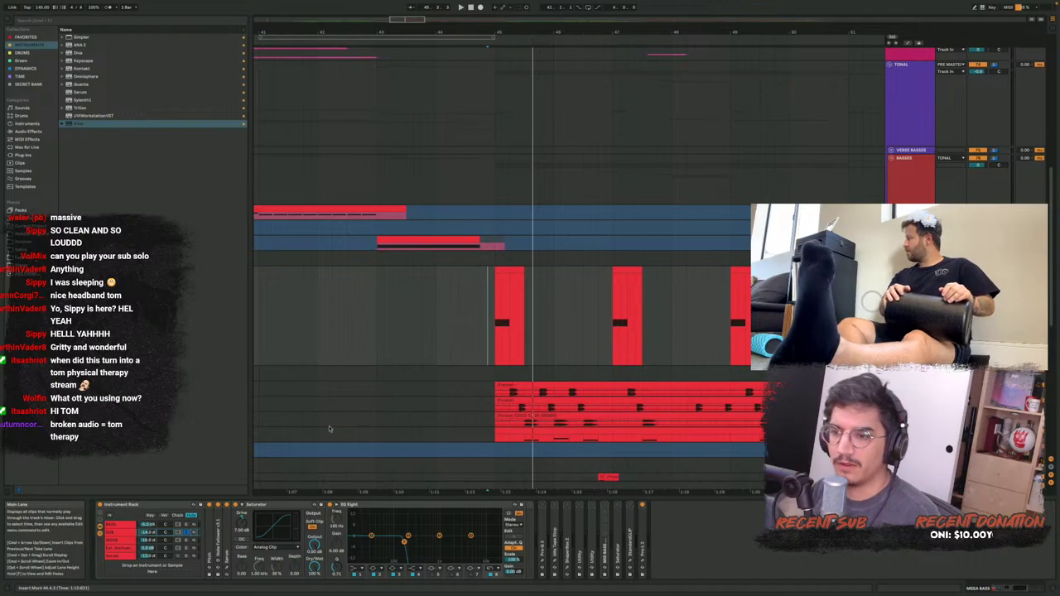
left_click(267, 506)
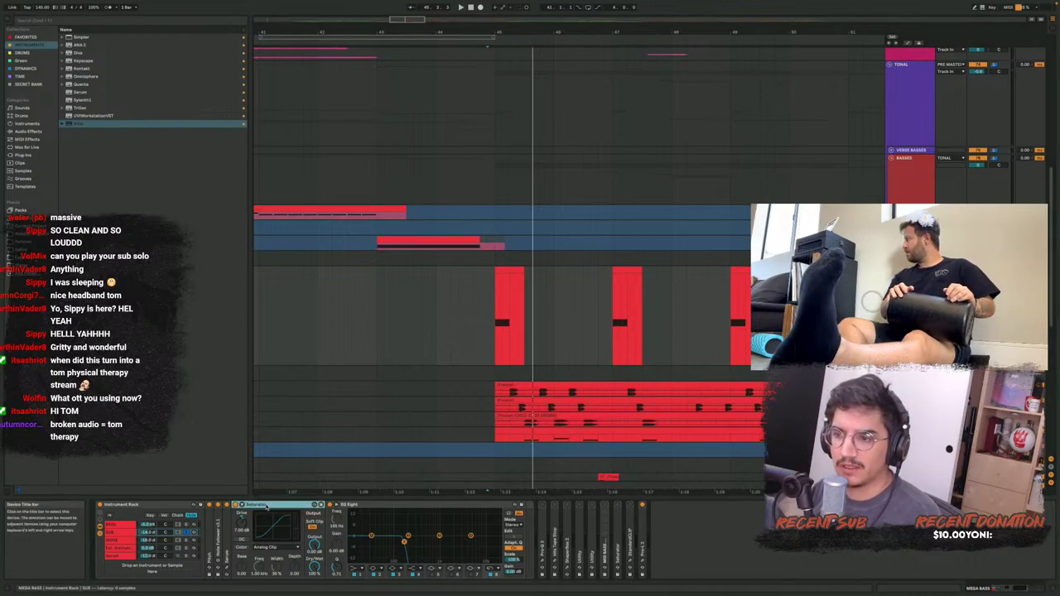
key("Delete")
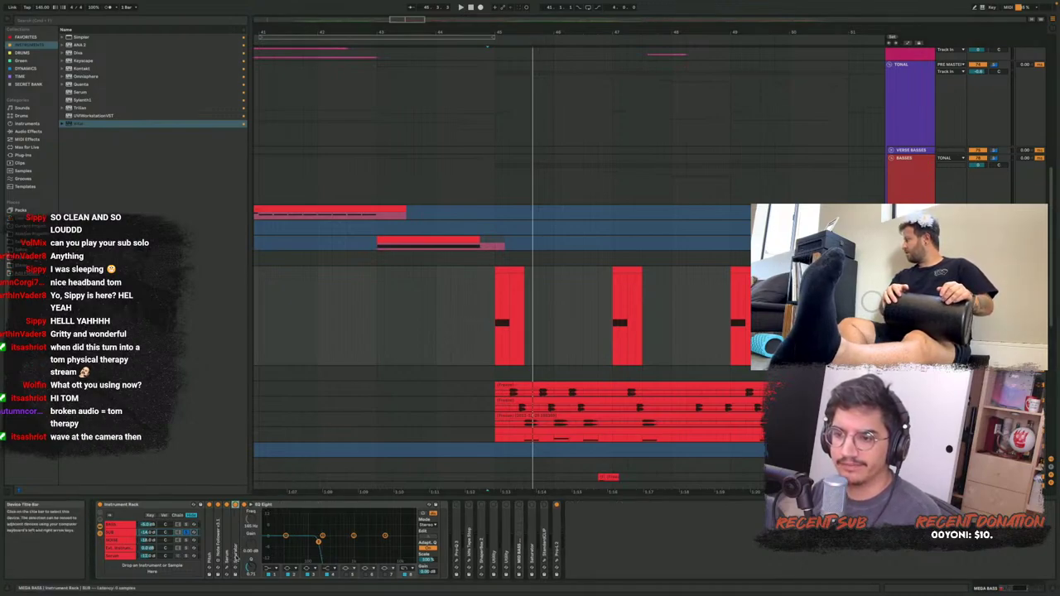
key("ctrl+z")
key("space")
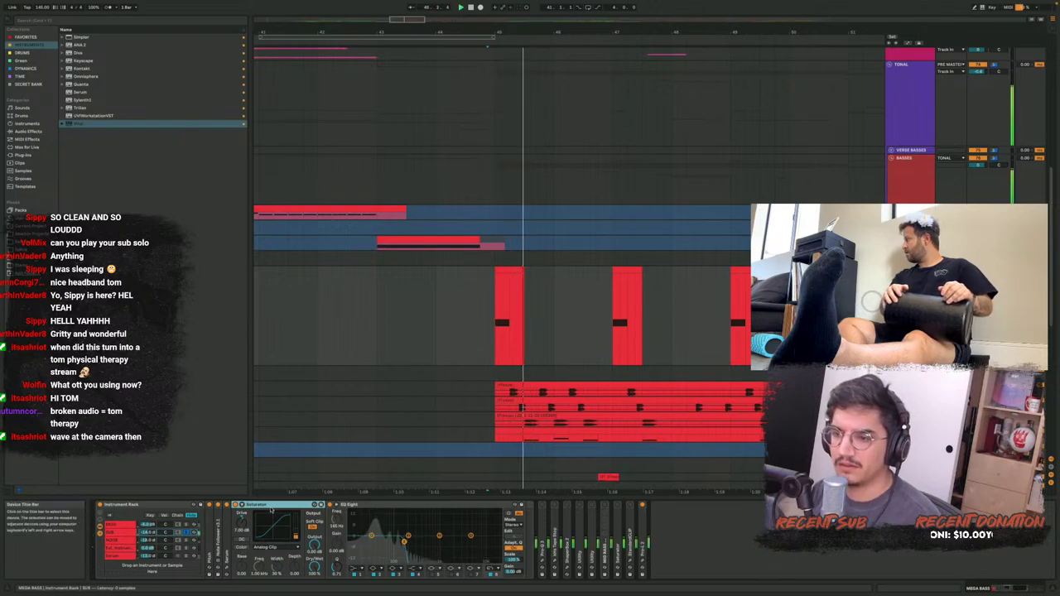
Compare the sub's waveform in Oszillos Mega Scope with the SUB chain's EQ Eight bypassed and reactivated during playback
key("space")
key("super+alt+p")
key("space")
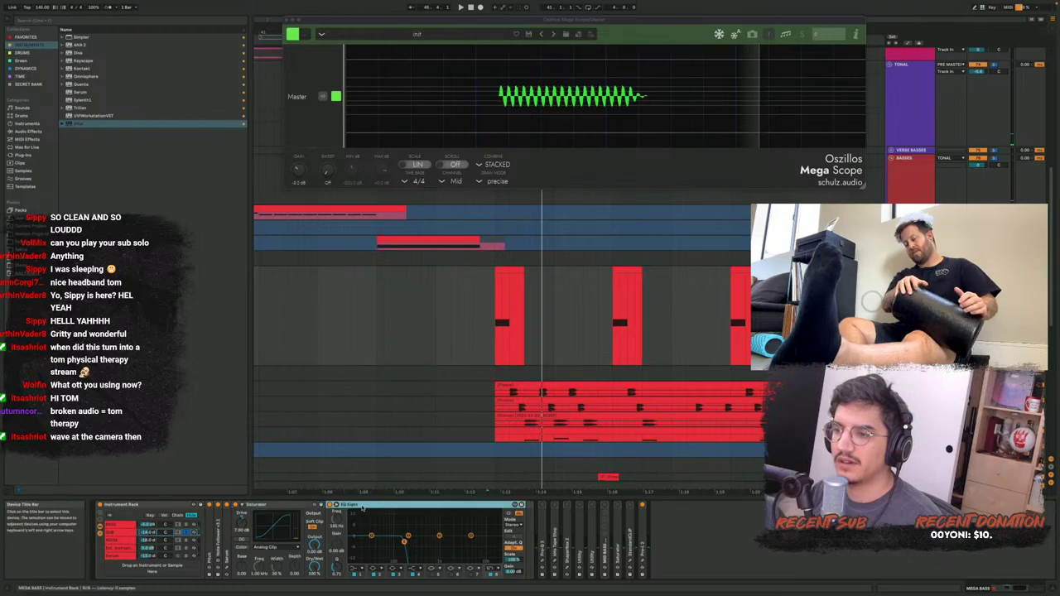
left_click(331, 505)
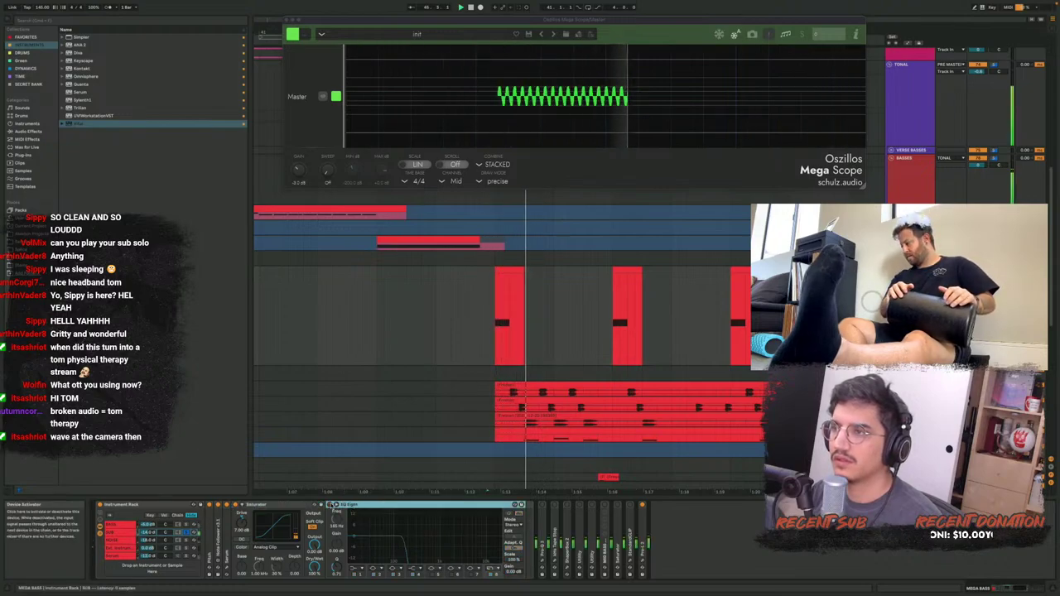
key("space")
left_click(330, 505)
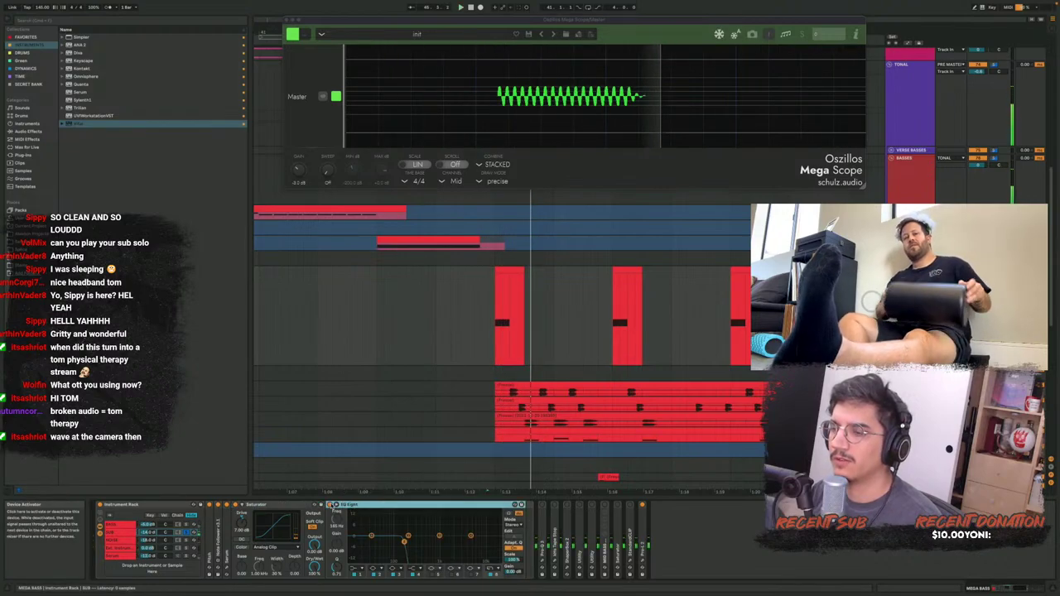
key("space")
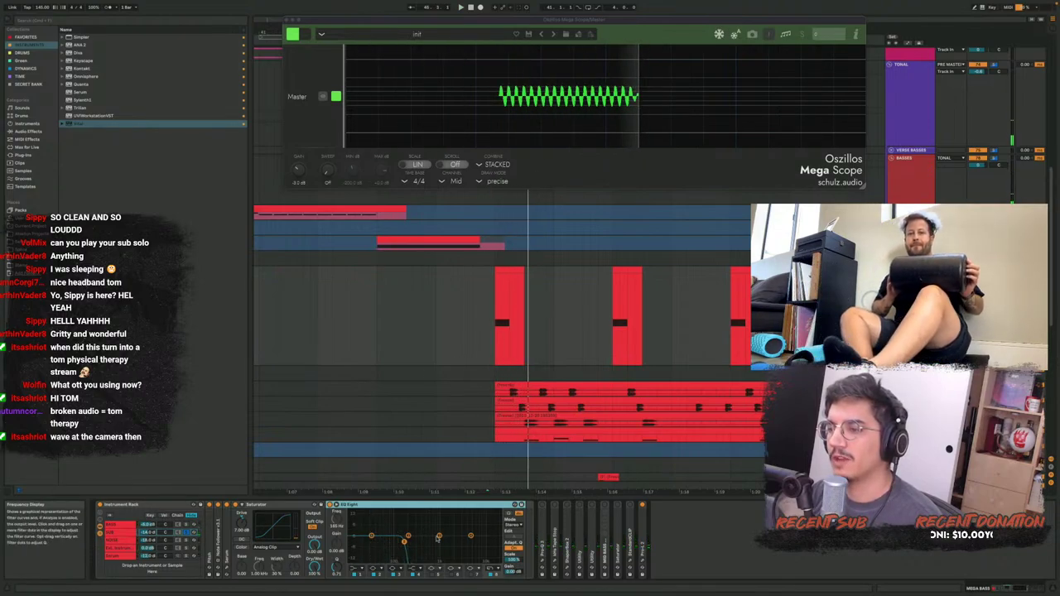
Close the Oszillos Mega Scope window and collapse the SUB chain's EQ Eight and Saturator
key("super+alt+p")
double_click(373, 504)
double_click(274, 504)
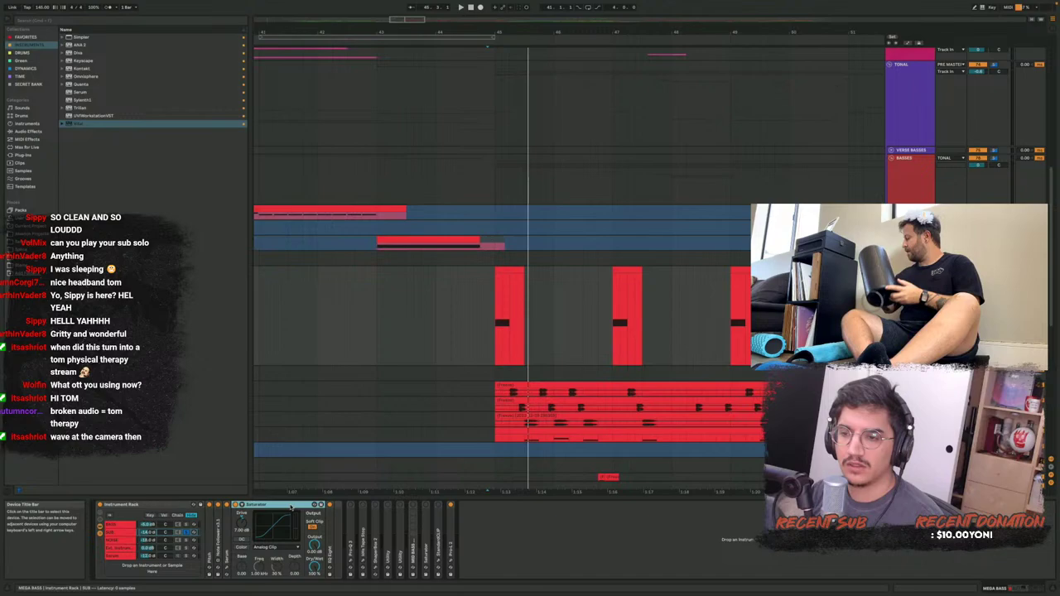
Solo the NOISE chain instead of SUB, and examine its Serum patch during playback before closing the plug-in window
left_click(185, 533)
left_click(186, 540)
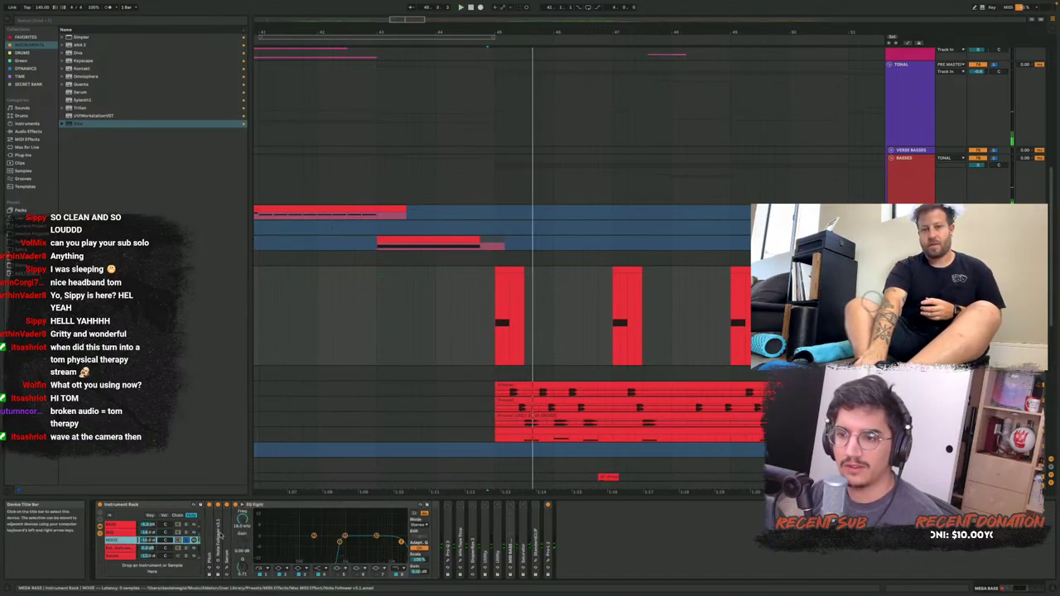
left_click(227, 570)
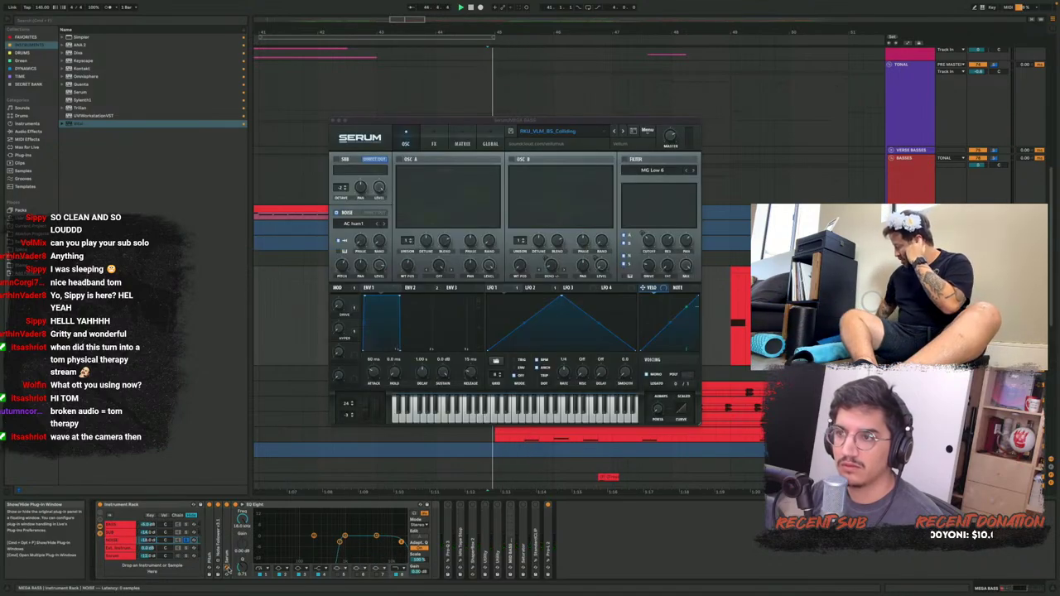
left_click(228, 570)
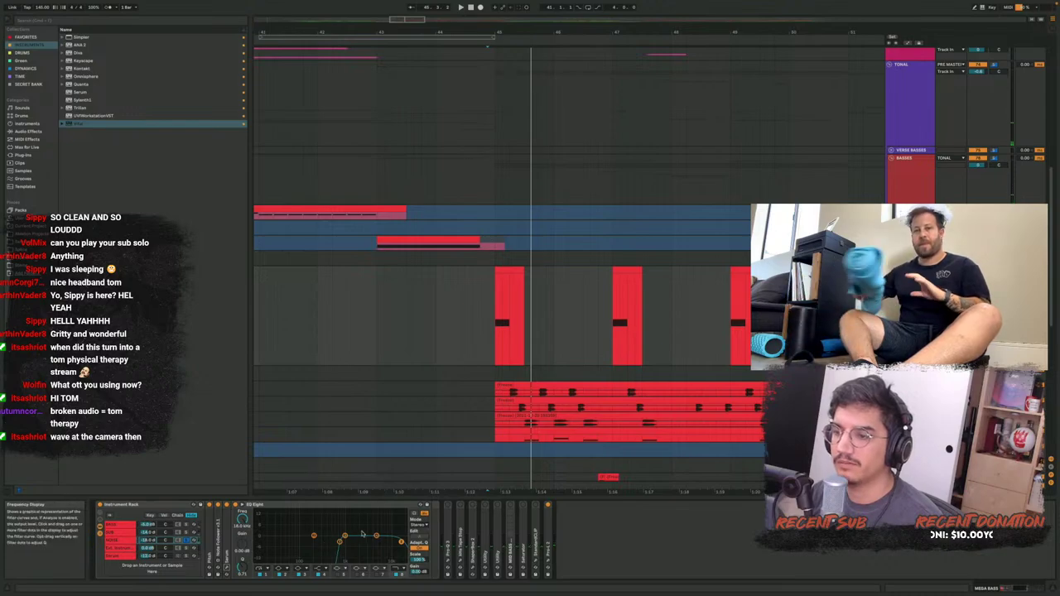
Collapse the NOISE chain's EQ Eight, unsolo the chain, and play all the rack's chains together
left_click(179, 540)
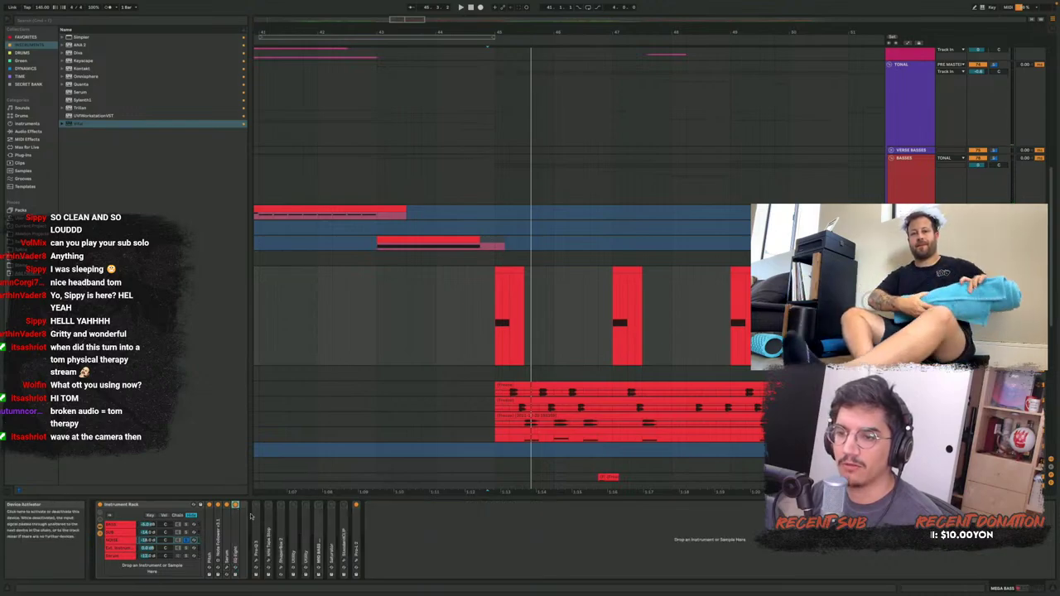
left_click(186, 542)
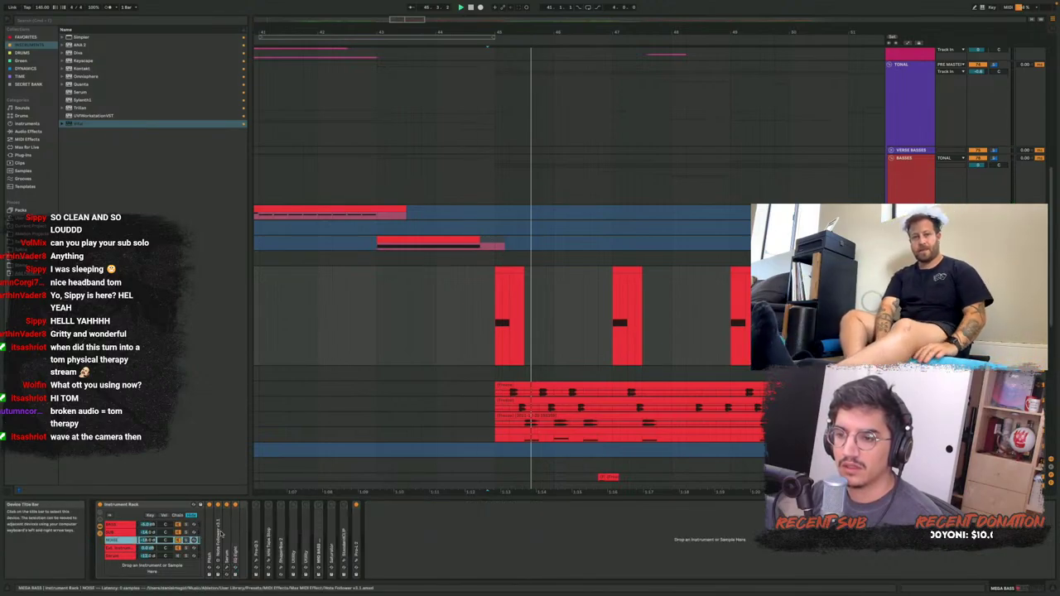
key("space")
key("space")
key("space")
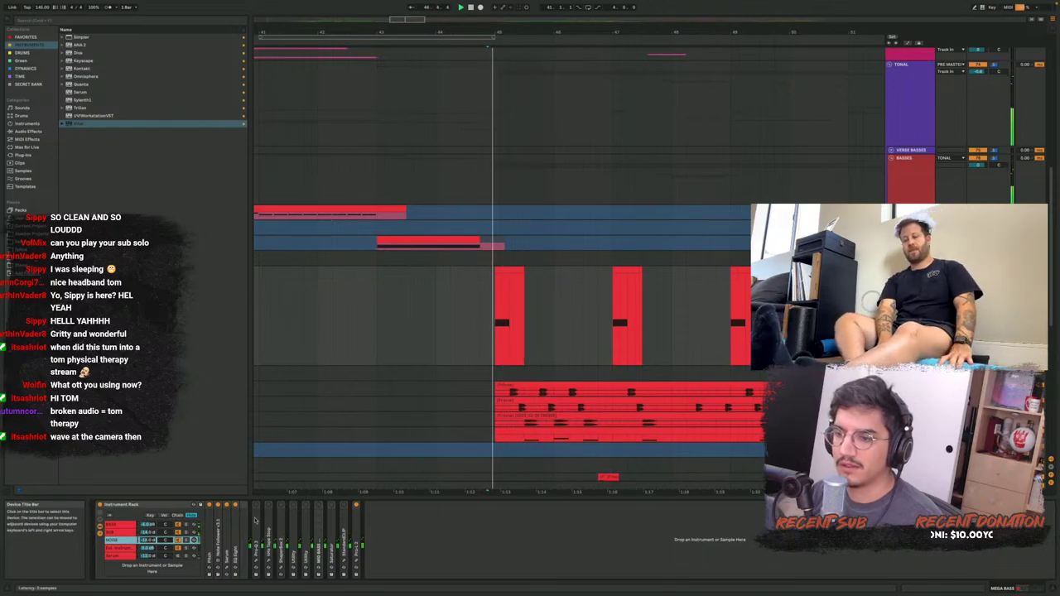
Activate Pro-Q 3 after the Instrument Rack and view its EQ curve while playing the bass
left_click(252, 569)
key("space")
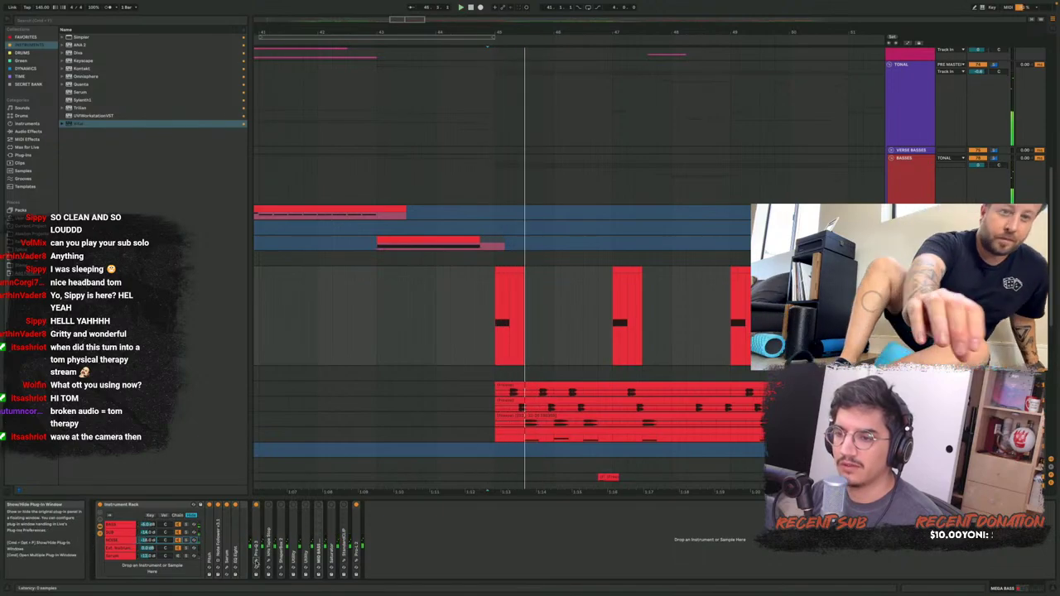
left_click(256, 561)
key("space")
key("space")
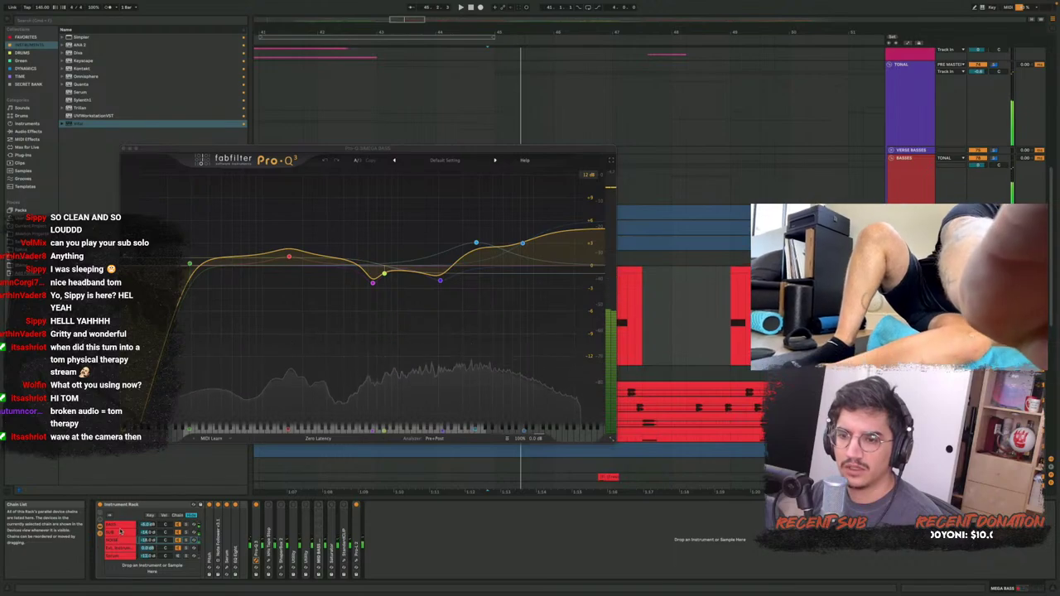
Collapse the BASS chain's FX rack and examine the Pro-Q 3 spectrum during playback
left_click(120, 525)
double_click(253, 556)
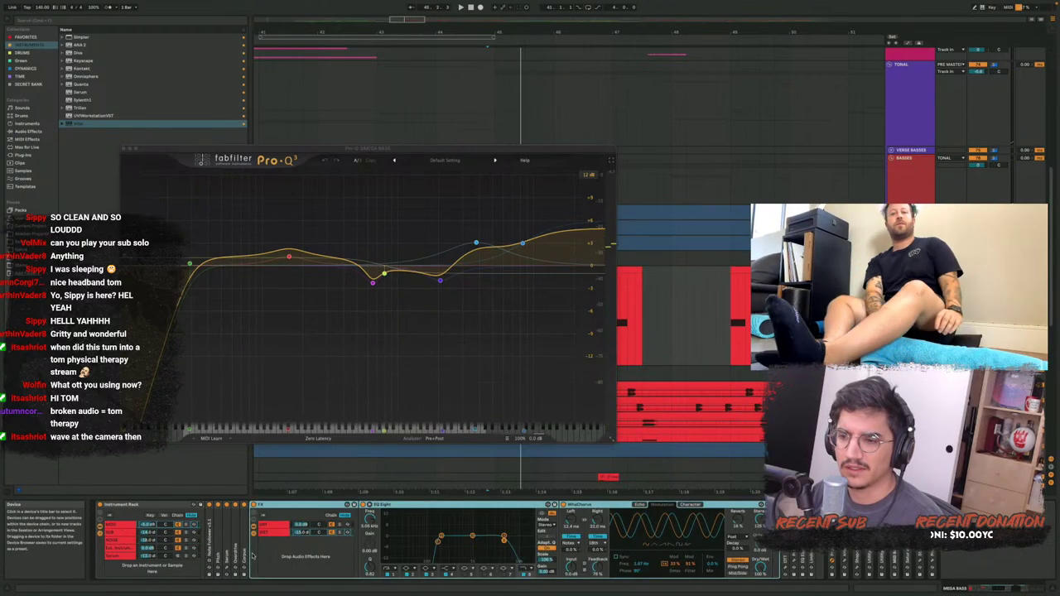
double_click(282, 507)
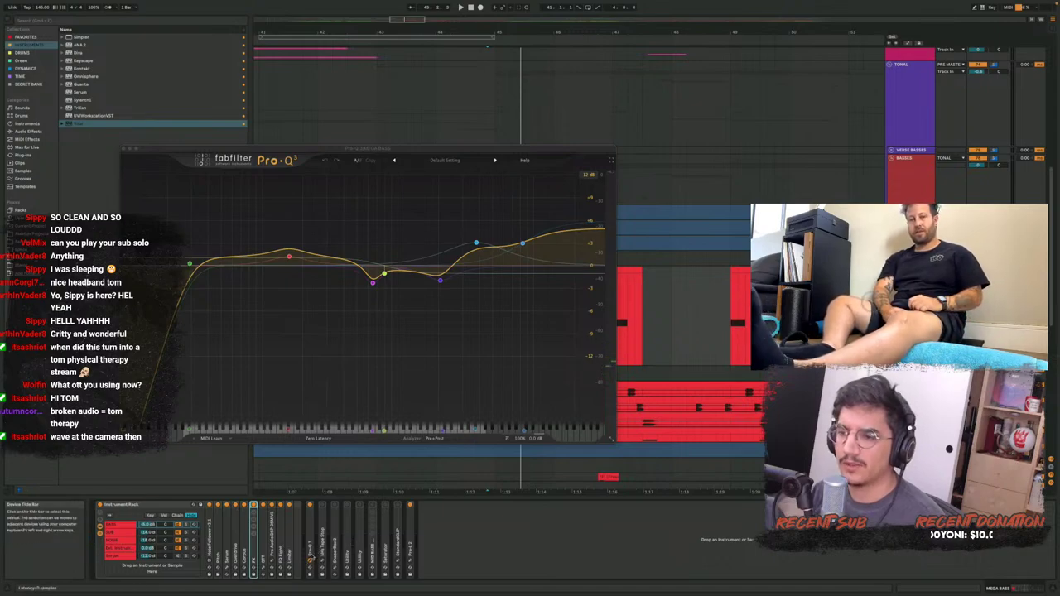
key("space")
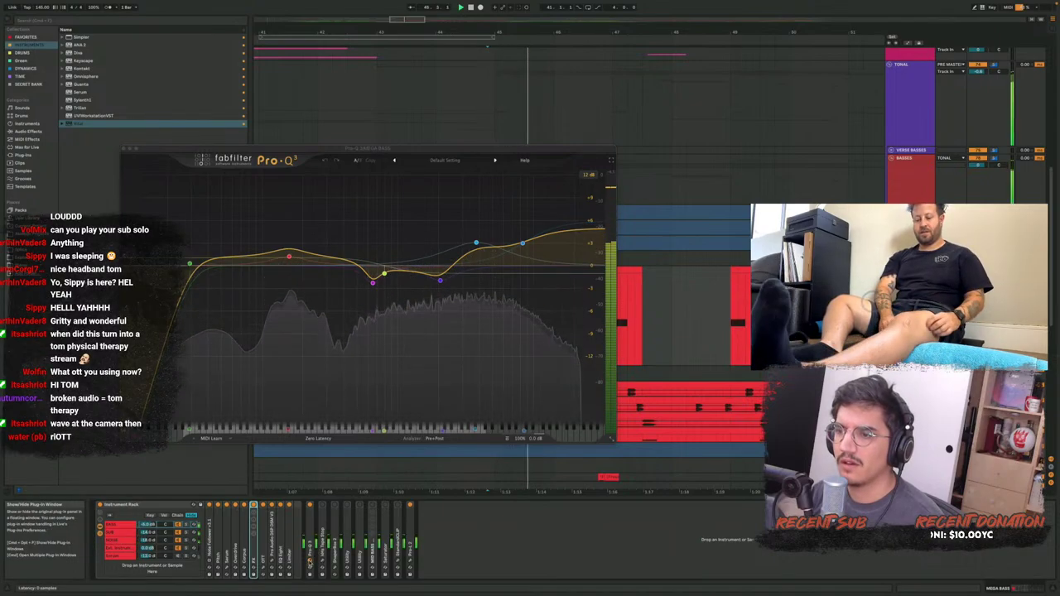
left_click(254, 505)
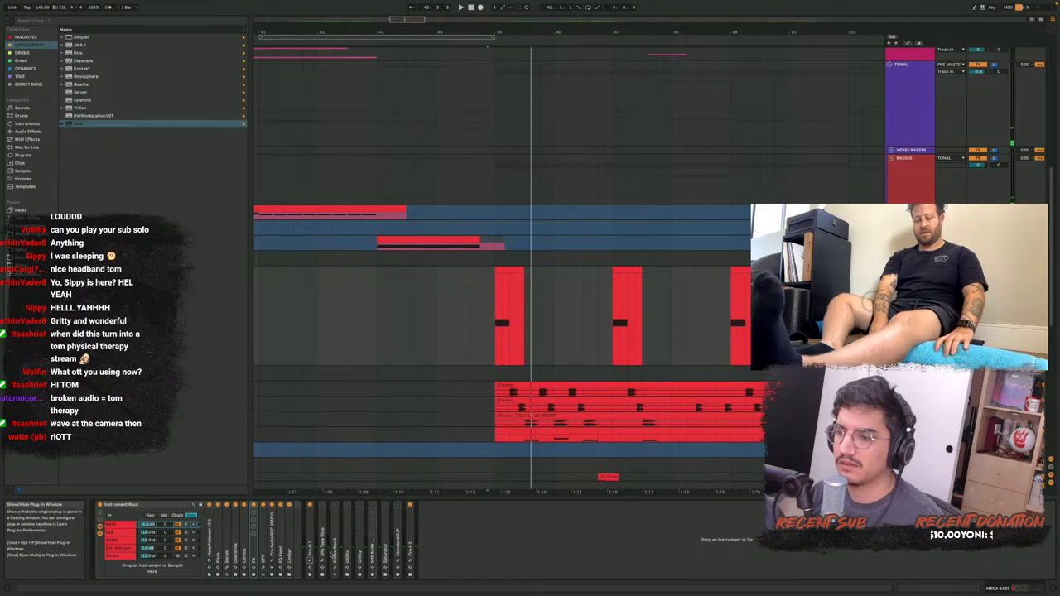
Activate kHs Tape Stop after Pro-Q 3, inspect its stop and start time settings, and collapse the device
left_click(322, 504)
left_click(323, 562)
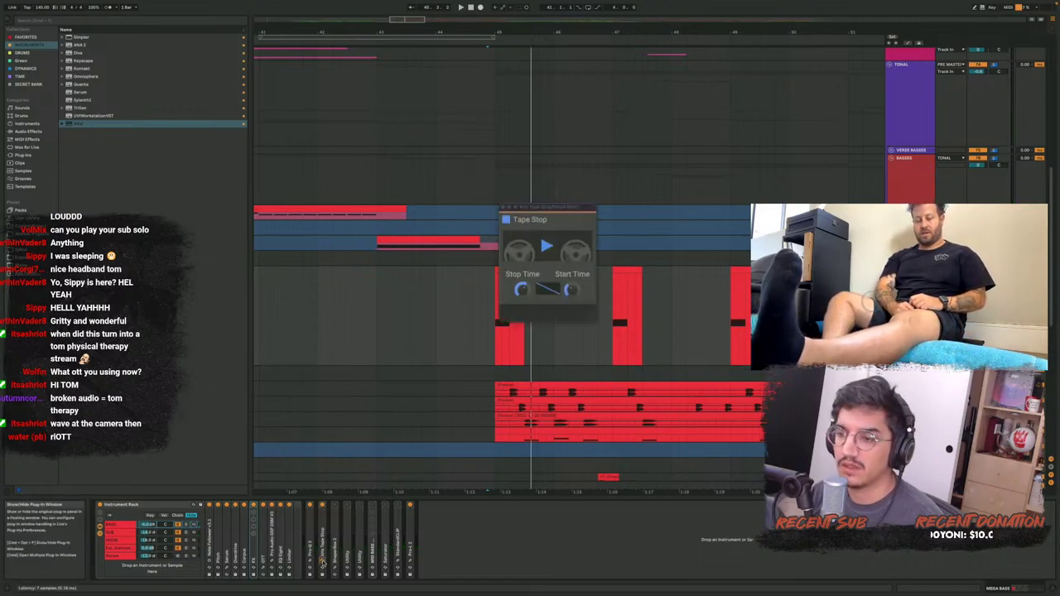
double_click(322, 562)
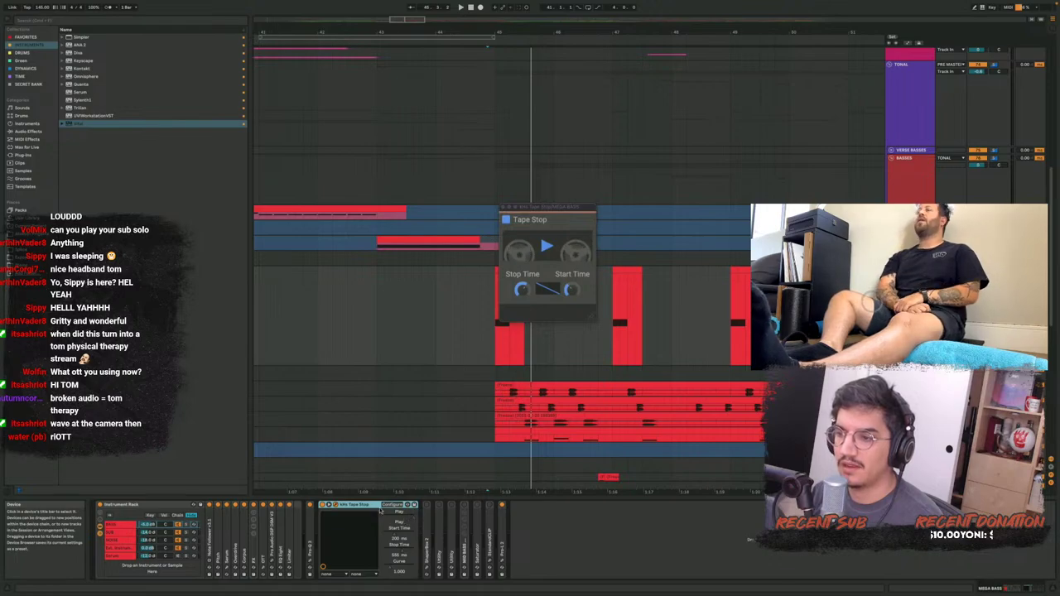
scroll(462, 332, "down", 5)
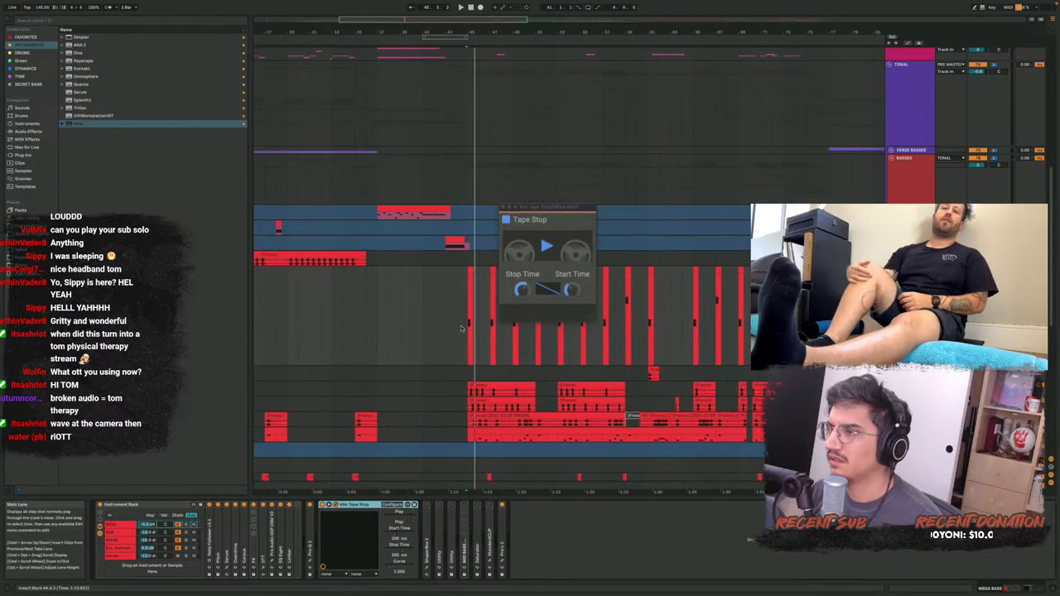
left_click(335, 505)
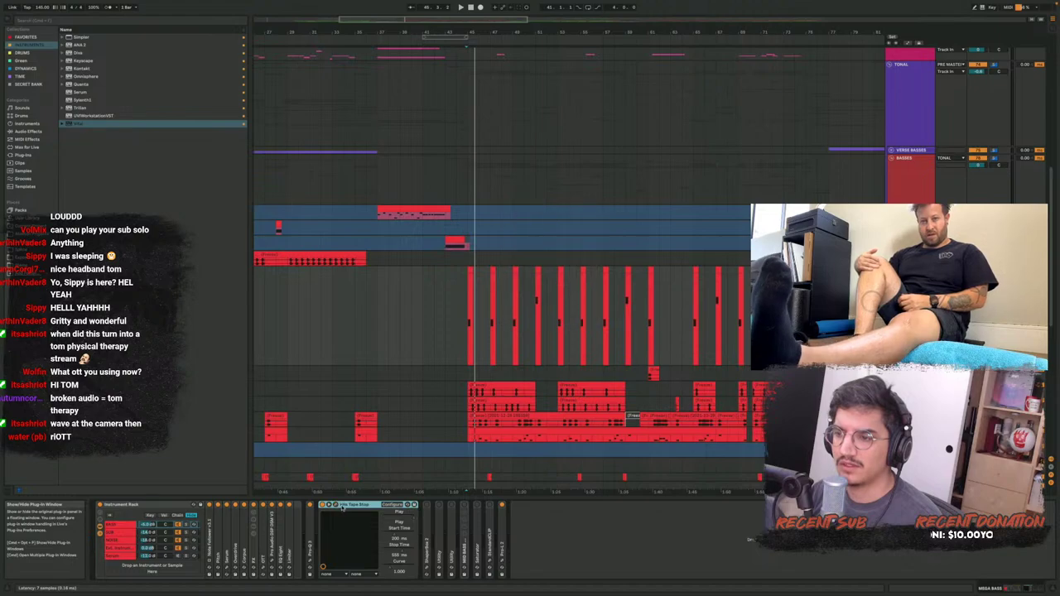
double_click(343, 505)
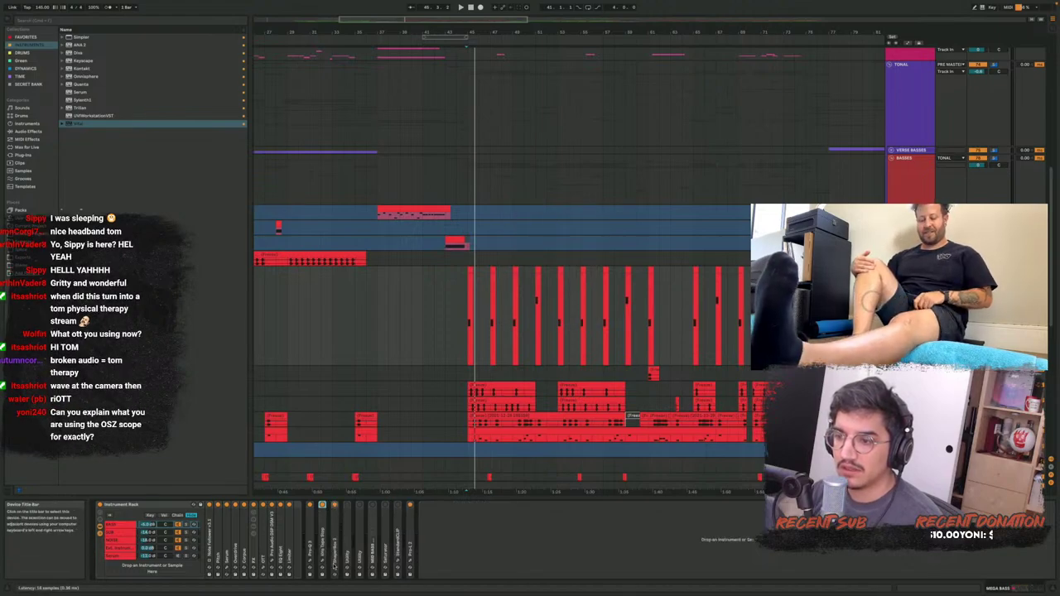
Examine ShaperBox 2's Drive curve during playback, and show the Ext. Instrument chain that sends MIDI to it
left_click(335, 568)
key("space")
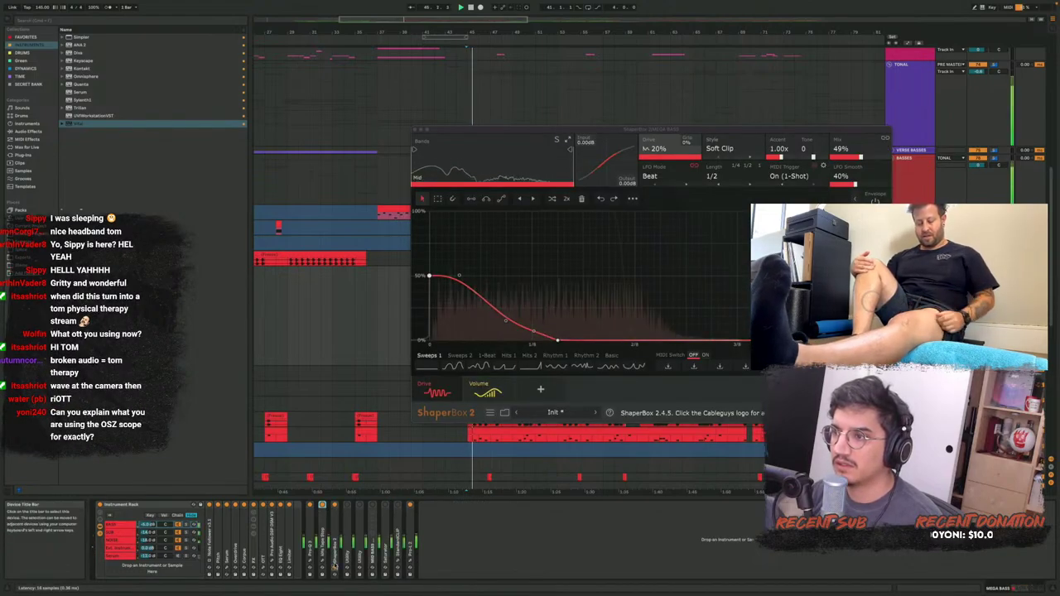
left_click(116, 549)
double_click(213, 526)
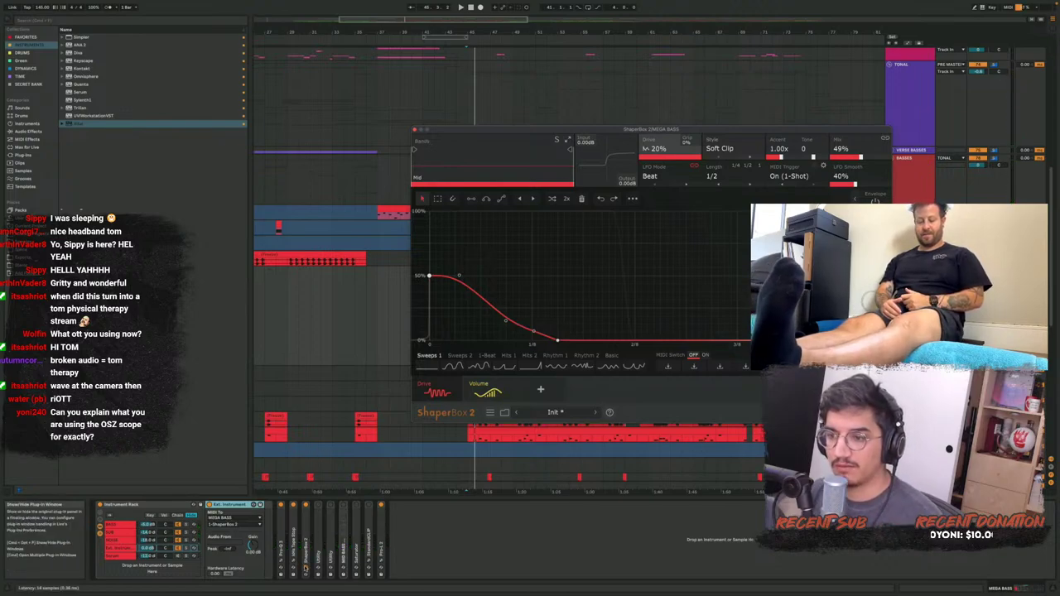
Examine ShaperBox 2's Volume curve while playing the bass, and close the plug-in window
left_click(306, 568)
left_click(306, 568)
left_click(488, 391)
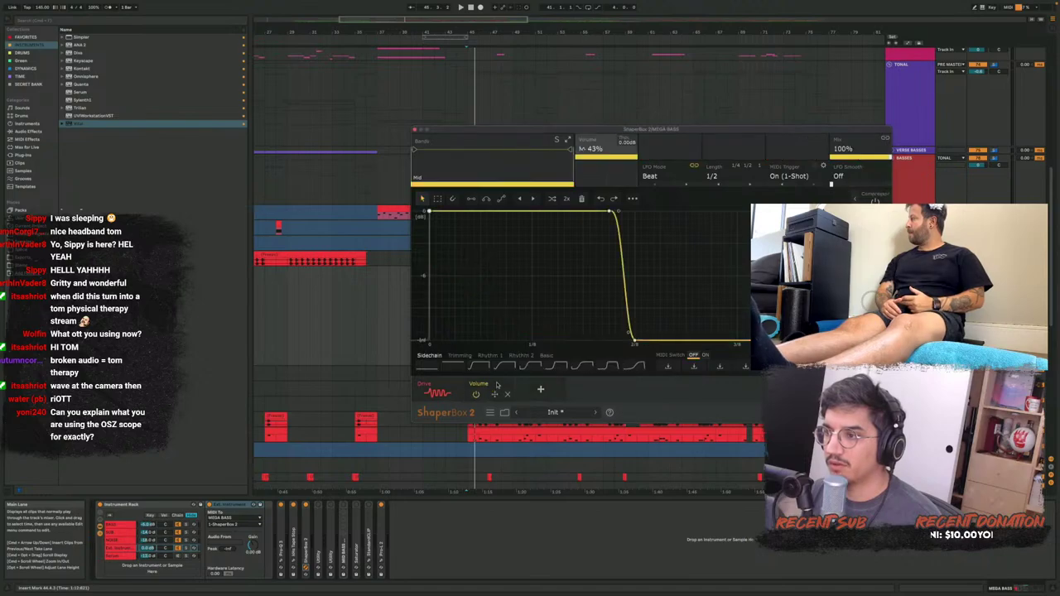
key("space")
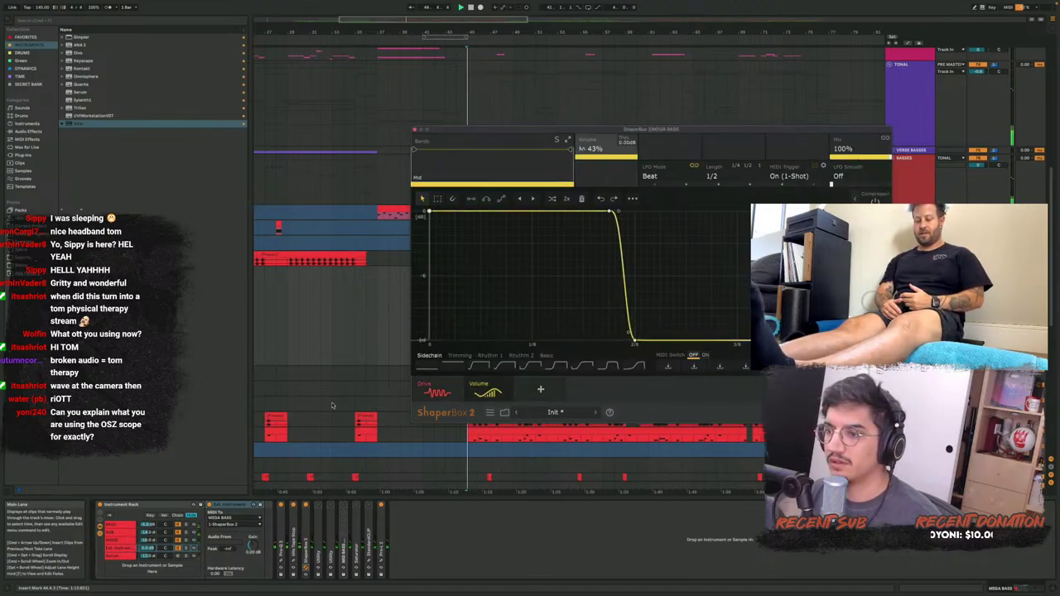
left_click(307, 568)
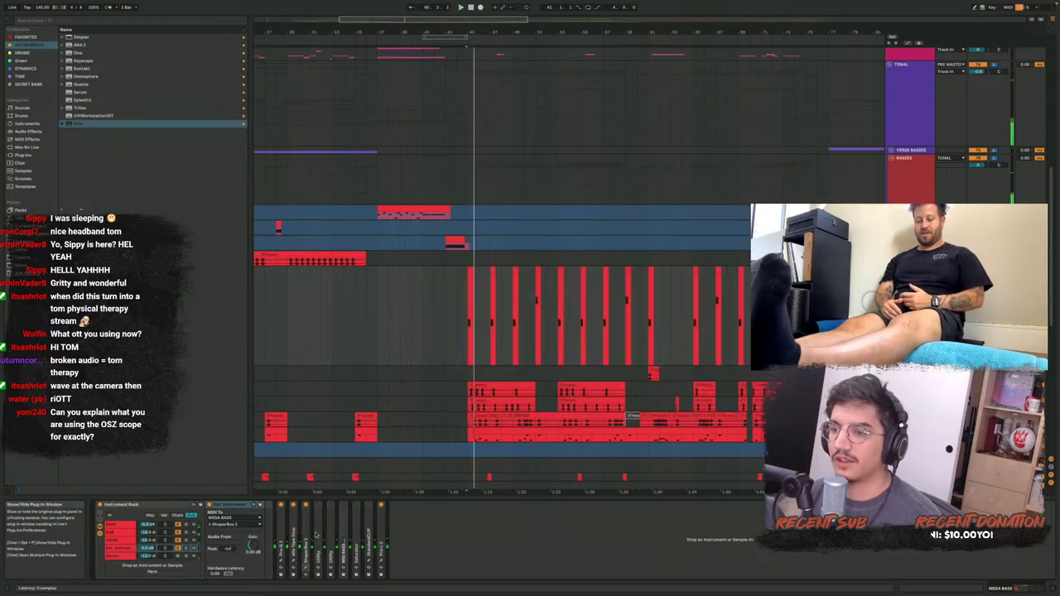
Expand the two Utility devices after ShaperBox 2 and play the bass from the start of bar 45
double_click(322, 514)
scroll(459, 323, "up", 8)
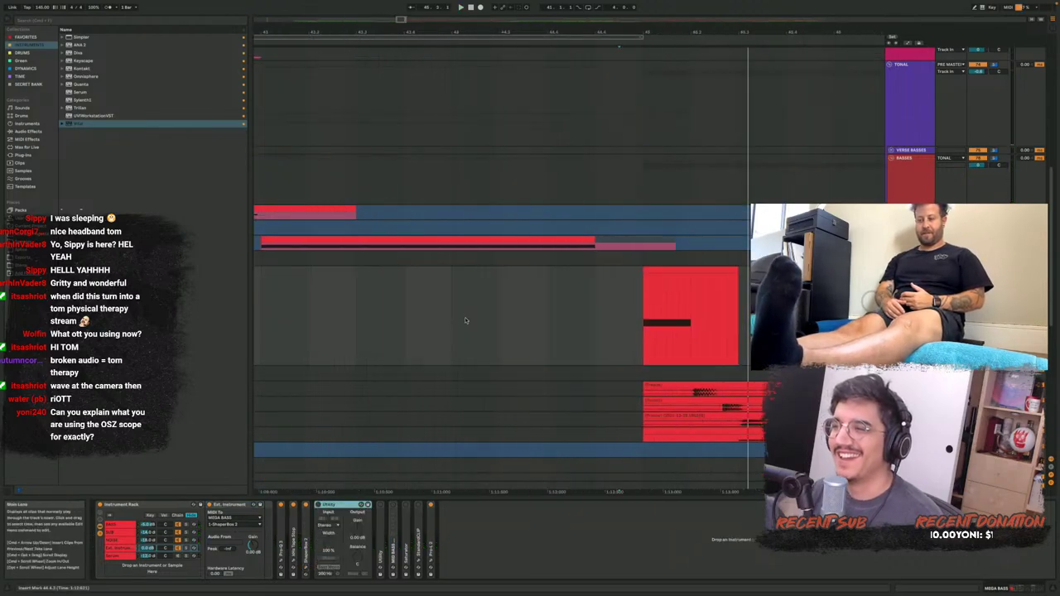
left_click(644, 313)
scroll(615, 336, "right", 5)
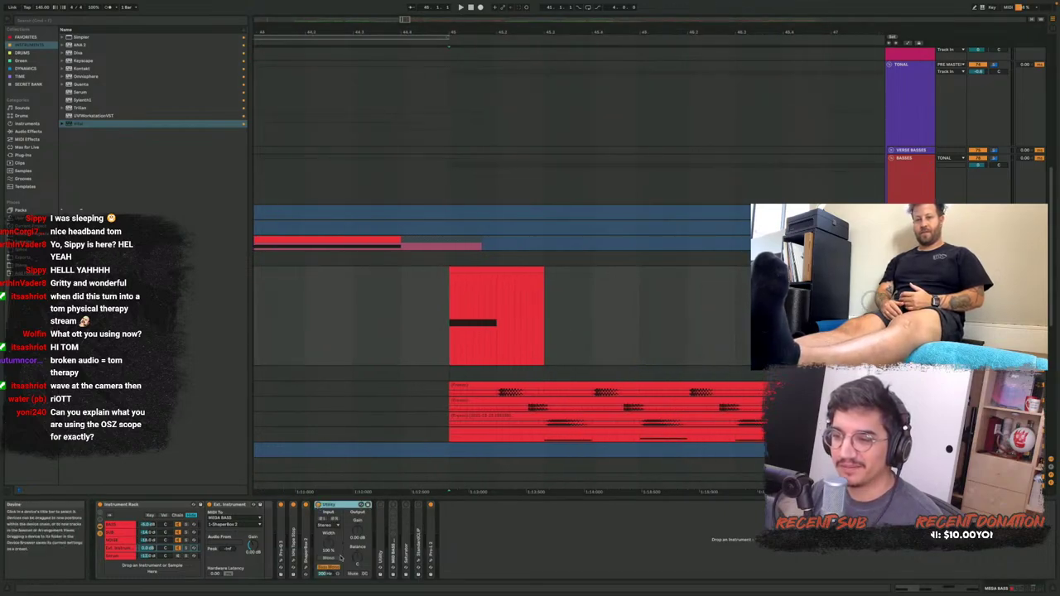
key("ctrl+d")
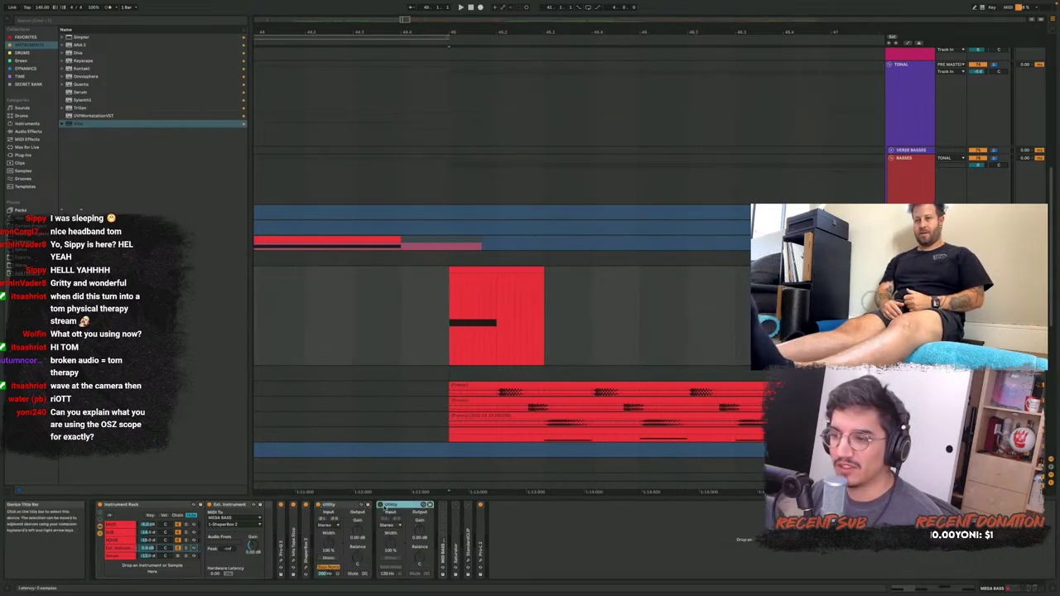
key("space")
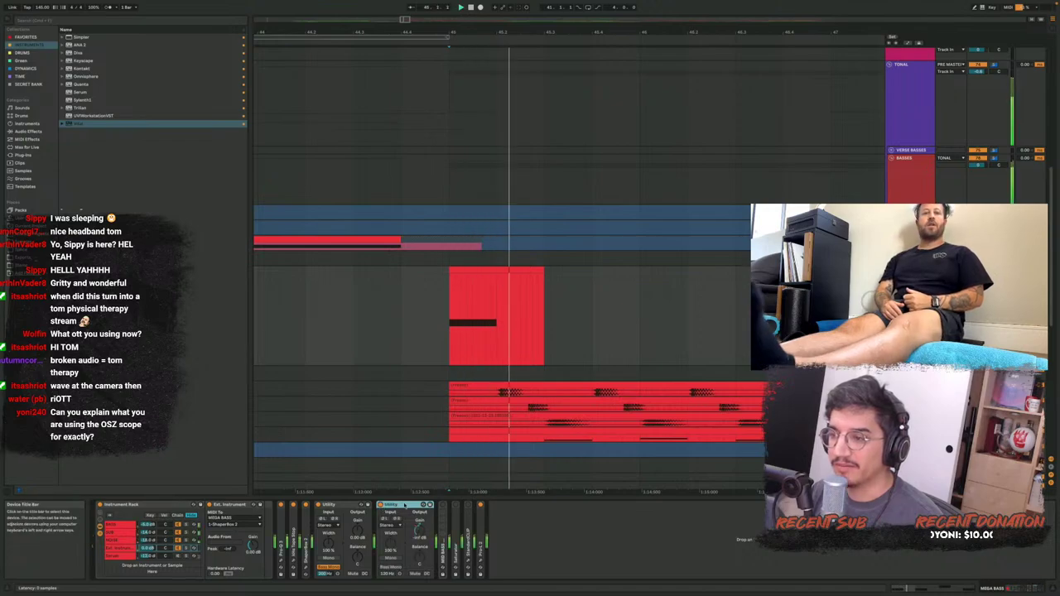
Show the automation lanes and examine the MEGA BASS gain envelope against the frozen bass audio around beat 45.2
key("a")
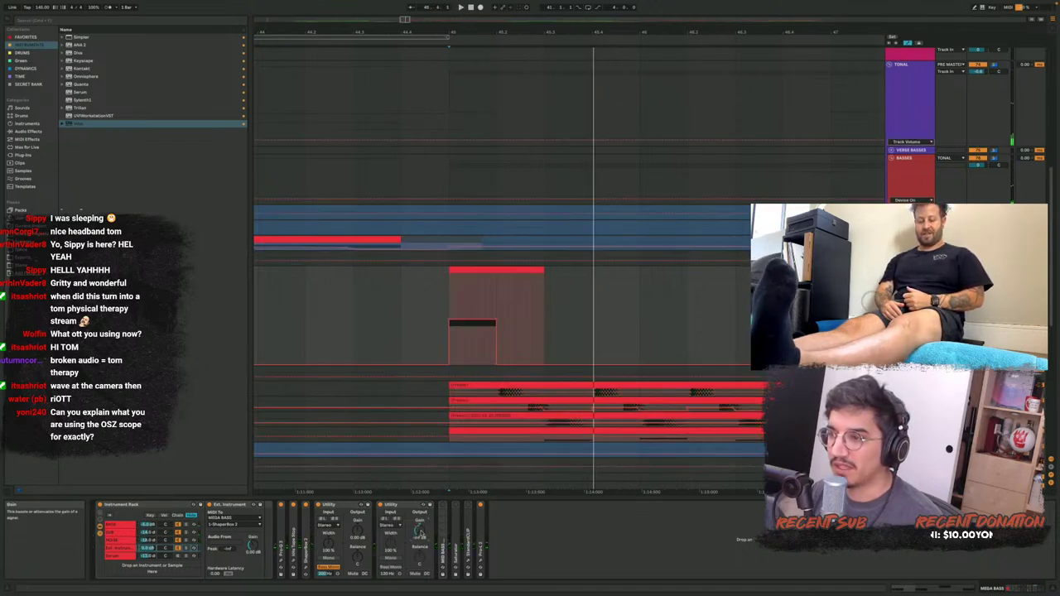
key("z")
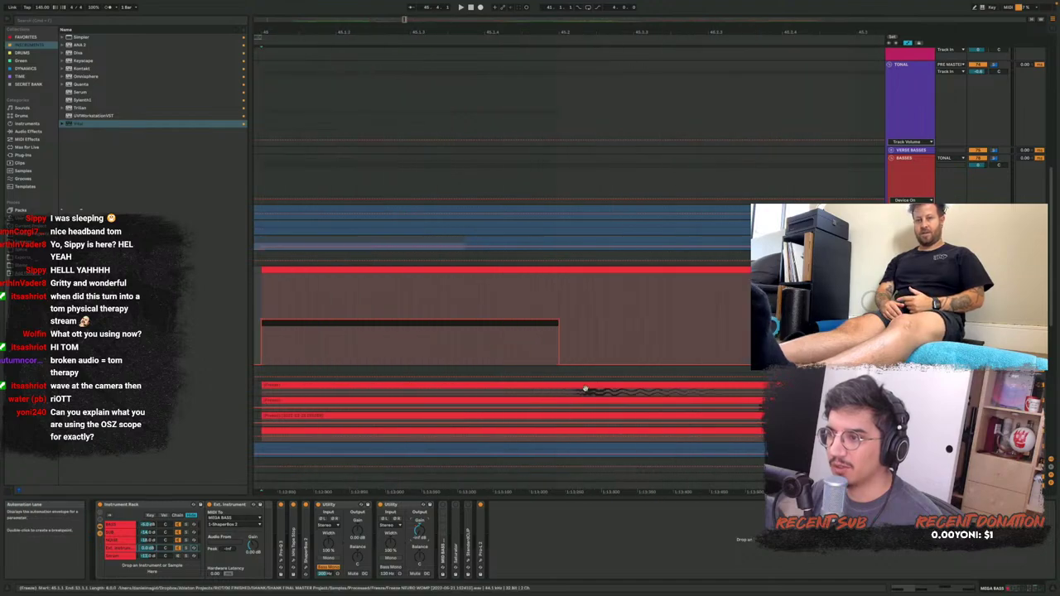
left_click_drag(561, 412, 569, 411)
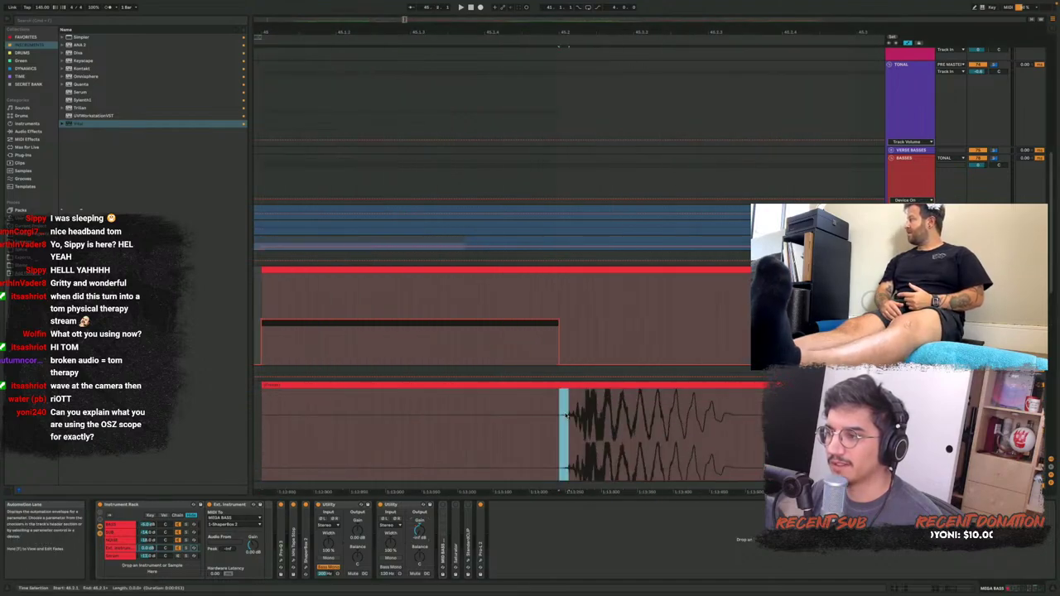
scroll(593, 401, "down", 3)
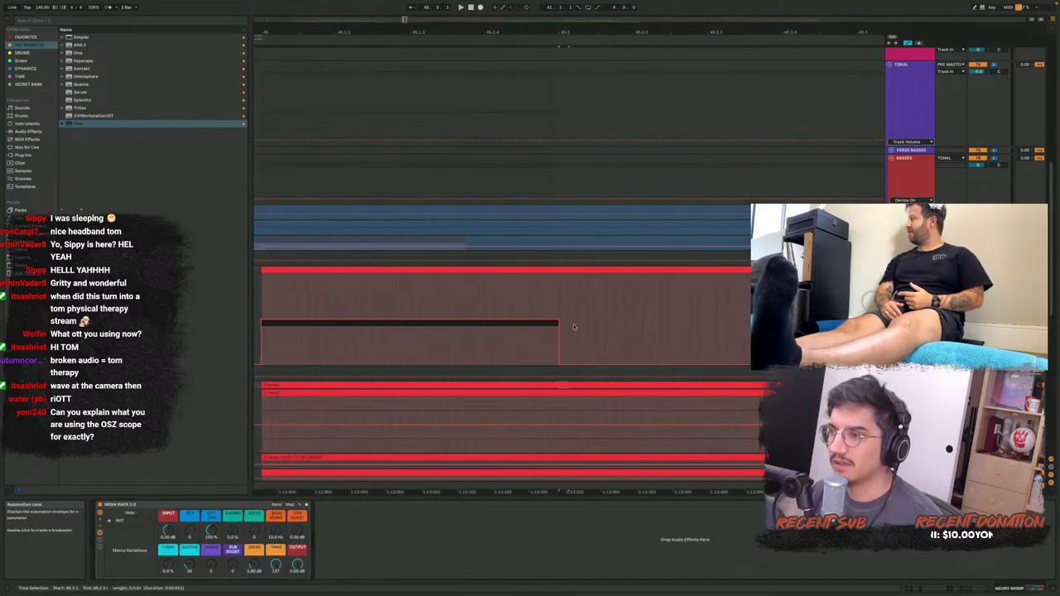
scroll(575, 326, "down", 2)
scroll(568, 383, "up", 5)
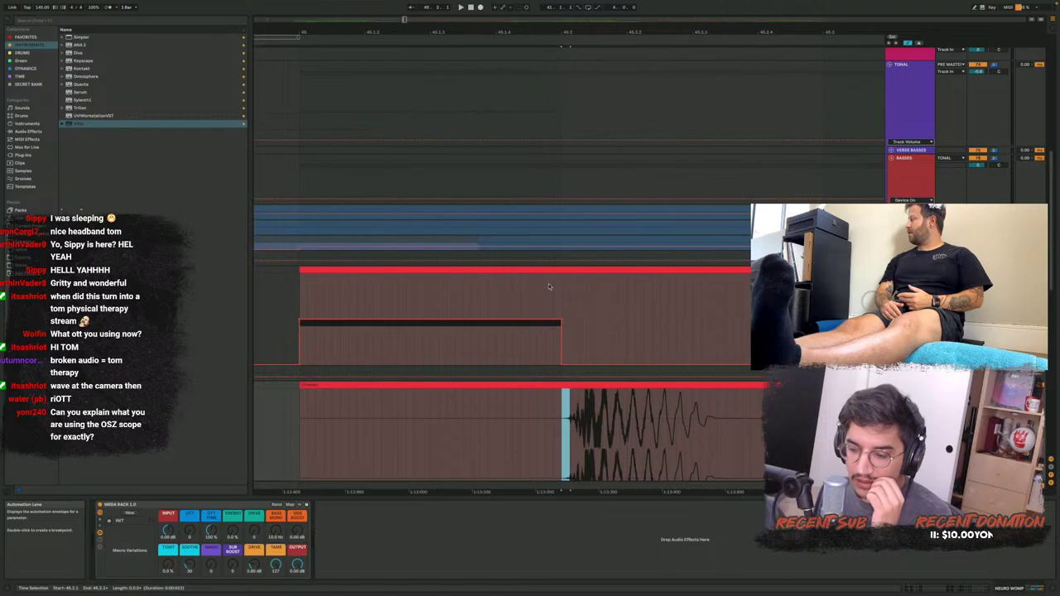
Examine the MEGA BASS clip's span after the gain envelope drops, comparing it with the note at the start of bar 45
left_click(548, 286)
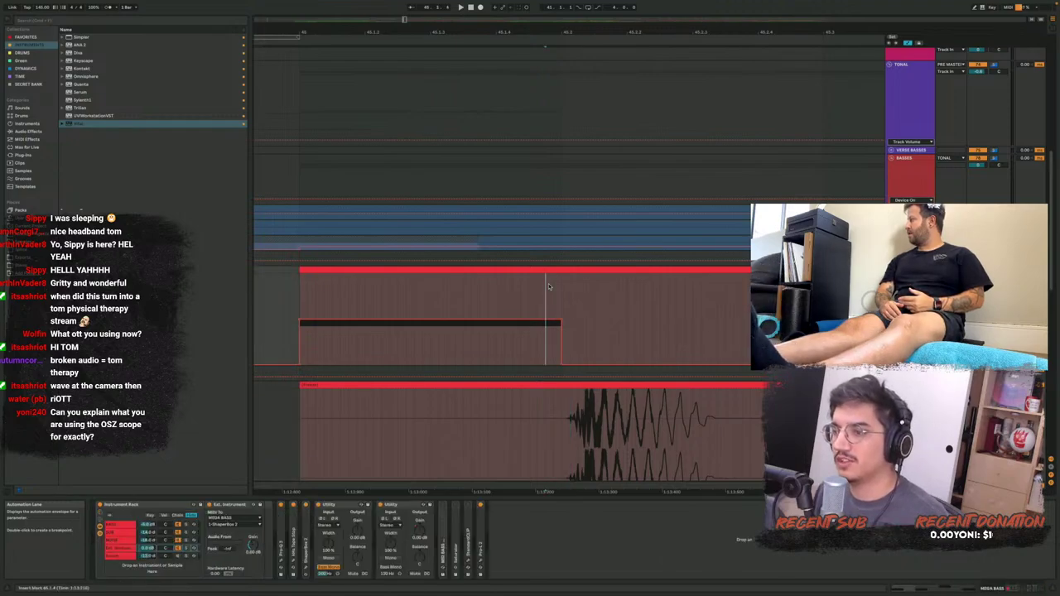
key("plus")
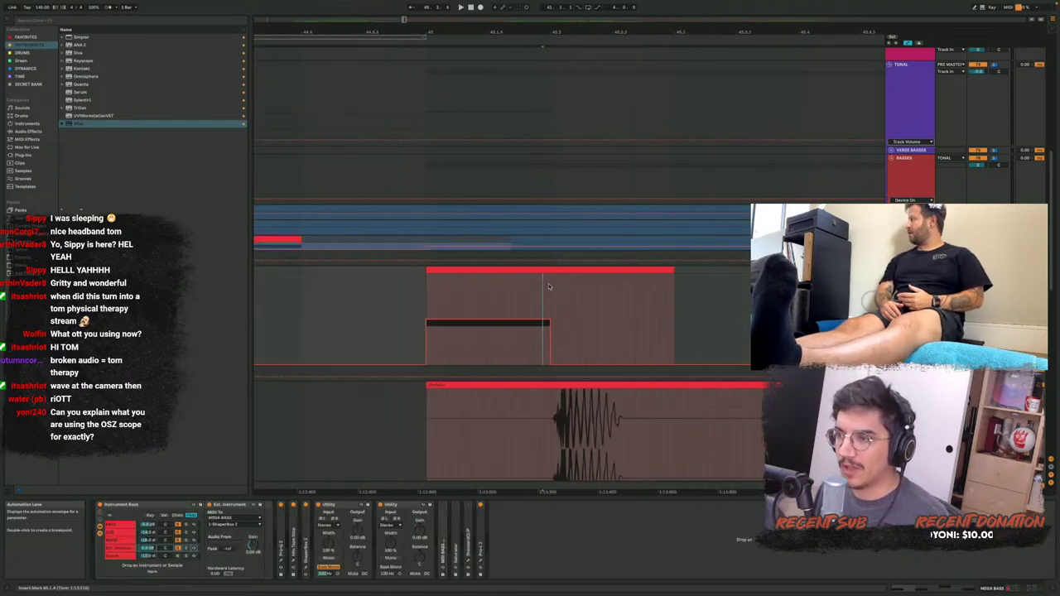
left_click_drag(559, 301, 651, 323)
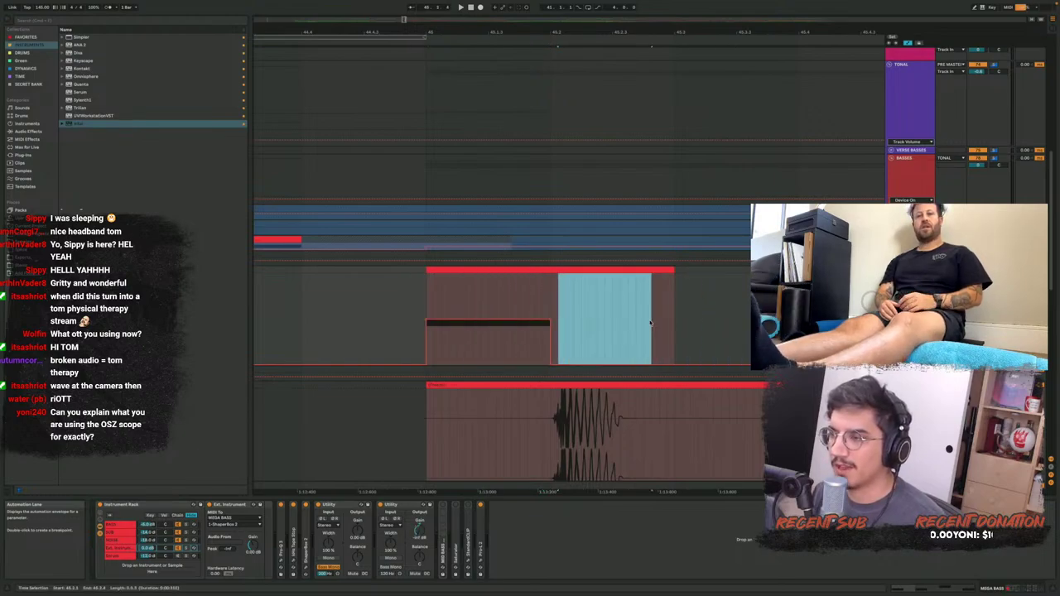
left_click(521, 285)
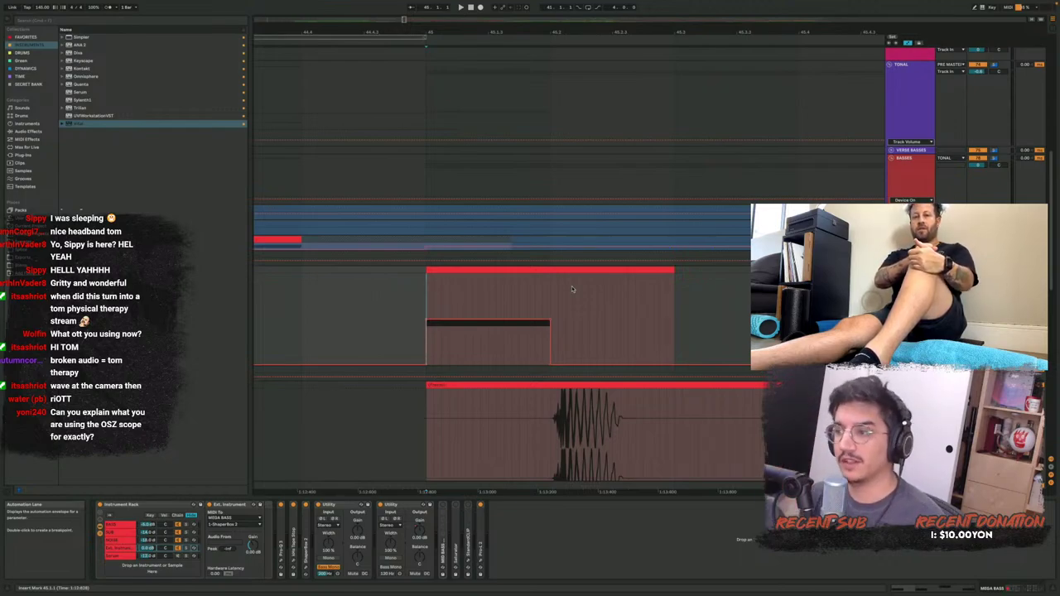
left_click(573, 286)
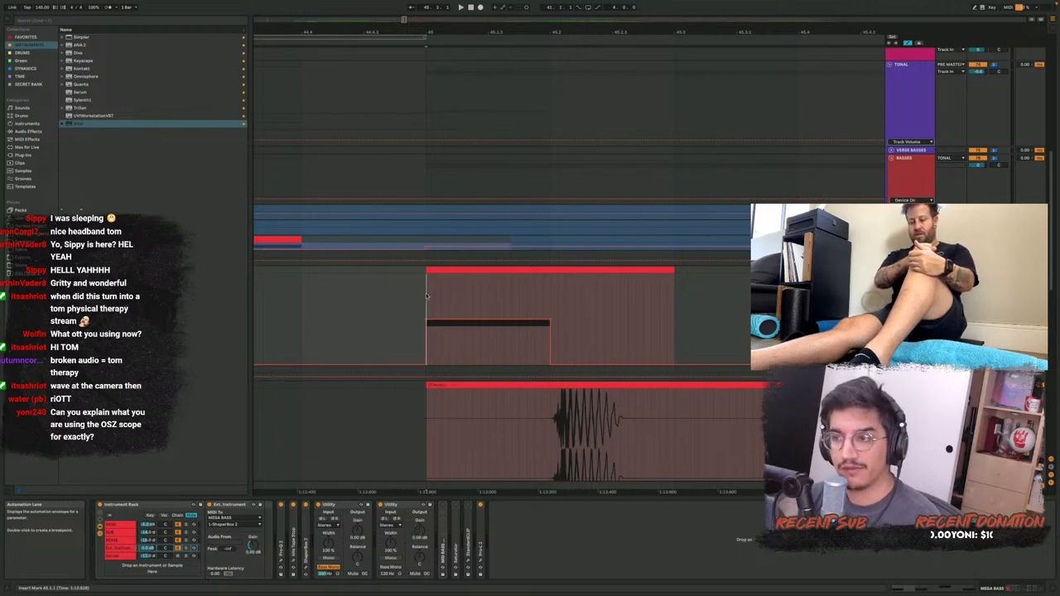
scroll(427, 296, "right", 3)
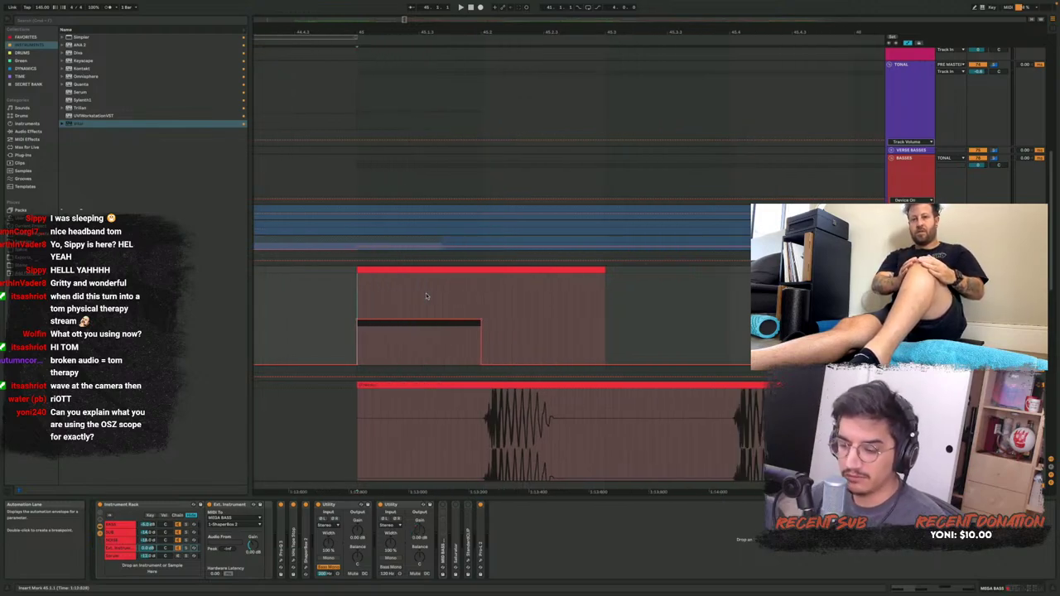
scroll(426, 296, "left", 2)
scroll(426, 295, "left", 2)
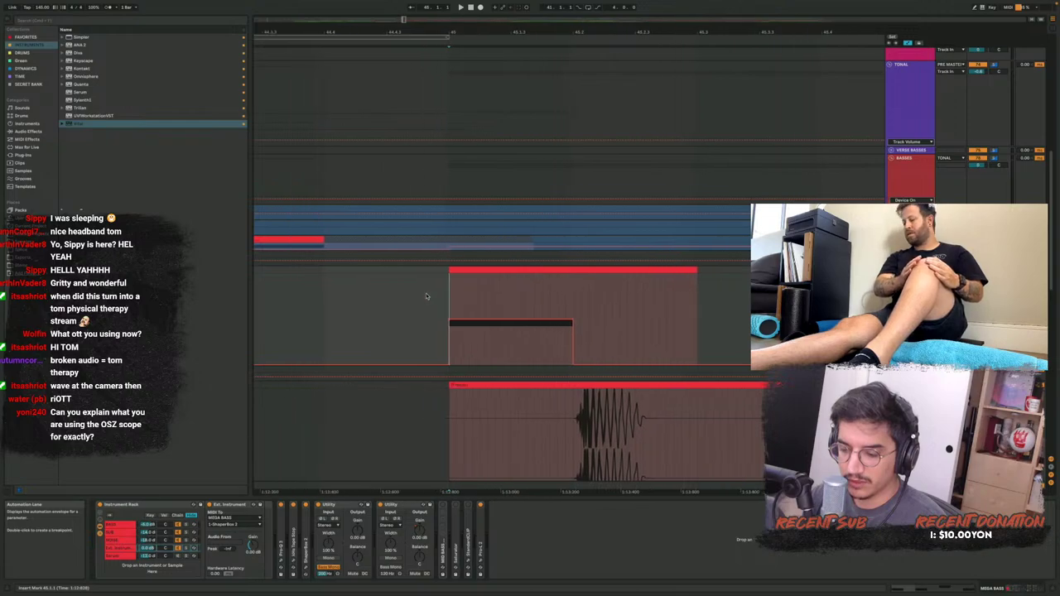
scroll(426, 296, "left", 2)
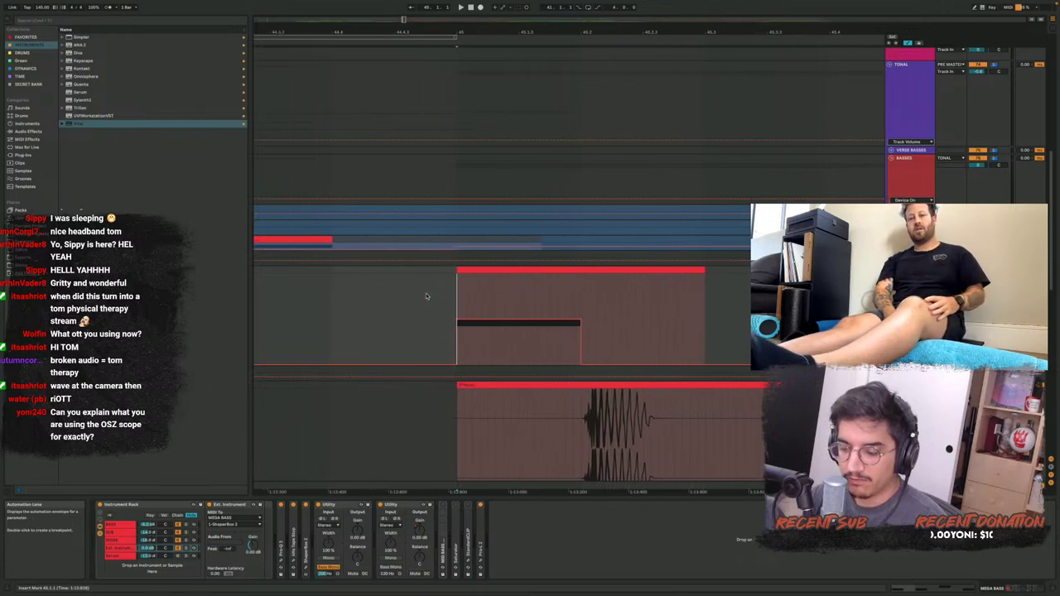
scroll(426, 295, "left", 6)
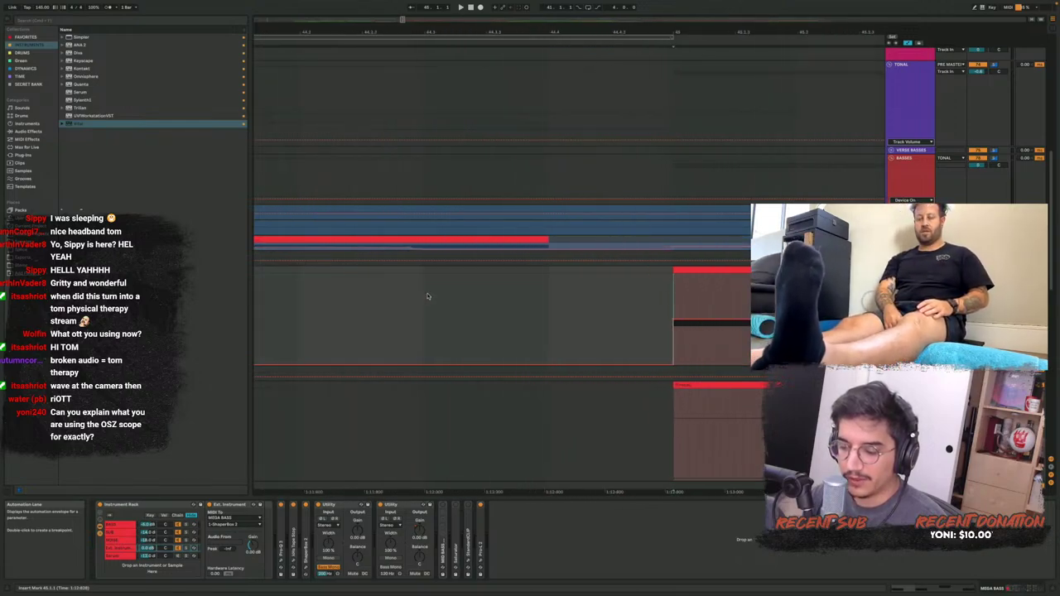
scroll(427, 296, "right", 5)
scroll(427, 296, "right", 3)
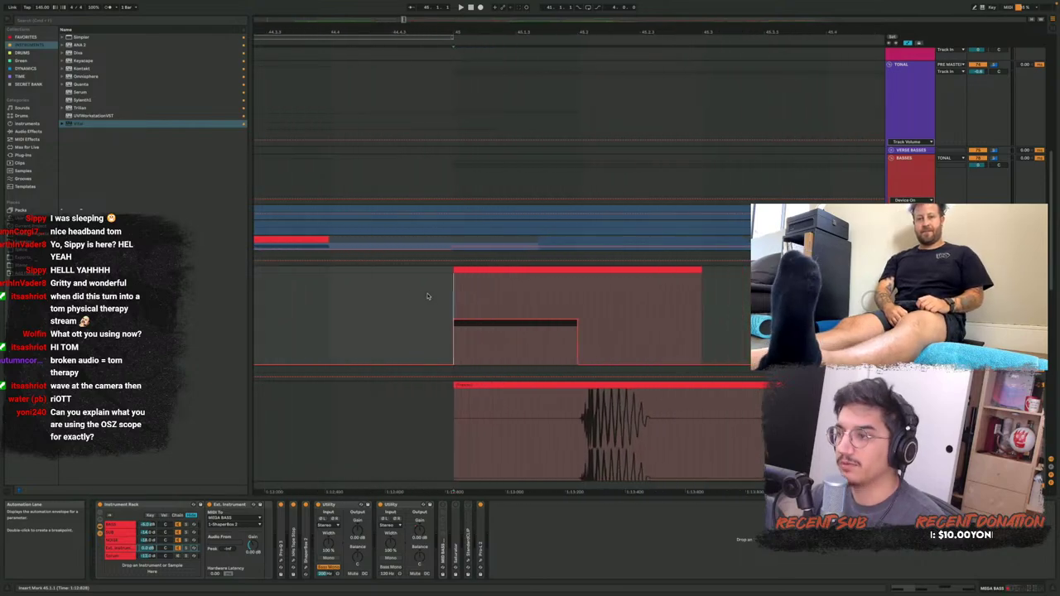
Bring up the Oszillos Mega Scope window and hide the automation lanes in the arrangement
key("super+alt+p")
left_click(428, 295)
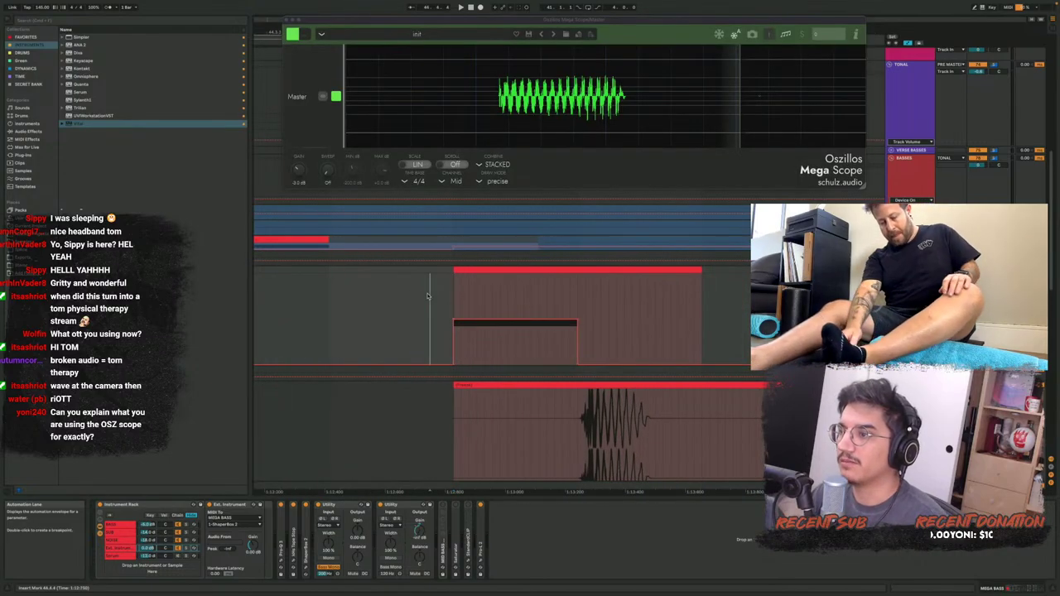
key("a")
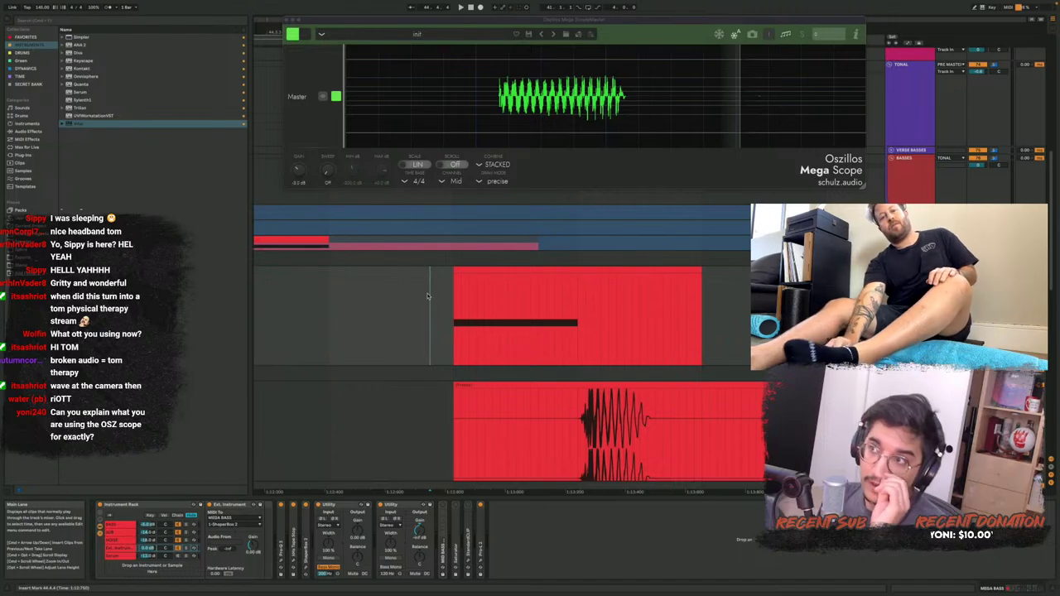
scroll(428, 296, "down", 3)
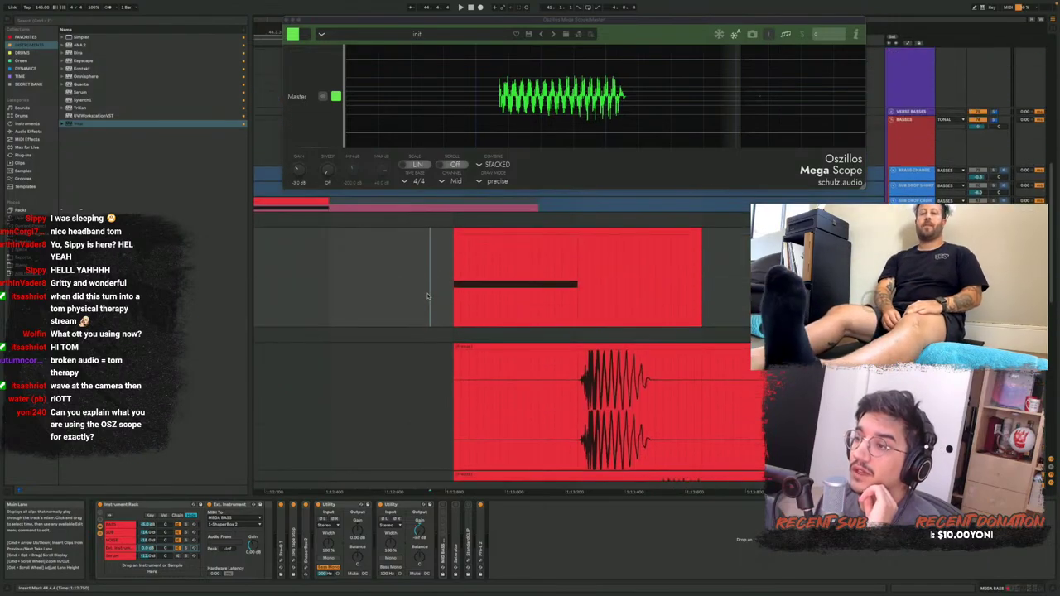
scroll(427, 296, "up", 1)
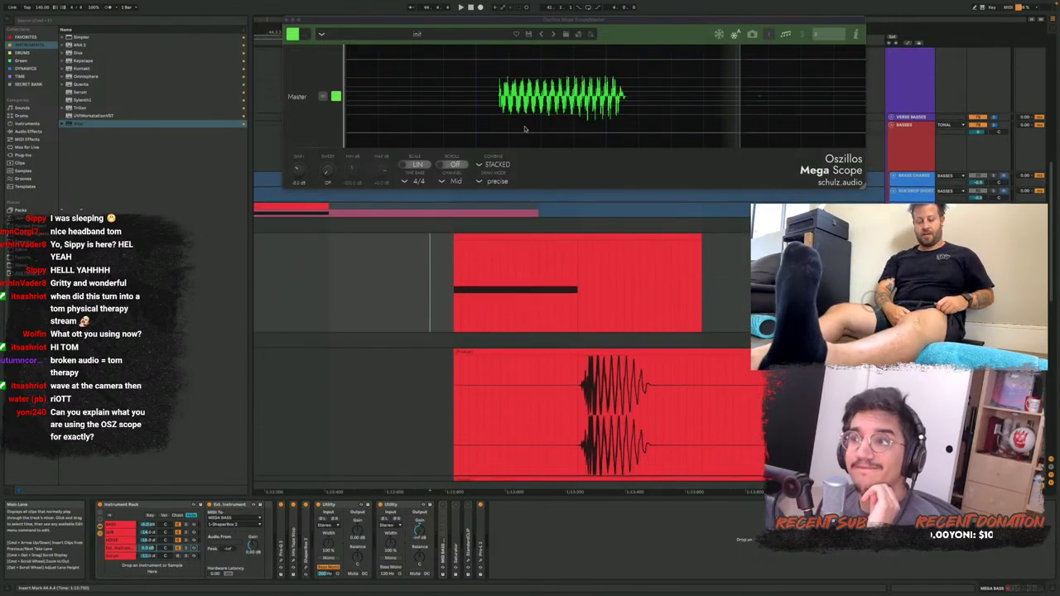
Zoom the scope in on the captured bass waveform and compare it with the frozen audio and the MEGA BASS clip
left_click(492, 104)
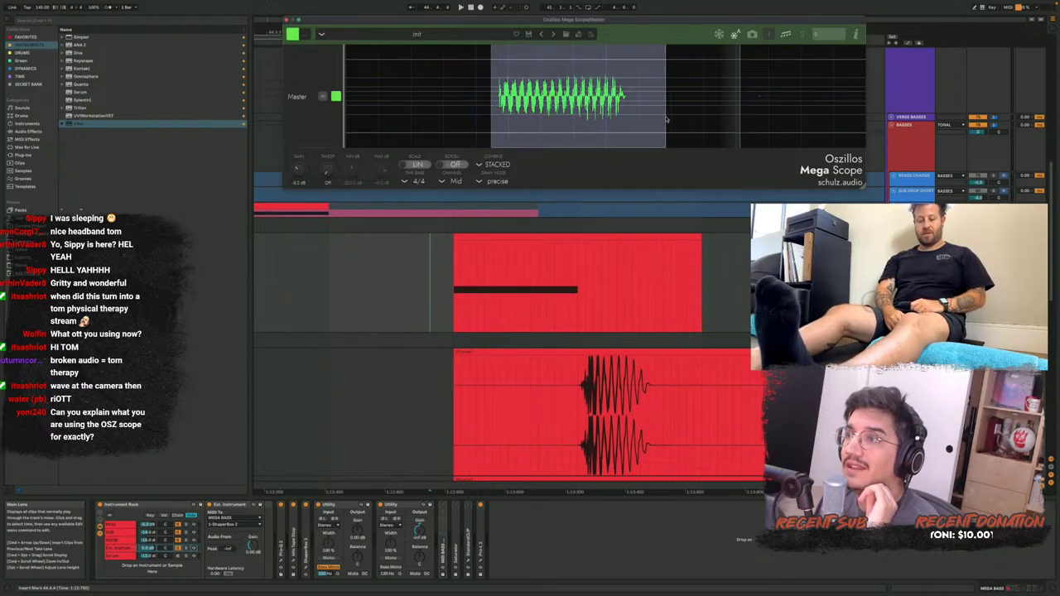
left_click_drag(775, 108, 352, 131)
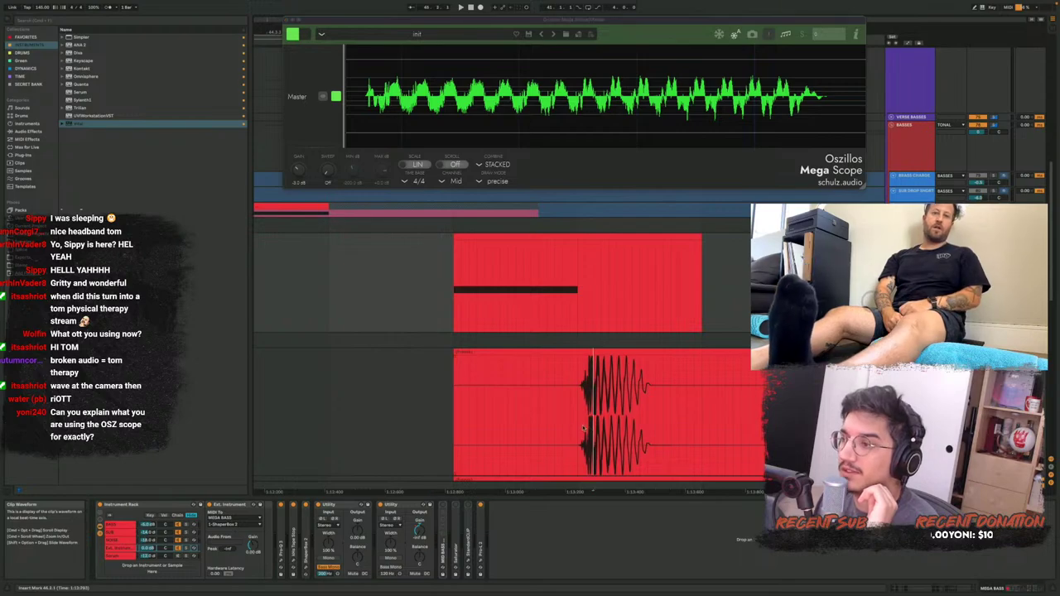
left_click_drag(562, 425, 659, 387)
left_click_drag(621, 266, 376, 279)
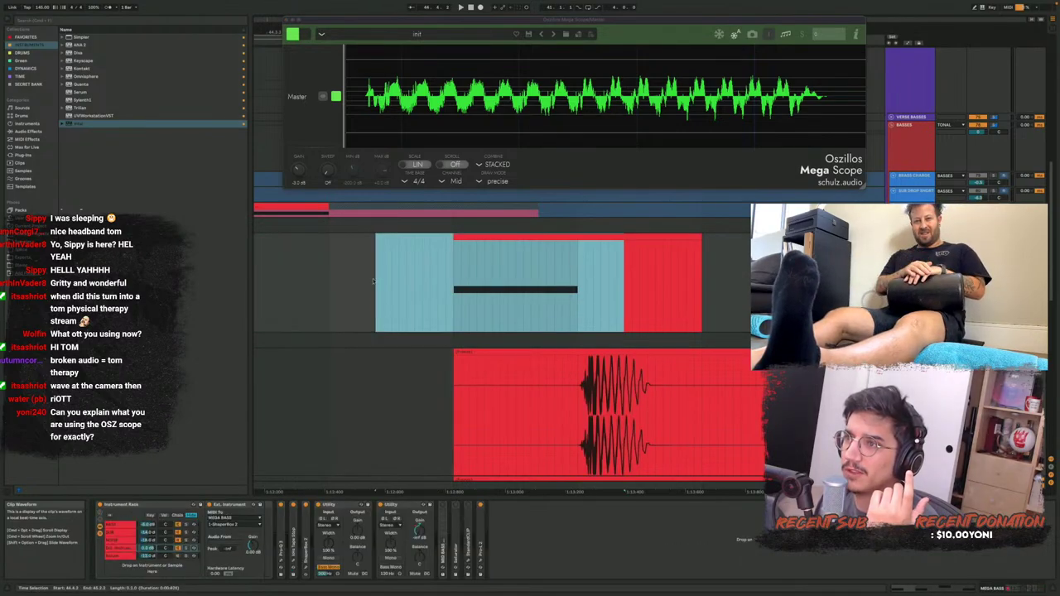
left_click_drag(365, 103, 821, 117)
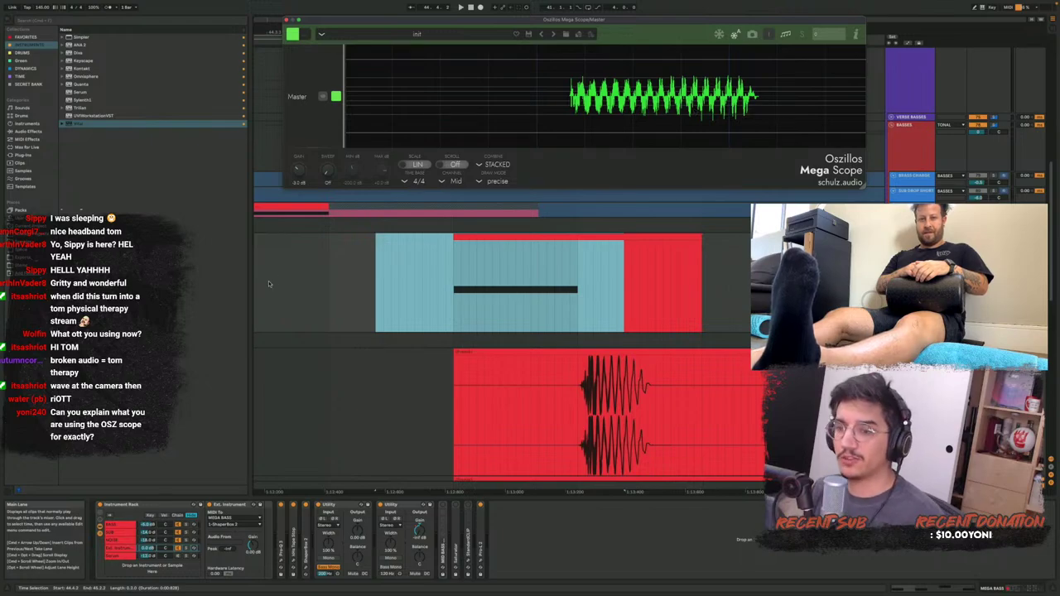
Solo the SUB chain and deactivate the effects following the rack, from Pro-Q 3 onward and including both Utilities
left_click(177, 539)
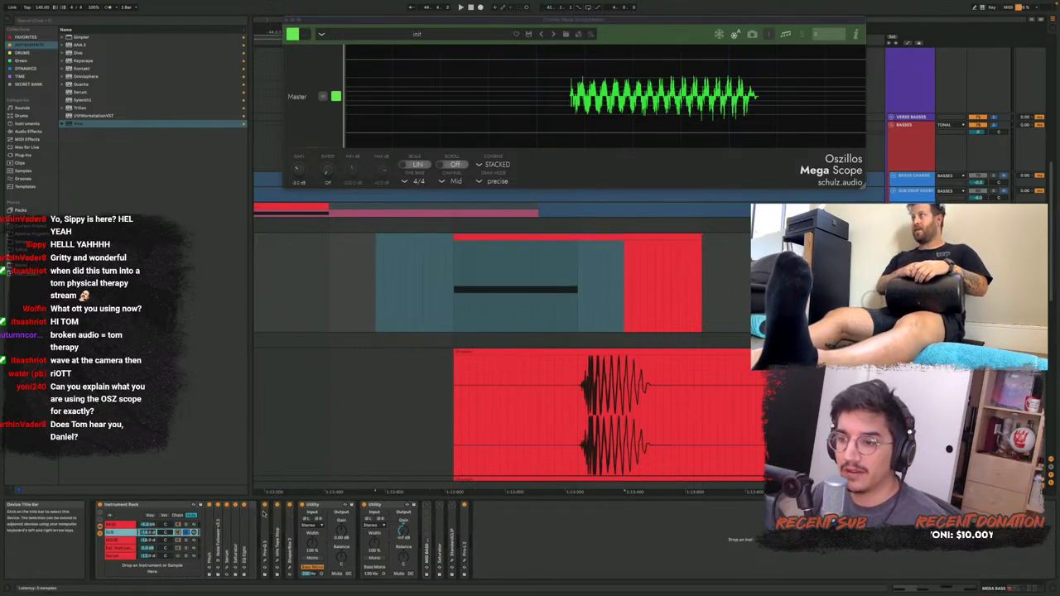
left_click(263, 513)
left_click(382, 504, "shift")
left_click(364, 506)
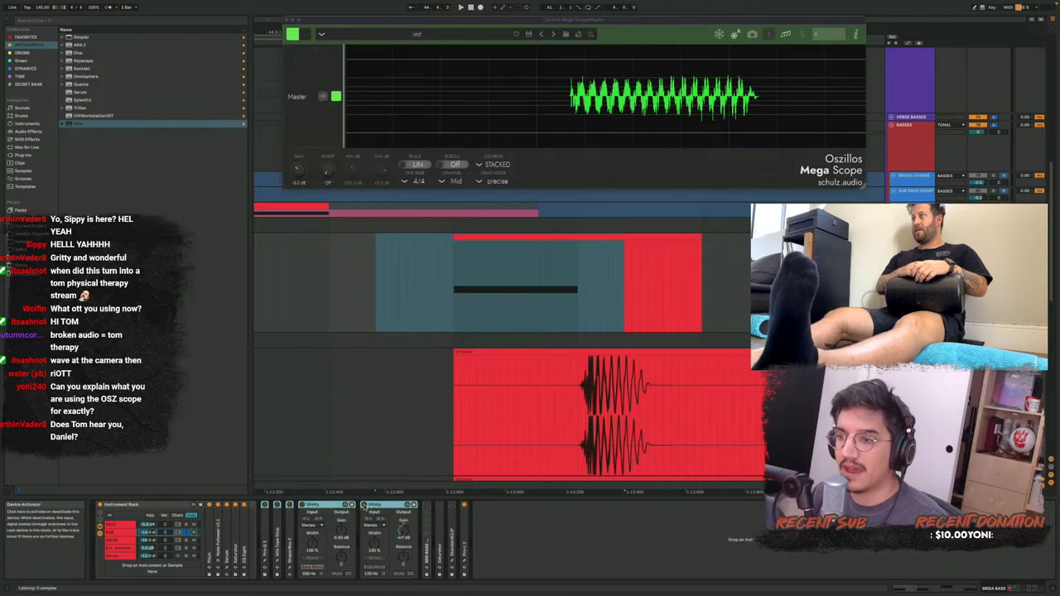
Play the soloed sub from the start of bar 45 and zoom the scope in on its waveform
left_click(453, 304)
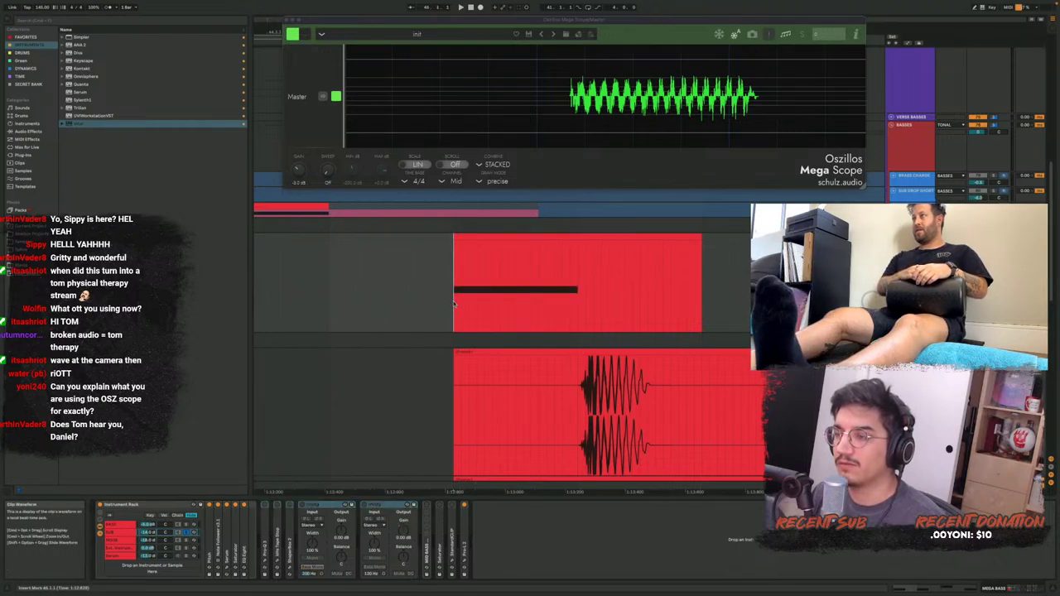
key("space")
key("space")
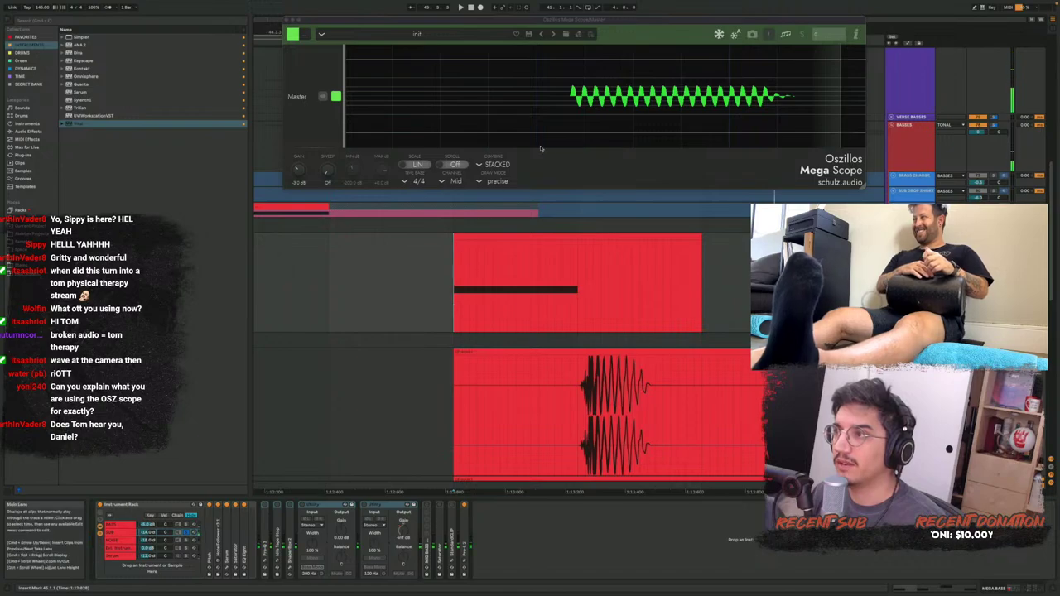
left_click_drag(568, 114, 797, 116)
key("space")
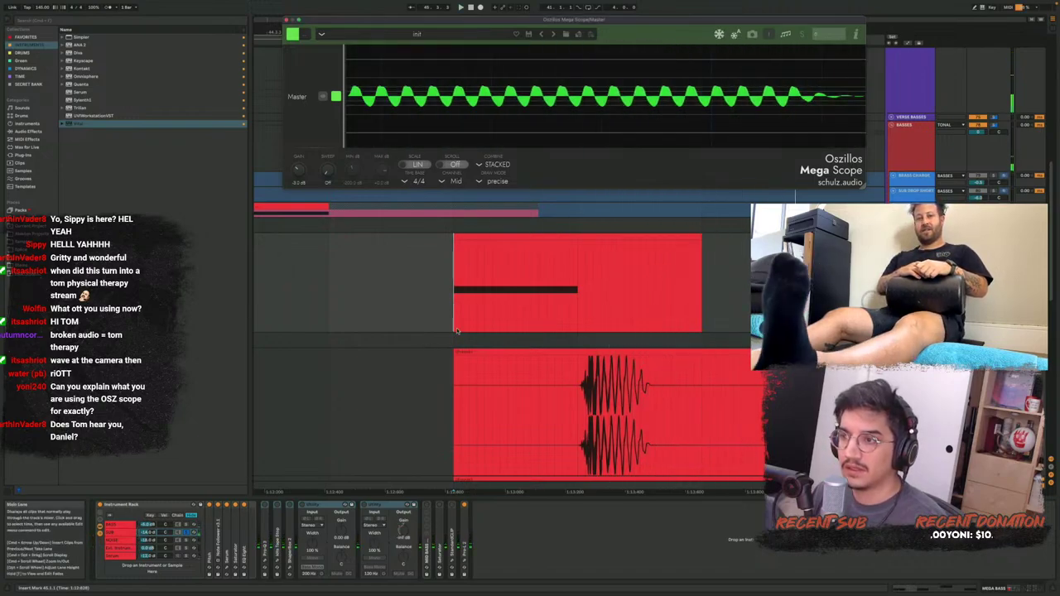
Search the browser for "ott" and add the OTT preset after EQ Eight at the end of the SUB chain
key("ctrl+f")
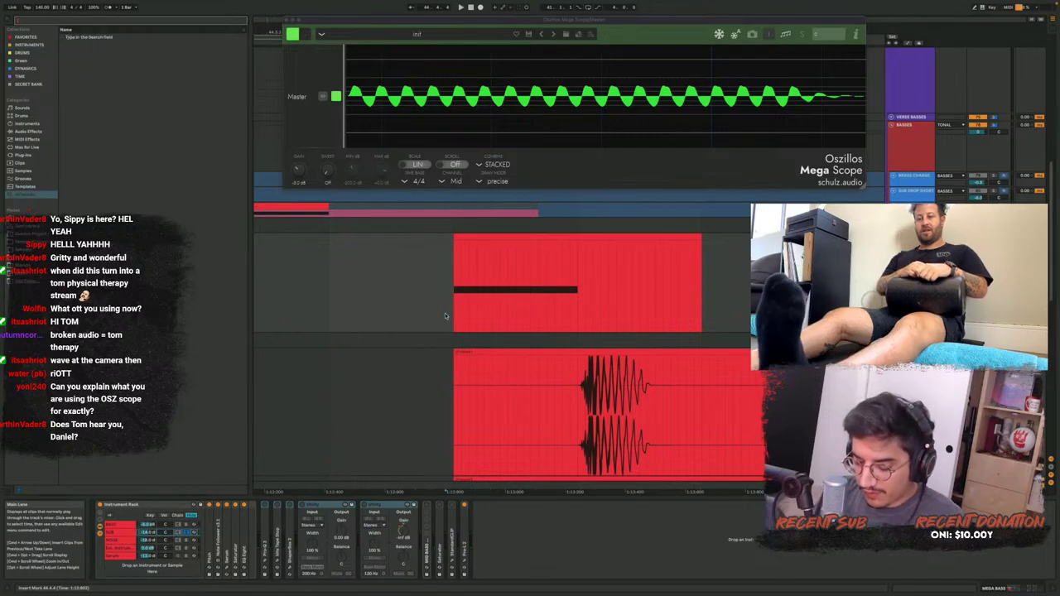
type("ott")
mouse_move(77, 100)
left_mouse_down()
mouse_move(250, 489)
mouse_move(253, 552)
left_mouse_up()
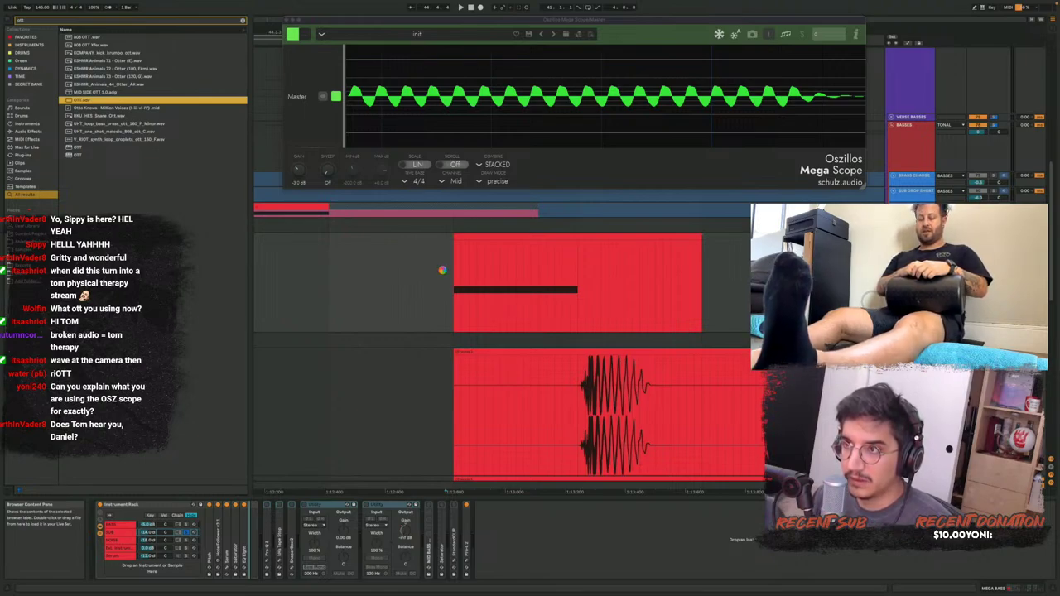
Compare the sub's waveform in the scope with OTT active and bypassed during playback, and hide the plug-in window
left_click(505, 207)
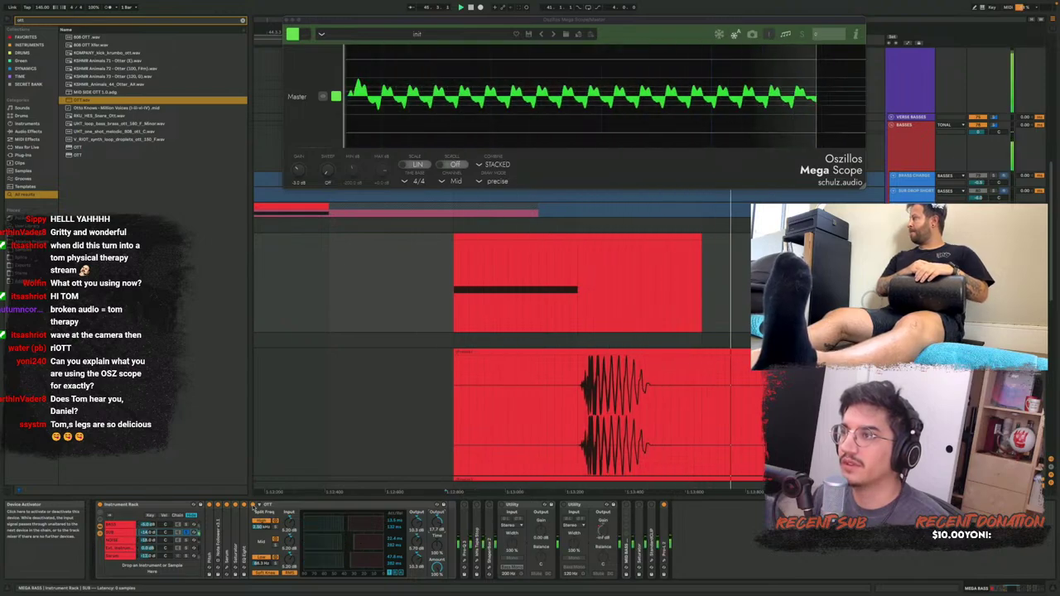
key("space")
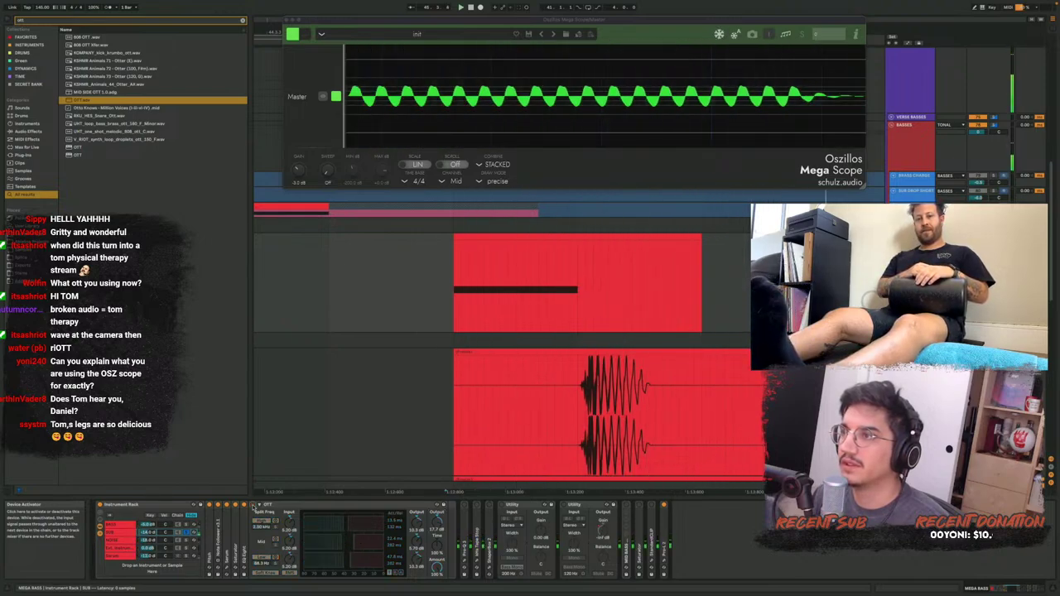
left_click_drag(548, 108, 623, 111)
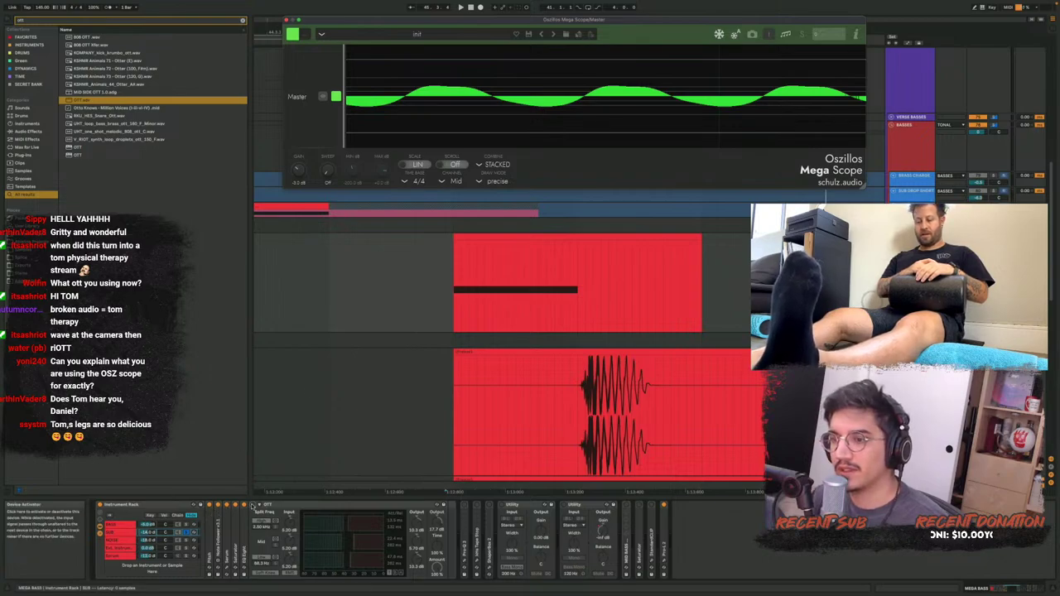
key("space")
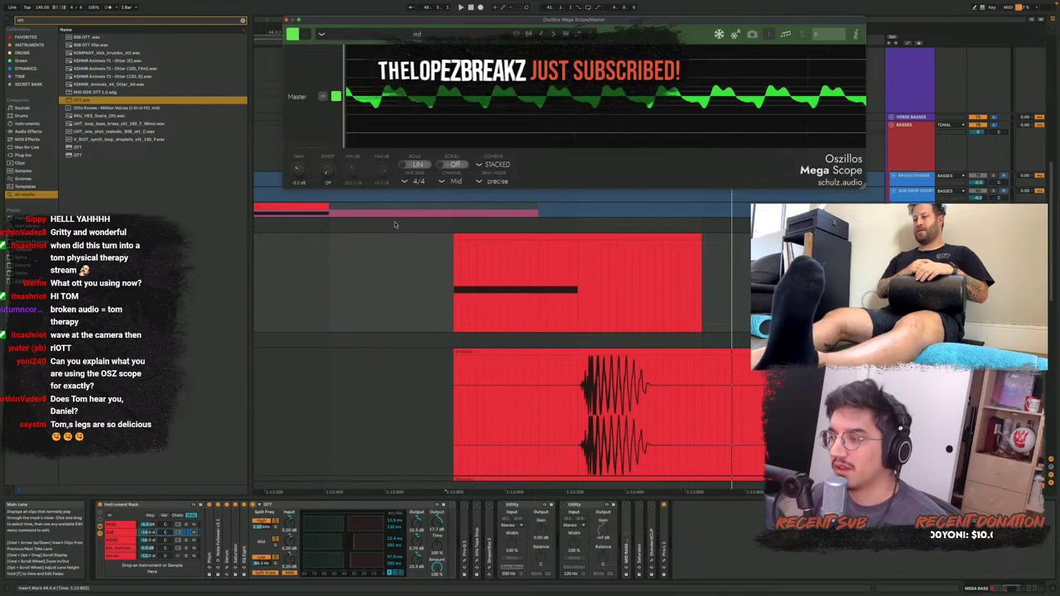
left_click(445, 273)
key("super+alt+p")
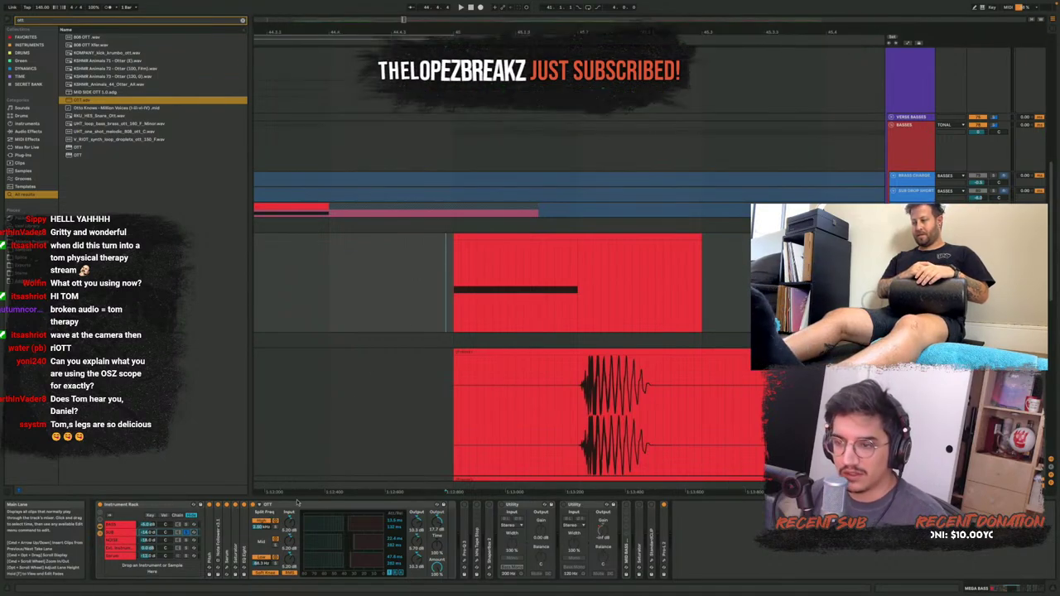
Delete OTT from the SUB chain and reactivate the effects following the rack, including Pro-Q 3 and both Utilities
left_click(348, 505)
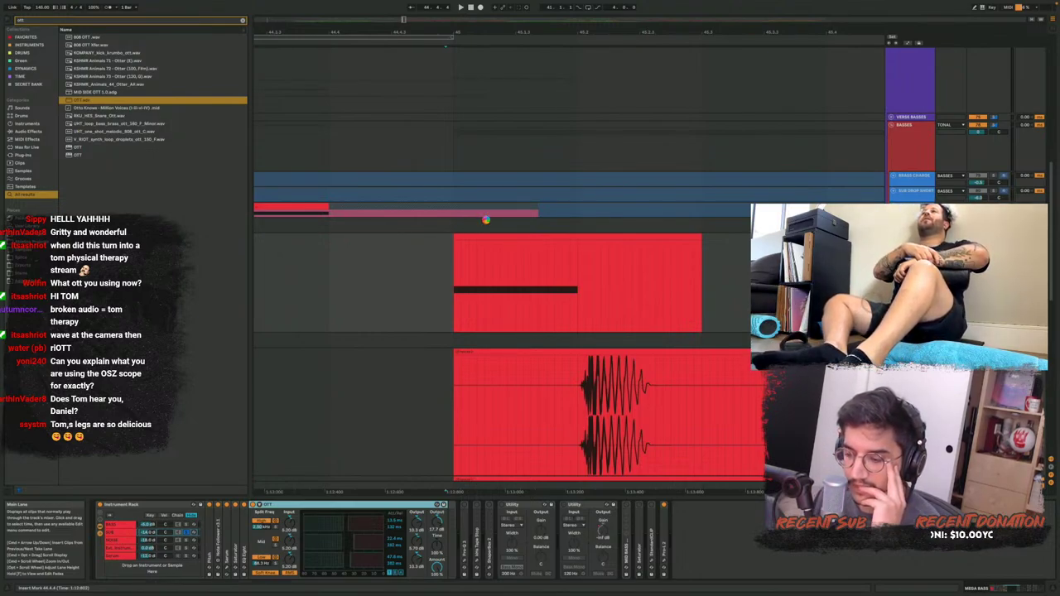
key("Delete")
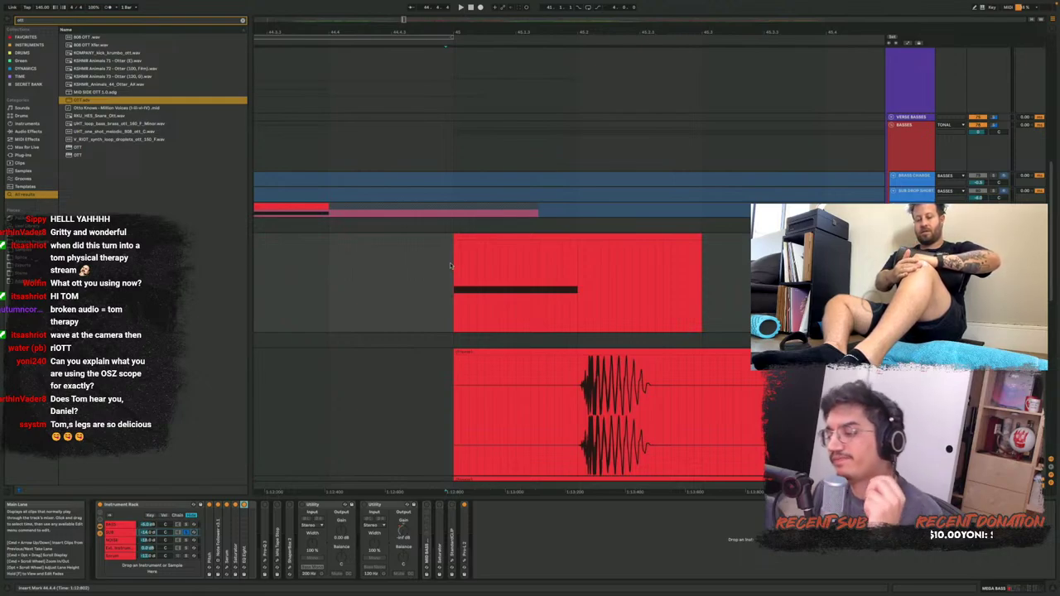
left_click(434, 282)
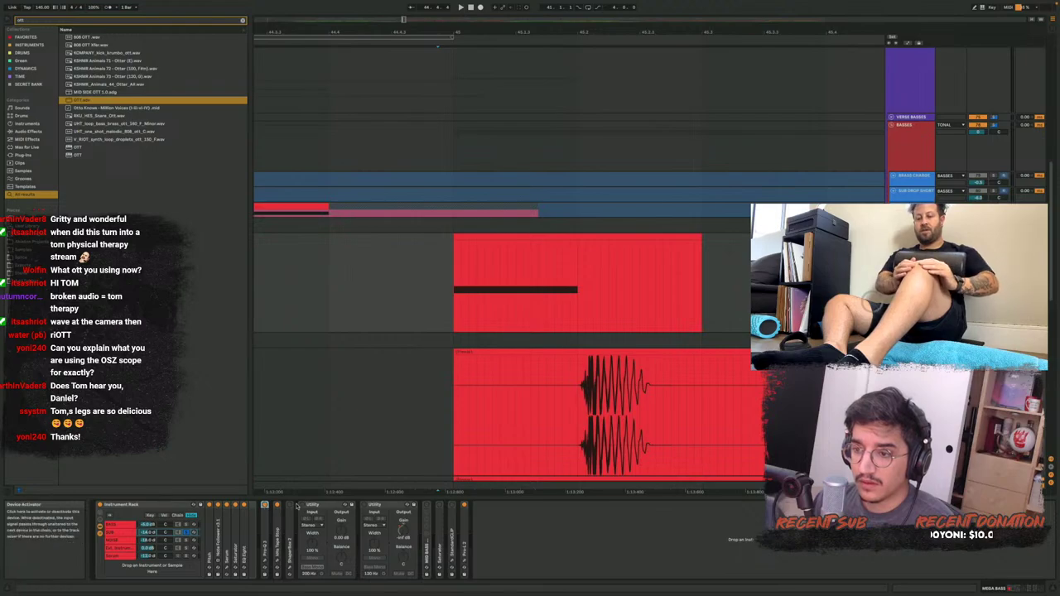
left_click(364, 504)
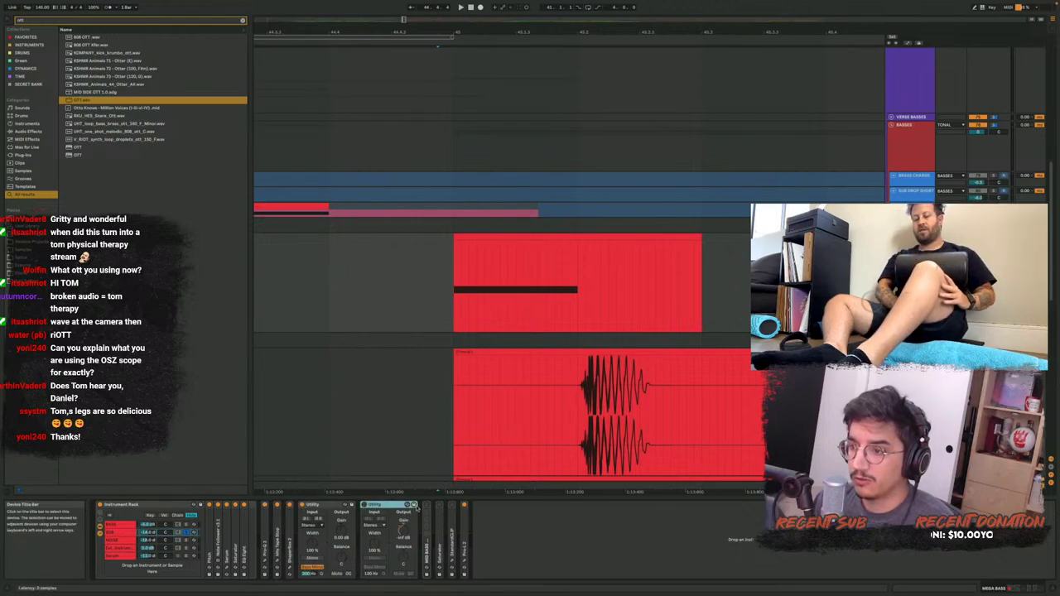
Inspect the chains inside the MID BASS ROOM rack, collapse it, and show the second Utility's gain automation in the arrangement
left_click(425, 555)
double_click(426, 507)
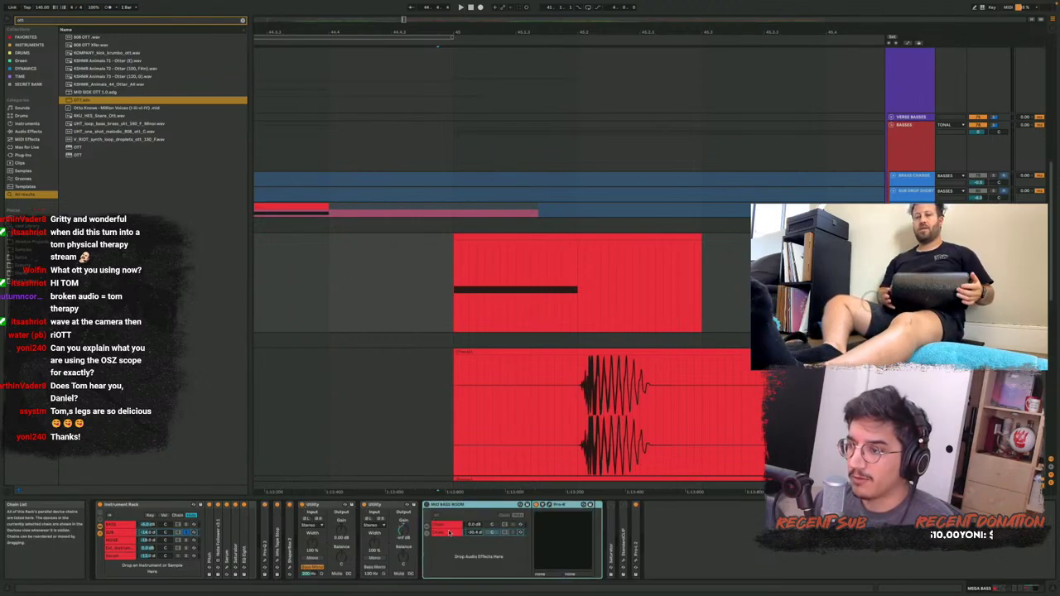
left_click(550, 507)
left_click(551, 507)
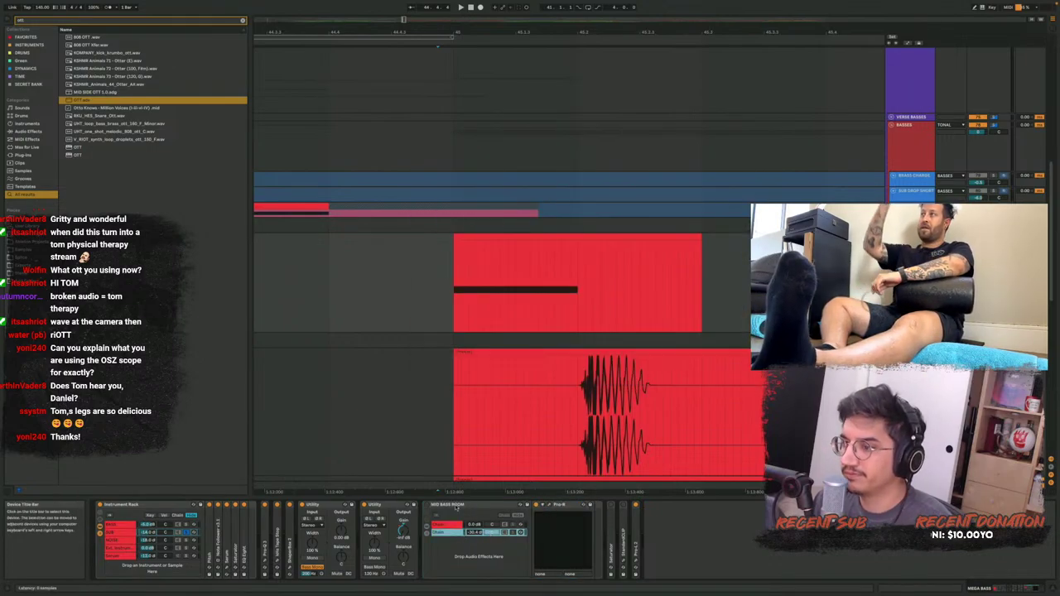
double_click(427, 506)
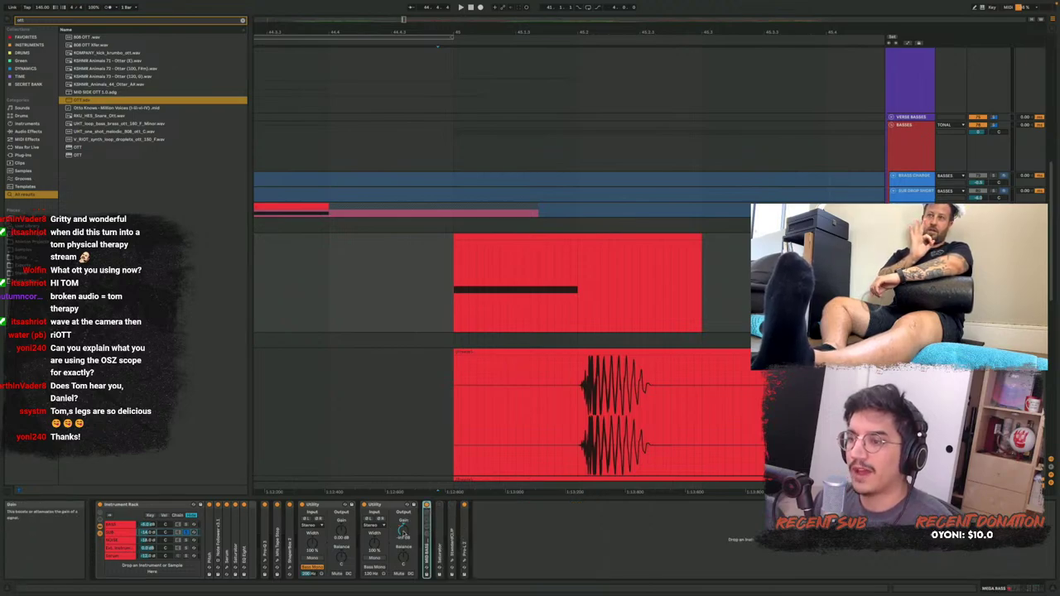
left_click(383, 505)
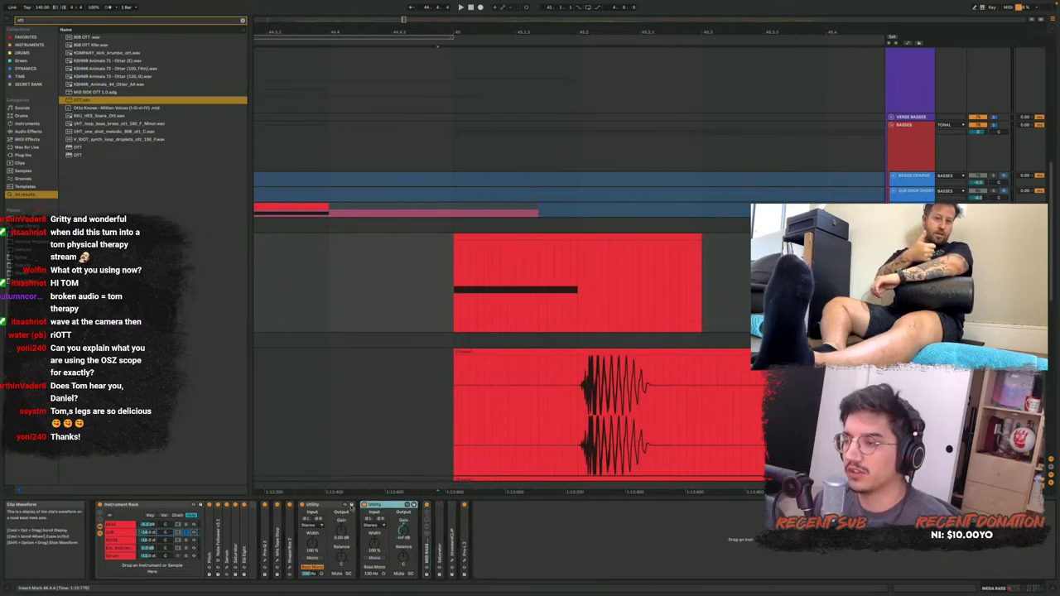
key("a")
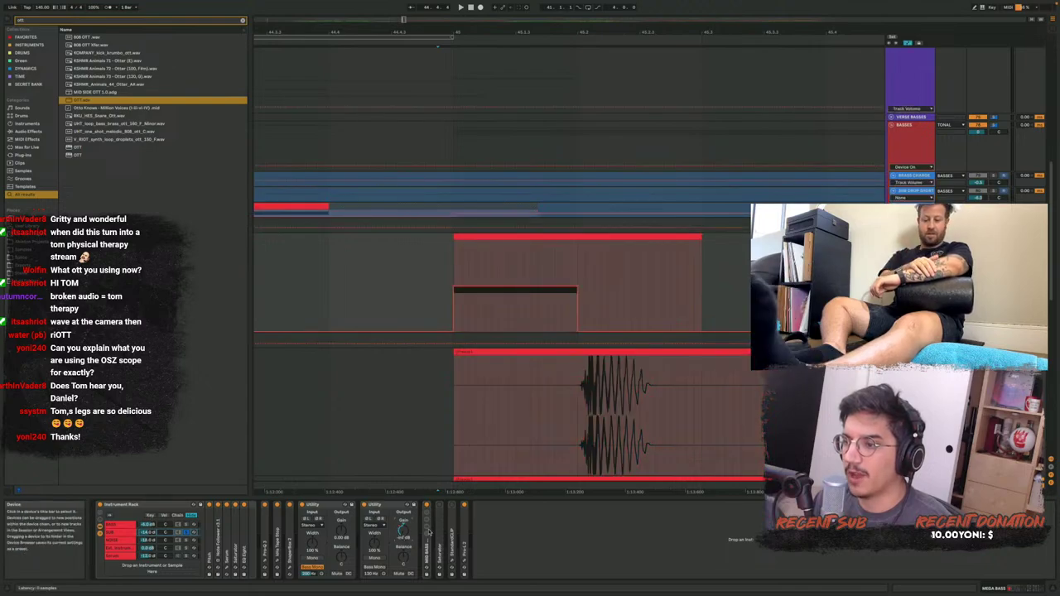
Examine the Pro-R reverb inside the MID BASS ROOM rack, collapse the rack, and expand the Saturator after it
double_click(426, 558)
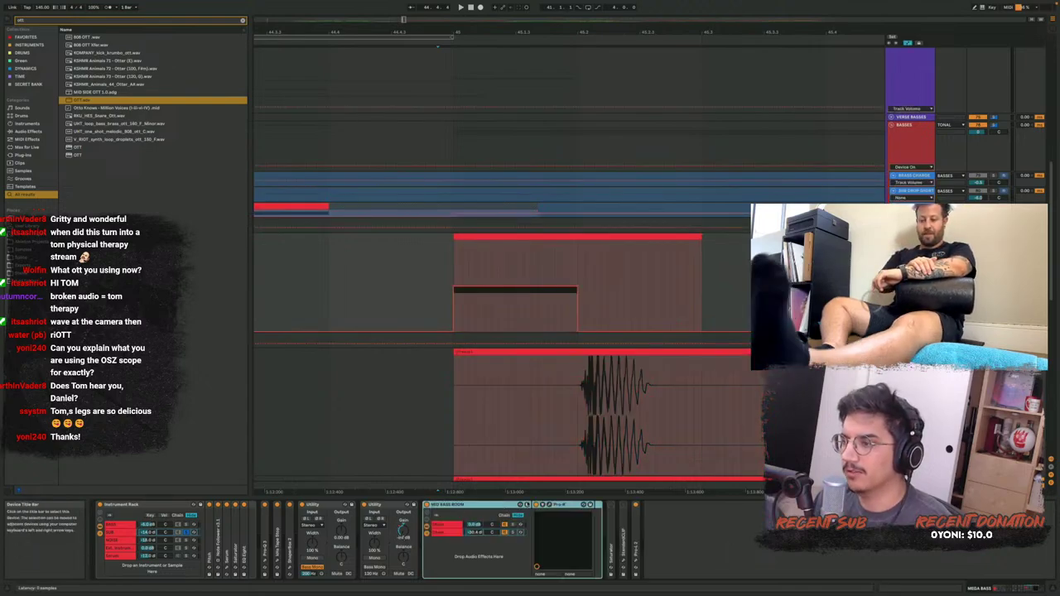
left_click(549, 505)
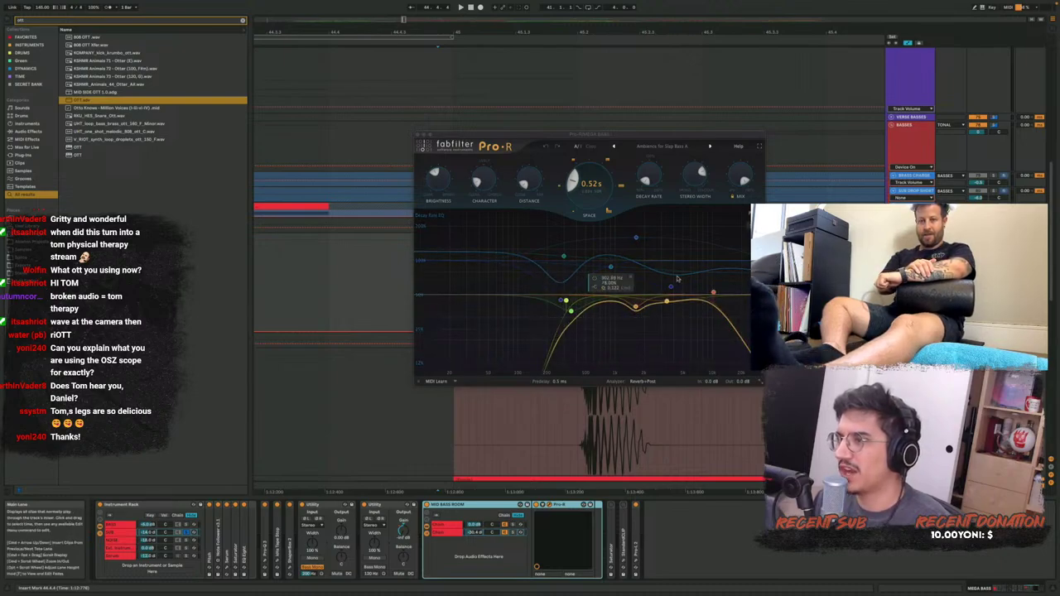
left_click(549, 505)
double_click(452, 505)
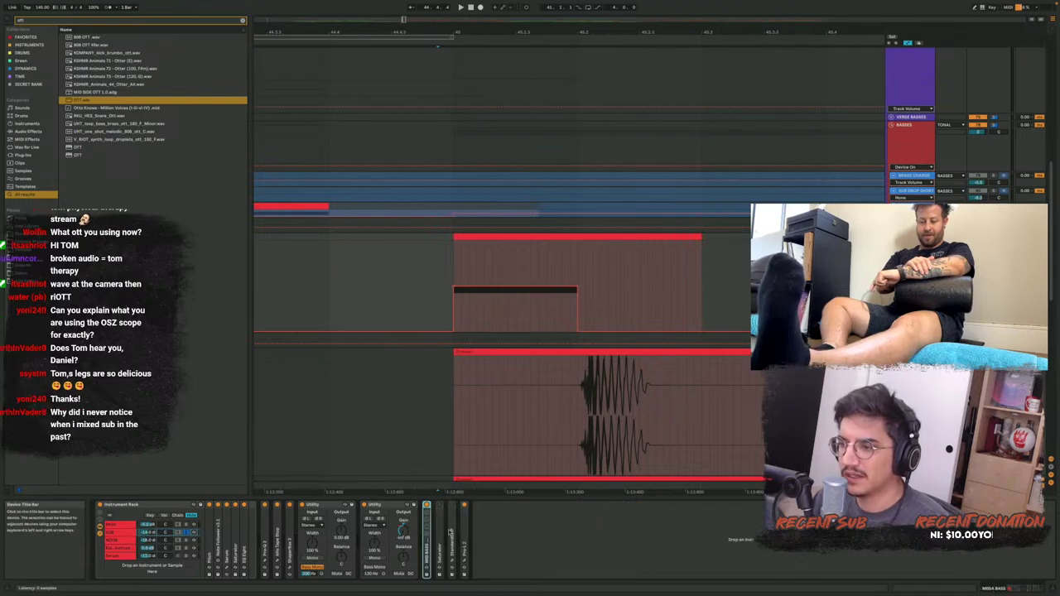
double_click(451, 531)
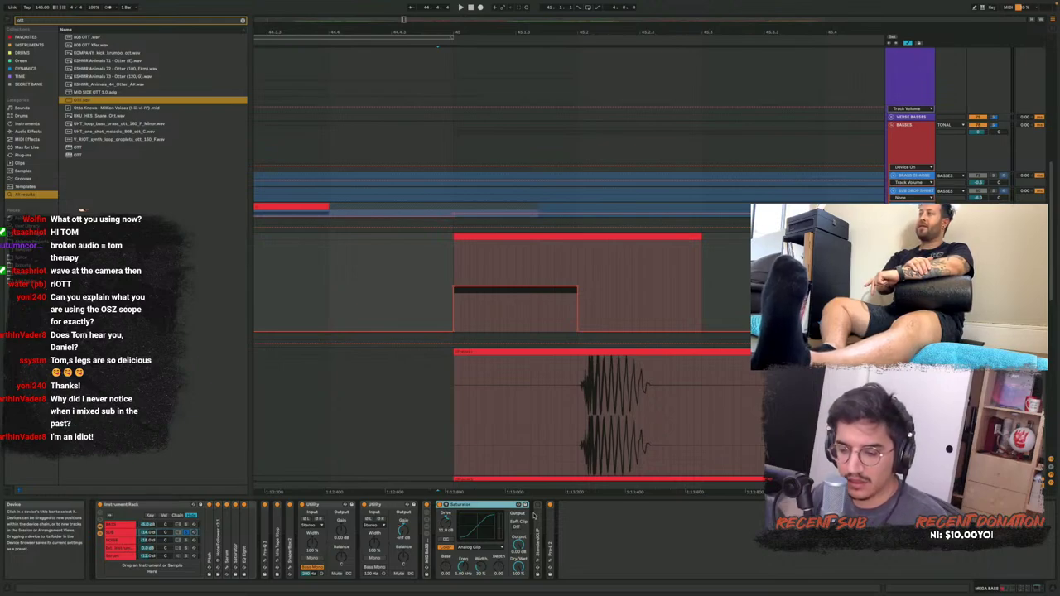
Unsolo the SUB chain, hide the automation, and play MEGA BASS from just before bar 45
key("space")
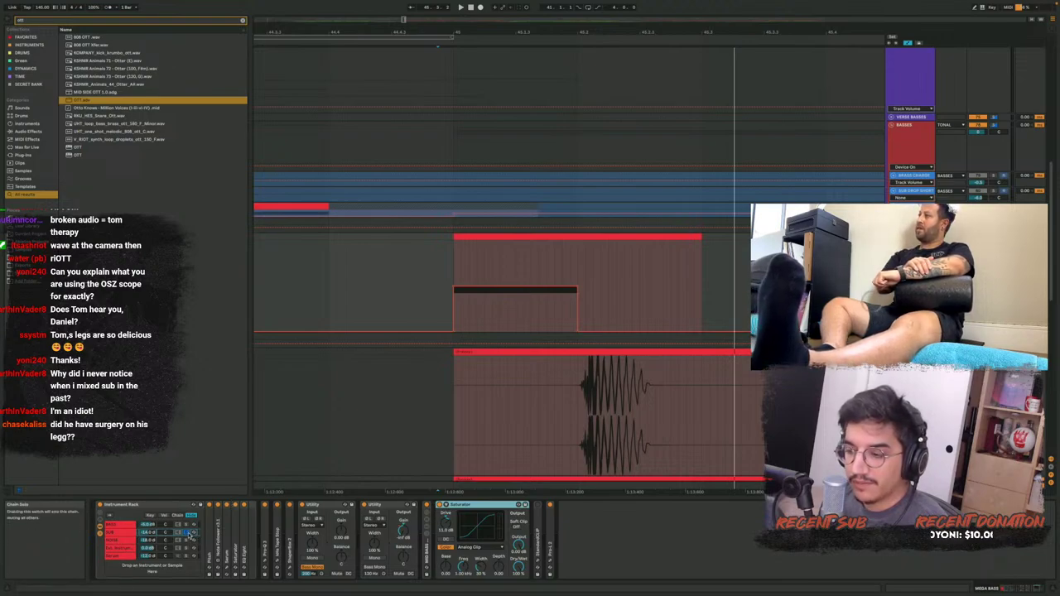
left_click(439, 256)
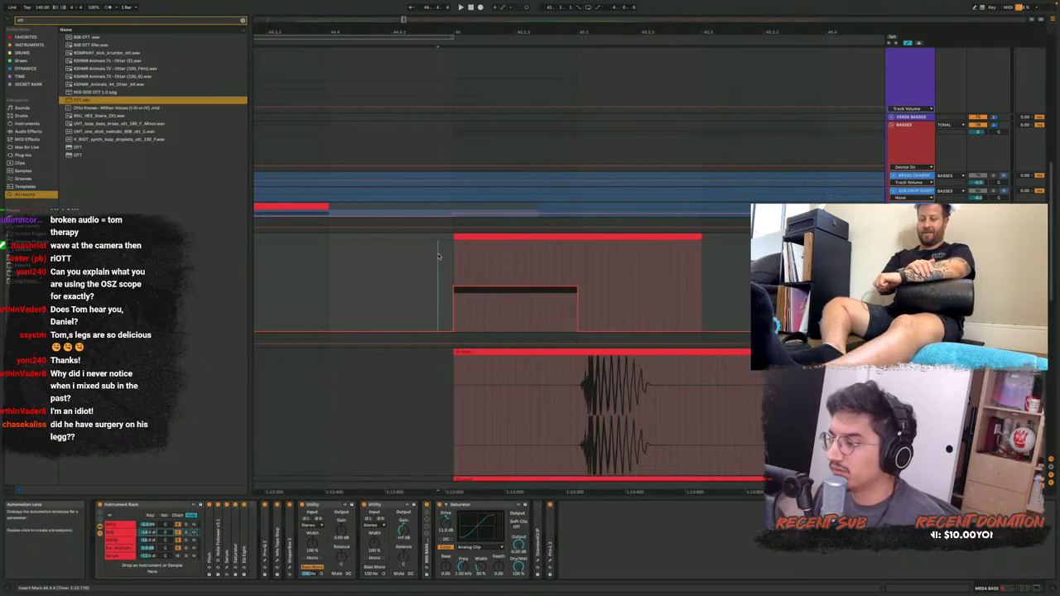
key("a")
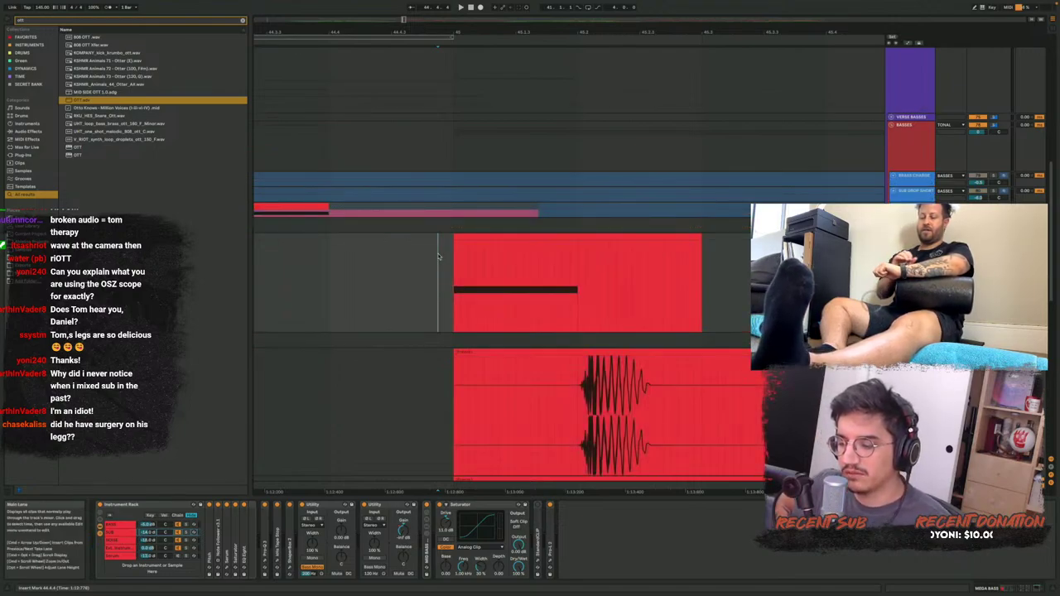
key("space")
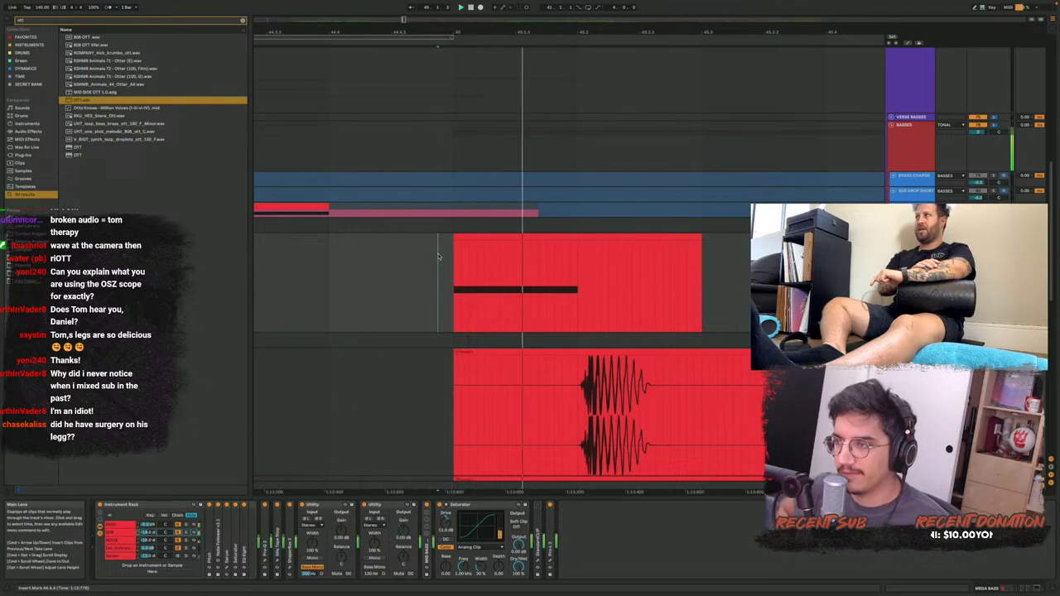
Examine the StandardCLIP and Pro-L 2 plug-in windows during playback and hide each one after viewing
double_click(542, 524)
left_click(544, 504)
key("space")
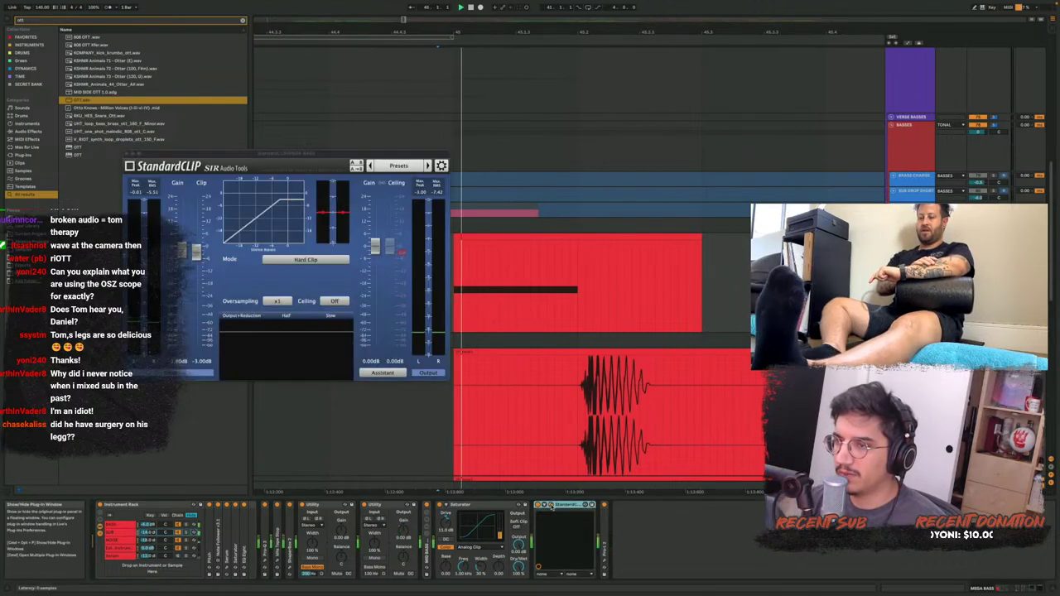
key("space")
left_click(551, 505)
double_click(568, 505)
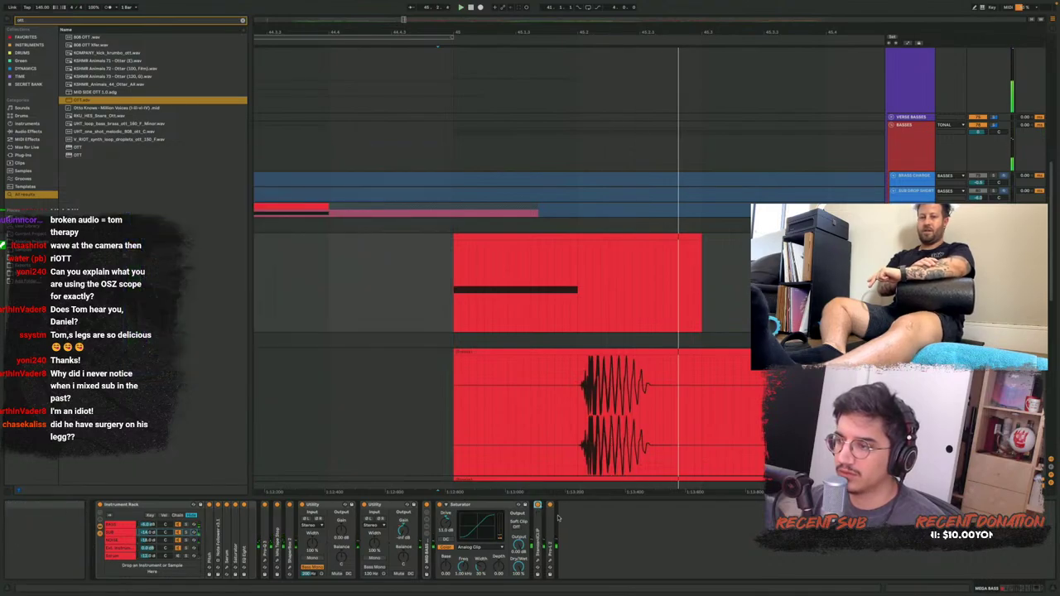
left_click(550, 560)
key("space")
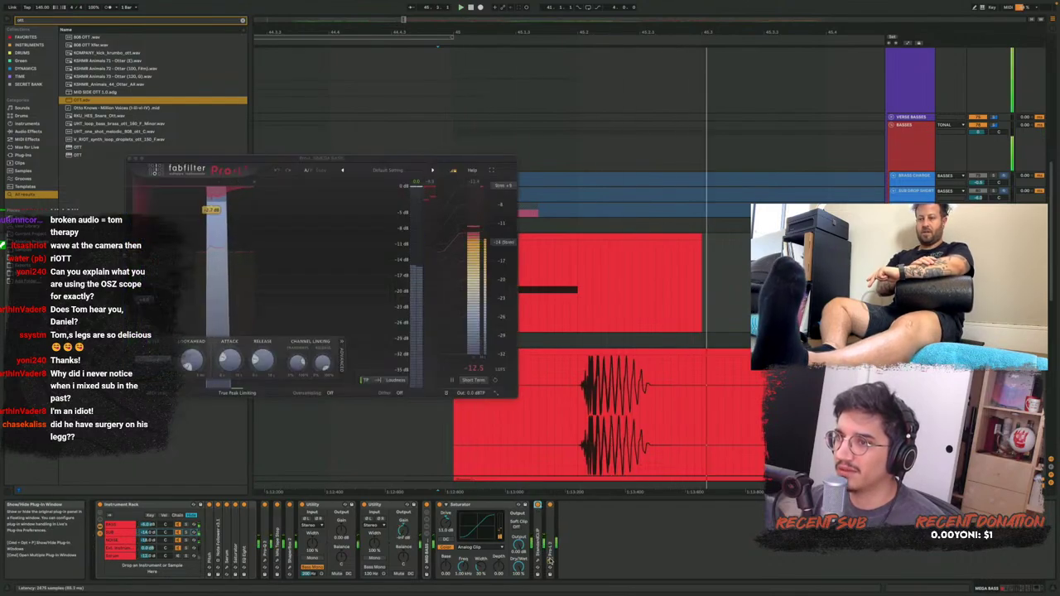
left_click(550, 562)
Select the WOMP BASS track to show its devices, and freeze the MEGA BASS and WOMP BASS tracks
left_click(486, 268)
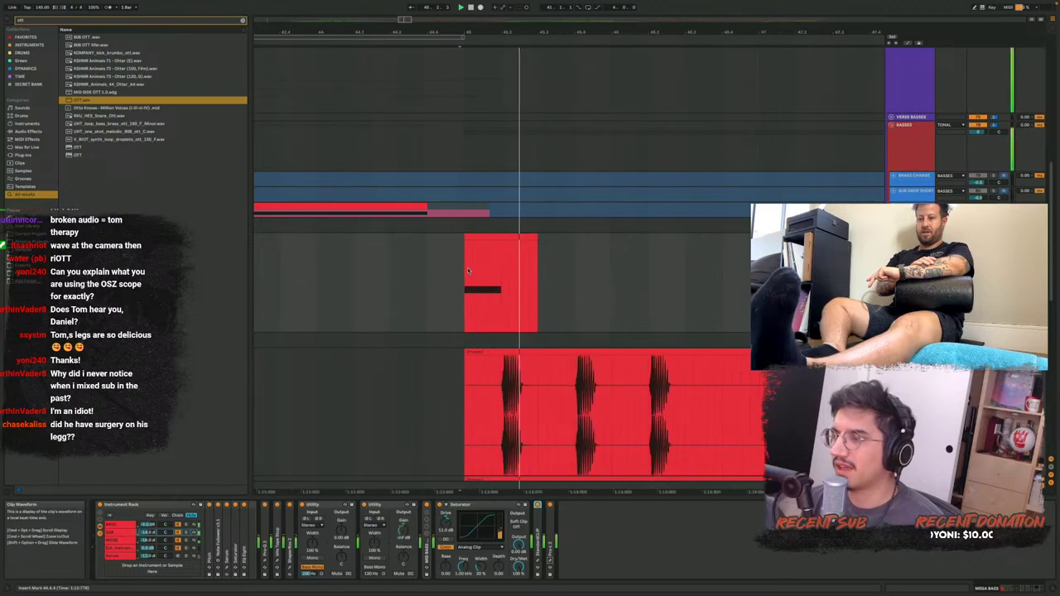
scroll(474, 277, "down", 3)
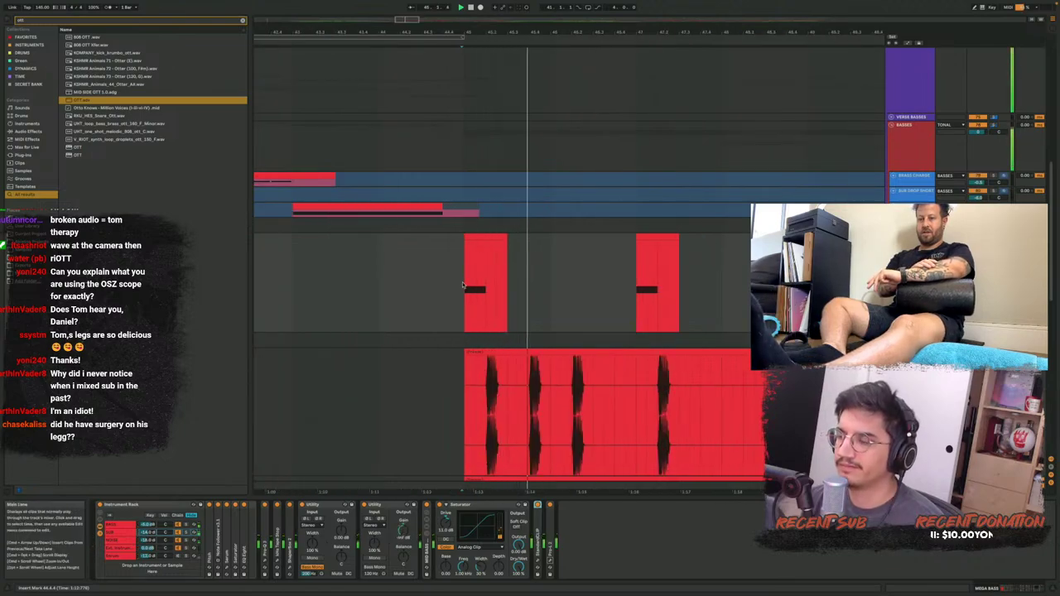
scroll(462, 284, "right", 3)
scroll(462, 284, "down", 3)
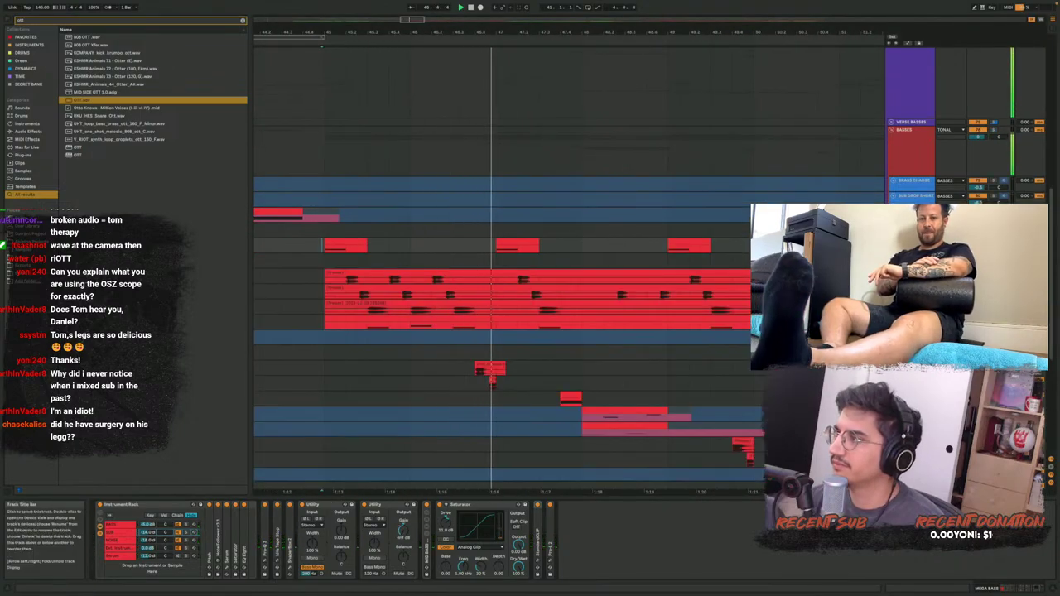
left_click(911, 307)
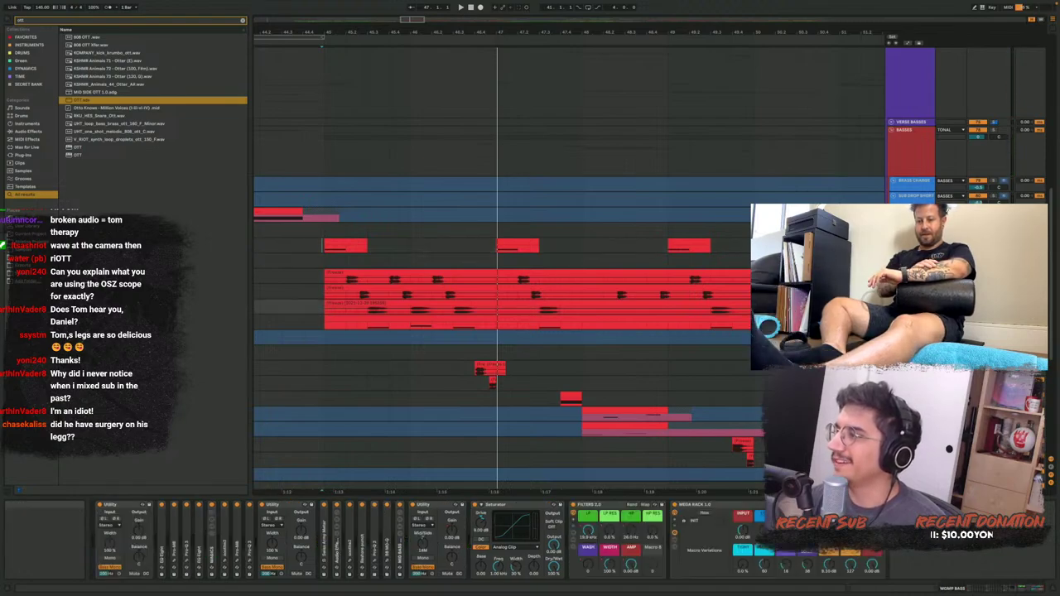
key("super+alt+shift+f")
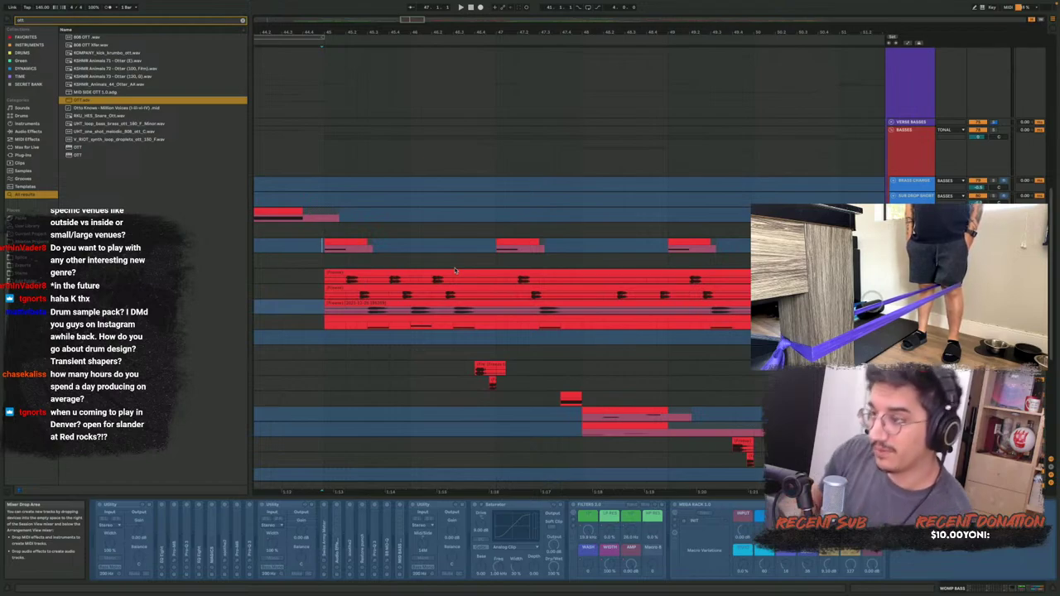
Play the SUB FUN clip just before bar 48 with its track soloed
scroll(455, 270, "down", 5)
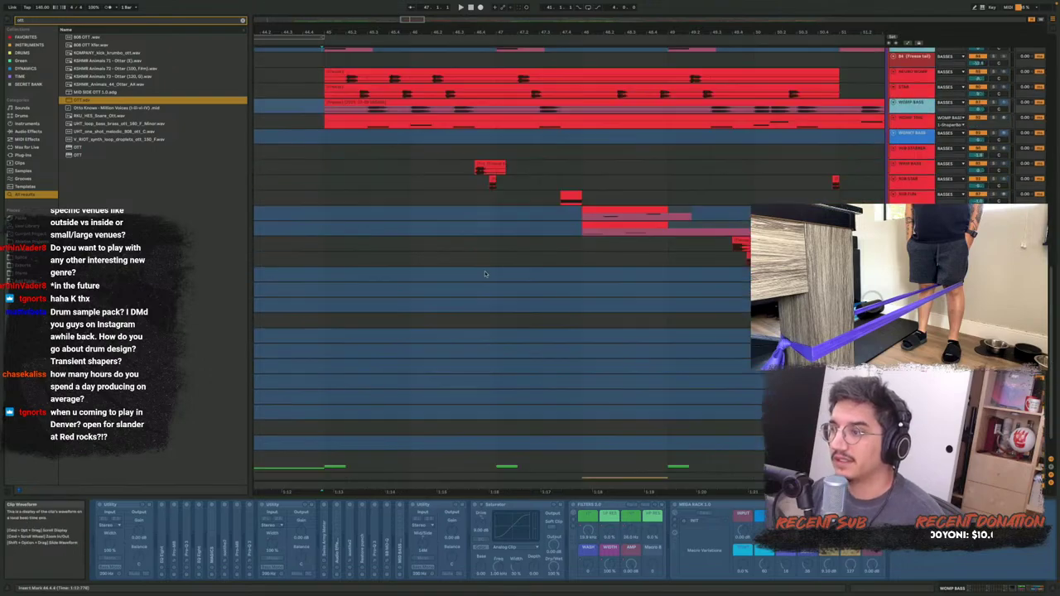
left_click(565, 196)
key("space")
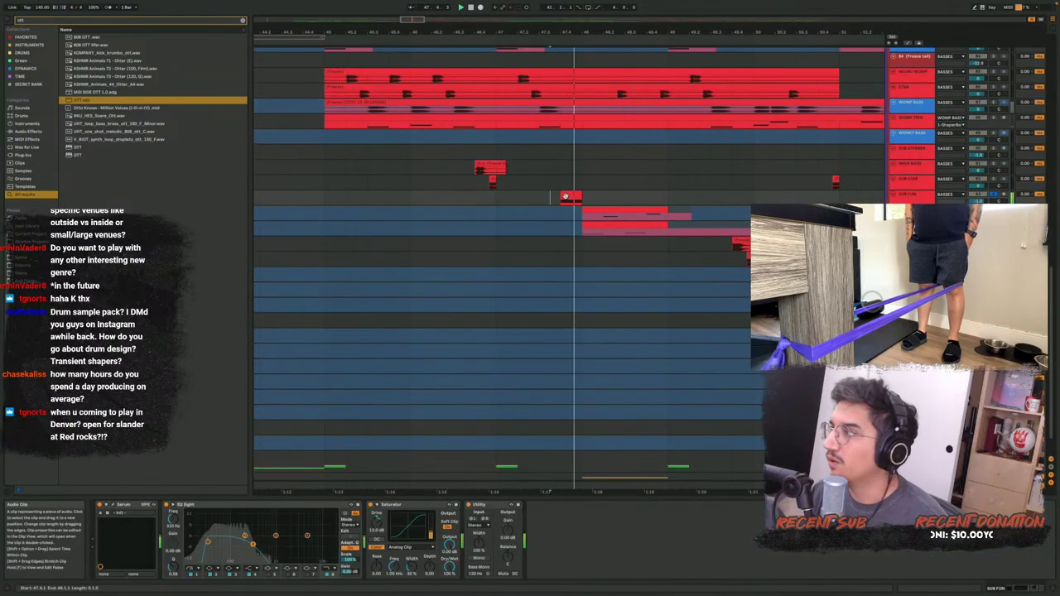
Find the WONKY BASS clips after bar 117, enlarge the track, and play it soloed from around bar 121
scroll(565, 197, "right", 2)
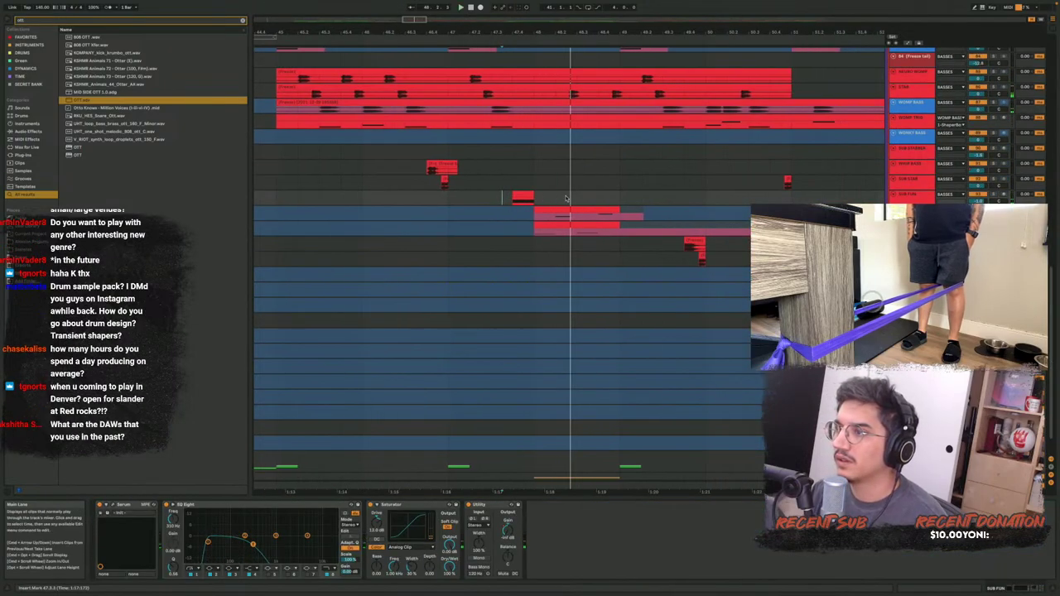
scroll(547, 201, "right", 5)
scroll(509, 203, "down", 2)
scroll(476, 213, "down", 5)
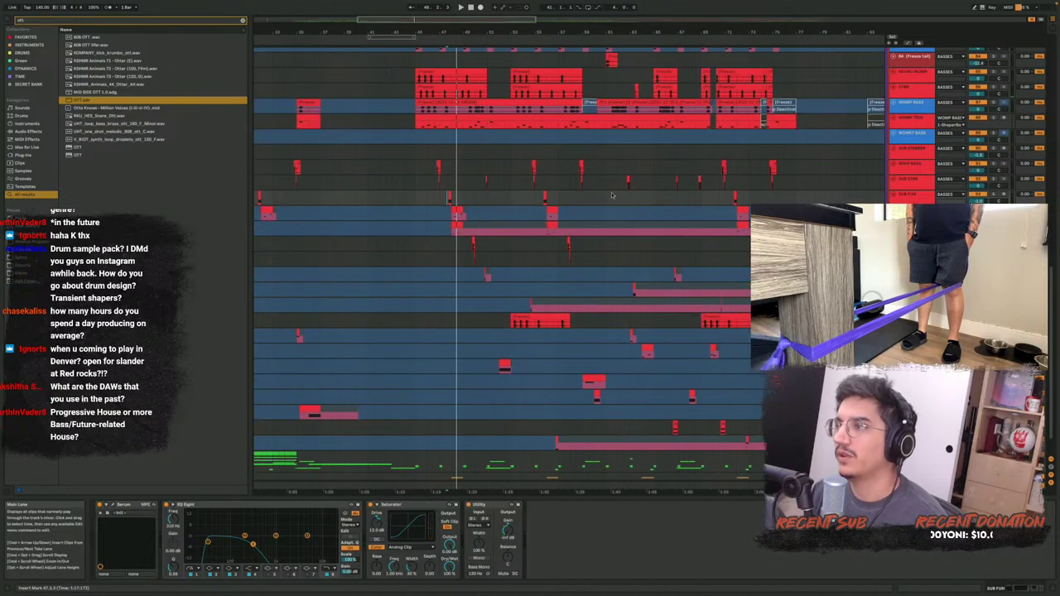
scroll(497, 207, "right", 8)
left_click(558, 139)
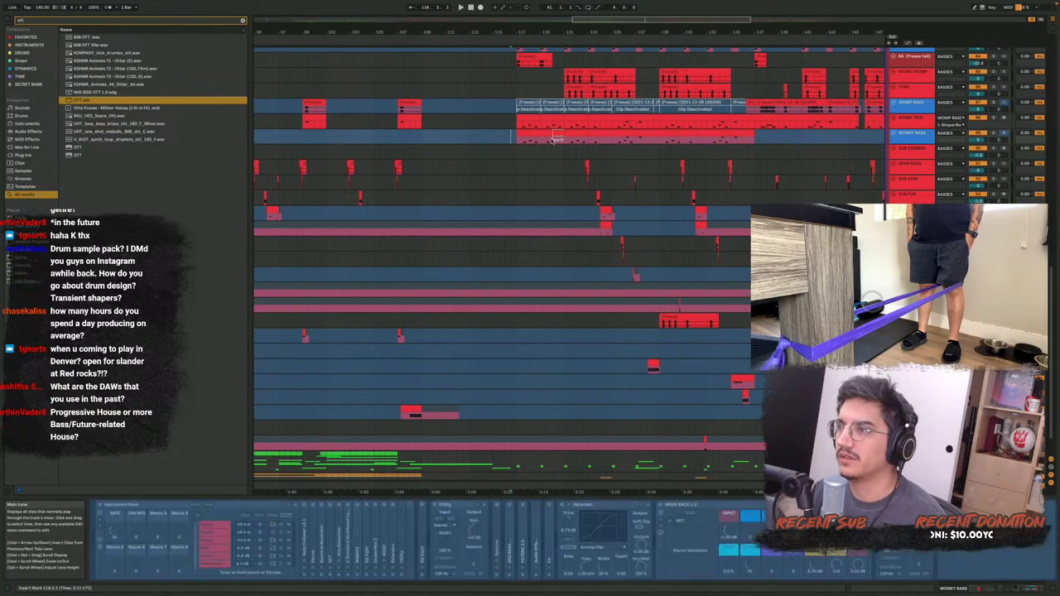
scroll(576, 165, "up", 3)
key("space")
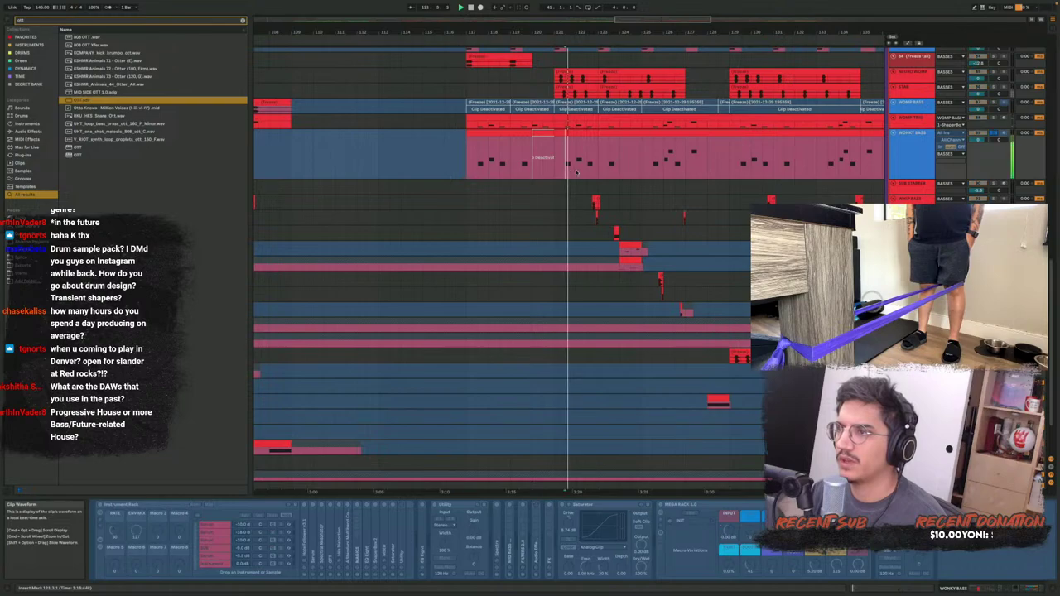
Unfreeze the WONKY BASS track and play it from around bar 121 with its Instrument Rack shown
scroll(577, 172, "right", 1)
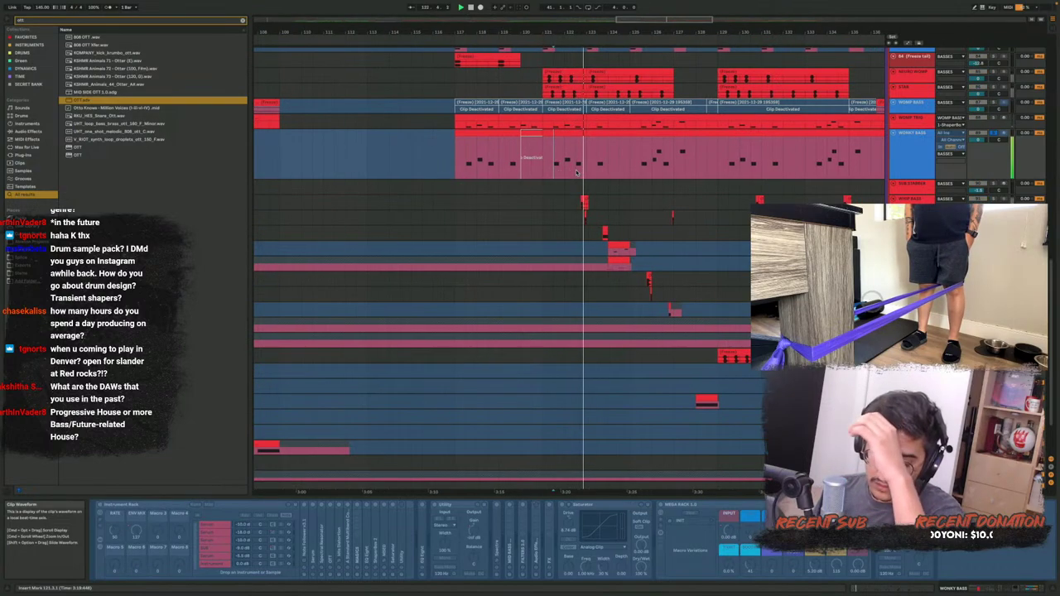
scroll(800, 143, "left", 3)
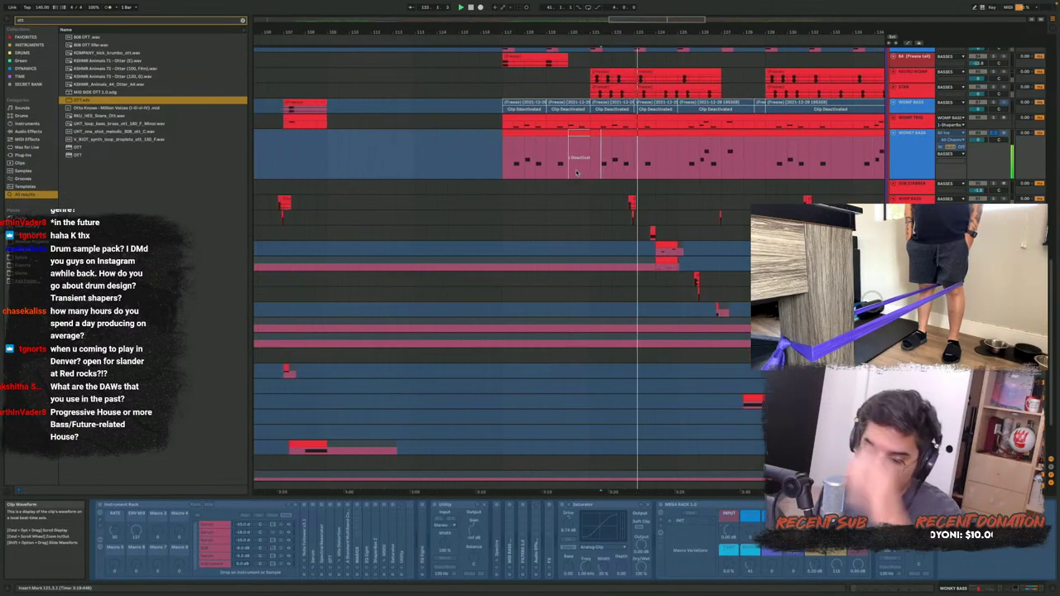
right_click(922, 156)
left_click(940, 219)
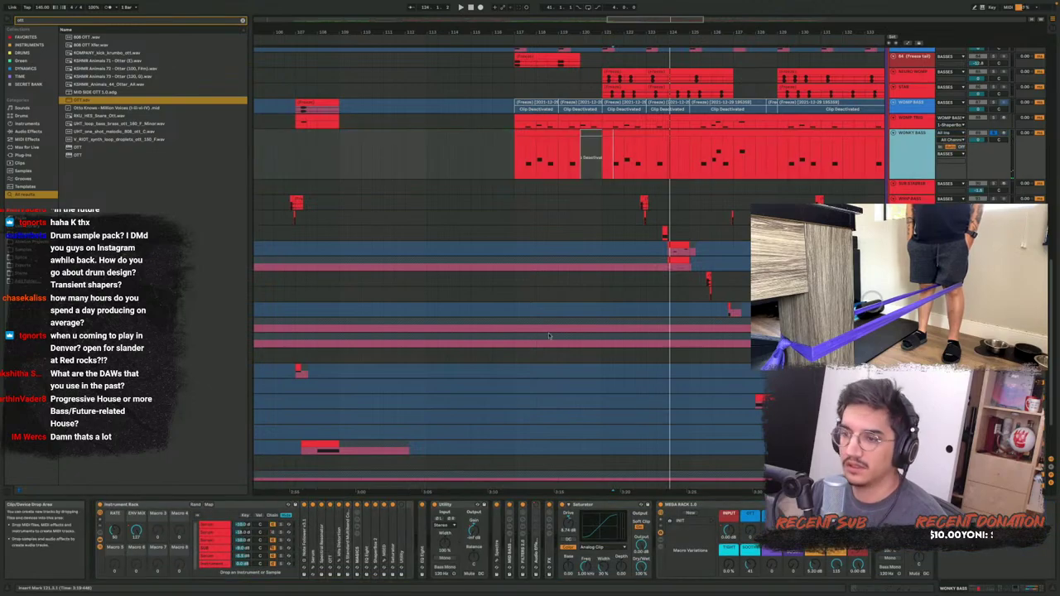
key("space")
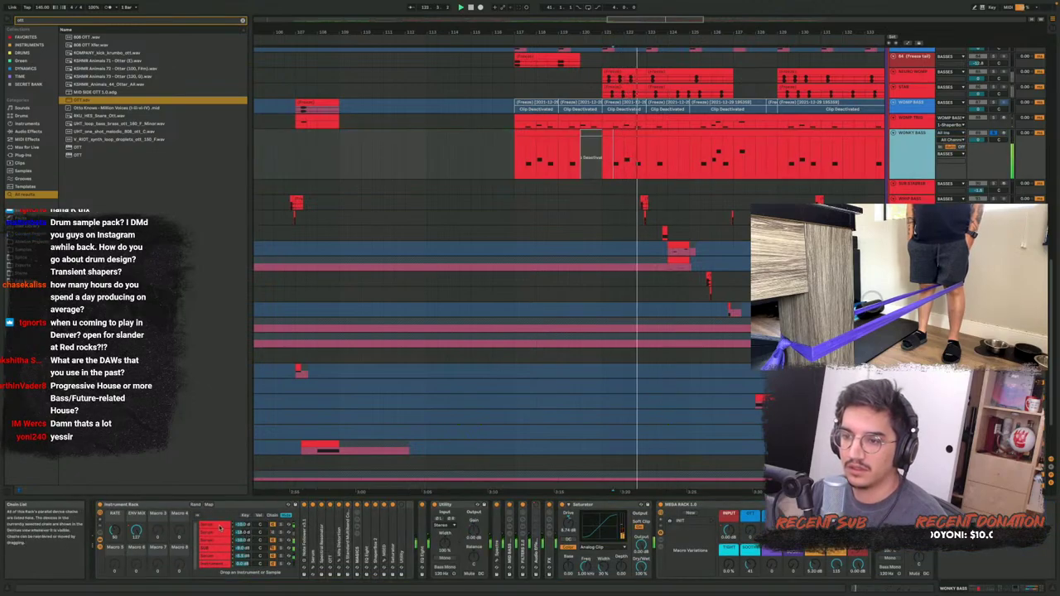
Stop playback and fold the Utility and Saturator devices on WONKY BASS, leaving MEGA RACK 1.0 unfolded with its macros shown
key("space")
left_click(219, 527)
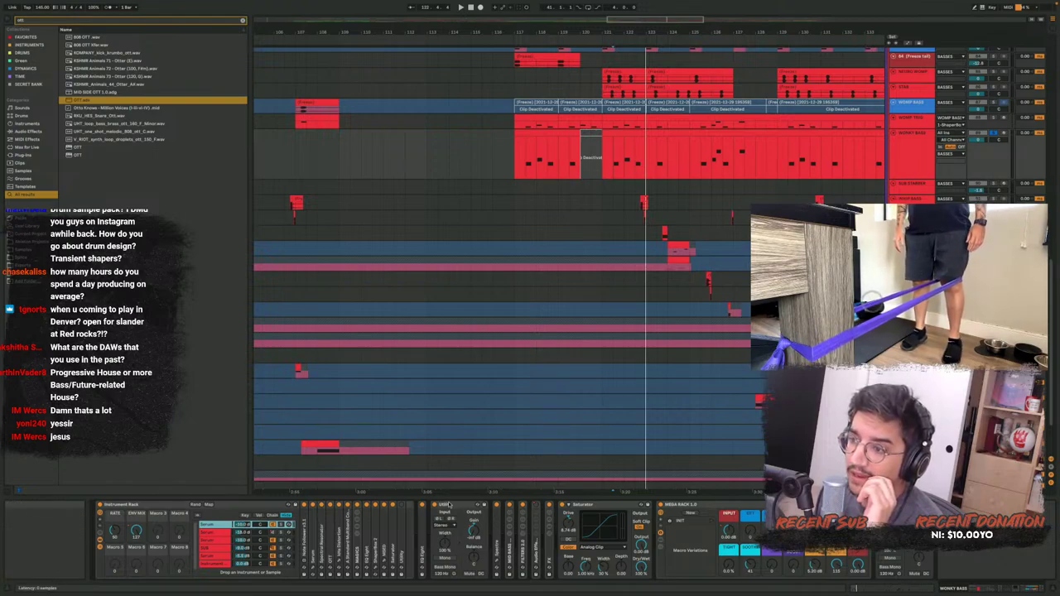
double_click(448, 505)
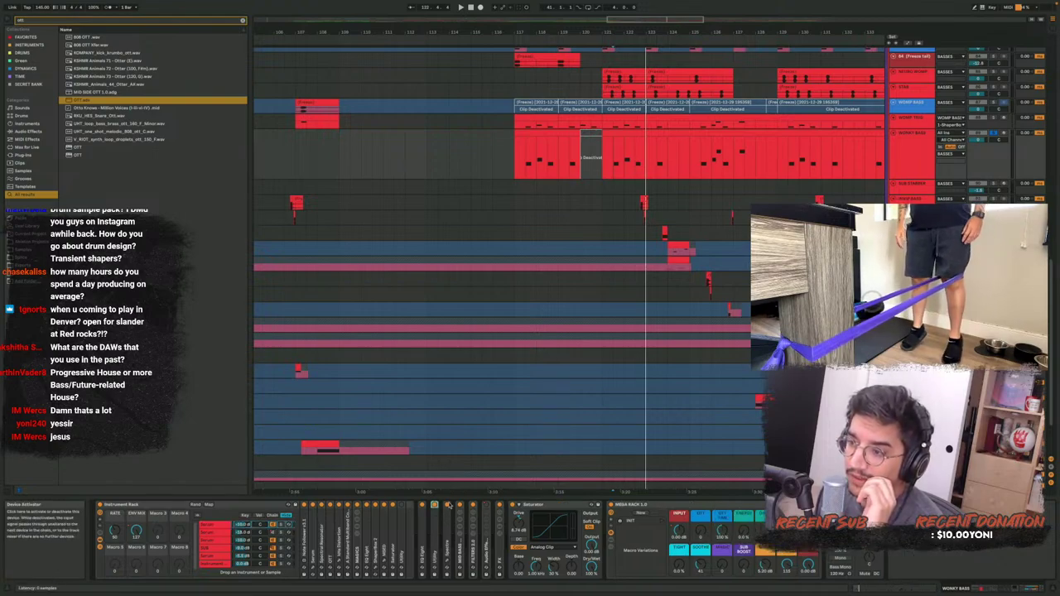
double_click(570, 505)
double_click(570, 506)
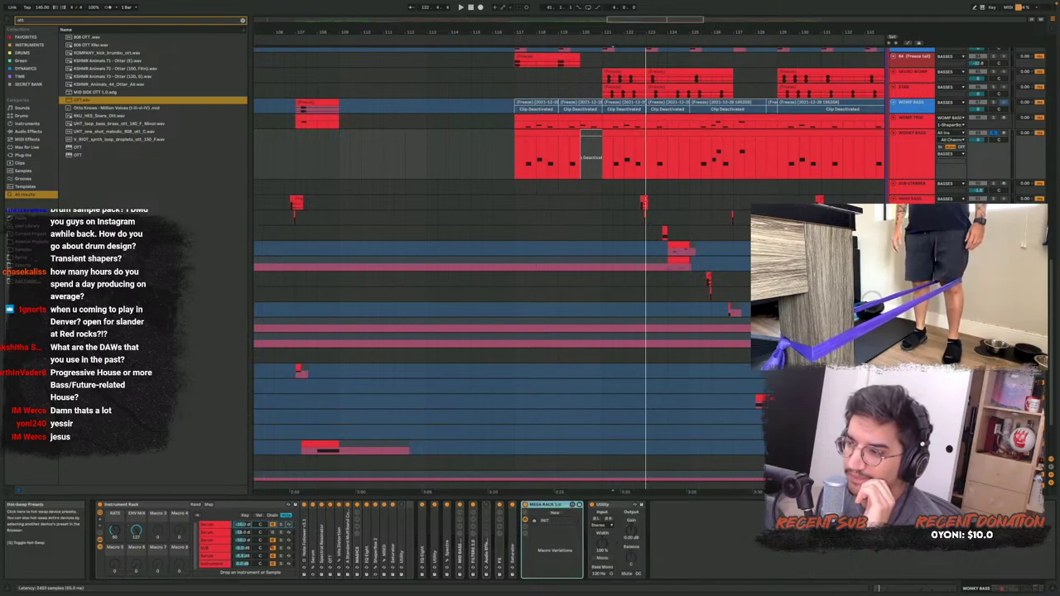
left_click(526, 512)
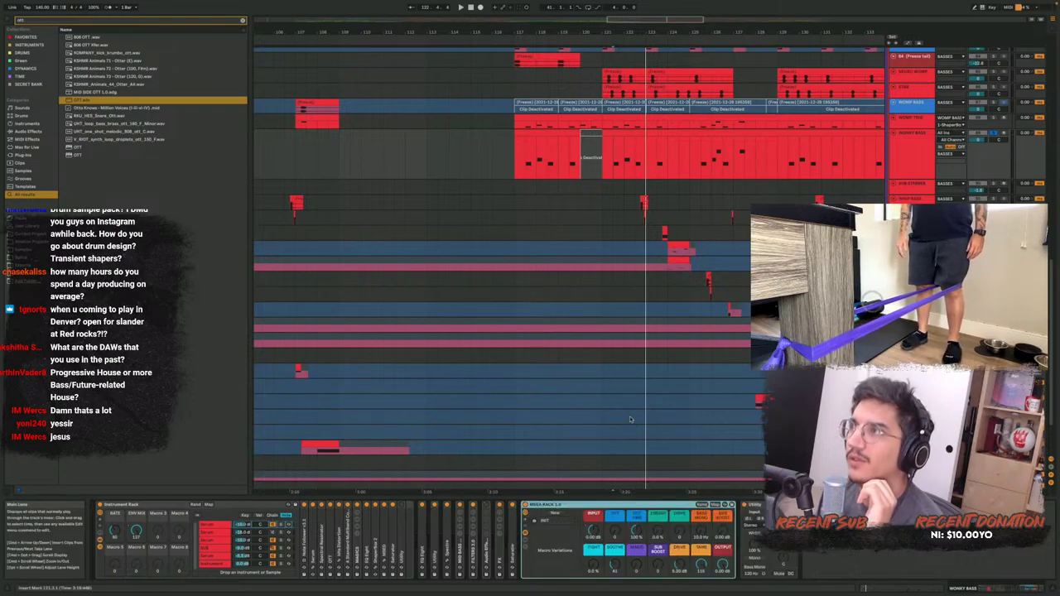
scroll(541, 222, "up", 3)
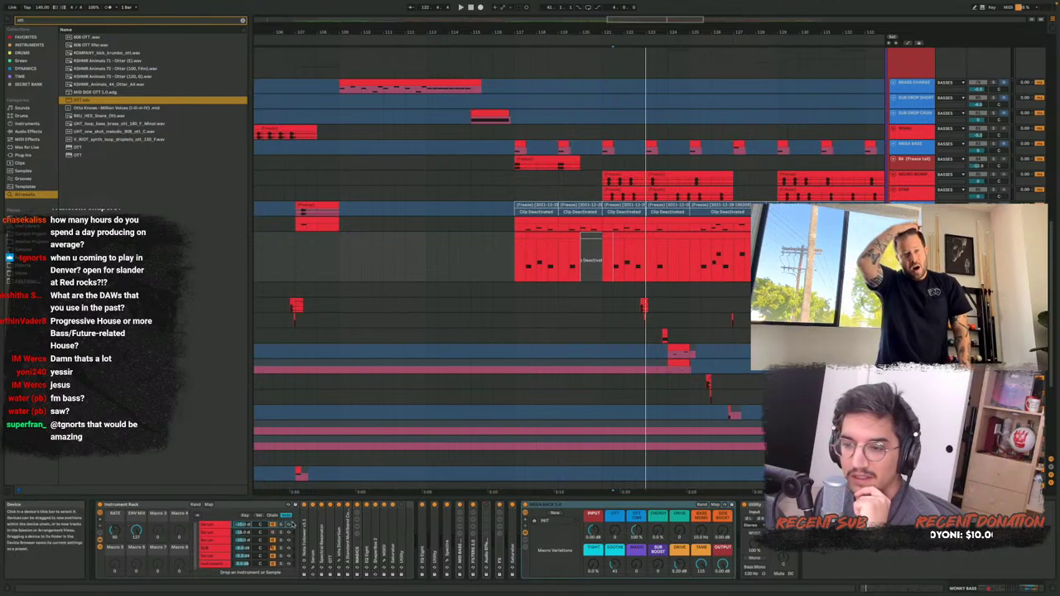
Solo the Instrument Rack's first Serum chain and play it with its Serum plug-in window open
left_click(289, 524)
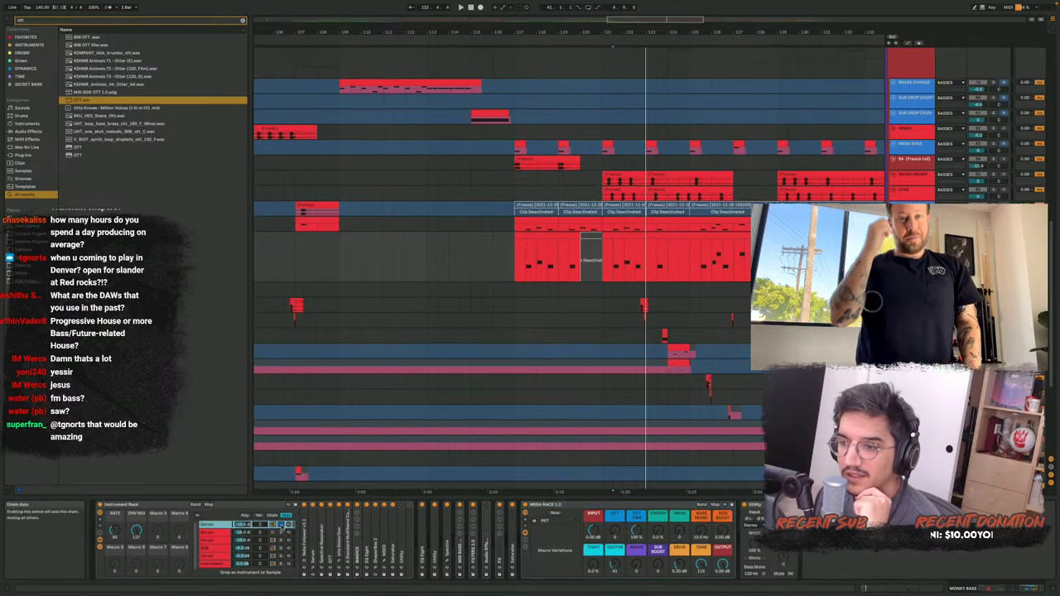
key("space")
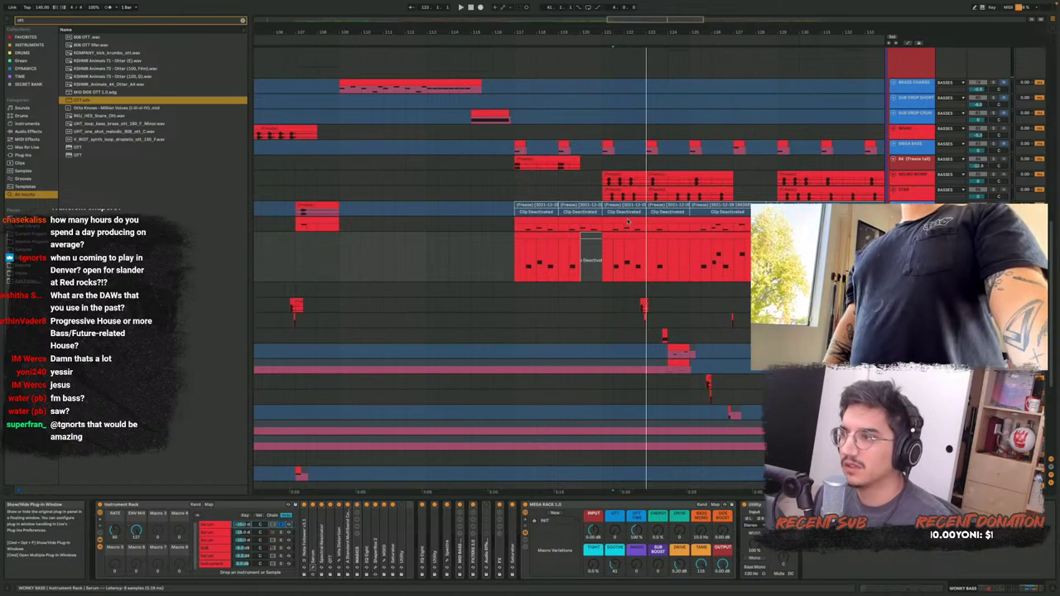
key("space")
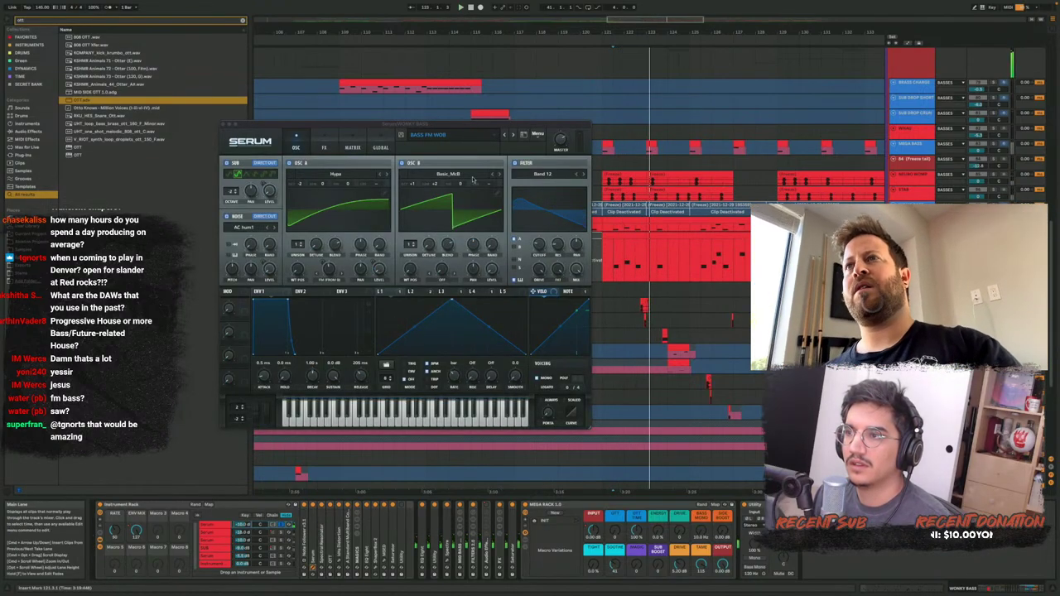
Audition the BASS FM WOB patch with oscillator B off and on and with its semitone tuning varied, moving the Serum window for visibility
left_click(411, 164)
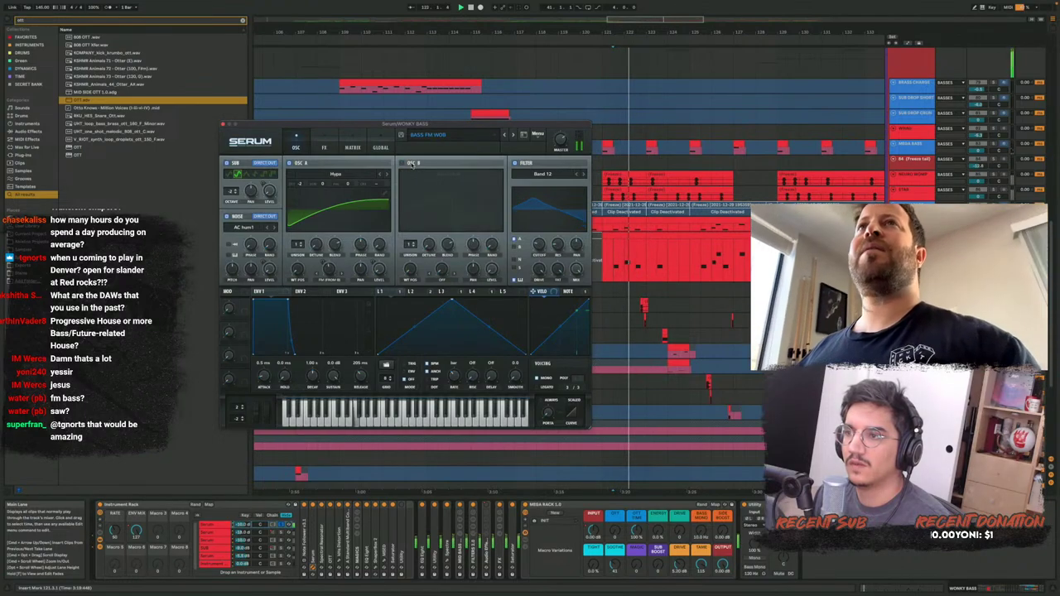
left_click(411, 164)
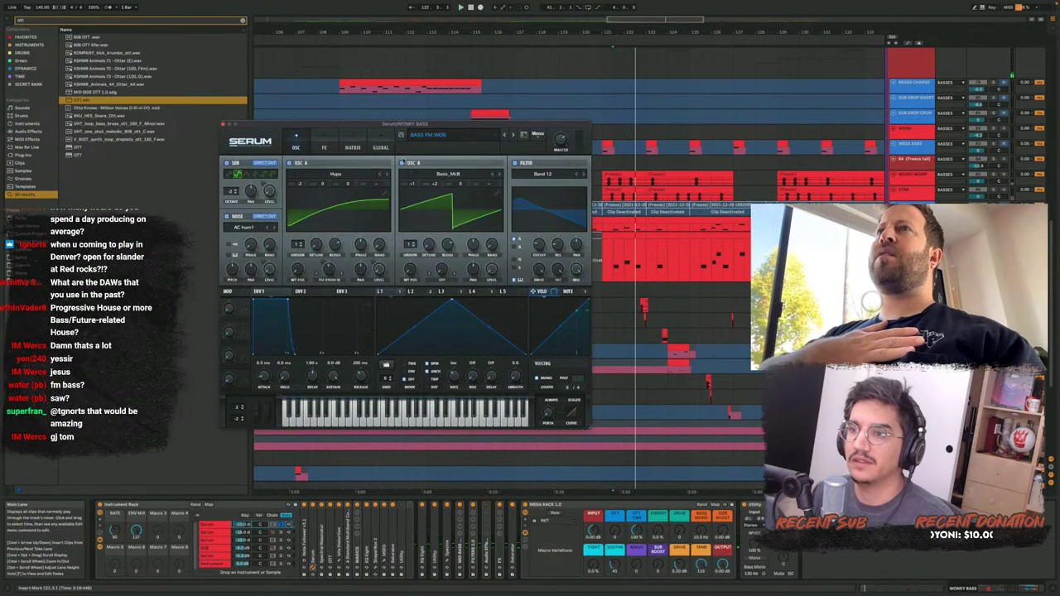
left_click_drag(387, 137, 506, 153)
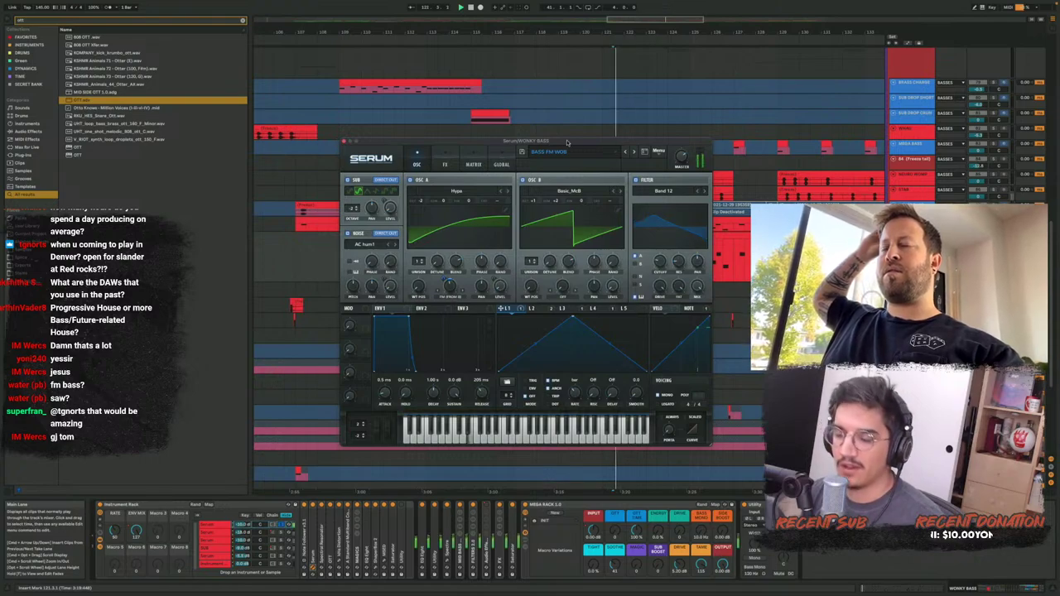
left_click_drag(568, 145, 601, 151)
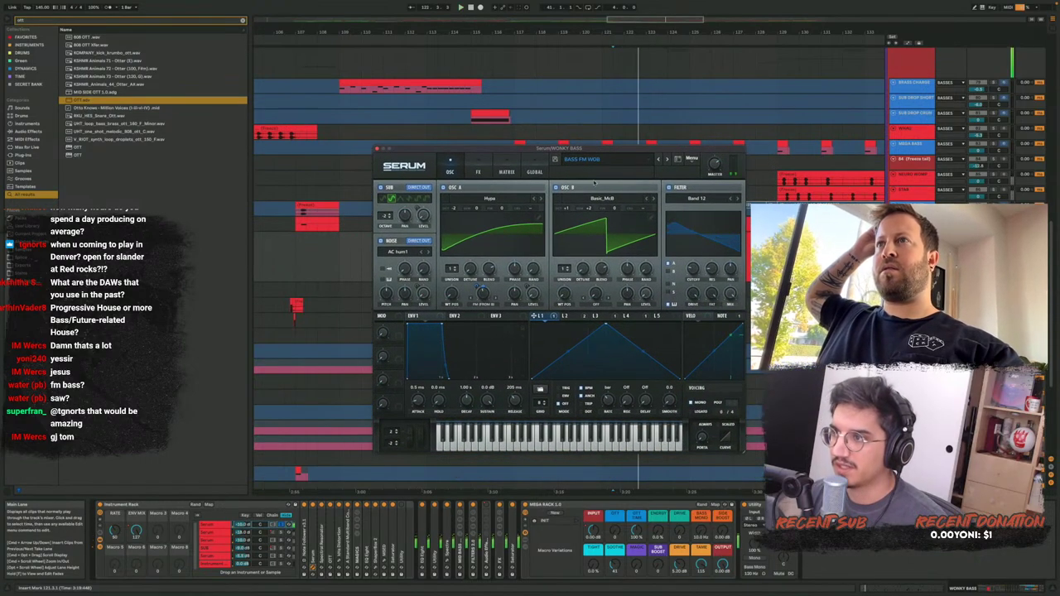
left_click_drag(590, 210, 590, 228)
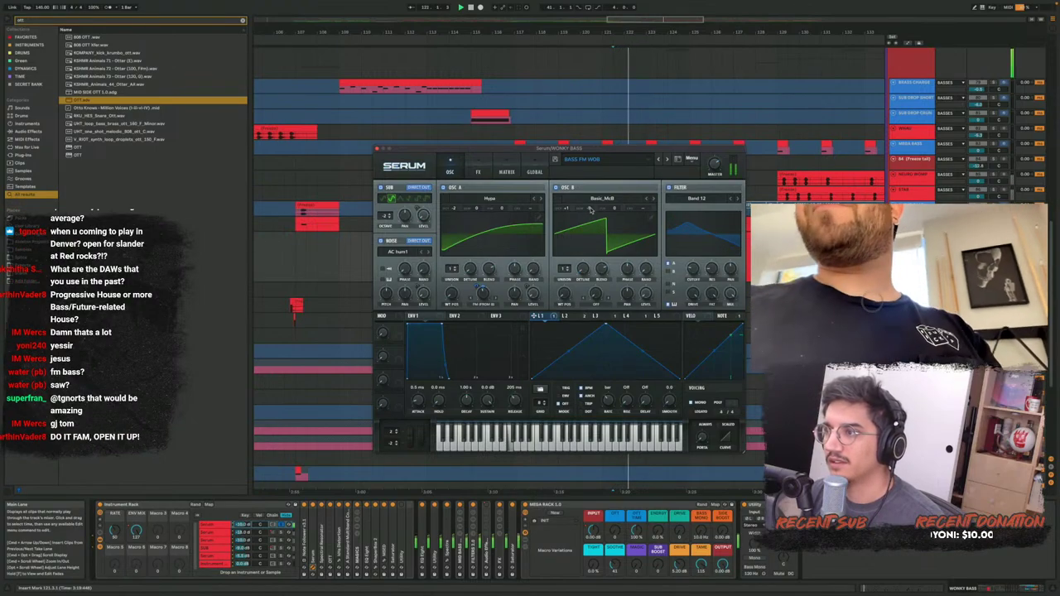
left_click_drag(591, 210, 597, 195)
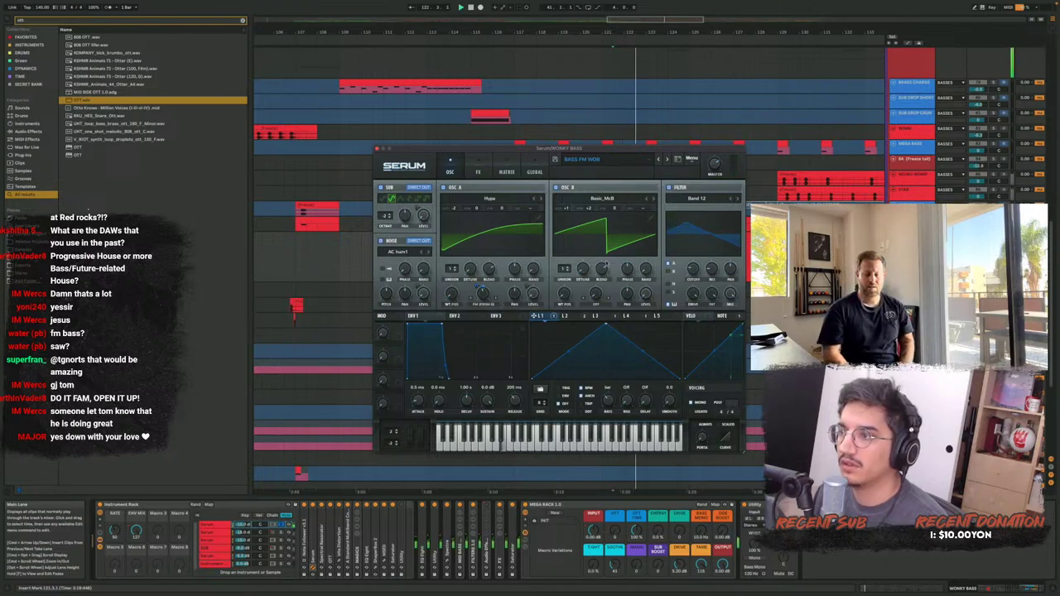
Set oscillator B's warp mode to Sync (No Window) and sweep its warp amount
left_click(598, 305)
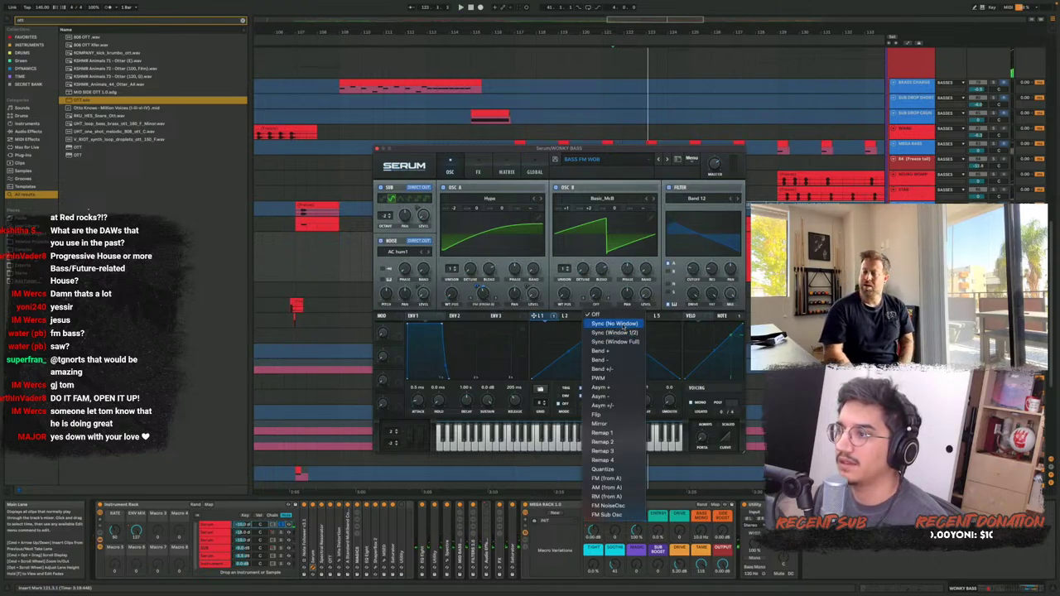
left_click(621, 326)
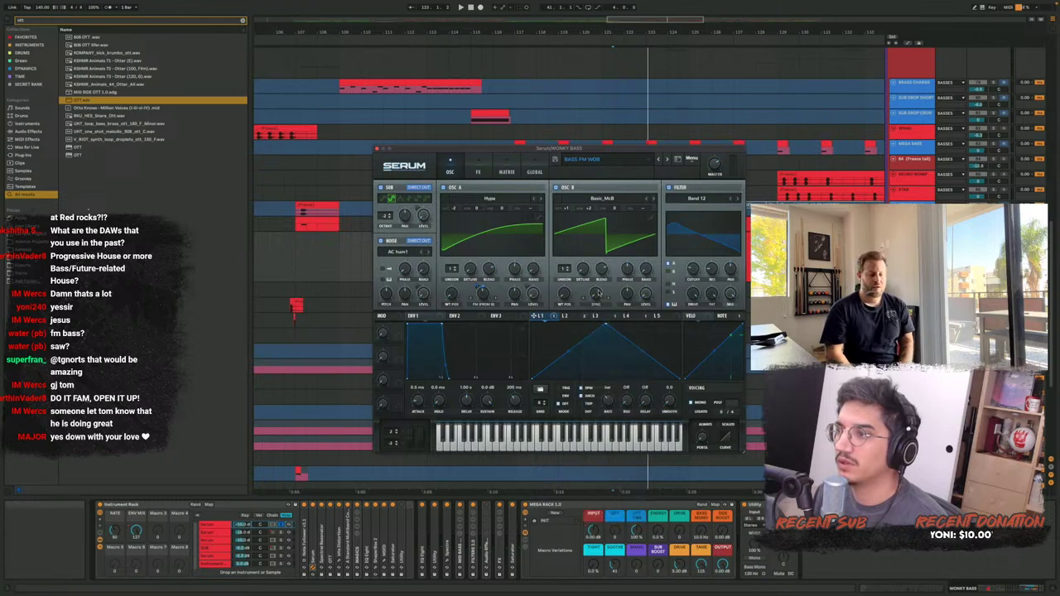
left_click_drag(595, 294, 621, 252)
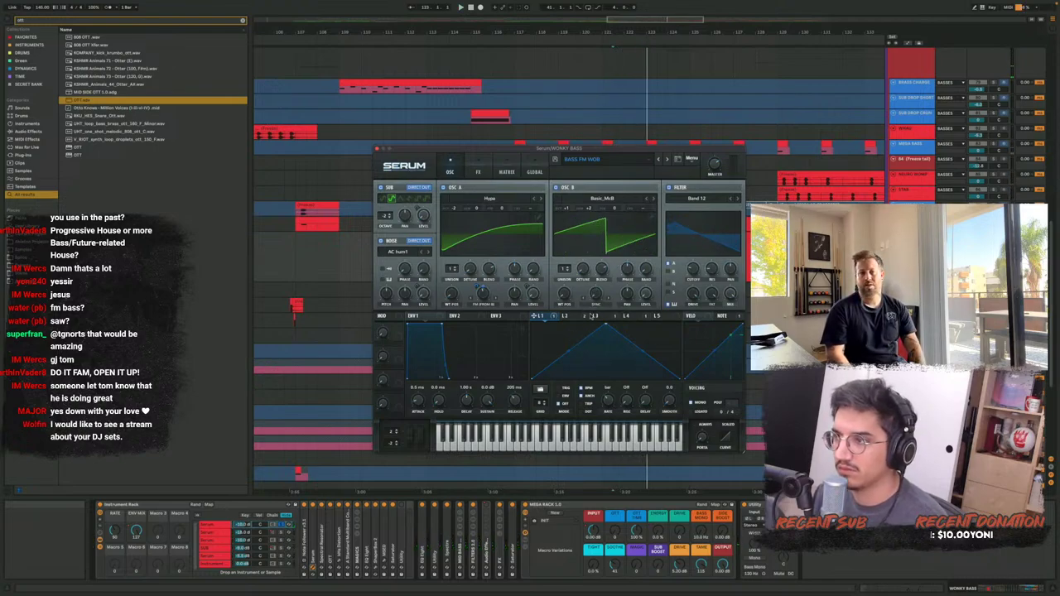
Set oscillator B's warp mode to Bend - and sweep the warp amount during playback
left_click(595, 306)
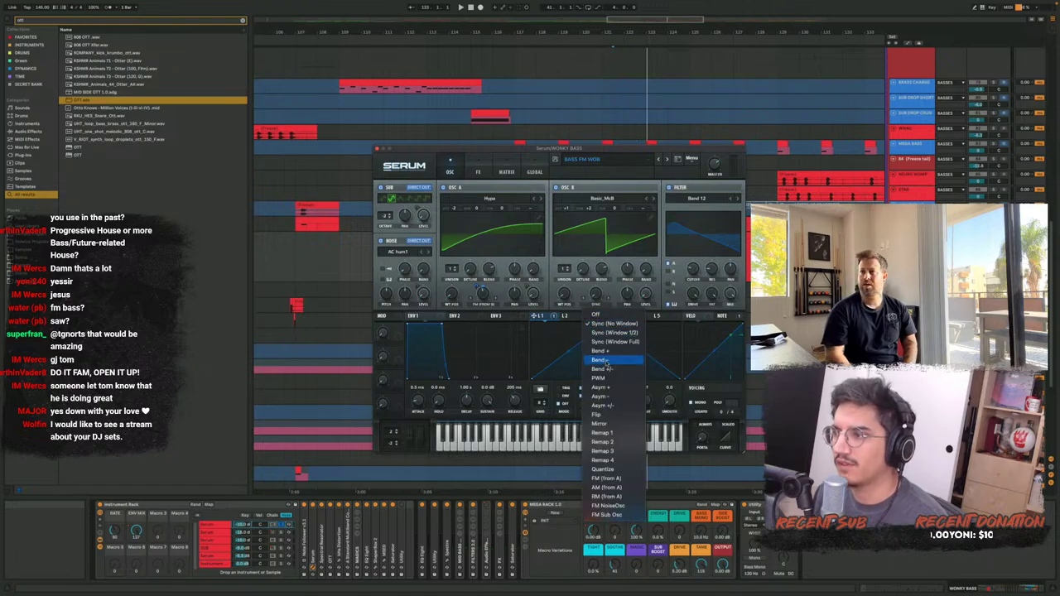
left_click(607, 359)
left_click(595, 306)
key("space")
left_click(596, 309)
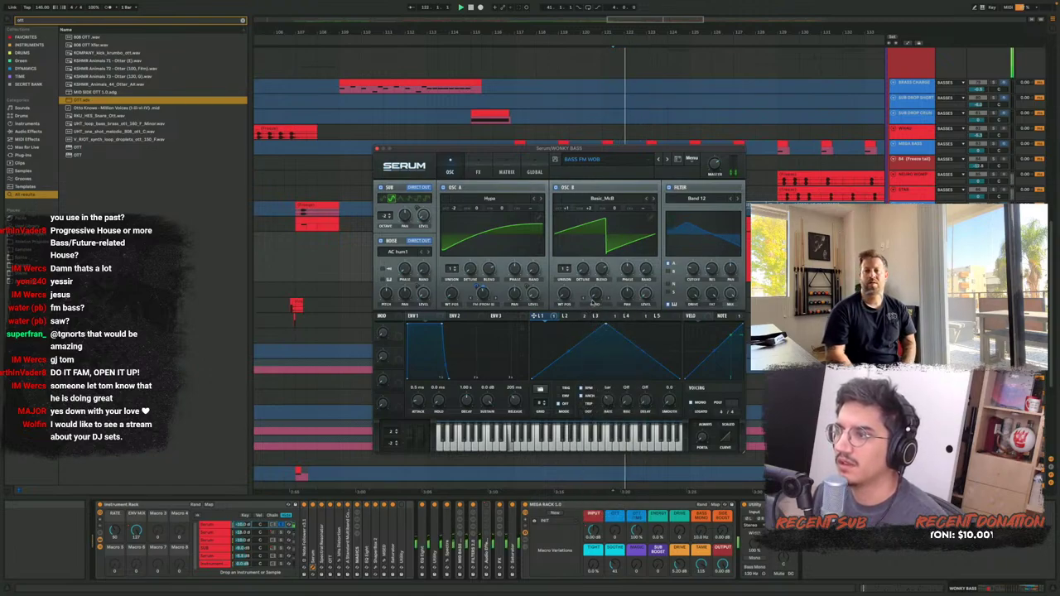
left_click_drag(596, 295, 640, 235)
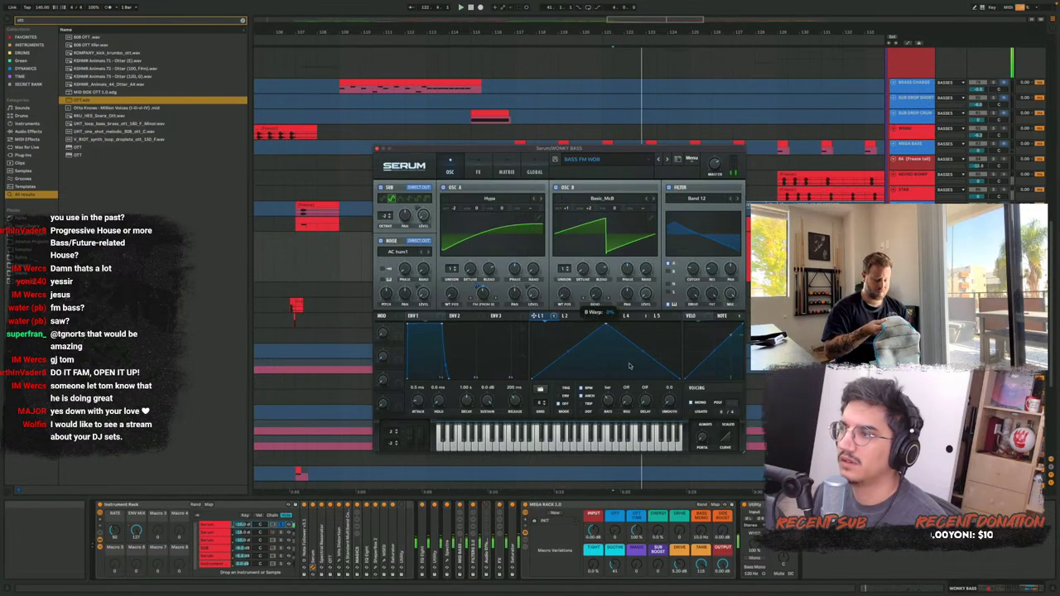
Set oscillator B's warp mode to Off and close the Serum window
left_click(599, 308)
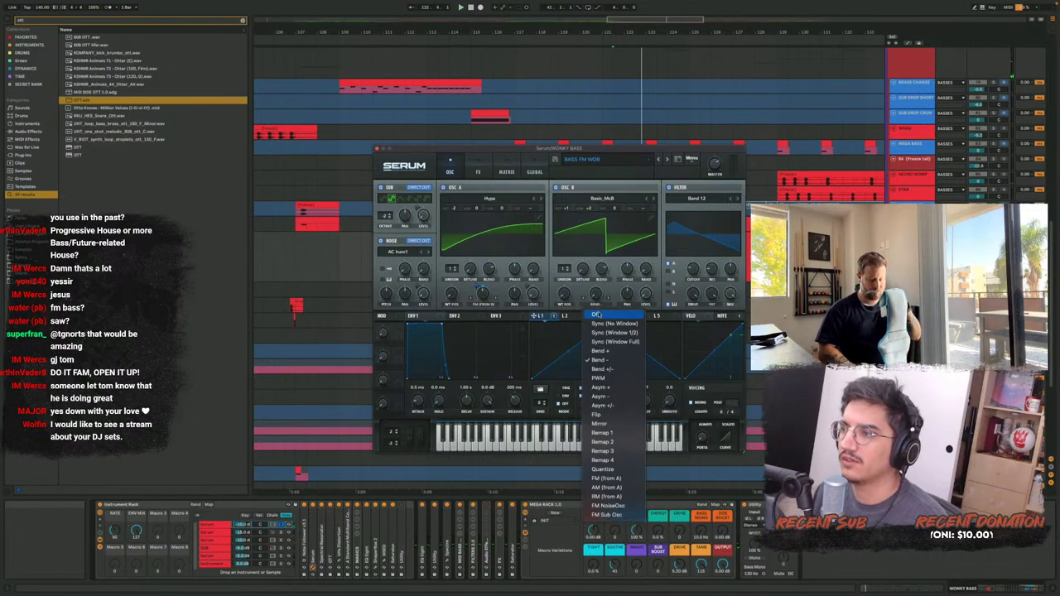
left_click(599, 313)
left_click(376, 149)
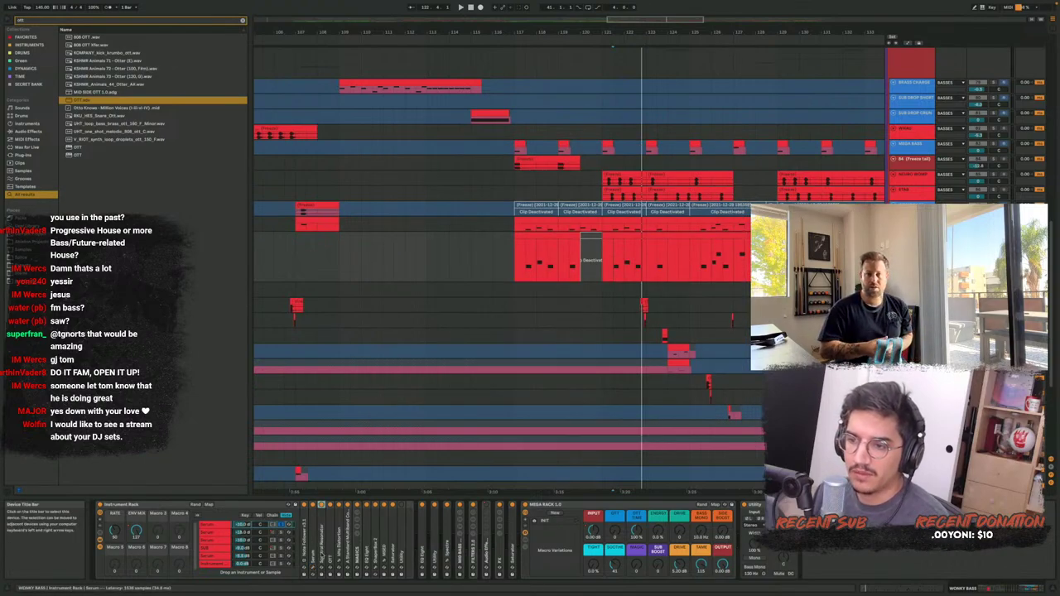
Compare the soloed chain with Spectral Resonator on and off during playback, and examine the OTT settings, folding each device again
double_click(323, 506)
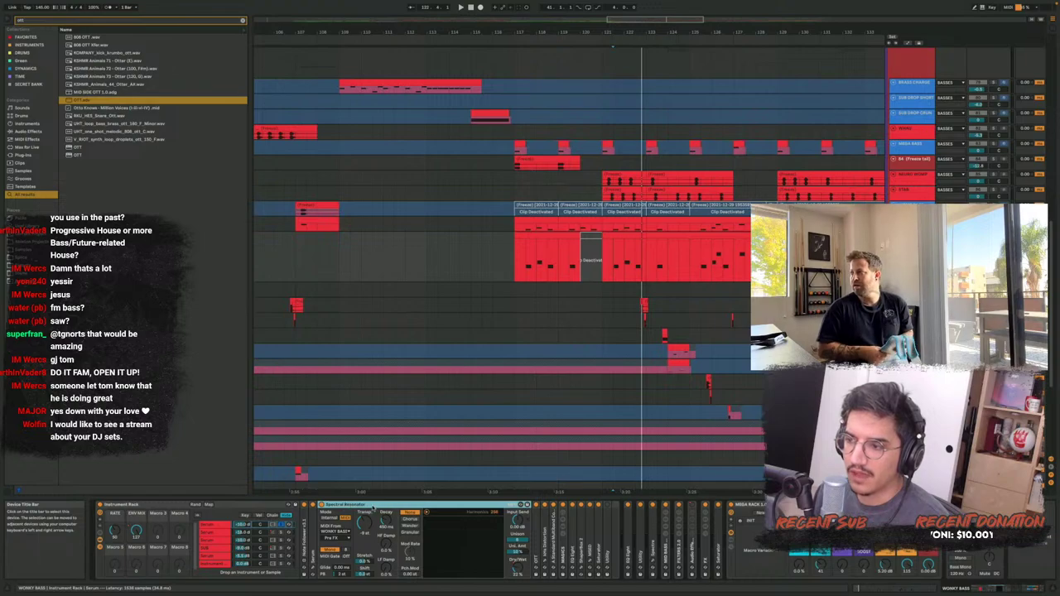
key("space")
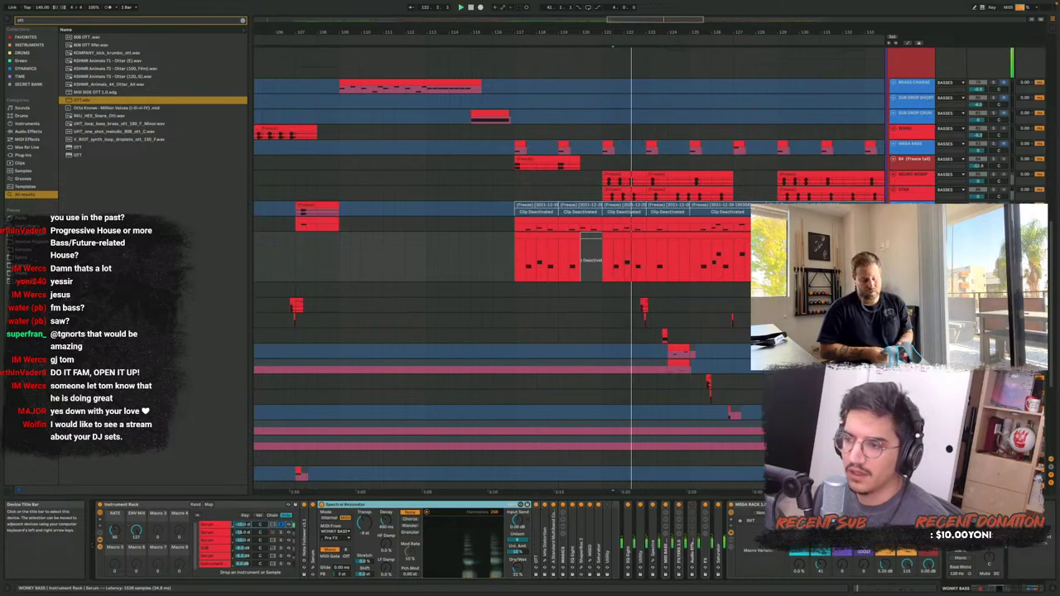
left_click(322, 505)
key("space")
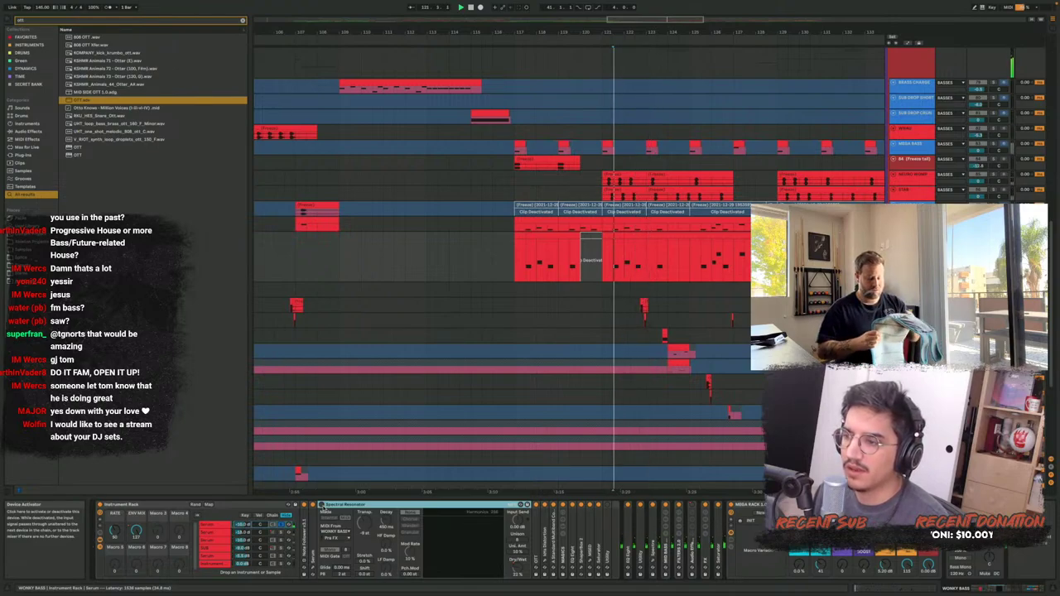
left_click(321, 505)
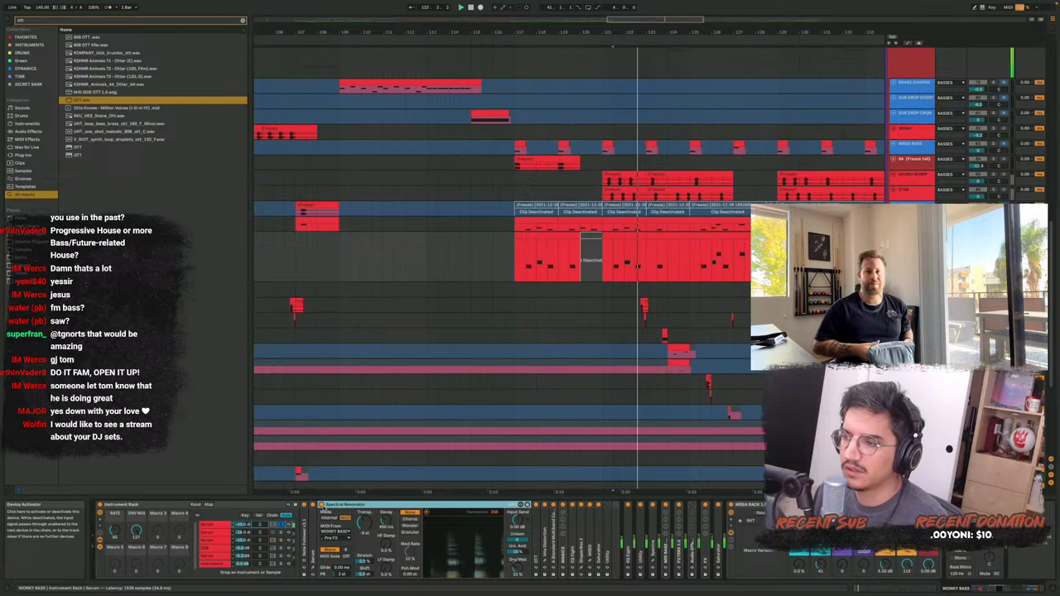
double_click(338, 507)
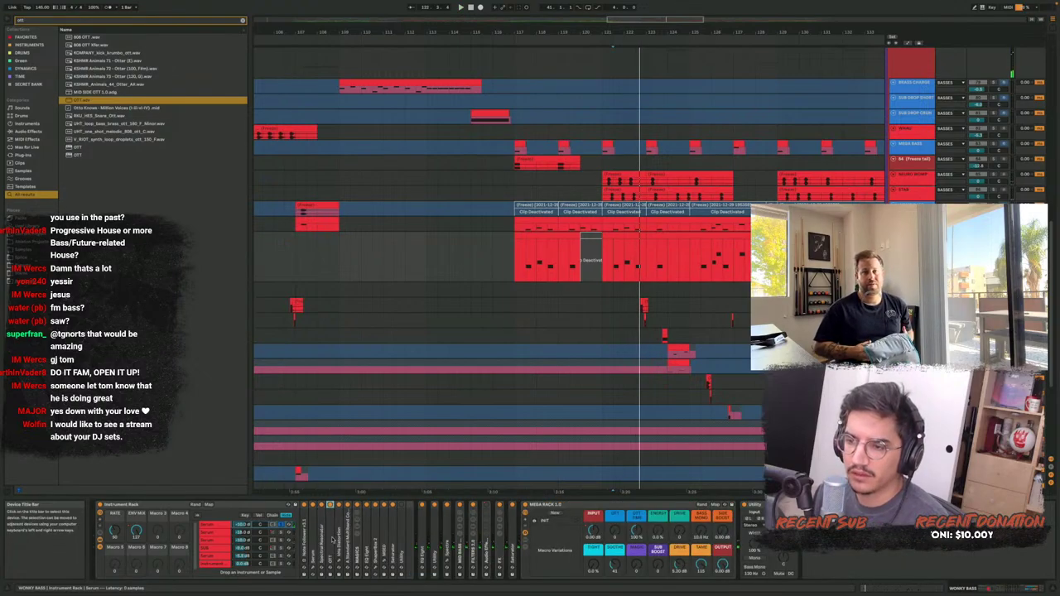
double_click(332, 530)
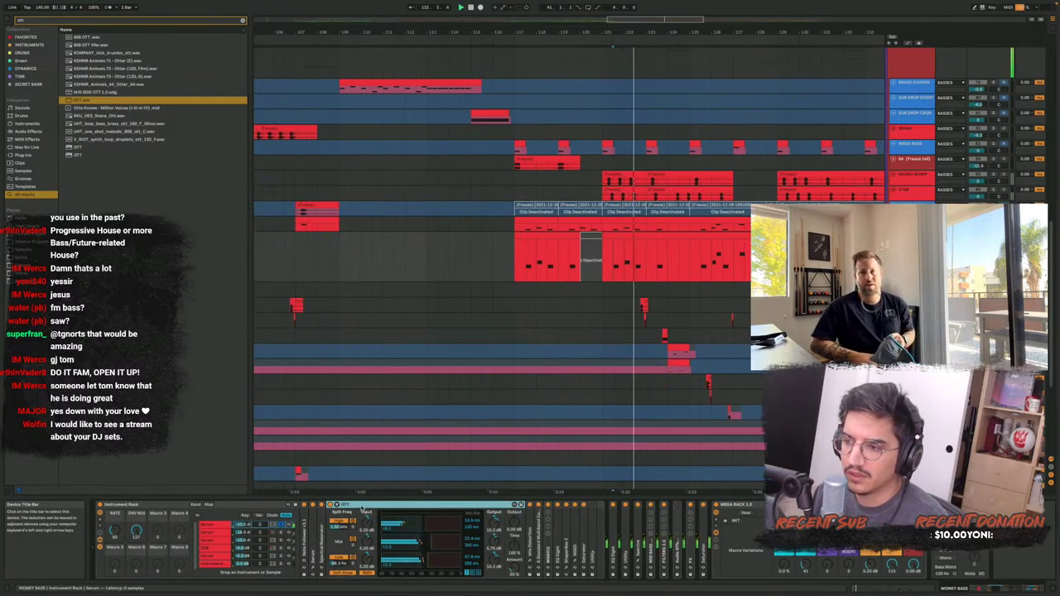
double_click(363, 506)
Examine the kHs Distortion plug-in's Overdrive settings and the Standard Multiband Comp in the soloed chain, folding both devices again
double_click(341, 507)
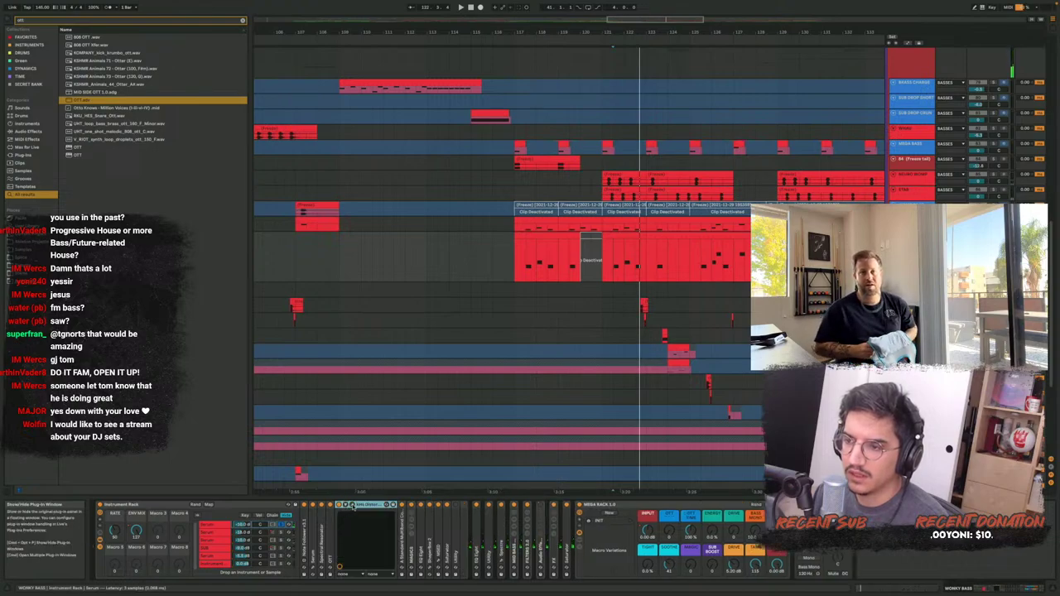
left_click(349, 505)
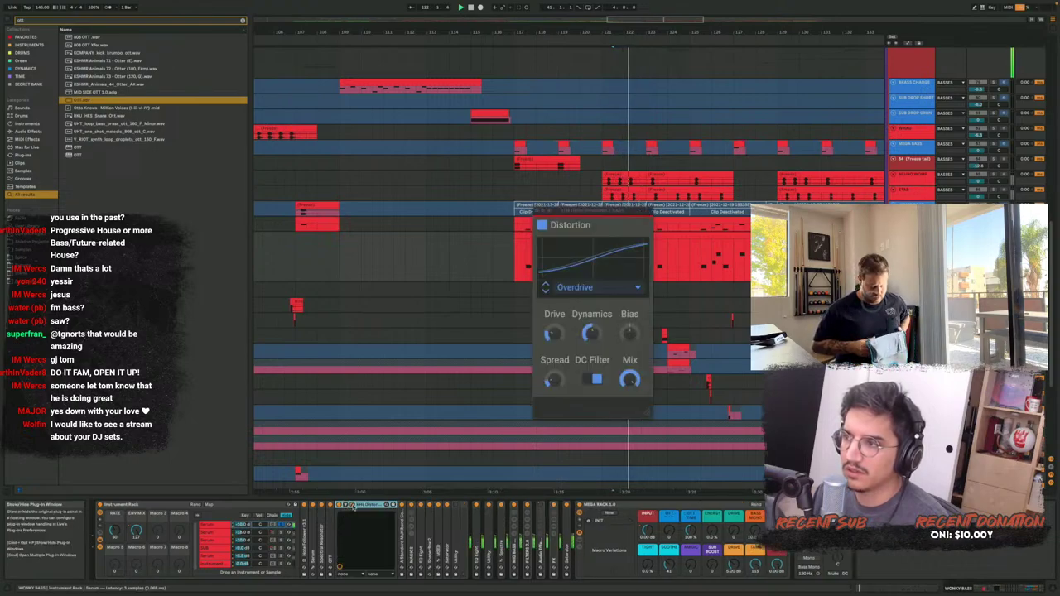
left_click(352, 504)
key("space")
double_click(362, 504)
double_click(350, 530)
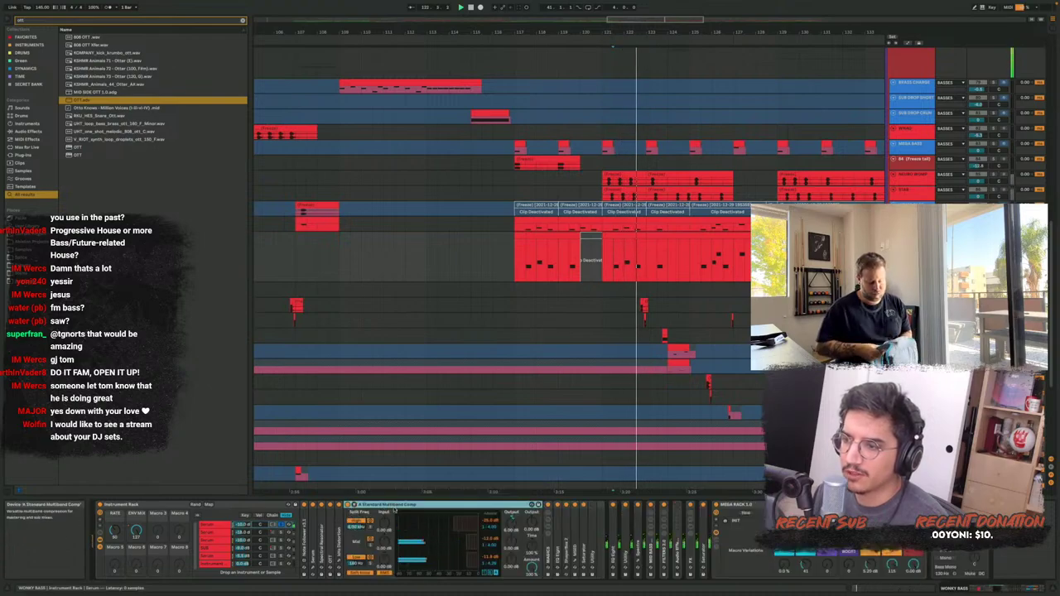
double_click(351, 504)
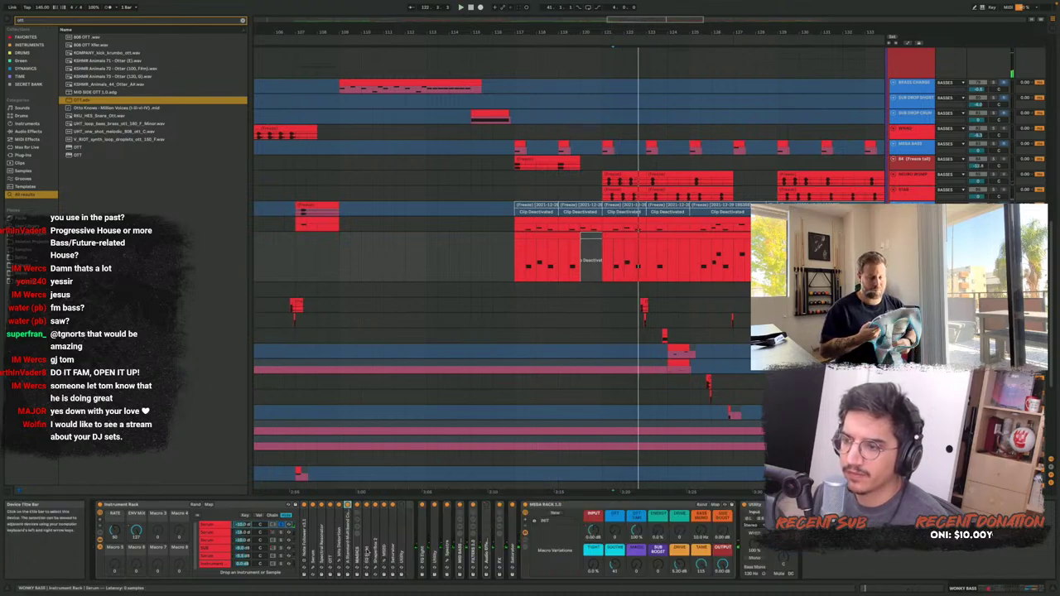
Examine the chain's EQ Eight curve, then unfold ShaperBox 2 and fold the EQ Eight again
double_click(367, 504)
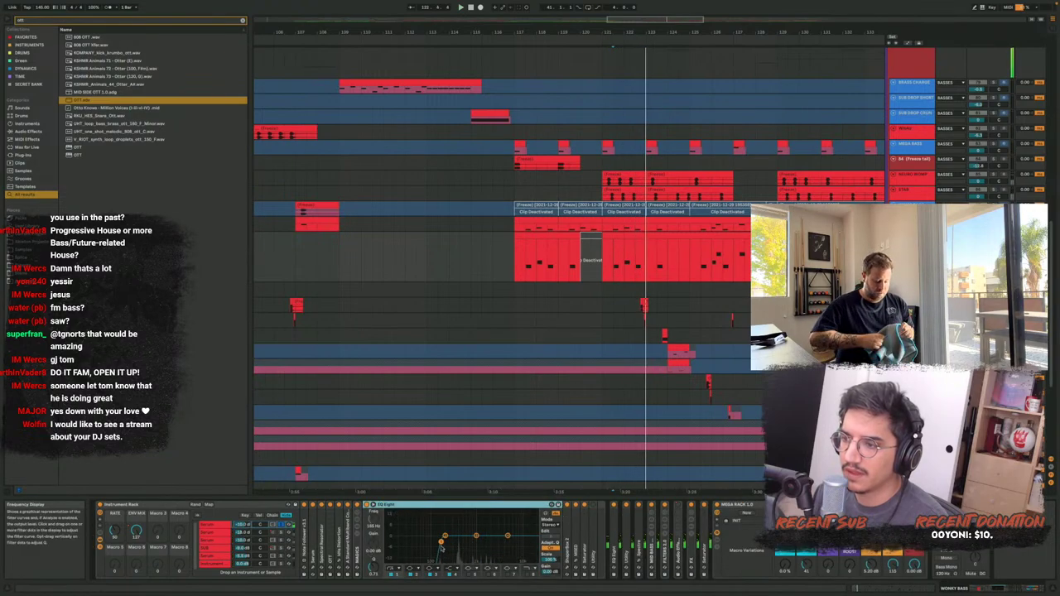
double_click(568, 504)
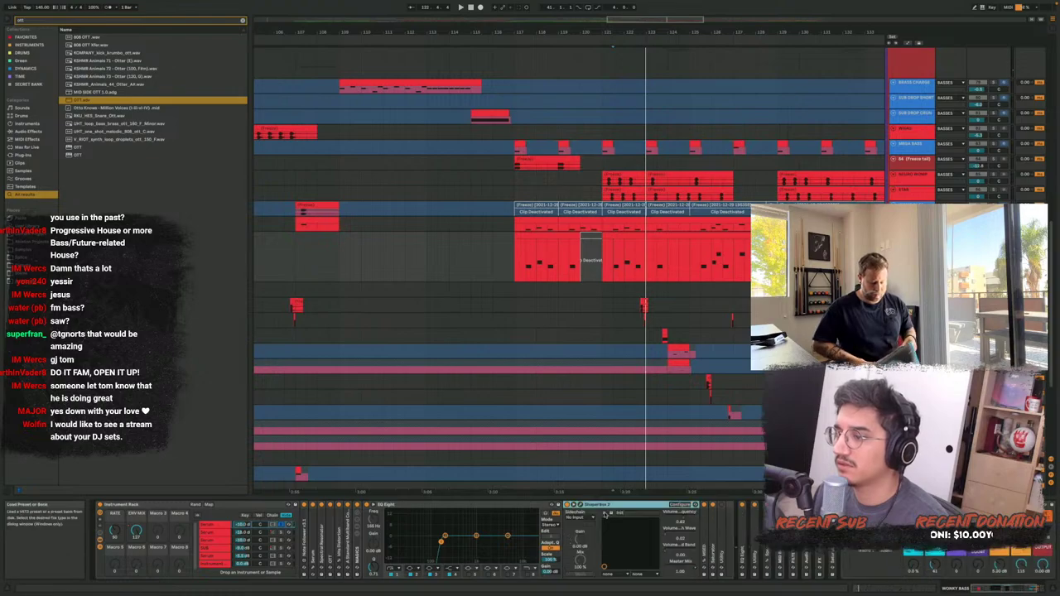
double_click(424, 507)
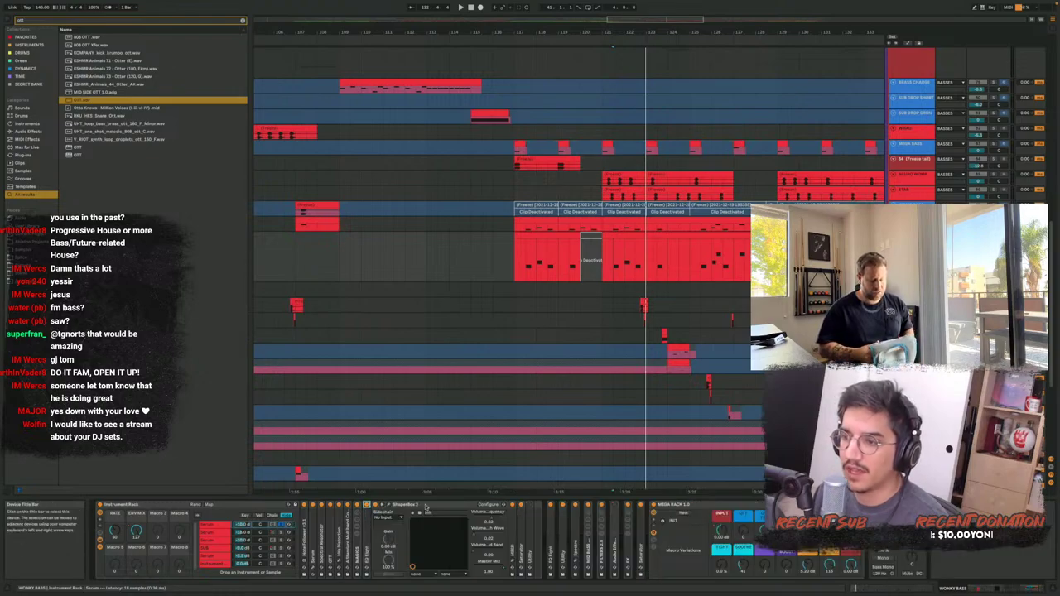
Examine the ShaperBox 2 volume curve on the high band during playback, then close its window and fold the device
left_click(383, 505)
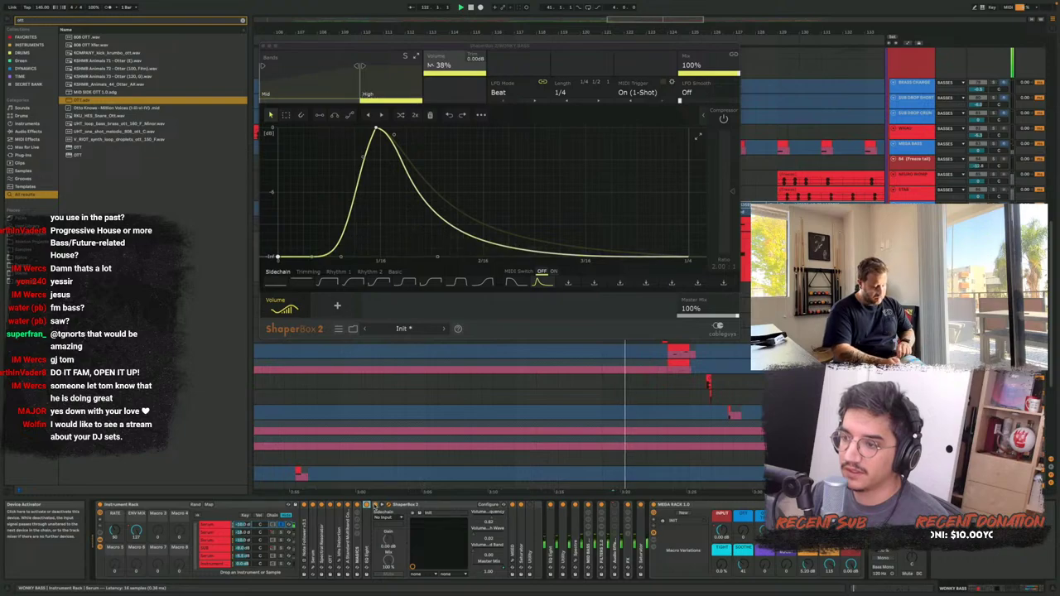
key("space")
left_click(389, 505)
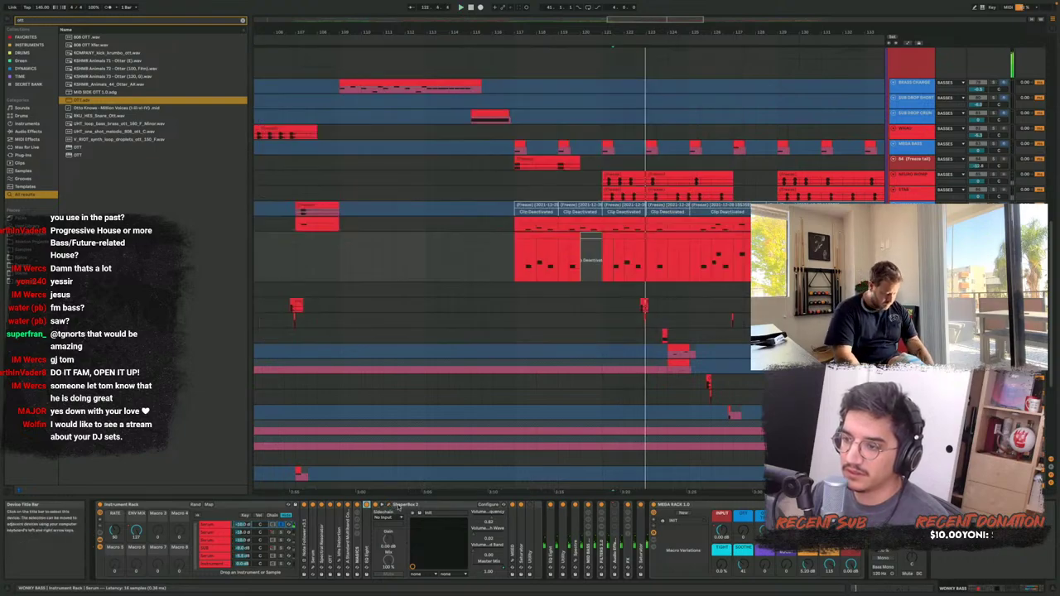
double_click(395, 505)
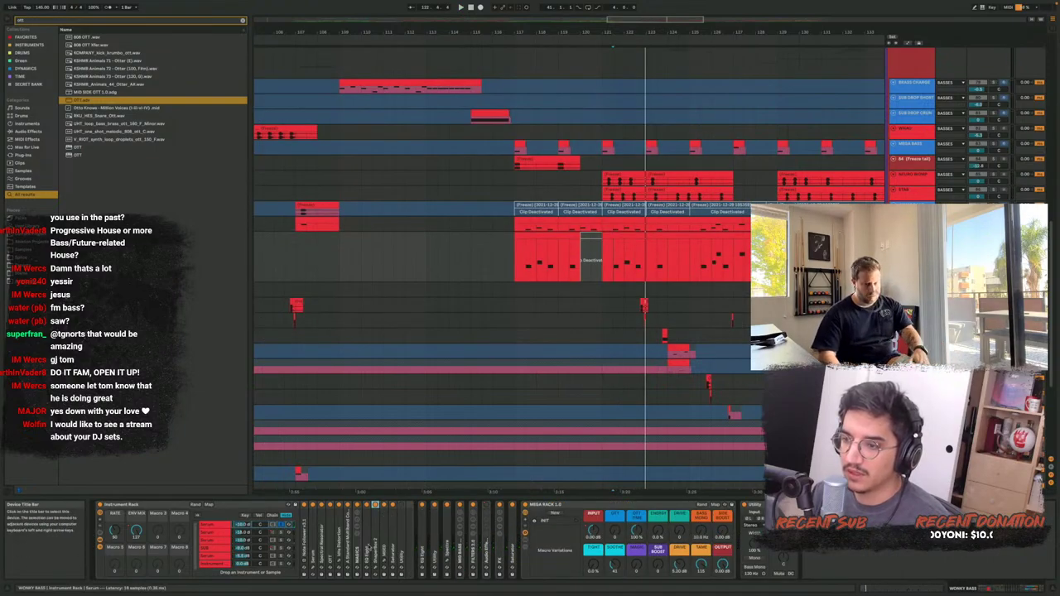
Solo the third Serum chain of WONKY BASS, play it, and open its BASS FM WOB VAR patch in the middle of the arrangement
left_click(282, 524)
left_click(282, 540)
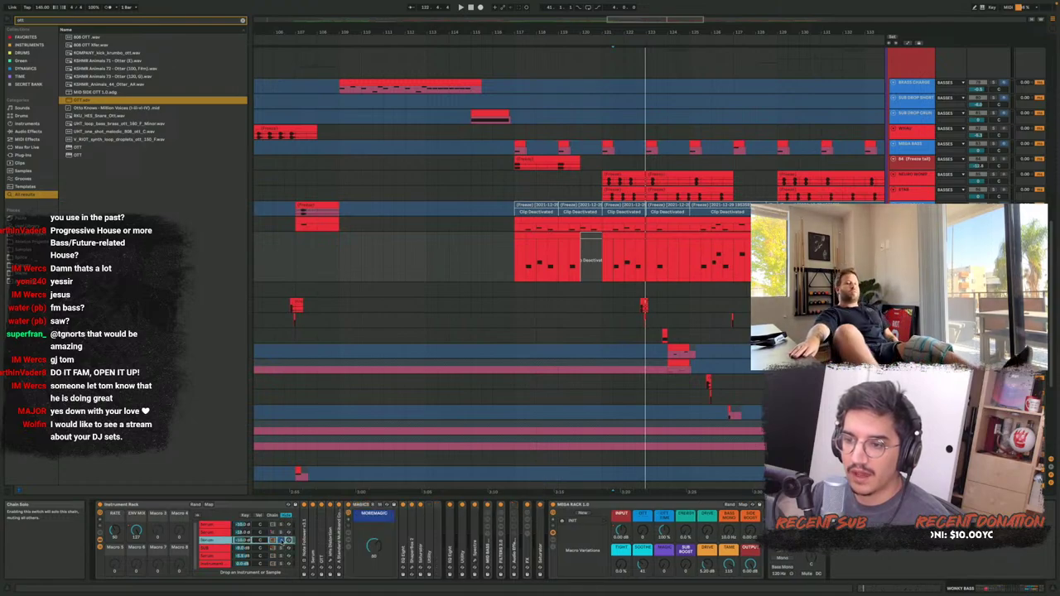
key("space")
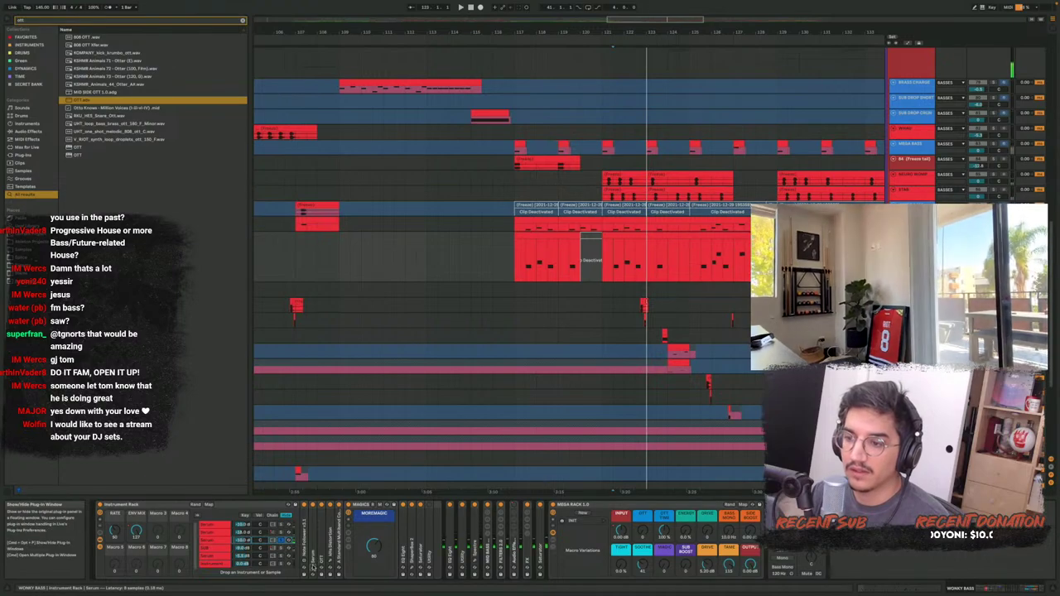
key("ctrl+alt+p")
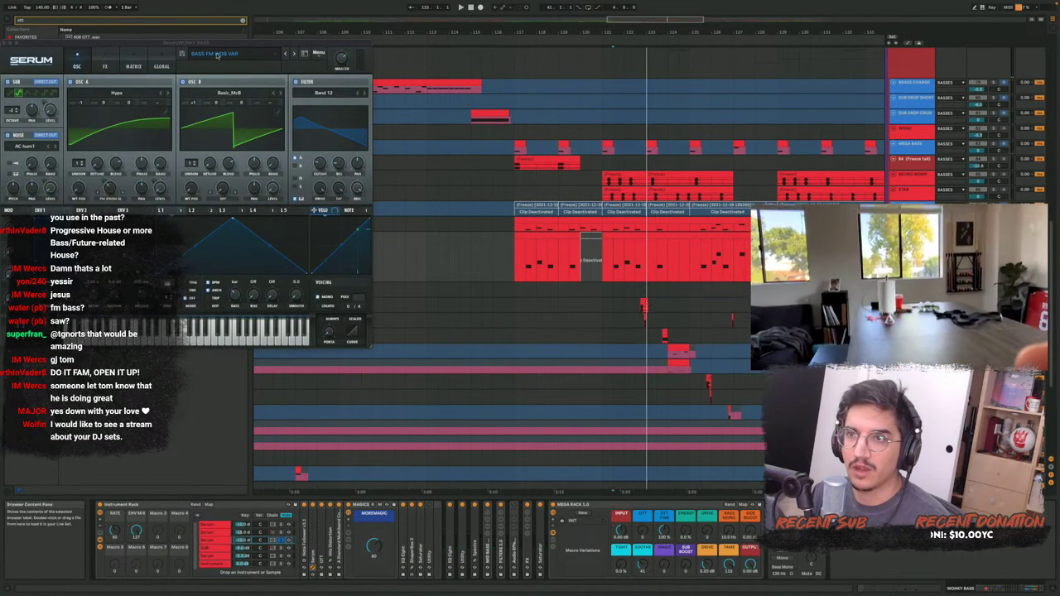
left_click_drag(222, 43, 538, 123)
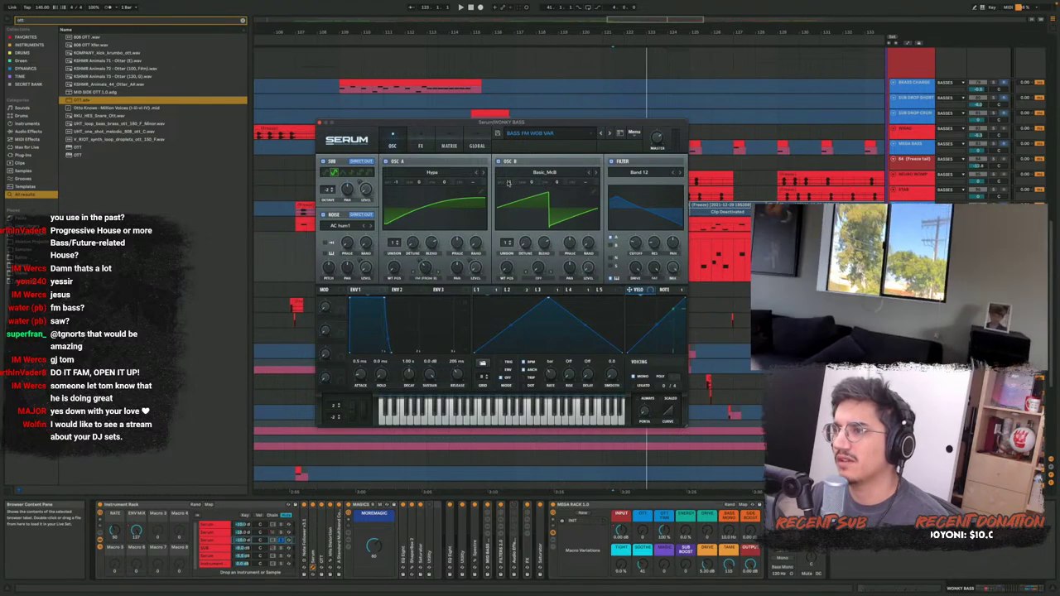
Examine oscillator B's pitch settings in the BASS FM WOB VAR patch, listen to playback, and close the Serum window
mouse_move(532, 183)
left_mouse_down()
mouse_move(536, 173)
mouse_move(536, 189)
left_mouse_up()
key("space")
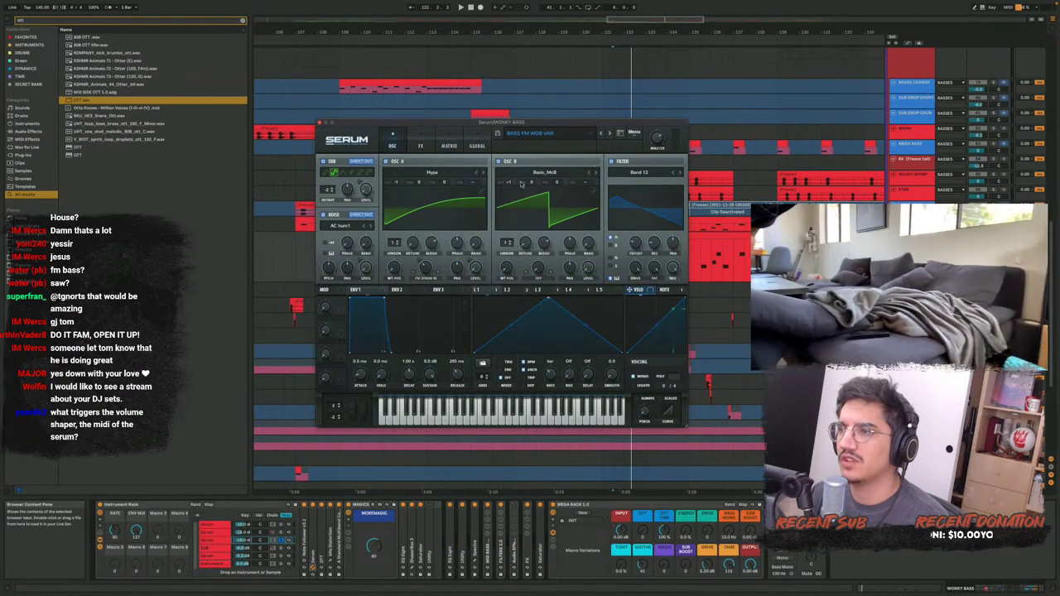
left_click_drag(504, 127, 565, 158)
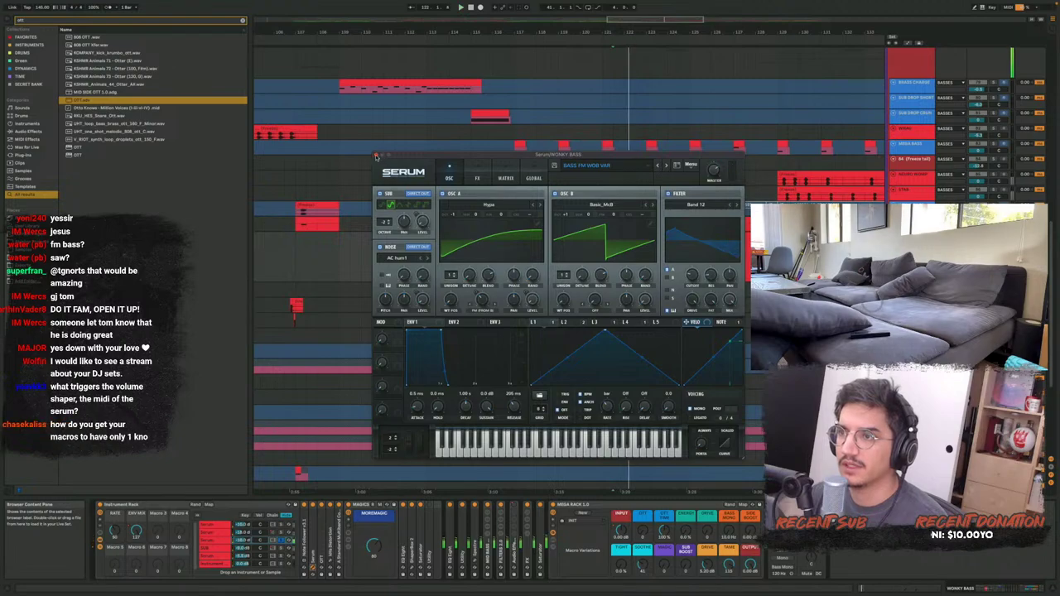
left_click(377, 155)
Compare the first and third Serum chains by soloing each of them in turn during playback
left_click(282, 526)
key("space")
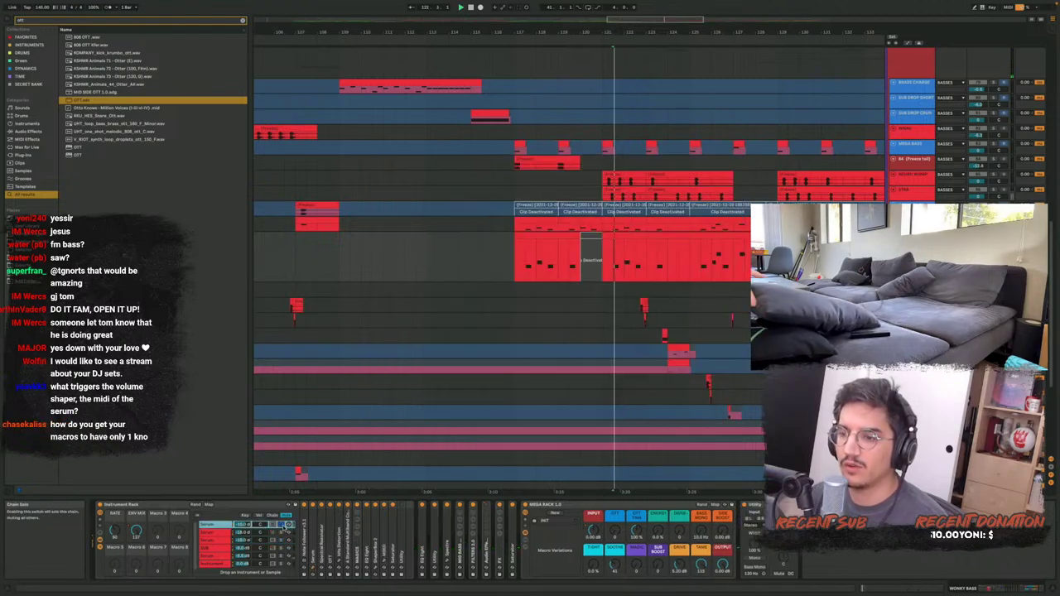
key("space")
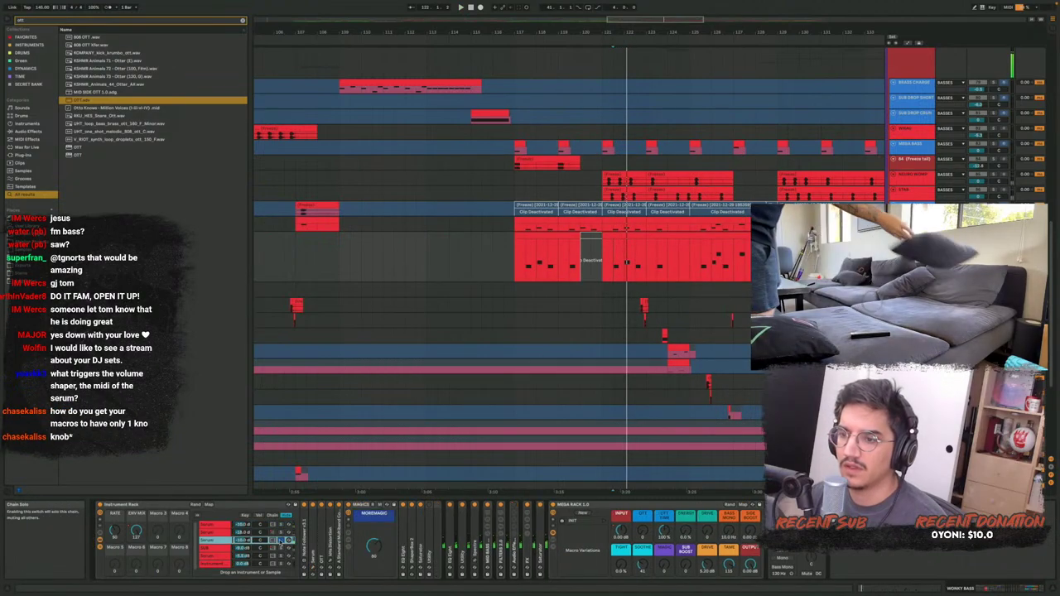
left_click(282, 541)
key("space")
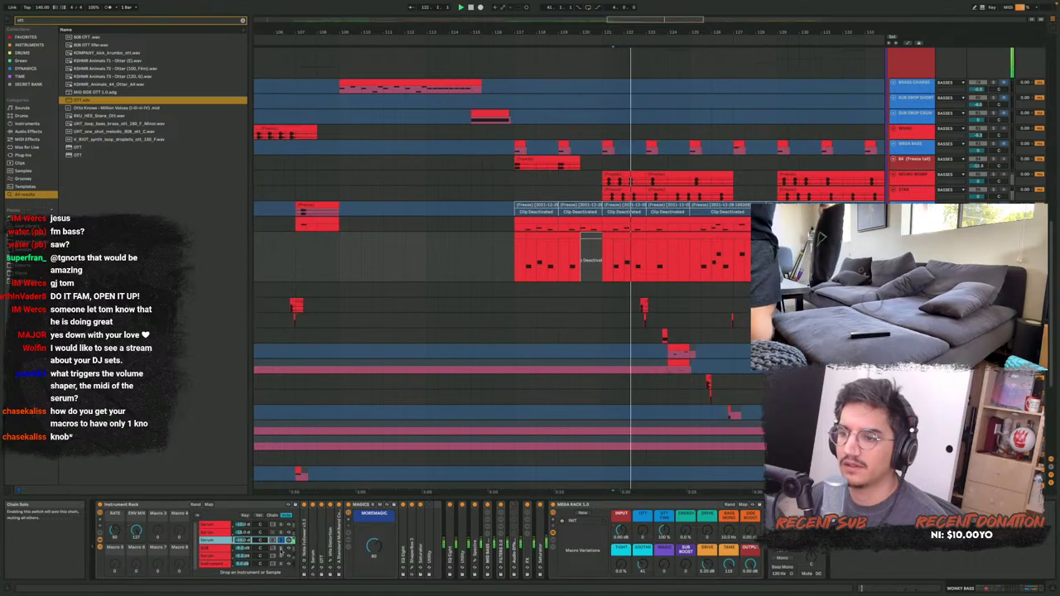
Solo the SUB chain, open its BASS FM SUB patch in Serum, and switch oscillator B off
left_click(282, 549)
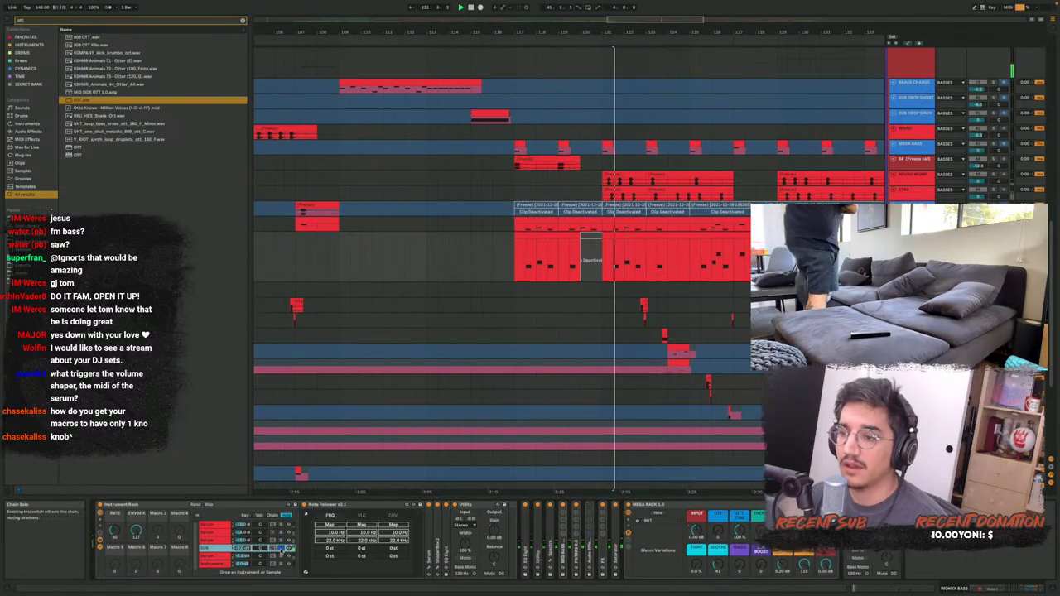
left_click(429, 567)
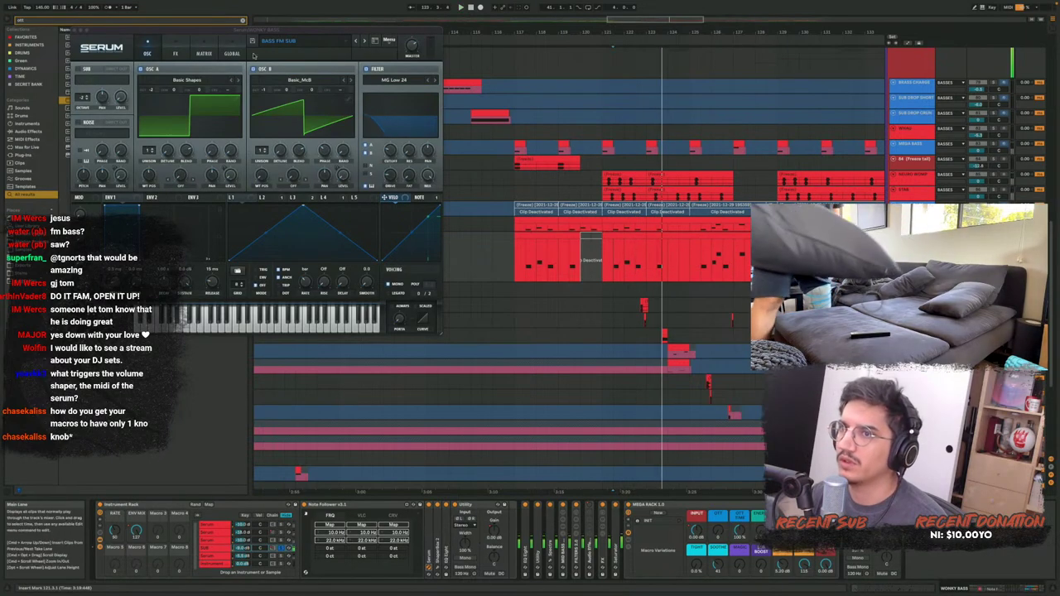
left_click_drag(256, 29, 485, 182)
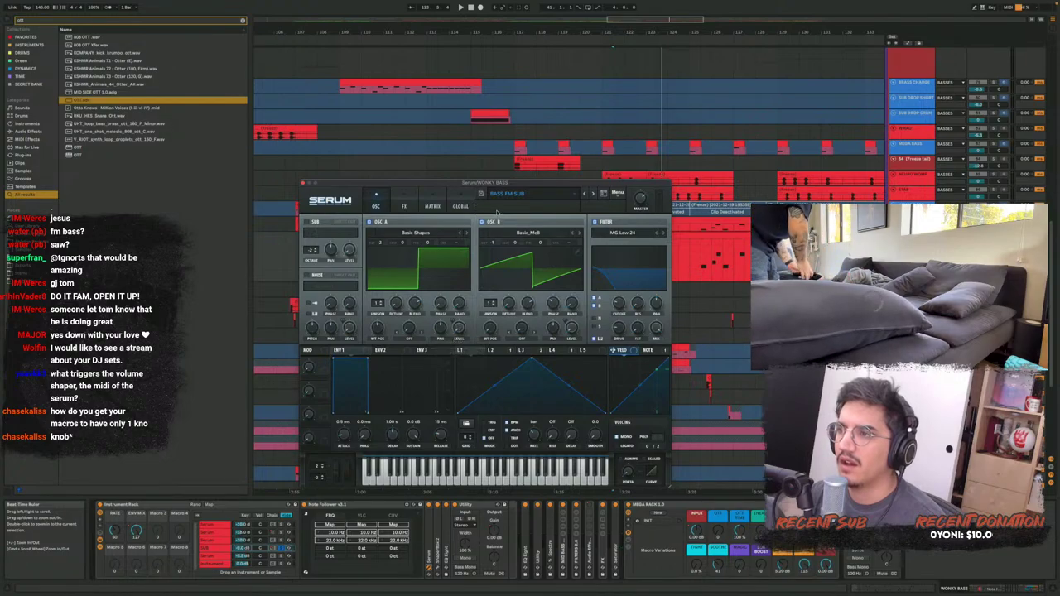
left_click(495, 225)
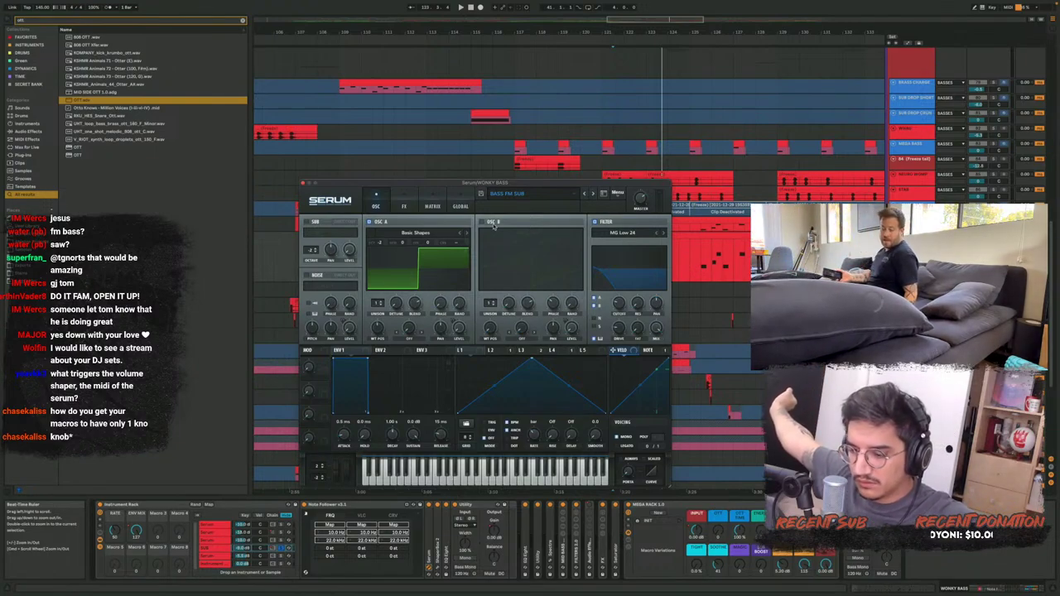
Examine the nested Instrument Rack in the last chain of WONKY BASS, including its first Ext. Instrument chain
left_click(209, 563)
double_click(307, 543)
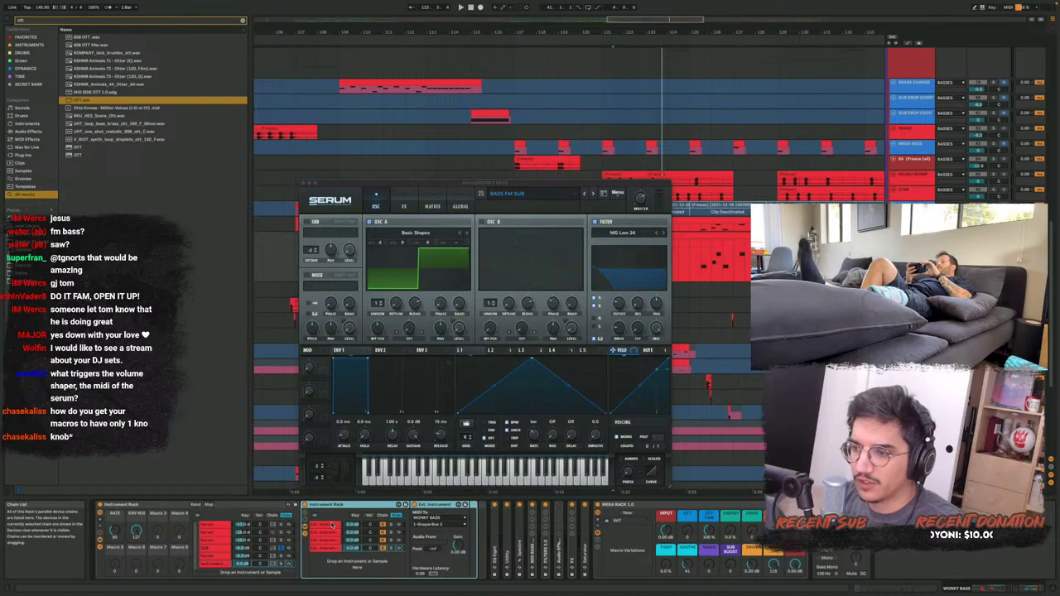
left_click(331, 524)
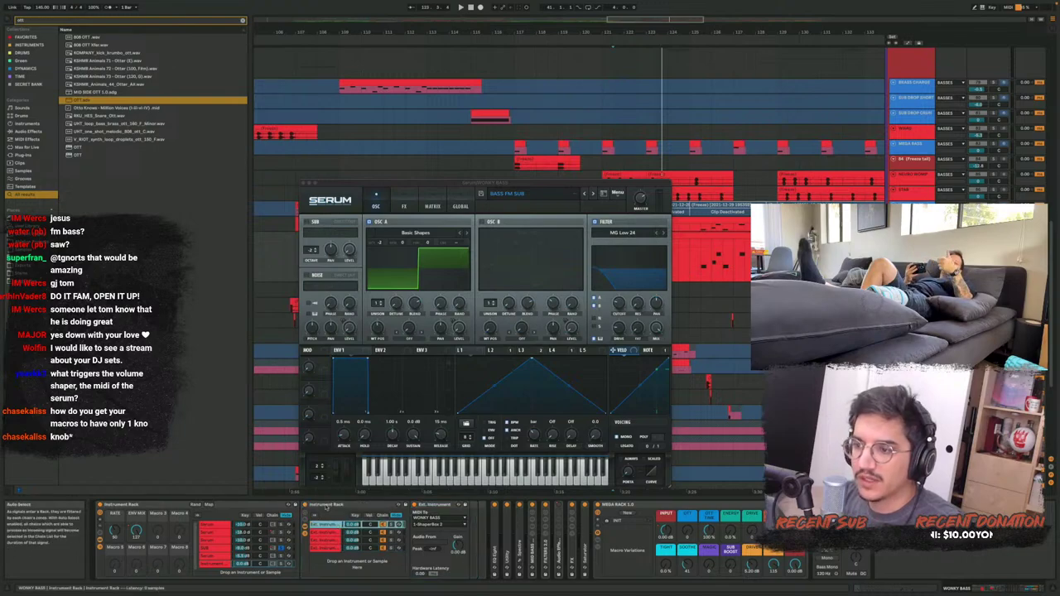
left_click(435, 504)
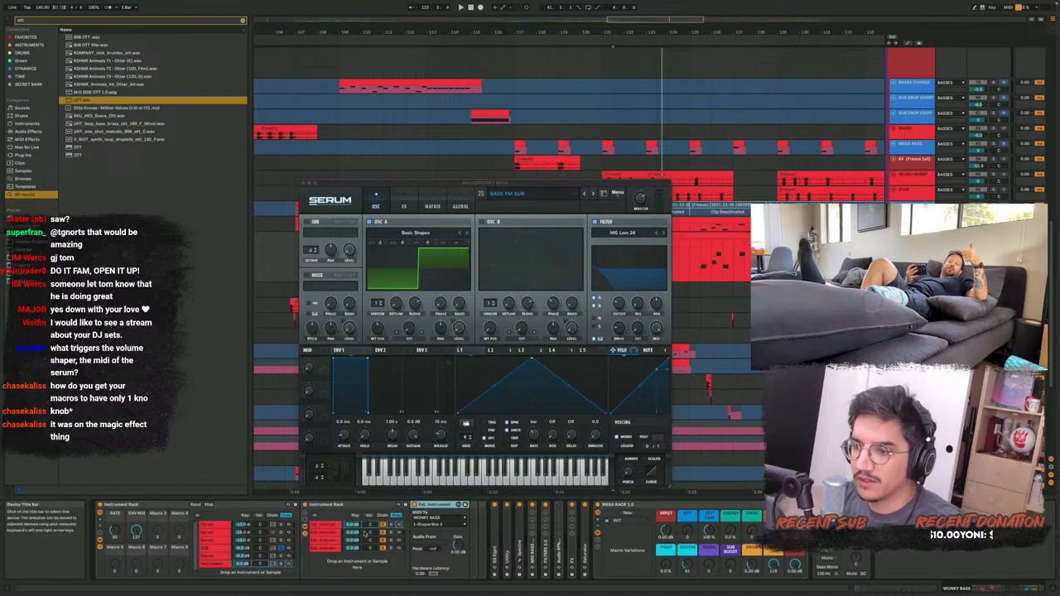
left_click(210, 564)
left_click(218, 557)
left_click(218, 563)
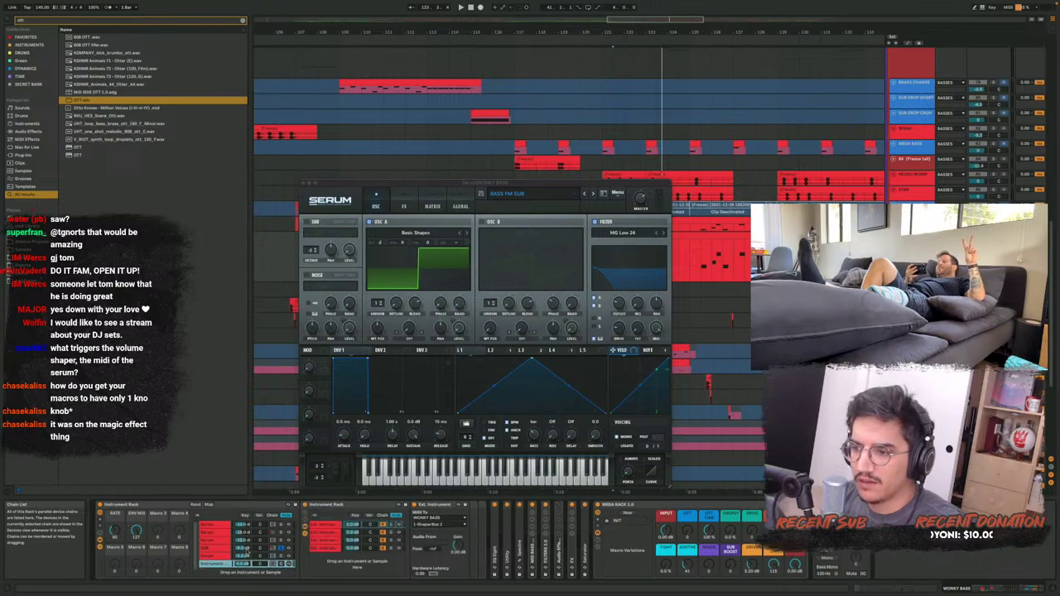
Check which ShaperBox 2 instance each of the first three Ext. Instrument chains sends MIDI to, leaving the routings as they are
left_click(442, 527)
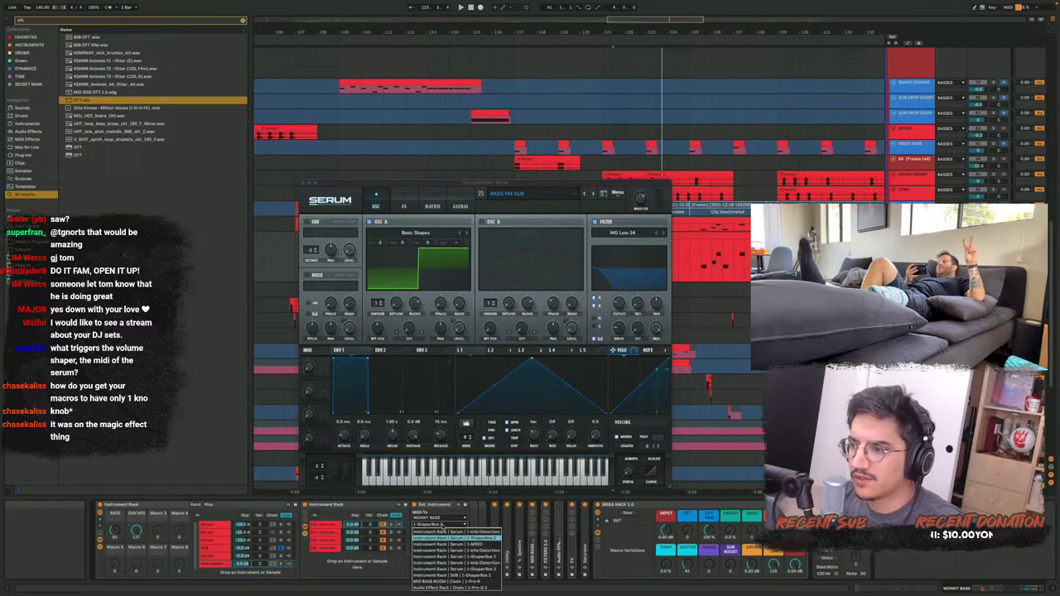
left_click(443, 526)
left_click(330, 533)
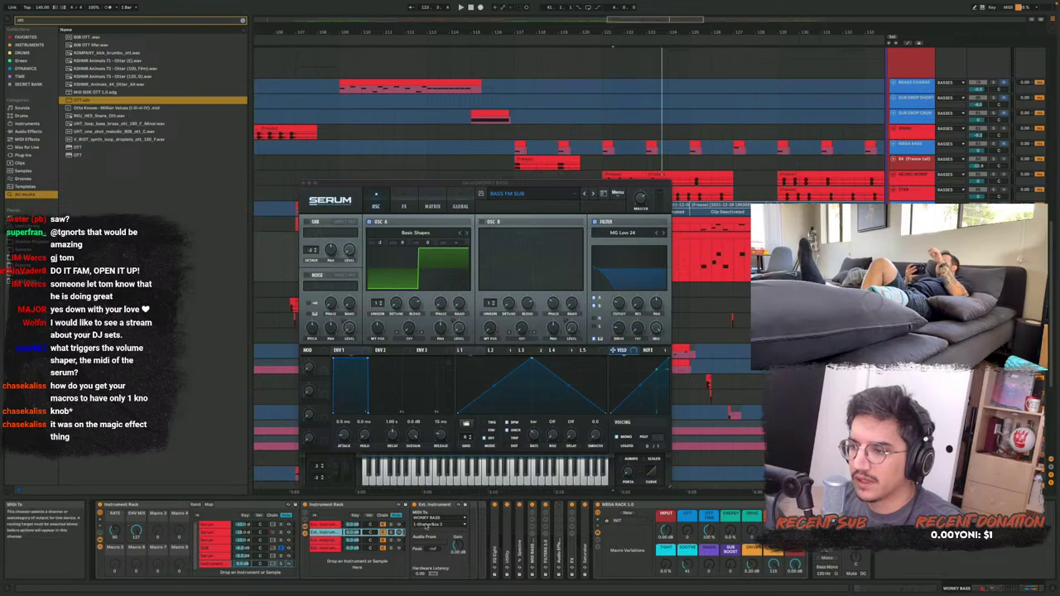
left_click(425, 525)
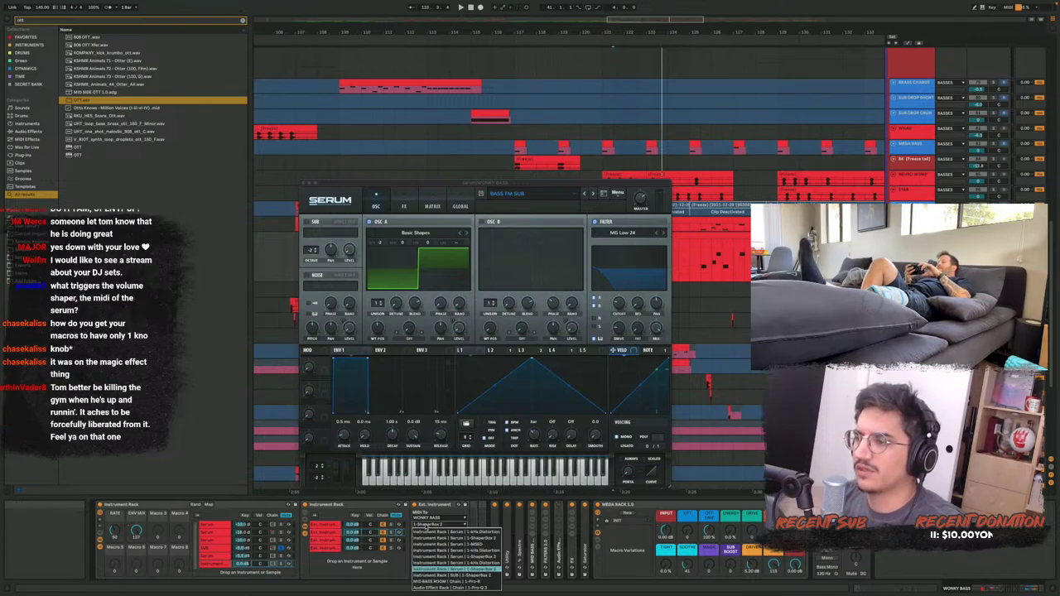
left_click(426, 526)
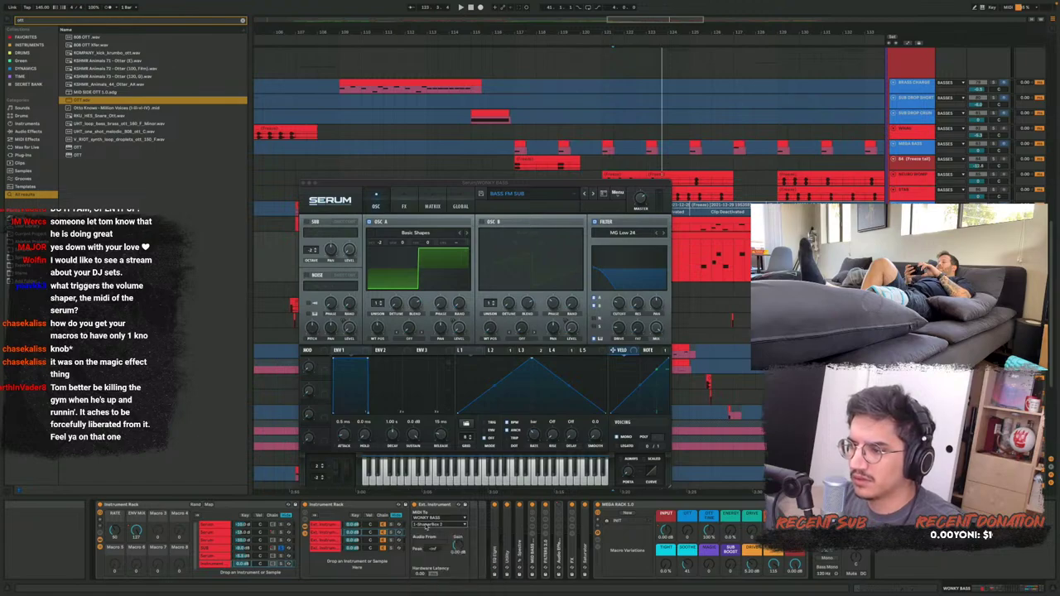
left_click(330, 540)
left_click(432, 526)
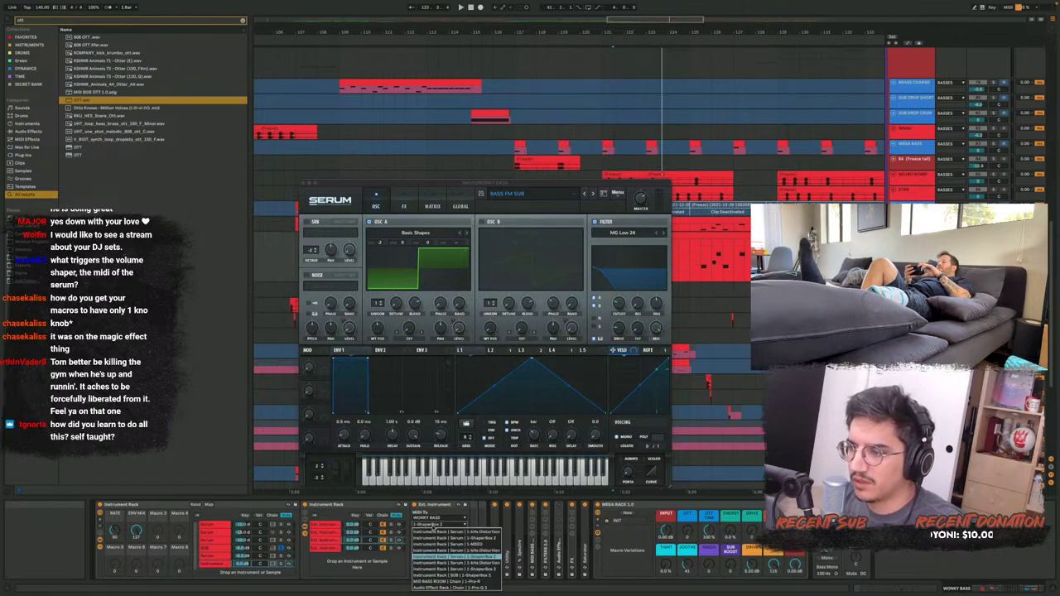
left_click(432, 526)
left_click(330, 525)
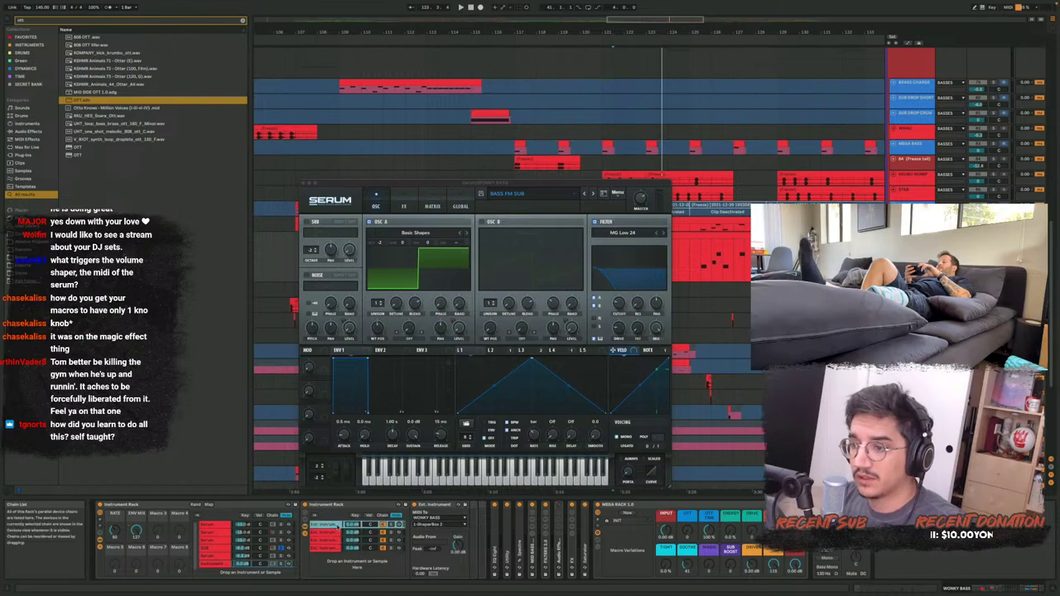
Check the External Instrument's routing and look through the chains of the nested instrument rack
left_click(421, 525)
left_click(422, 527)
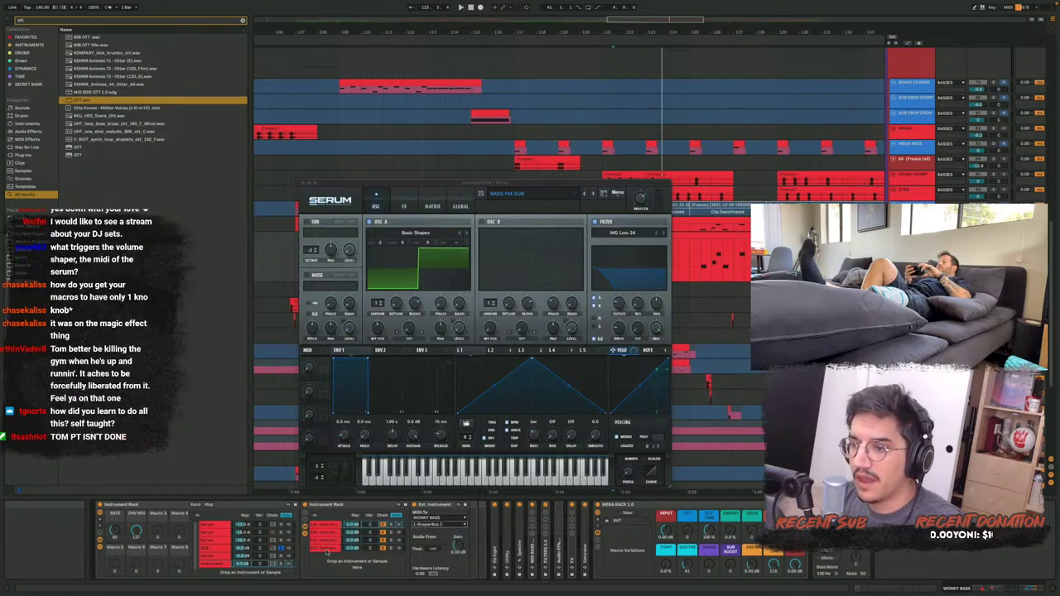
left_click(325, 540)
left_click(321, 548)
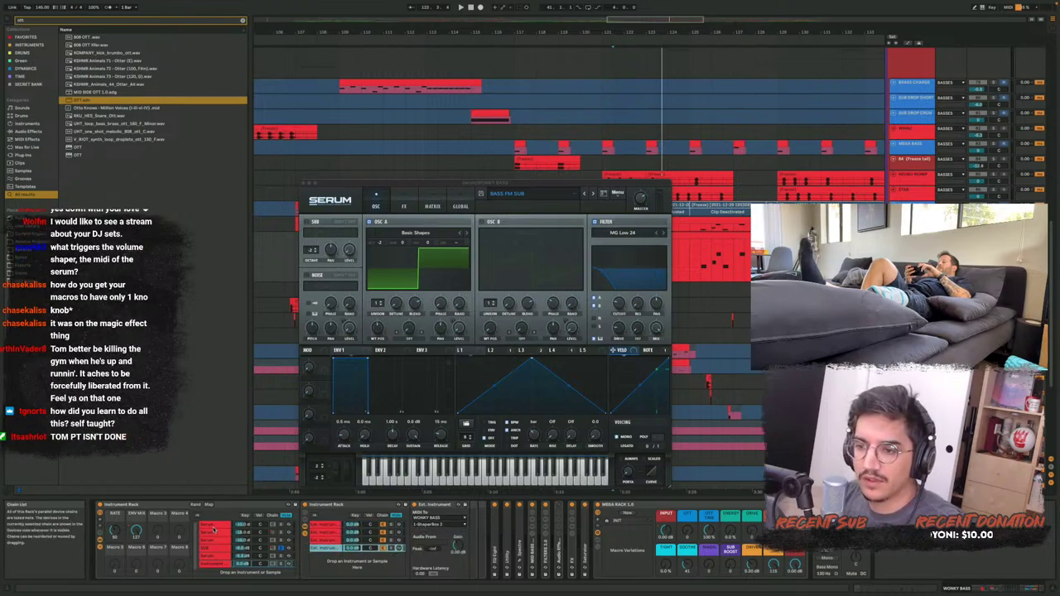
View the SUB chain's ShaperBox 2 window and close it again
left_click(213, 547)
left_click(437, 568)
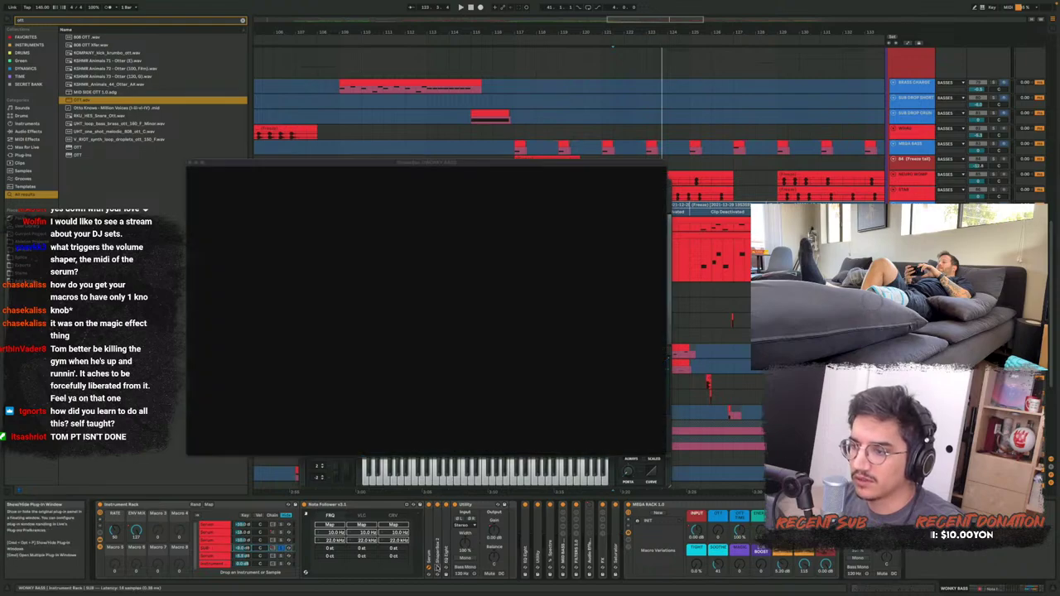
left_click(438, 569)
Collapse the MOREMAGIC rack, EQ Eight and ShaperBox 2 in the instrument rack's second Serum chain
left_click(214, 532)
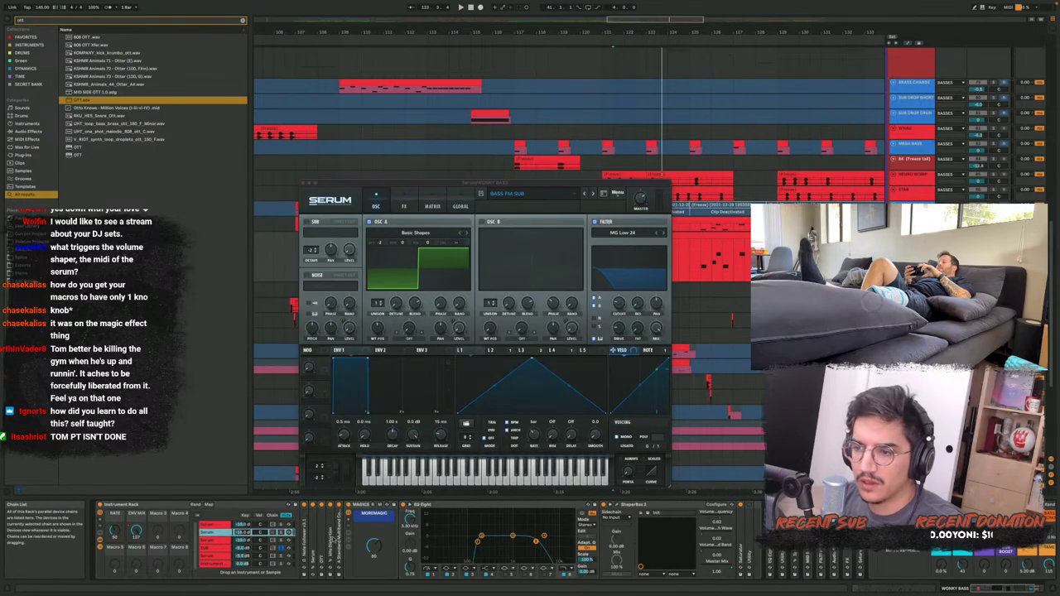
double_click(362, 507)
double_click(395, 507)
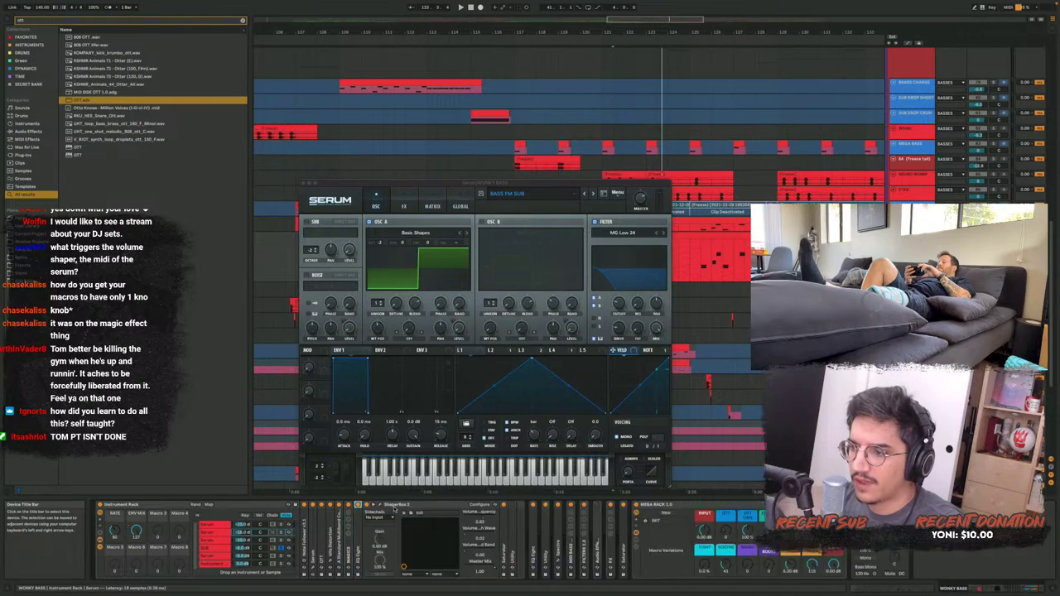
left_click(380, 505)
left_click(381, 505)
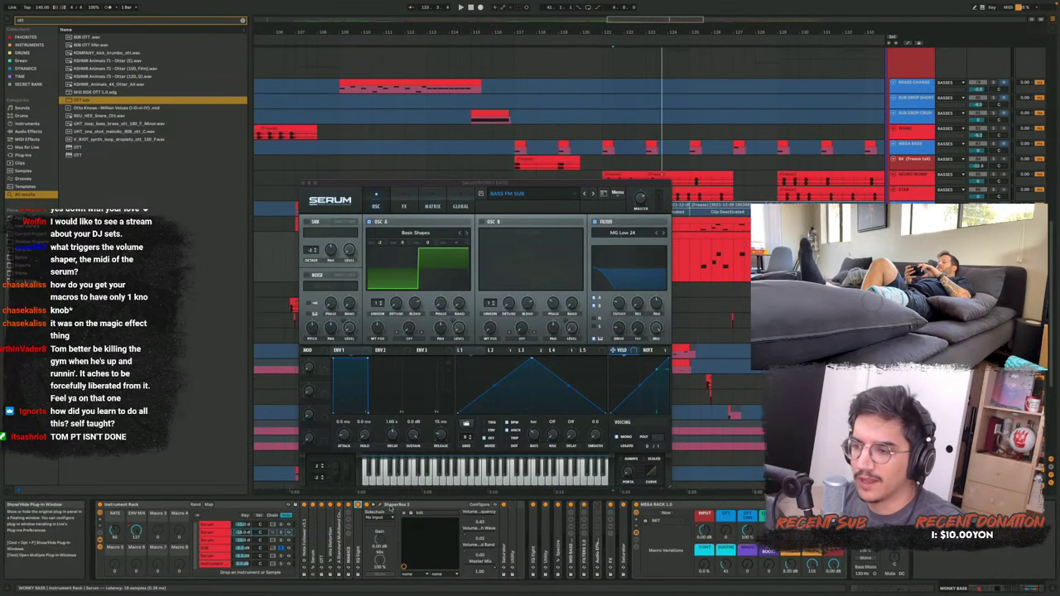
double_click(399, 505)
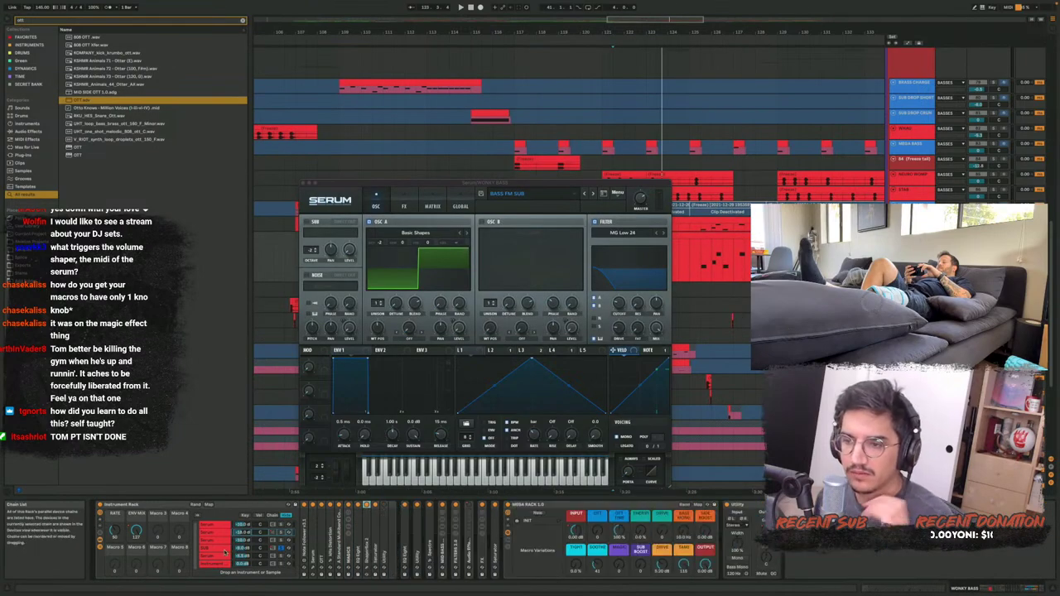
Select the SUB chain and collapse its Note Follower and Utility devices
left_click(222, 547)
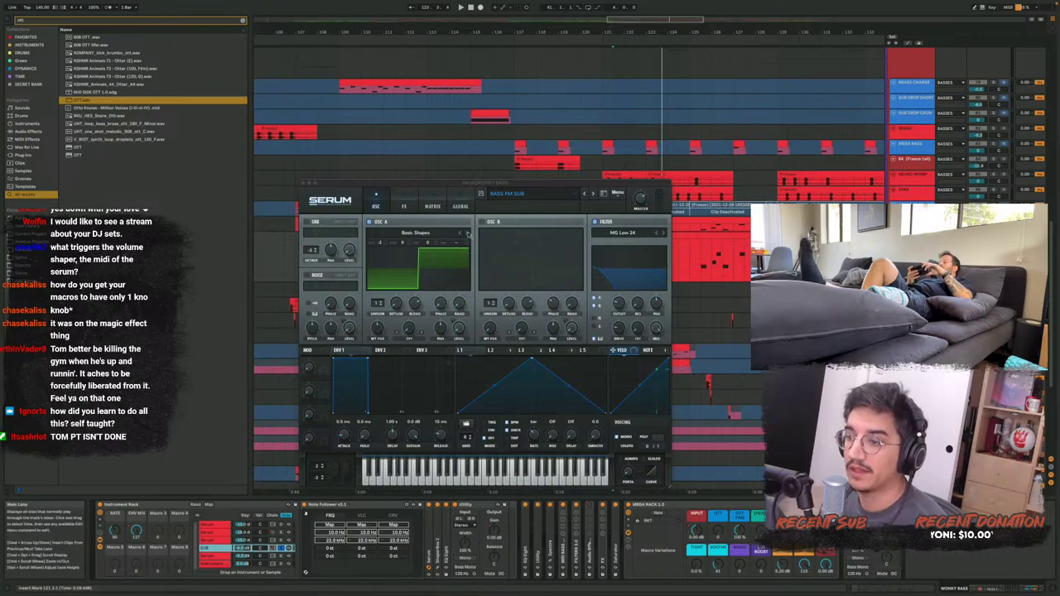
scroll(361, 505, "right", 3)
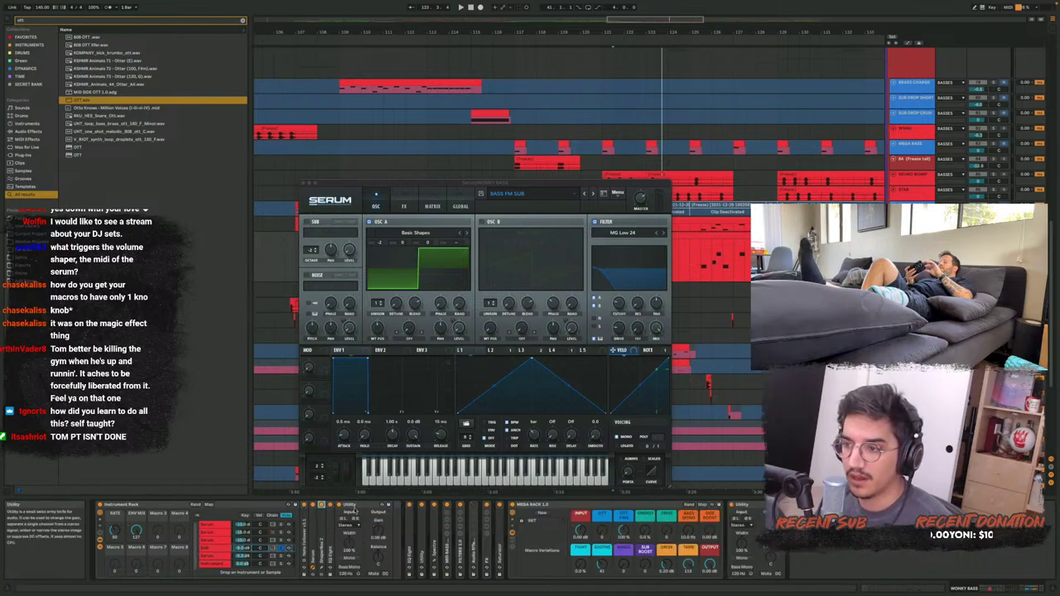
scroll(339, 522, "right", 2)
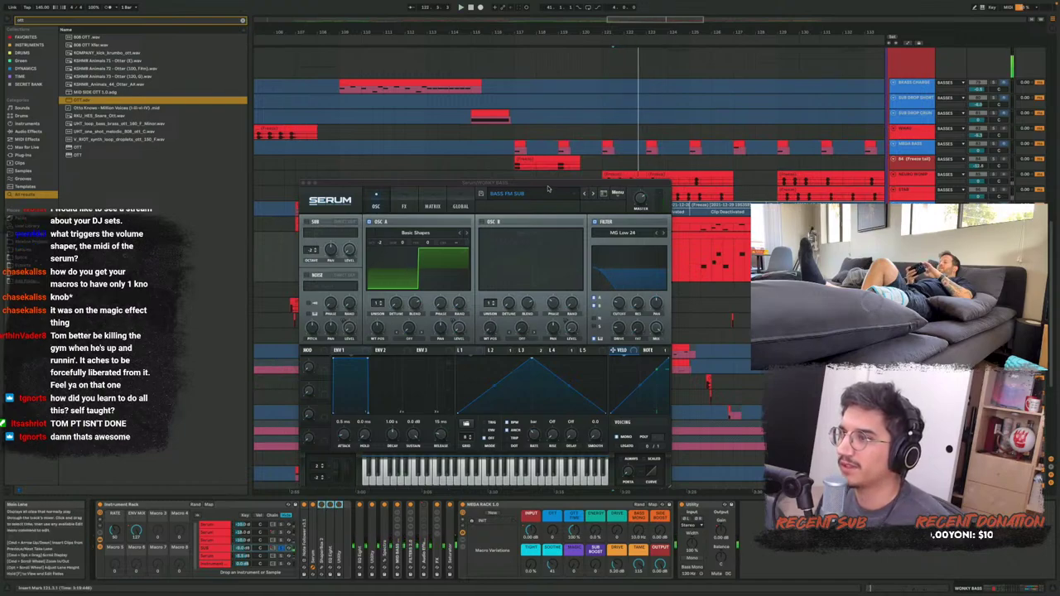
Move the Serum window clear of the WONKY BASS track and open its MIDI clip at bar 121 for note viewing
left_click_drag(548, 189, 423, 113)
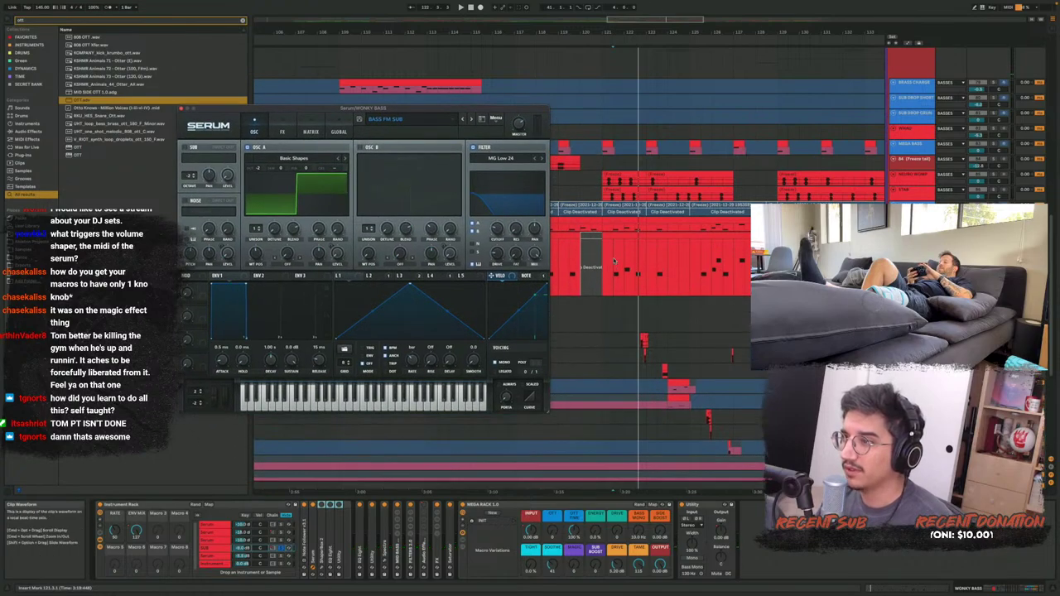
scroll(614, 261, "up", 5)
double_click(626, 236)
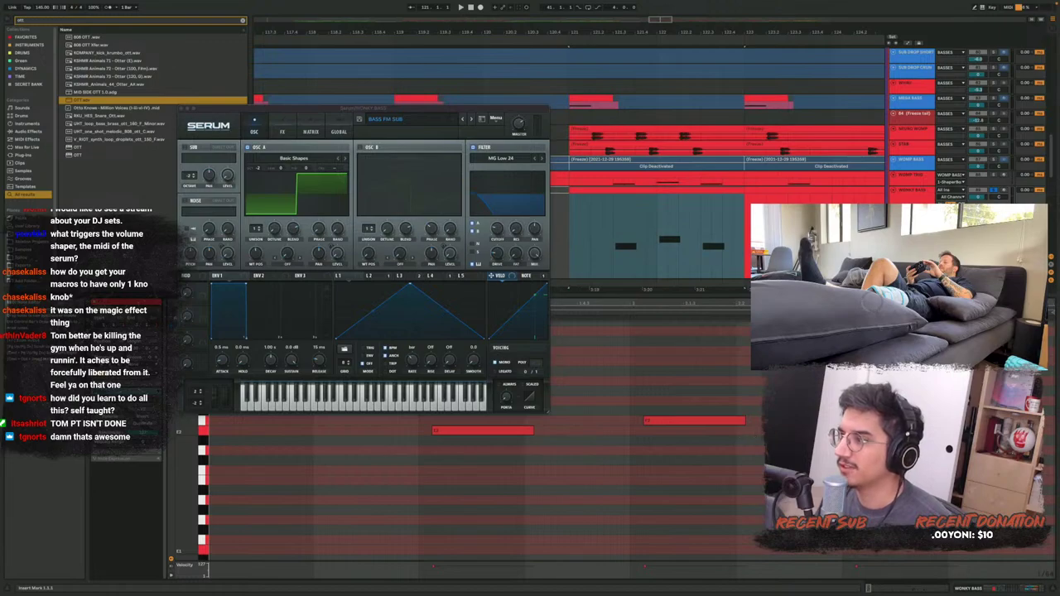
scroll(438, 428, "up", 4)
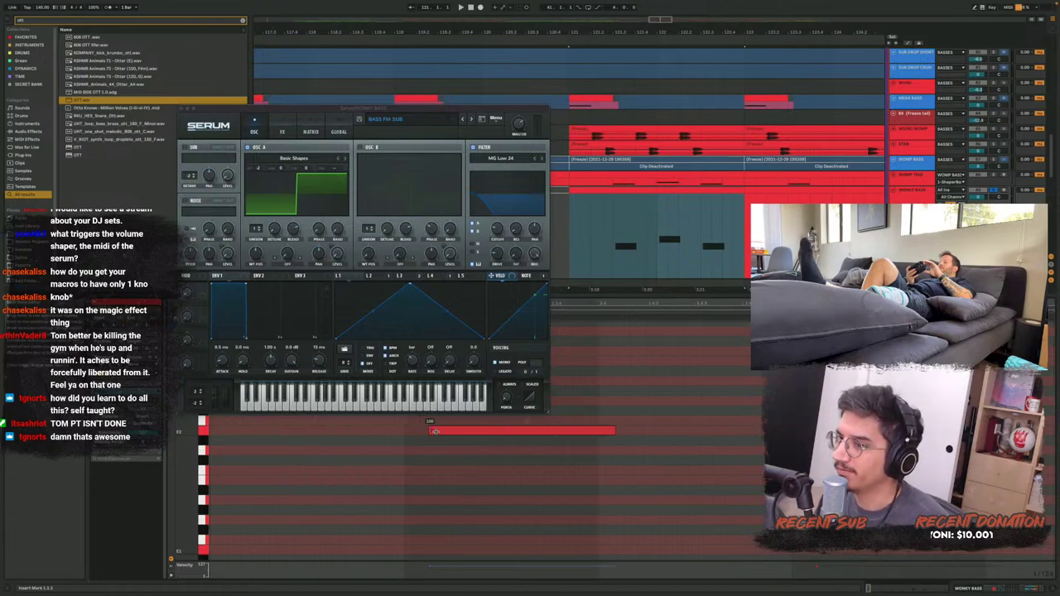
Play the WONKY BASS clip, examine the spacing and length of its notes, and return to the track's devices
left_click(391, 433)
key("space")
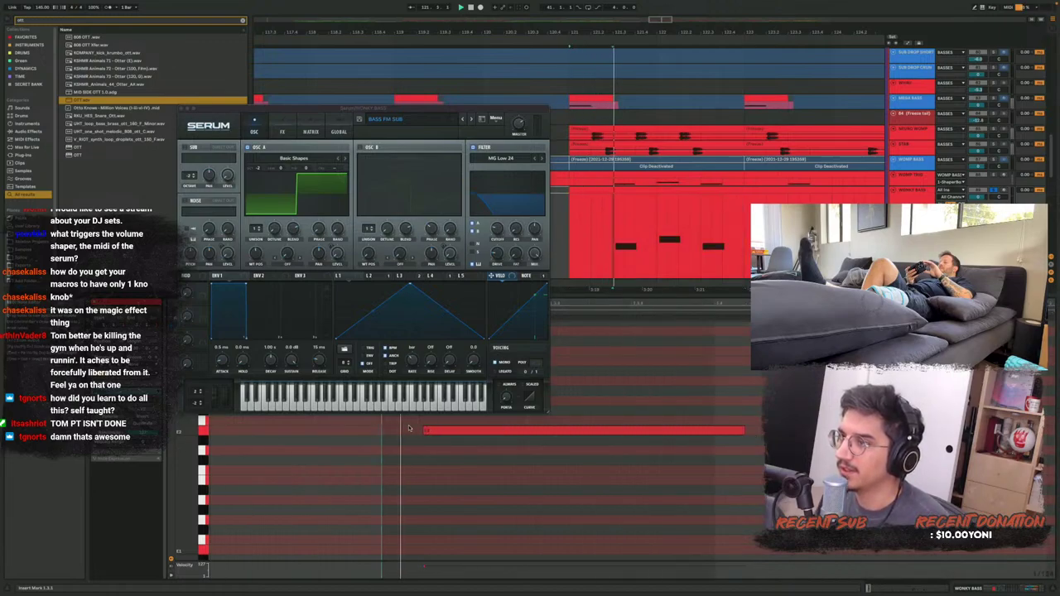
scroll(423, 430, "down", 3)
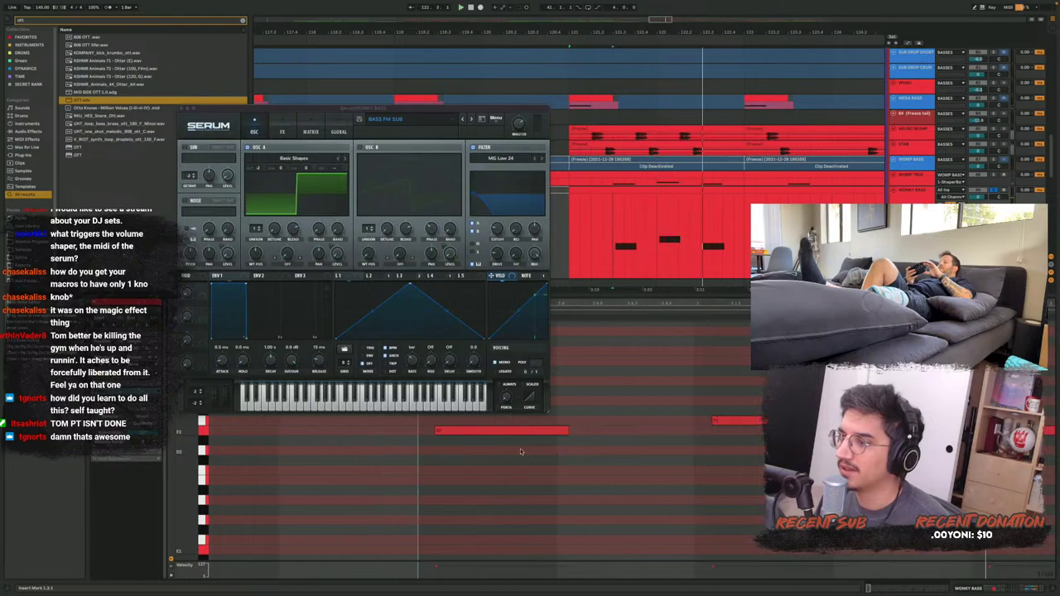
key("ctrl+z")
scroll(413, 438, "up", 5)
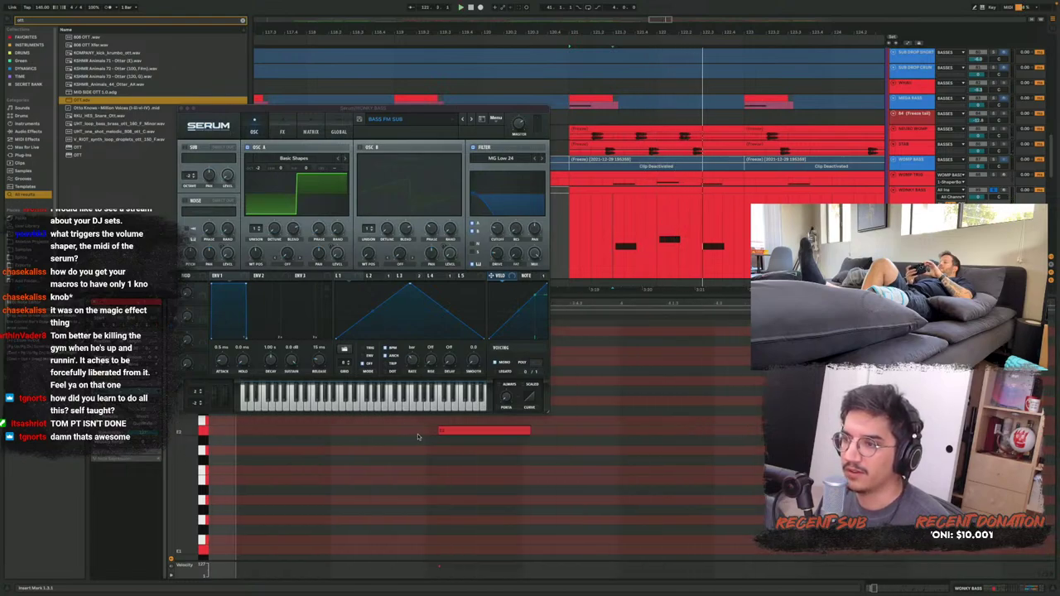
scroll(421, 441, "left", 3)
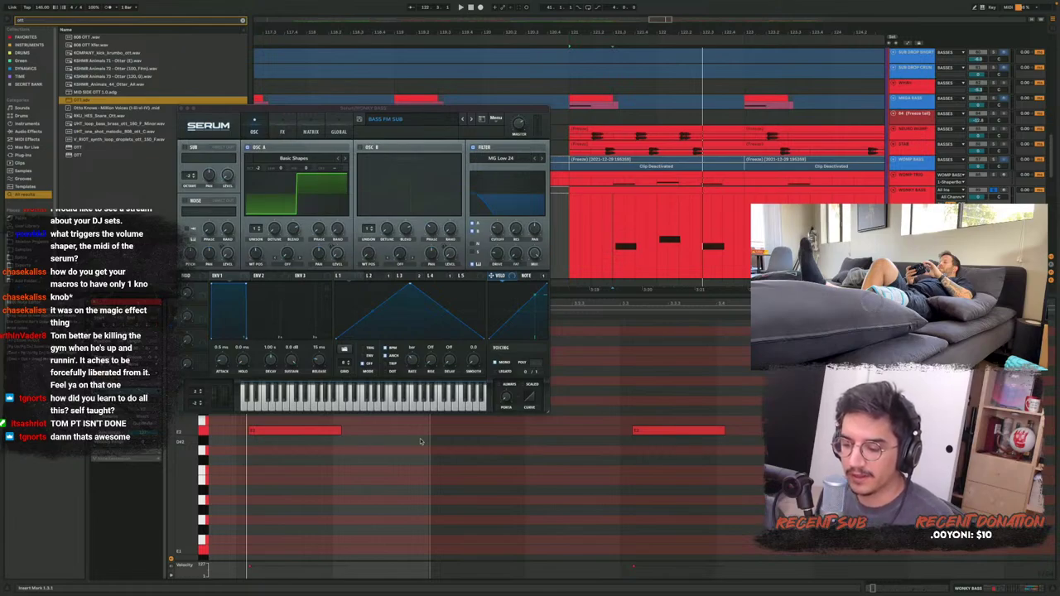
key("shift+Tab")
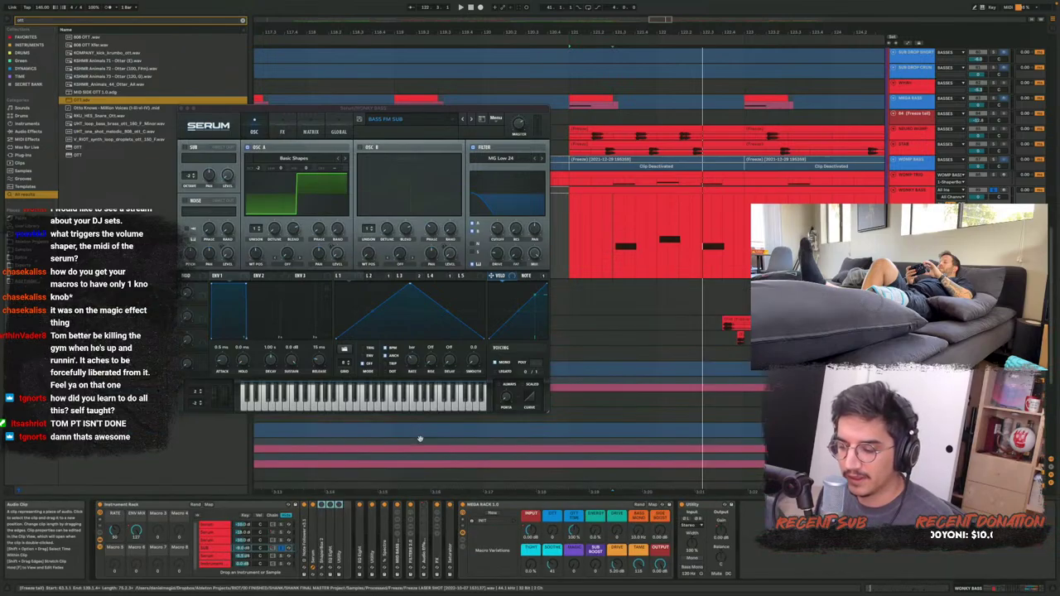
Enable oscillator B in the sub's Serum, adjust its octave, and audition it from the first note of bar 121's clip
left_click(614, 270)
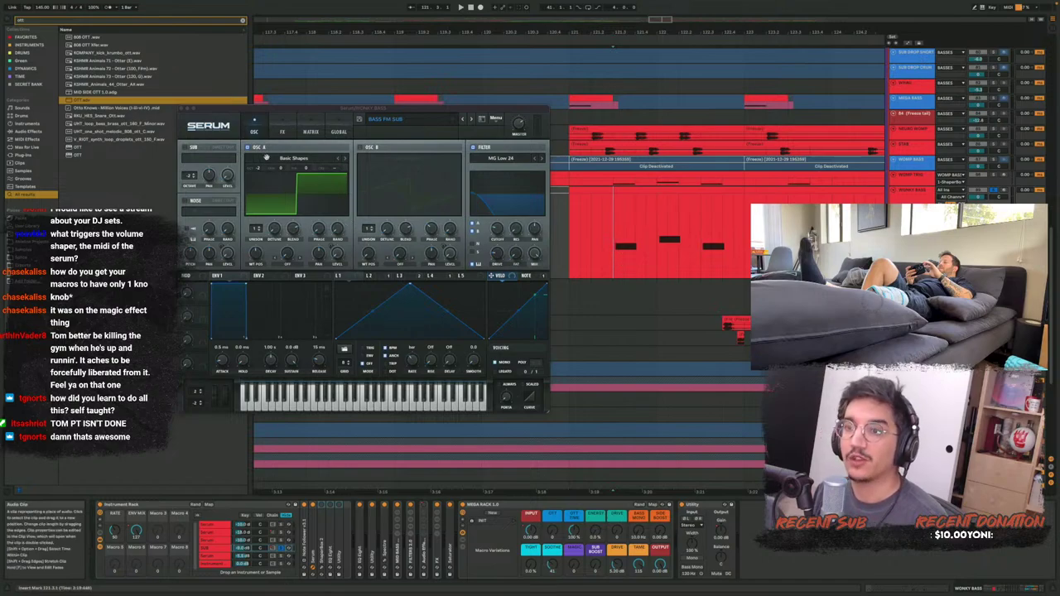
left_click(372, 148)
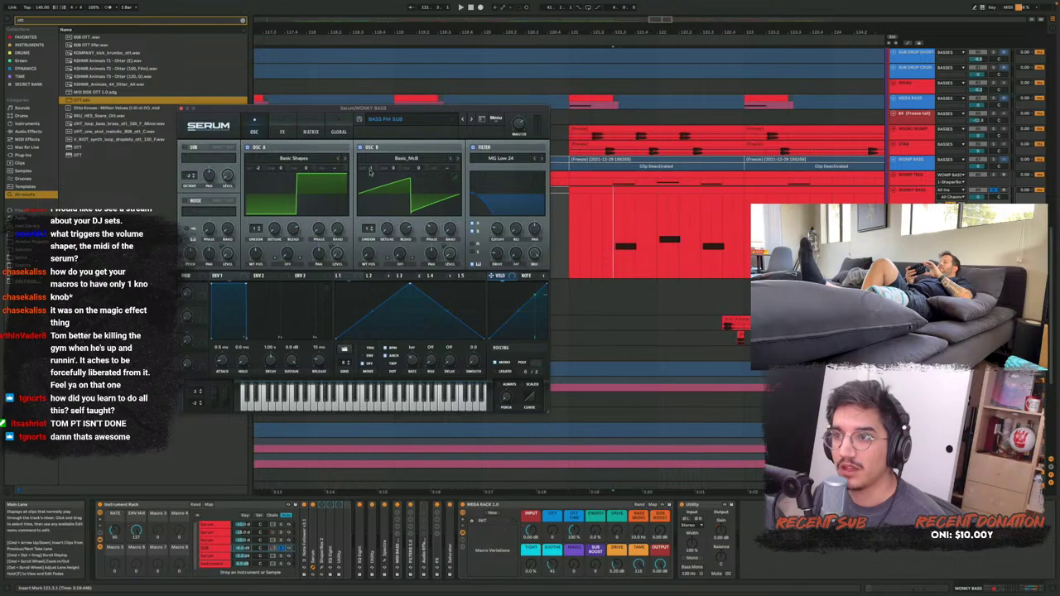
left_click_drag(370, 171, 373, 170)
key("space")
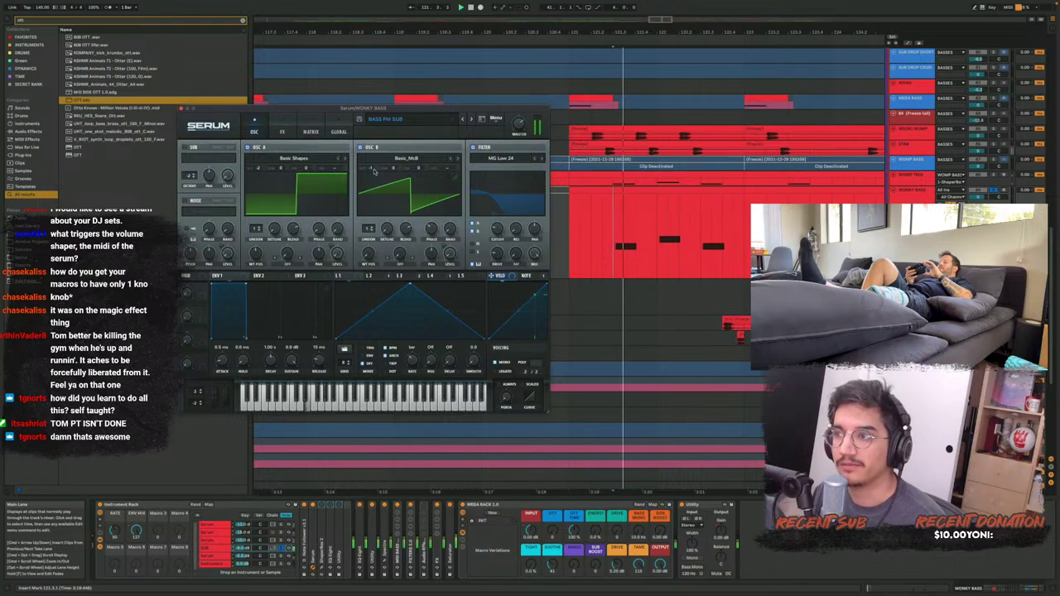
key("space")
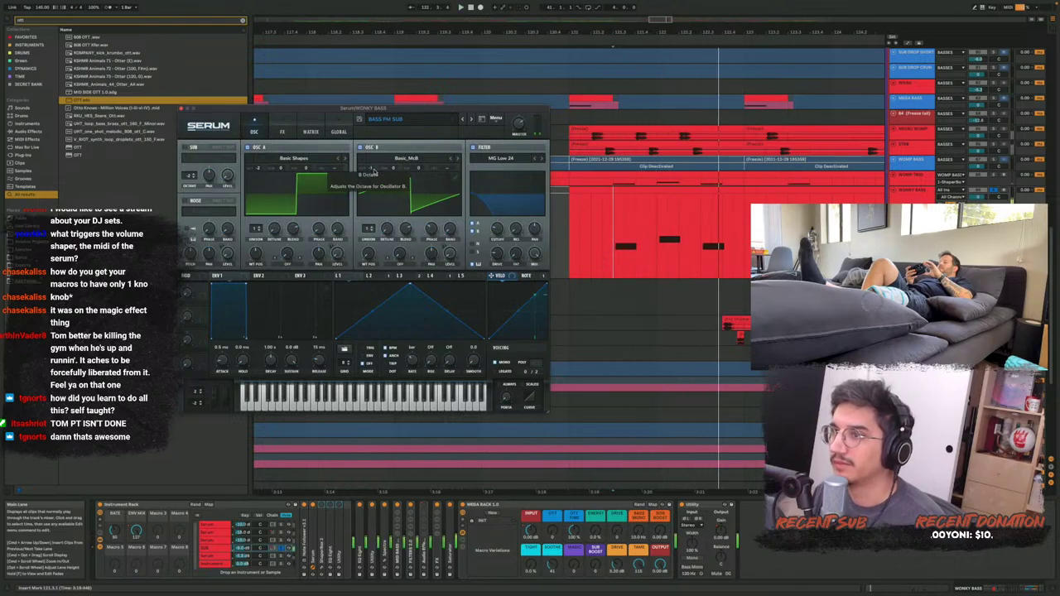
Show the Oszillos Mega Scope on the master, play the bass through it, and move the Serum window below the scope
key("super+alt+p")
key("space")
left_click_drag(263, 114, 488, 236)
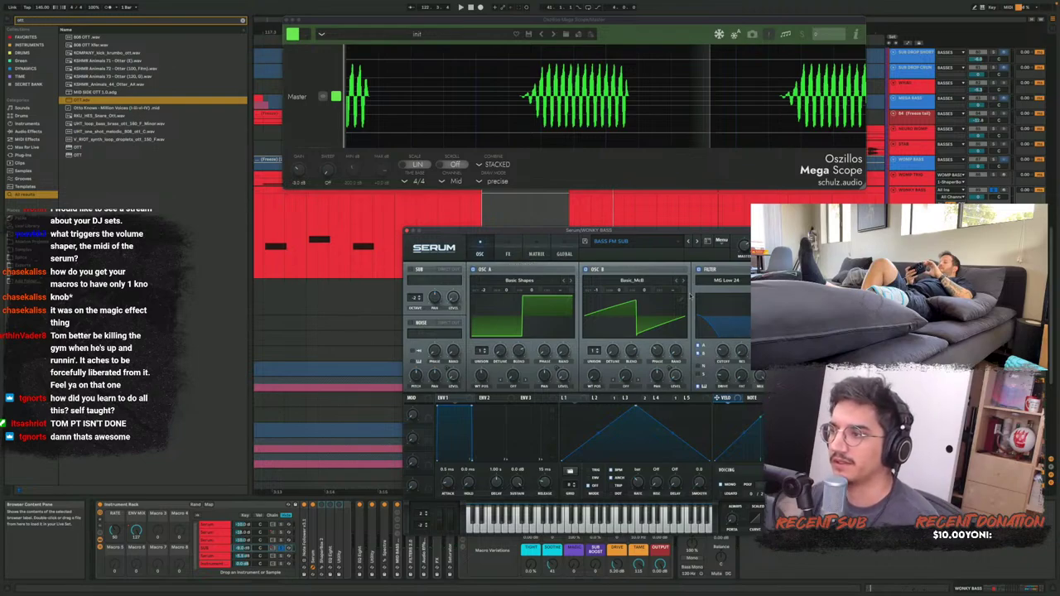
Adjust oscillator B's phase, play the bass, and zoom the scope in on a single note's waveform
mouse_move(655, 355)
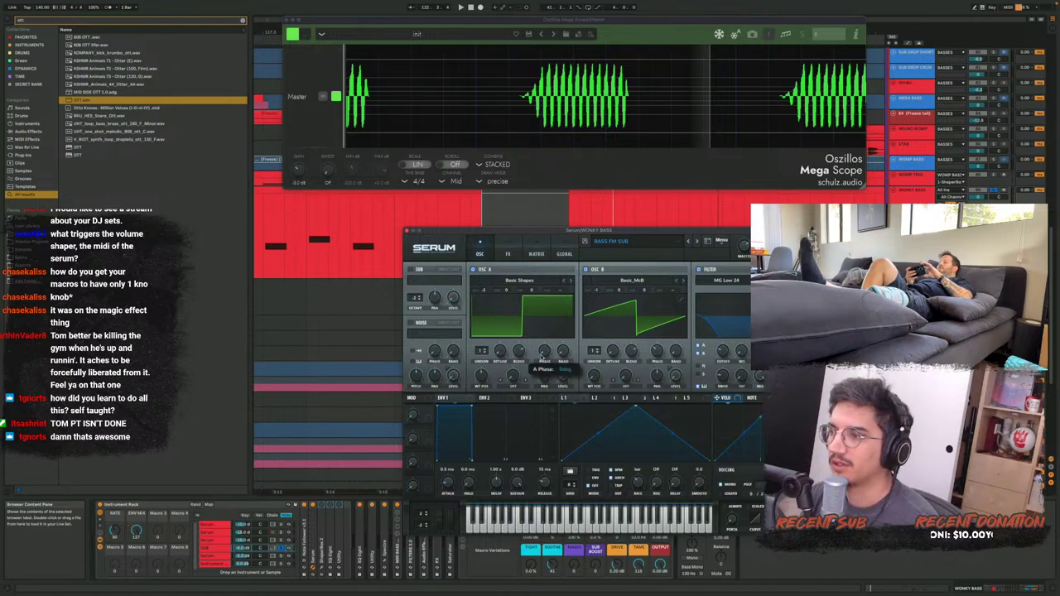
mouse_move(681, 367)
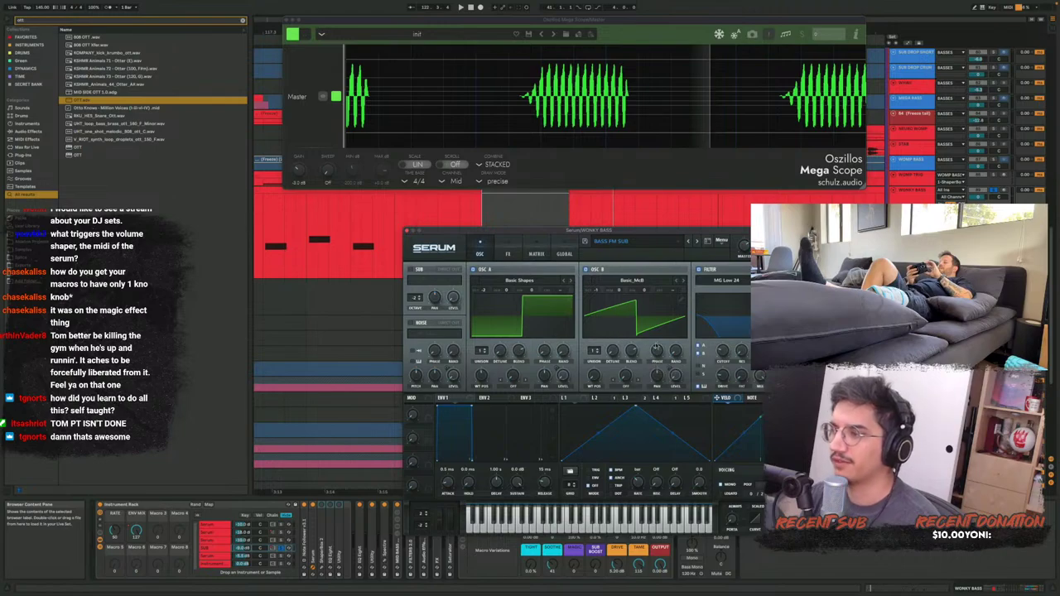
key("space")
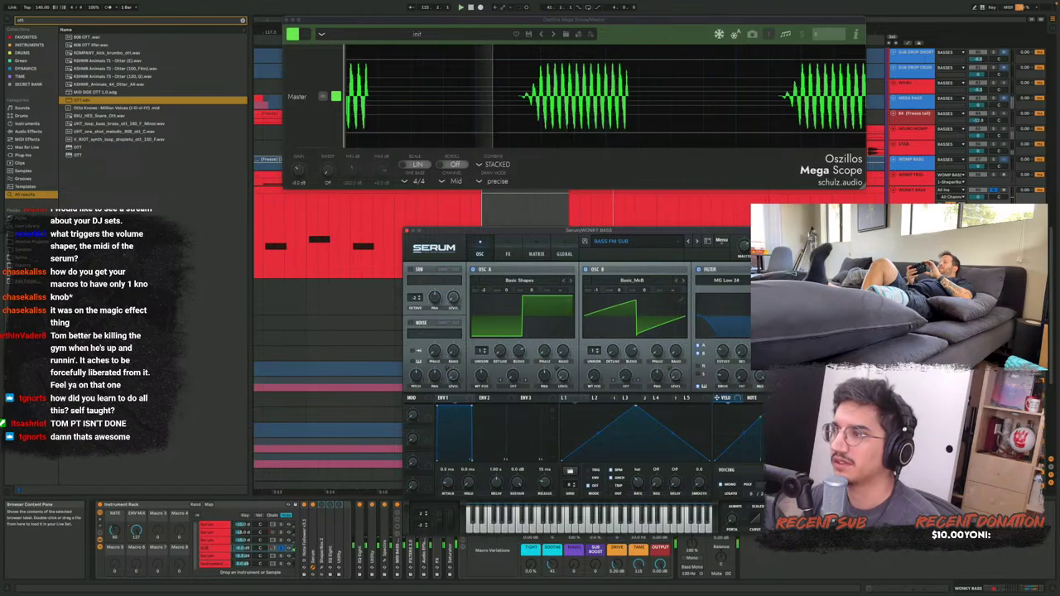
left_click(660, 356)
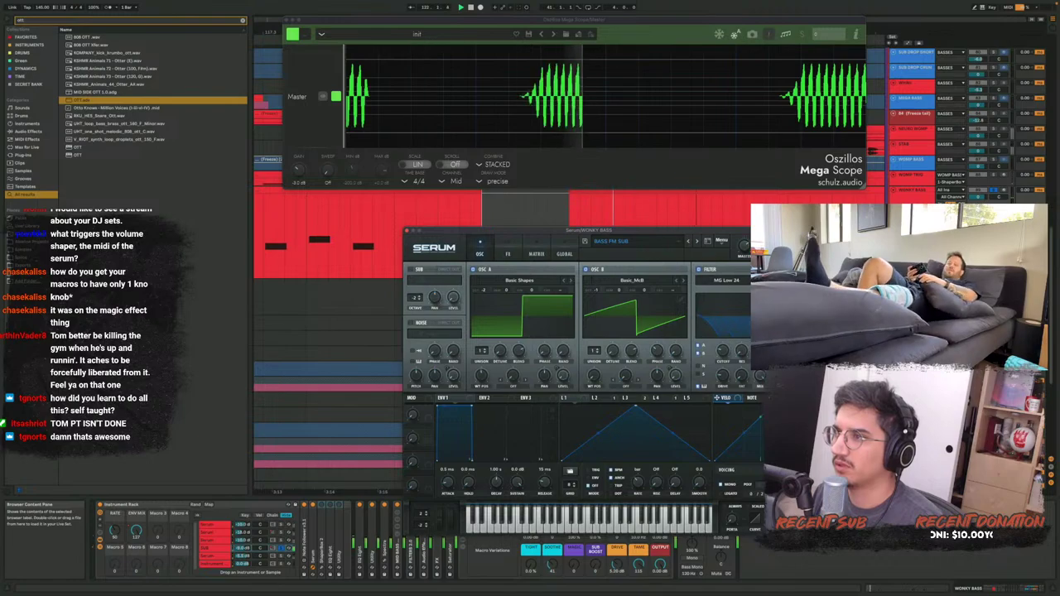
left_click_drag(521, 106, 643, 120)
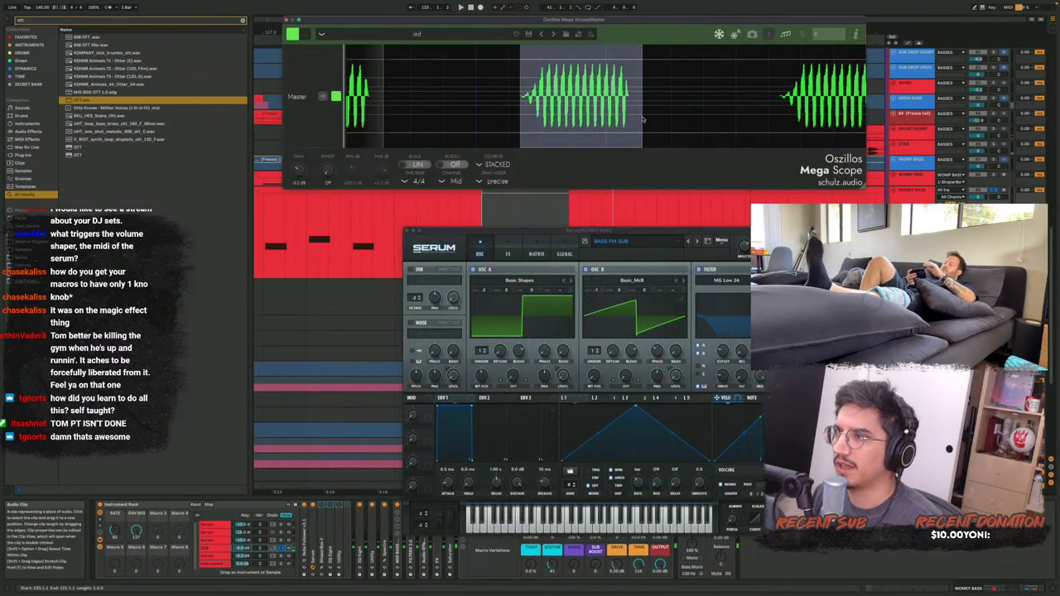
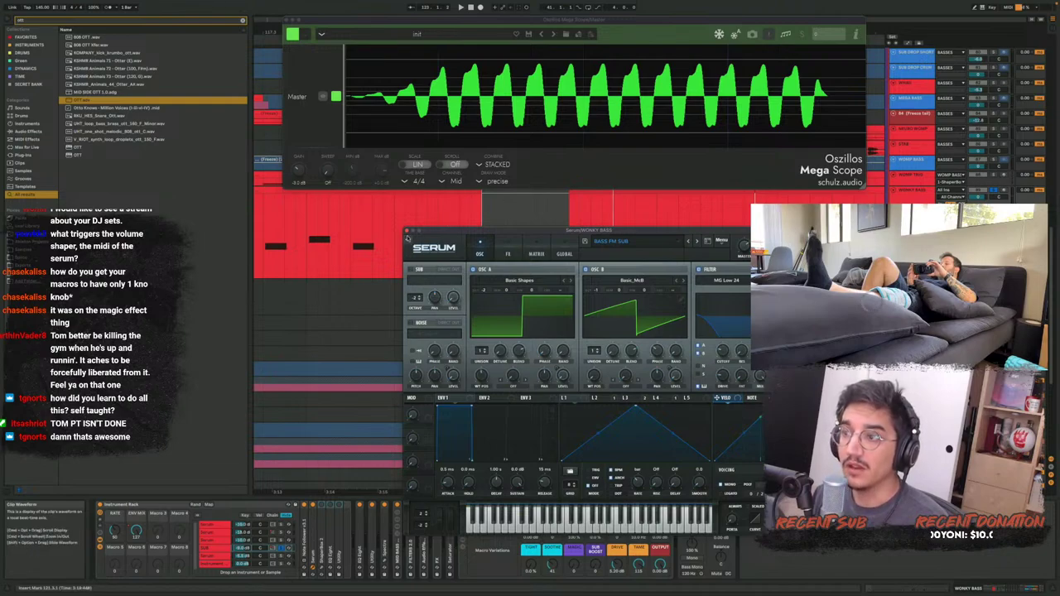
Close the Serum window and check the SUB chain's ShaperBox 2 volume curve during playback
left_click(407, 231)
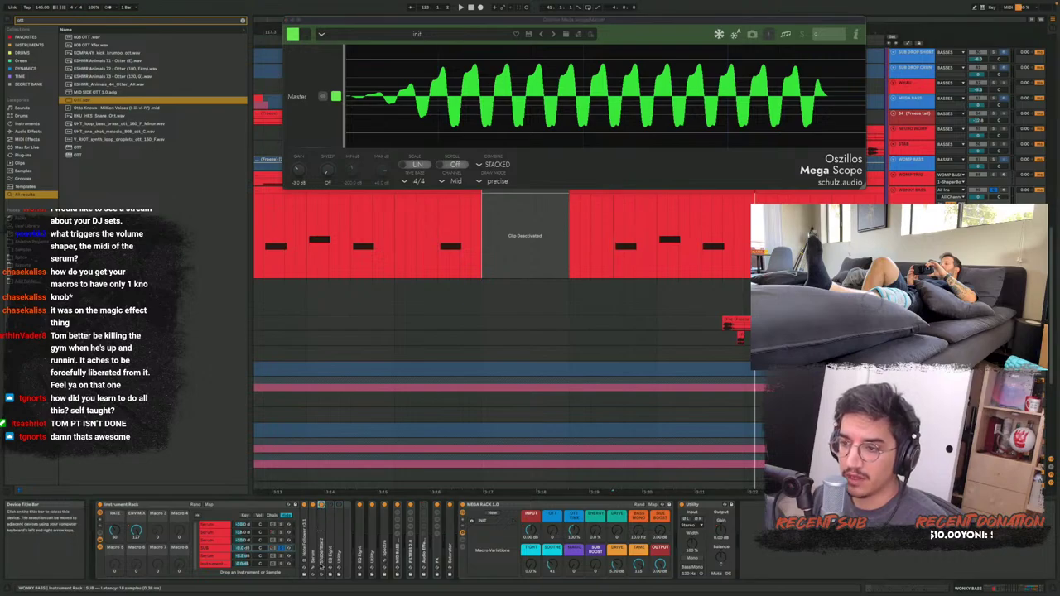
left_click(321, 504)
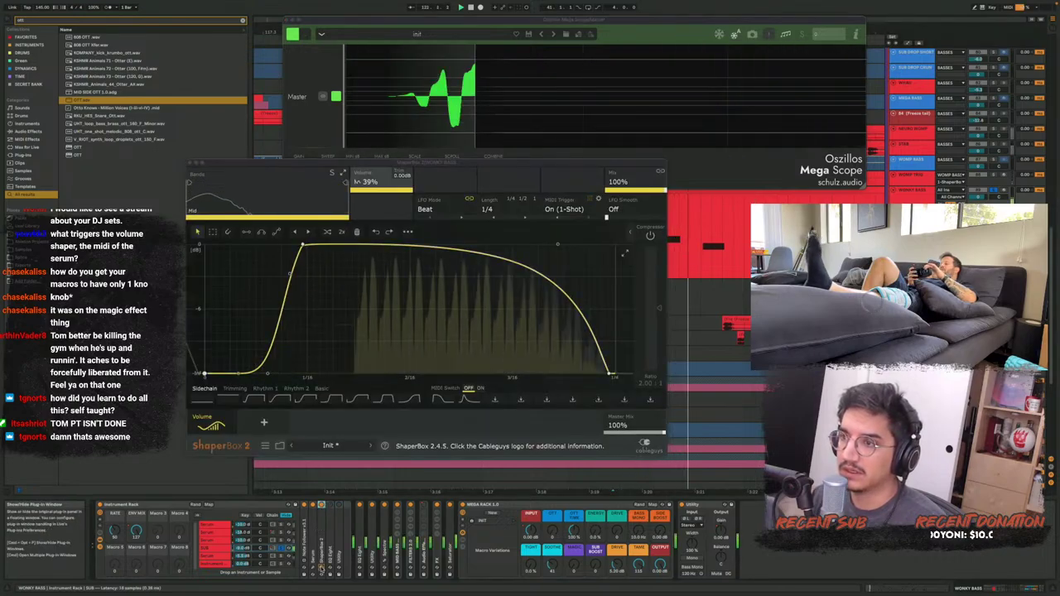
left_click(322, 504)
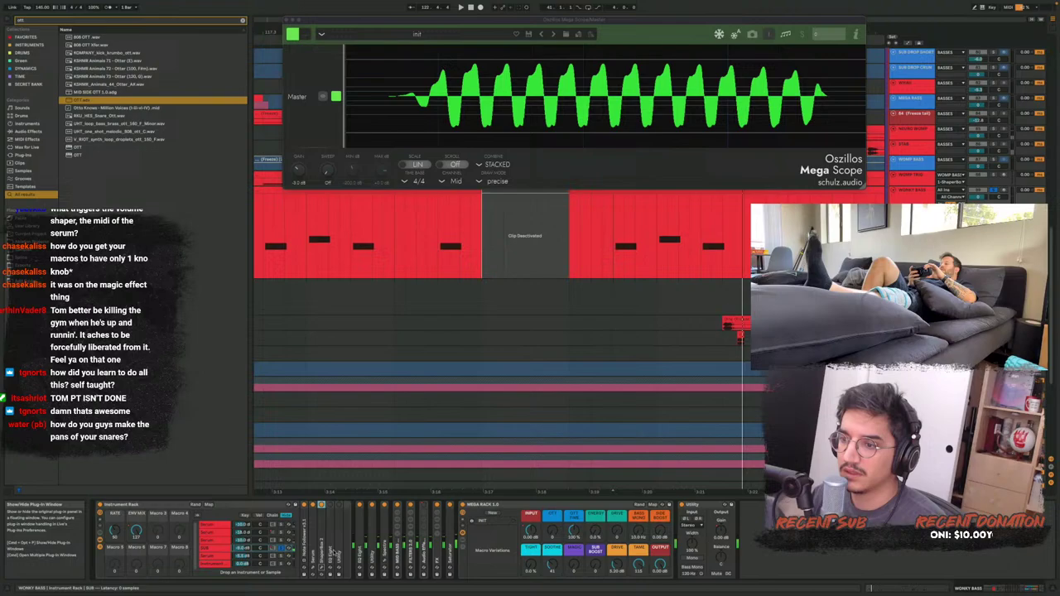
Inspect the EQ Eight and Utility settings in the SUB chain while comparing the waveform on the scope
double_click(329, 529)
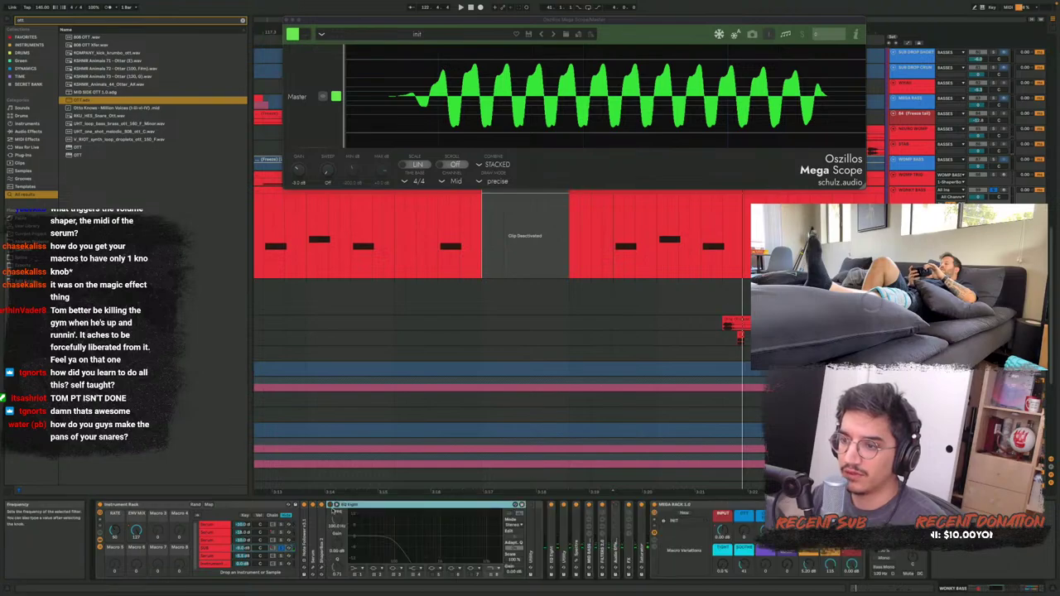
double_click(394, 506)
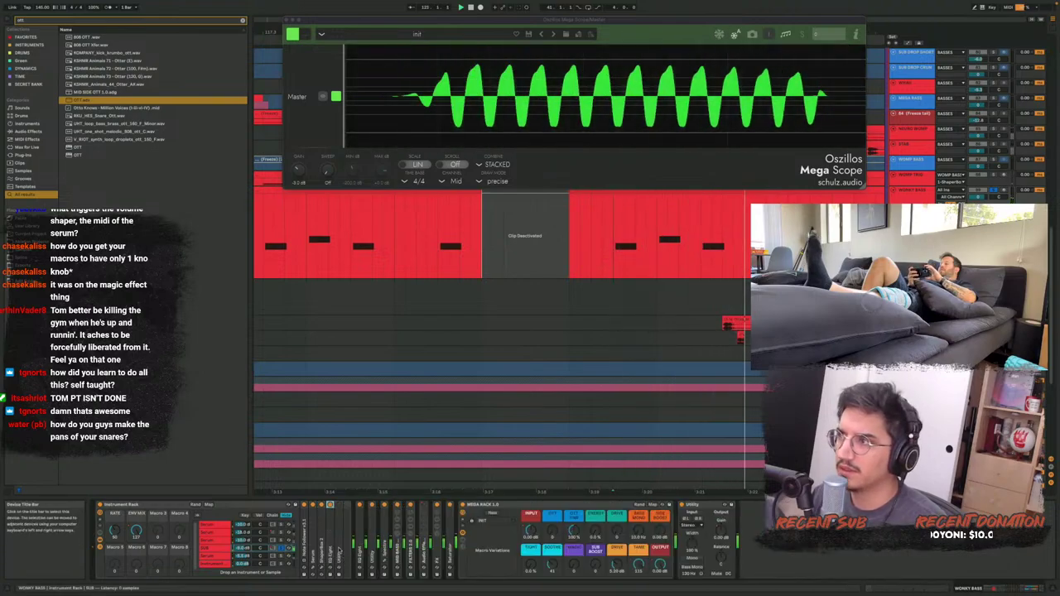
double_click(342, 505)
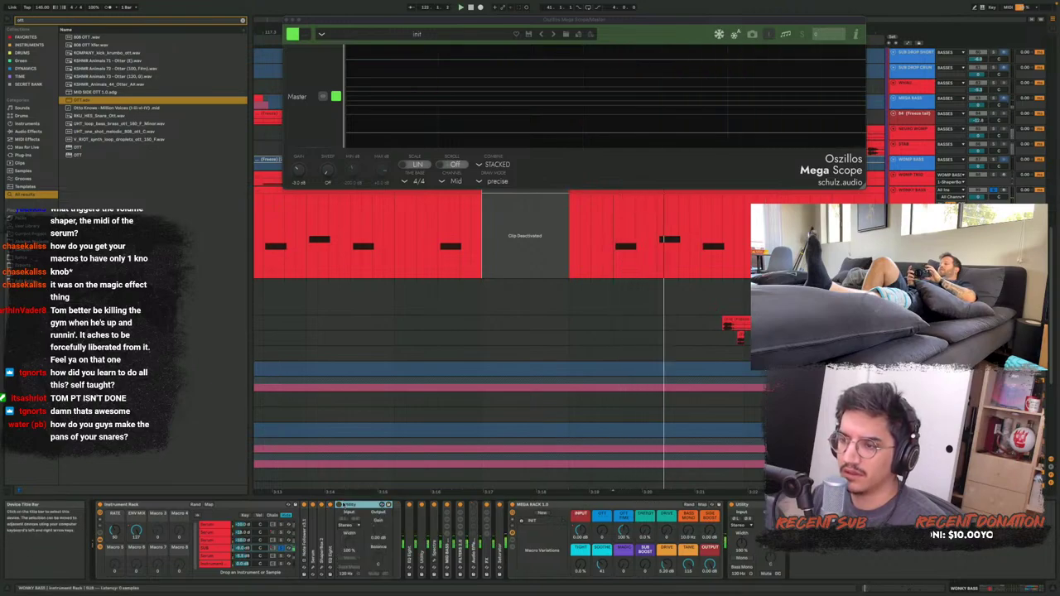
Show the arrangement automation, examine the WONKY BASS envelope and the BASS KNOCK clip, and hide the automation again
key("a")
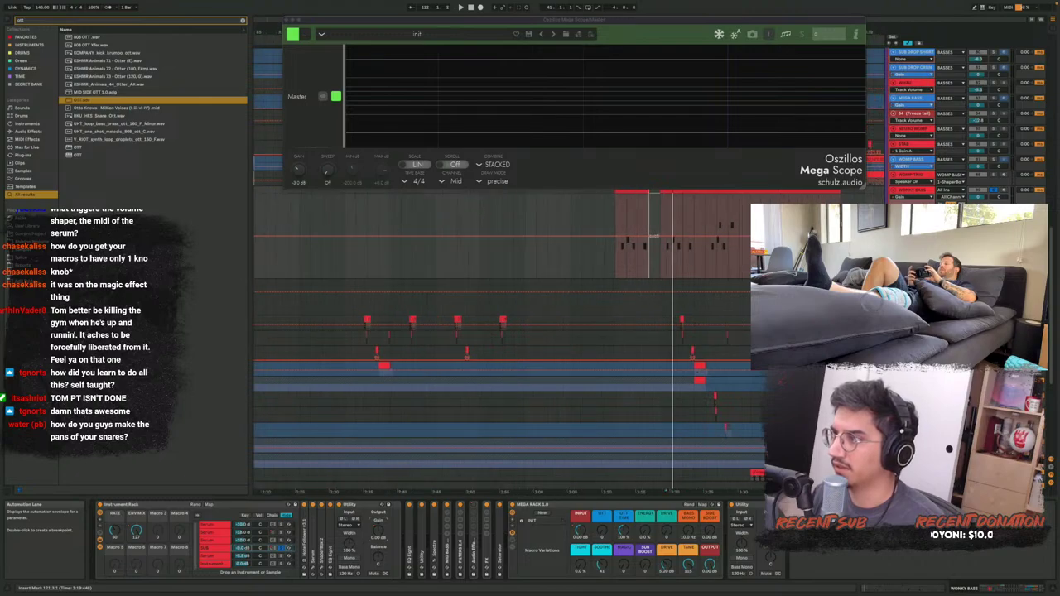
scroll(710, 264, "up", 5)
scroll(633, 259, "down", 2)
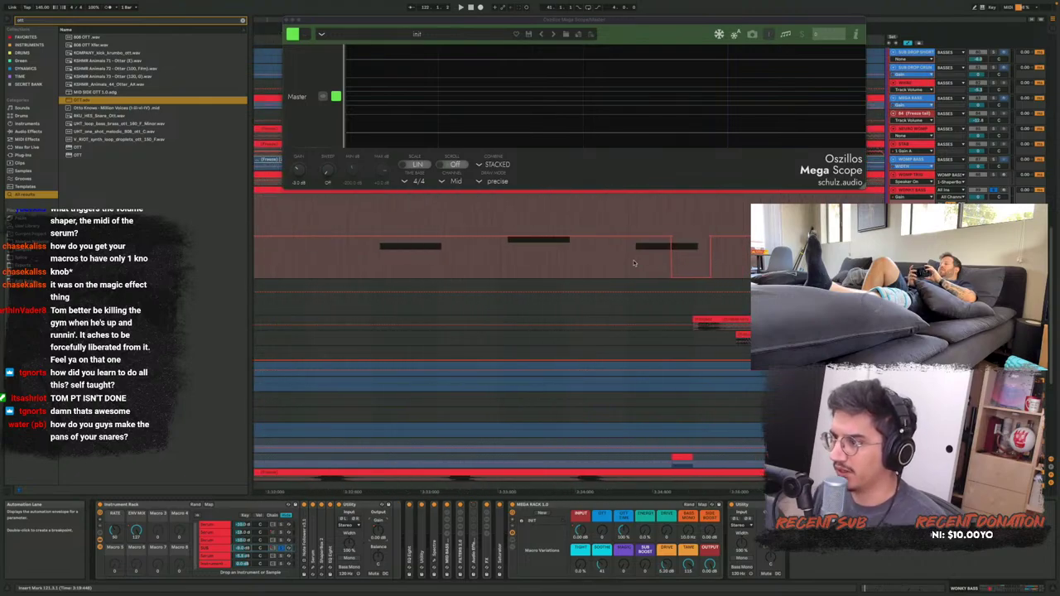
scroll(634, 264, "down", 2)
scroll(674, 426, "up", 4)
scroll(674, 414, "down", 3)
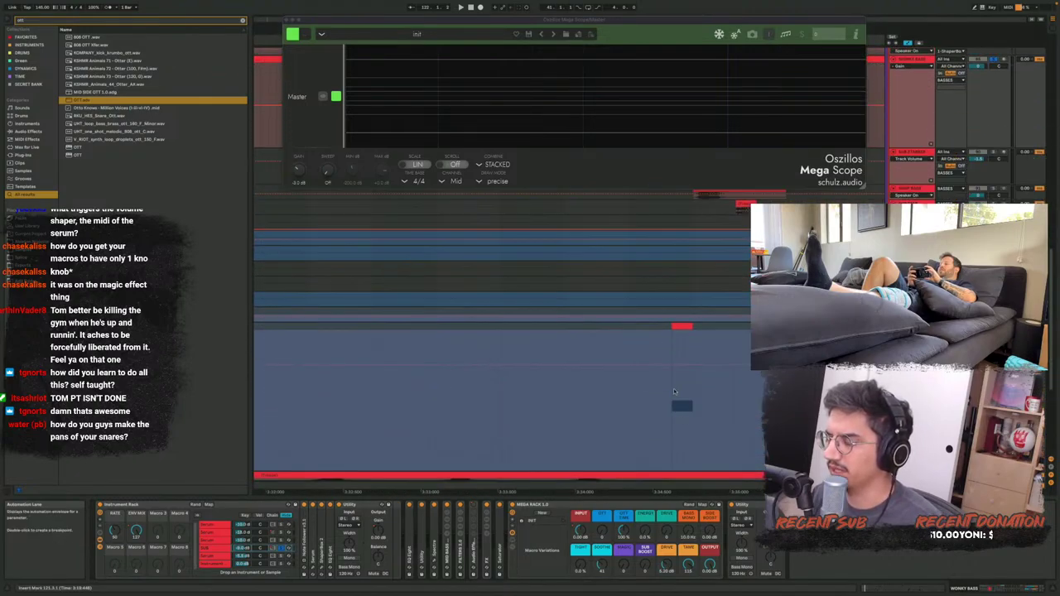
key("a")
left_click(667, 384)
scroll(675, 381, "up", 5)
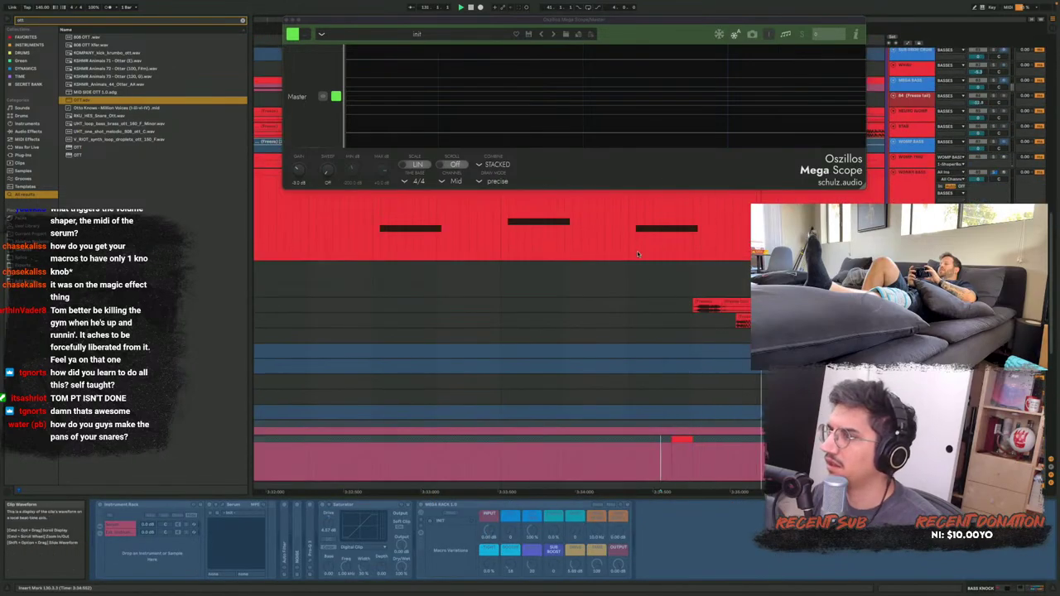
Place the playback position before a WONKY BASS note and play the soloed SUB chain while watching its waveform on the scope
left_click(627, 245)
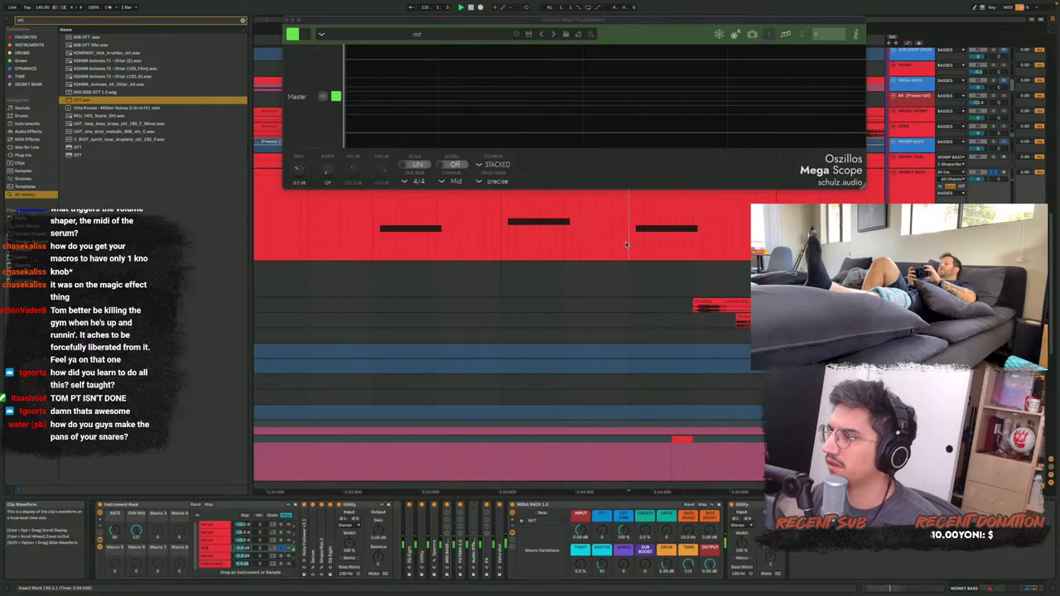
scroll(675, 268, "down", 1)
scroll(576, 377, "down", 2)
scroll(617, 289, "up", 4)
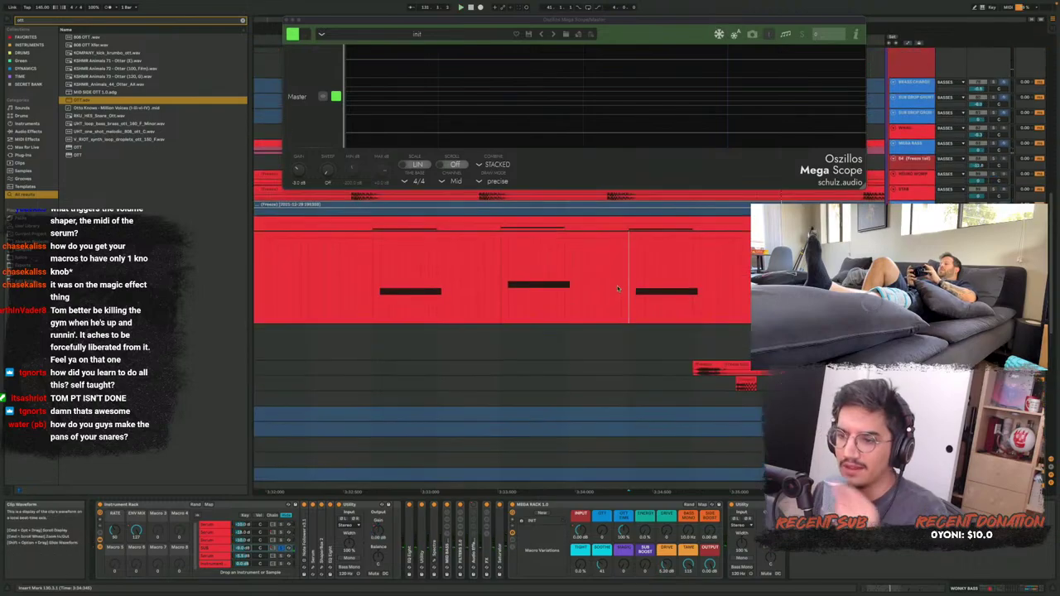
scroll(617, 289, "down", 3)
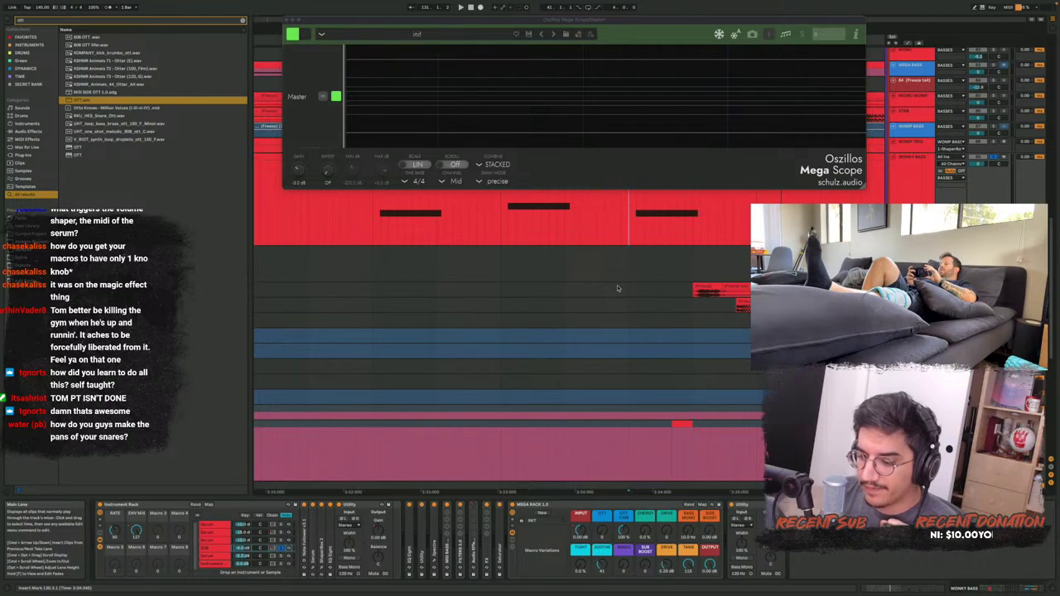
scroll(617, 285, "up", 4)
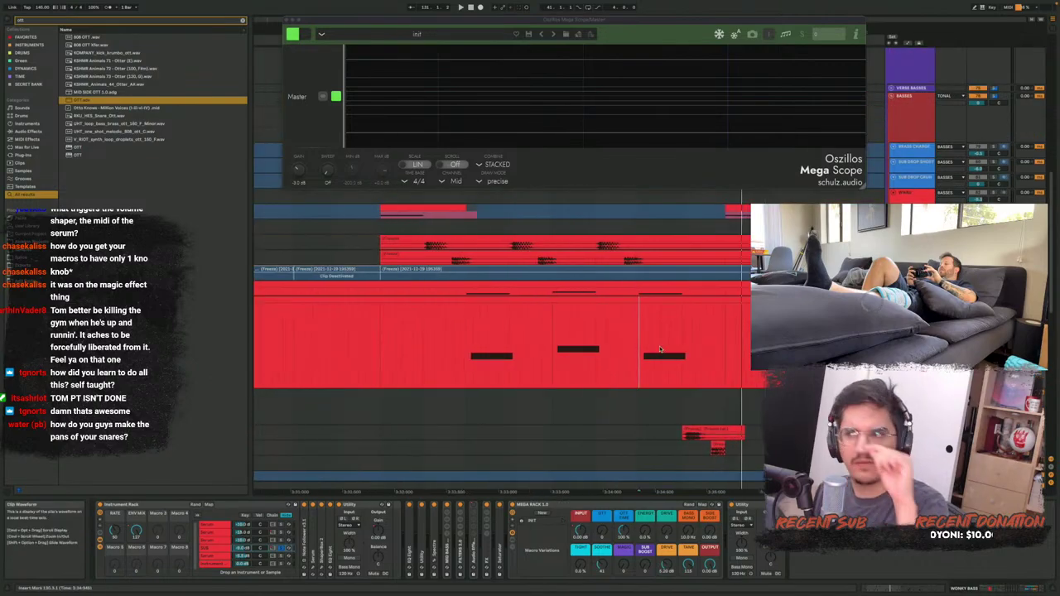
scroll(660, 349, "left", 2)
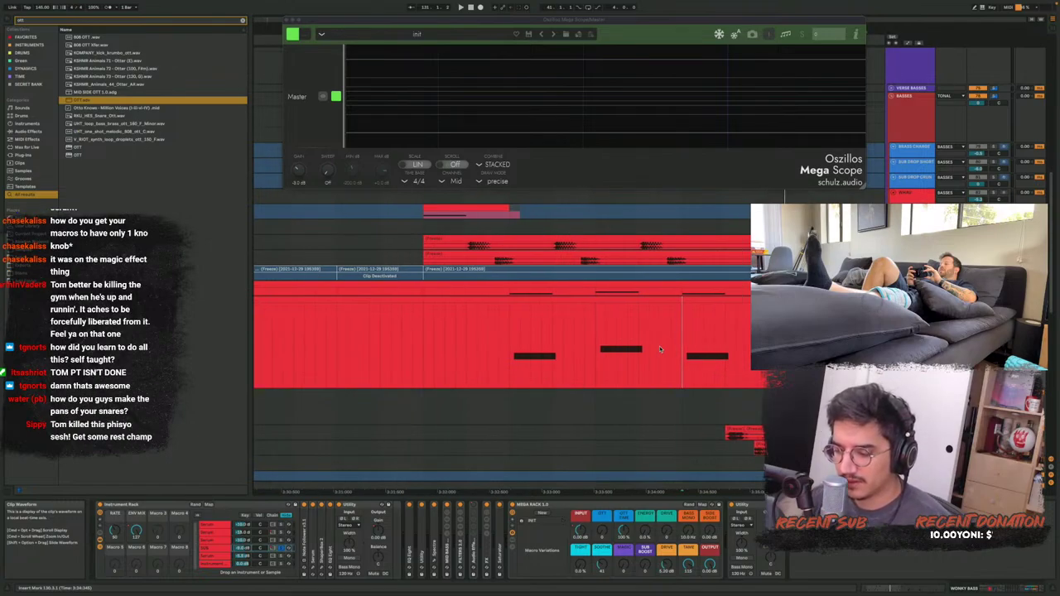
scroll(660, 349, "down", 3)
scroll(660, 348, "left", 5)
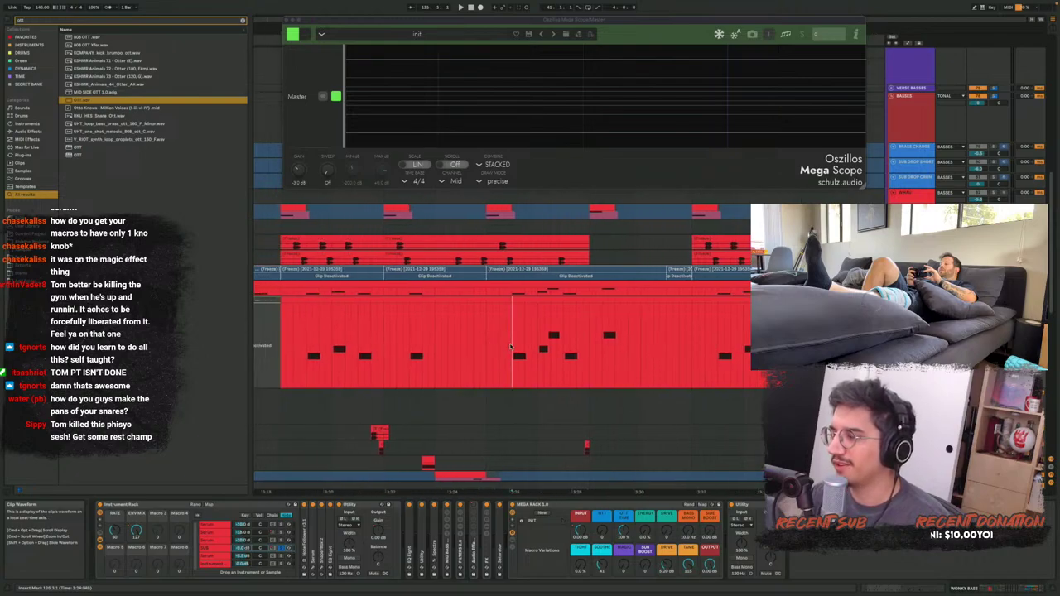
key("space")
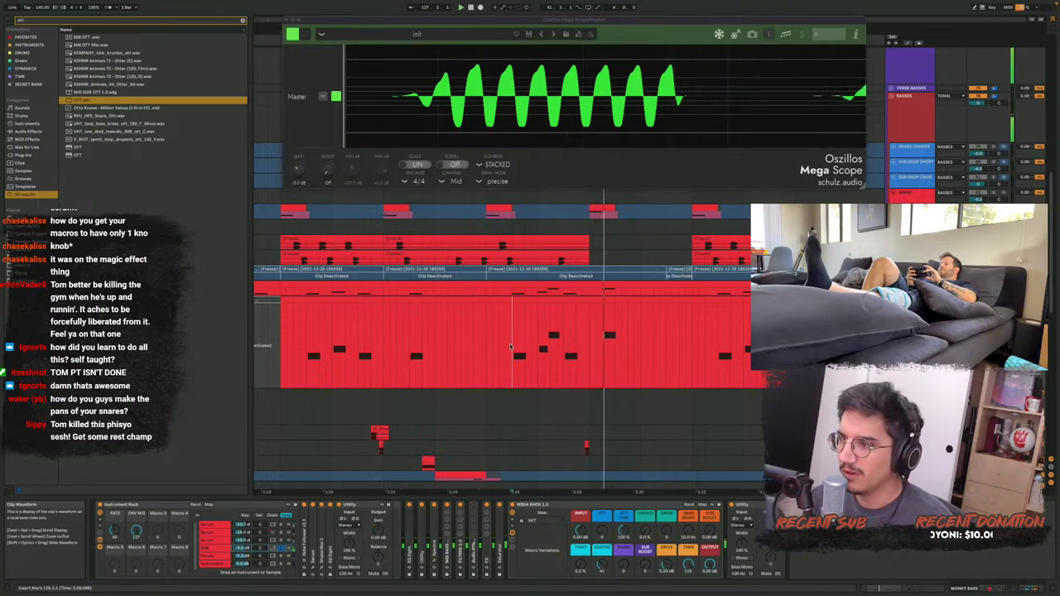
key("space")
key("space")
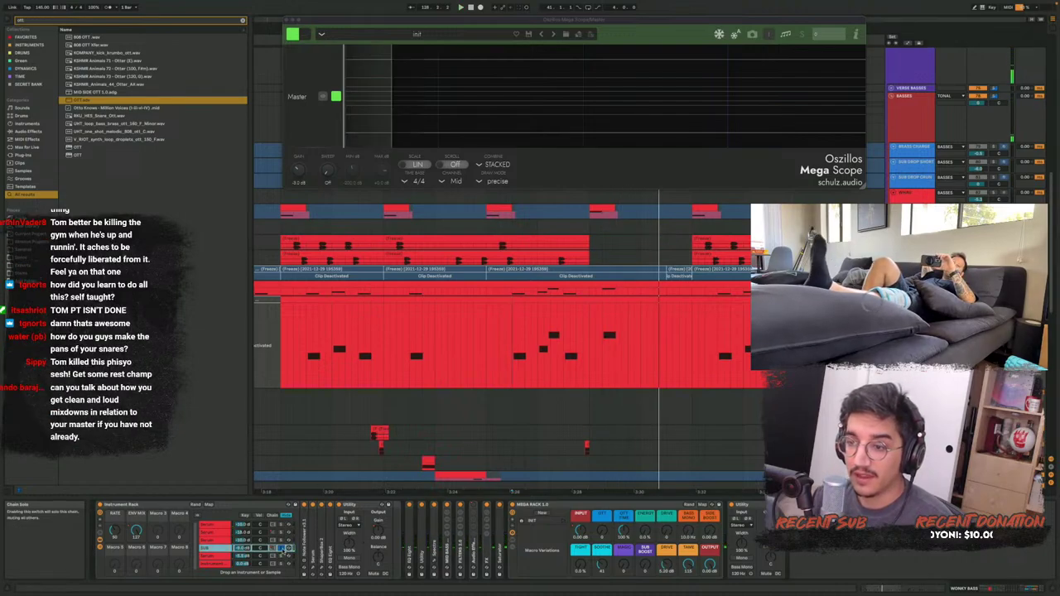
Solo the Serum chain below SUB, play it, and inspect its BASS FM CRUNCH patch's oscillator and distortion effect before closing Serum
left_click(276, 555)
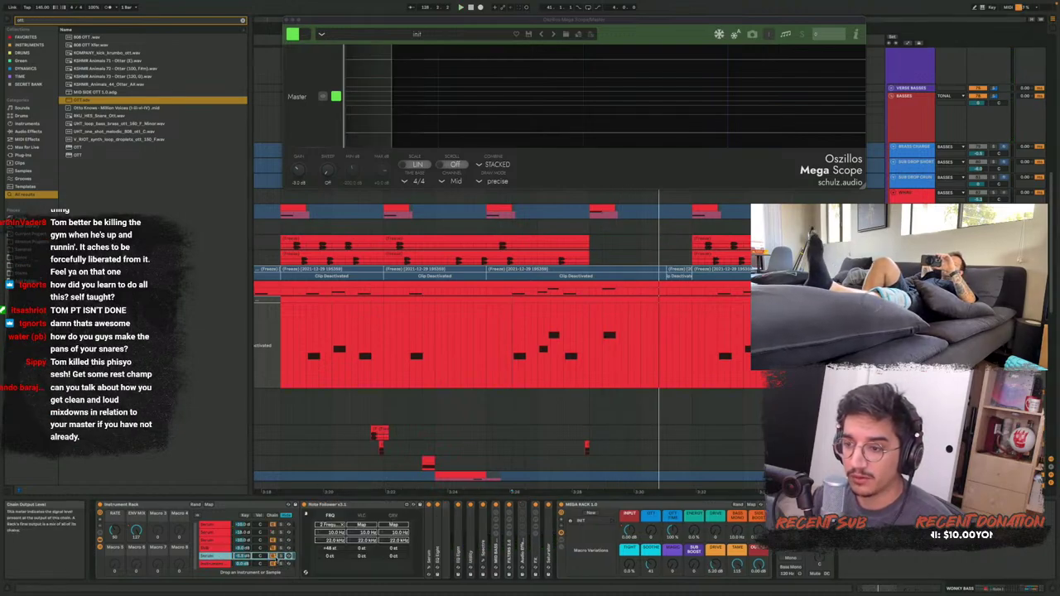
key("space")
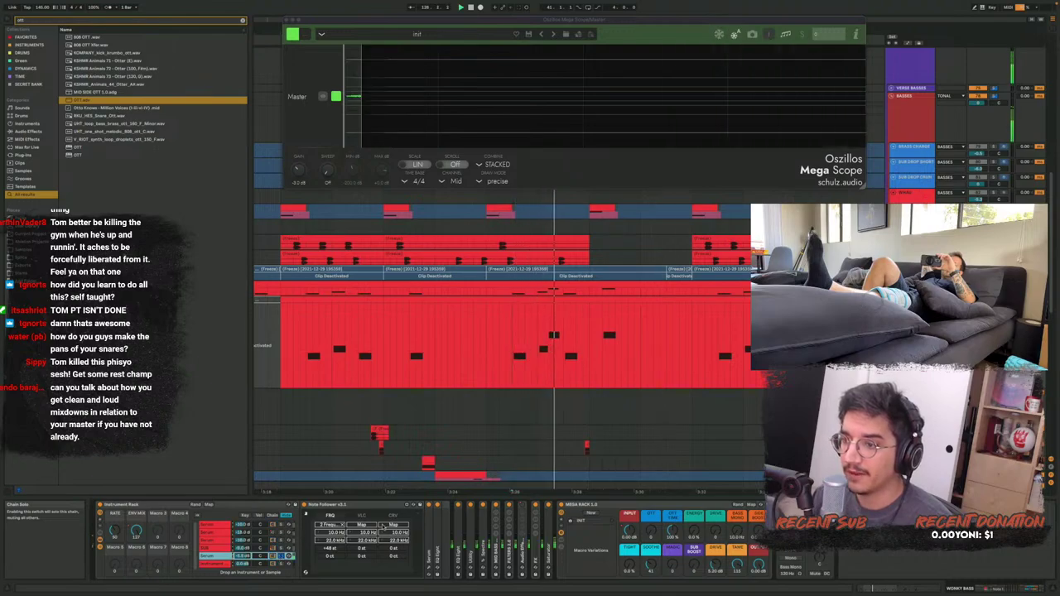
left_click(430, 569)
key("space")
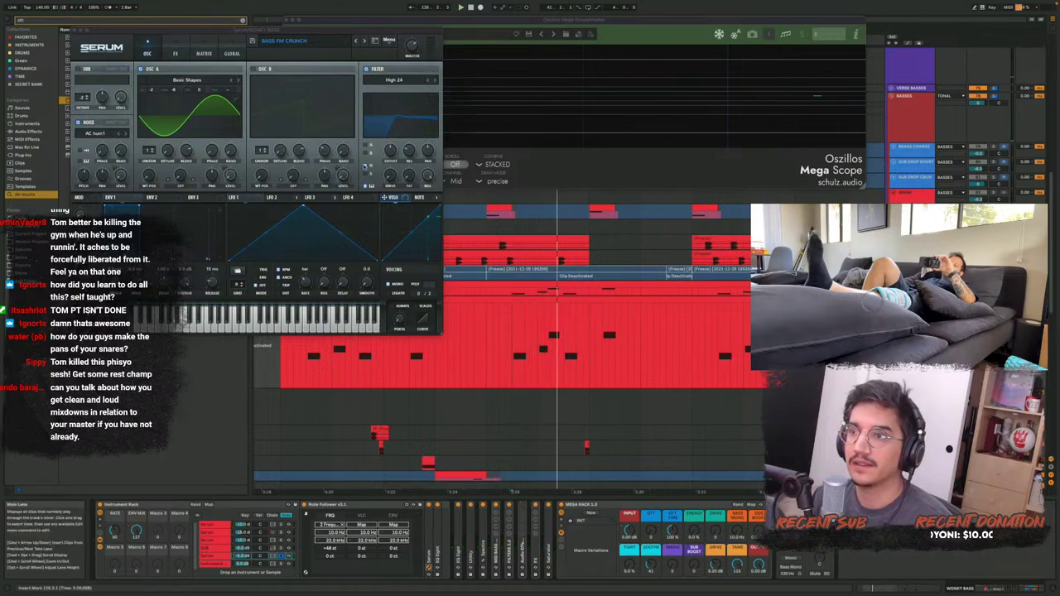
key("space")
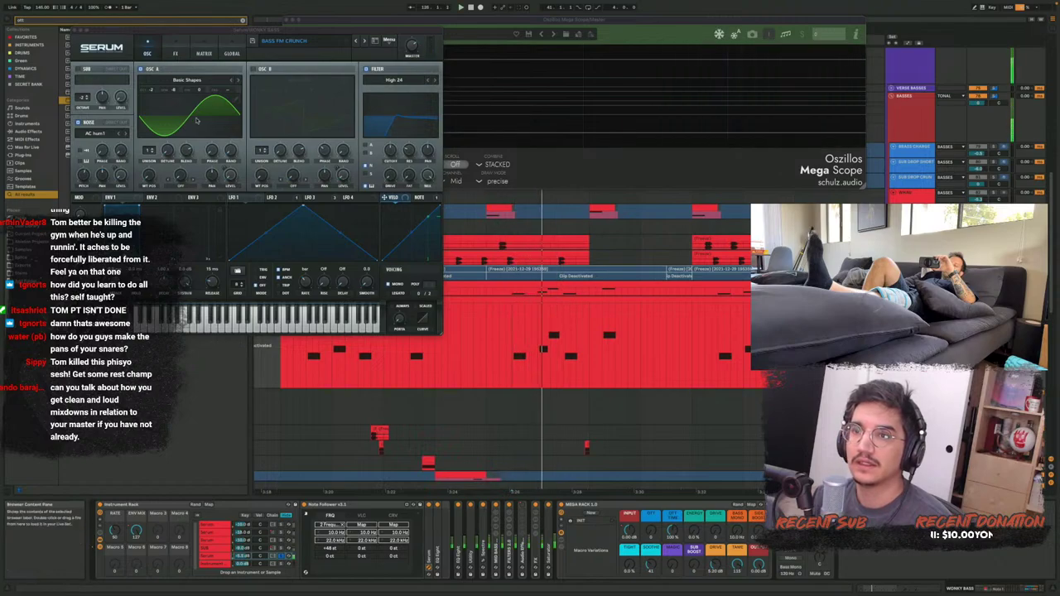
left_click(175, 54)
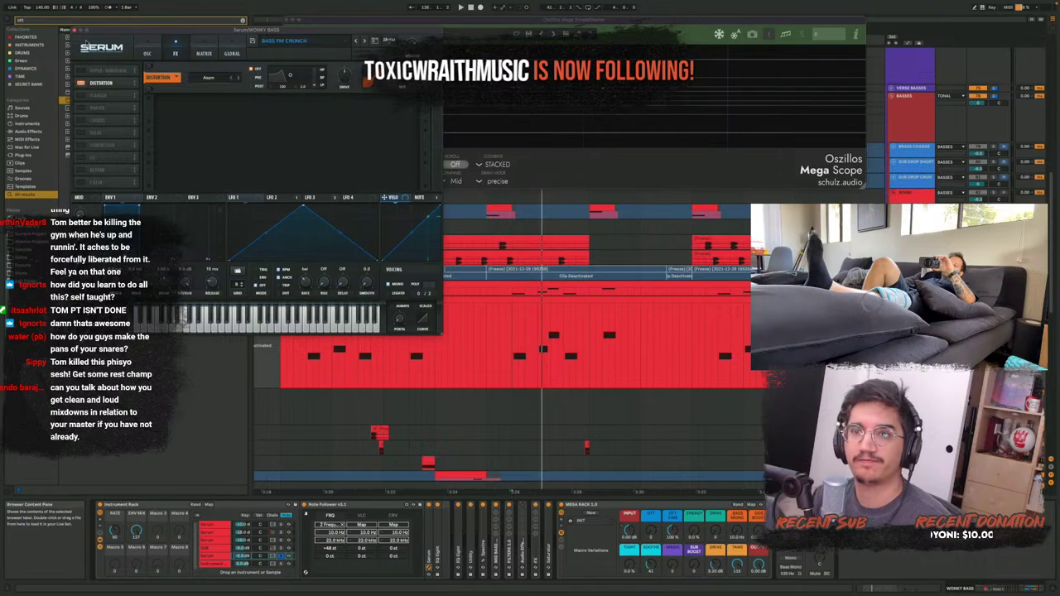
left_click(73, 31)
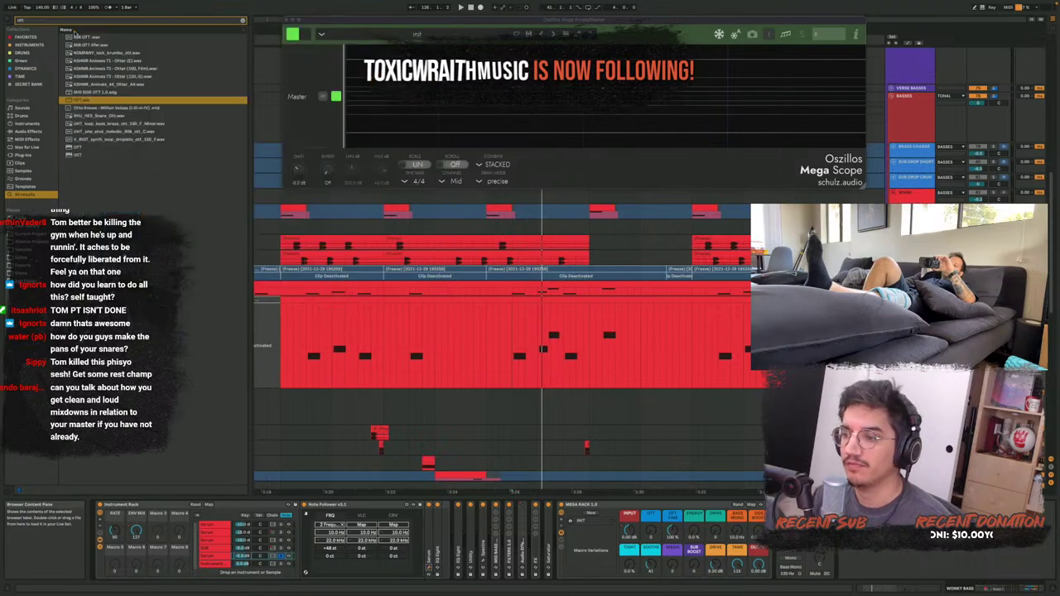
Expand the EQ Eight on the FM crunch chain, check its curve during playback, and collapse it
double_click(439, 535)
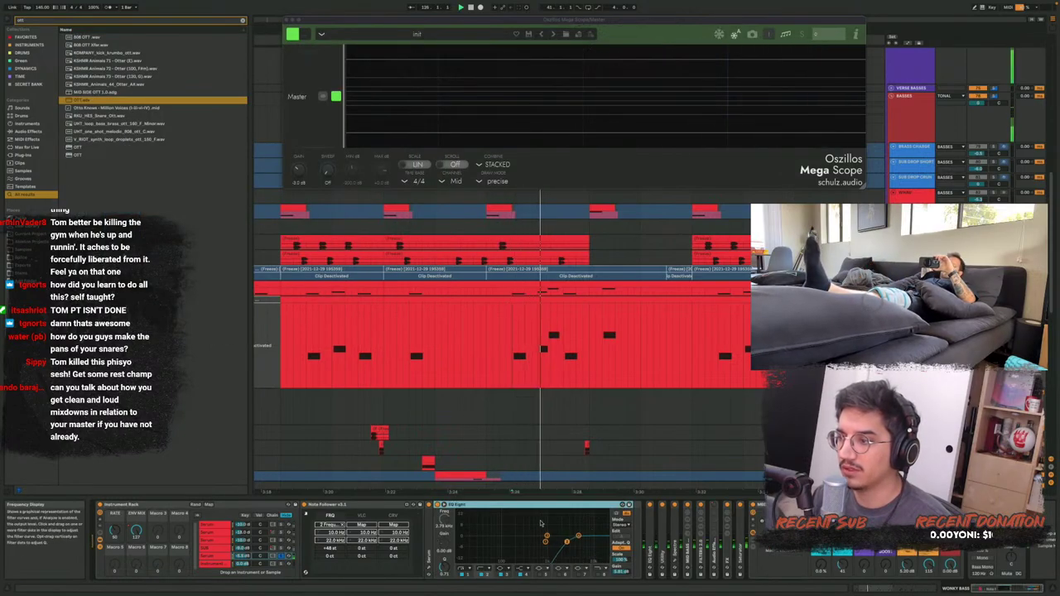
key("space")
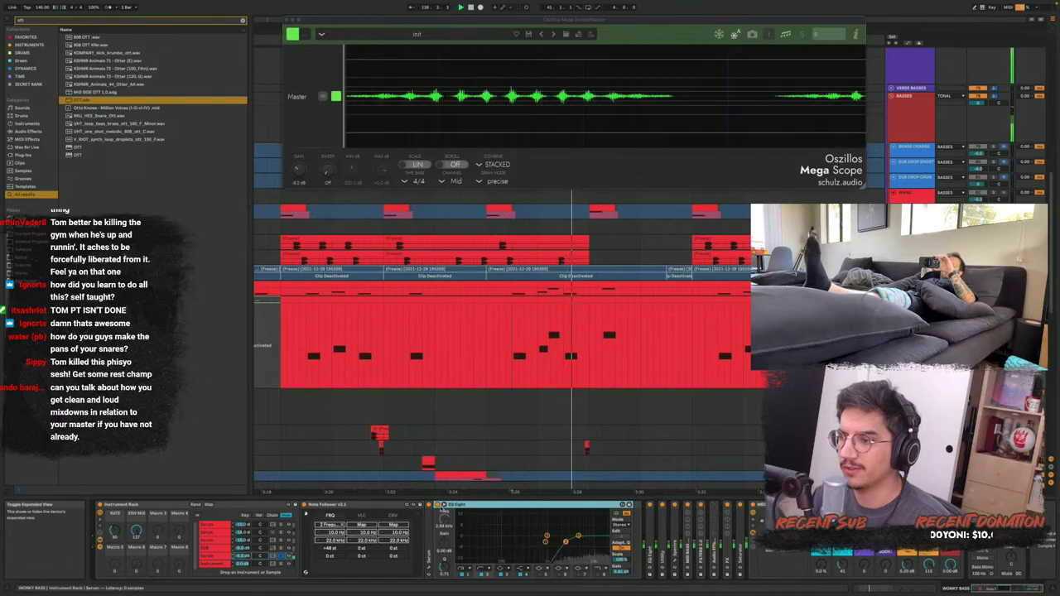
left_click(444, 505)
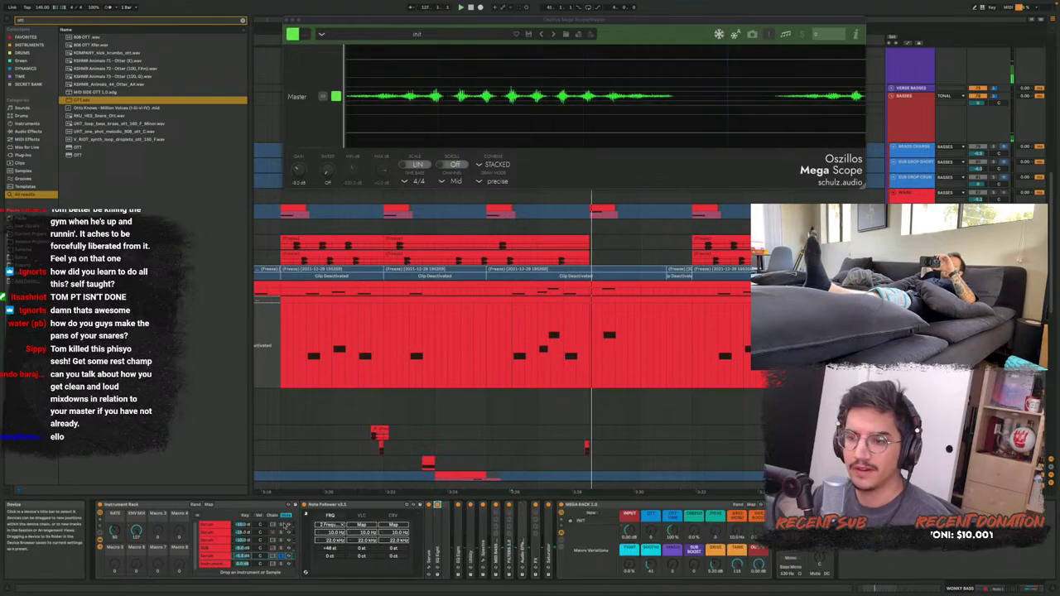
Solo the second Serum chain, show the automation lanes, check its Serum, and play the chain through the scope
left_click(224, 533)
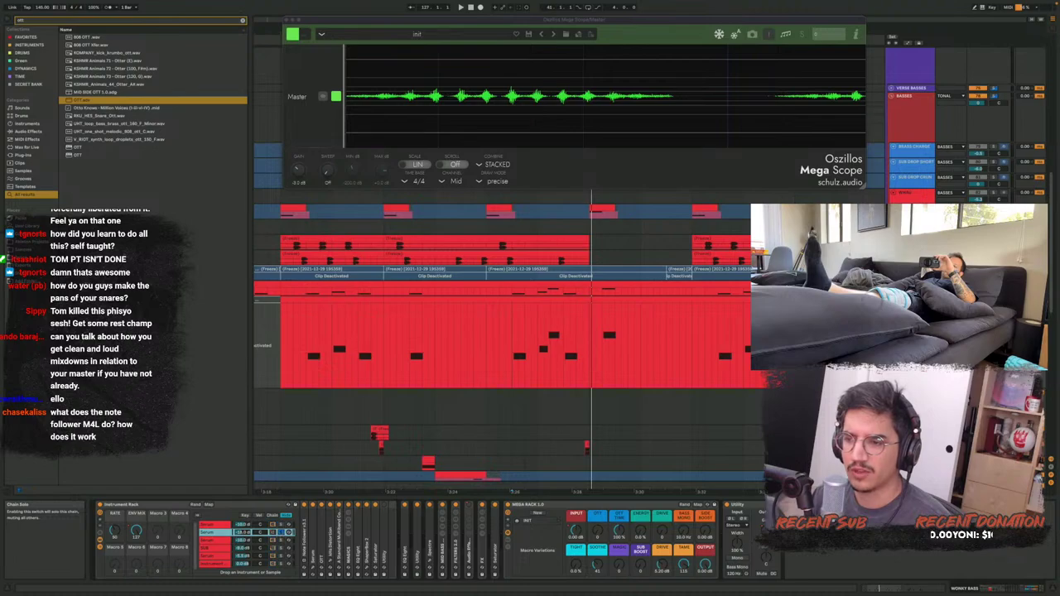
key("a")
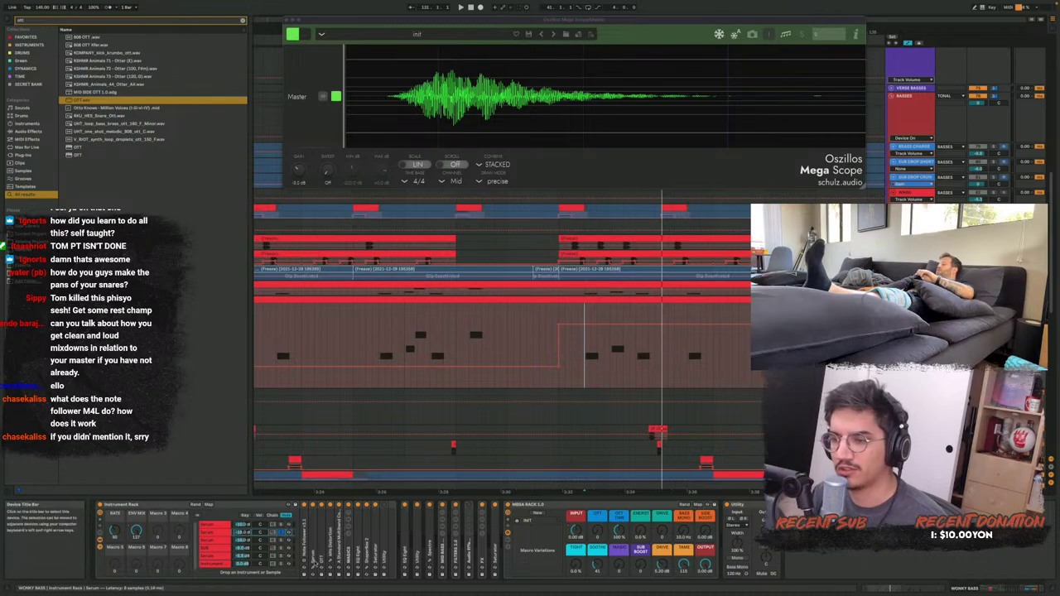
left_click(313, 569)
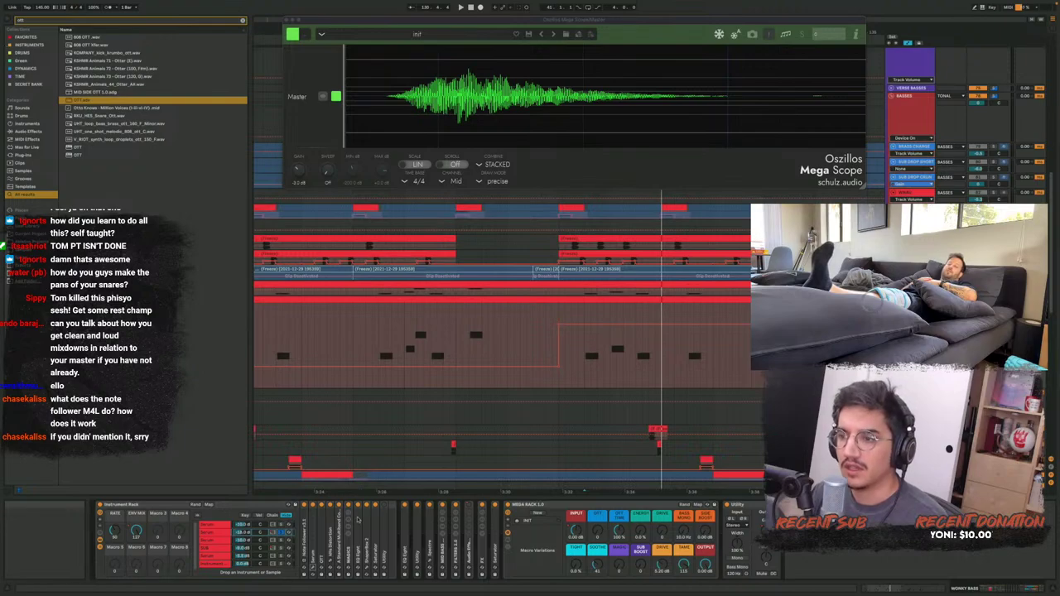
key("space")
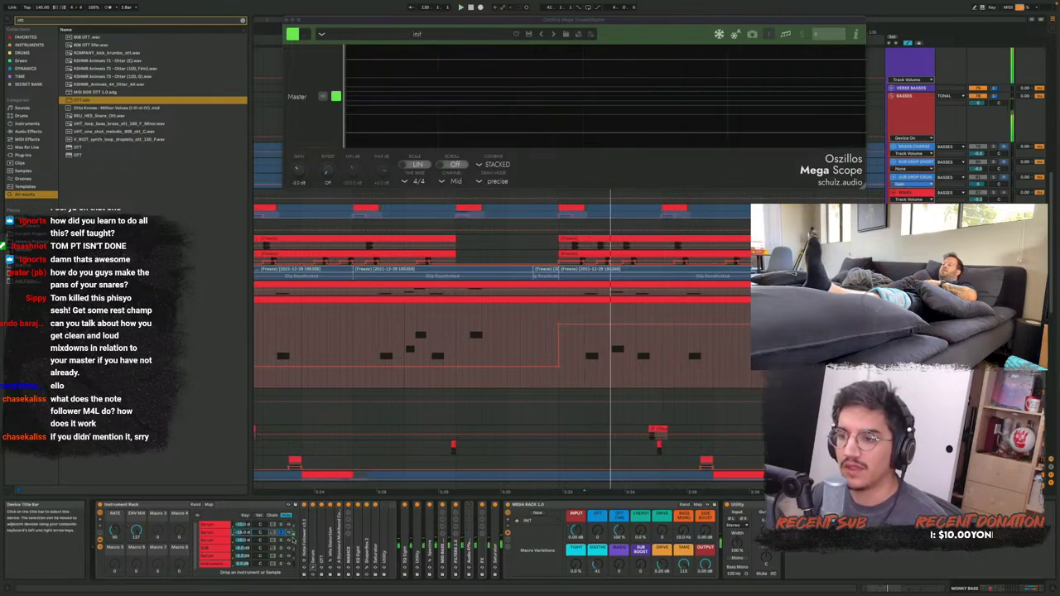
Unsolo the second Serum chain and play all WONKY BASS layers together while viewing the combined waveform
left_click(281, 533)
scroll(717, 326, "down", 3)
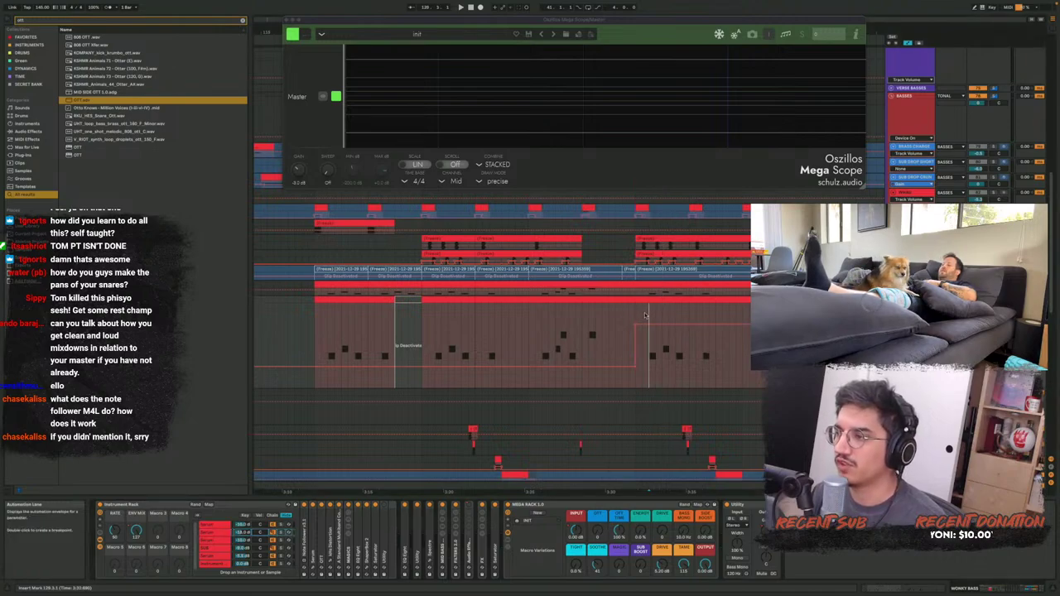
key("space")
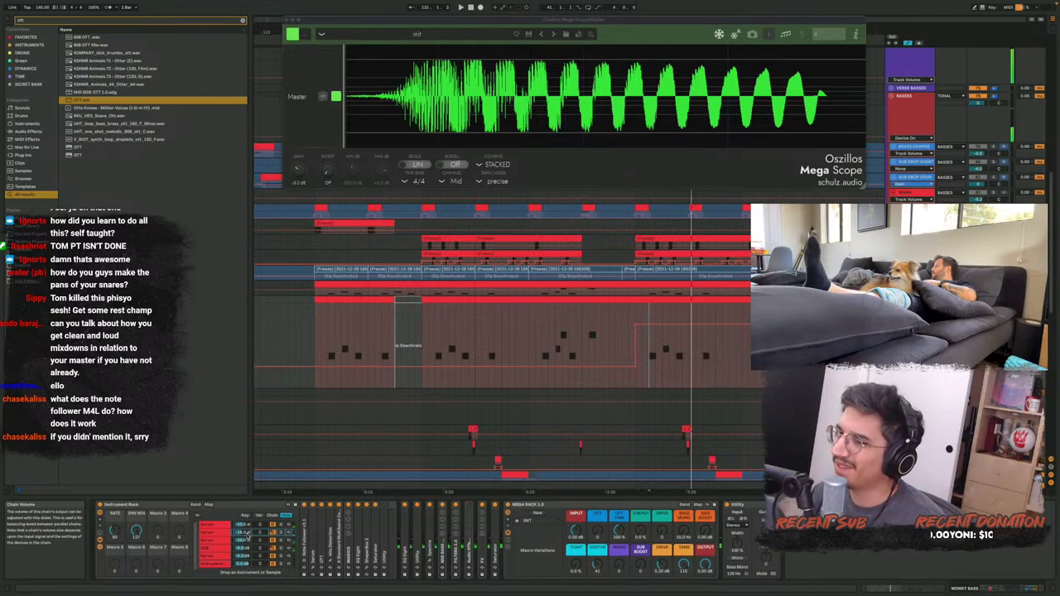
left_click(246, 534)
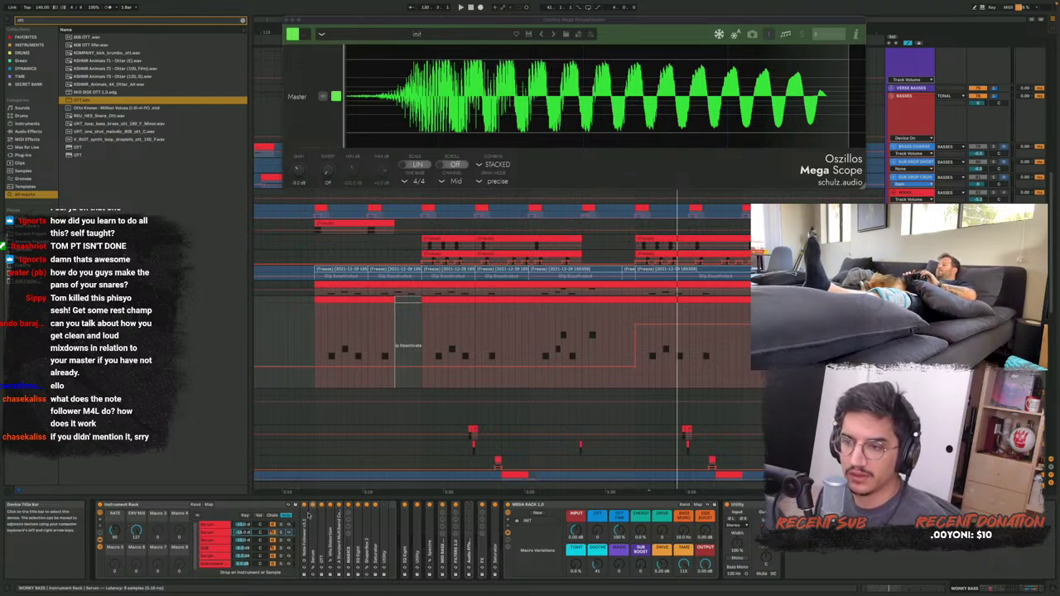
Expand the second Serum chain's Note Follower and select the region of a single low note in the WONKY BASS clip
double_click(308, 509)
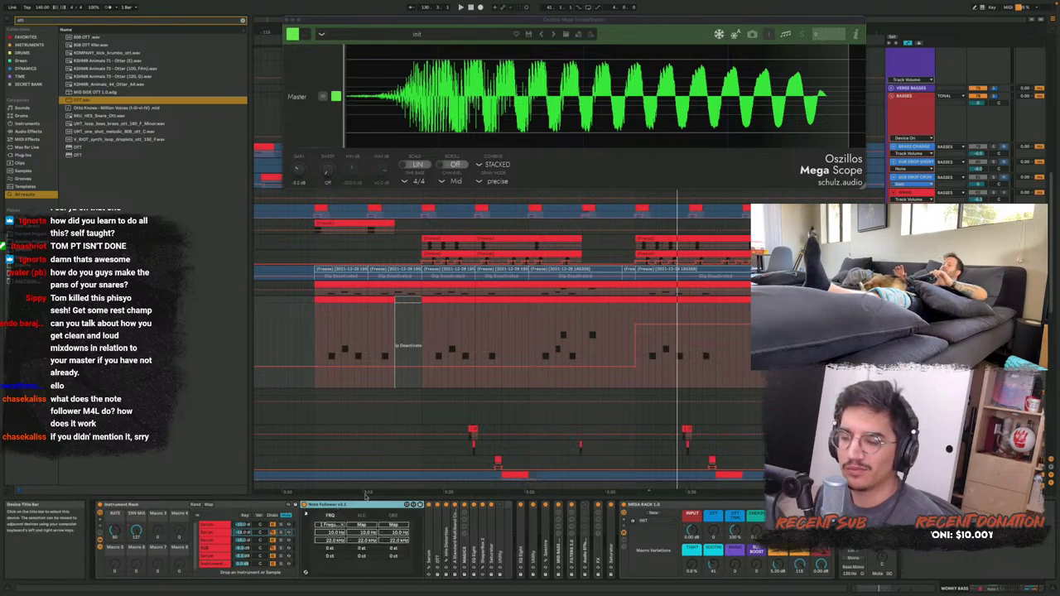
left_click(651, 357)
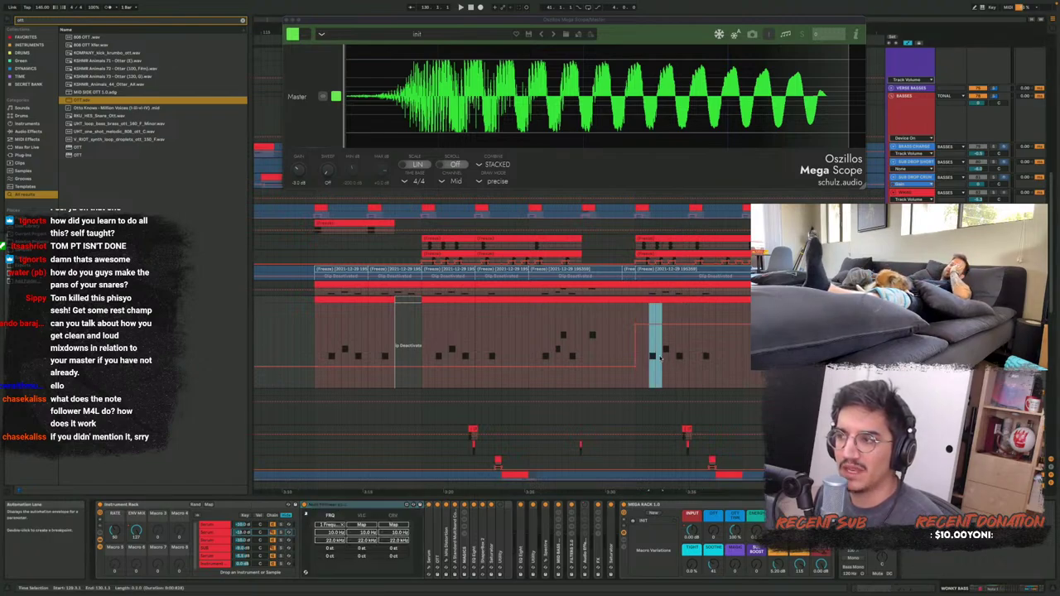
left_click(669, 349)
mouse_move(671, 349)
left_mouse_down()
mouse_move(623, 365)
mouse_move(653, 365)
left_mouse_up()
key("plus")
key("plus")
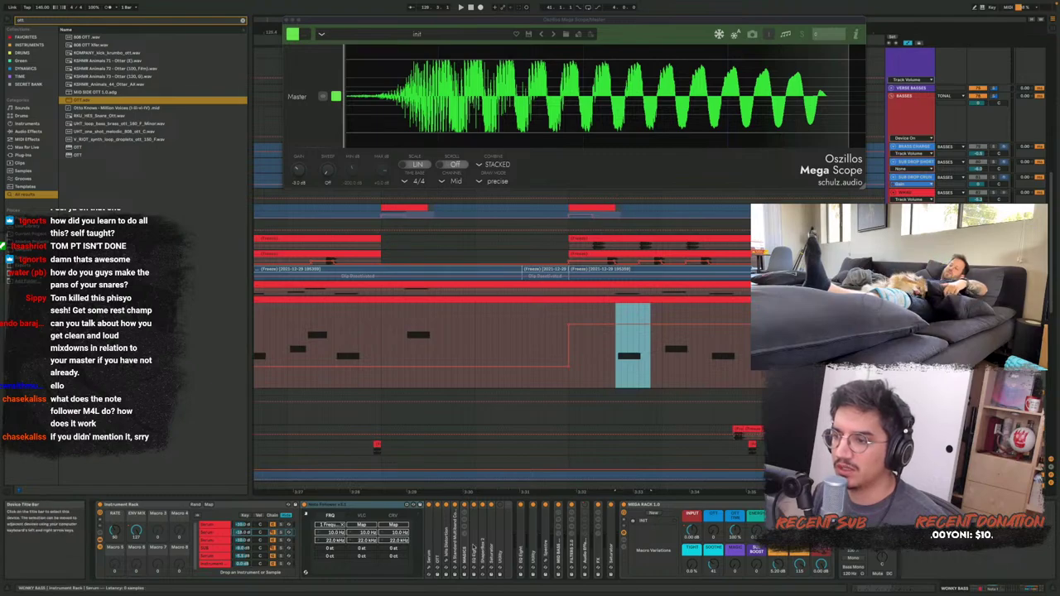
Expand the second Serum chain's EQ Eight, boost band 3, and map its frequency to Note Follower's second slot
double_click(475, 550)
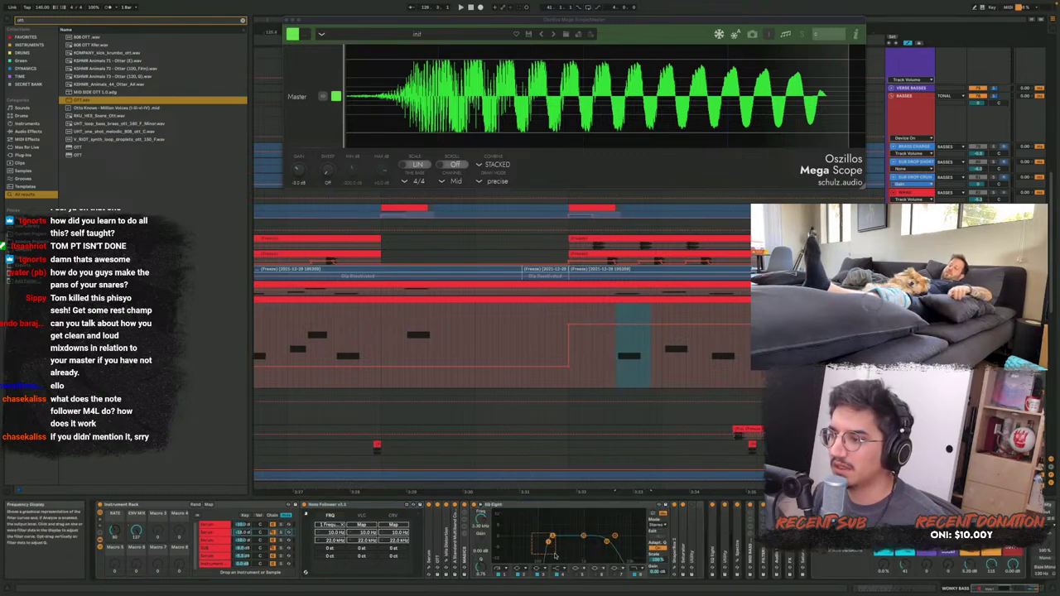
key("space")
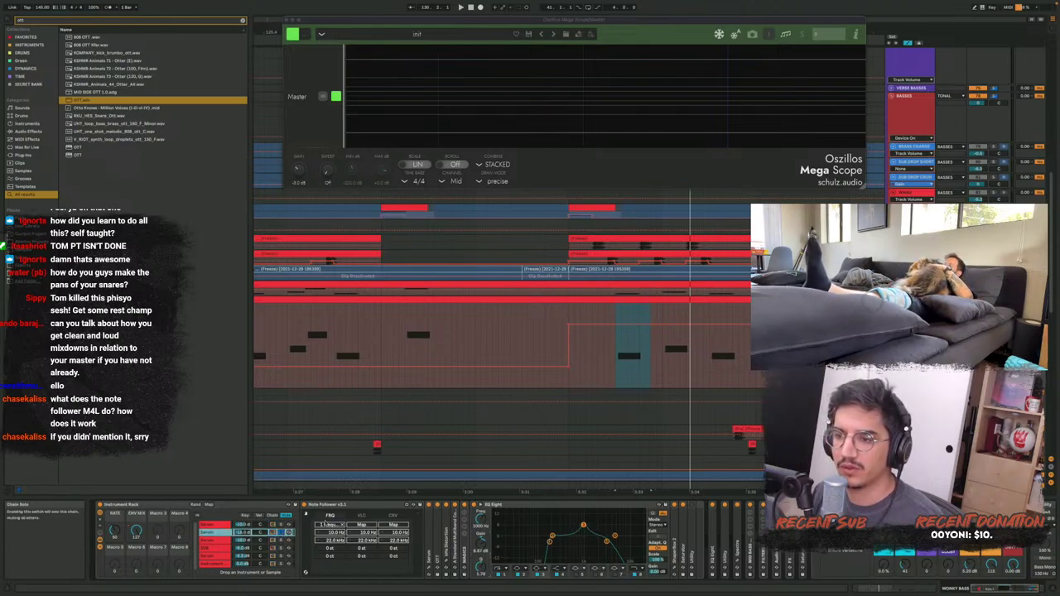
key("space")
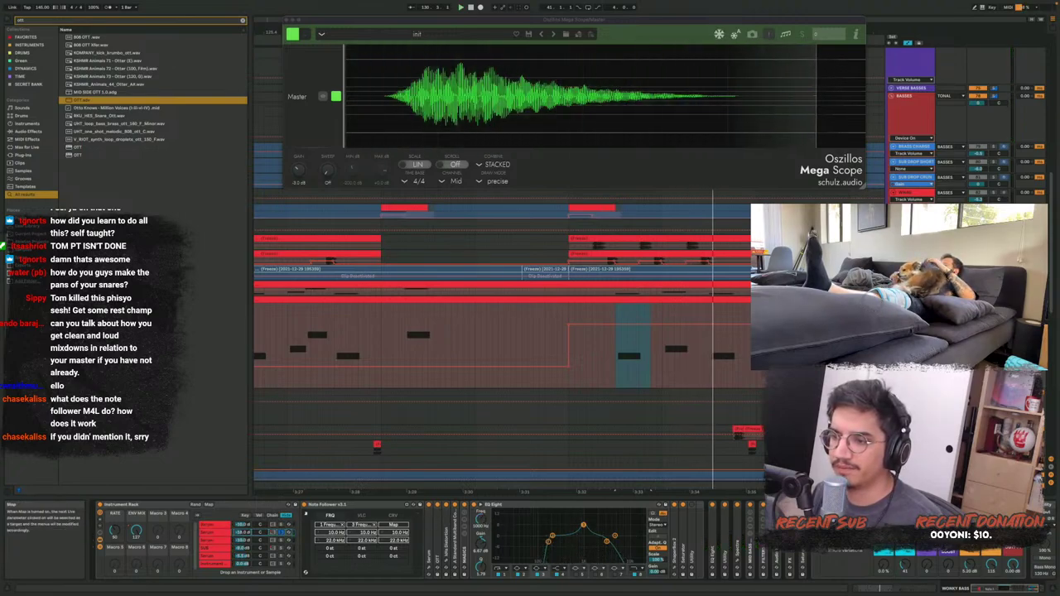
Set the transpose offset of Note Follower's second mapping to +28 st while playing the notes to check how the EQ tracks
key("space")
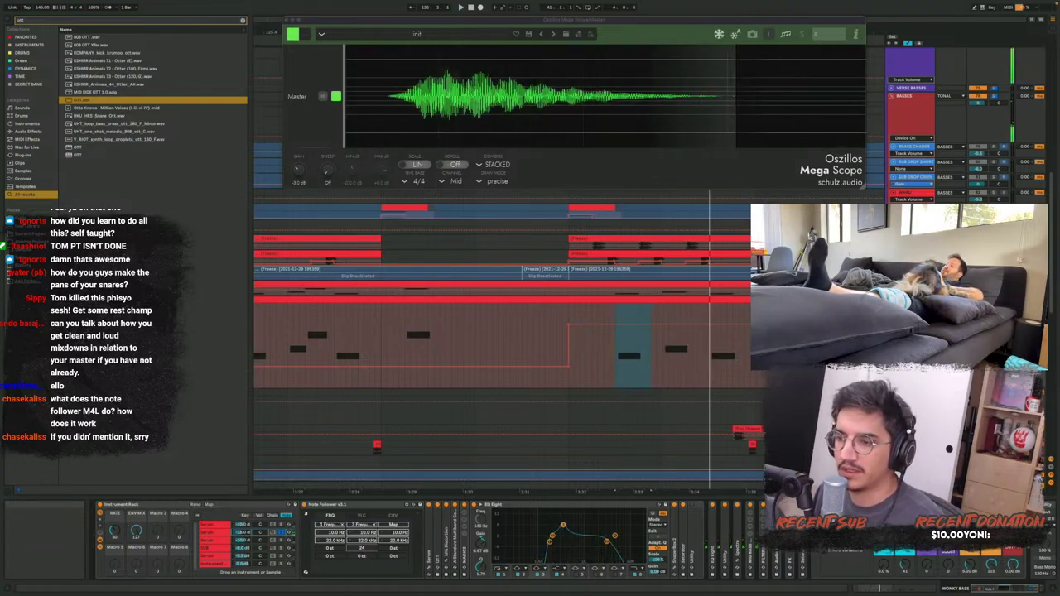
key("space")
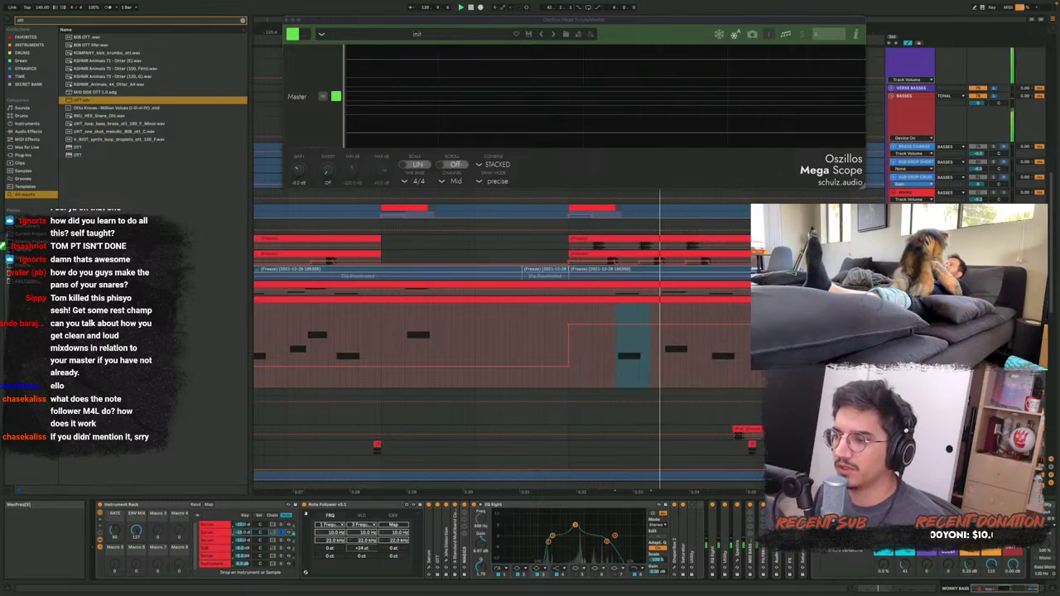
key("space")
left_click_drag(362, 549, 362, 542)
key("space")
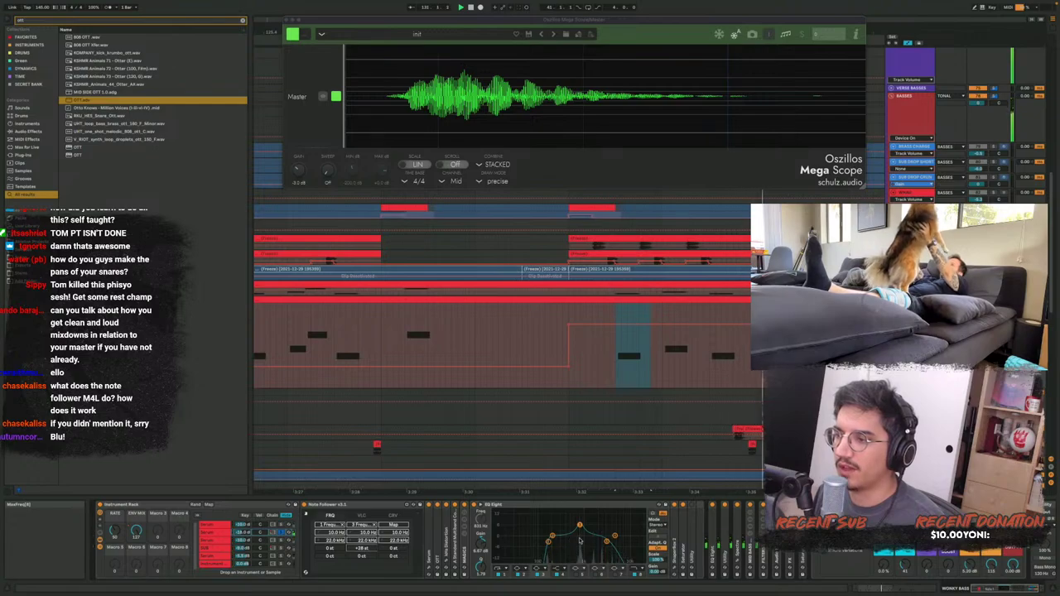
Enlarge the EQ Eight display and play the low notes to examine how the boosted band 3 follows them
left_click(481, 504)
key("space")
key("space")
key("space")
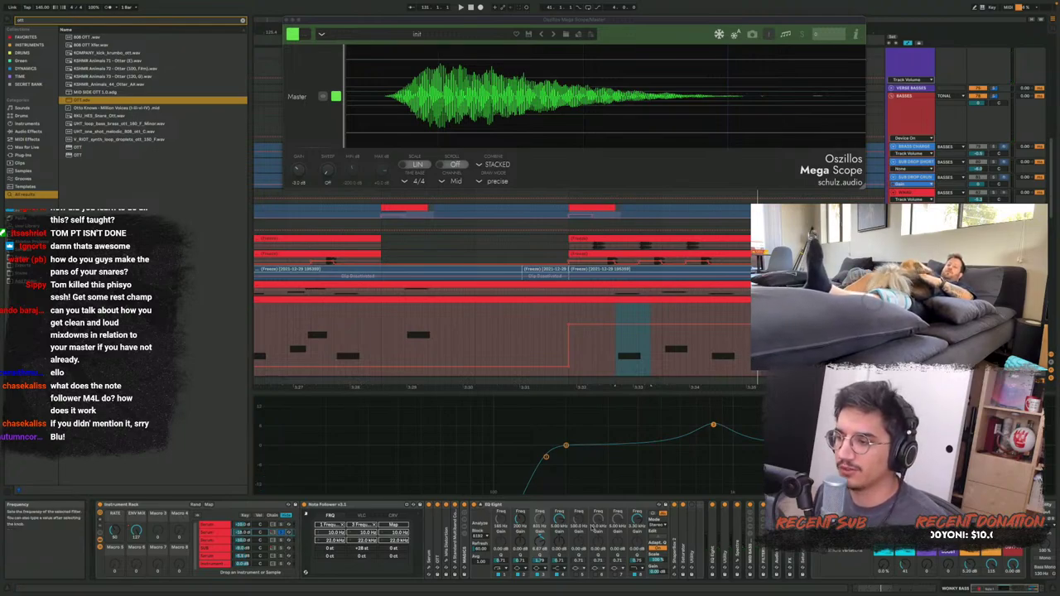
key("space")
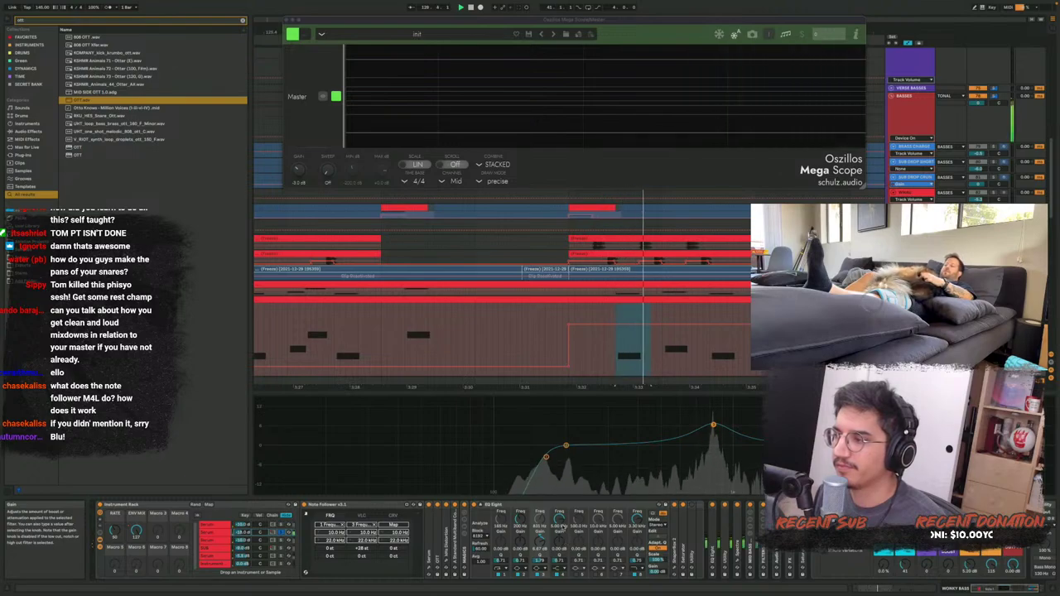
key("space")
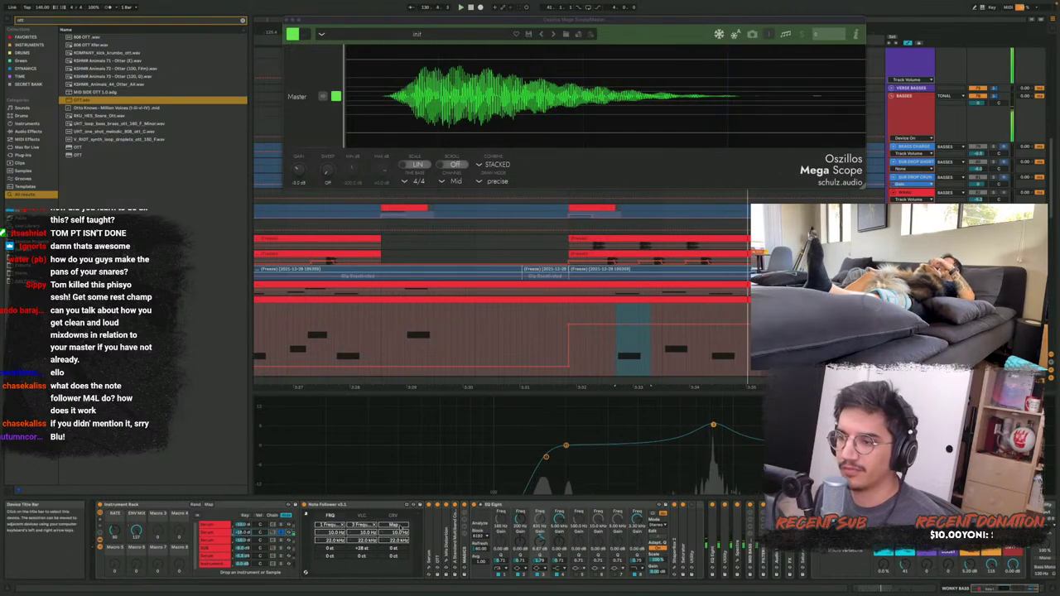
Turn band 3 into a deep cut, play the notes through it, and reset the band's gain to 0 dB
left_click_drag(540, 540, 539, 584)
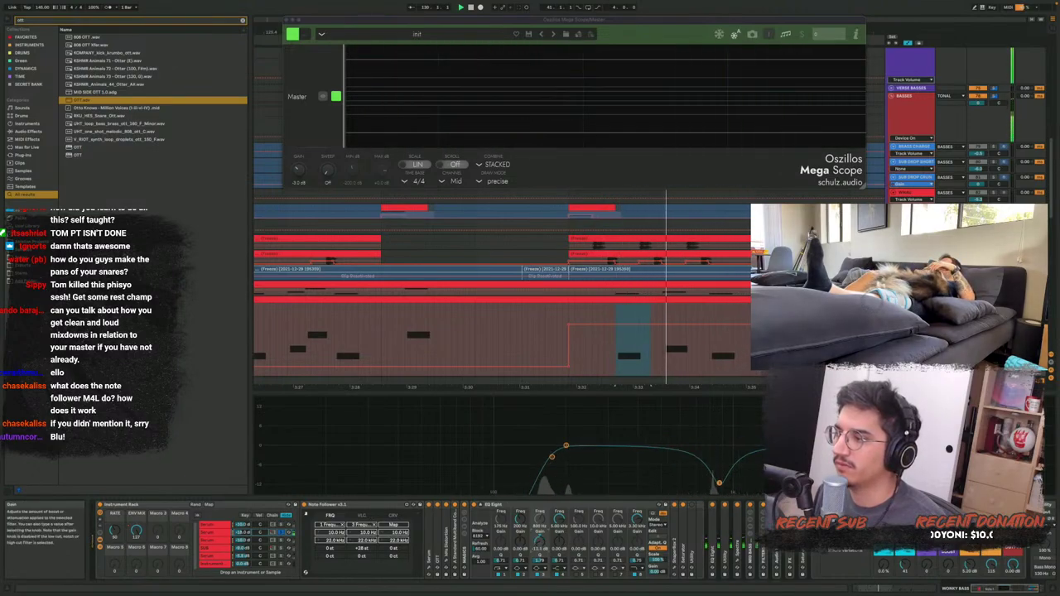
key("space")
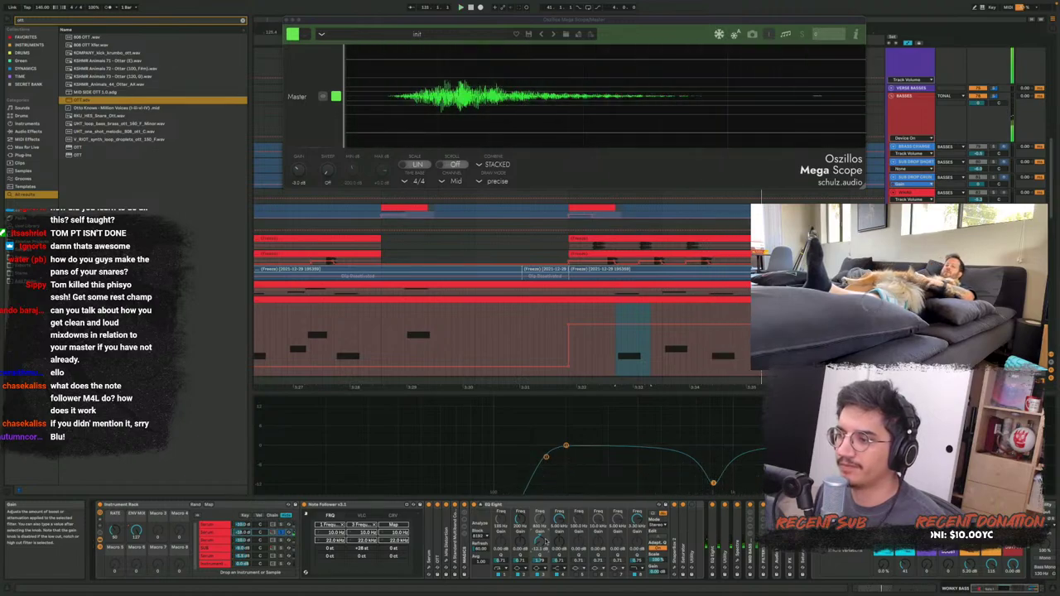
double_click(542, 540)
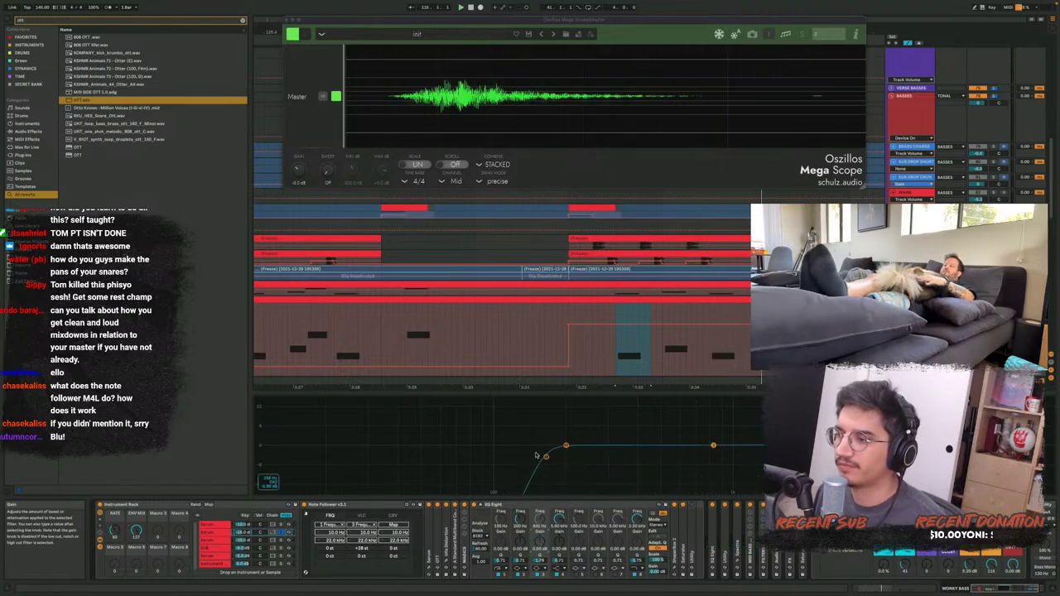
Close the enlarged EQ display, play the notes, collapse Note Follower, and unsolo the second Serum chain
left_click(481, 505)
key("space")
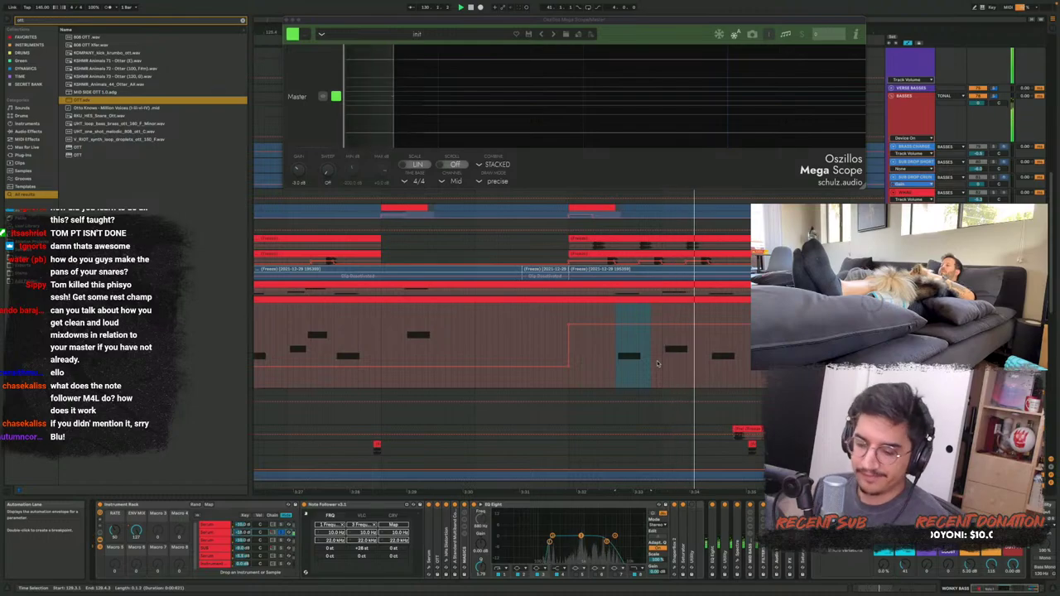
double_click(332, 504)
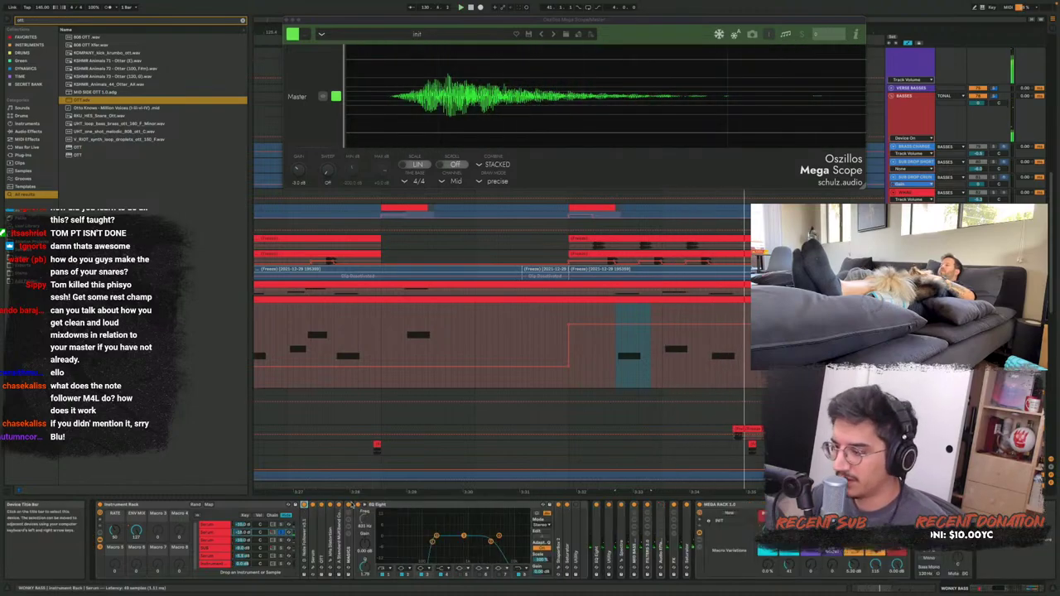
left_click(285, 533)
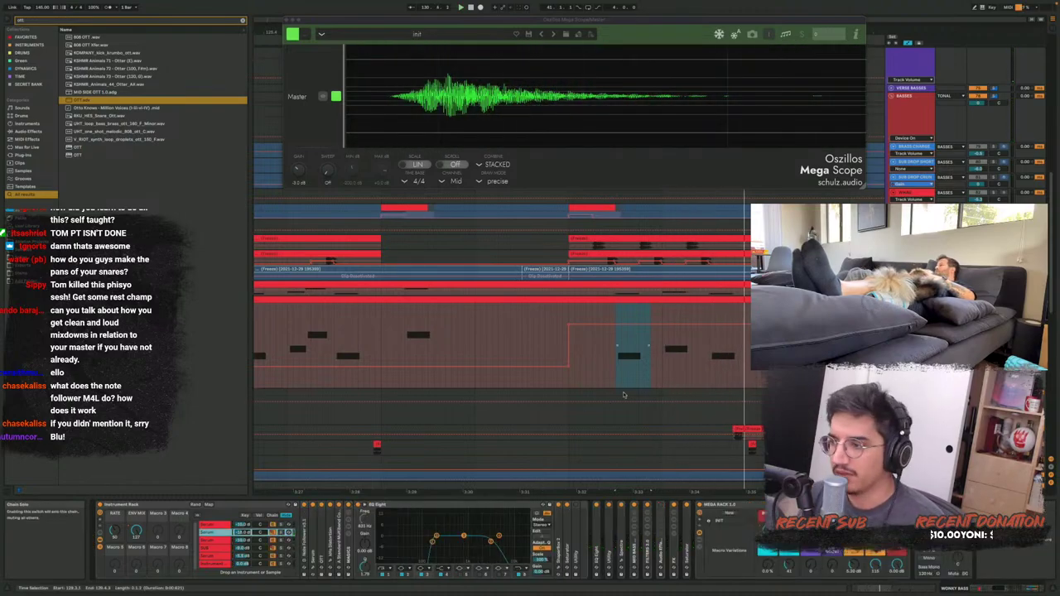
Expand the EQ Eight that follows the Instrument Rack, collapse the chain's own EQ Eight, and play the selection
left_click(598, 525)
double_click(596, 525)
key("space")
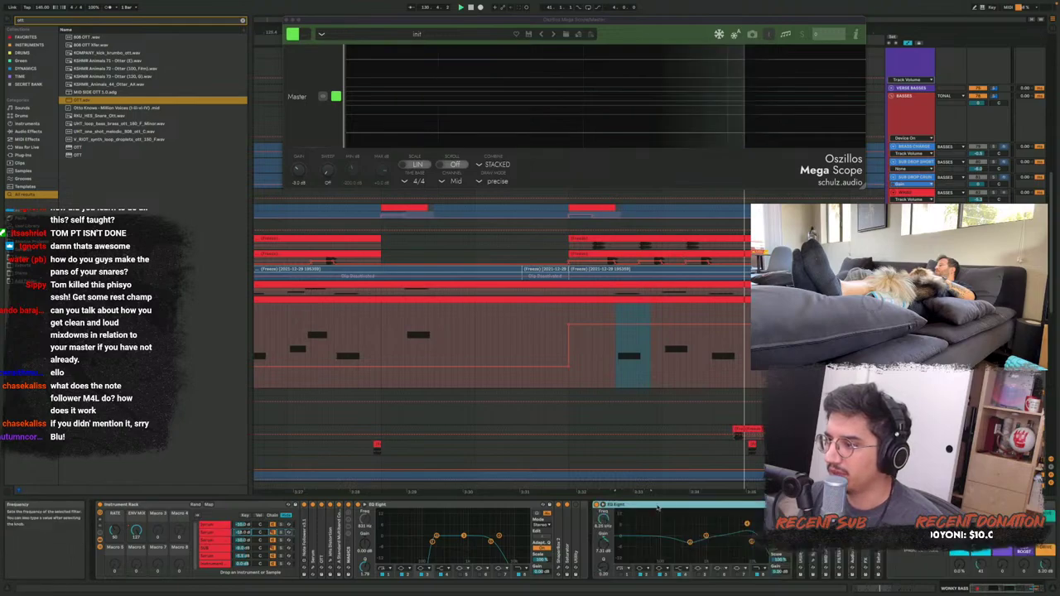
double_click(421, 504)
key("space")
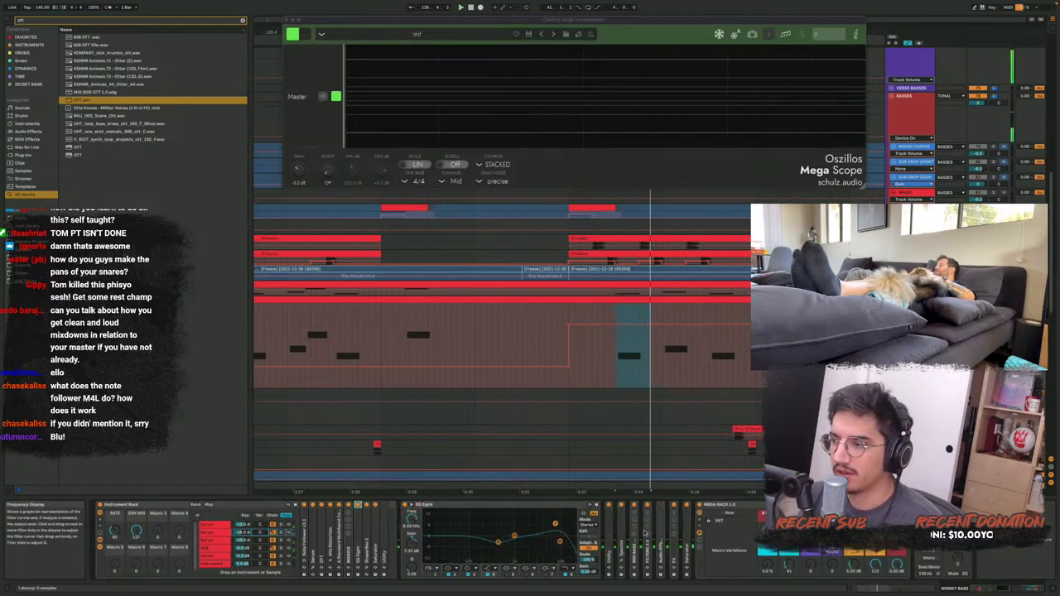
Expand the Utility after the EQ Eight, display its gain automation around the WONKY BASS notes, and play them
double_click(608, 541)
key("a")
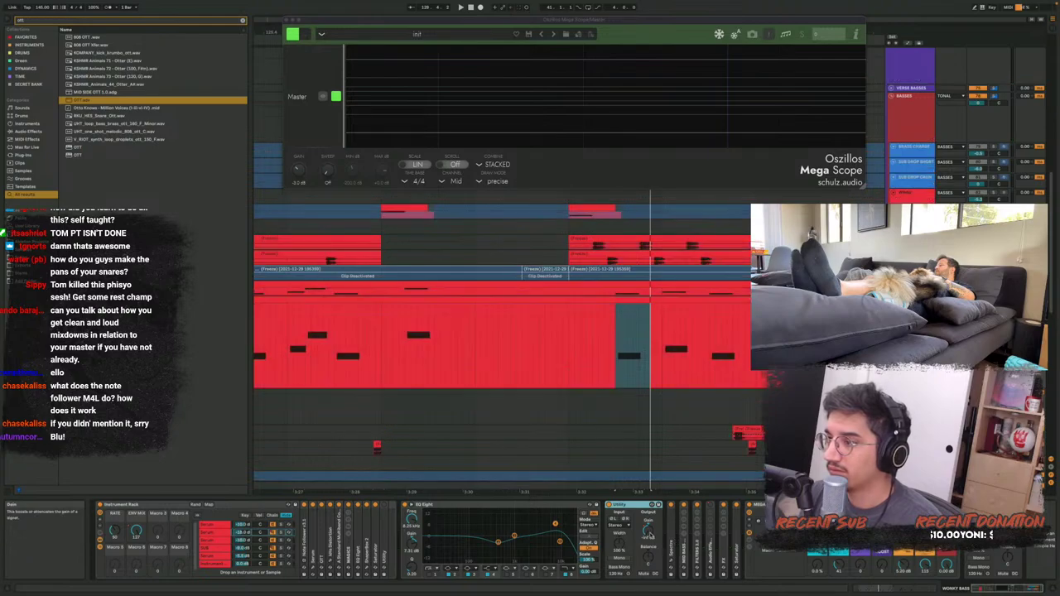
left_click(649, 530)
key("a")
scroll(531, 347, "down", 2)
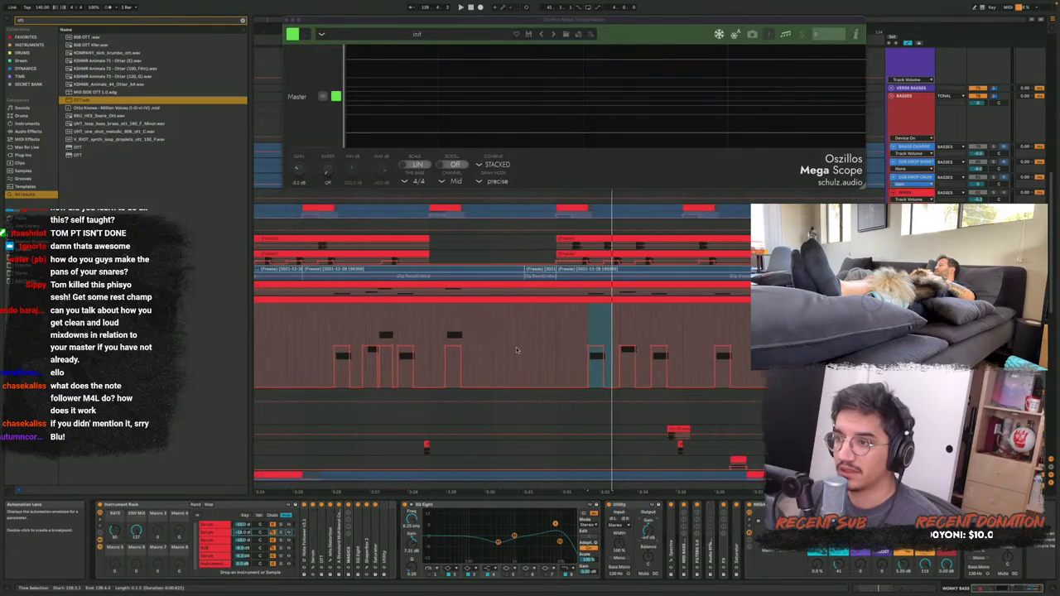
scroll(481, 339, "left", 3)
scroll(443, 327, "up", 5)
key("space")
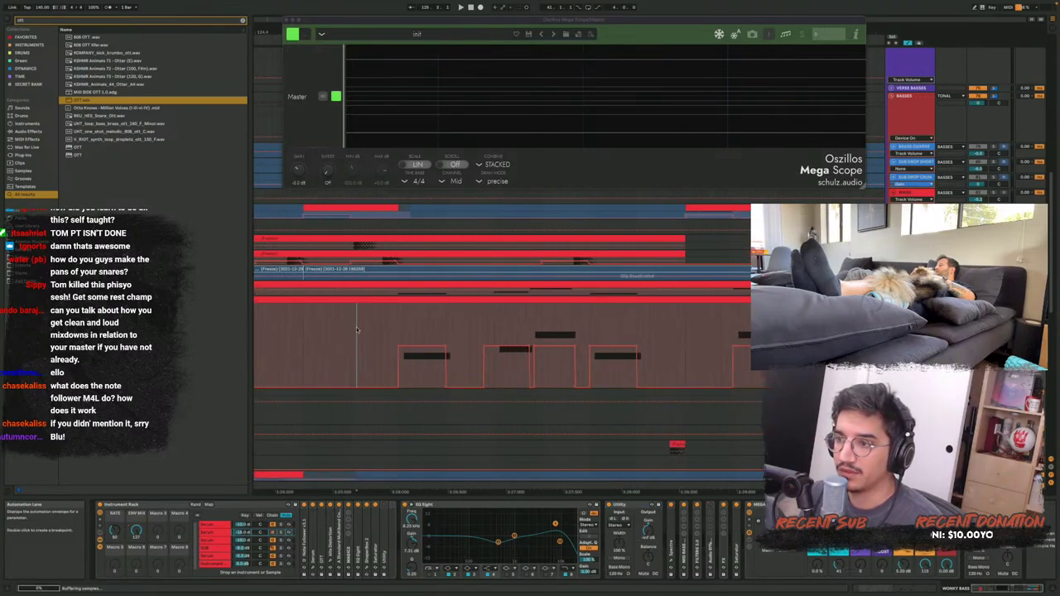
scroll(678, 389, "down", 4)
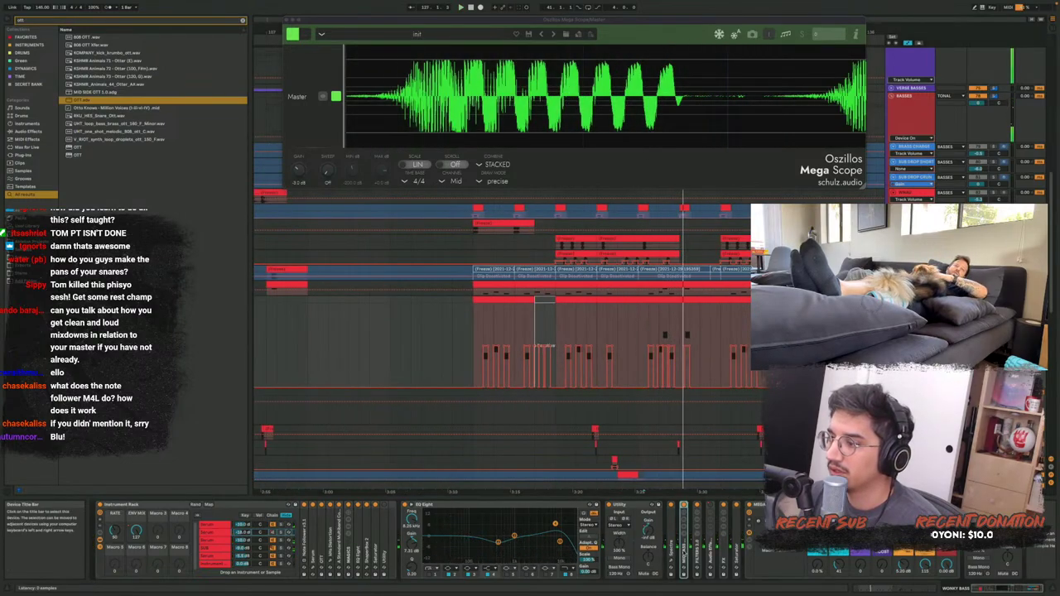
Expand the MID BASS ROOM rack, check the Spectre settings, then close Spectre and collapse the rack
double_click(685, 543)
left_click(671, 562)
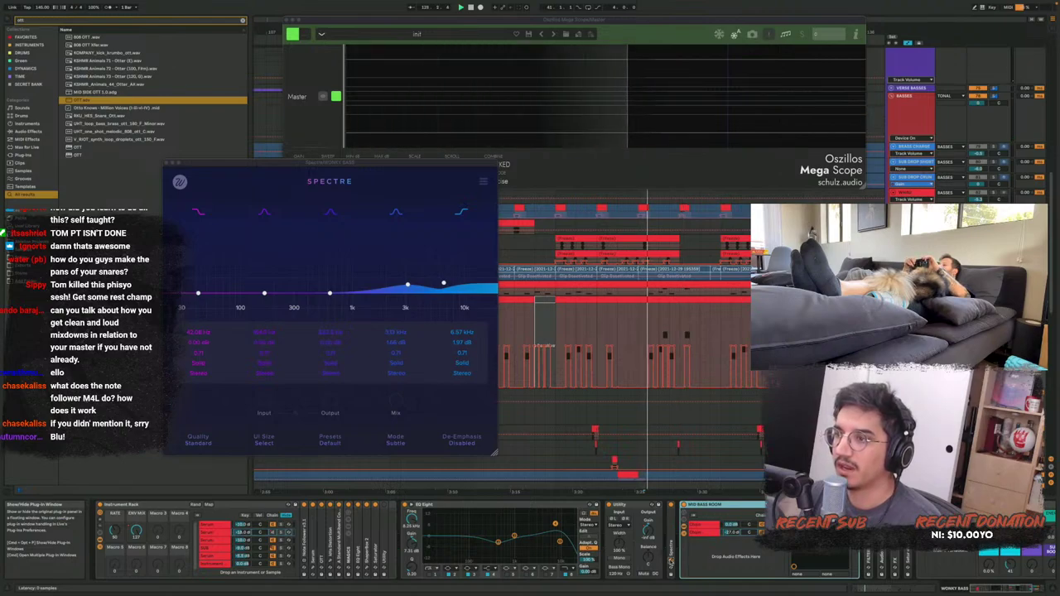
left_click(671, 562)
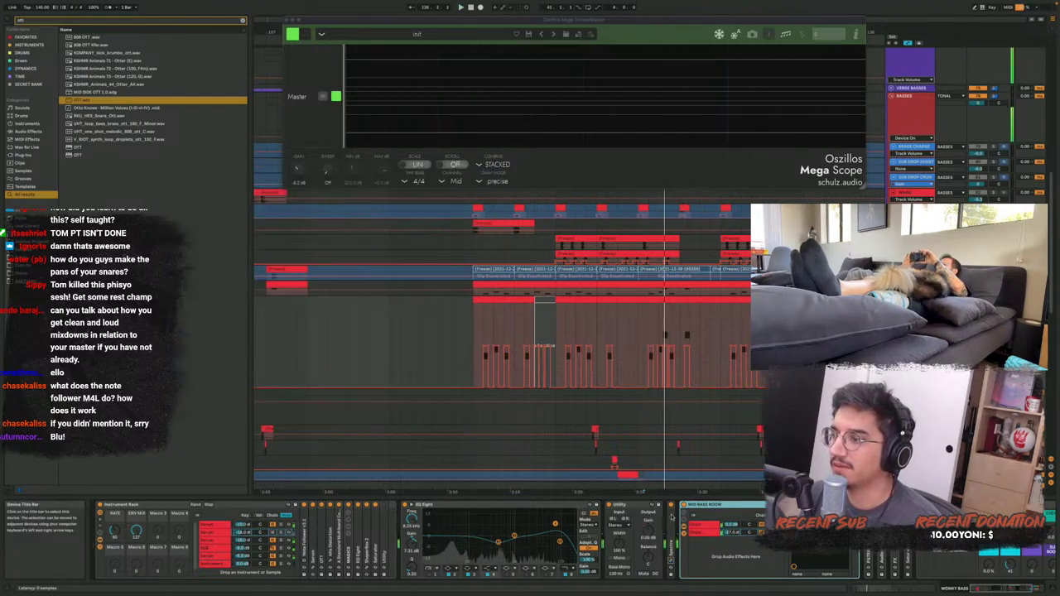
double_click(714, 504)
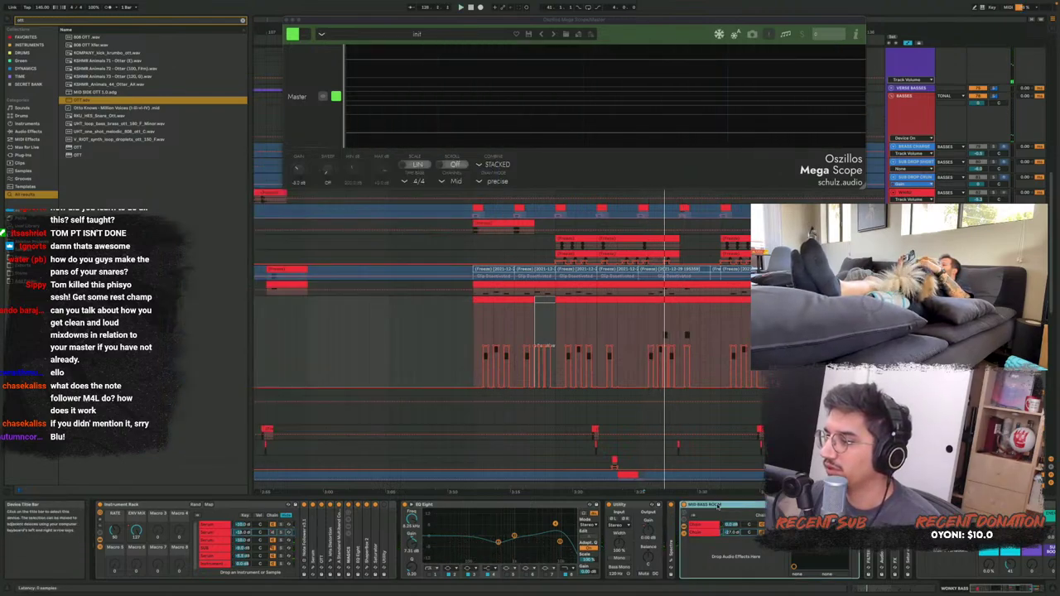
Expand the filters rack, play its automated low-pass filter sweep at the start of the WONKY BASS part, and collapse it
double_click(698, 552)
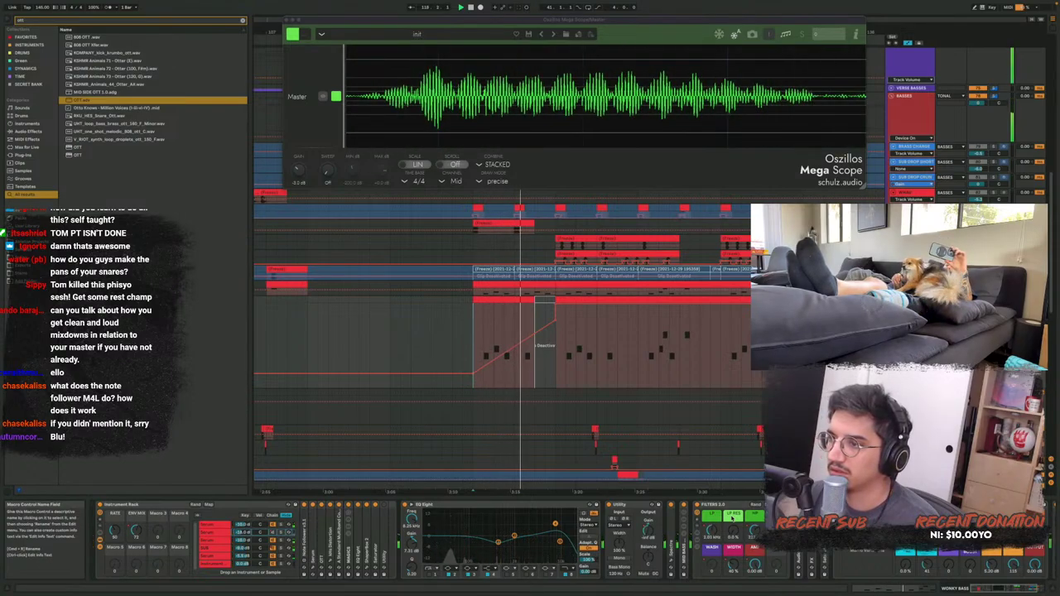
double_click(731, 504)
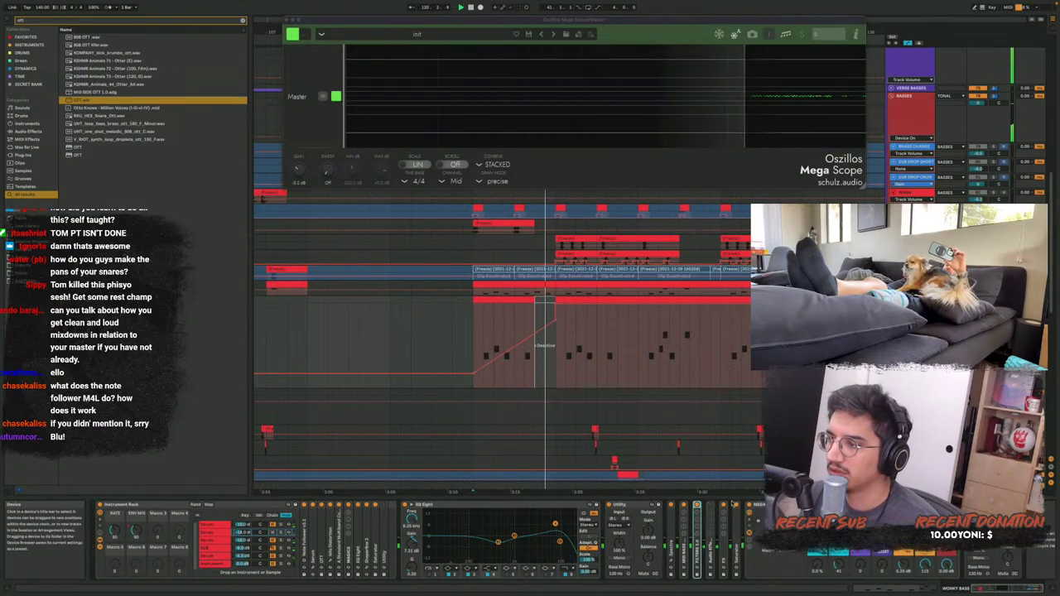
key("space")
Expand the Audio Effect Rack, inspect its Pro-Q 3 curve while the sweep section plays, then close Pro-Q 3 and collapse the rack
double_click(710, 538)
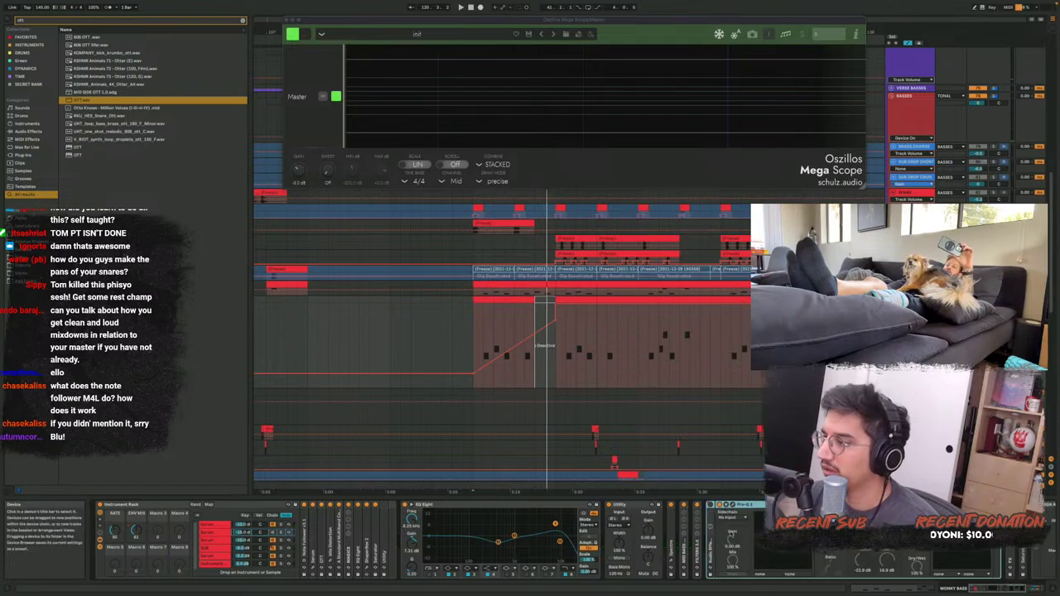
key("space")
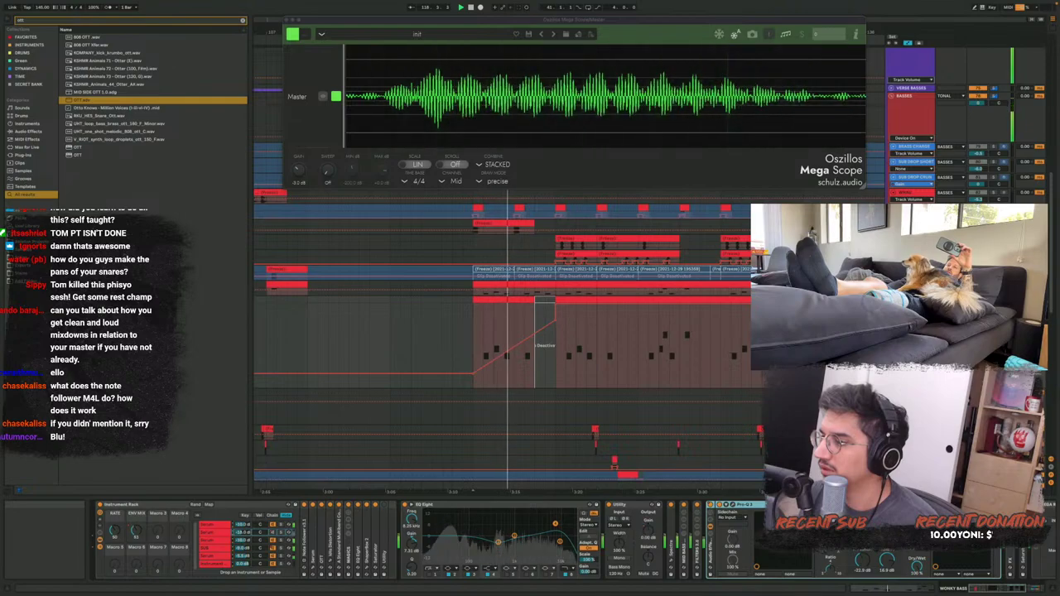
key("space")
left_click(733, 504)
key("space")
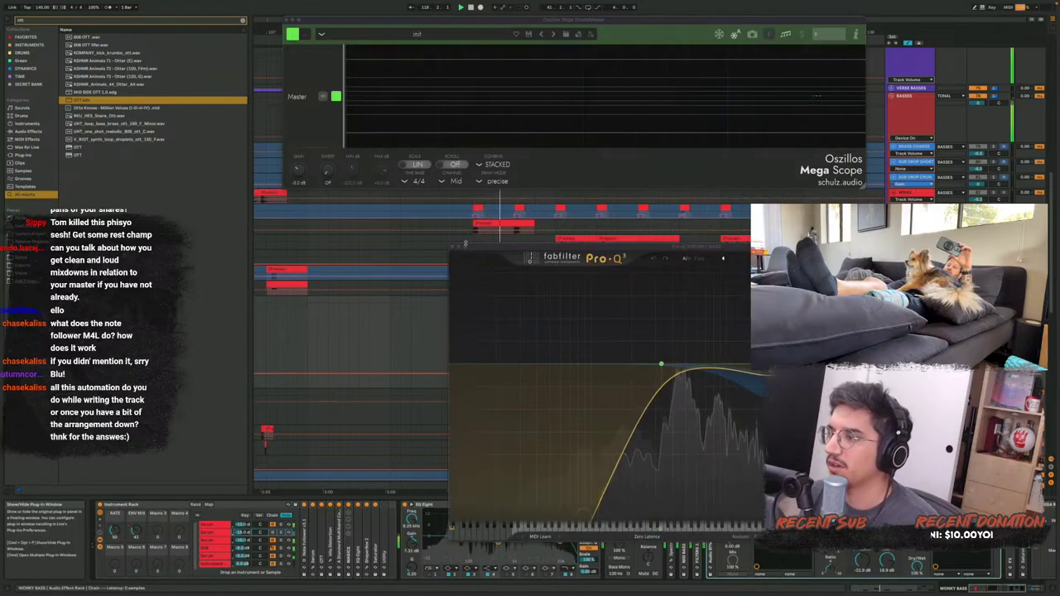
key("space")
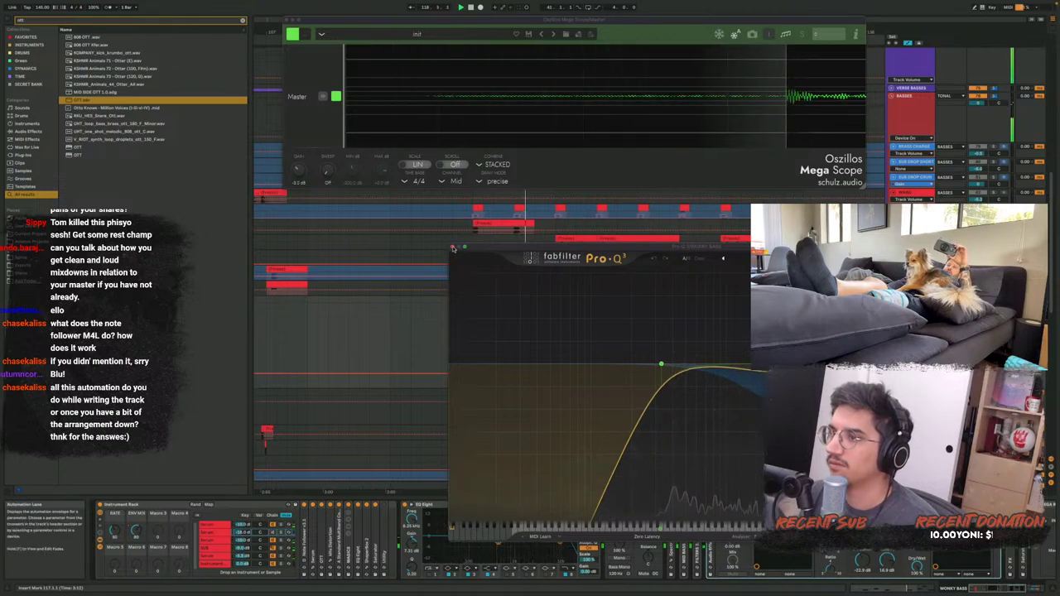
left_click(452, 247)
key("space")
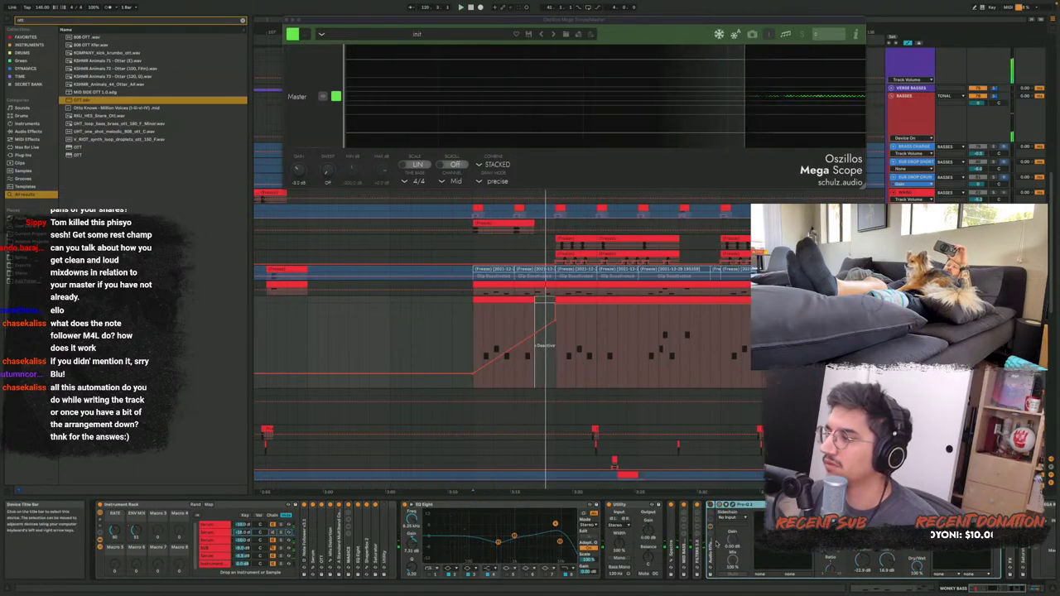
double_click(712, 556)
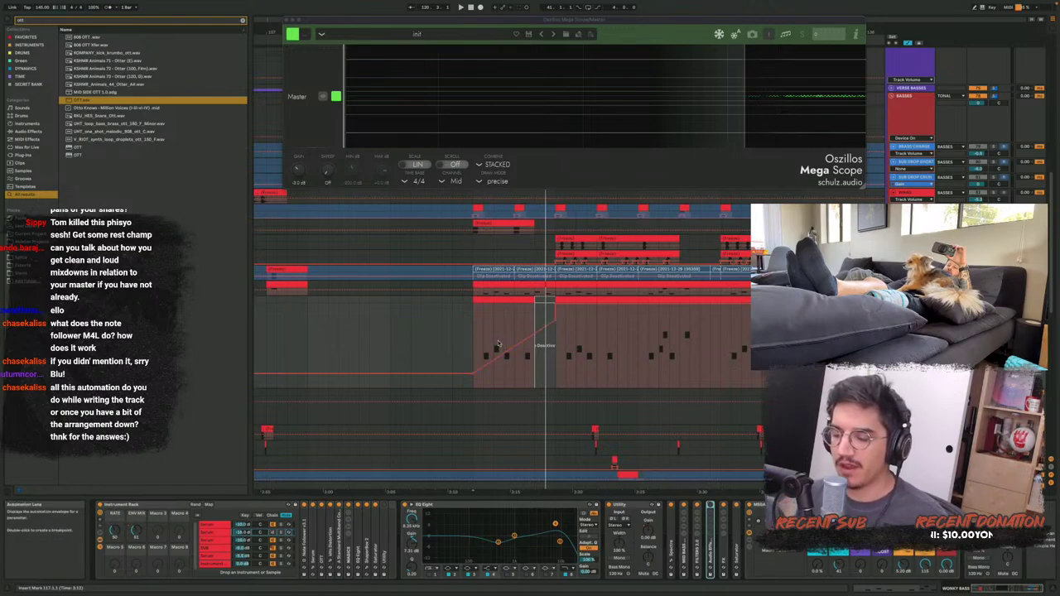
Hide the automation lanes and examine the MIDI notes at the start of the WONKY BASS part
key("plus")
key("plus")
key("plus")
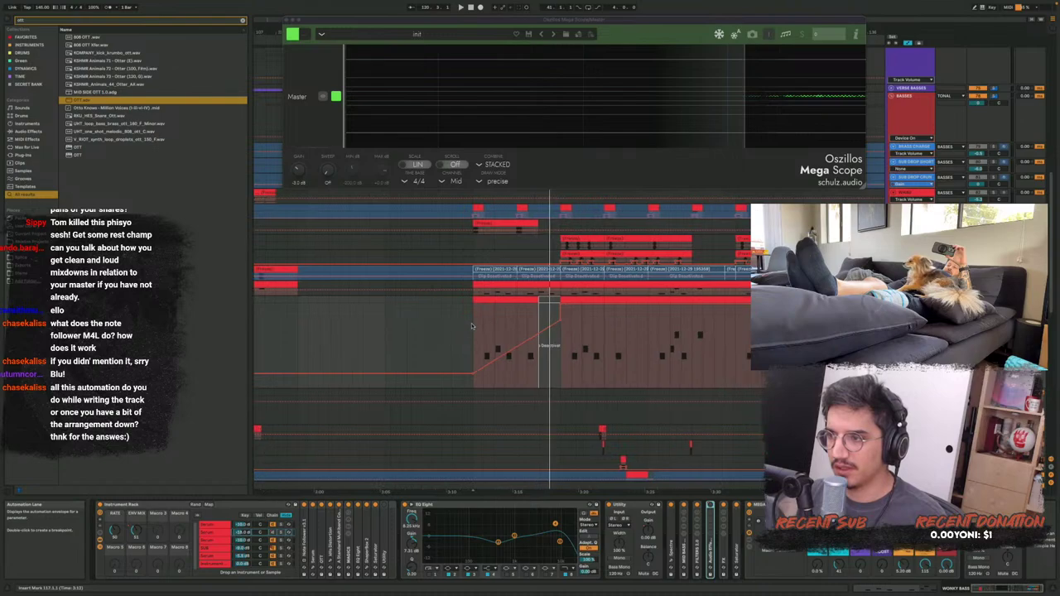
key("a")
left_click(514, 334)
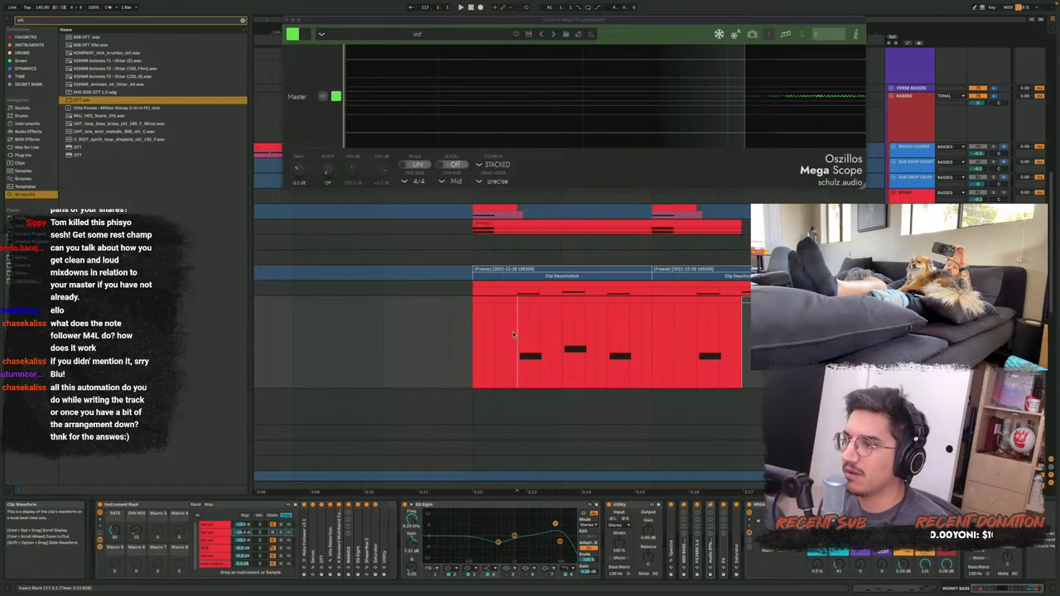
scroll(513, 332, "right", 3)
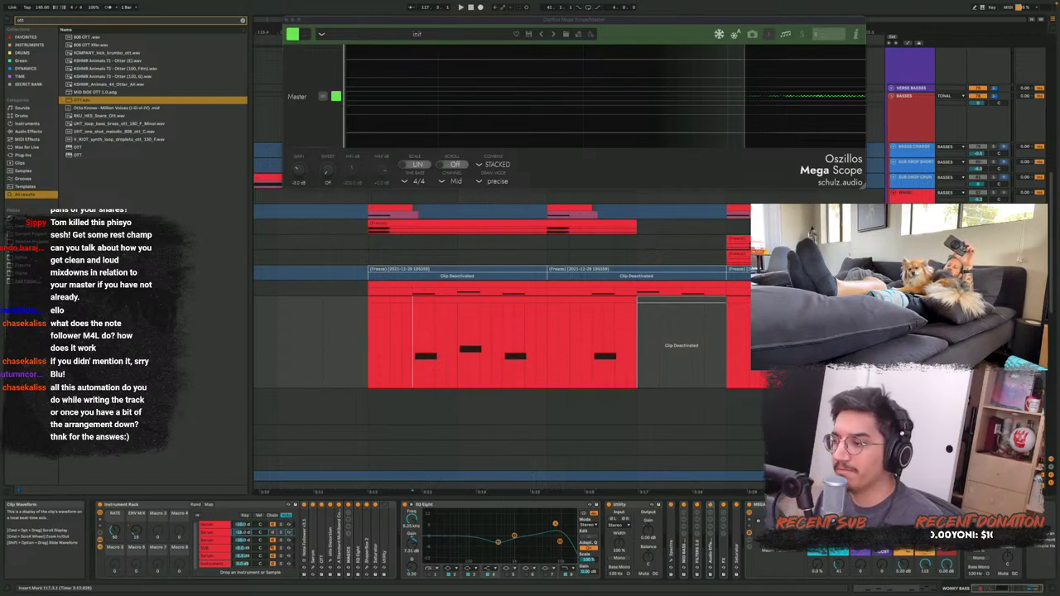
Collapse the Utility, expand the FX rack, and play the start of the WONKY BASS part
double_click(625, 504)
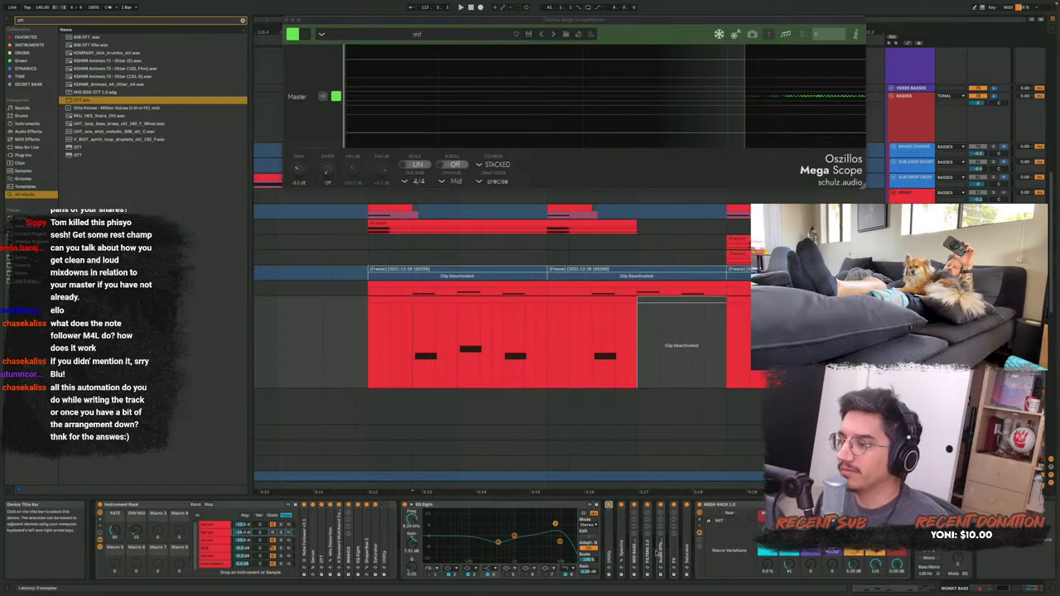
double_click(673, 552)
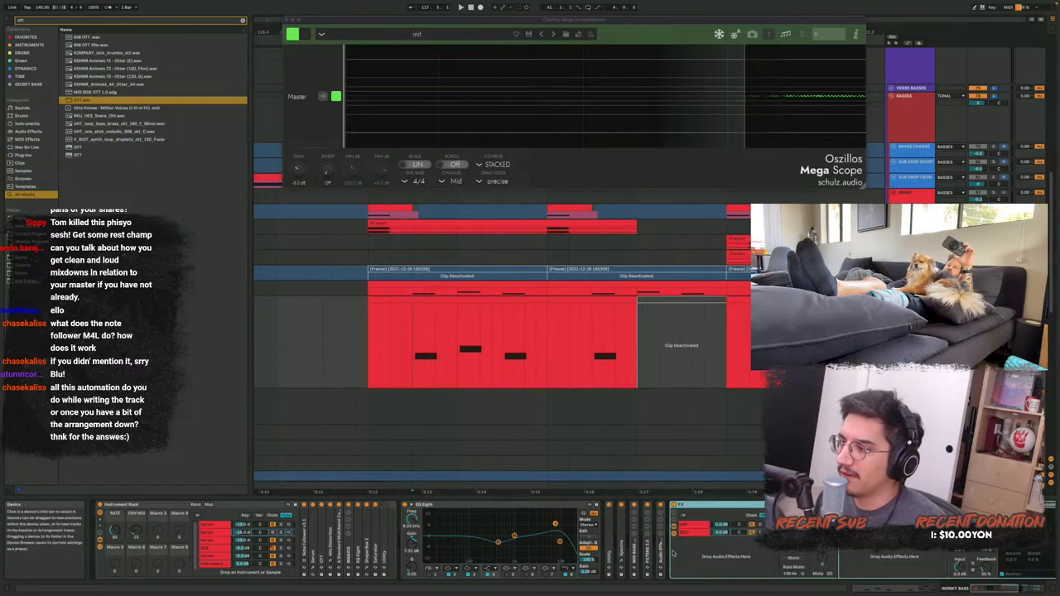
key("space")
scroll(700, 531, "right", 5)
key("space")
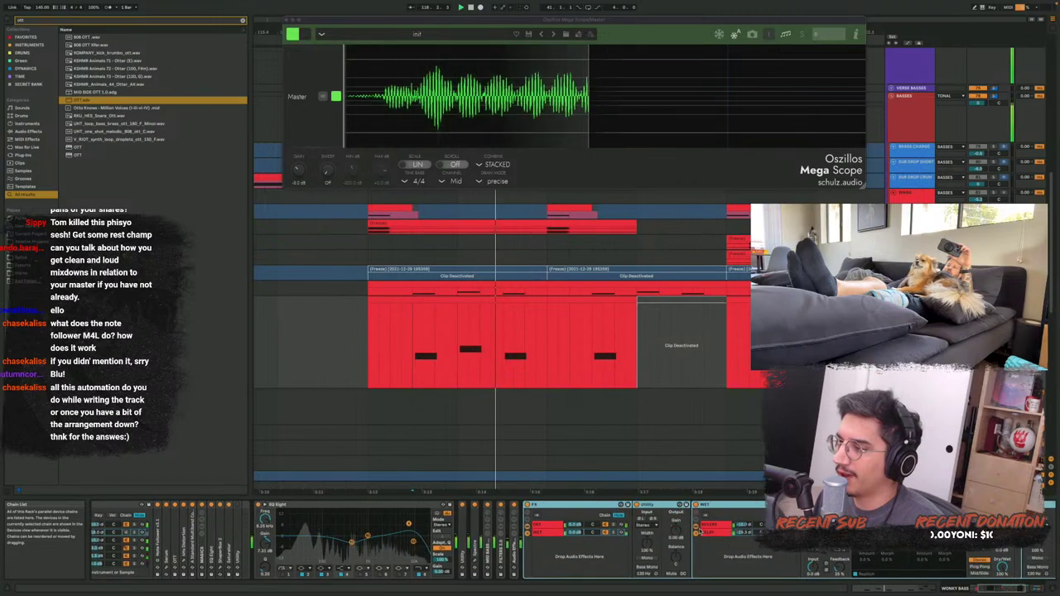
key("space")
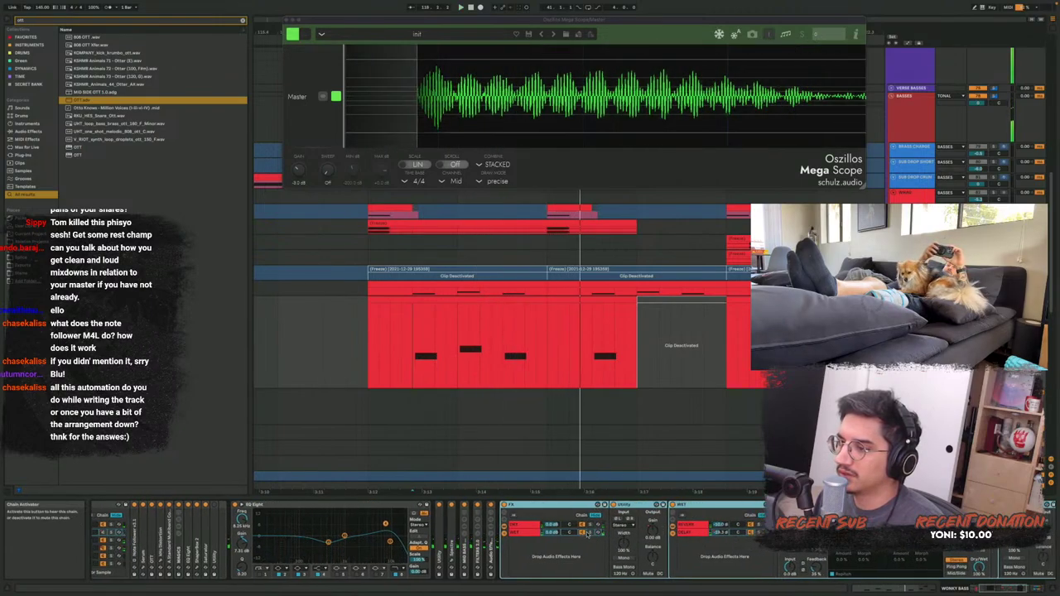
Solo and play the FX rack's WET chain, collapsing its Utility and viewing the DELAY and REVERB chains of the WET rack
left_click(590, 533)
key("space")
left_click(637, 506)
double_click(638, 505)
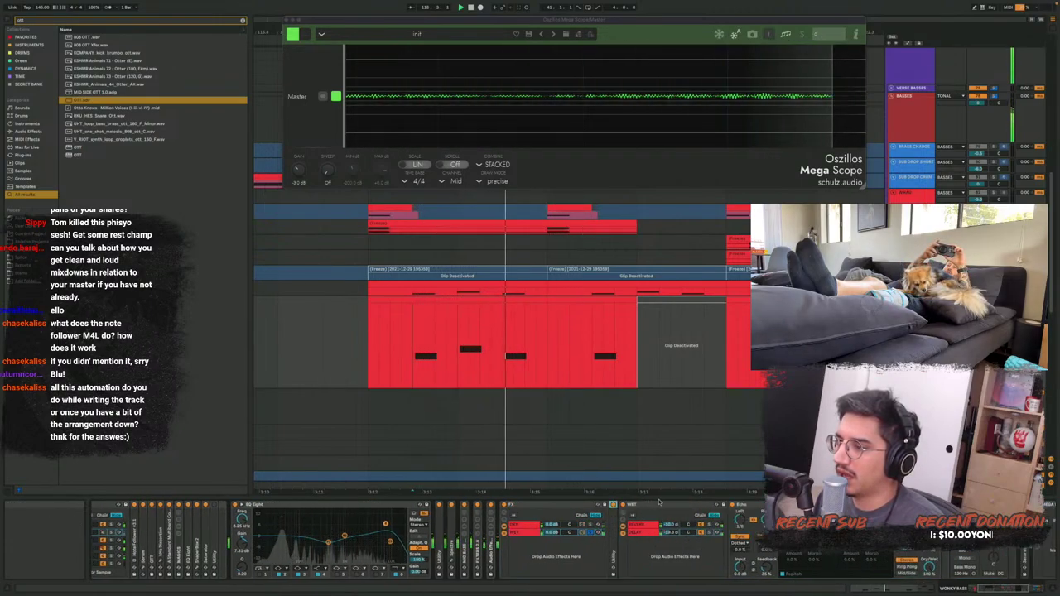
left_click(638, 505)
left_click(648, 534)
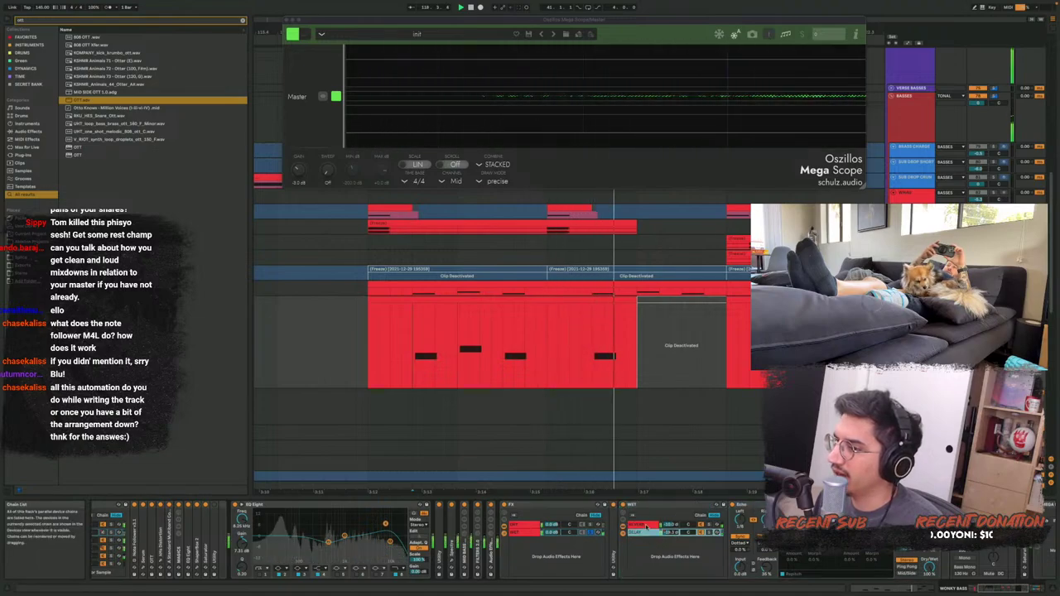
left_click(648, 525)
key("space")
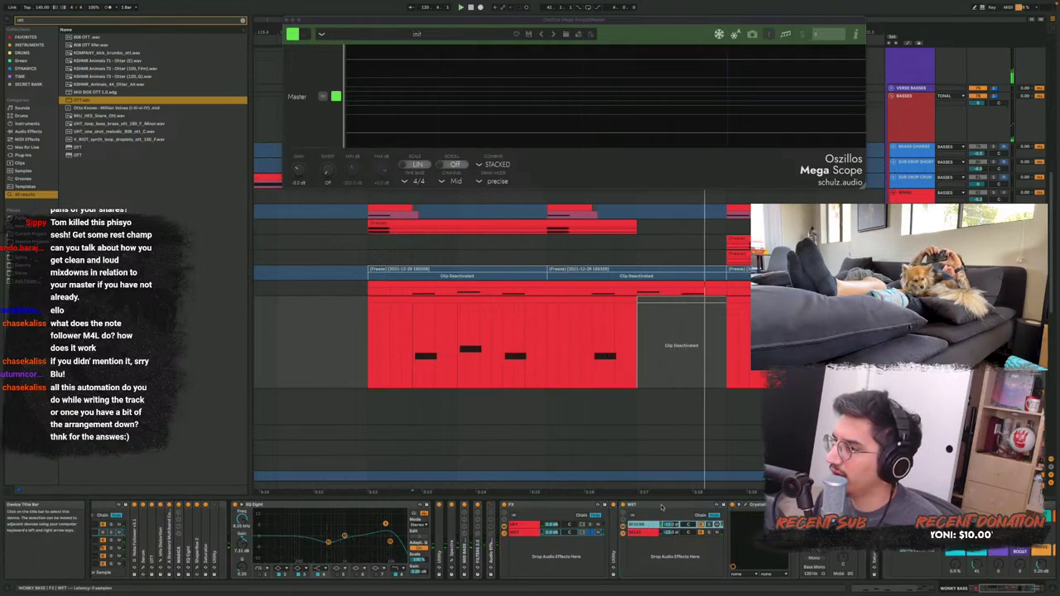
Show the Gain automation of the Utility in the WET chain and play the section
key("ctrl+z")
left_click(672, 537)
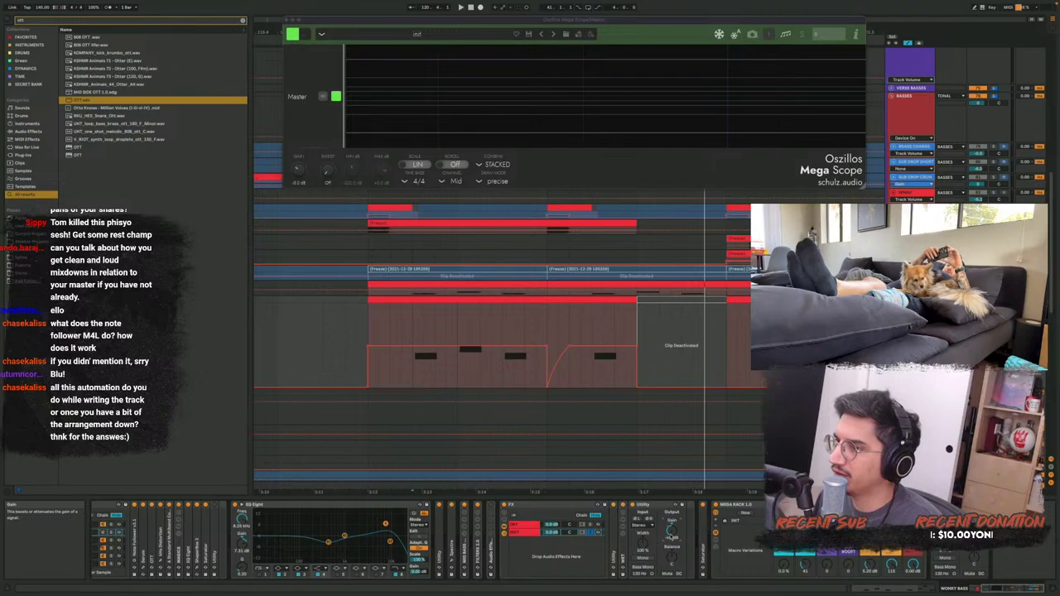
key("space")
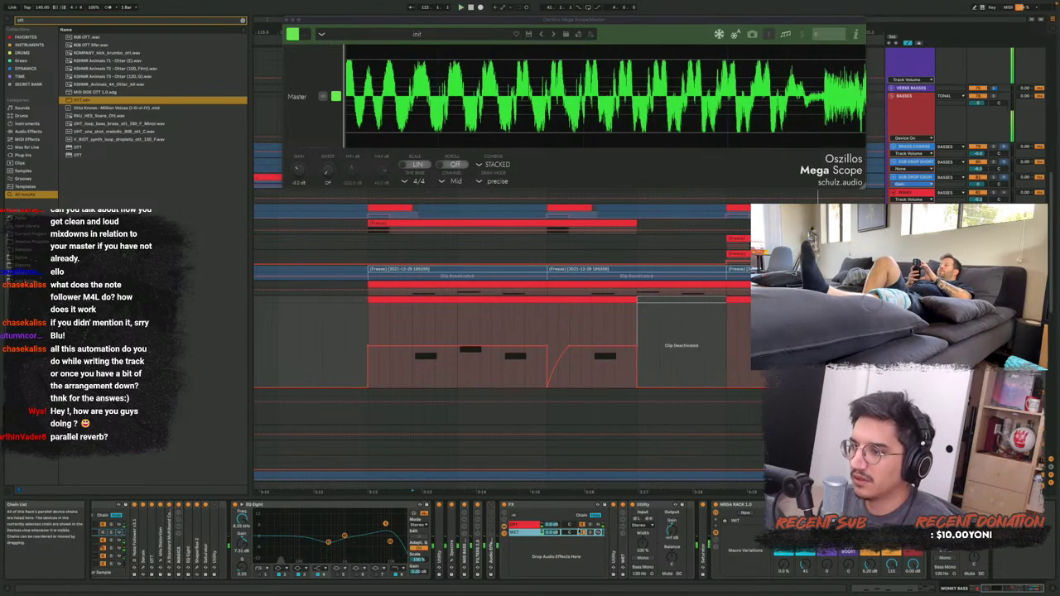
Compare the FX rack's DRY and WET chains, then expand the nested WET rack and view its REVERB chain
left_click(534, 533)
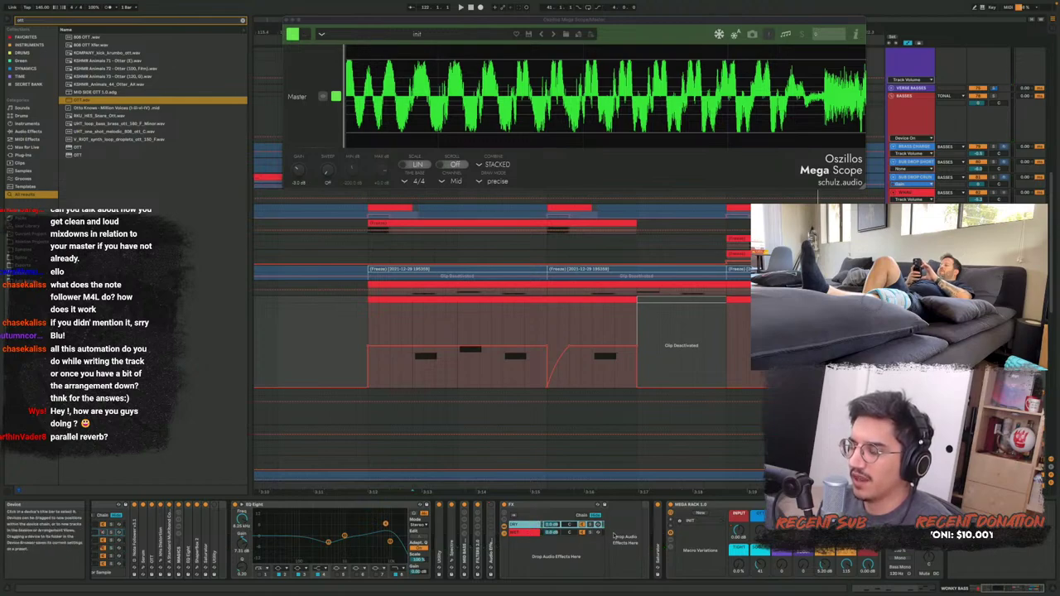
left_click(563, 533)
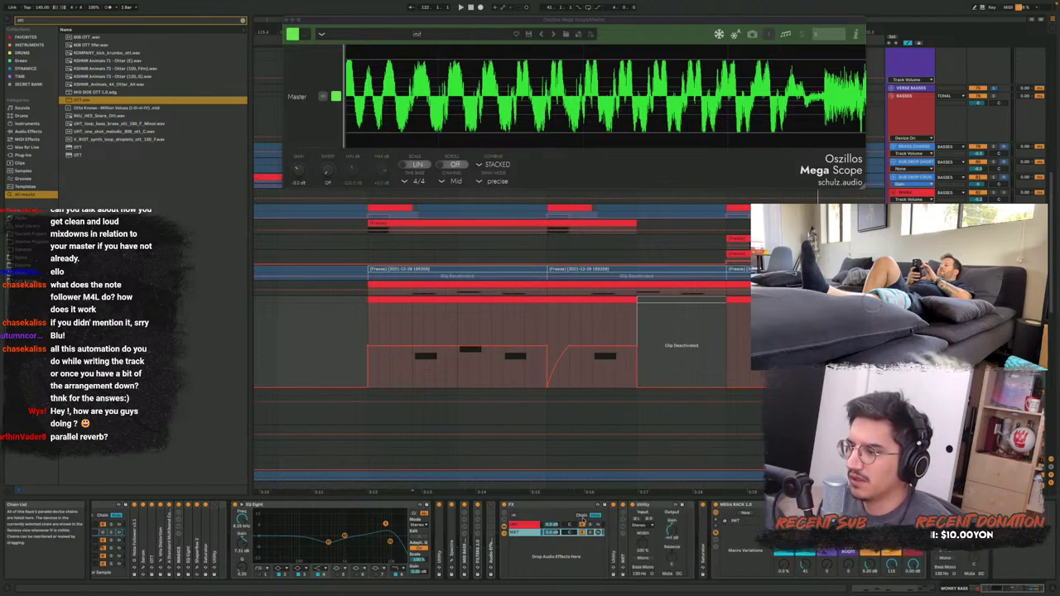
left_click(625, 549)
left_click(626, 550)
left_click(647, 525)
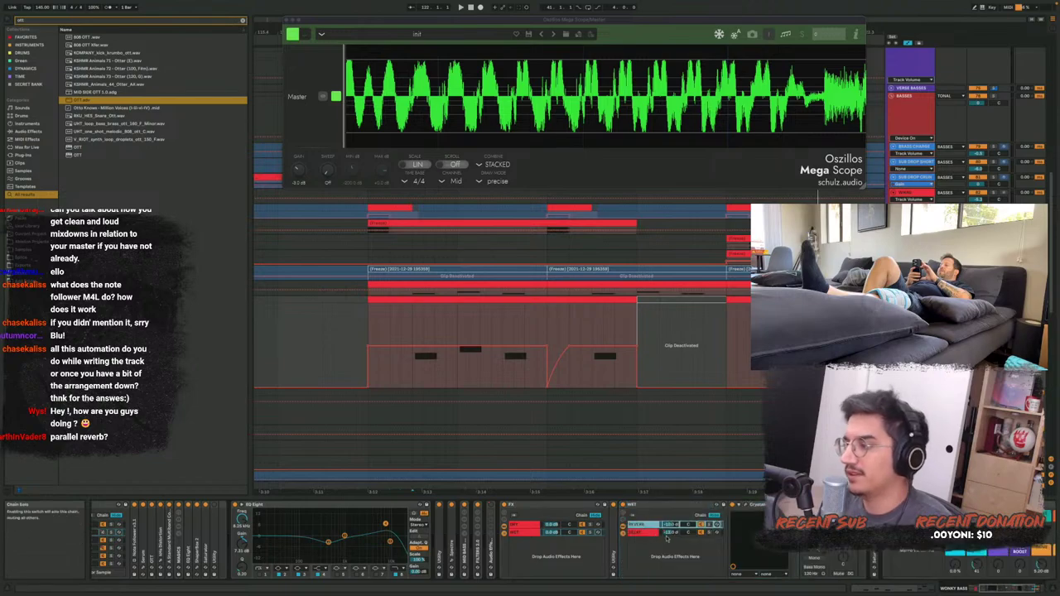
Play the WET rack's DELAY chain soloed, then solo and play its REVERB chain
left_click(649, 533)
key("space")
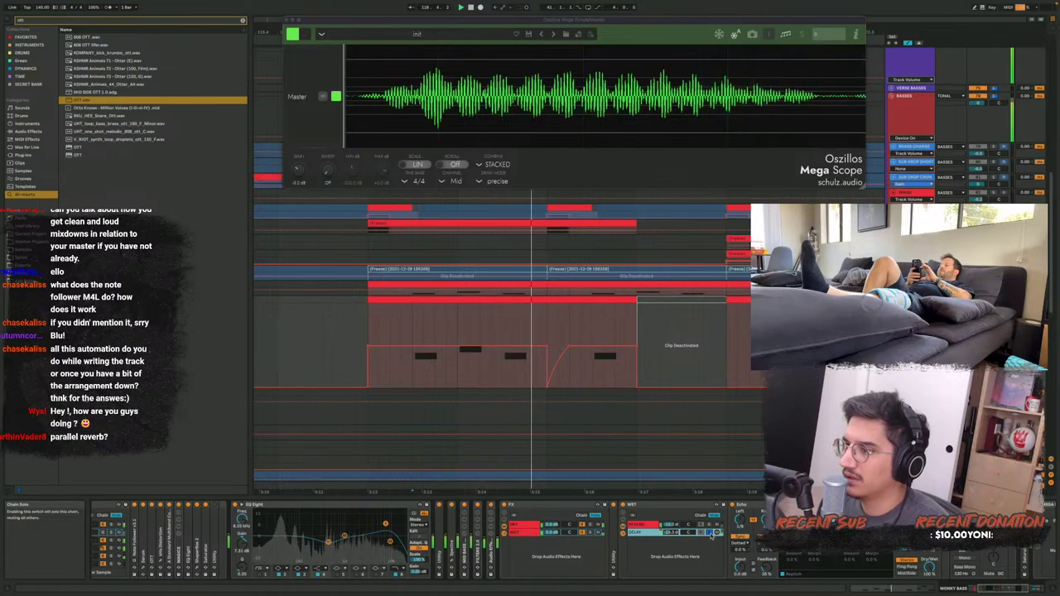
key("space")
left_click(710, 533)
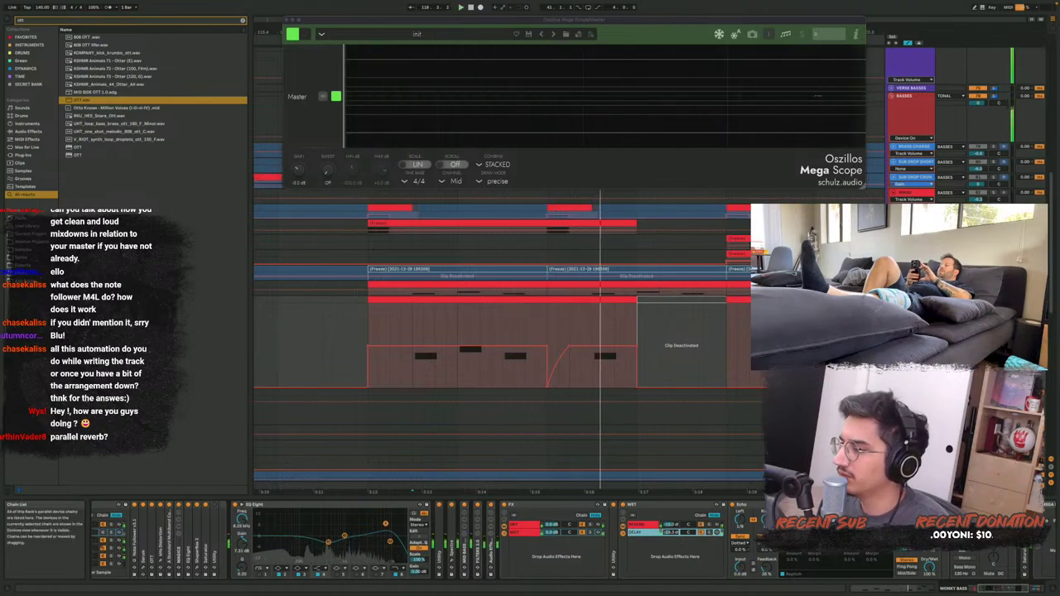
left_click(709, 525)
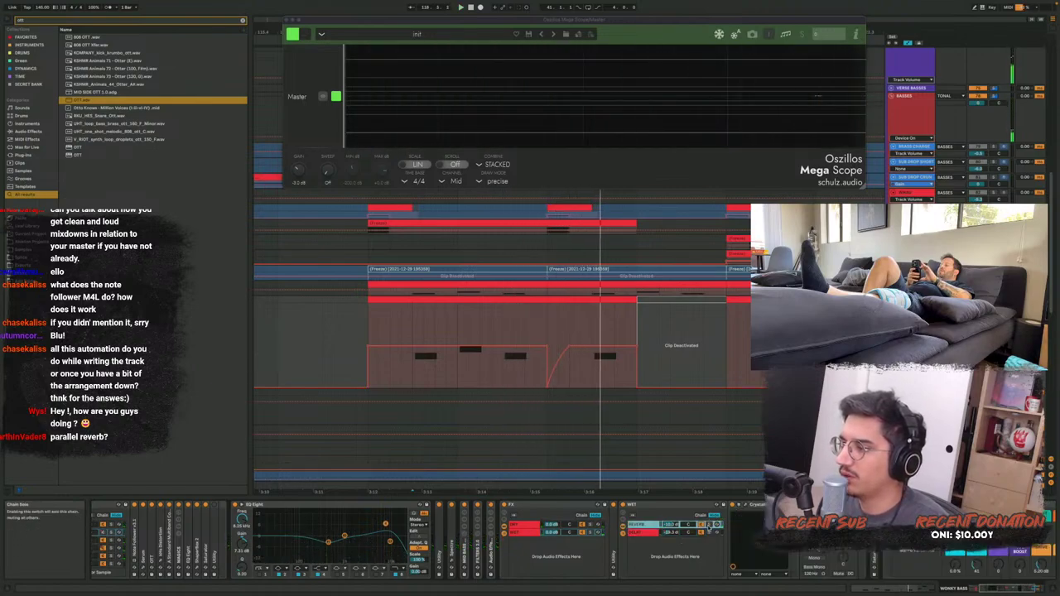
key("space")
Open Crystalline in the REVERB chain, move its window clear of the oscilloscope, inspect the reverb settings, and close it
left_click(746, 506)
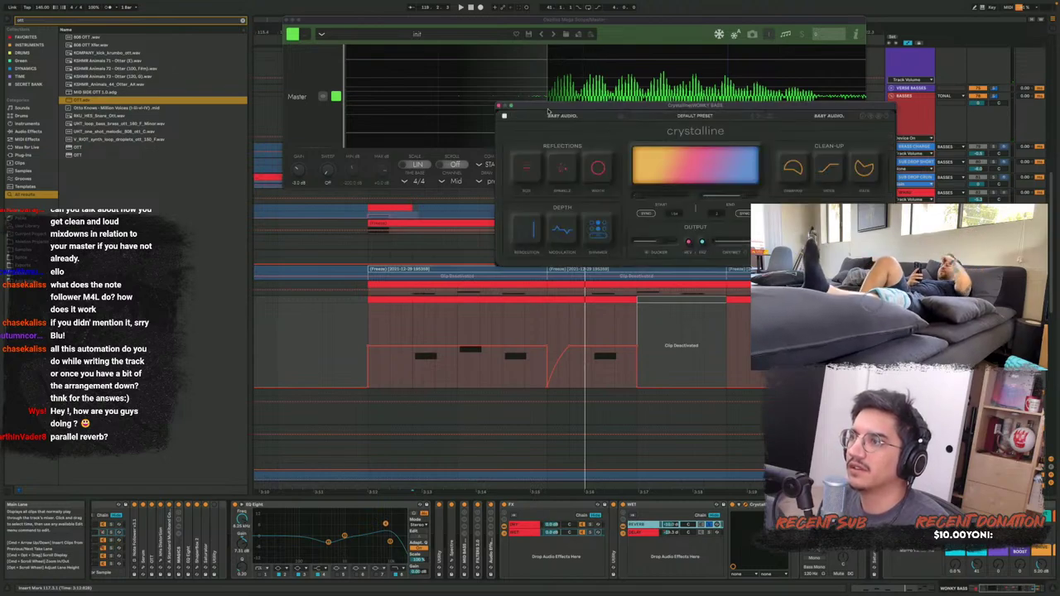
left_click_drag(579, 106, 401, 235)
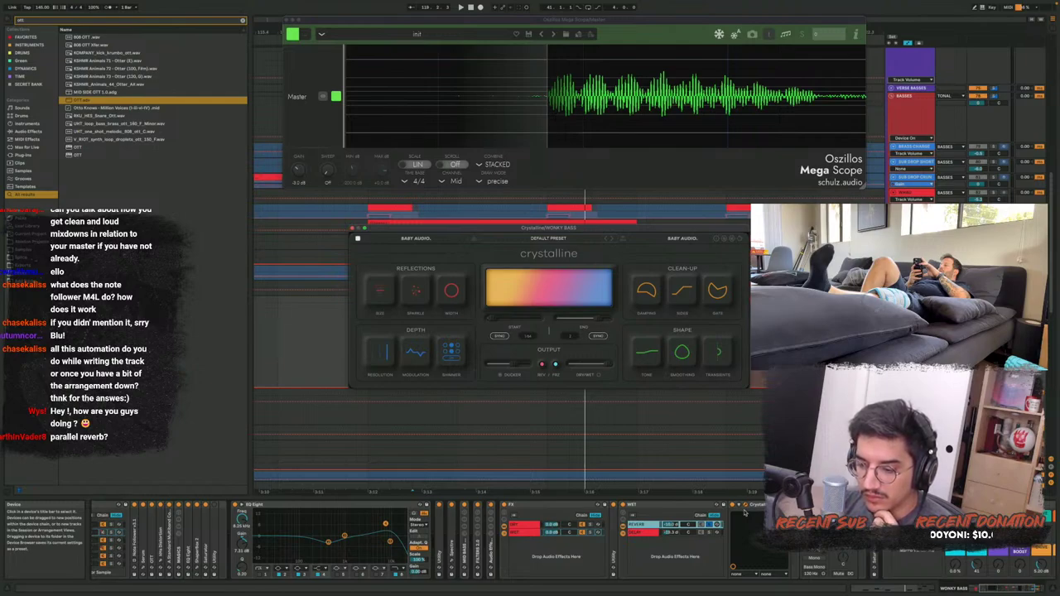
left_click(744, 513)
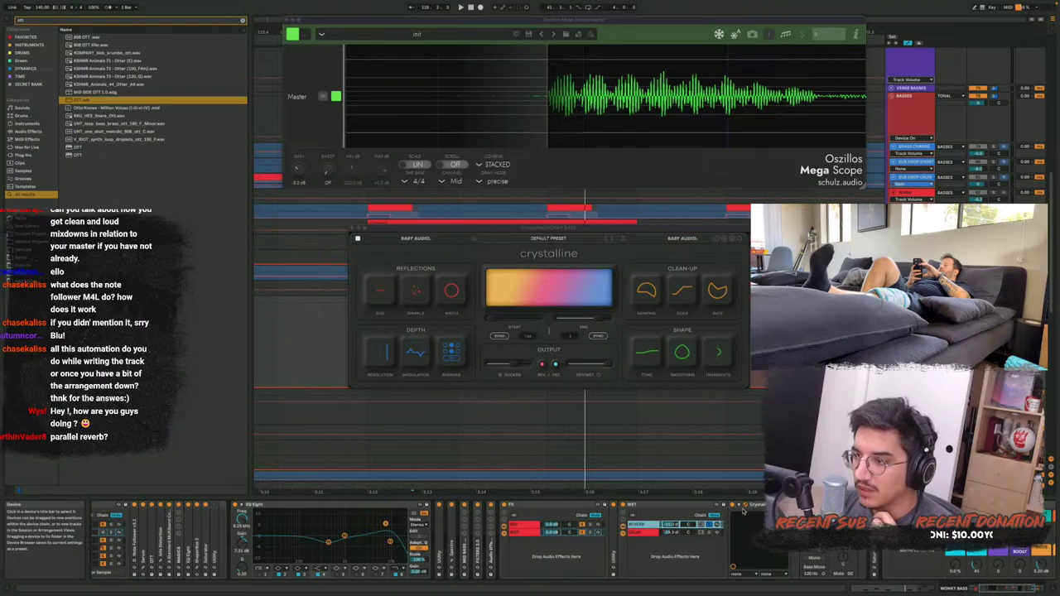
left_click(745, 505)
Collapse the FX rack, expand the Saturator after it, and play the WONKY BASS part
double_click(569, 507)
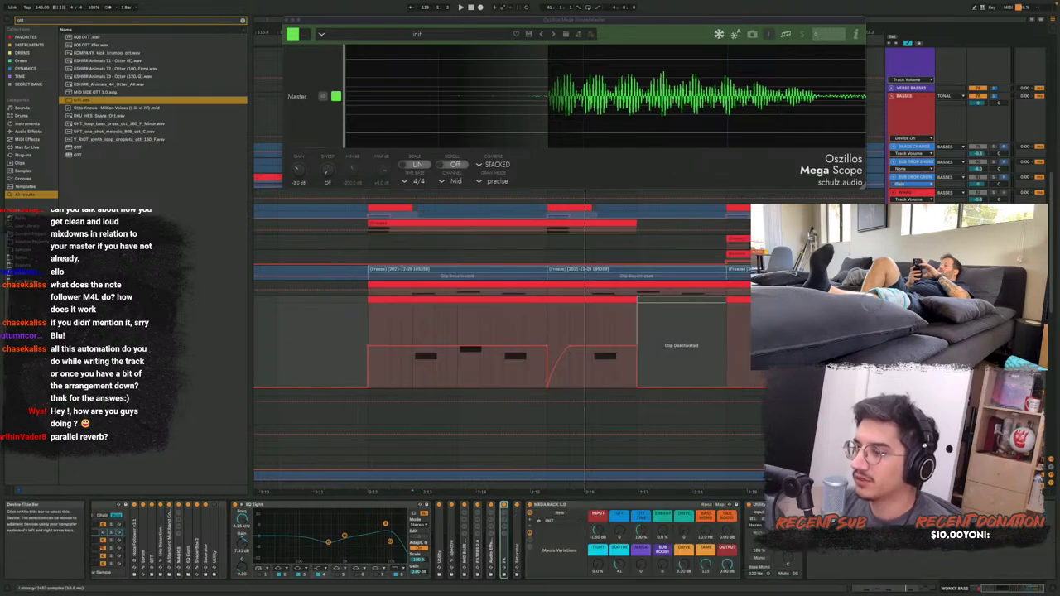
double_click(524, 534)
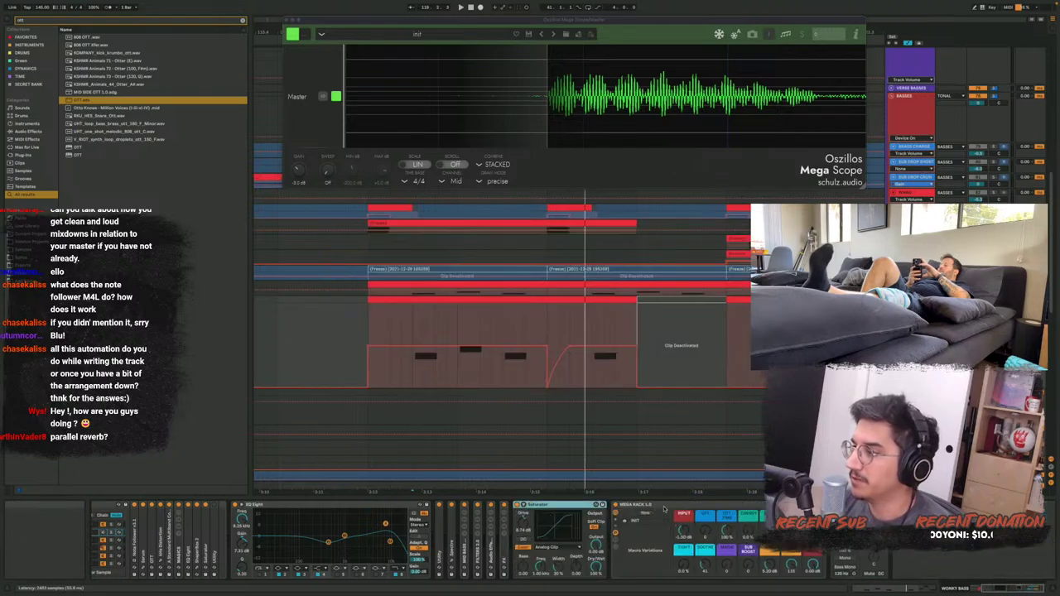
key("space")
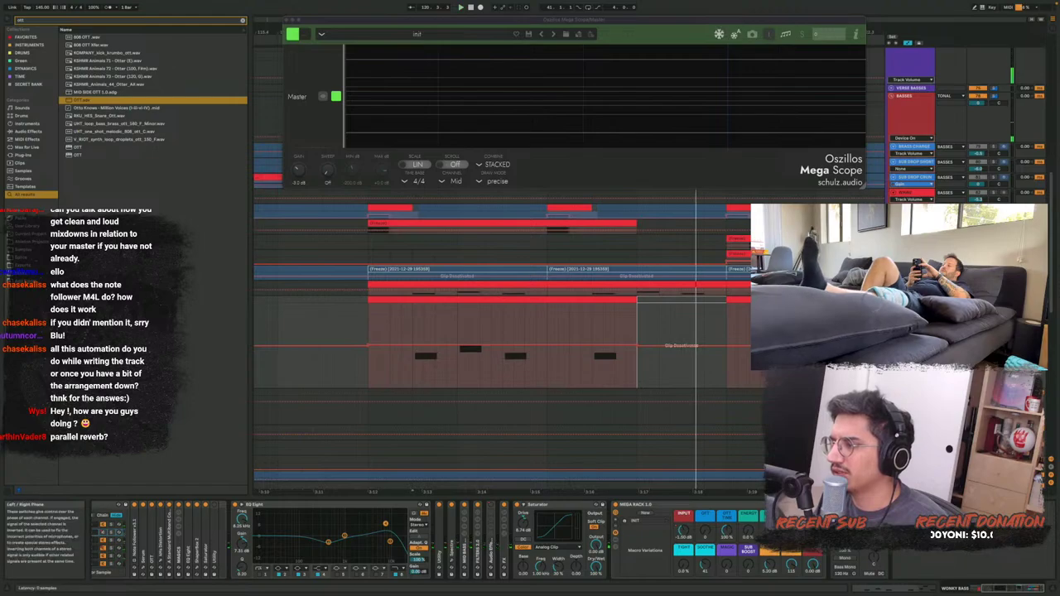
key("space")
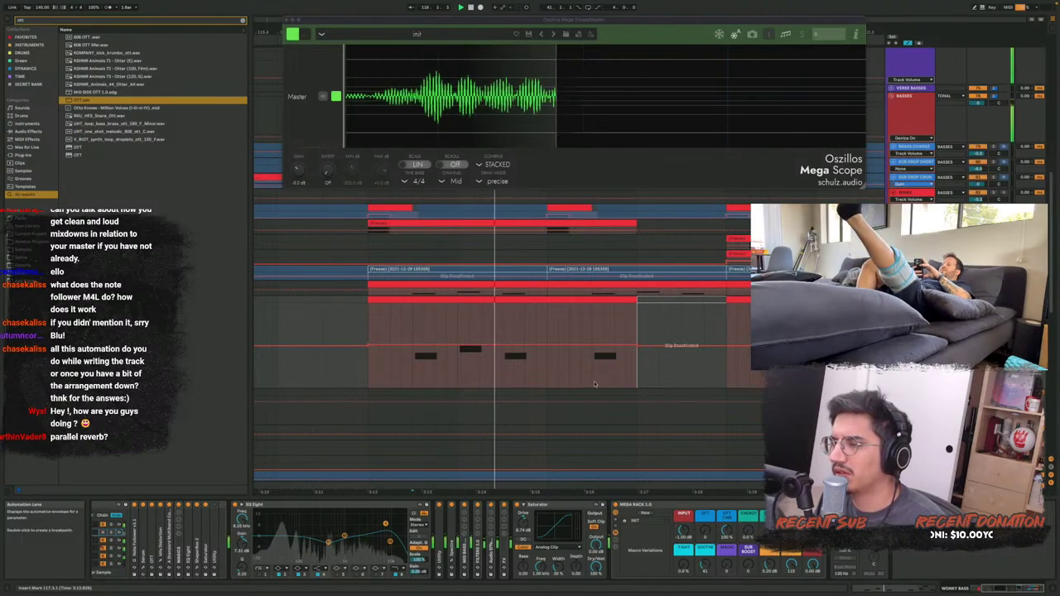
Hide the automation lanes and the oscilloscope window, and play the WONKY BASS part from bar 123
key("a")
scroll(552, 364, "down", 5)
key("a")
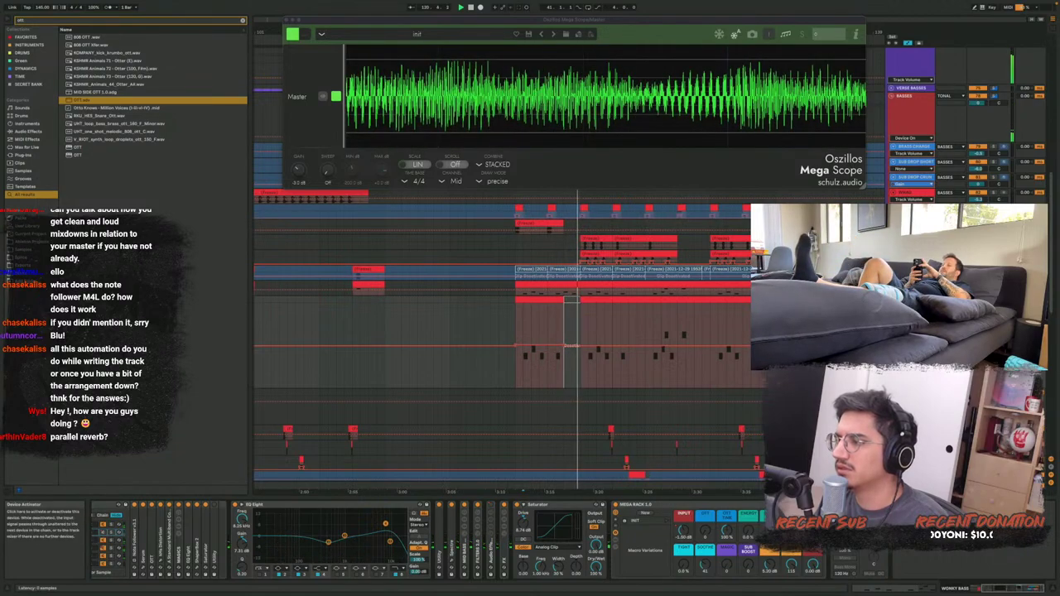
key("a")
scroll(503, 344, "right", 3)
left_click(503, 344)
key("super+alt+p")
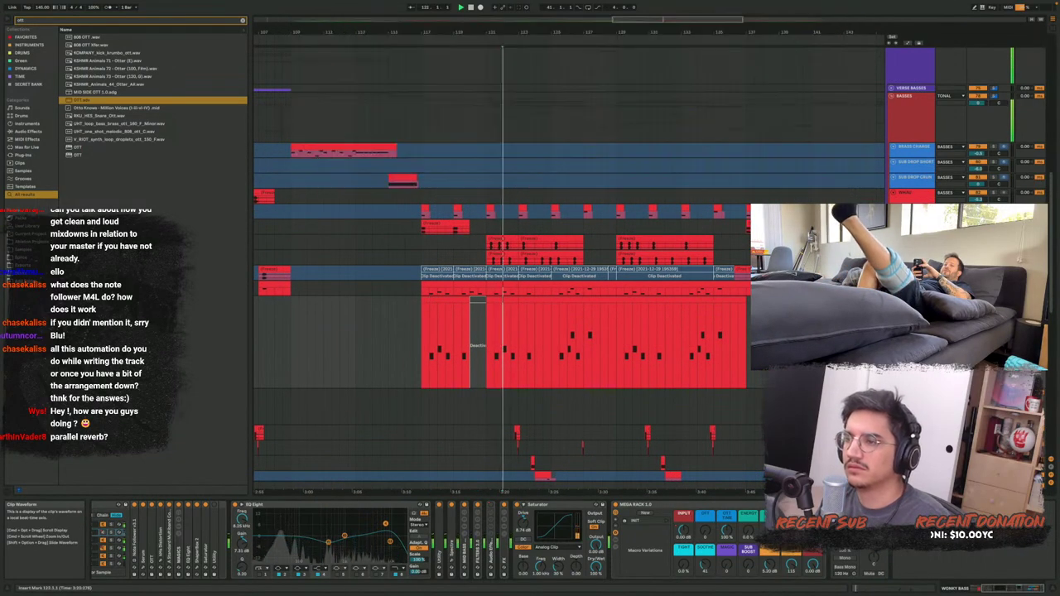
Collapse the WONKY BASS track and examine the surrounding bass clips in the arrangement during playback
scroll(523, 340, "down", 3)
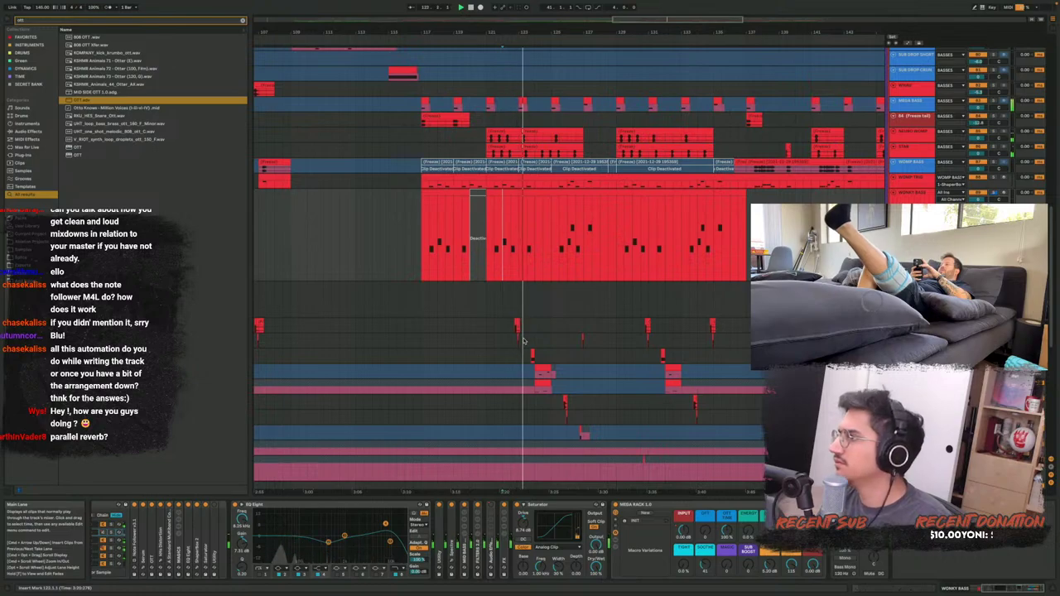
key("alt+u")
scroll(518, 231, "up", 3)
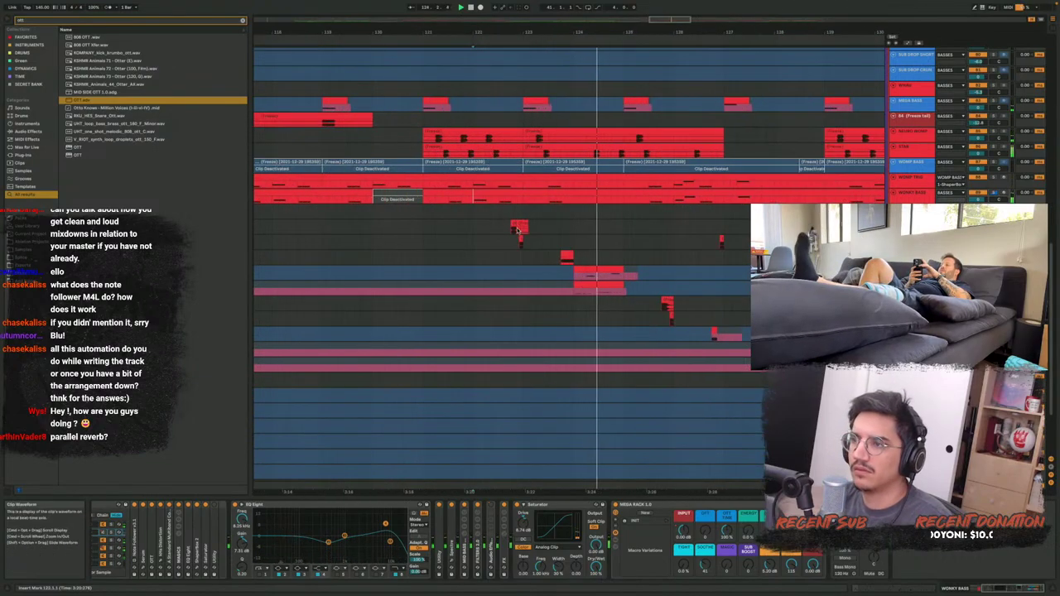
scroll(518, 230, "up", 3)
scroll(601, 173, "down", 3)
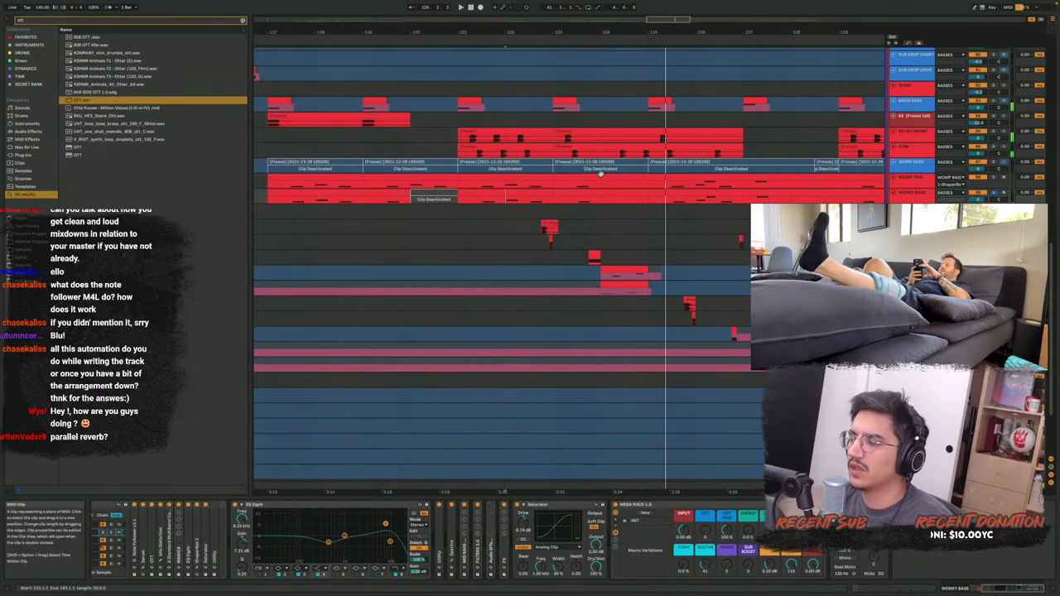
Show the automation lanes, expand the WONKY BASS track to check its envelope, and hide the lanes again
key("a")
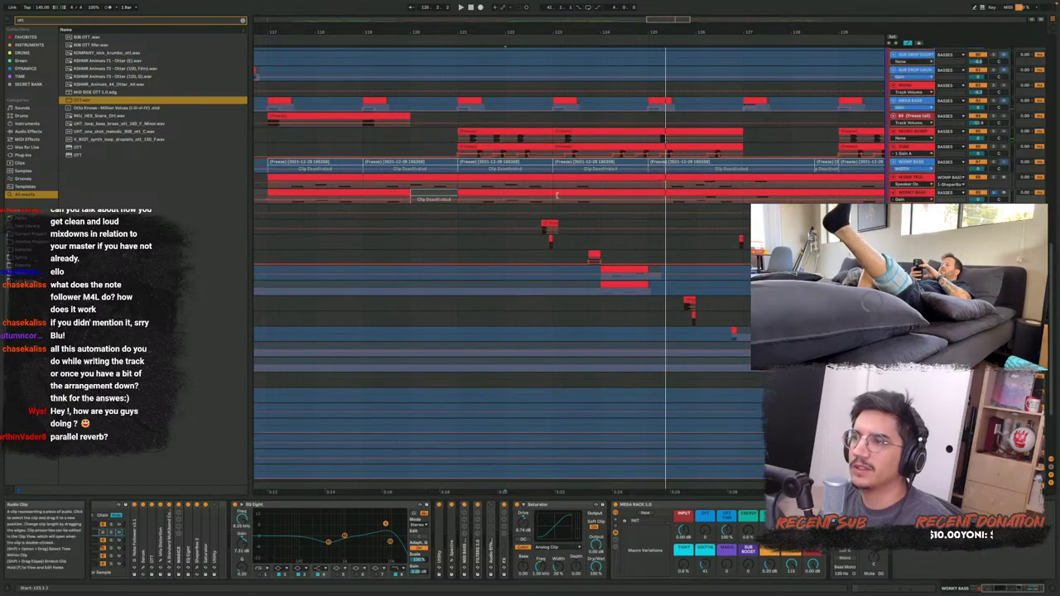
scroll(557, 197, "up", 5)
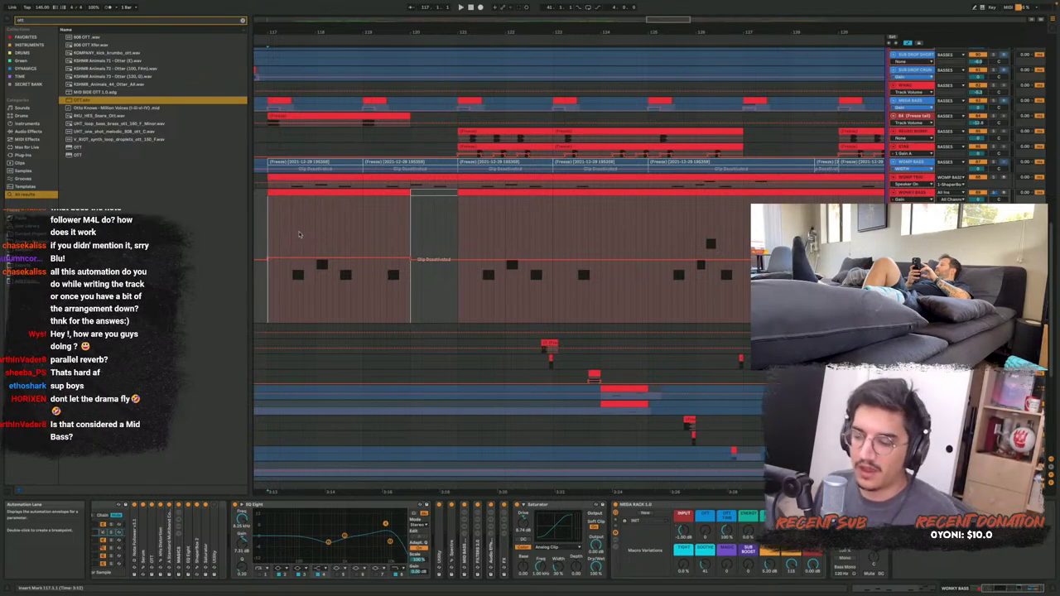
key("super+a")
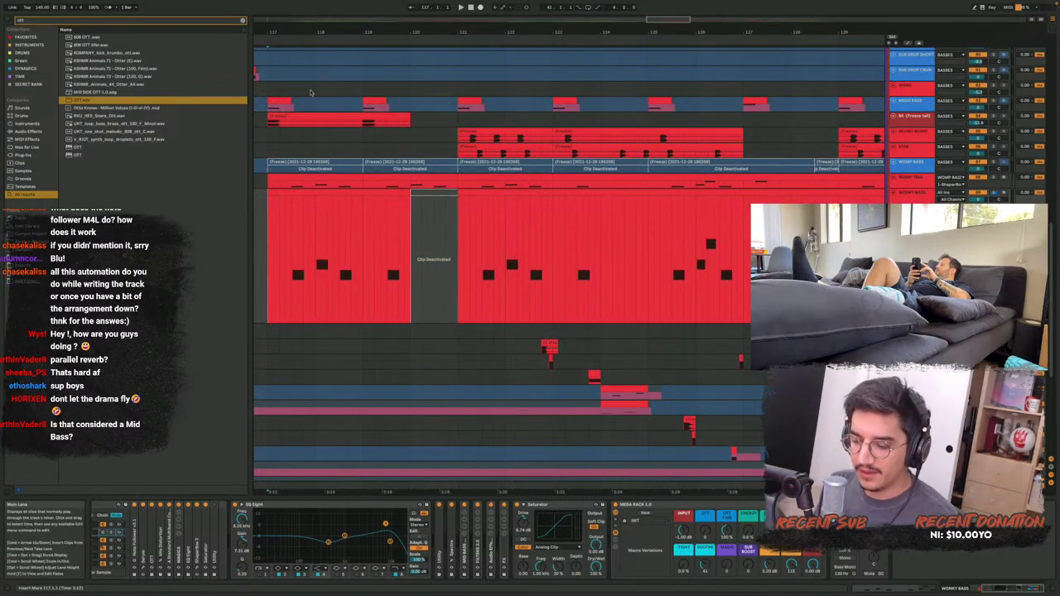
Solo the SUB chain in the Instrument Rack and play it from the start of the WONKY BASS clip in bar 117
scroll(314, 90, "left", 5)
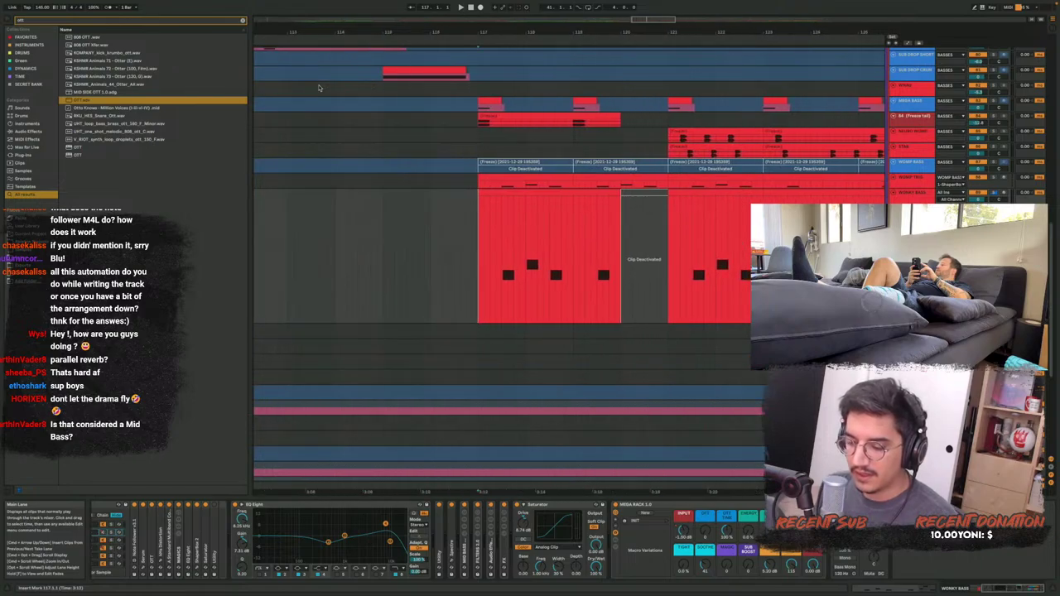
scroll(319, 88, "right", 2)
left_click(447, 299)
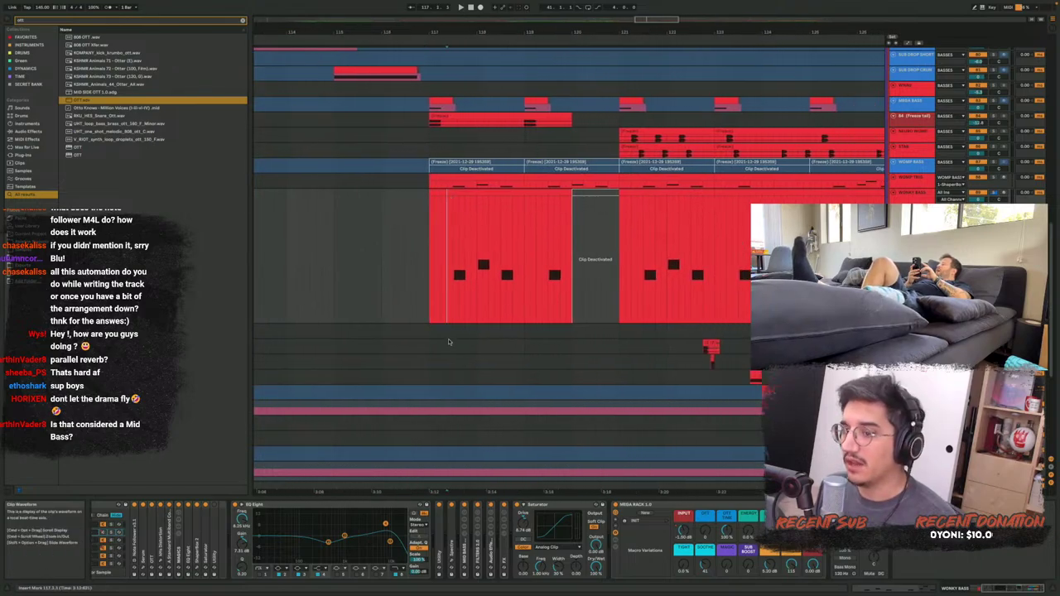
scroll(152, 533, "left", 4)
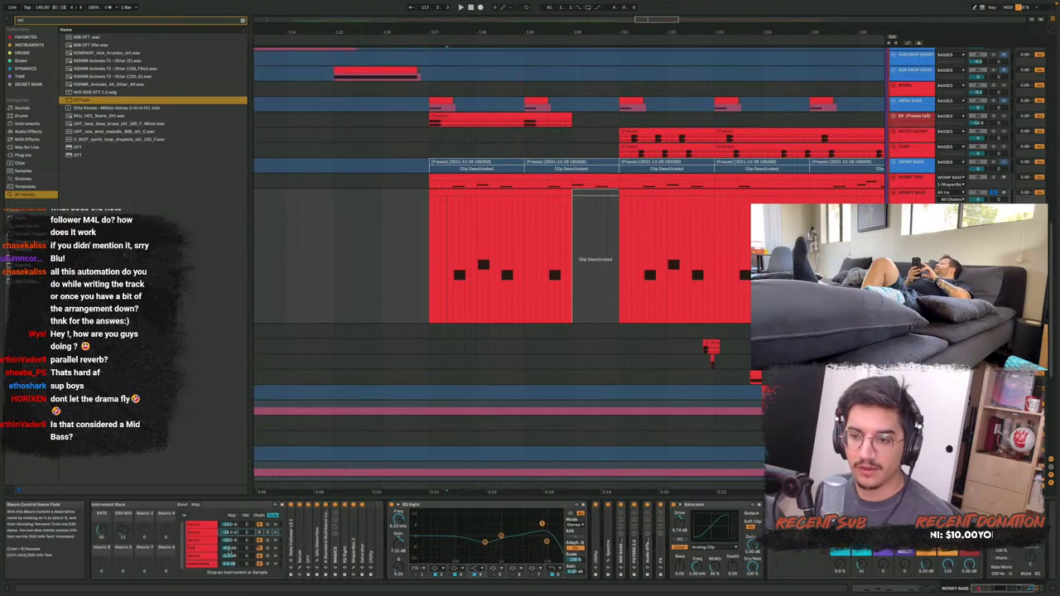
left_click(268, 548)
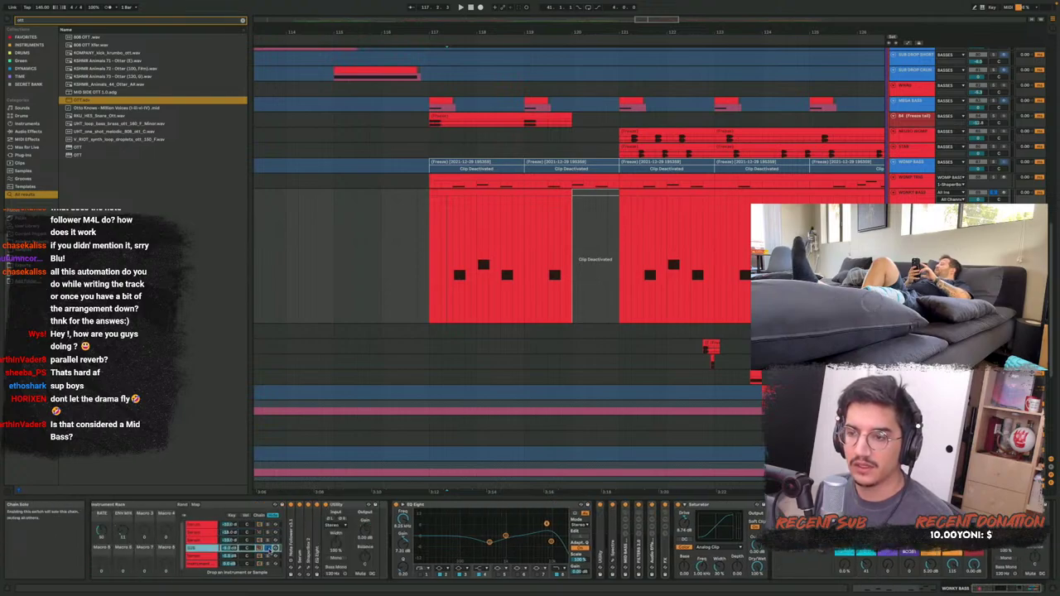
key("space")
key("space")
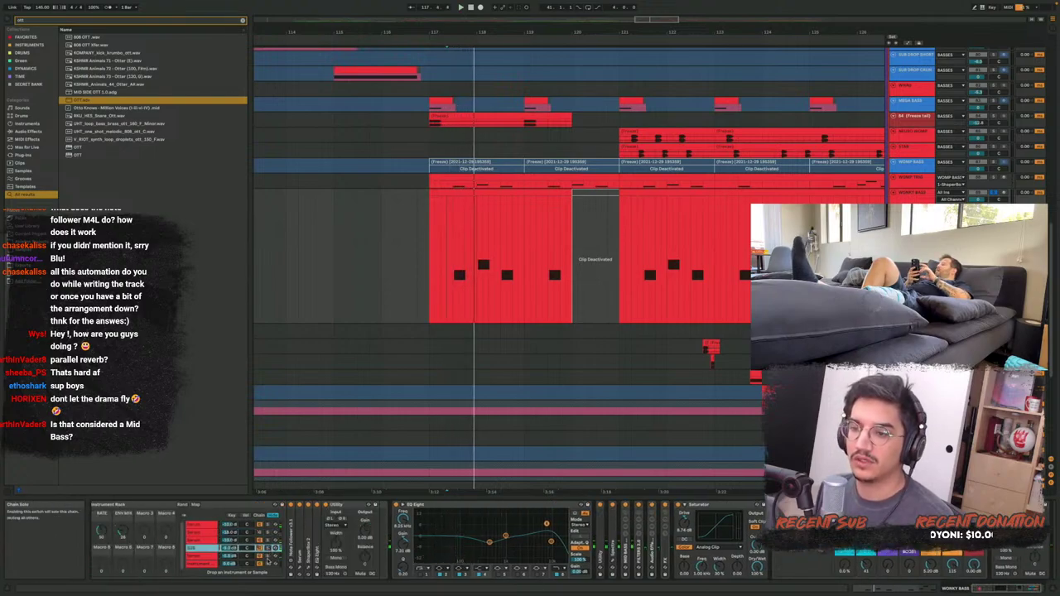
Stop the playback, fold the Utility device, and look over the WONKY BASS clips before and after bar 119
key("space")
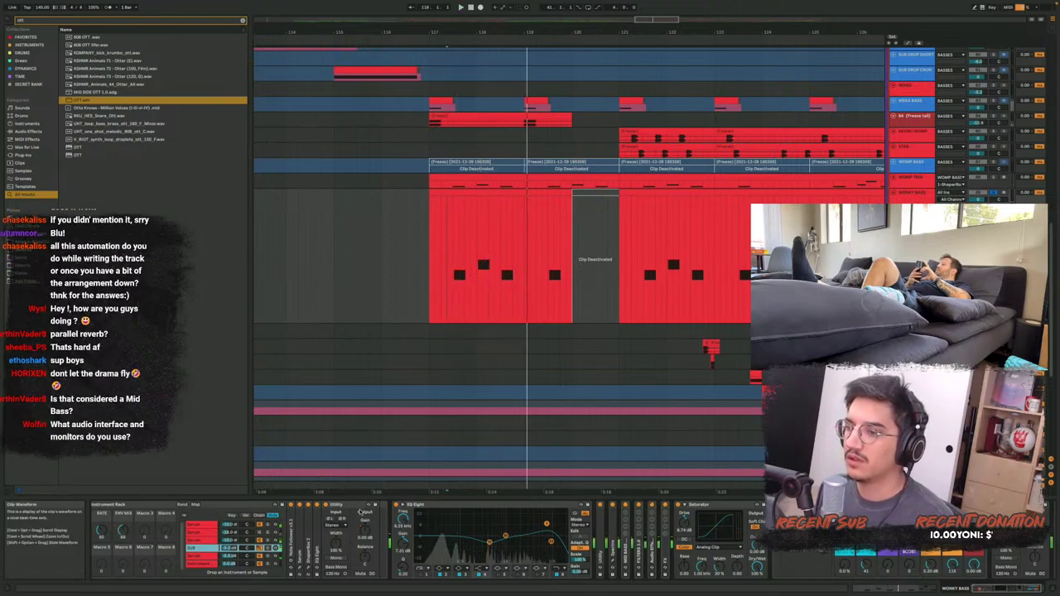
left_click(220, 537)
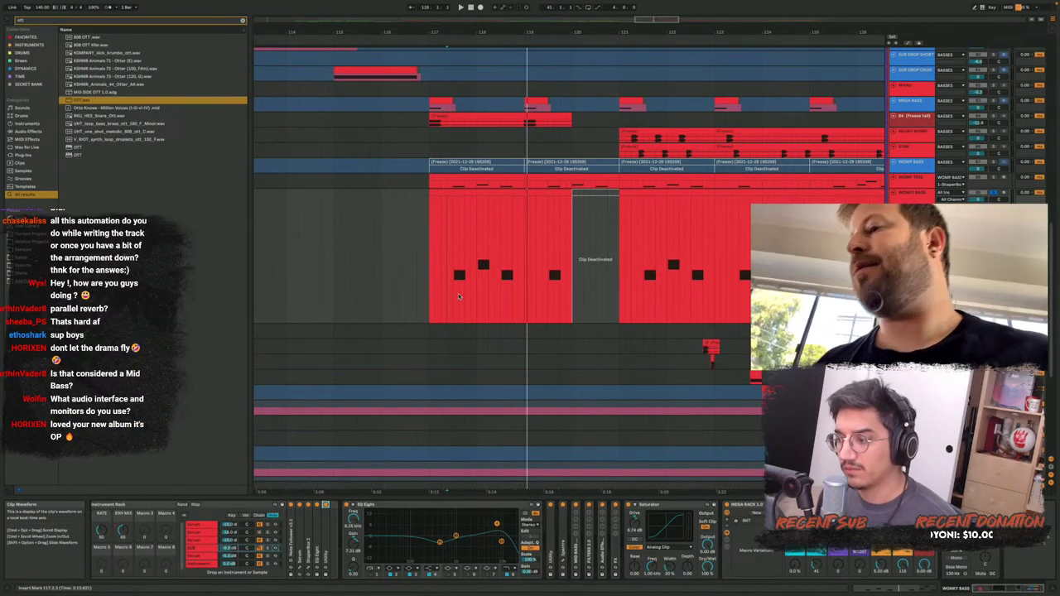
scroll(458, 293, "right", 4)
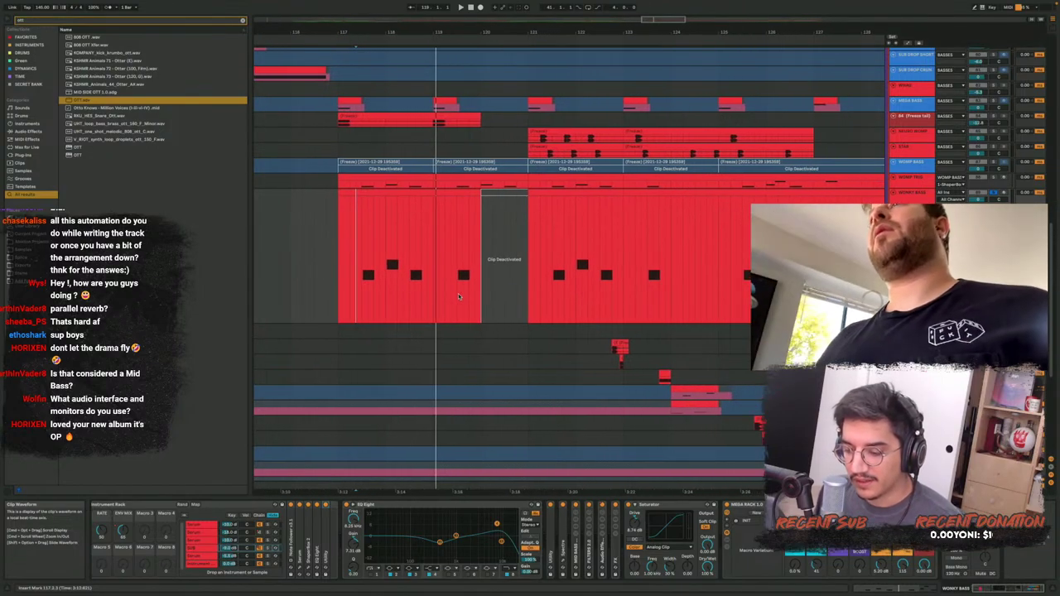
scroll(458, 296, "left", 8)
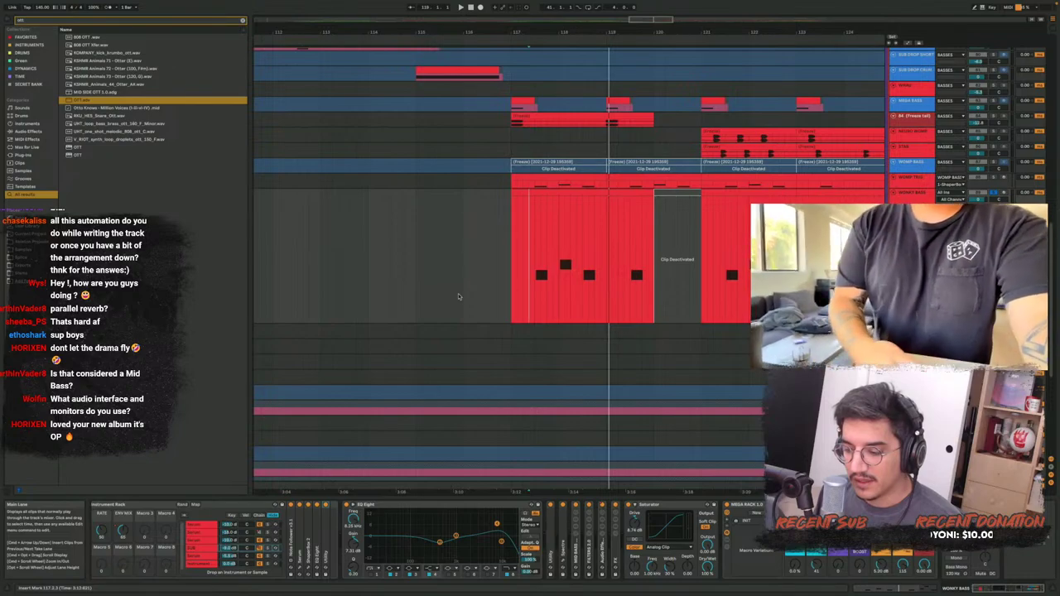
scroll(458, 297, "right", 1)
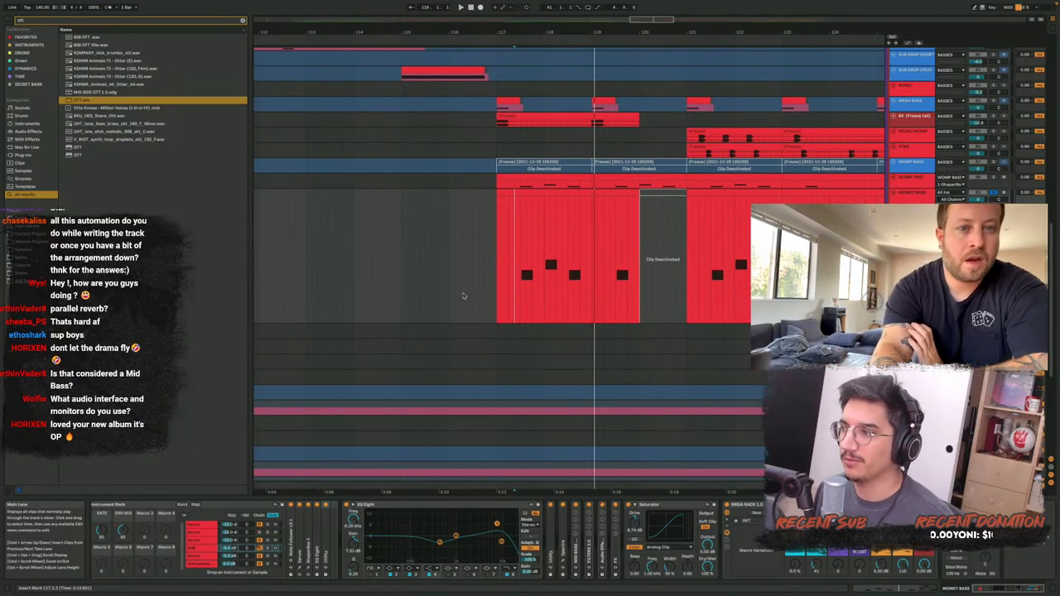
scroll(463, 296, "right", 15)
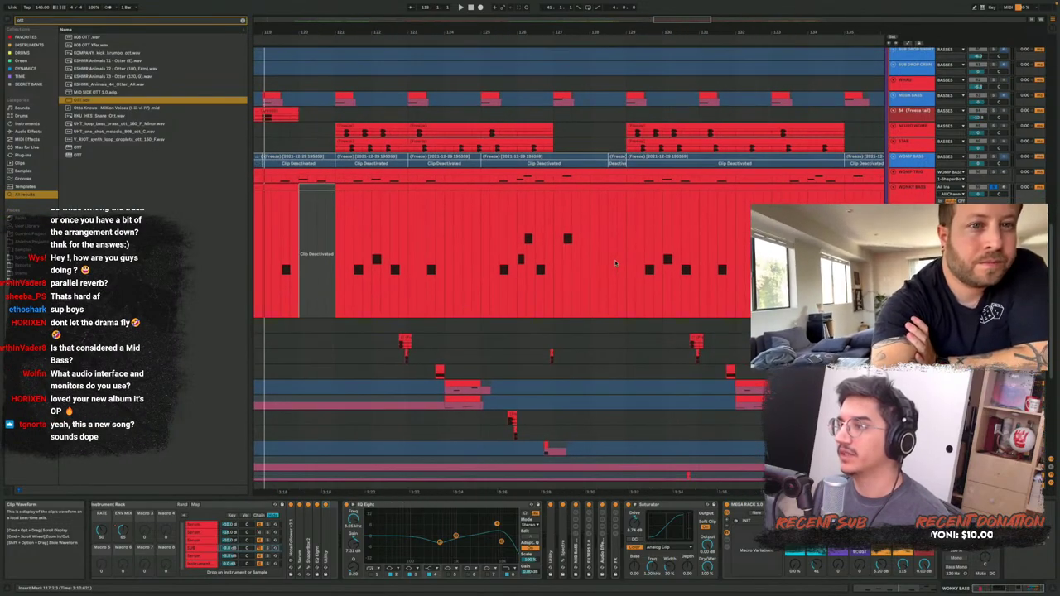
Collapse the WONKY BASS track and look over the remaining tracks of the BASSES group
key("u")
scroll(676, 207, "down", 5)
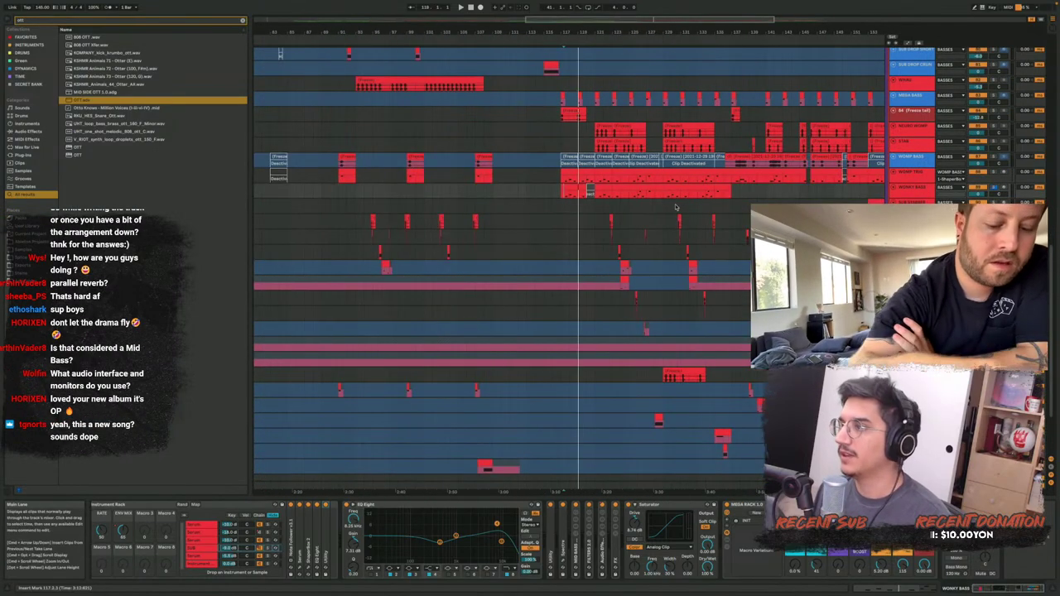
scroll(676, 207, "down", 1)
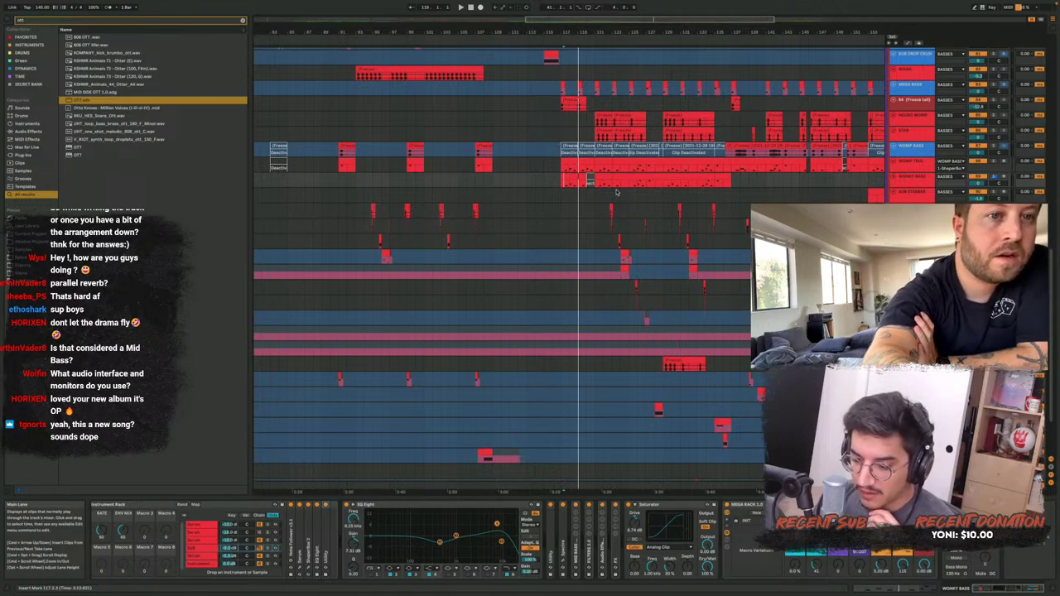
scroll(615, 192, "down", 5)
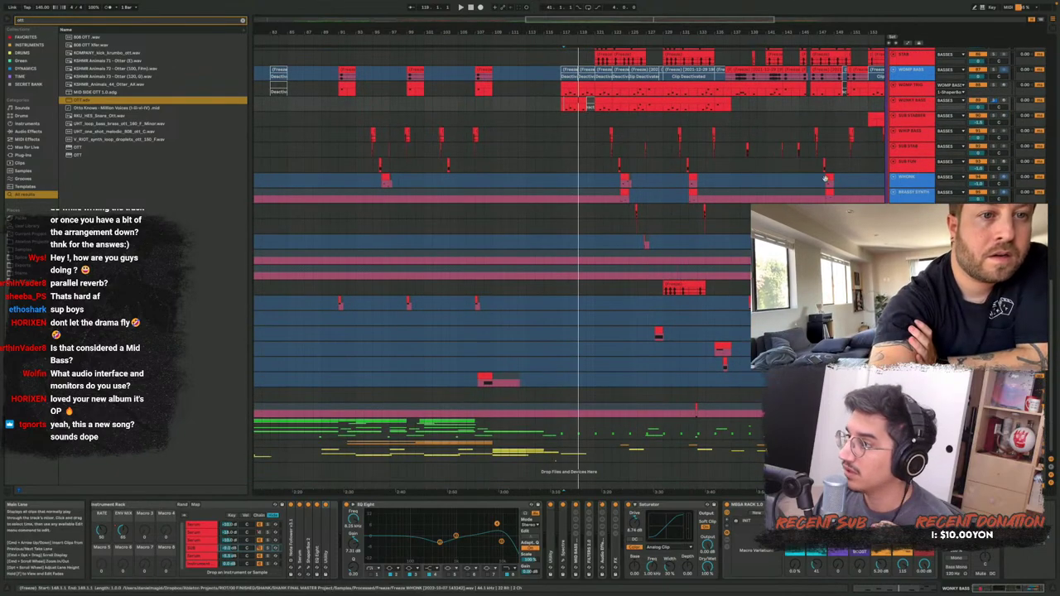
Unfold and select the SYNTHS group, and fold the BASSES group to hide its tracks
left_click(893, 423)
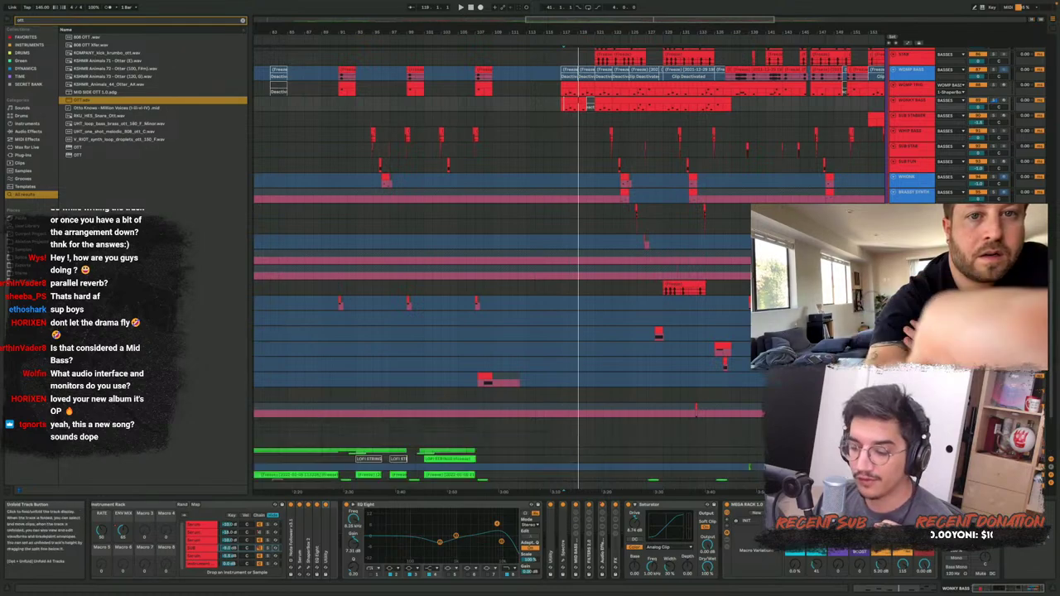
scroll(669, 346, "down", 6)
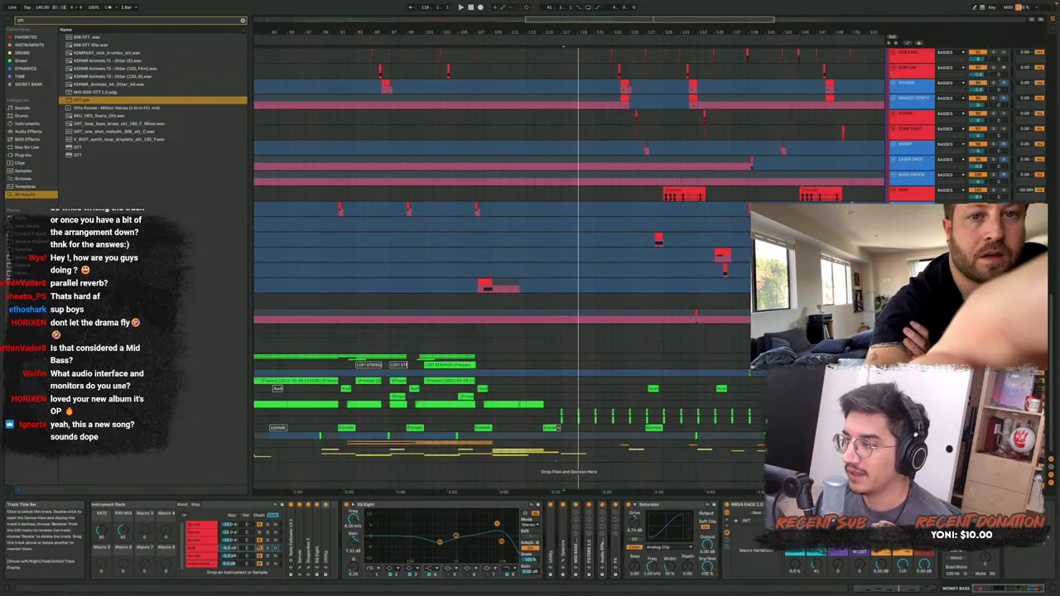
left_click(909, 332)
scroll(851, 204, "up", 5)
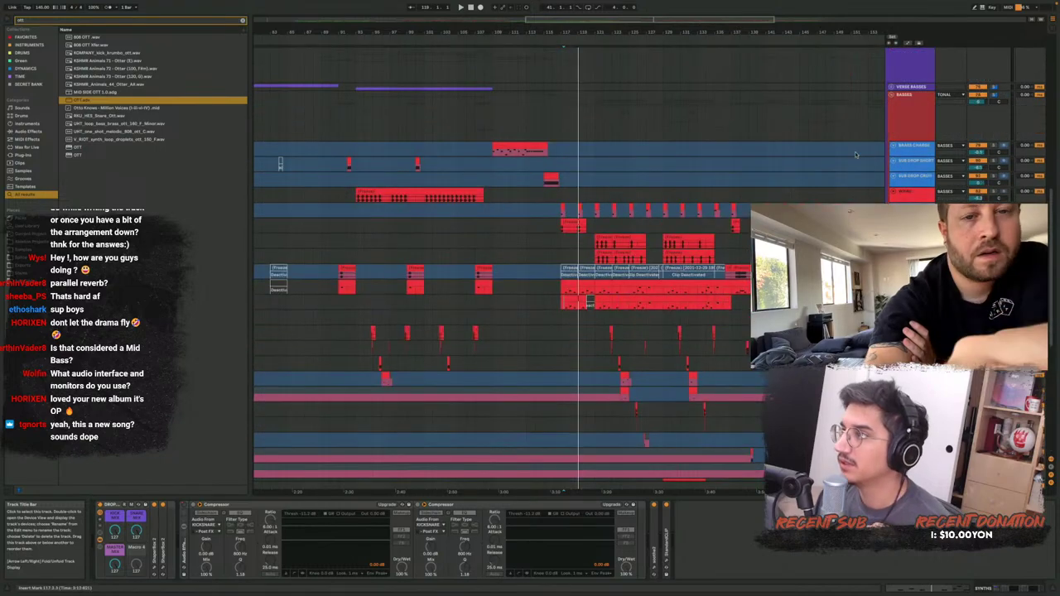
left_click(892, 96)
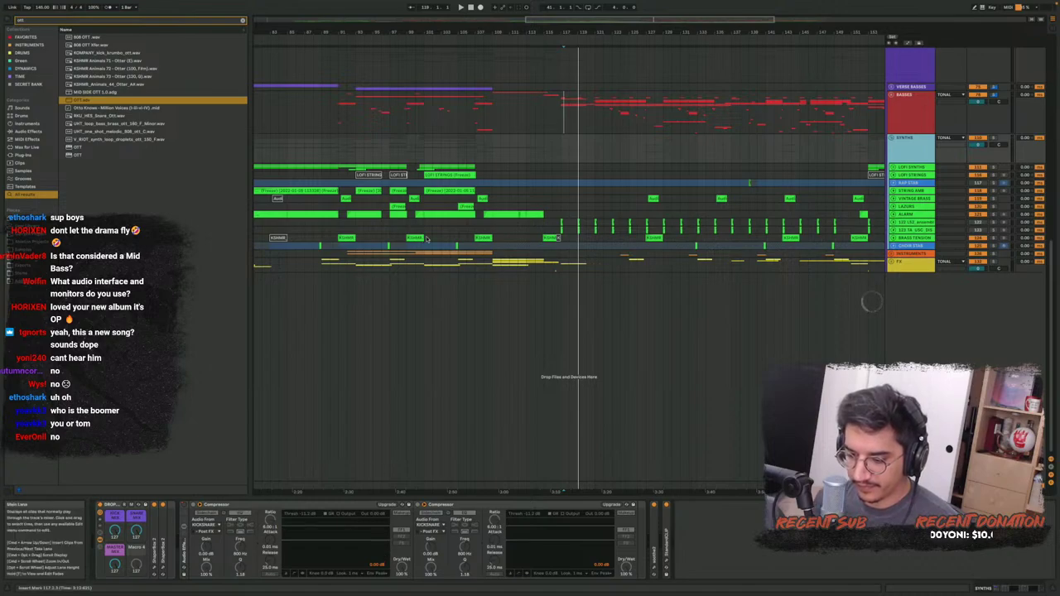
Go back to the section around bar 87, select the LOFI SYNTHS group and unfold it to show its tracks
left_click(355, 302)
scroll(427, 239, "left", 1)
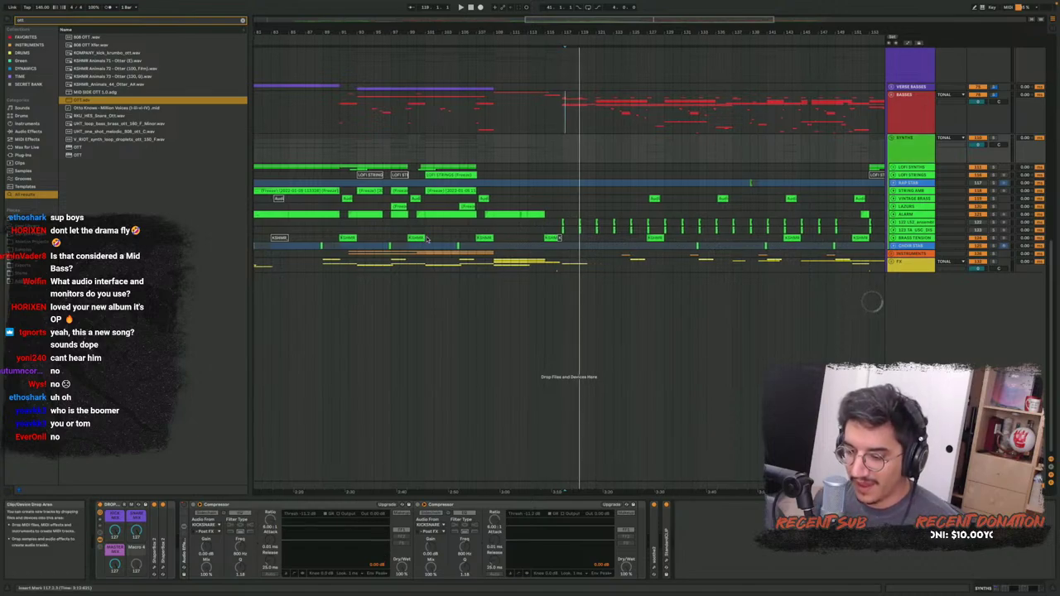
scroll(427, 239, "left", 2)
left_click(426, 238)
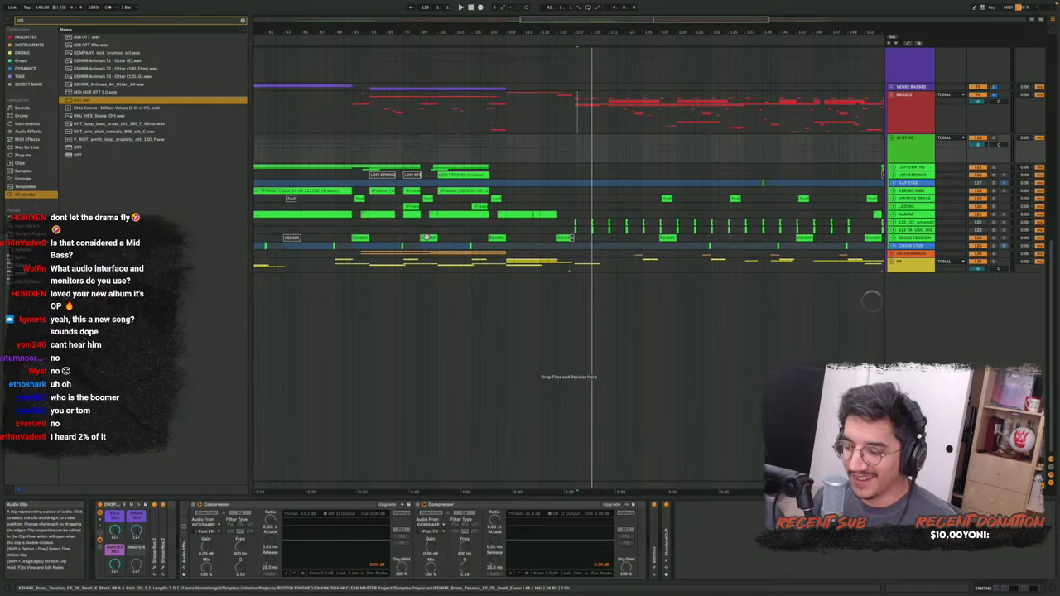
scroll(427, 239, "left", 5)
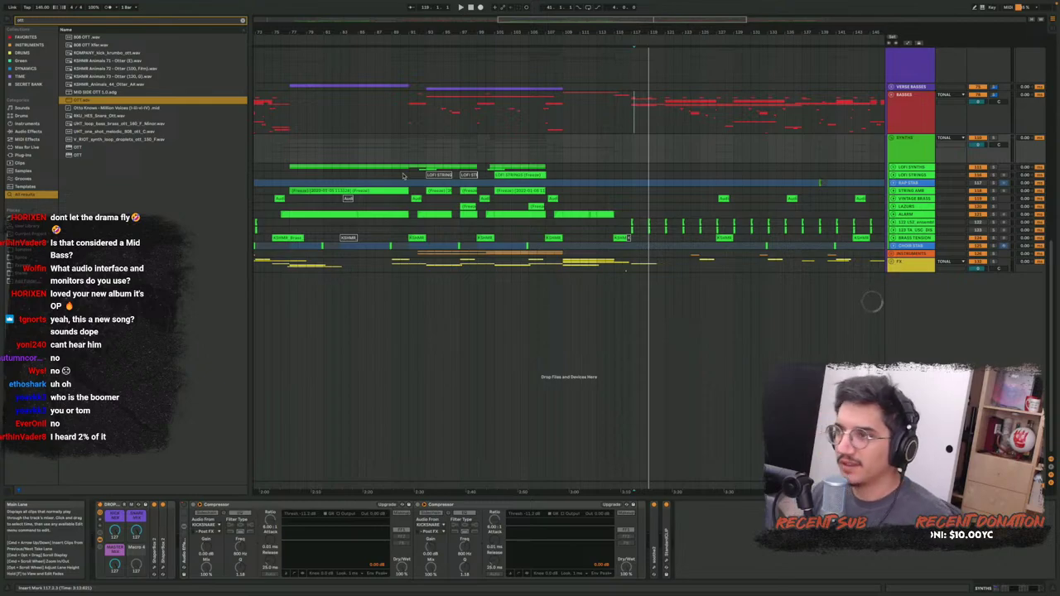
left_click(403, 174)
scroll(405, 173, "up", 3)
scroll(408, 172, "left", 2)
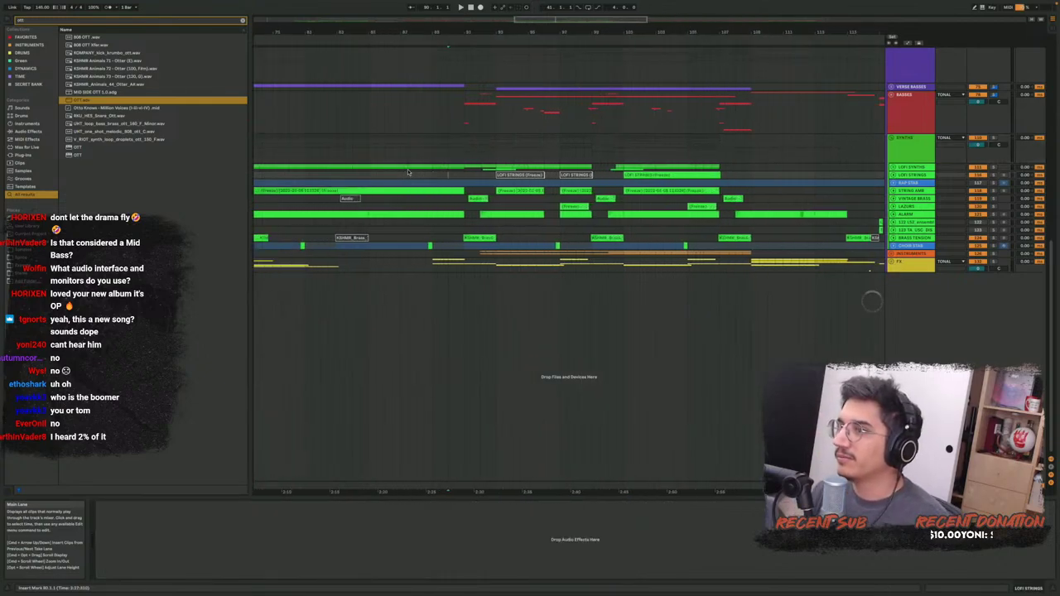
left_click(408, 170)
left_click(406, 170)
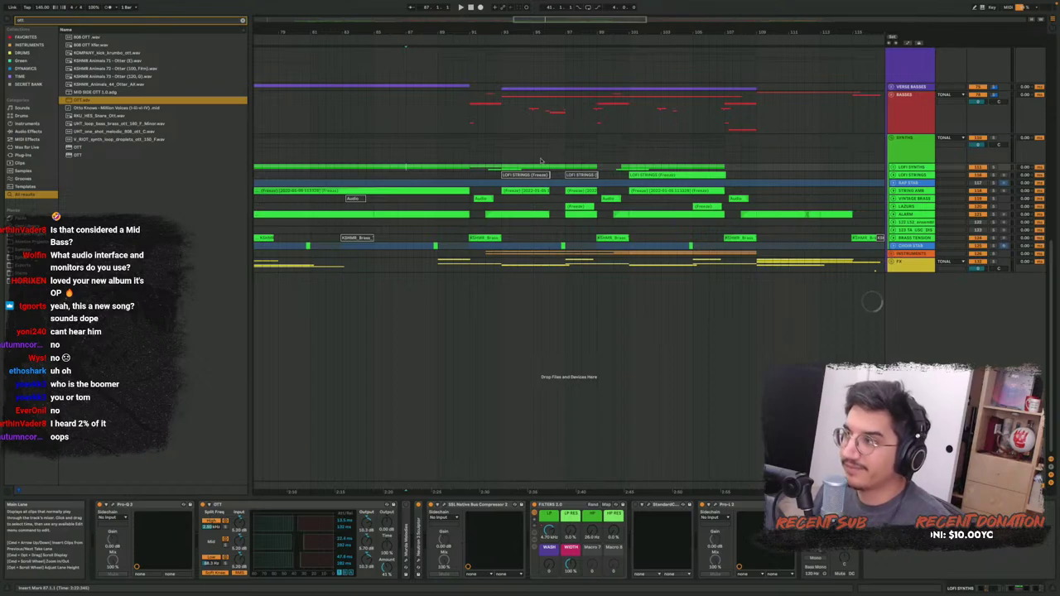
scroll(445, 171, "up", 2)
scroll(447, 175, "left", 3)
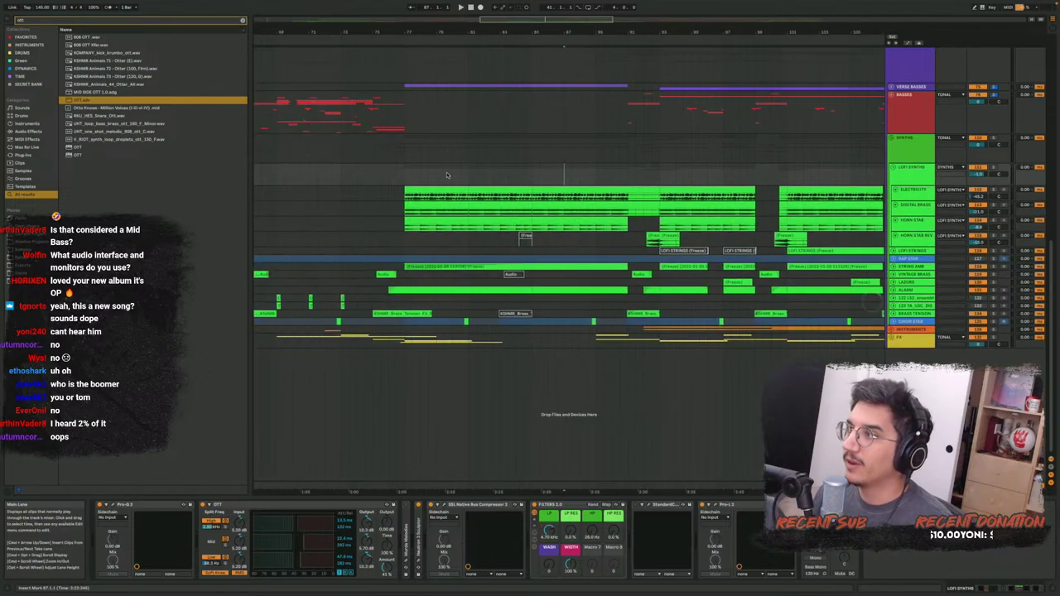
Inspect the StandardCLIP and soothe2 plug-ins on the SYNTHS group, playing the soloed group from bar 77 with soothe2 open
left_click(413, 174)
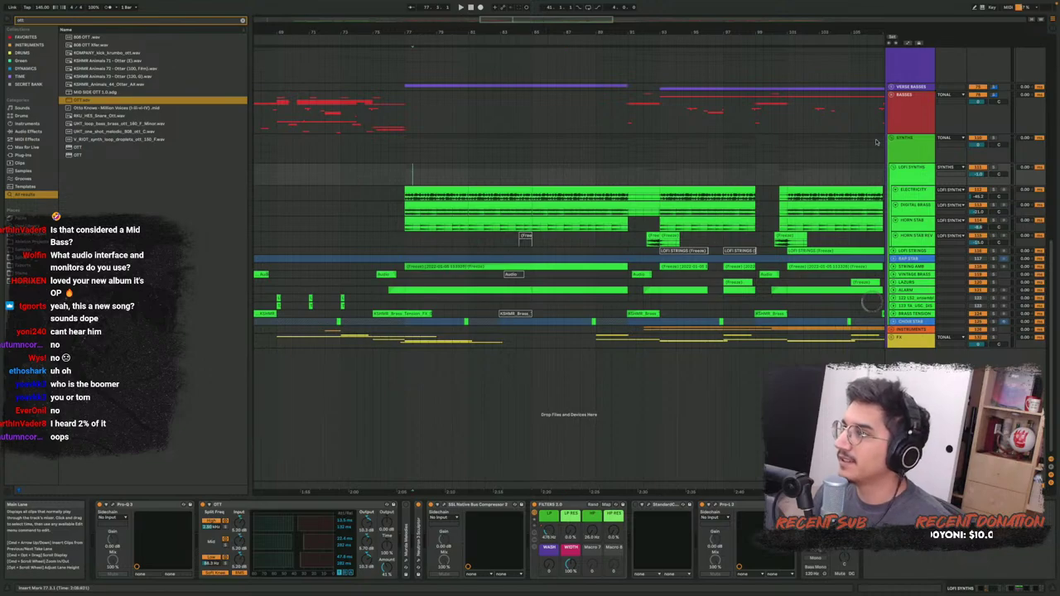
left_click(876, 142)
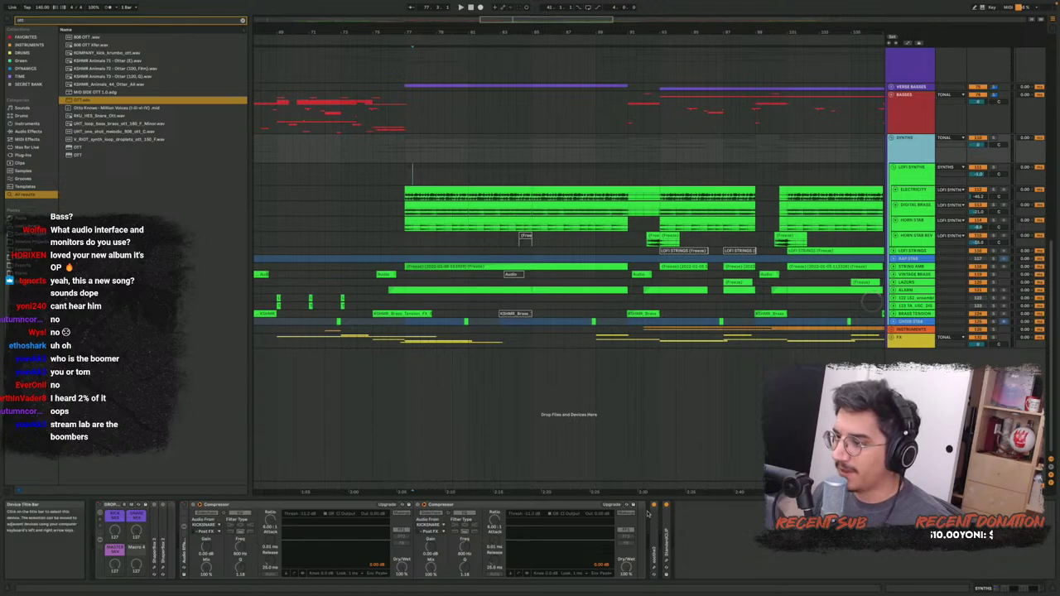
left_click(667, 563)
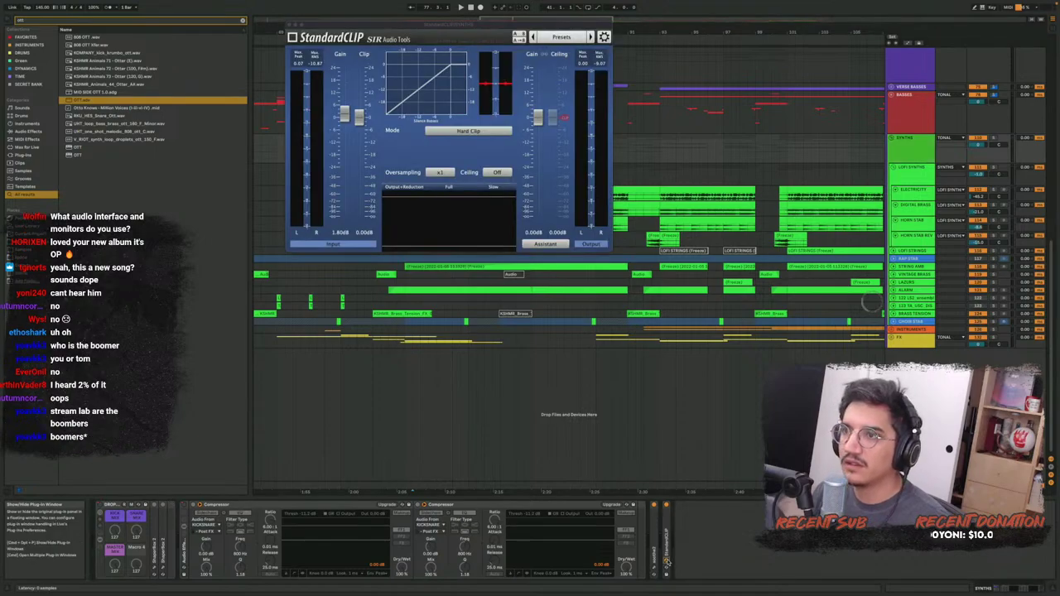
left_click(668, 562)
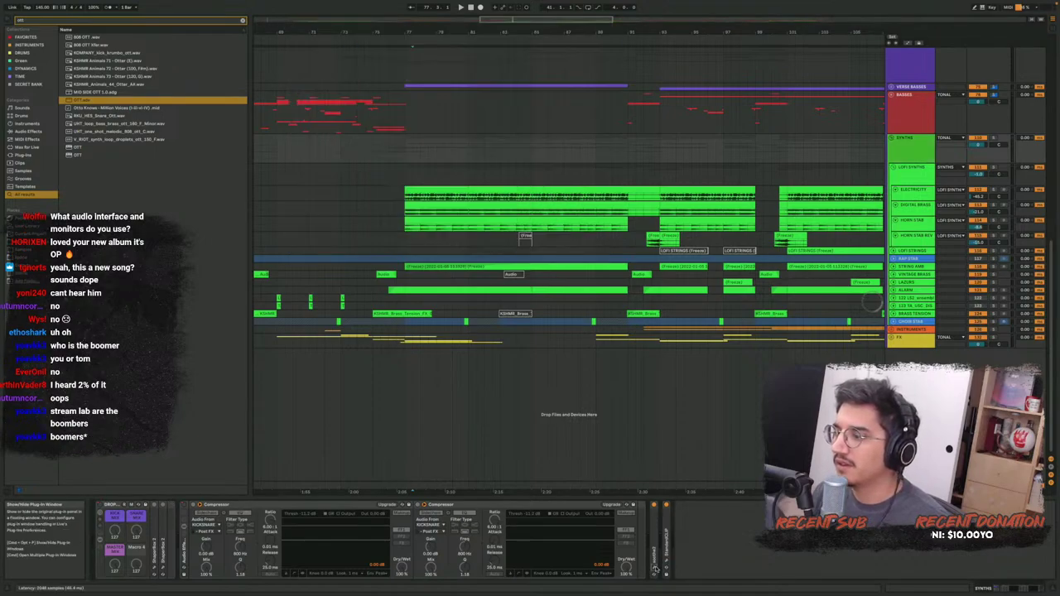
left_click(654, 568)
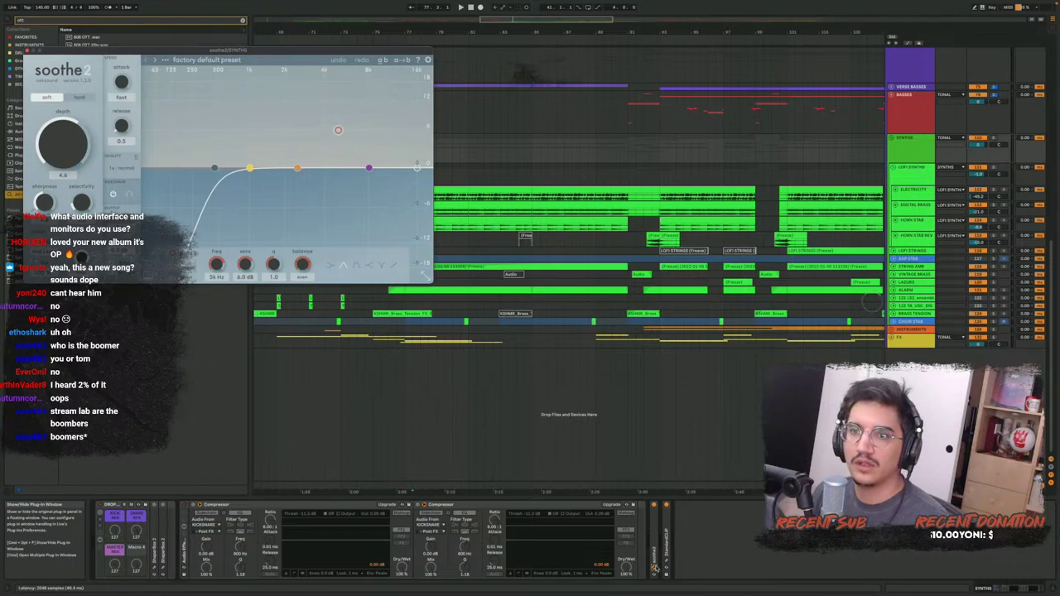
key("space")
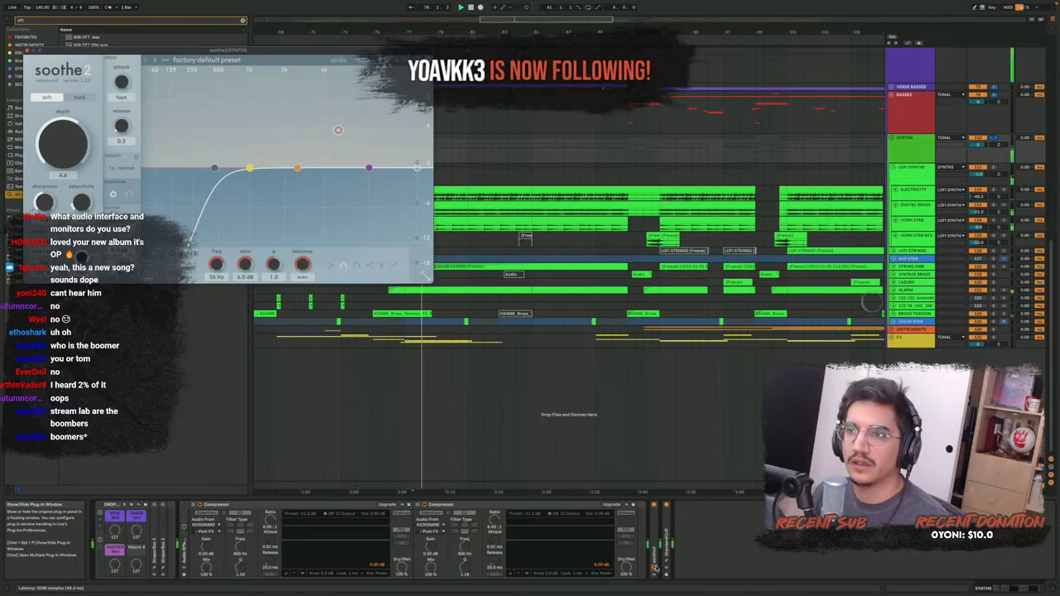
left_click(655, 569)
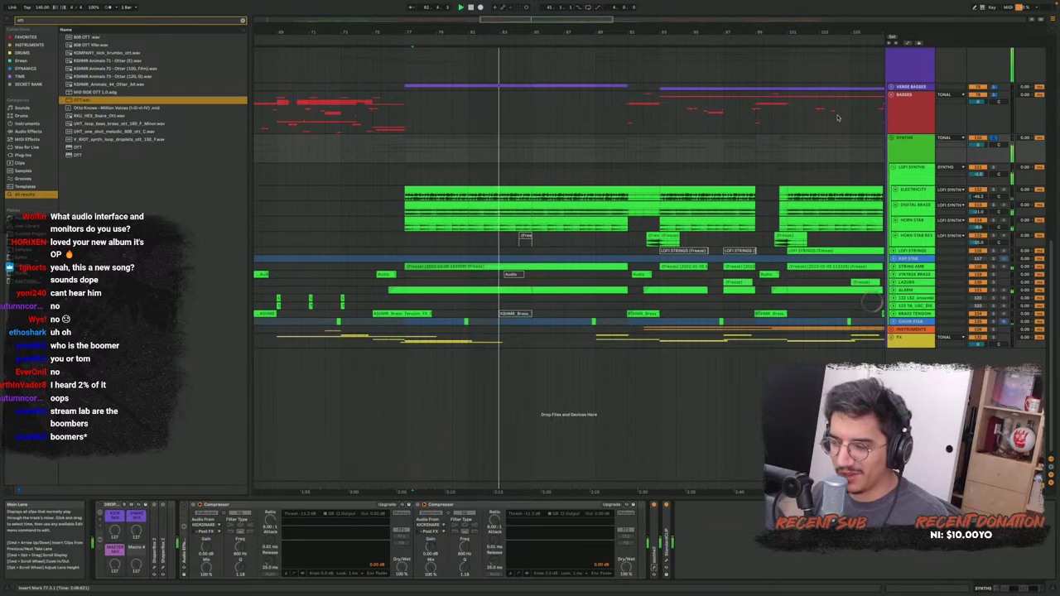
Play the soloed LOFI SYNTHS group from bar 93 and select its three main layers from about bar 93 to 106
left_click(912, 173)
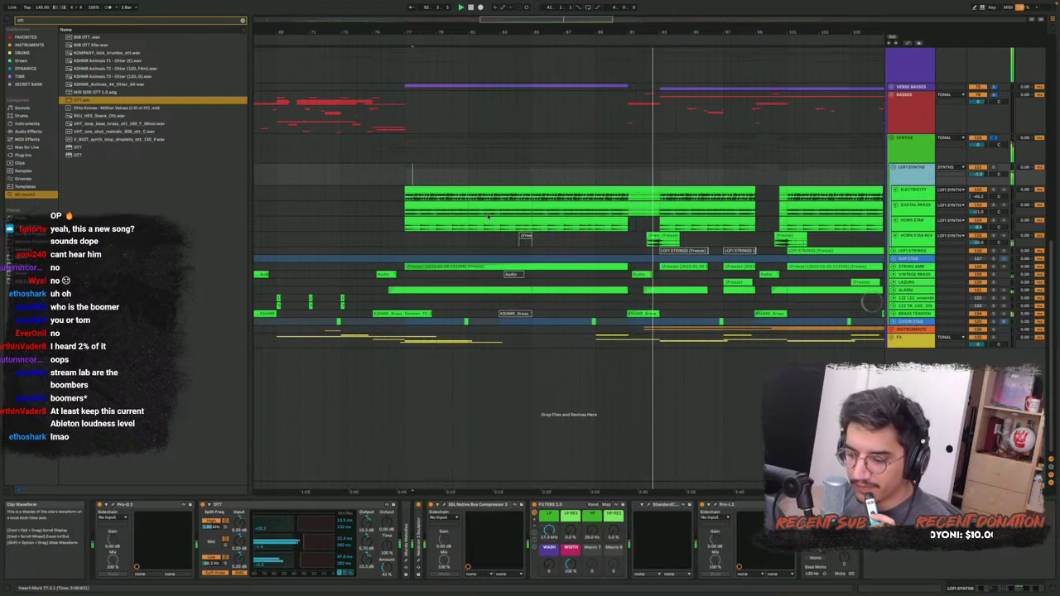
scroll(488, 216, "right", 3)
scroll(489, 217, "right", 4)
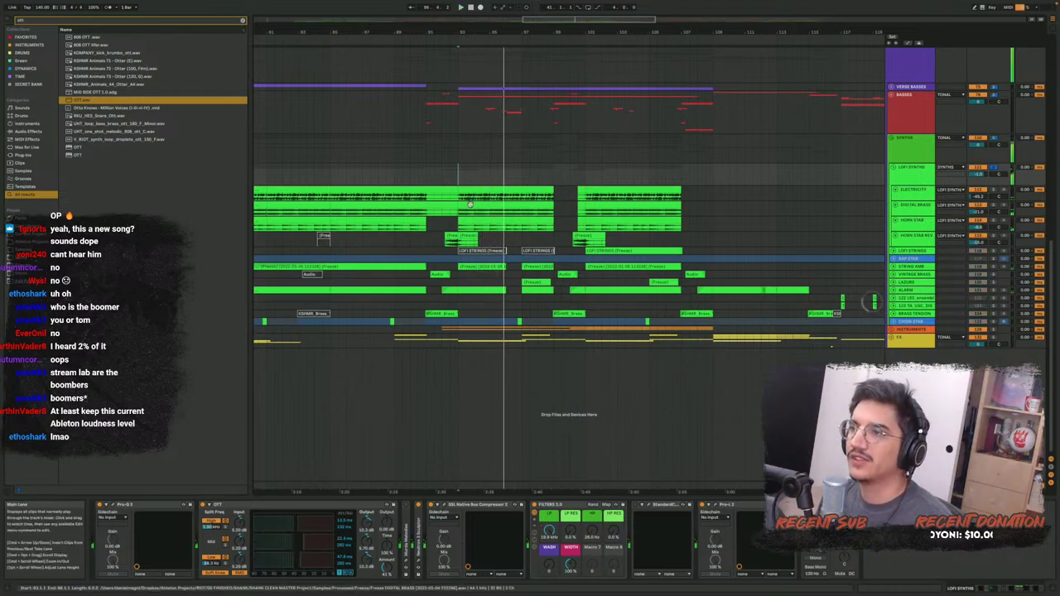
left_click_drag(555, 191, 669, 227)
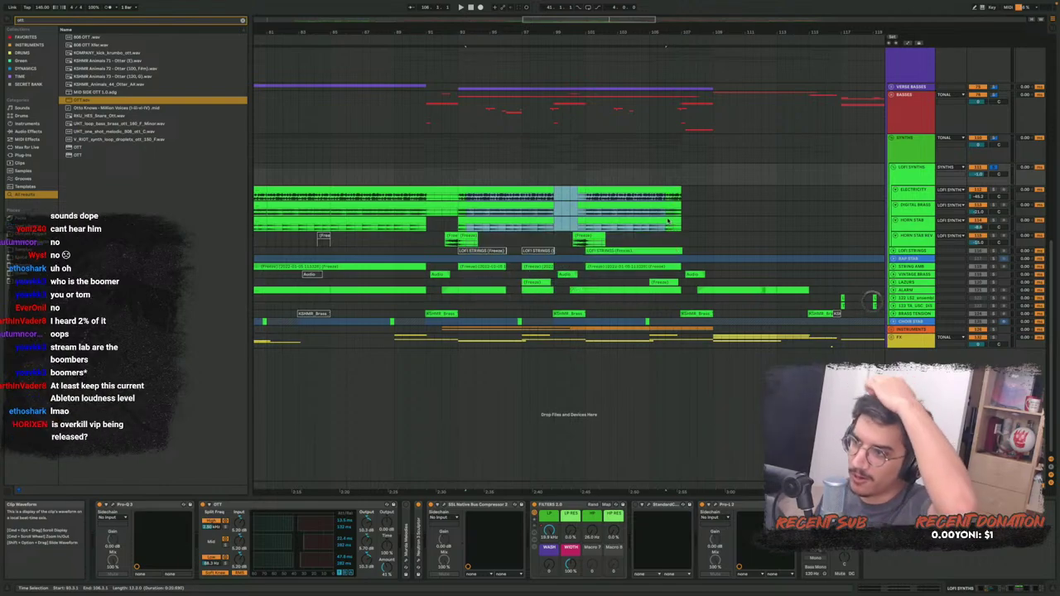
Enlarge the ELECTRICITY, DIGITAL BRASS and HORN STAR tracks to inspect their waveforms, and set the insert marker on HORN STAR at bar 93
left_click(467, 218)
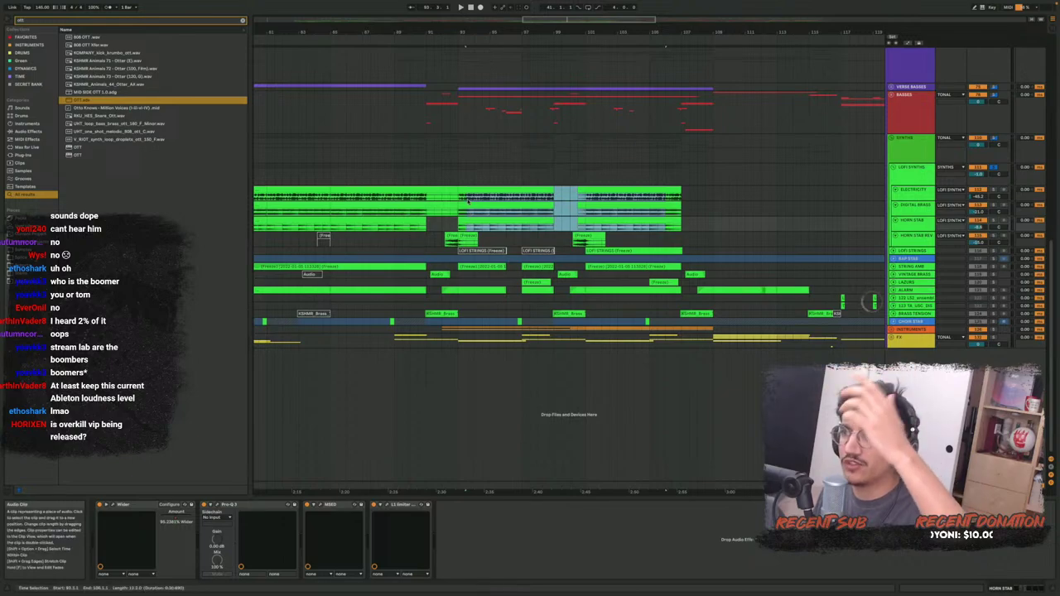
left_click(468, 199)
scroll(461, 200, "up", 5)
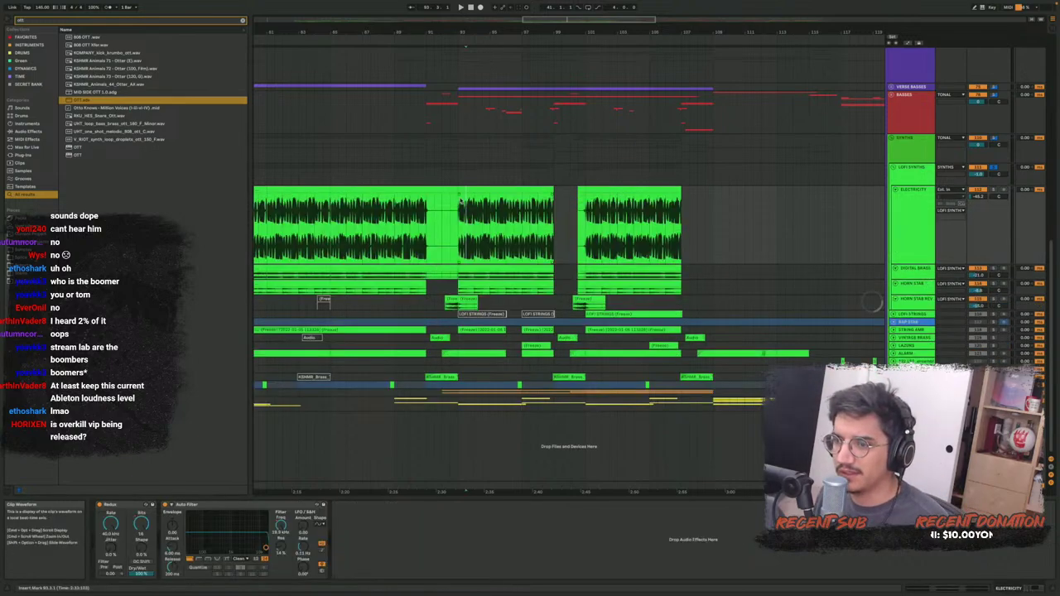
scroll(461, 249, "up", 4)
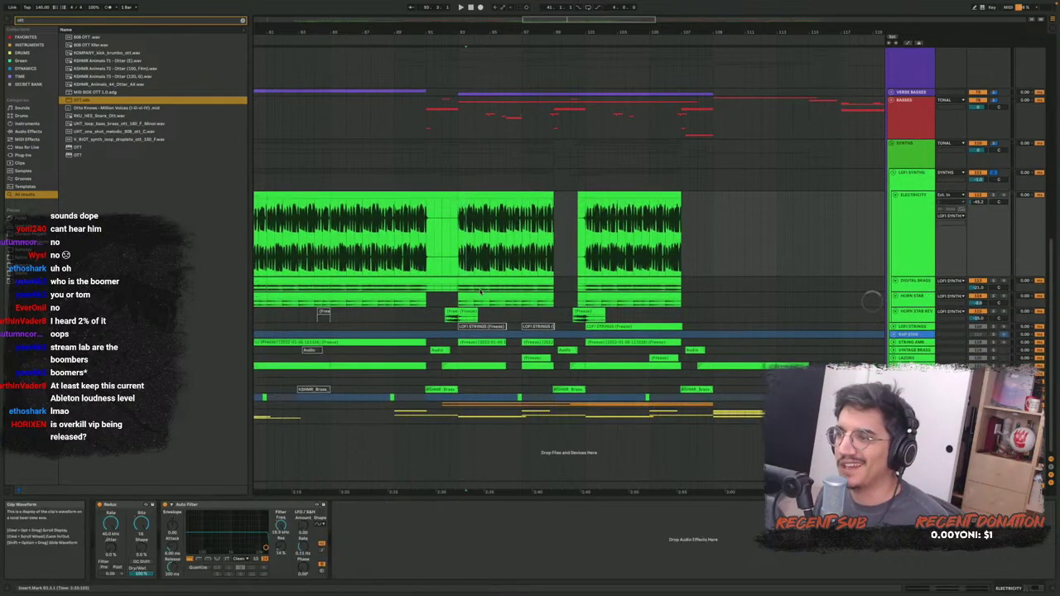
scroll(494, 335, "up", 4)
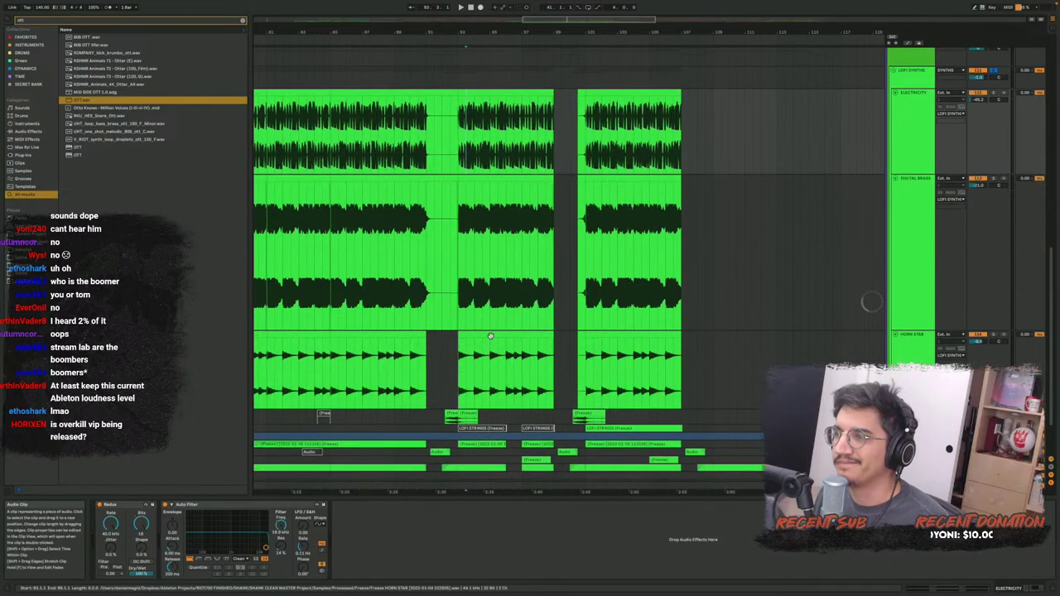
scroll(459, 367, "up", 4)
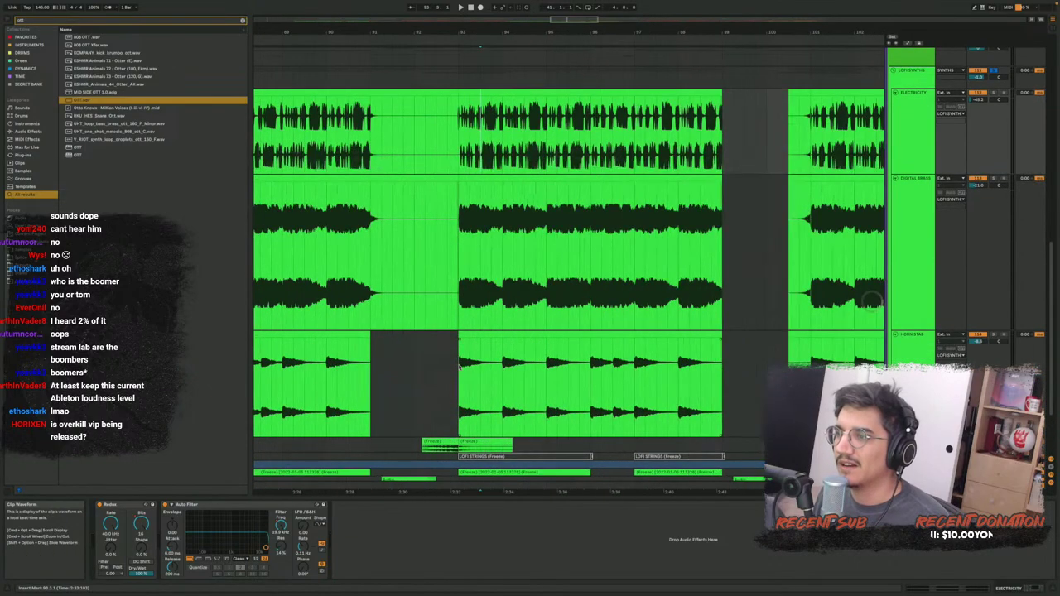
left_click(459, 367)
scroll(466, 358, "down", 3)
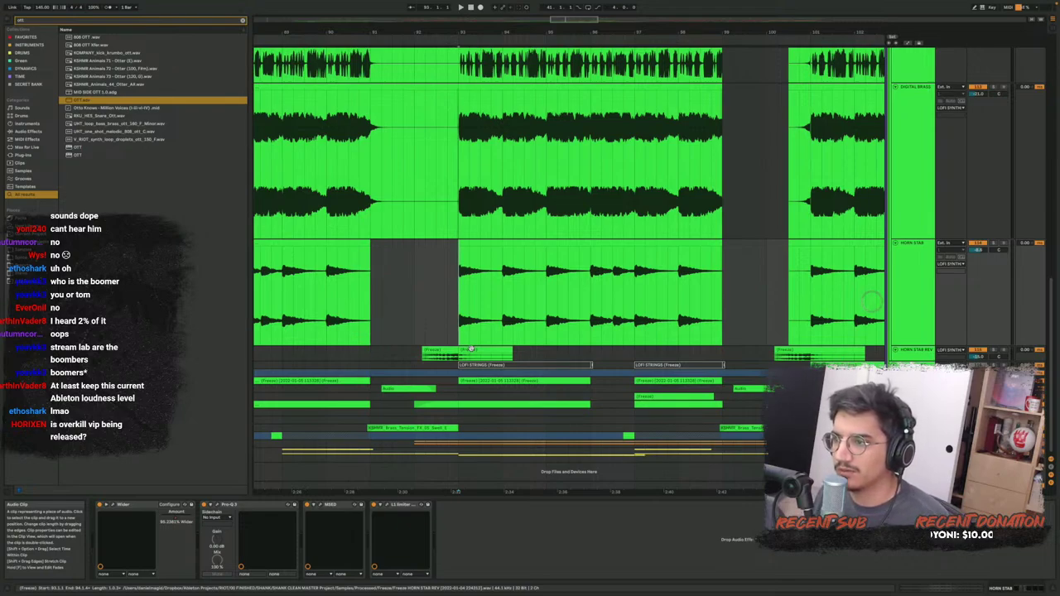
Play the soloed HORN STAB track from bar 93 and inspect its Wider plug-in window
left_click_drag(469, 320, 520, 316)
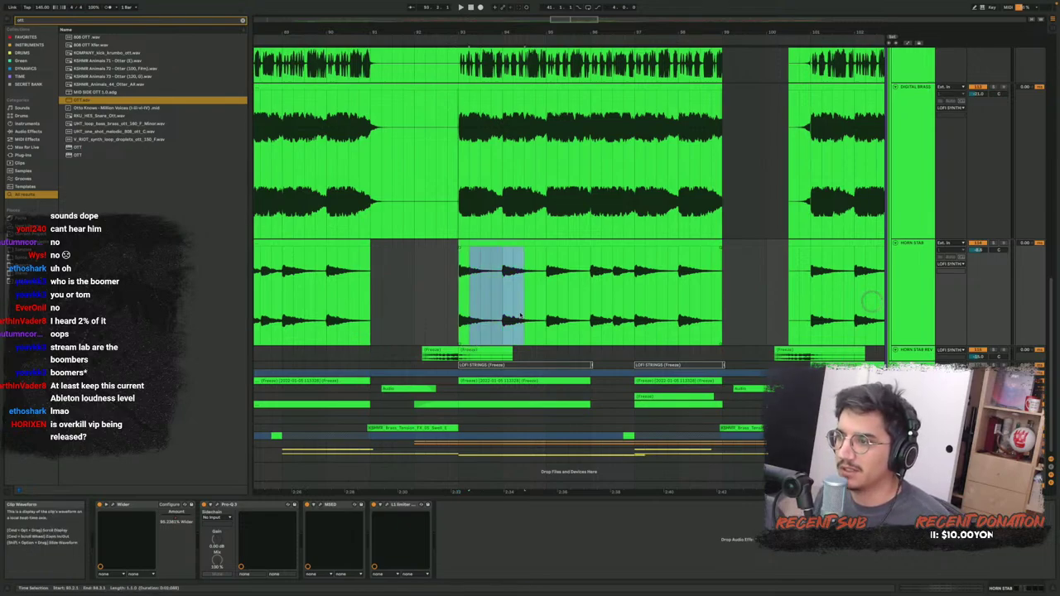
left_click_drag(614, 310, 712, 303)
left_click(590, 309)
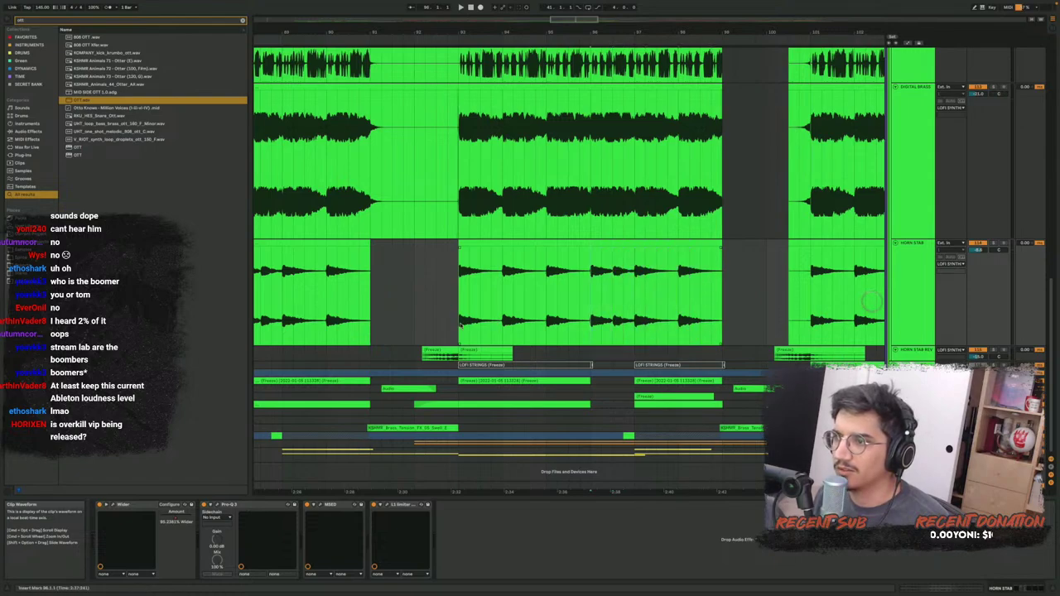
left_click(460, 326)
key("space")
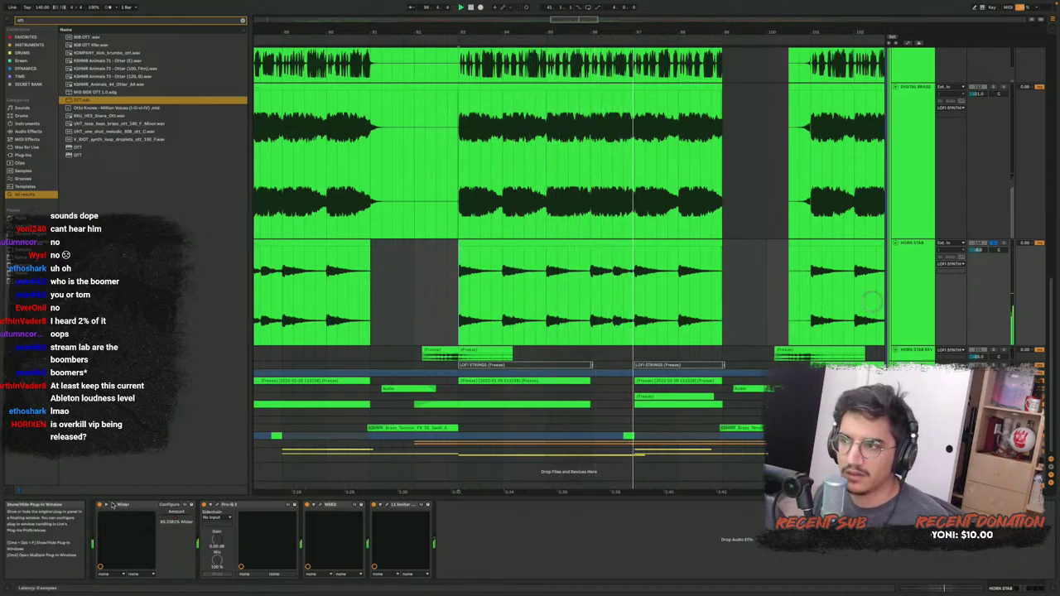
left_click(112, 506)
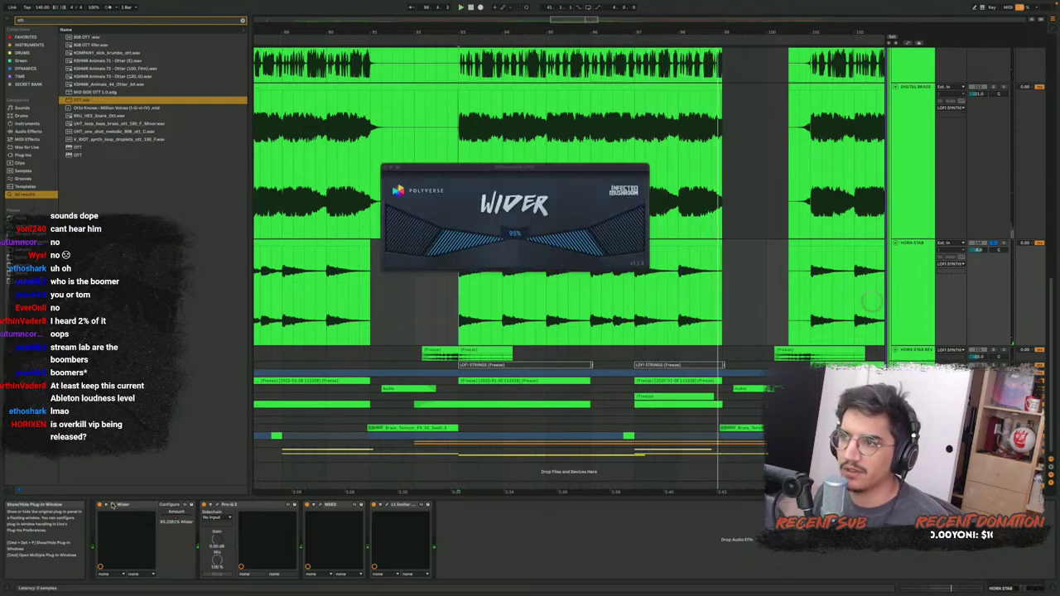
left_click(113, 505)
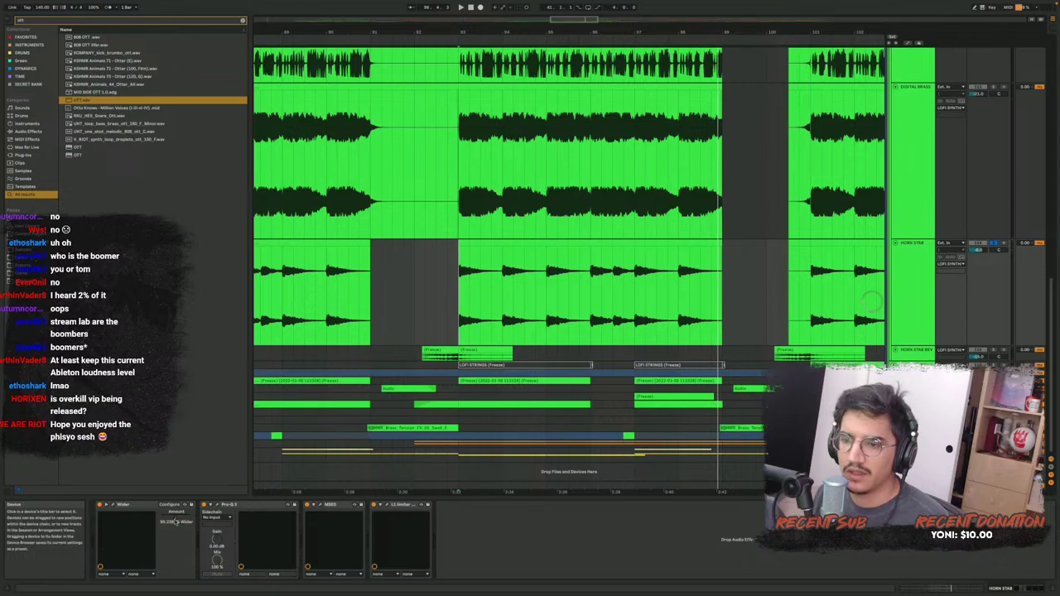
Show the automation of the Wider plug-in's Amount on HORN STAB across the whole arrangement
key("a")
right_click(175, 521)
left_click(199, 524)
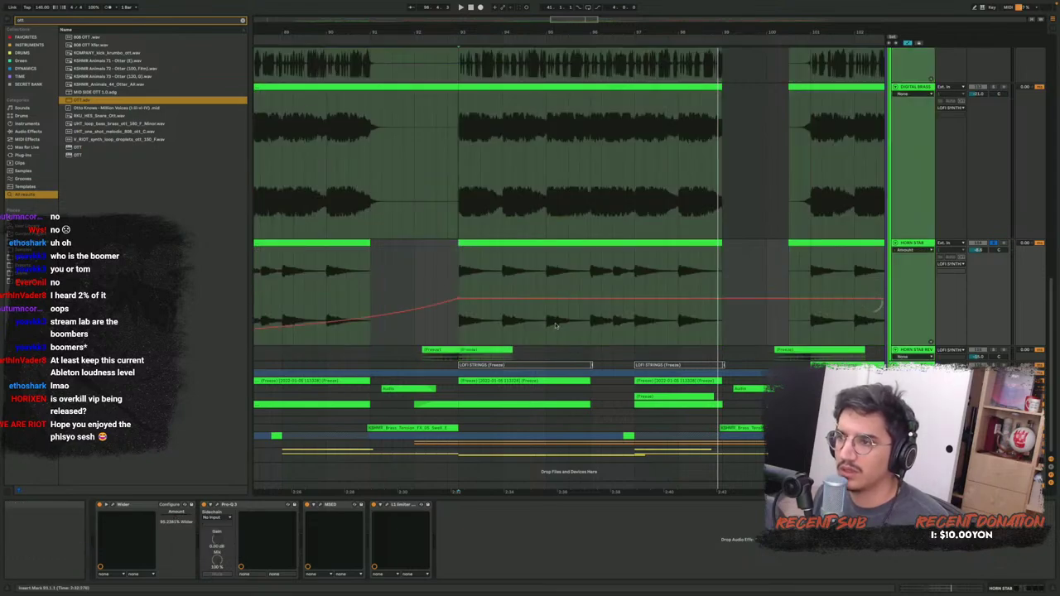
scroll(477, 301, "down", 5)
scroll(464, 296, "down", 3)
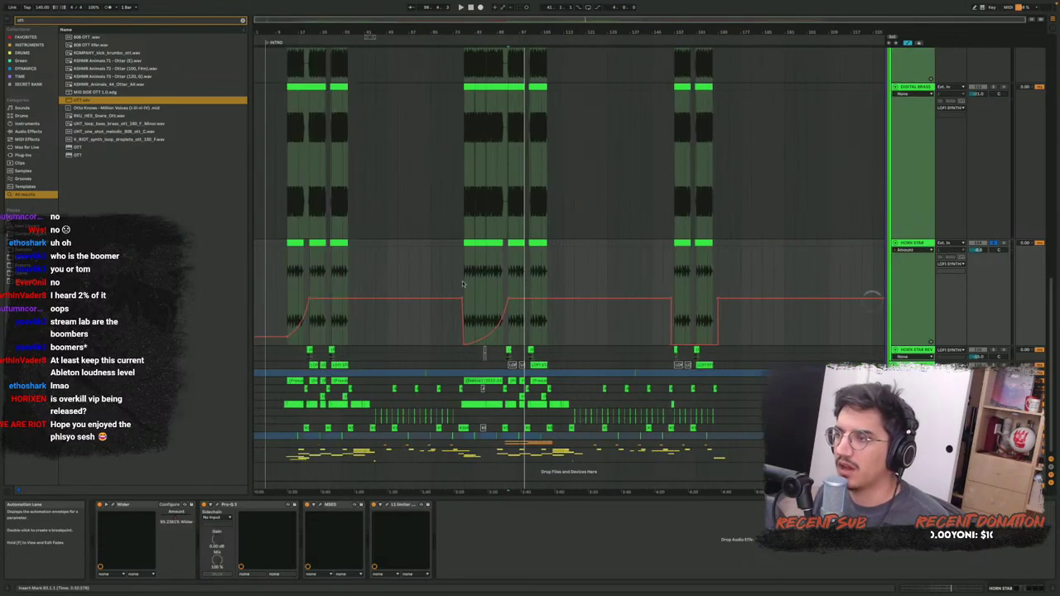
Play HORN STAB along its Wider Amount curve from bar 79 and about bar 88, and hide the automation
scroll(462, 284, "up", 8)
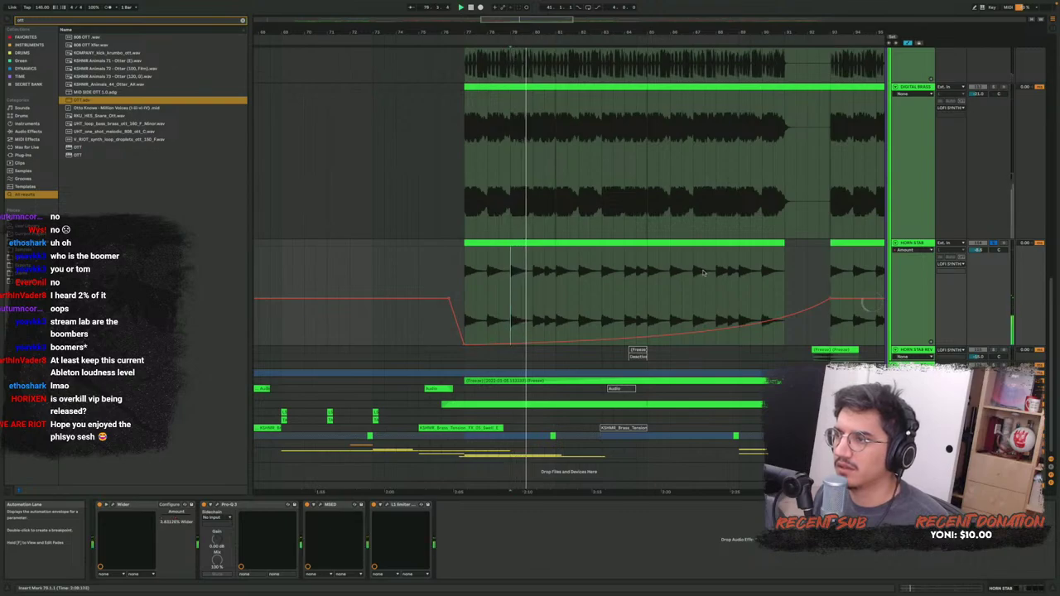
left_click(729, 279)
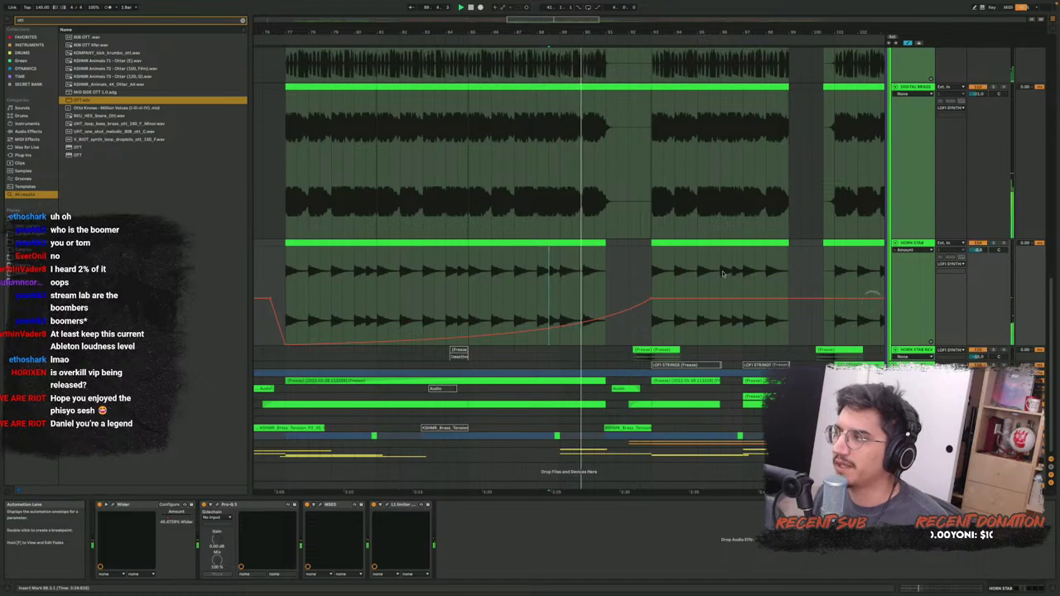
scroll(667, 272, "right", 3)
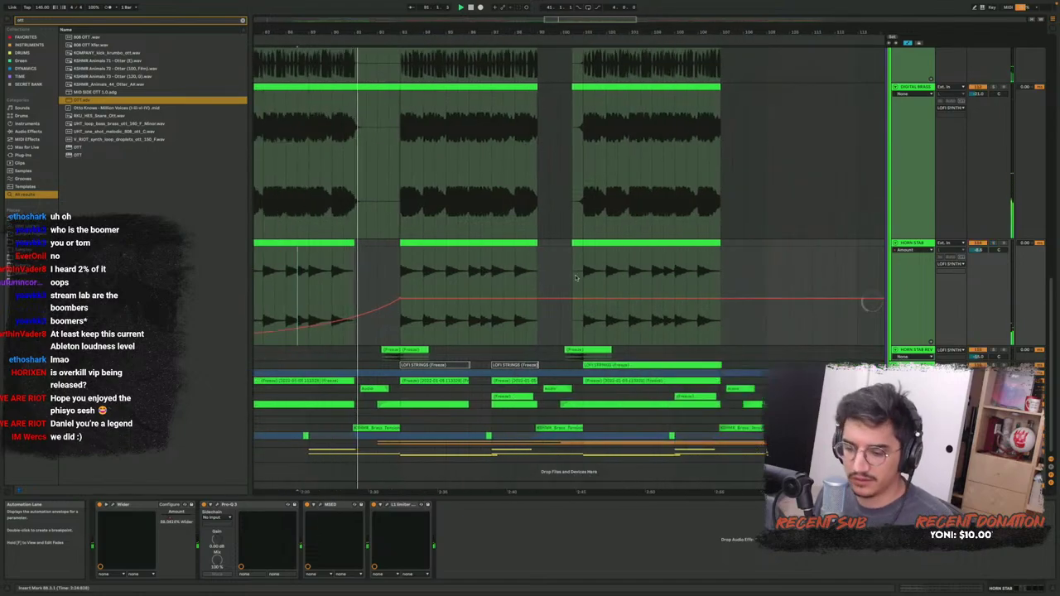
key("a")
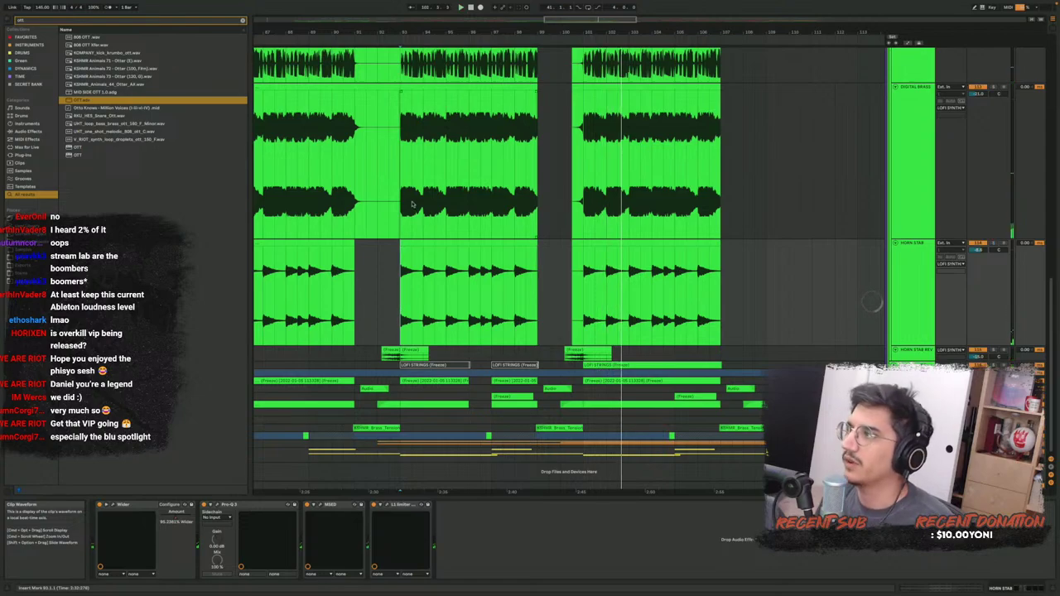
Play the soloed DIGITAL BRASS track from bar 93 with its Utility device in view
scroll(411, 203, "up", 3)
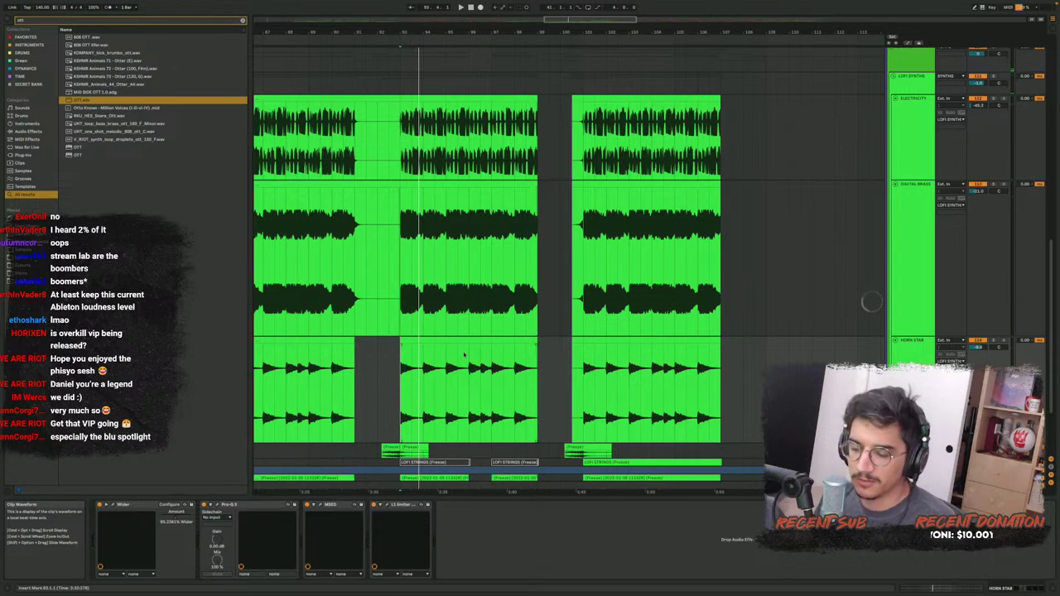
left_click(452, 304)
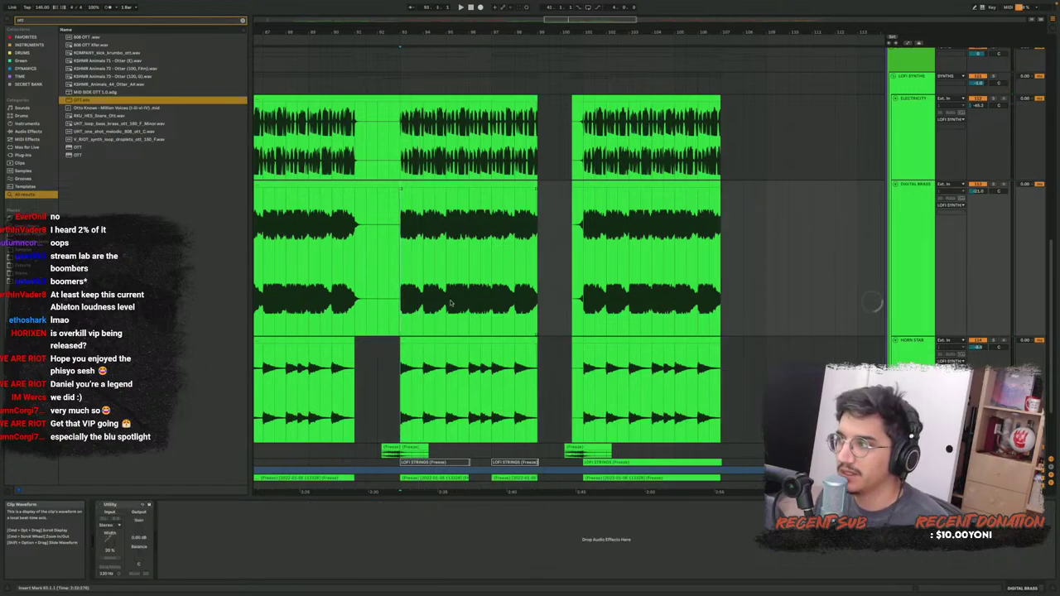
key("space")
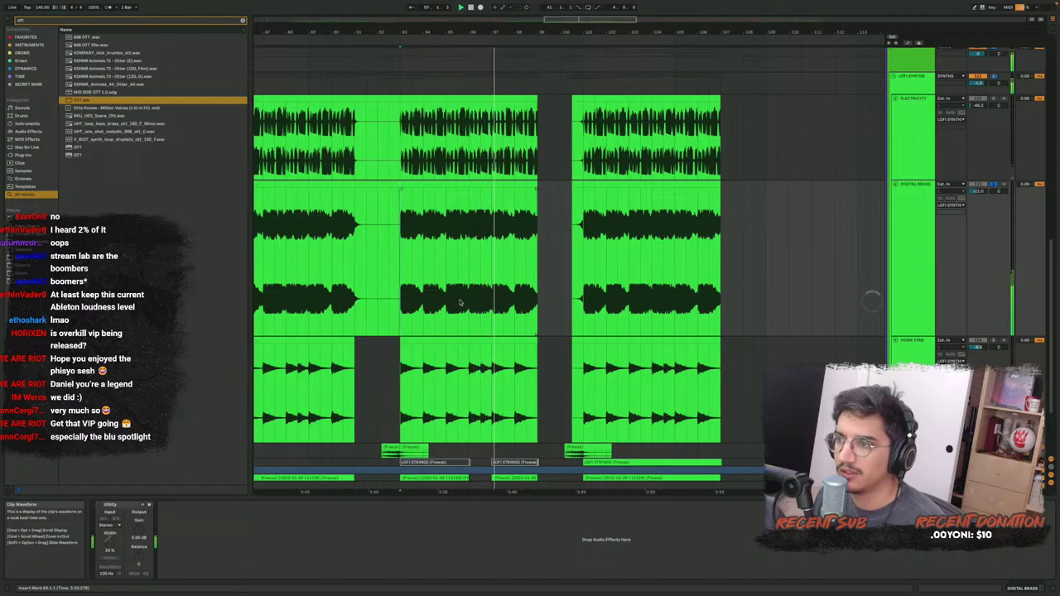
Play the soloed ELECTRICITY track from bar 93 with its Redux and Auto Filter devices in view
scroll(462, 303, "up", 3)
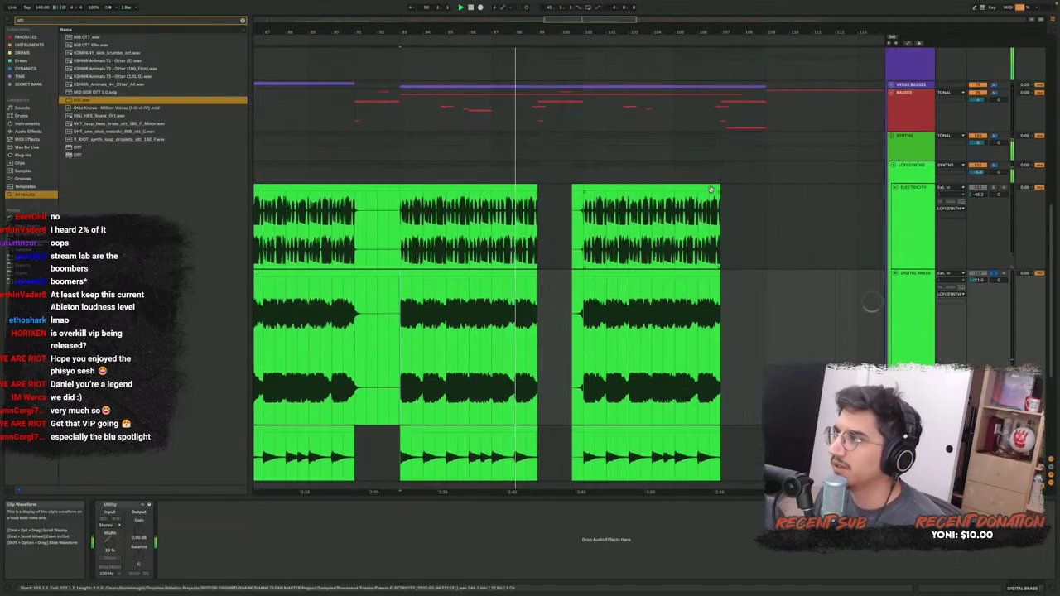
left_click(915, 171)
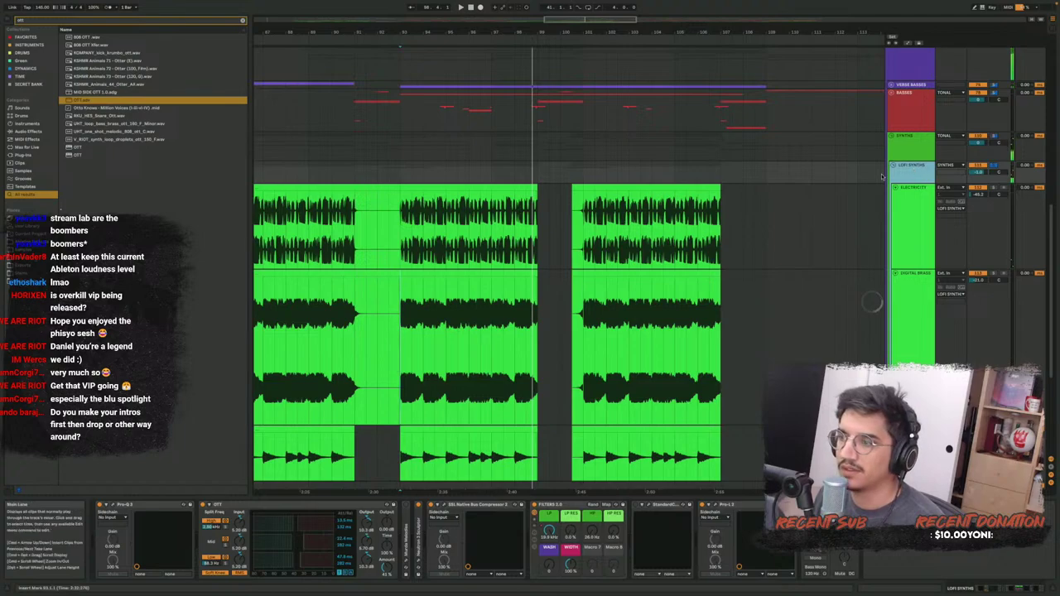
left_click(899, 245)
key("space")
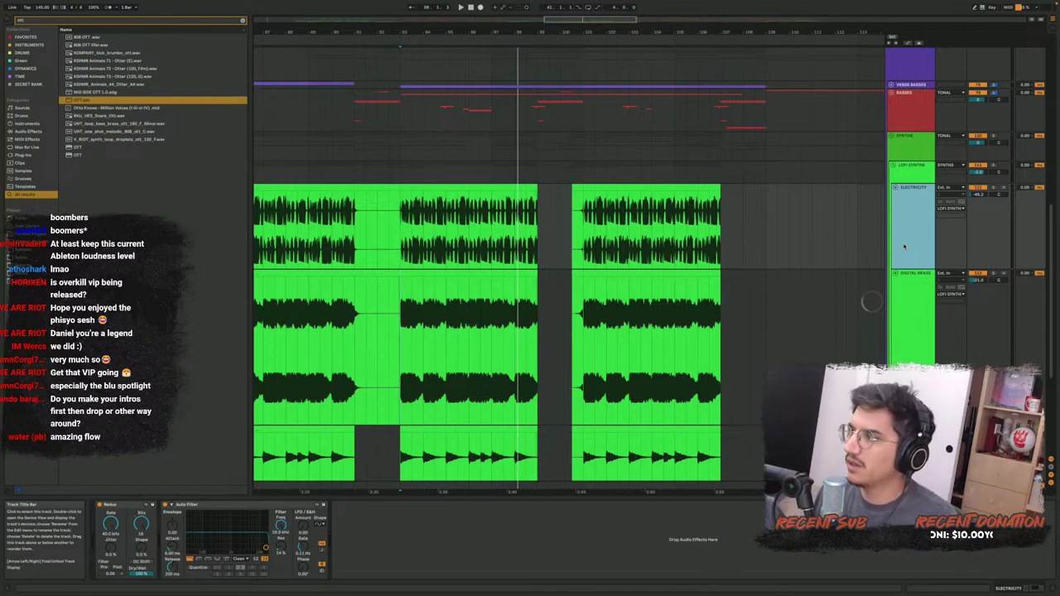
key("space")
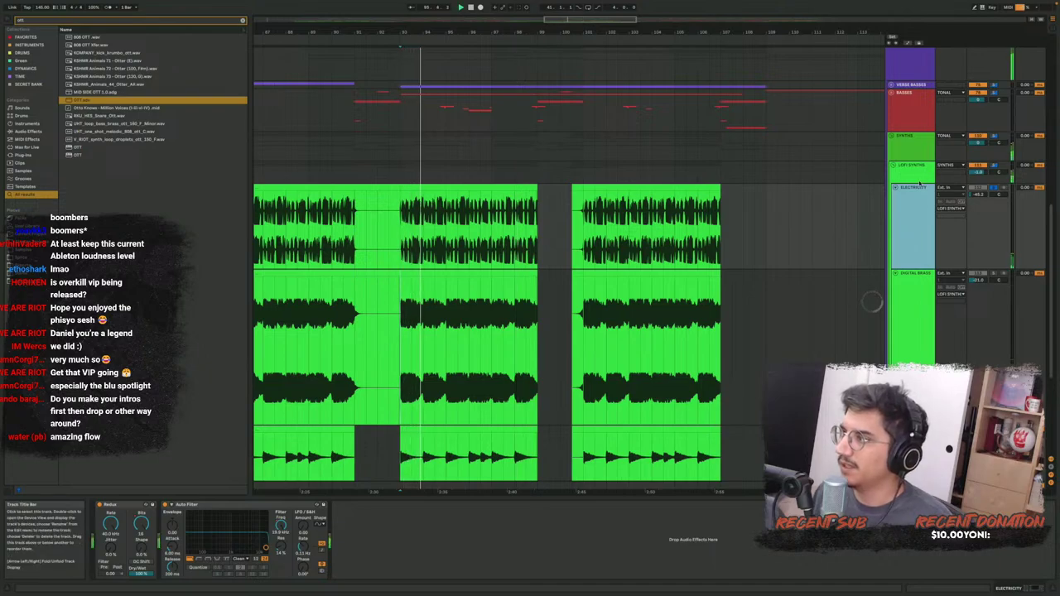
Select the ELECTRICITY, DIGITAL BRASS and HORN STAB clips from bar 93 to about bar 107 and shrink the three tracks
left_click(576, 186)
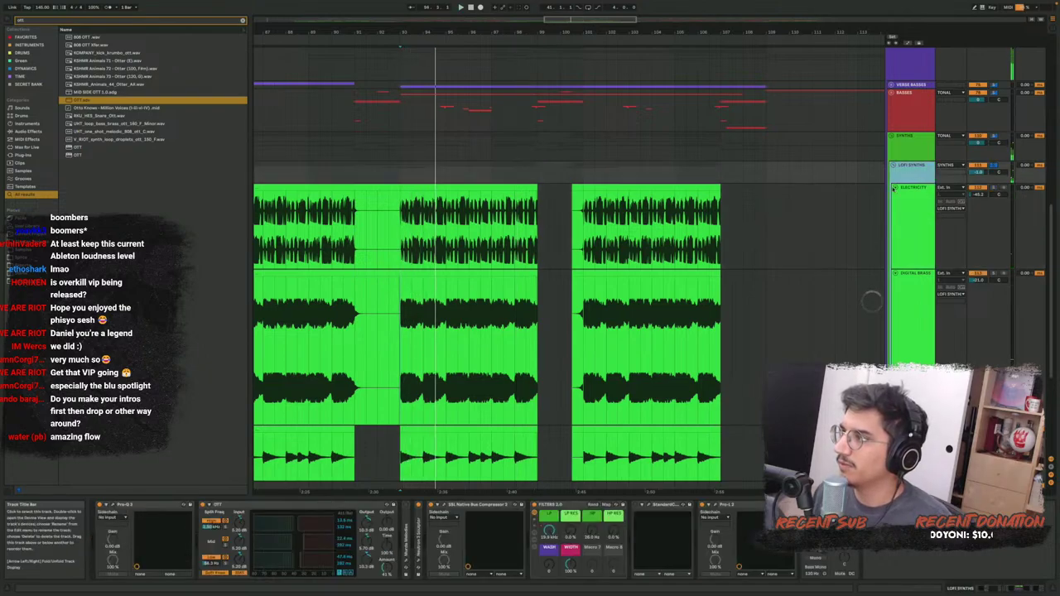
scroll(514, 156, "down", 3)
left_click_drag(403, 109, 732, 346)
scroll(732, 343, "up", 5)
left_click(908, 270)
left_click(906, 291)
scroll(906, 292, "down", 4)
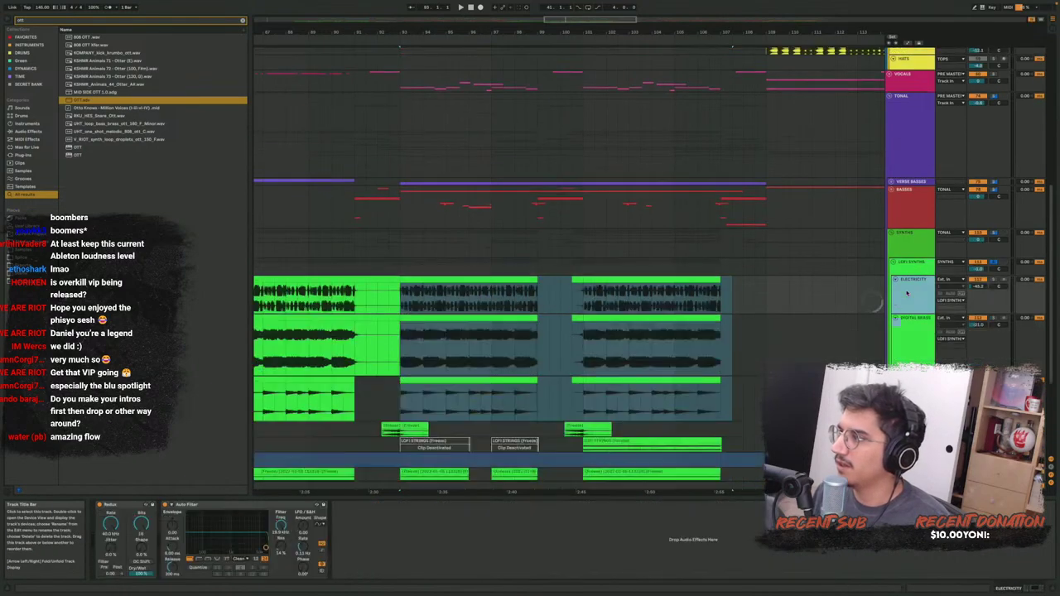
left_click(908, 312)
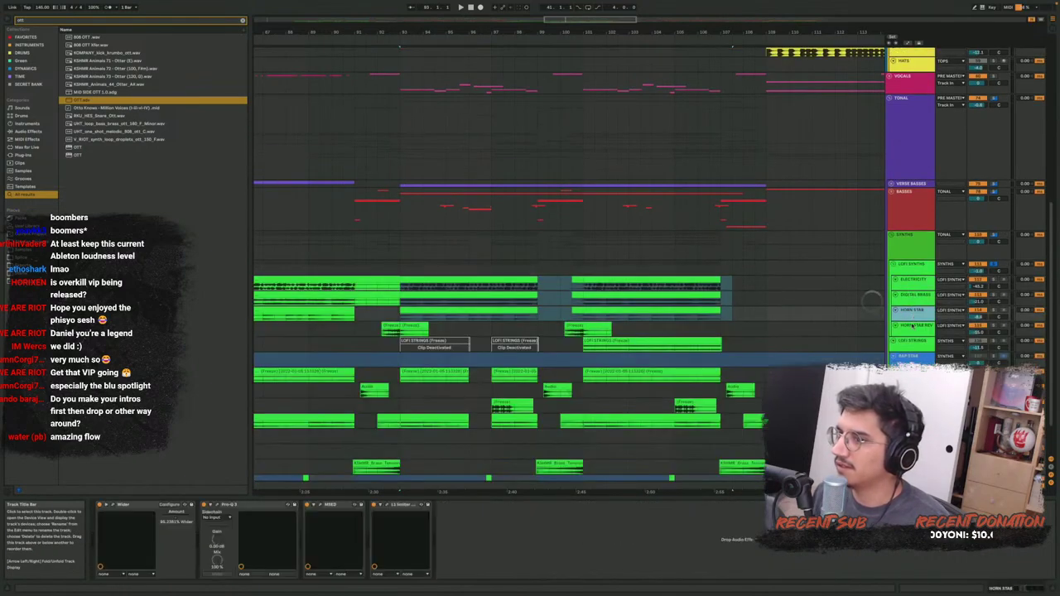
Enlarge the HORN STAB REV track and play it soloed from about bar 92
left_click(908, 329)
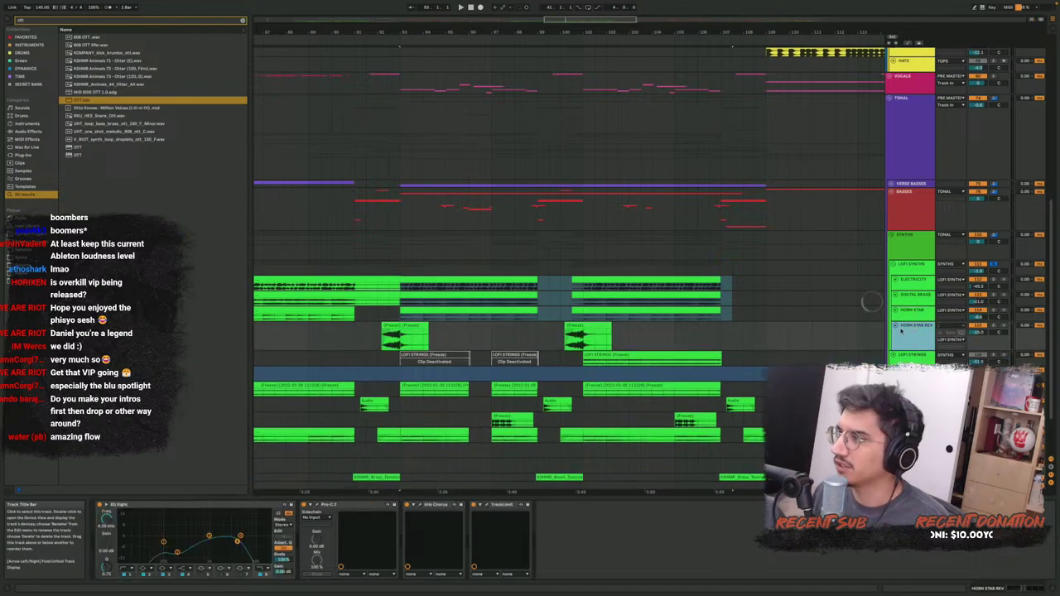
left_click(381, 342)
key("space")
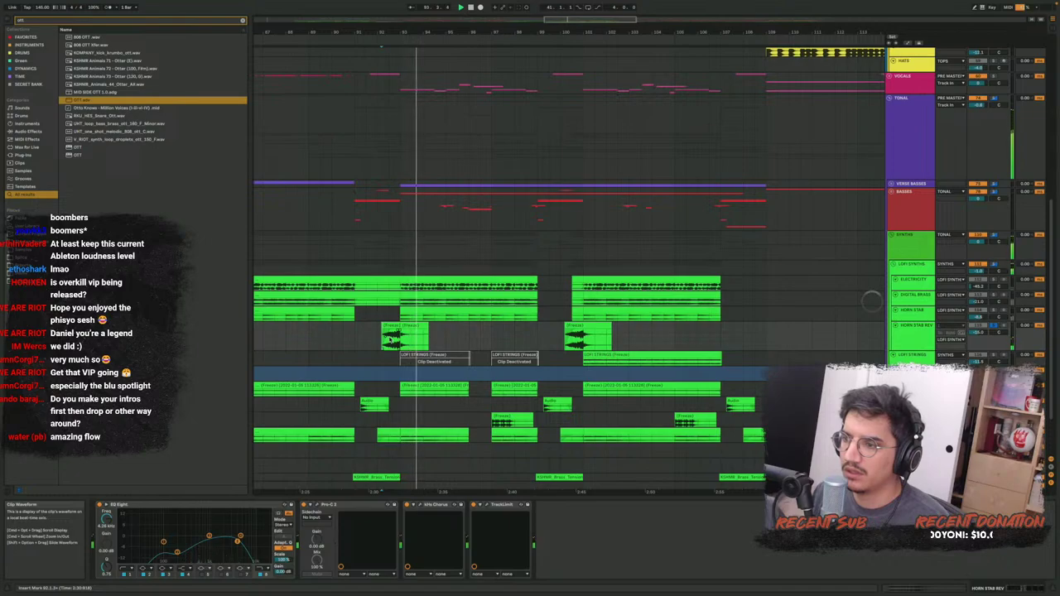
key("space")
key("space")
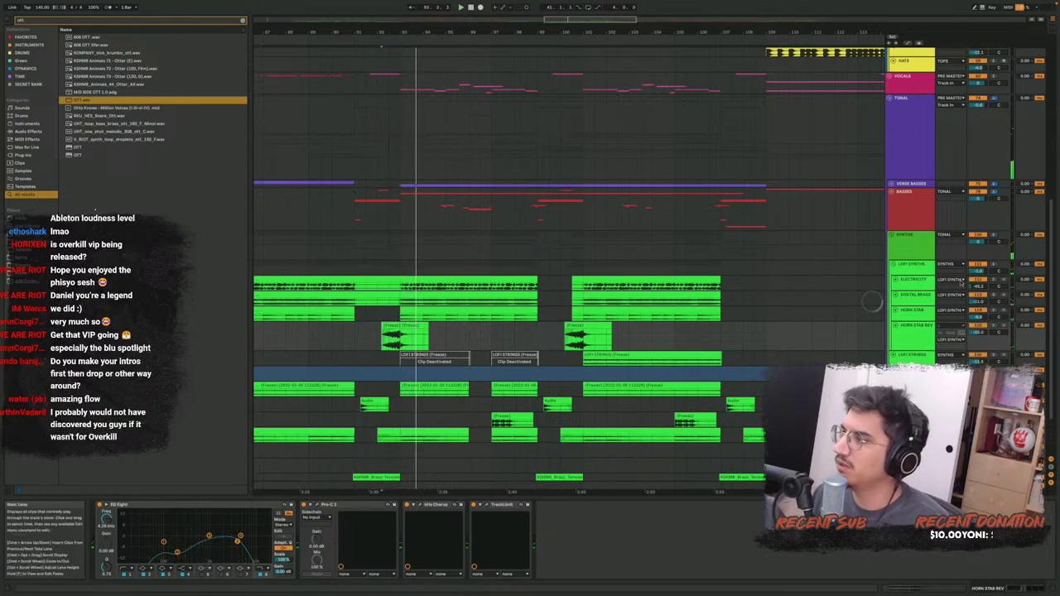
Select the LOFI SYNTHS group and play it soloed from about bar 92
left_click(917, 271)
left_click(390, 268)
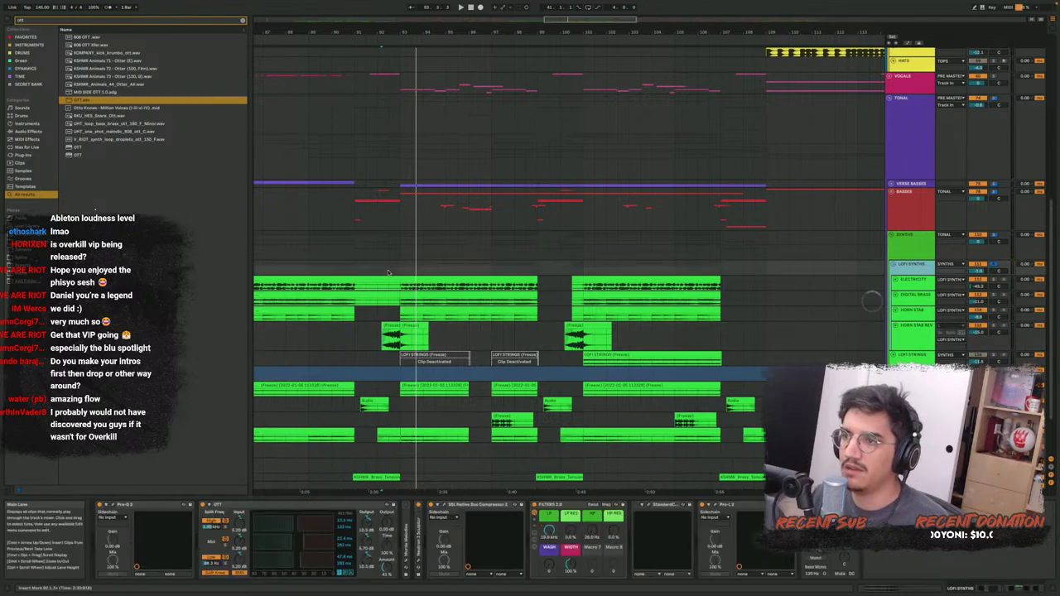
key("space")
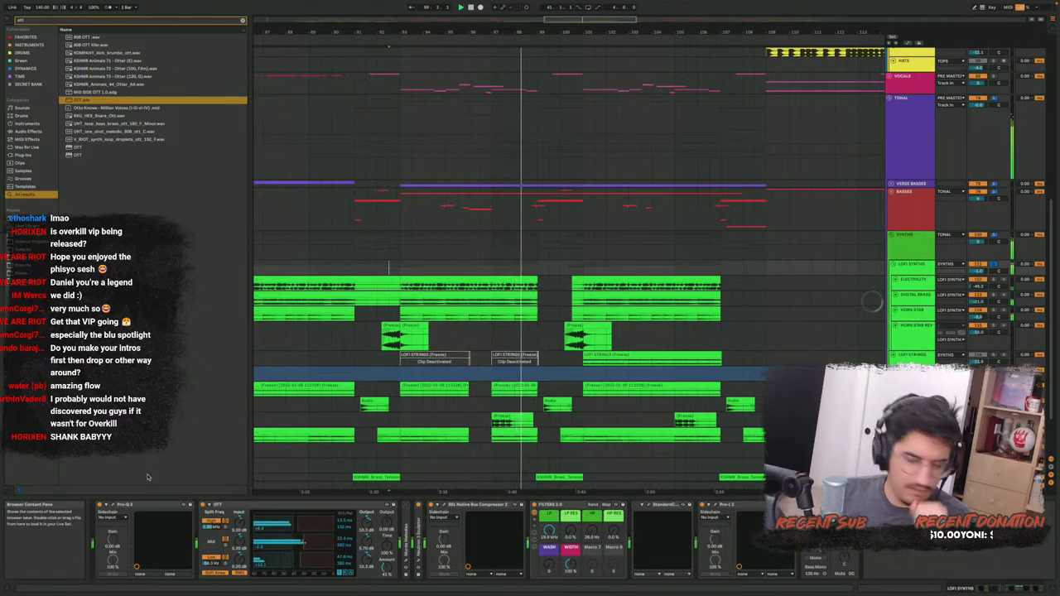
Inspect the OTT, Neutron and SSL Native Bus Compressor 2 devices on the LOFI SYNTHS group, and collapse the compressor
left_click(209, 504)
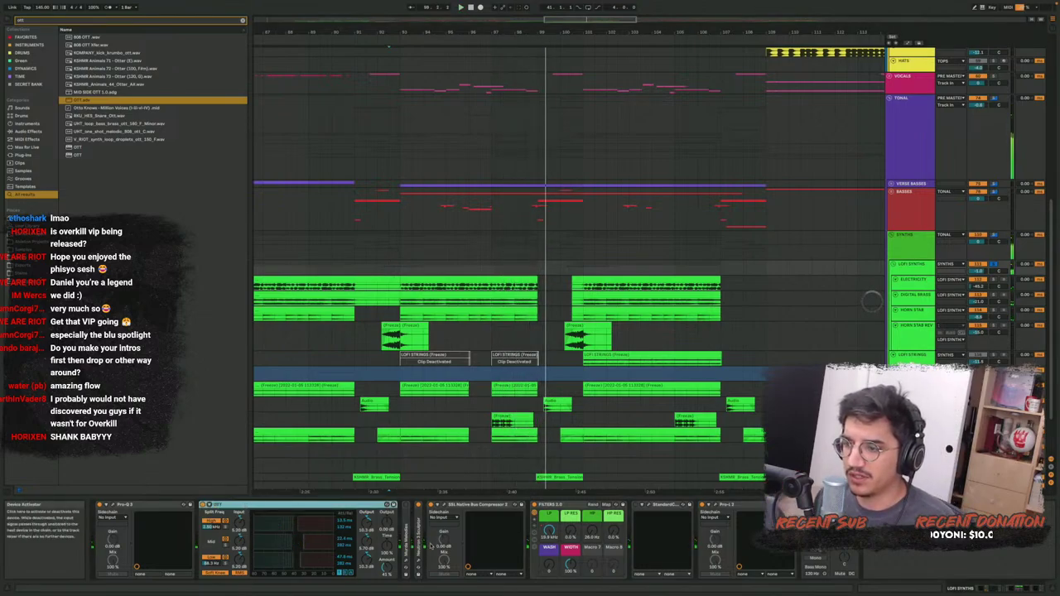
left_click(418, 563)
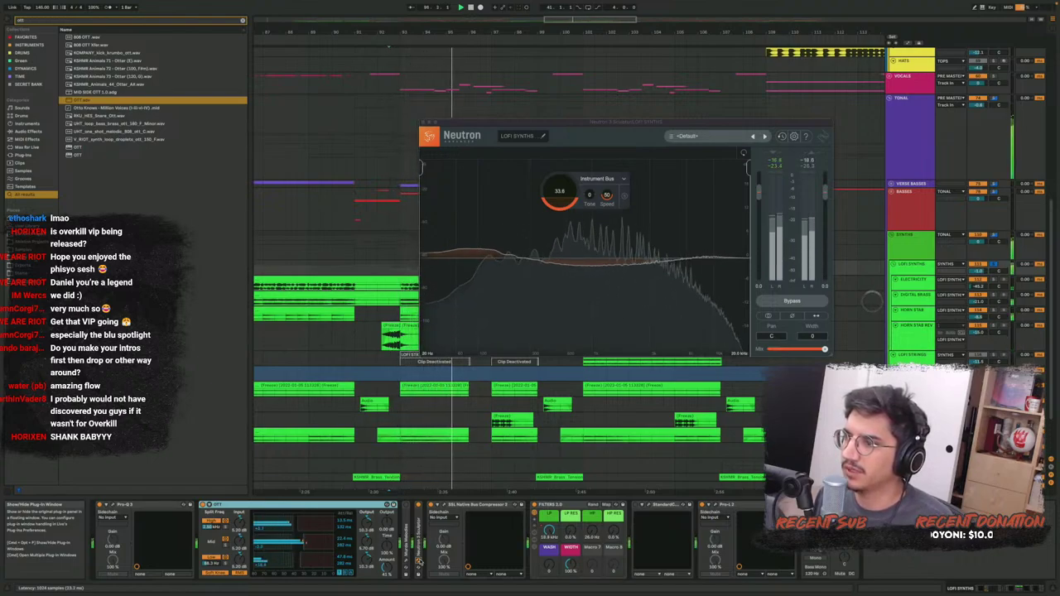
left_click(419, 562)
left_click(445, 506)
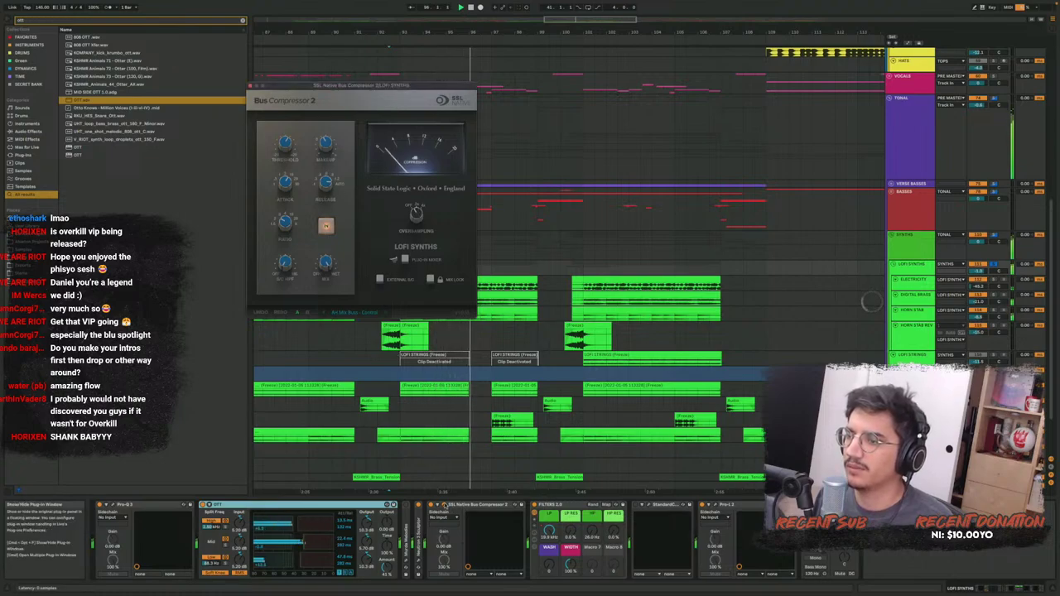
left_click(444, 505)
double_click(472, 505)
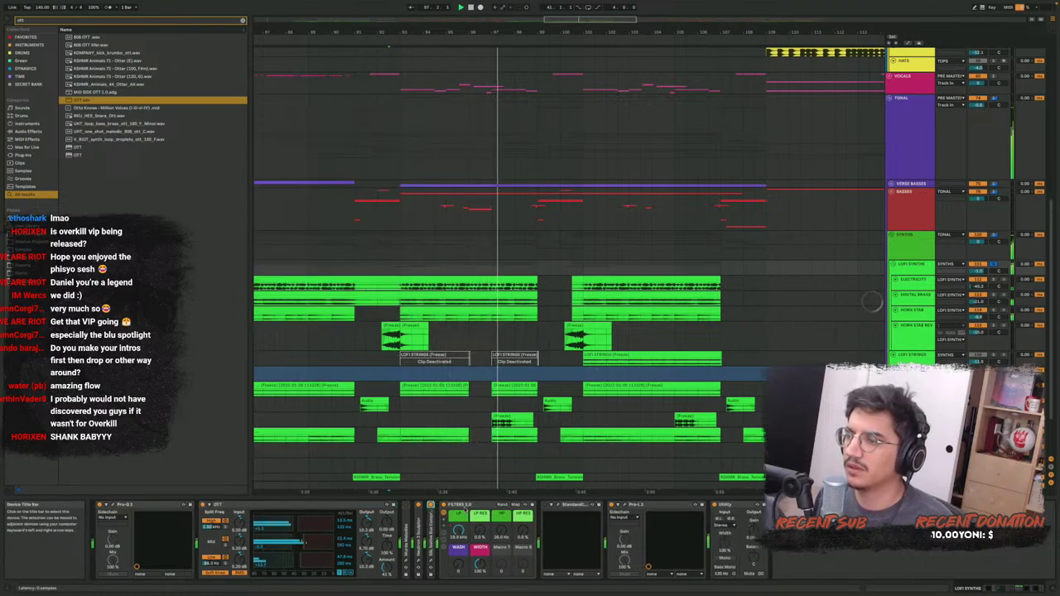
Show the Gain automation of the LOFI SYNTHS group in an enlarged lane and examine its cuts around bar 96
key("a")
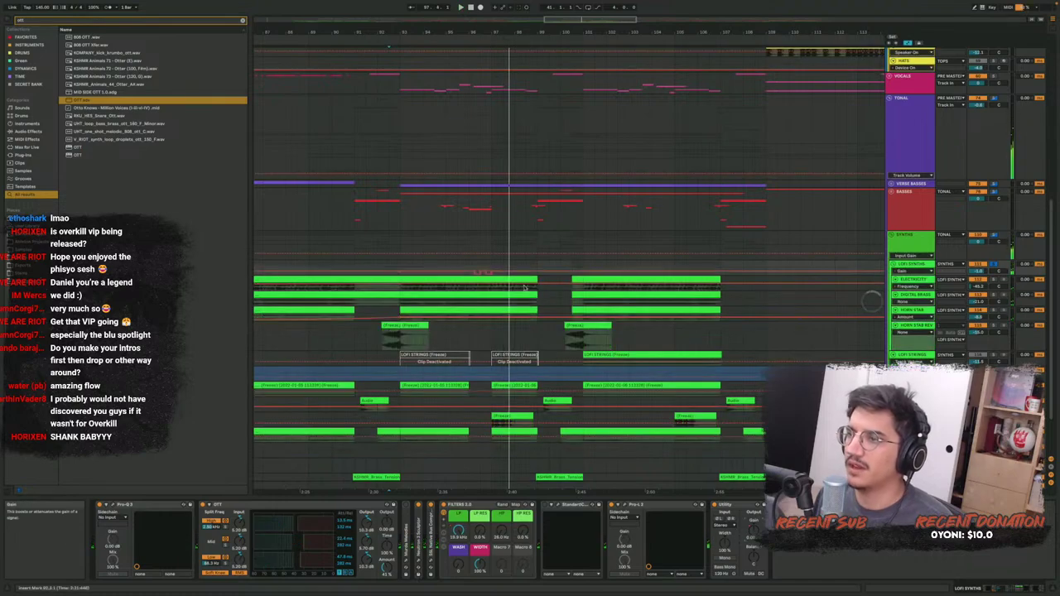
scroll(520, 283, "up", 3)
scroll(515, 270, "up", 3)
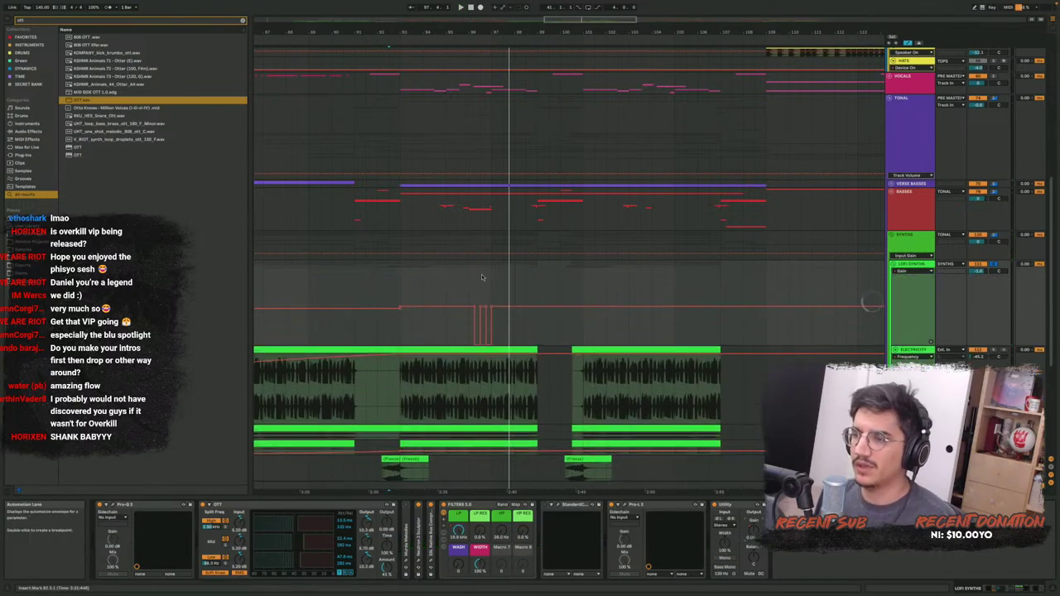
scroll(481, 277, "up", 3)
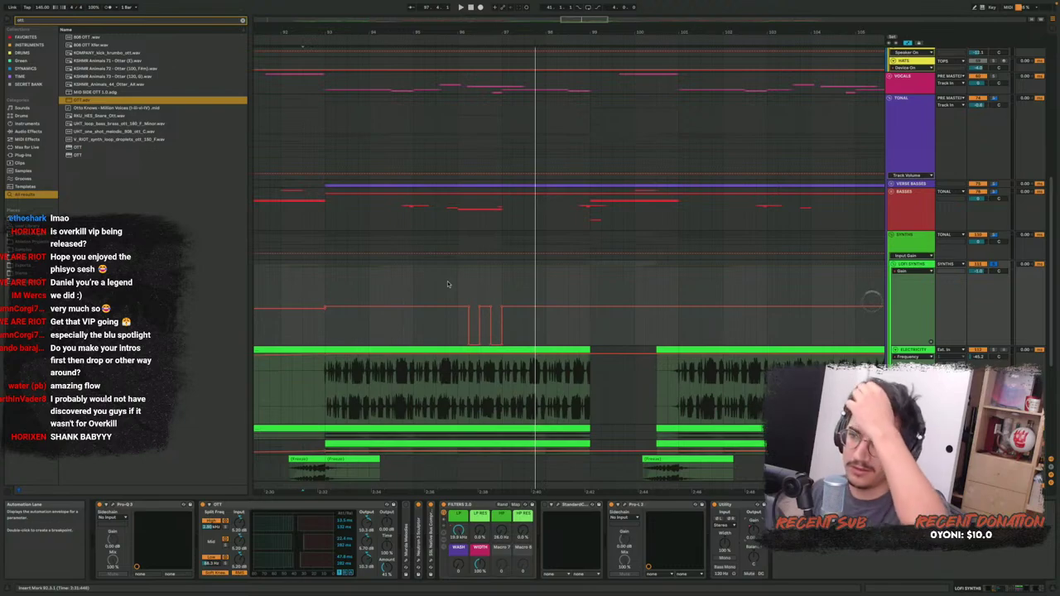
scroll(447, 284, "left", 2)
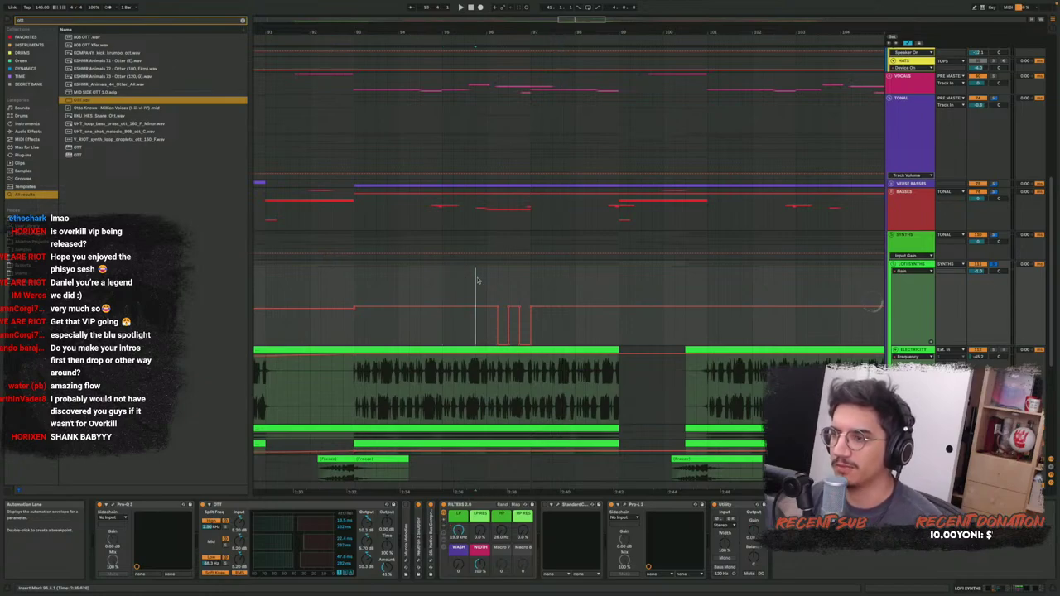
scroll(489, 280, "up", 3)
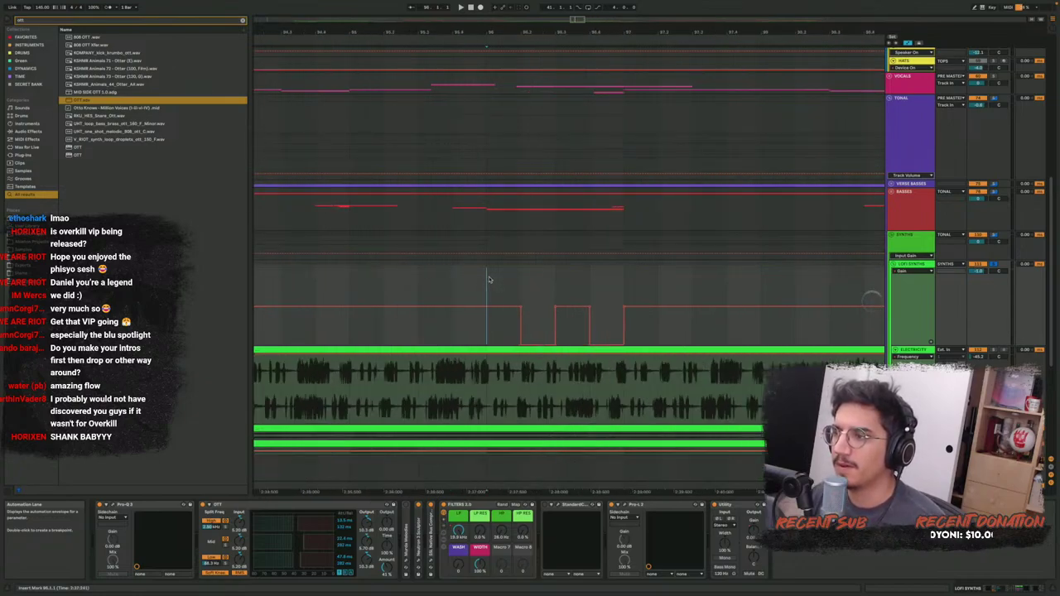
Play the LOFI SYNTHS group from about bar 95 and bypass its Utility device to hear it without the Gain cuts
scroll(548, 279, "up", 2)
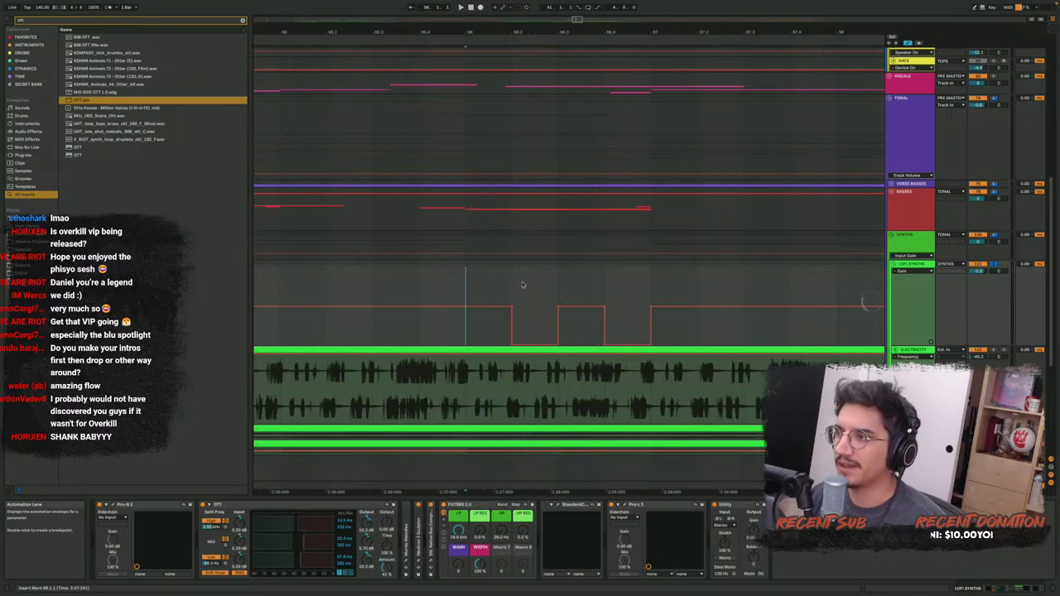
scroll(548, 279, "down", 5)
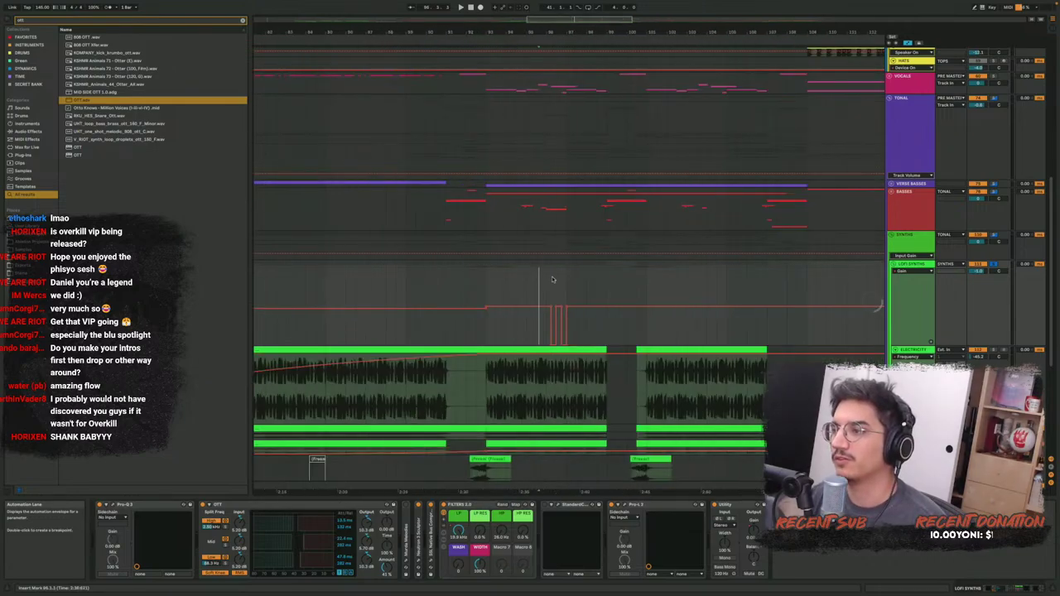
key("space")
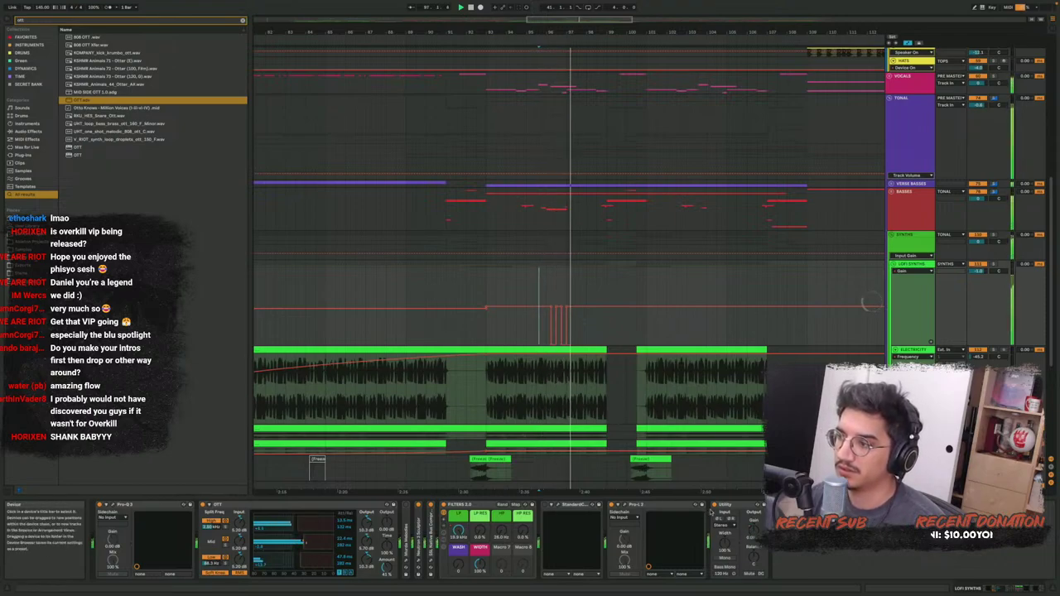
key("space")
key("space")
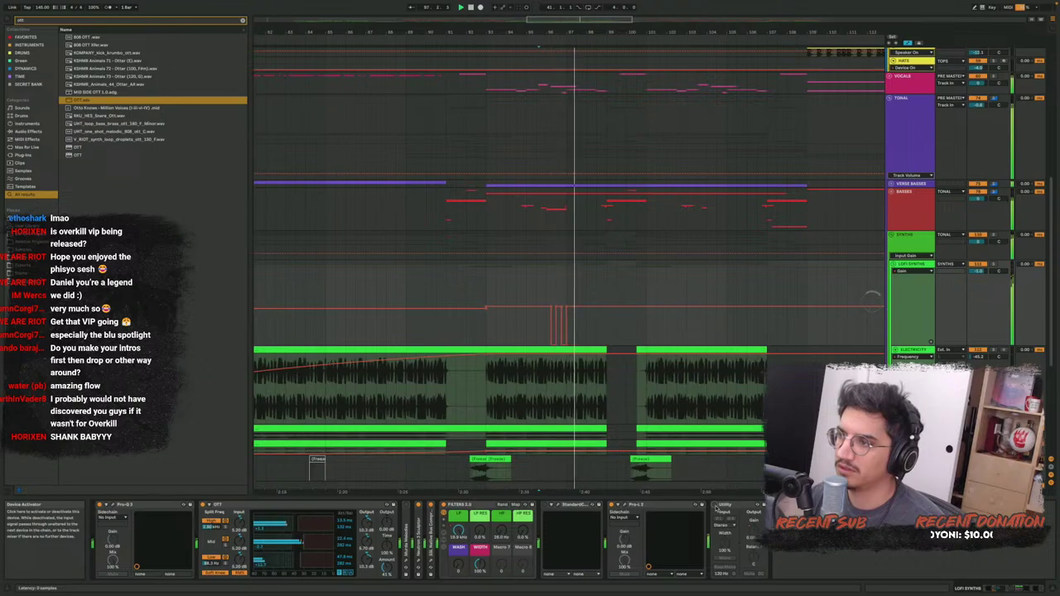
Play LOFI SYNTHS again from bar 96, toggling the Utility device to compare the sound with and without the Gain automation
scroll(565, 306, "up", 5)
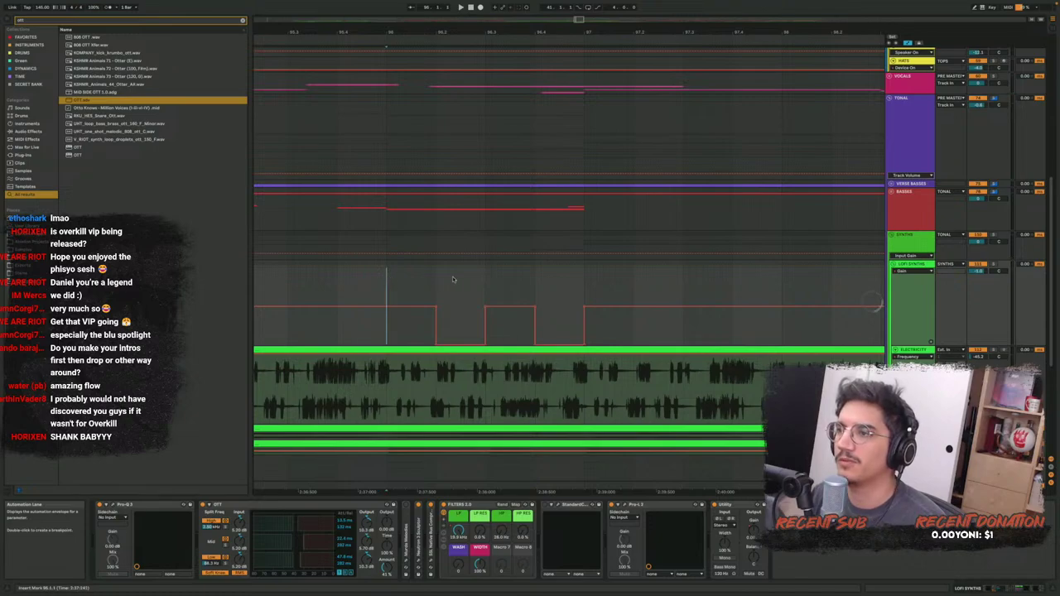
key("space")
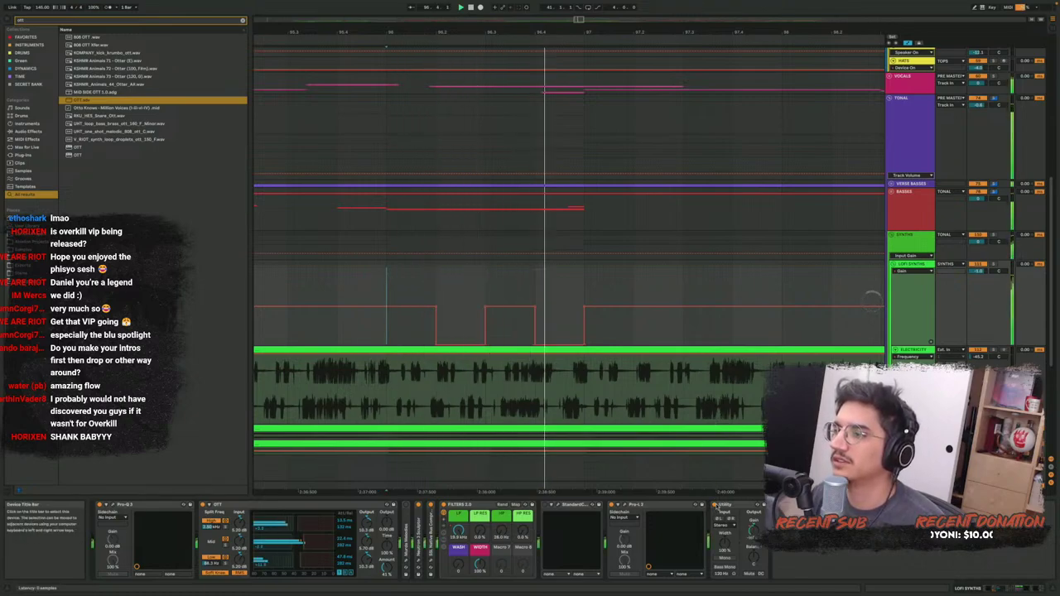
left_click(714, 504)
key("space")
key("space")
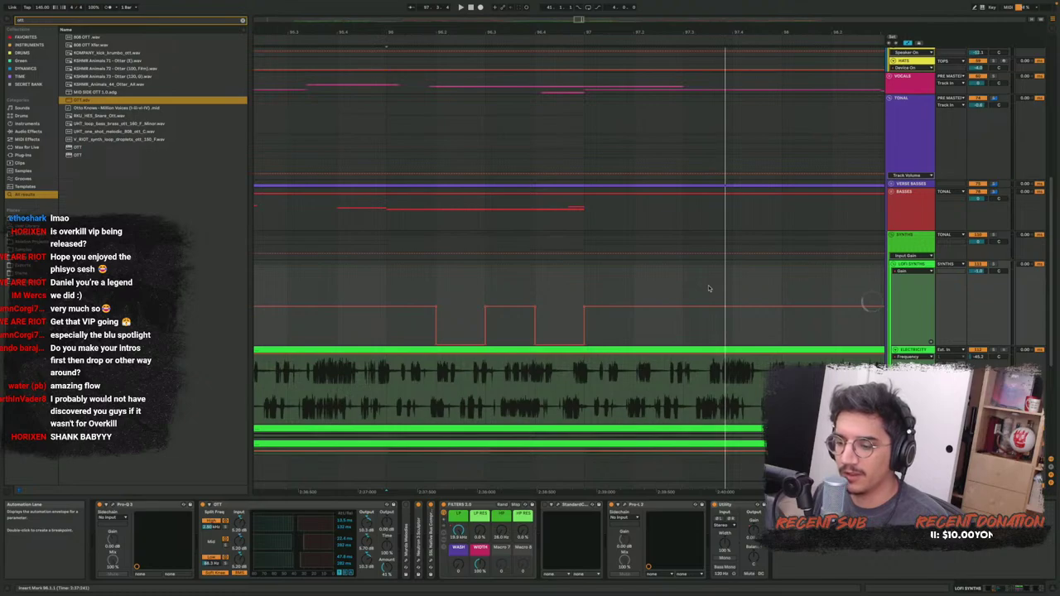
Mark the LOFI SYNTHS Gain cuts between bars 96 and 97, and play the BASSES group from bar 96
scroll(709, 289, "left", 2)
left_click_drag(426, 270, 626, 289)
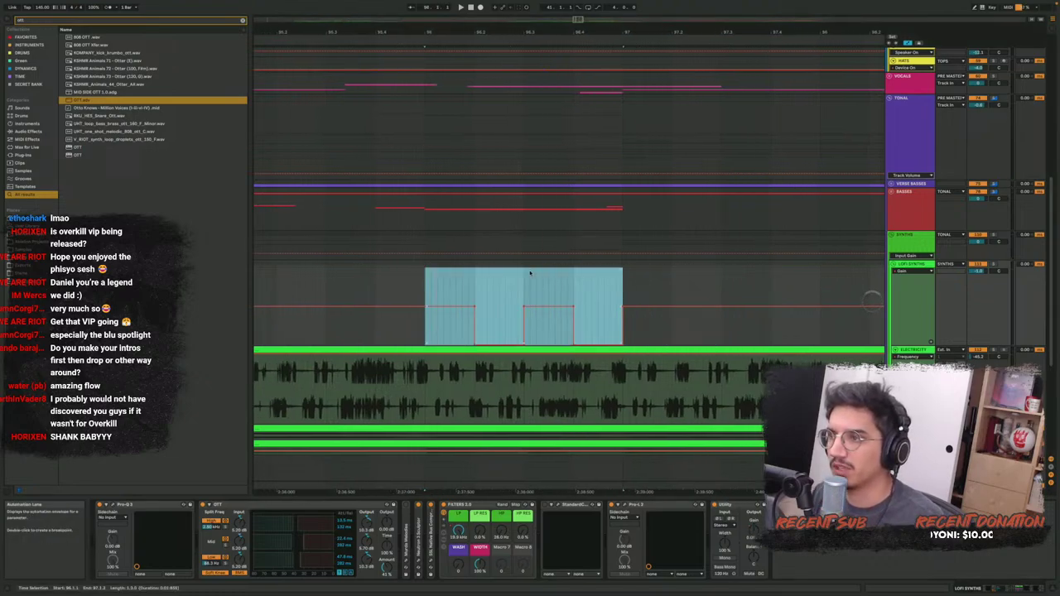
left_click(425, 207)
key("space")
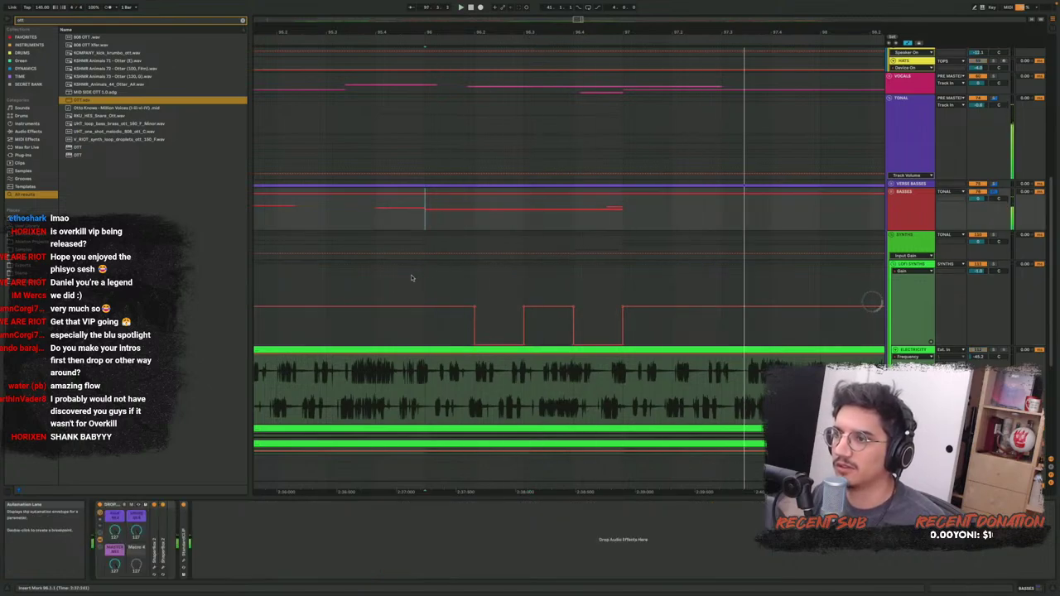
Play the LOFI SYNTHS group through the Gain cuts from about bar 95.3
left_click(362, 282)
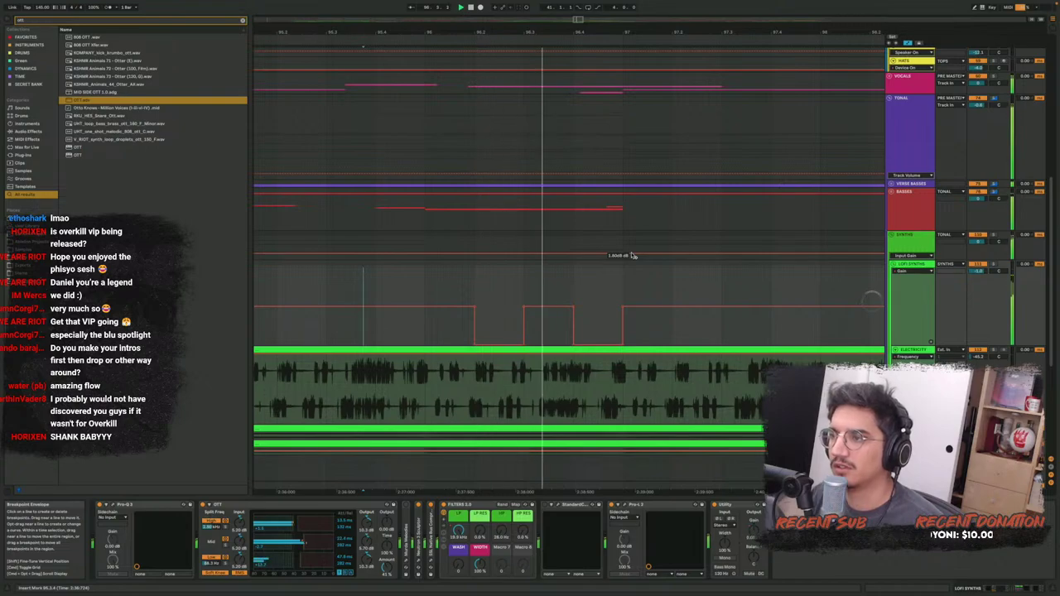
scroll(563, 281, "down", 4)
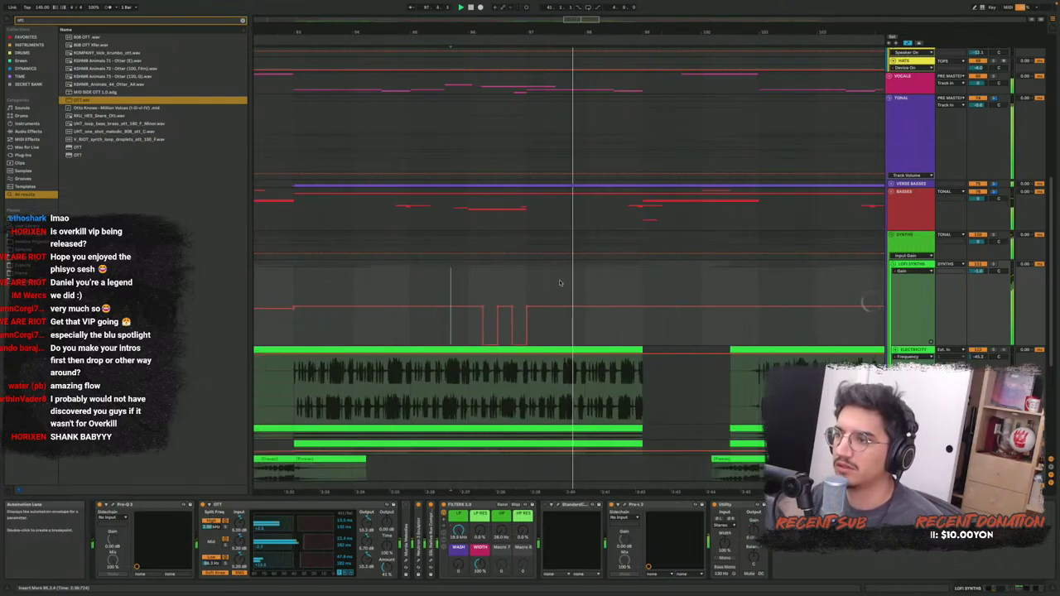
scroll(565, 282, "down", 6)
scroll(573, 282, "up", 4)
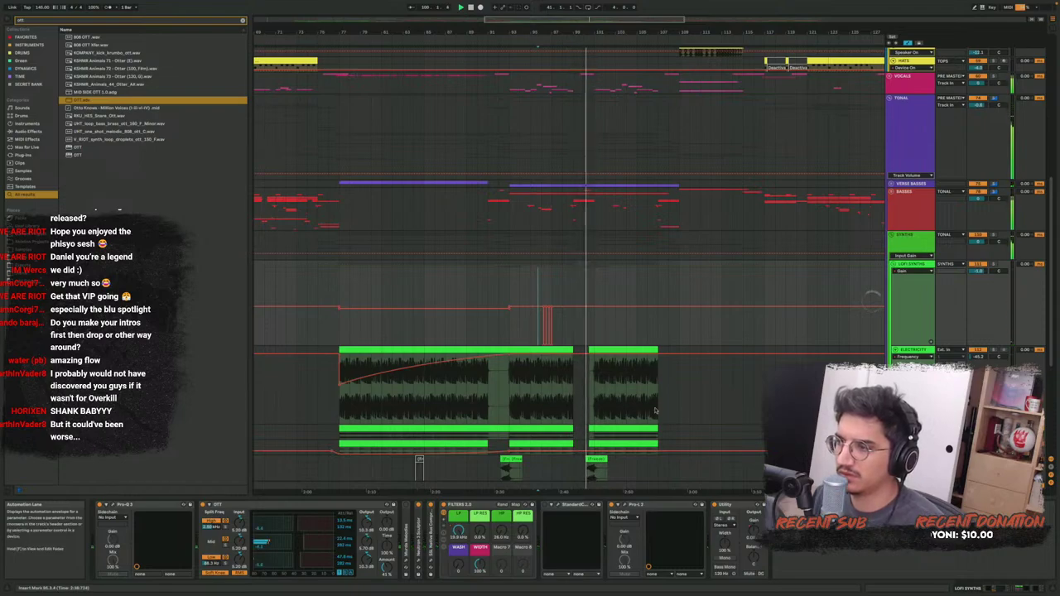
Examine the Gain line after the cuts and play the LOFI SYNTHS group from bar 104
left_click(613, 304)
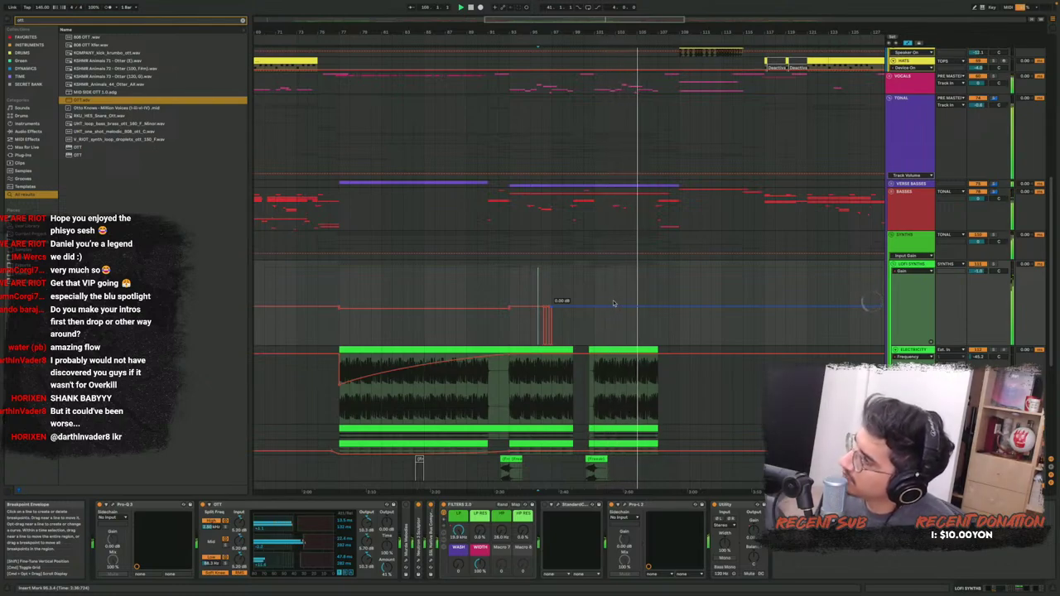
scroll(613, 303, "down", 2)
scroll(643, 225, "up", 3)
left_click(604, 224)
key("space")
key("space")
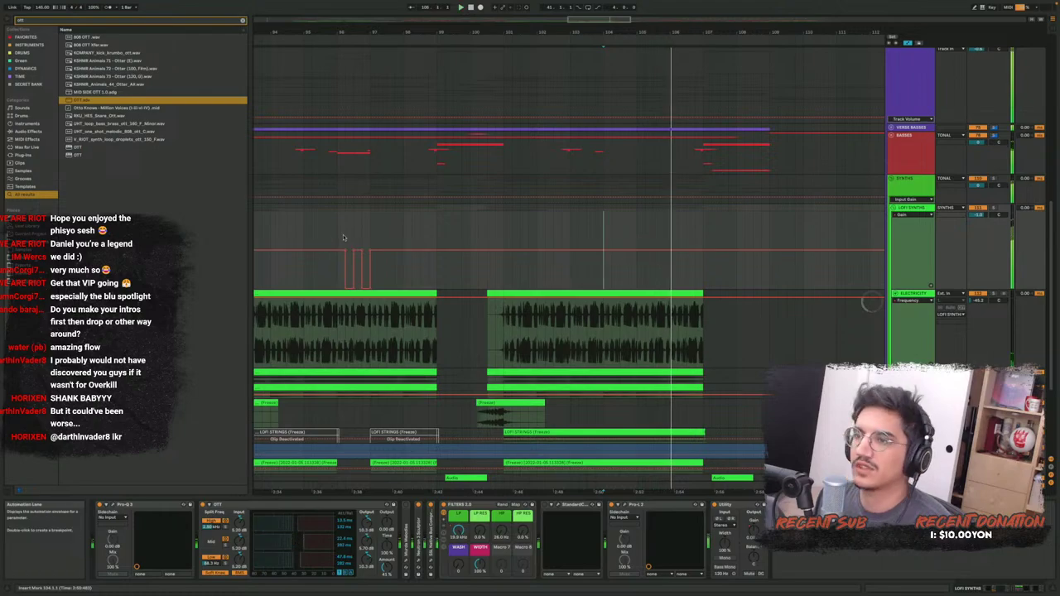
key("space")
Hide the automation lanes and examine the LOFI SYNTHS clips between about bars 93 and 107
left_click_drag(343, 238, 454, 240)
scroll(331, 190, "down", 2)
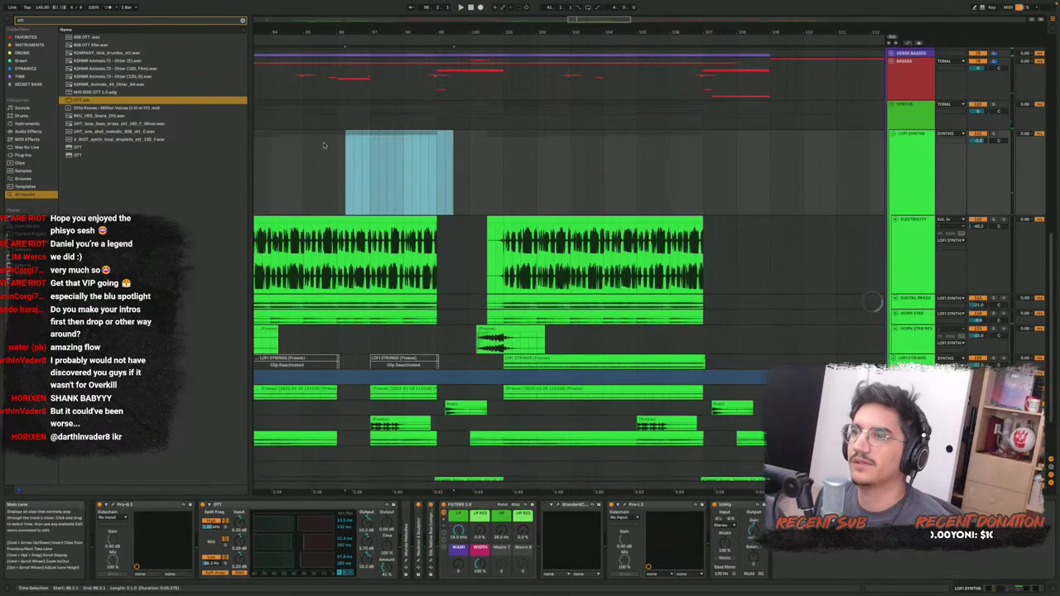
scroll(323, 145, "up", 2)
scroll(324, 144, "left", 3)
left_click_drag(386, 248, 882, 261)
left_click(844, 269)
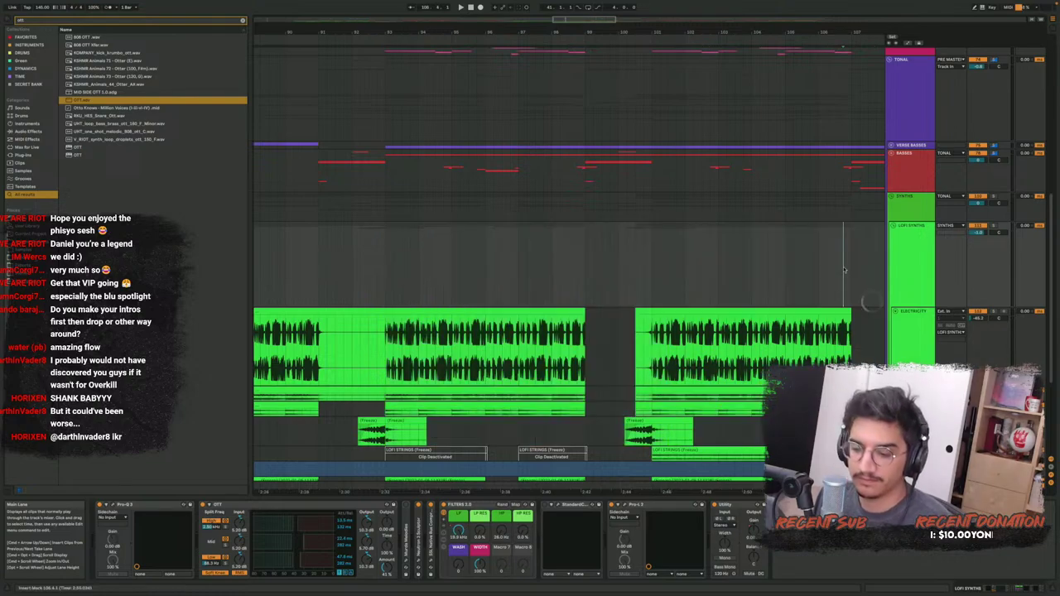
scroll(755, 271, "right", 1)
scroll(391, 346, "down", 2)
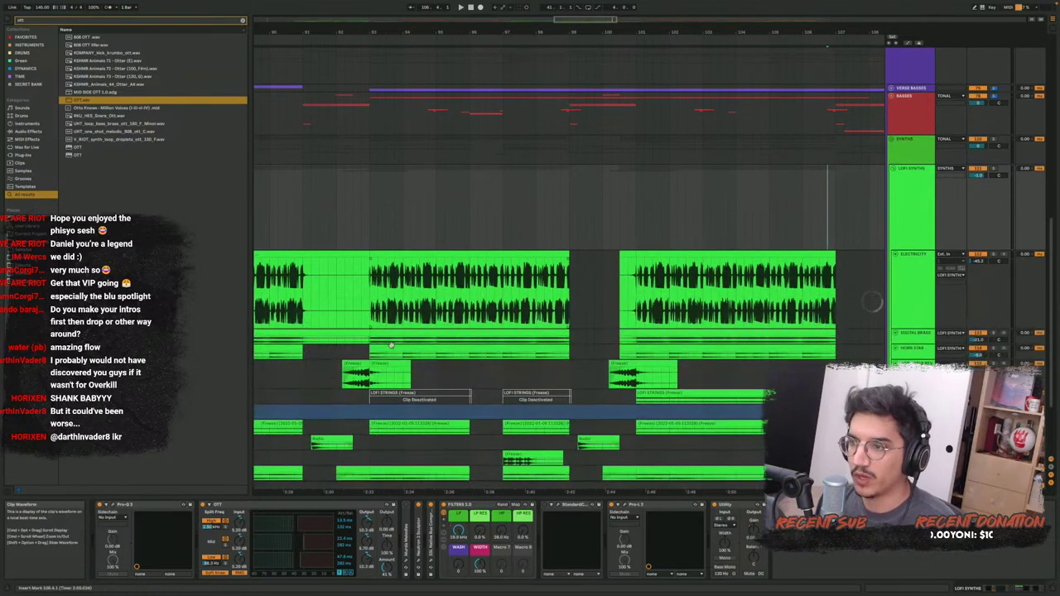
Enlarge the LOFI STRINGS track with the layers above it collapsed, and play it soloed from bar 101
key("u")
scroll(580, 319, "up", 2)
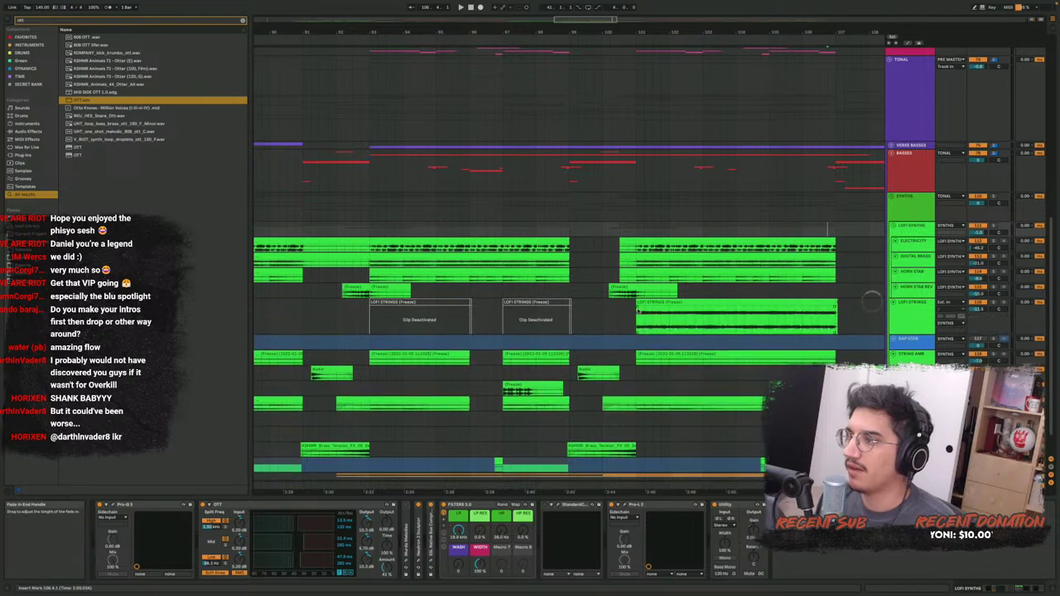
left_click(708, 304)
key("space")
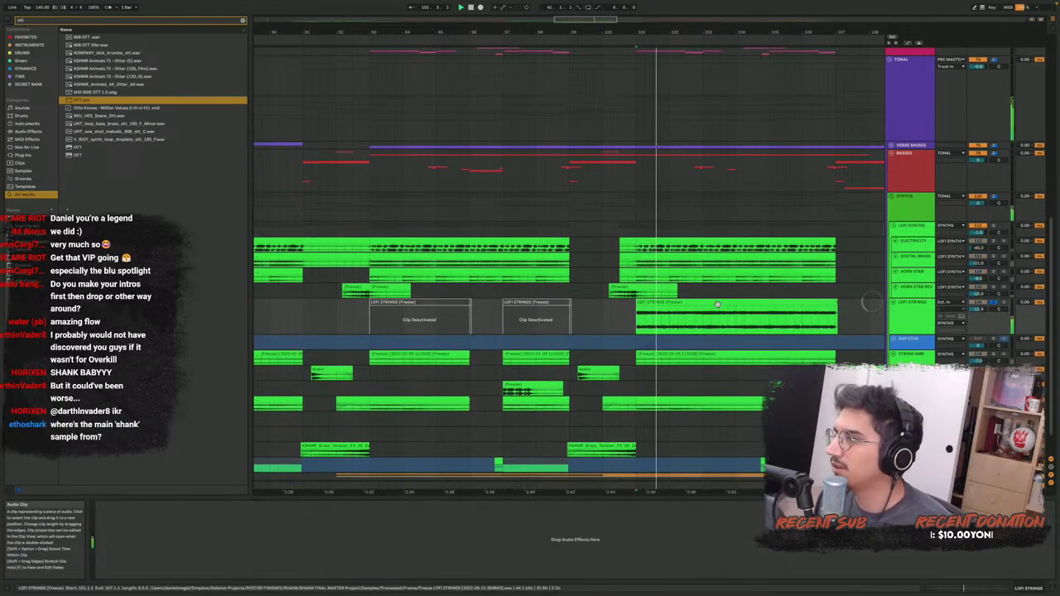
scroll(718, 305, "right", 2)
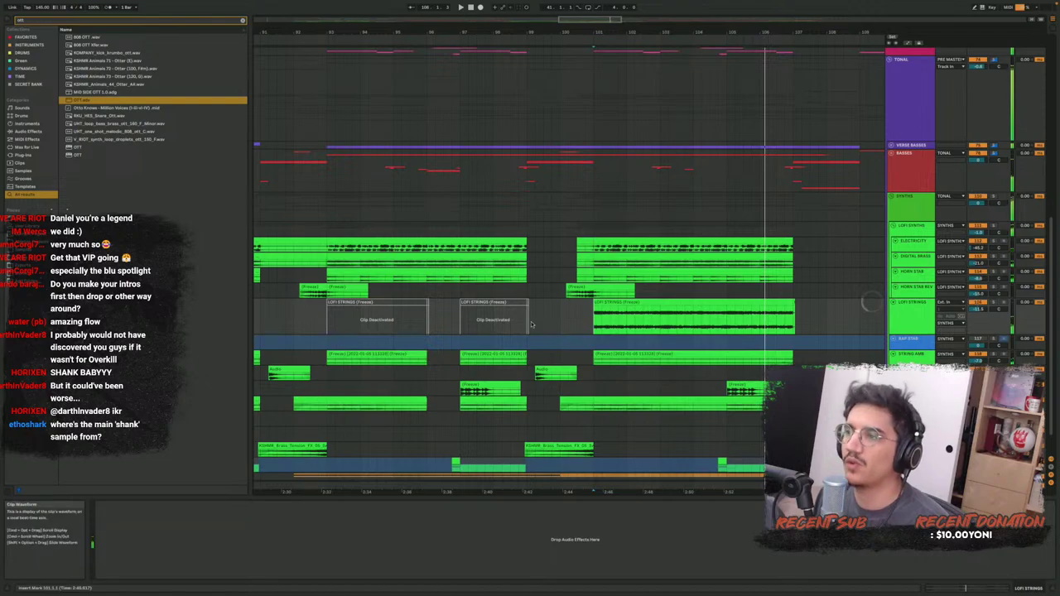
Look over the LOFI STRINGS clips across the arrangement, and unfold the VOCALS group to show the shank vocal tracks
scroll(653, 313, "down", 8)
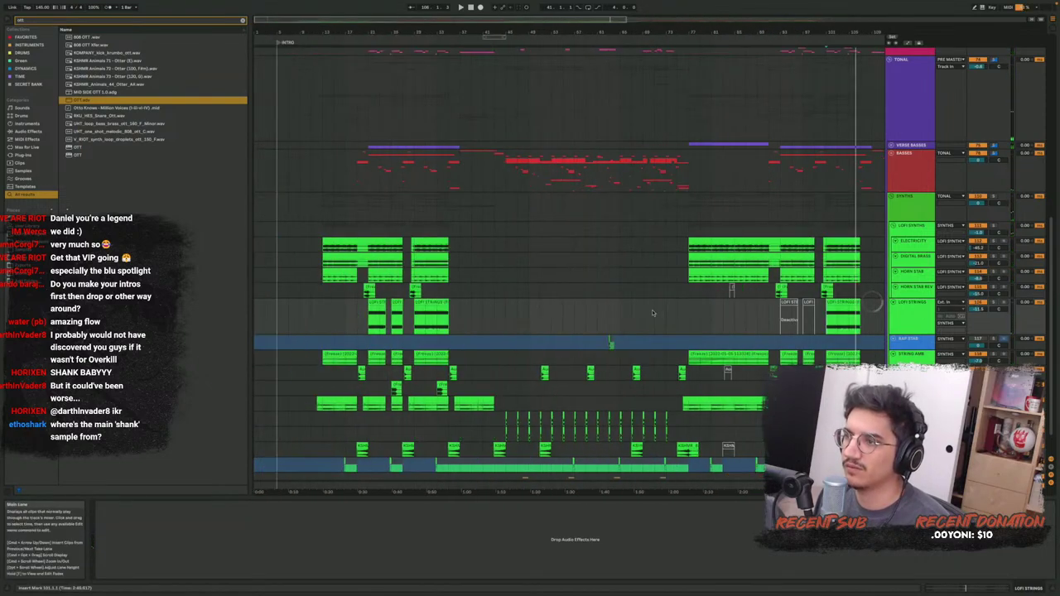
scroll(687, 295, "right", 3)
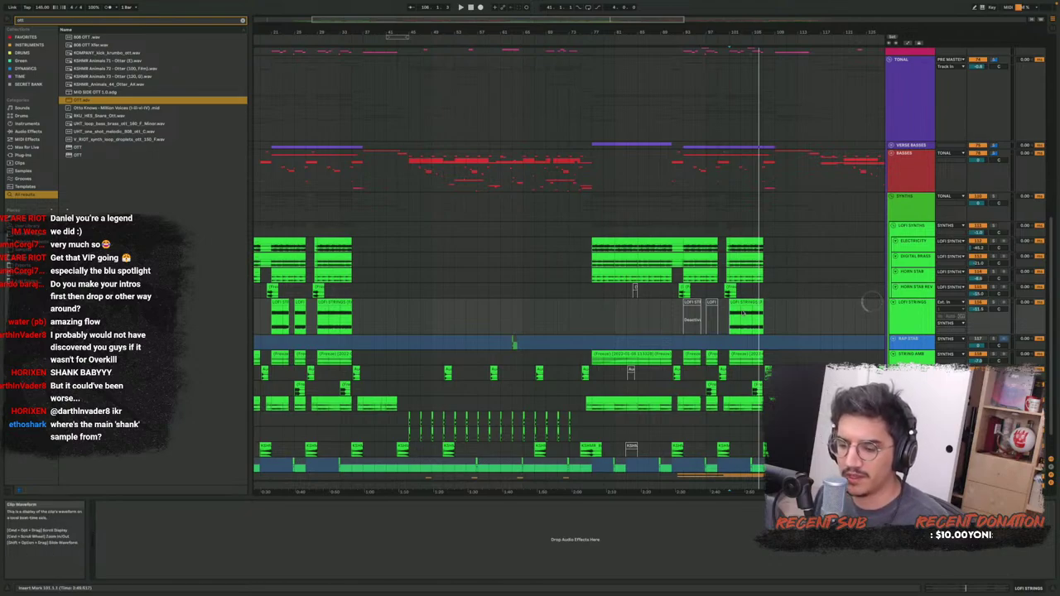
scroll(744, 313, "up", 4)
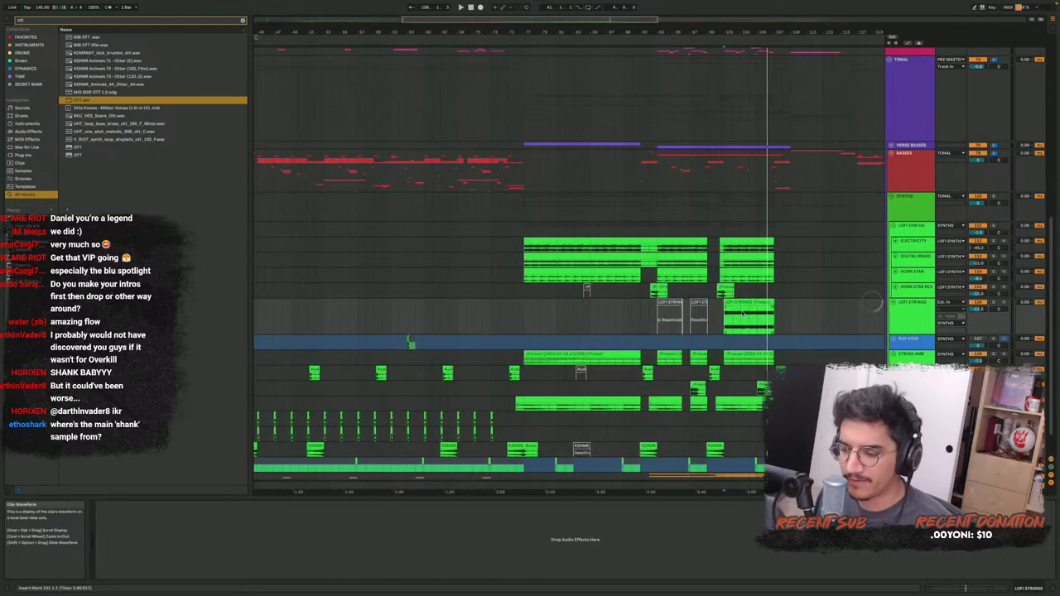
scroll(743, 313, "up", 2)
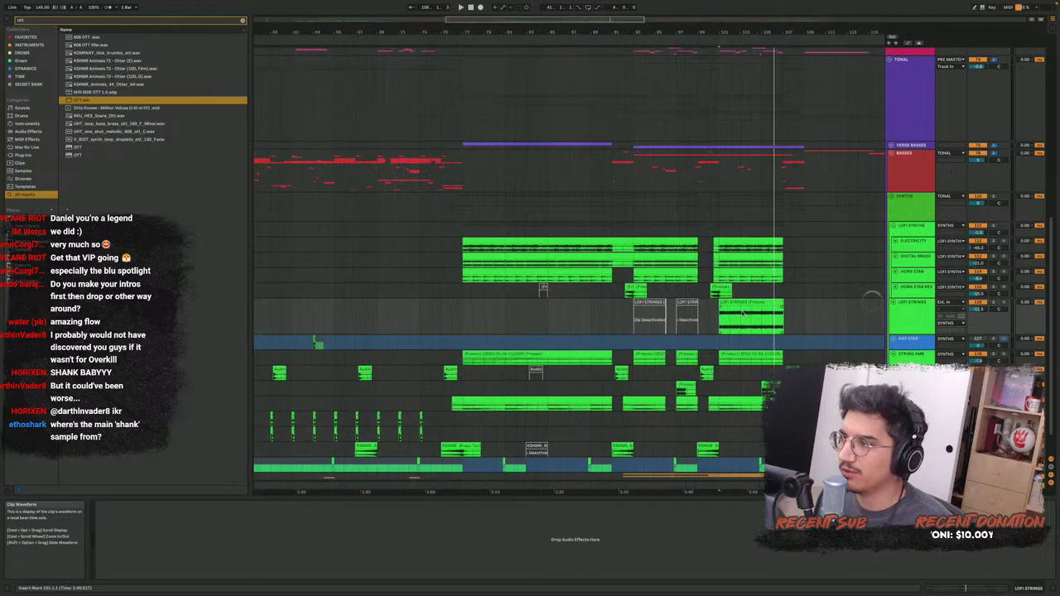
scroll(743, 313, "up", 3)
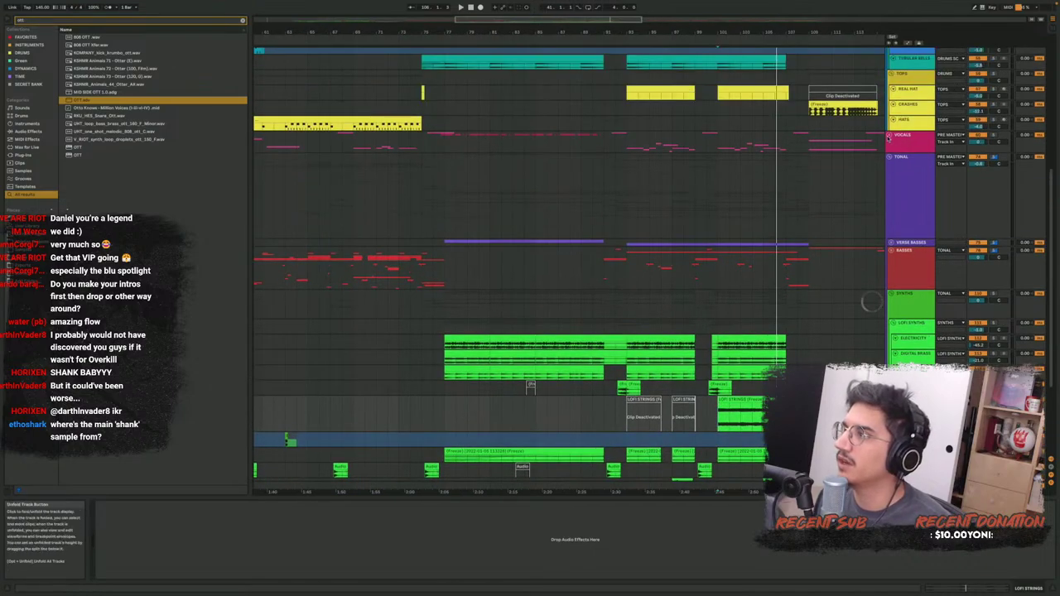
left_click(889, 136)
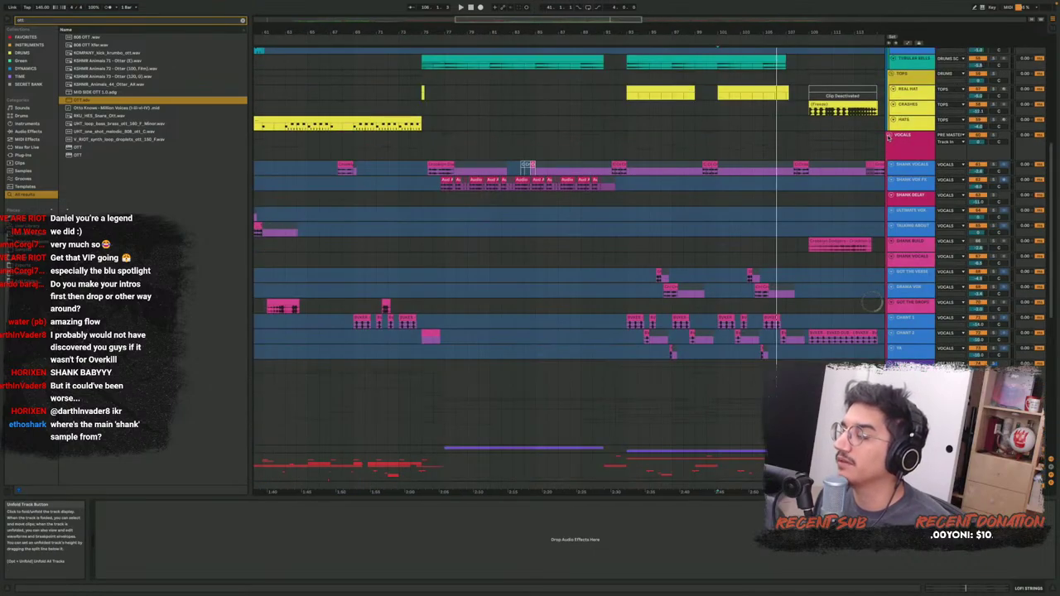
Return to the LOFI STRINGS track and play it soloed from bar 101 once more
scroll(725, 293, "down", 8)
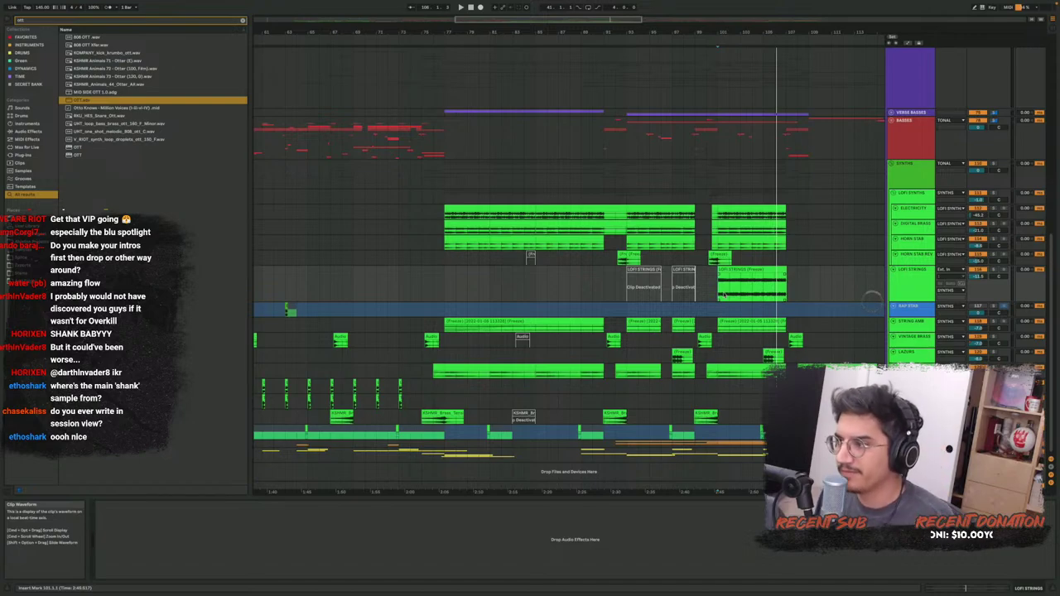
key("s")
key("space")
scroll(729, 290, "up", 5)
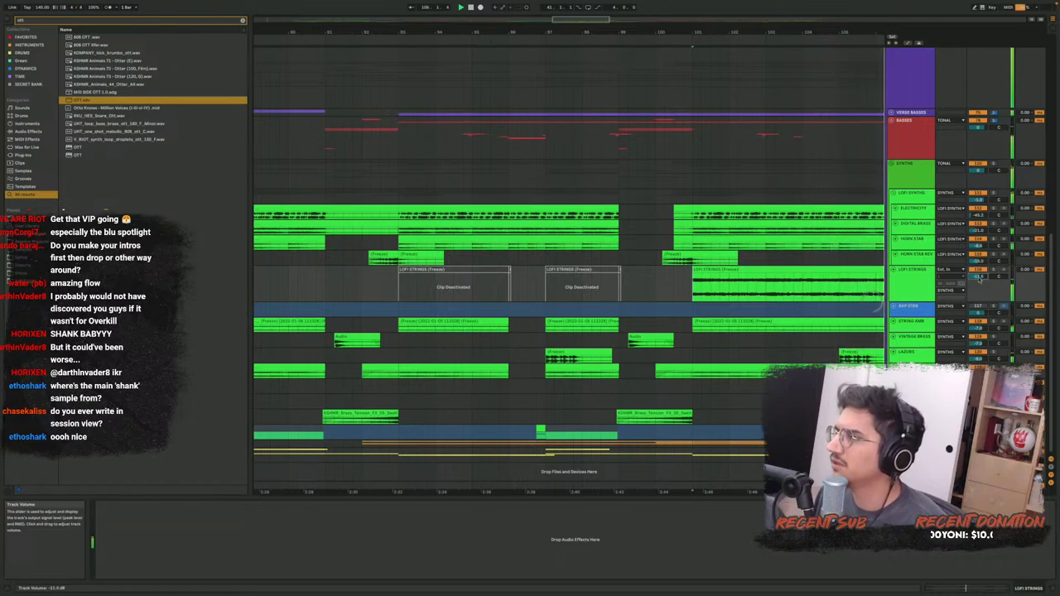
key("space")
scroll(718, 292, "right", 5)
Collapse the LOFI STRINGS track, enlarge STRING AMB and play it soloed from bar 101
key("u")
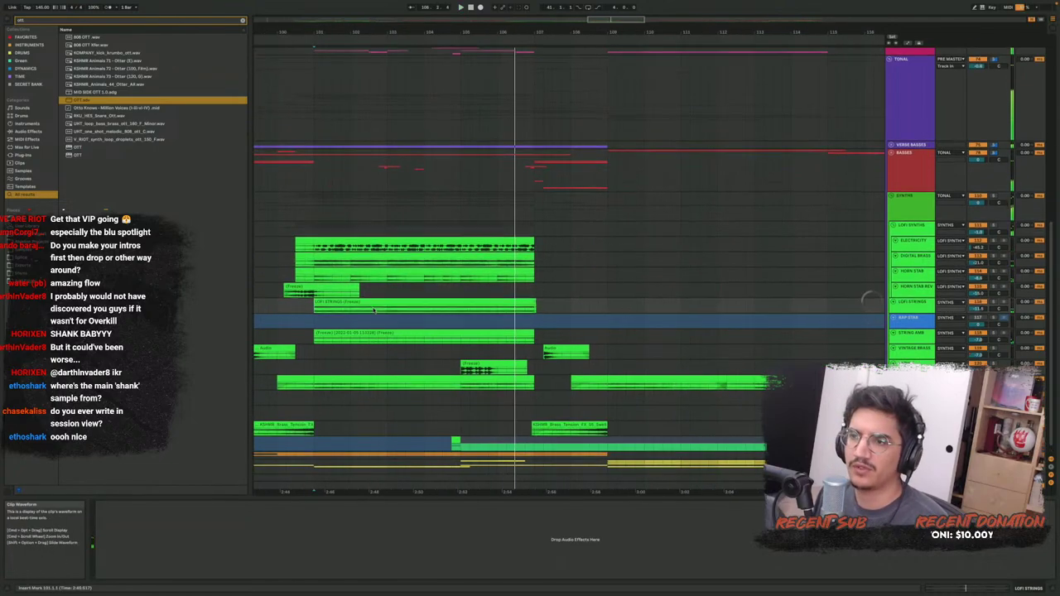
key("space")
left_click(314, 340)
key("u")
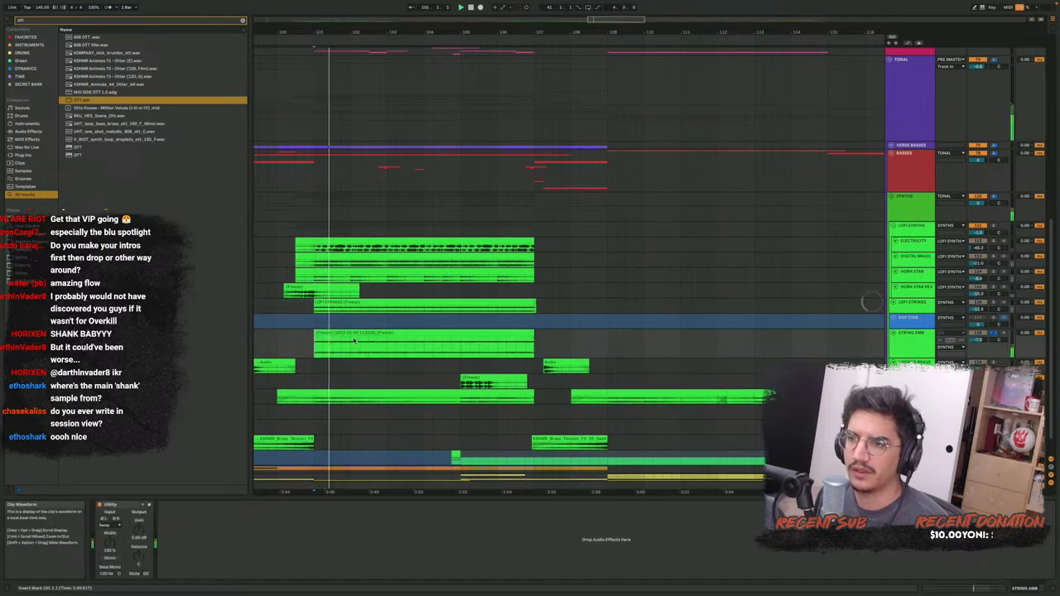
scroll(400, 340, "left", 5)
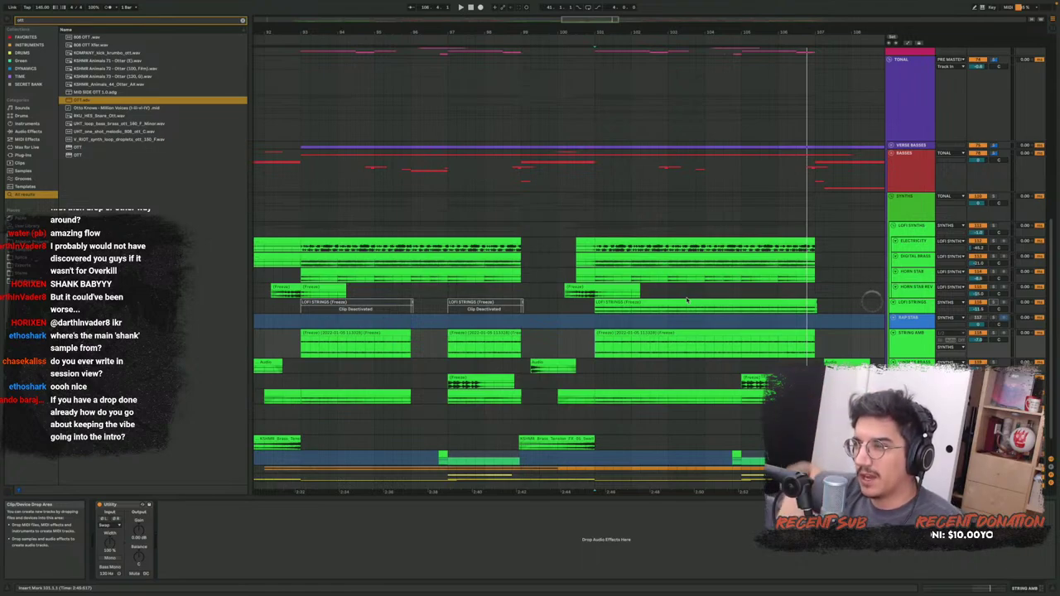
Unfold the BASSES group and examine its bass clips from about bar 76 onward
scroll(672, 213, "down", 5)
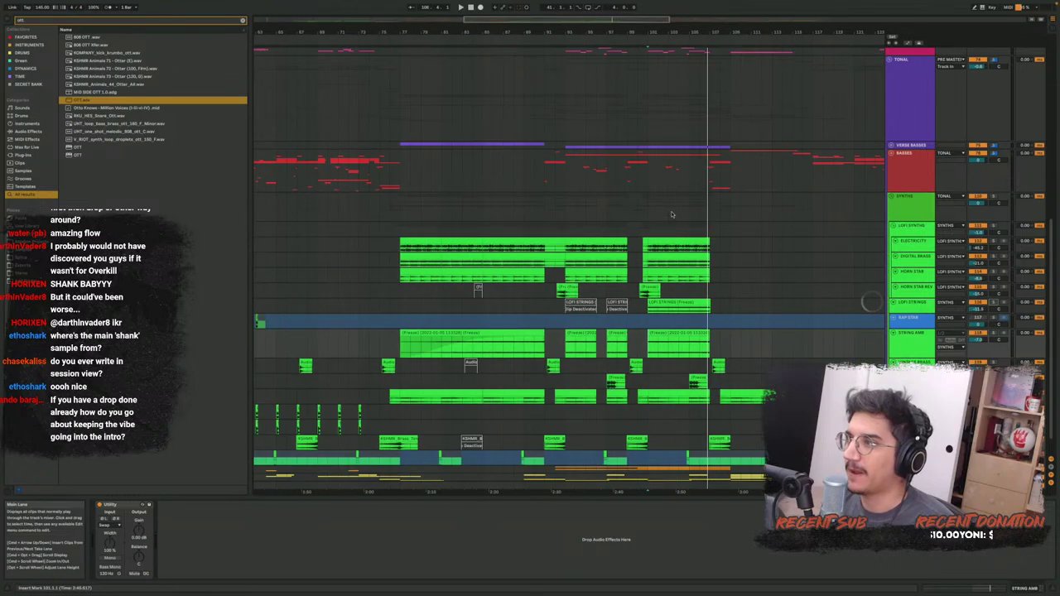
scroll(682, 209, "up", 4)
left_click(892, 270)
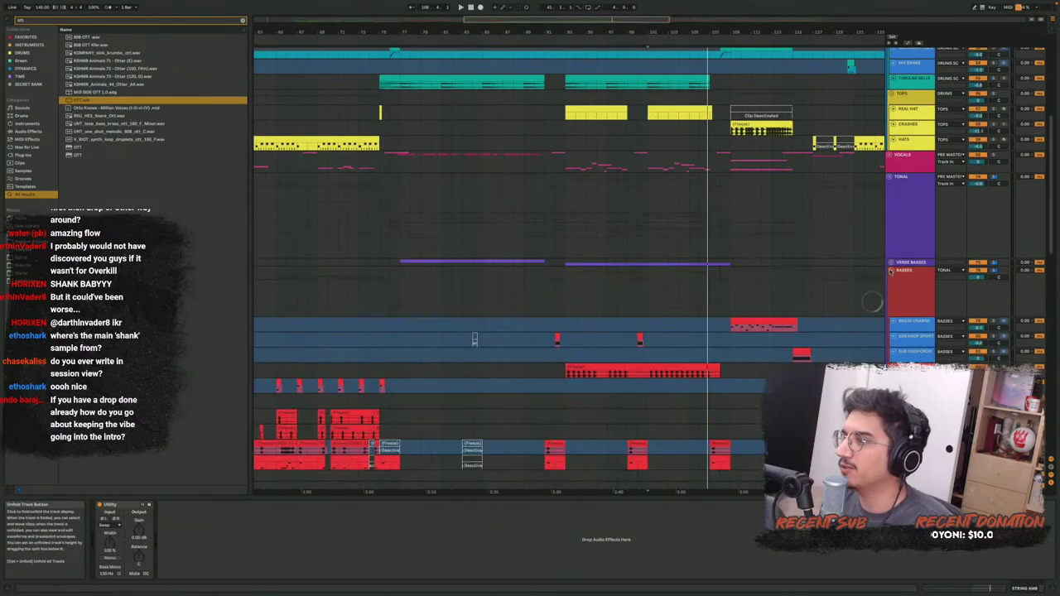
scroll(709, 333, "down", 3)
scroll(710, 306, "right", 3)
scroll(709, 306, "down", 3)
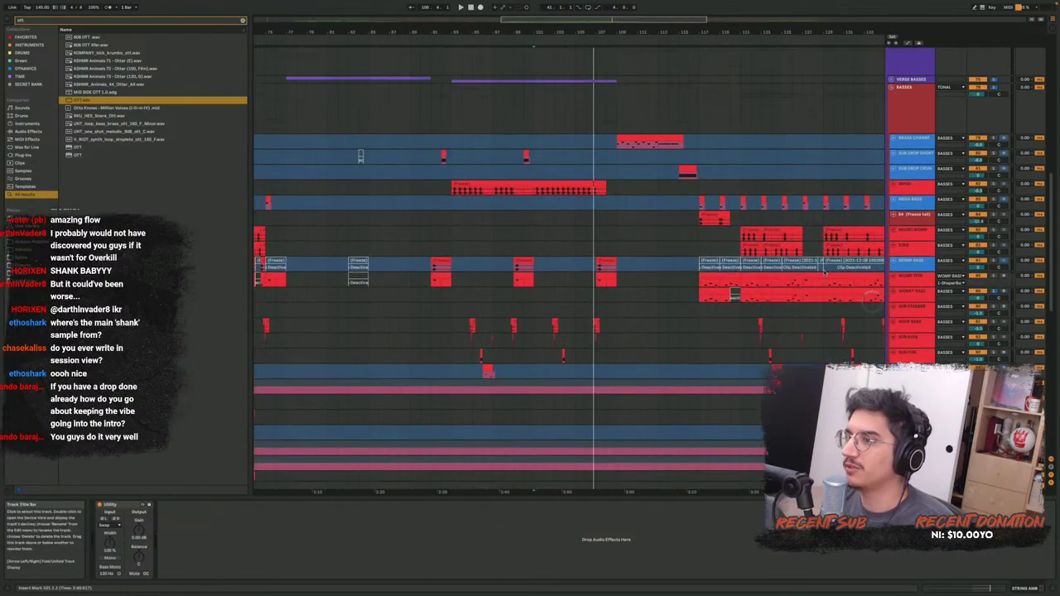
scroll(722, 257, "right", 1)
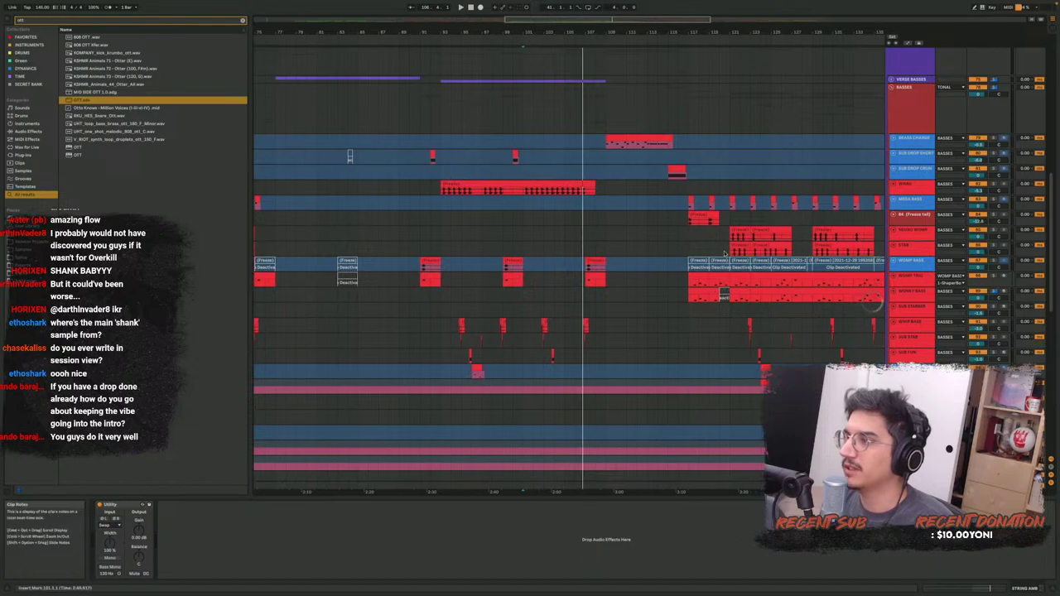
Play the BASSES group from the start of the drop at bar 45
left_click(688, 130)
scroll(489, 162, "right", 5)
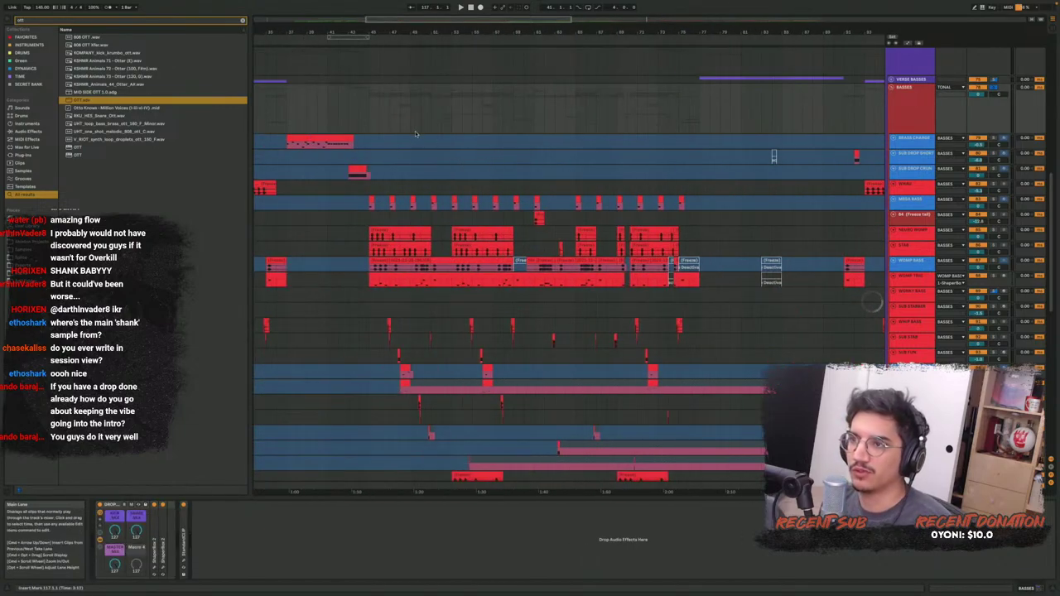
left_click(370, 117)
key("space")
scroll(398, 133, "left", 5)
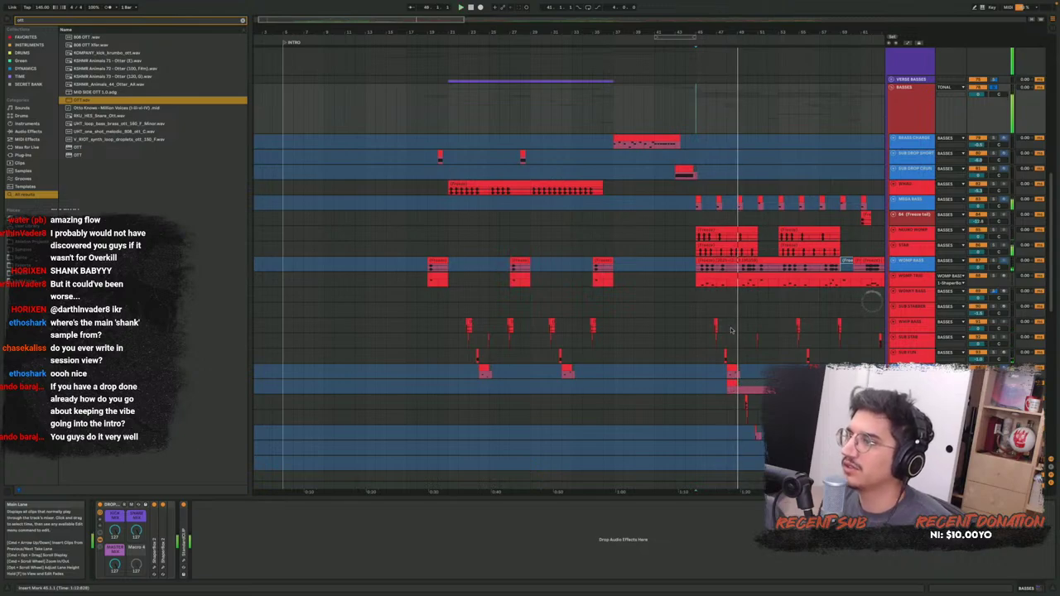
Highlight the layered bass clips from WHIP BASS downward after bar 46, and play briefly from bar 45
left_click_drag(708, 321, 730, 383)
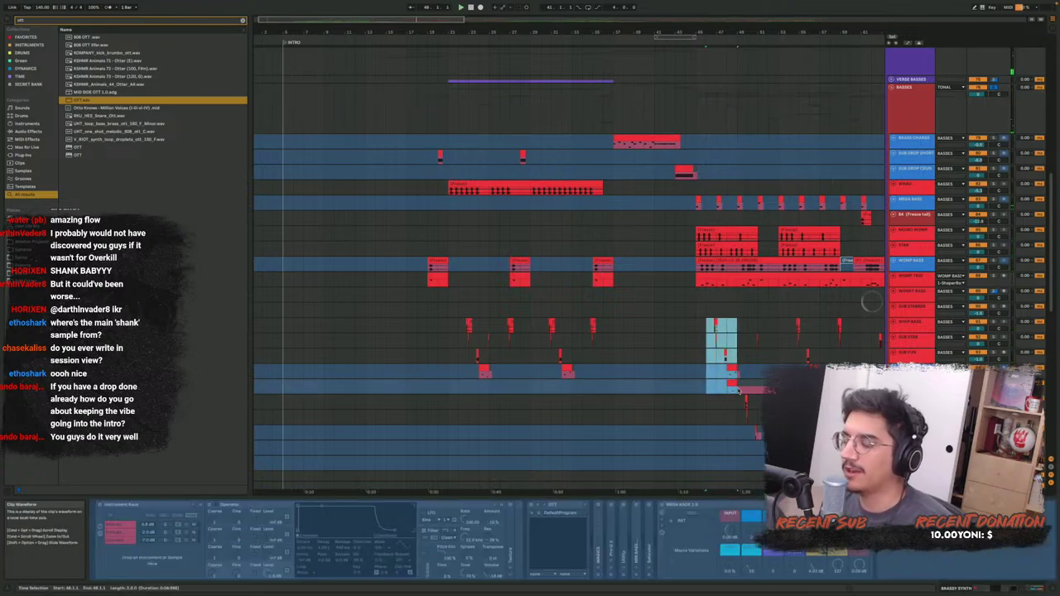
scroll(731, 382, "up", 2)
scroll(731, 383, "left", 3)
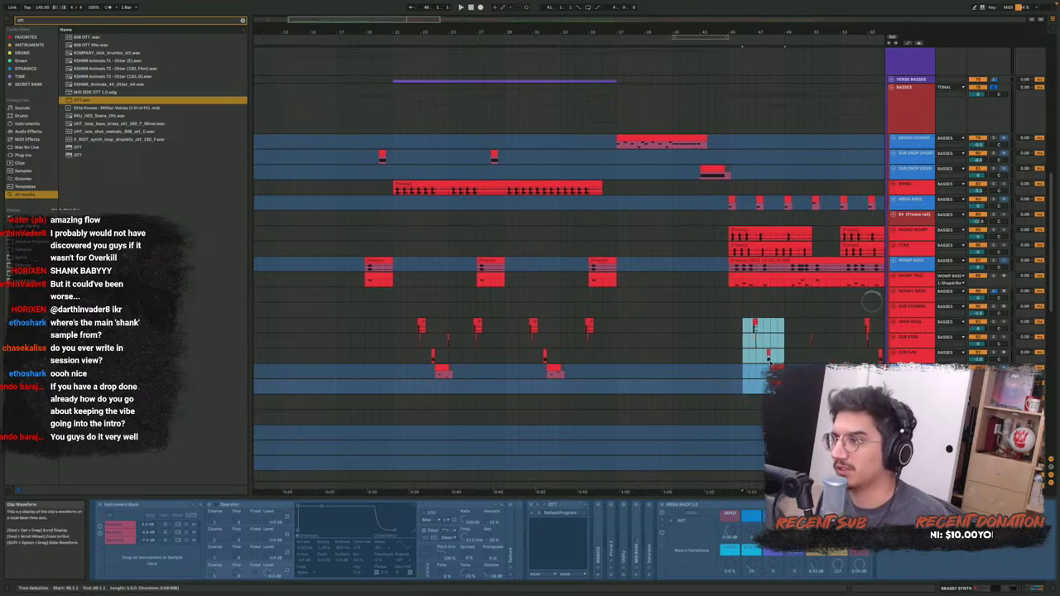
left_click(730, 330)
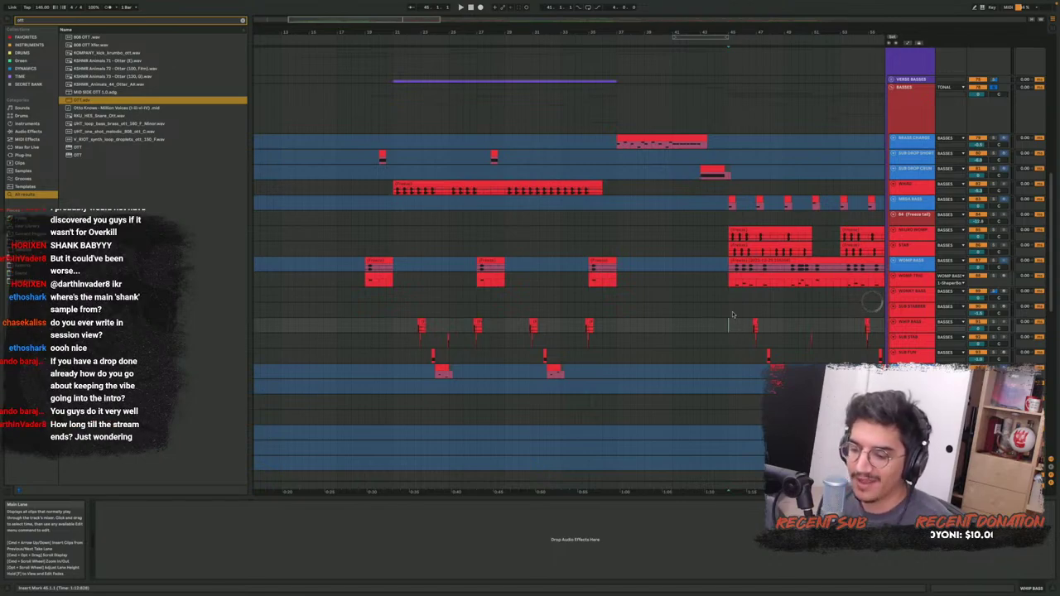
scroll(733, 315, "left", 2)
key("space")
key("space")
Play the BASSES group from bar 21 to hear the verse bass clips
left_click(454, 123)
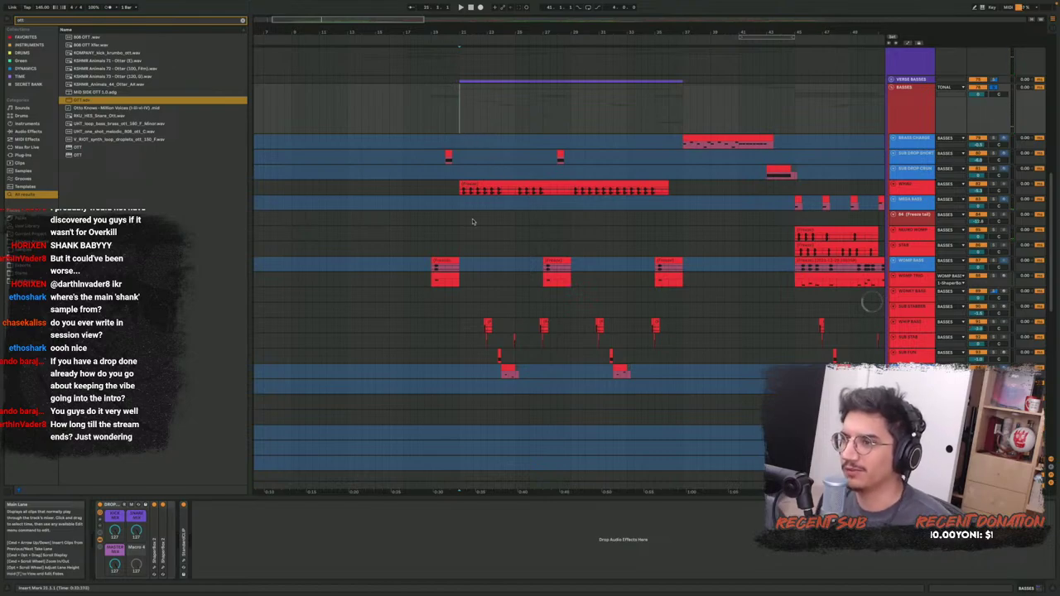
key("space")
scroll(480, 230, "up", 2)
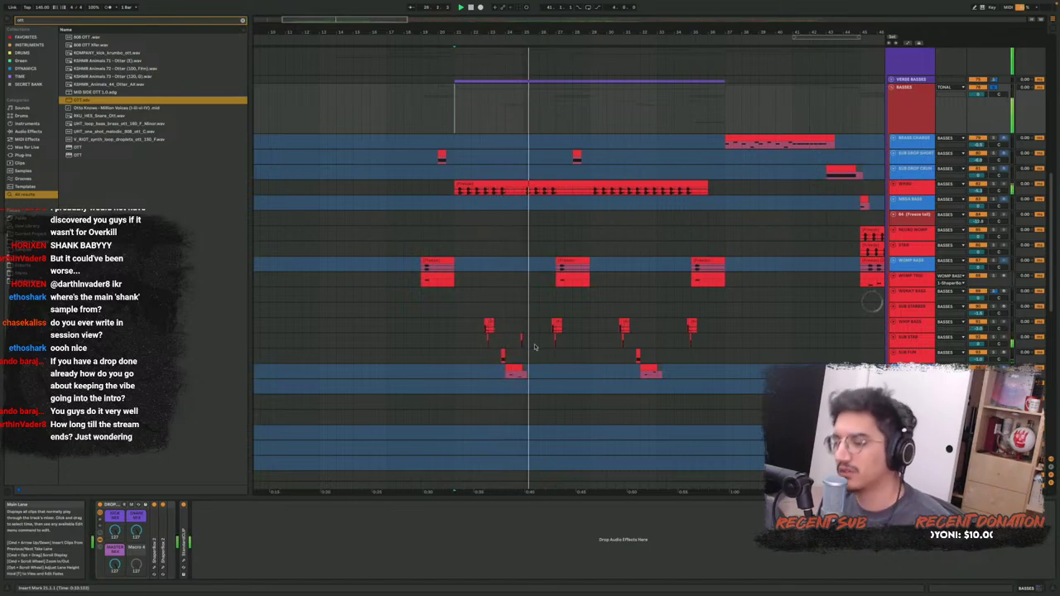
scroll(534, 305, "right", 4)
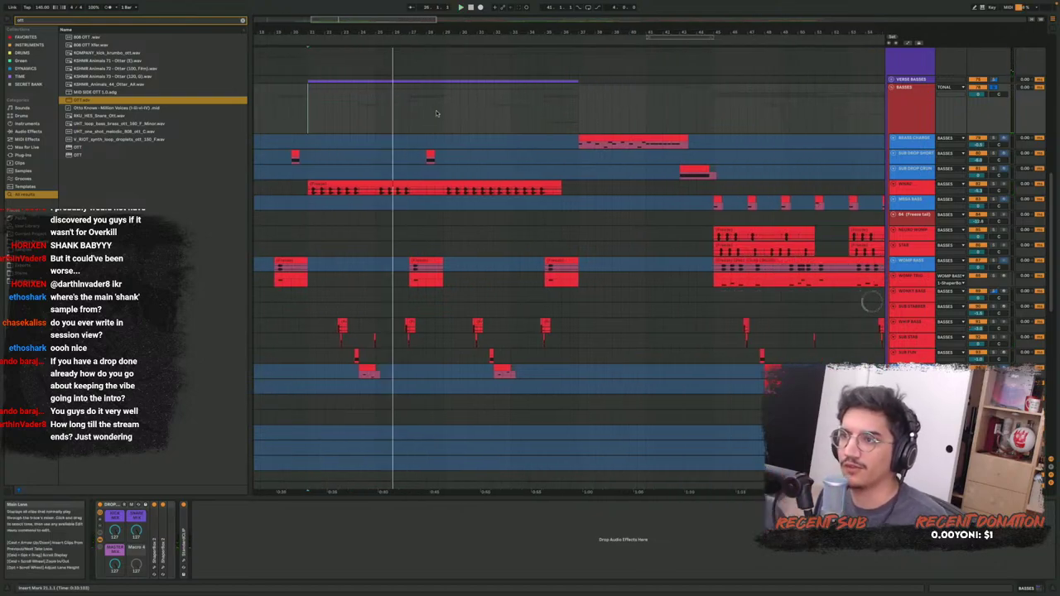
key("space")
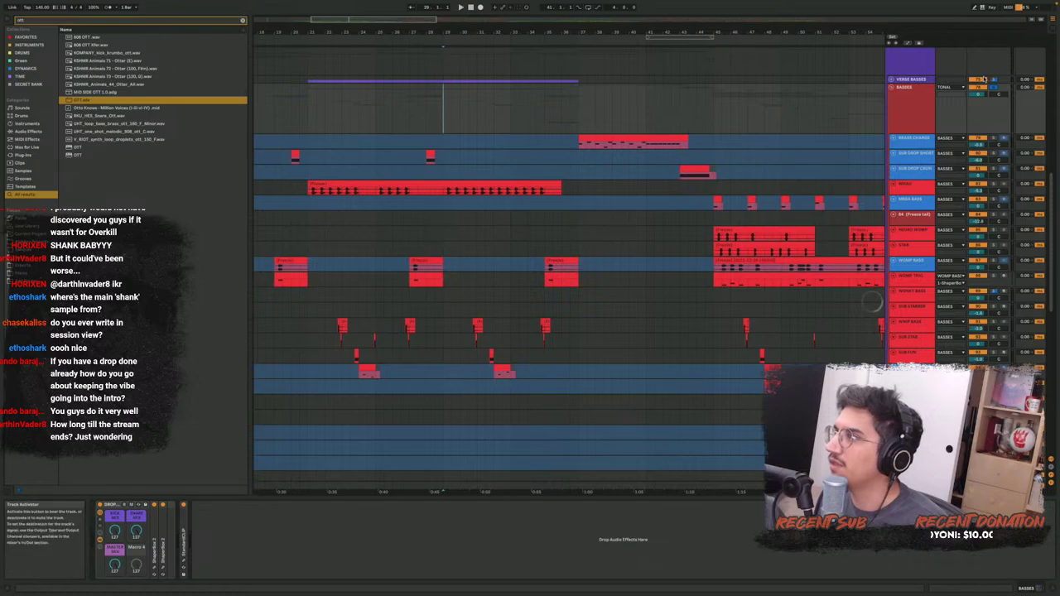
Play the verse bass clips once more from around bar 21, following them toward the drop
key("space")
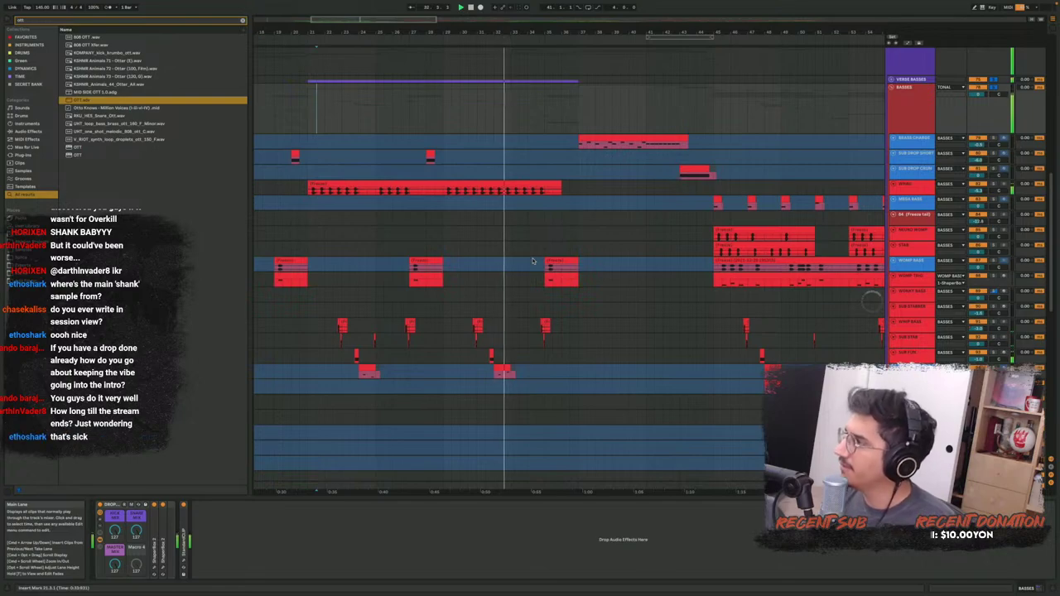
scroll(533, 261, "right", 4)
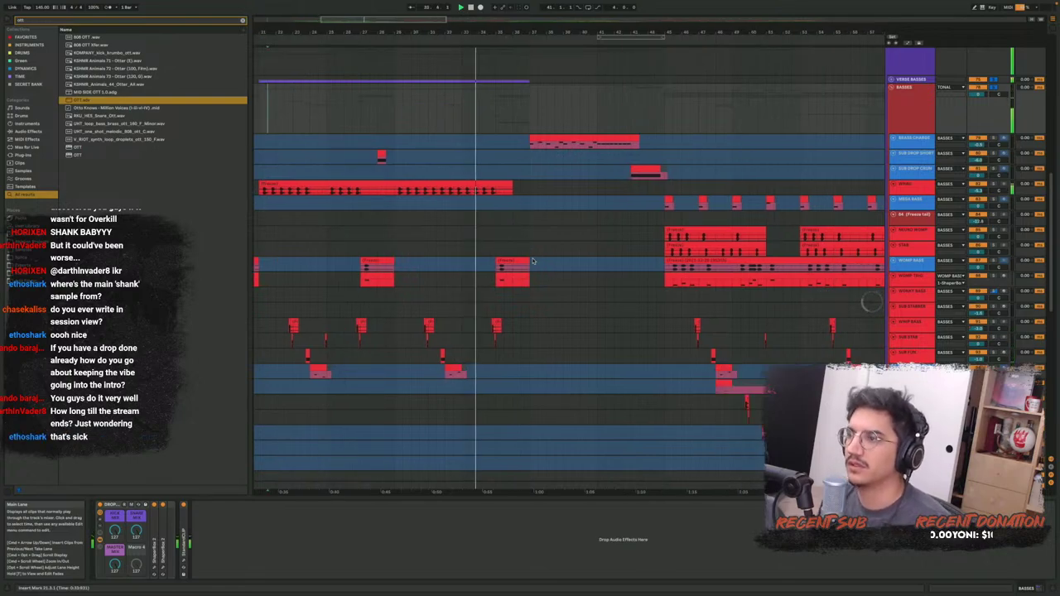
scroll(534, 261, "left", 2)
key("space")
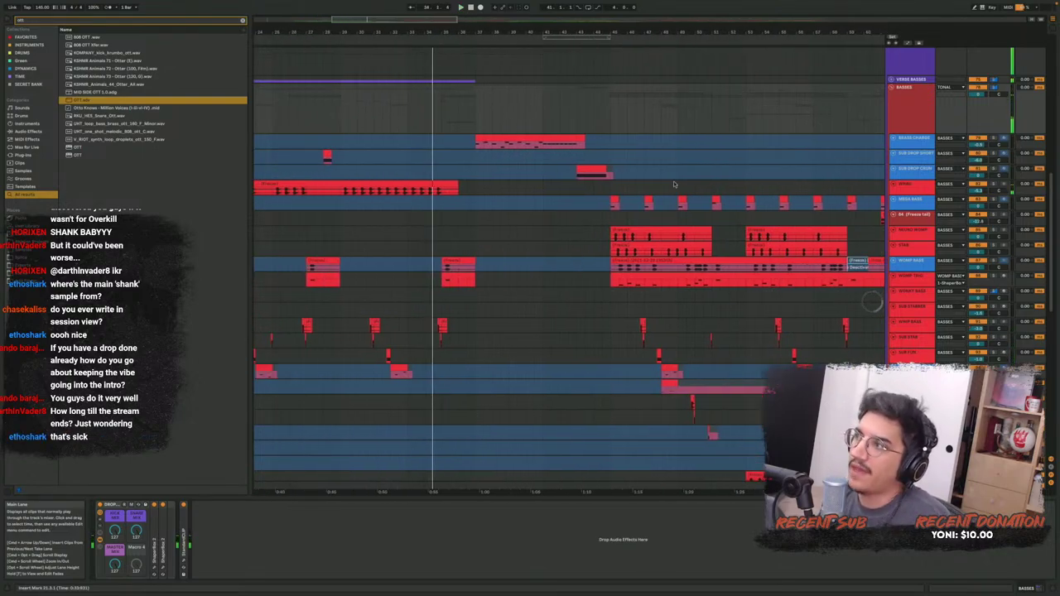
Unfold the VOCALS group and play the GOT THE DROPS track soloed from its clip near bar 47
scroll(679, 181, "left", 6)
scroll(692, 178, "up", 4)
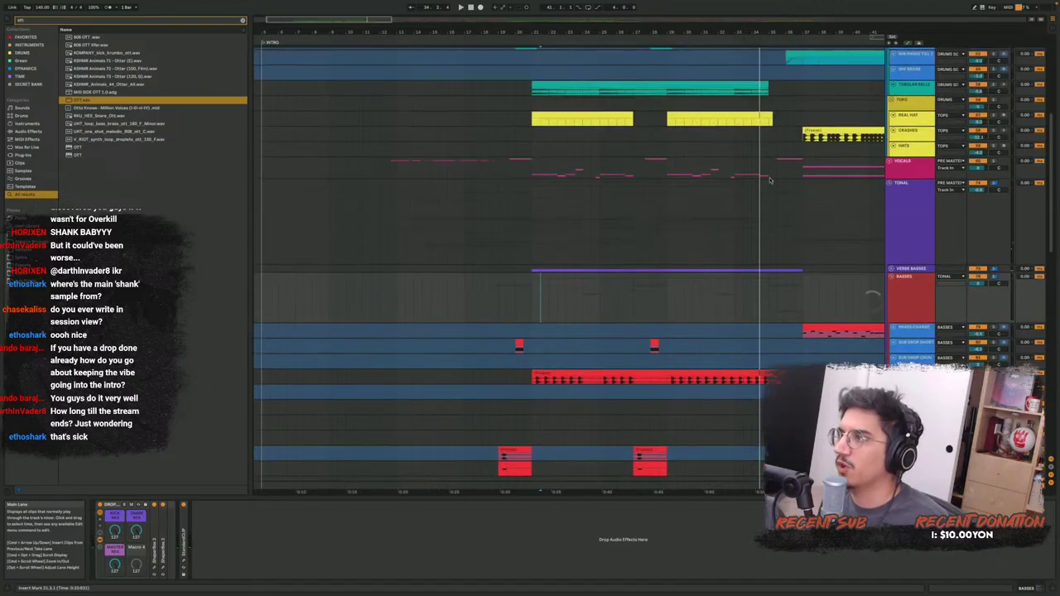
left_click(891, 161)
scroll(883, 197, "down", 1)
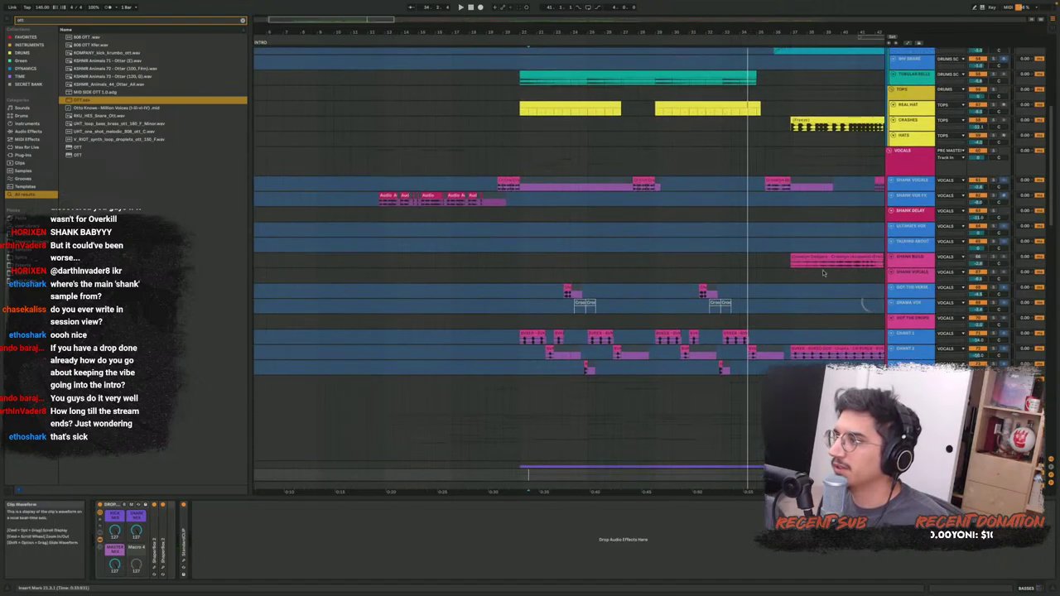
scroll(725, 322, "right", 12)
left_click(725, 321)
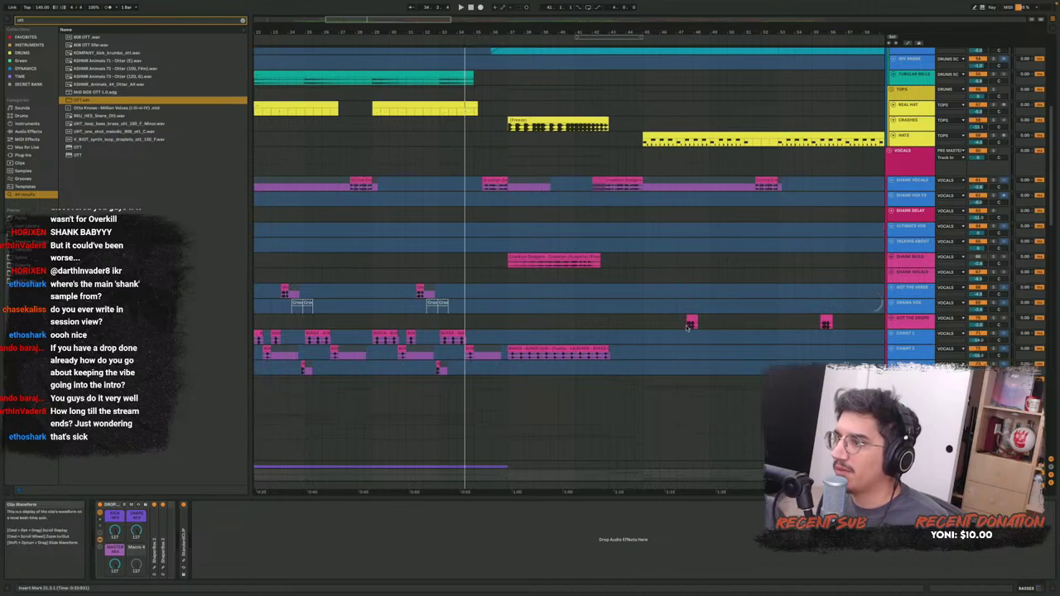
scroll(714, 324, "left", 4)
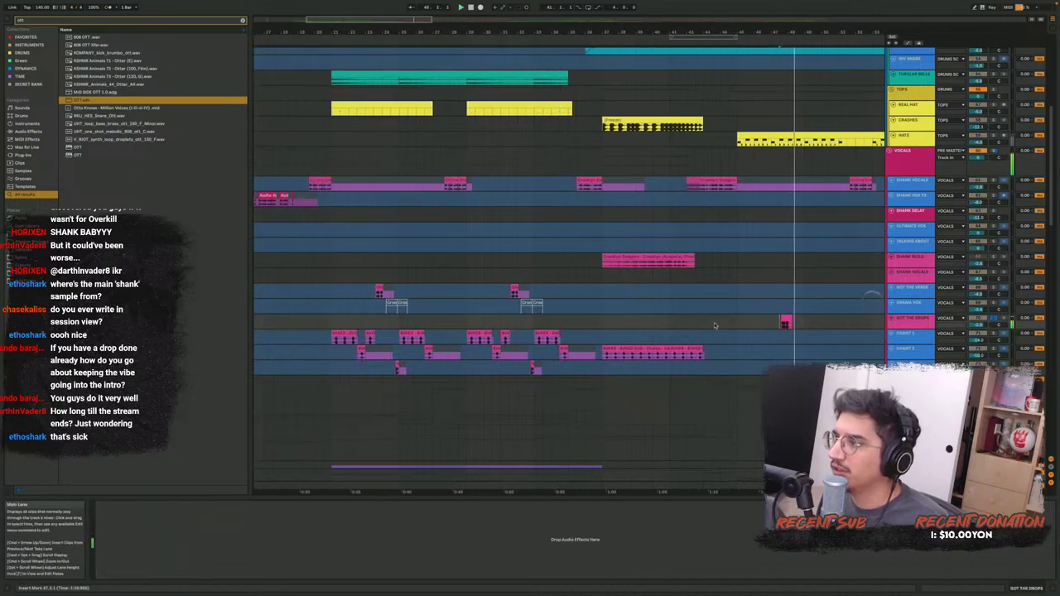
Enlarge the GOT THE VERSE track and play it soloed at its clips near bars 23 and 31
left_click(911, 290)
key("Right")
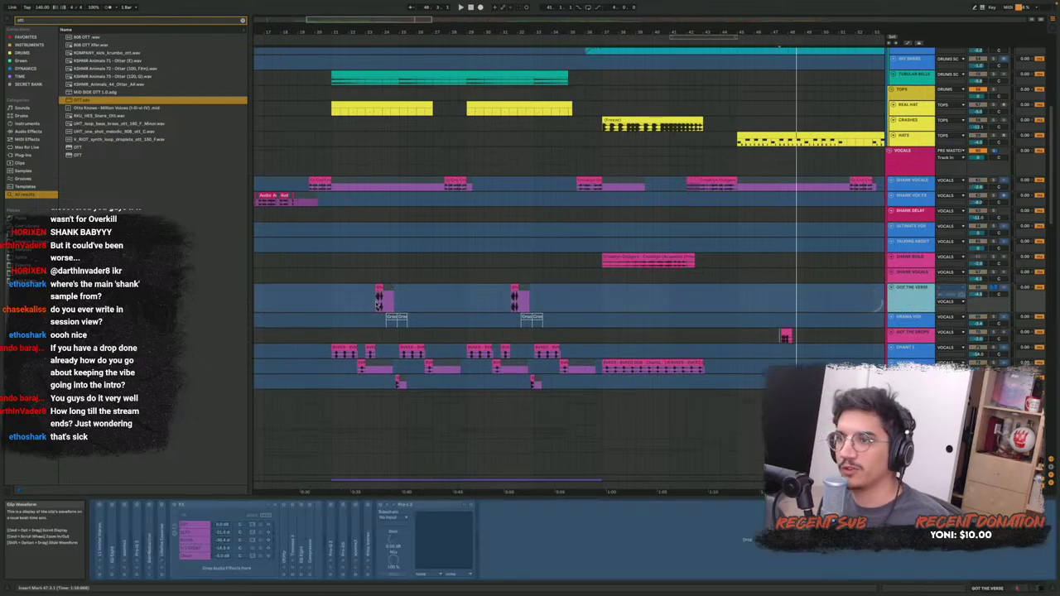
left_click(375, 306)
key("s")
key("space")
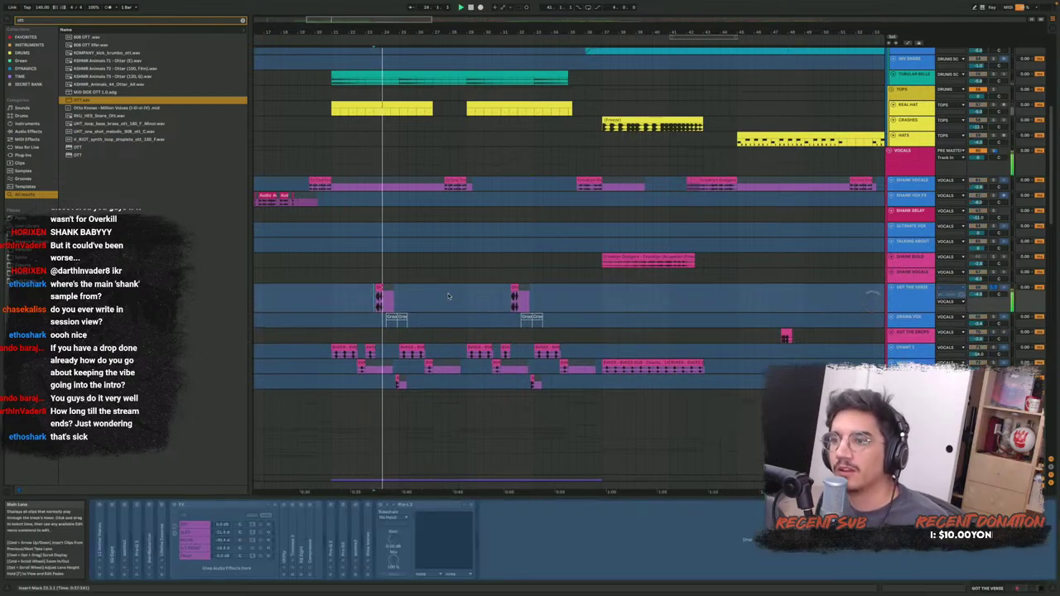
left_click(508, 303)
key("space")
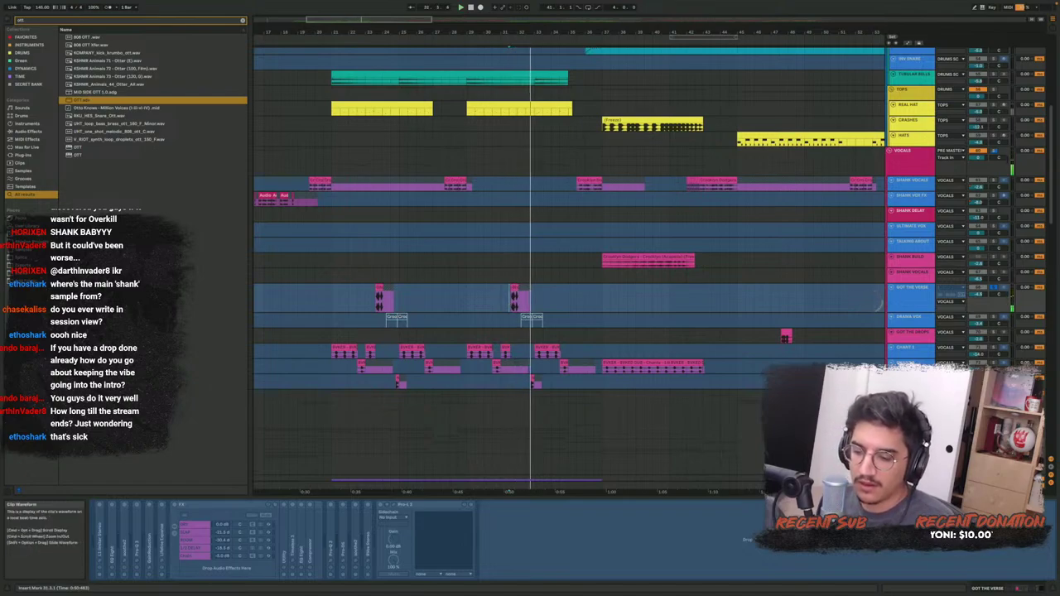
Play the SHANK VOCALS track soloed from its clip near bar 27 and again from its clip near bar 51
scroll(505, 300, "left", 3)
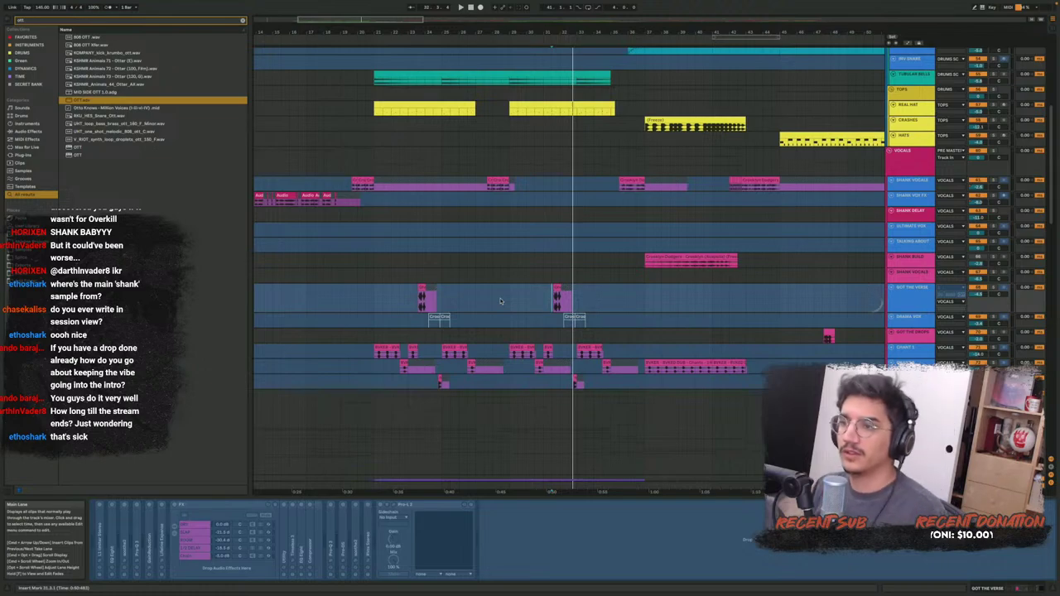
scroll(500, 301, "down", 15)
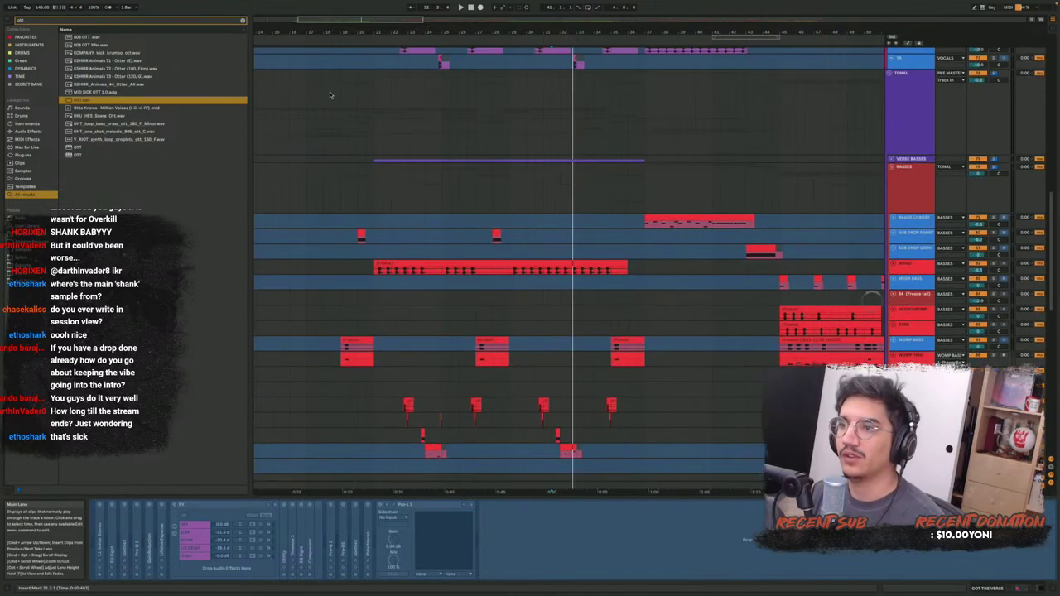
scroll(330, 93, "up", 5)
scroll(728, 211, "right", 10)
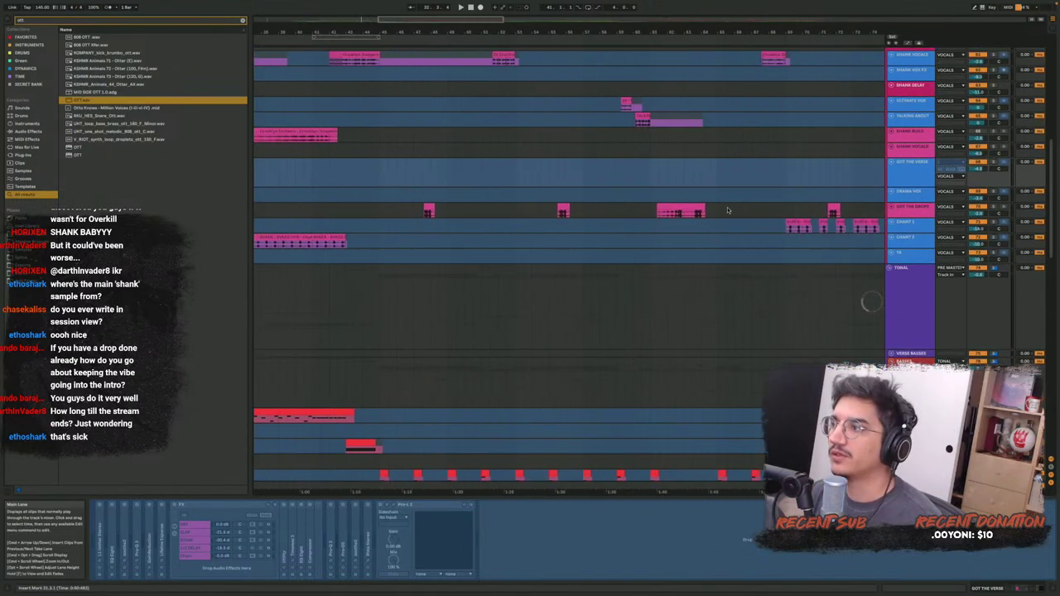
scroll(727, 209, "left", 10)
scroll(704, 224, "up", 8)
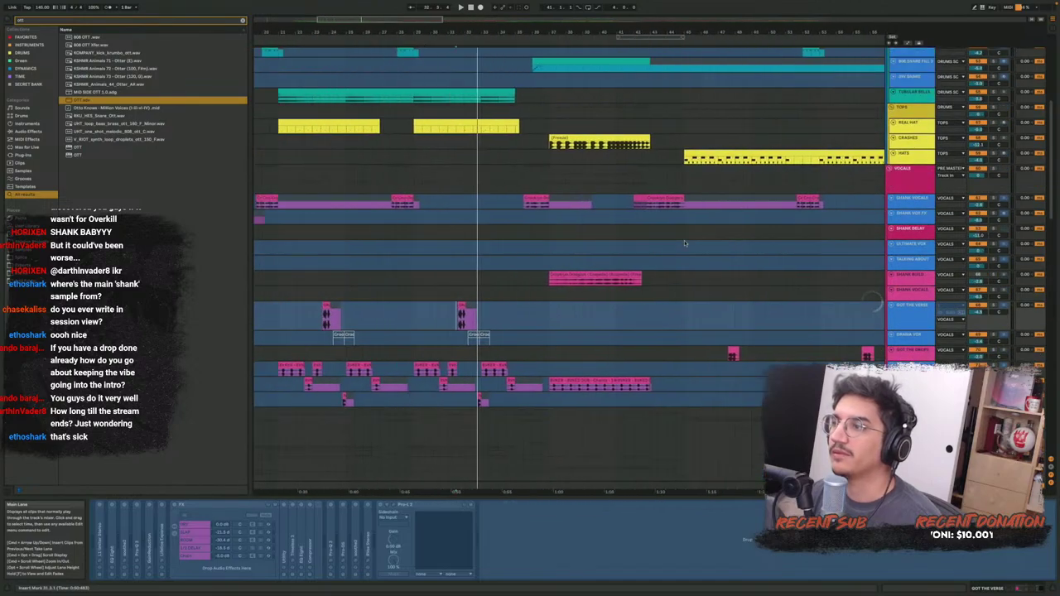
scroll(584, 241, "left", 3)
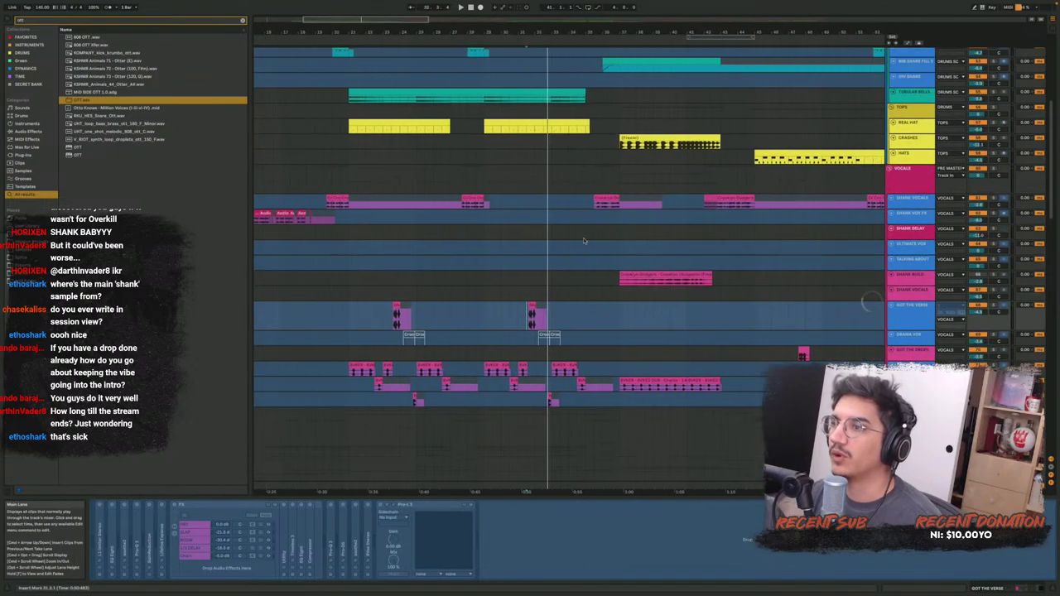
left_click(461, 204)
key("space")
scroll(555, 207, "right", 8)
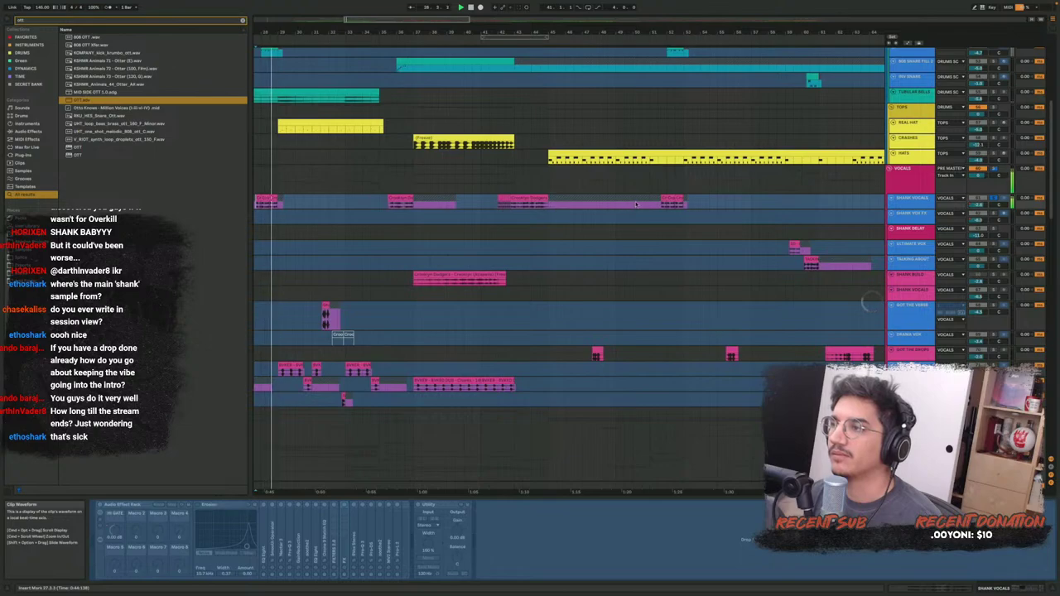
left_click(663, 214)
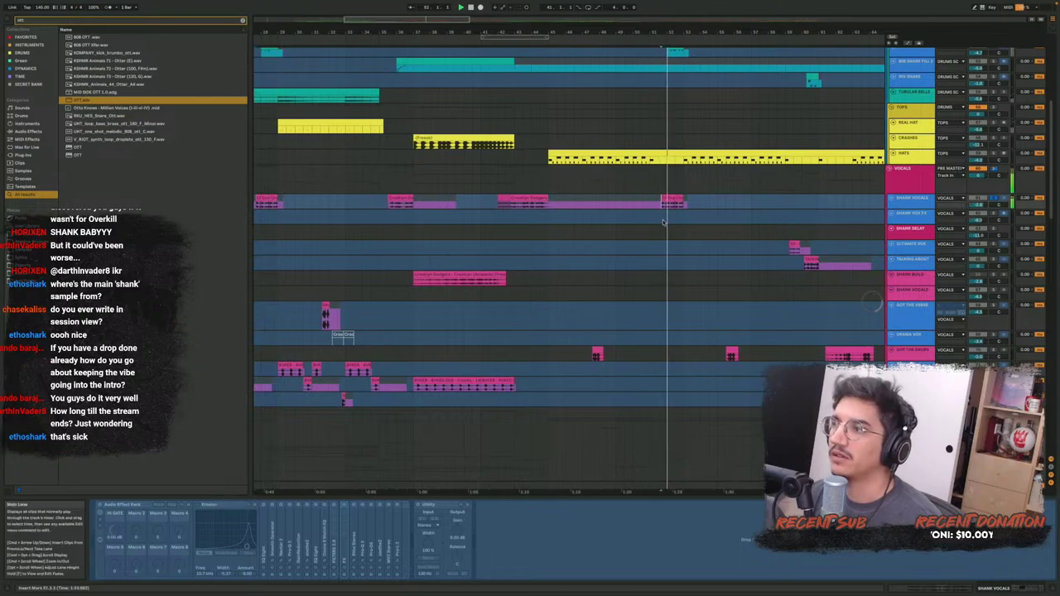
Return to the SYNTHS group and solo the VINTAGE BRASS track
scroll(497, 212, "left", 7)
scroll(428, 208, "left", 5)
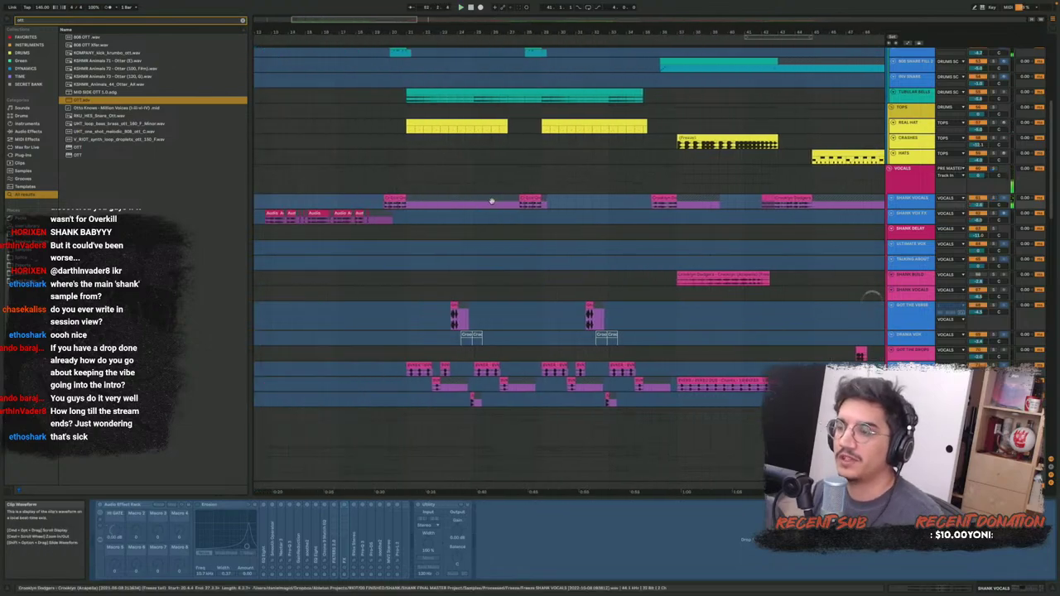
scroll(491, 201, "down", 5)
scroll(491, 201, "down", 5)
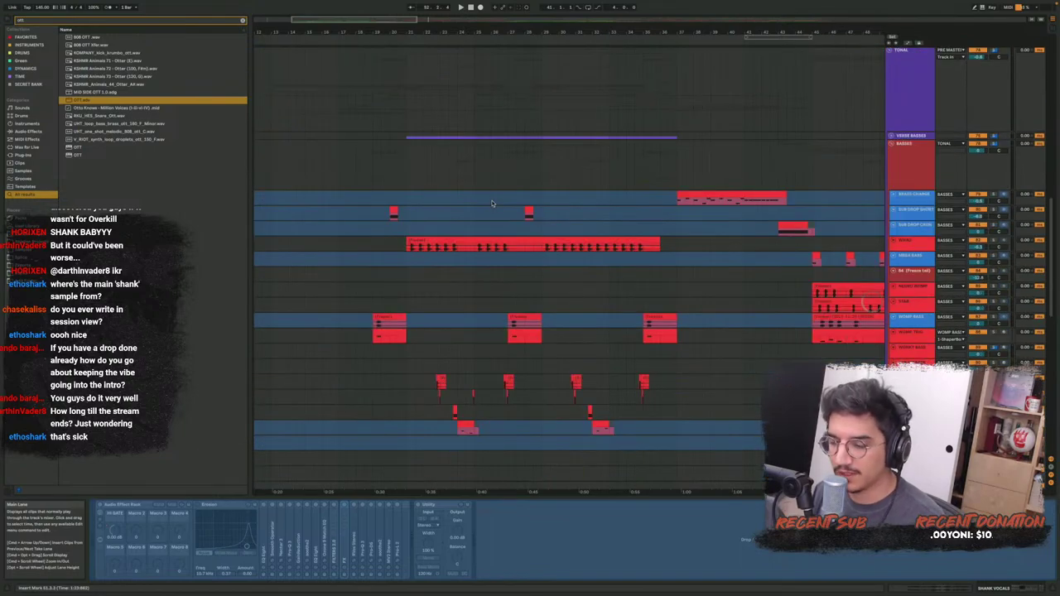
scroll(491, 203, "down", 10)
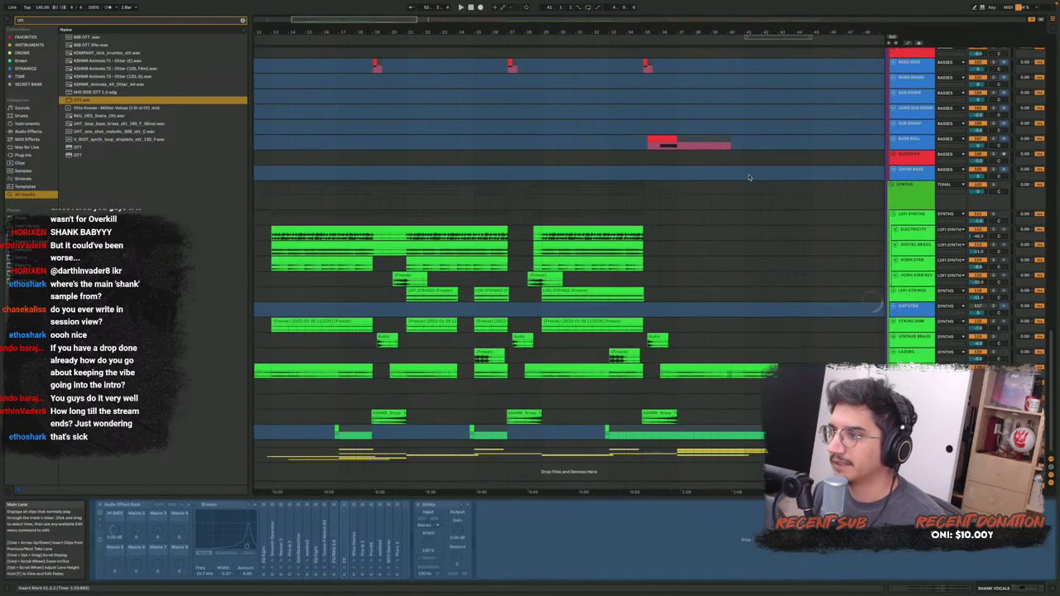
left_click(510, 344)
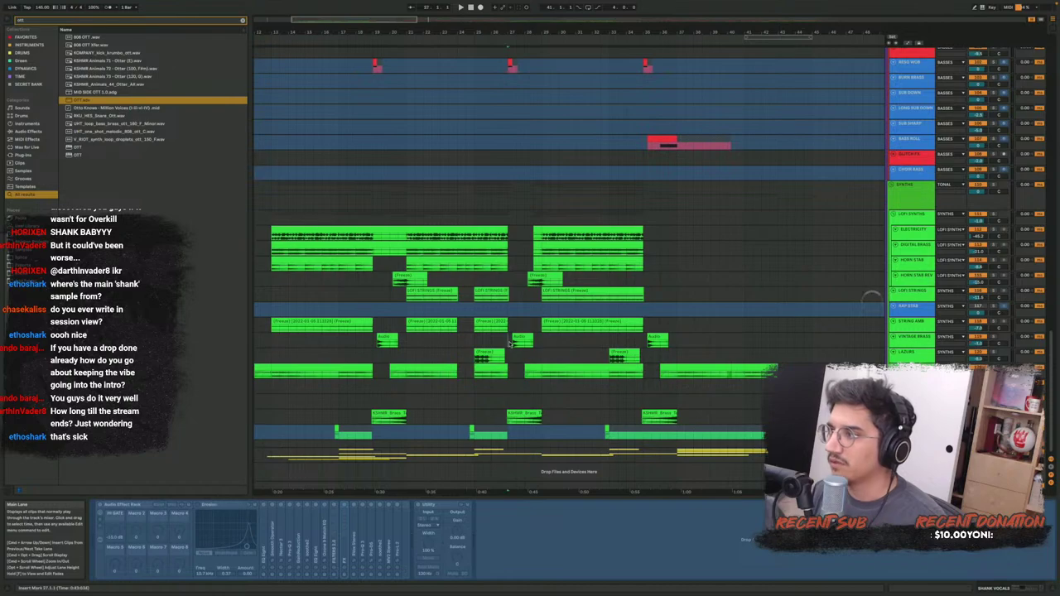
key("s")
Play the soloed VINTAGE BRASS clip from about bar 19 and repeat it
scroll(514, 344, "left", 3)
left_click(458, 344)
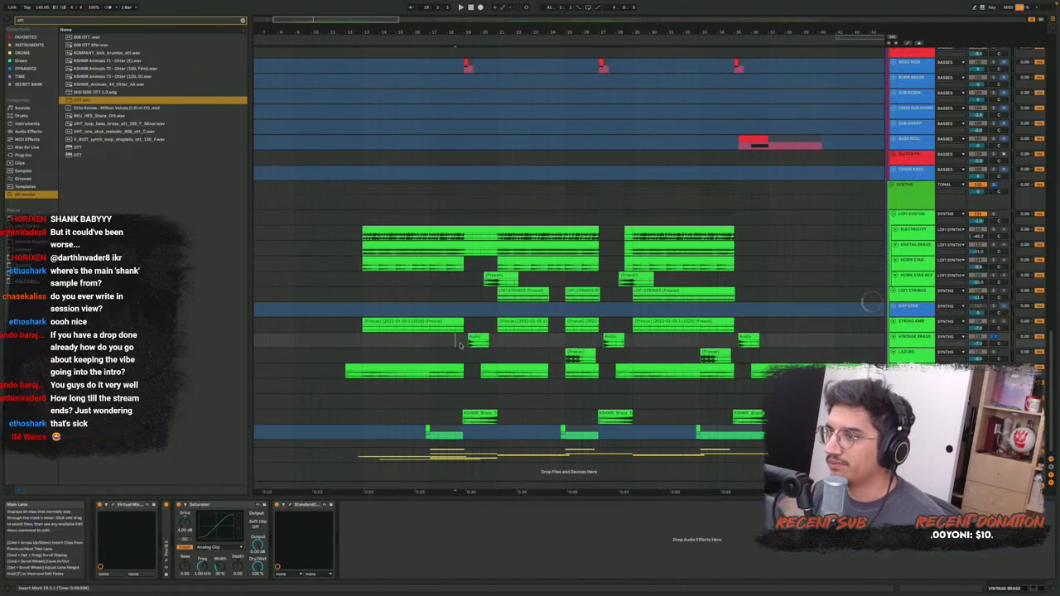
key("space")
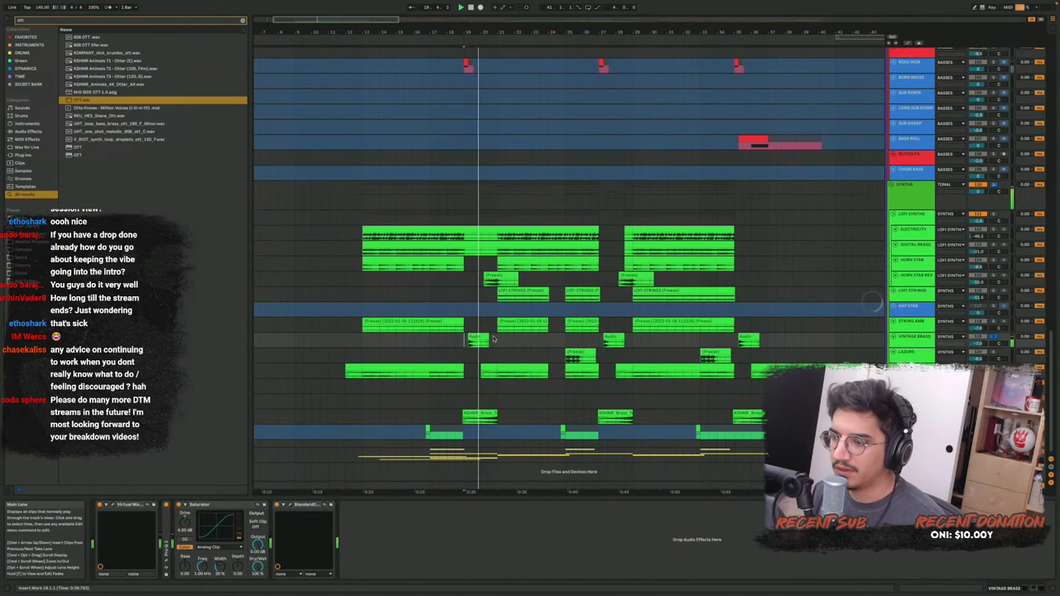
key("space")
key("space")
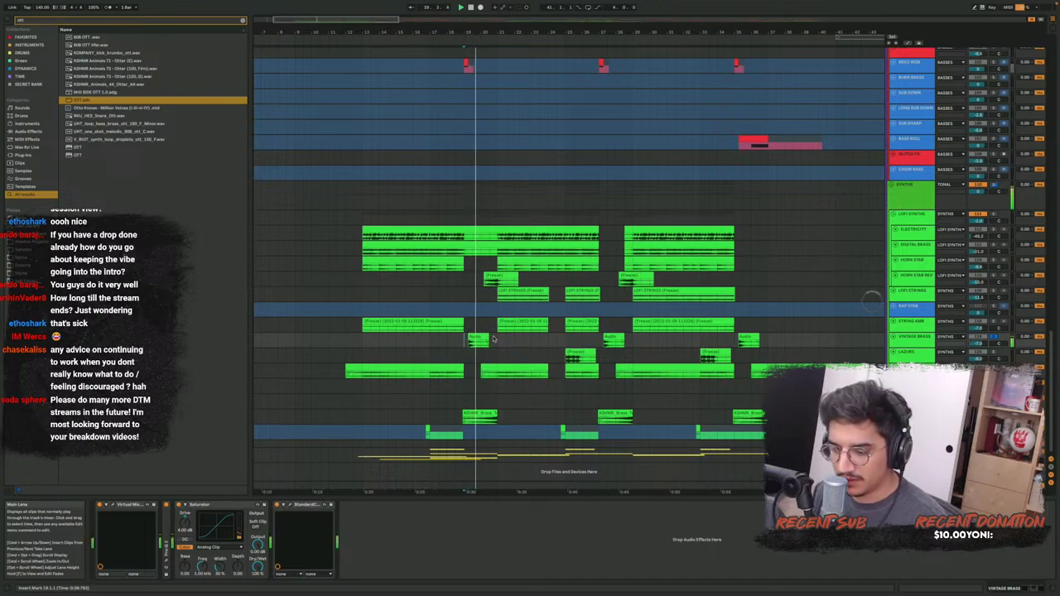
key("space")
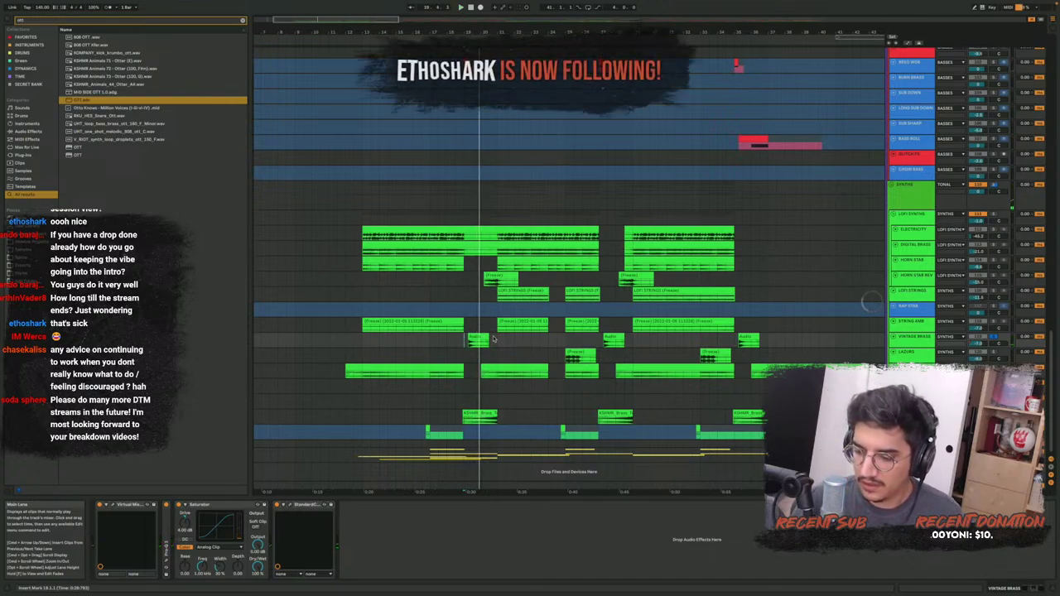
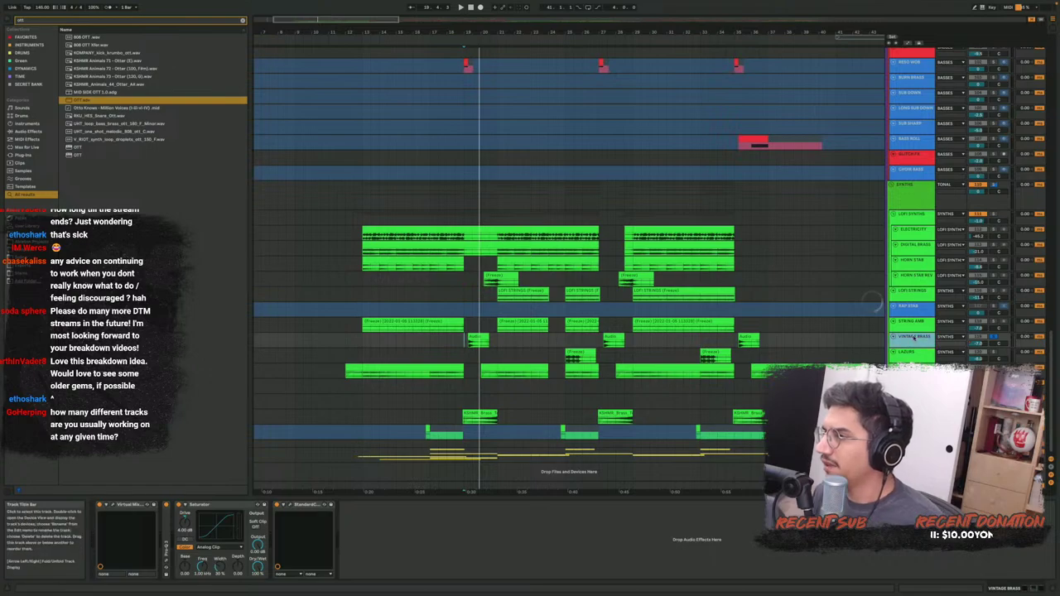
Enlarge the WONKY BASS track in the BASSES group and inspect its clip and devices from about bar 117
scroll(761, 313, "up", 5)
scroll(761, 313, "down", 5)
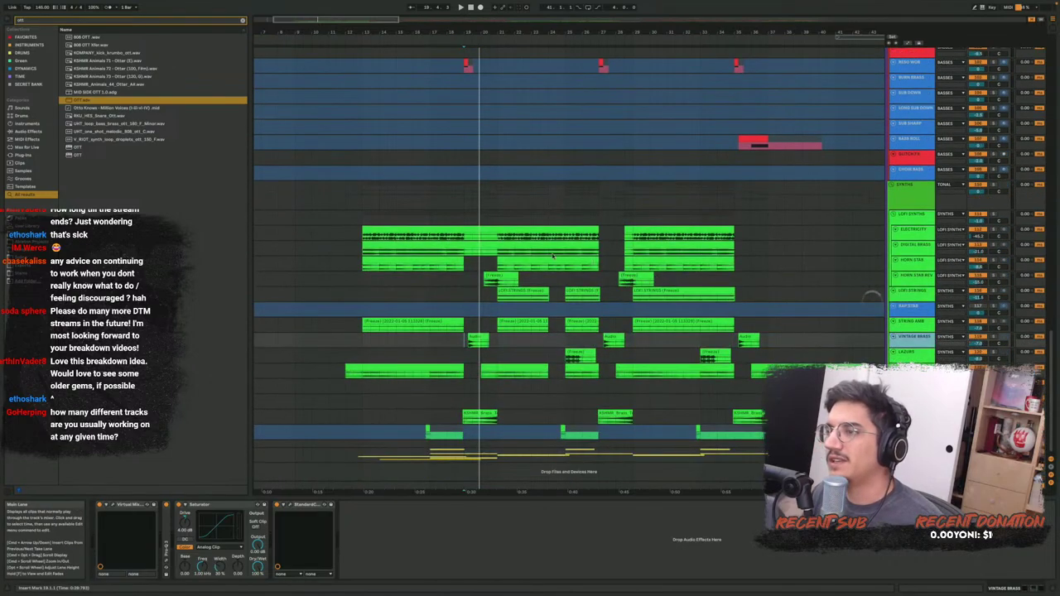
scroll(537, 252, "up", 4)
scroll(578, 232, "right", 5)
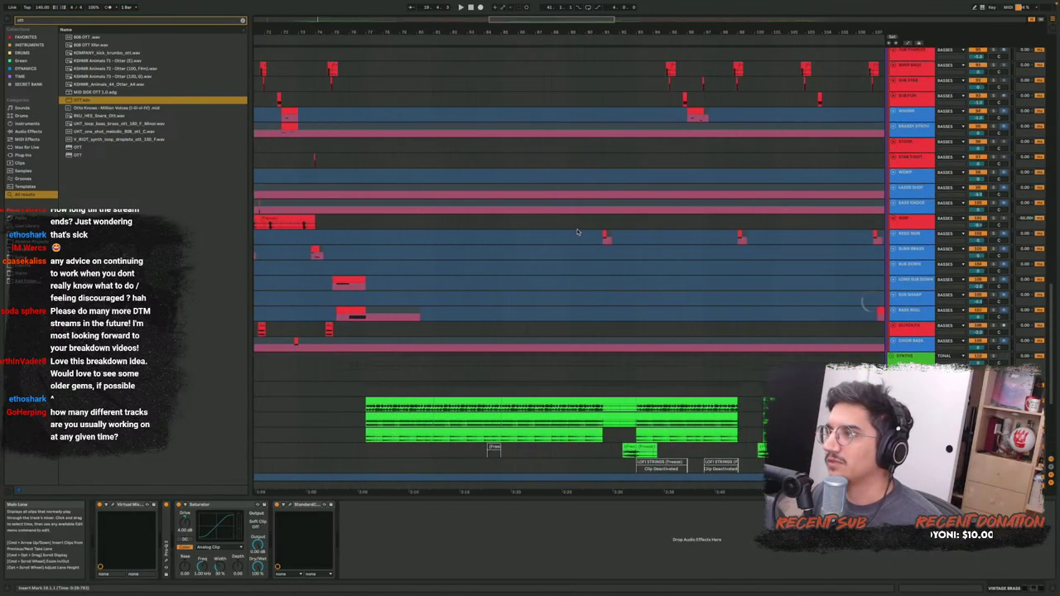
scroll(578, 232, "right", 8)
scroll(577, 232, "up", 5)
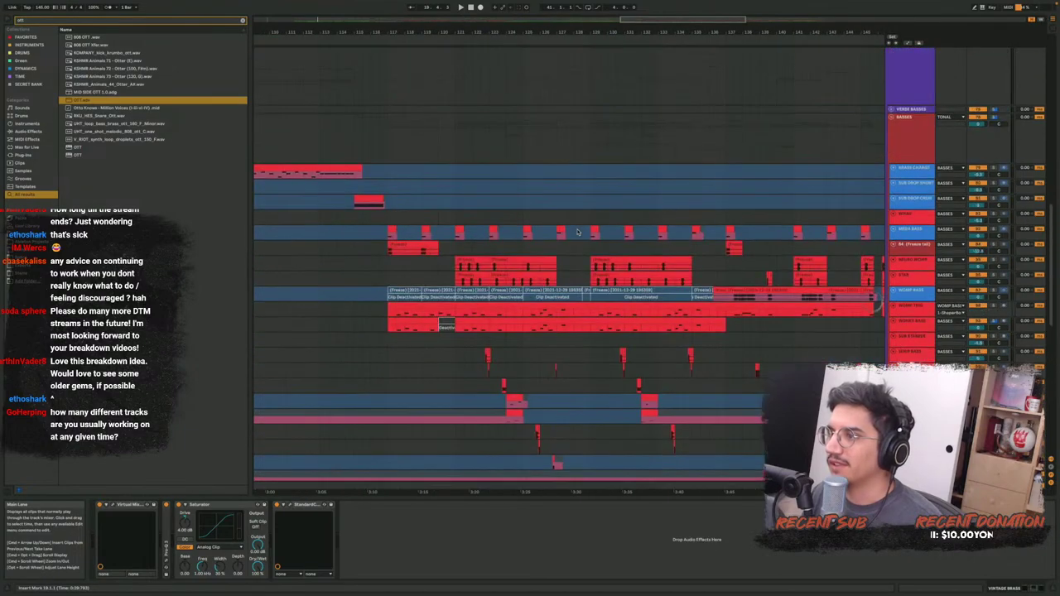
left_click(909, 323)
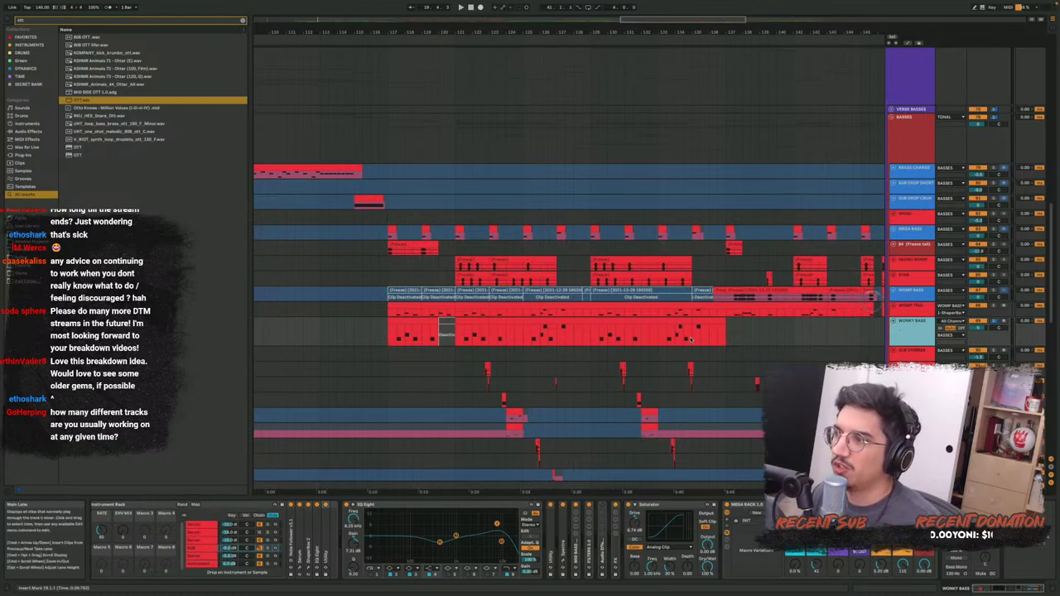
left_click(650, 333)
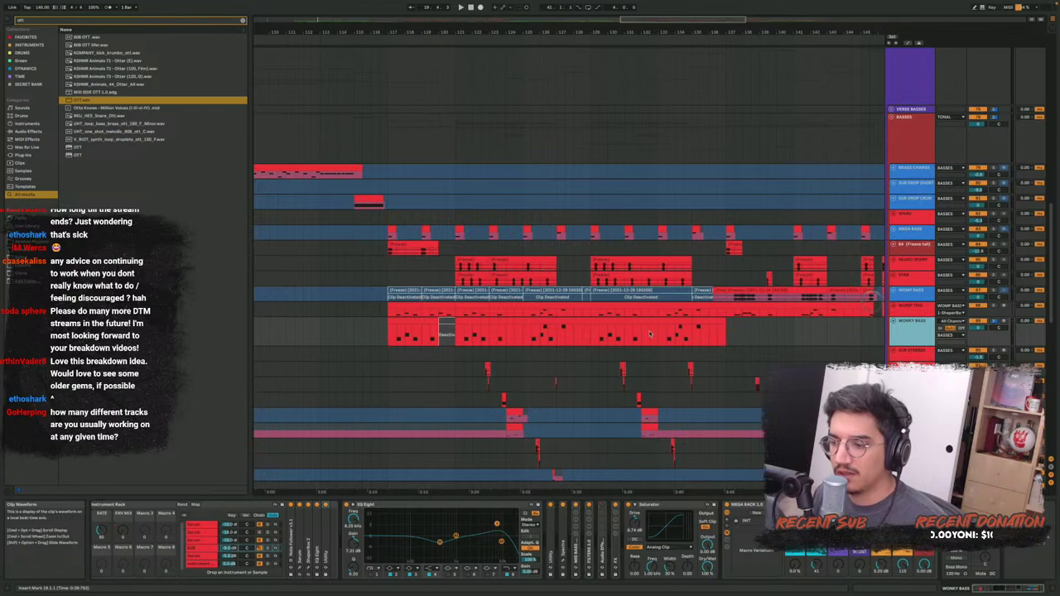
Insert a new audio track below the FX group at the end of the arrangement
scroll(650, 334, "down", 10)
left_click(911, 454)
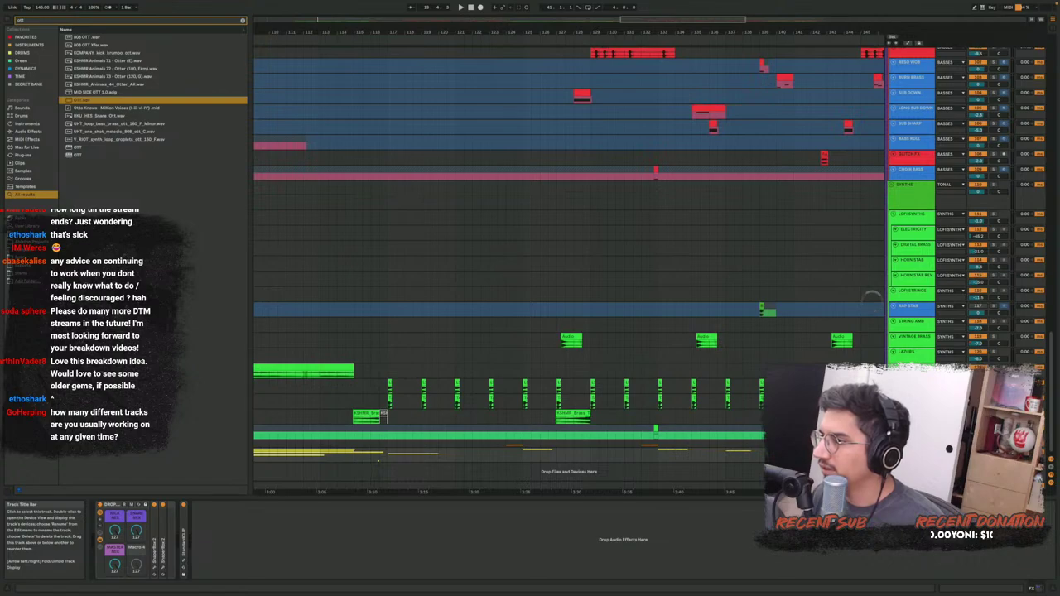
key("ctrl+t")
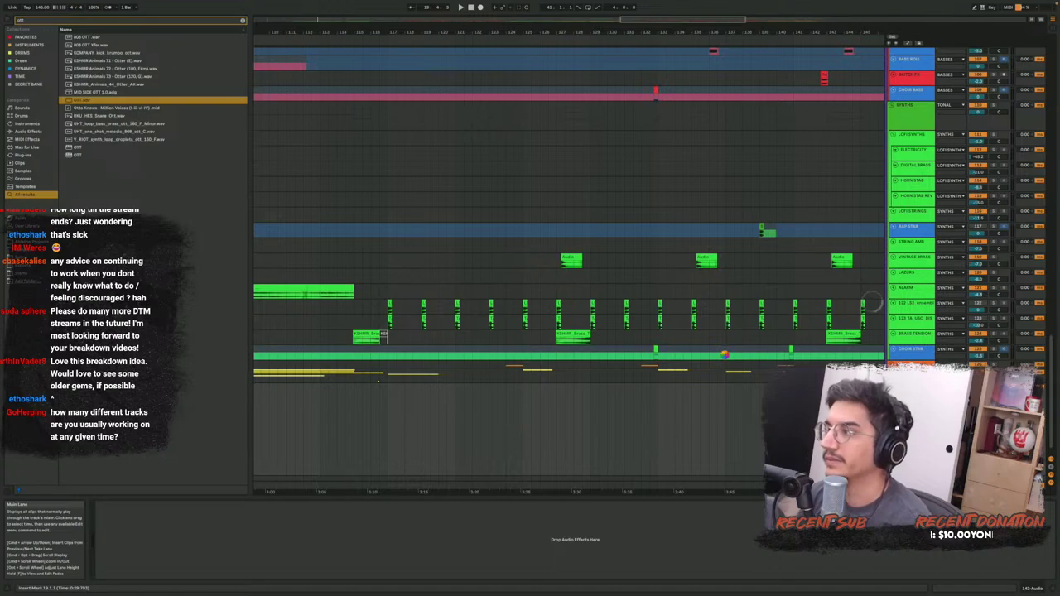
Look over the drum, vocal, bass and synth groups across the whole arrangement, ending at the SYNTHS group
scroll(641, 312, "up", 10)
scroll(641, 312, "down", 5)
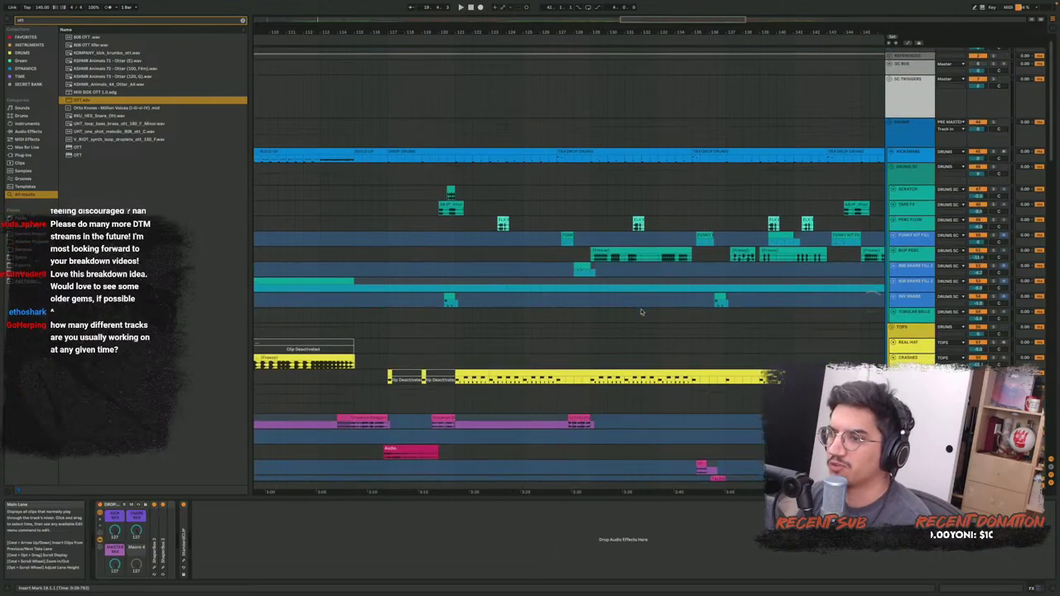
scroll(418, 325, "left", 8)
scroll(418, 325, "left", 8)
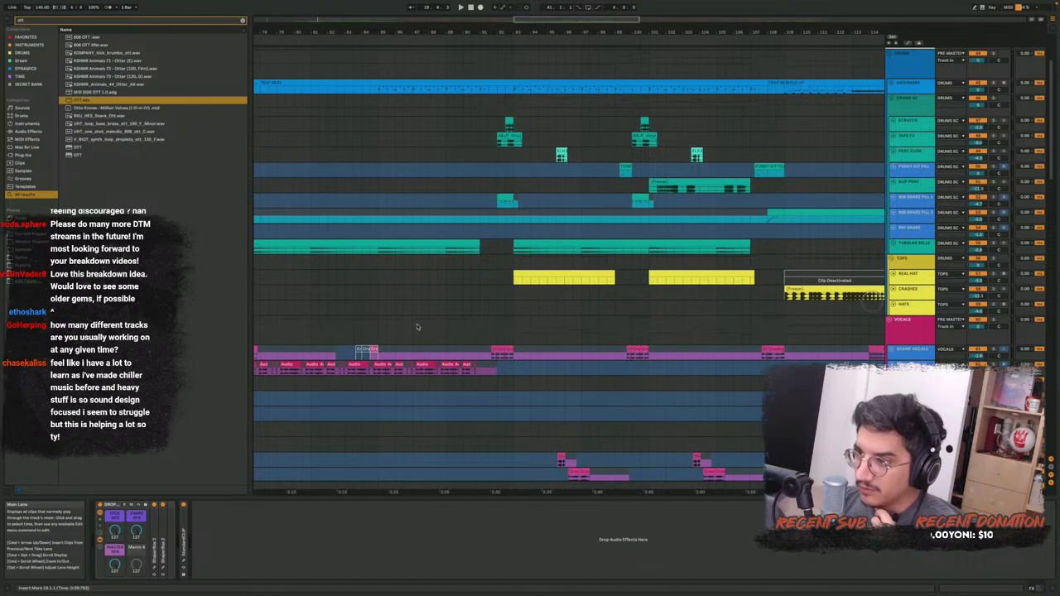
scroll(418, 327, "left", 5)
scroll(415, 325, "down", 10)
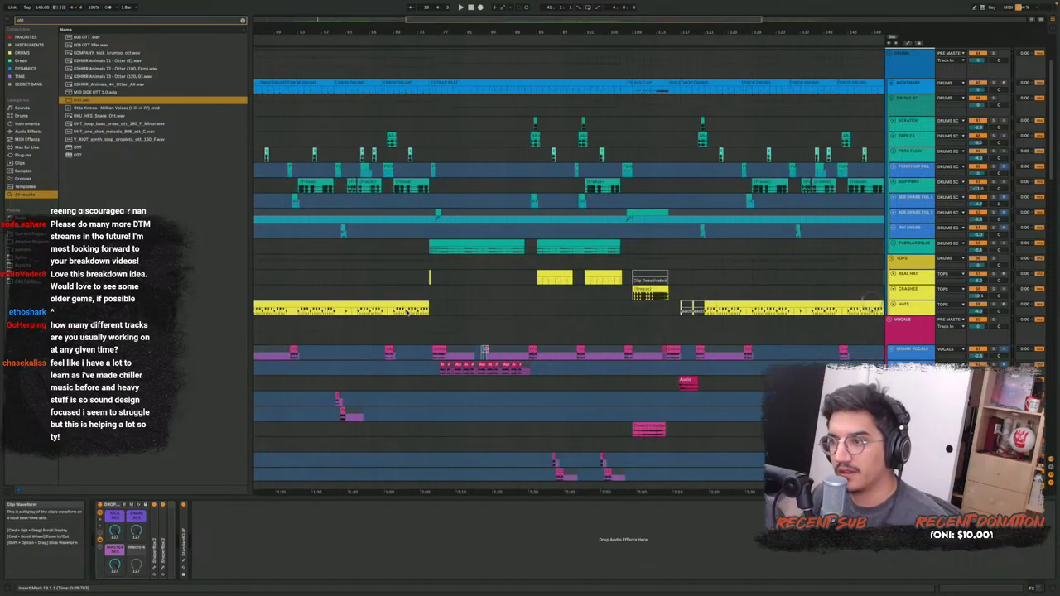
scroll(405, 324, "down", 3)
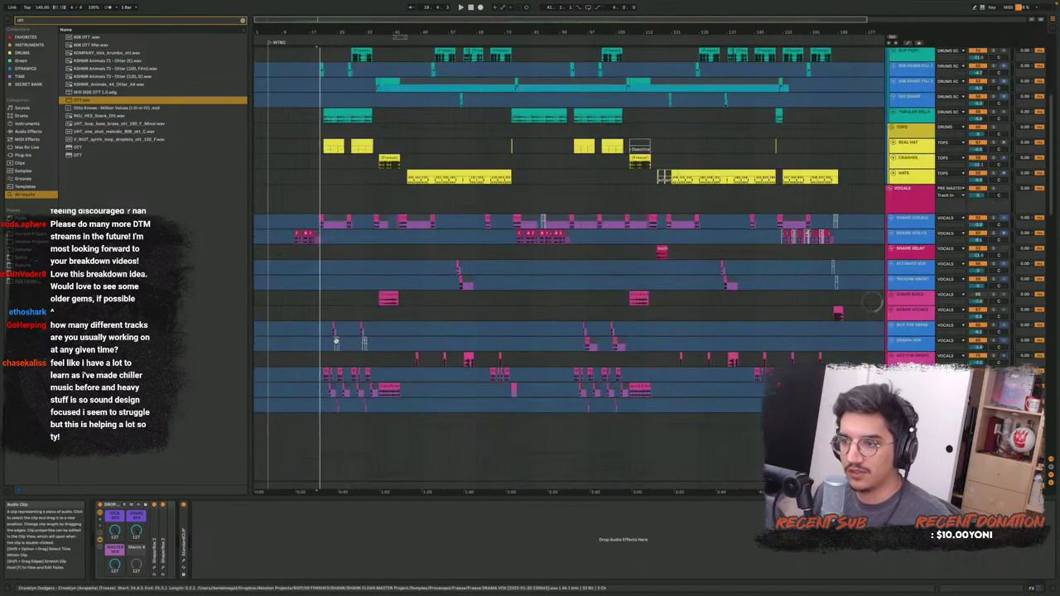
scroll(333, 323, "up", 3)
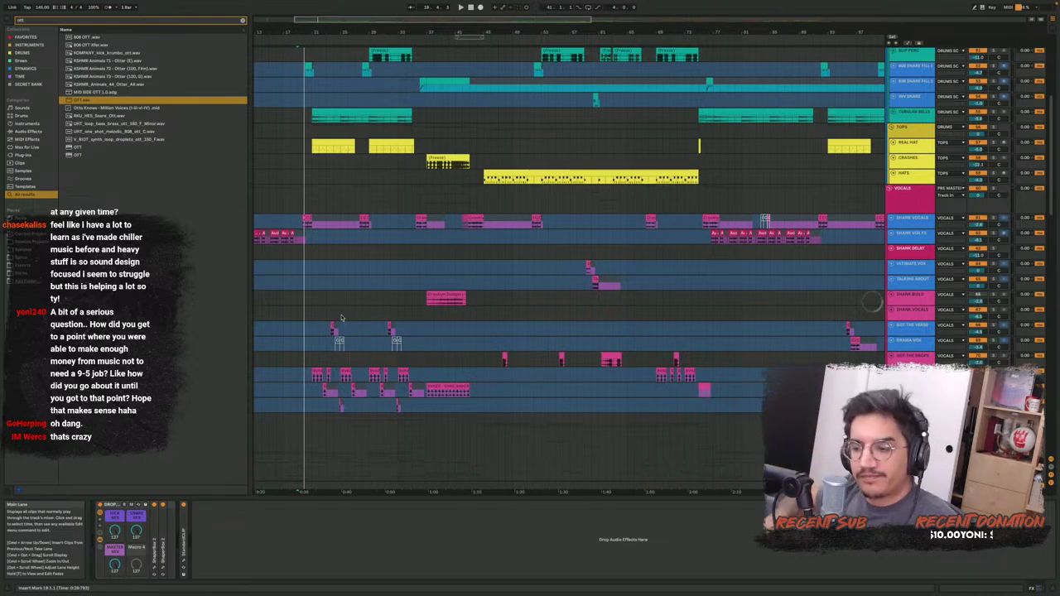
scroll(428, 259, "down", 6)
scroll(428, 258, "down", 10)
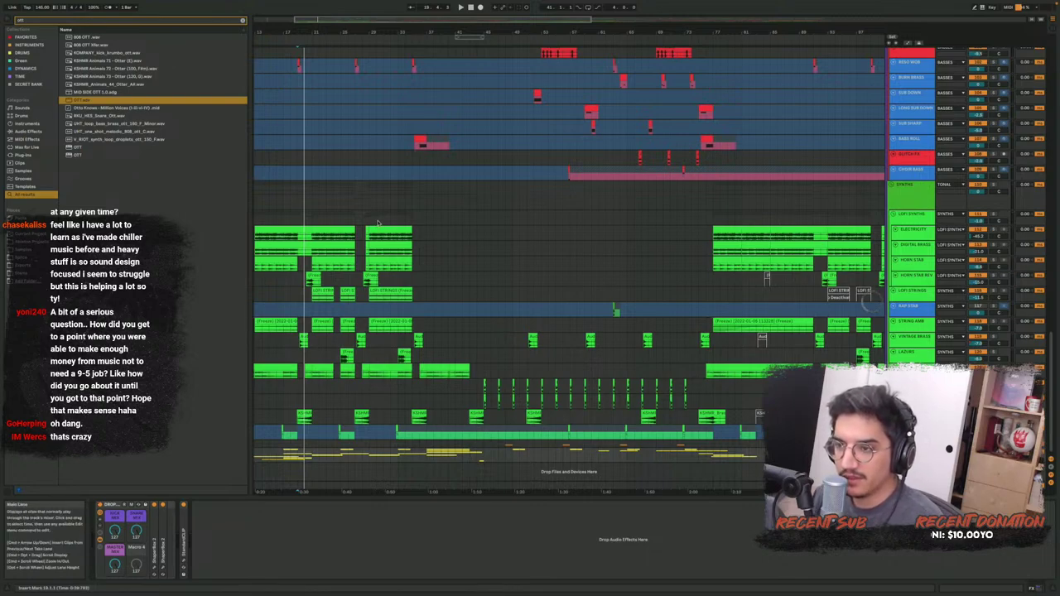
scroll(377, 222, "left", 5)
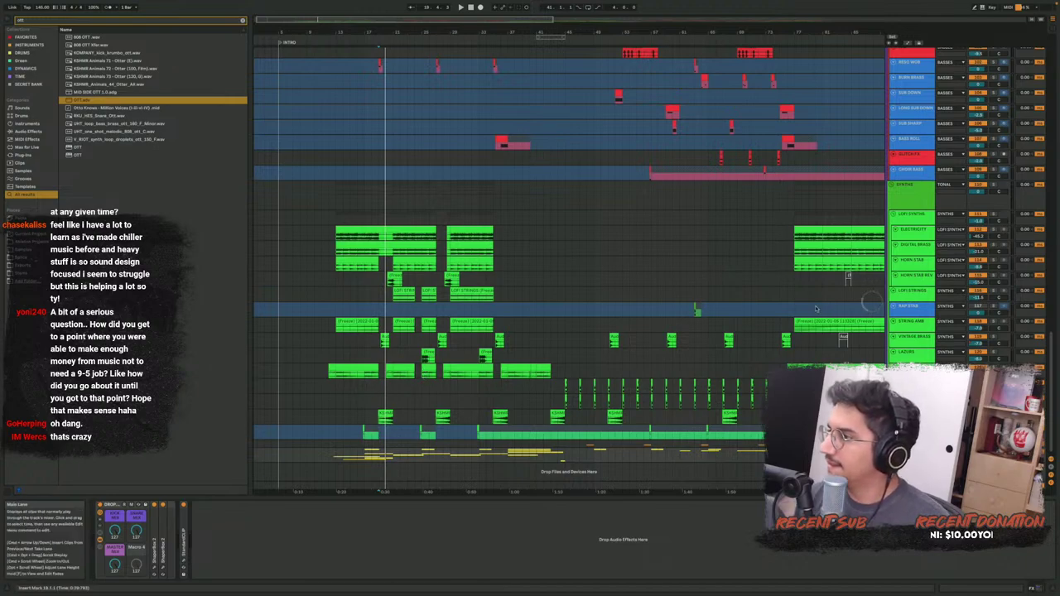
Enlarge the VINTAGE BRASS track and play its soloed clip near bar 27
left_click(925, 341)
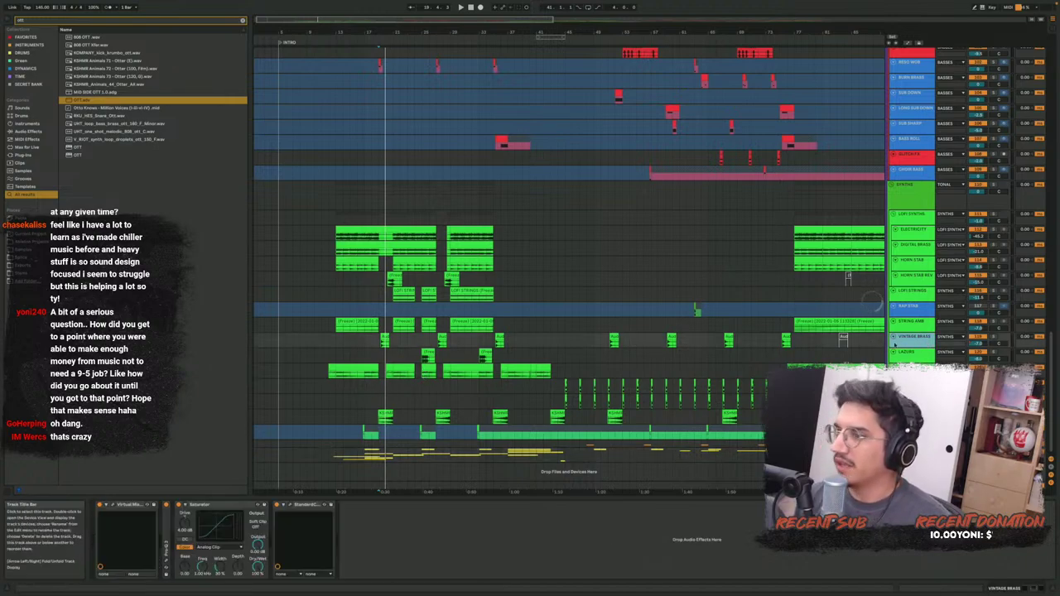
left_click_drag(895, 344, 895, 367)
scroll(411, 341, "up", 5)
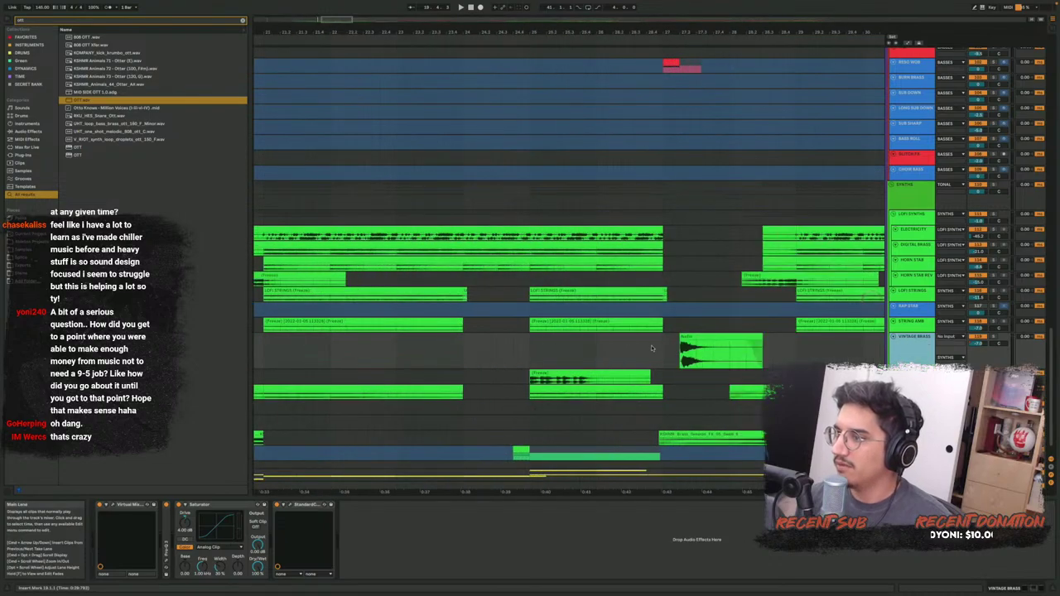
left_click(678, 352)
key("space")
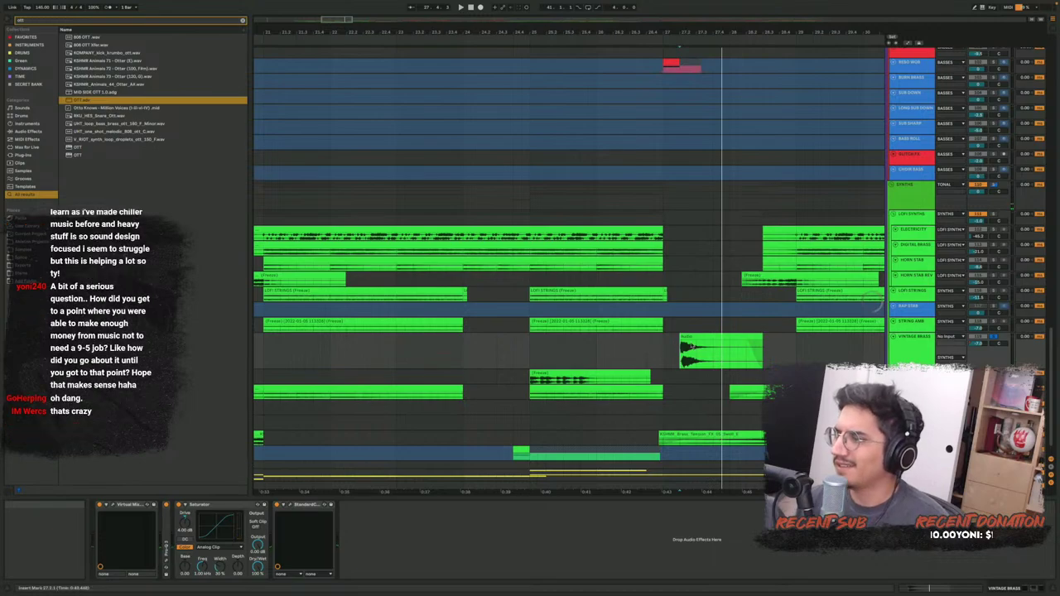
key("space")
left_click(672, 356)
Search the sample browser for "kshmr brass stab"
key("super+f")
type("ks")
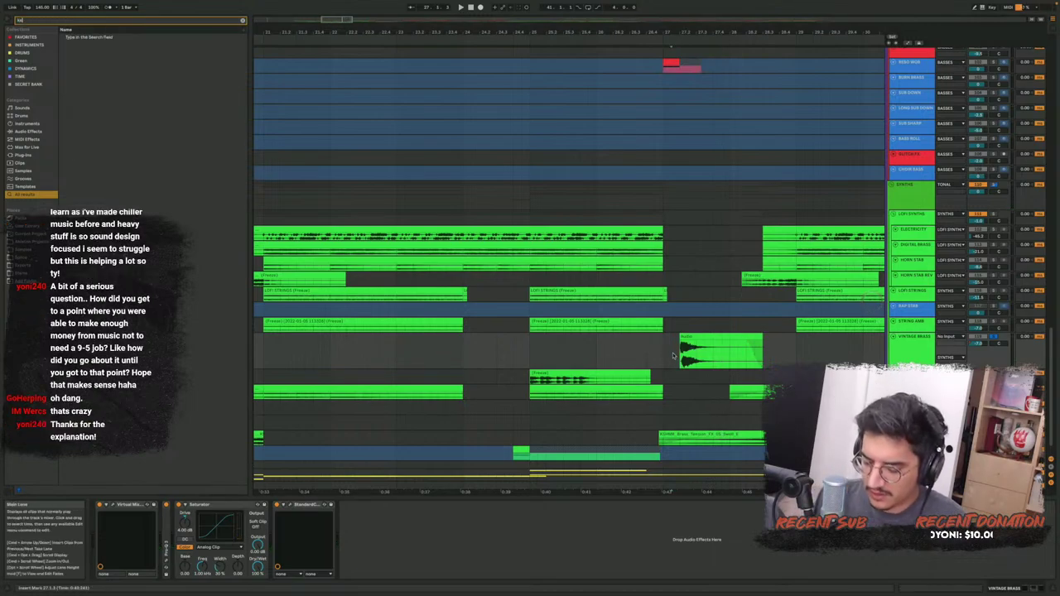
type("hmr brass stab")
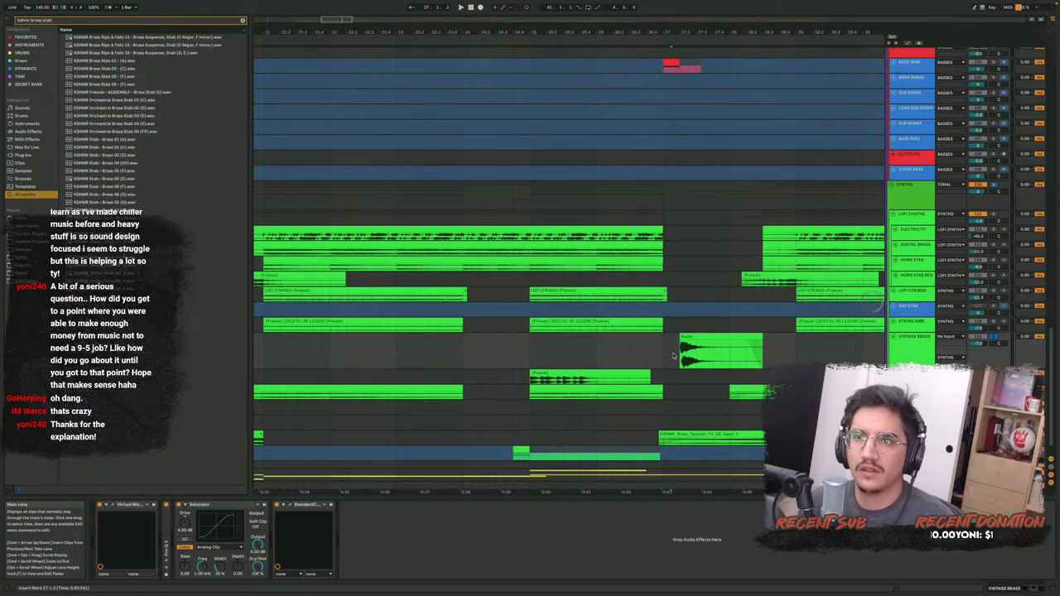
Preview the KSHMR Brass Stab samples from 04 - (F) up to 01 - (A) and back to 03 - (F)
left_click(128, 84)
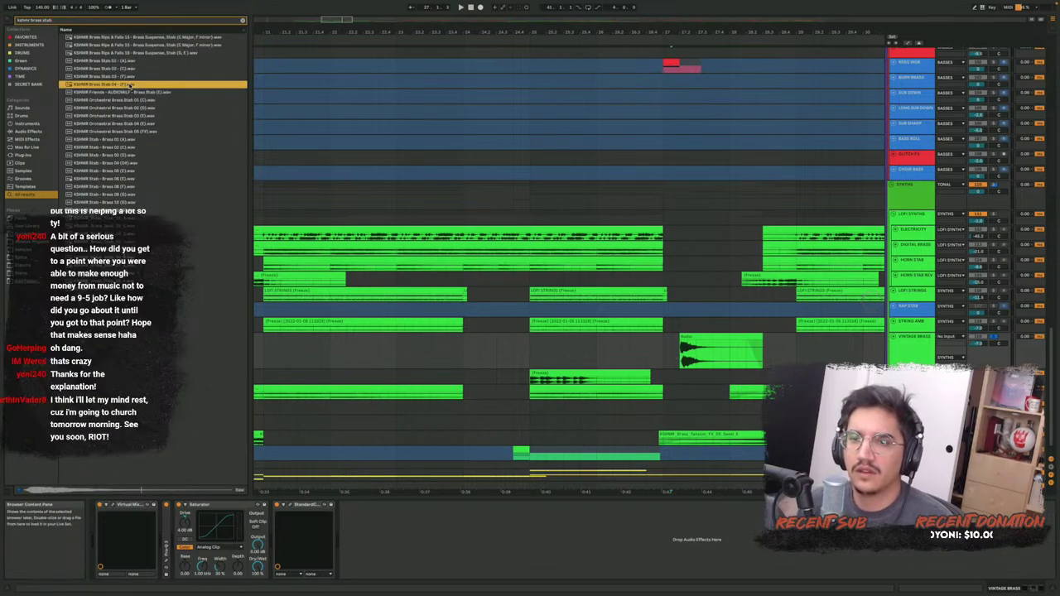
key("Up")
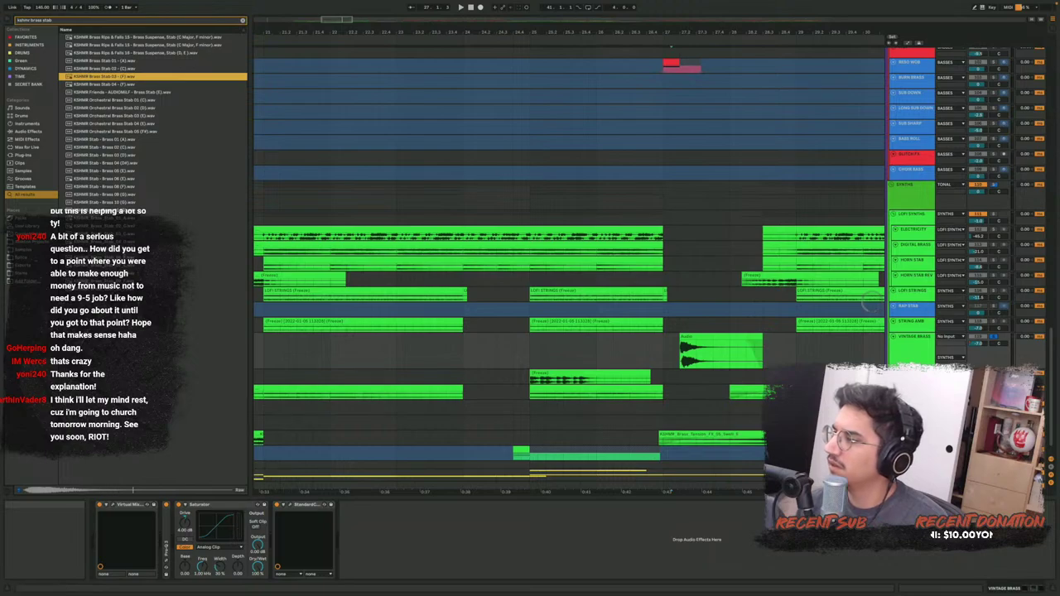
key("Up")
key("Up")
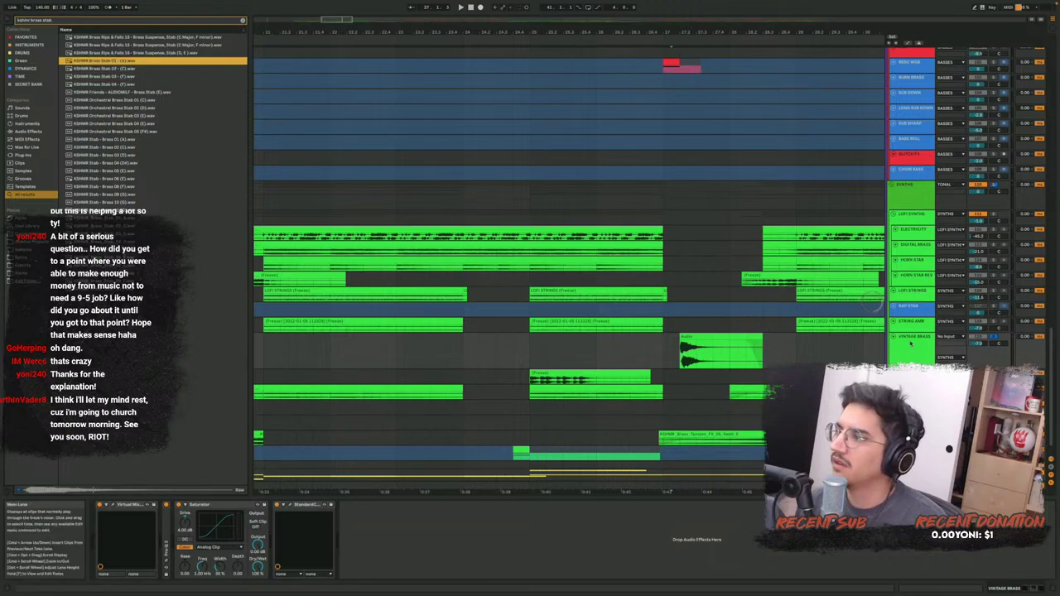
key("Down")
key("Down")
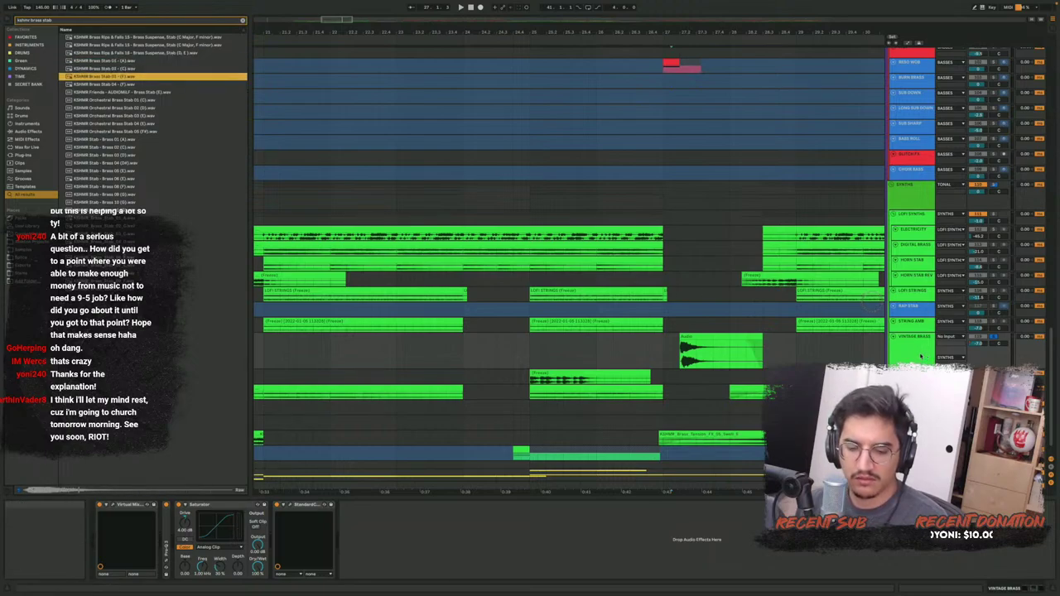
Insert an audio track below VINTAGE BRASS and audition KSHMR Brass Stab 04 - (F) on it from bar 27
left_click(921, 356)
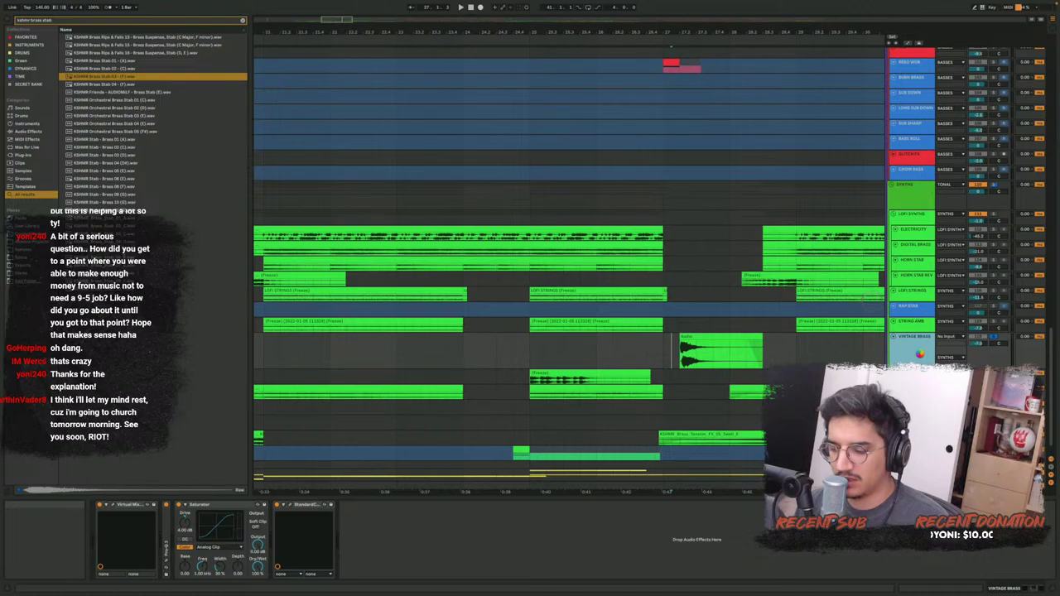
key("ctrl+t")
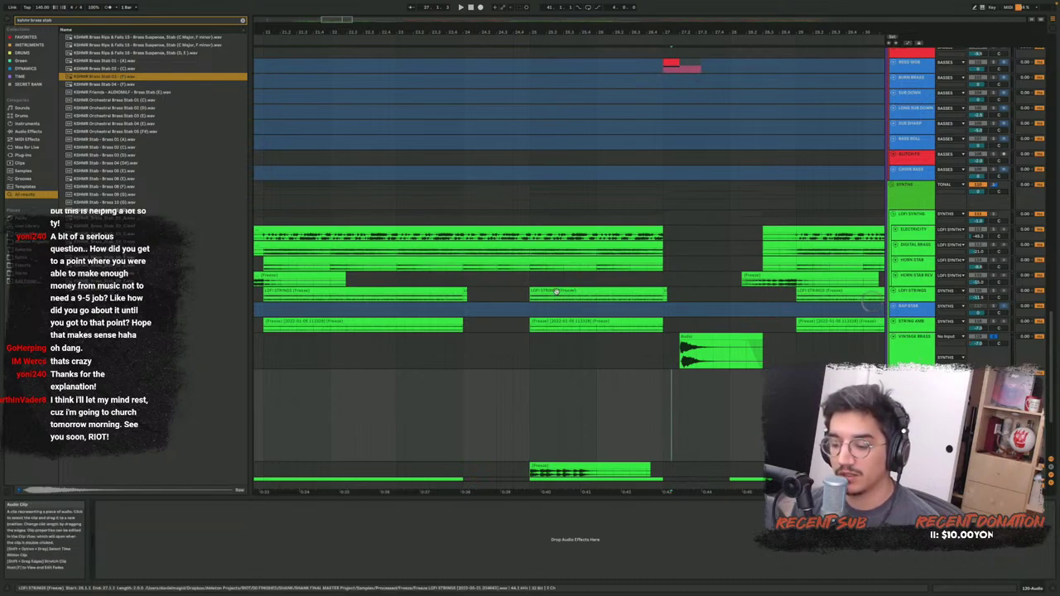
left_click(116, 84)
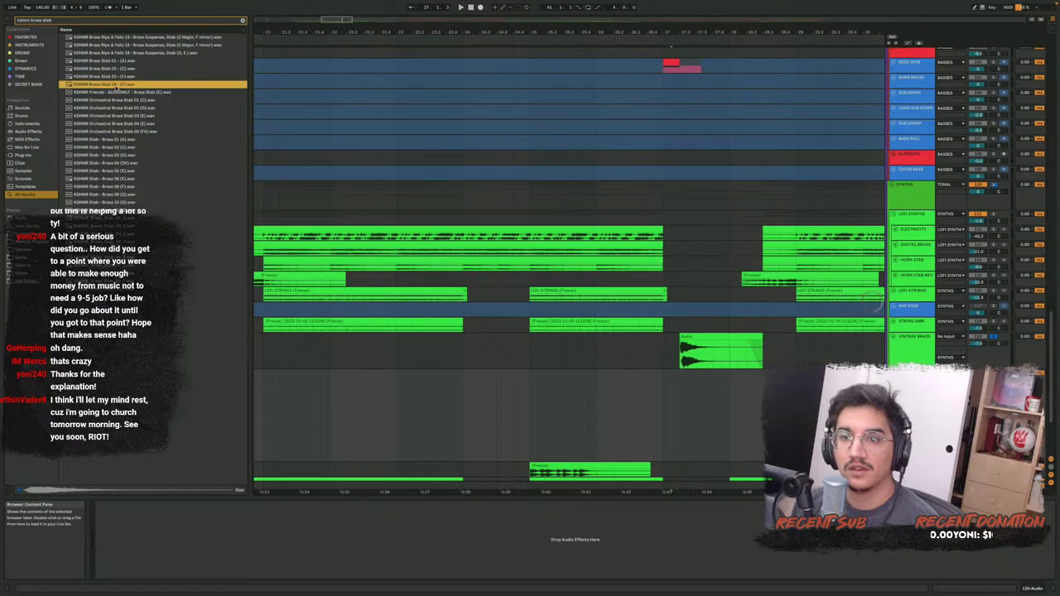
left_click_drag(116, 85, 663, 419)
key("space")
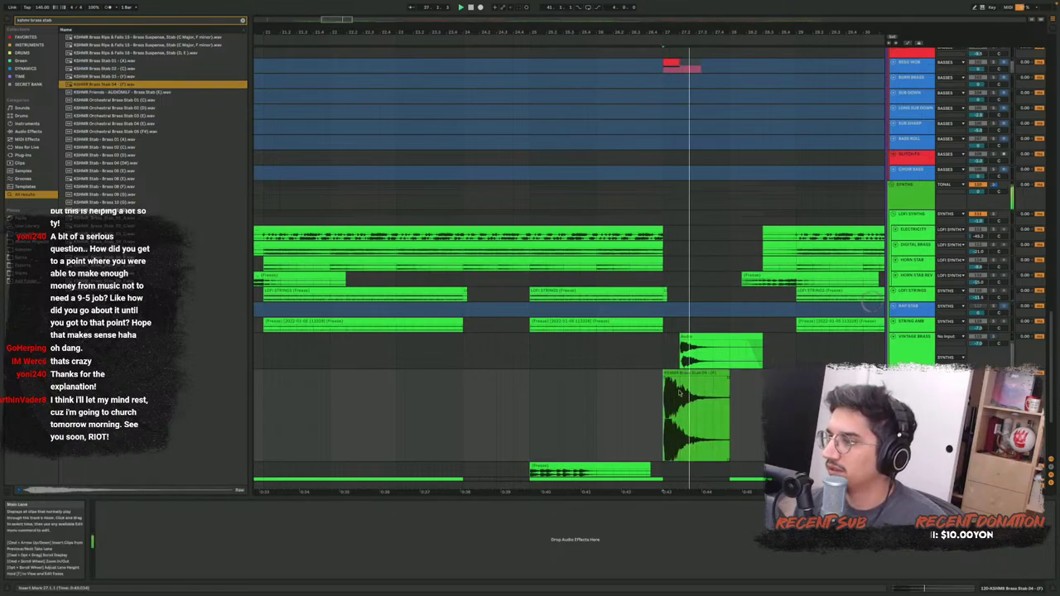
Replace the test clip at bar 27 with KSHMR Brass Stab 03 - (F) and with 01 - (A), playing each
left_click_drag(113, 77, 662, 425)
left_click(667, 418)
key("space")
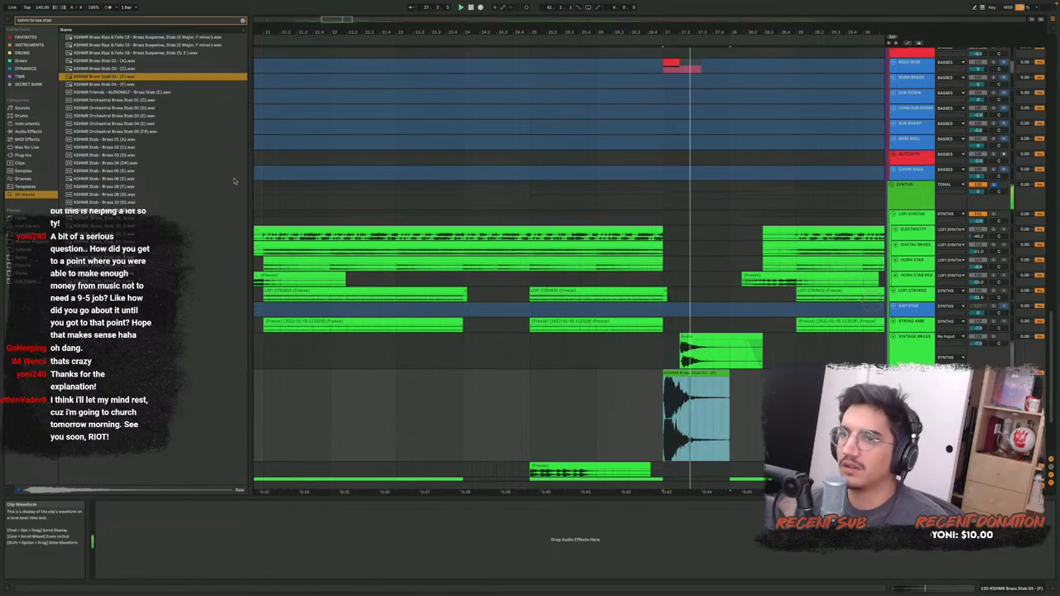
left_click_drag(94, 61, 664, 437)
left_click(665, 438)
key("space")
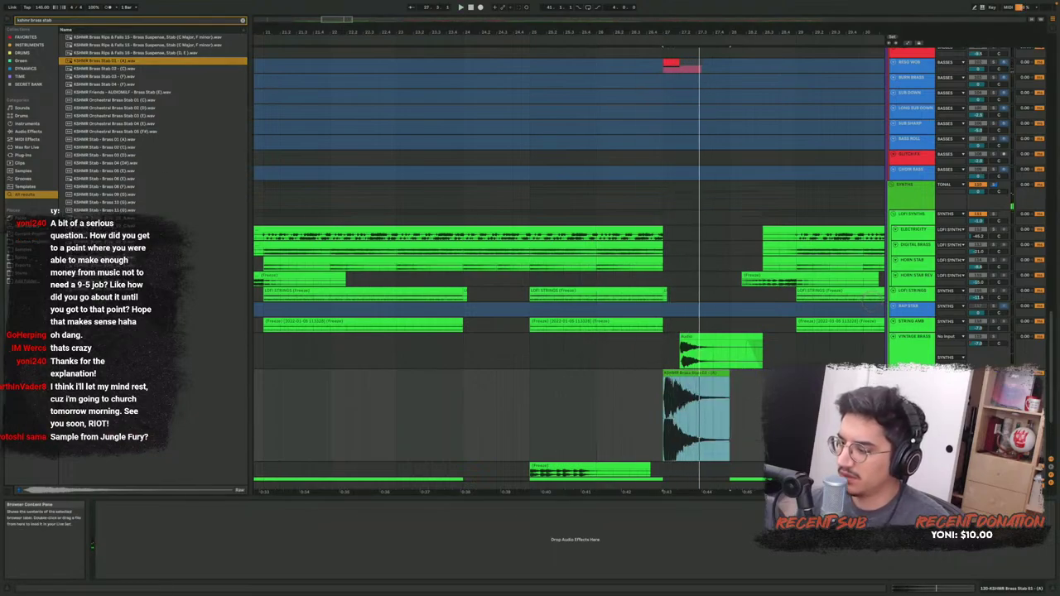
Preview more brass stab samples further down the search results and select the range around the test clip
left_click(112, 226)
left_click(112, 273)
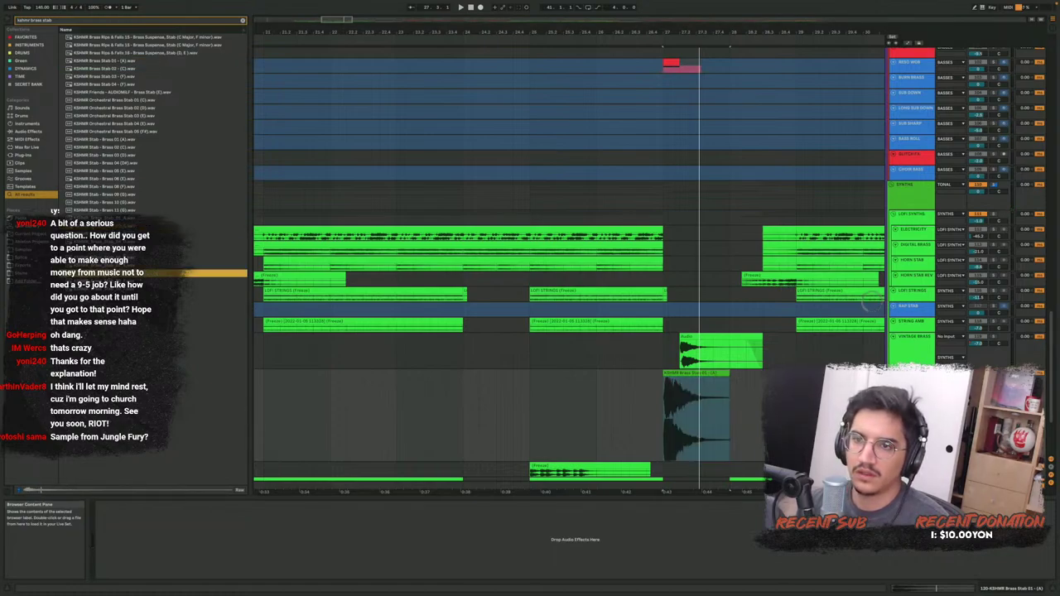
left_click(112, 290)
left_click_drag(571, 421, 764, 422)
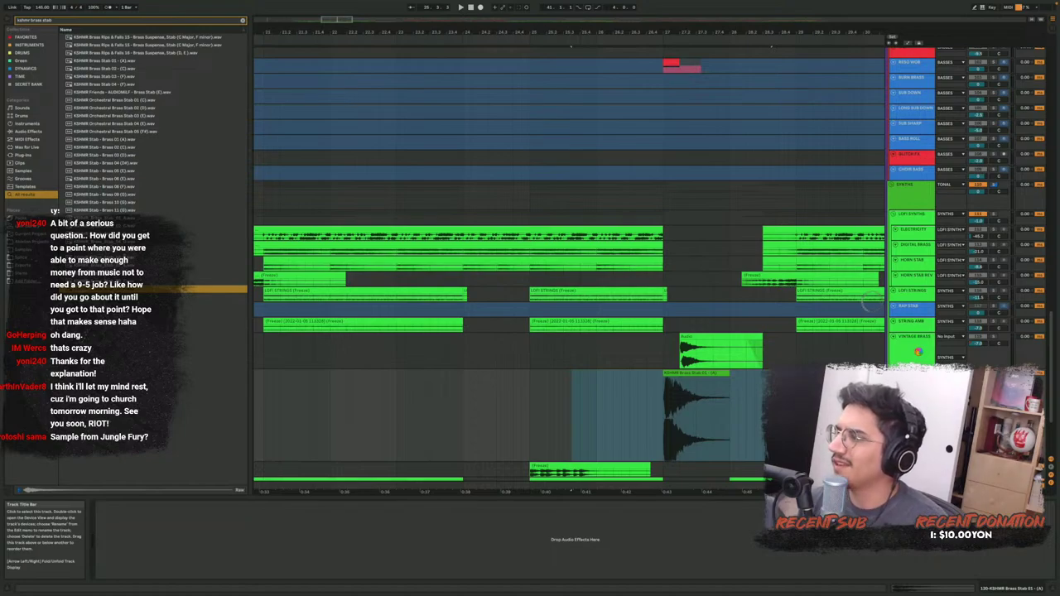
Play the VINTAGE BRASS clip soloed near bar 27 and open the track's Virtual Mix Rack plug-in
left_click(919, 355)
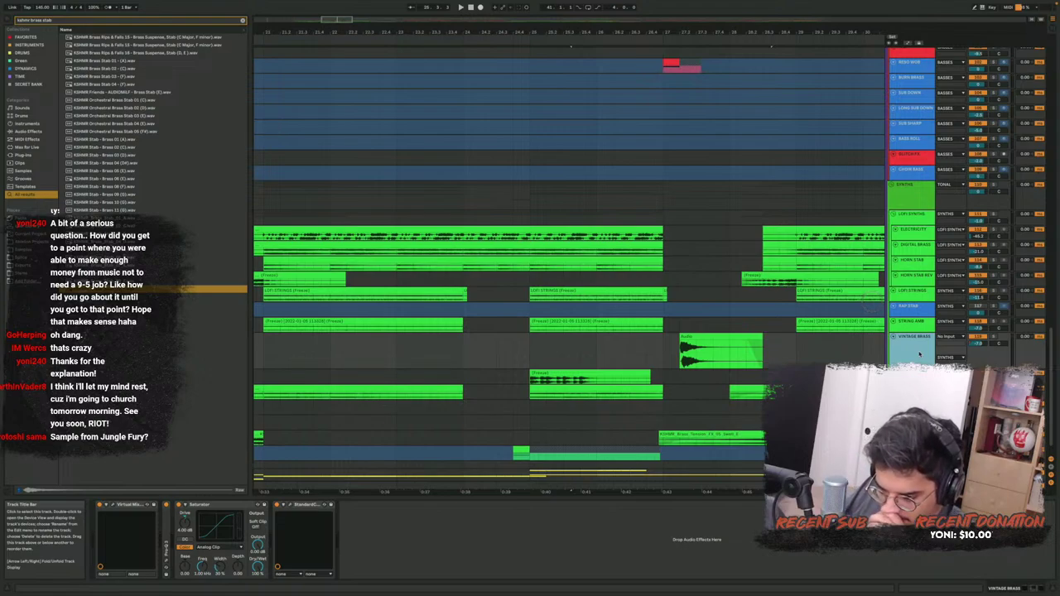
key("s")
key("space")
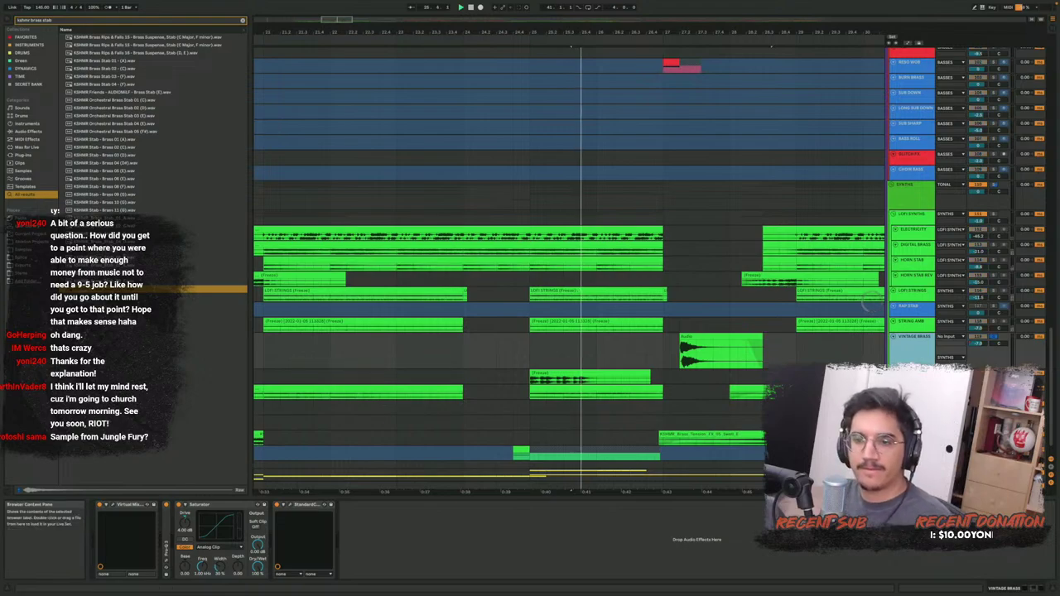
key("space")
left_click(680, 355)
key("space")
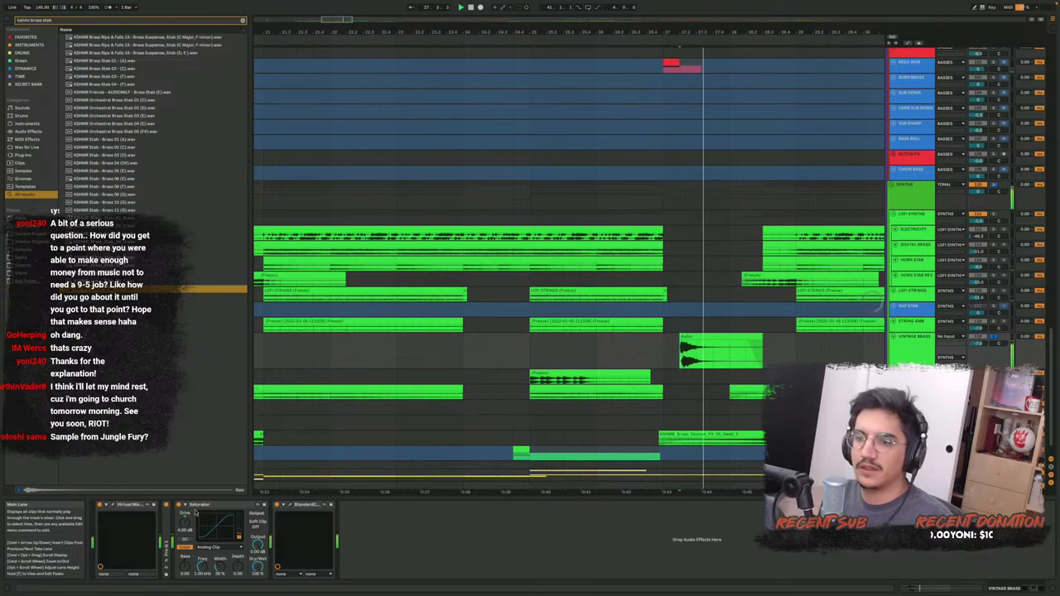
left_click(113, 506)
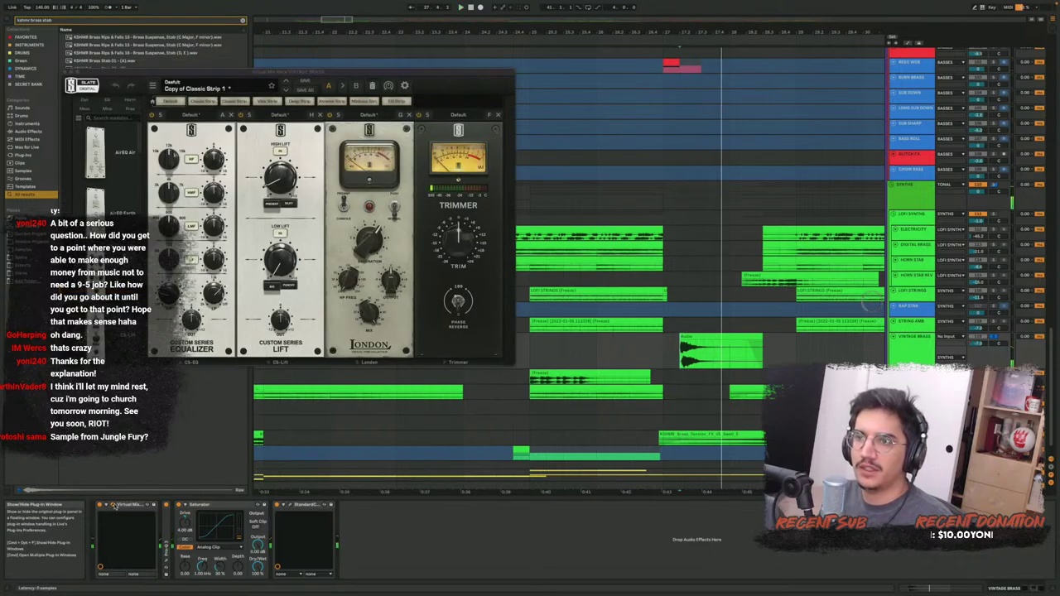
Close the Virtual Mix Rack and inspect the Pro-Q 3 equalizer and StandardCLIP clipper windows on VINTAGE BRASS, closing each one
left_click(114, 505)
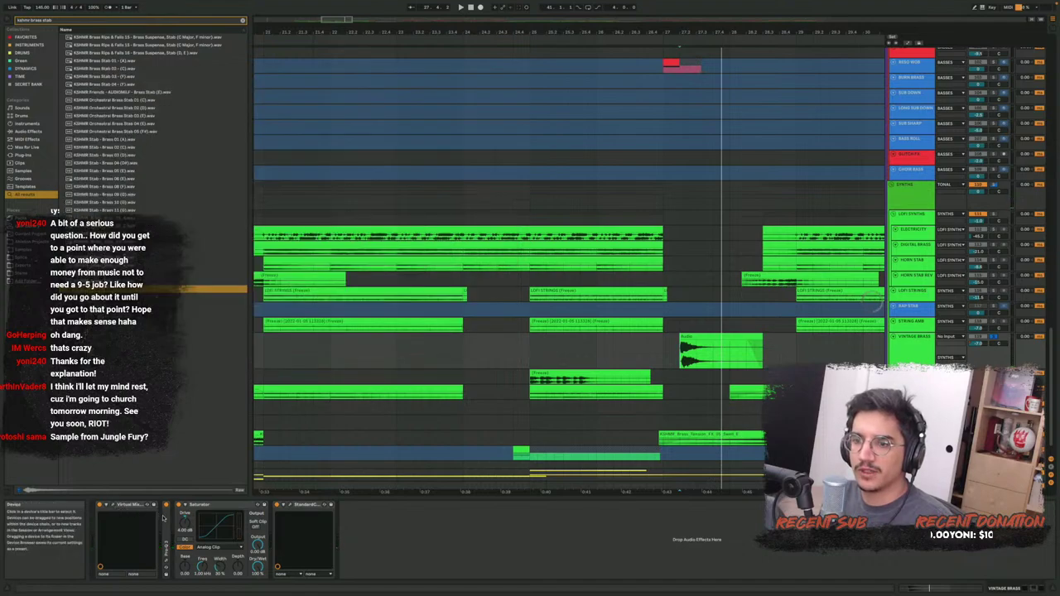
left_click(166, 561)
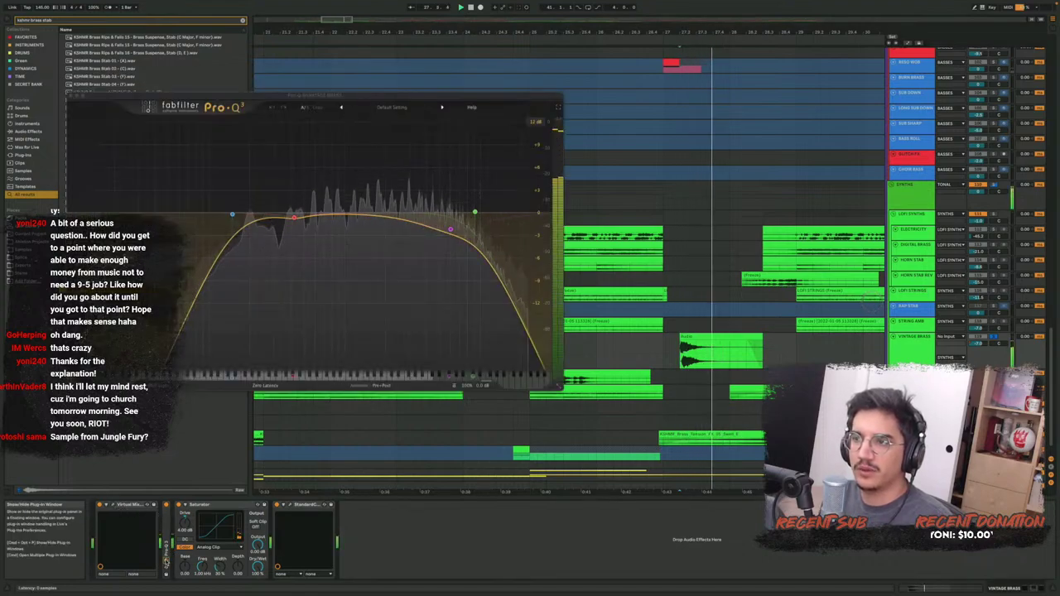
left_click(165, 561)
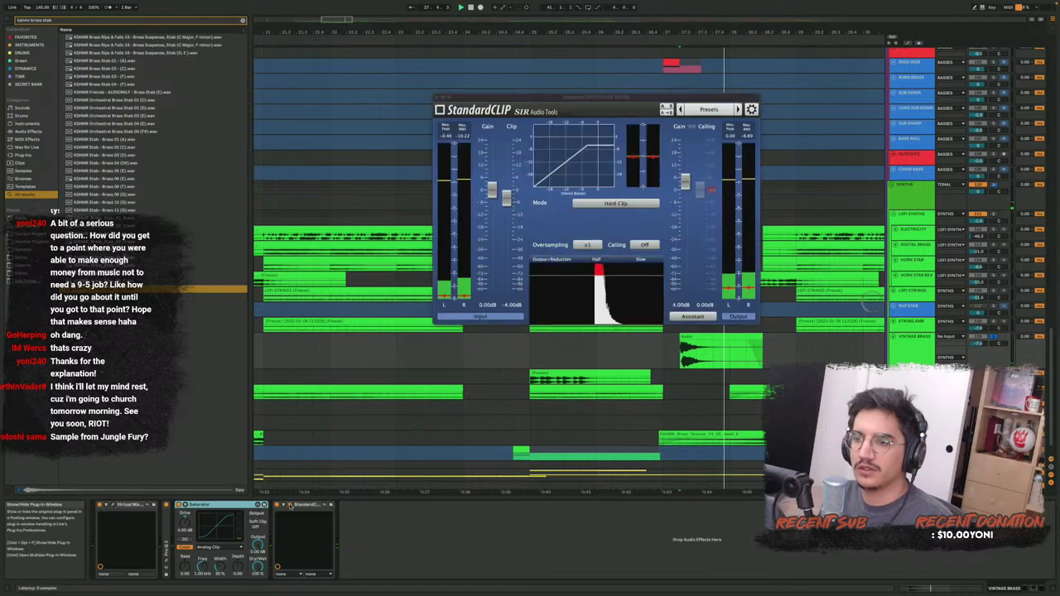
left_click(288, 506)
left_click(289, 505)
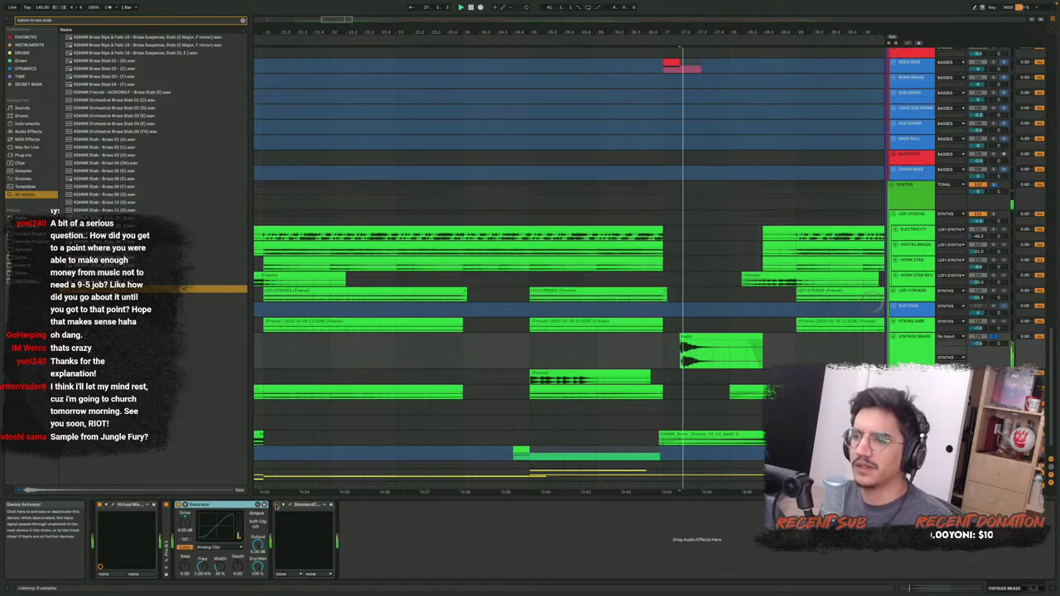
Replay the VINTAGE BRASS stab at bar 27, and play it once more starting from bar 26
key("space")
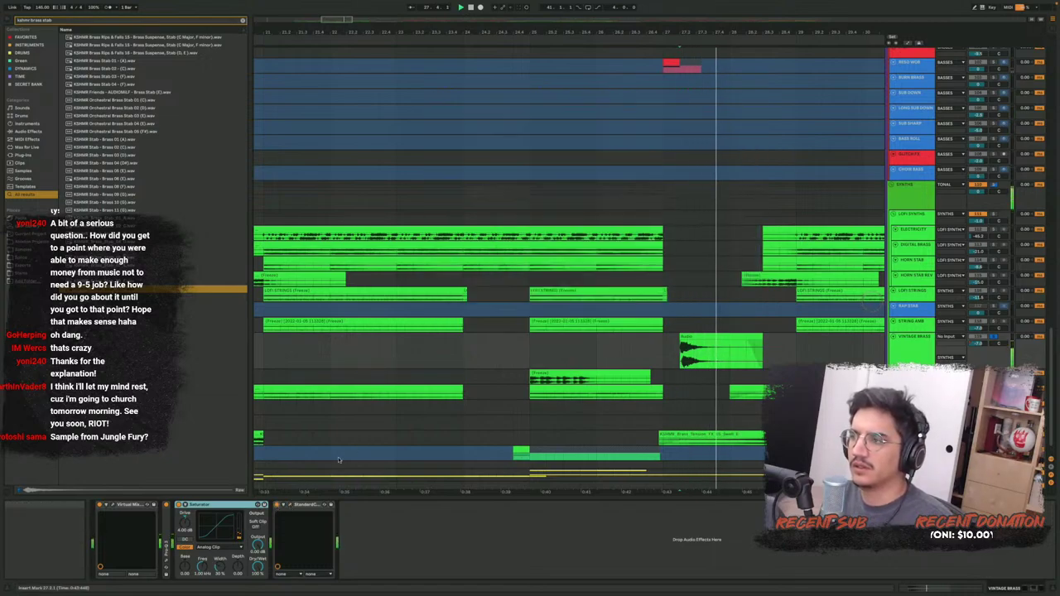
key("space")
left_click(604, 352)
key("space")
key("space")
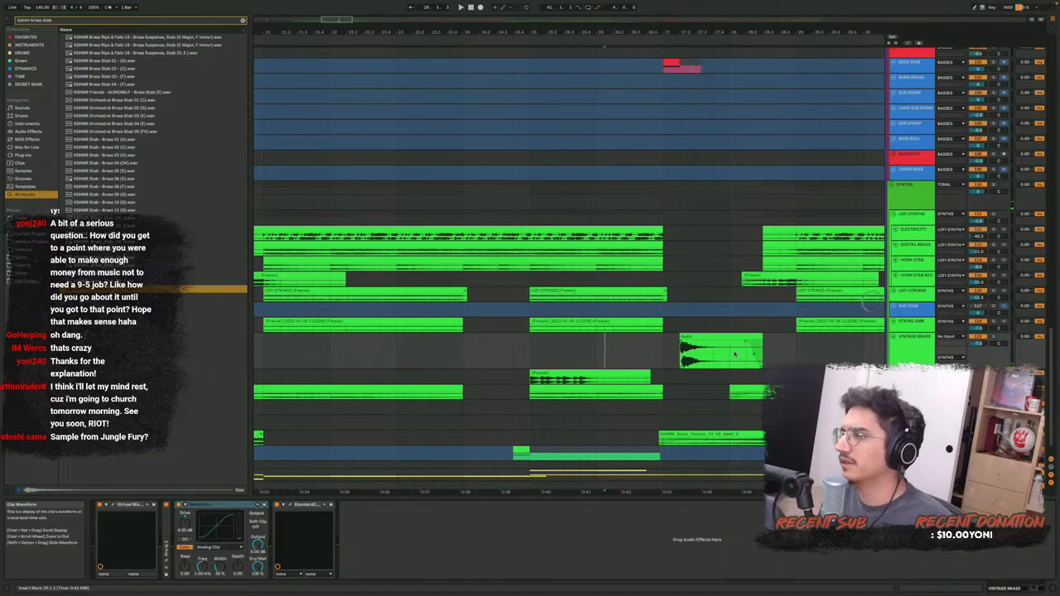
scroll(669, 356, "down", 2)
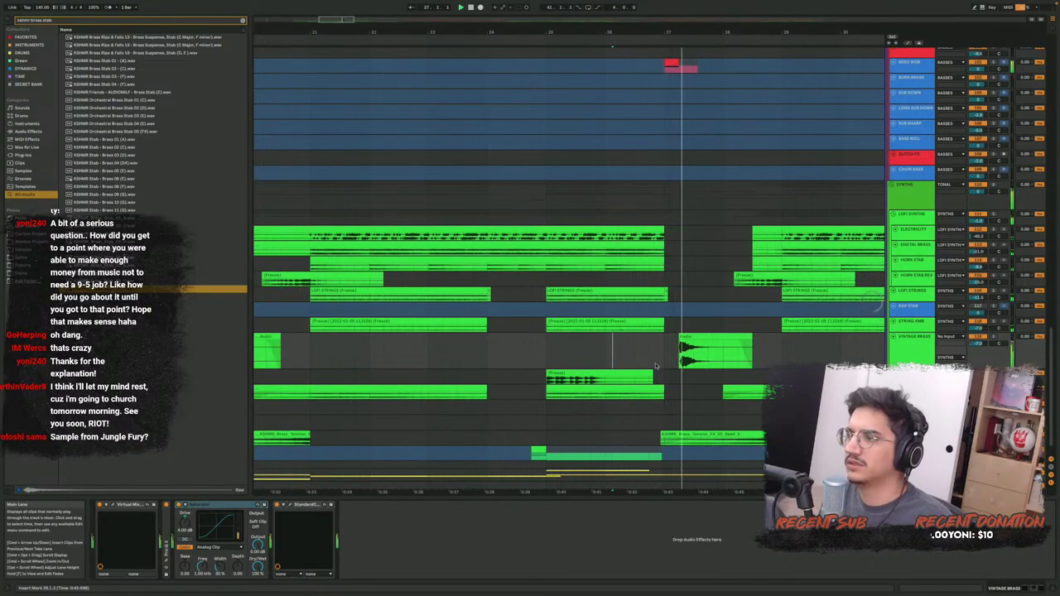
scroll(669, 354, "right", 5)
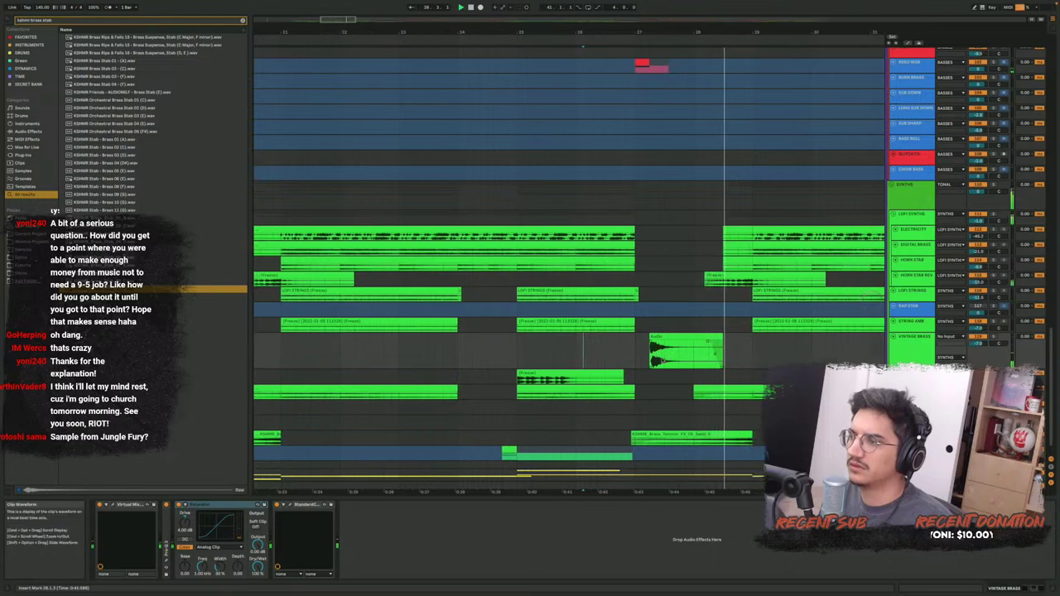
scroll(632, 362, "down", 2)
scroll(633, 362, "down", 2)
key("space")
scroll(643, 355, "up", 2)
Display the automation lanes, examine VINTAGE BRASS's volume envelope across the arrangement, play its stab from about bar 50, and hide the lanes
key("a")
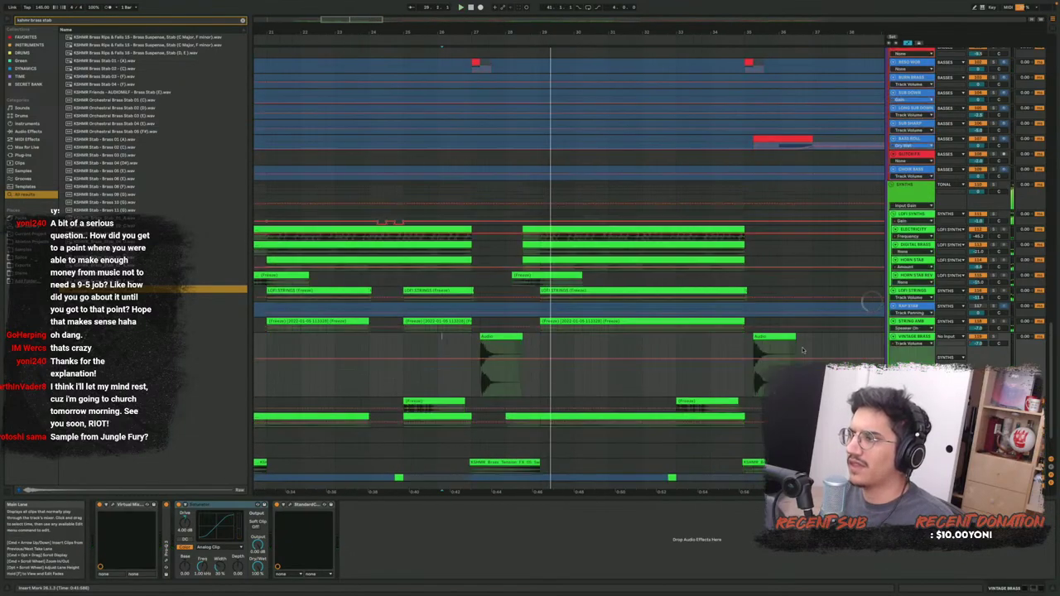
scroll(723, 383, "down", 5)
scroll(722, 383, "down", 2)
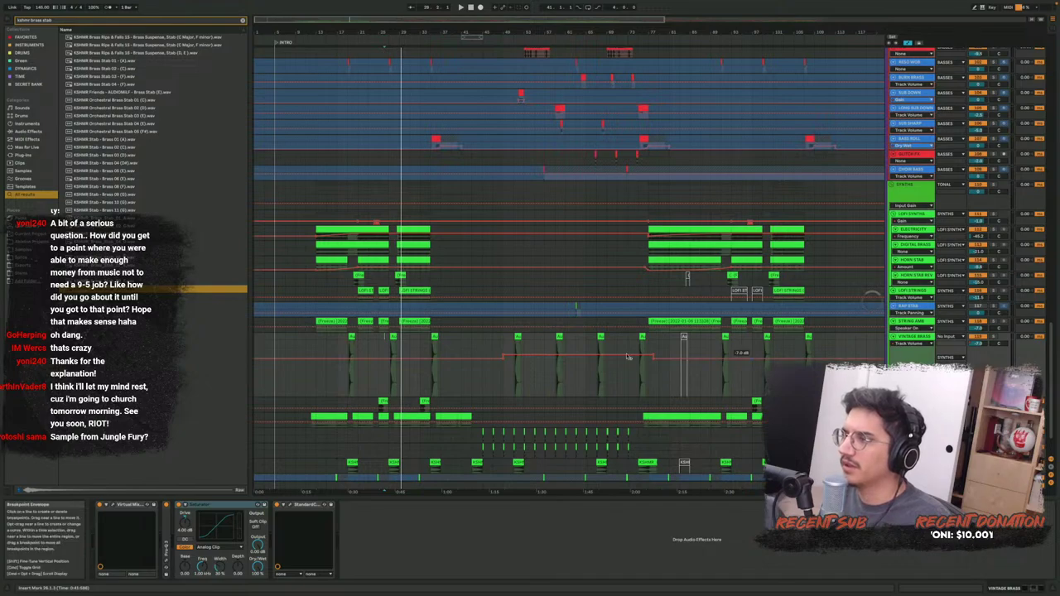
scroll(551, 362, "down", 2)
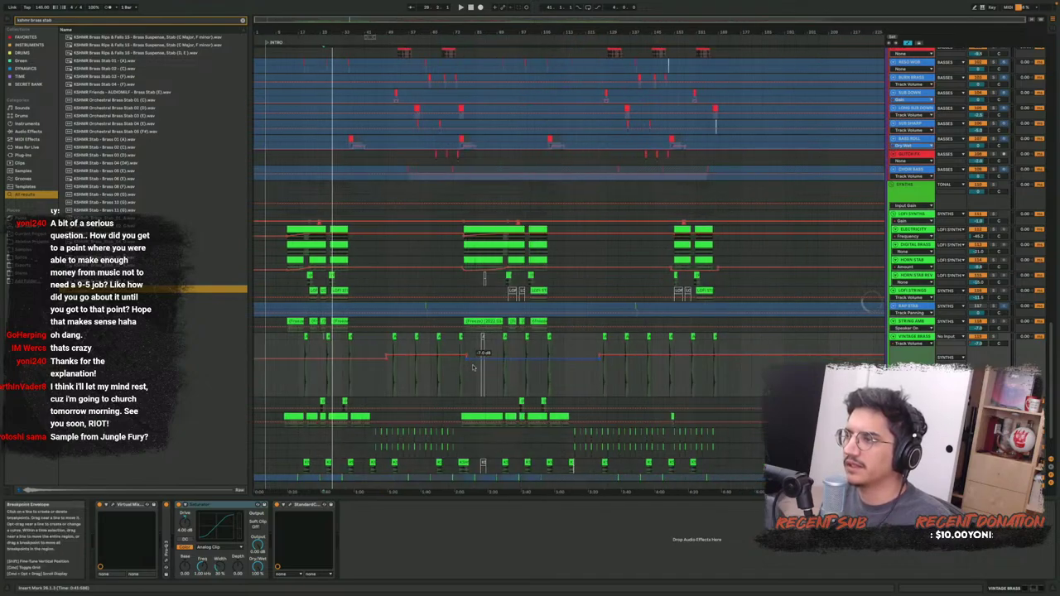
scroll(580, 368, "up", 5)
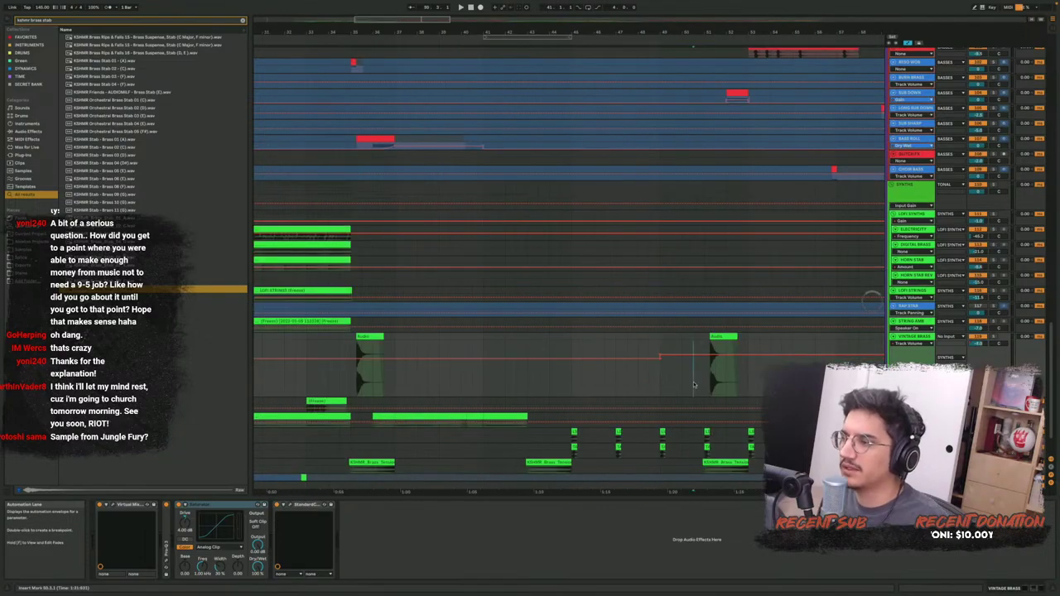
key("space")
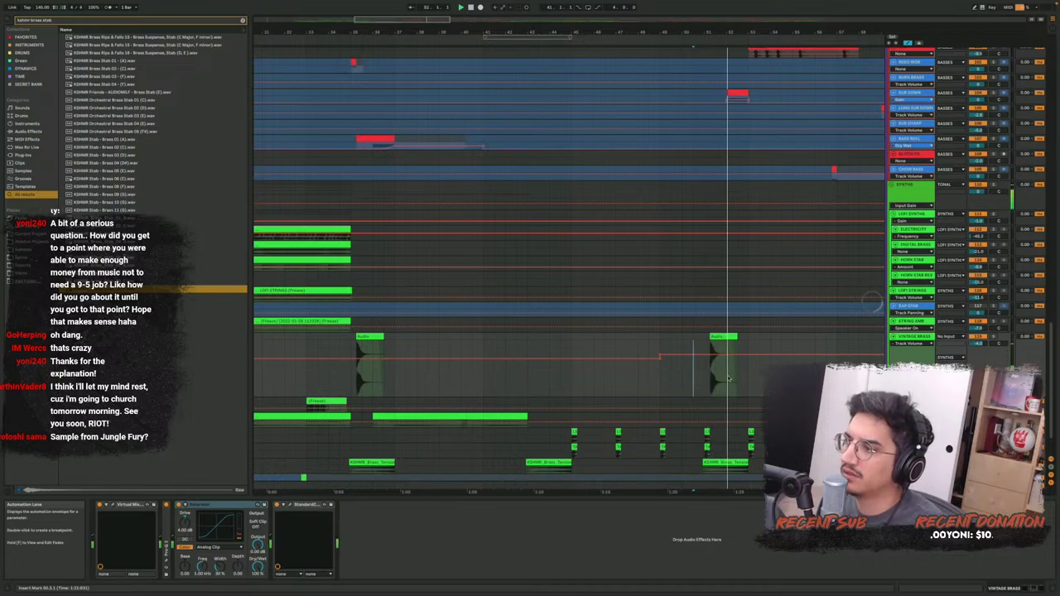
scroll(422, 363, "down", 3)
key("space")
key("a")
Expand the track directly below VINTAGE BRASS and audition its frozen clip starting at bar 25
scroll(383, 375, "down", 3)
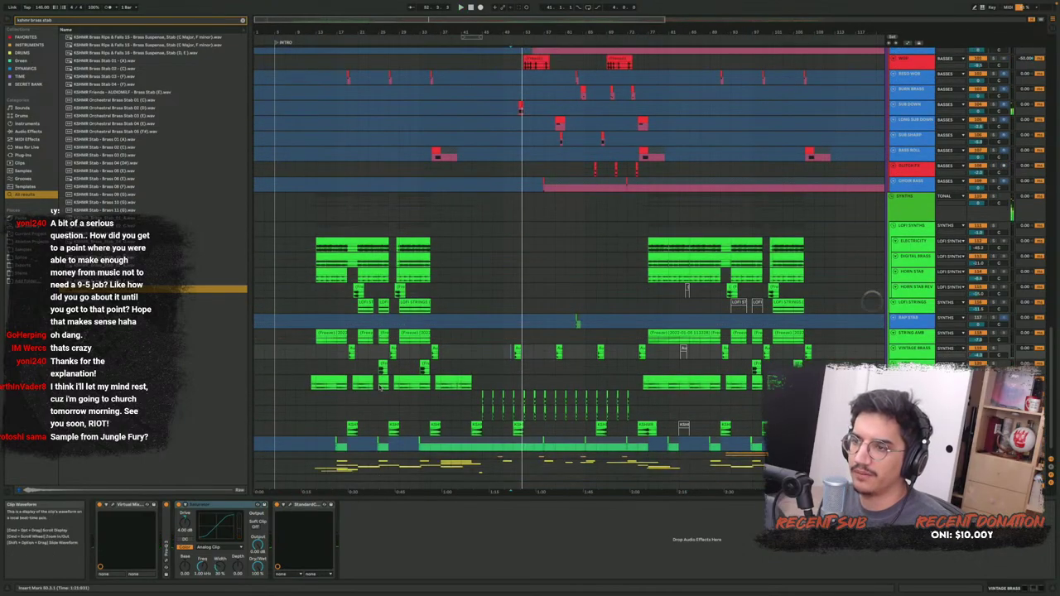
scroll(383, 376, "up", 5)
scroll(381, 371, "up", 5)
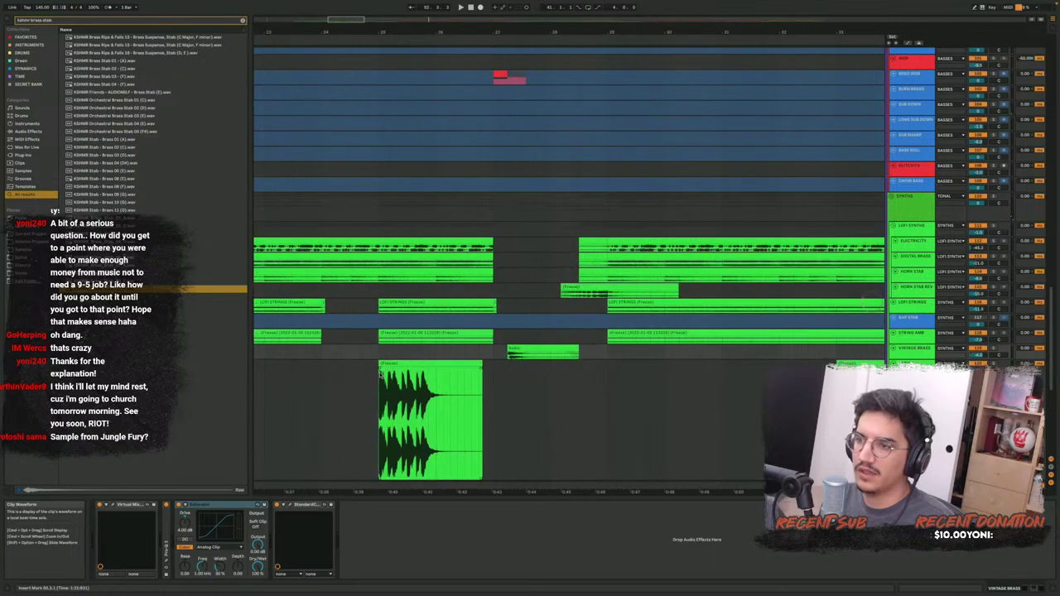
left_click(381, 375)
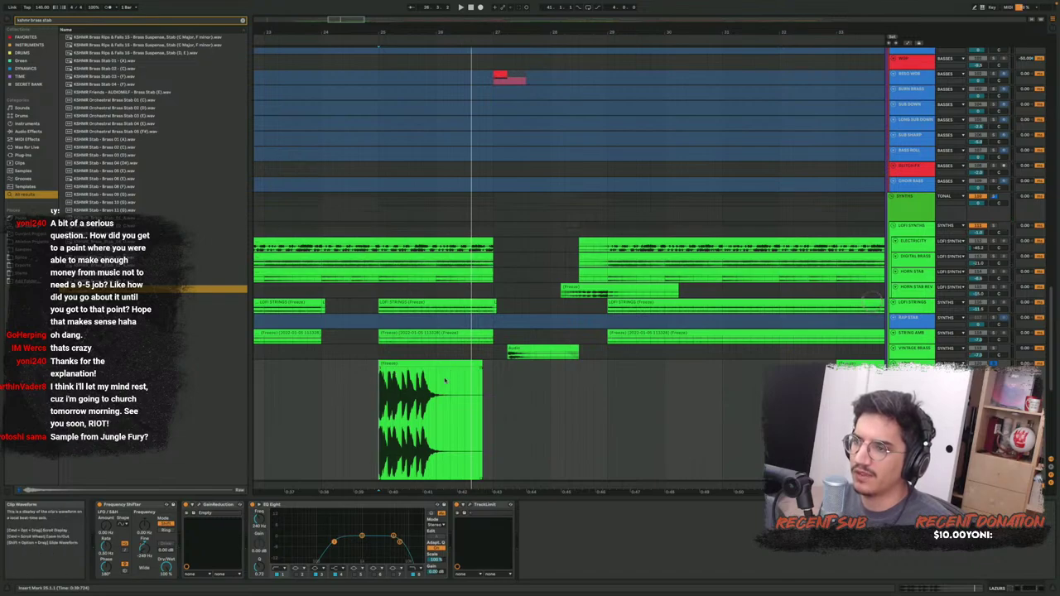
key("space")
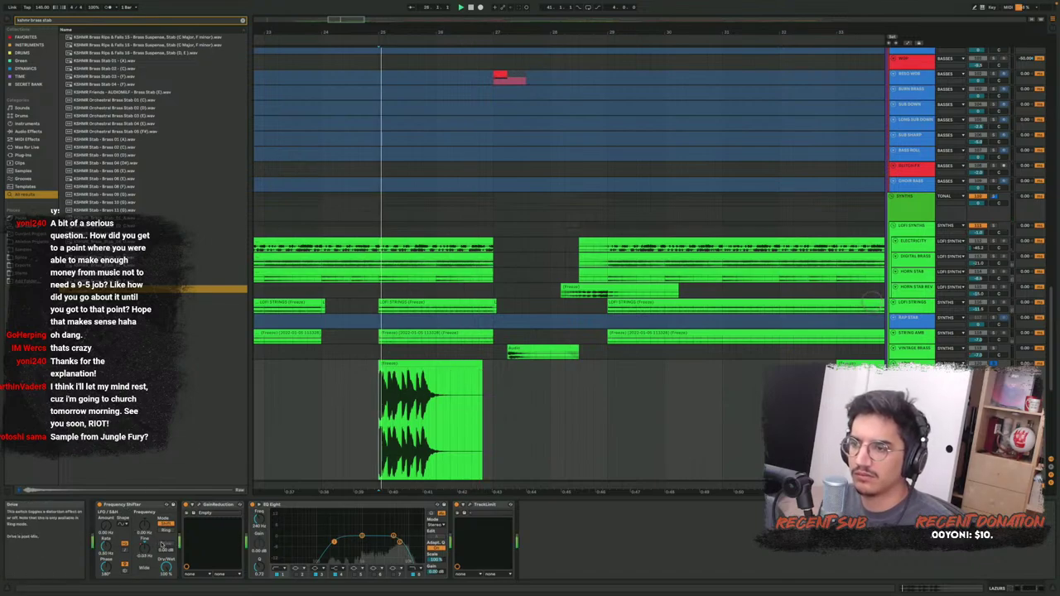
key("space")
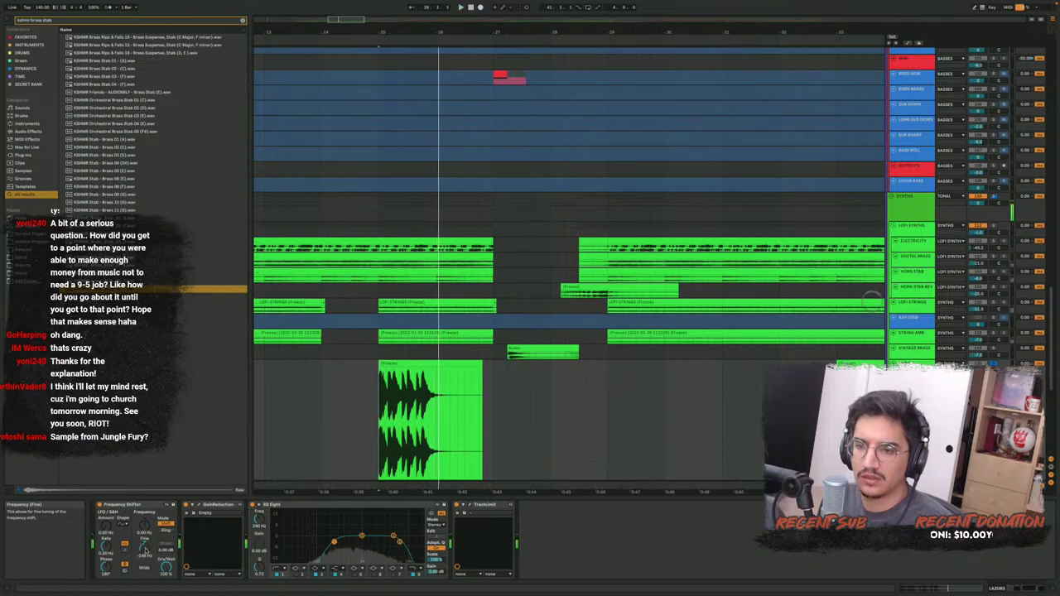
Play the bar 25 clip with its Fine frequency automation displayed, try the Frequency Shifter's bypass and Coarse shift, and reset Coarse
key("a")
key("space")
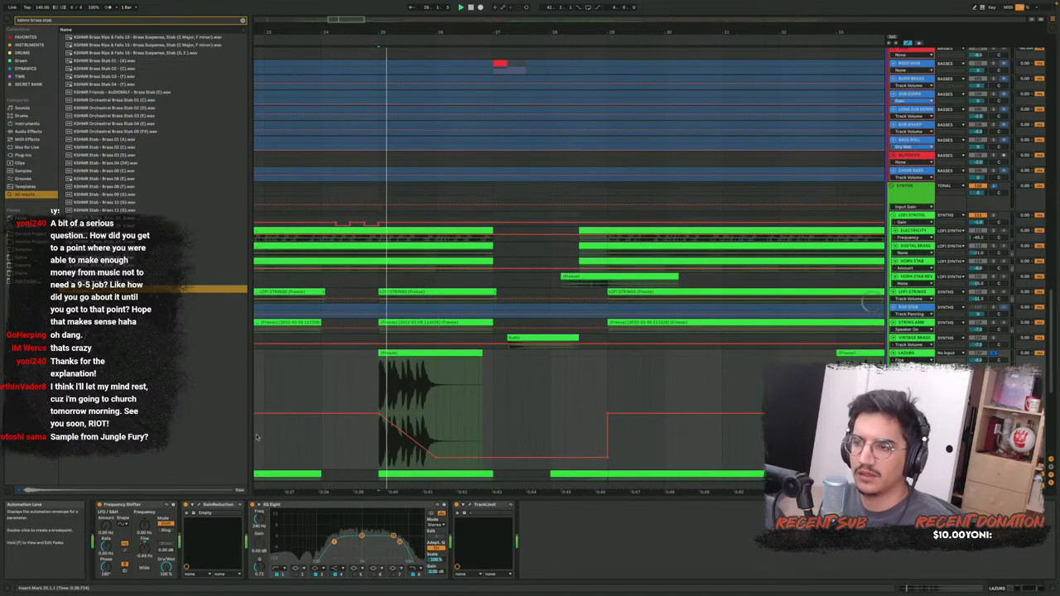
left_click(98, 506)
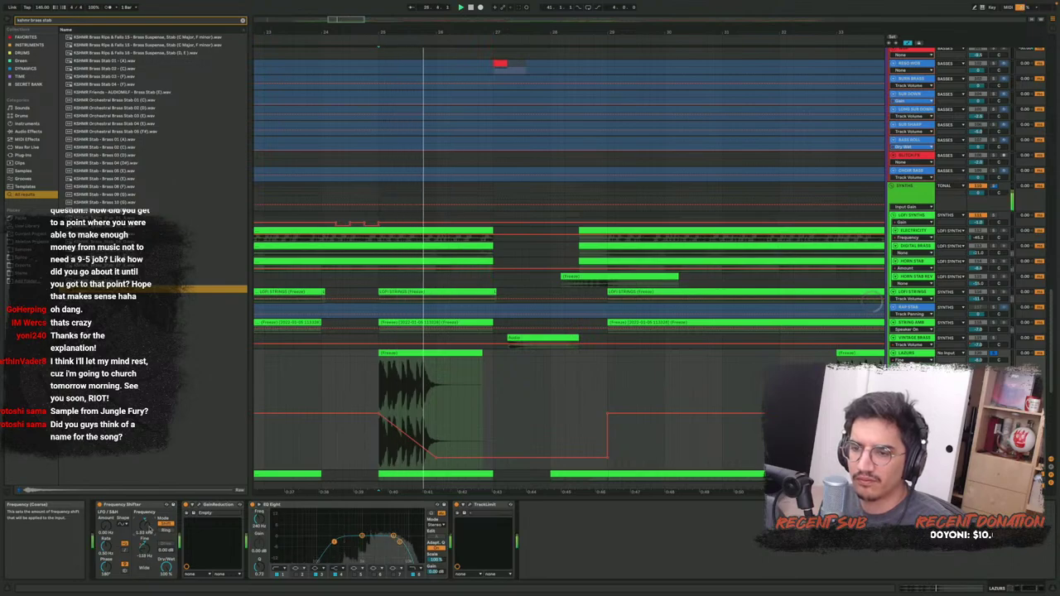
double_click(147, 527)
key("space")
scroll(515, 367, "down", 3)
key("a")
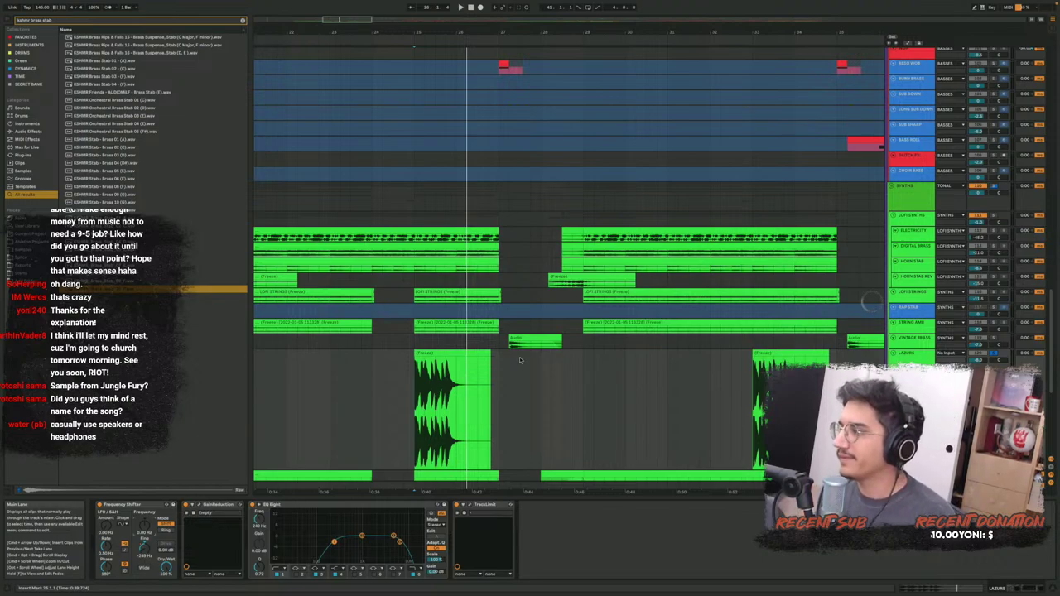
Fold the auditioned track, expand the ALARM track below it, and play ALARM from near the start of its first clip
left_click(515, 374)
key("u")
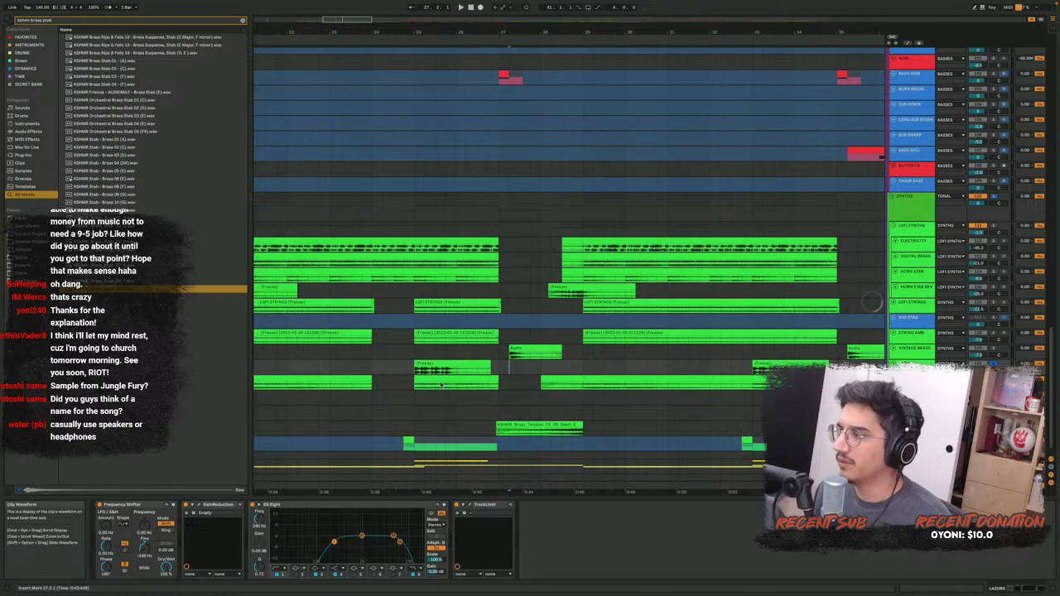
scroll(441, 385, "up", 3)
scroll(441, 389, "down", 5)
scroll(428, 395, "left", 3)
left_click(370, 401)
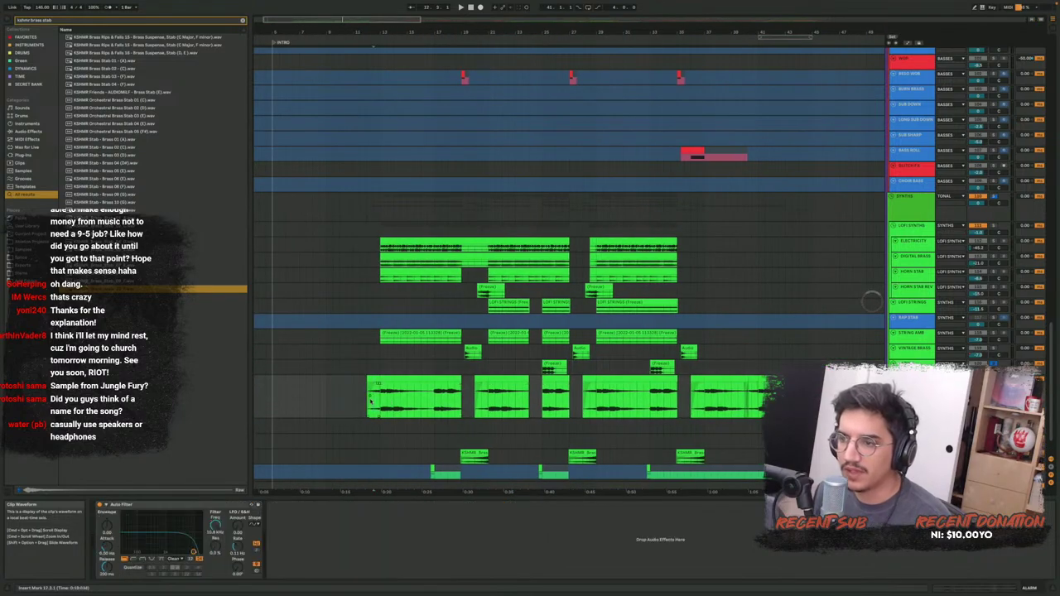
key("space")
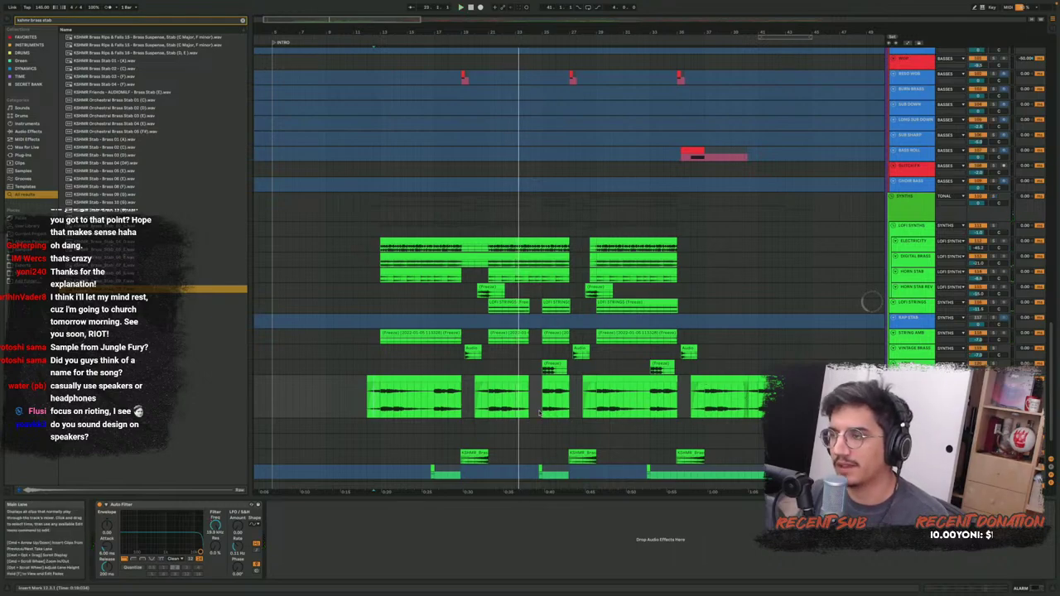
Fold the ALARM track and move on to the short repeated clips below it, starting around bar 45
scroll(539, 413, "up", 1)
scroll(540, 413, "up", 1)
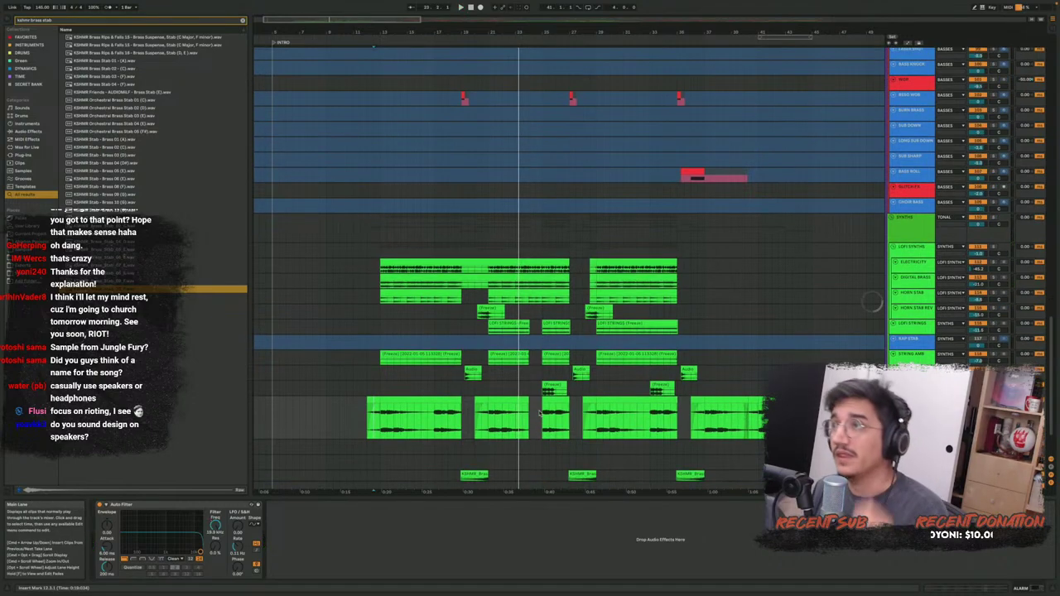
scroll(540, 413, "down", 6)
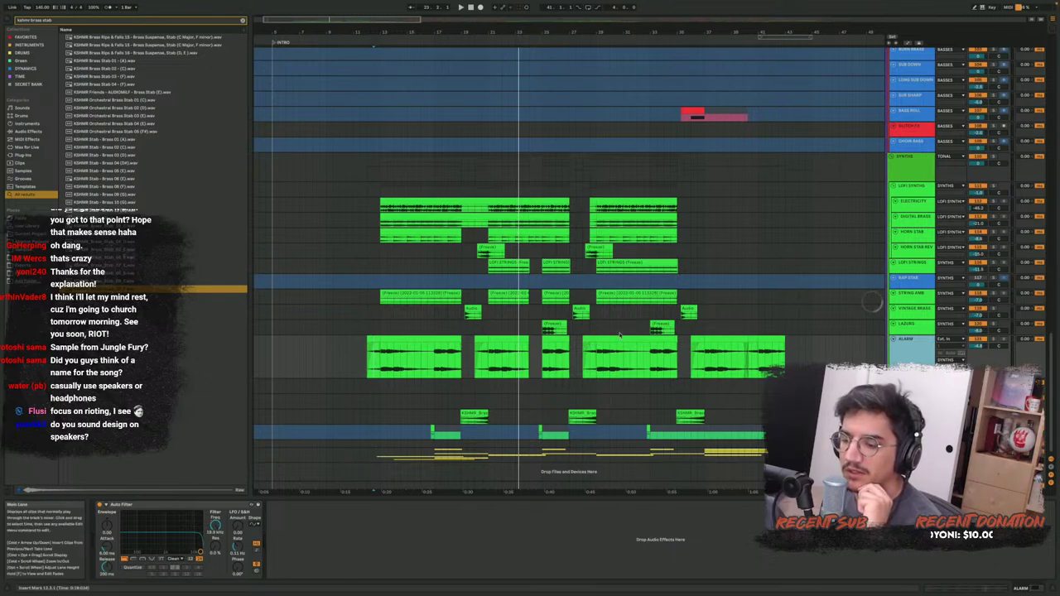
scroll(620, 334, "right", 4)
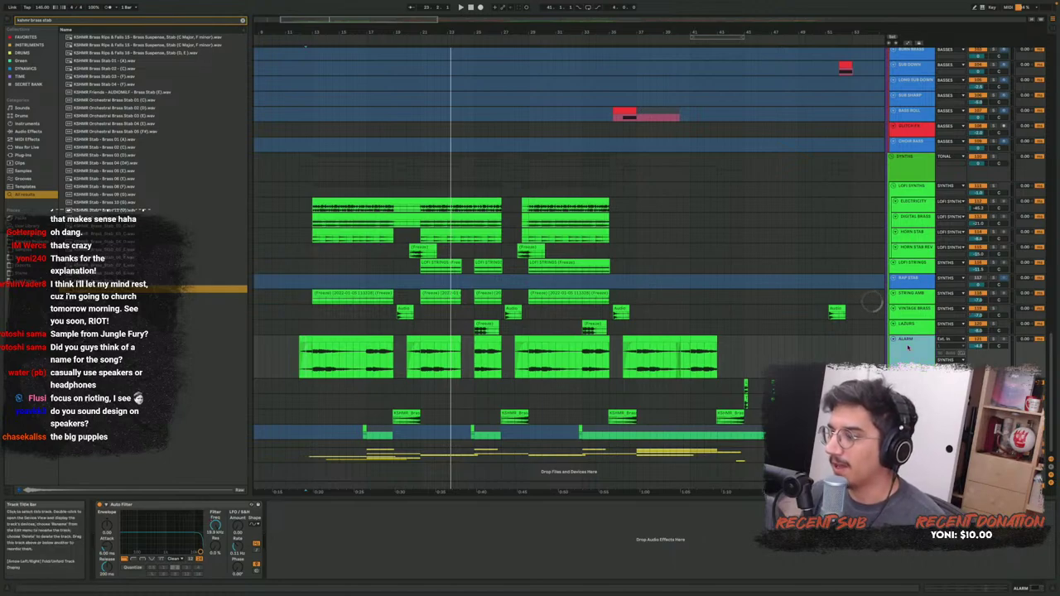
scroll(908, 348, "up", 2)
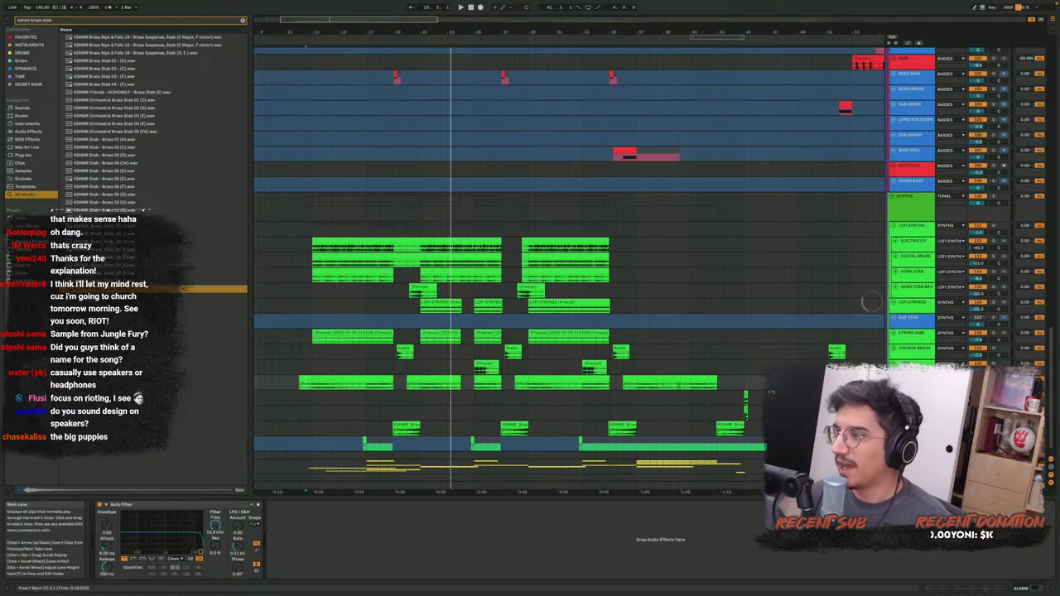
scroll(733, 406, "right", 5)
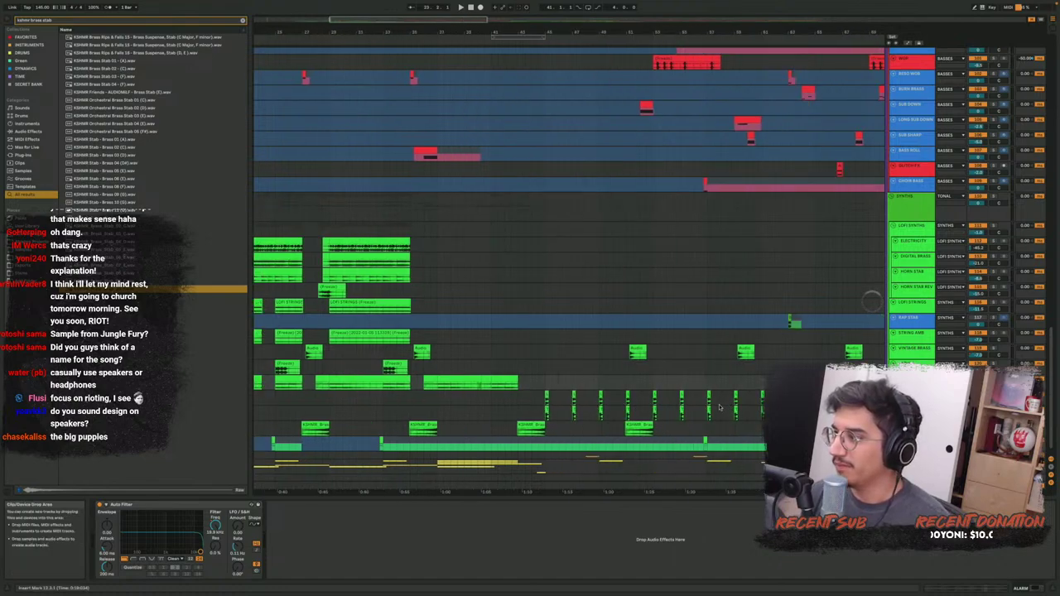
Audition the two layered stab tracks, the ensemble stab and the disco star stab, around bar 45
left_click(544, 404)
scroll(543, 403, "up", 3)
left_click(544, 404)
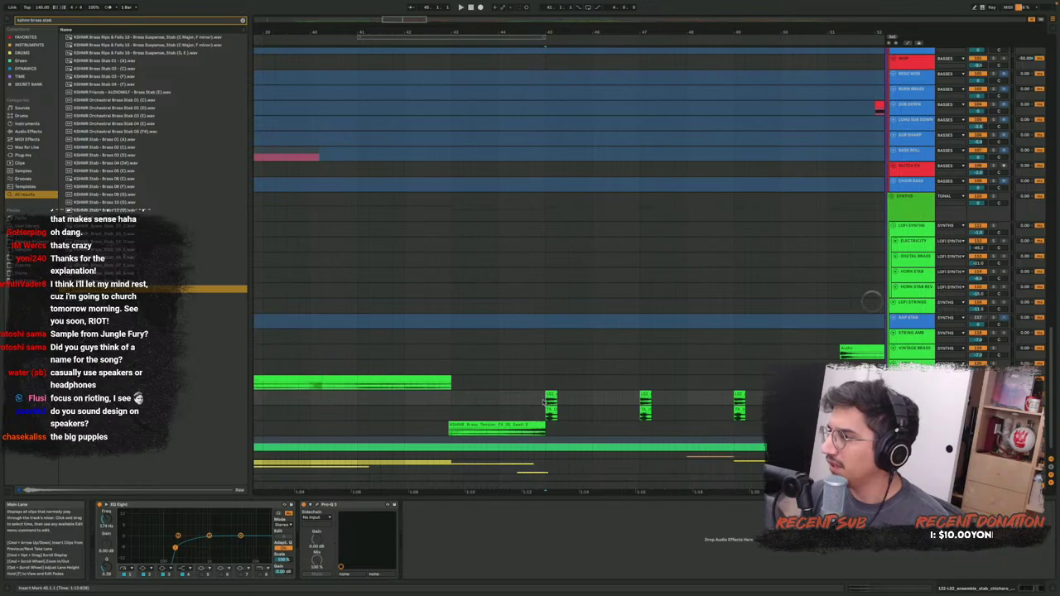
key("space")
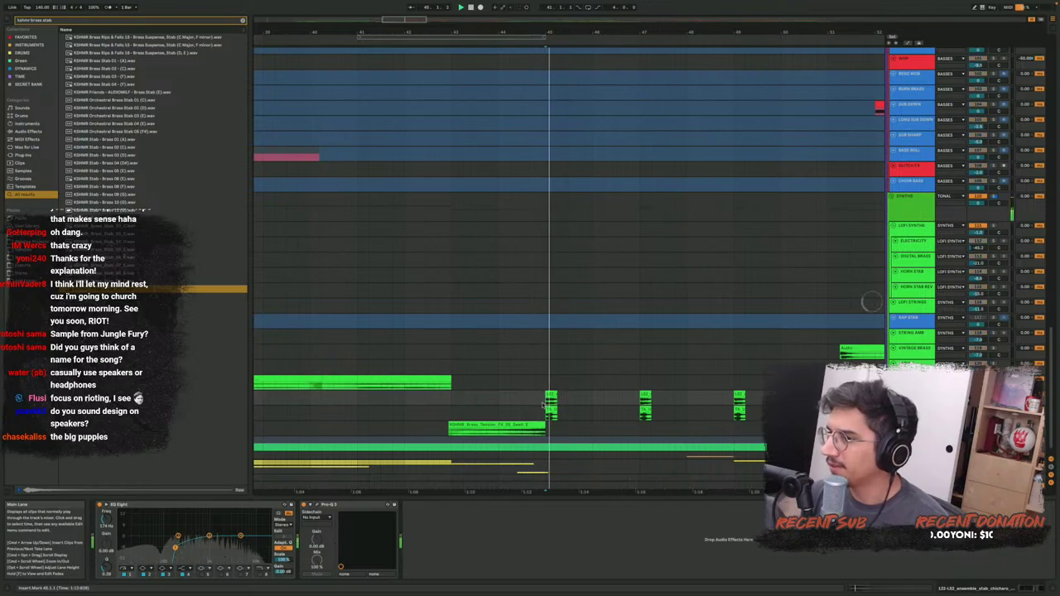
left_click(547, 415)
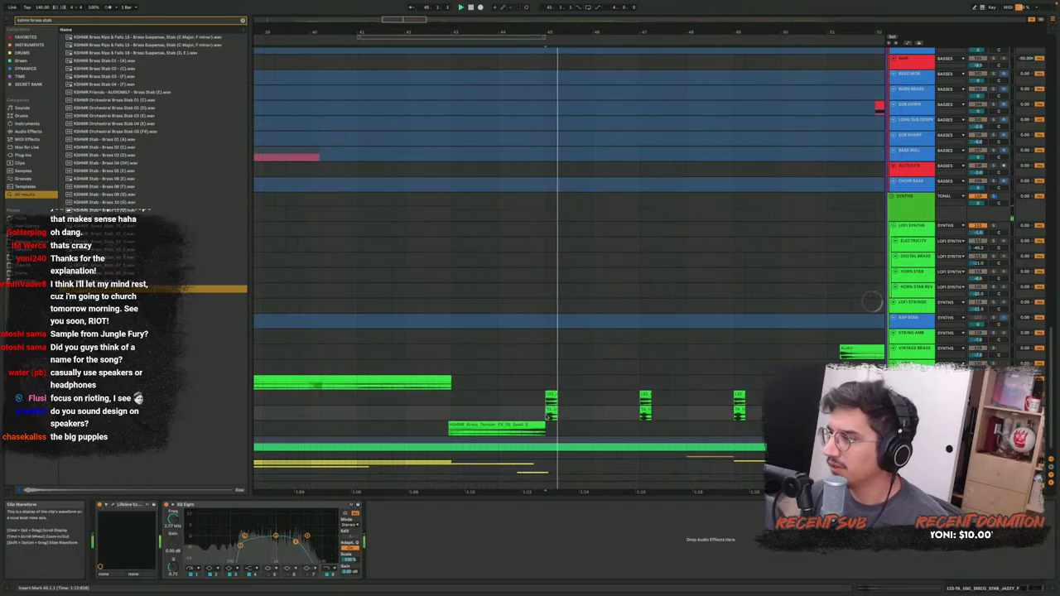
key("space")
key("space")
key("space")
left_click(528, 409)
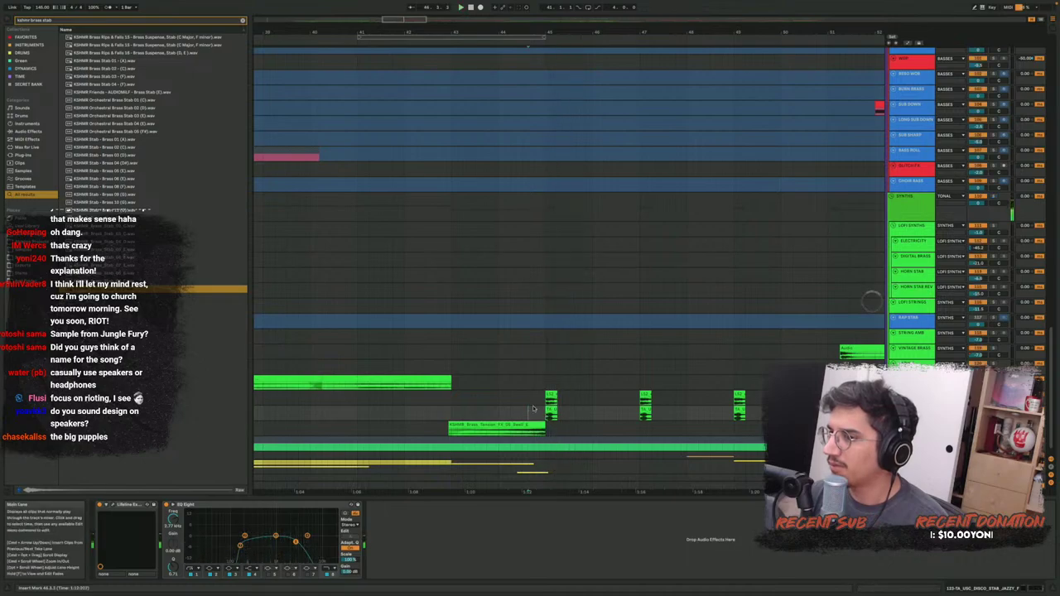
left_click(534, 400)
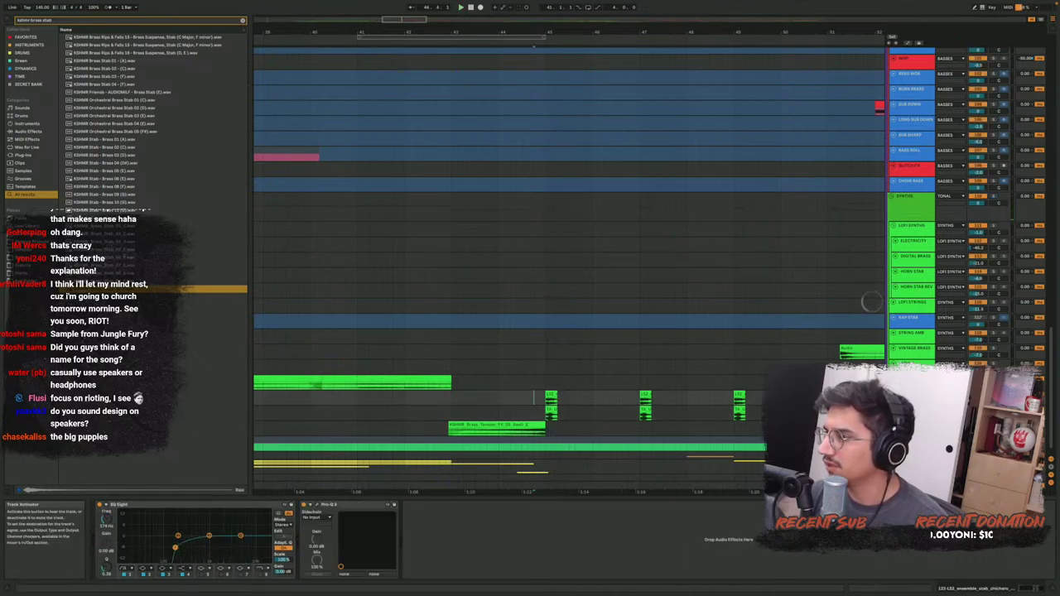
key("space")
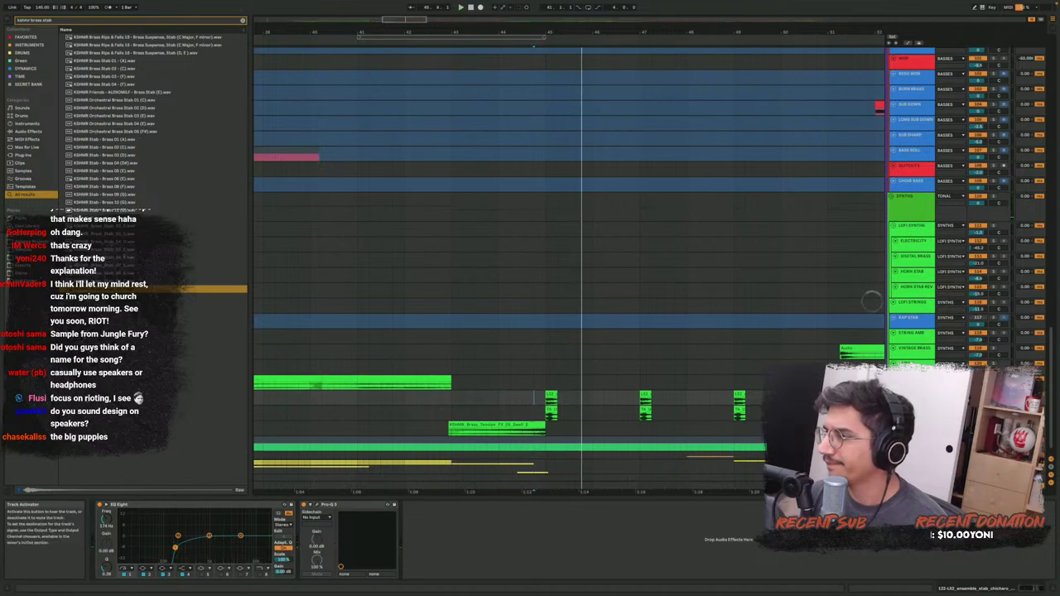
key("space")
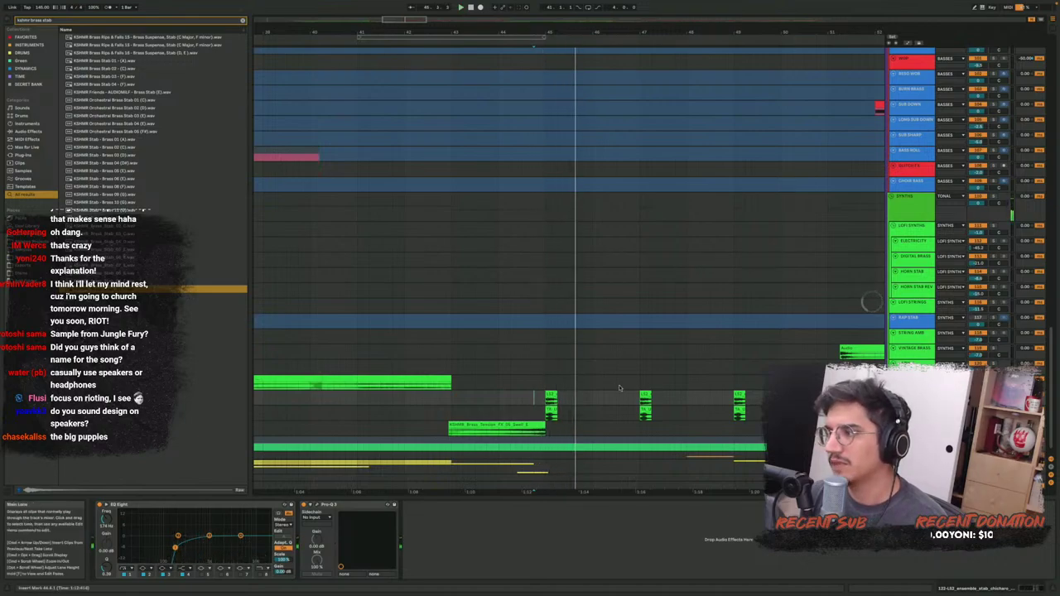
Select the brass tension swell clip leading into bar 45, enlarge its track and play it
scroll(548, 379, "down", 5)
left_click(537, 428)
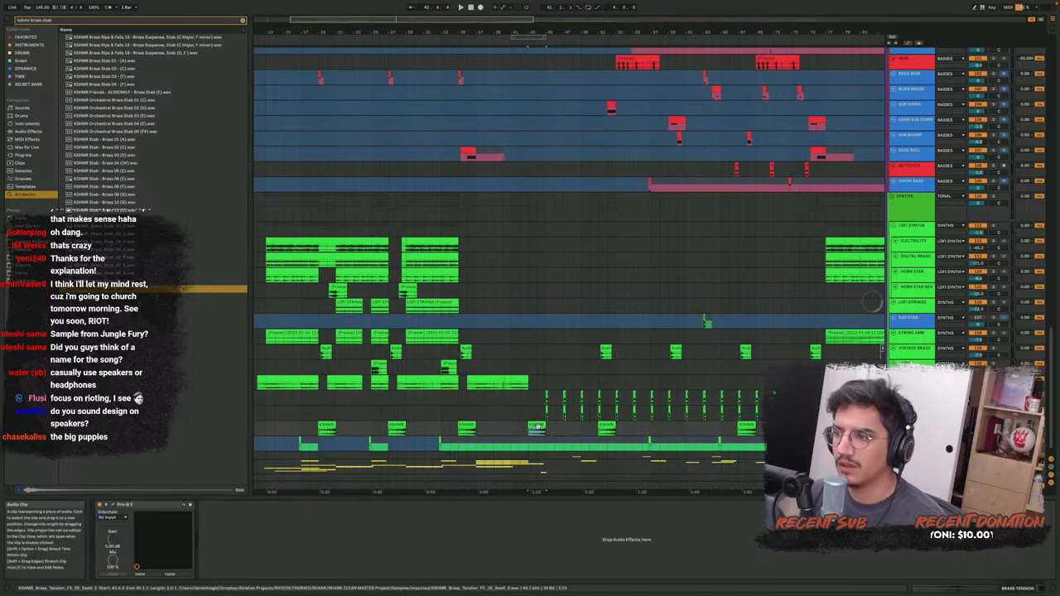
scroll(537, 429, "up", 5)
scroll(537, 428, "down", 2)
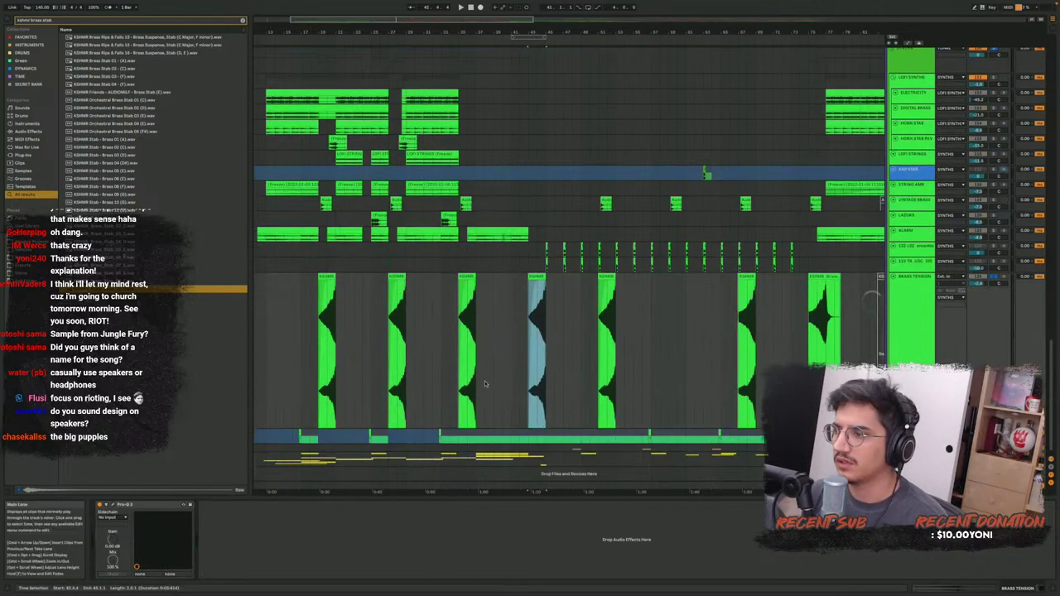
key("space")
scroll(521, 338, "up", 4)
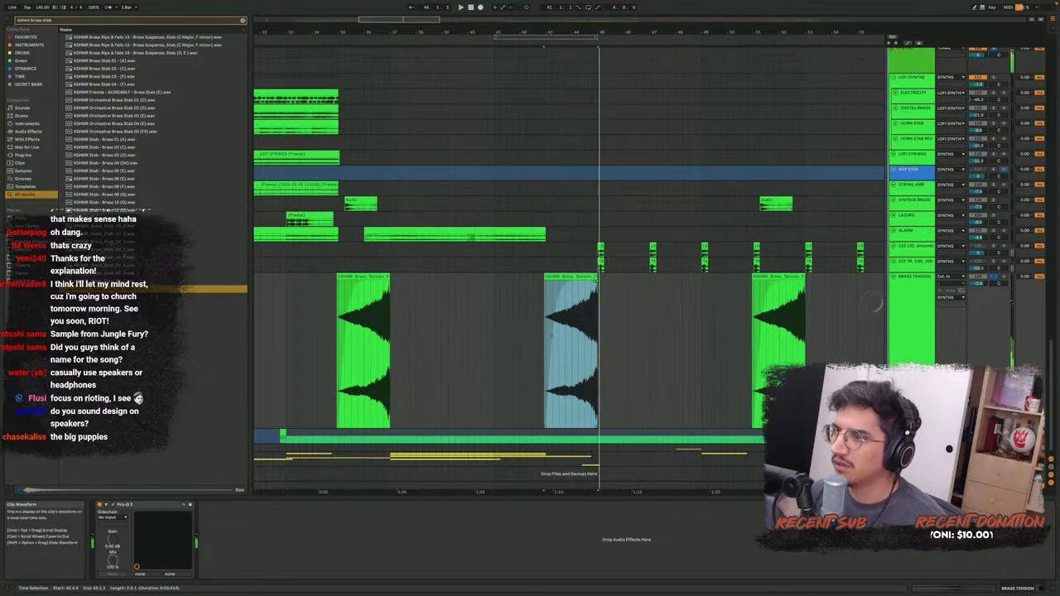
scroll(581, 314, "down", 5)
scroll(580, 314, "down", 5)
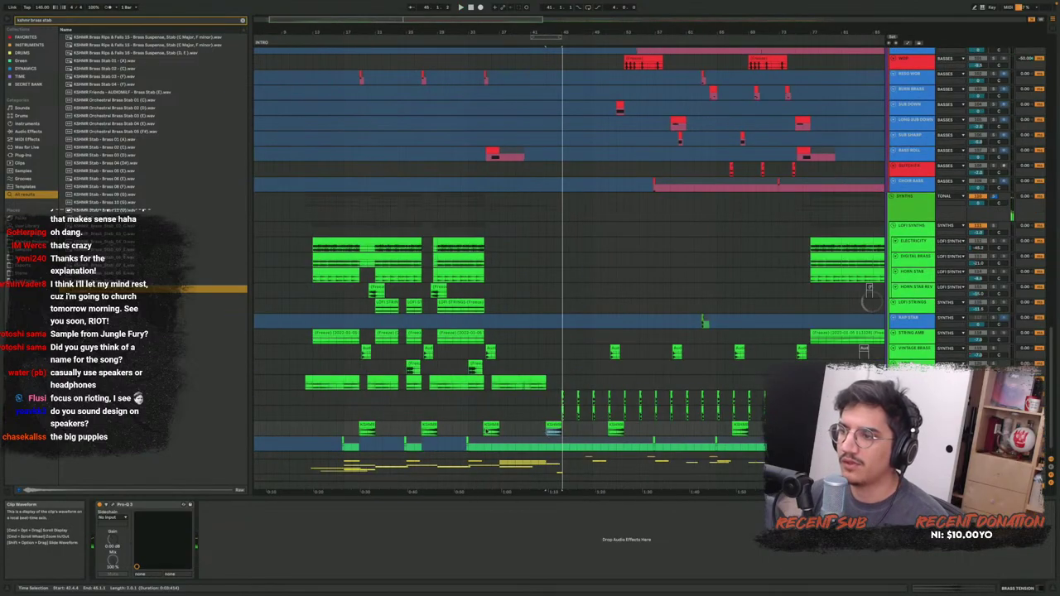
Play the arrangement from just before the brass tension clip at bar 27
left_click(418, 430)
key("plus")
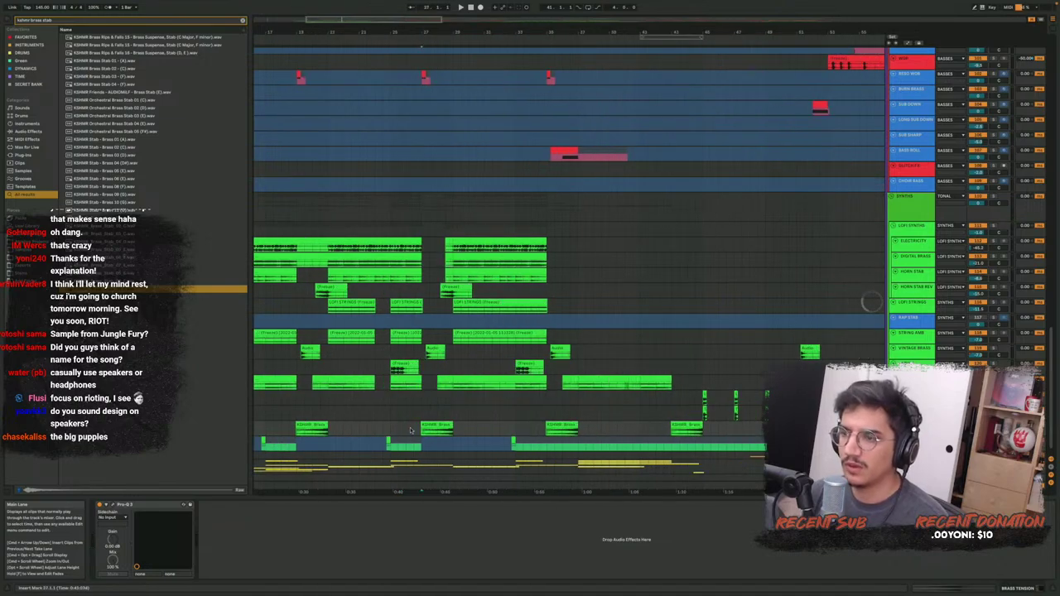
left_click(410, 430)
key("space")
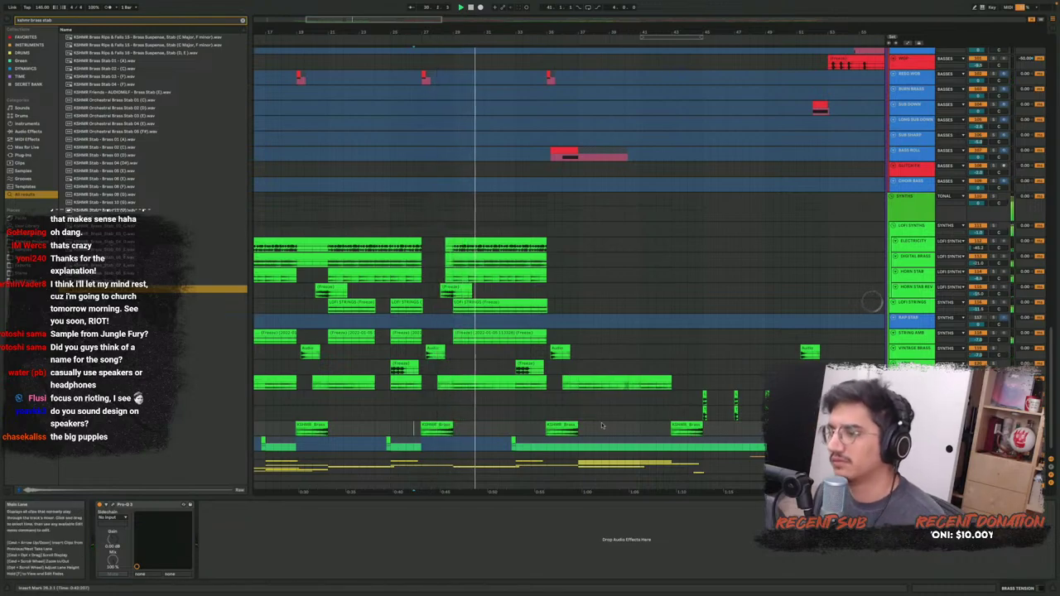
Unfold the CHOIR STAB track and audition its stabs leading into bars 17 and 25
left_click(494, 446)
key("u")
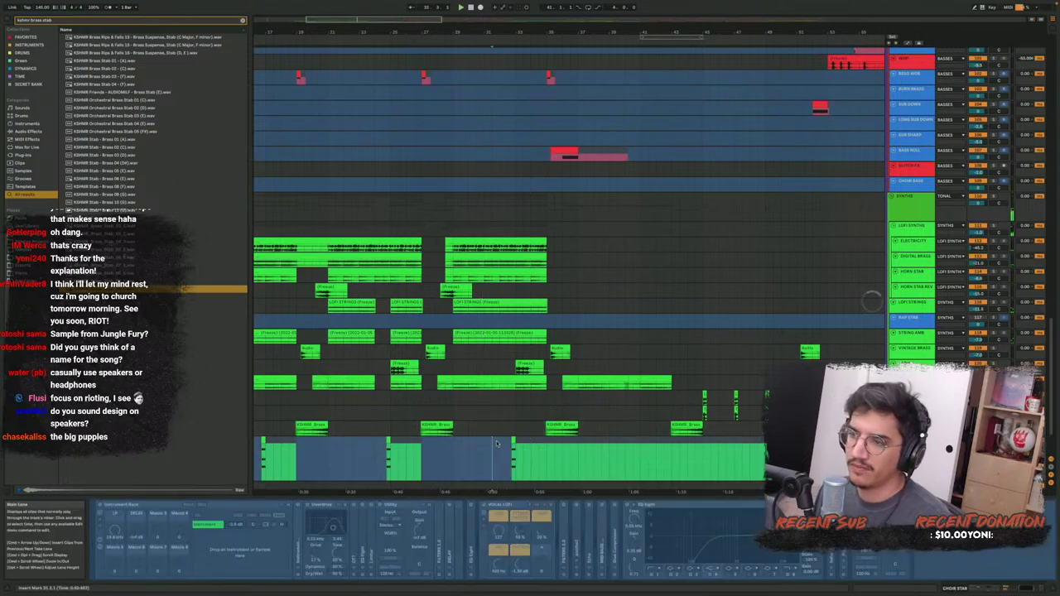
scroll(498, 445, "down", 3)
scroll(500, 421, "left", 5)
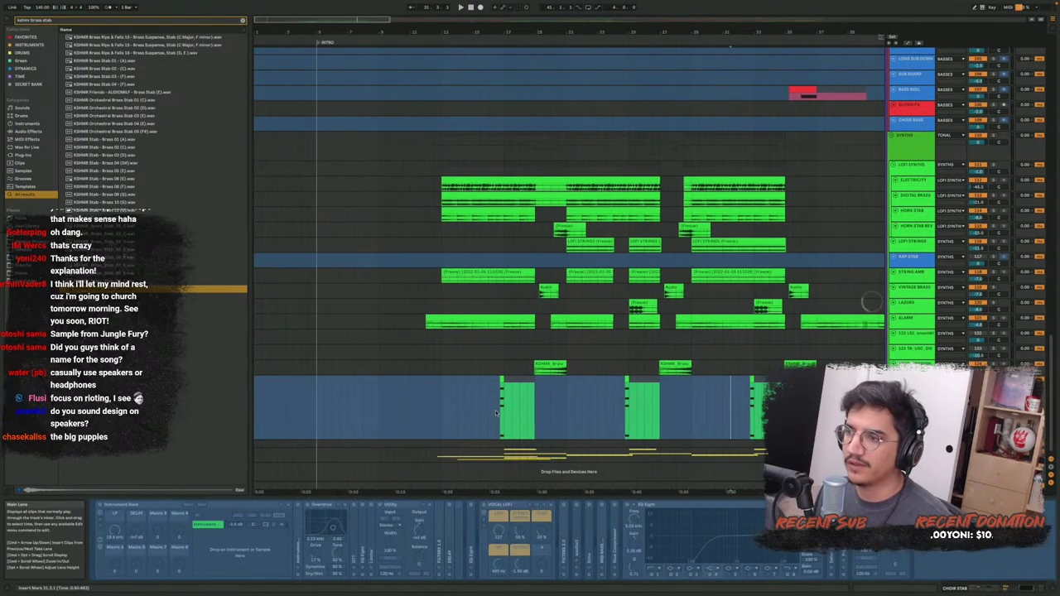
left_click(496, 413)
key("s")
key("space")
scroll(500, 409, "up", 3)
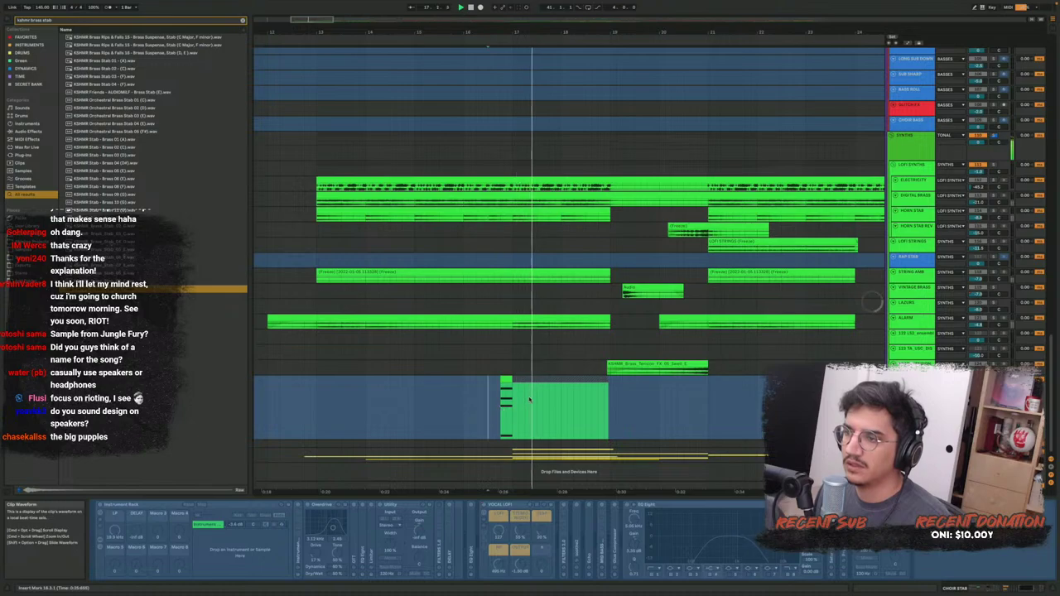
scroll(580, 402, "down", 4)
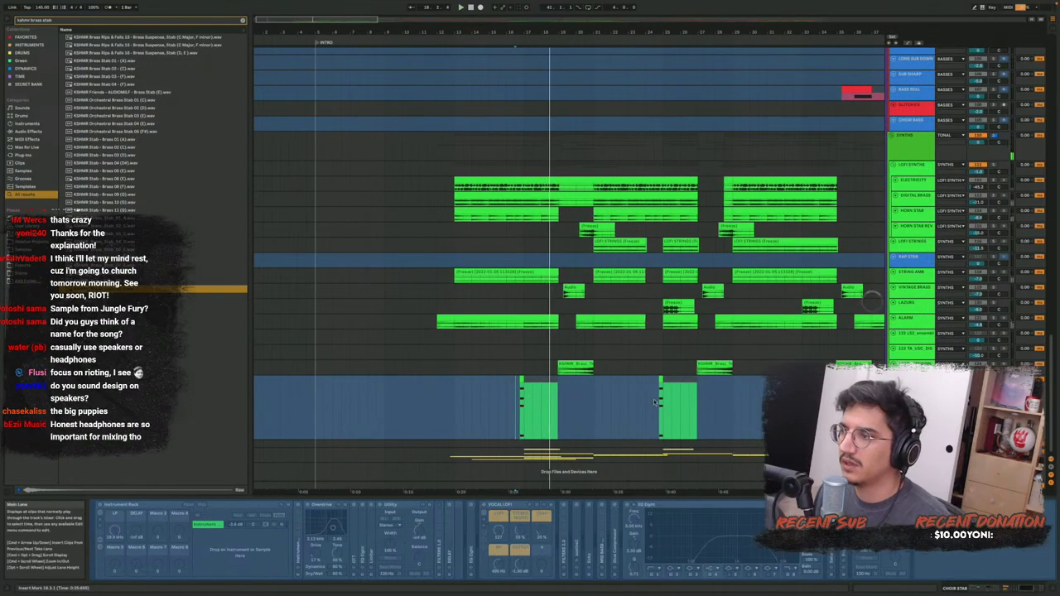
left_click(655, 402)
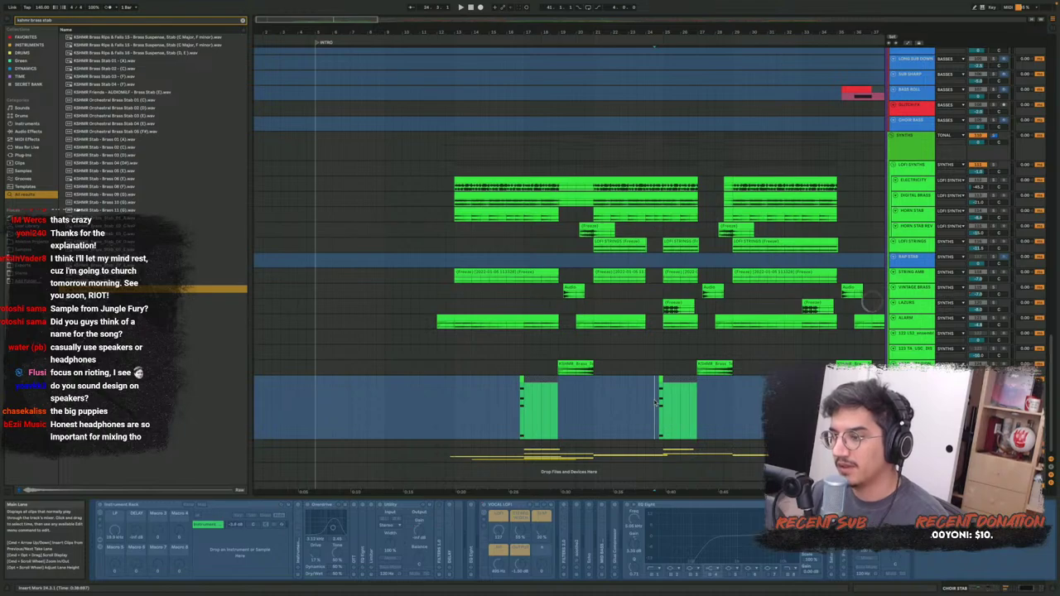
Survey the remaining choir stabs across the arrangement and play the one leading into bar 33
scroll(654, 402, "right", 5)
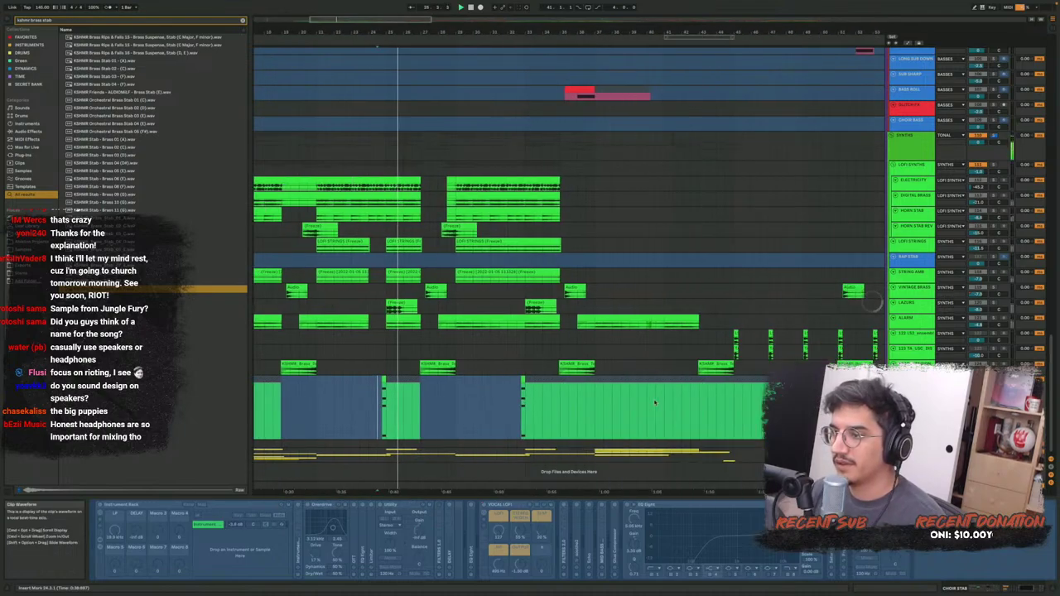
scroll(654, 401, "right", 1)
scroll(509, 400, "right", 5)
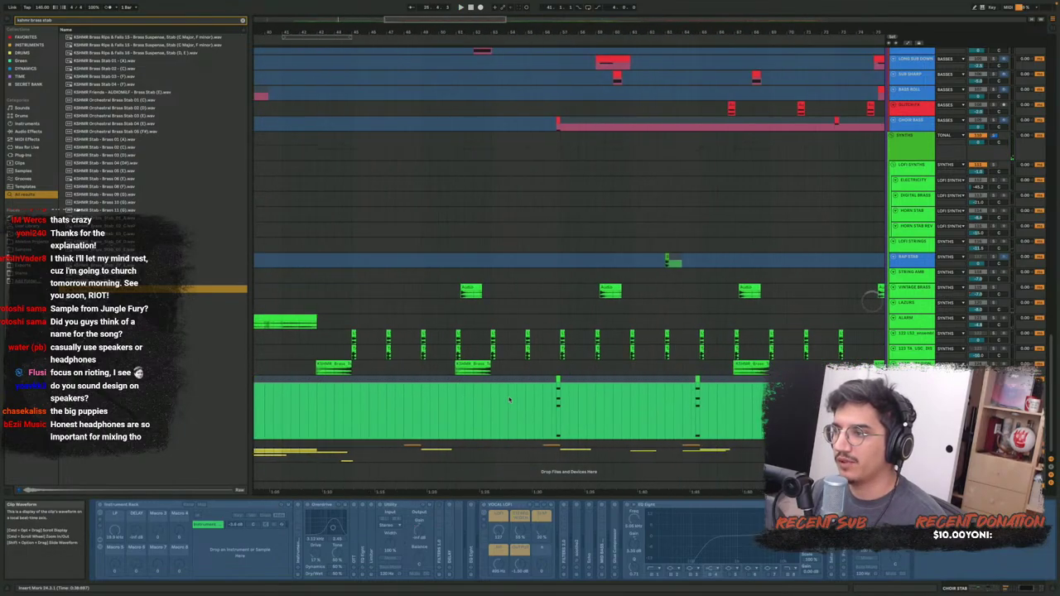
scroll(577, 396, "down", 5)
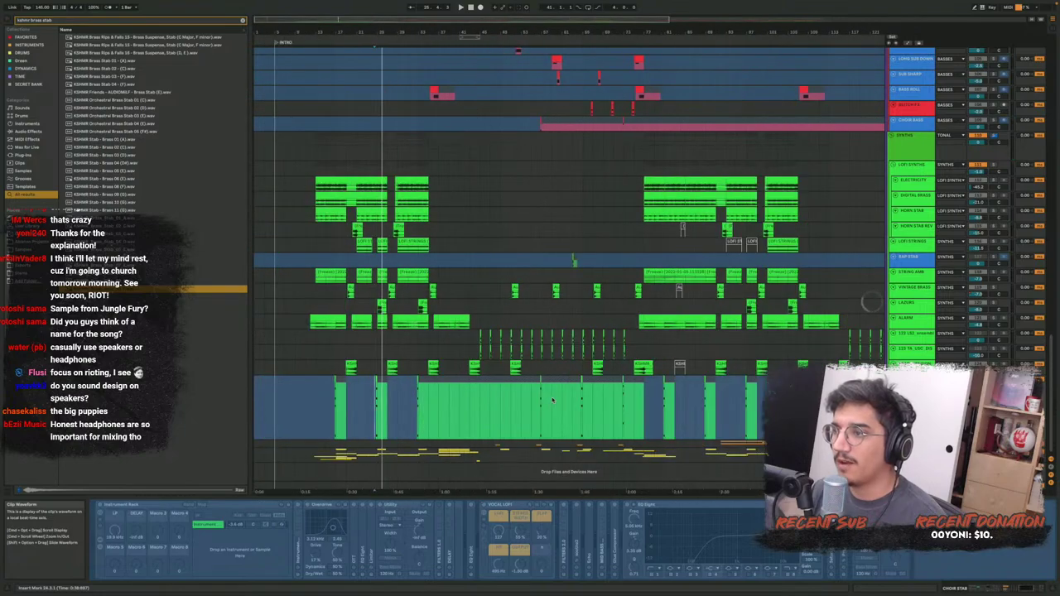
scroll(552, 401, "up", 5)
scroll(537, 402, "left", 3)
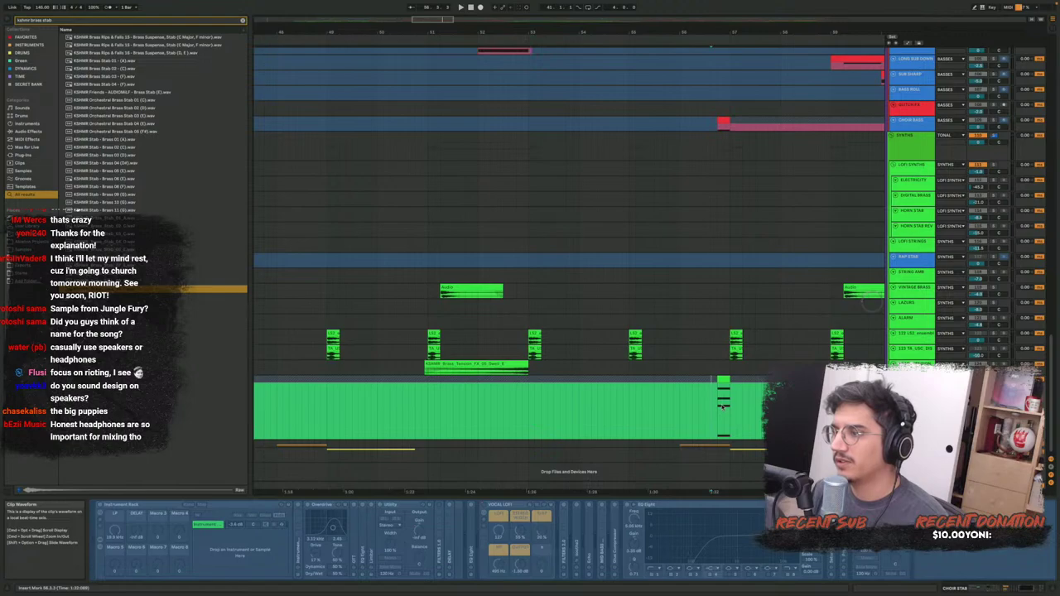
scroll(724, 406, "left", 3)
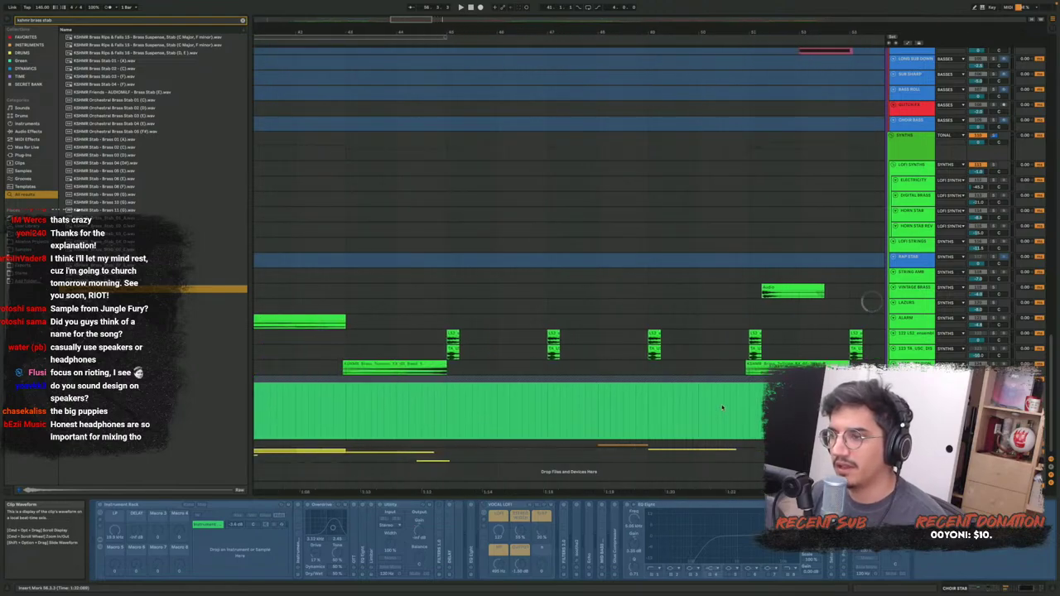
scroll(723, 408, "down", 5)
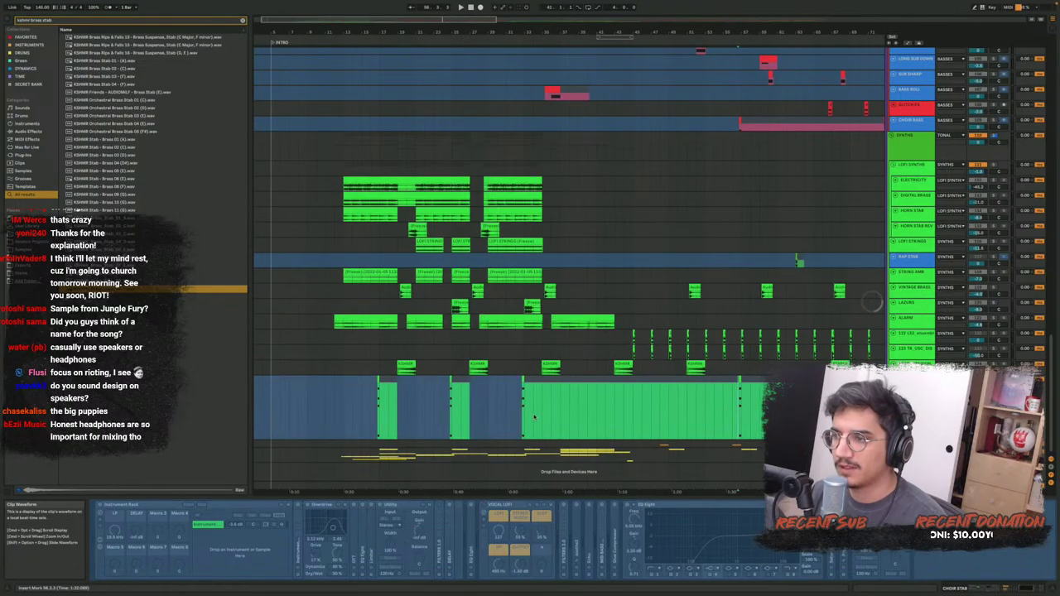
scroll(534, 417, "up", 2)
key("space")
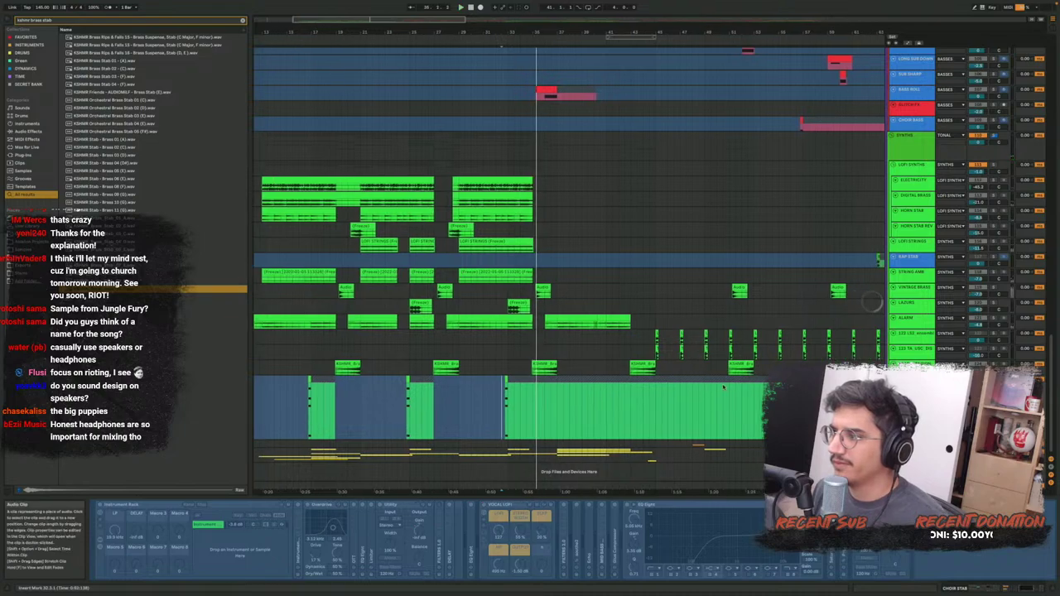
Play the choir stab leading into bar 57 repeatedly, and fold the CHOIR STAB track
left_click(797, 407)
key("space")
key("space")
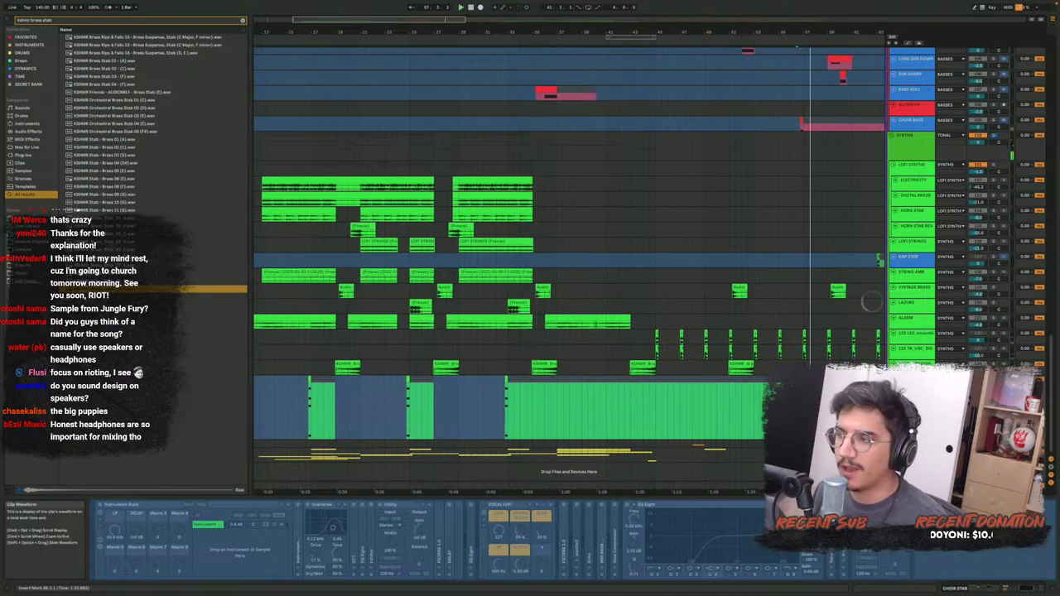
key("space")
key("space")
key("space")
key("space")
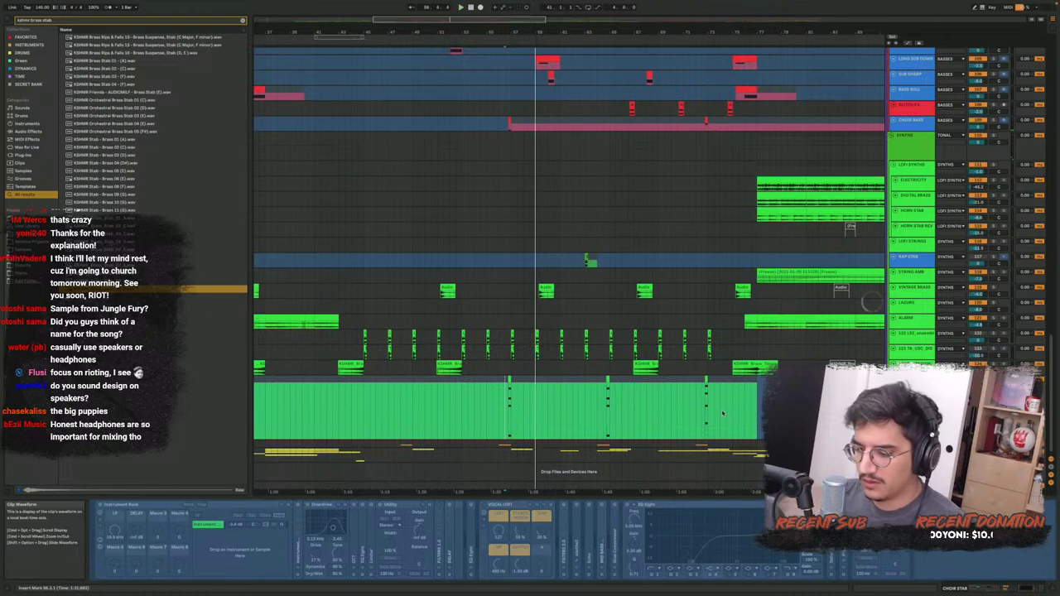
scroll(722, 412, "right", 4)
key("u")
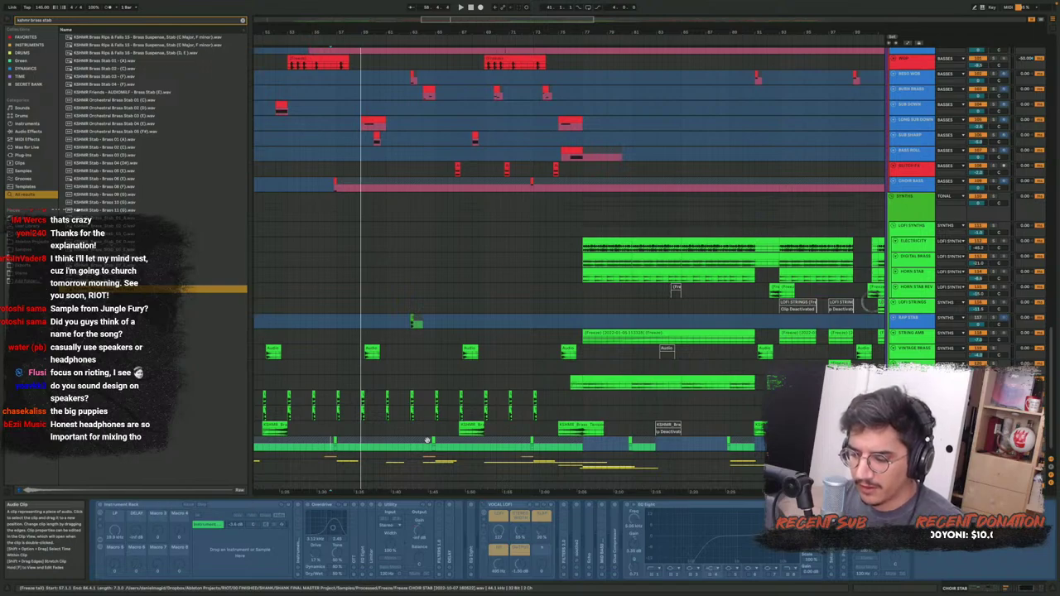
Unfreeze the CHOIR STAB track so its devices can be edited
scroll(428, 440, "down", 1)
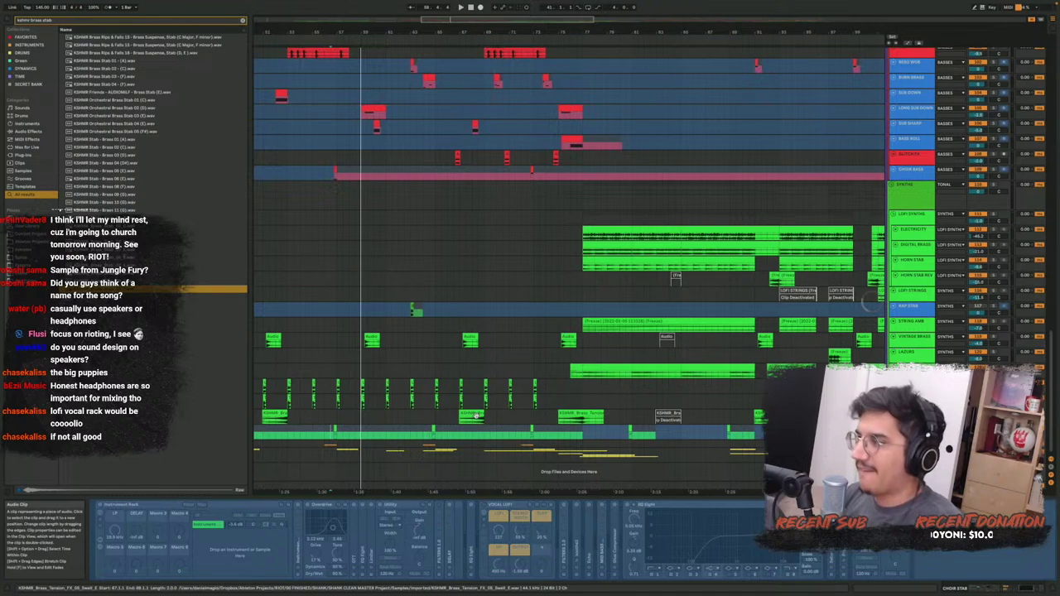
right_click(903, 234)
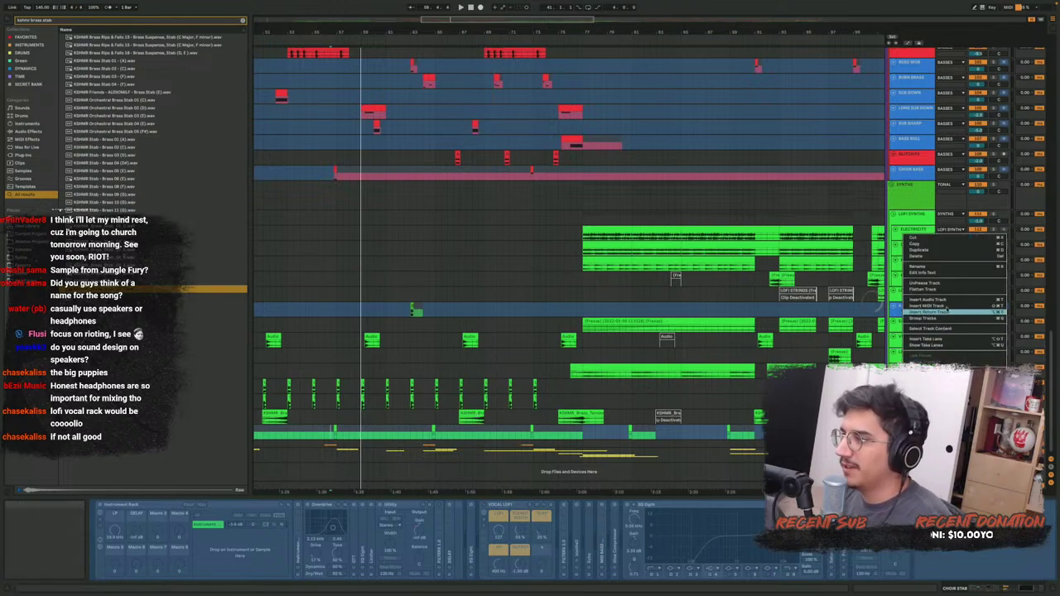
left_click(940, 283)
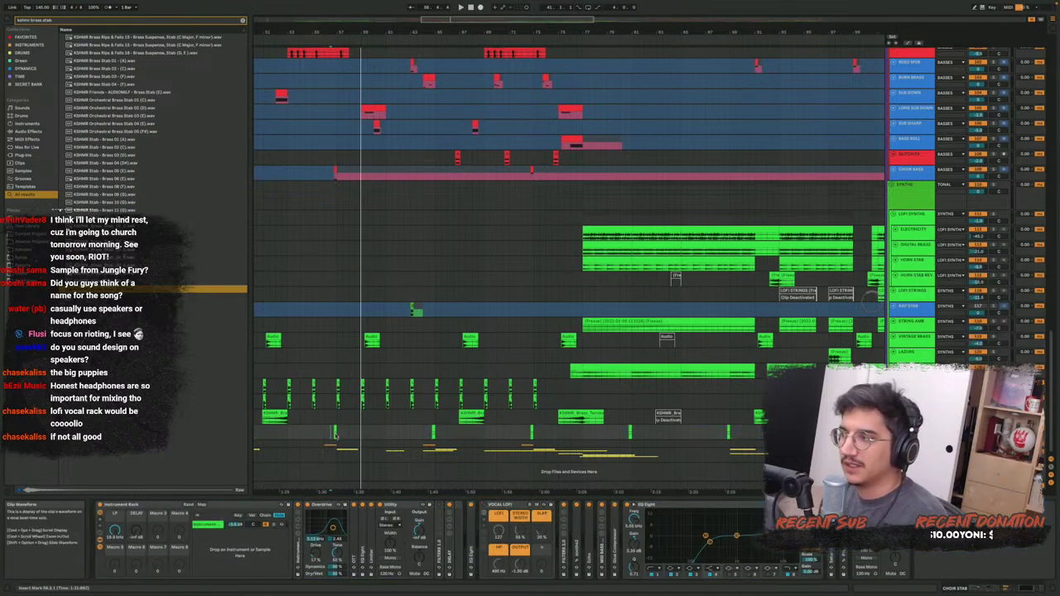
Play the unfrozen choir stab leading into bar 57 and collapse the VOCAL LOFI rack in its device chain
scroll(335, 435, "up", 3)
scroll(336, 434, "down", 1)
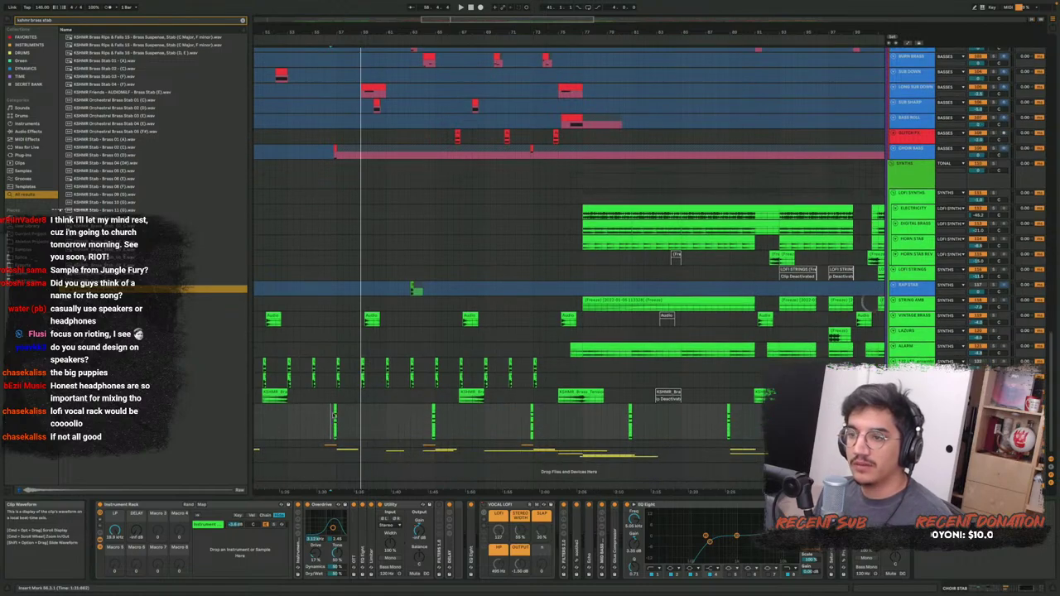
scroll(333, 414, "up", 2)
scroll(515, 404, "down", 6)
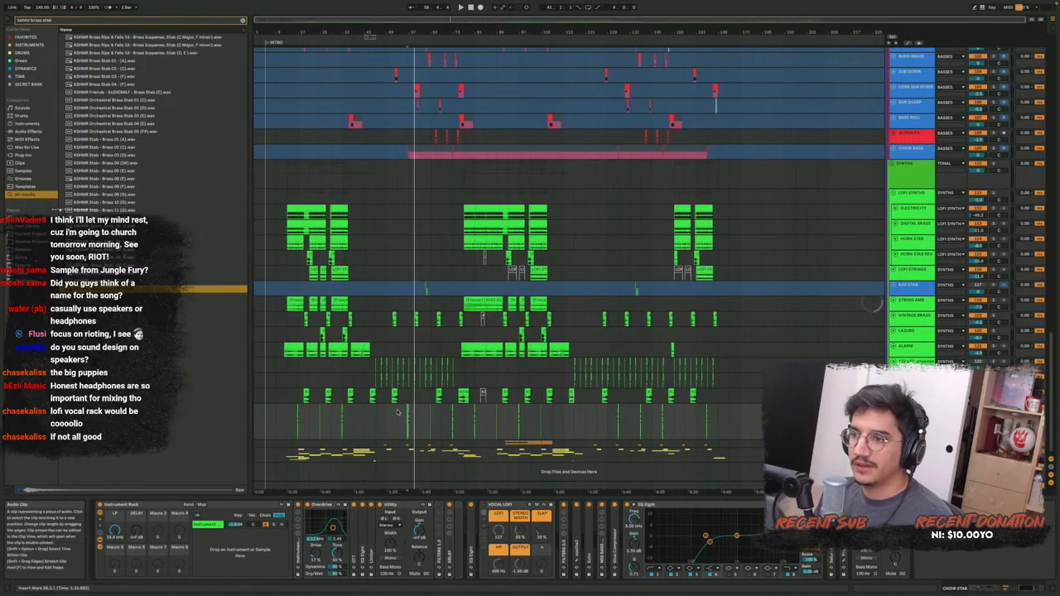
scroll(401, 415, "up", 6)
key("space")
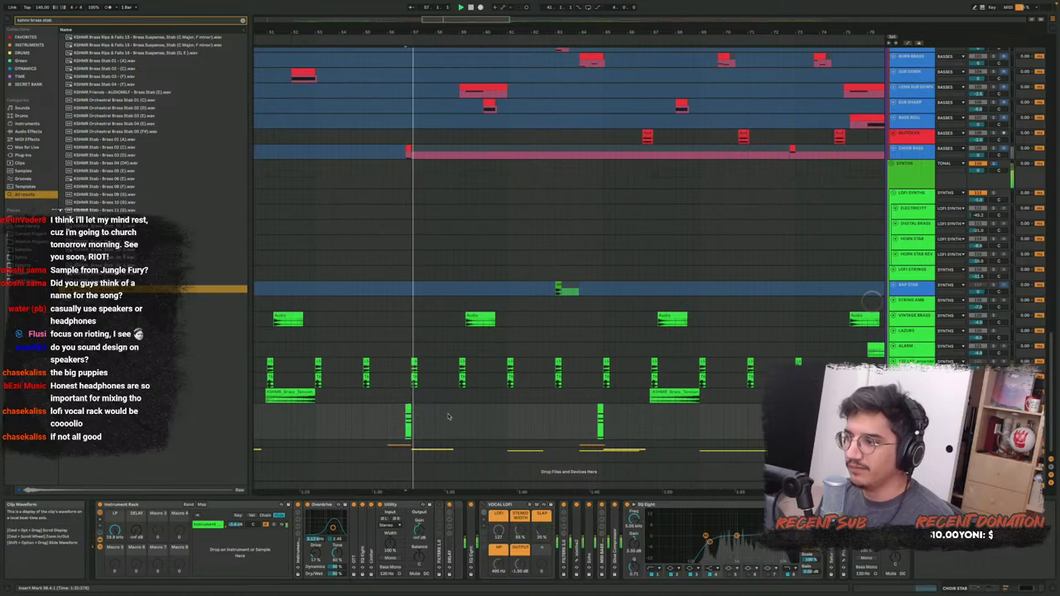
double_click(512, 503)
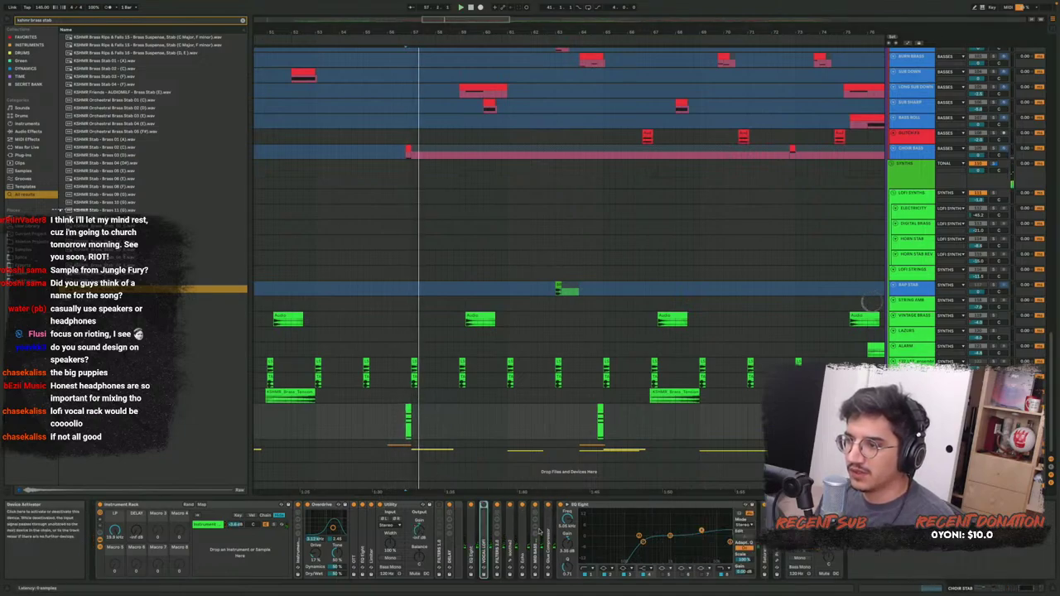
Collapse the expanded EQ Eight, select the effects from the earlier EQ Eight through Pro-L 2, and play the choir stab
double_click(582, 506)
left_click(587, 532)
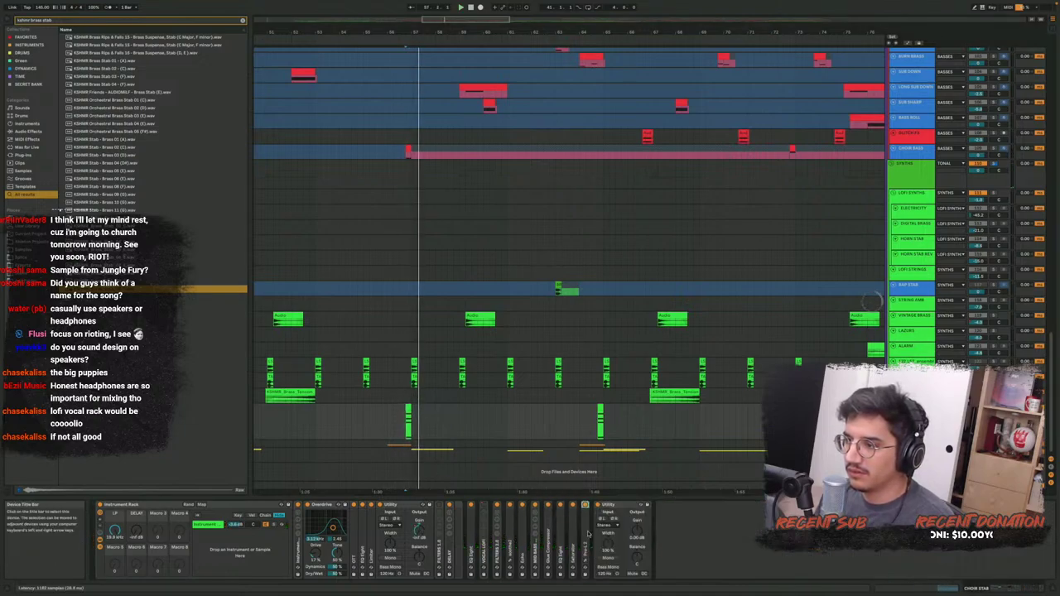
left_click(474, 533, "shift")
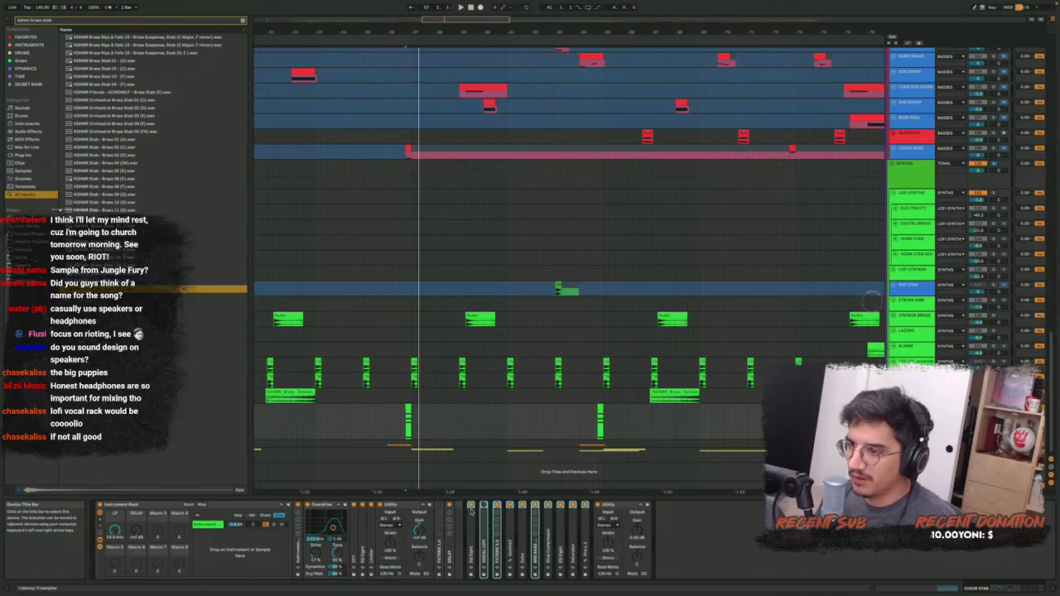
key("space")
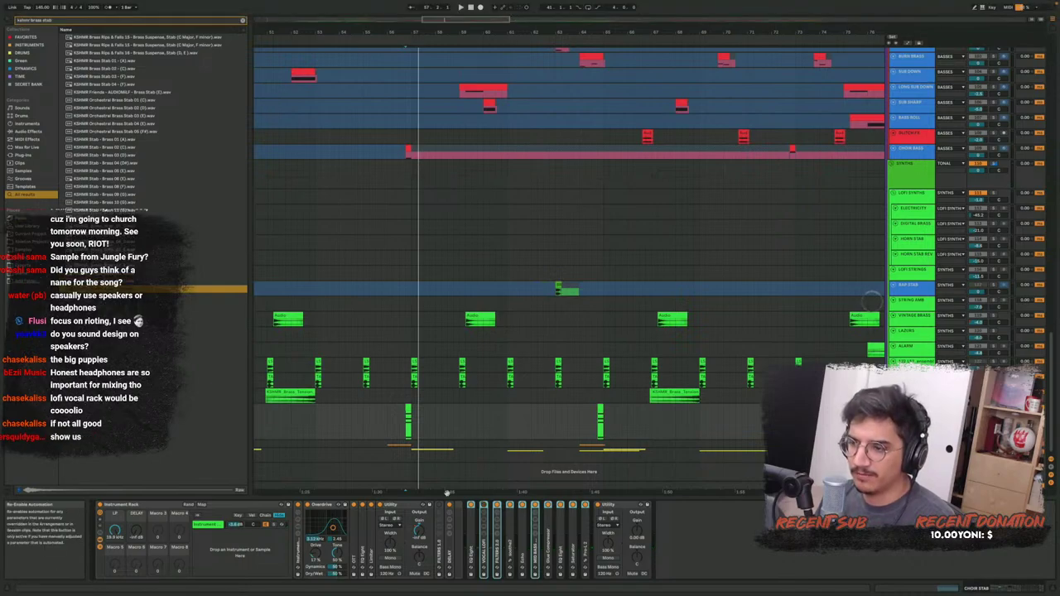
Expand the nested Instrument Rack, select its first Kontakt chain, and inspect the Storm Choir Ultimate Women patch
left_click(218, 524)
double_click(297, 542)
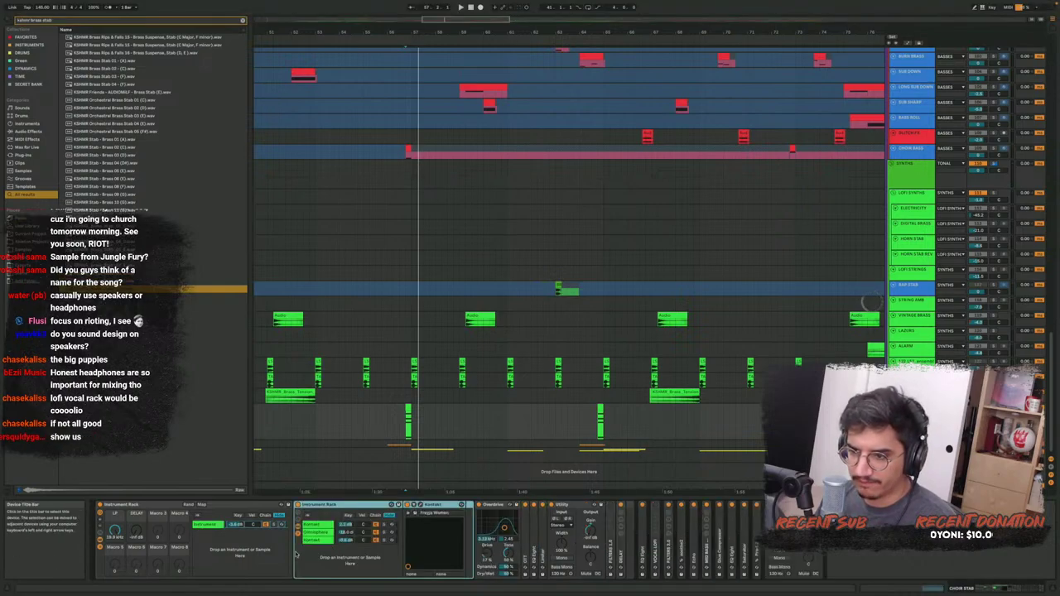
left_click(322, 526)
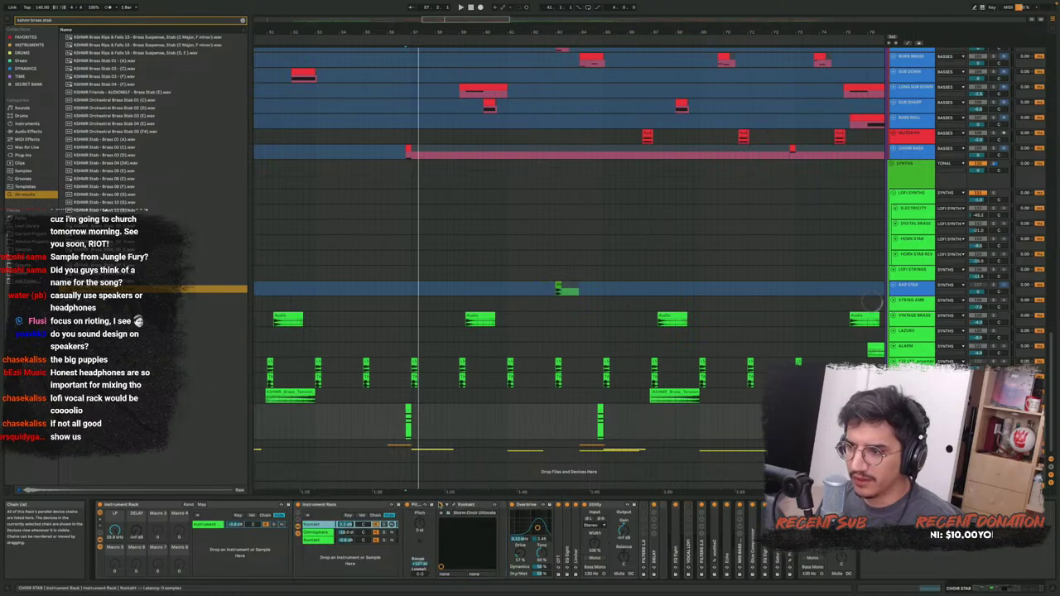
left_click(454, 506)
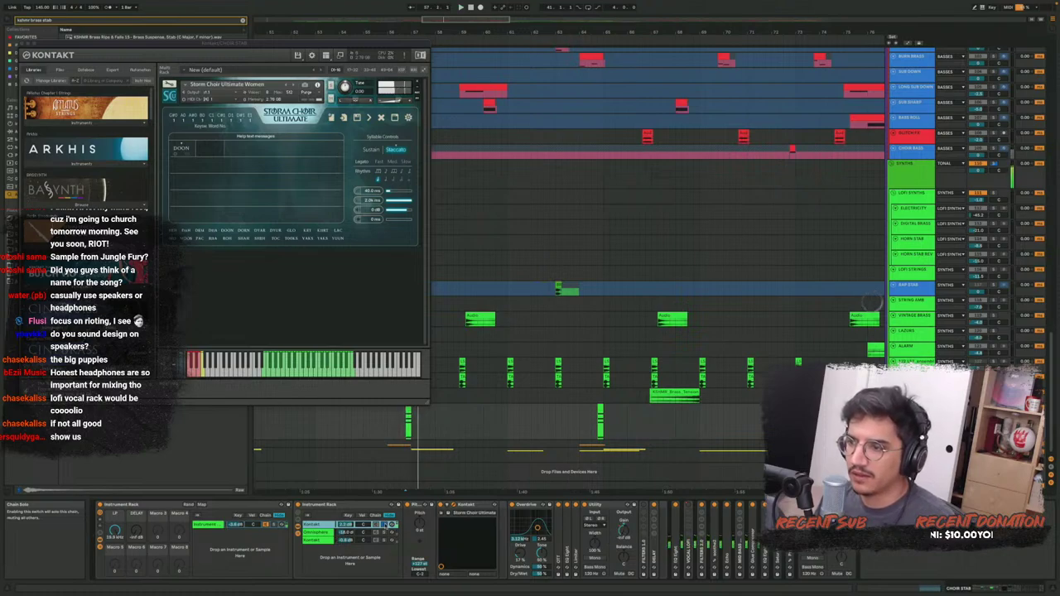
left_click(452, 505)
Solo the Omnisphere chain, play it, inspect its Choir Full Staccato - f patch, and collapse the device
left_click(385, 533)
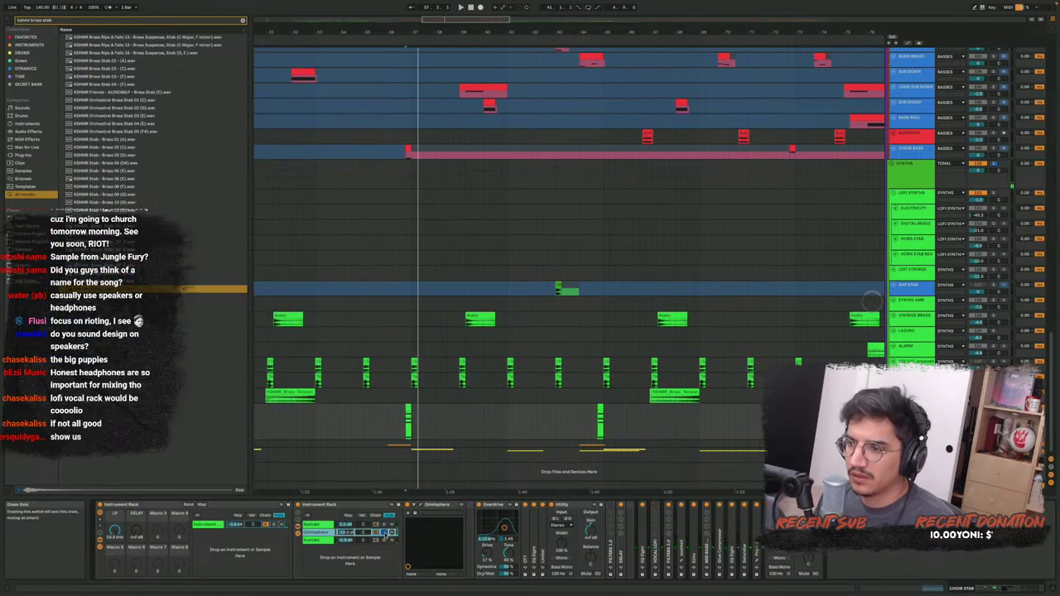
key("space")
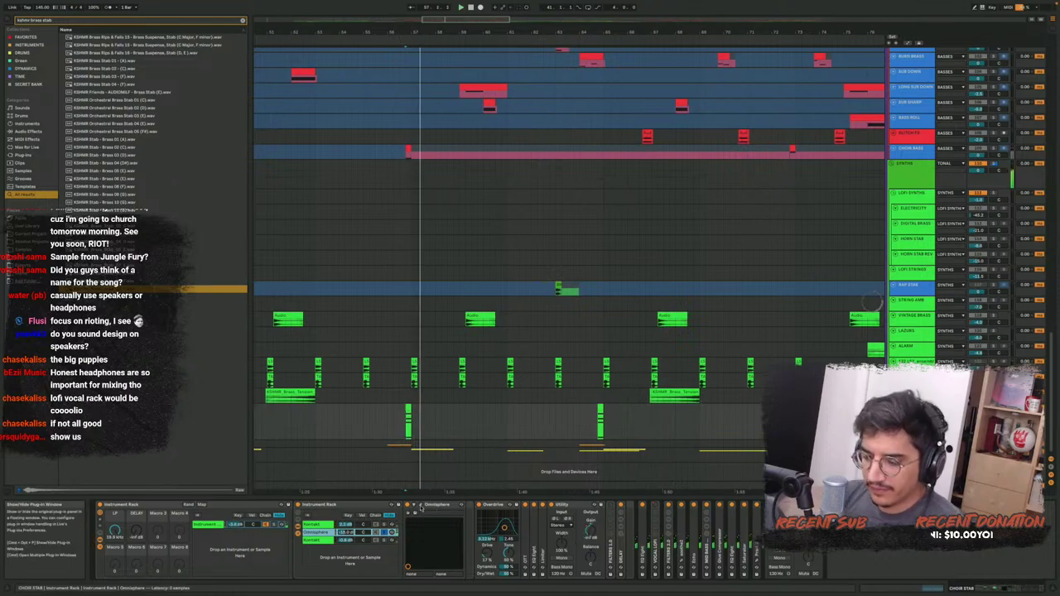
left_click(422, 508)
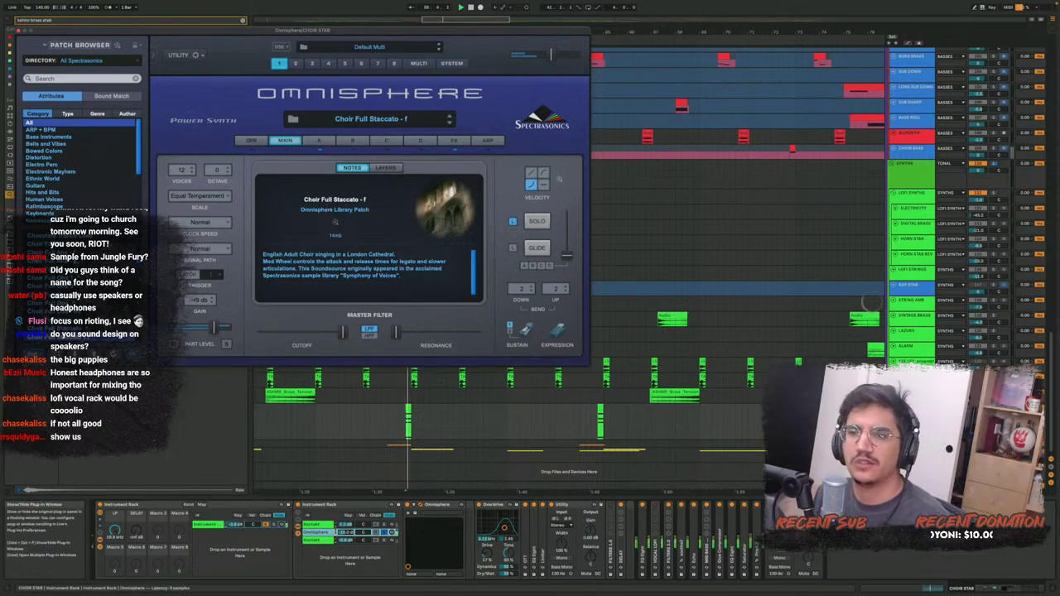
left_click(420, 507)
left_click(420, 506)
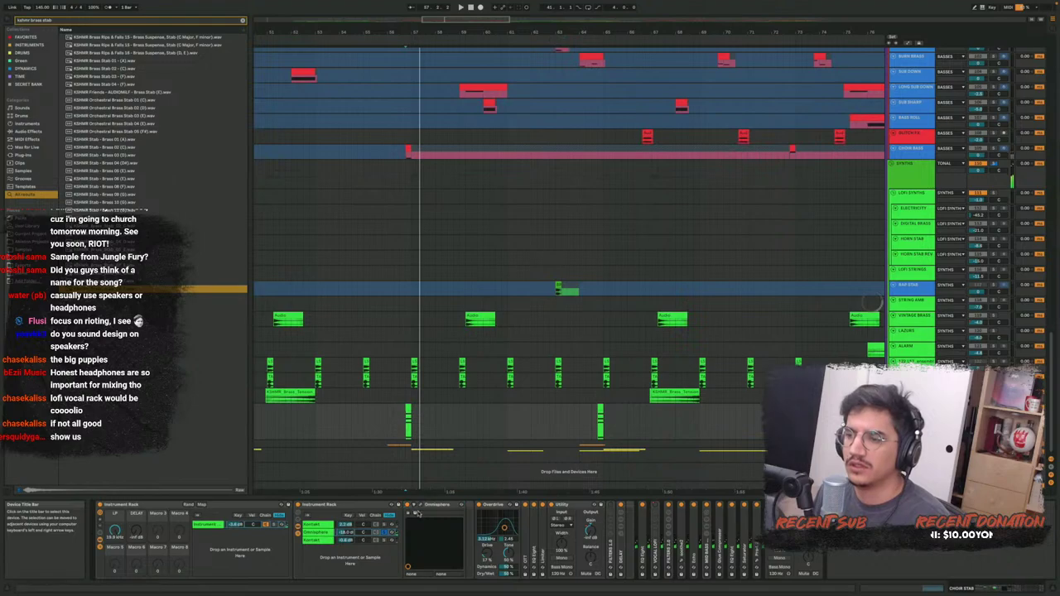
left_click(431, 505)
left_click(724, 382)
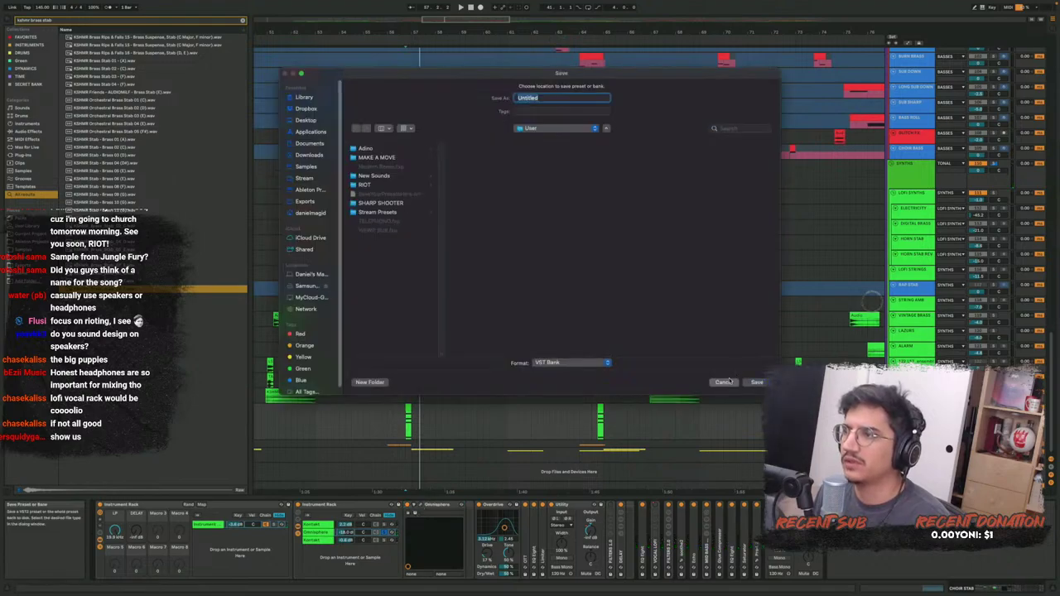
double_click(406, 507)
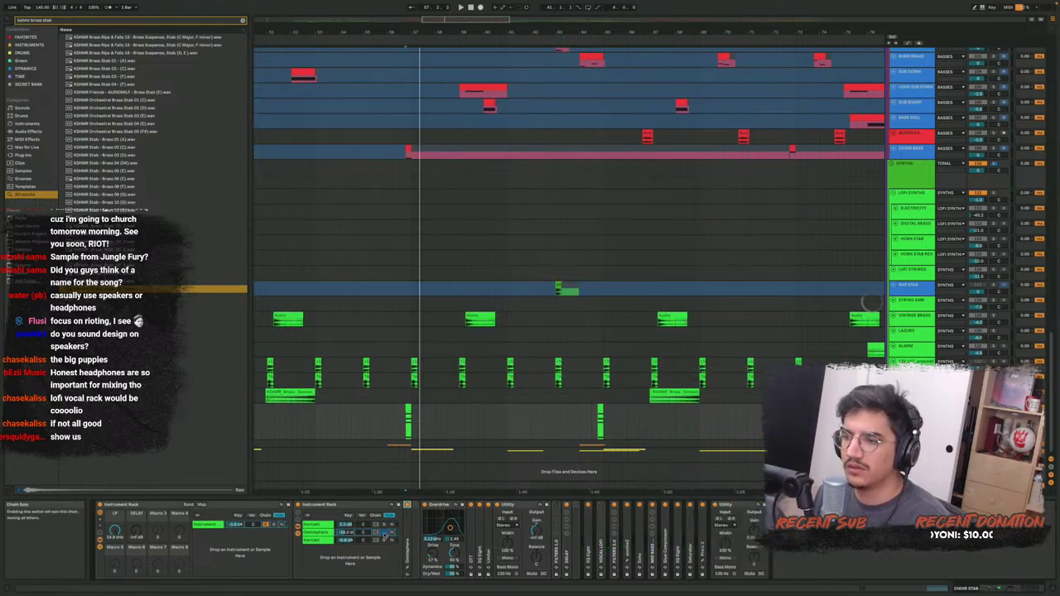
Solo the second Kontakt chain, play it, inspect its Freyja Women patch, and collapse the device
left_click(383, 540)
key("space")
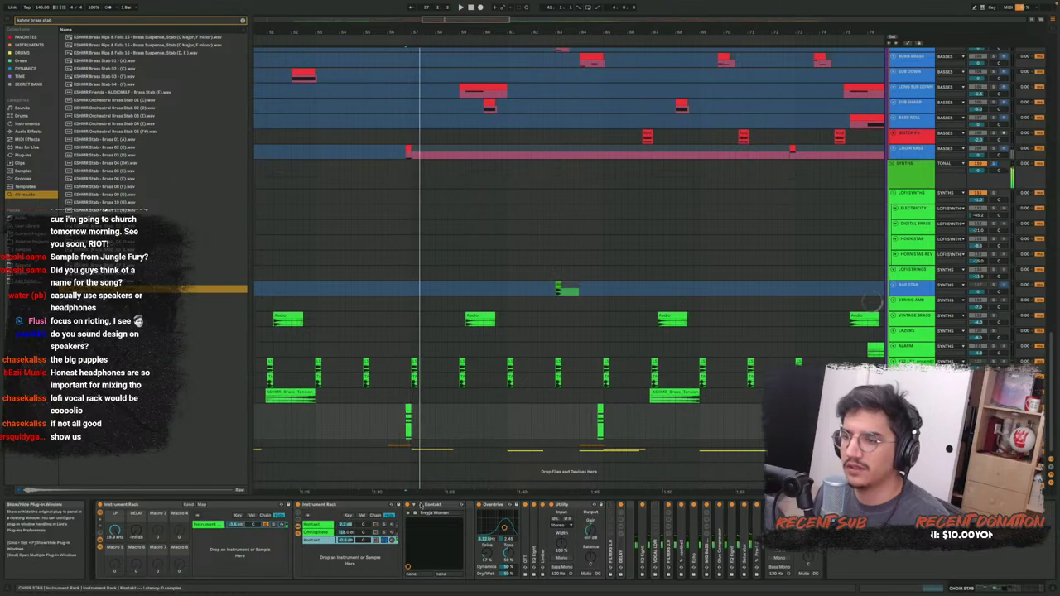
left_click(421, 505)
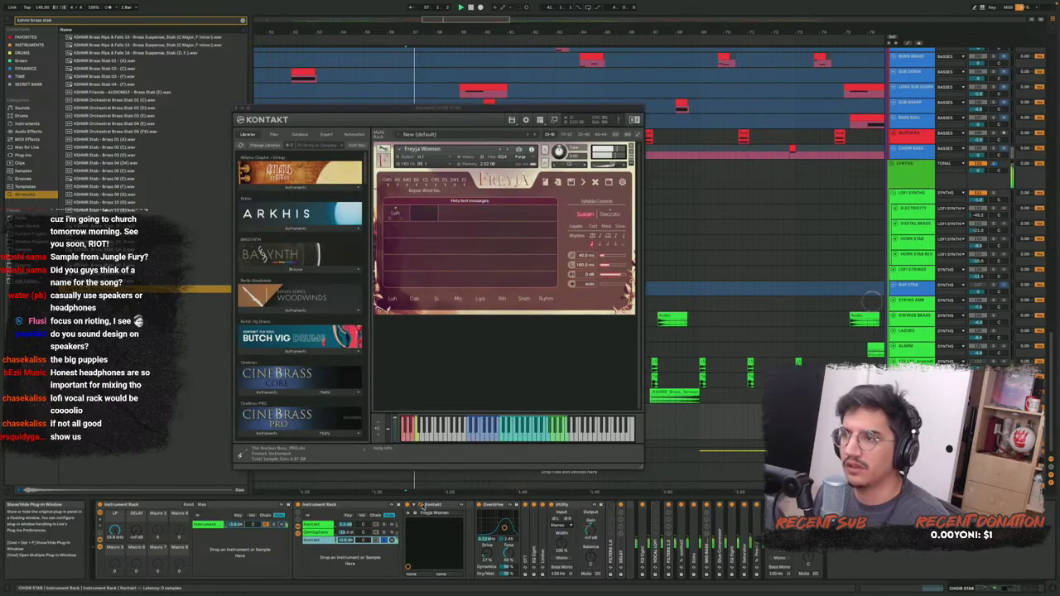
left_click(421, 506)
double_click(433, 504)
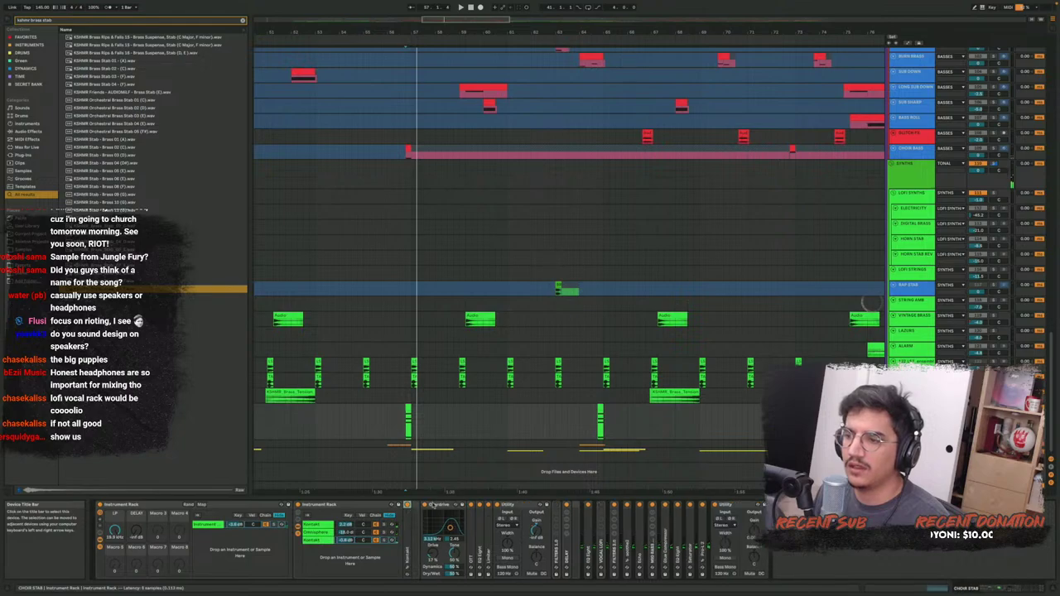
Play the choir stab while switching the rack's Kontakt and Omnisphere chains on and off to compare the layers
left_click(341, 506)
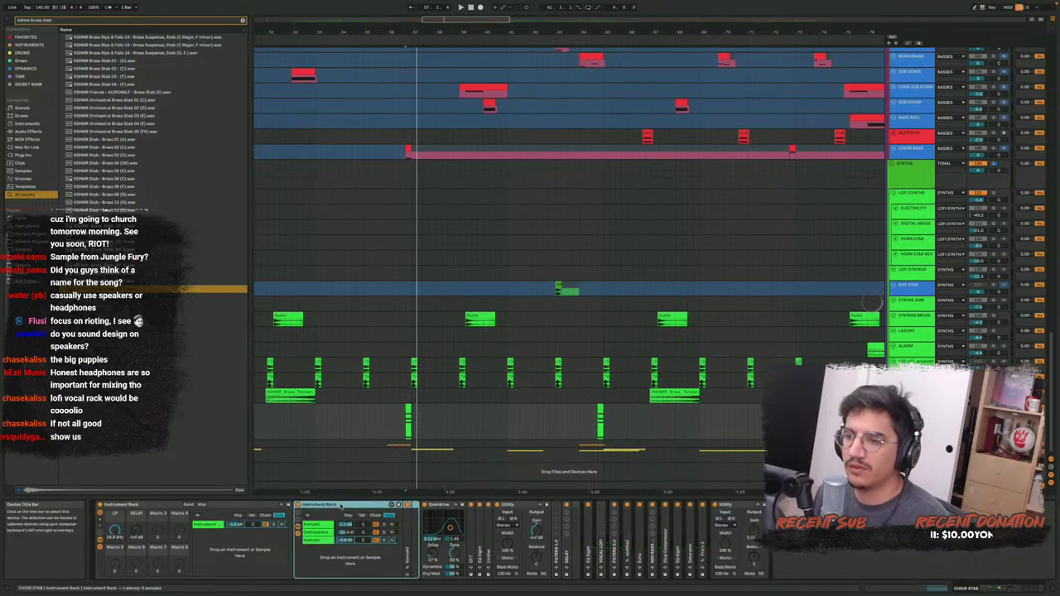
key("space")
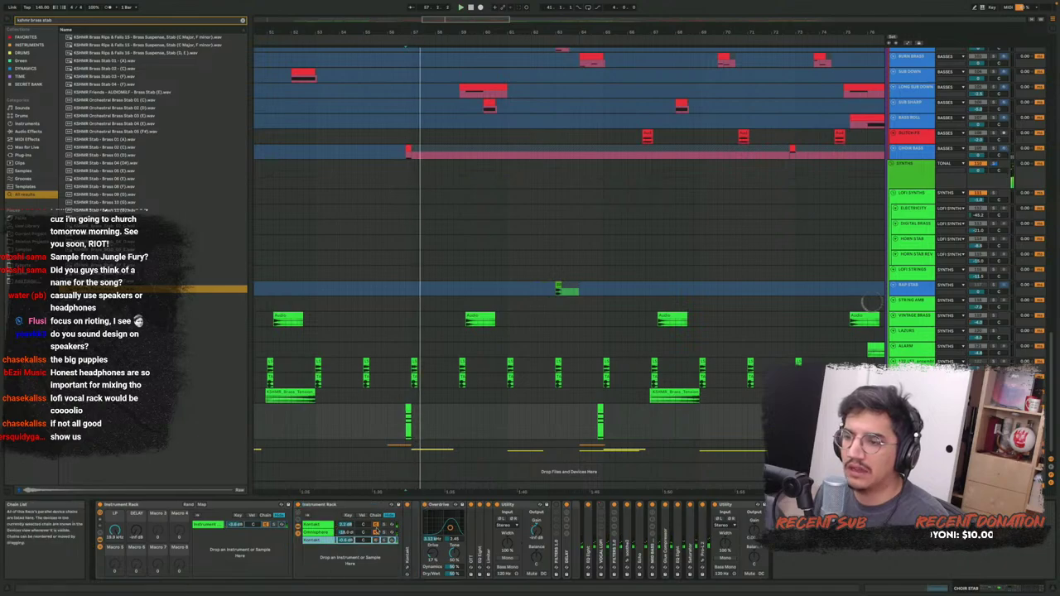
left_click(377, 525)
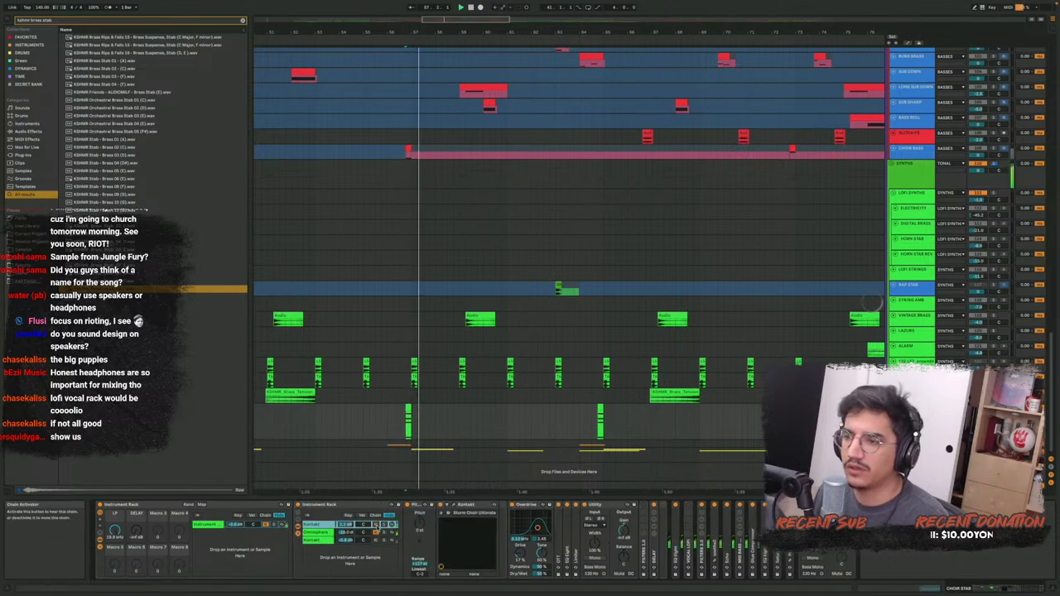
left_click(375, 533)
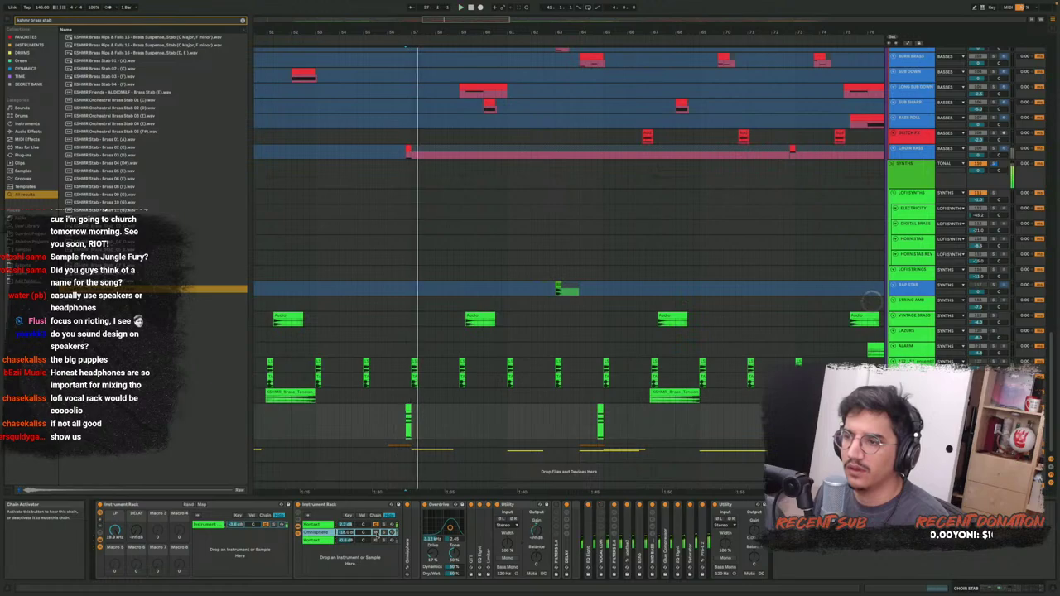
left_click(377, 540)
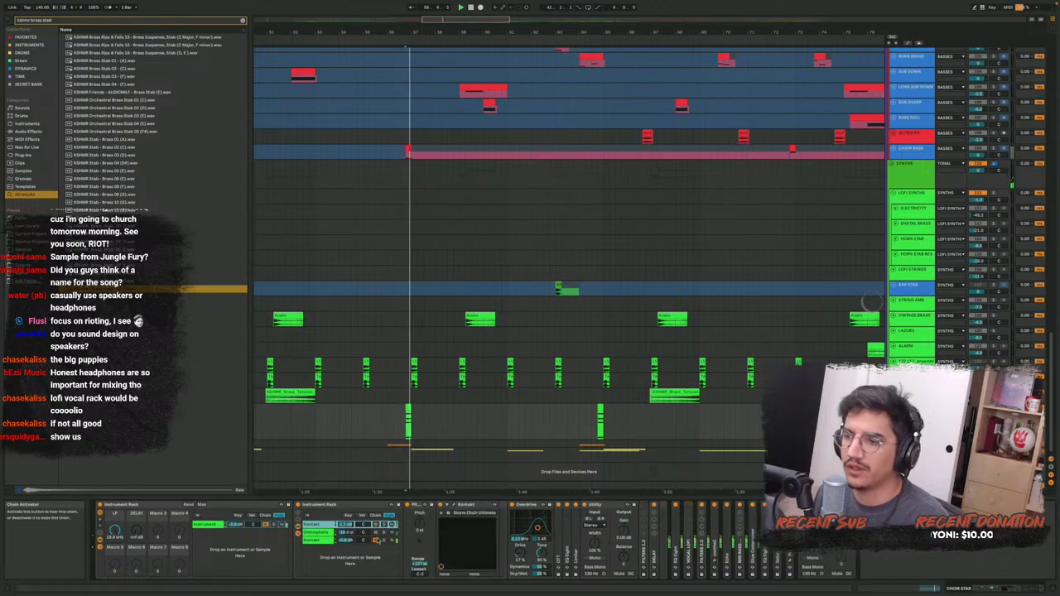
left_click(377, 533)
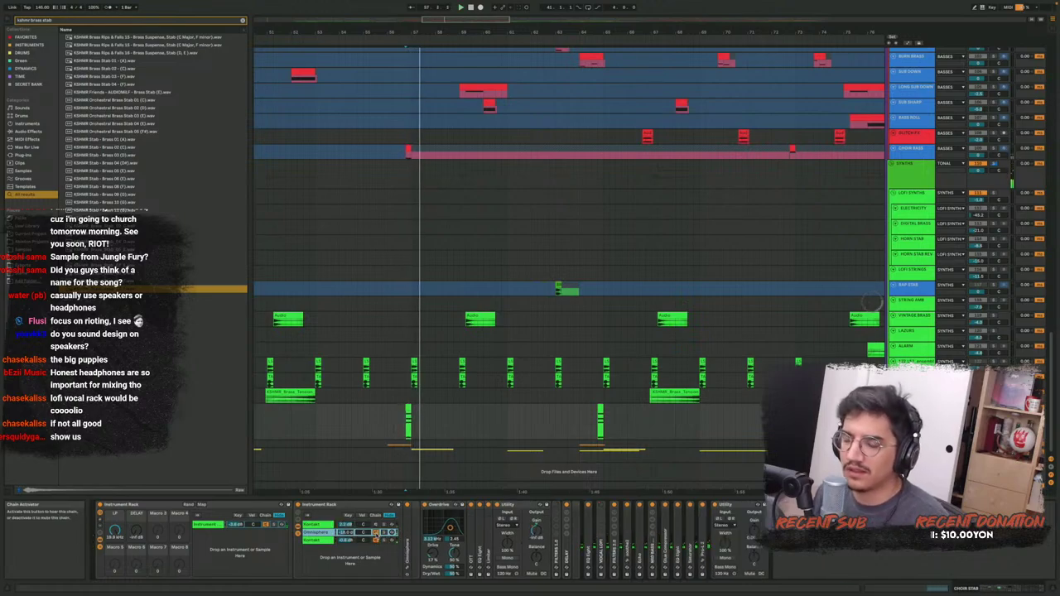
left_click(369, 525)
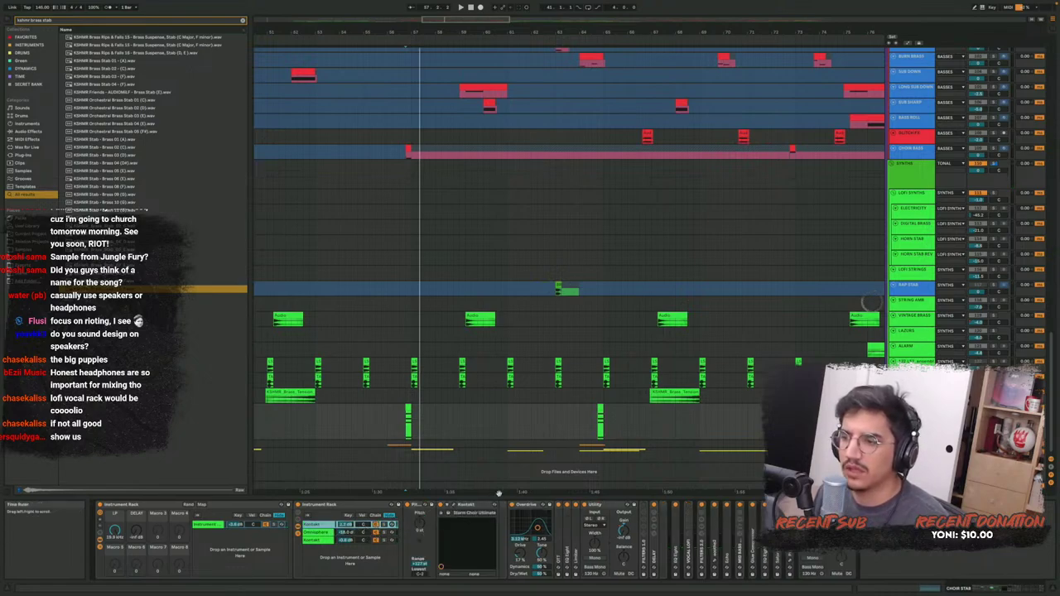
Collapse the nested Instrument Rack and play the choir stab repeatedly to compare it with Overdrive on and off
double_click(331, 505)
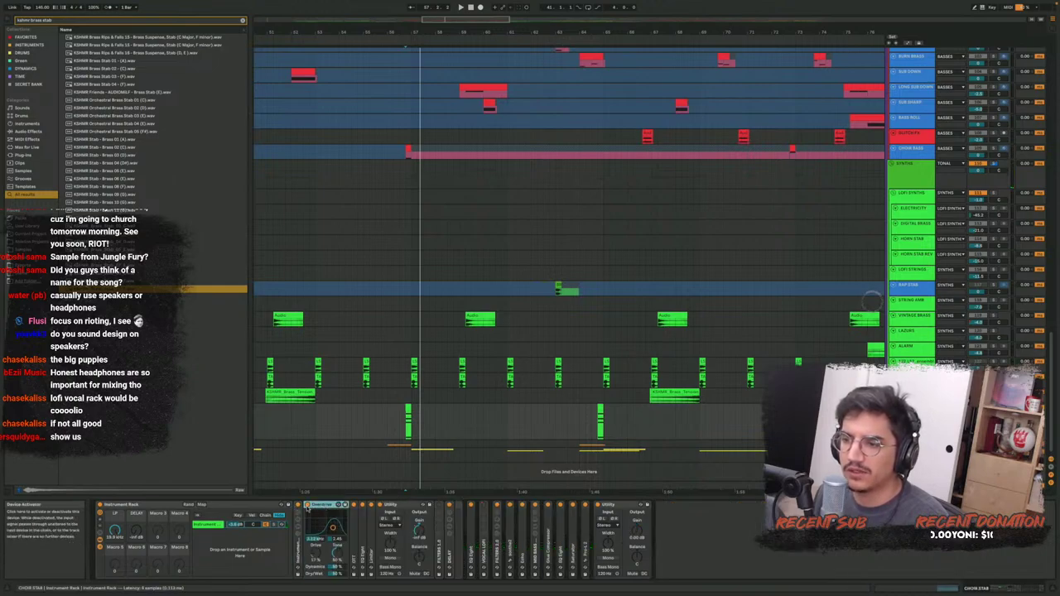
key("space")
key("space")
key("space")
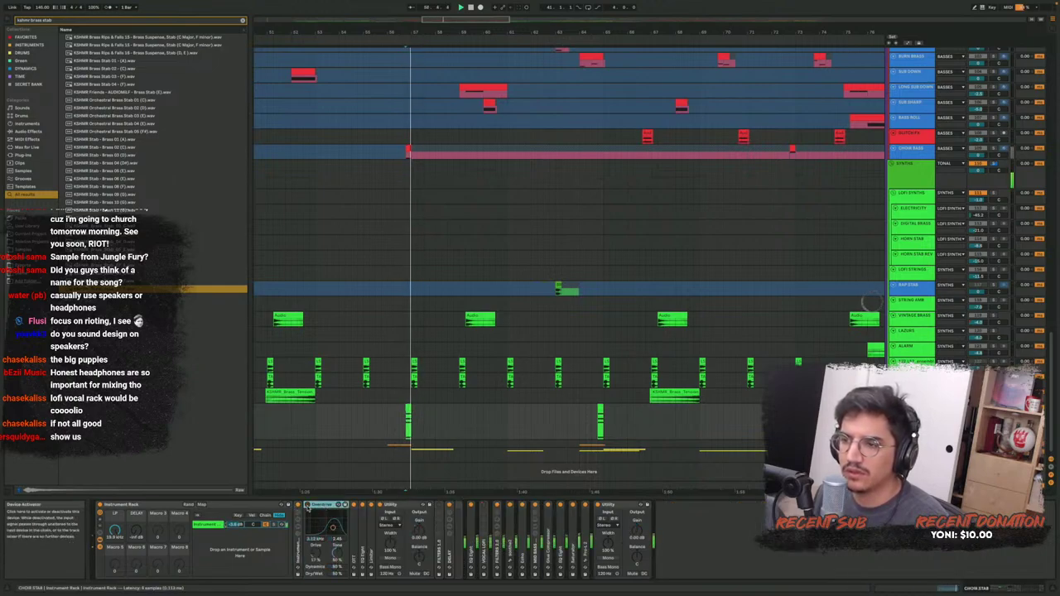
key("space")
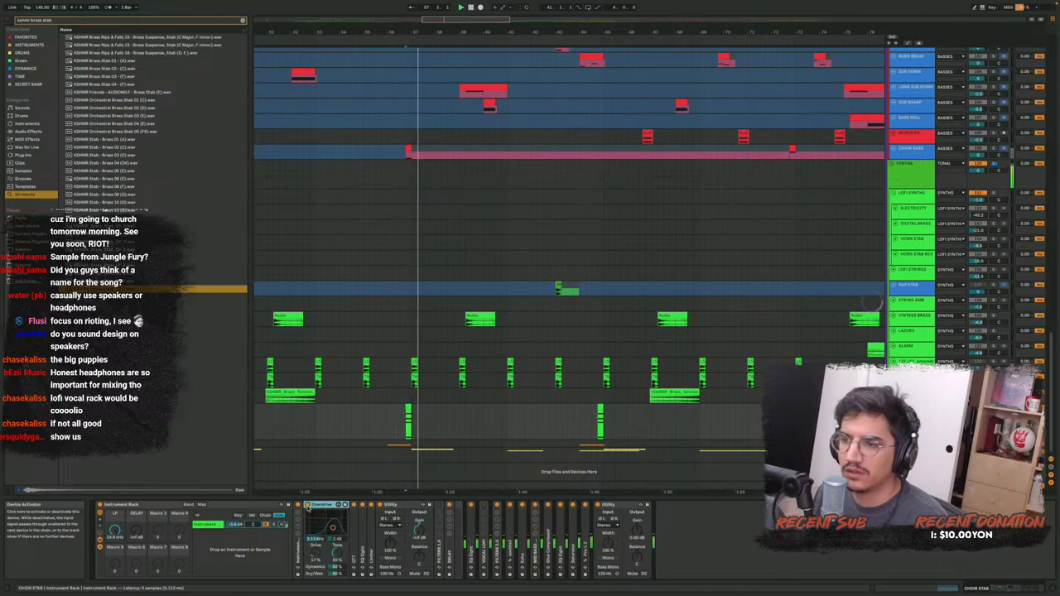
key("space")
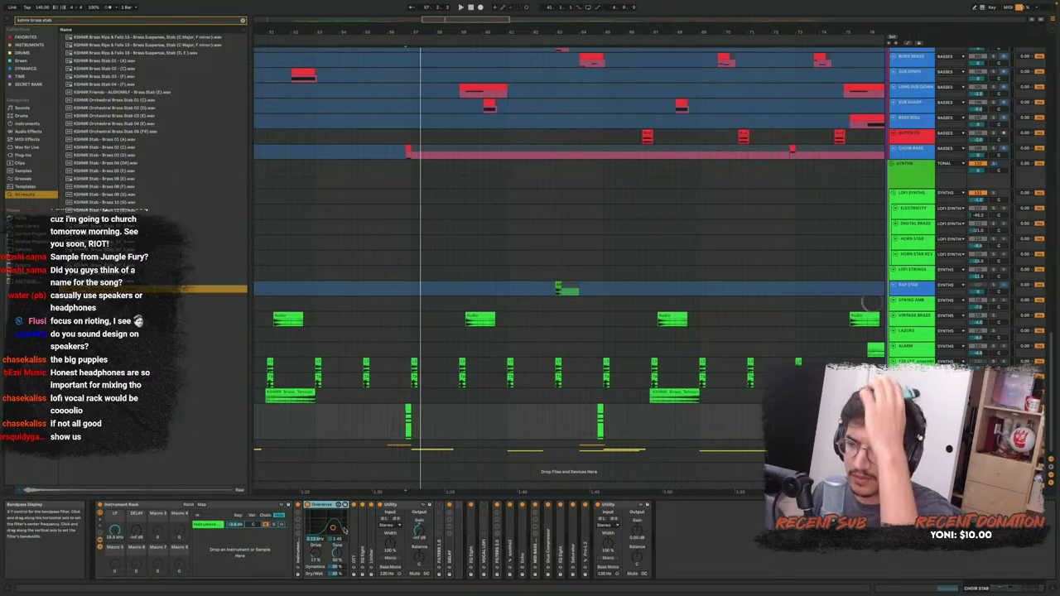
Expand the OTT device and compare the choir stab with OTT bypassed and active
double_click(353, 527)
key("space")
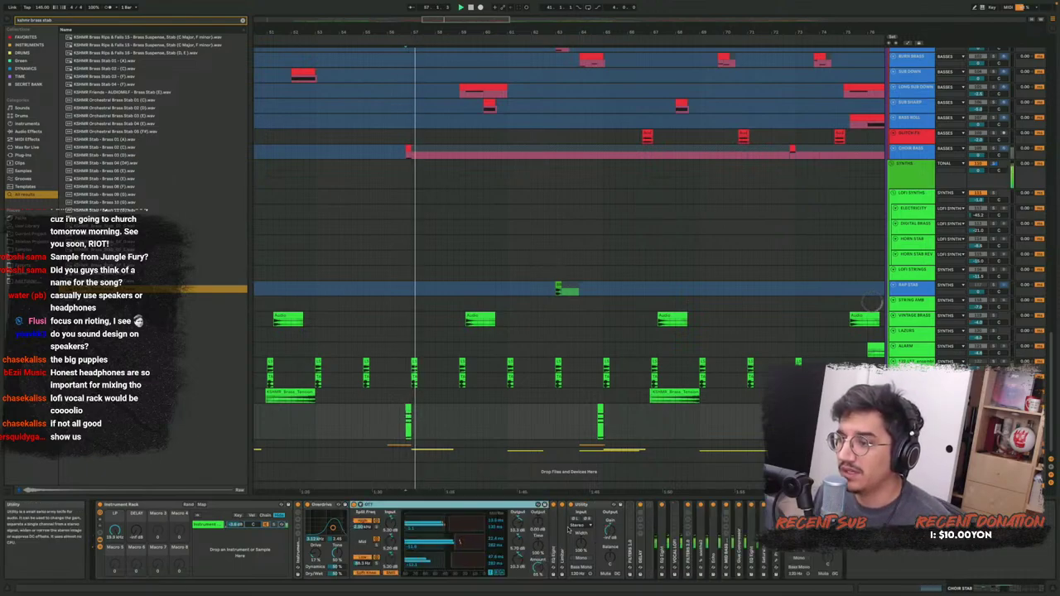
left_click(354, 504)
key("space")
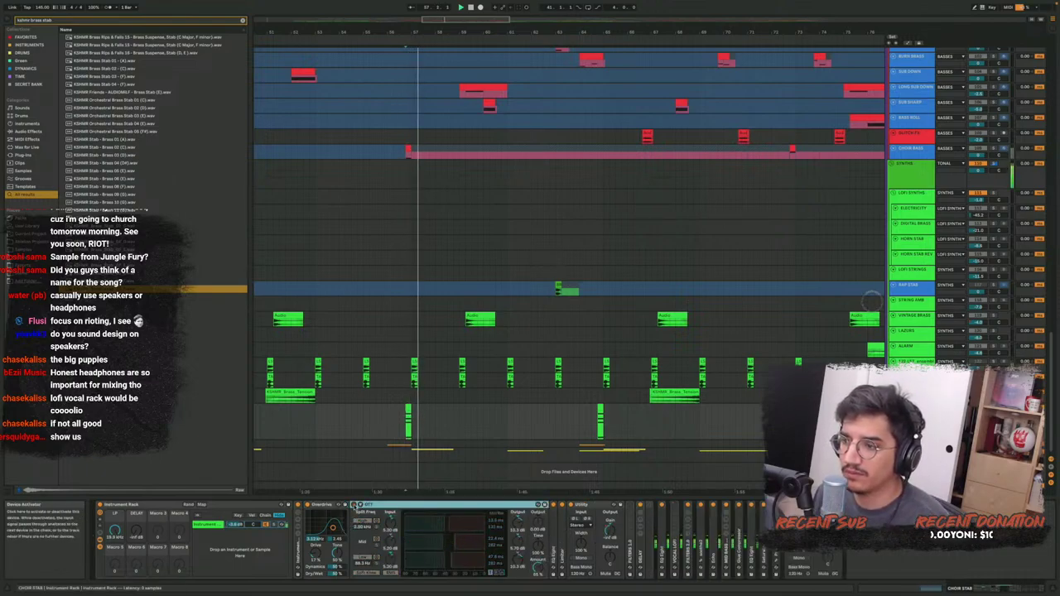
key("space")
Examine the EQ Eight and Limiter following OTT one after the other while the choir stab plays, collapsing each device
double_click(364, 505)
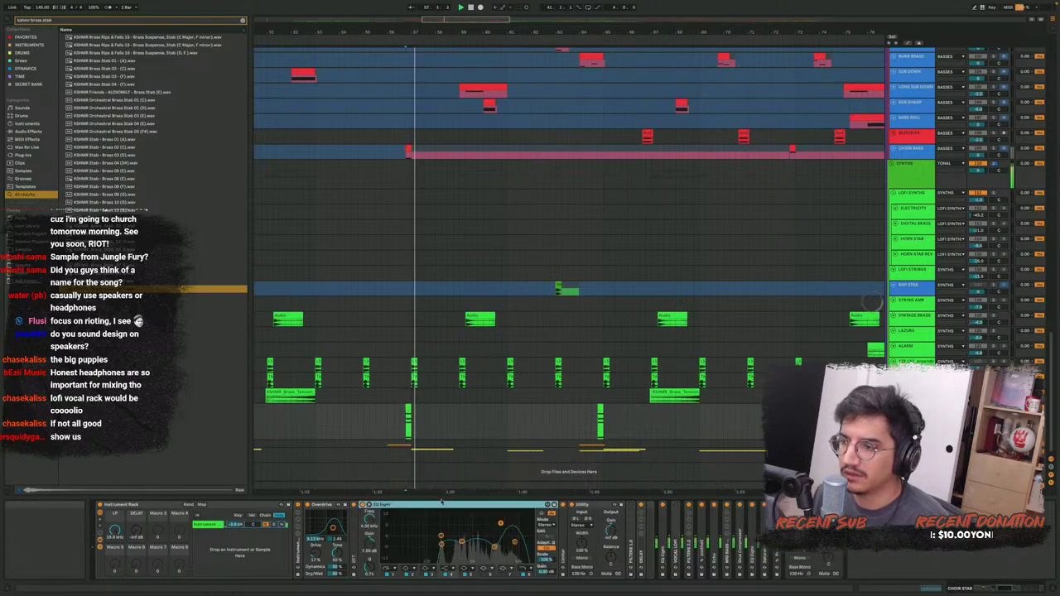
double_click(366, 505)
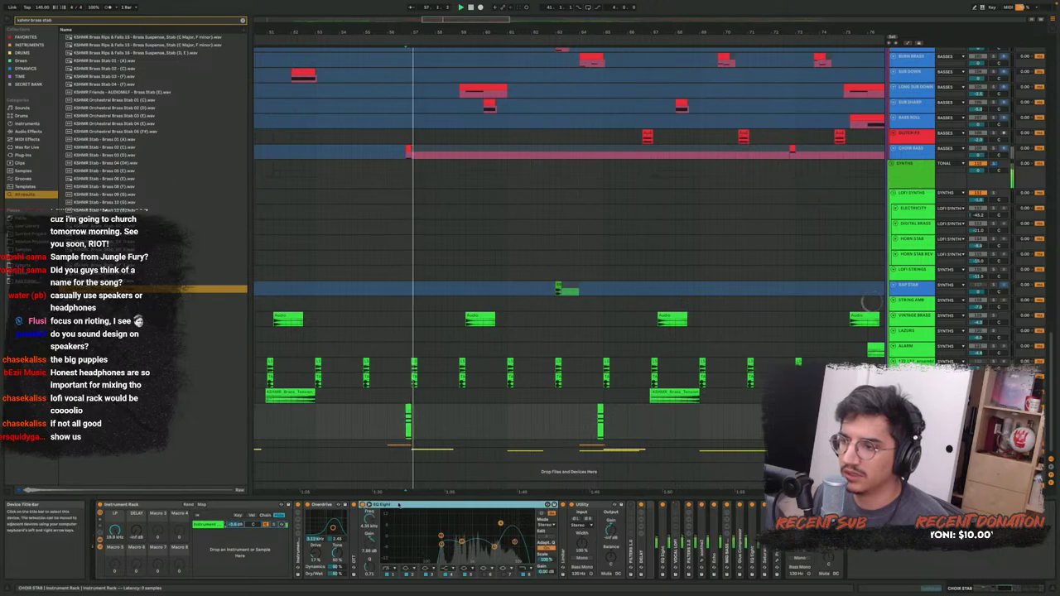
double_click(365, 504)
double_click(372, 507)
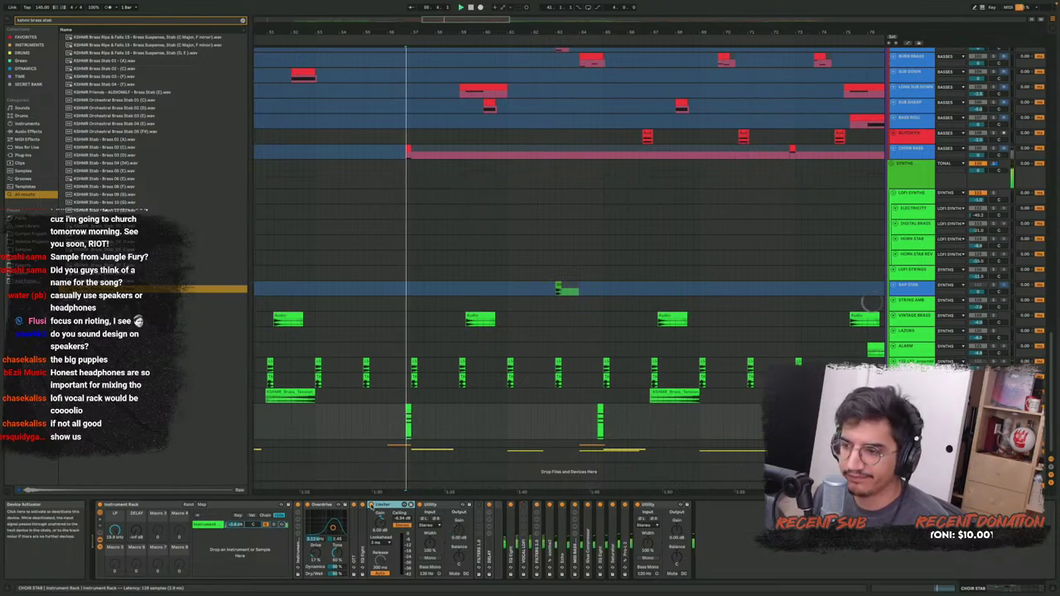
double_click(382, 505)
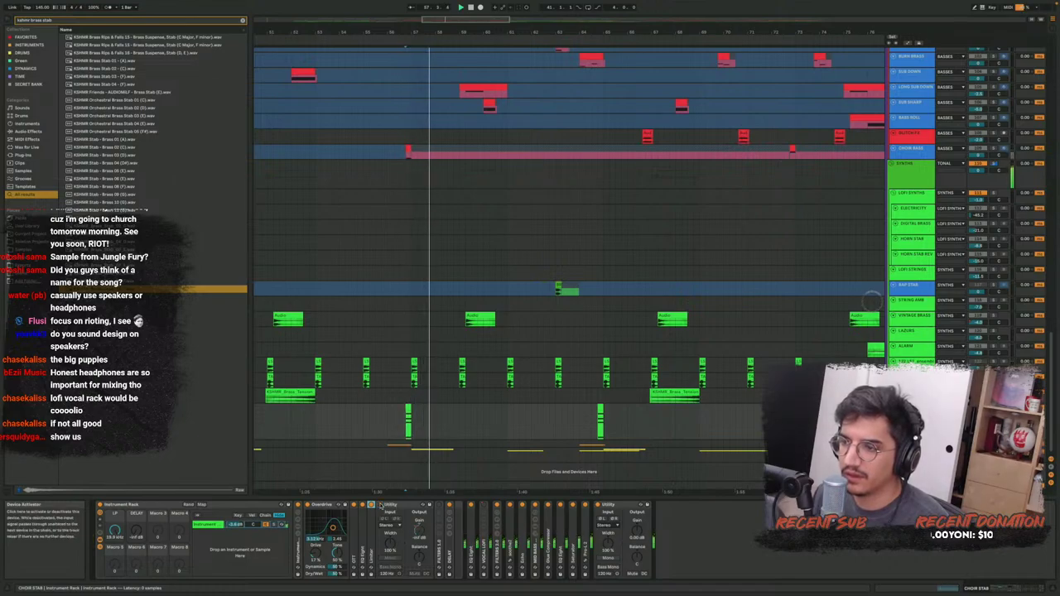
Set playback to start just before the bar 57 choir stab, collapse Utility, and compare the stab with the FILTERS 1.0 rack off and on
left_click(400, 421)
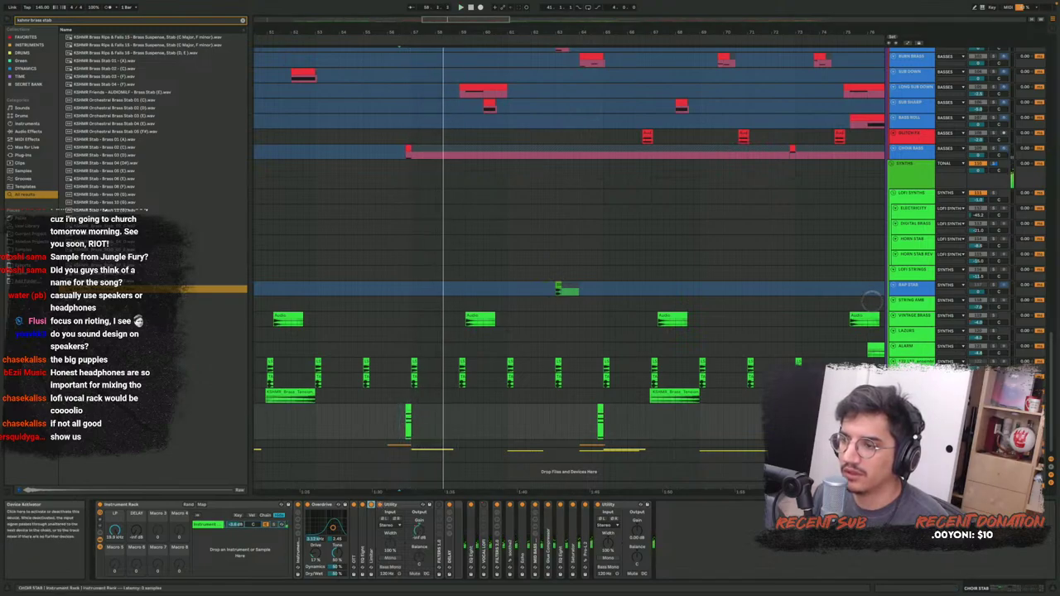
double_click(394, 506)
double_click(388, 546)
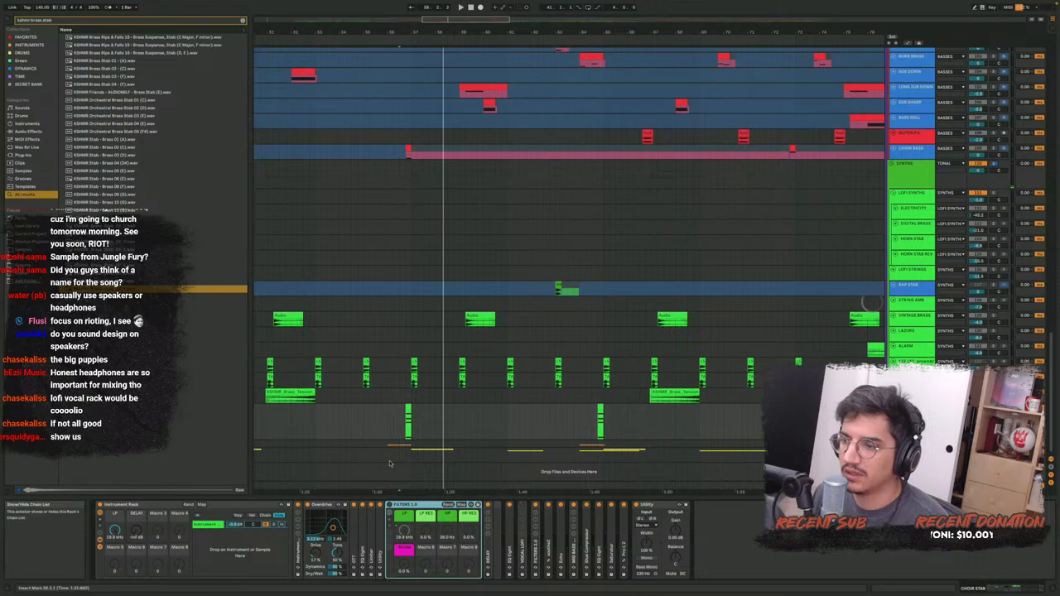
left_click(389, 505)
key("space")
left_click(389, 504)
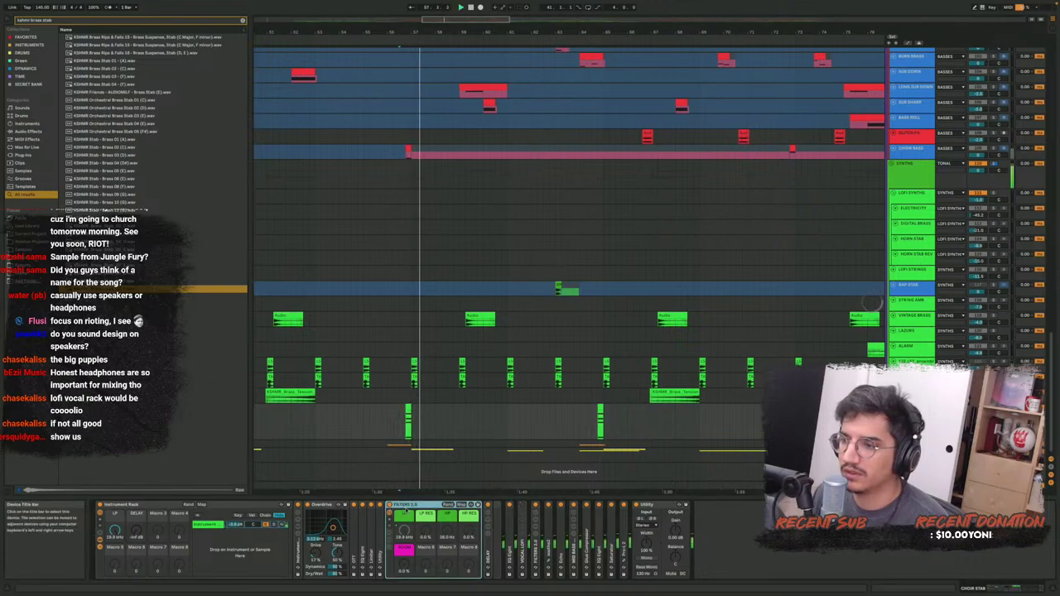
Stop playback, check the Instrument Rack's LP macro automation, and collapse the FILTERS 1.0 rack
key("space")
key("a")
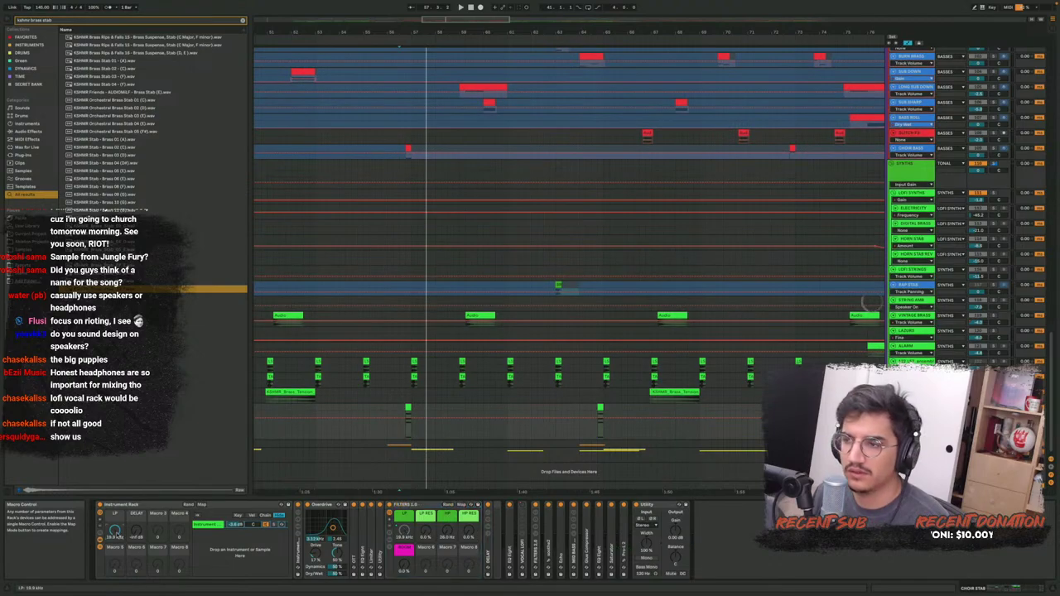
key("a")
double_click(415, 511)
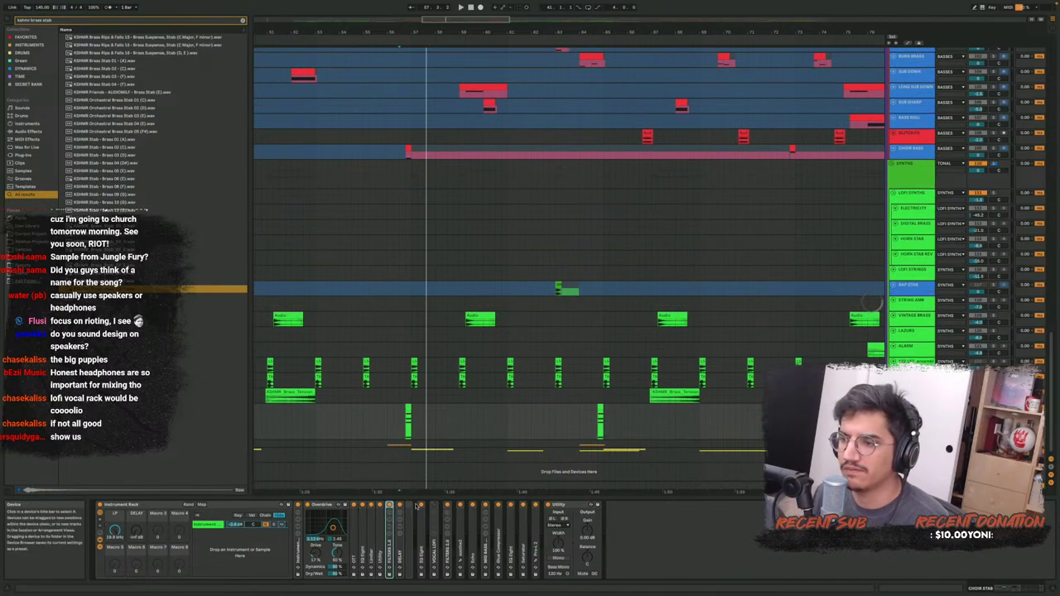
Expand the DELAY rack, audition its WET chain, reveal the rack's macros, and play the choir stab with the DELAY macro at 0.0 dB
double_click(400, 553)
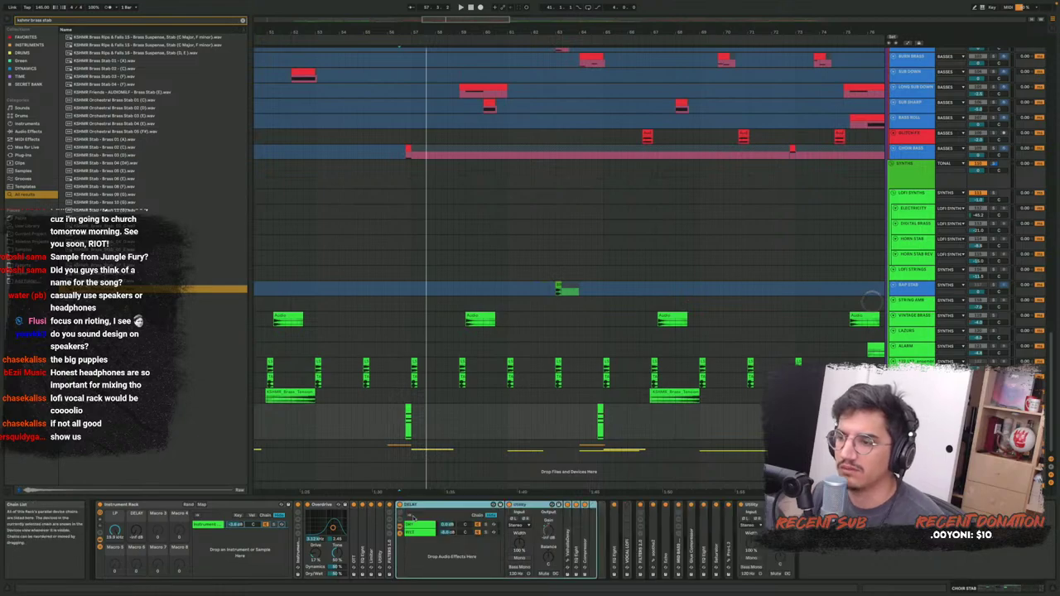
left_click(448, 532)
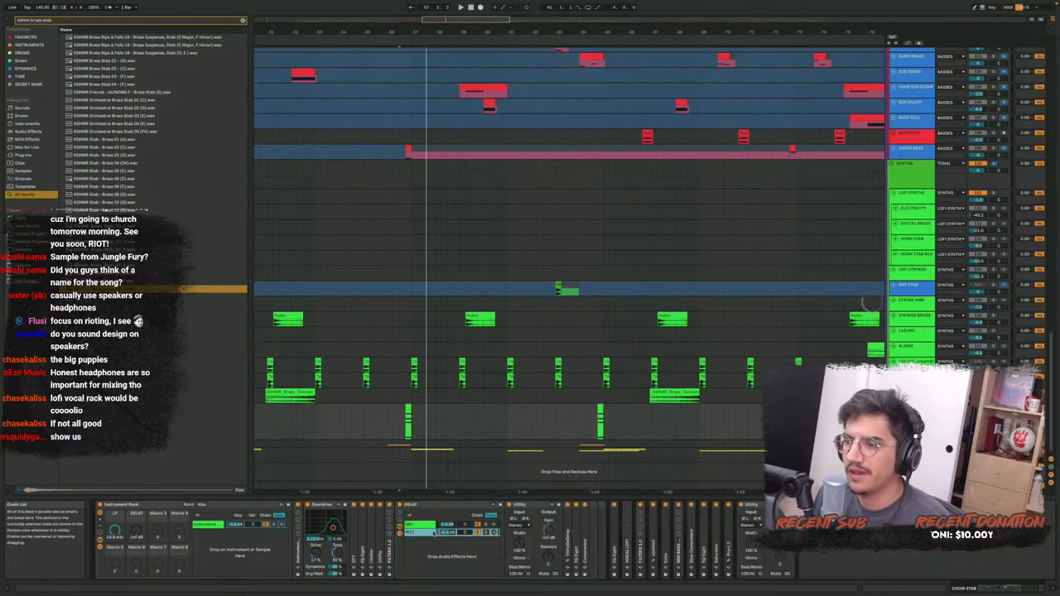
key("space")
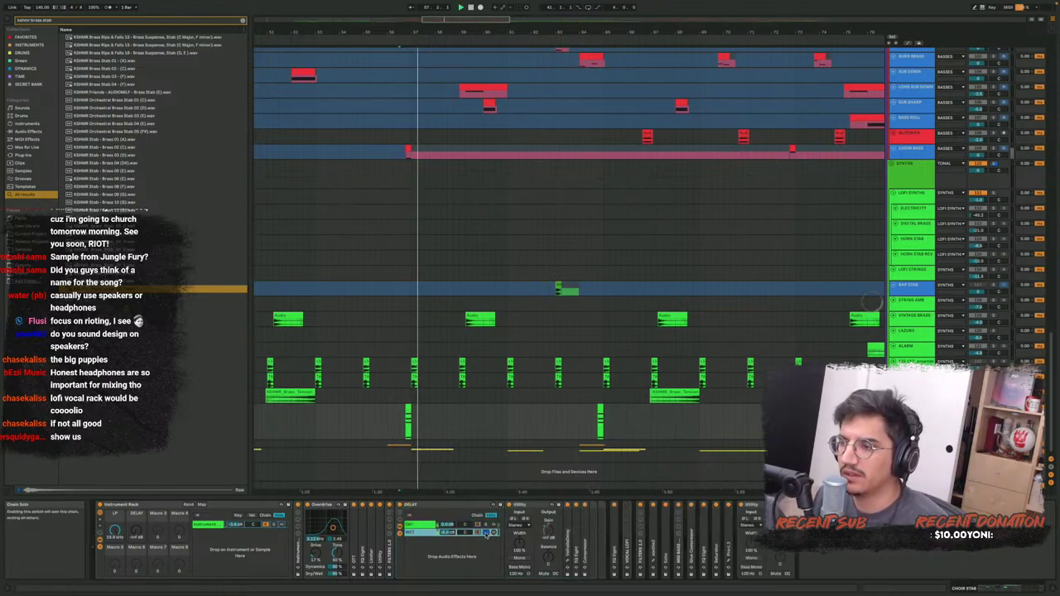
left_click(399, 515)
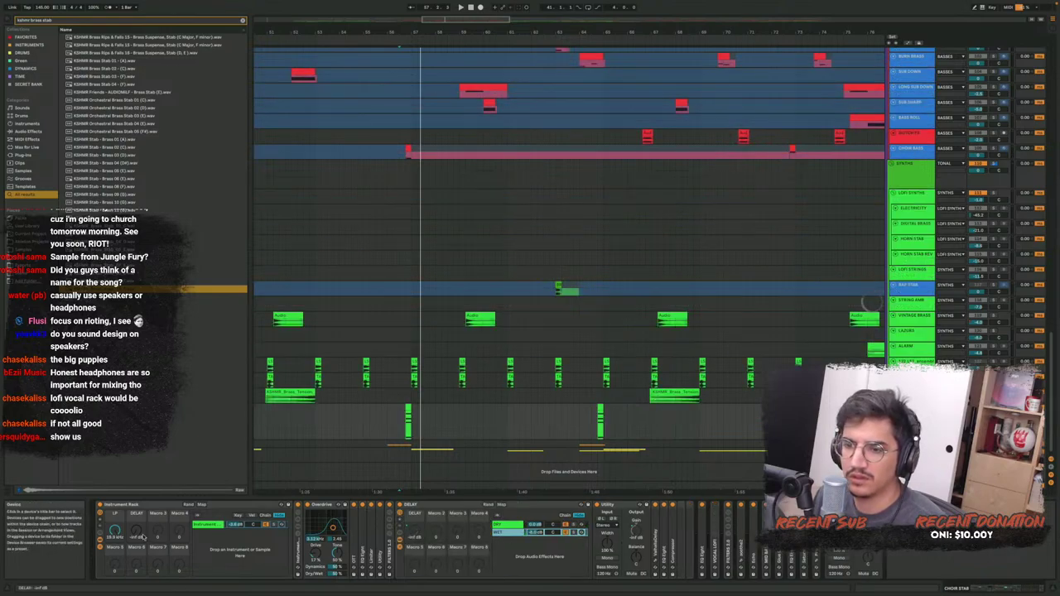
key("a")
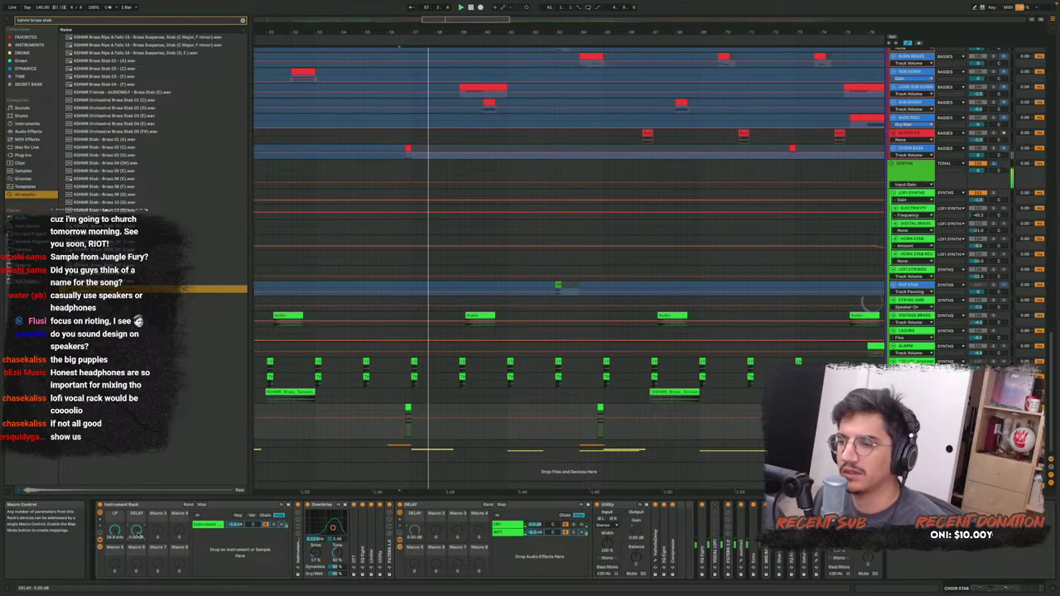
Collapse the DELAY rack and expand the EQ Eight and the VOCAL LOFI rack that follow it
double_click(467, 505)
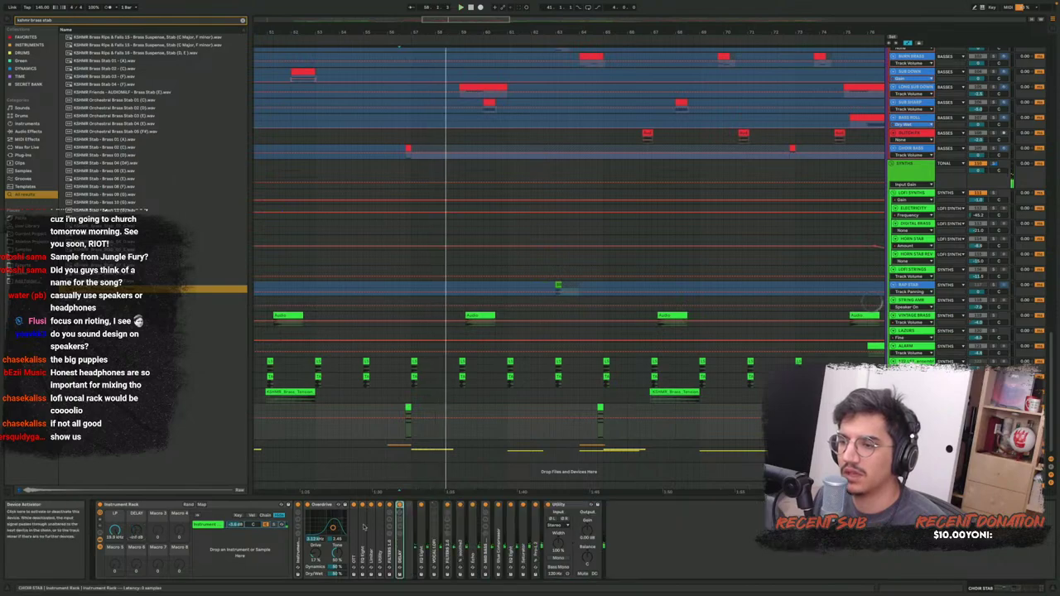
double_click(424, 534)
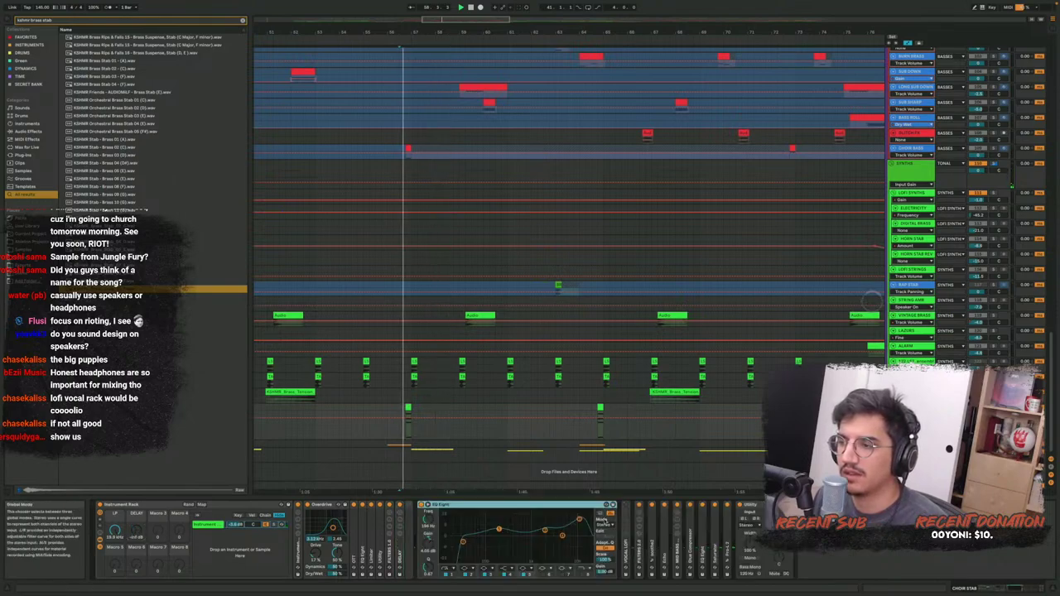
double_click(625, 558)
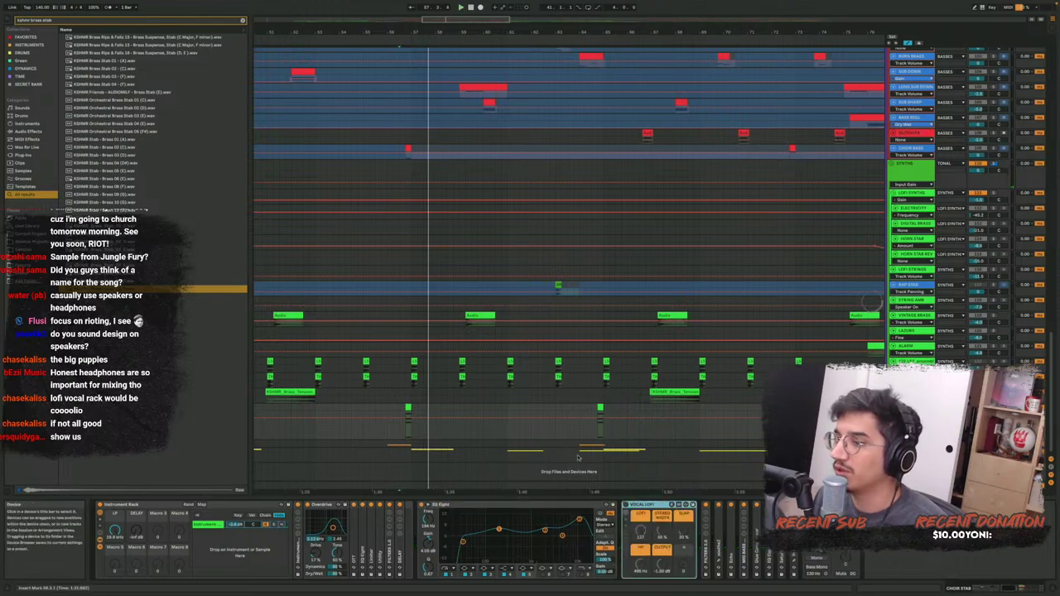
Show the automation of the VOCAL LOFI rack's on/off switch and review it across the whole arrangement
scroll(554, 284, "down", 5)
scroll(553, 284, "left", 2)
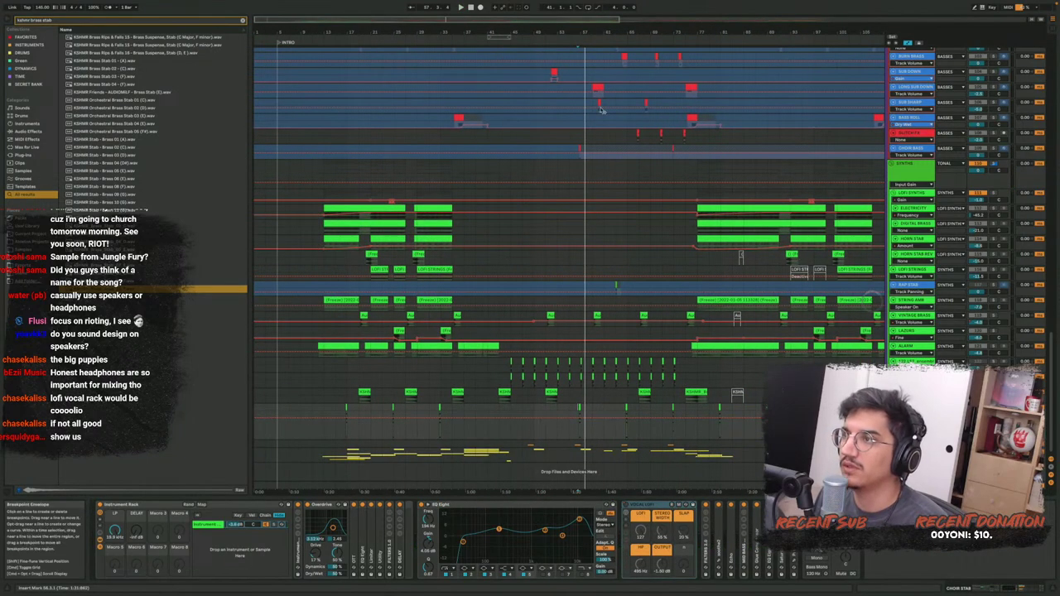
right_click(631, 507)
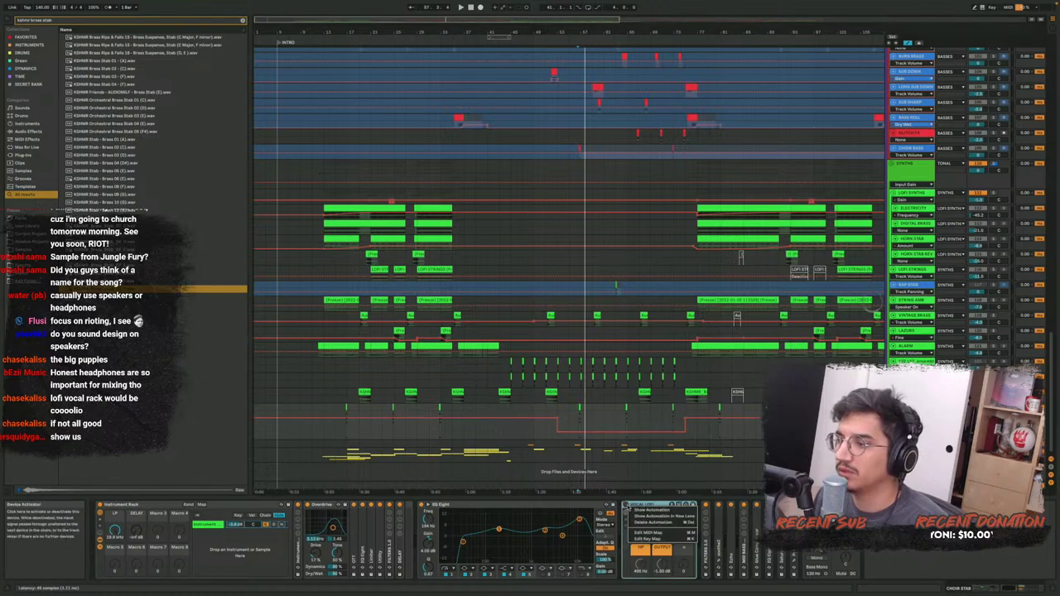
left_click(528, 439)
scroll(659, 428, "right", 3)
scroll(655, 427, "down", 2)
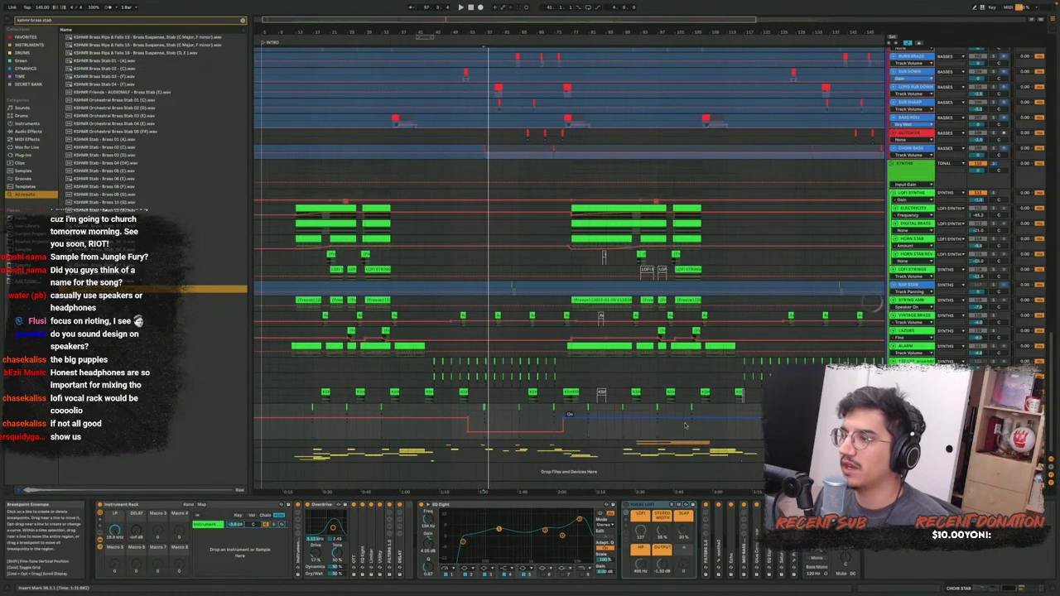
scroll(580, 424, "left", 5)
scroll(497, 424, "right", 4)
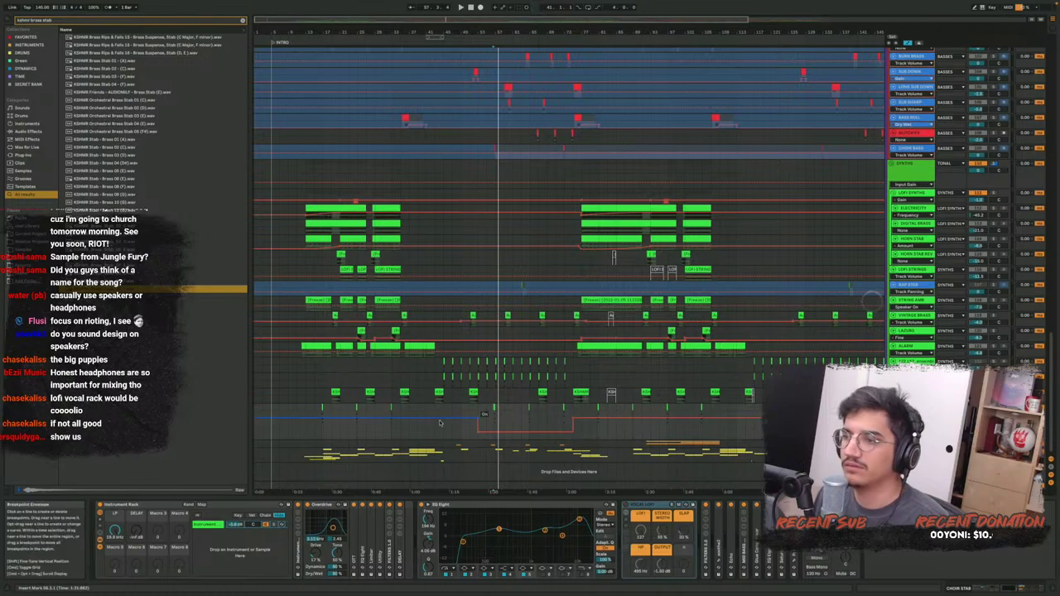
Set playback to start before the bar 25 choir stab and replay it while trying different VOCAL LOFI macro settings
scroll(440, 423, "up", 3)
scroll(377, 432, "up", 3)
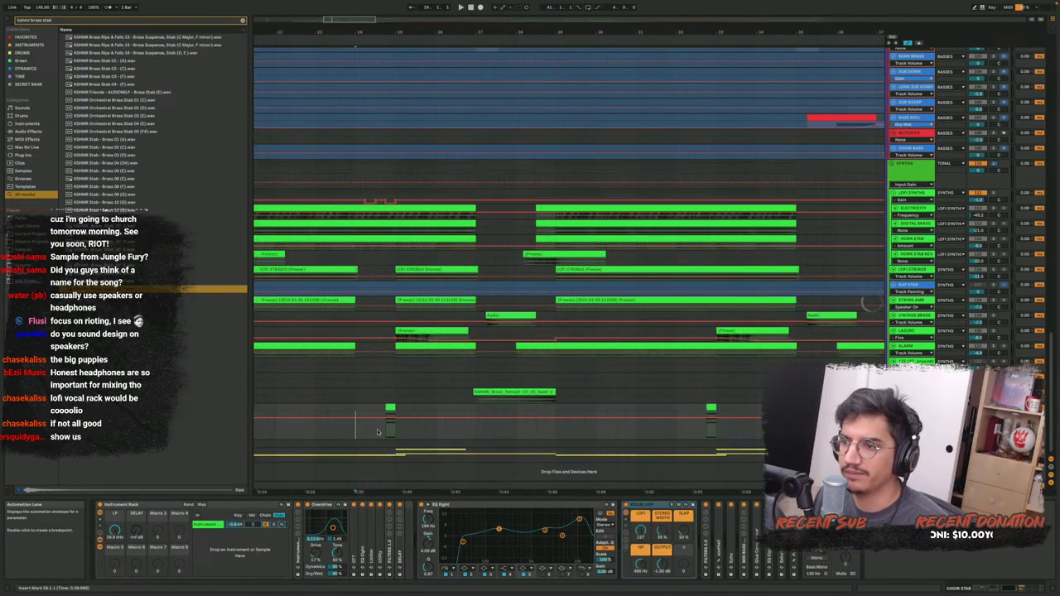
left_click(377, 431)
key("space")
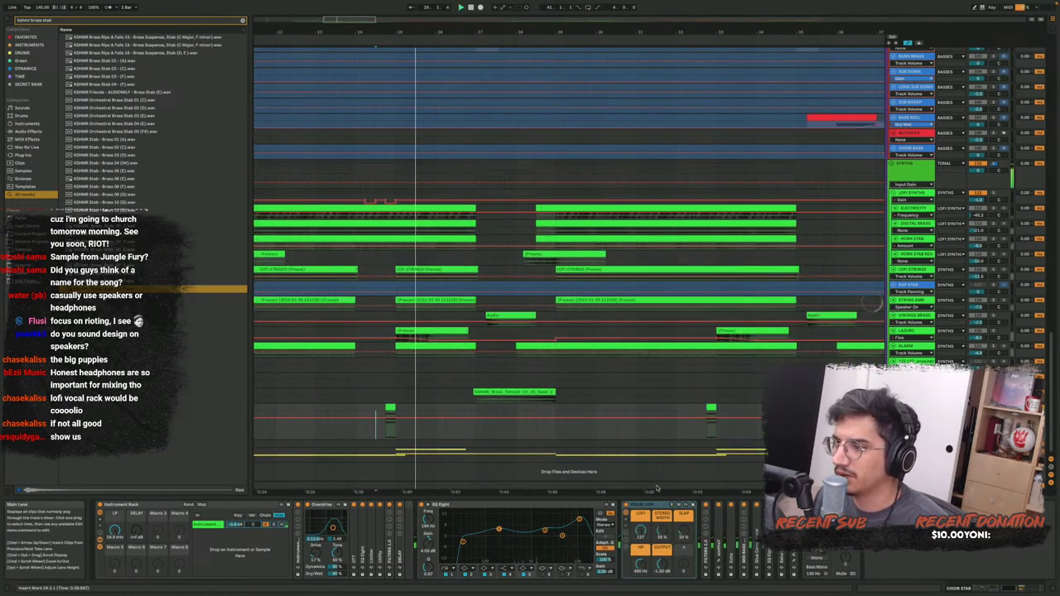
left_click_drag(640, 529, 641, 580)
key("space")
key("space")
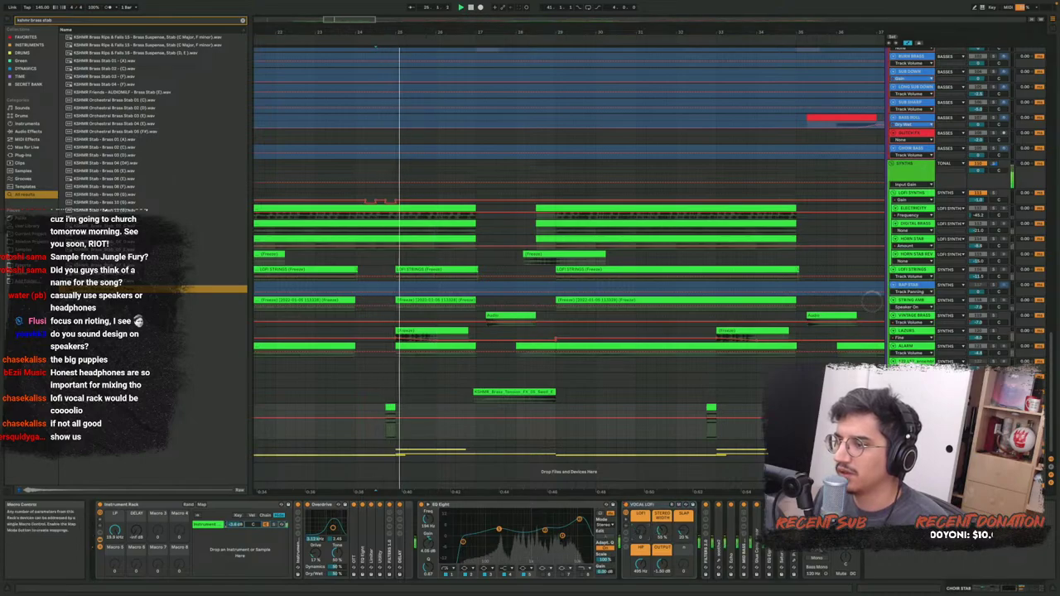
key("space")
key("space")
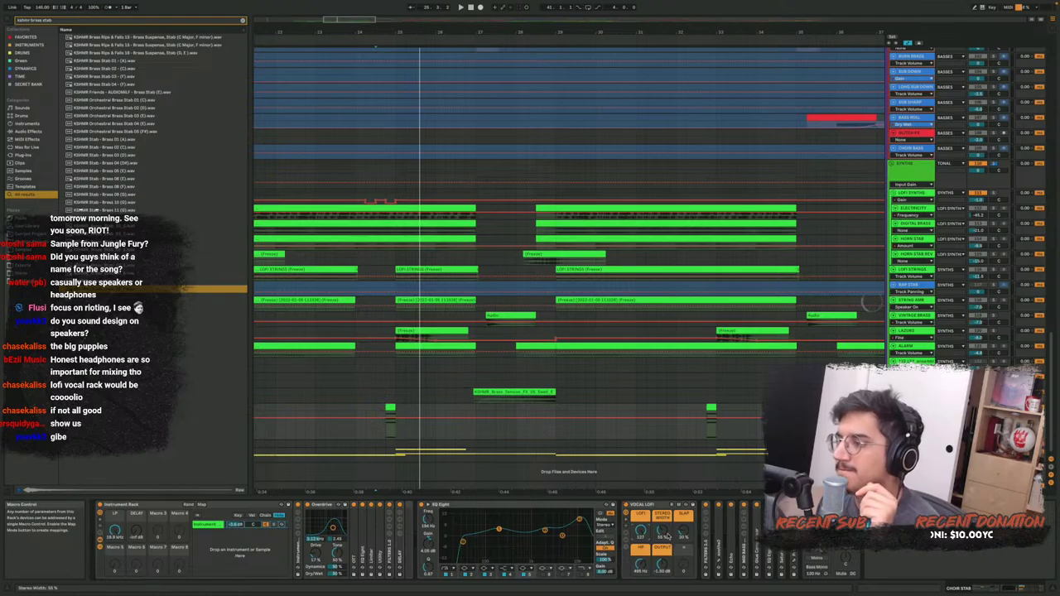
Inspect the VOCAL LOFI rack's chain list and the devices inside it, then hide both again
left_click(627, 525)
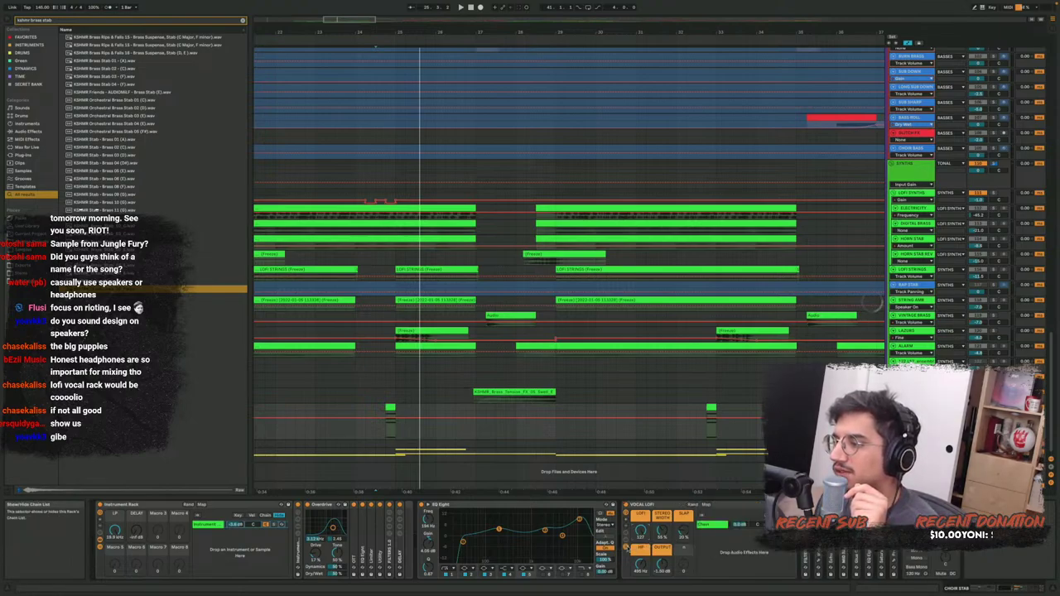
left_click(627, 548)
left_click(626, 542)
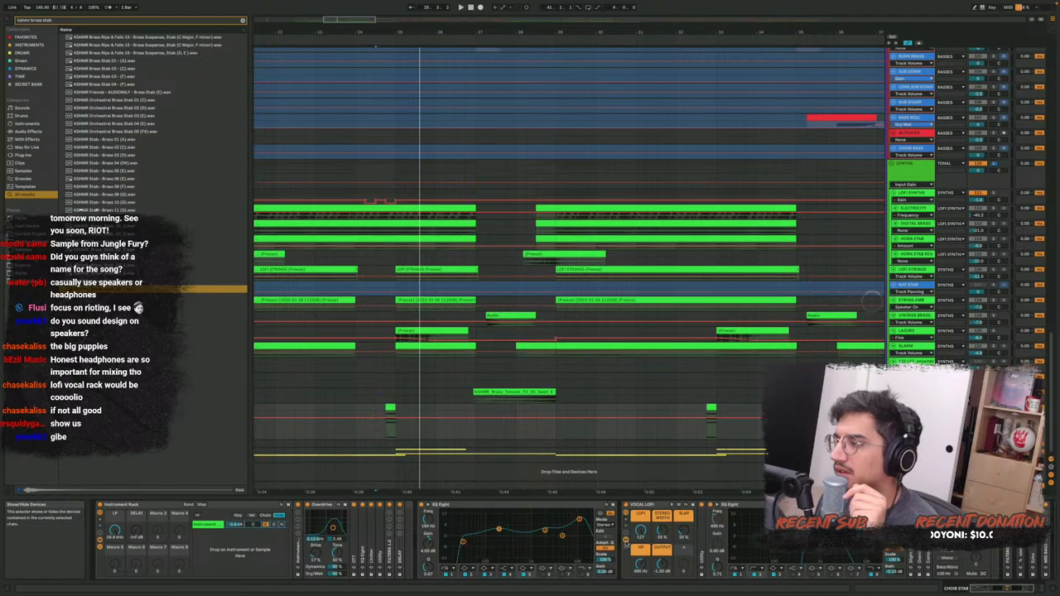
left_click(626, 539)
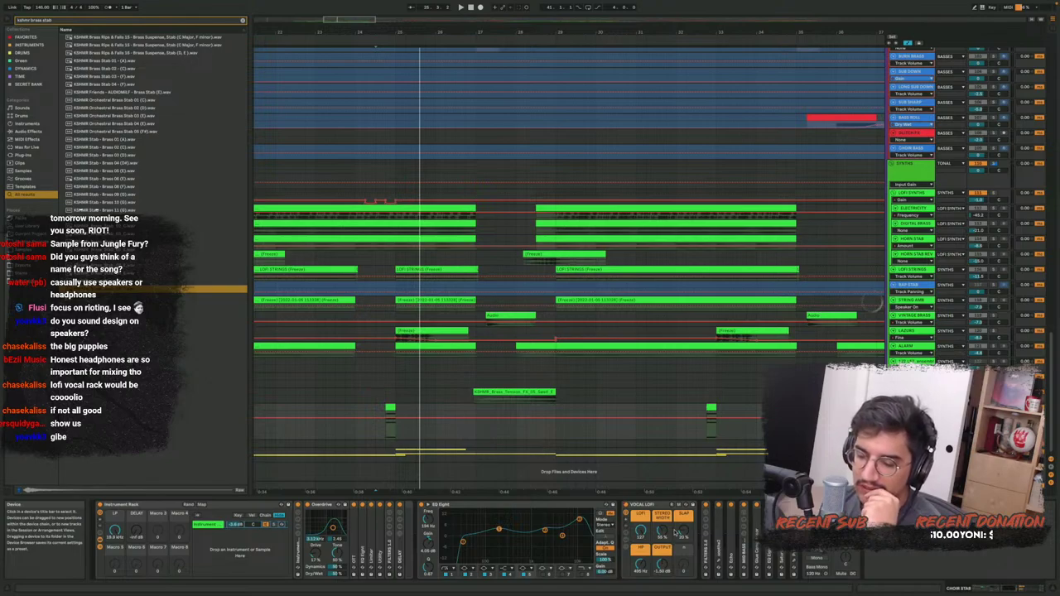
Expand the FILTERS 2.0 rack, show its LP macro automation, and play the choir stabs around bars 25 and 33
double_click(706, 536)
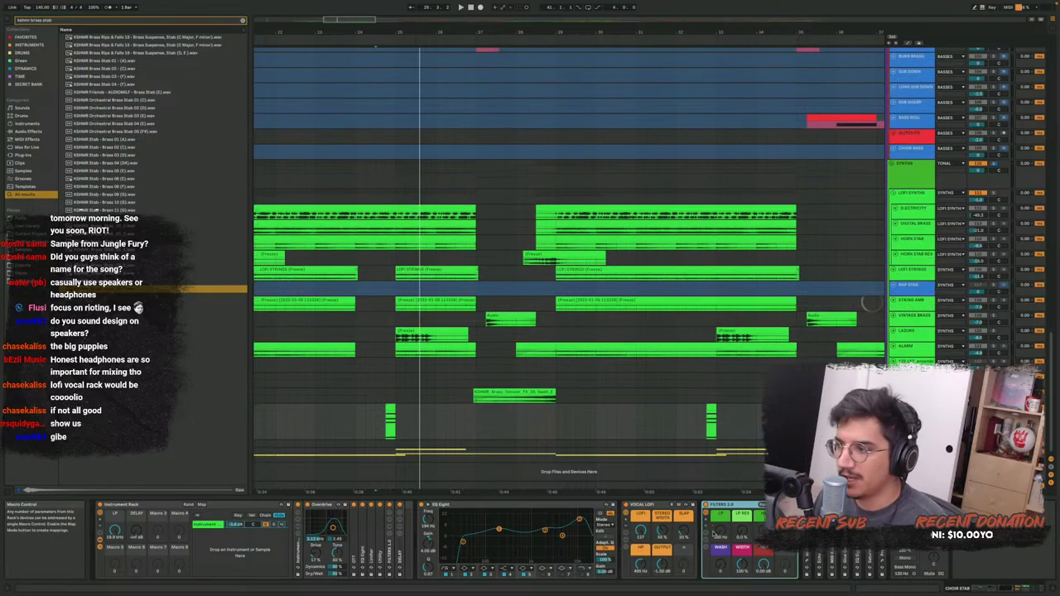
left_click(719, 533)
key("space")
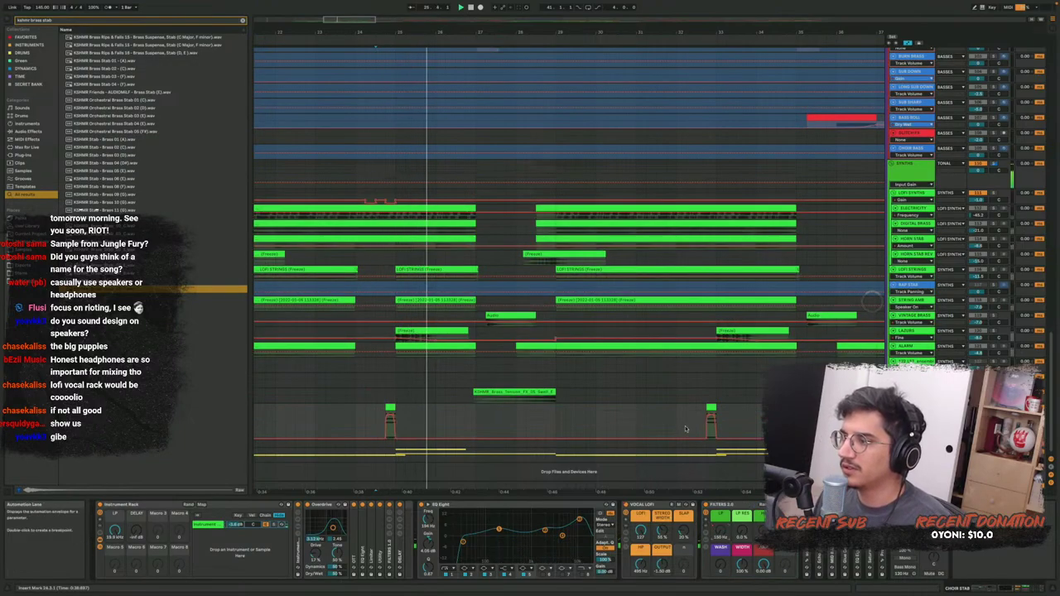
left_click(696, 492)
key("space")
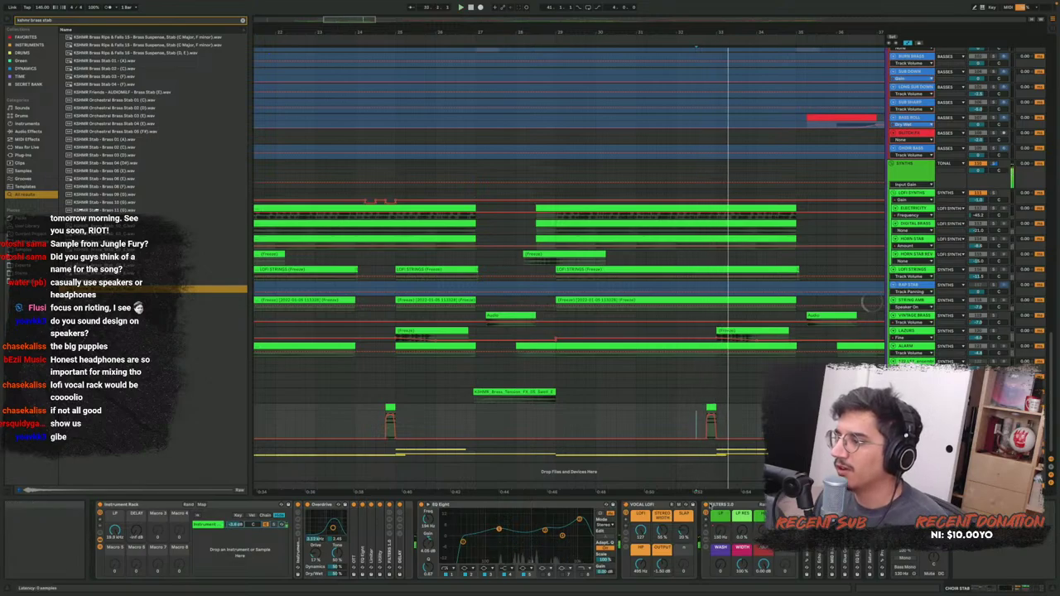
key("space")
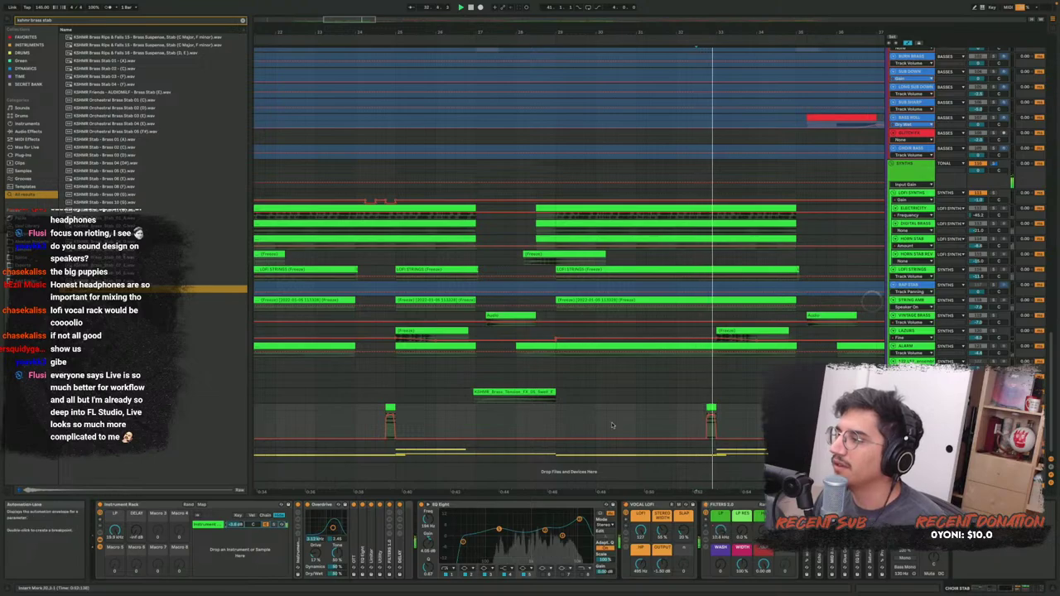
Follow the FILTERS 2.0 LP automation through the arrangement and compare the choir stabs at bars 57 and 33
scroll(613, 426, "down", 8)
scroll(428, 434, "up", 5)
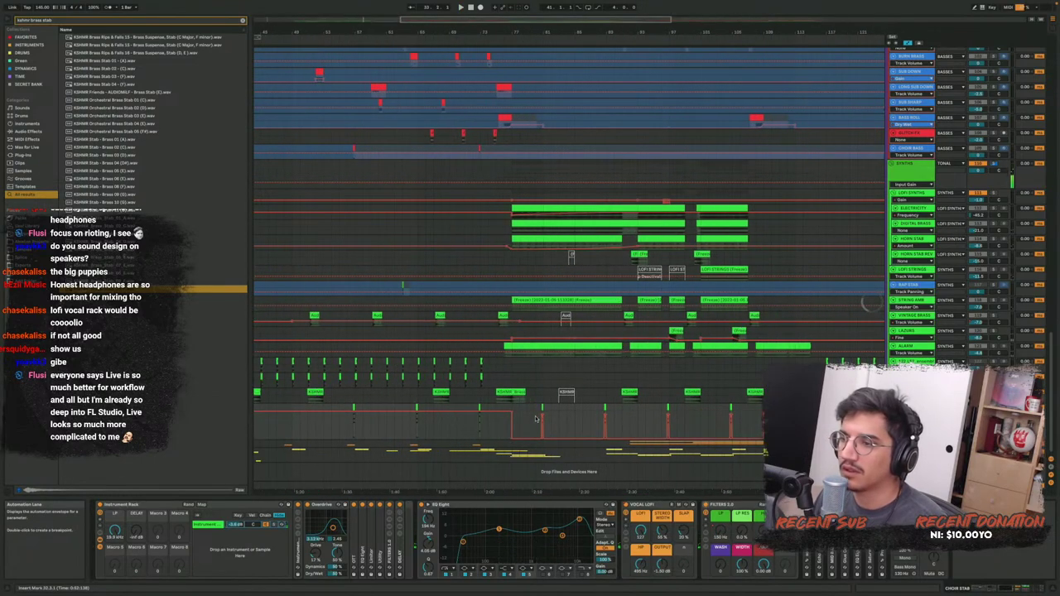
scroll(509, 421, "up", 3)
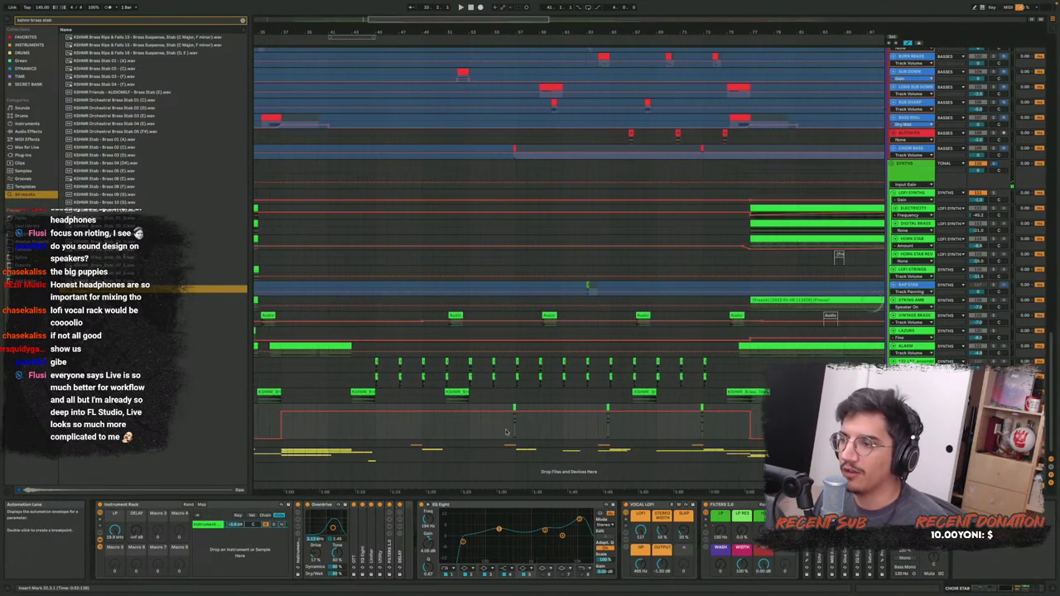
scroll(522, 425, "left", 5)
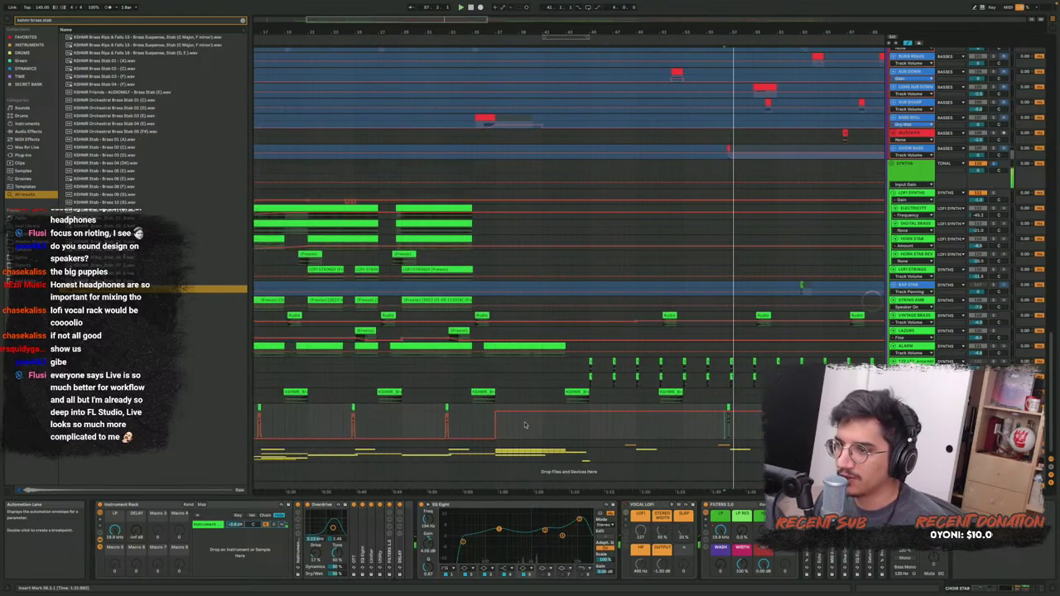
scroll(447, 421, "up", 5)
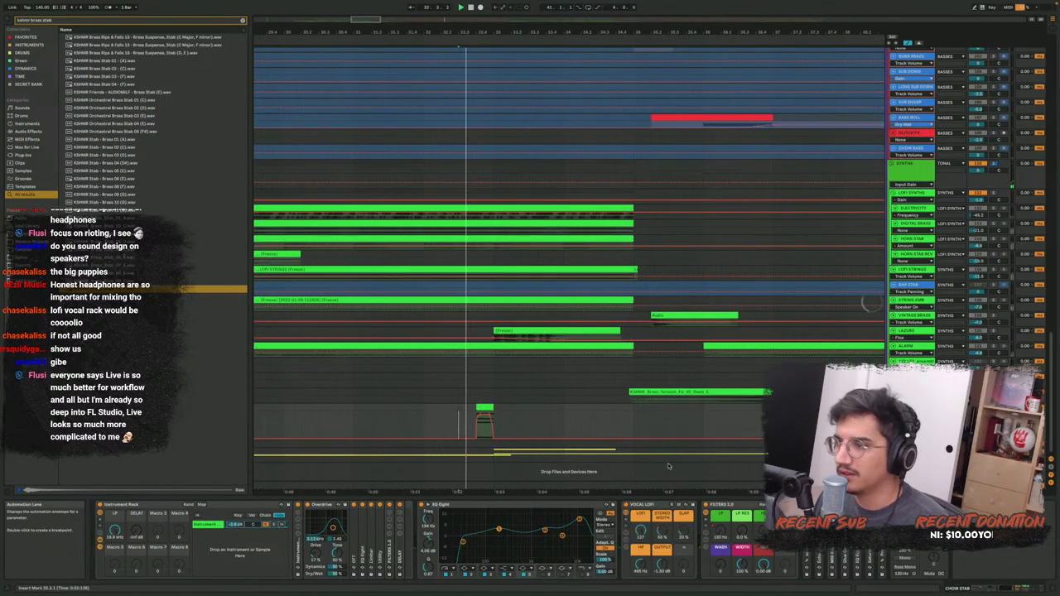
key("space")
Collapse FILTERS 2.0, watch the soothe2 plug-in window while the choir stab plays, and close the window
double_click(724, 504)
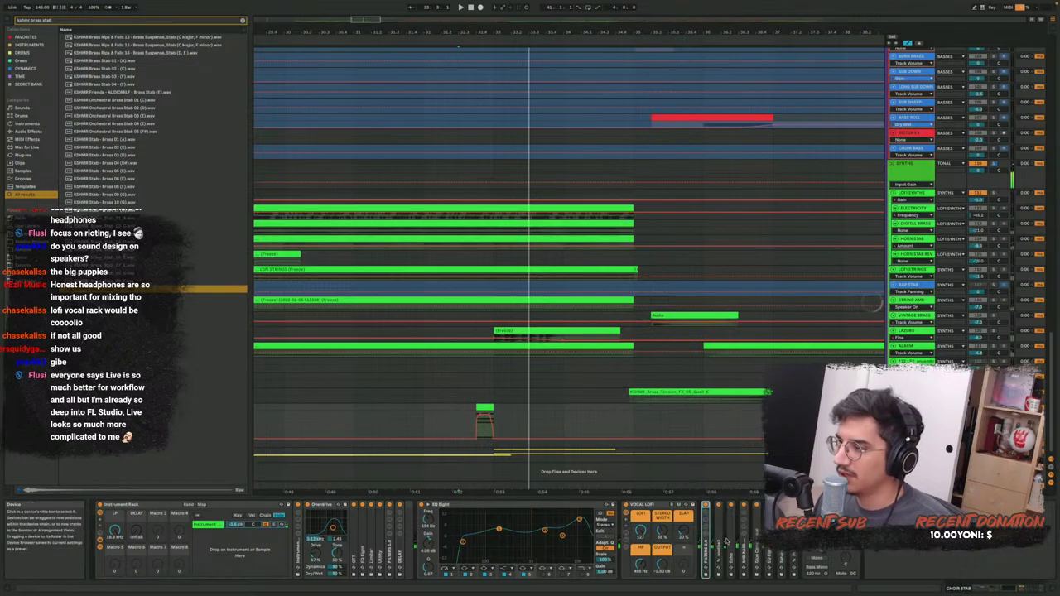
left_click(719, 560)
key("space")
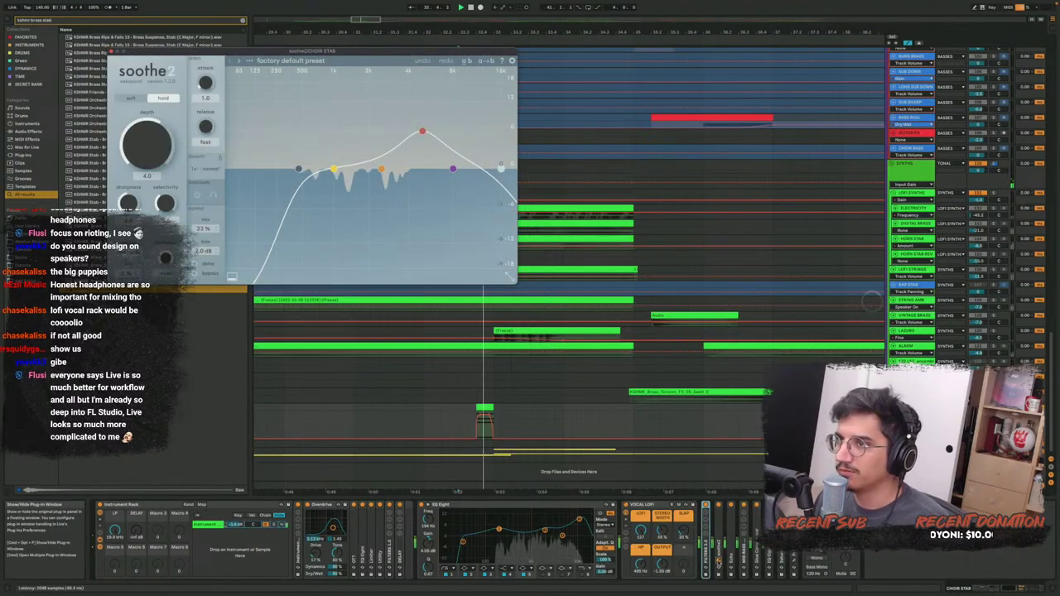
key("space")
left_click(719, 560)
Expand the Echo device, listen to it on the choir stab with the full arrangement in view, and collapse it
double_click(734, 559)
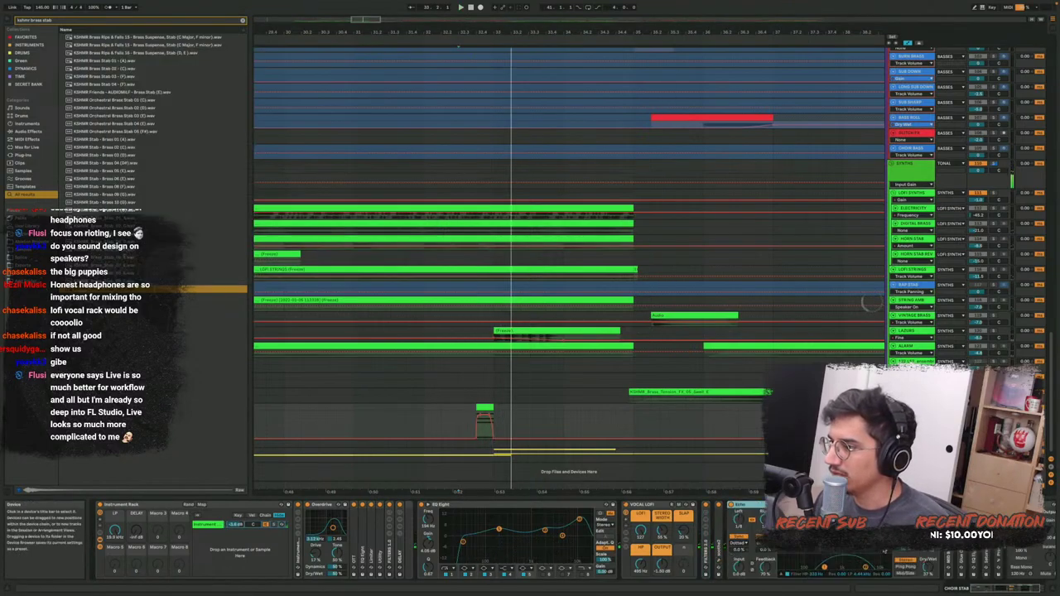
key("w")
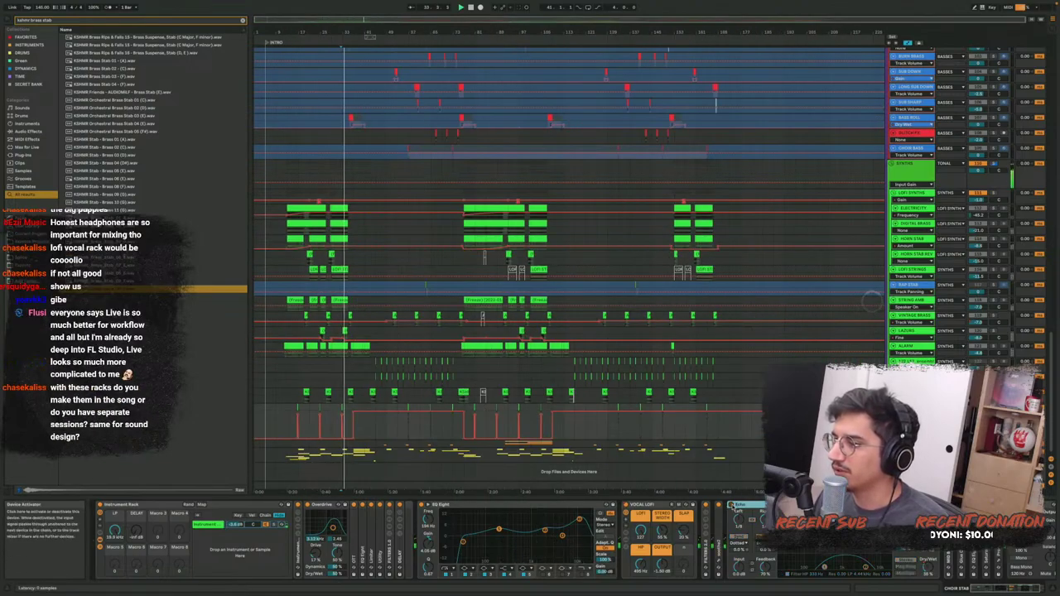
double_click(747, 505)
Expand the mid-bass effect rack after Echo and solo one of its chains while the choir stab plays
double_click(747, 532)
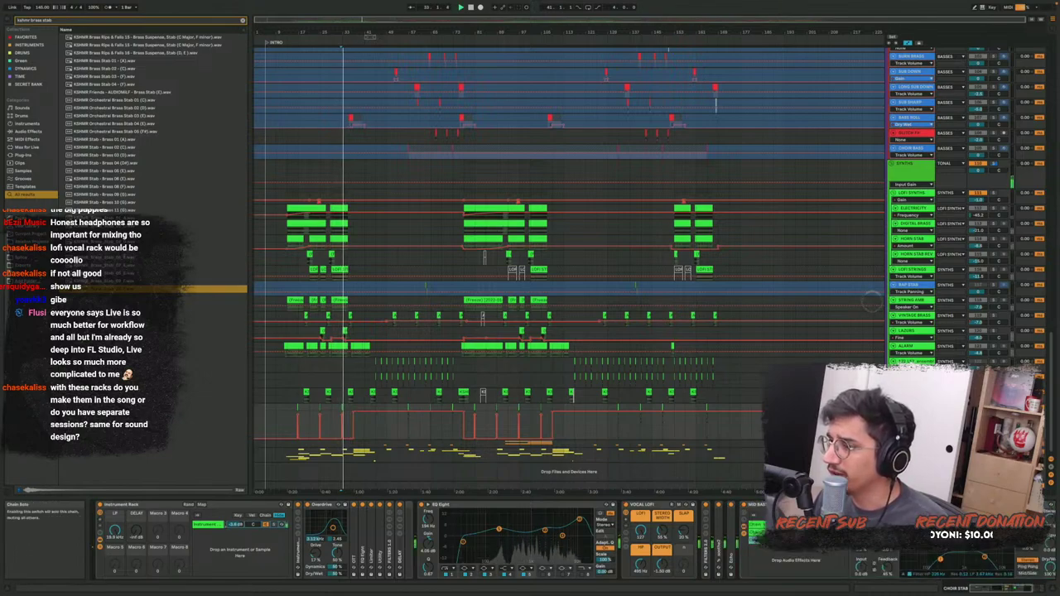
left_click(821, 533)
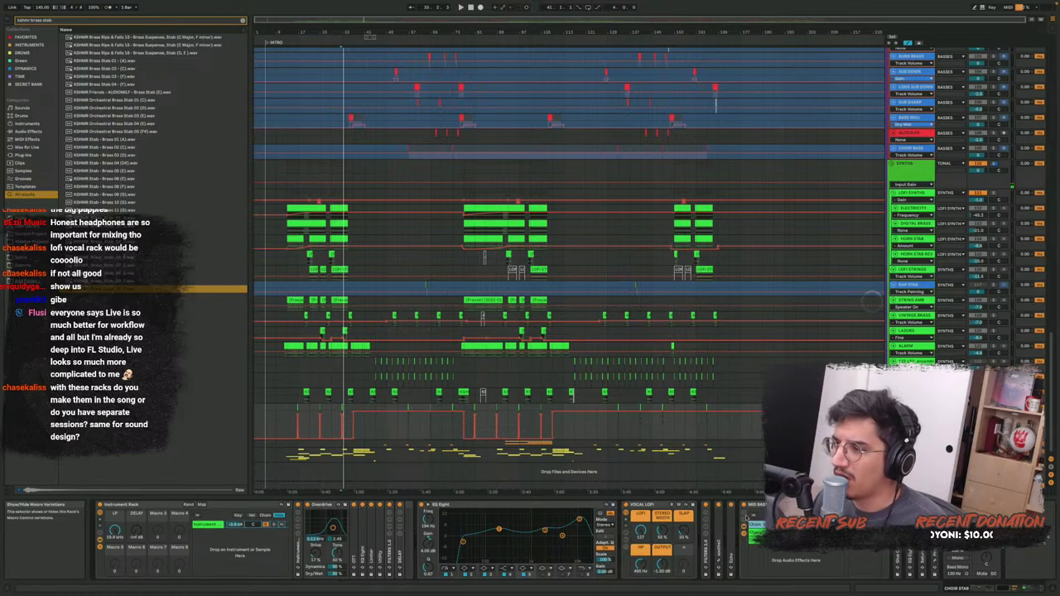
Collapse the mid-bass effect rack, move on to the next device and play the choir stab at bar 33
double_click(753, 505)
double_click(757, 539)
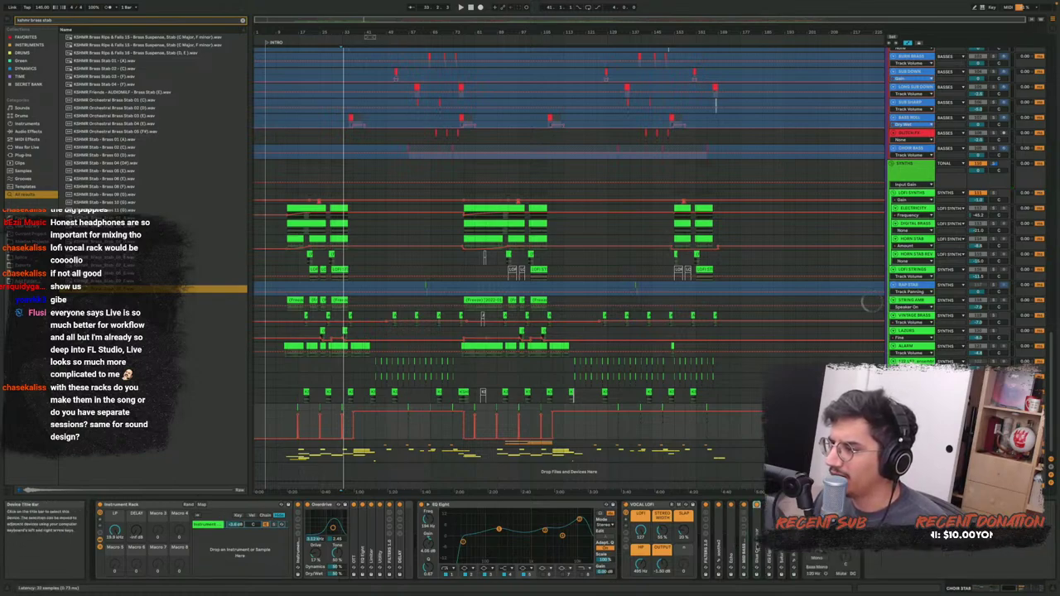
key("space")
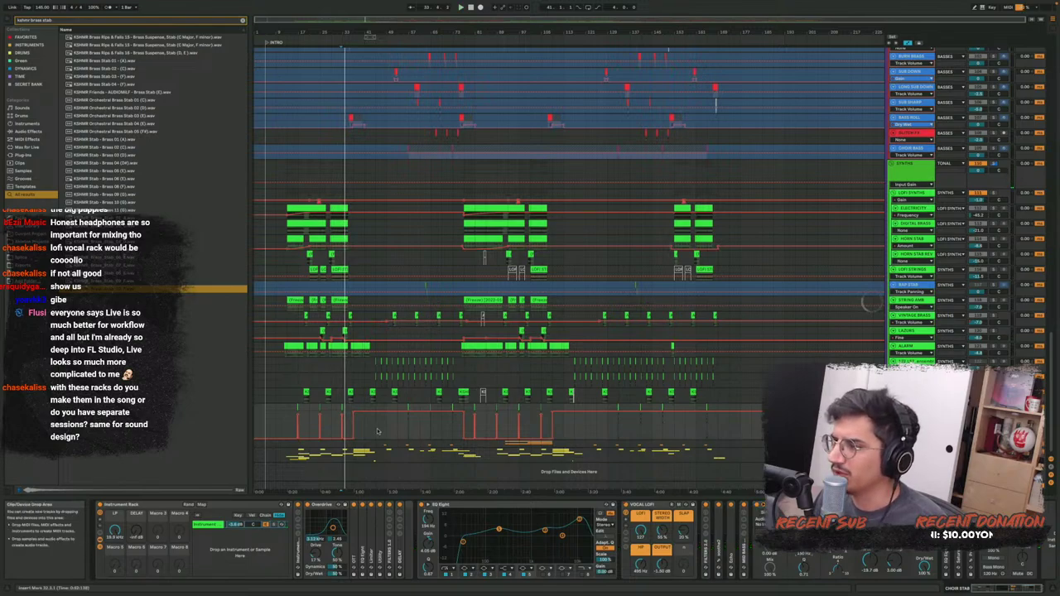
Play the choir stab near bar 64 and listen to what the devices after the mid-bass rack contribute
scroll(495, 436, "up", 5)
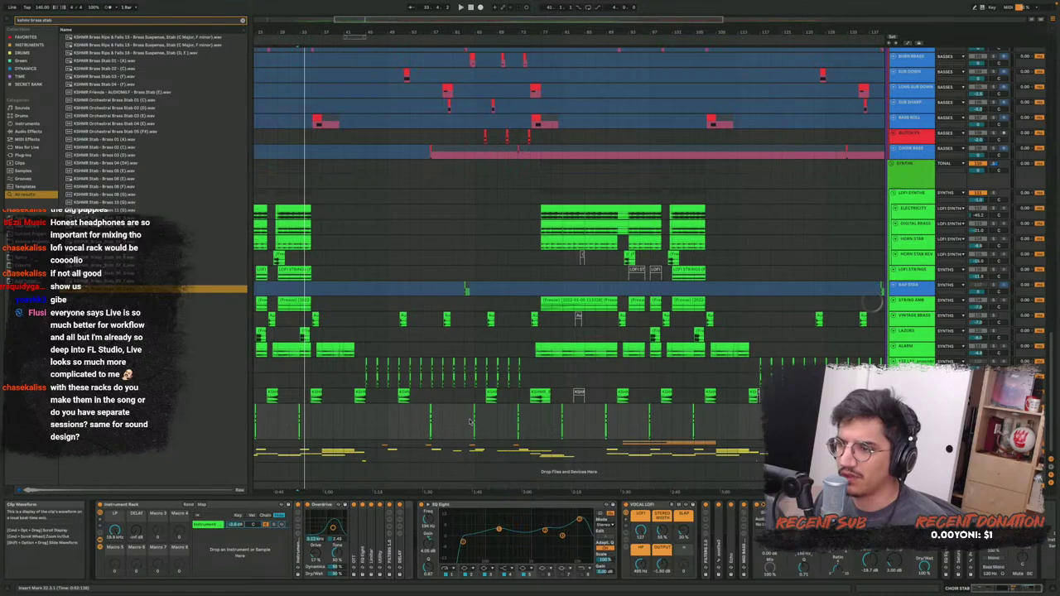
left_click(475, 423)
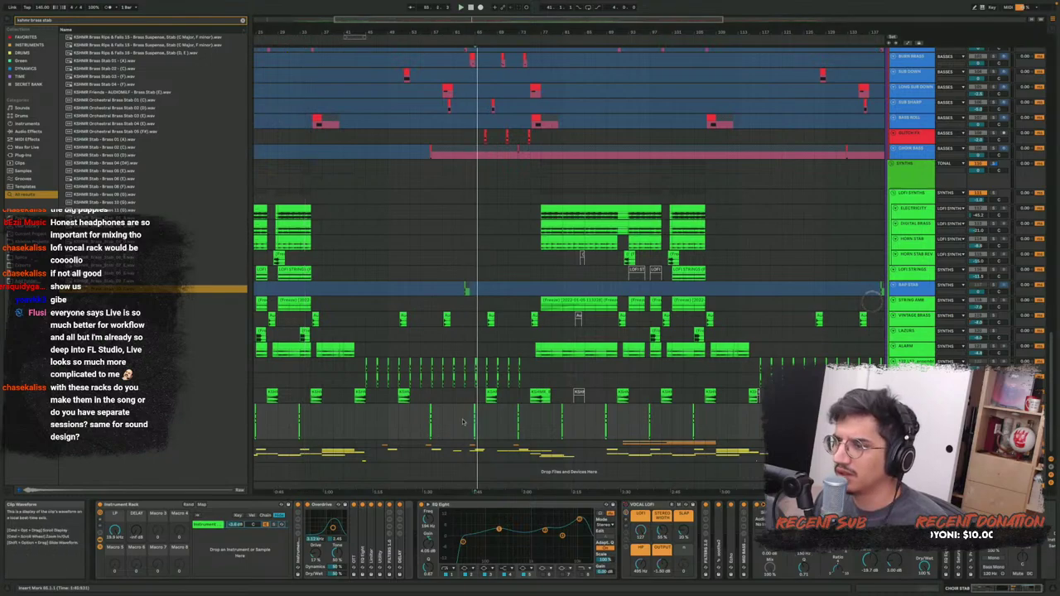
scroll(468, 422, "up", 10)
left_click(614, 423)
key("space")
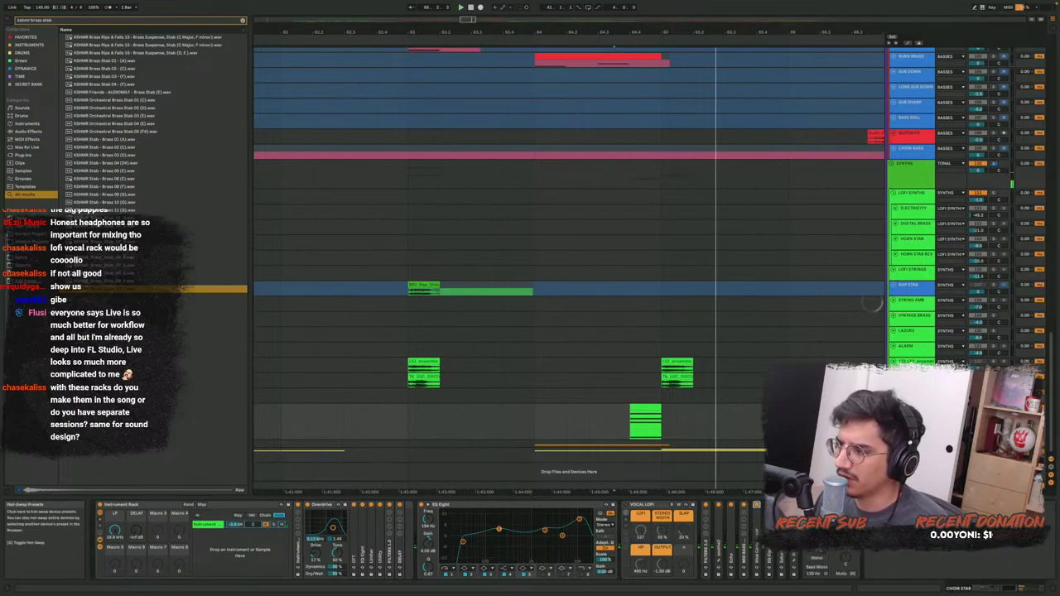
key("space")
key("space")
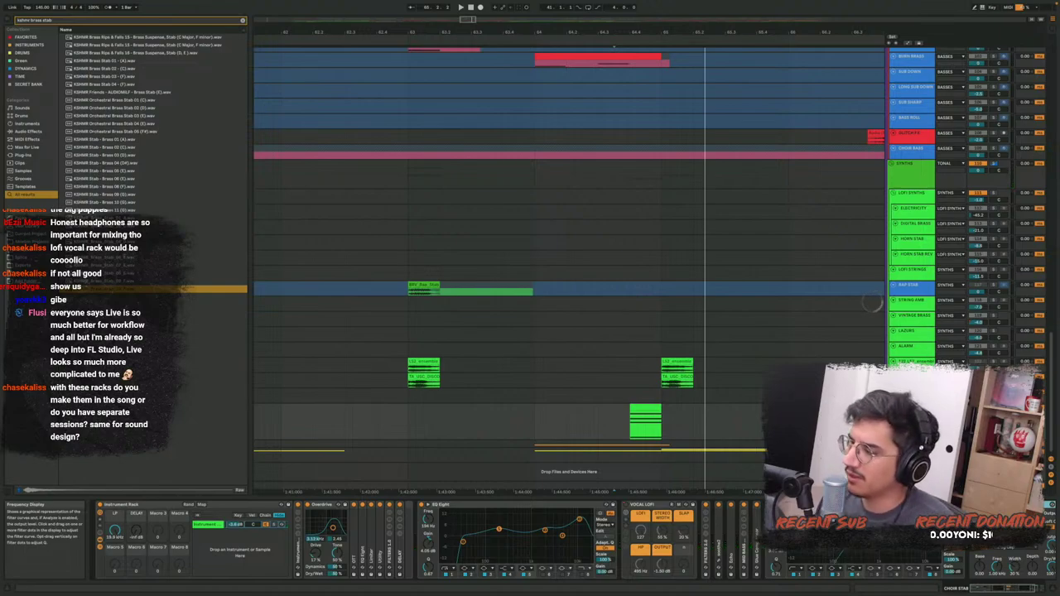
Replay the choir stab from bar 64, watch the FabFilter Pro-L limiter window while it plays, and close the window
left_click(584, 421)
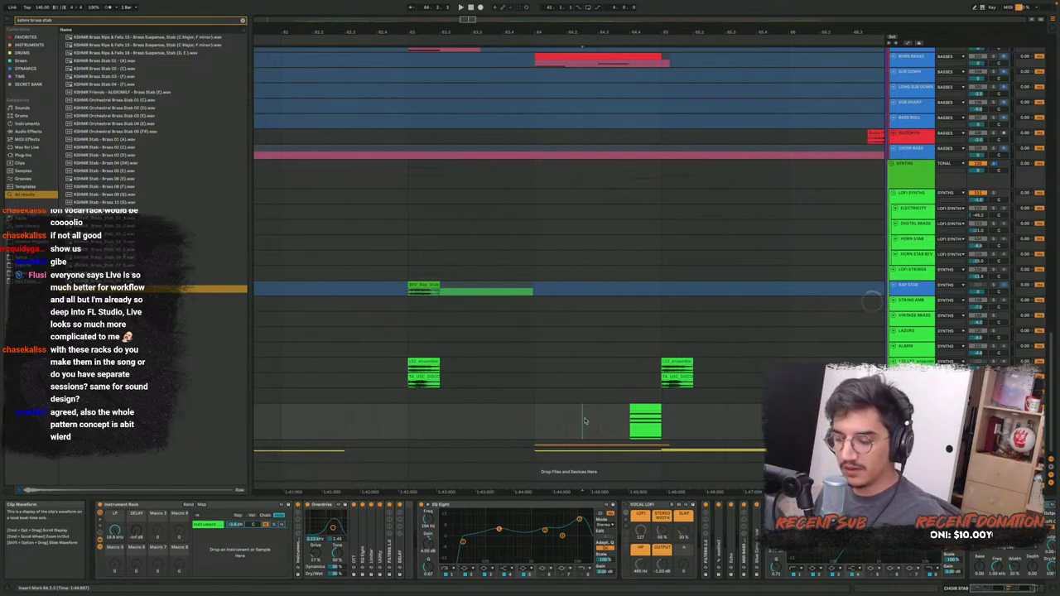
key("space")
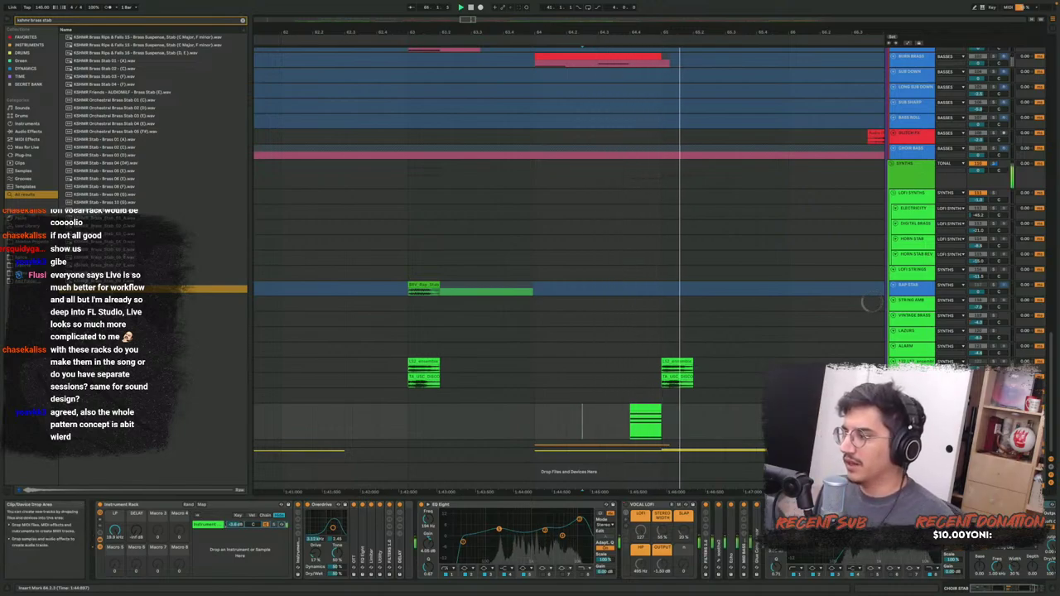
double_click(795, 505)
double_click(795, 505)
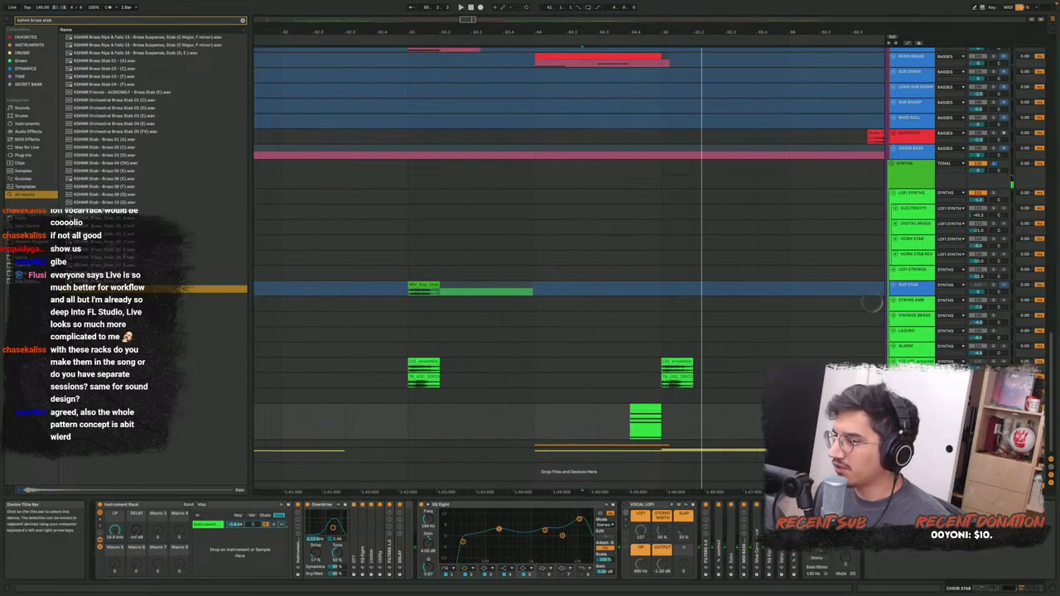
left_click(794, 560)
key("space")
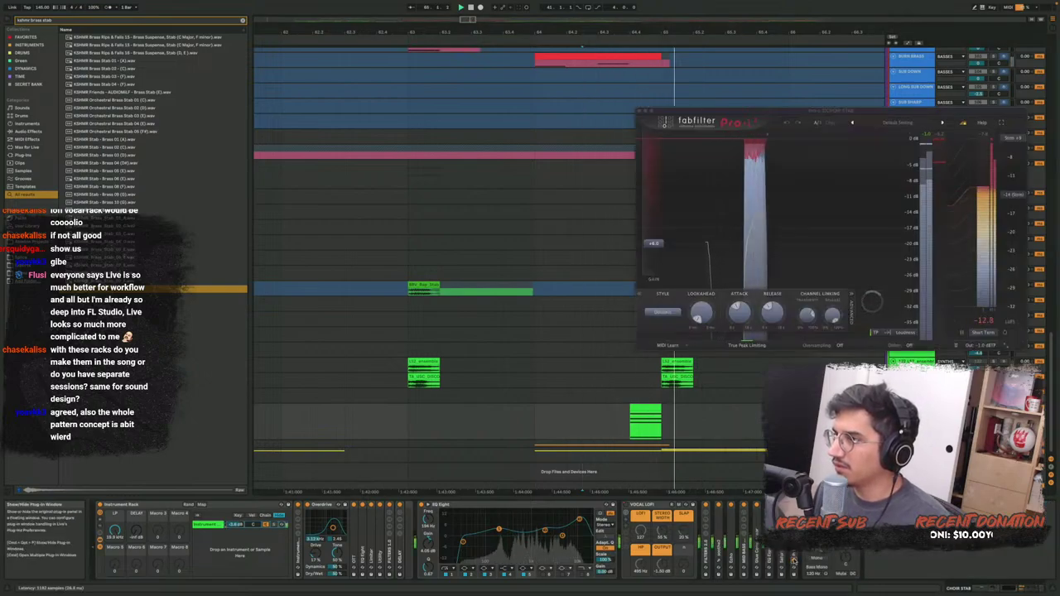
left_click(793, 560)
key("space")
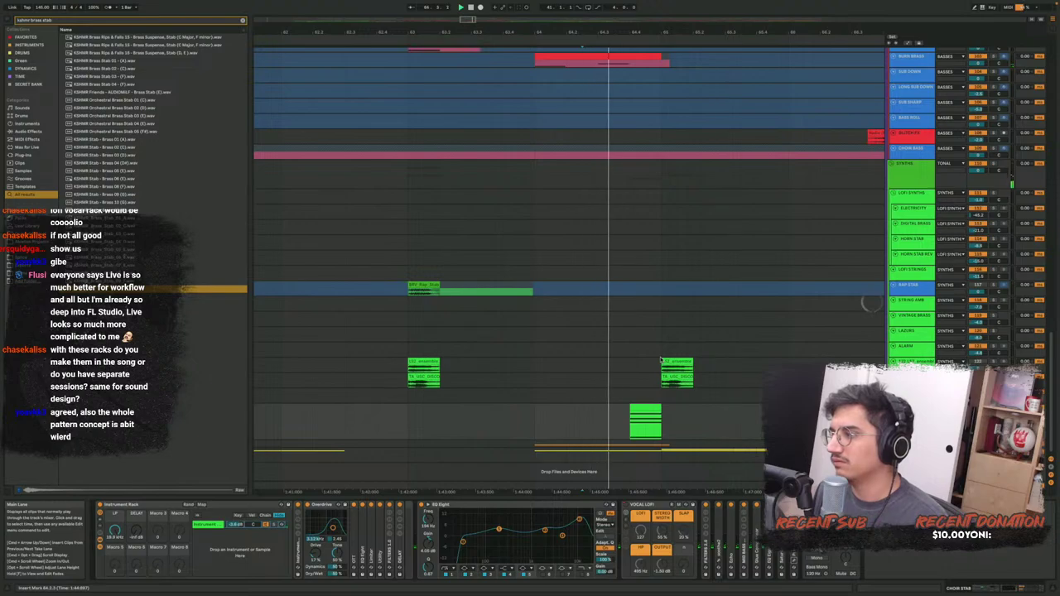
Move on to the ORCHESTRA group below the choir stab and play it from the start of its clips at bar 92
scroll(621, 384, "down", 5)
scroll(619, 382, "right", 3)
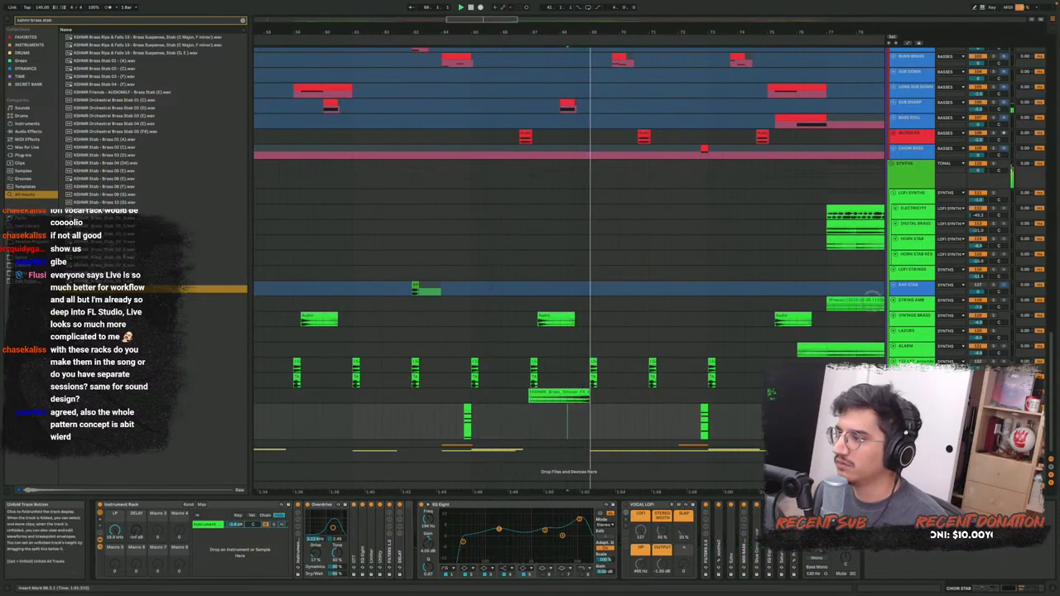
scroll(691, 442, "down", 1)
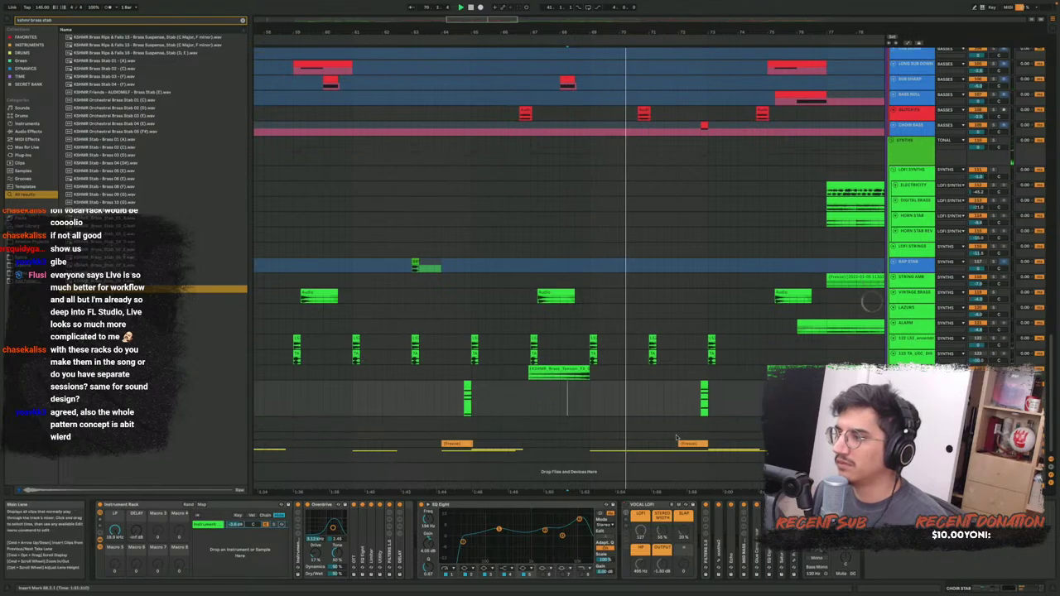
scroll(663, 406, "down", 3)
scroll(660, 401, "down", 3)
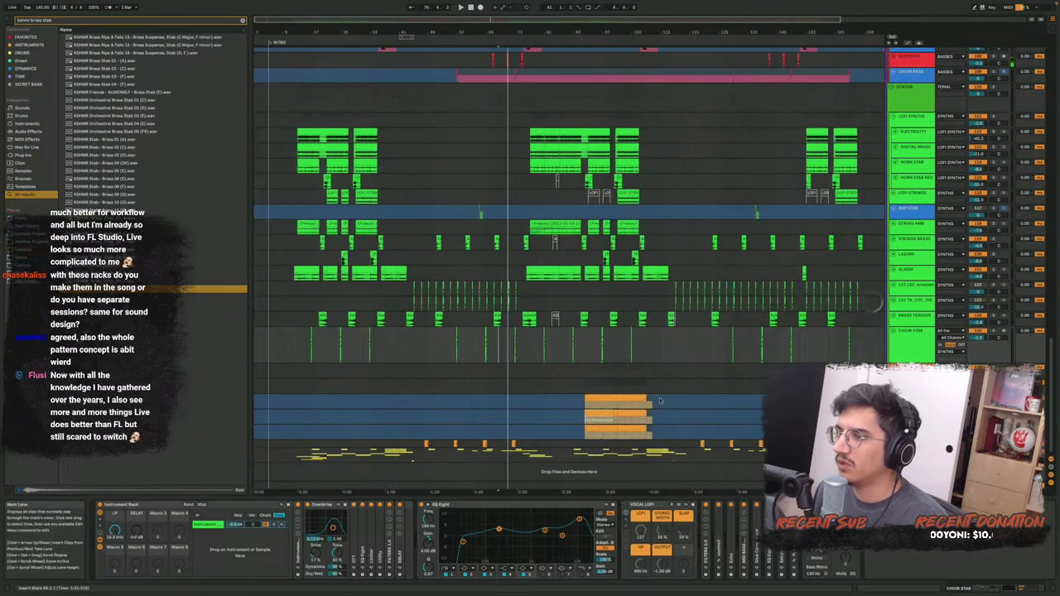
scroll(621, 391, "up", 6)
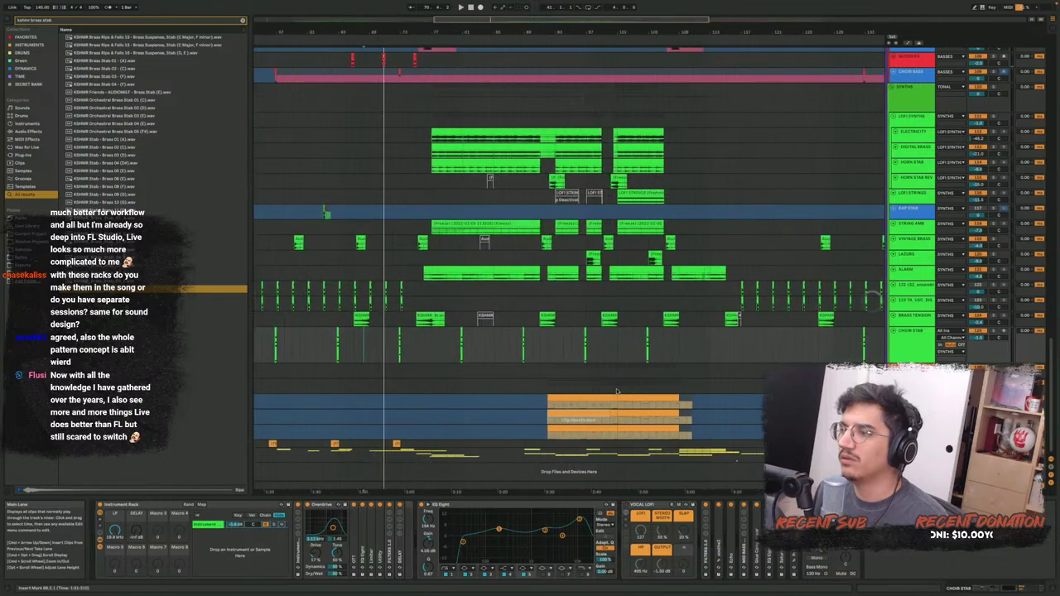
left_click(542, 388)
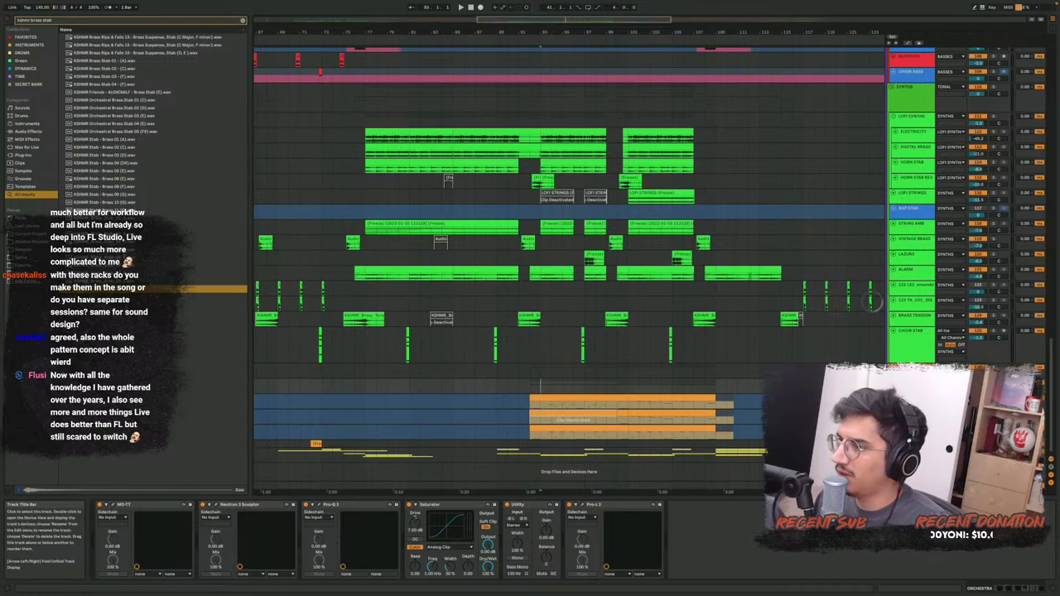
key("Up")
key("Down")
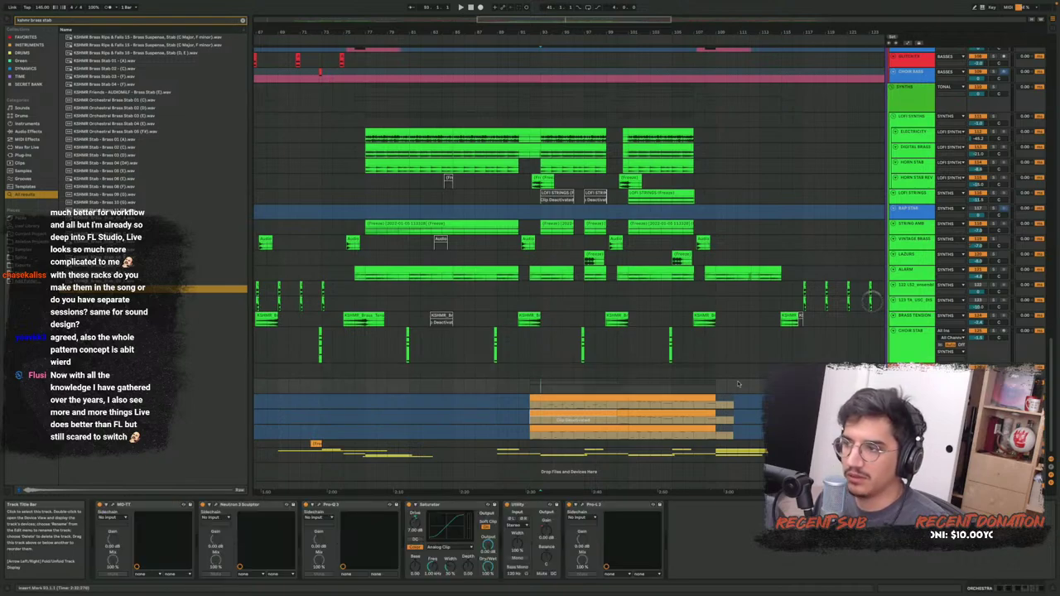
left_click(529, 386)
key("space")
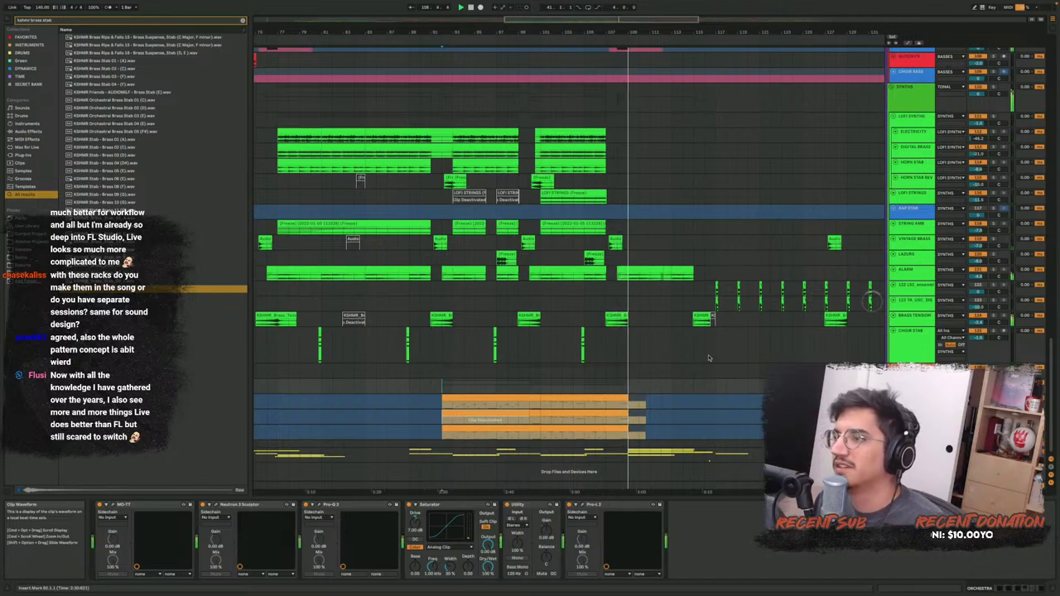
Listen to the second part of the ORCHESTRA group's clips, playing from bar 101
left_click(550, 391)
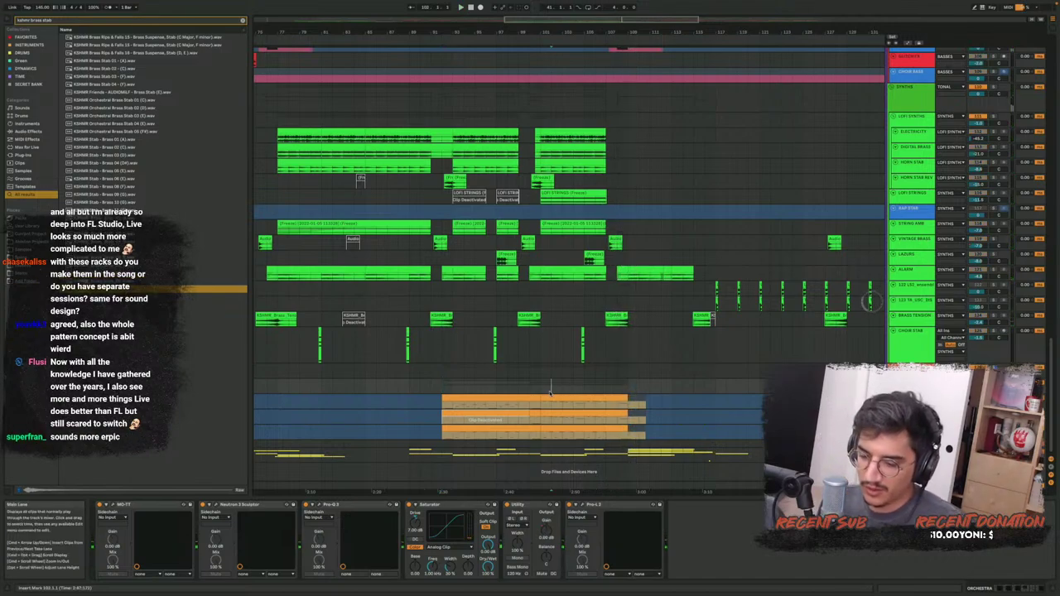
left_click(542, 391)
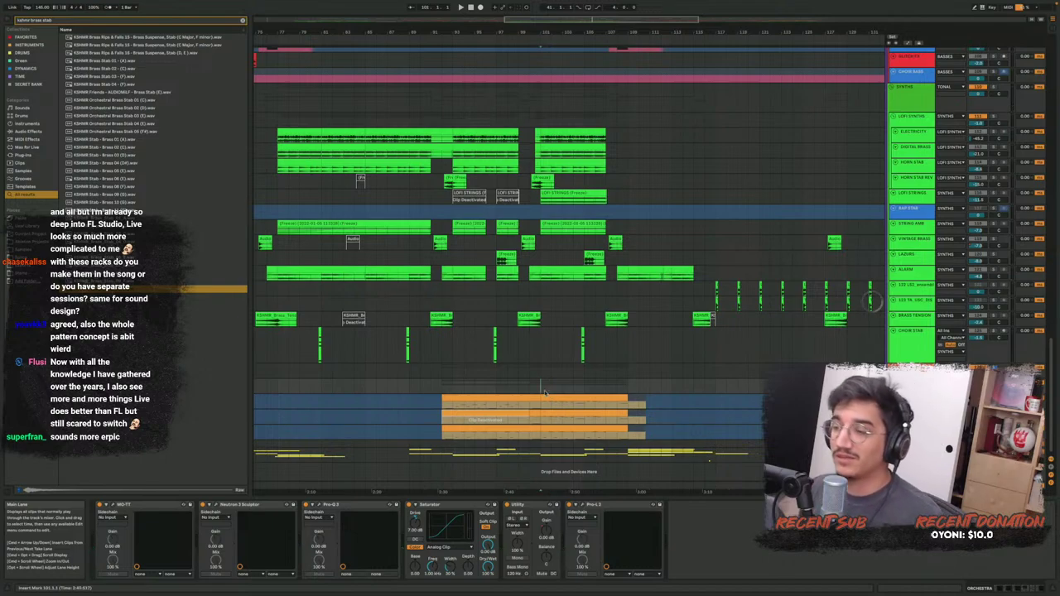
key("space")
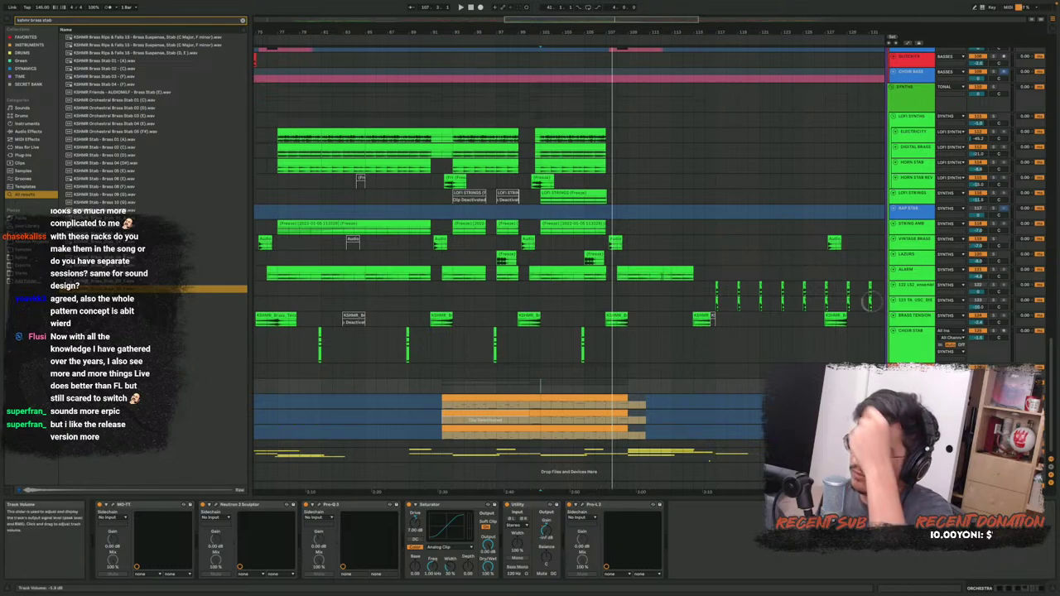
Fold the ORCHESTRA group and unfold the POWER BRASS track
key("u")
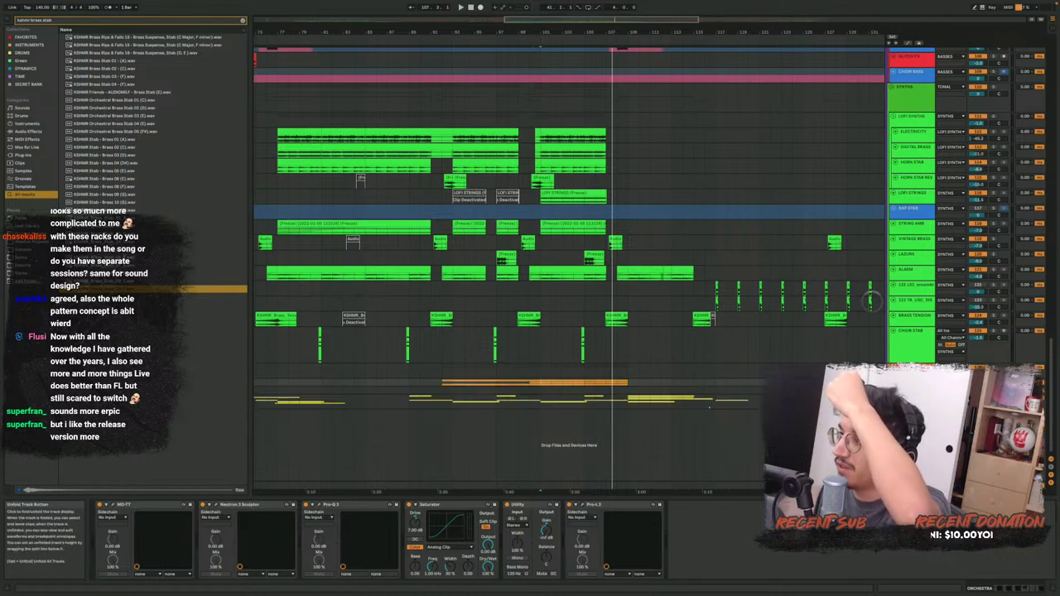
key("Right")
left_click(911, 394)
key("Right")
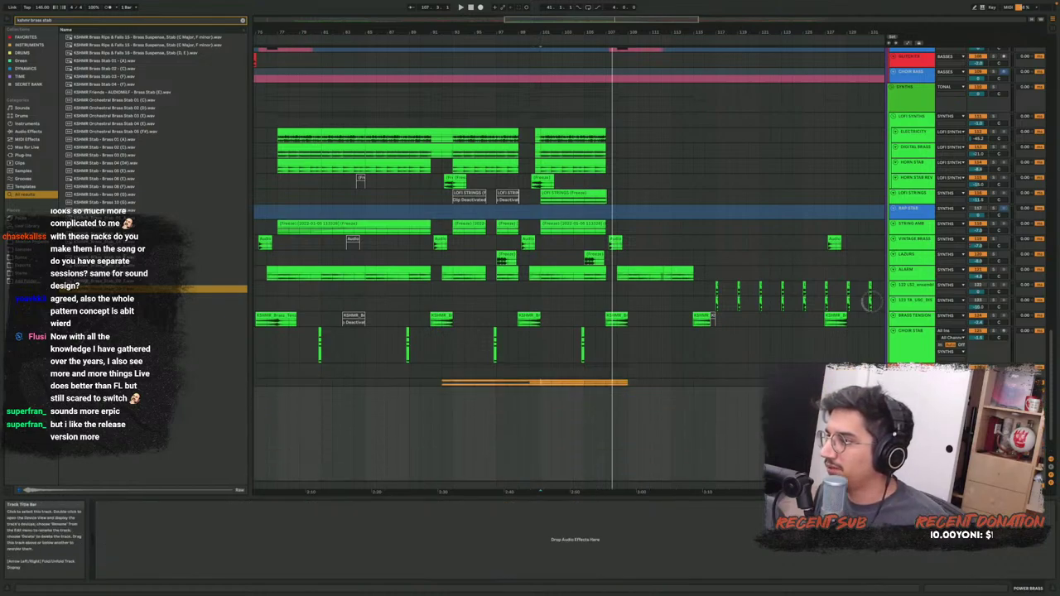
Locate the POWER BRASS clip at bar 124, select most of its length, and play the selection
scroll(701, 407, "right", 3)
scroll(701, 407, "up", 5)
scroll(686, 408, "up", 4)
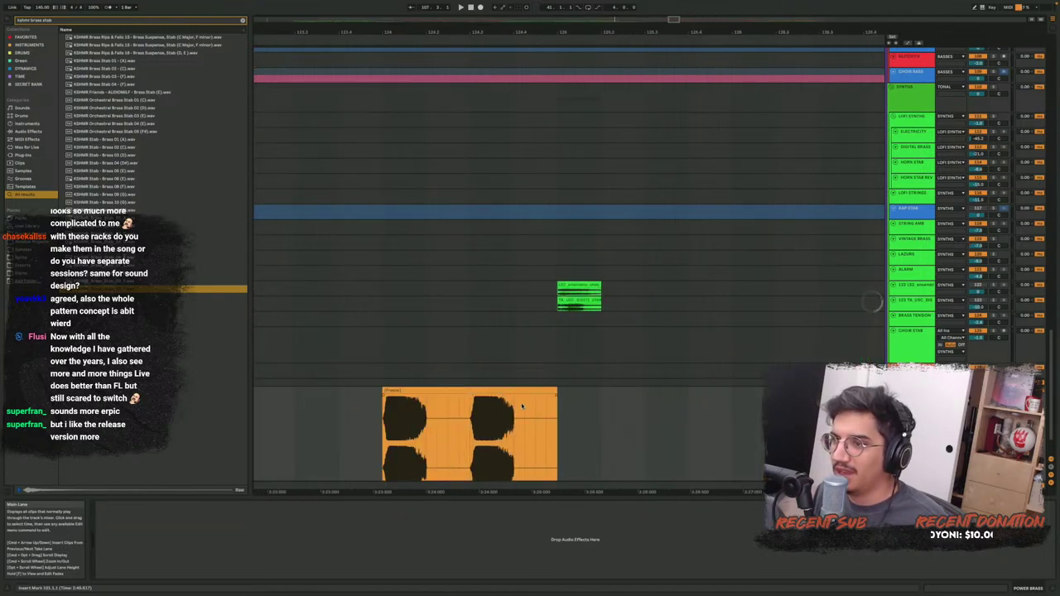
scroll(498, 399, "down", 8)
scroll(491, 392, "down", 2)
scroll(491, 393, "up", 4)
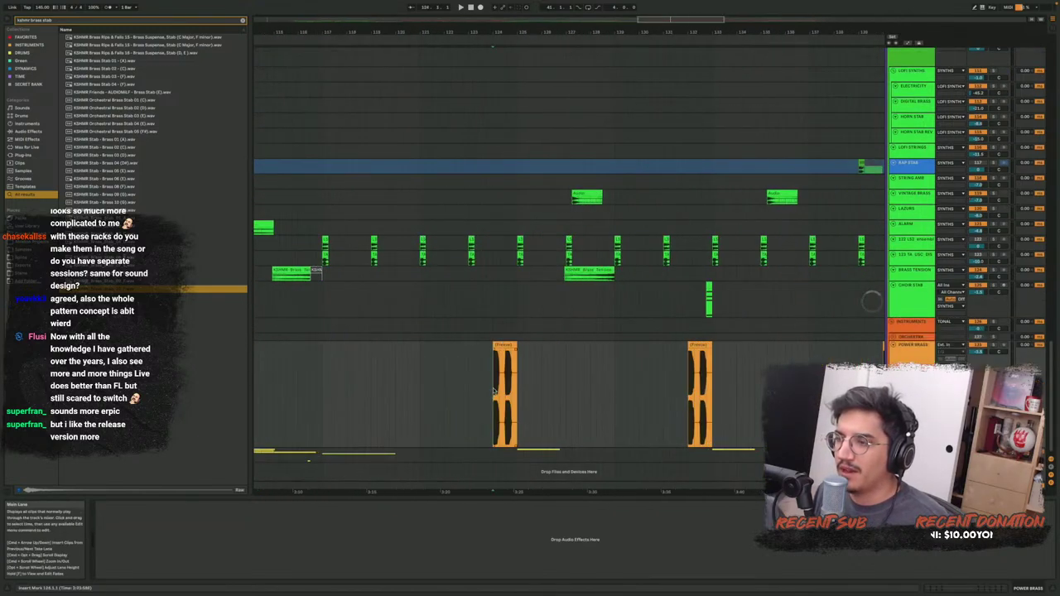
scroll(492, 392, "up", 4)
left_click_drag(494, 385, 628, 374)
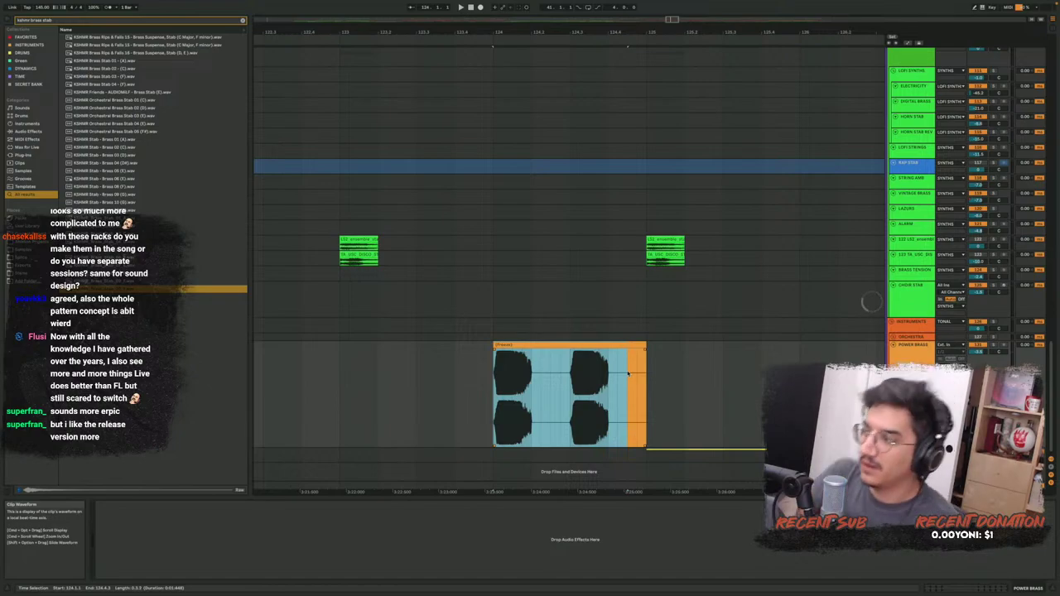
key("space")
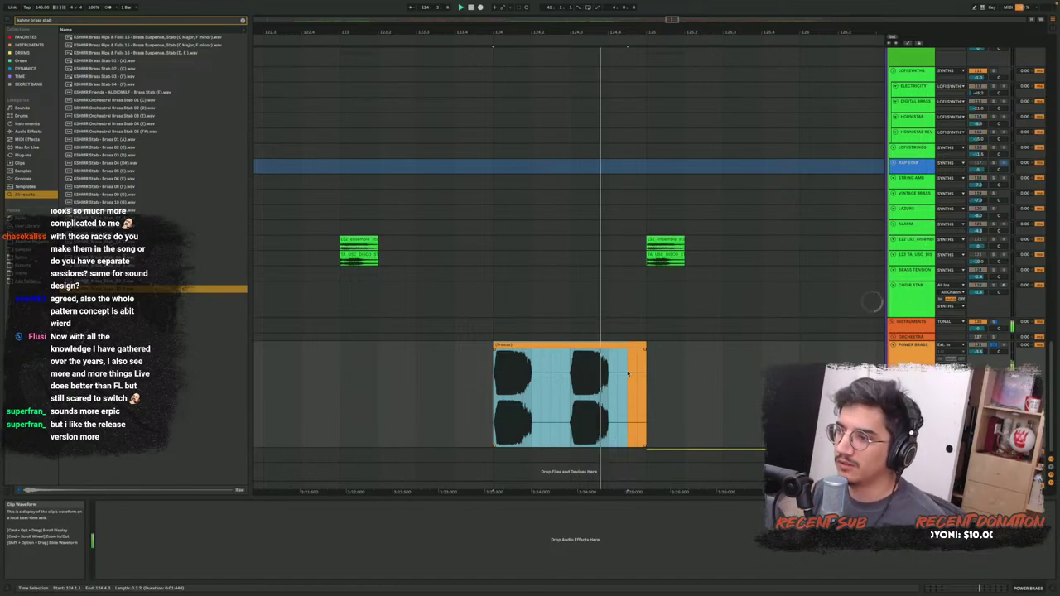
Return to the unfolded ORCHESTRA group and play the end of its clips from bar 106
left_click(455, 386)
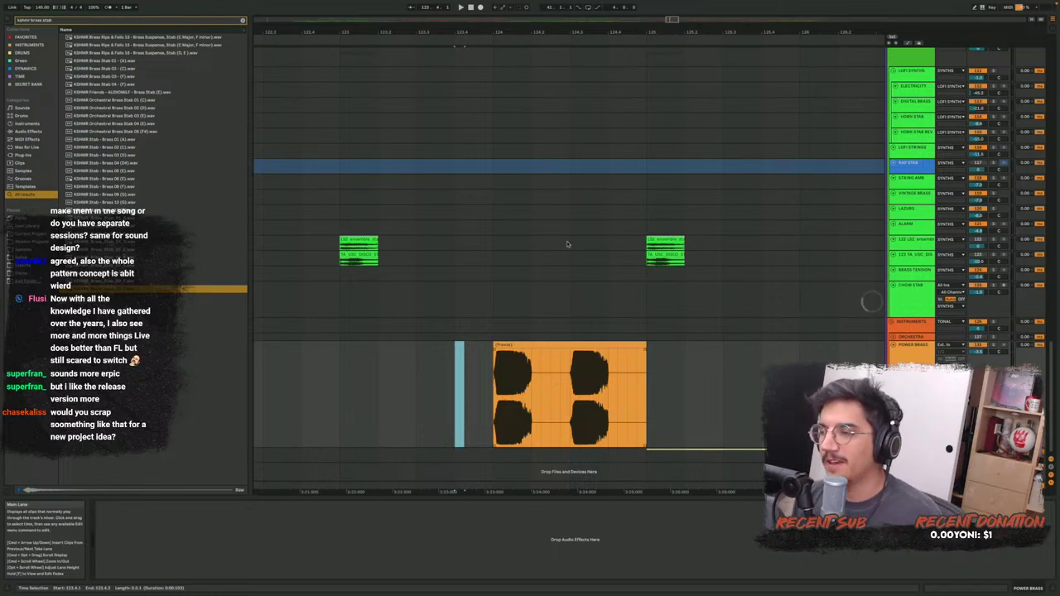
scroll(568, 245, "down", 10)
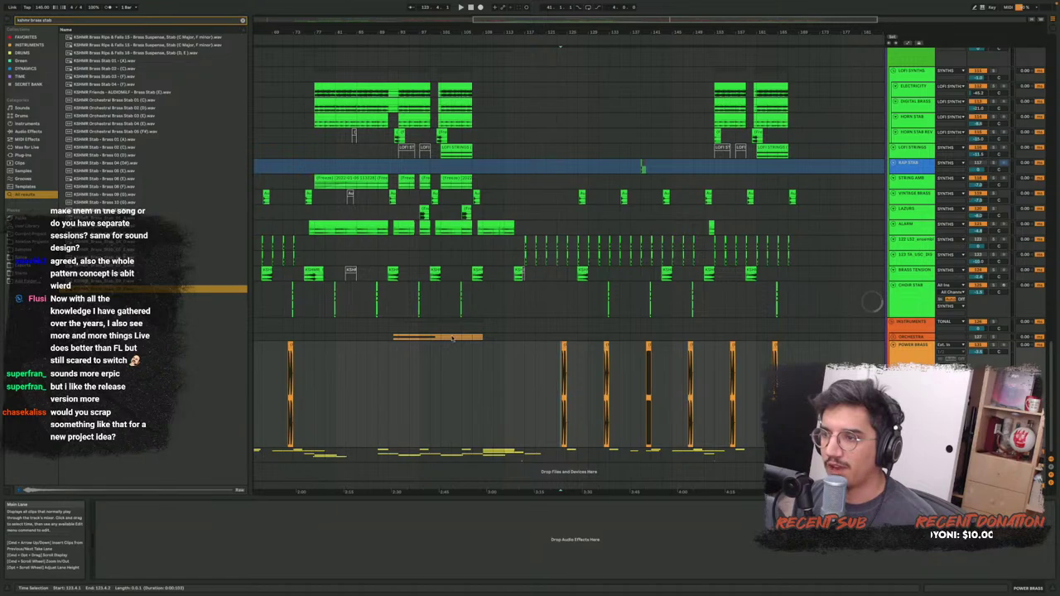
scroll(452, 338, "up", 5)
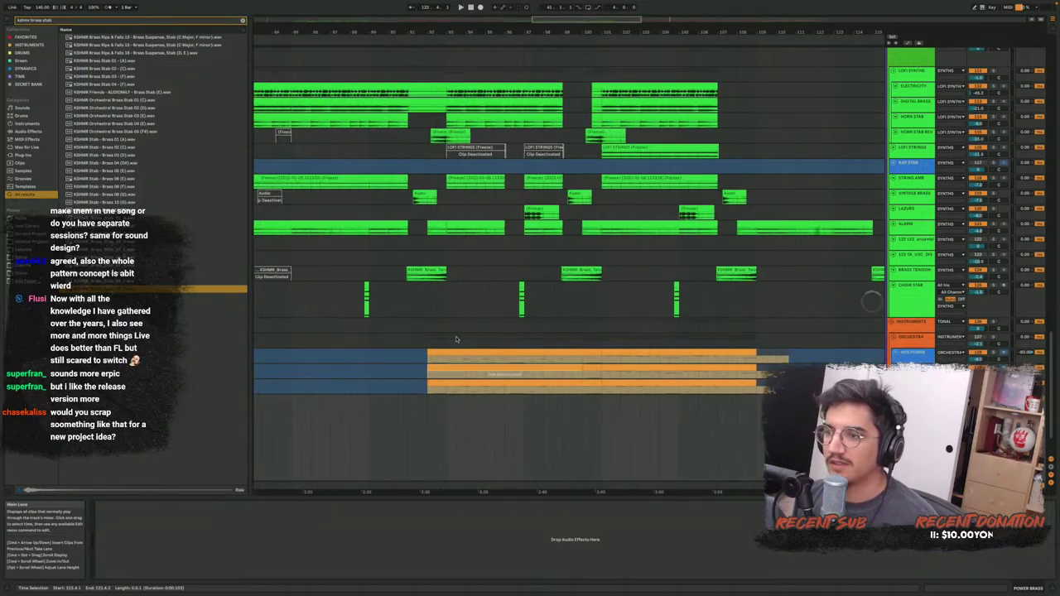
left_click(449, 340)
key("space")
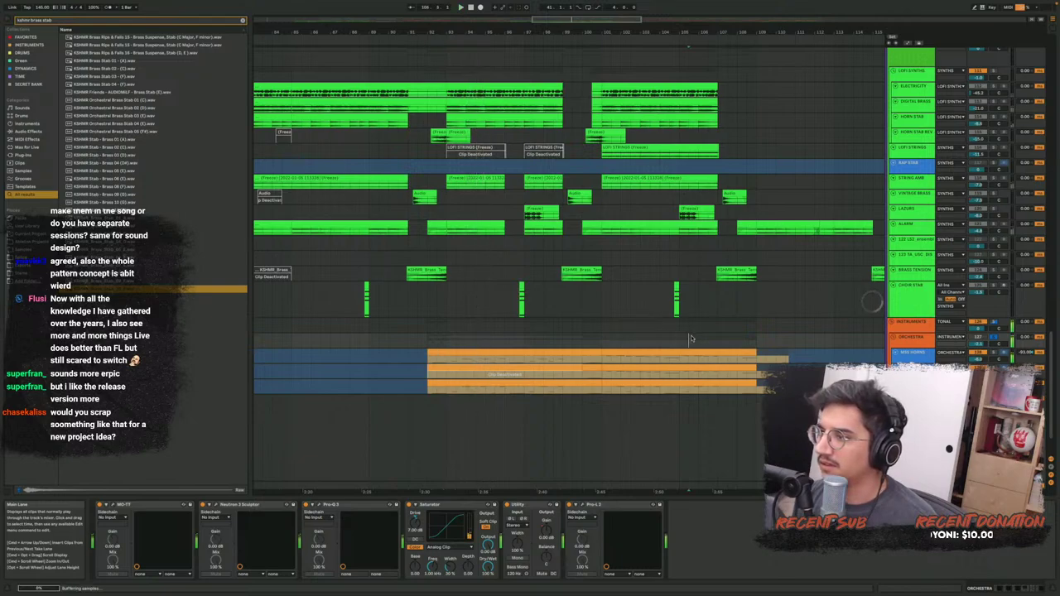
scroll(728, 349, "right", 4)
scroll(732, 358, "down", 2)
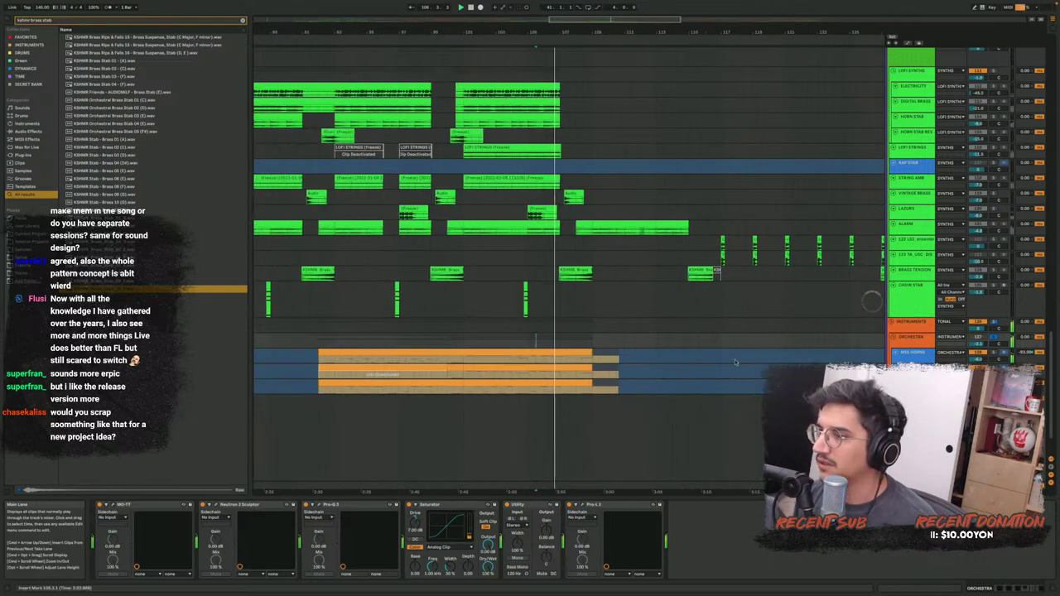
scroll(746, 360, "right", 5)
key("space")
Fold the ORCHESTRA group again and play the POWER BRASS clip from just before bar 124
scroll(687, 360, "right", 1)
scroll(564, 350, "up", 1)
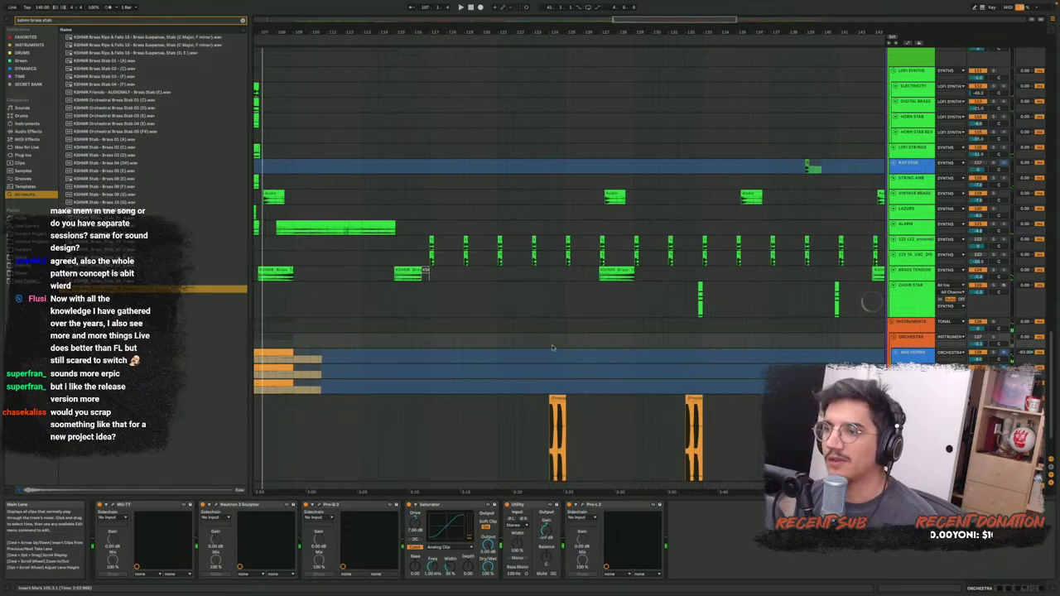
scroll(552, 345, "up", 3)
left_click(893, 338)
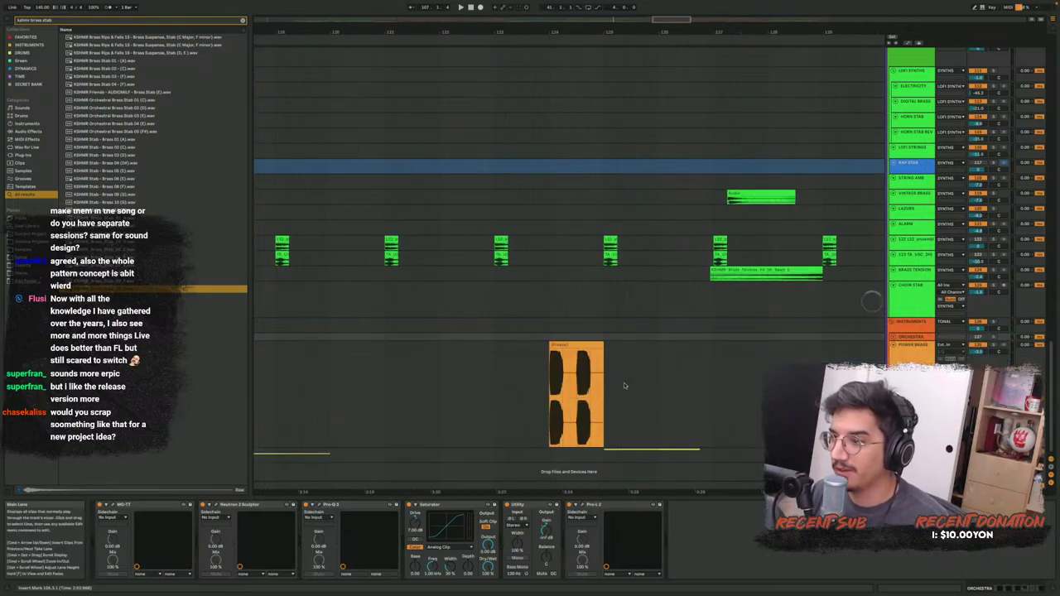
left_click(537, 392)
key("space")
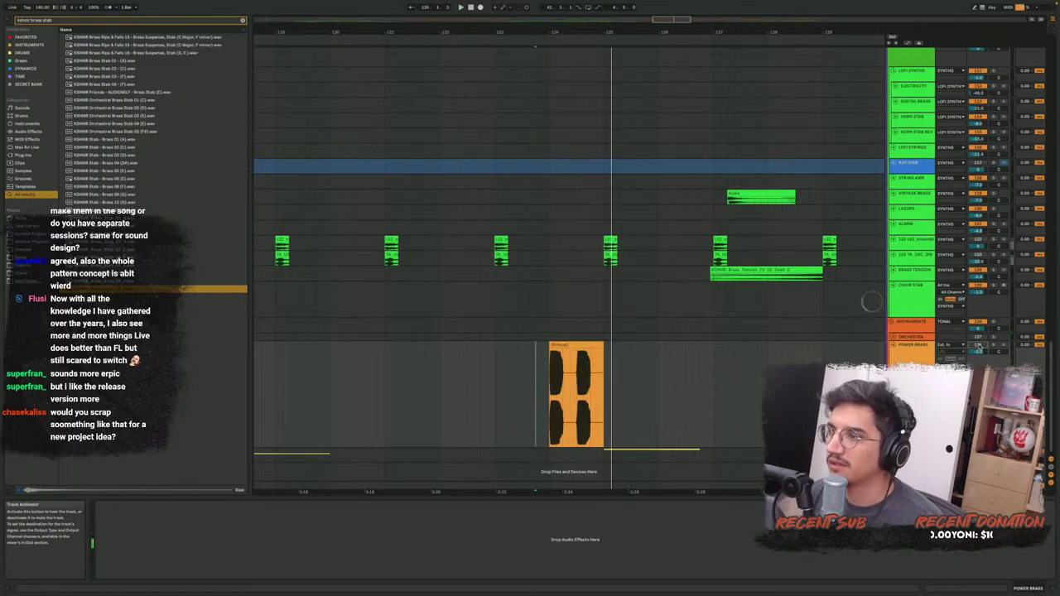
Play the BRASSY SYNTH track in the basses from bar 124, then return to the POWER BRASS clip
scroll(580, 207, "down", 10)
left_click(548, 151)
key("space")
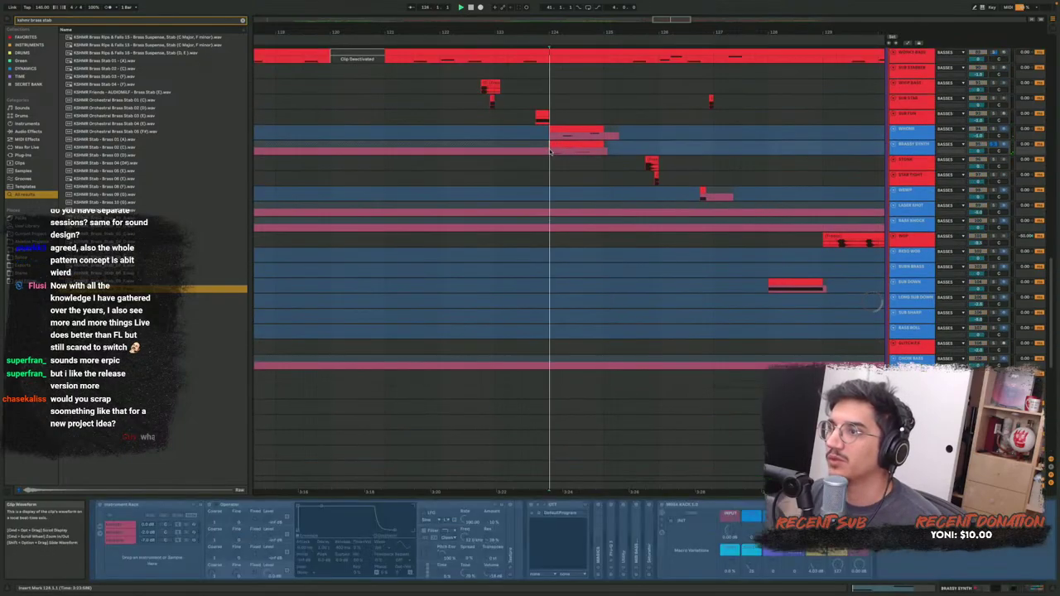
scroll(551, 152, "down", 1)
scroll(549, 152, "up", 10)
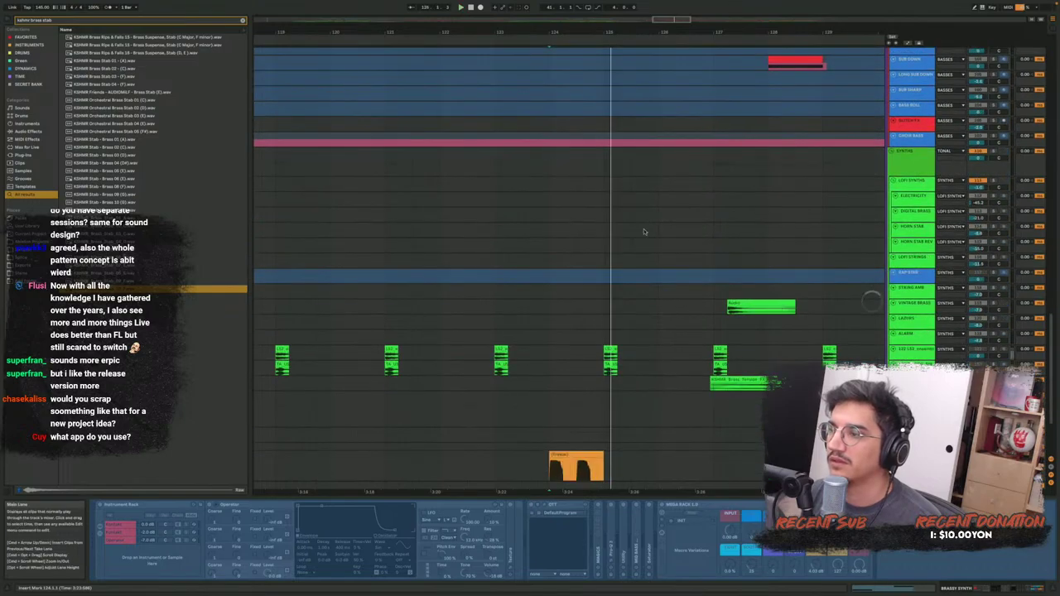
left_click(961, 344)
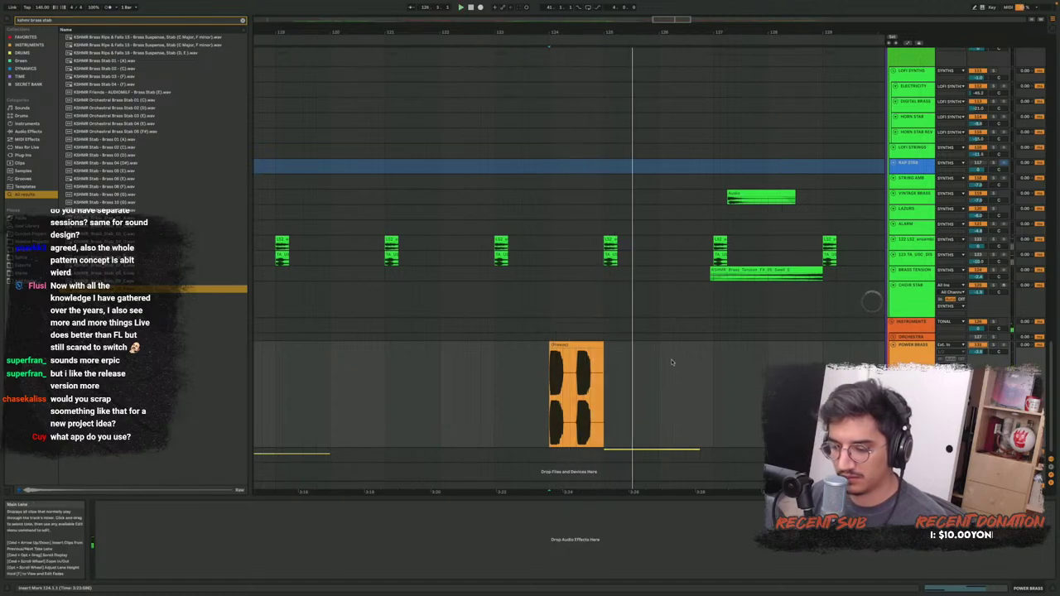
Reduce the POWER BRASS track's height and show its clips across the whole arrangement
scroll(671, 359, "up", 5)
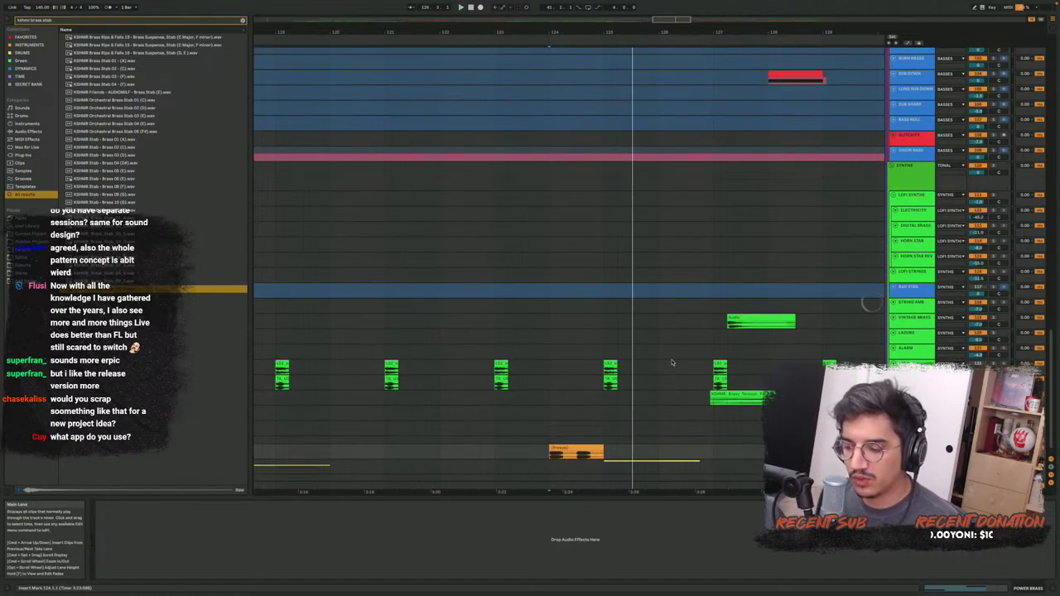
scroll(672, 363, "down", 6)
scroll(674, 379, "down", 1)
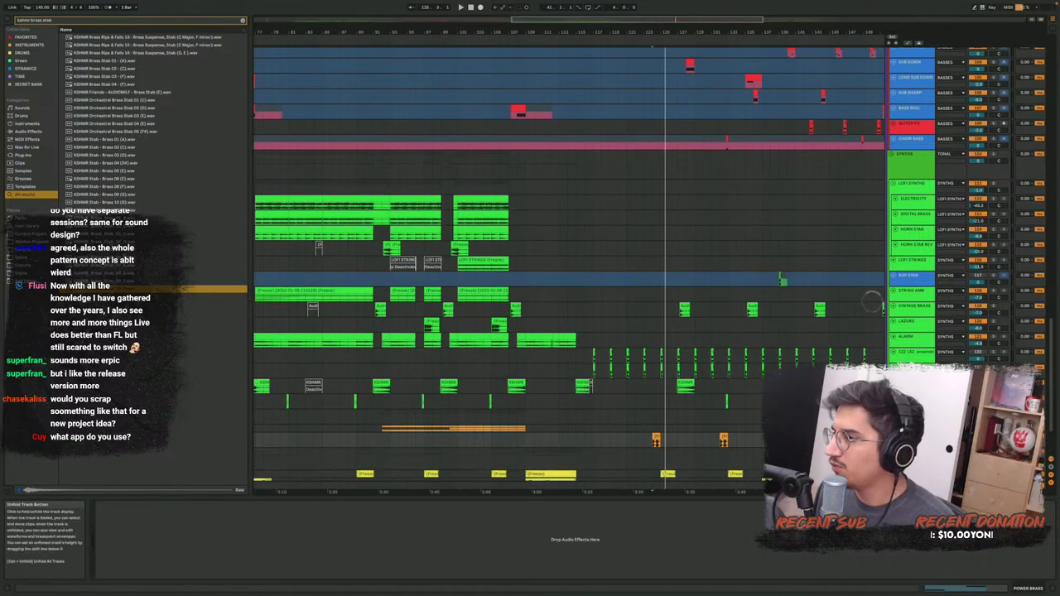
scroll(872, 301, "down", 3)
scroll(673, 386, "down", 5)
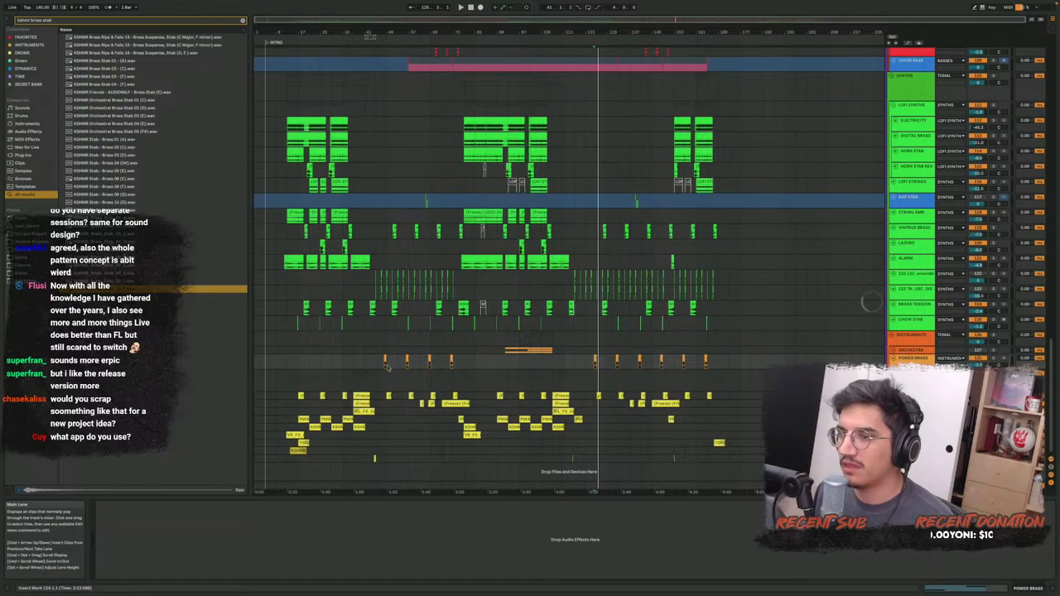
Enlarge the IMPACT RISER and impact tracks in the FX group so their early waveforms are readable
scroll(348, 385, "up", 5)
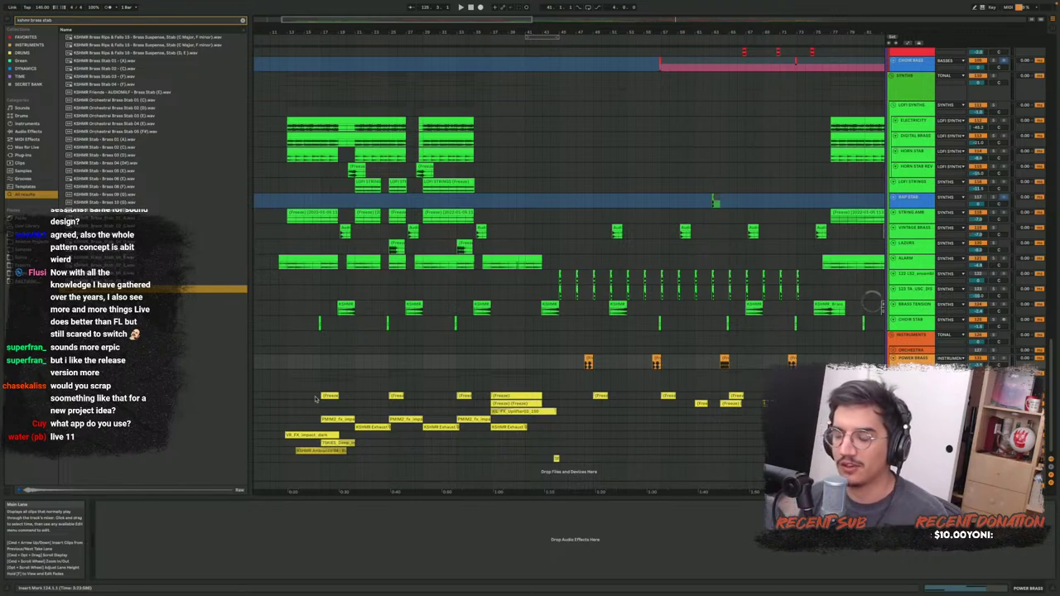
scroll(316, 399, "up", 10)
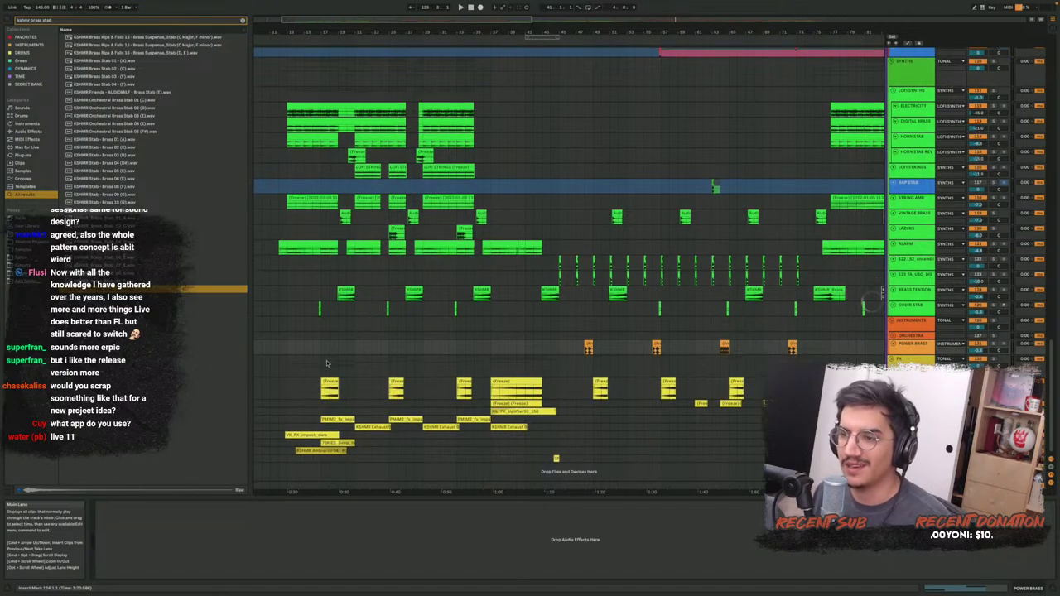
scroll(436, 424, "up", 4)
scroll(547, 400, "down", 3)
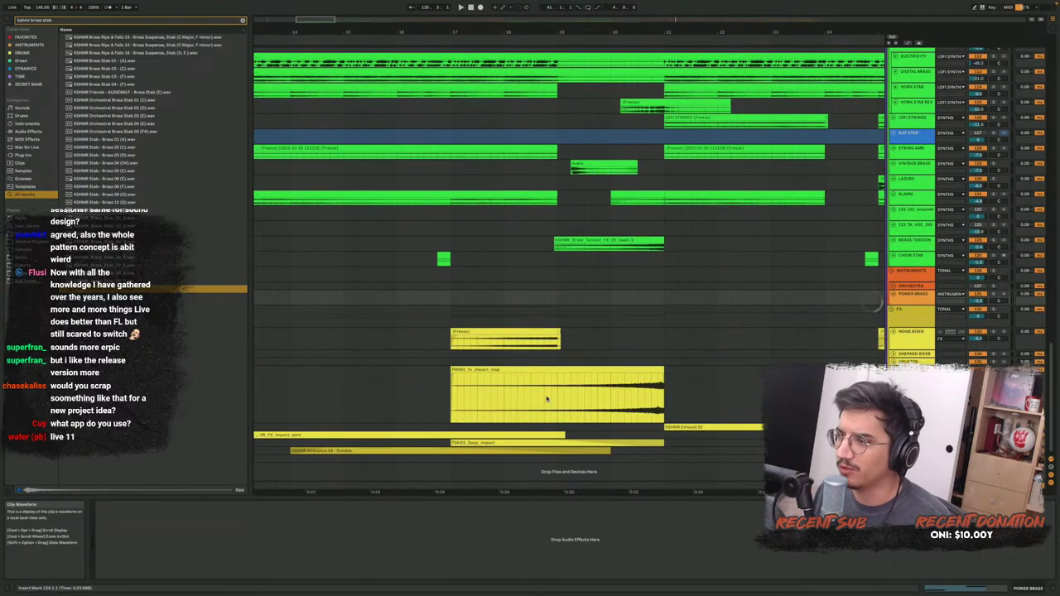
scroll(470, 432, "up", 4)
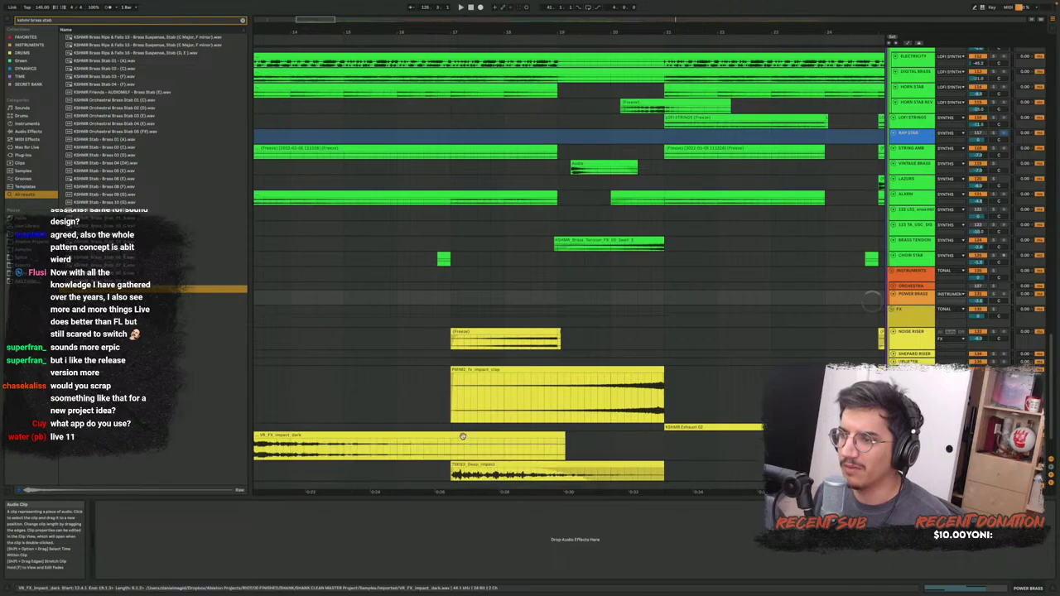
scroll(465, 433, "down", 8)
scroll(515, 401, "down", 4)
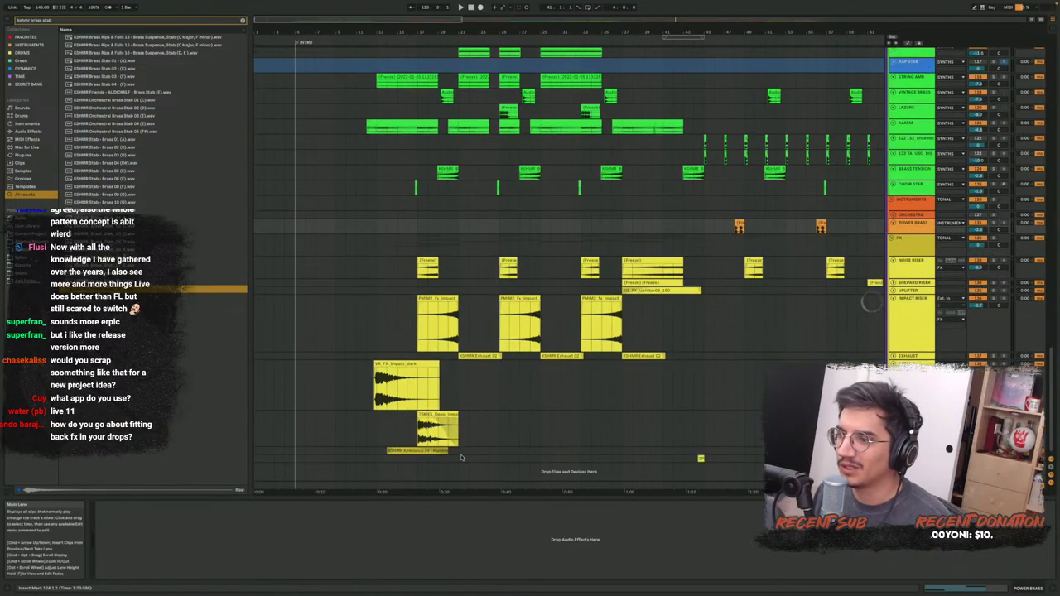
Locate the TAPE FX clip at bar 28 among the drum tracks and play it
scroll(544, 208, "down", 10)
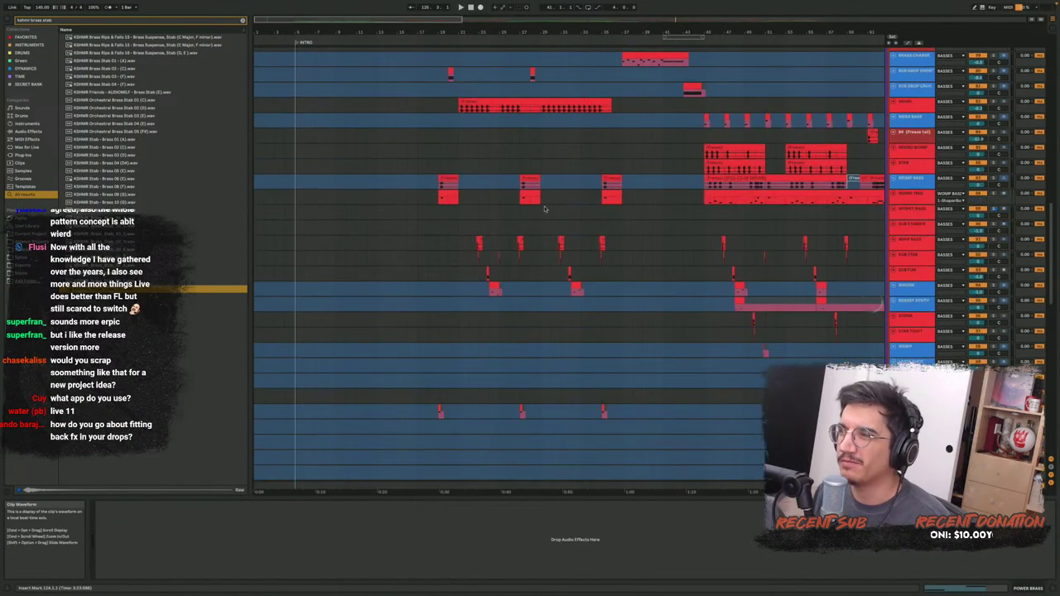
scroll(544, 208, "up", 10)
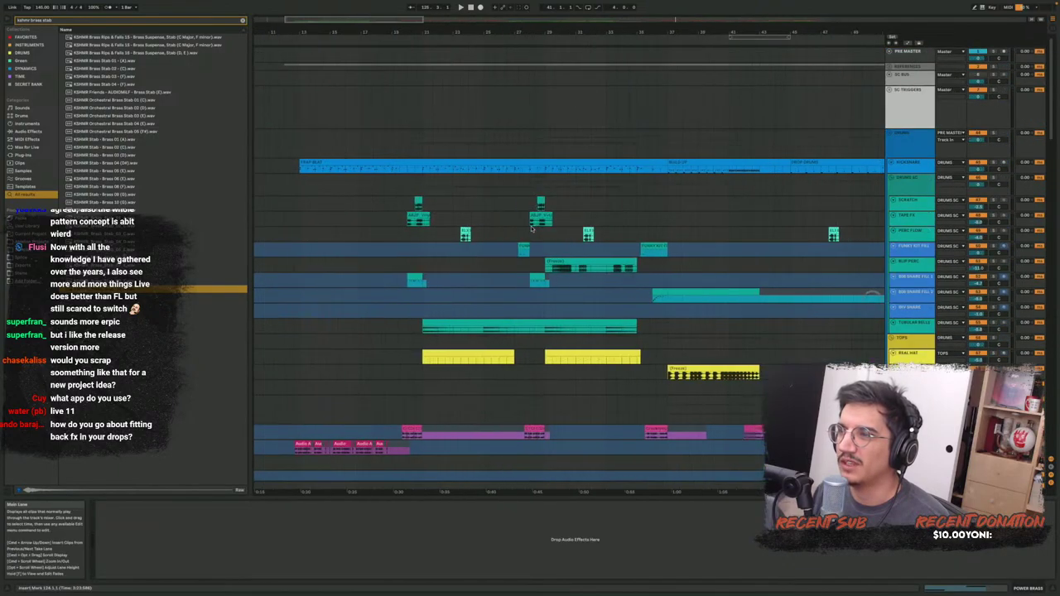
scroll(532, 230, "up", 3)
left_click(531, 222)
key("space")
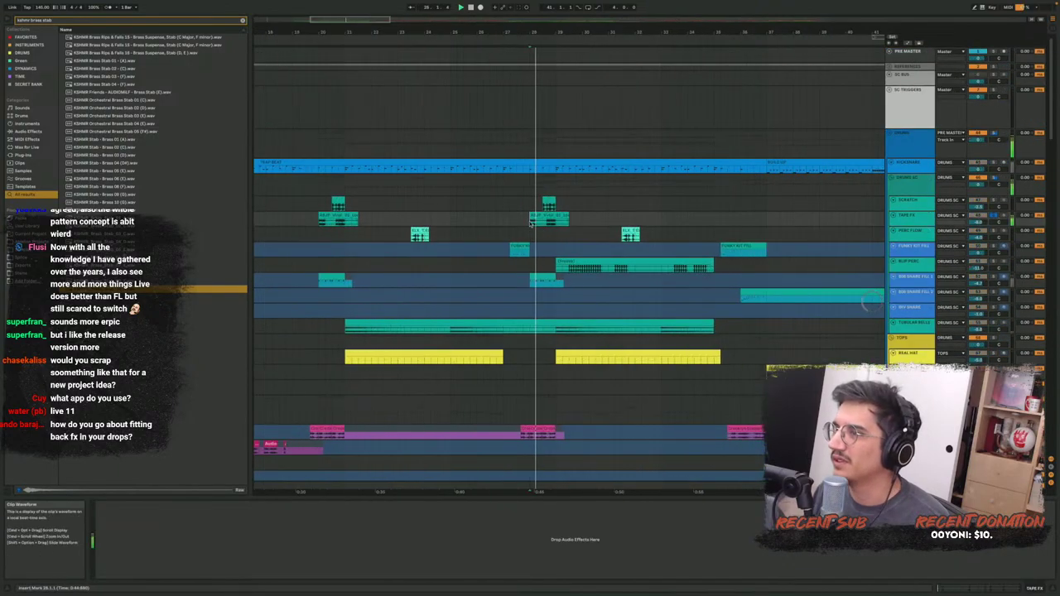
key("space")
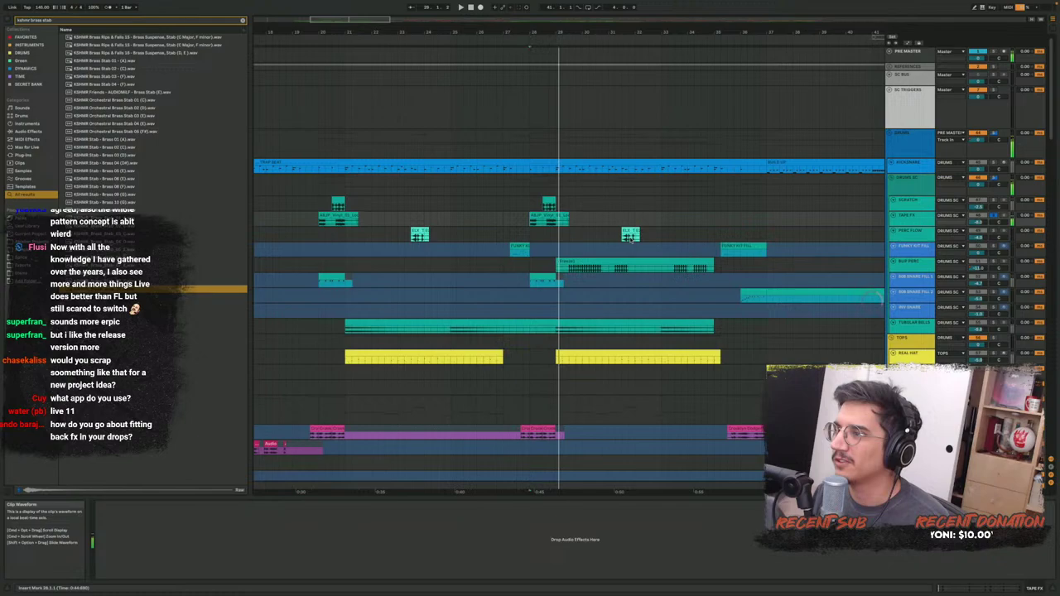
Play the SCRATCH clip from the middle of bar 28
left_click(546, 208)
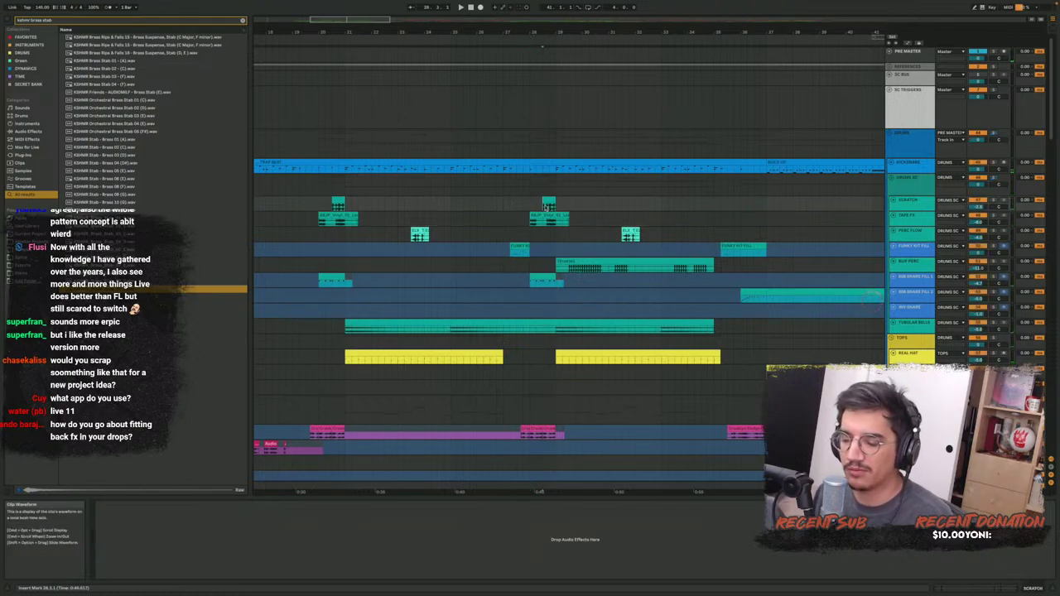
key("space")
scroll(553, 223, "down", 8)
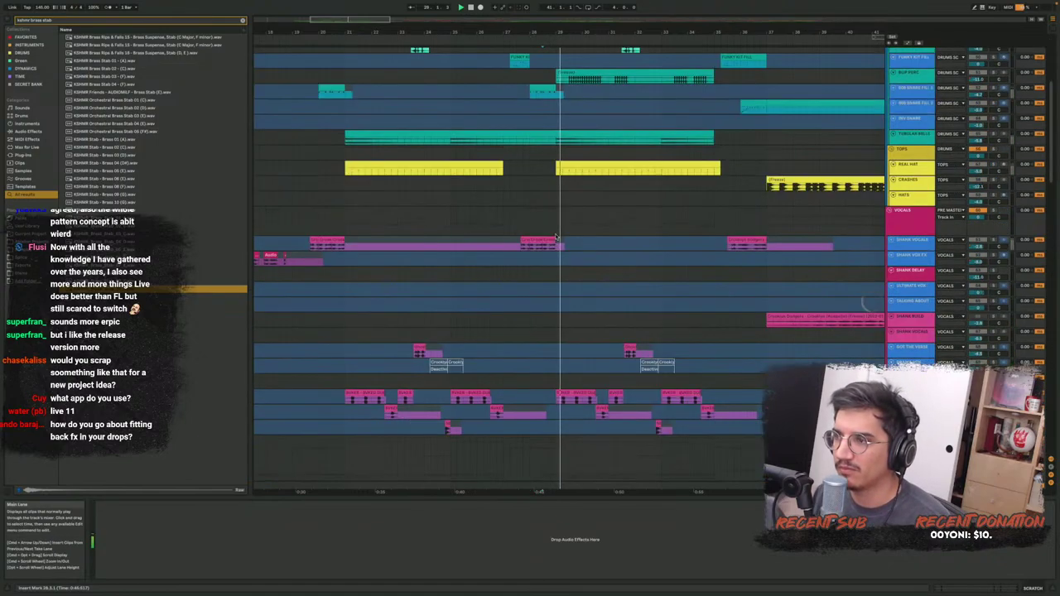
Return to the FX group, play the NOISE RISER clip from bar 18, and enlarge its track
scroll(556, 237, "down", 8)
scroll(416, 249, "left", 5)
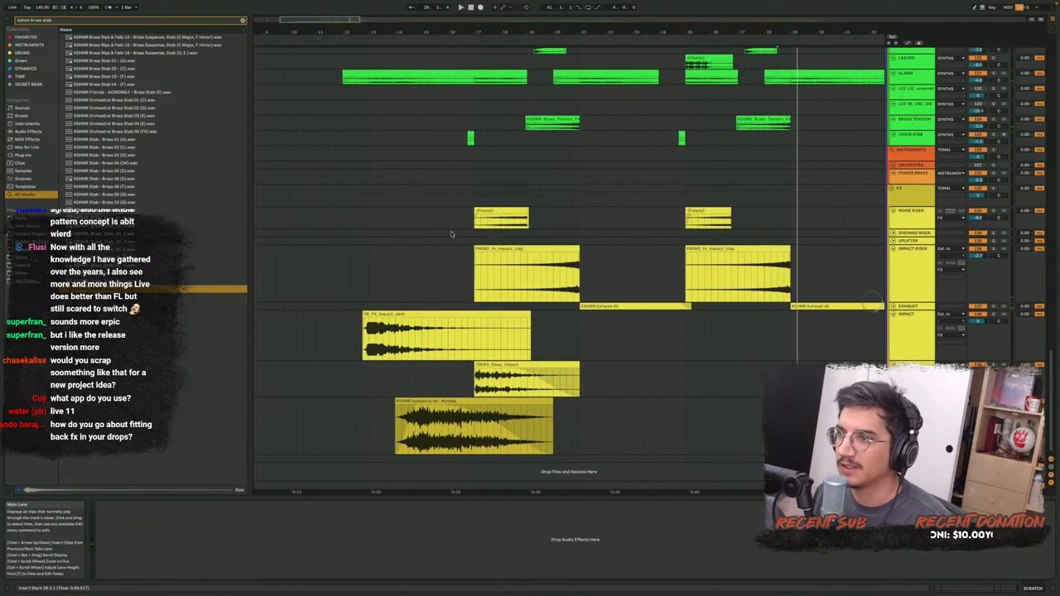
left_click(477, 219)
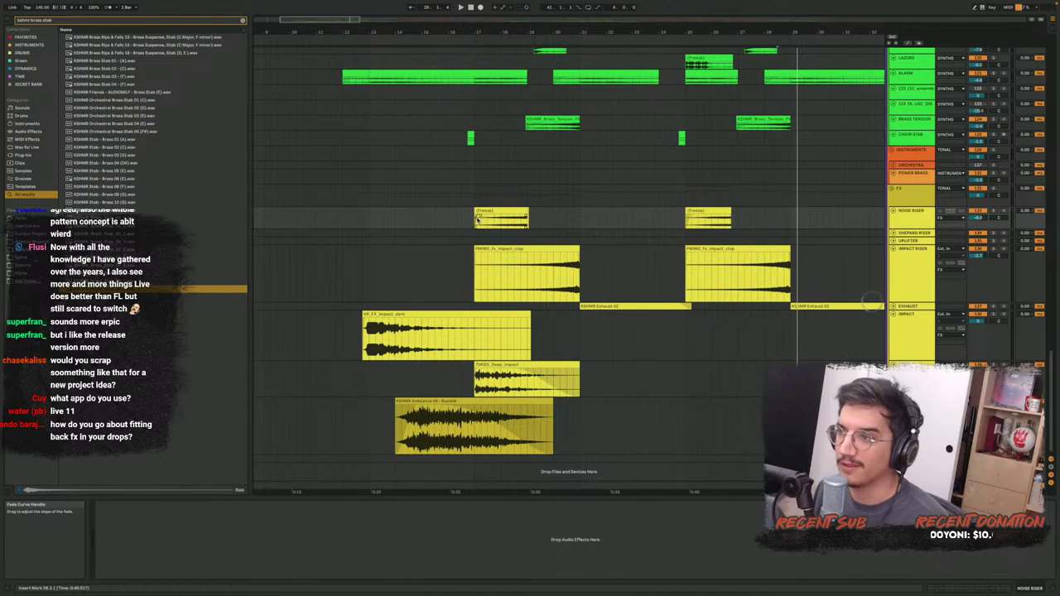
key("space")
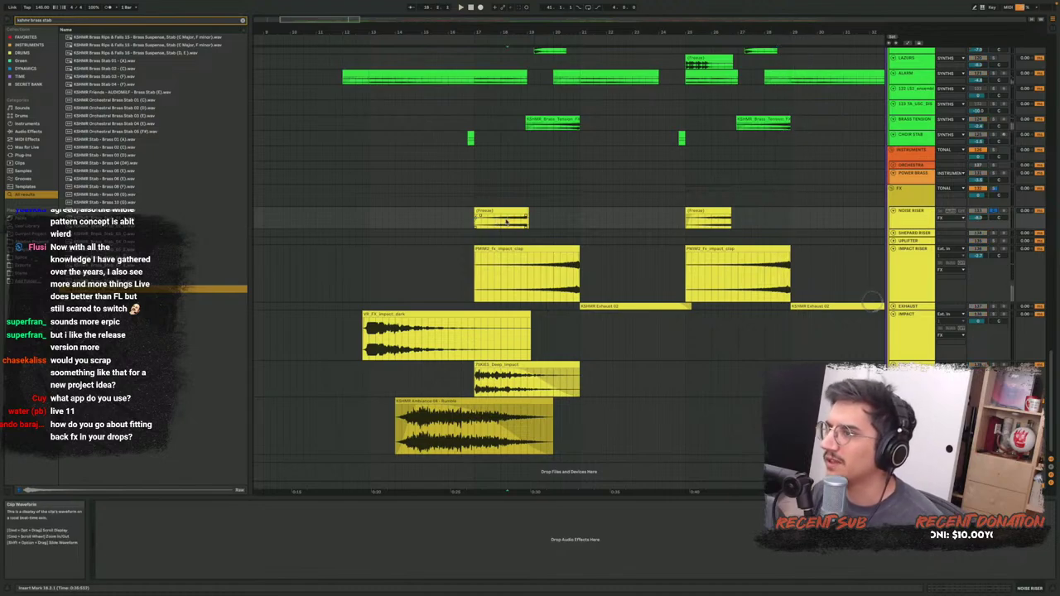
scroll(507, 222, "up", 5)
key("space")
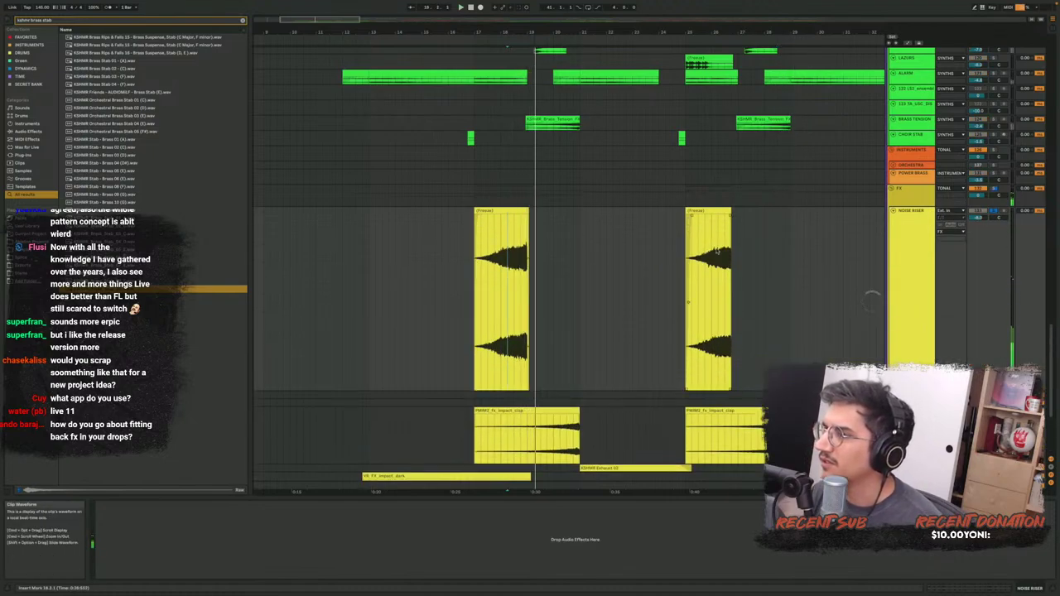
Play the following short NOISE RISER clips from around bars 26 and 34
key("space")
scroll(708, 266, "right", 3)
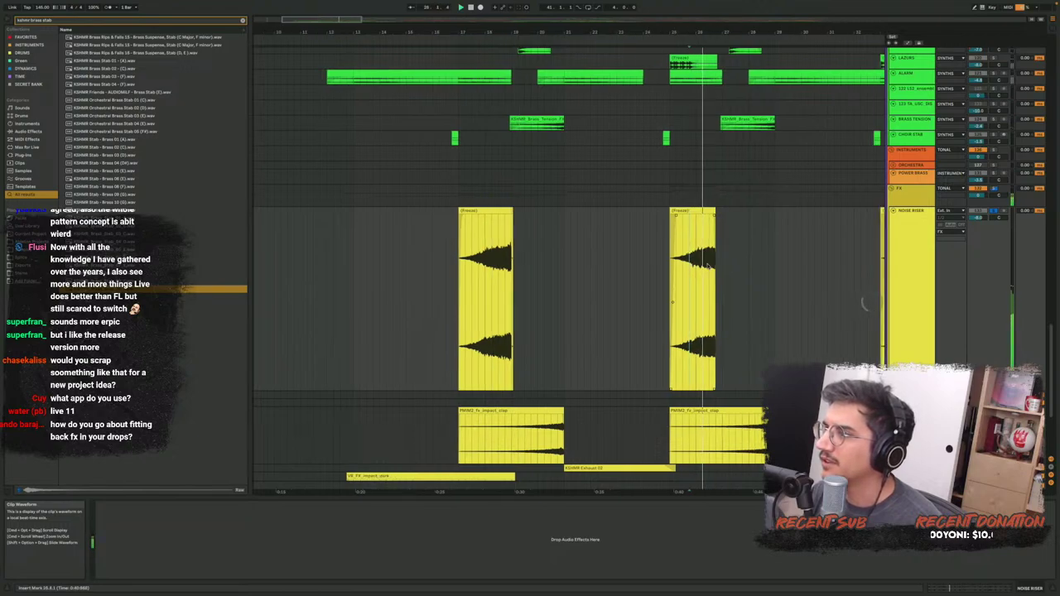
left_click(784, 264)
scroll(704, 248, "right", 8)
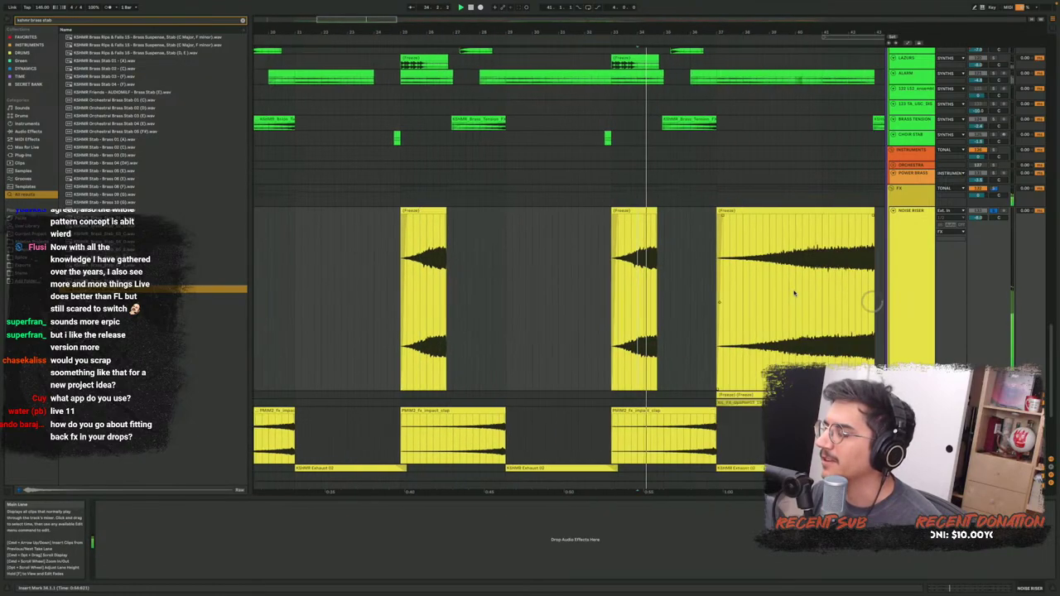
scroll(626, 241, "left", 1)
scroll(782, 242, "right", 1)
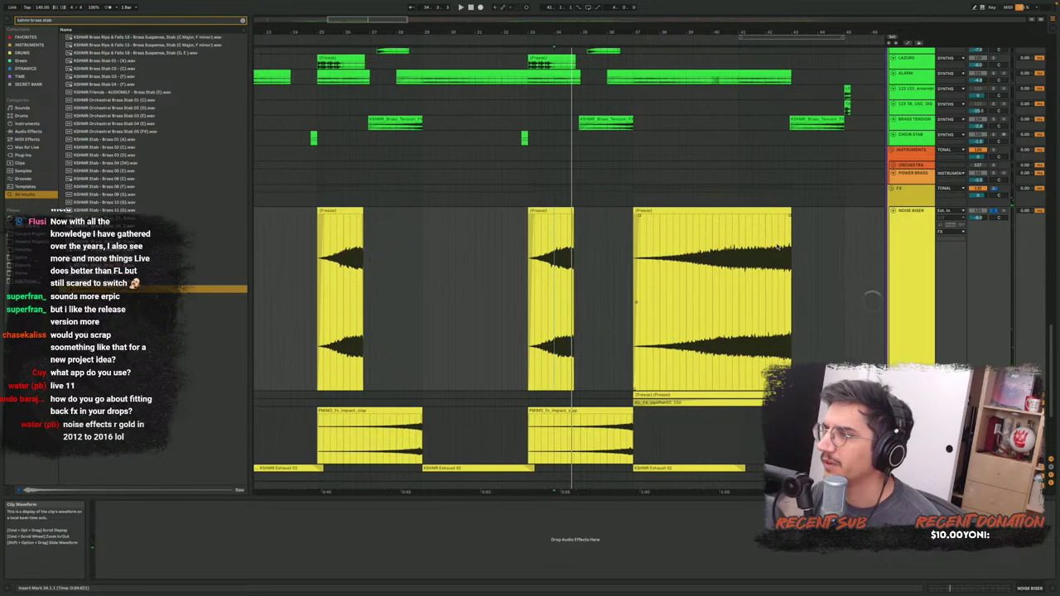
Play the long NOISE RISER clip from bar 39 and mark a position just after bar 41
scroll(782, 242, "up", 3)
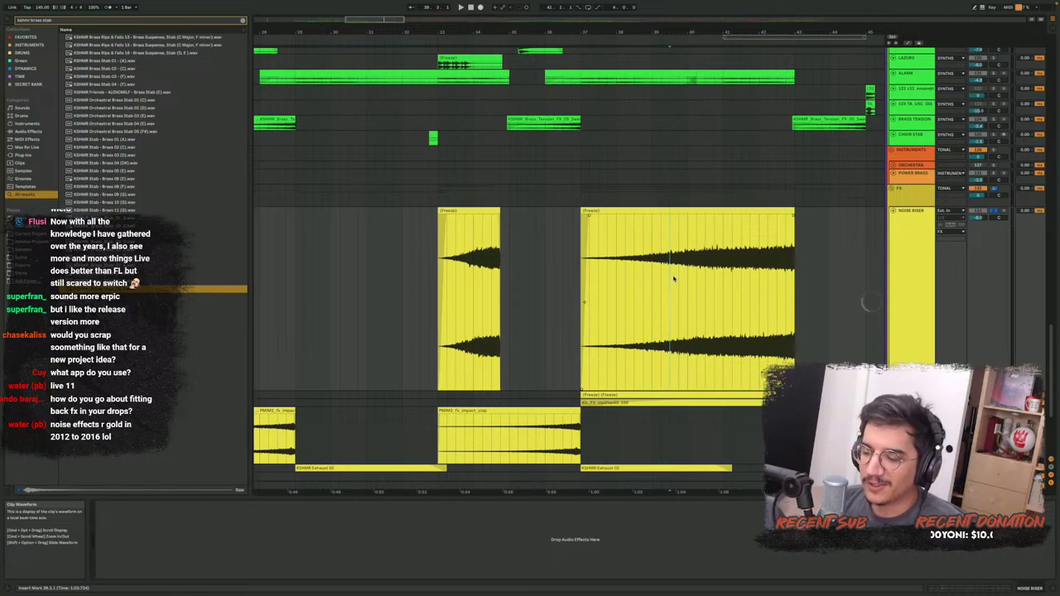
key("space")
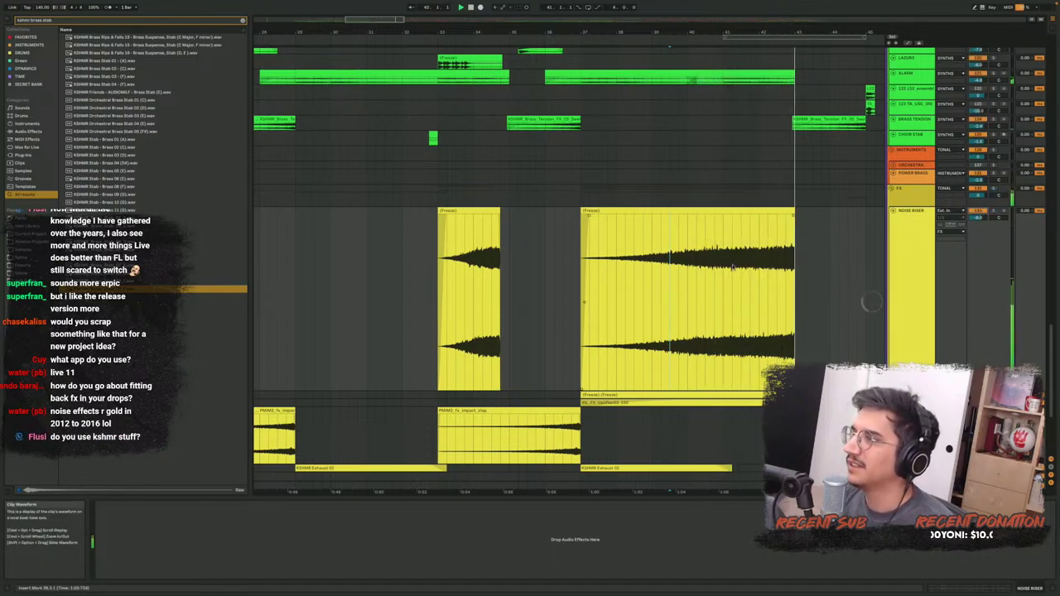
left_click_drag(699, 279, 730, 291)
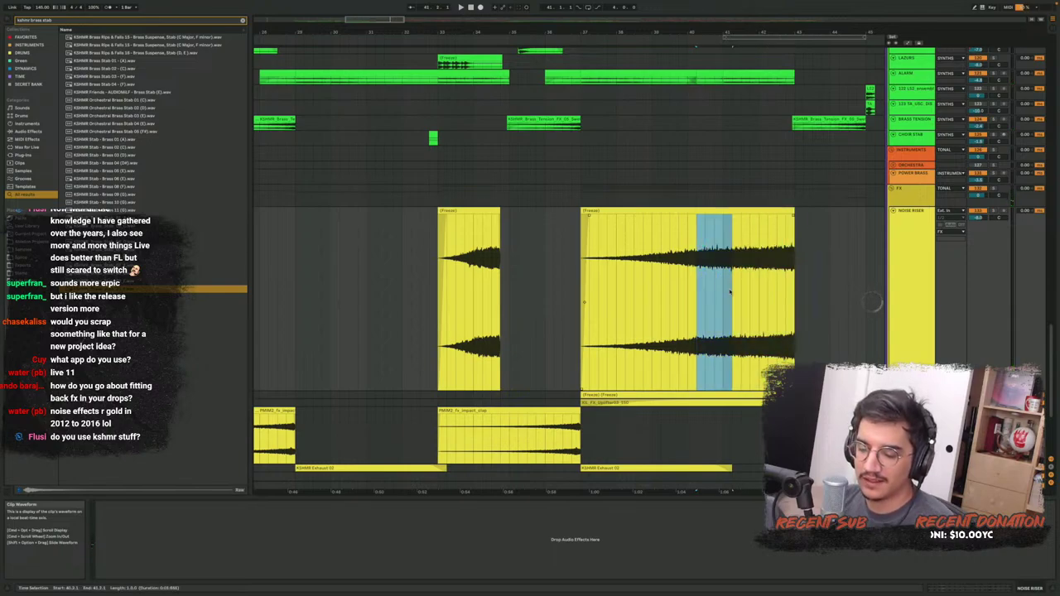
left_click(730, 292)
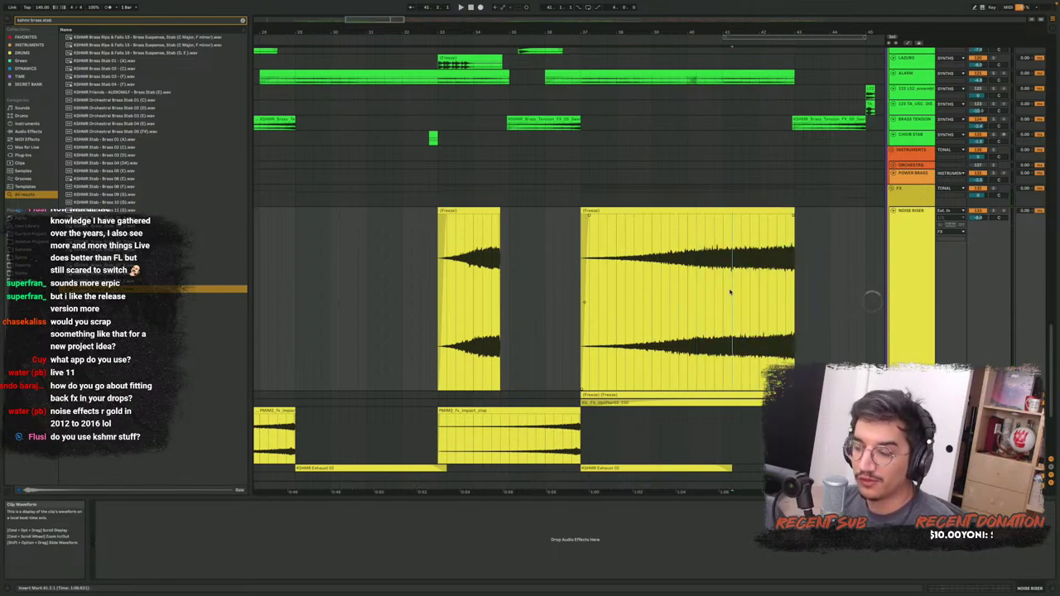
Enlarge the SHEPARD RISER and EXHAUST tracks to show their waveforms
scroll(613, 356, "down", 4)
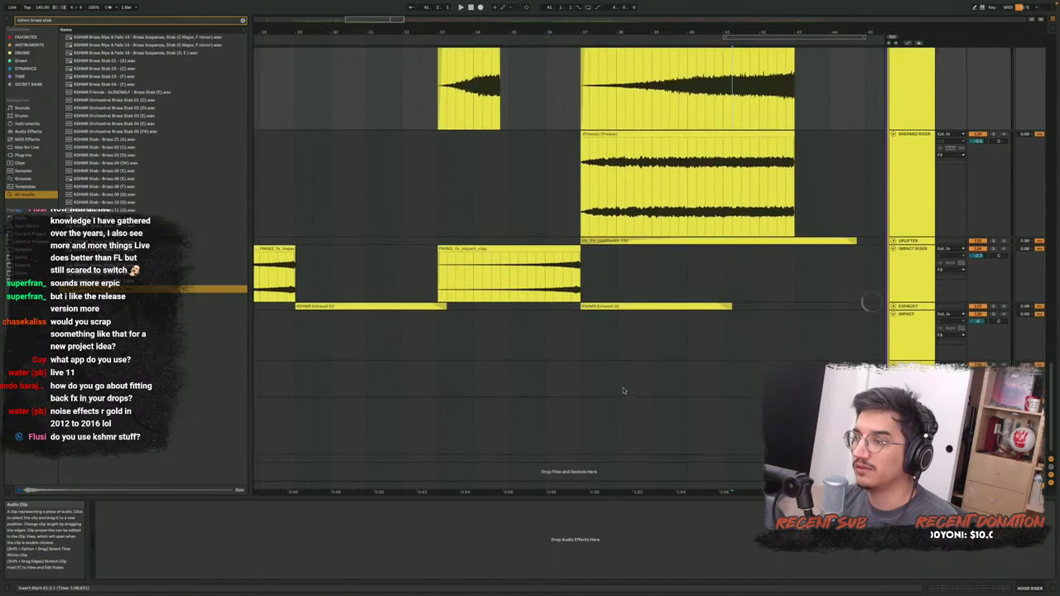
scroll(611, 314, "down", 2)
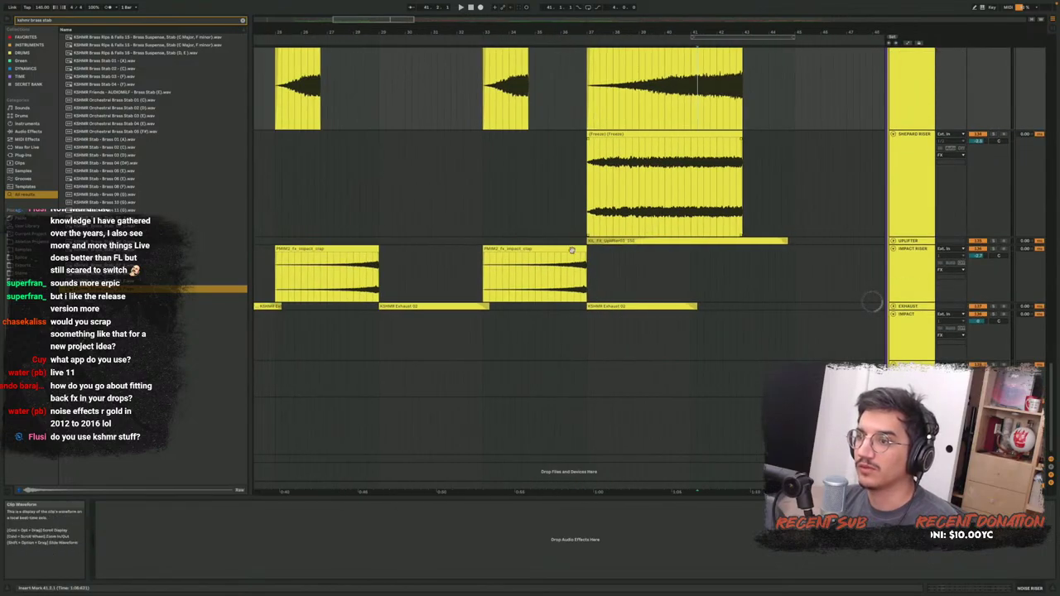
scroll(389, 307, "up", 3)
Solo the EXHAUST track and play its KSHMR Exhaust 02 clip from just before bar 29, comparing it with the surrounding parts
left_click(383, 336)
left_click(373, 336)
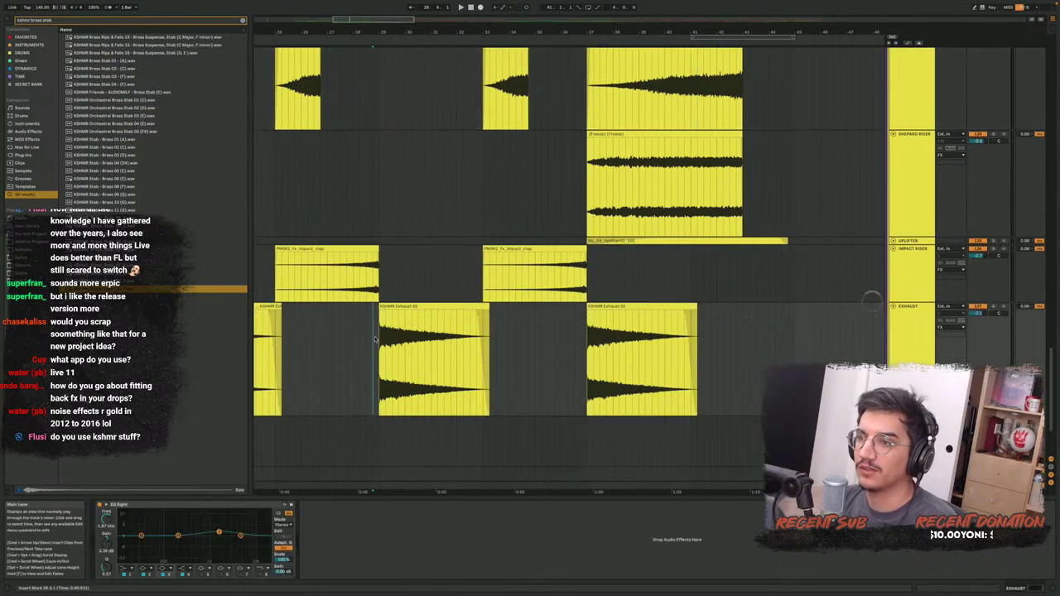
key("s")
key("space")
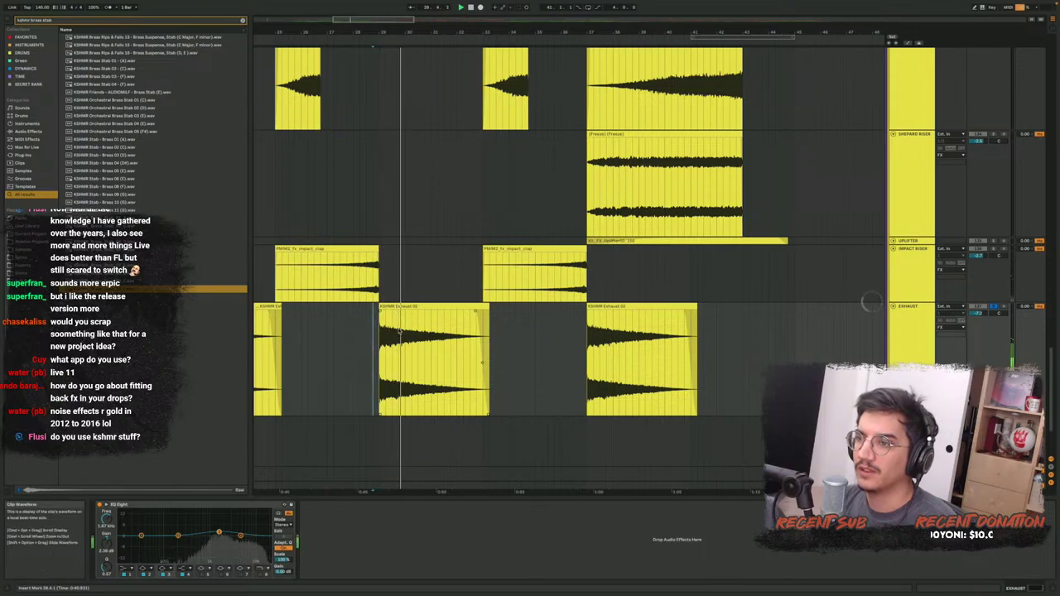
key("space")
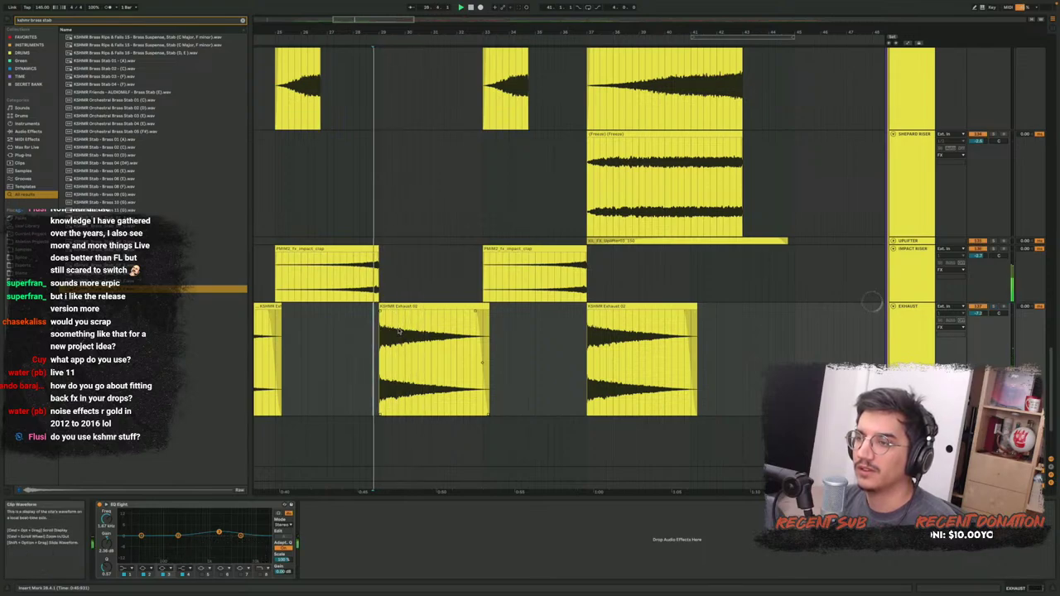
key("space")
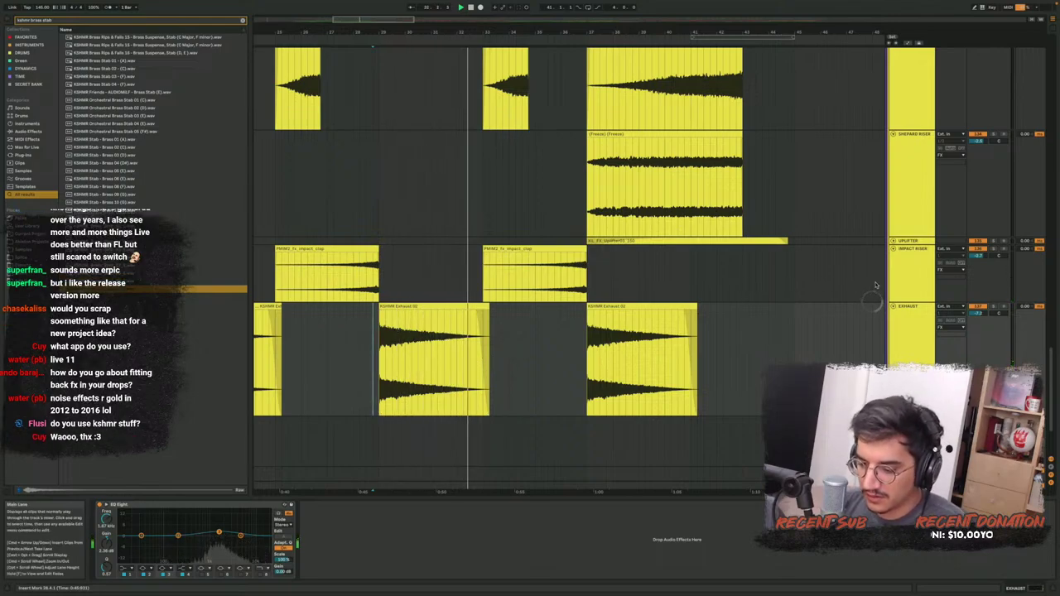
Solo the SHEPARD RISER track and play its frozen clip from around bar 37, continuing from around bar 40
left_click(913, 203)
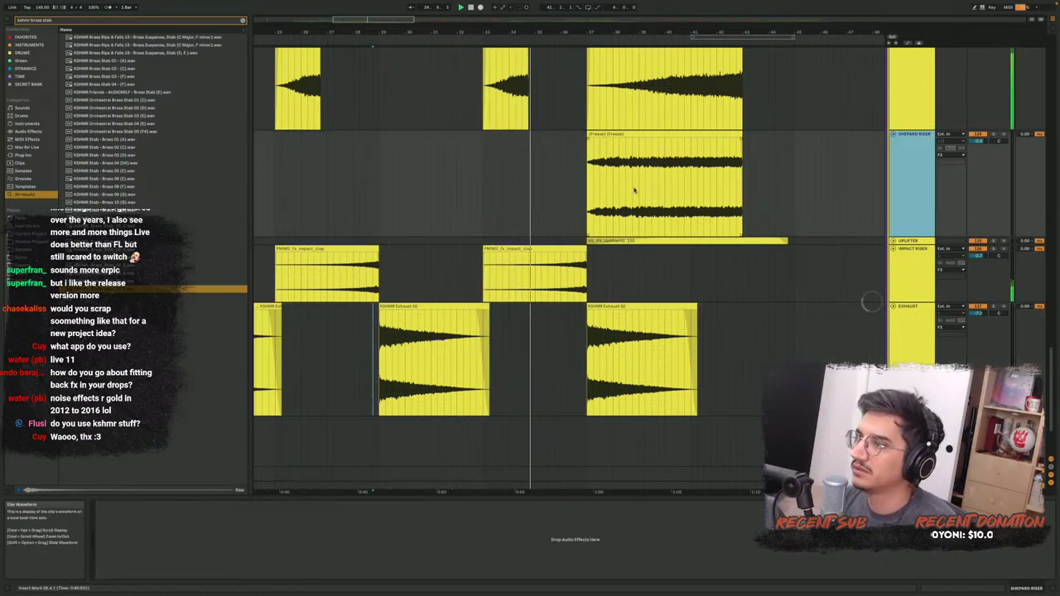
left_click(608, 181)
key("space")
key("s")
key("space")
scroll(646, 188, "up", 3)
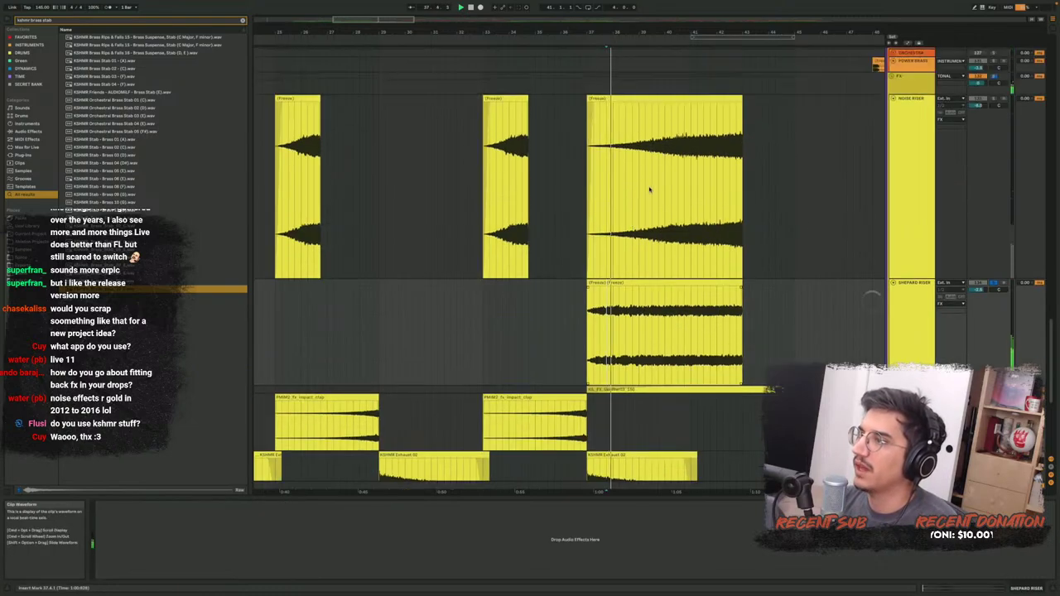
left_click(914, 306)
left_click_drag(592, 326, 716, 348)
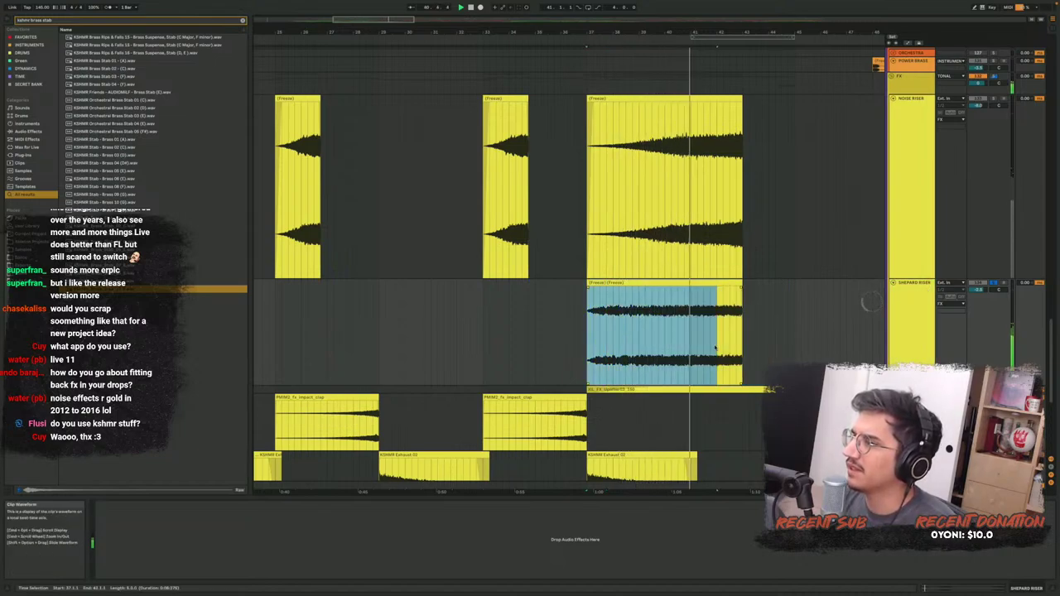
left_click(737, 377)
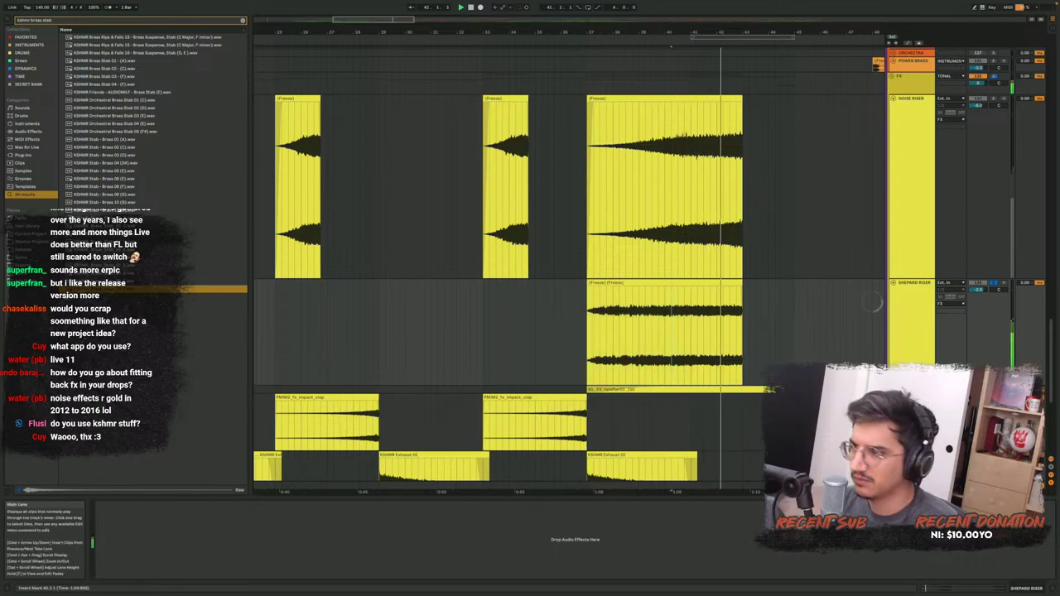
Enlarge the UPLIFTER track and play its clip soloed from around bar 40
scroll(703, 389, "up", 4, "alt")
scroll(704, 391, "down", 1)
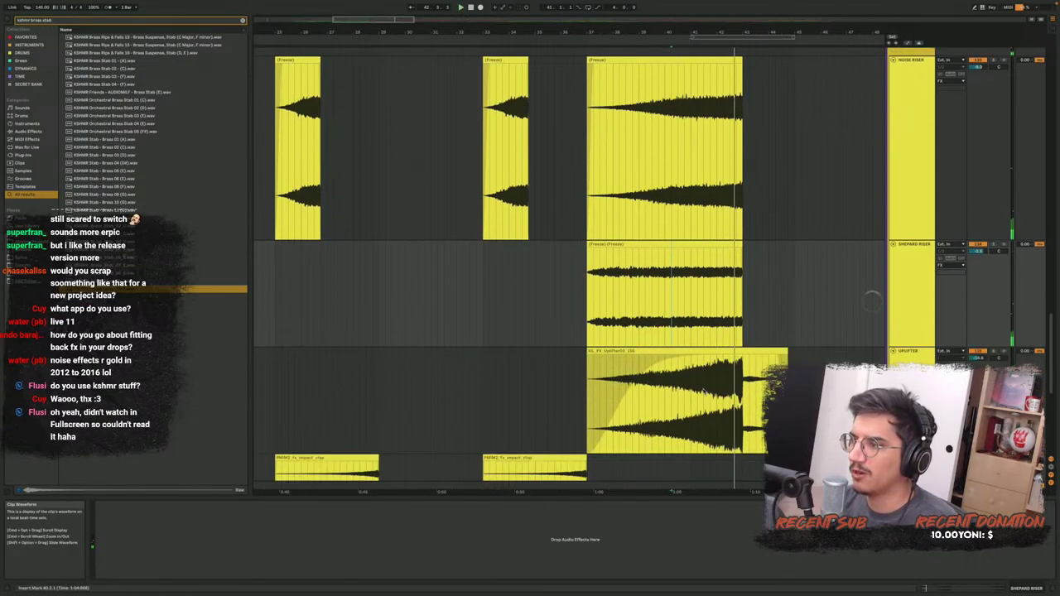
left_click(667, 394)
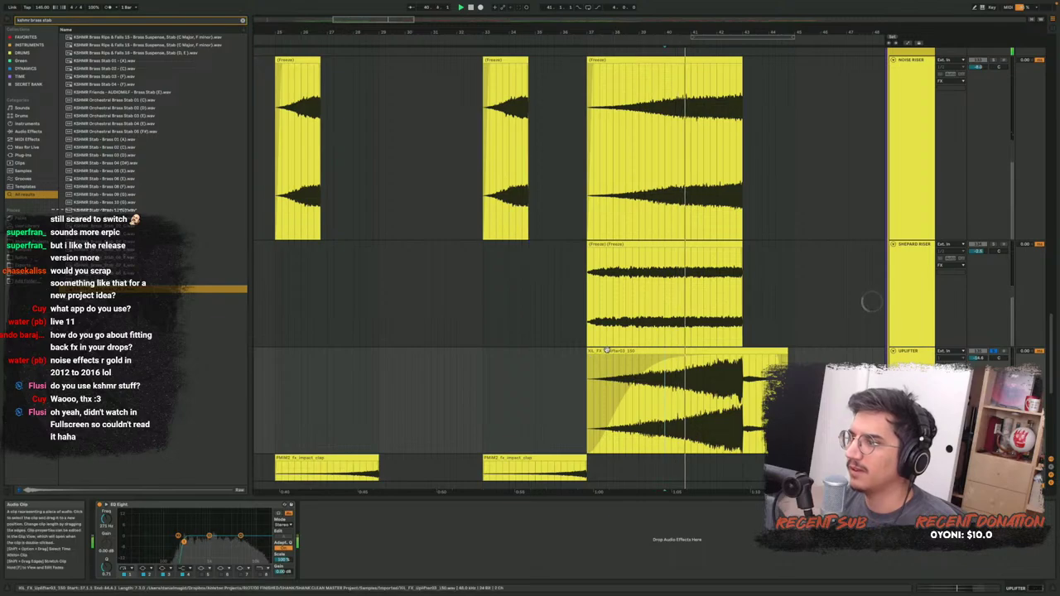
scroll(826, 312, "down", 1)
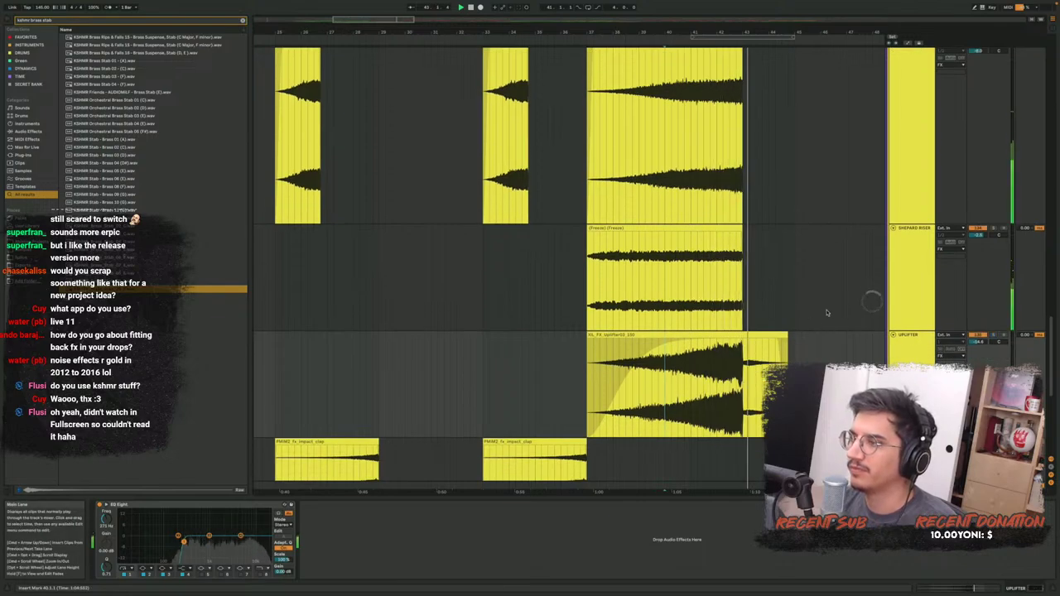
Solo the IMPACT RISER track, play its impact clap clip from bar 33 and from near its end, and enlarge the track's waveforms
scroll(826, 311, "down", 4, "alt")
scroll(827, 312, "down", 3, "alt")
left_click(520, 387)
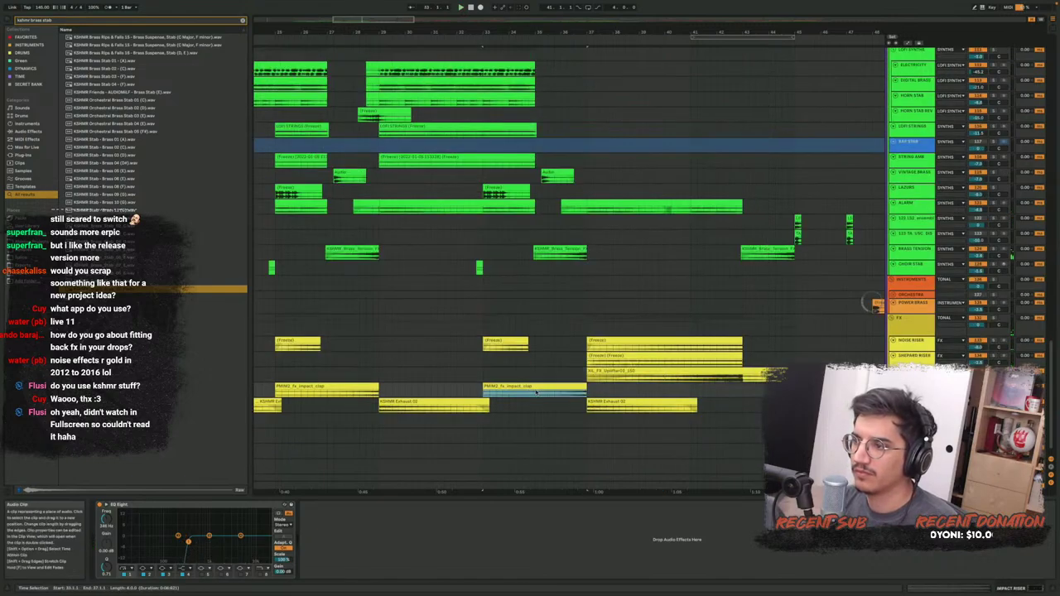
key("s")
key("space")
key("space")
left_click(554, 394)
key("space")
key("space")
scroll(576, 395, "up", 5, "alt")
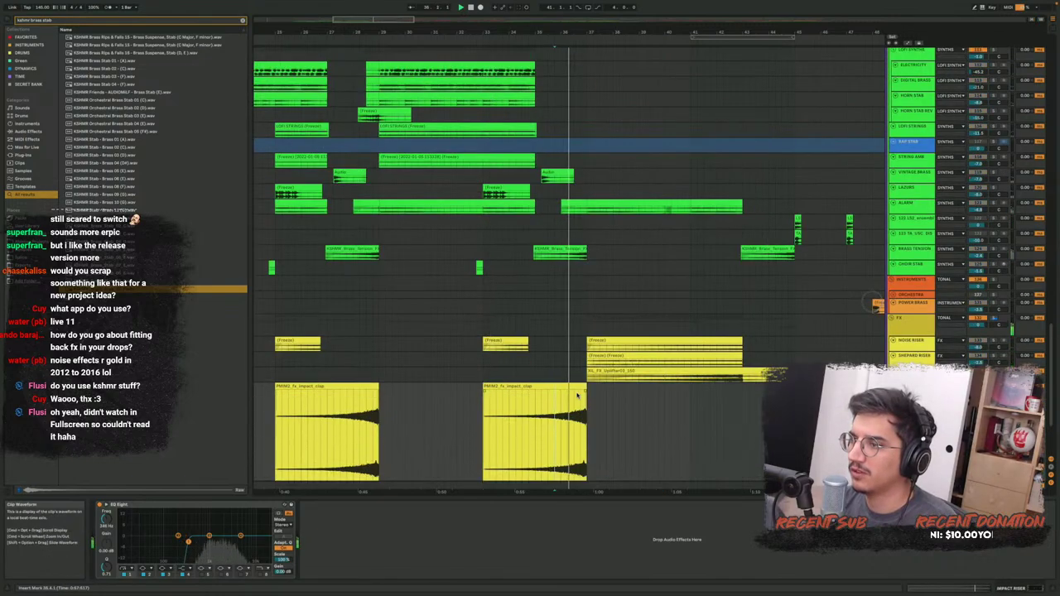
scroll(577, 396, "down", 3)
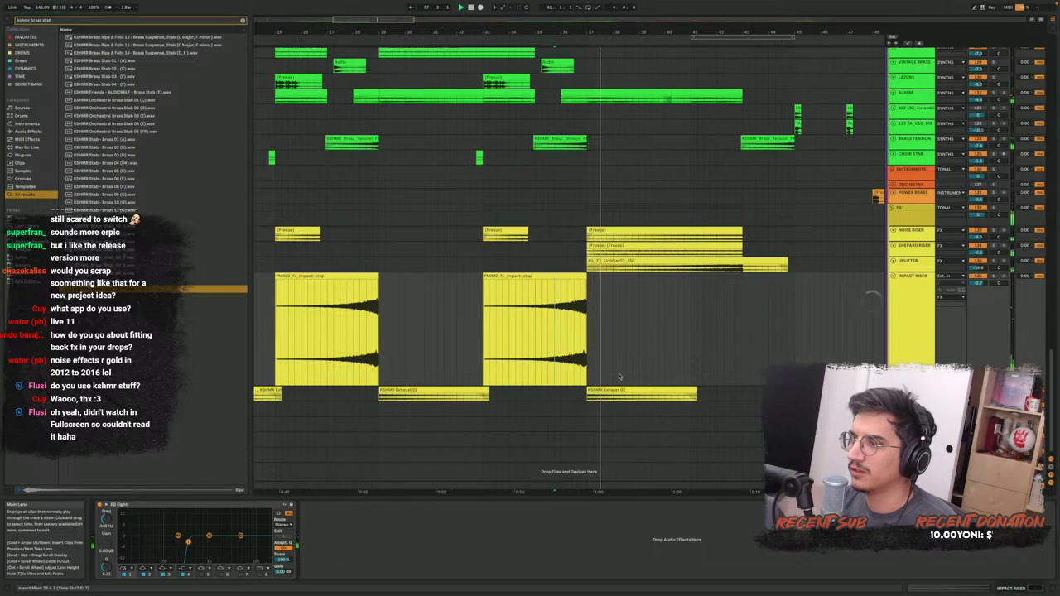
Stop playback, shrink the riser tracks and enlarge the IMPACT track around its dark impact clip just before bar 13
scroll(656, 402, "down", 3, "alt")
scroll(622, 359, "down", 5, "alt")
key("space")
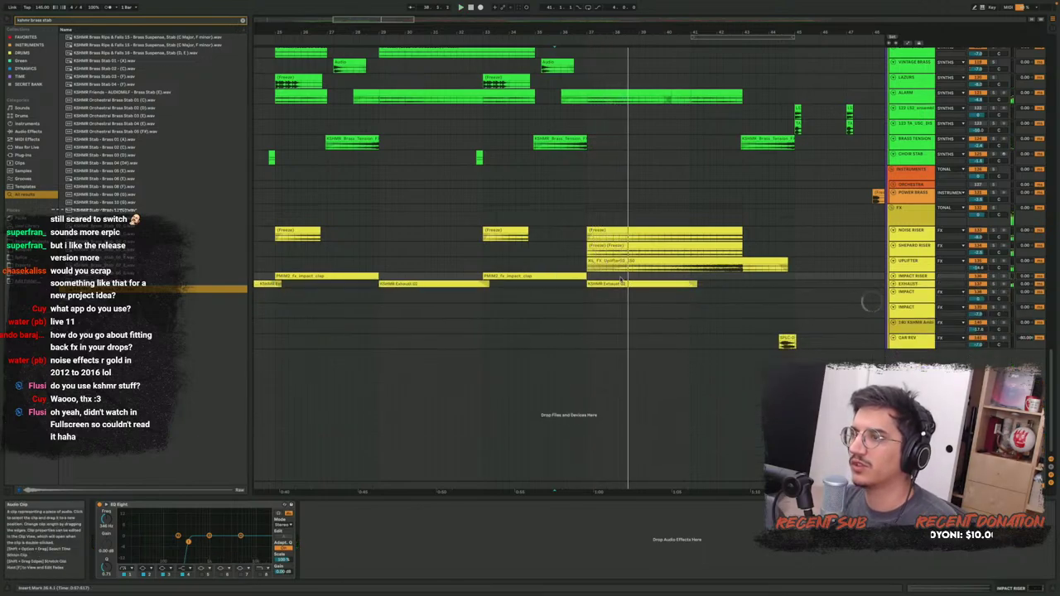
key("w")
scroll(408, 292, "up", 5, "super")
scroll(393, 289, "left", 5)
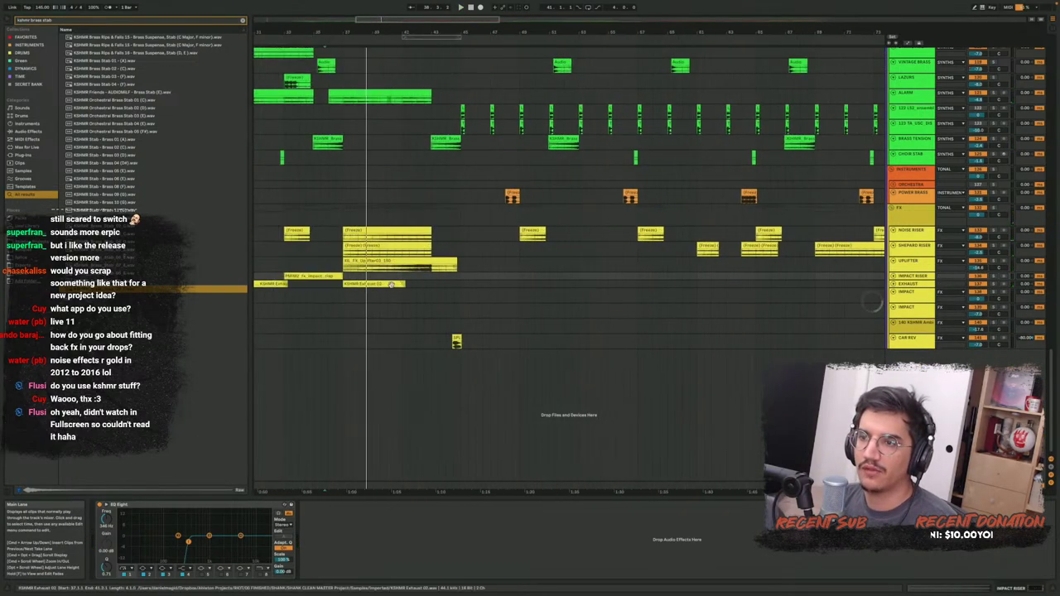
scroll(360, 303, "up", 2)
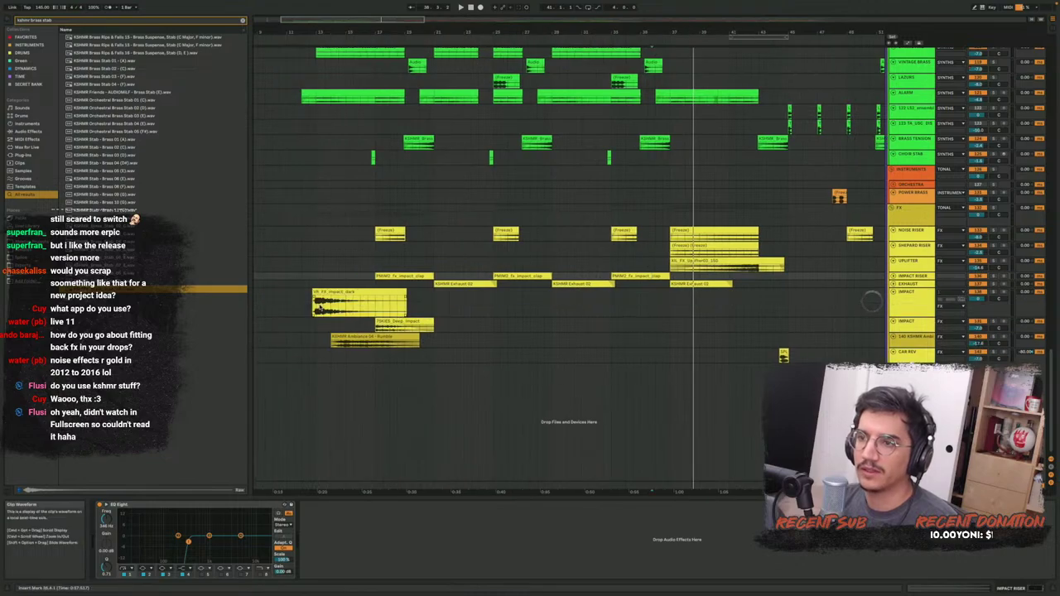
scroll(319, 308, "up", 3)
scroll(304, 315, "up", 4)
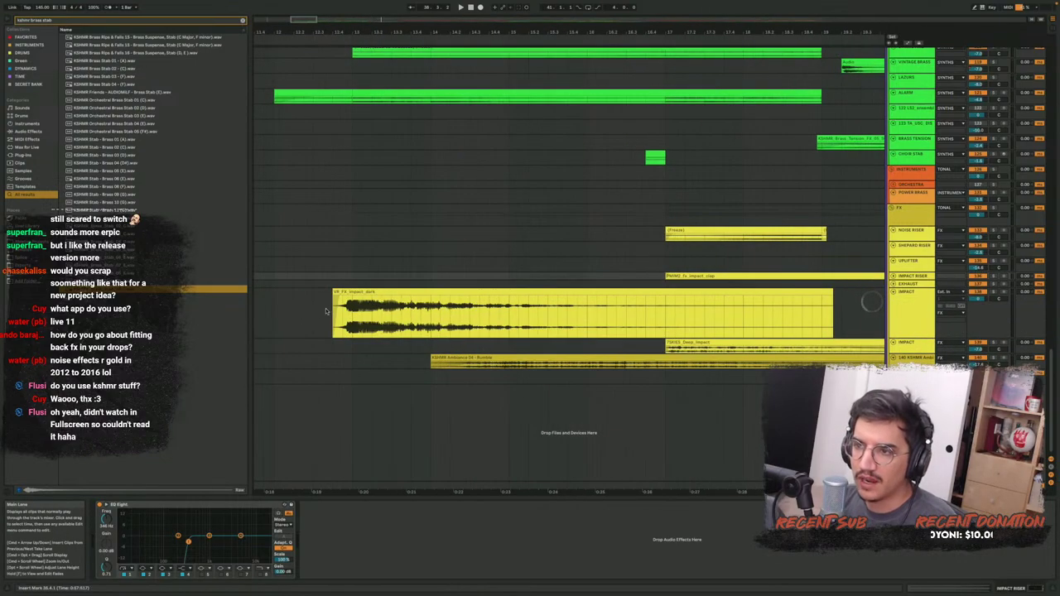
Play the soloed dark impact clip from its start and inspect its EQ Eight and FabFilter Pro-Q 3 settings
left_click(325, 308)
key("space")
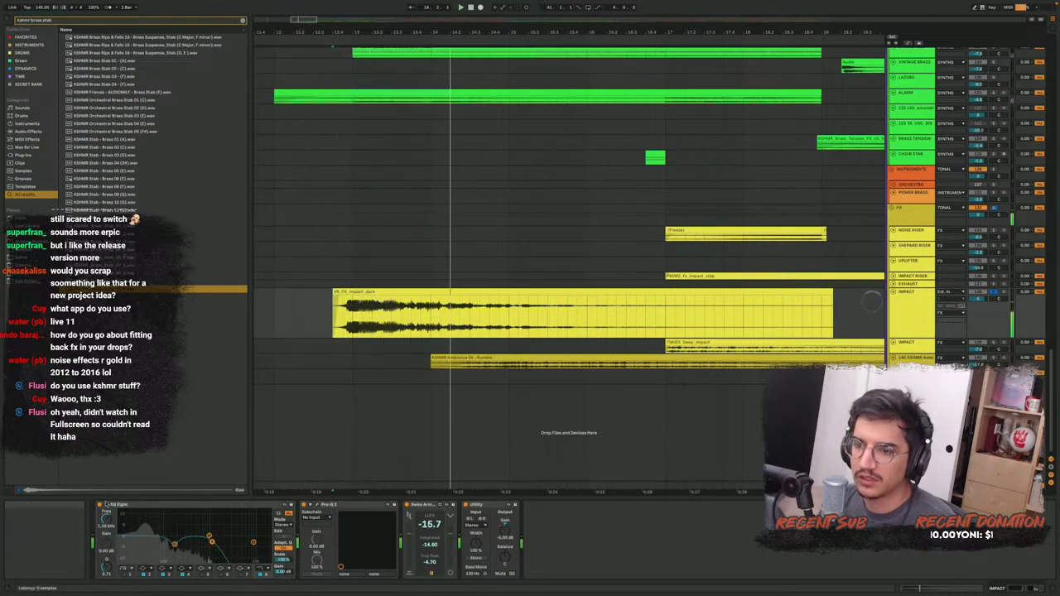
left_click(101, 505)
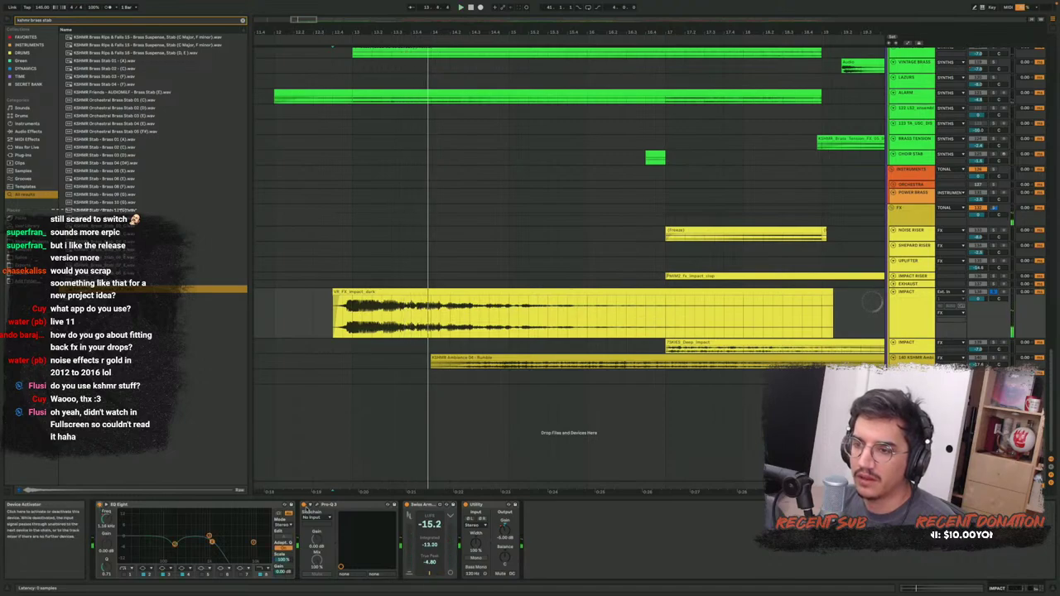
left_click(317, 507)
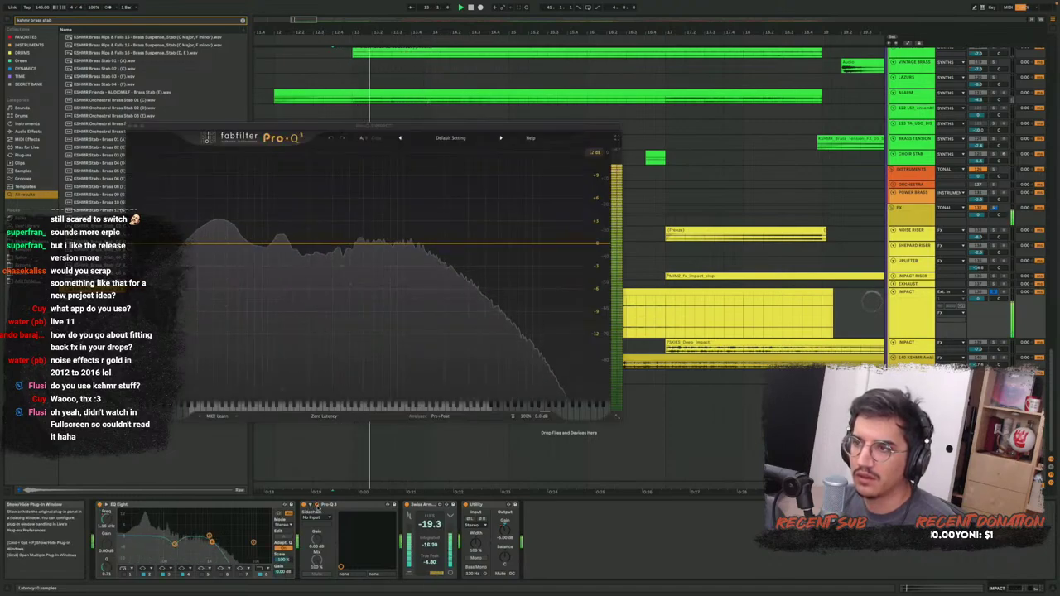
left_click(318, 507)
key("space")
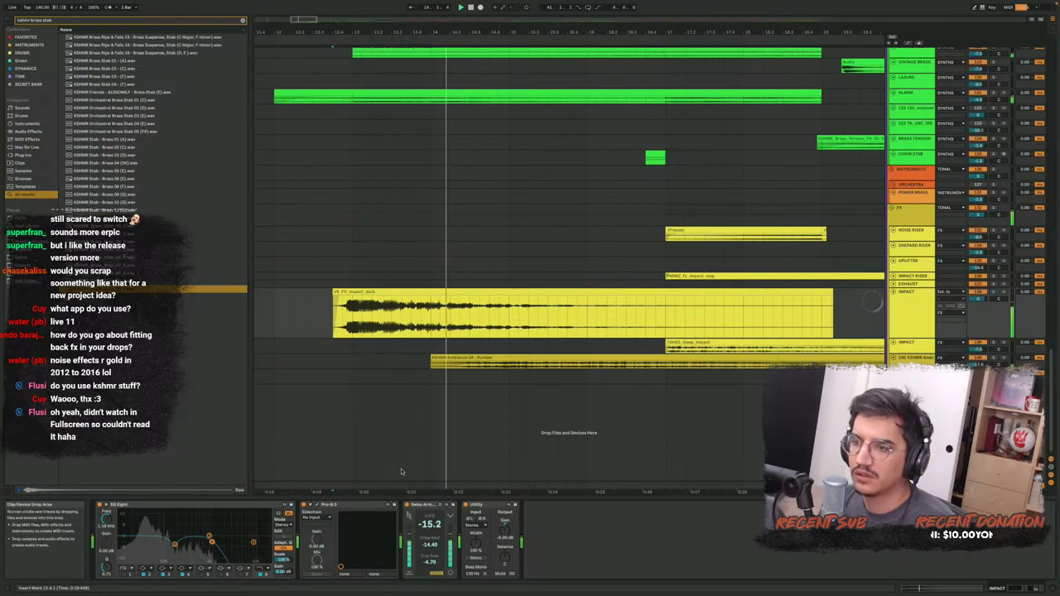
View the dark impact clip's sample waveform, and replay the clip to compare EQ Eight bypassed and active
double_click(389, 292)
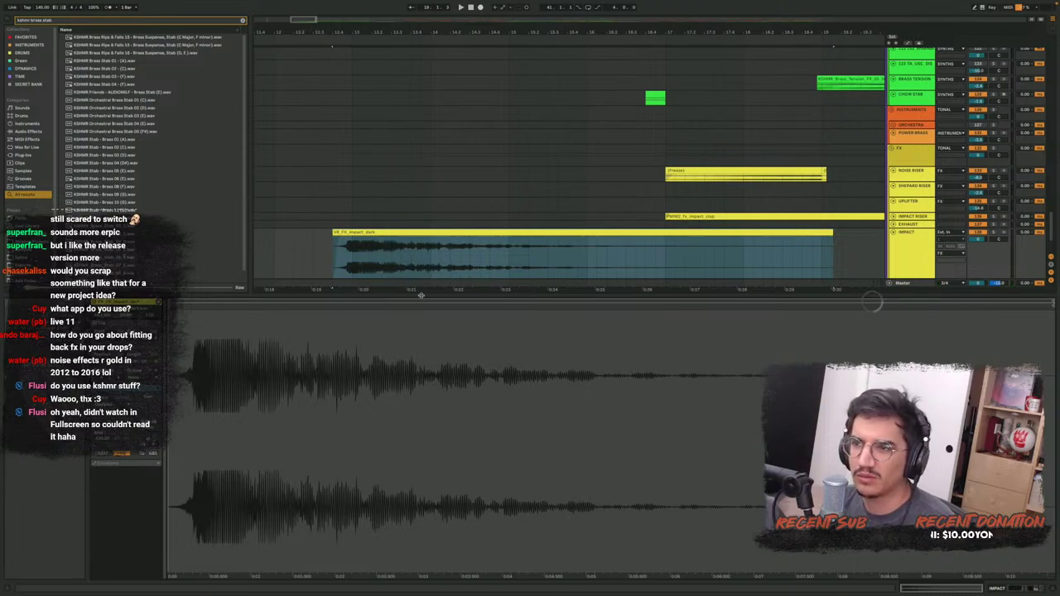
key("shift+Tab")
key("space")
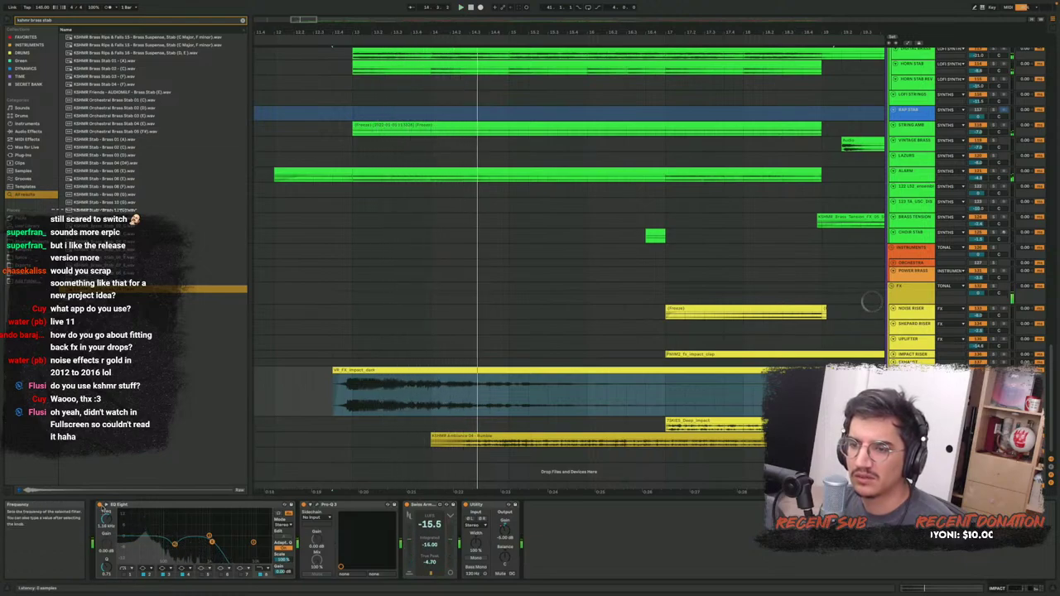
left_click(100, 505)
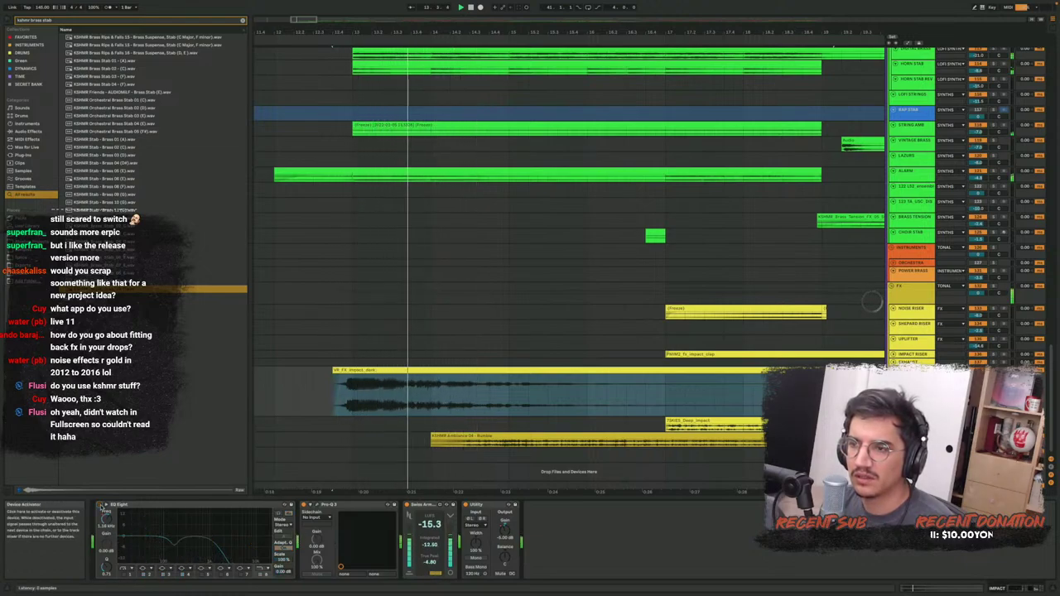
left_click(100, 506)
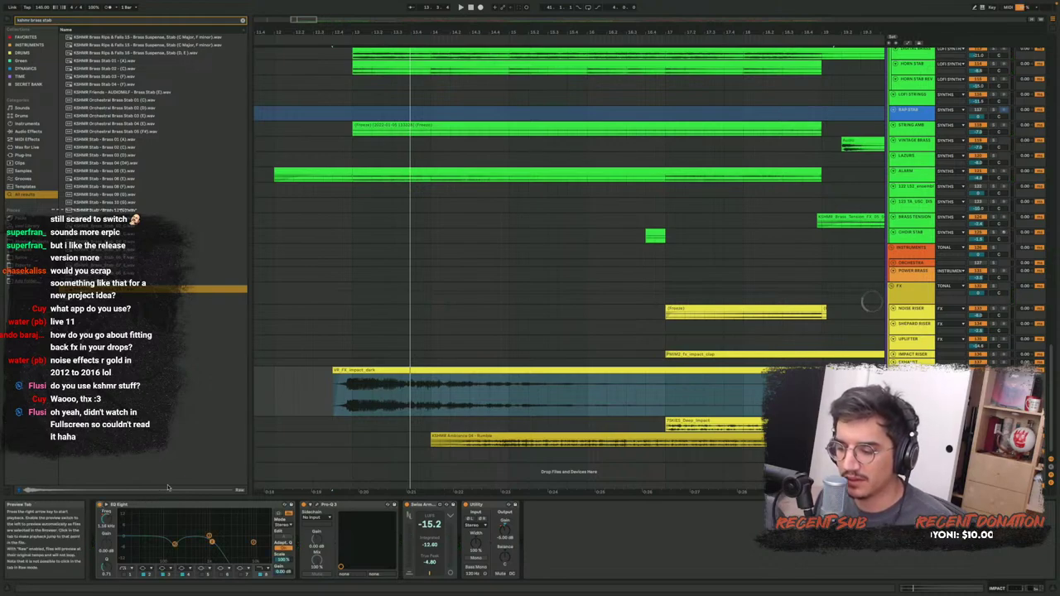
Show the IMPACT track's automation and examine its second dark impact clip around bar 77
key("a")
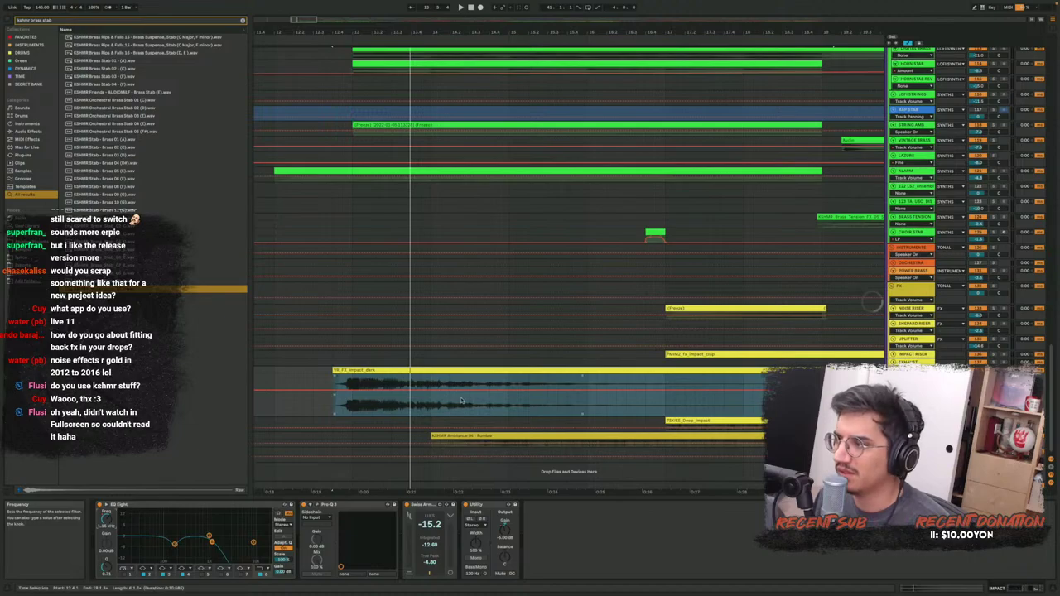
scroll(491, 400, "down", 4)
scroll(620, 400, "up", 4)
scroll(603, 402, "down", 5)
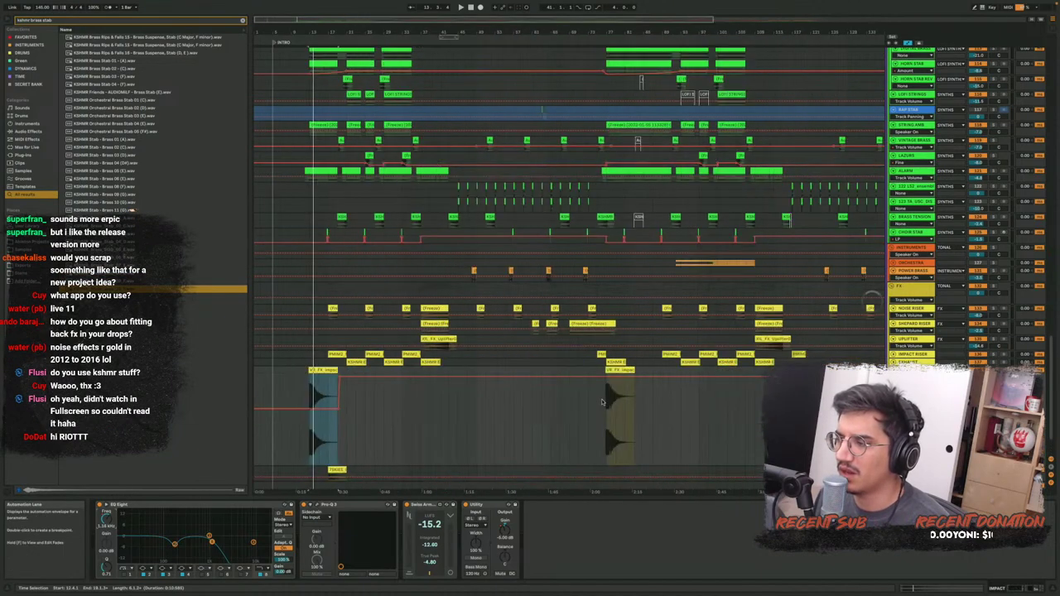
scroll(501, 397, "up", 6)
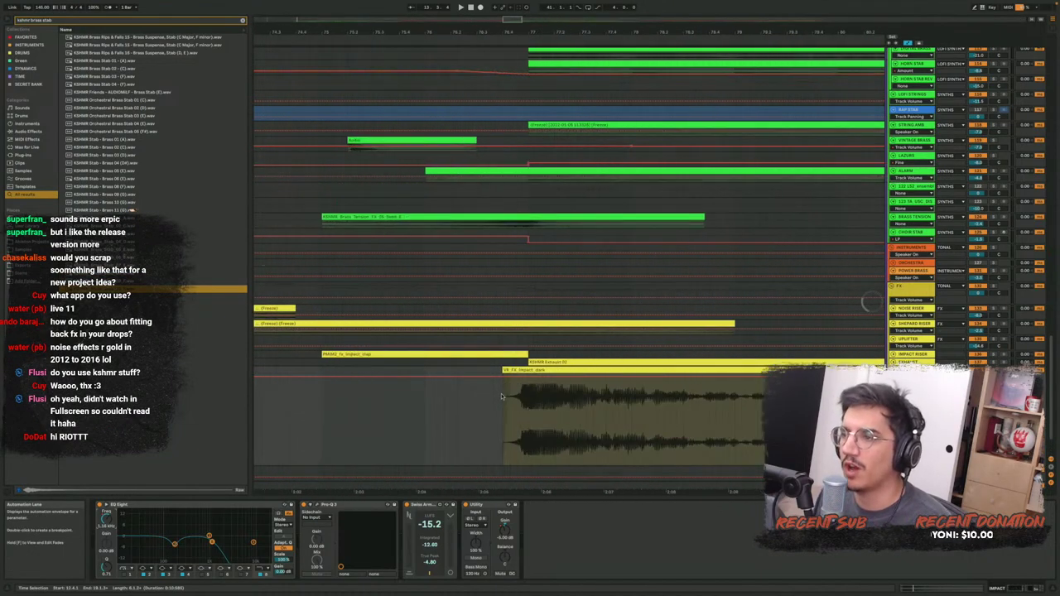
Play the second dark impact clip several times from just before its start near bar 77
left_click(485, 408)
key("space")
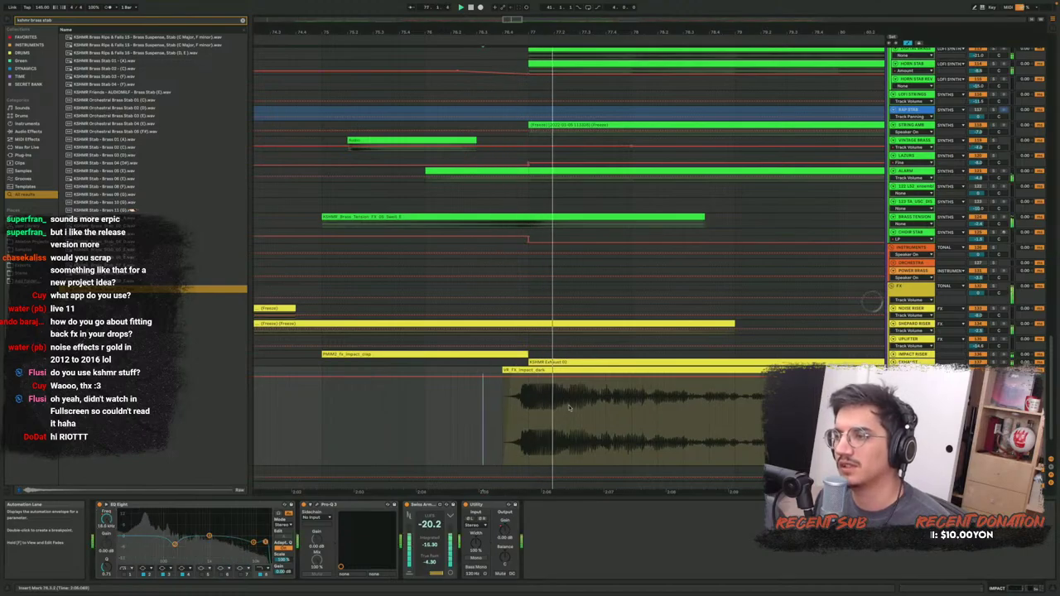
left_click(496, 418)
key("space")
key("space")
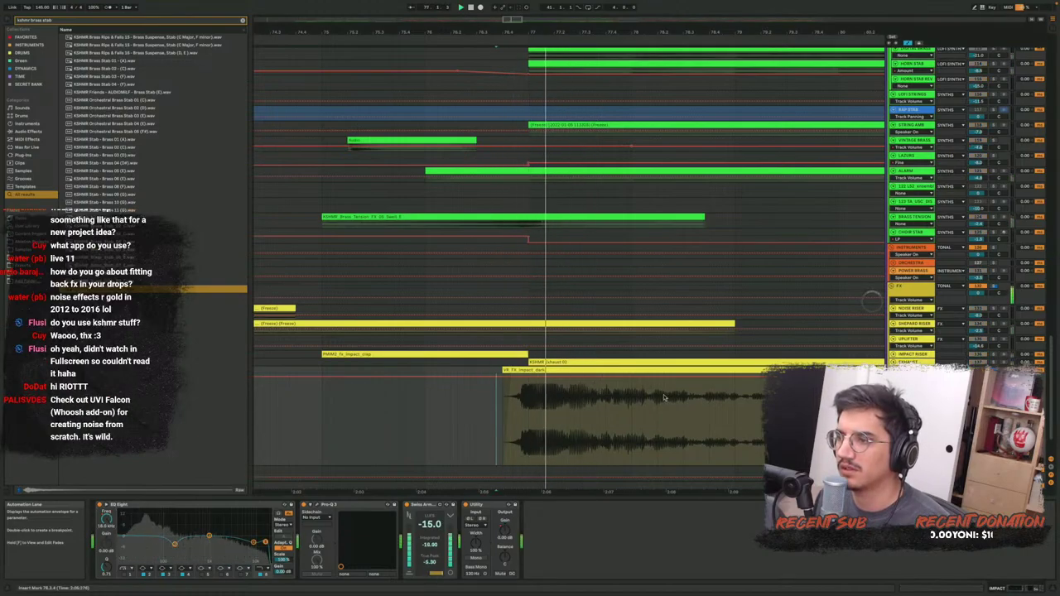
left_click(471, 430)
key("space")
key("space")
Compare the automation at the first dark impact clip, stop playback and hide the automation lanes
scroll(696, 403, "down", 6)
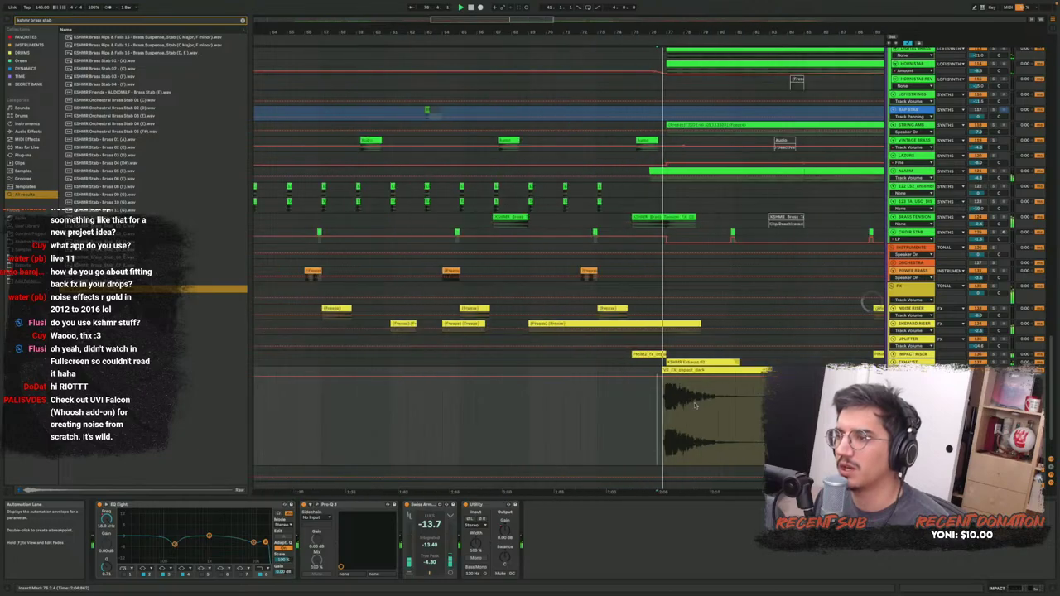
scroll(547, 418, "up", 5)
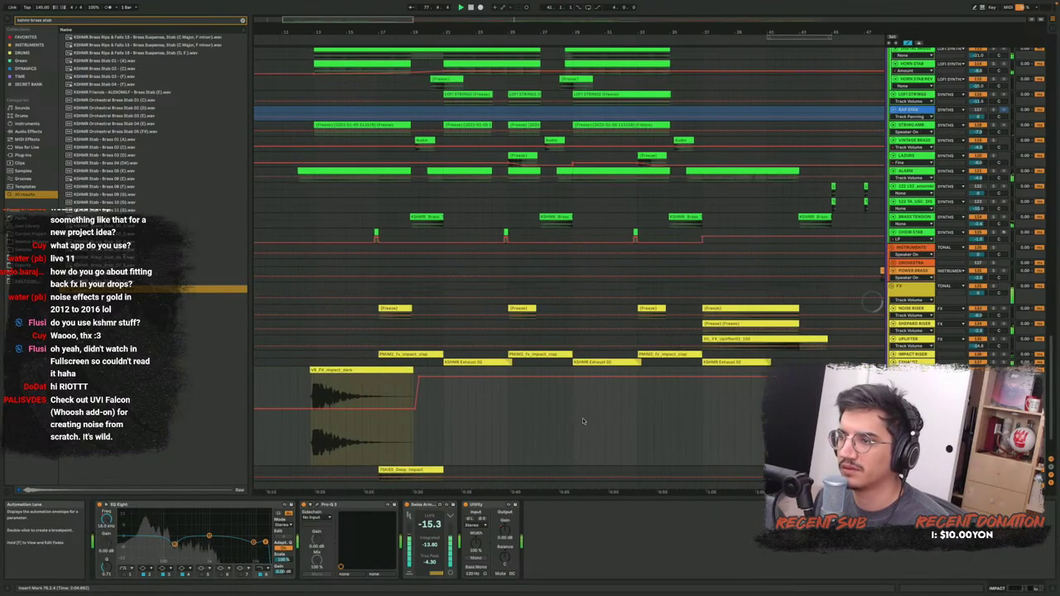
key("space")
key("a")
scroll(466, 399, "up", 8)
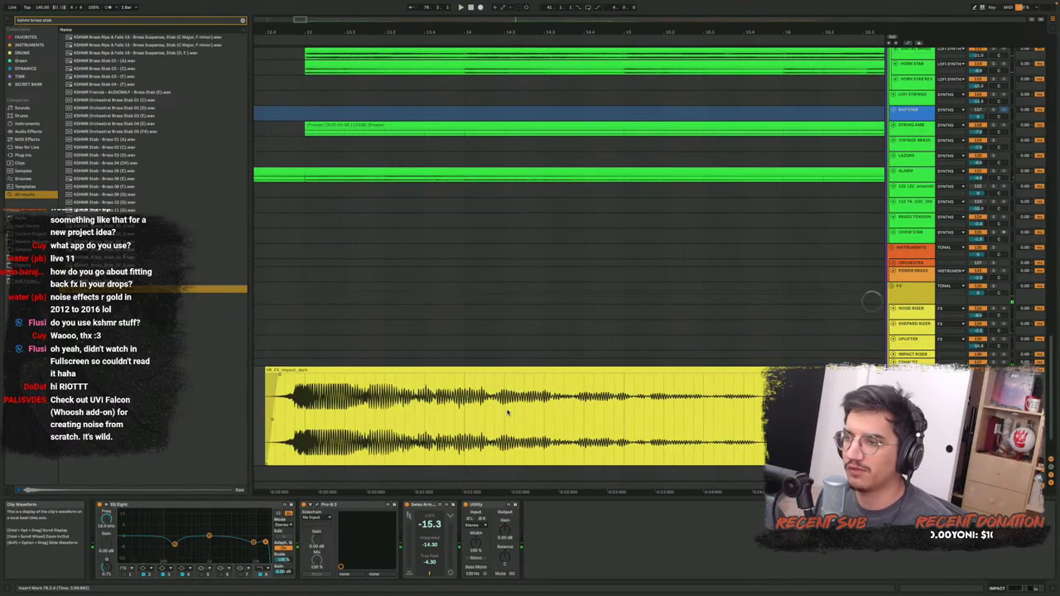
scroll(508, 412, "down", 5)
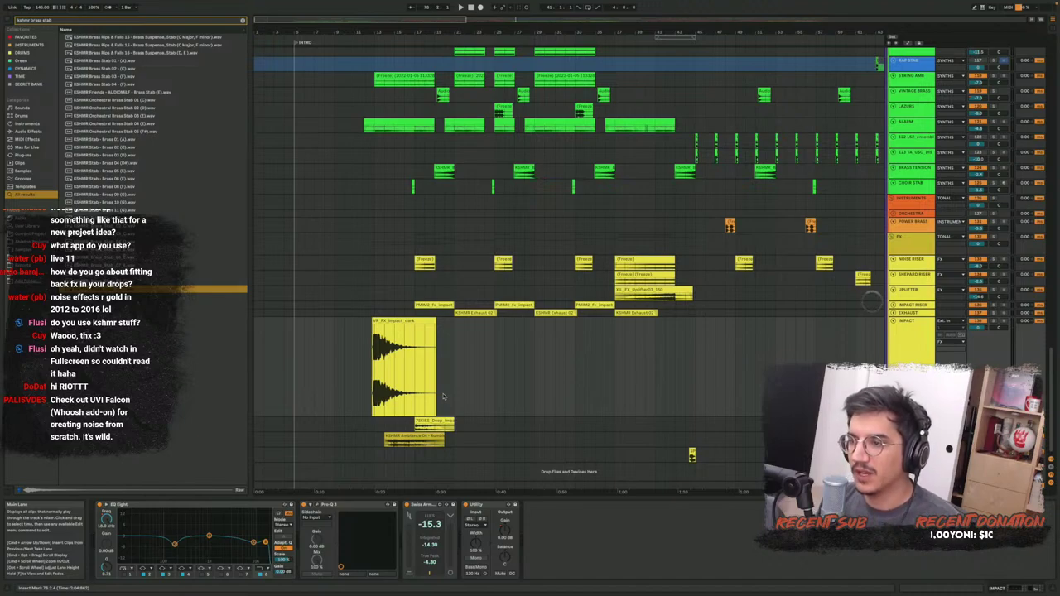
Play the Deep Impact clip on the second IMPACT track from bar 17, soloed
scroll(430, 410, "up", 5)
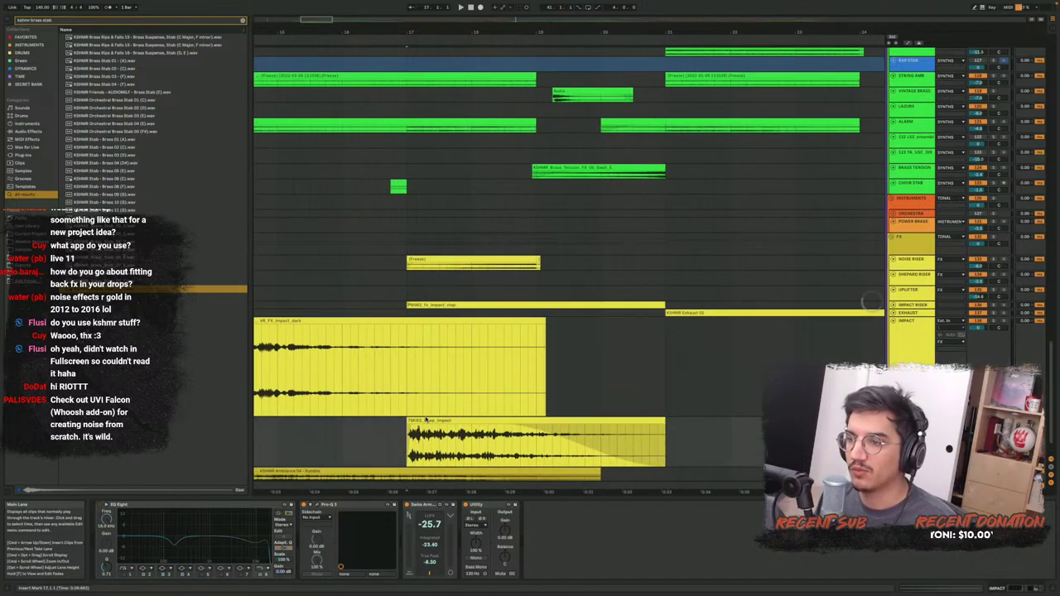
scroll(425, 420, "down", 1)
key("space")
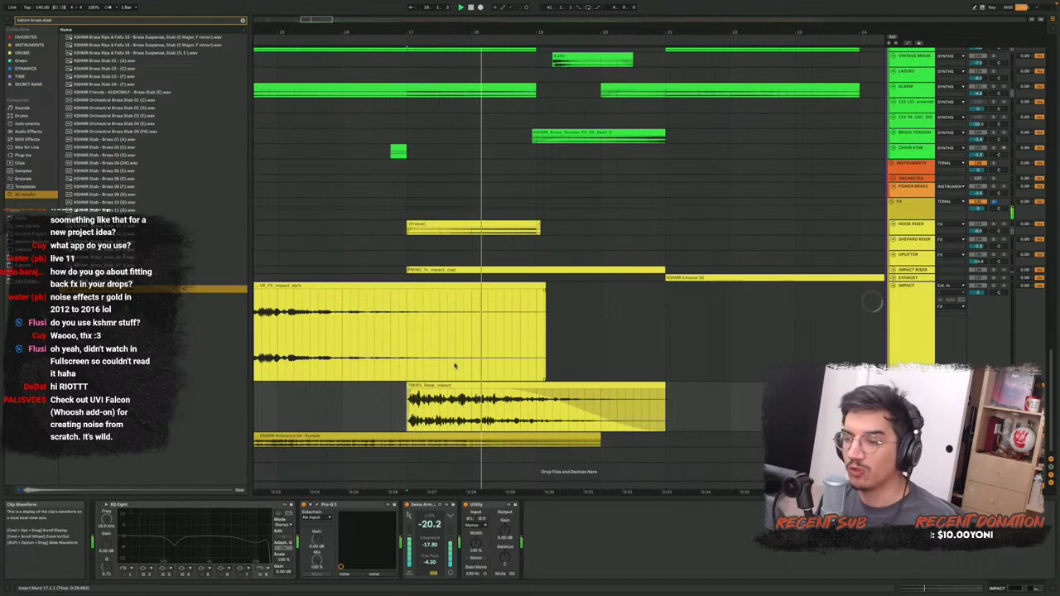
key("space")
Play the KSHMR Ambiance Rumble clip from bar 14, comparing it with EQ Eight off and on, and listen in the full mix
scroll(431, 386, "down", 3)
scroll(363, 445, "up", 3)
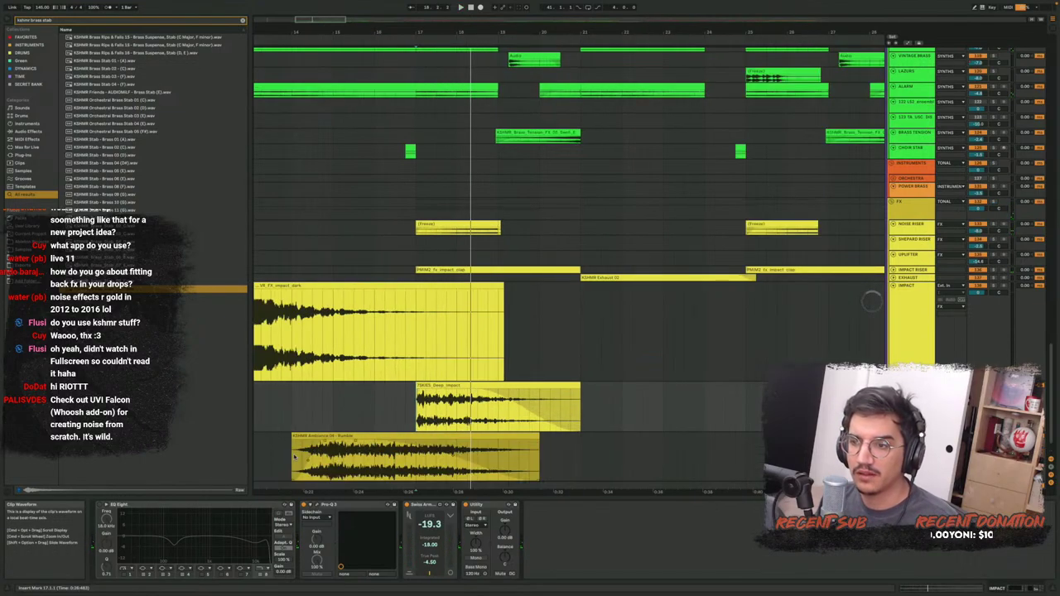
left_click(294, 456)
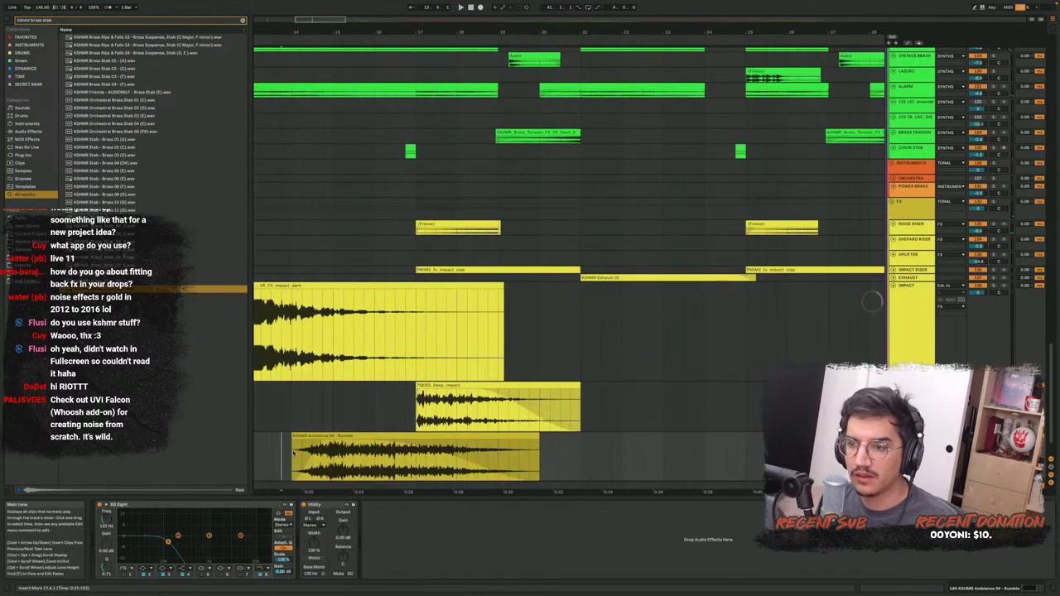
left_click(101, 505)
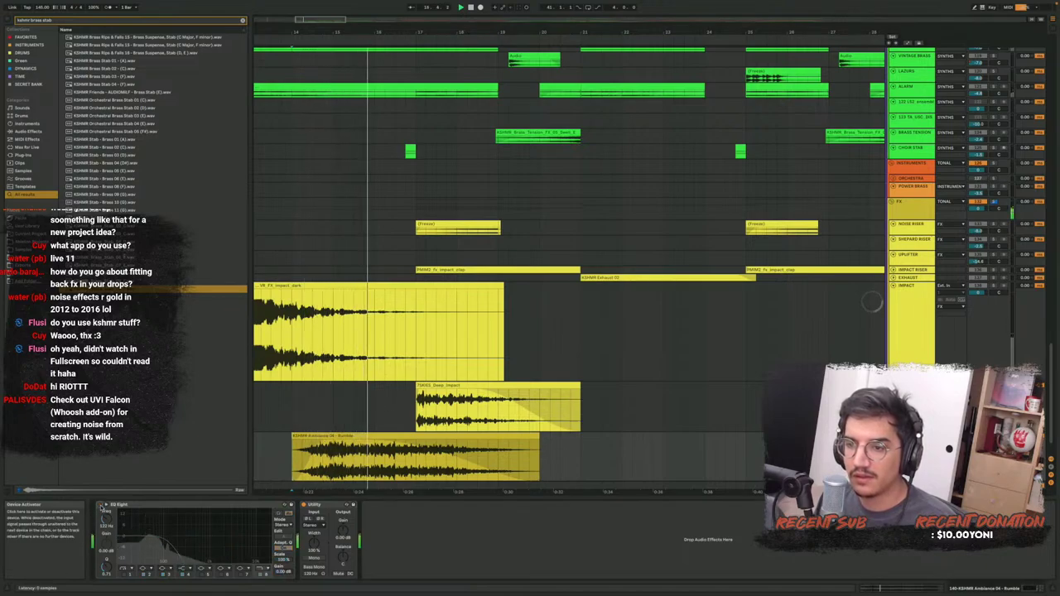
left_click(101, 505)
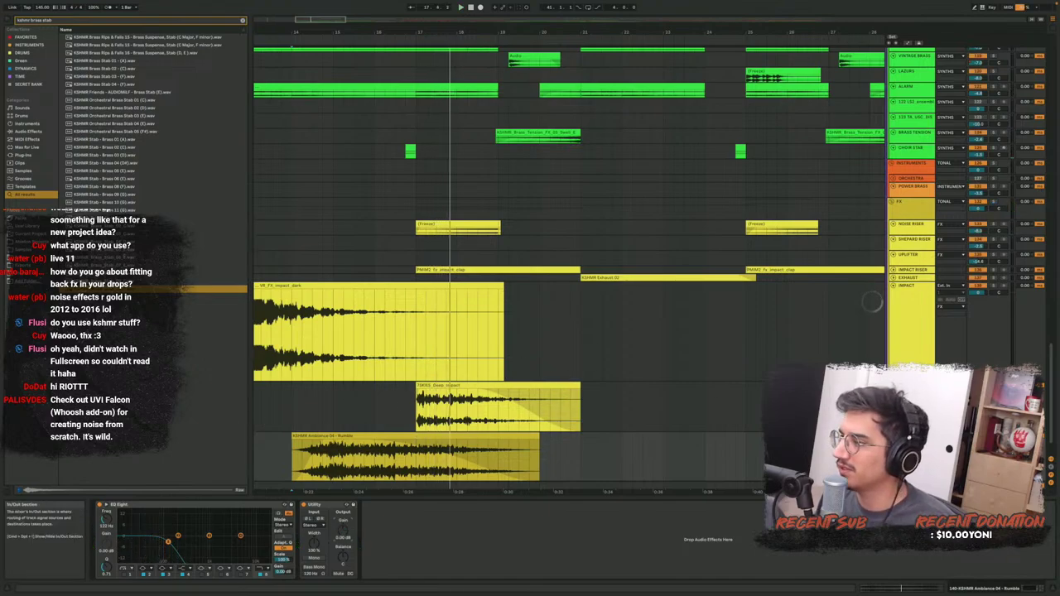
key("space")
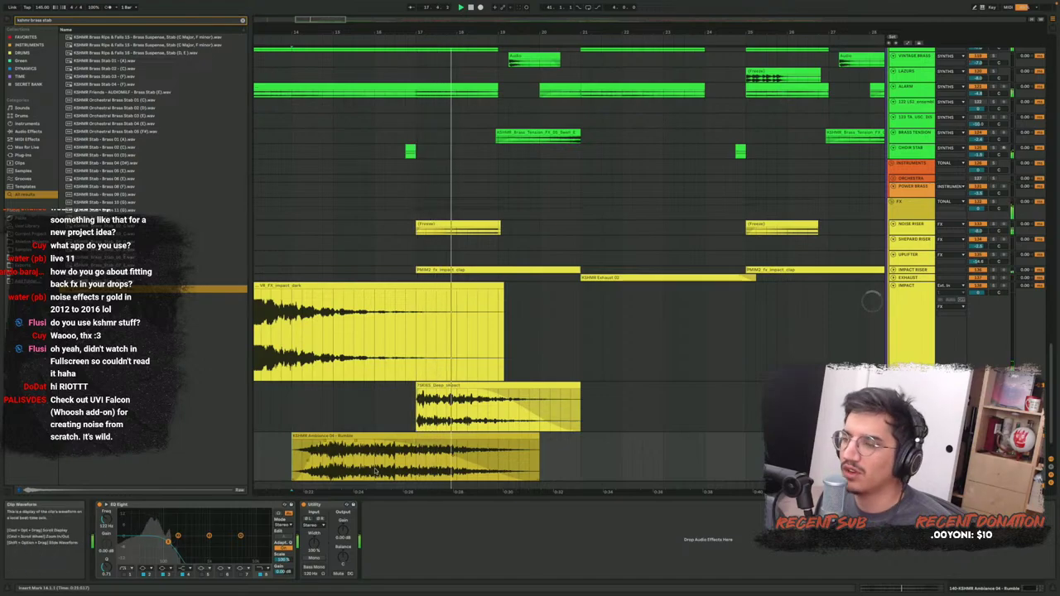
Find the Car Engine Revving clip on the CAR REV track just before bar 45 and play it soloed
scroll(510, 402, "down", 5)
key("w")
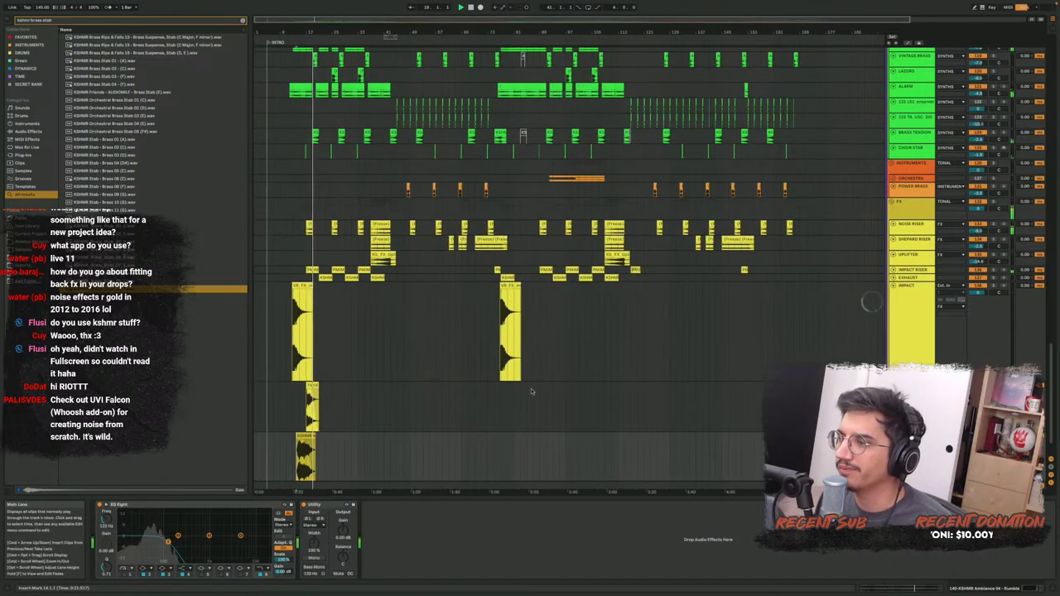
key("h")
scroll(395, 466, "up", 5)
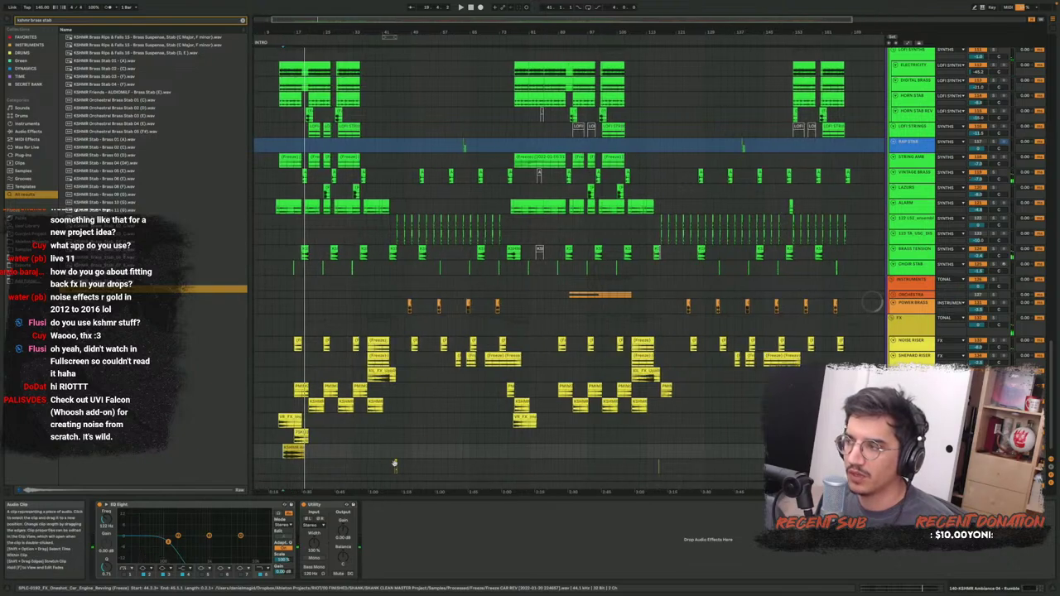
scroll(395, 467, "up", 3)
scroll(388, 439, "up", 2)
scroll(388, 439, "up", 10)
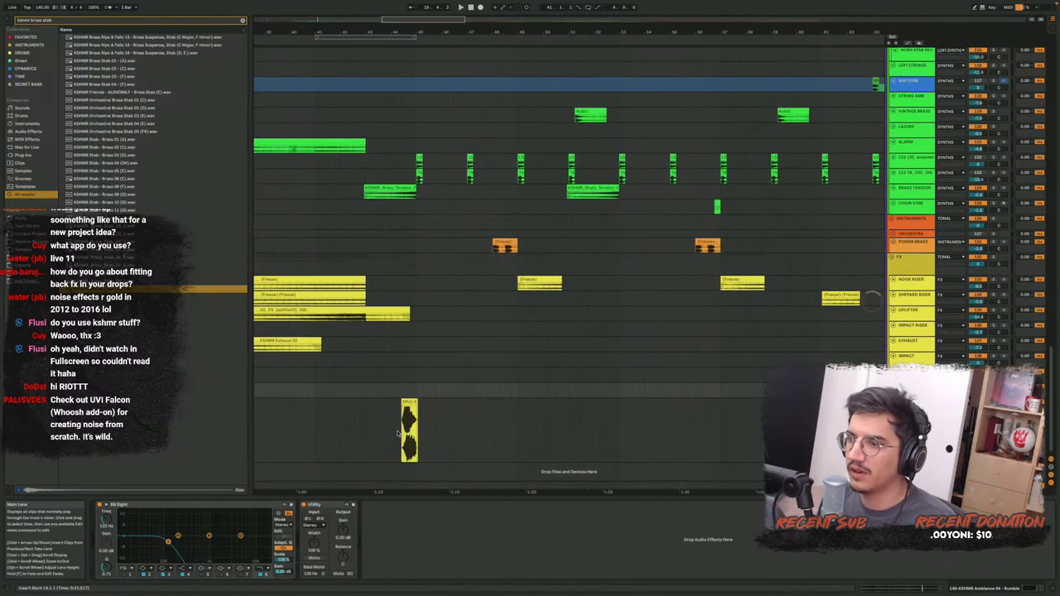
left_click(398, 434)
key("space")
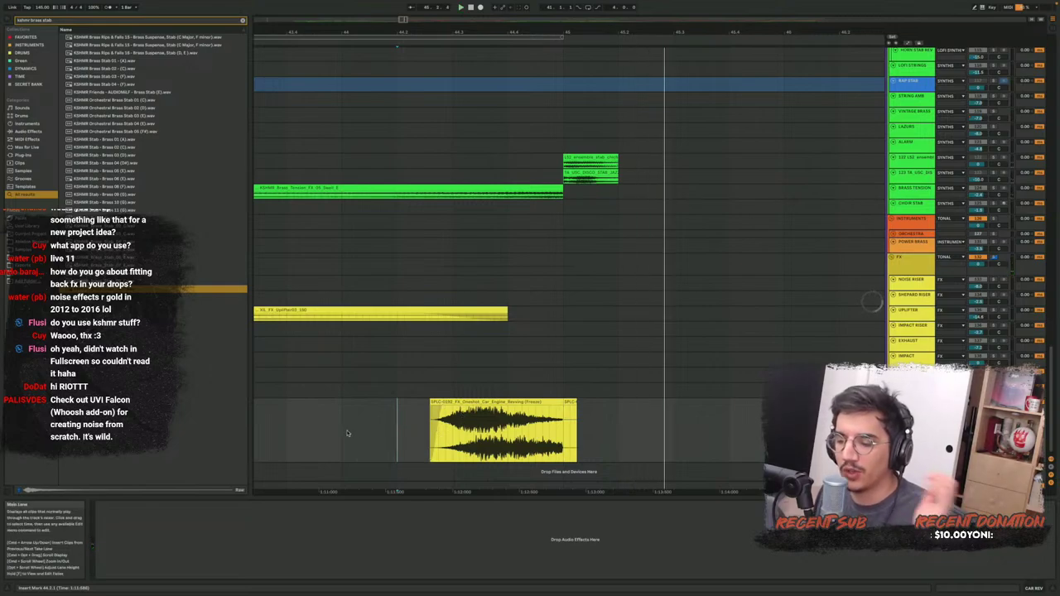
key("space")
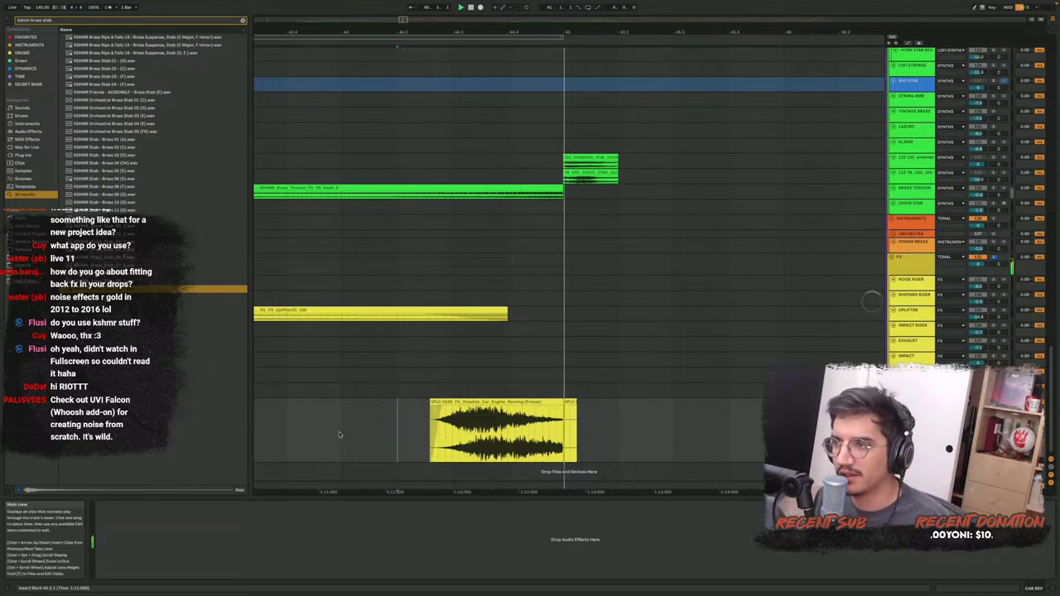
key("space")
Replay the car revving clip from a slightly earlier point, soloed and together with the other tracks, and stop playback
left_click(320, 441)
key("space")
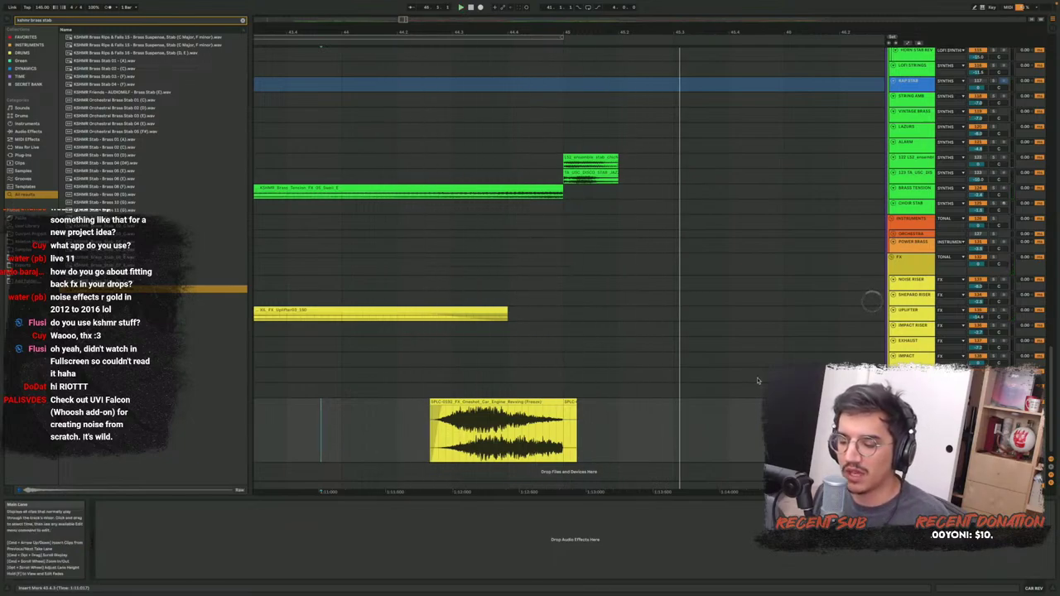
key("space")
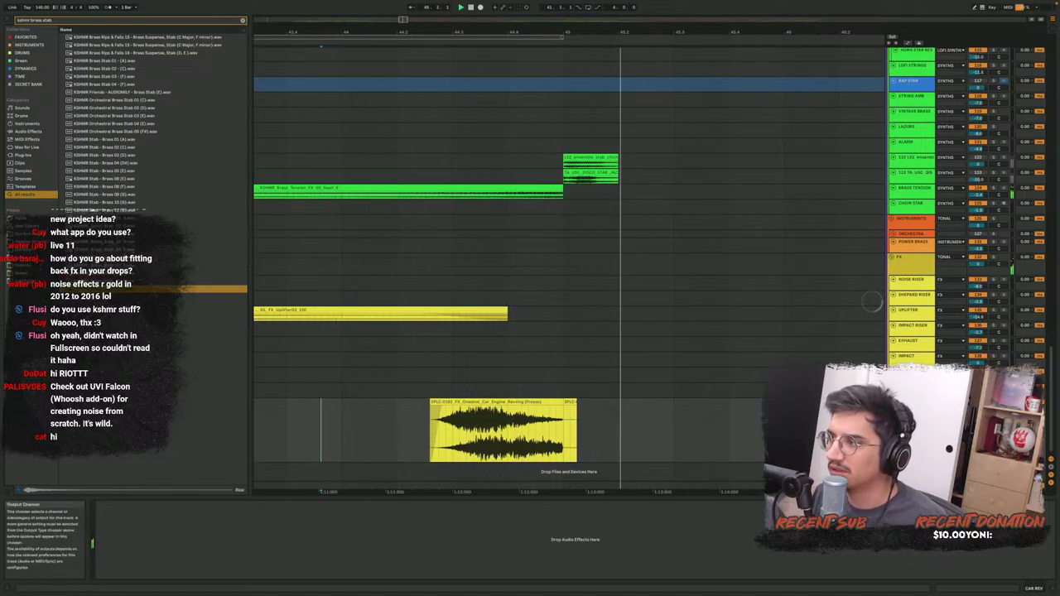
key("space")
key("space")
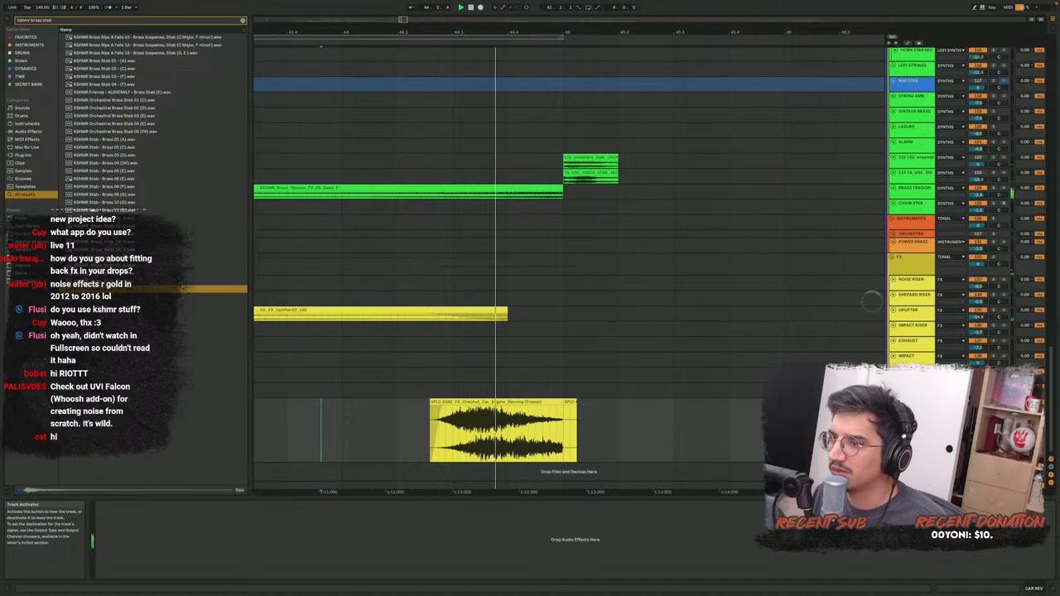
key("space")
key("space")
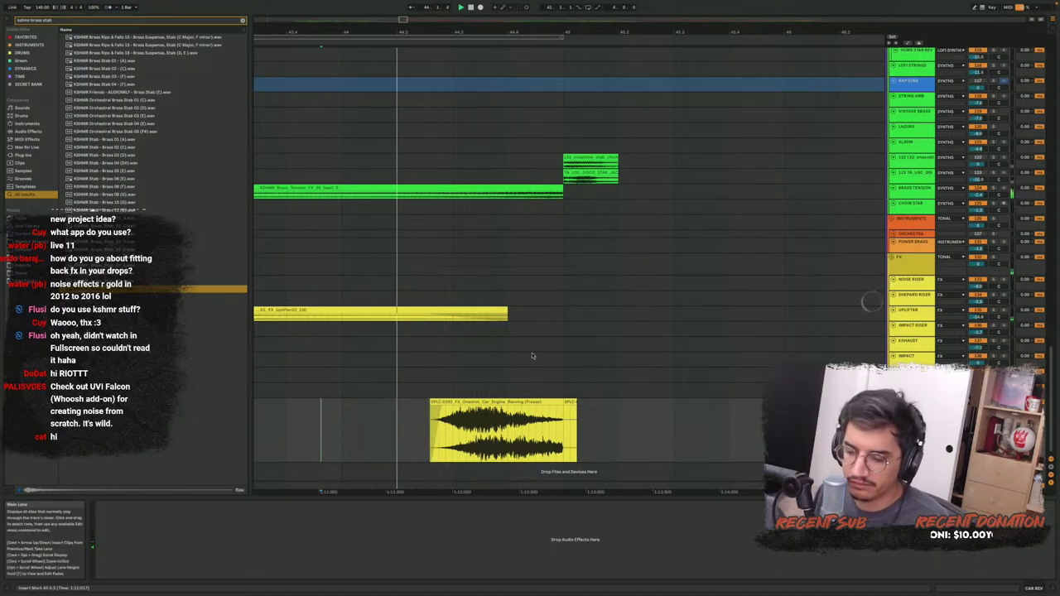
scroll(533, 355, "down", 10)
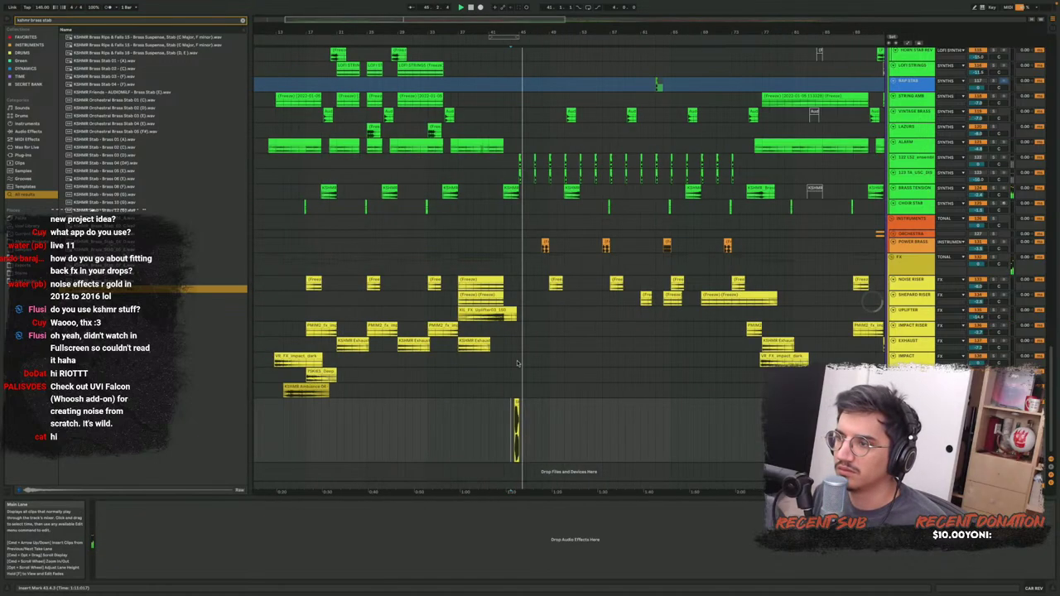
key("space")
Unfold the KICKSNARE track and play its drop drums soloed from the first snare note after bar 45
scroll(553, 351, "up", 10)
scroll(552, 352, "up", 5)
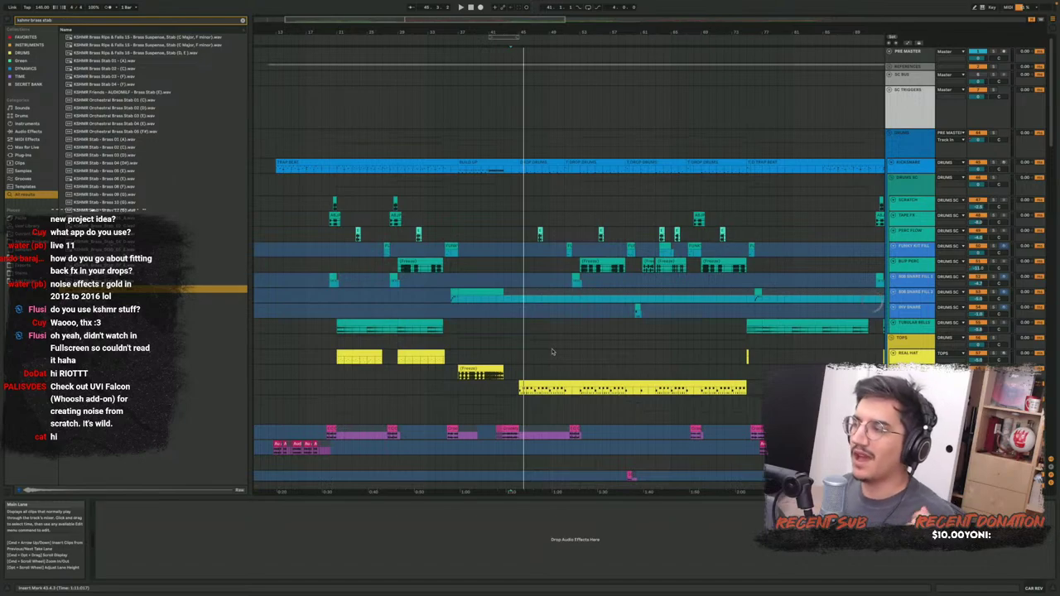
left_click(909, 163)
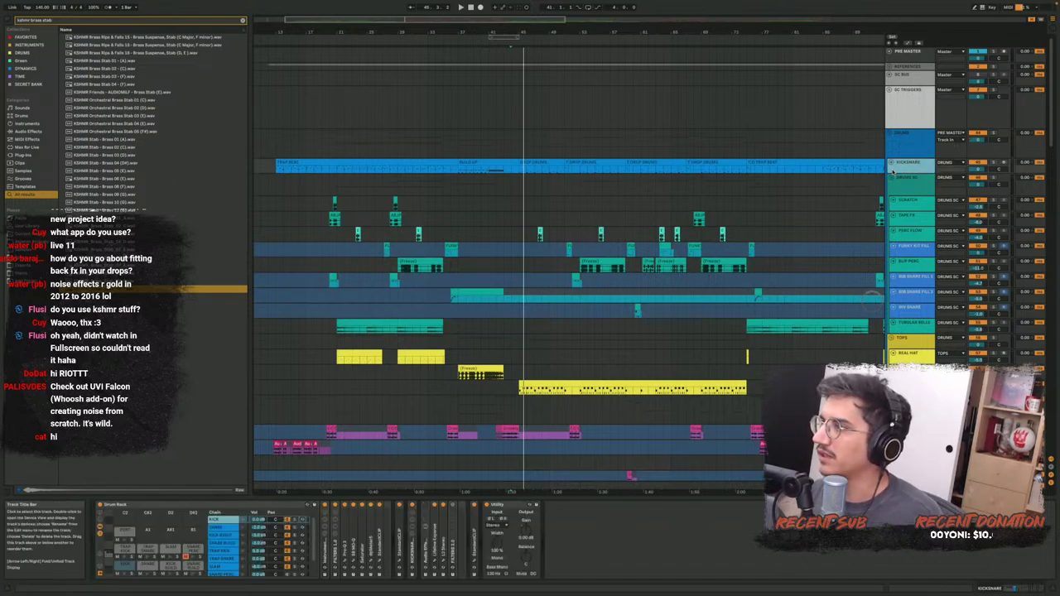
left_click(890, 163)
scroll(579, 233, "up", 10)
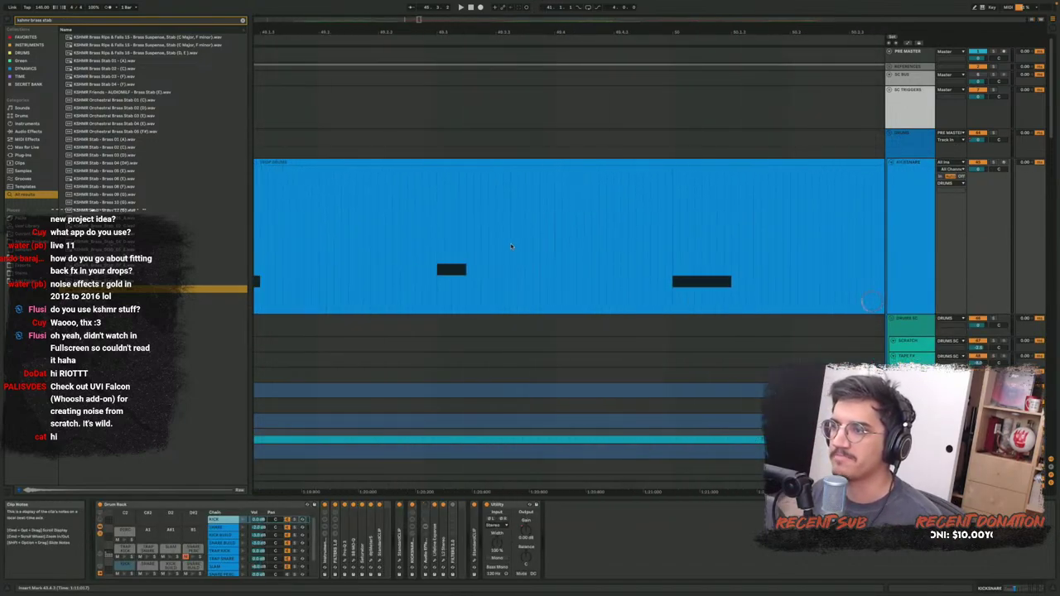
left_click(389, 263)
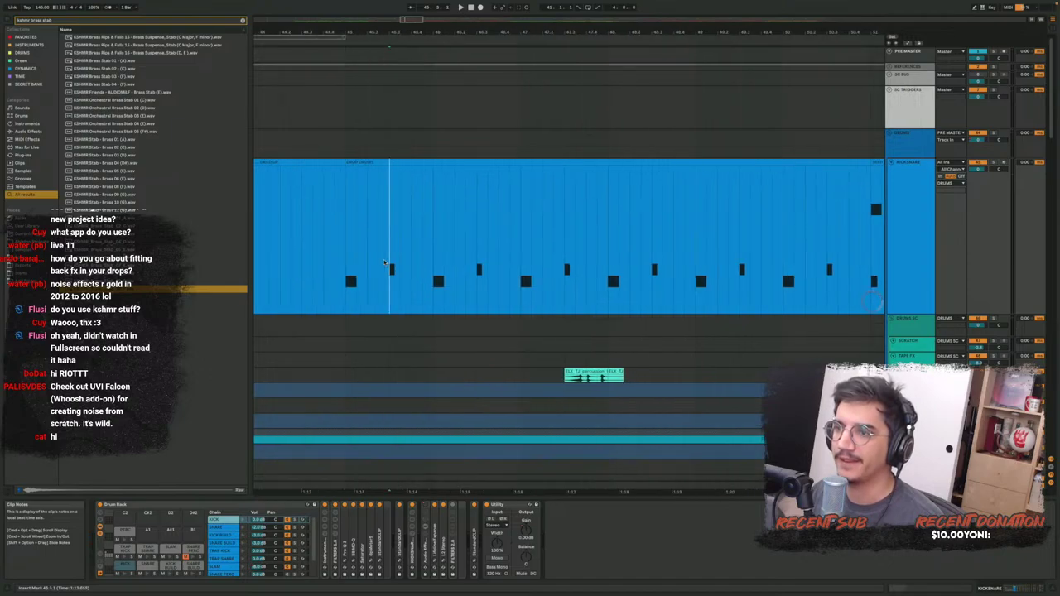
key("space")
Solo the DEAD SNARE layer in the Drum Rack's SNARE chain, play it and examine its sample waveform
left_click(225, 529)
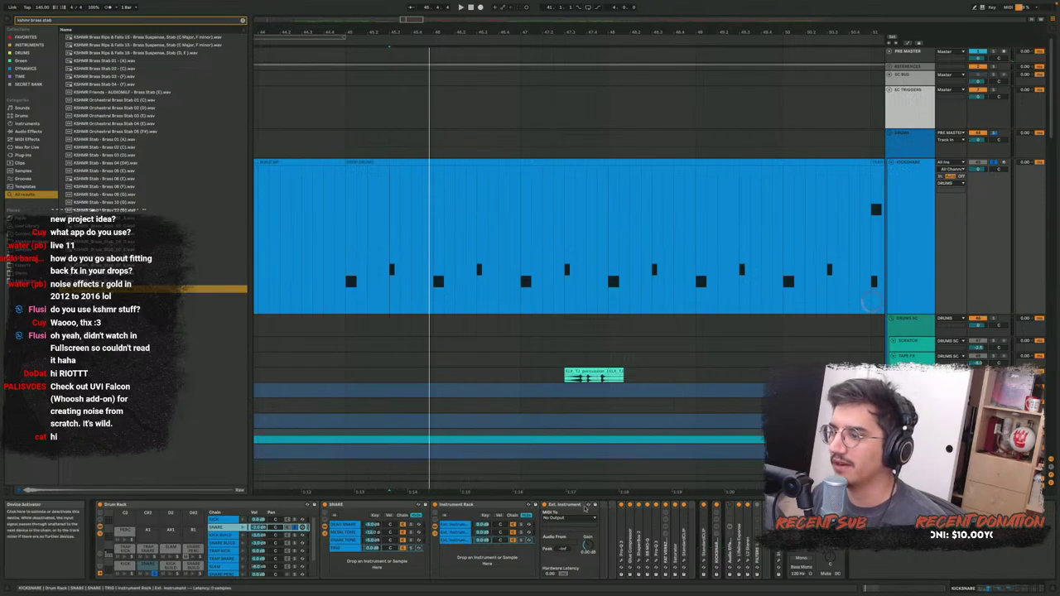
left_click(349, 533)
left_click(418, 525)
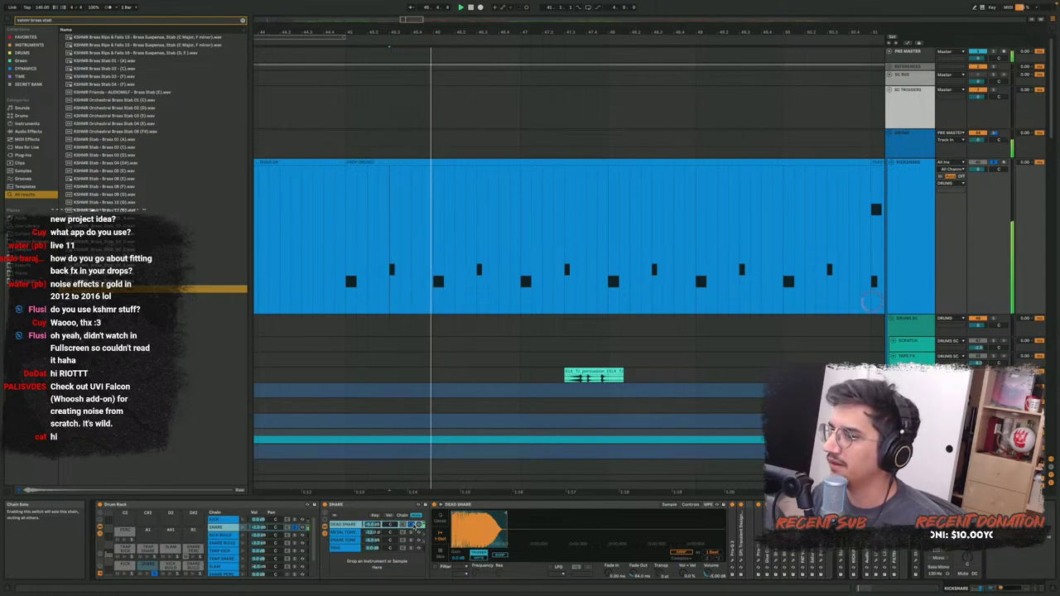
left_click_drag(469, 527, 481, 551)
key("space")
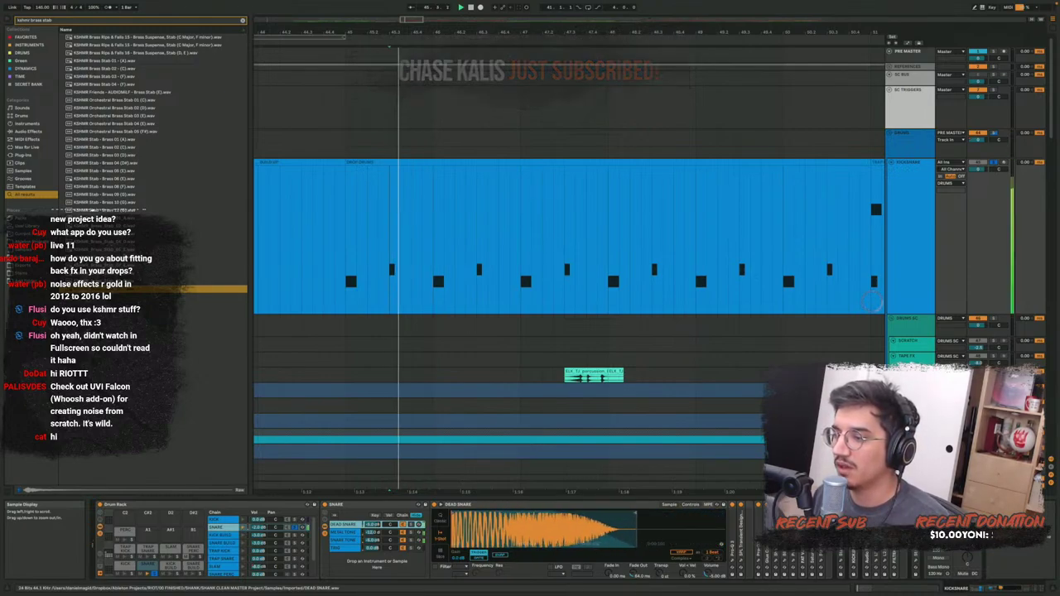
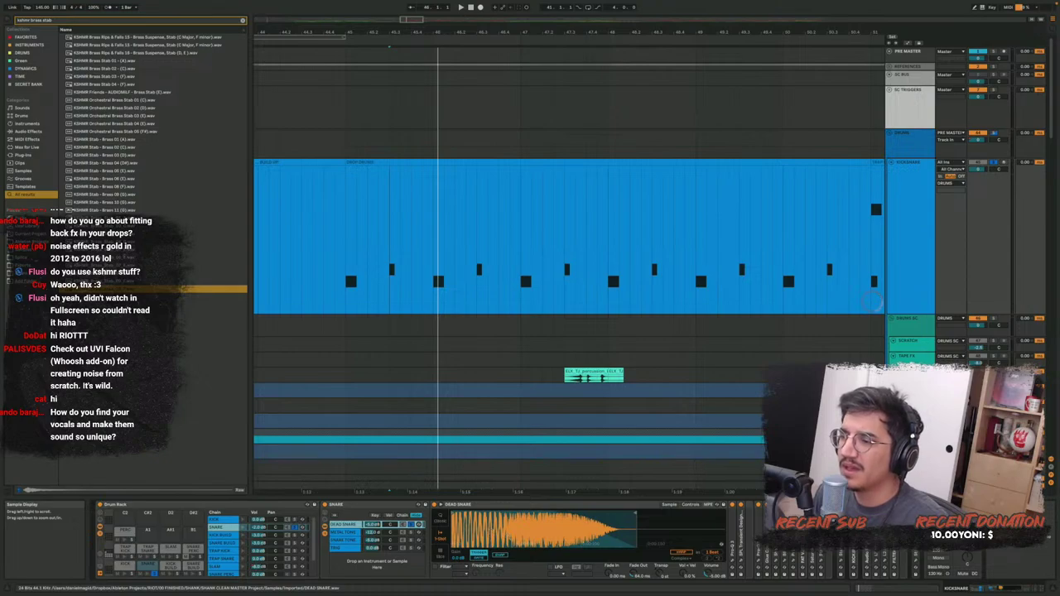
mouse_move(543, 530)
left_mouse_down()
mouse_move(544, 547)
mouse_move(544, 515)
left_mouse_up()
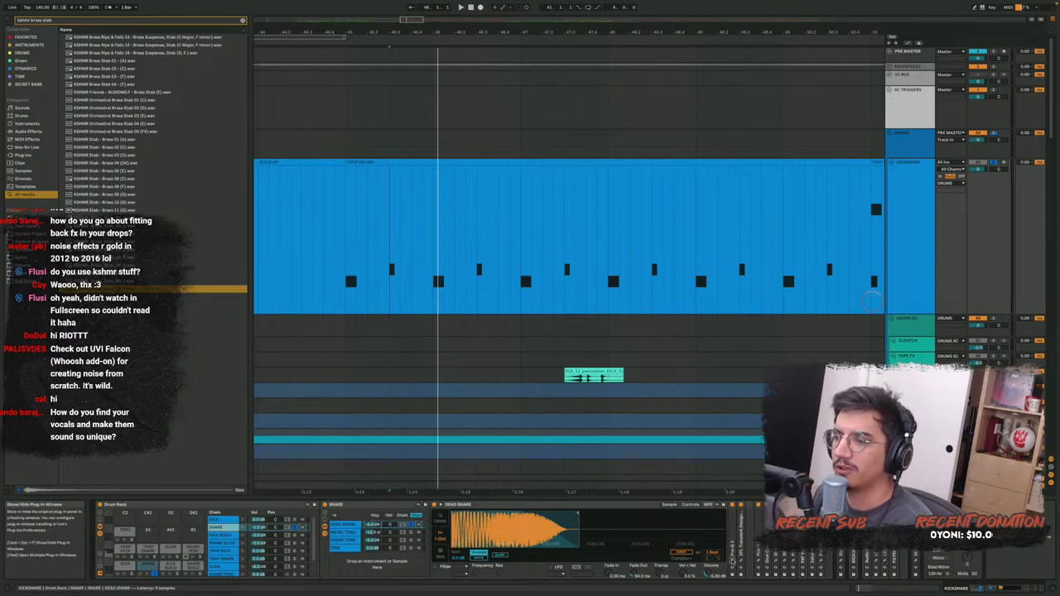
Open Pro-Q 3 on the DEAD SNARE layer and compare the sound with the EQ bypassed and active
left_click(733, 560)
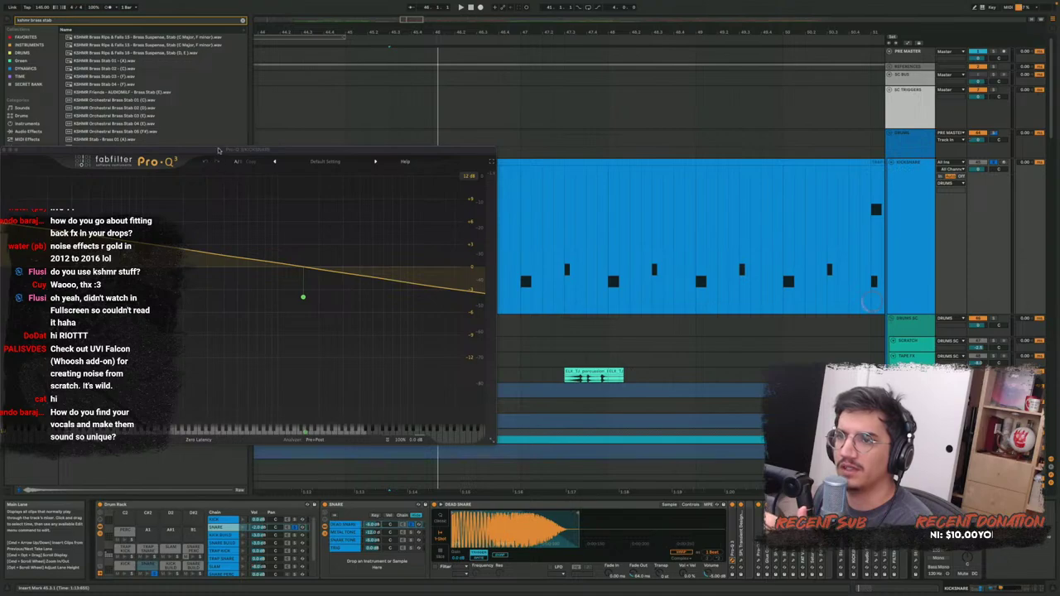
left_click_drag(218, 150, 528, 130)
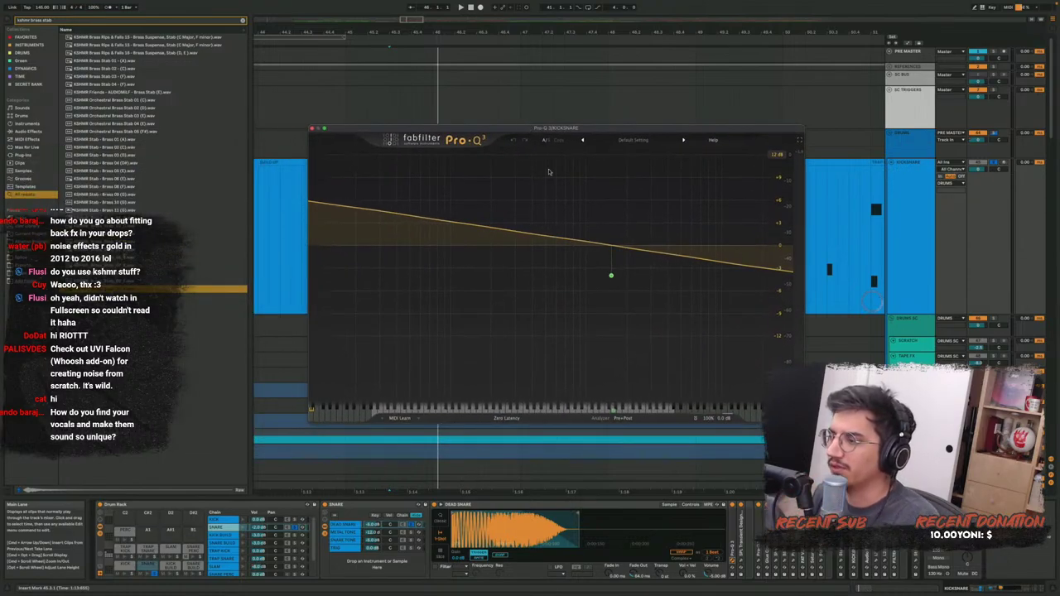
key("space")
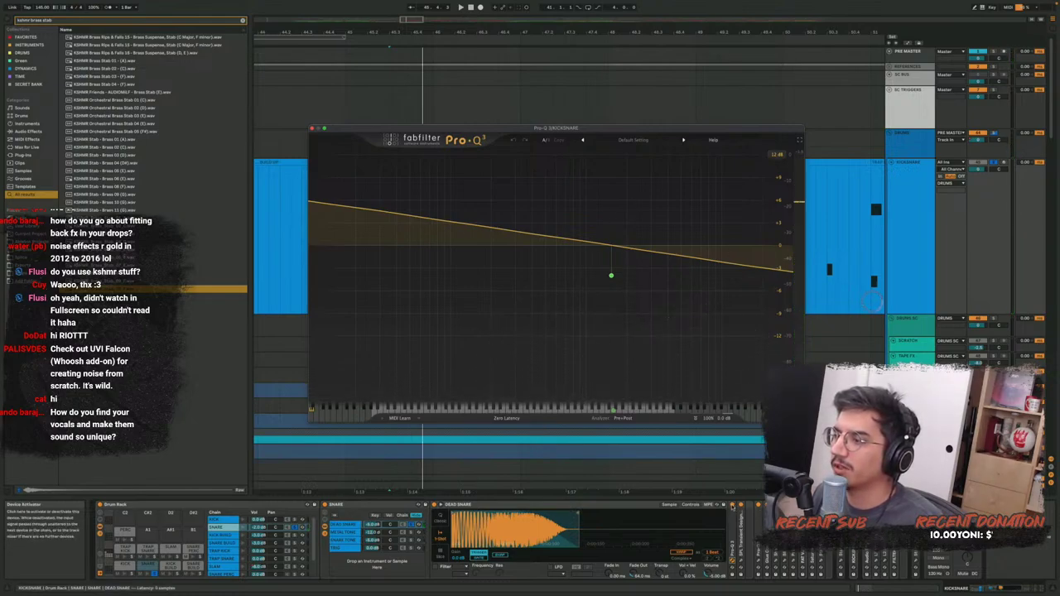
left_click(732, 506)
key("space")
key("space")
key("space")
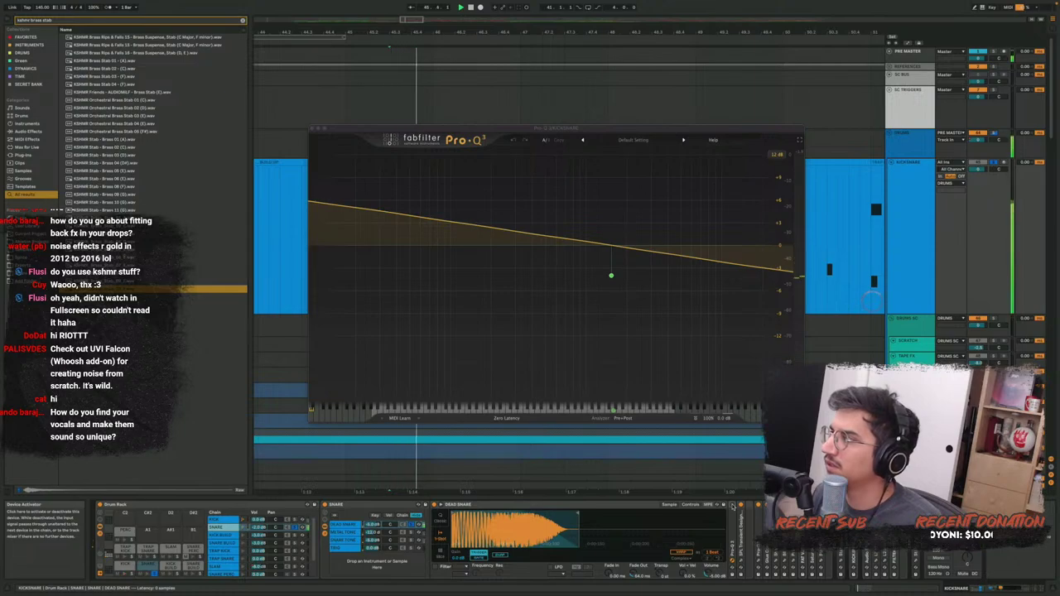
left_click(733, 505)
key("space")
key("space")
Check the DEAD SNARE's SPL Transient Designer settings during playback alongside the Oszillos Mega Scope, and close the plug-in windows
left_click(740, 562)
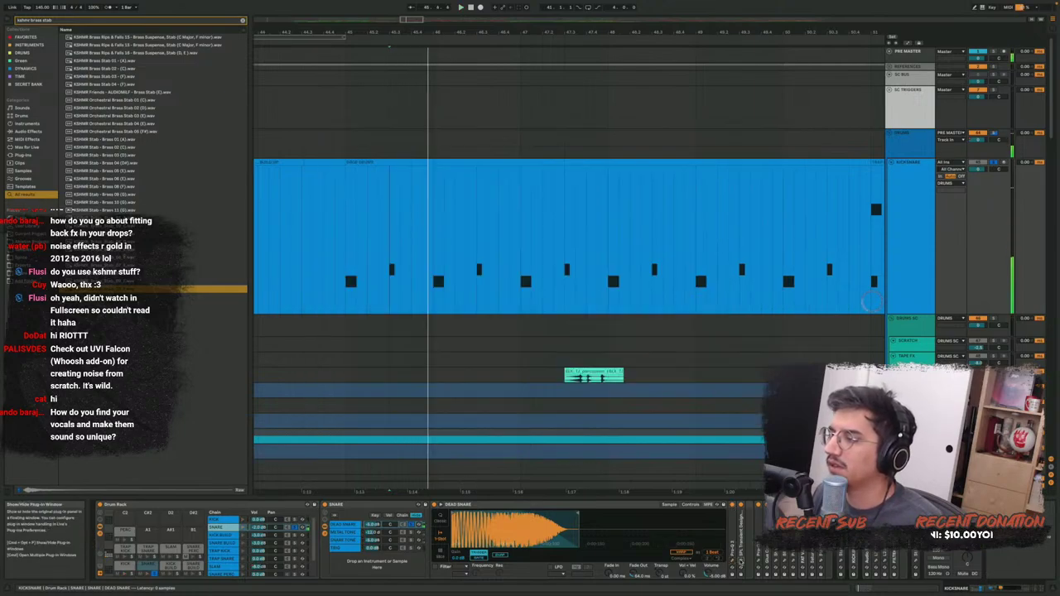
key("space")
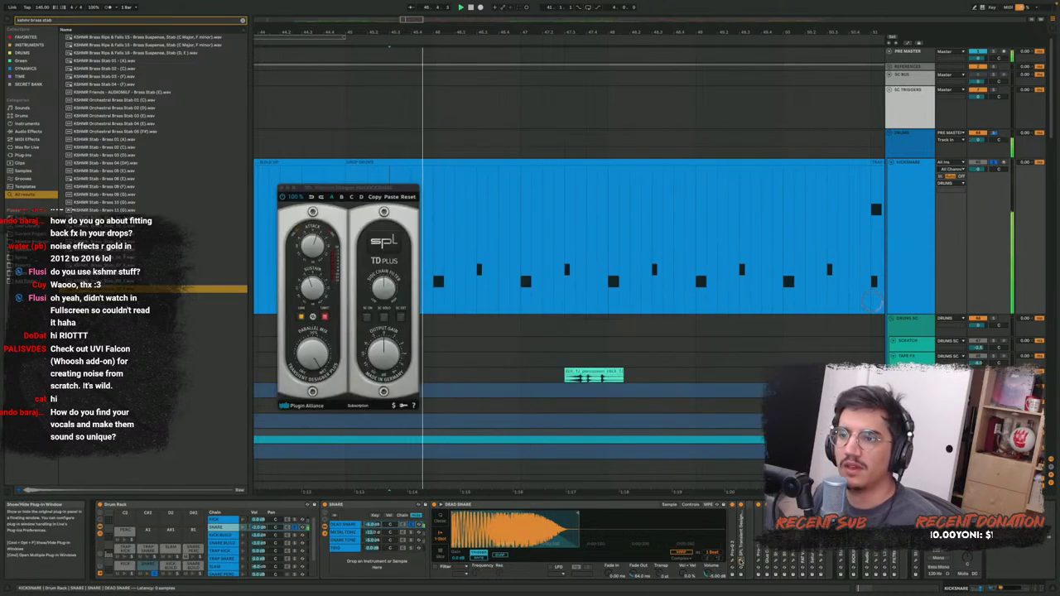
key("super+alt+p")
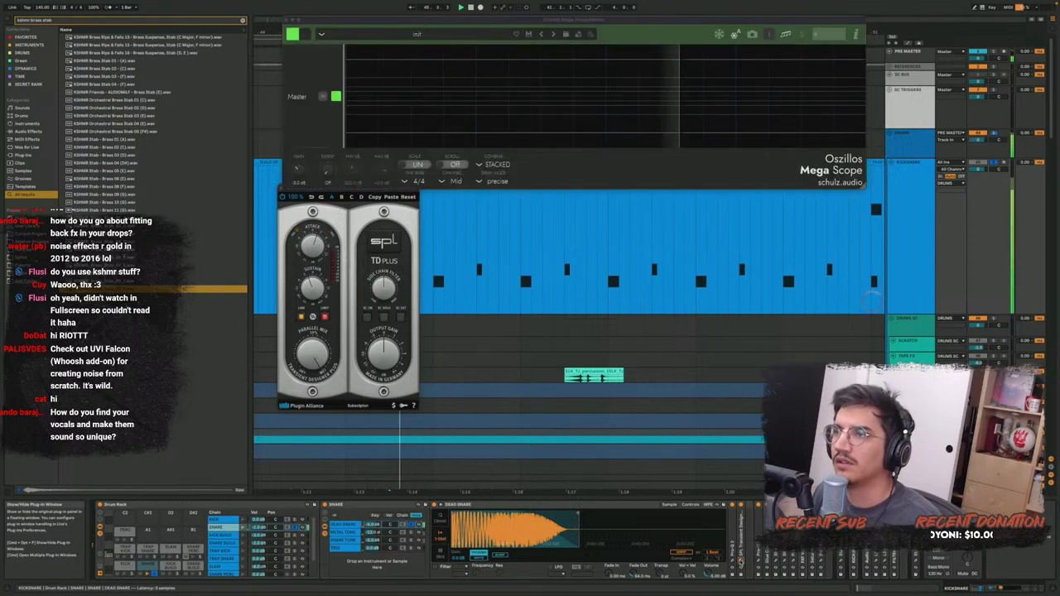
left_click(741, 562)
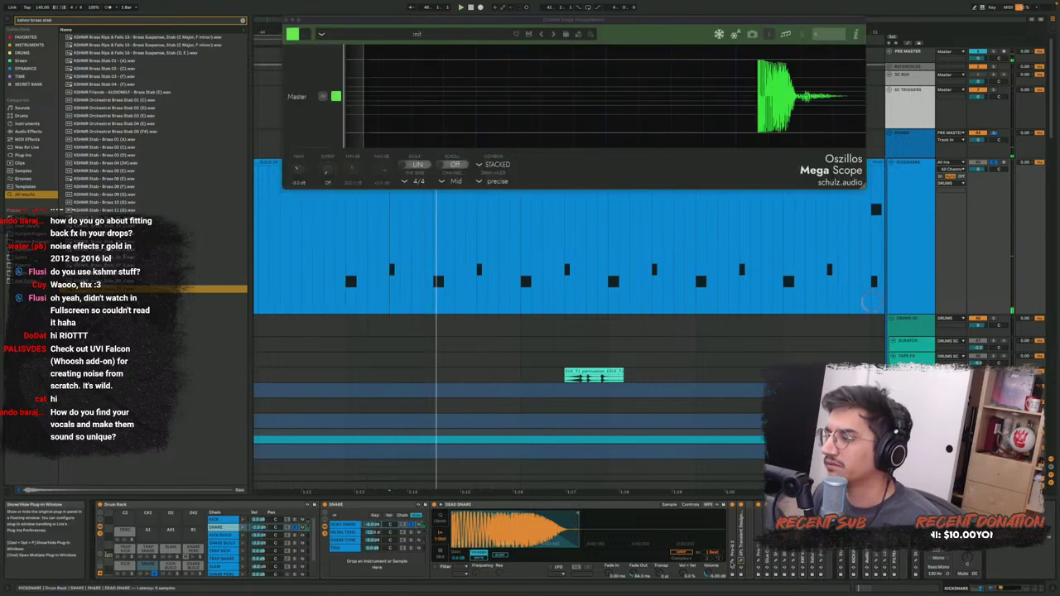
left_click(732, 505)
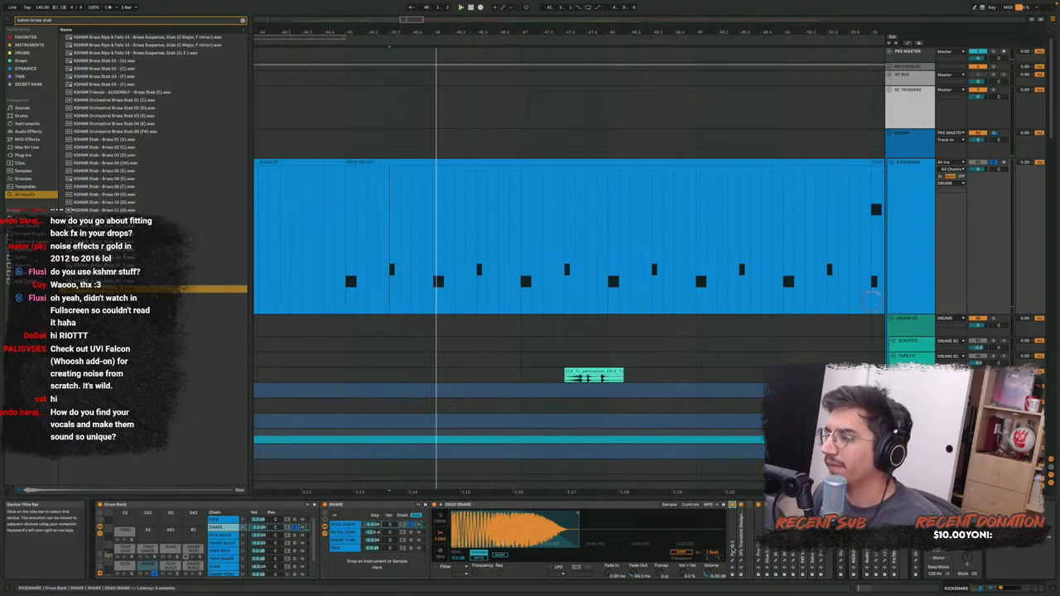
Solo the METAL TONE layer in the SNARE chain, play it and unfold its Operator device
left_click(406, 532)
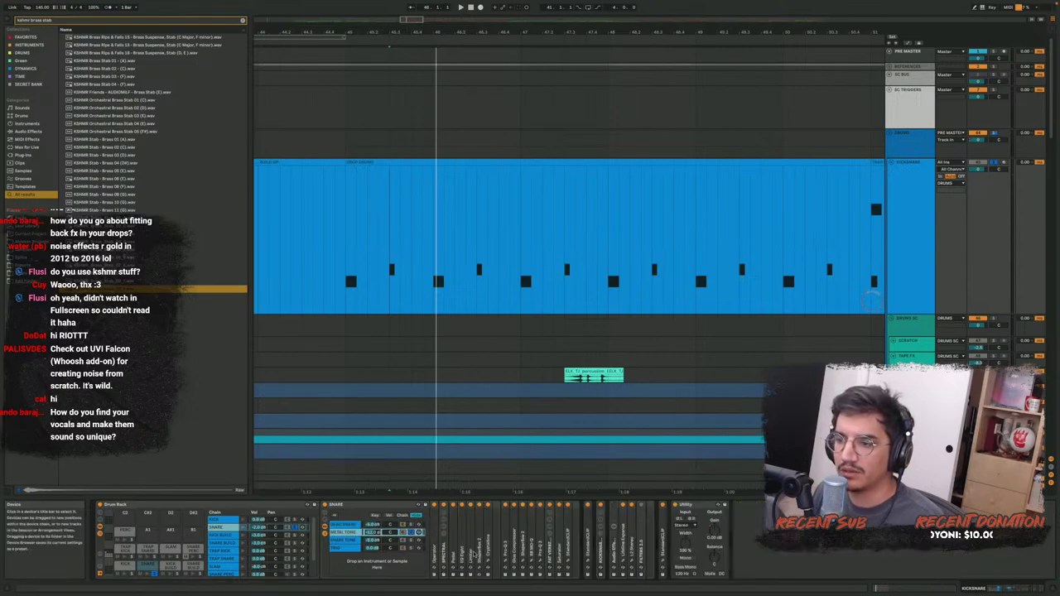
key("space")
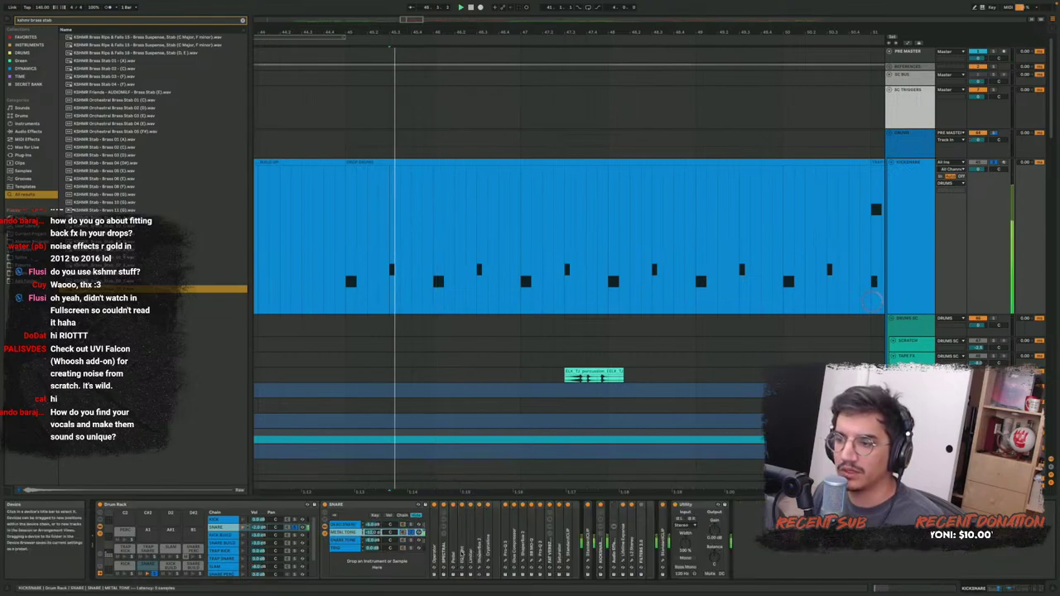
double_click(437, 538)
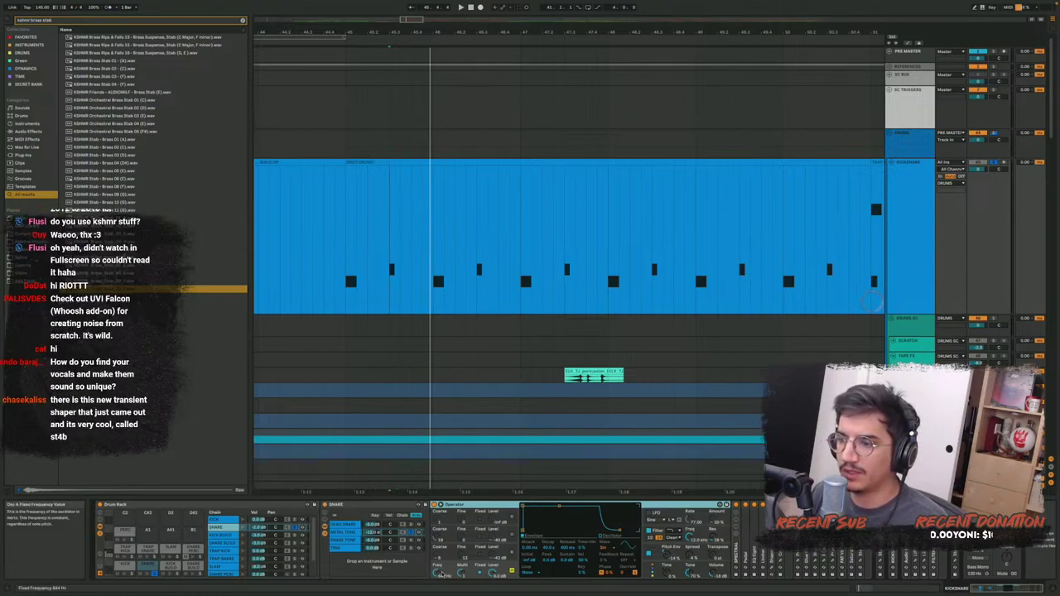
Play the METAL TONE layer repeatedly while examining the oscillator's fixed frequency in Operator
key("space")
key("space")
key("space")
left_click_drag(439, 573, 439, 574)
key("space")
key("space")
key("space")
key("space")
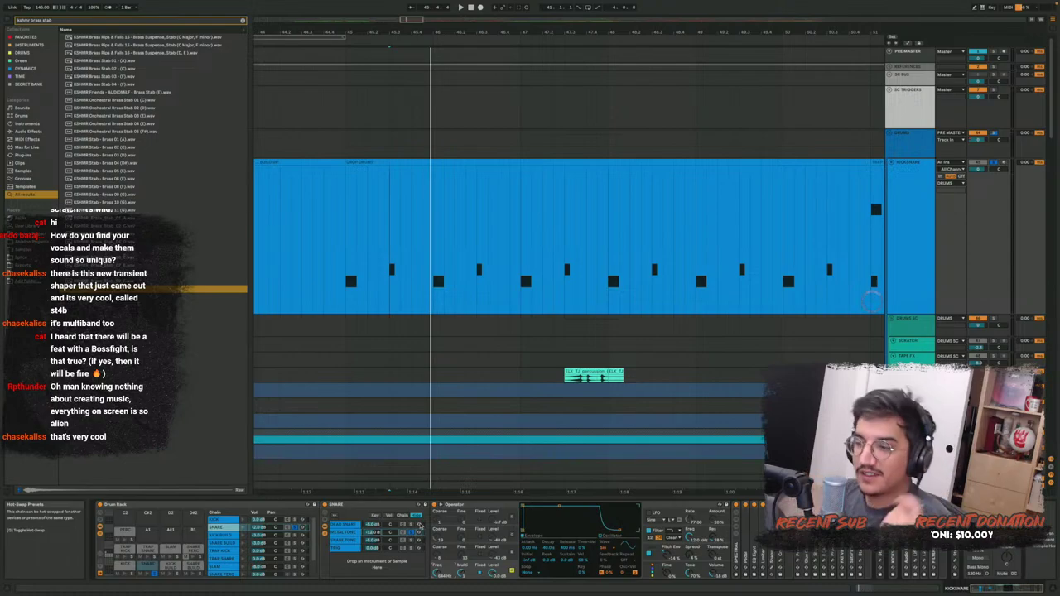
Fold Operator, unfold the SPECTRAL rack and play METAL TONE with the WET chain's Spectral Resonator shown
double_click(461, 504)
double_click(457, 504)
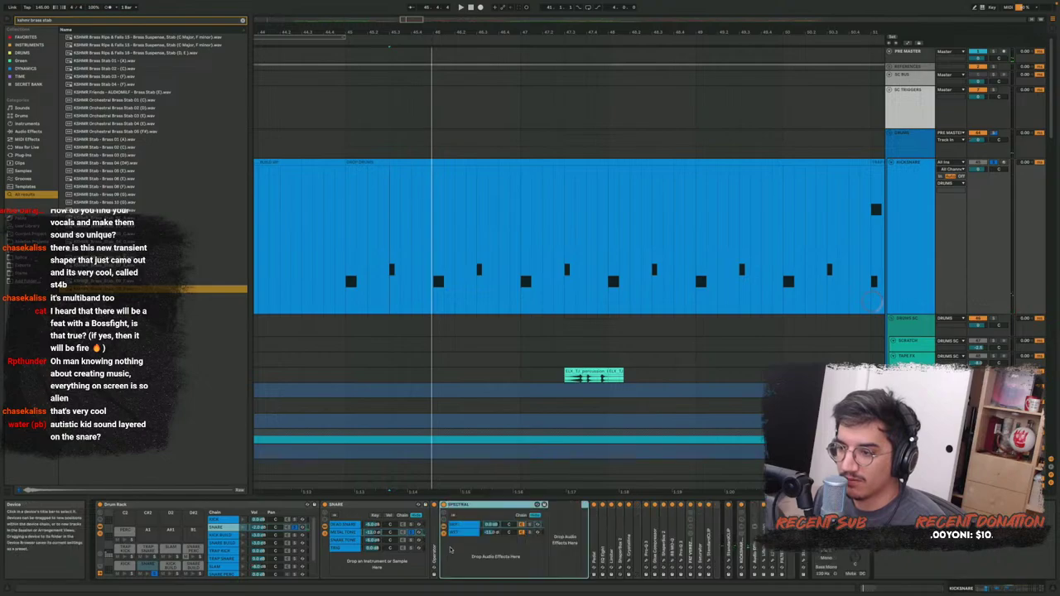
left_click(474, 530)
left_click(473, 532)
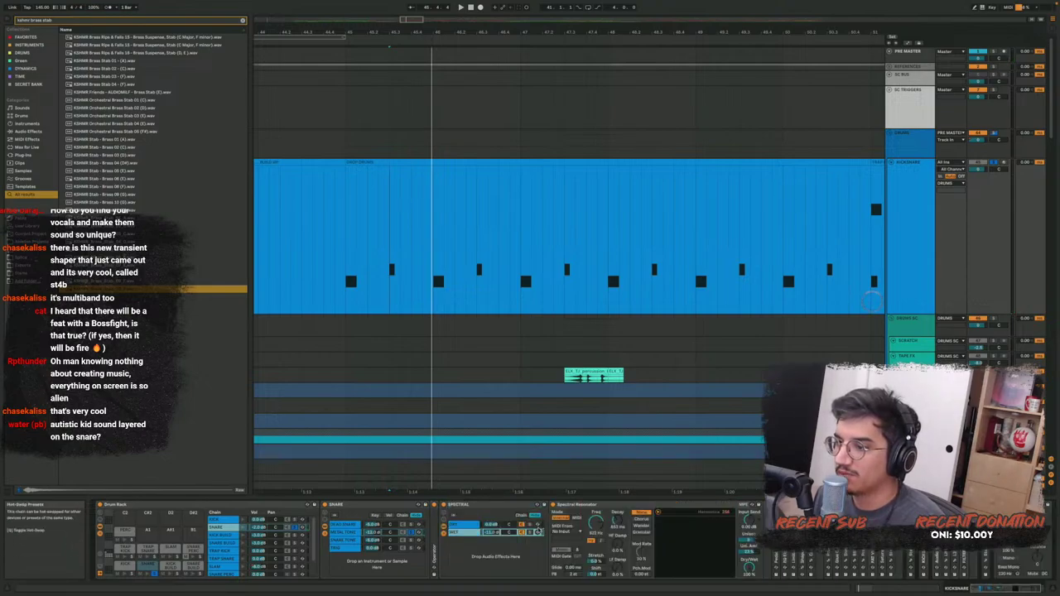
key("space")
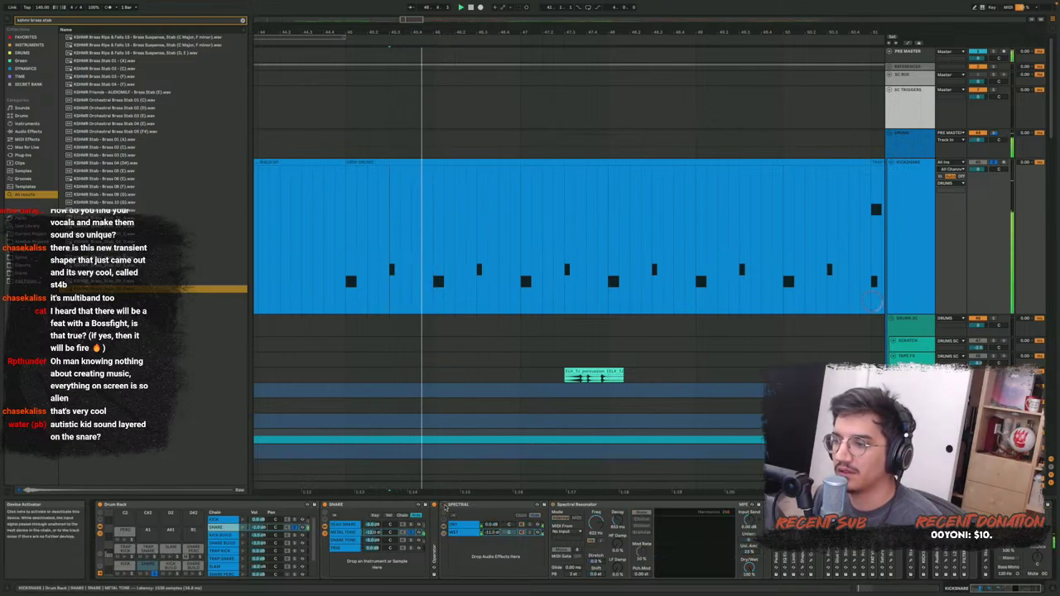
Fold the SPECTRAL rack and compare METAL TONE with its Pedal distortion bypassed and active during playback
double_click(486, 505)
double_click(462, 506)
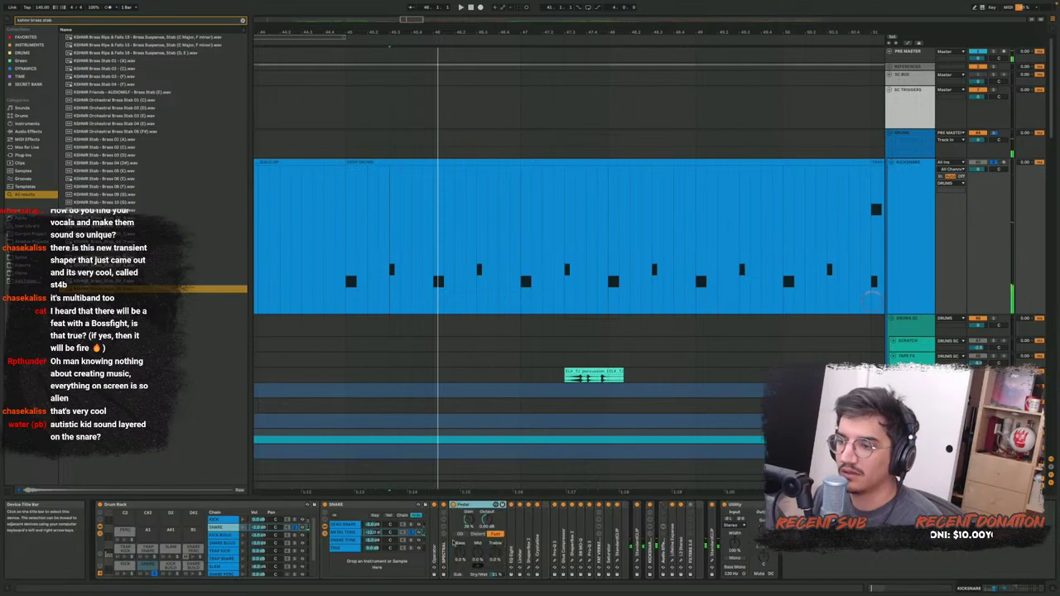
key("space")
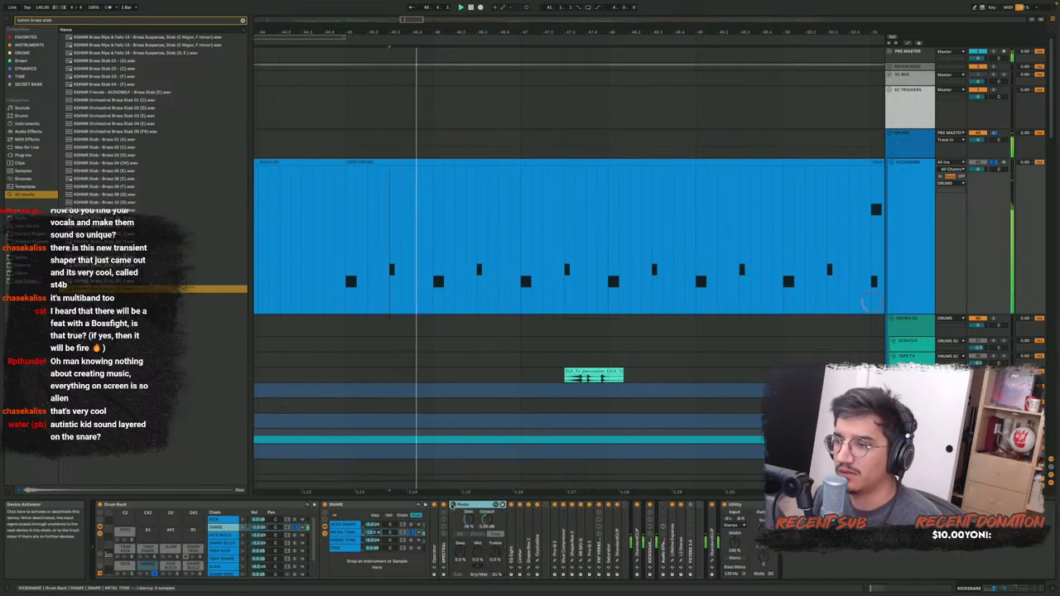
key("space")
key("space")
left_click(453, 504)
key("space")
key("space")
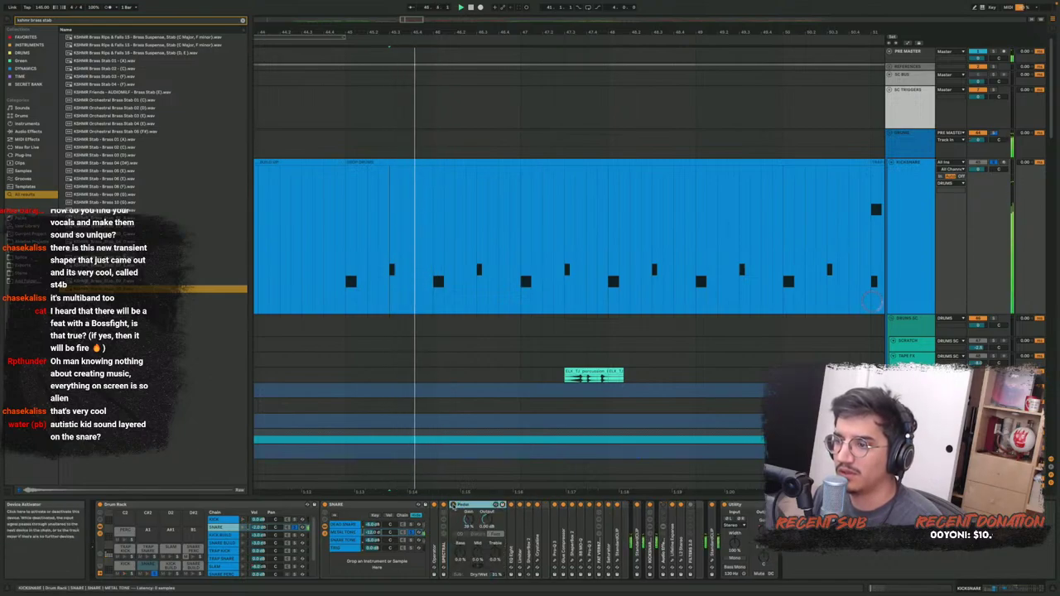
left_click(453, 504)
key("space")
key("space")
double_click(468, 507)
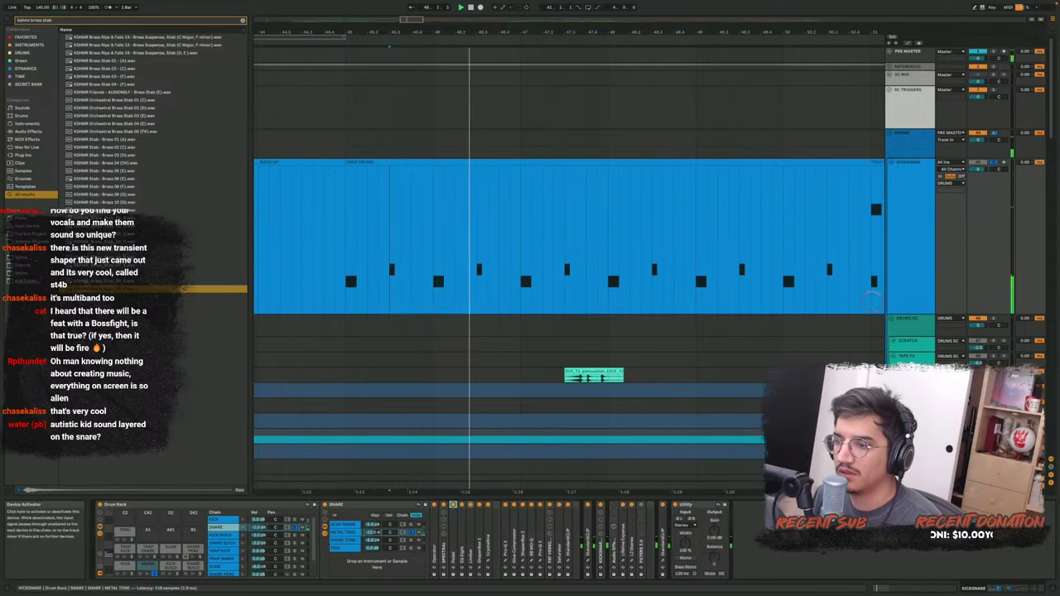
Play METAL TONE and unfold its EQ Eight and Limiter to examine their settings
key("space")
double_click(463, 531)
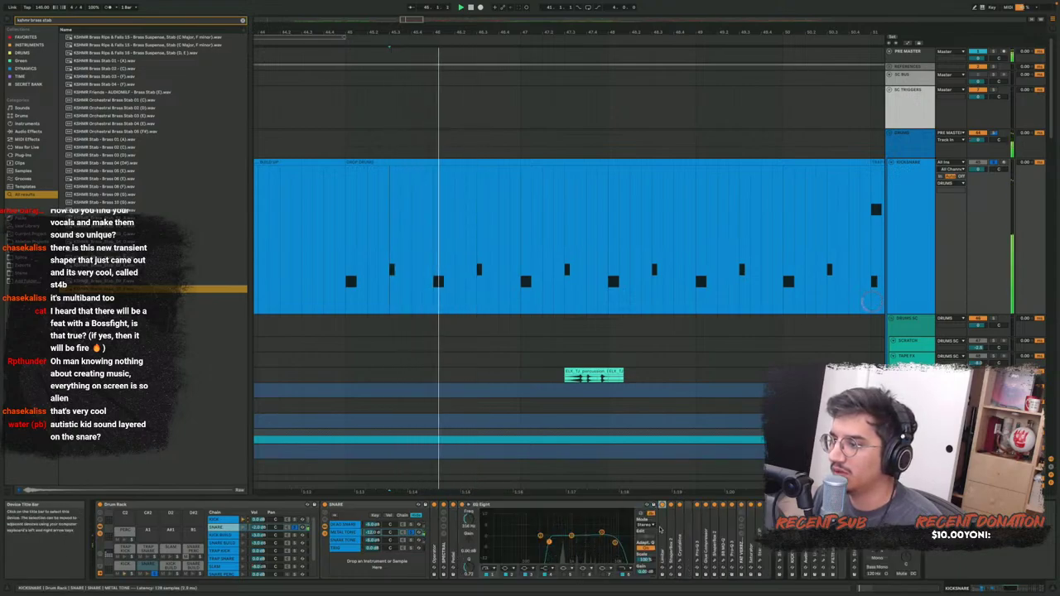
double_click(663, 507)
Open METAL TONE's ShaperBox 2, check its volume curve against playback, and close the plug-in window
left_click(711, 568)
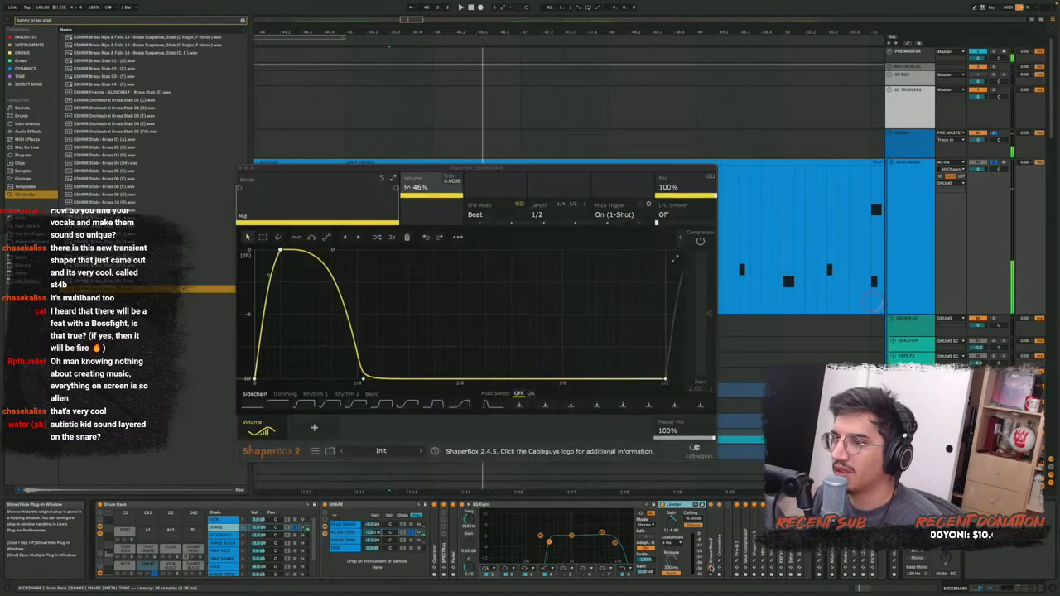
key("space")
left_click(710, 568)
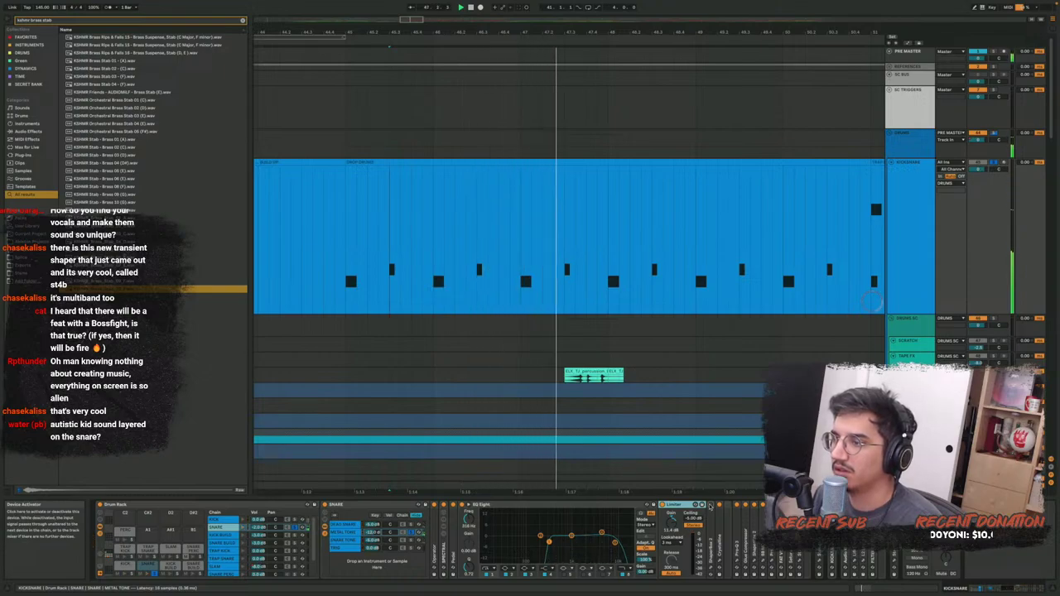
key("space")
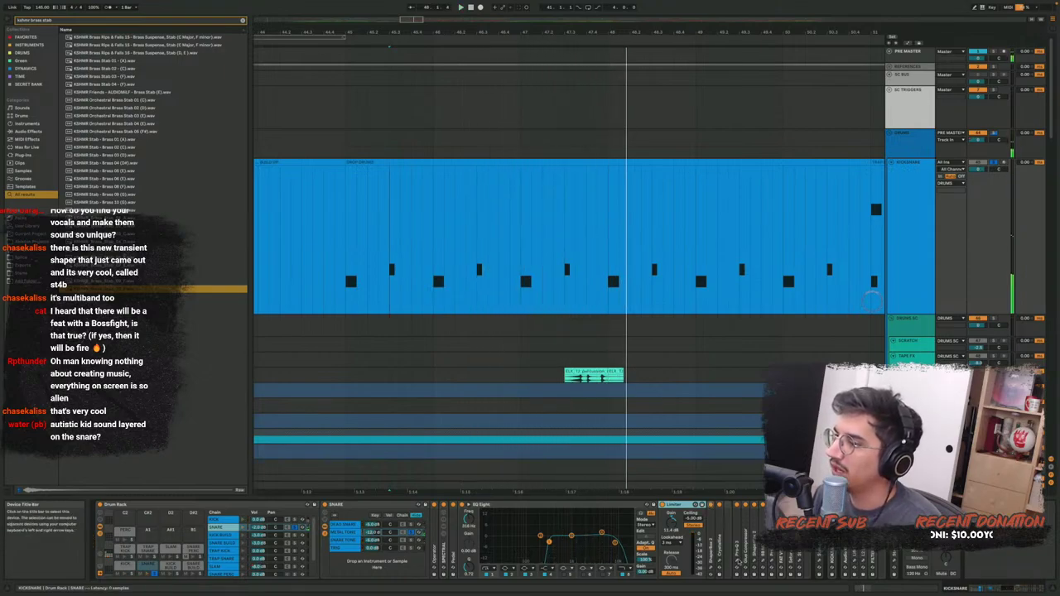
left_click(713, 567)
key("space")
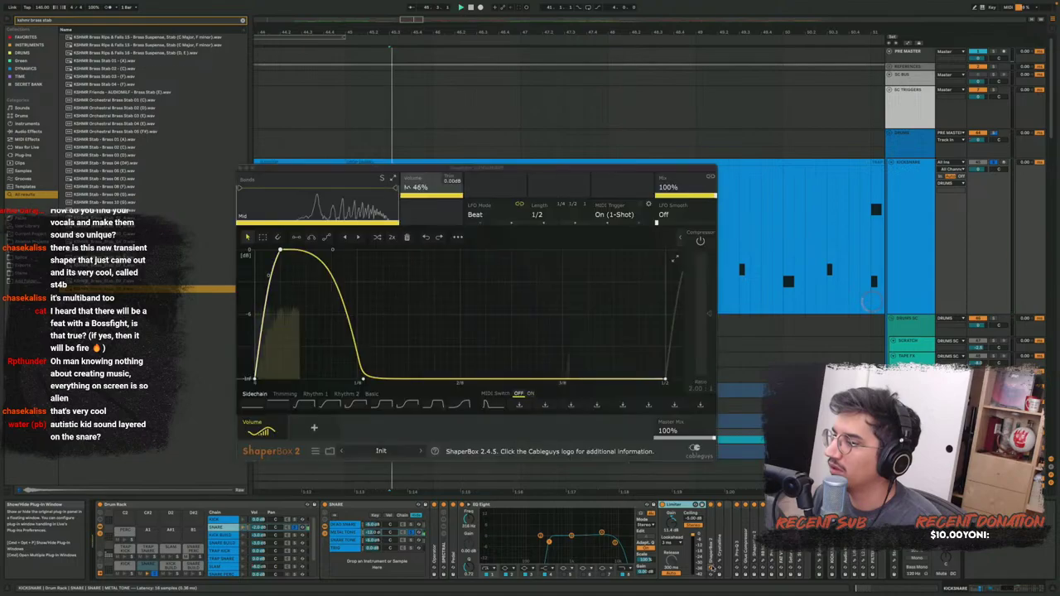
left_click(714, 568)
Check the Crystalline reverb on METAL TONE during playback, hide its window and fold EQ Eight
left_click(718, 566)
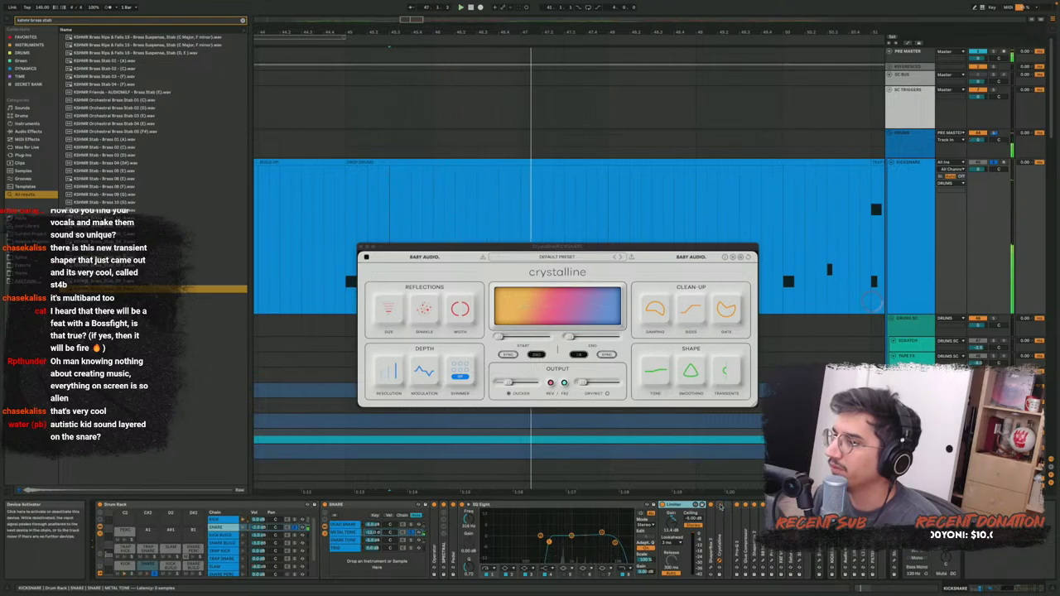
key("space")
key("super+alt+p")
double_click(488, 505)
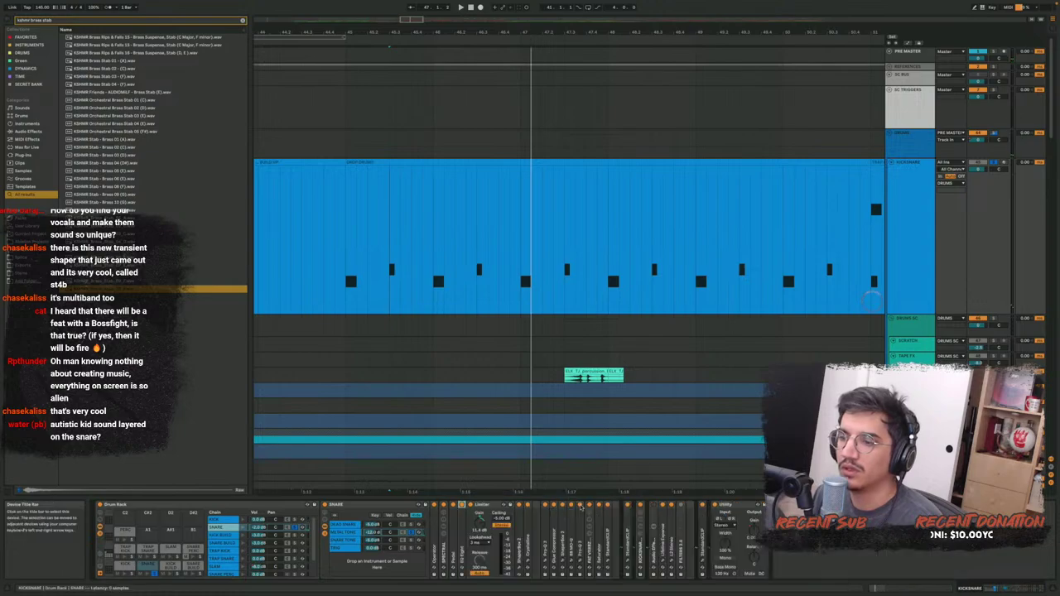
Toggle the METAL TONE and SNARE TONE chain activators and listen to METAL TONE alongside the other snare layers
left_click(402, 533)
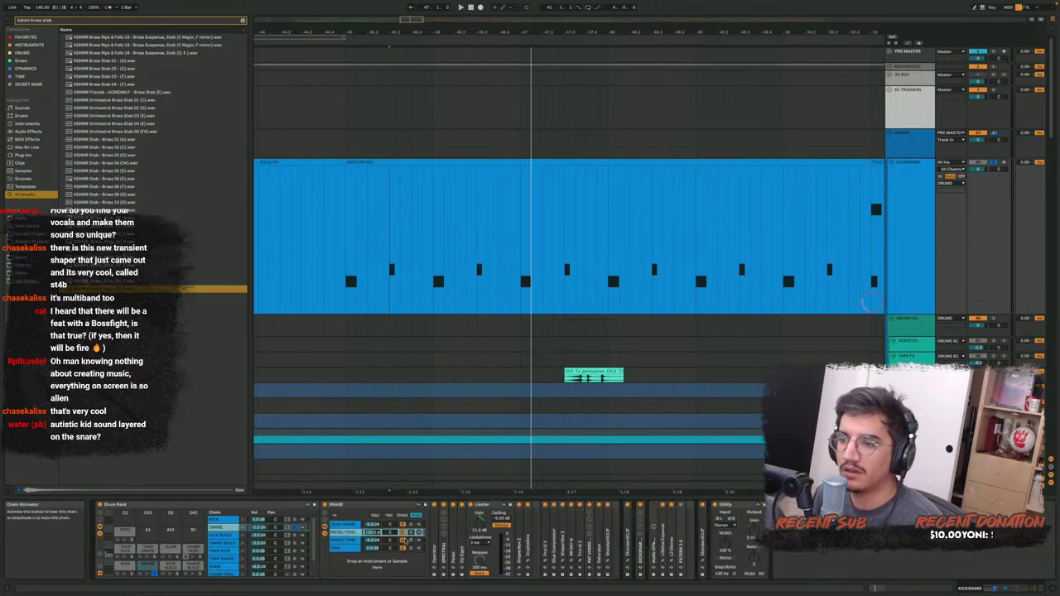
left_click(403, 540)
left_click(348, 532)
key("space")
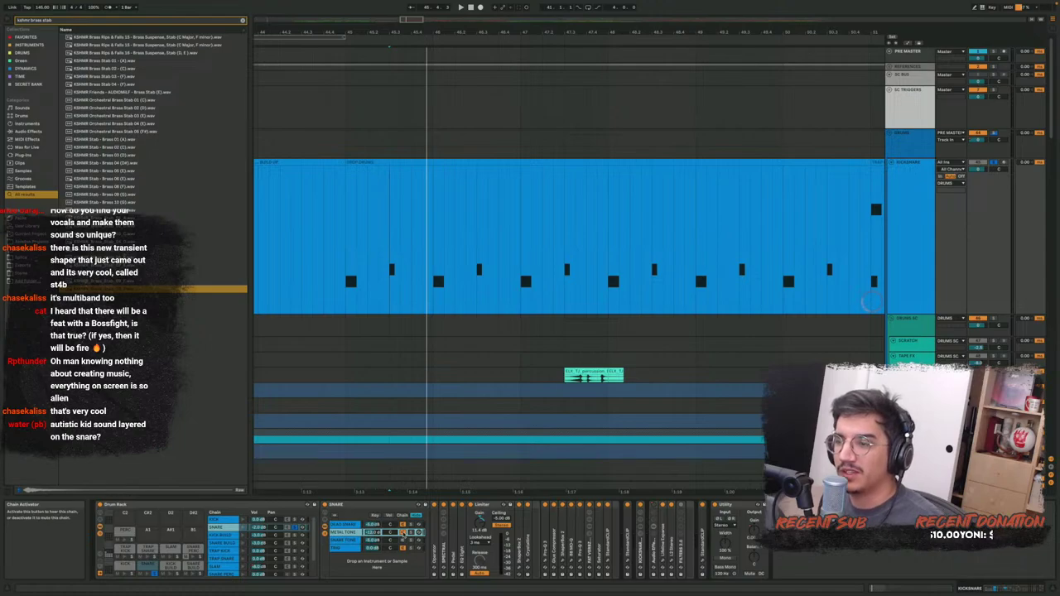
key("space")
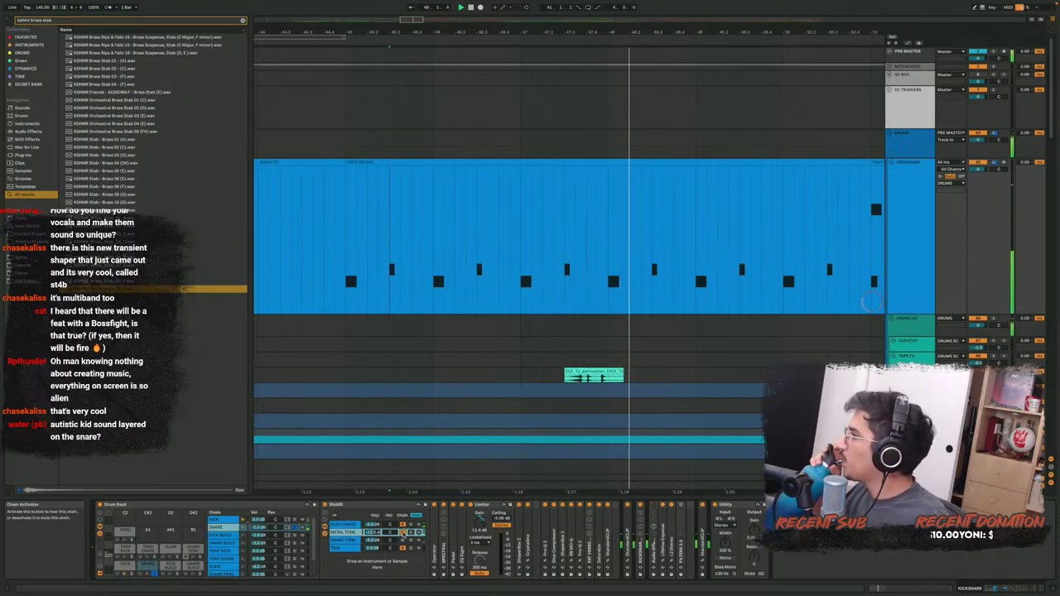
key("space")
key("space")
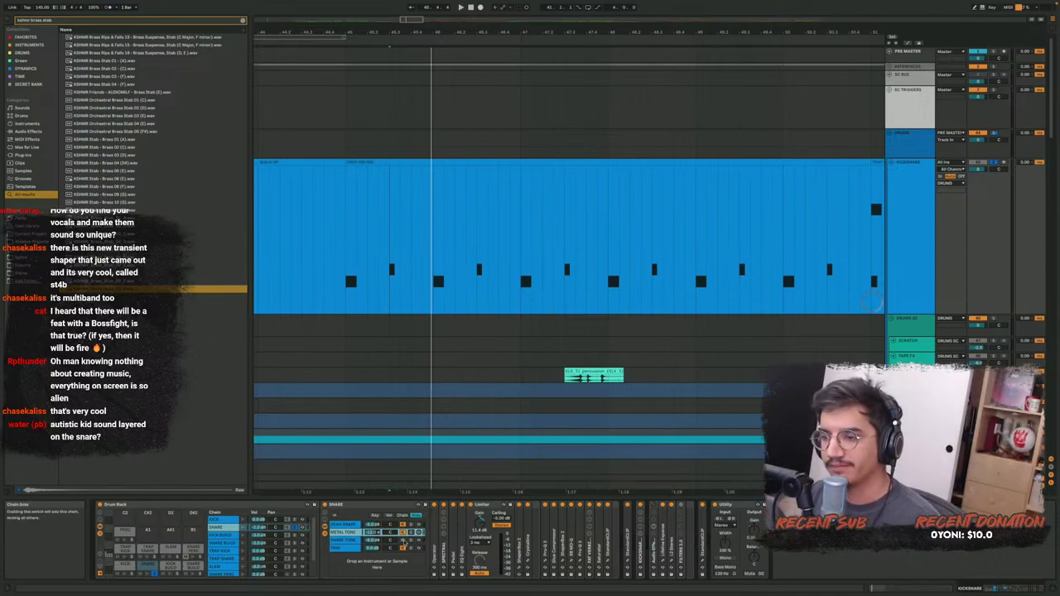
Solo the SNARE TONE layer, play it and examine its sample waveform, EQ Eight and ShaperBox 2 volume curve
left_click(409, 541)
key("space")
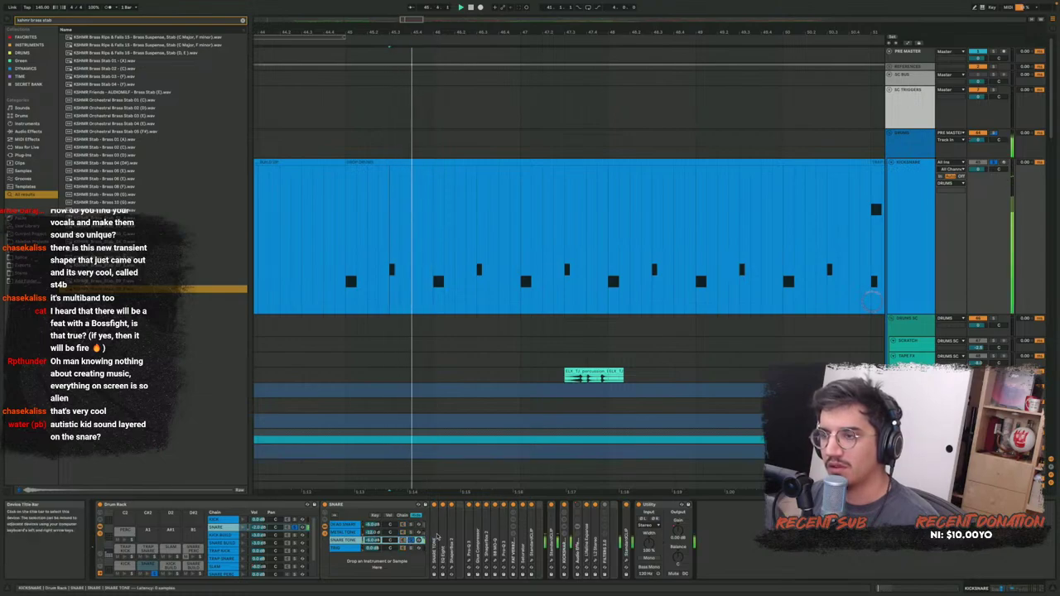
double_click(437, 537)
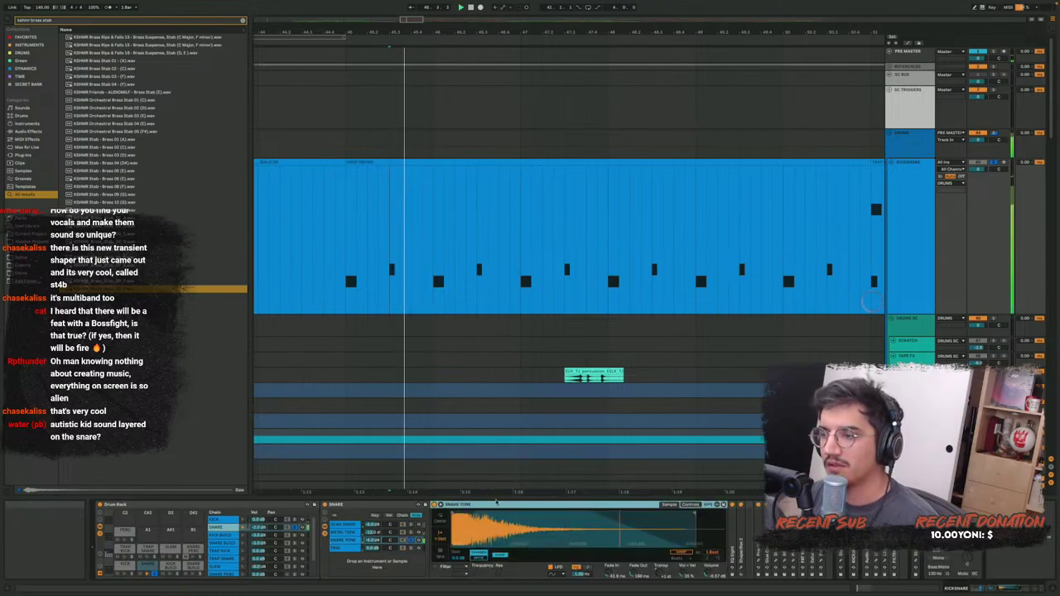
double_click(542, 507)
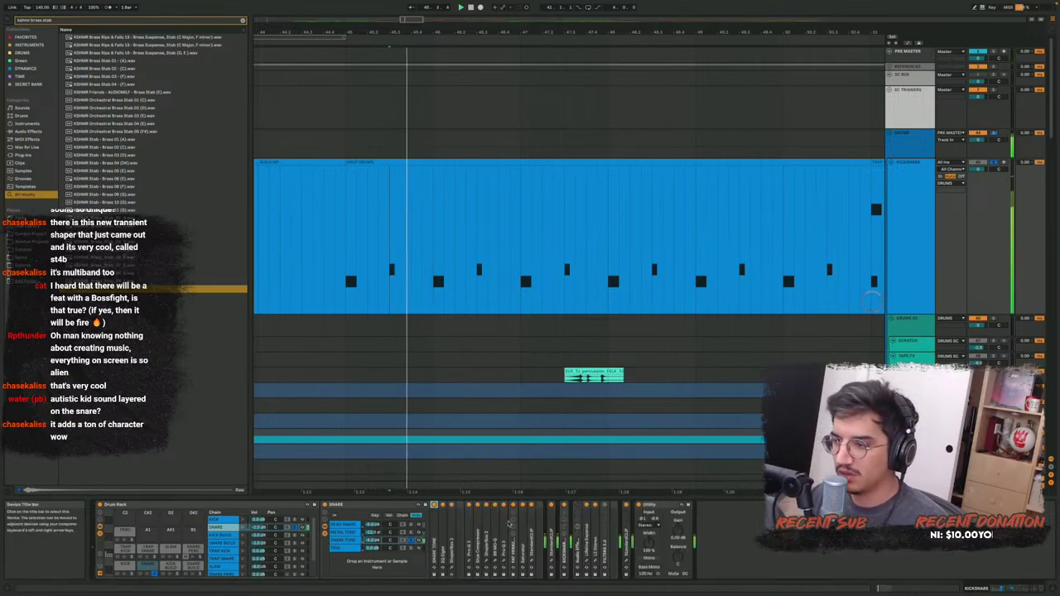
double_click(444, 517)
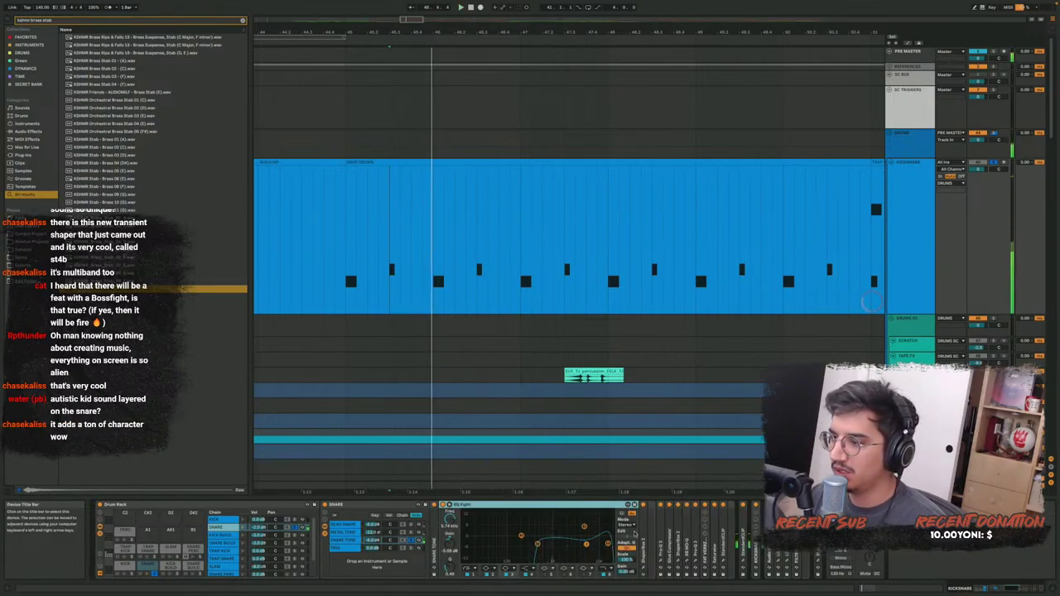
left_click(644, 570)
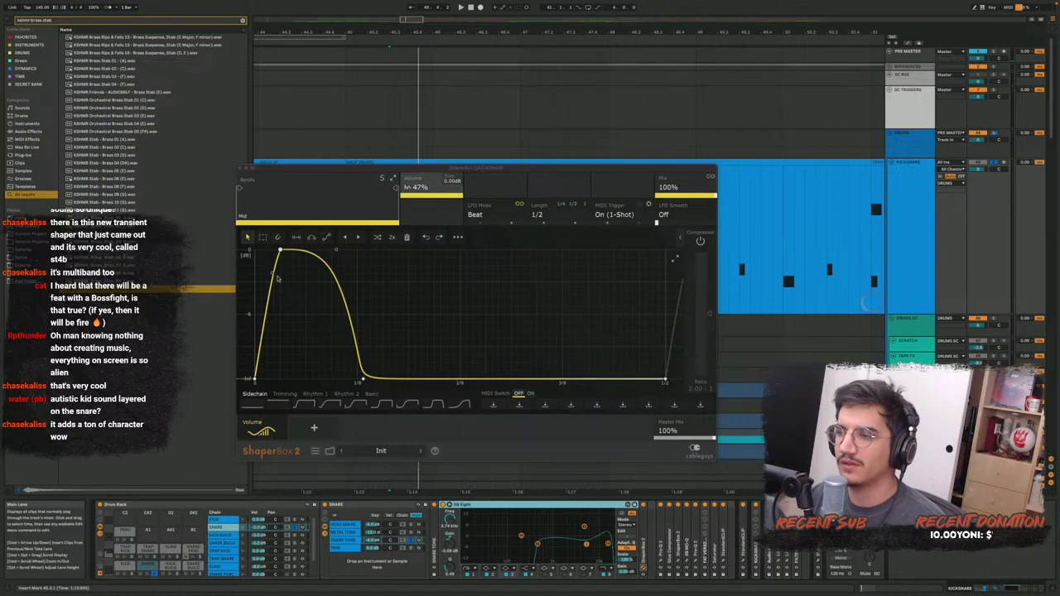
Return to the METAL TONE layer, check its ShaperBox 2 volume curve for comparison, and close the plug-in window
left_click(412, 533)
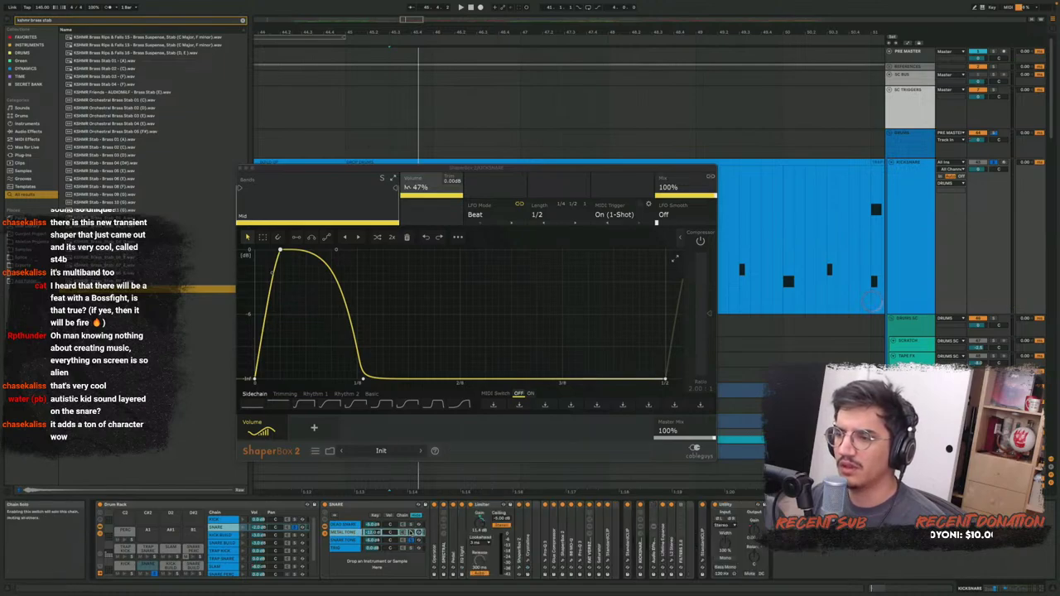
left_click(607, 561)
left_click(607, 561)
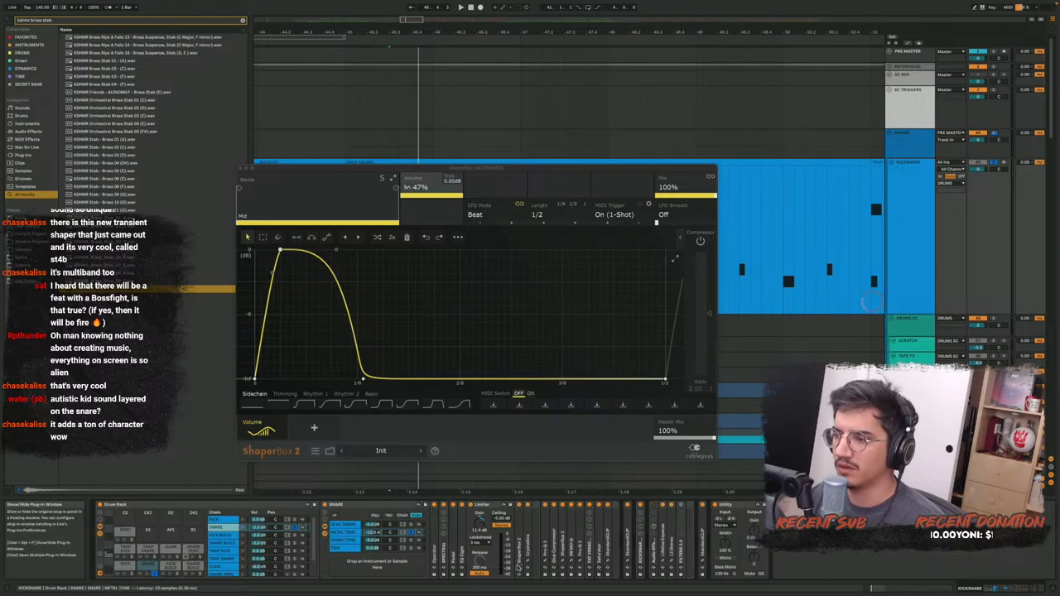
left_click(519, 568)
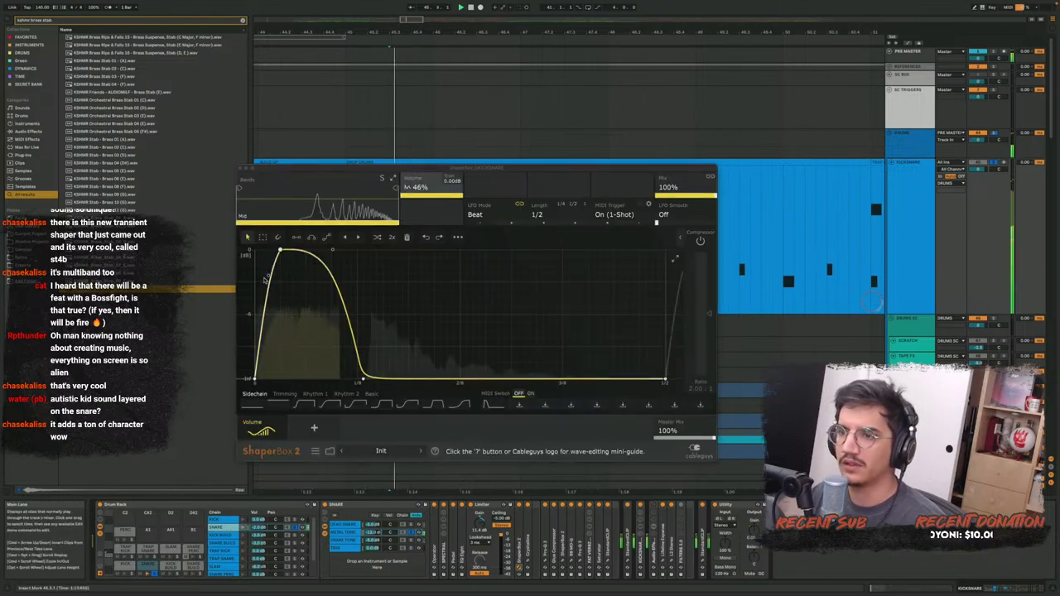
left_click(239, 169)
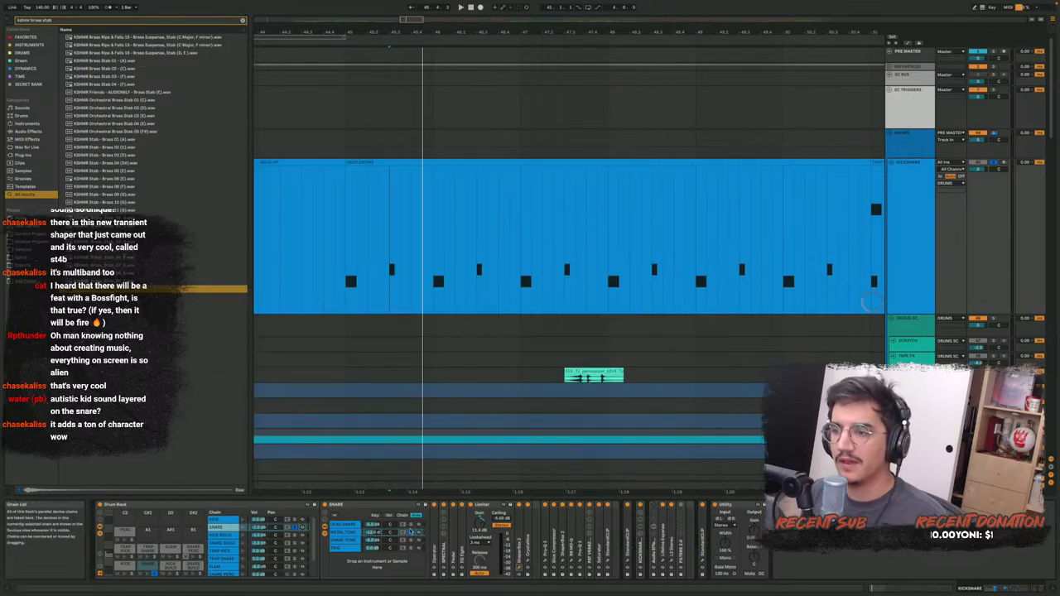
Play the snare layers while toggling the SNARE TONE chain, and fold its EQ Eight and the SNARE rack
key("space")
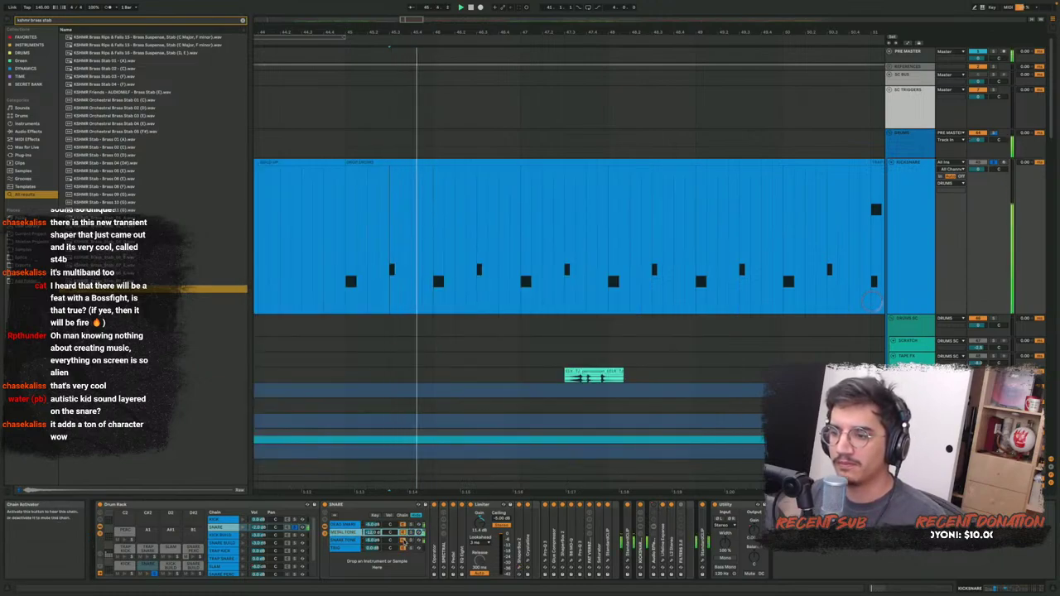
left_click(402, 539)
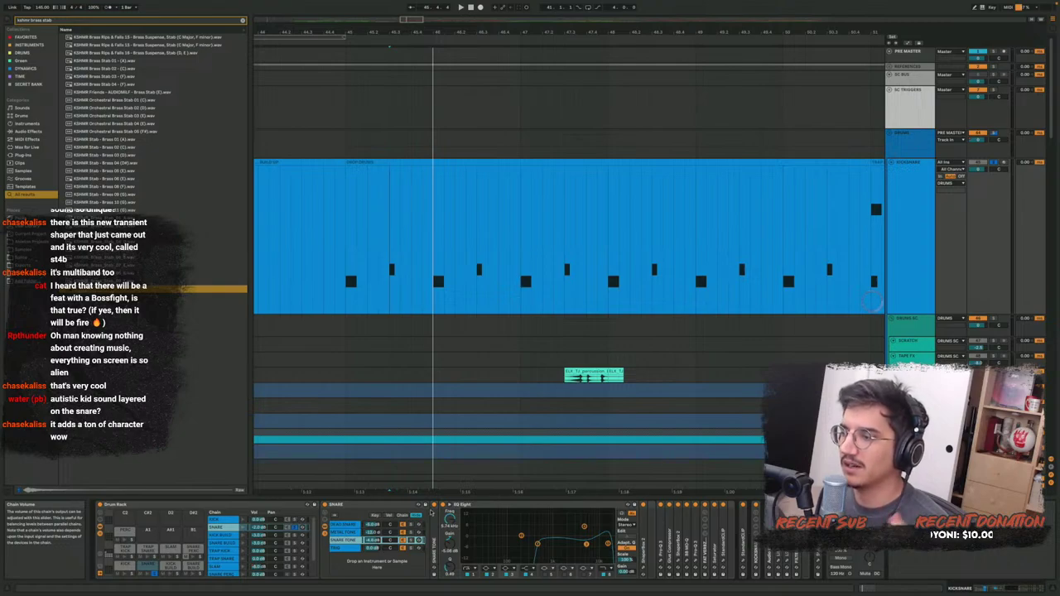
double_click(461, 505)
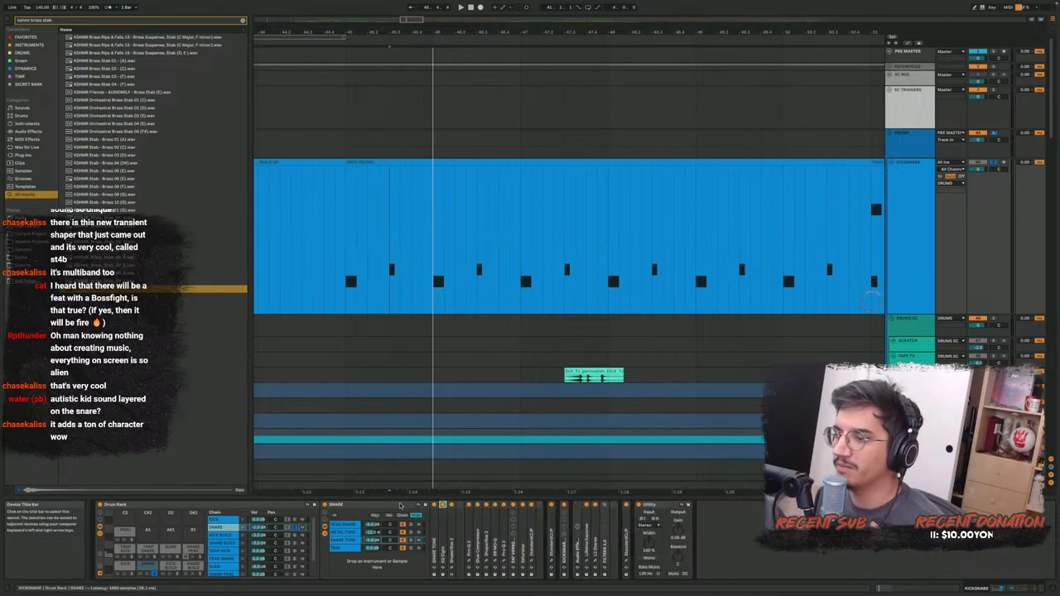
double_click(330, 505)
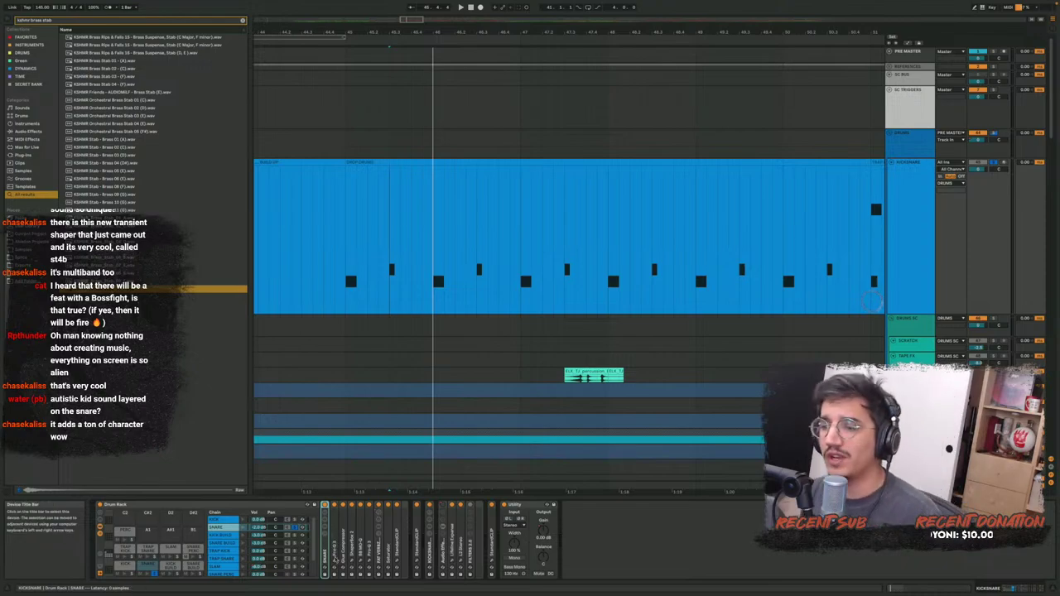
Play the SNARE chain and check its first Pro-Q 3 curve and Glue Compressor settings, closing each again
left_click(335, 561)
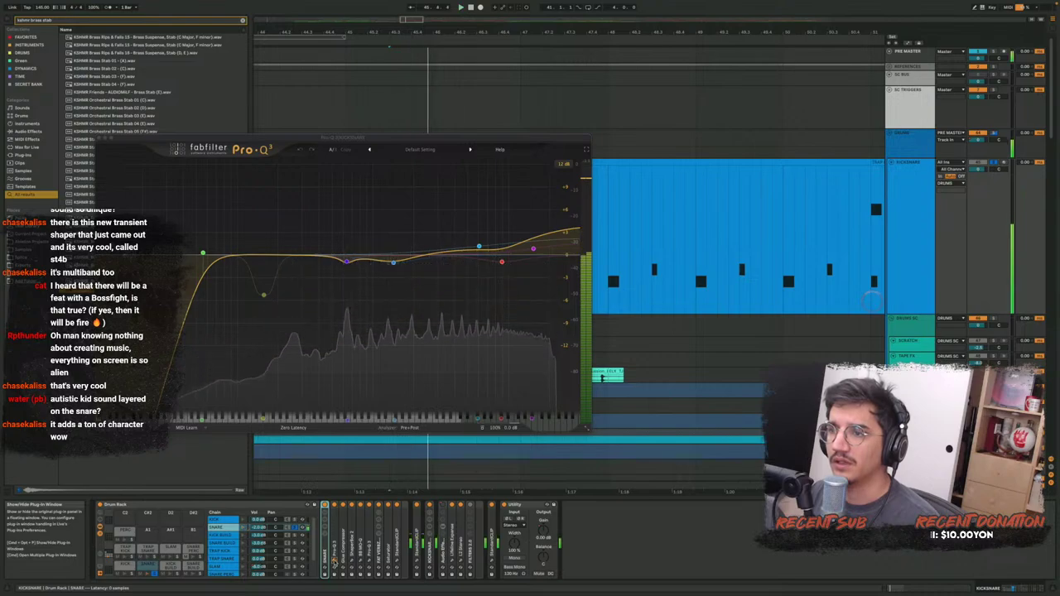
left_click(335, 561)
double_click(344, 505)
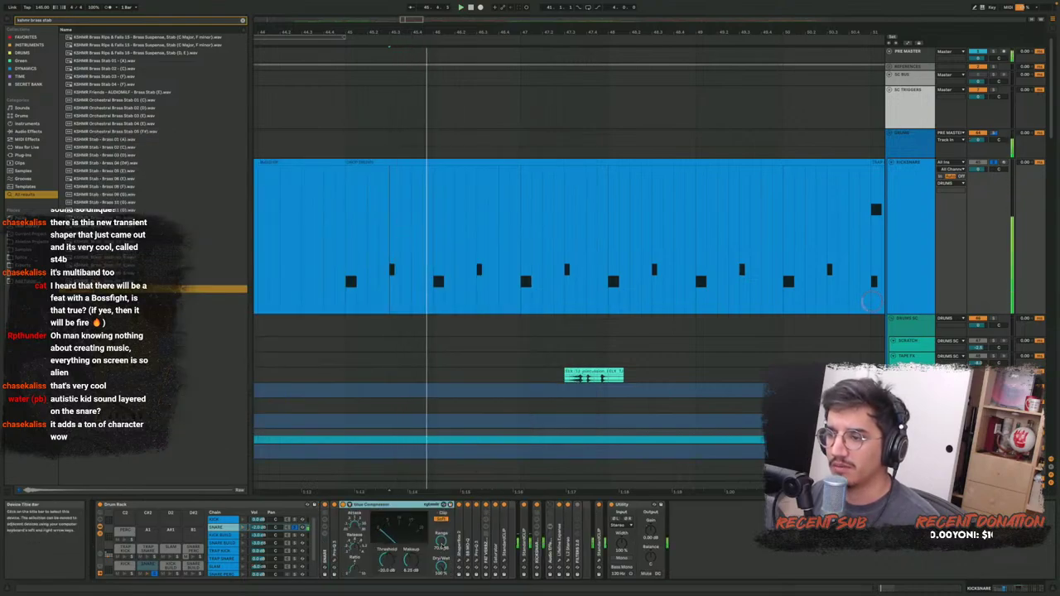
double_click(344, 506)
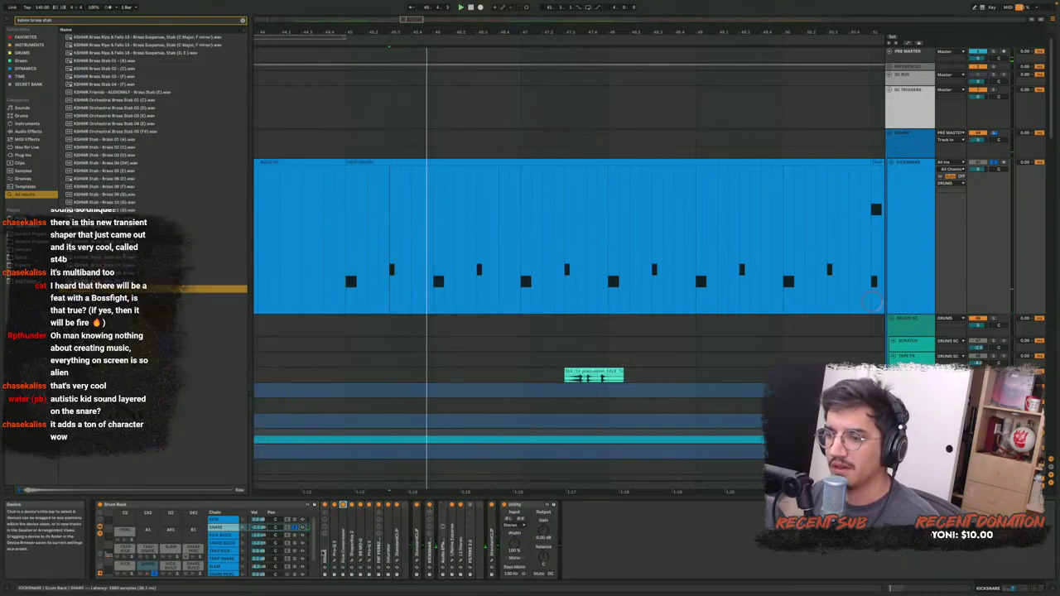
Open the SNARE chain's ShaperBox 2 and compare its volume shaping at 100% mix against 50% mix
left_click(352, 561)
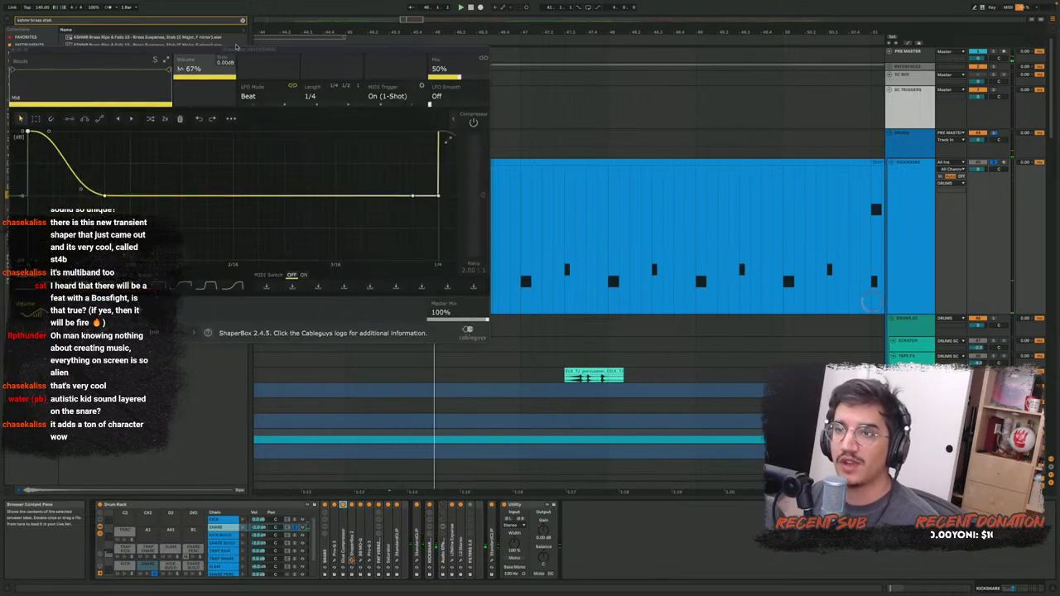
left_click_drag(244, 50, 500, 116)
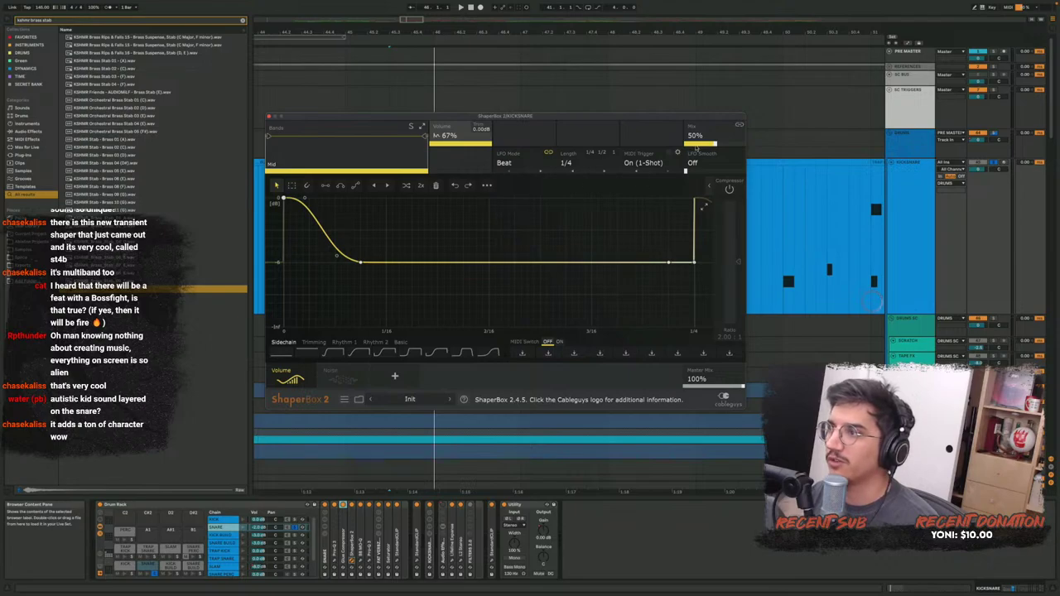
double_click(712, 146)
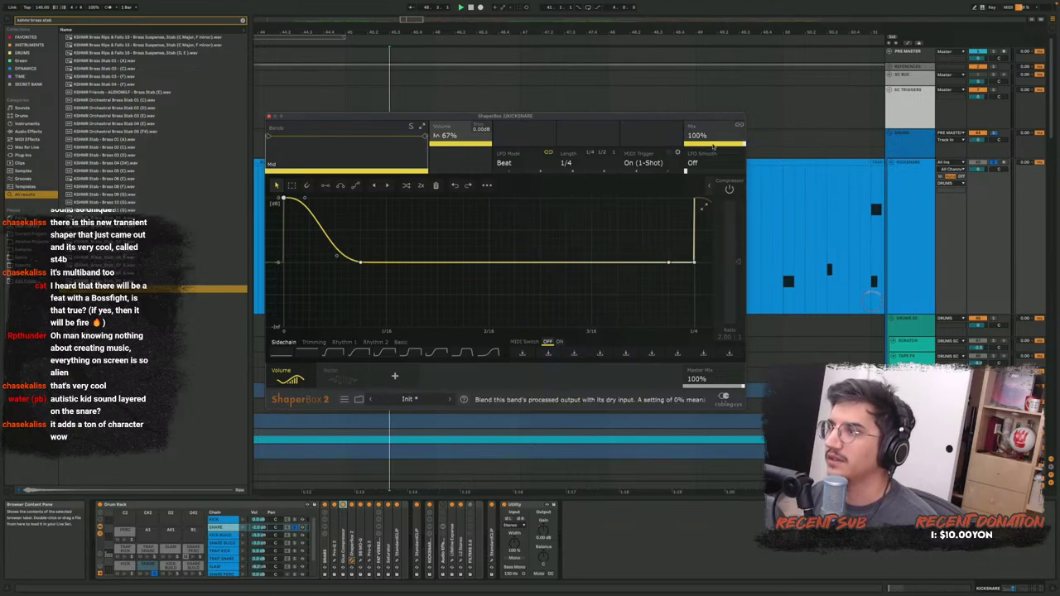
mouse_move(713, 146)
left_mouse_down()
mouse_move(685, 146)
mouse_move(706, 146)
left_mouse_up()
left_click_drag(713, 190, 713, 181)
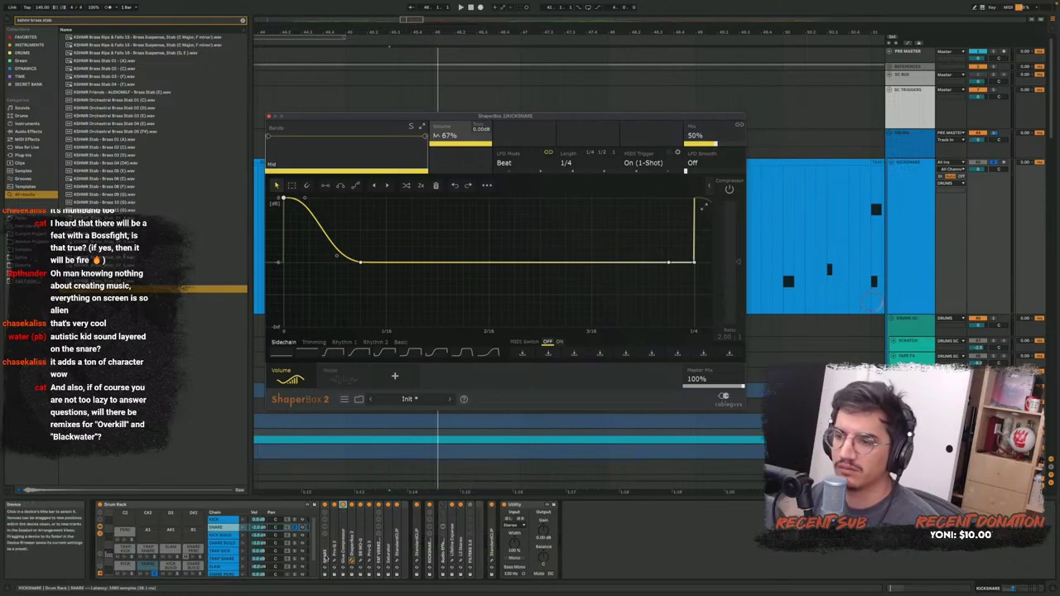
Inspect the SNARE rack's trigger chain and check which ShaperBox 2 its first two External Instruments send MIDI to
double_click(332, 559)
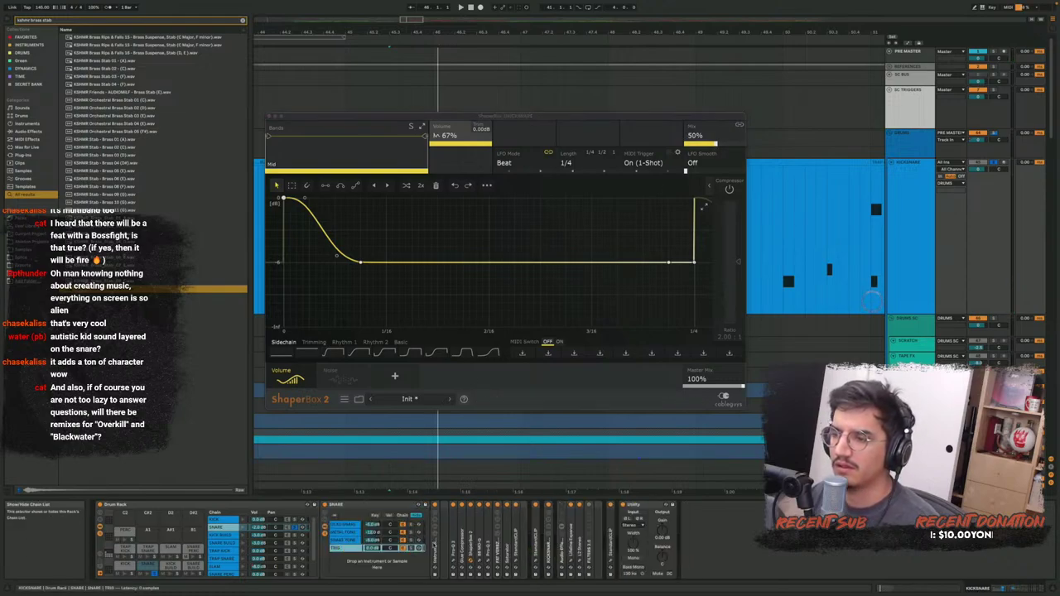
double_click(436, 547)
left_click(463, 525)
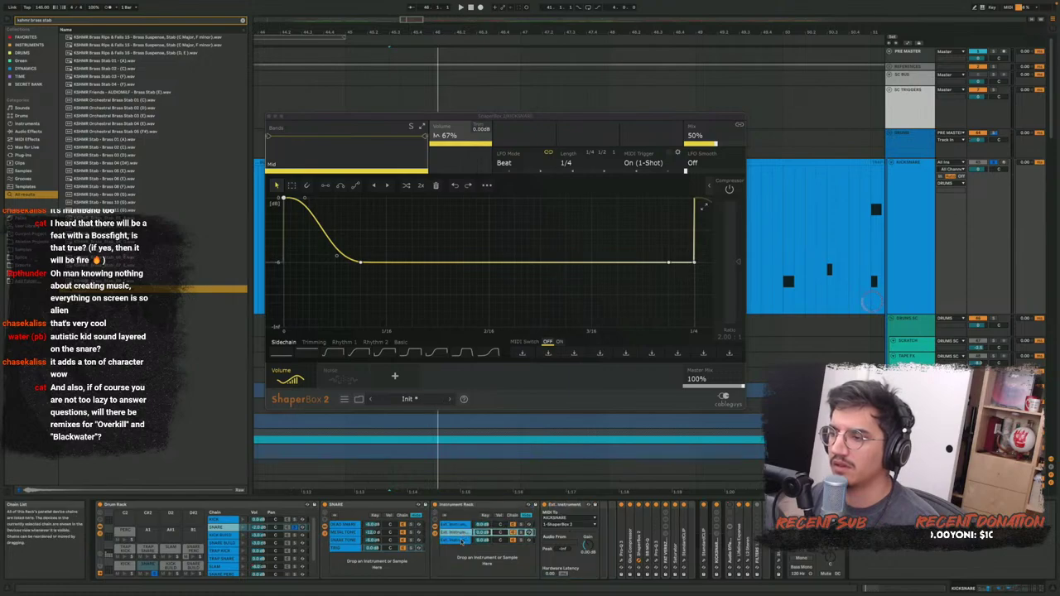
left_click(568, 518)
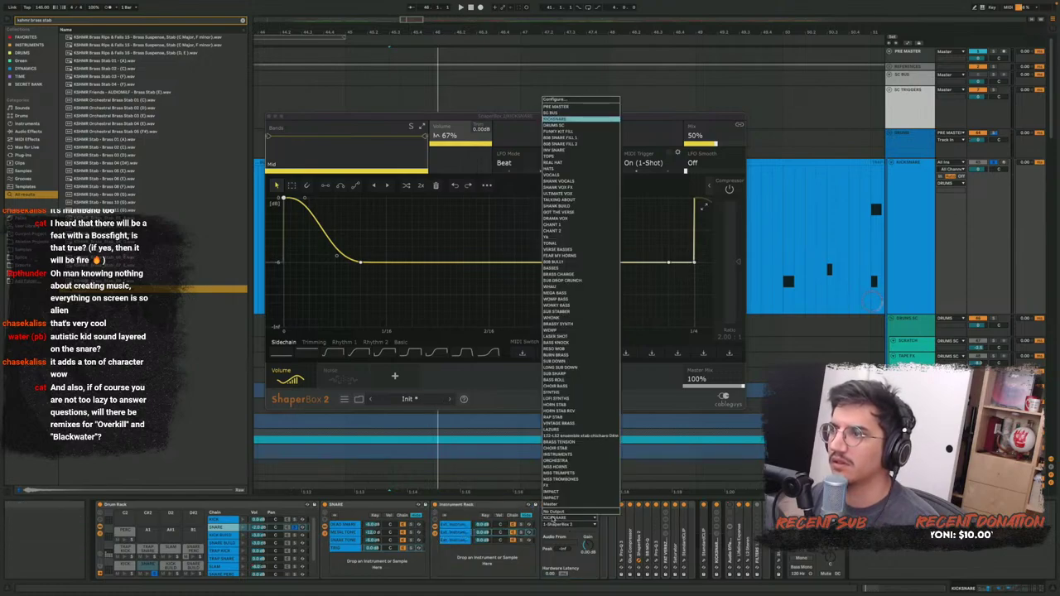
left_click(552, 519)
left_click(557, 527)
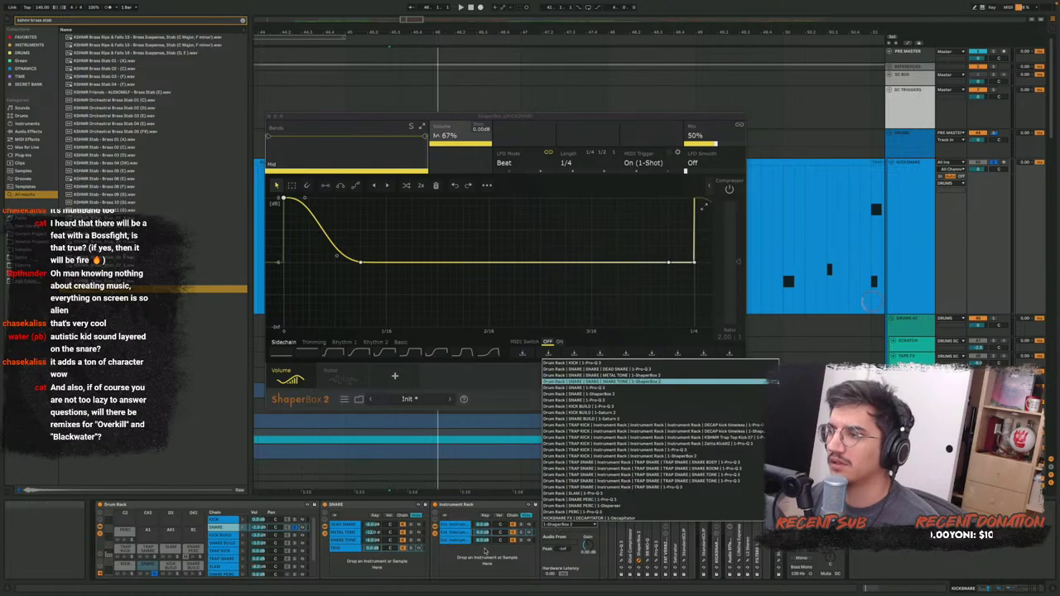
left_click(485, 549)
left_click(468, 526)
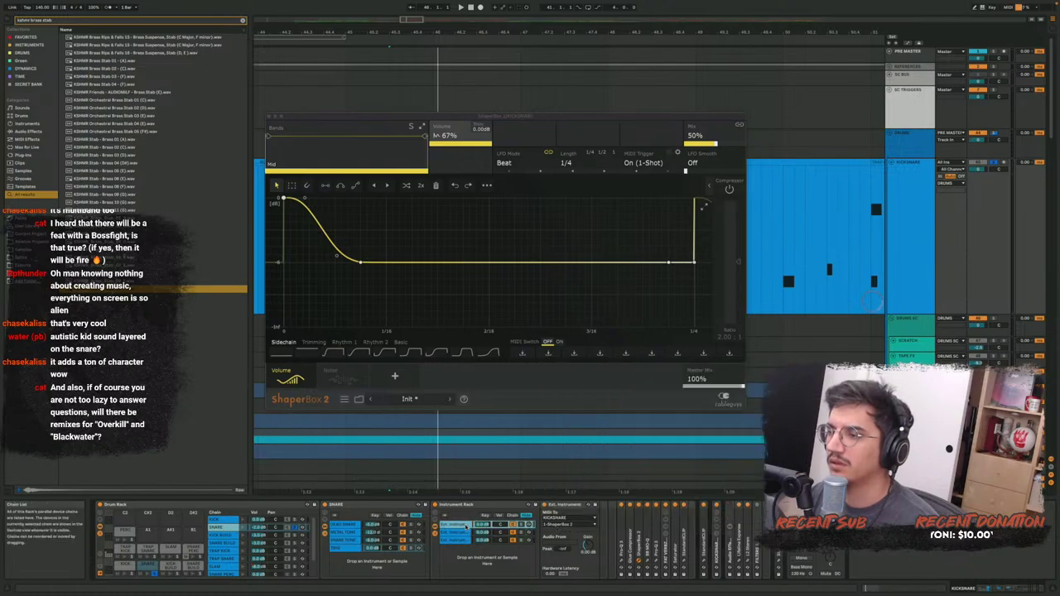
left_click(577, 525)
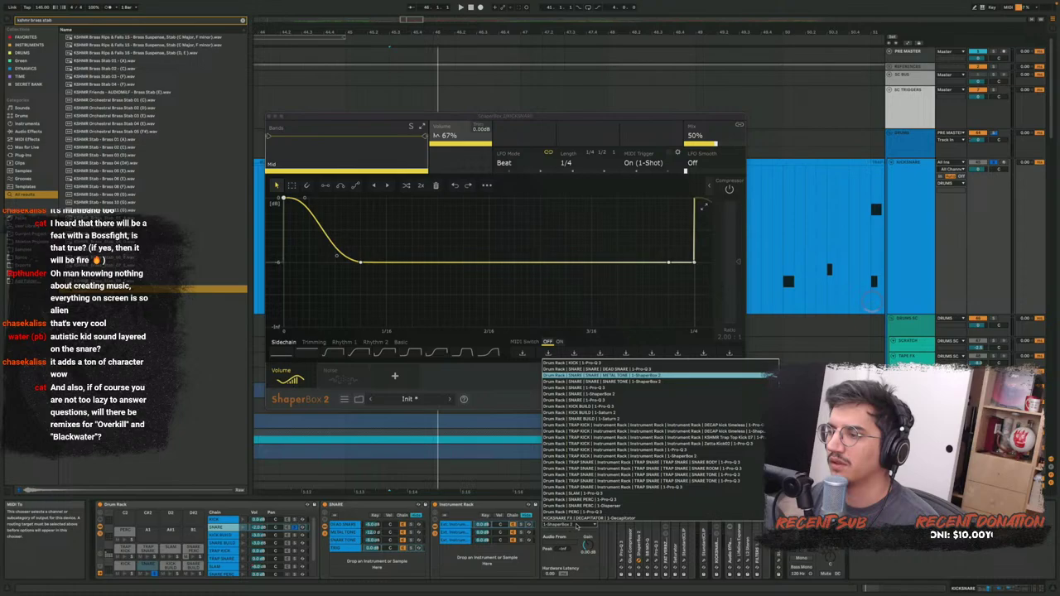
left_click(469, 531)
Route the third External Instrument's MIDI to KICKSNARE and the SNARE chain's 1-ShaperBox 2, and close the ShaperBox window
left_click(462, 531)
left_click(462, 540)
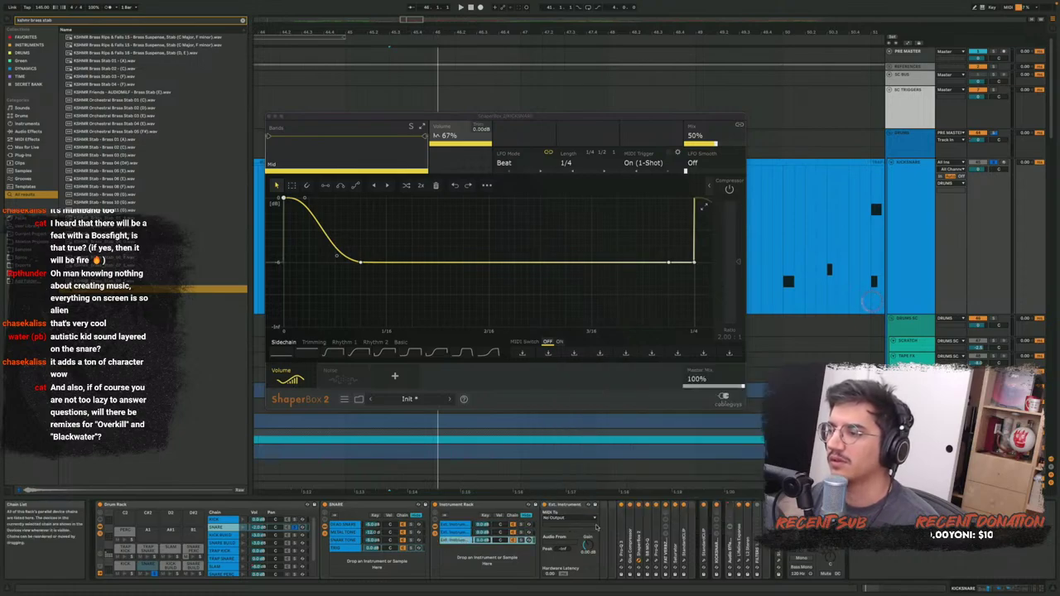
left_click(593, 519)
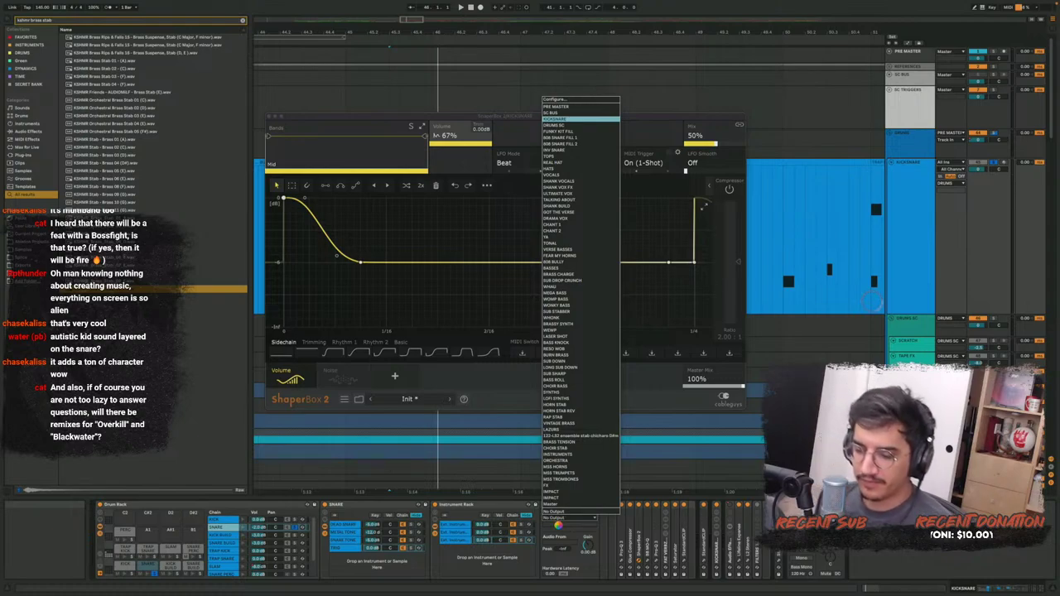
left_click(580, 119)
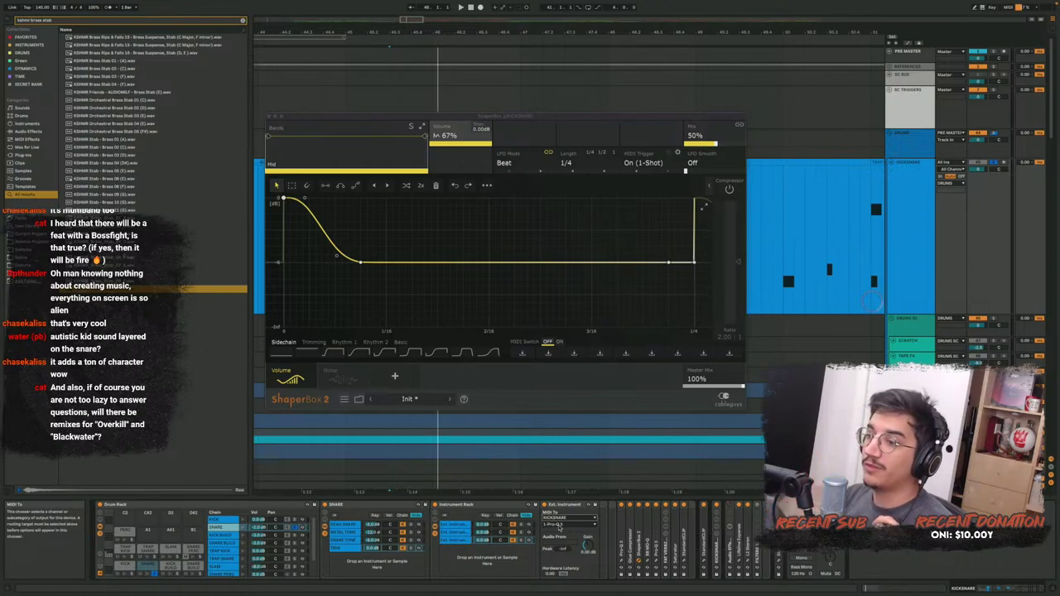
left_click(559, 527)
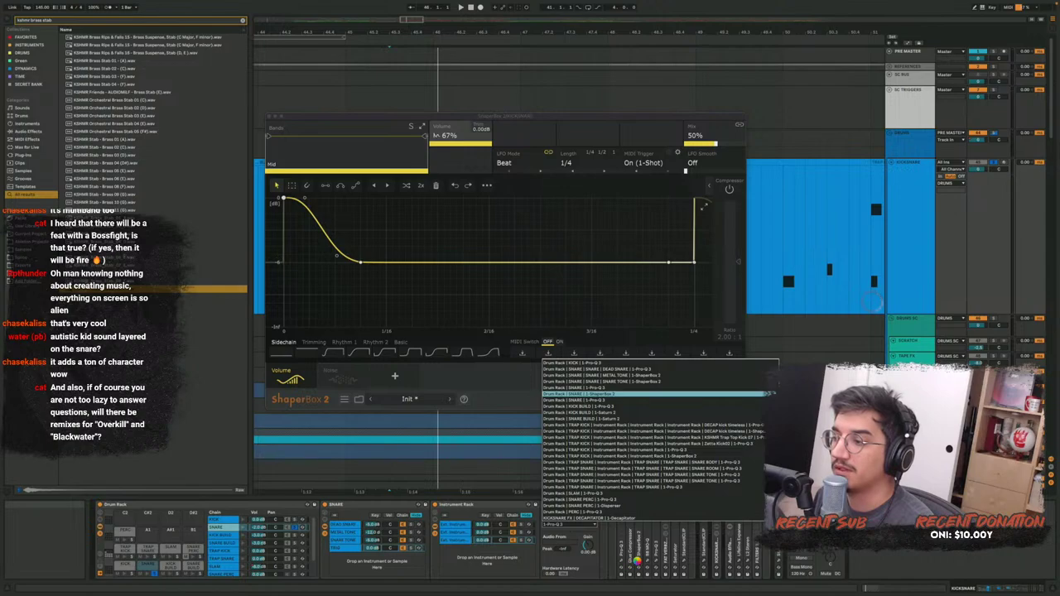
left_click(580, 393)
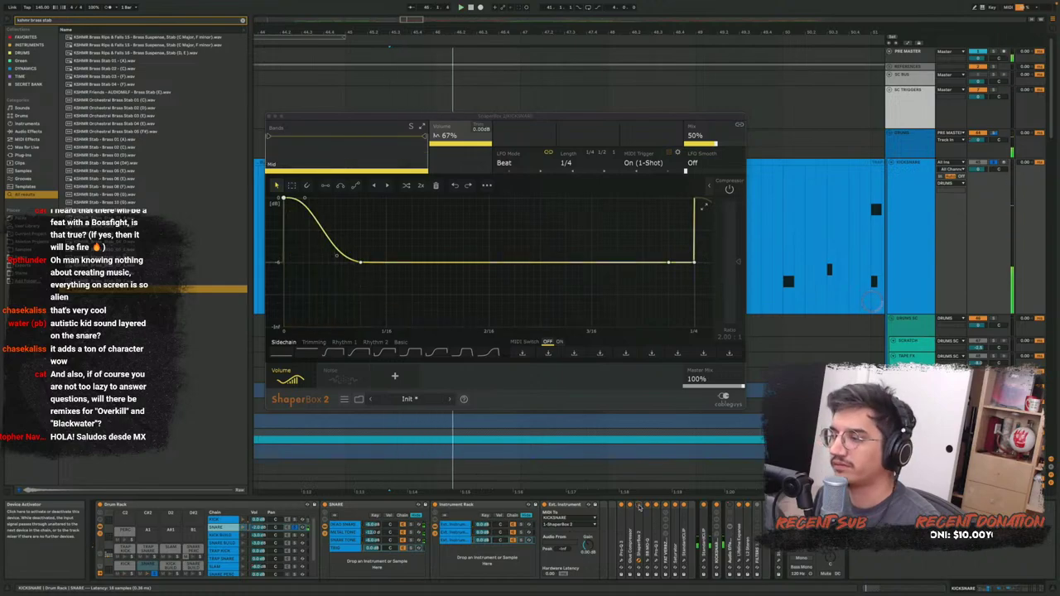
left_click(640, 561)
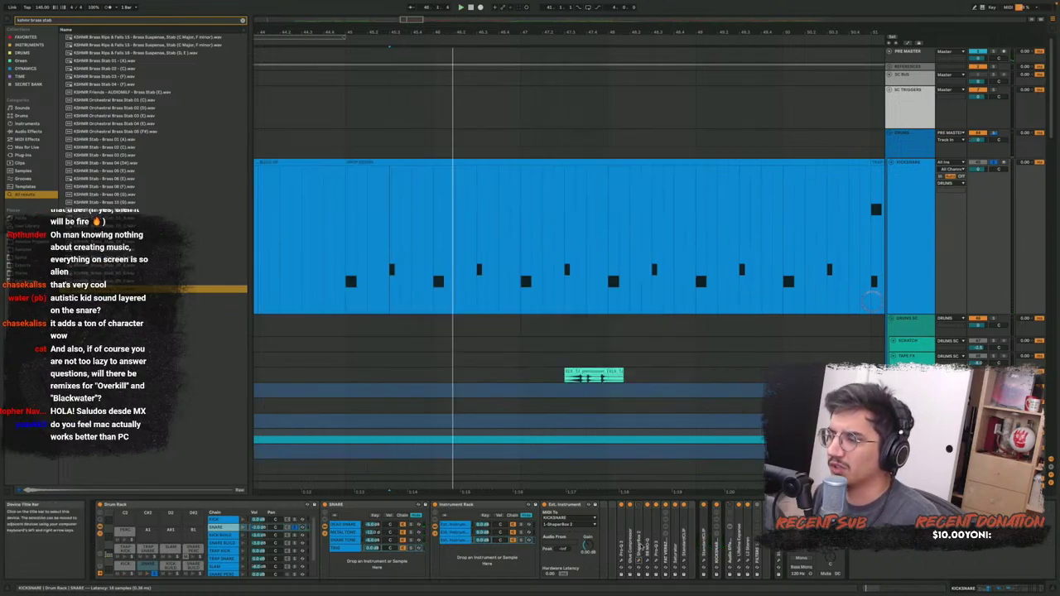
Fold the trigger Instrument Rack, open the snare's BB MO-Q equalizer and listen with it switched out and in, closing its window
double_click(489, 506)
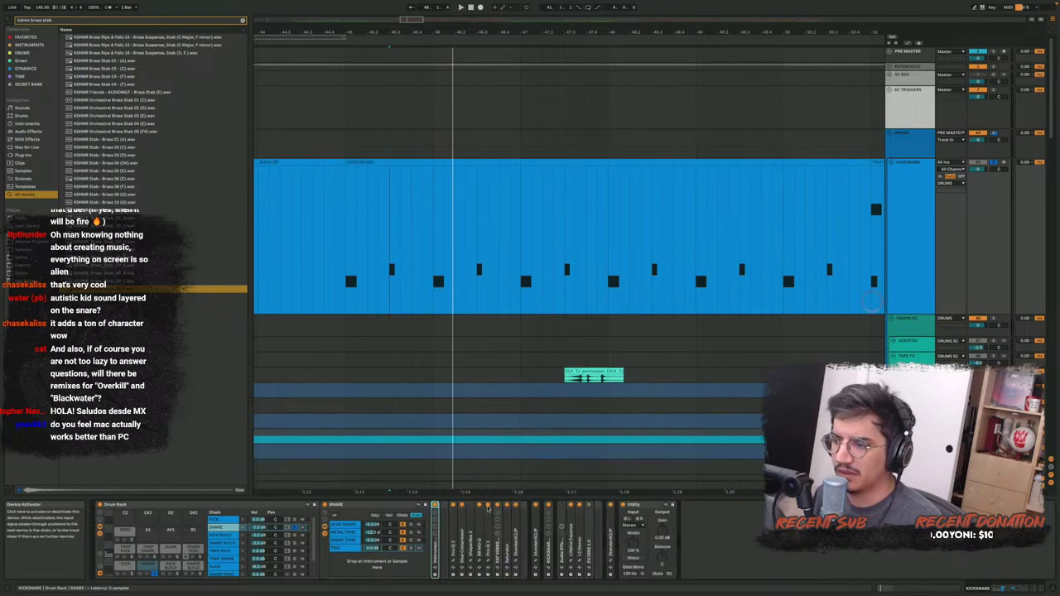
left_click(481, 561)
key("space")
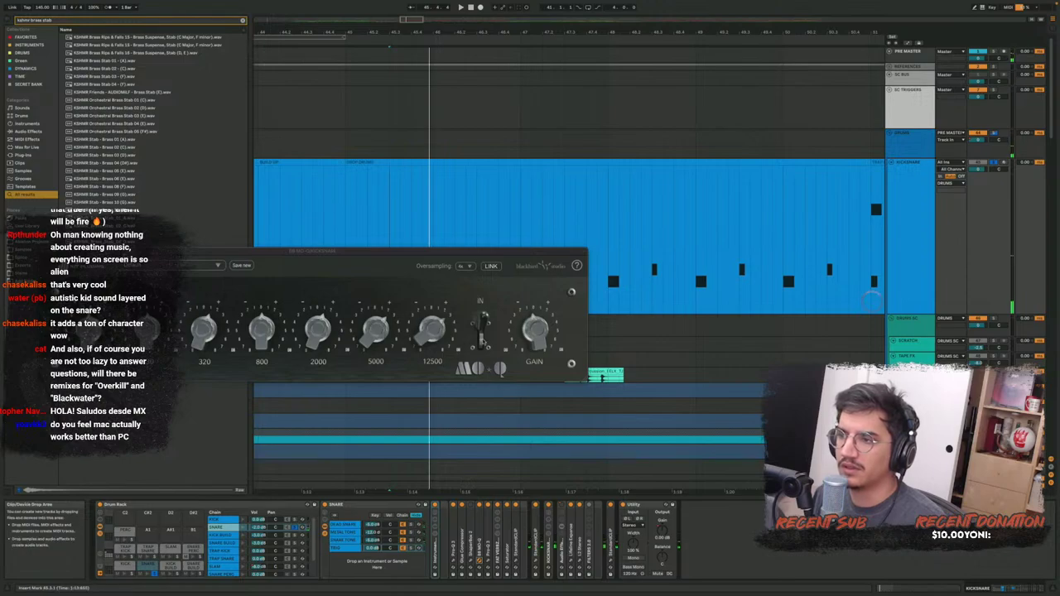
left_click(482, 333)
key("space")
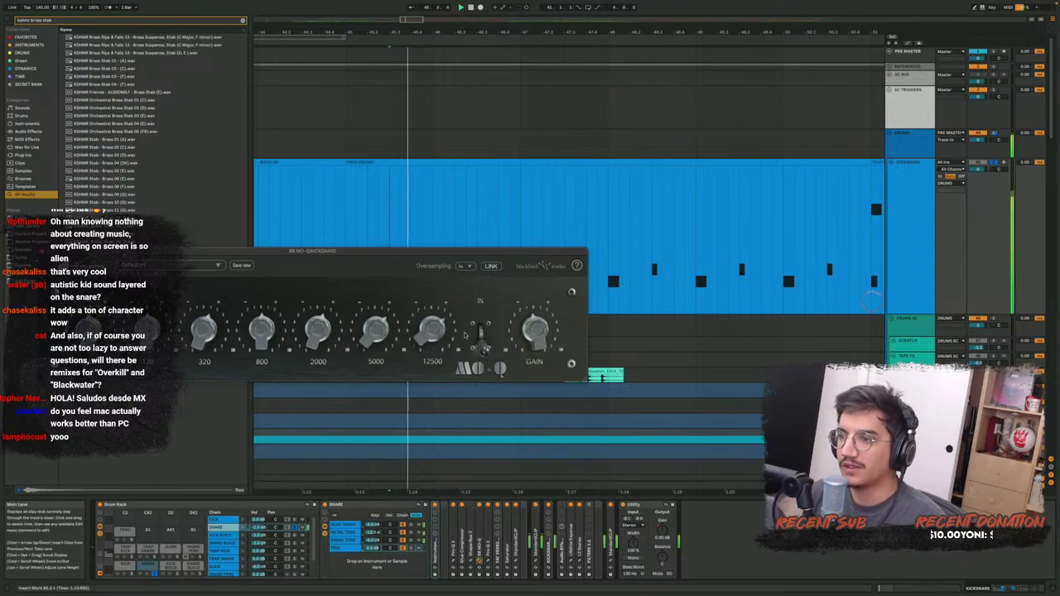
key("space")
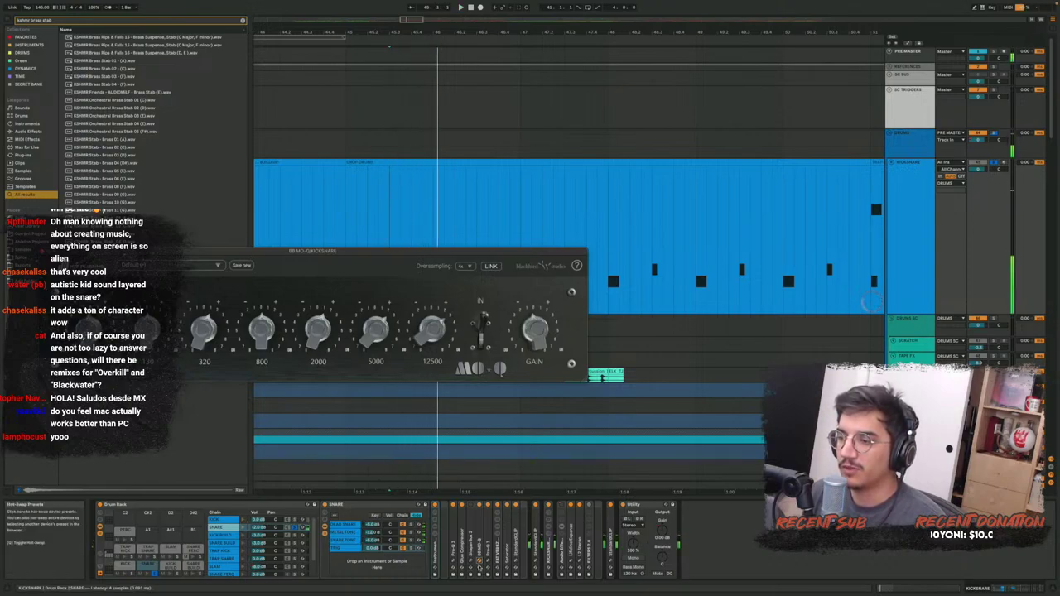
left_click(481, 566)
left_click(480, 566)
left_click(481, 561)
Open the Pro-Q 3 after MO-Q, play the snare through it and solo the narrow low-mid boost
left_click(489, 564)
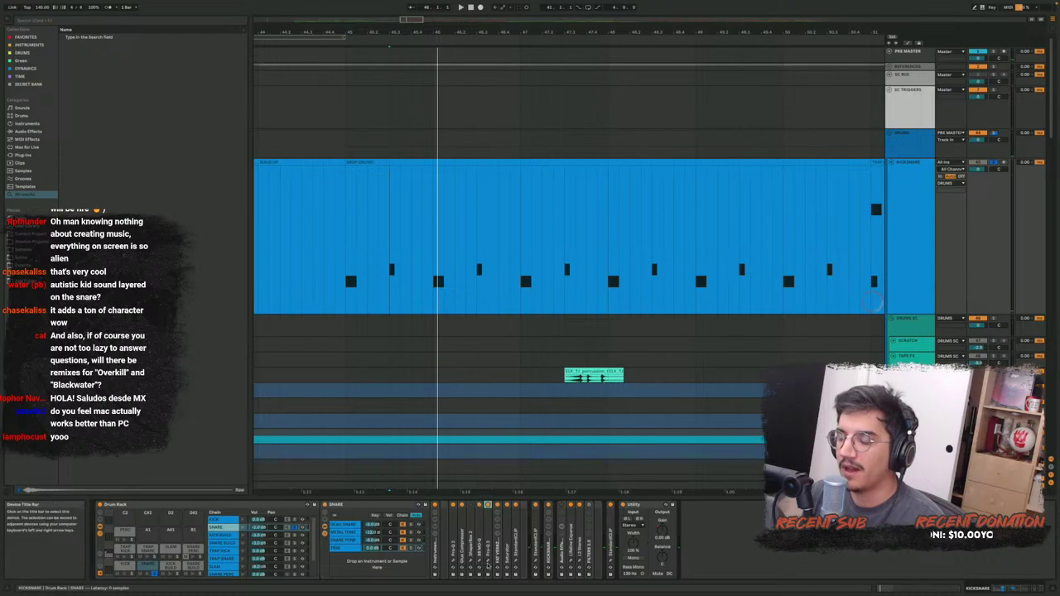
key("space")
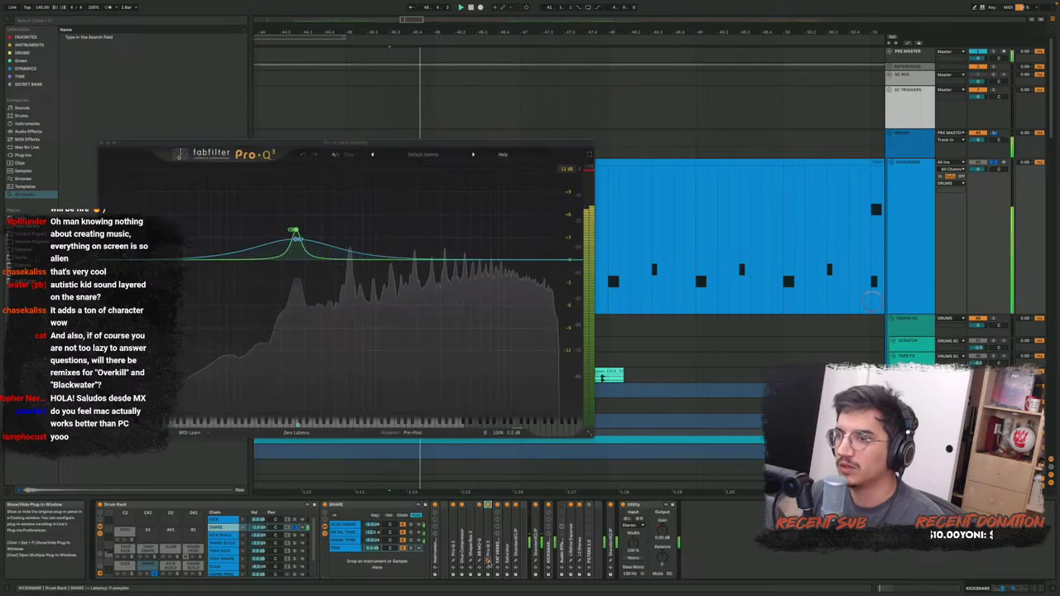
key("space")
left_click_drag(355, 210, 262, 234)
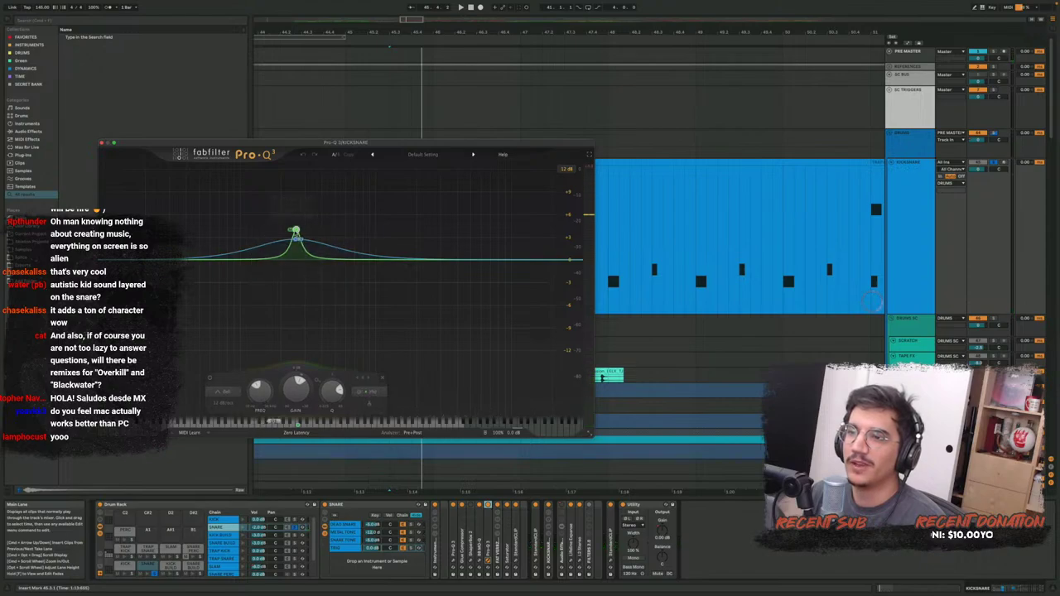
left_click(308, 202)
key("space")
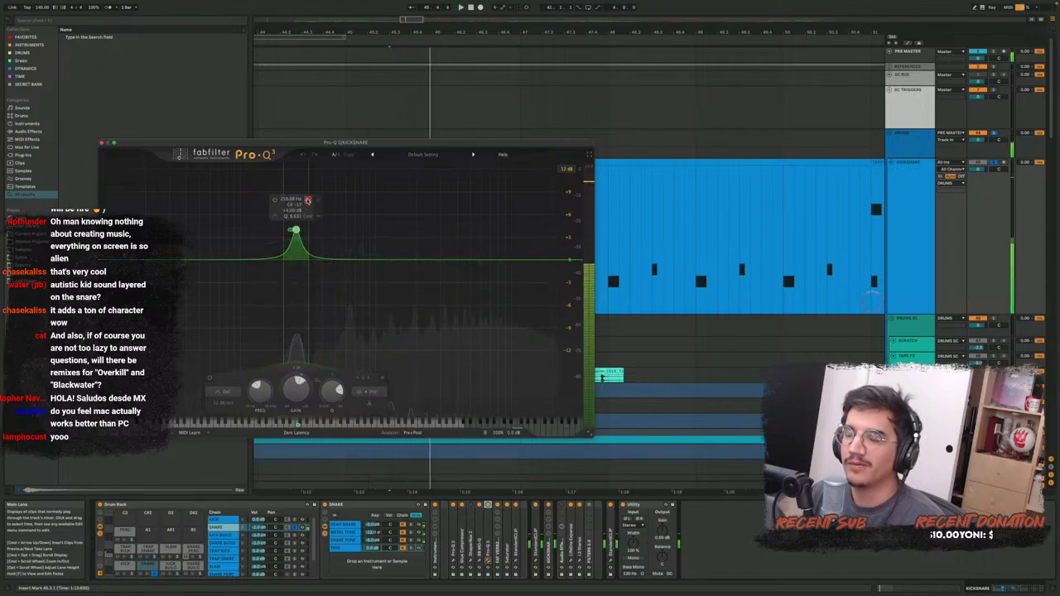
key("space")
key("space")
key("space")
Solo the wide low-mid boost in Pro-Q 3, listen to it on the snare and close the plug-in window
left_click_drag(405, 225, 337, 241)
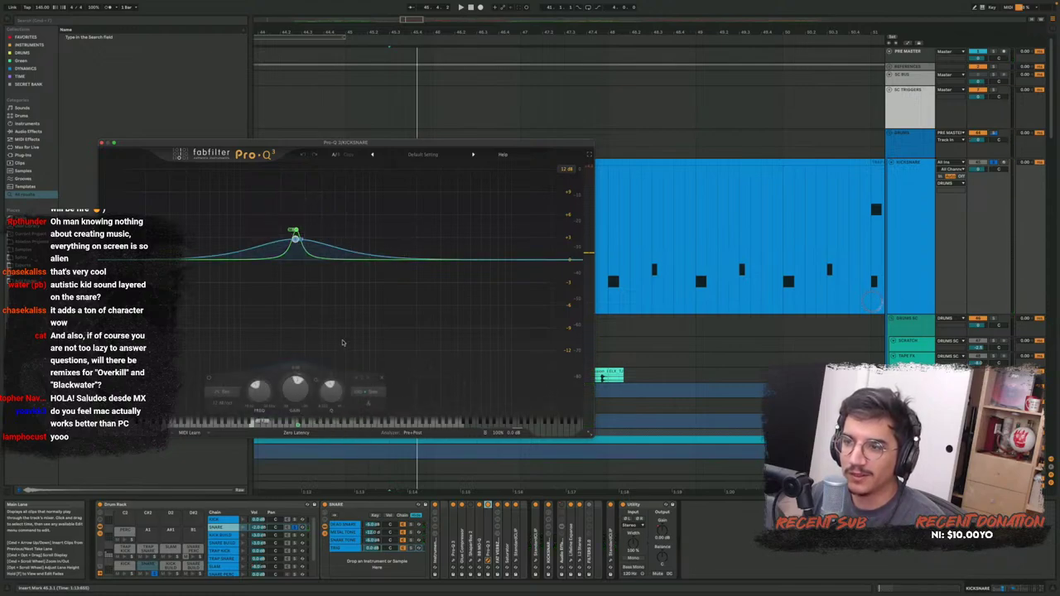
mouse_move(300, 239)
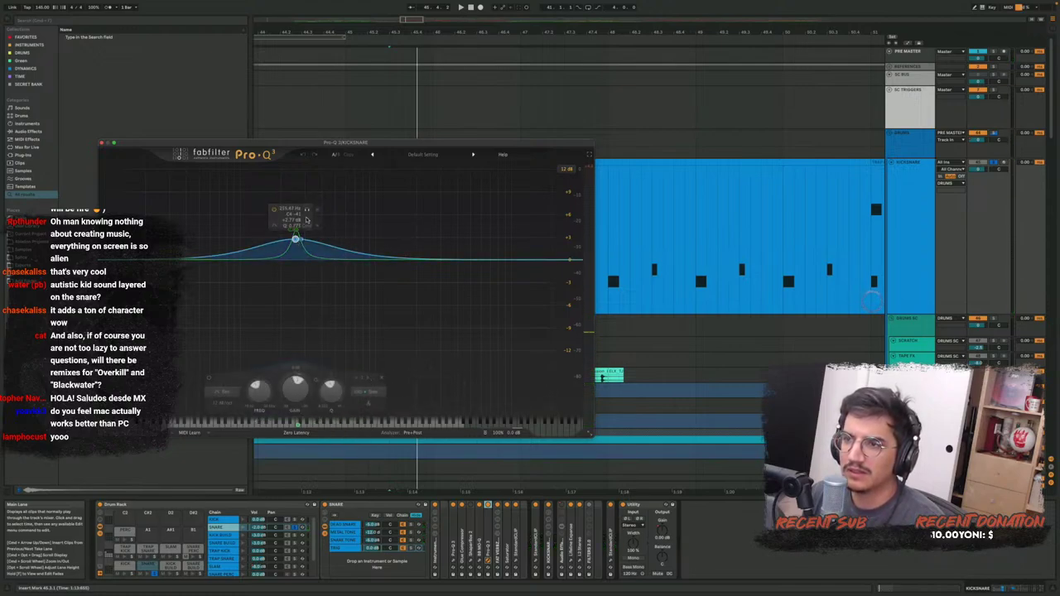
key("space")
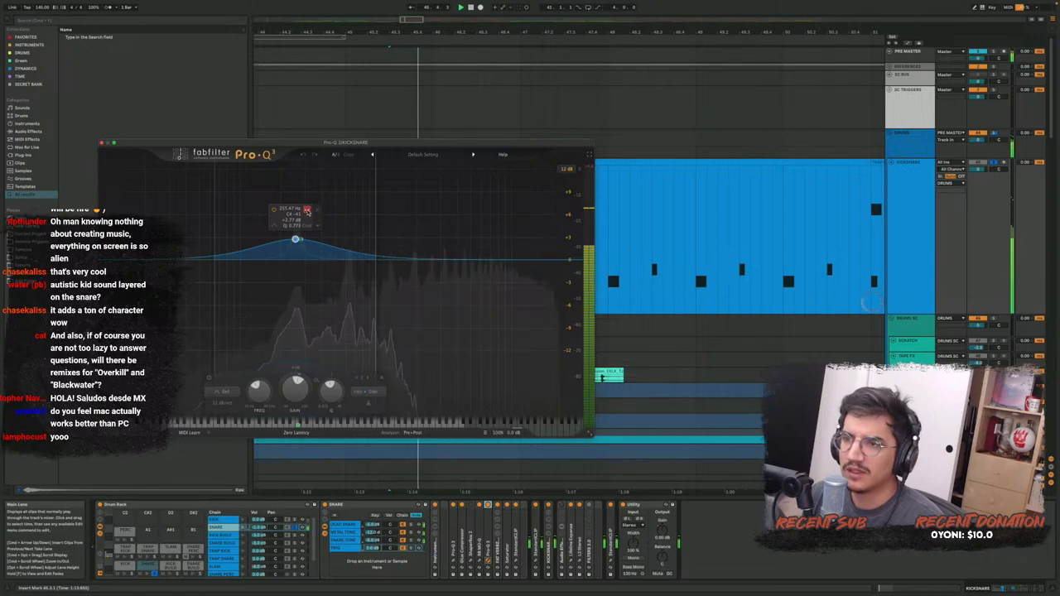
left_click(101, 143)
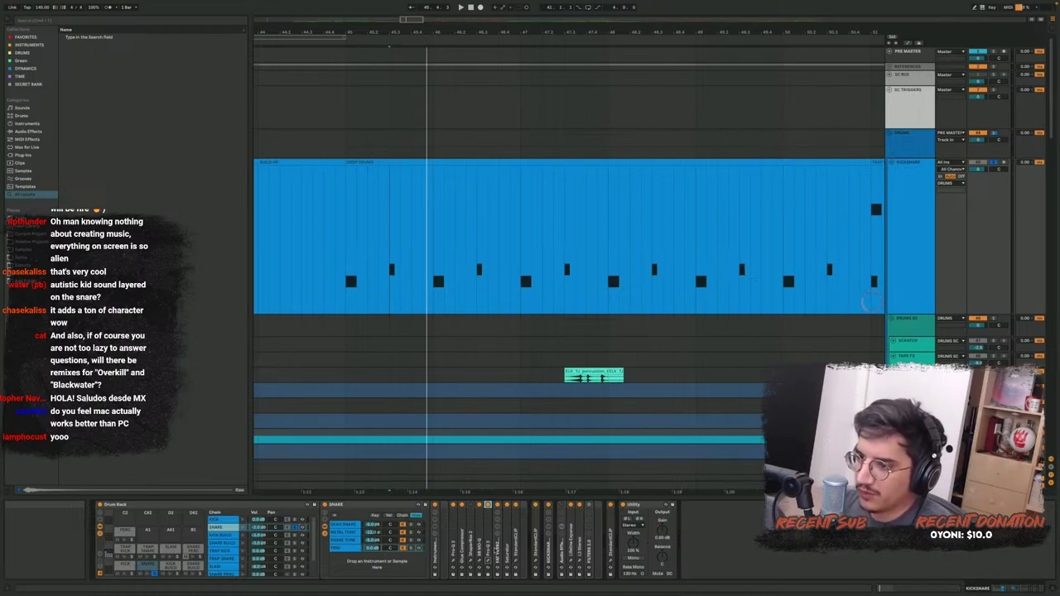
Unfold the FAT VERBZ 1.0 rack without its chain list, play the snare, raise the first macro and return it to -27 dB
double_click(502, 543)
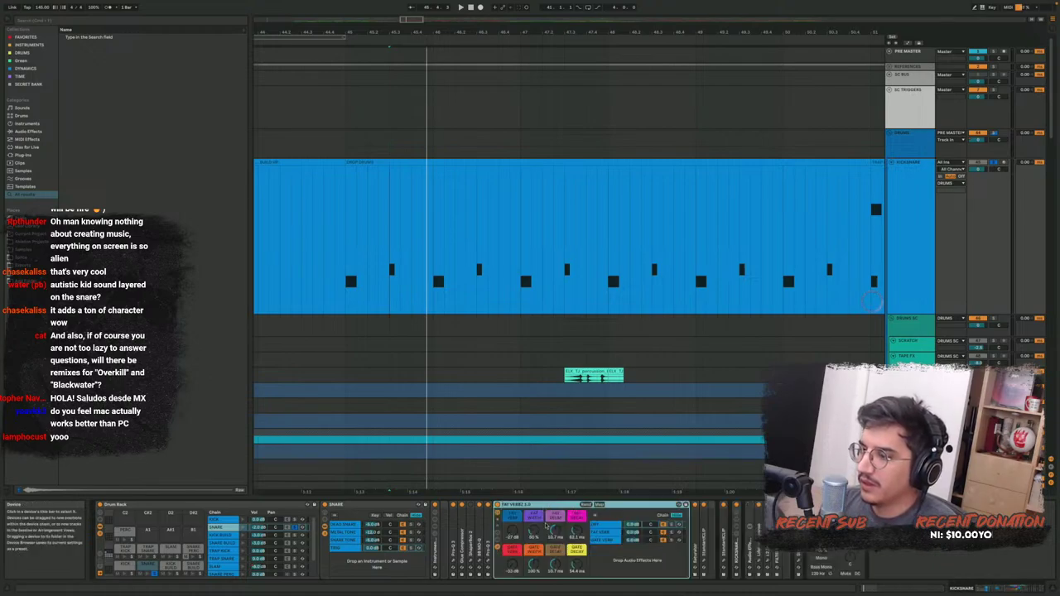
left_click(500, 537)
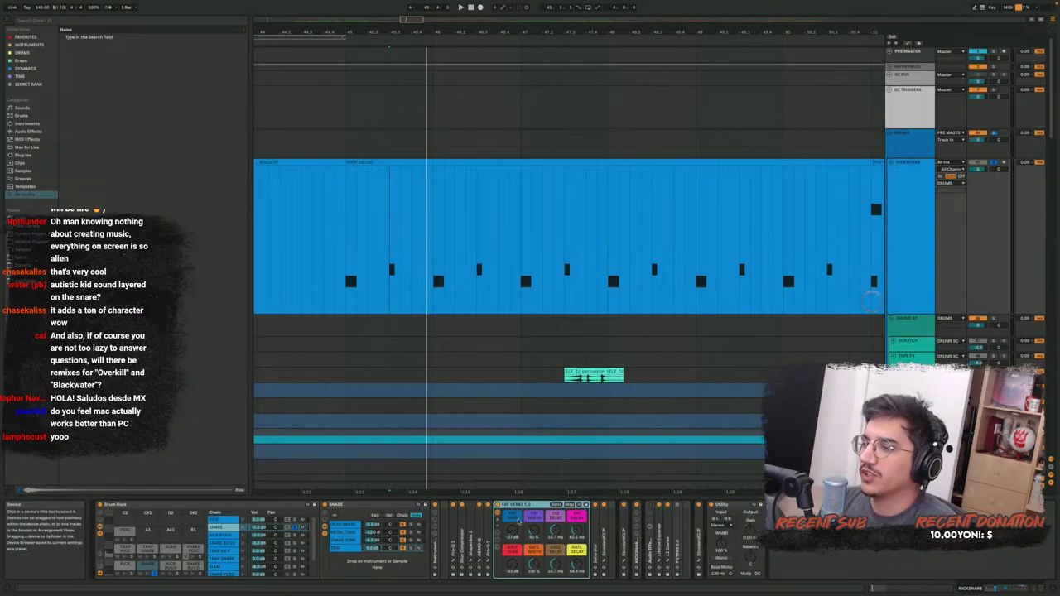
key("space")
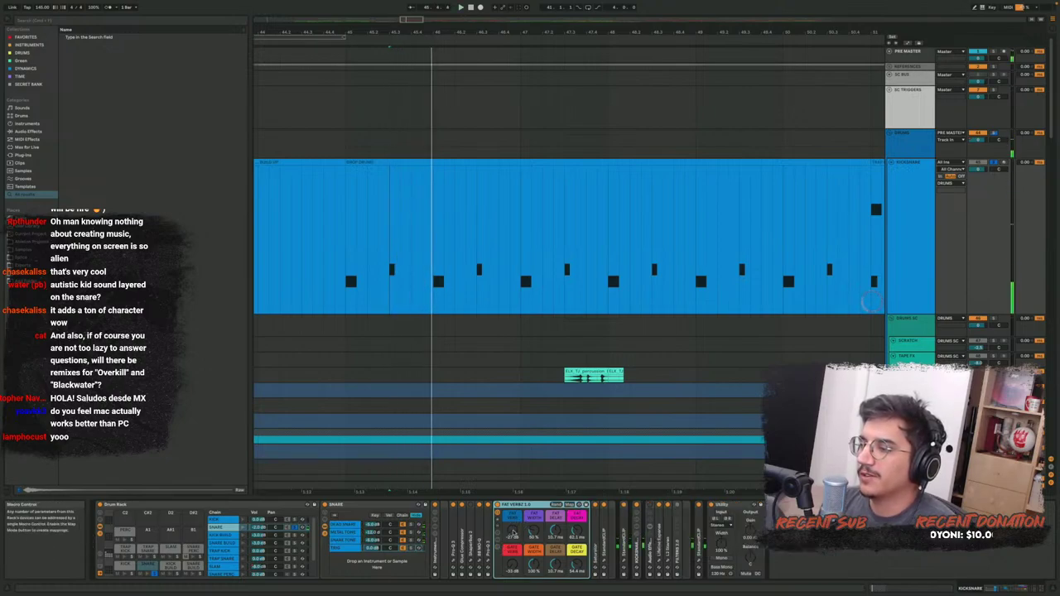
left_click_drag(512, 530, 512, 522)
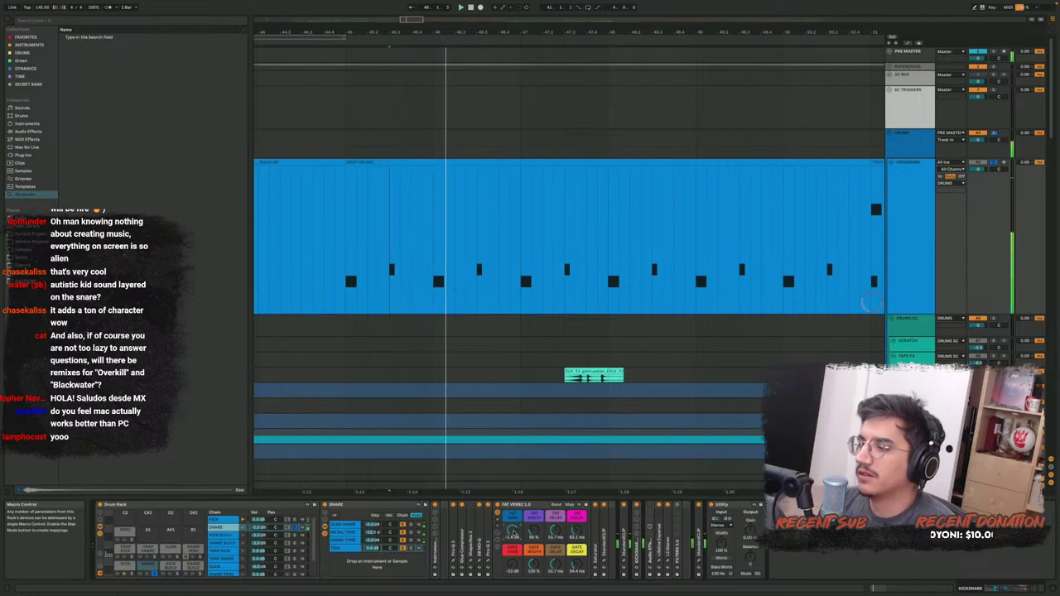
left_click_drag(513, 530, 514, 551)
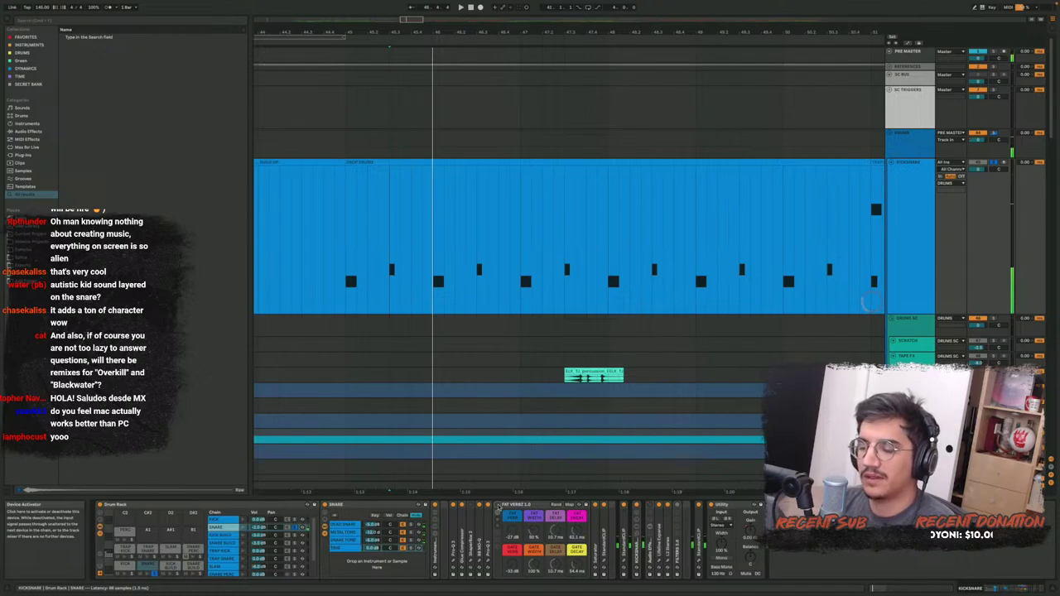
Listen to the snare with FAT VERBZ 1.0 switched off and on, and fold the rack
key("space")
key("space")
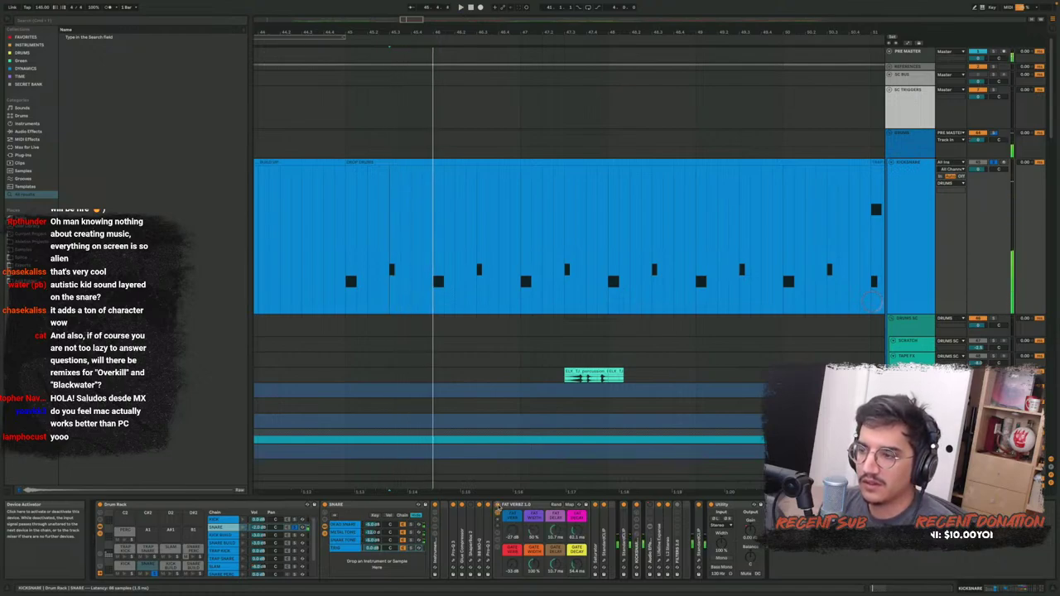
left_click(498, 505)
key("space")
key("space")
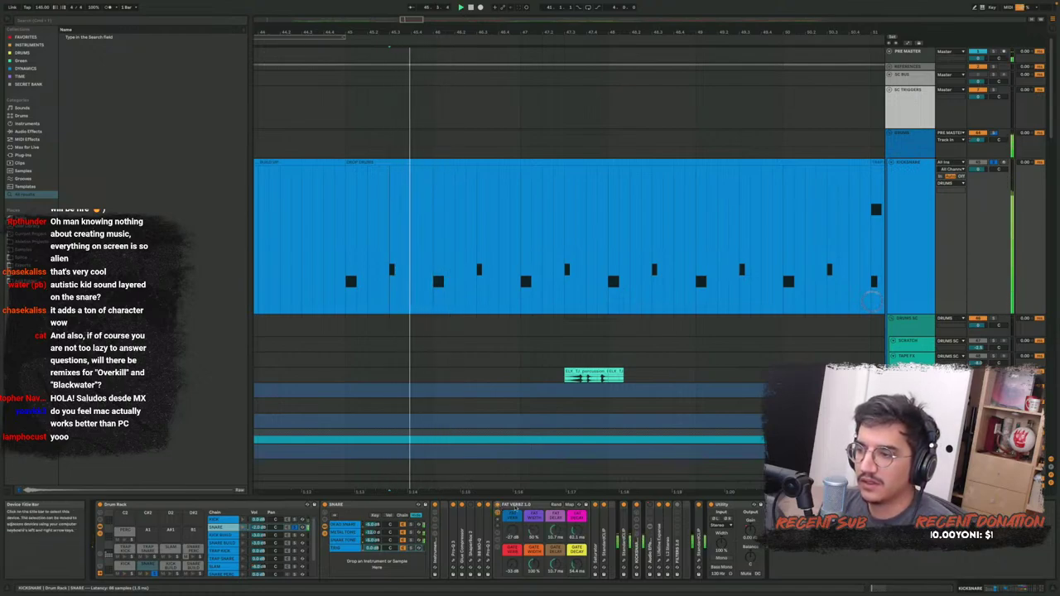
key("space")
double_click(499, 512)
Unfold the Saturator after FAT VERBZ 1.0 and play the snare through it
left_click(508, 549)
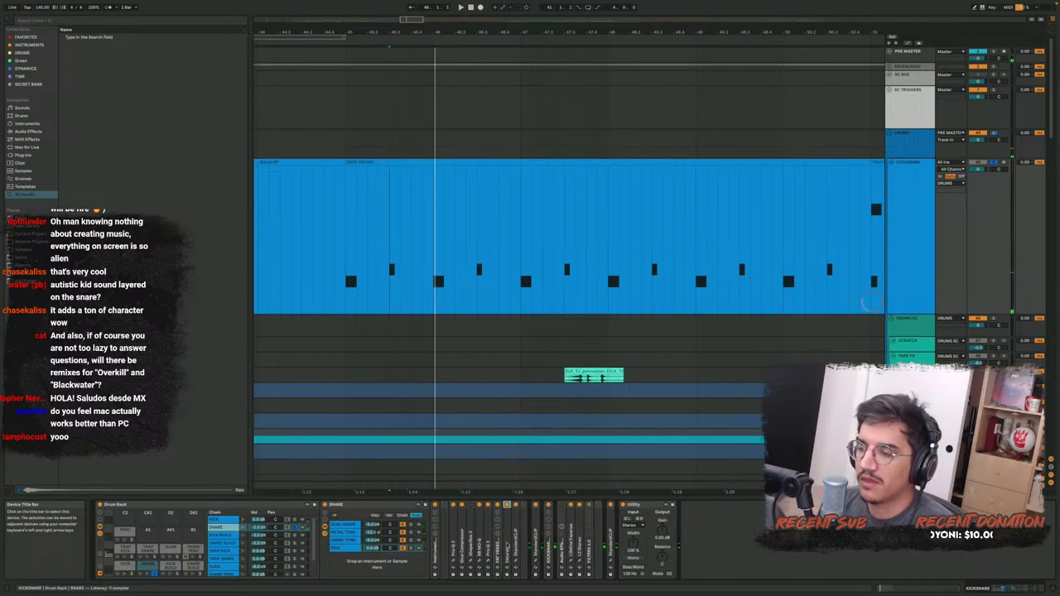
double_click(507, 509)
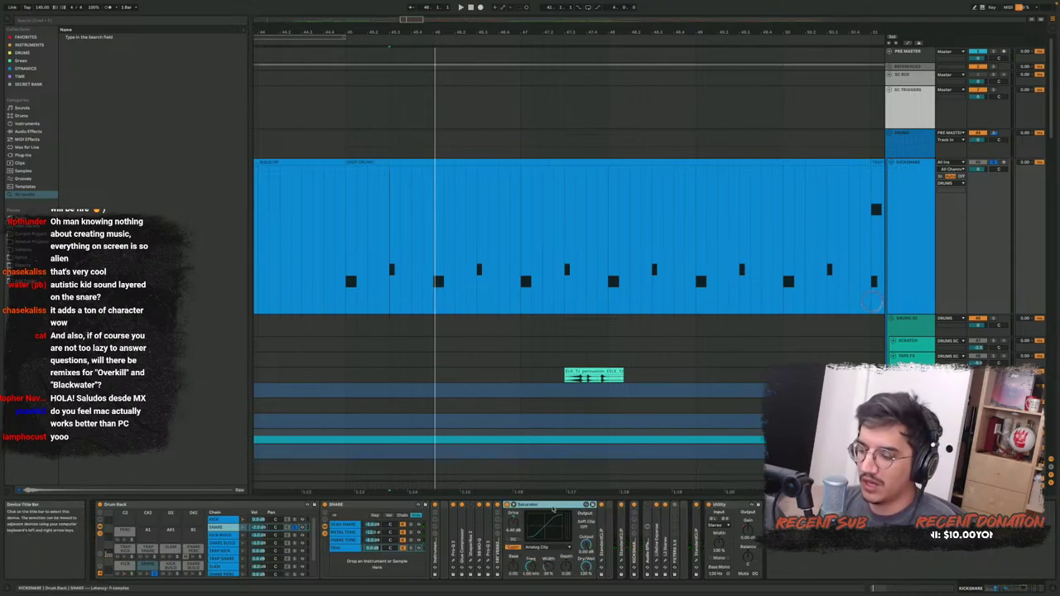
key("space")
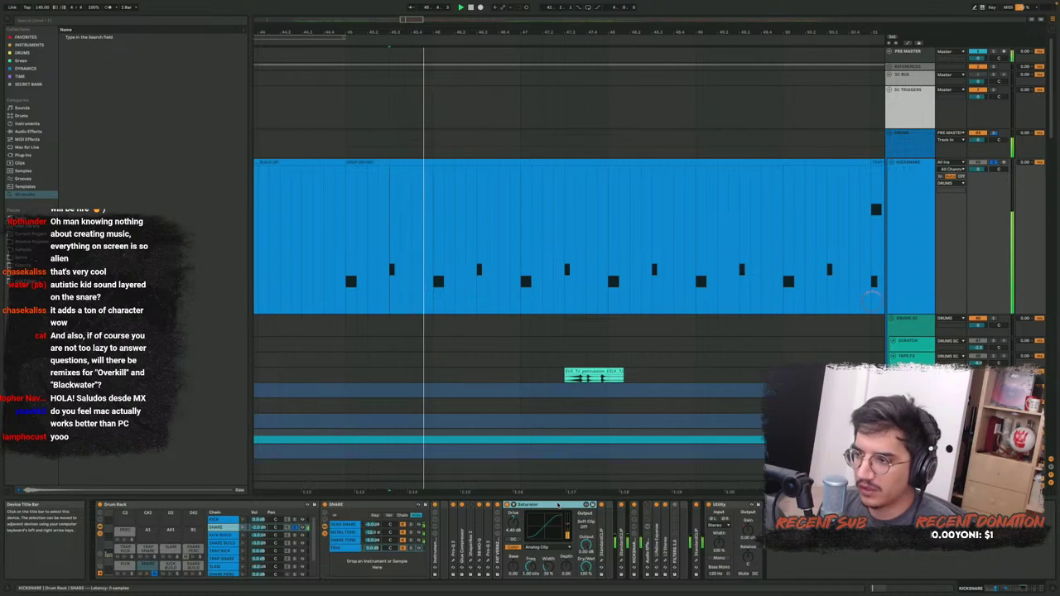
Check the StandardCLIP after the Saturator while playing, close its window, and fold the Saturator and the SNARE rack
left_click(601, 512)
key("space")
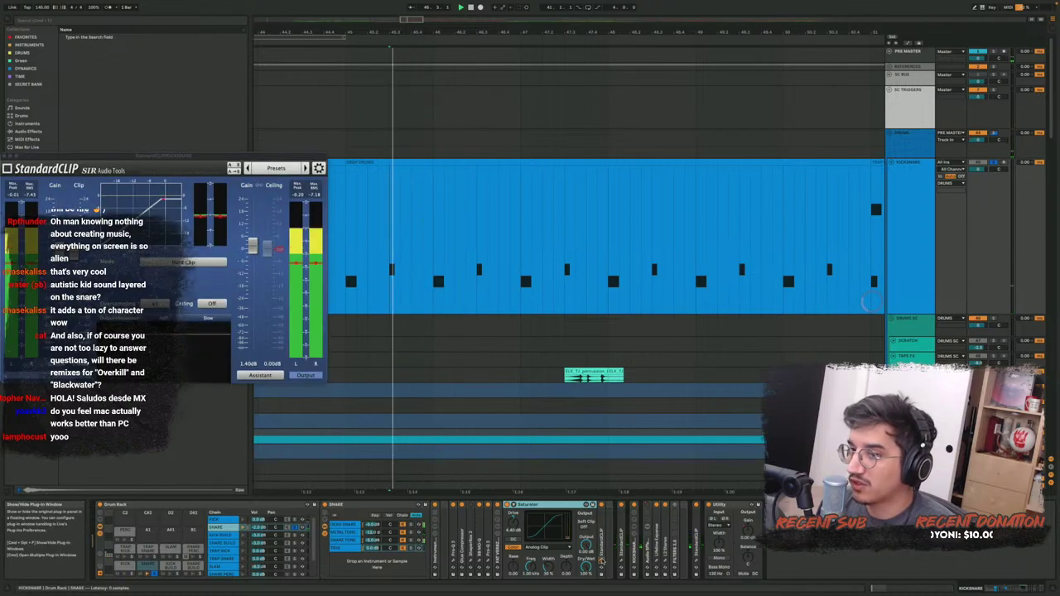
key("space")
left_click(602, 512)
double_click(540, 504)
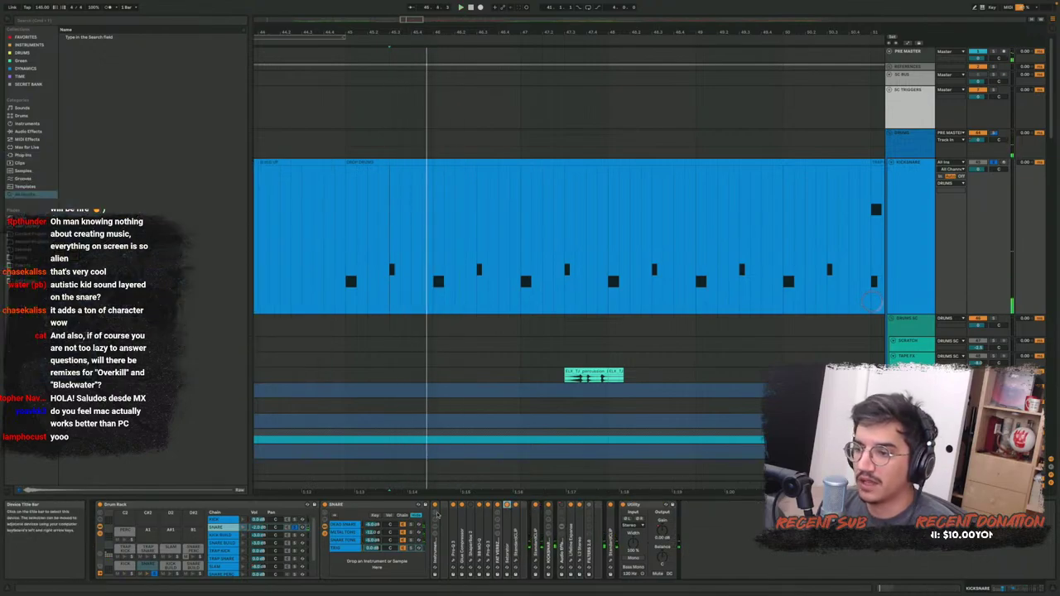
double_click(381, 504)
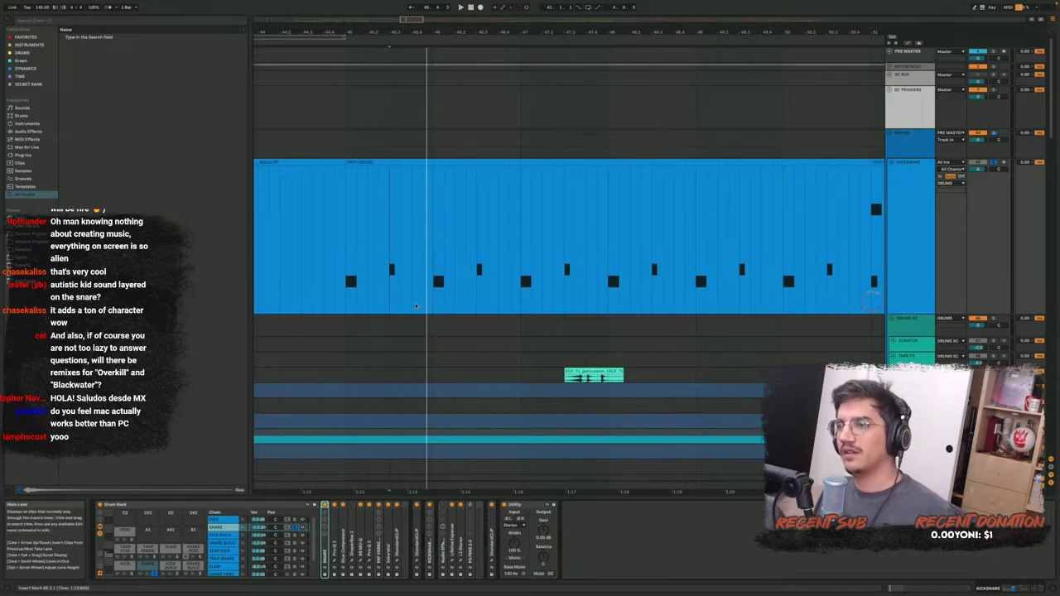
Play the drop drums and inspect the StandardCLIP on the KICK chain, closing its window
key("space")
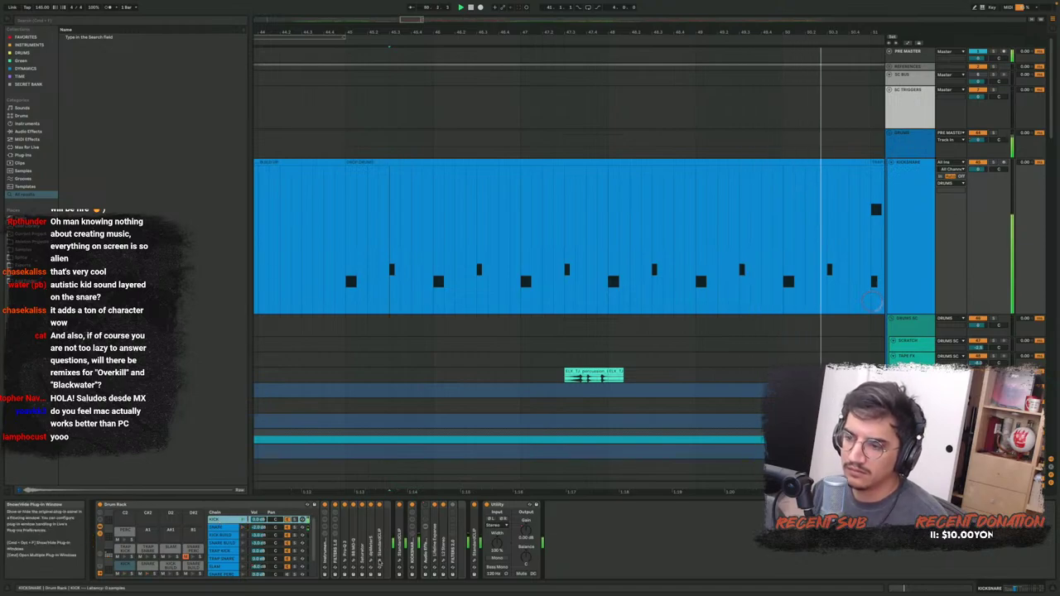
left_click(380, 560)
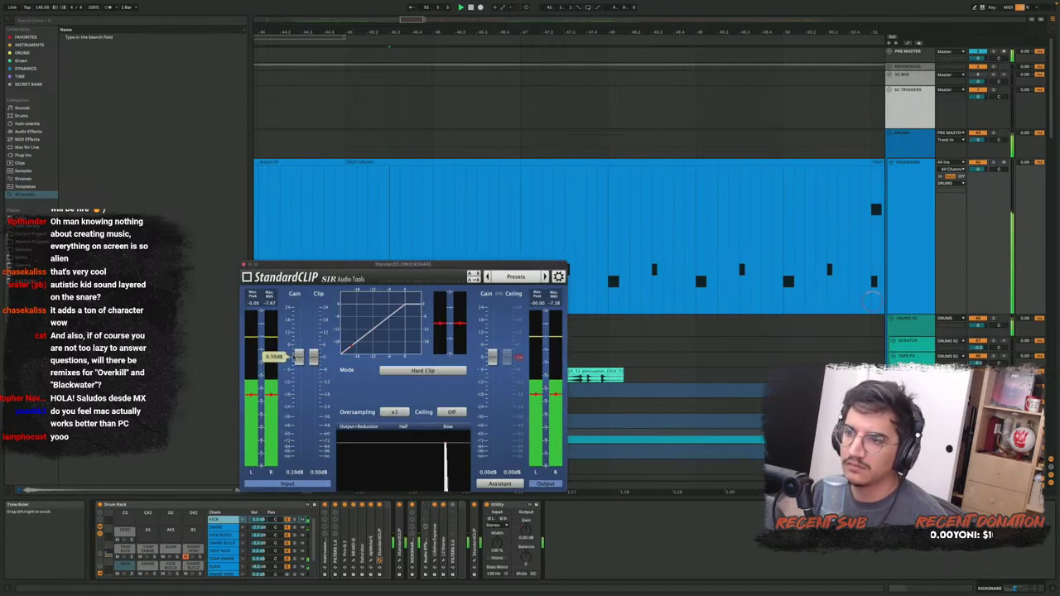
left_click(245, 265)
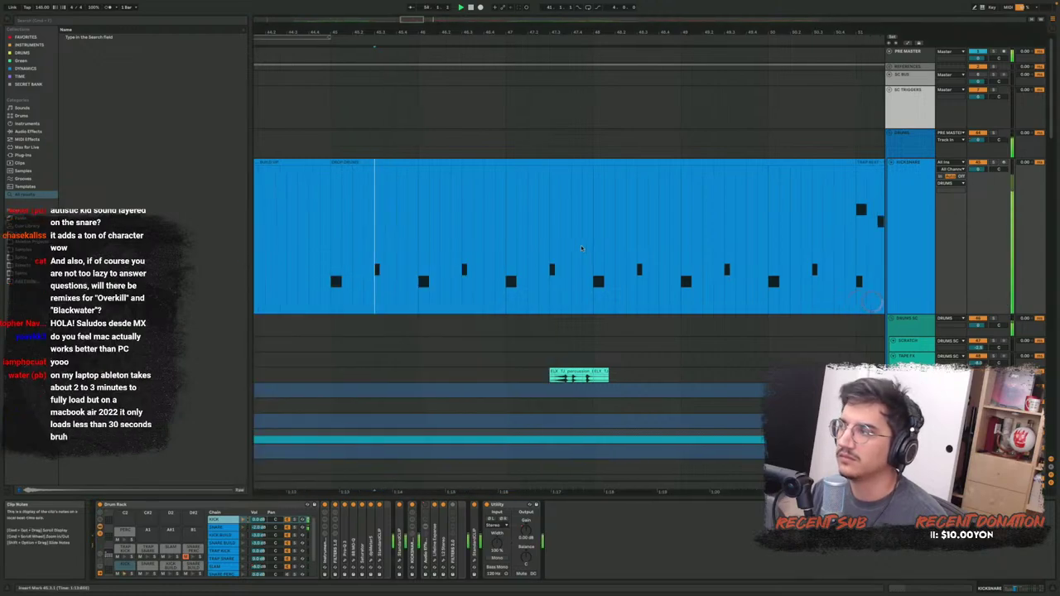
Look through the drop's arrangement across the drum, vocal, tonal and bass tracks
scroll(579, 250, "right", 3)
scroll(579, 249, "down", 5)
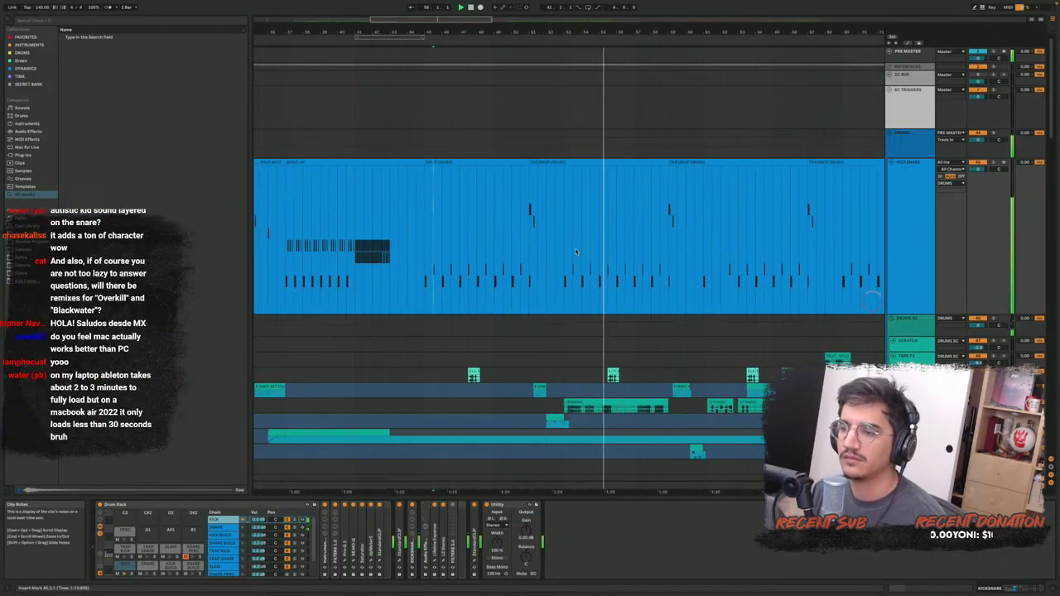
scroll(591, 241, "down", 5)
scroll(592, 240, "down", 3)
scroll(592, 240, "down", 5)
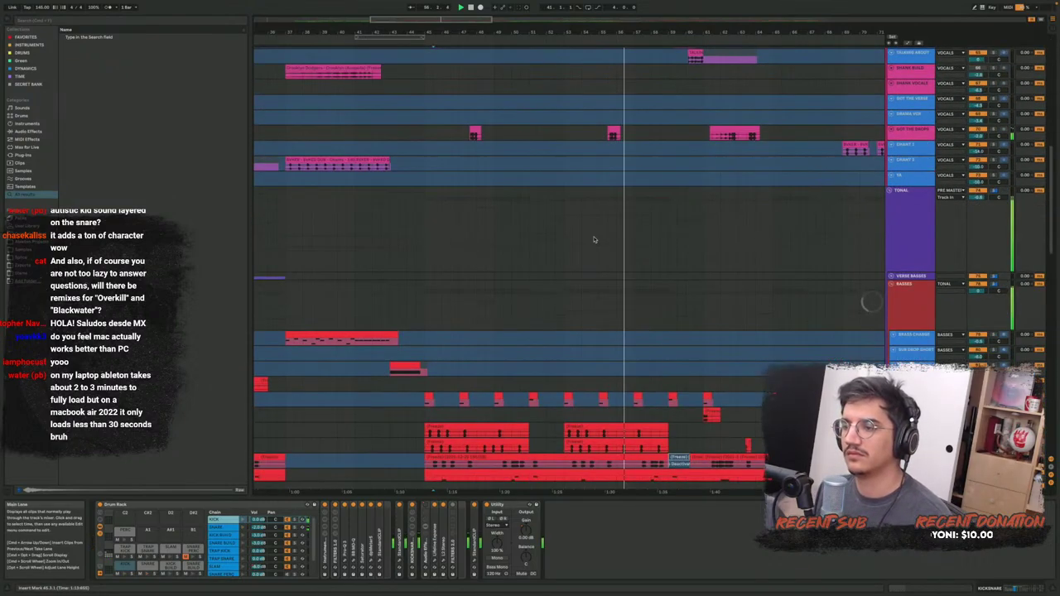
scroll(594, 240, "up", 10)
scroll(594, 240, "up", 1)
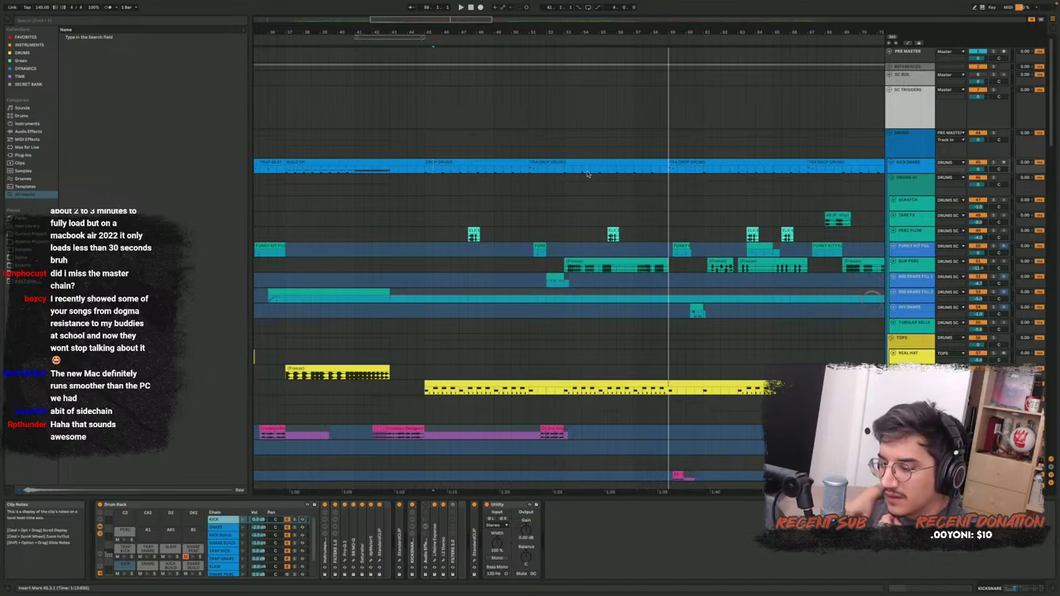
scroll(580, 175, "down", 10)
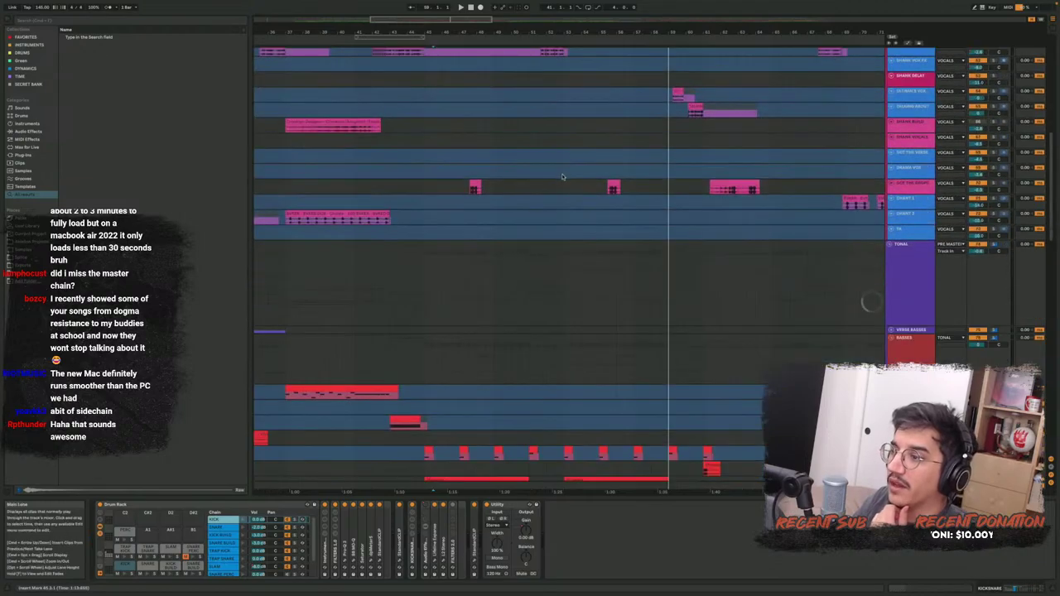
scroll(730, 209, "down", 10)
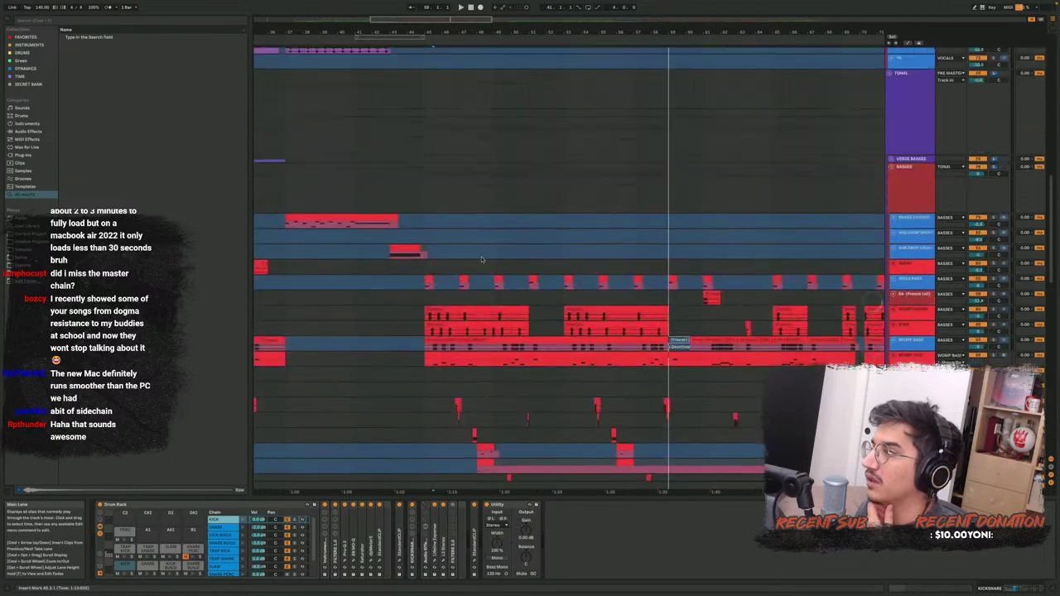
scroll(775, 210, "up", 10)
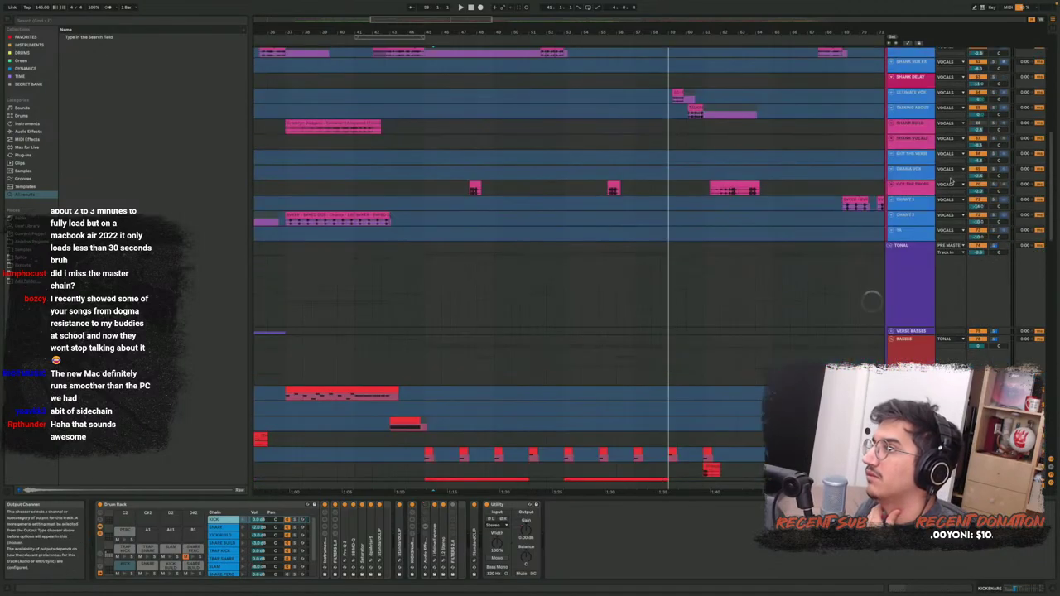
scroll(734, 306, "right", 5)
scroll(733, 306, "right", 3)
scroll(733, 306, "left", 5)
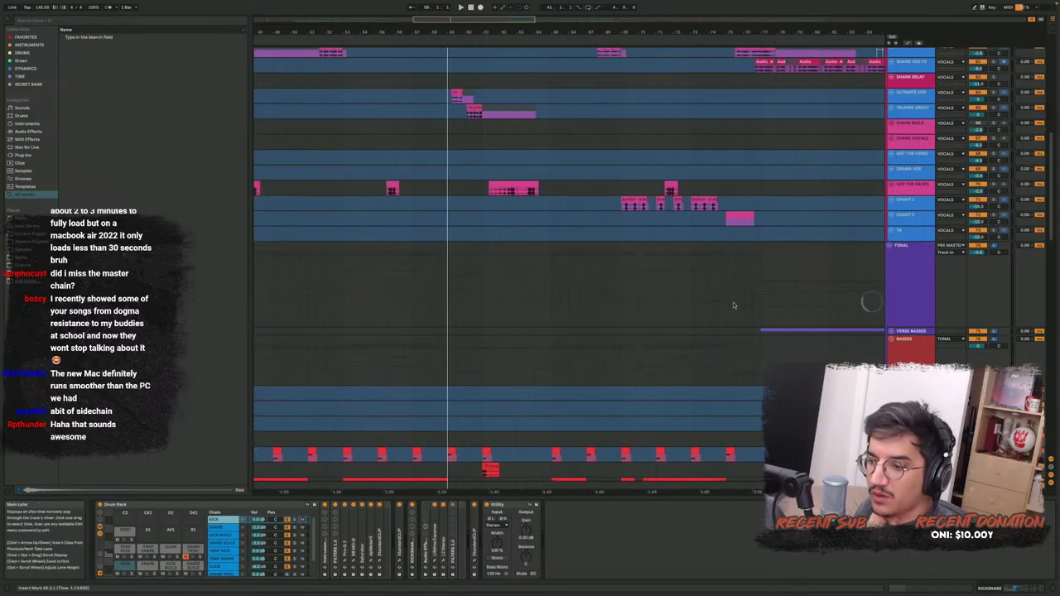
scroll(733, 306, "left", 3)
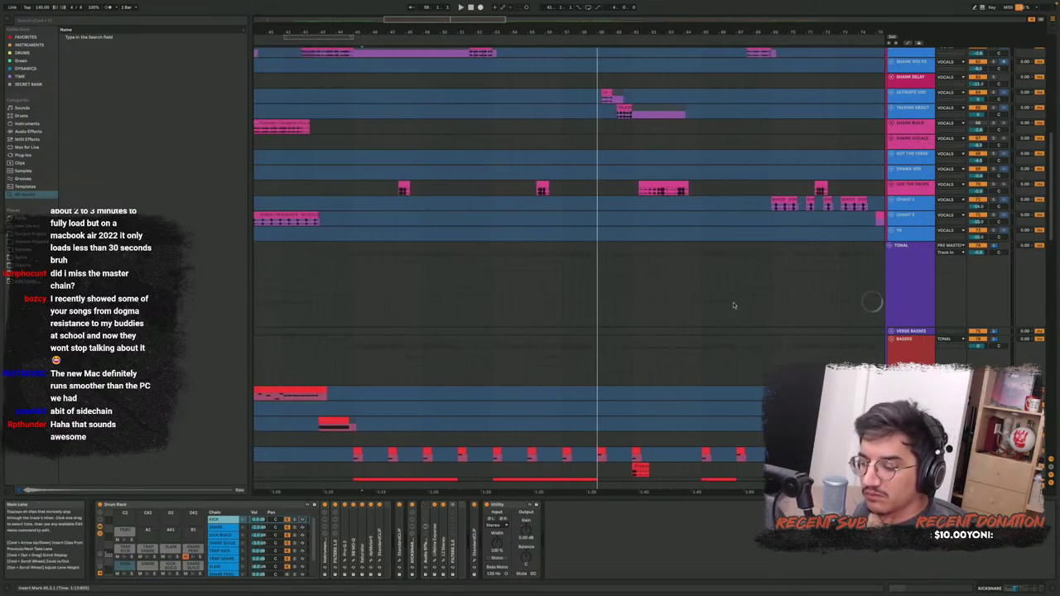
scroll(733, 306, "left", 3)
scroll(733, 306, "up", 10)
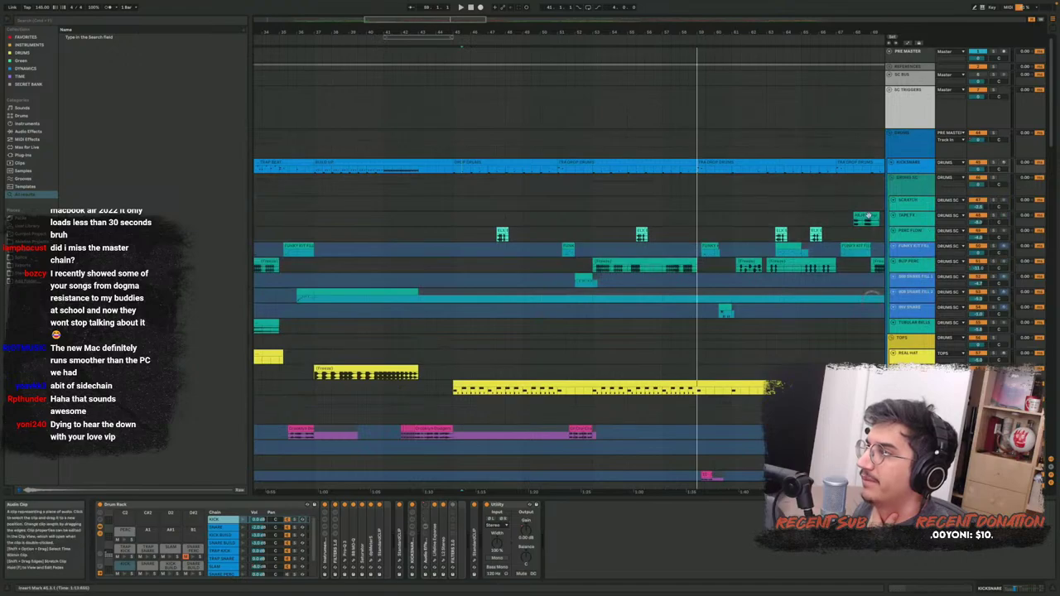
Fold the DRUMS SC, TOPS and VOCALS groups
left_click(893, 179)
left_click(891, 192)
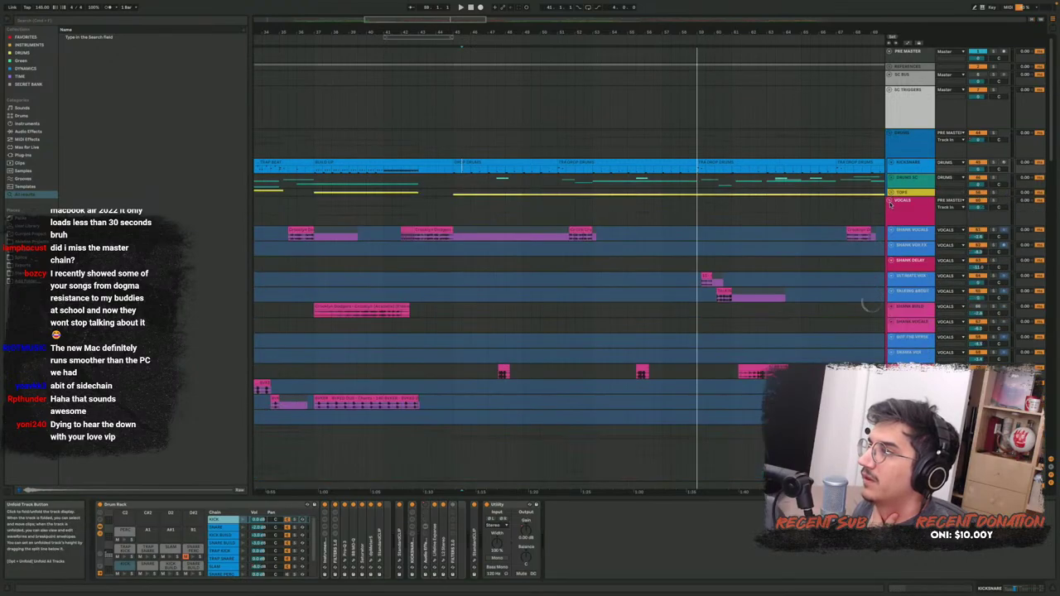
left_click(892, 201)
Fold the BASSES and SYNTHS groups and the yellow group below them, leaving TONAL unfolded
left_click(890, 215)
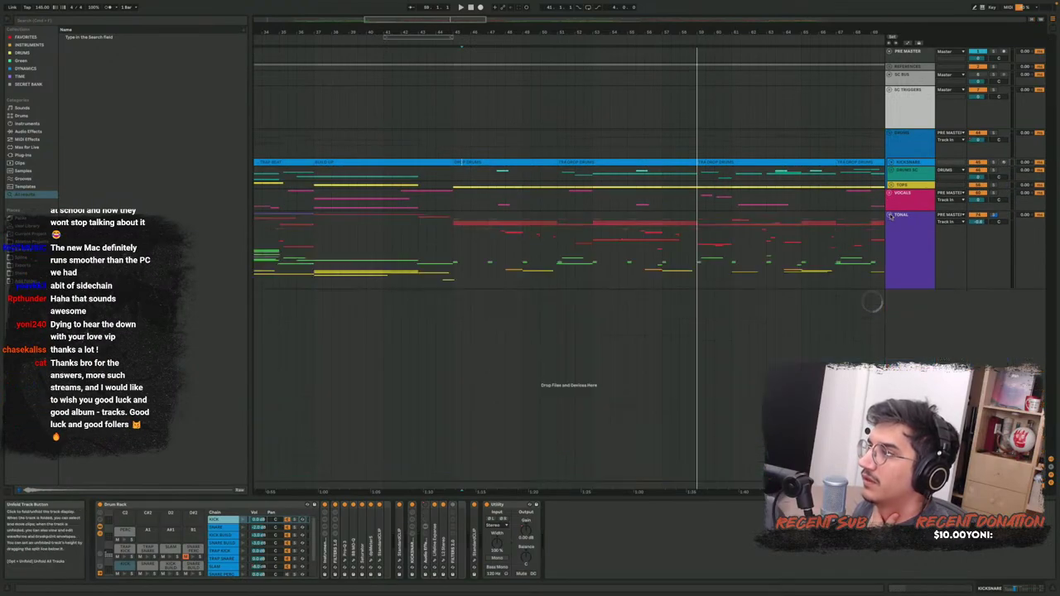
left_click(890, 215)
left_click(891, 308)
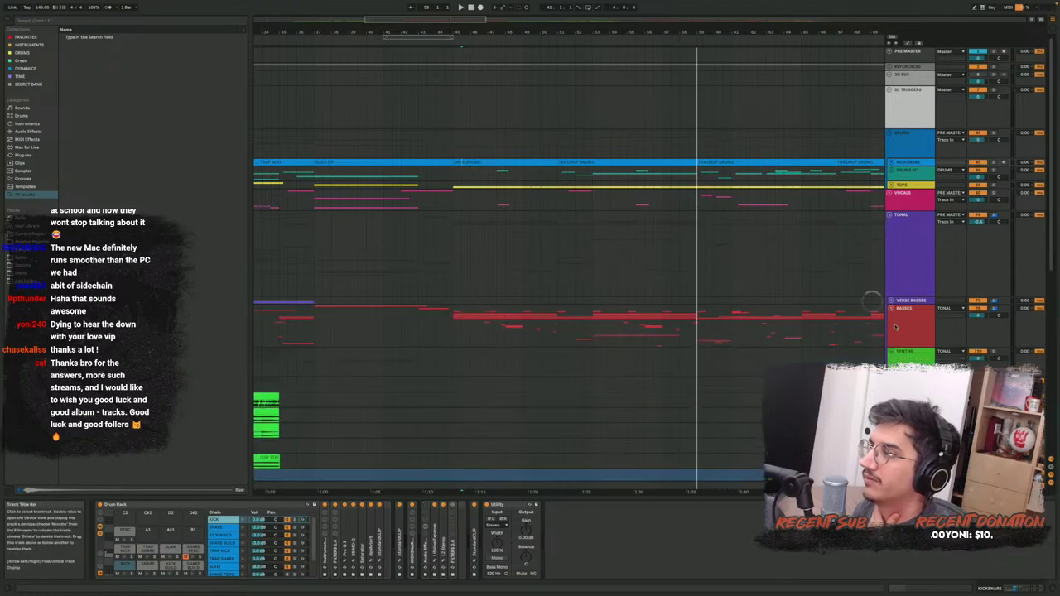
left_click(896, 352)
left_click(892, 352)
left_click(891, 374)
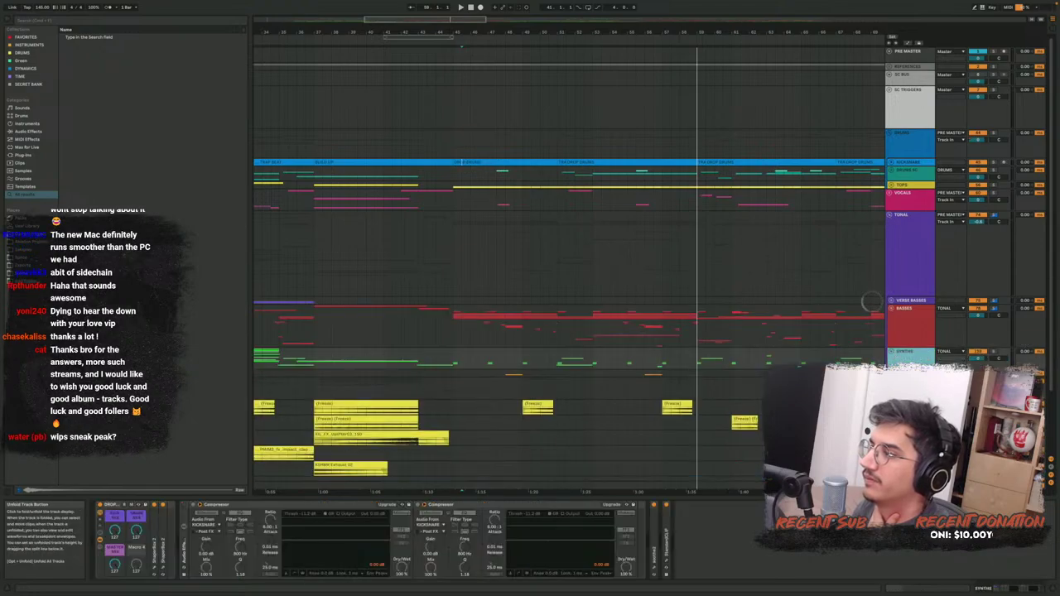
left_click(891, 351)
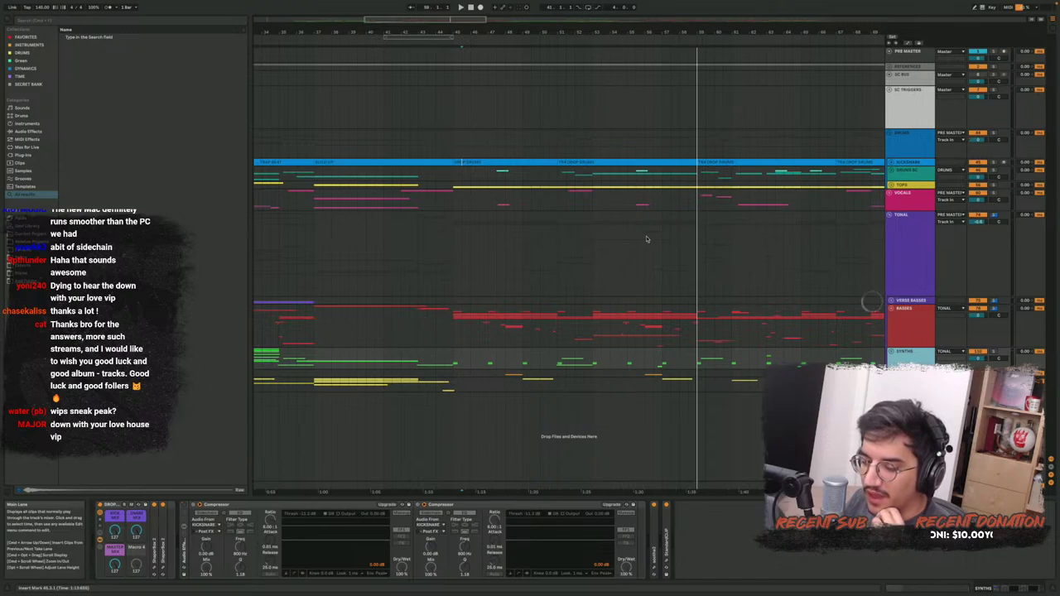
left_click(445, 254)
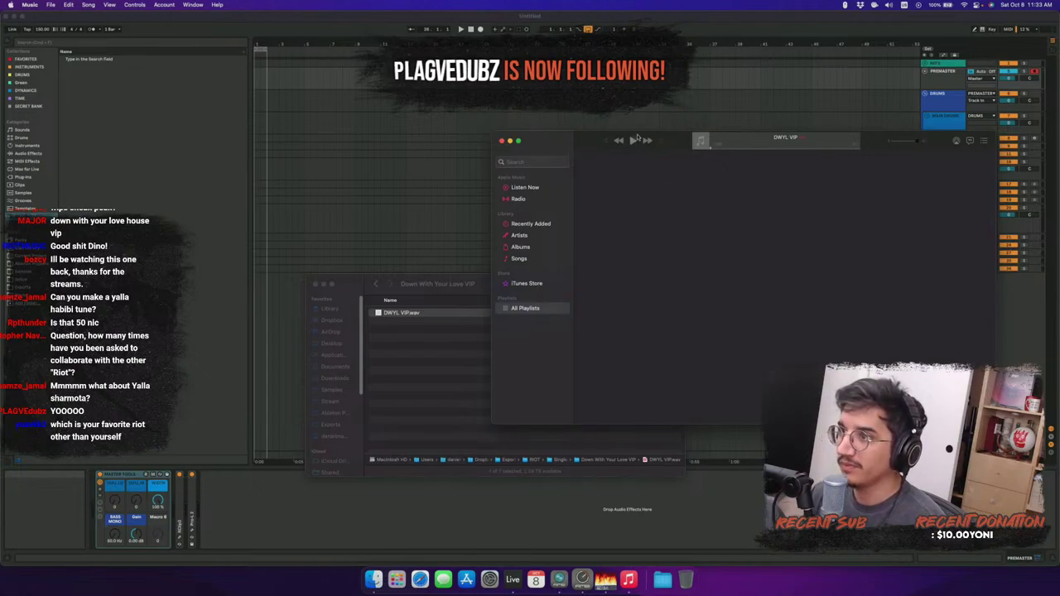
Play DWYL VIP in the Music app, move the player window lower and quit Music
left_click(632, 140)
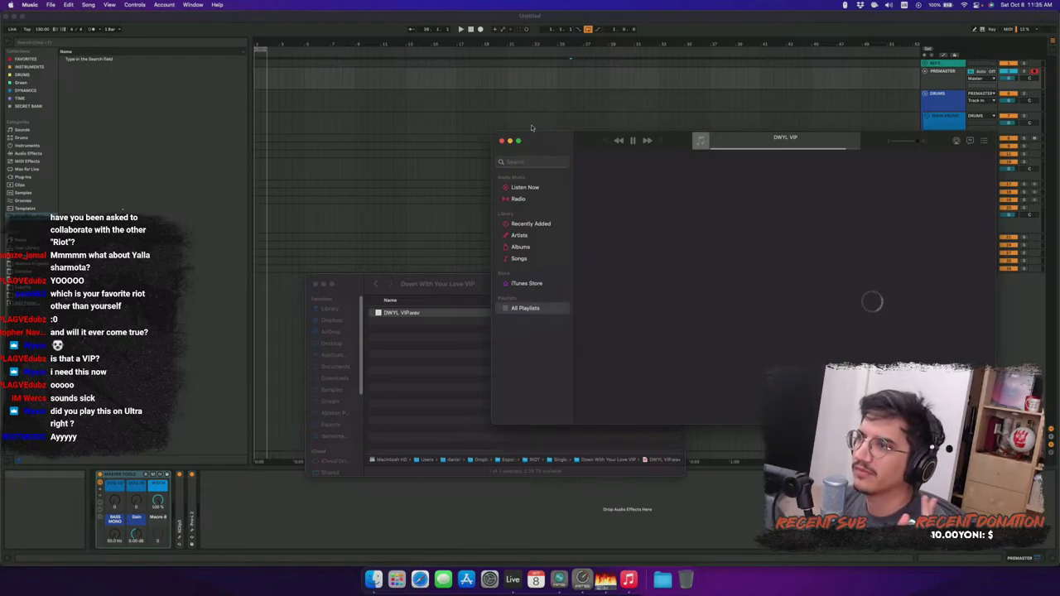
left_click_drag(543, 145, 514, 229)
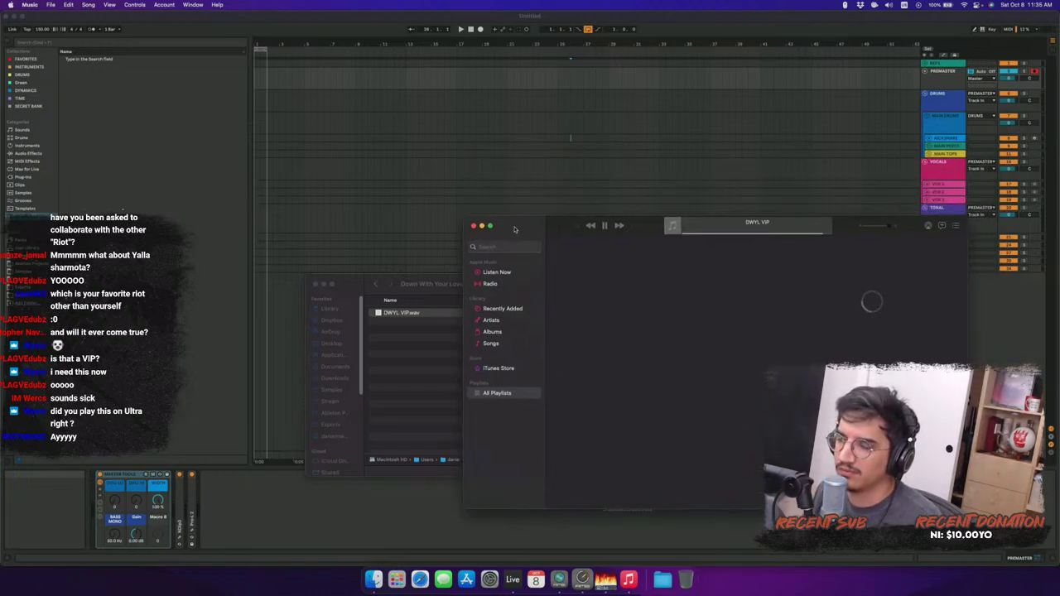
key("super+q")
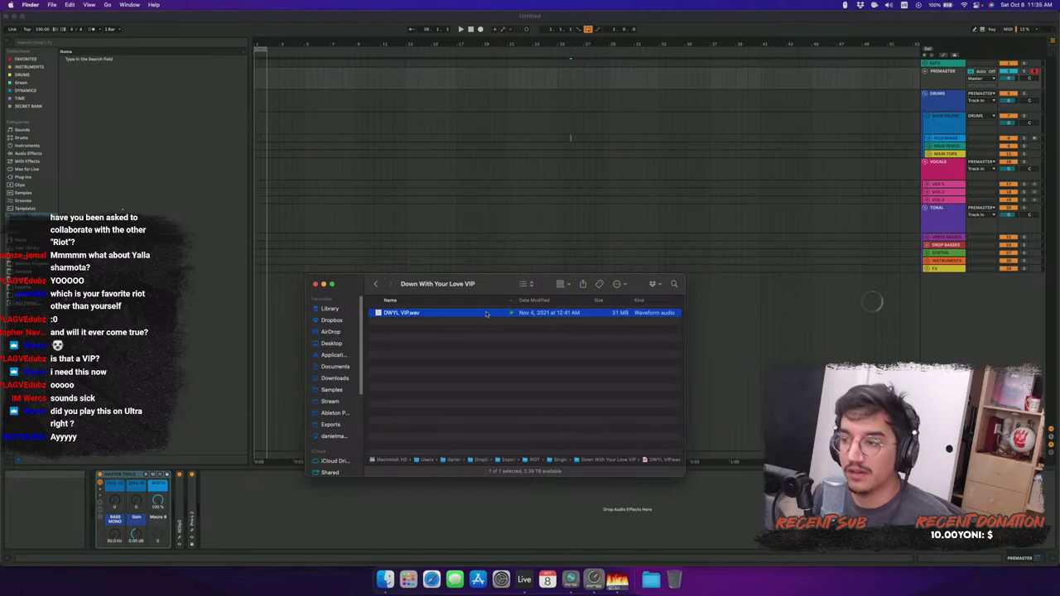